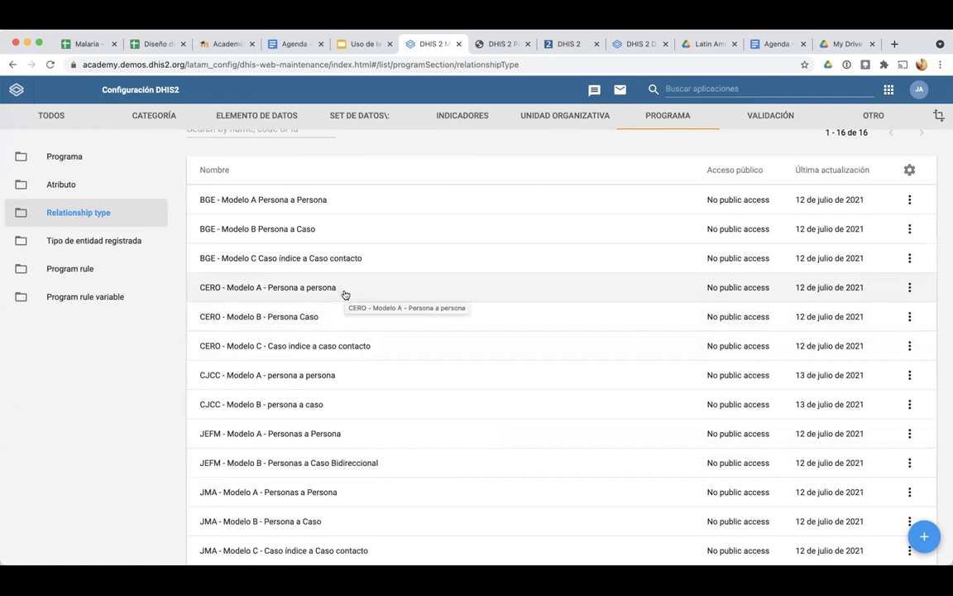
Step: Open the CERO - Modelo A - Persona a persona relationship type
left_click(345, 293)
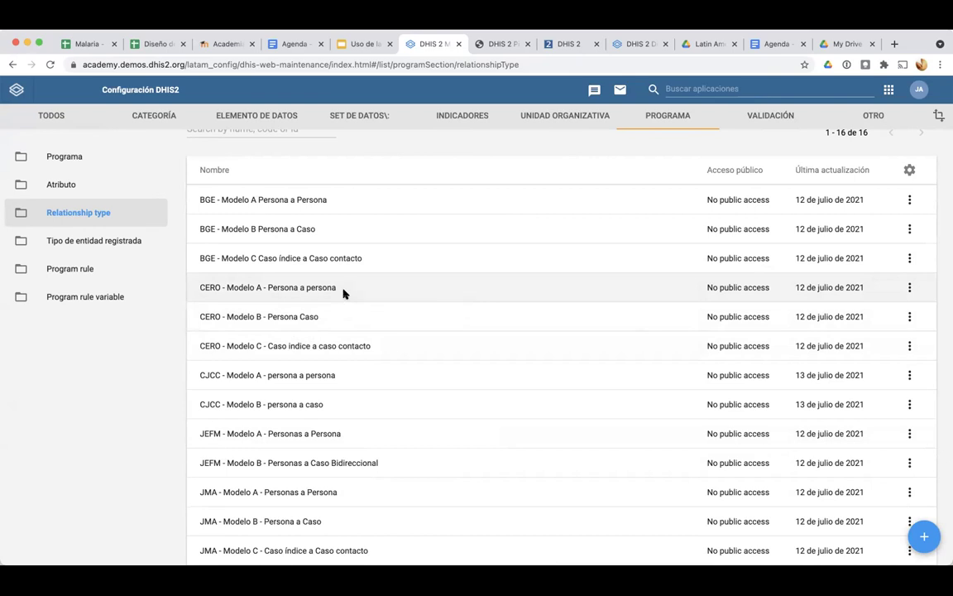
scroll(441, 391, "down", 3)
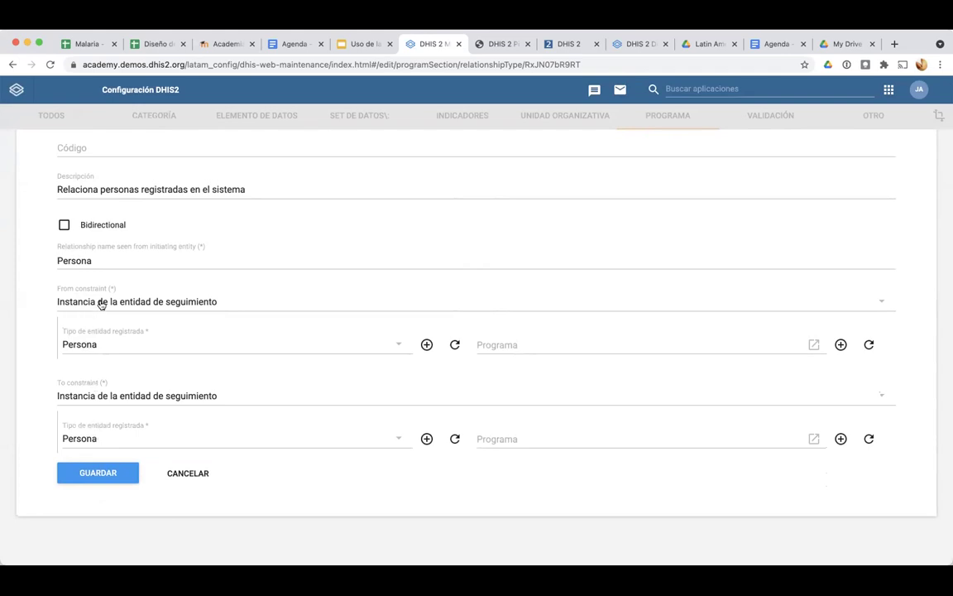
scroll(195, 331, "up", 3)
scroll(196, 336, "down", 3)
left_click(196, 475)
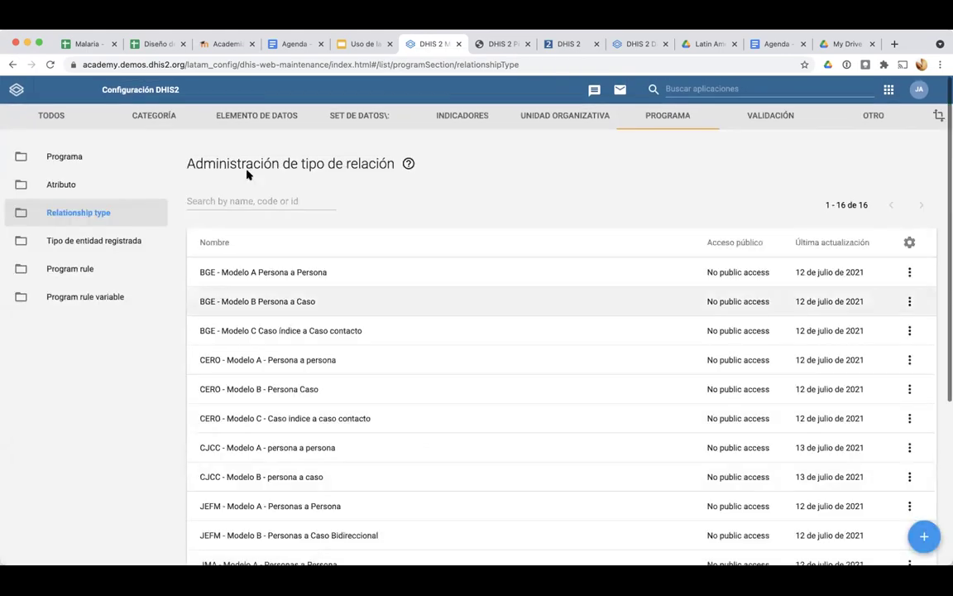
scroll(257, 389, "down", 5)
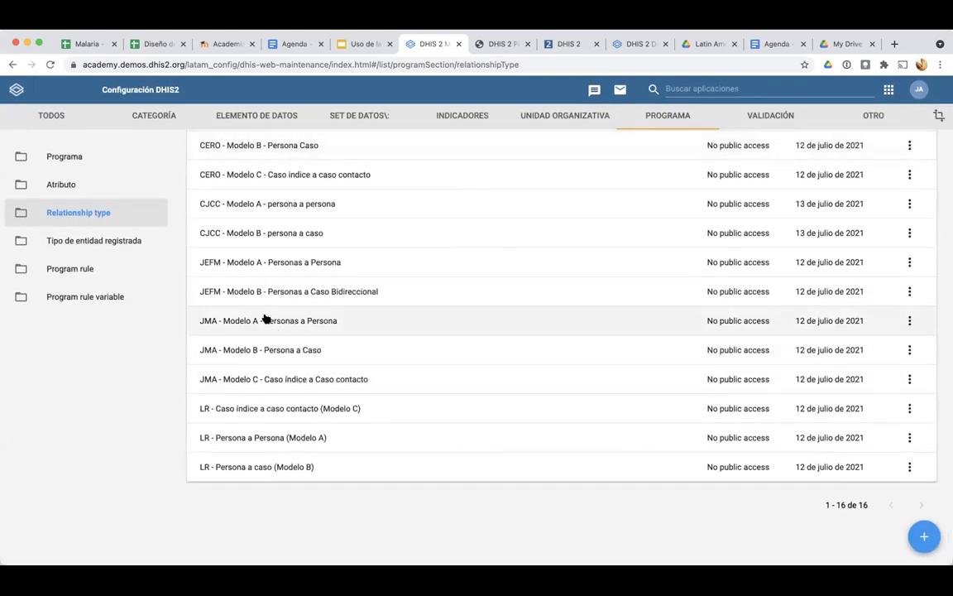
left_click(265, 320)
scroll(298, 400, "down", 2)
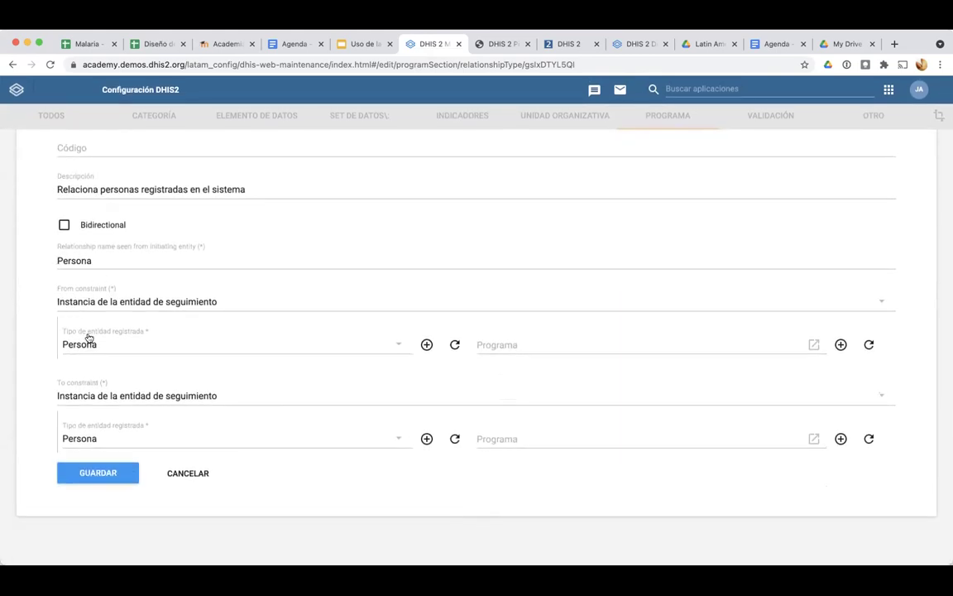
left_click(170, 472)
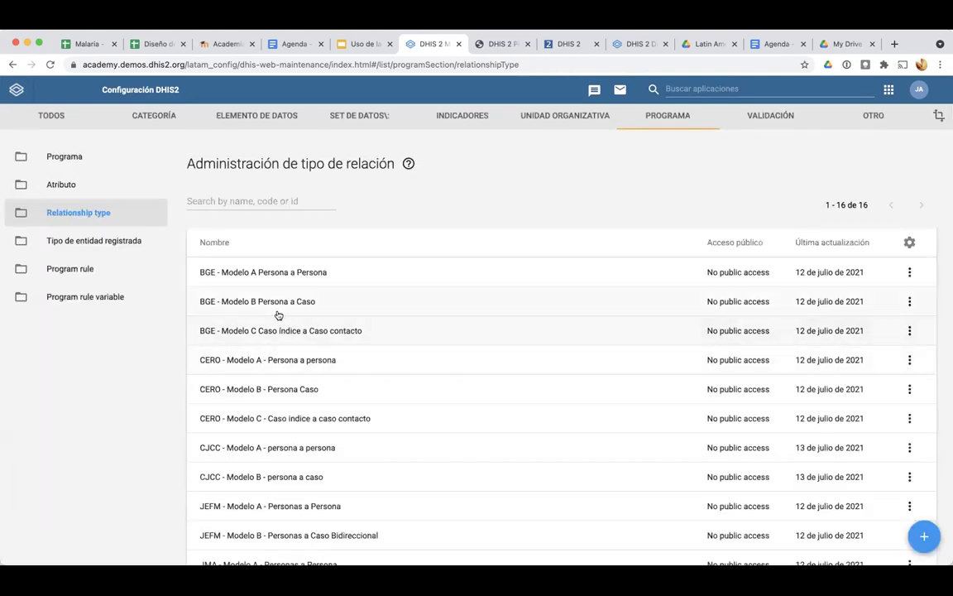
left_click(282, 389)
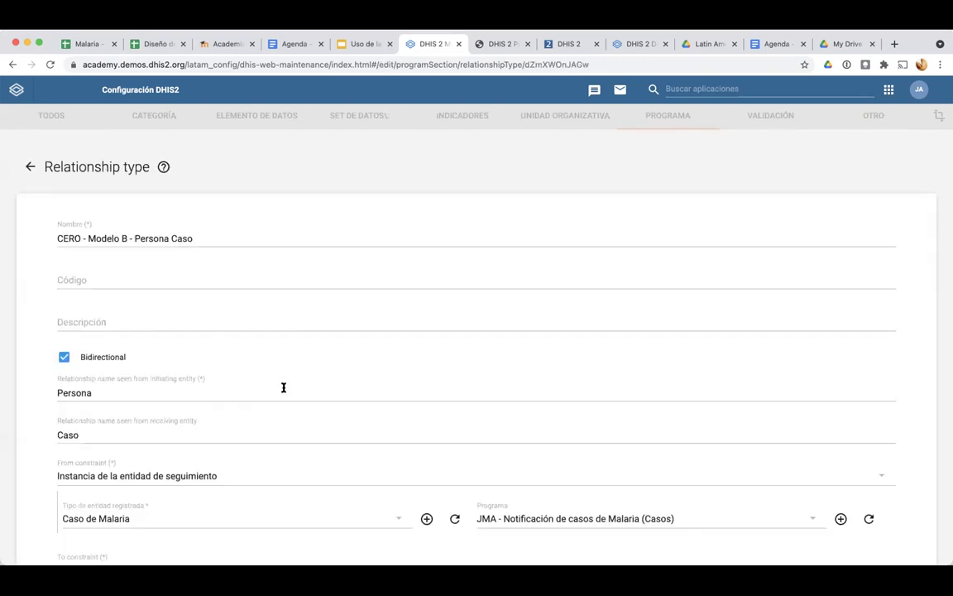
scroll(51, 447, "down", 4)
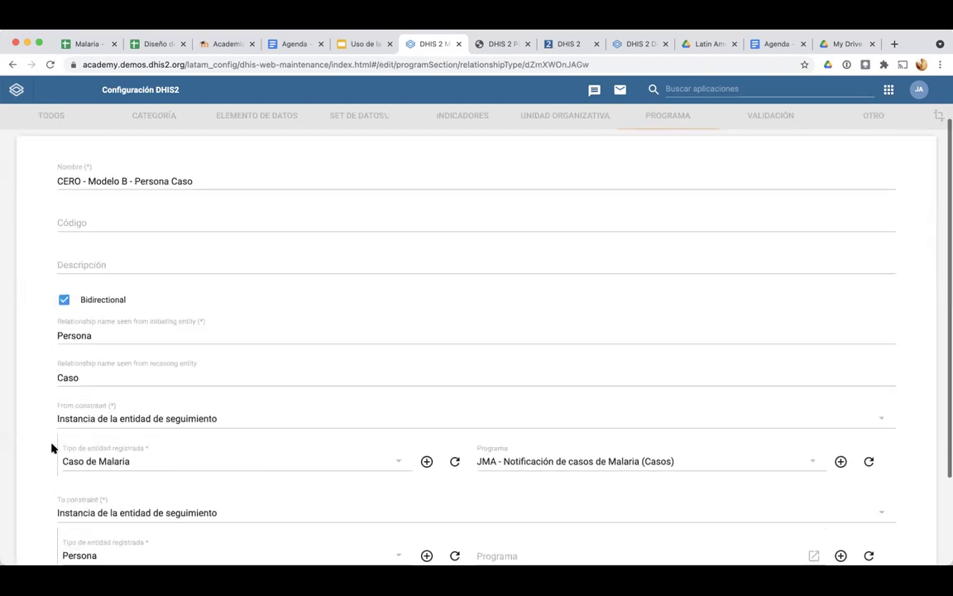
left_click(178, 473)
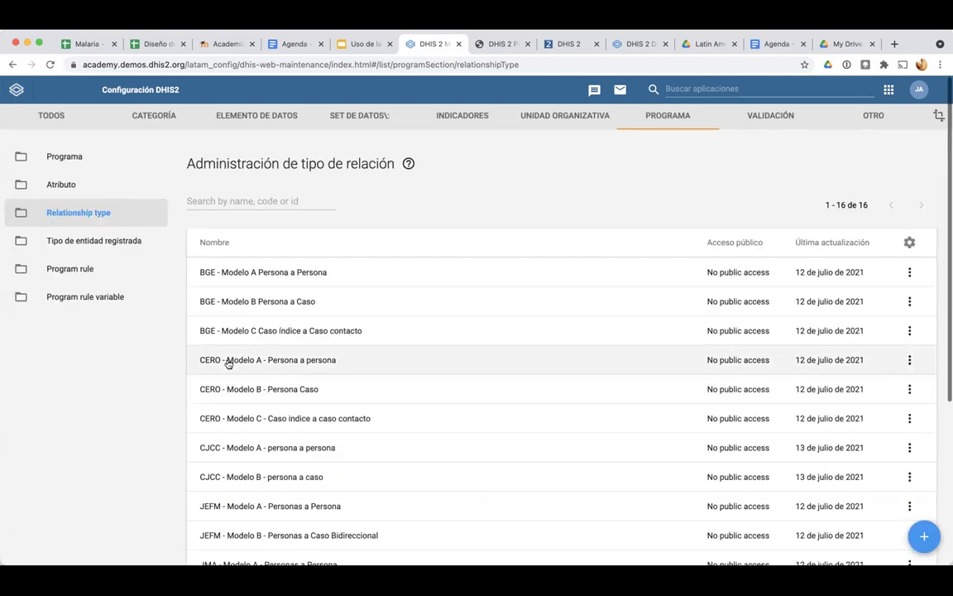
scroll(240, 381, "down", 5)
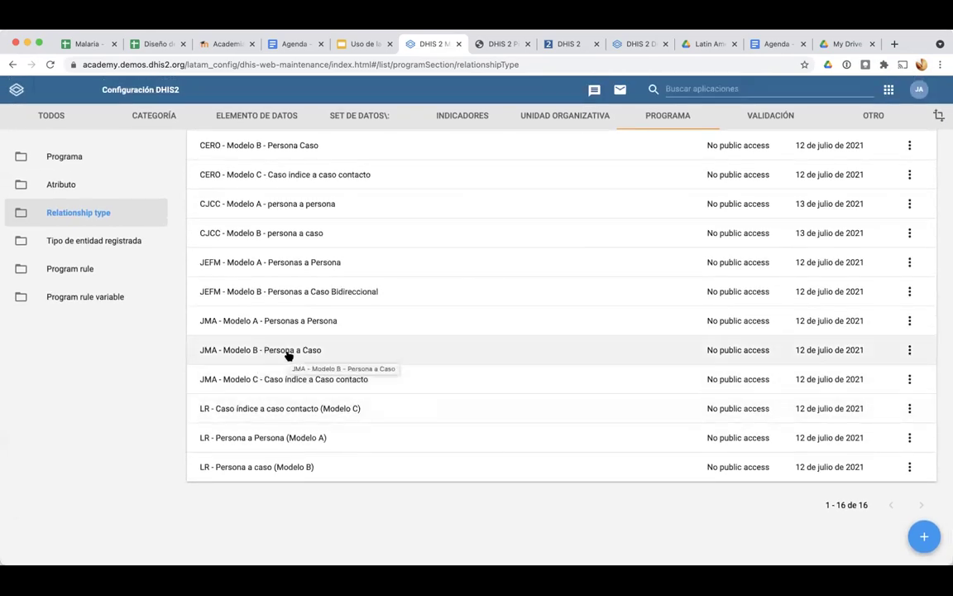
scroll(288, 354, "up", 5)
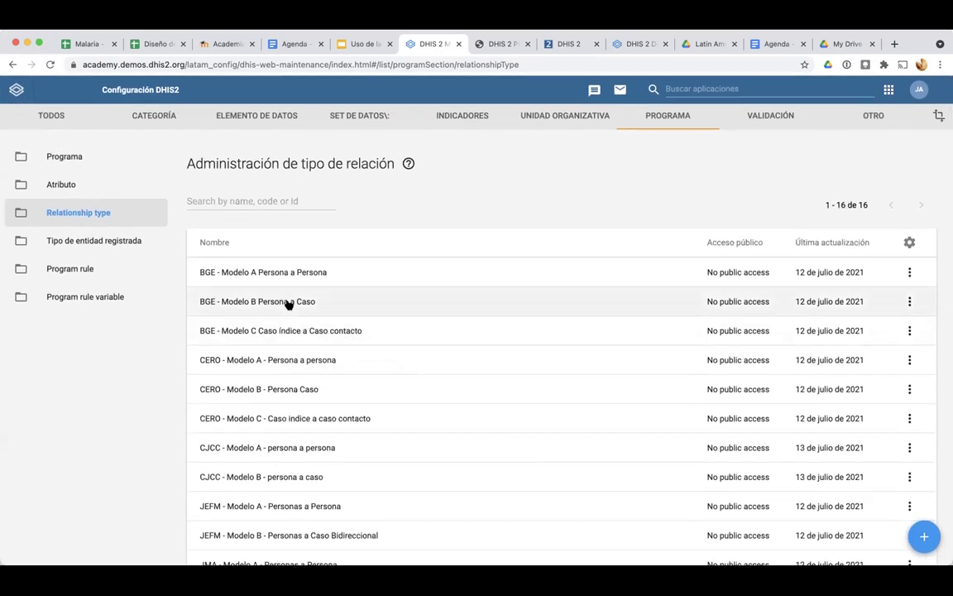
left_click(288, 303)
scroll(285, 417, "down", 4)
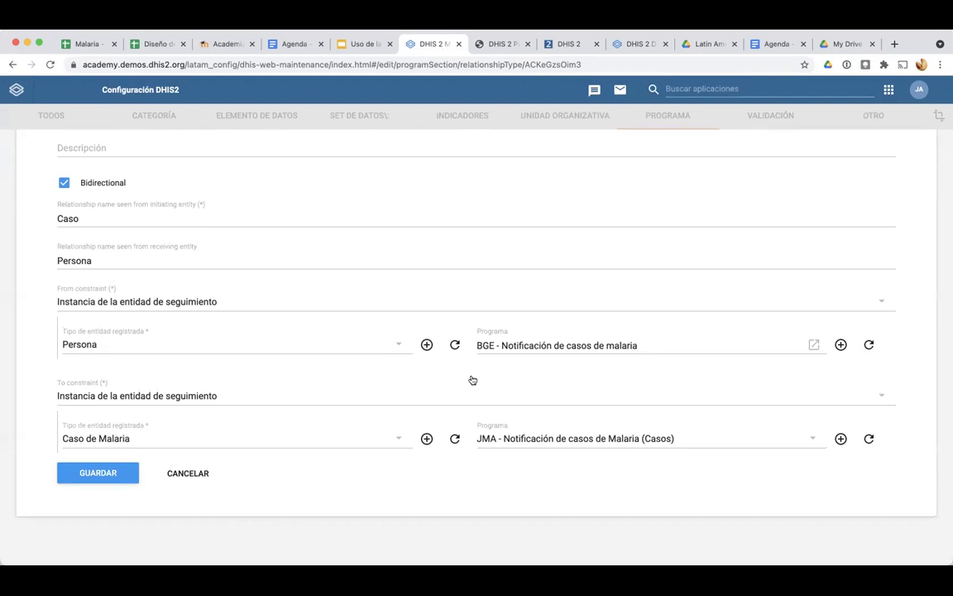
scroll(473, 380, "up", 3)
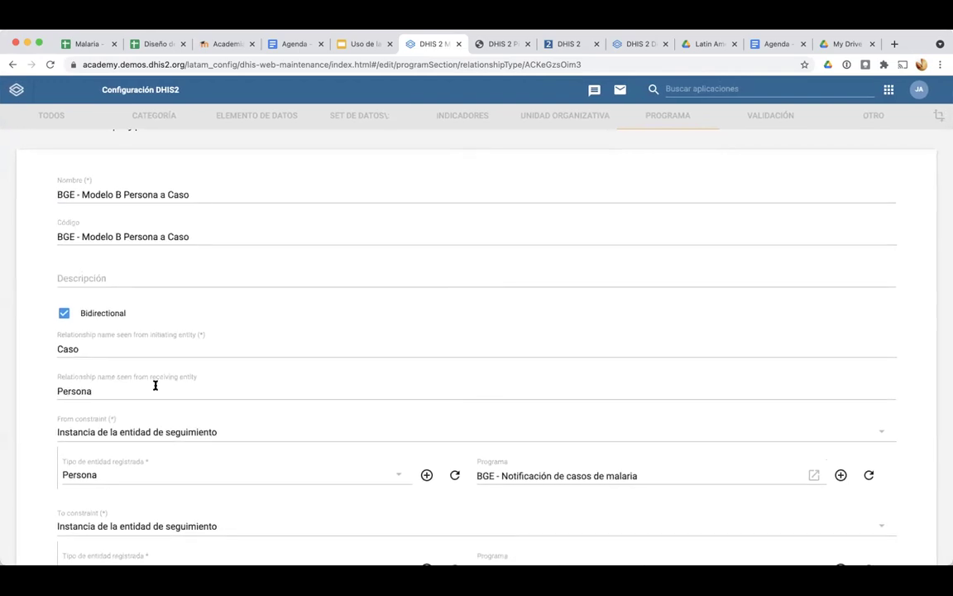
scroll(153, 385, "down", 3)
left_click(188, 473)
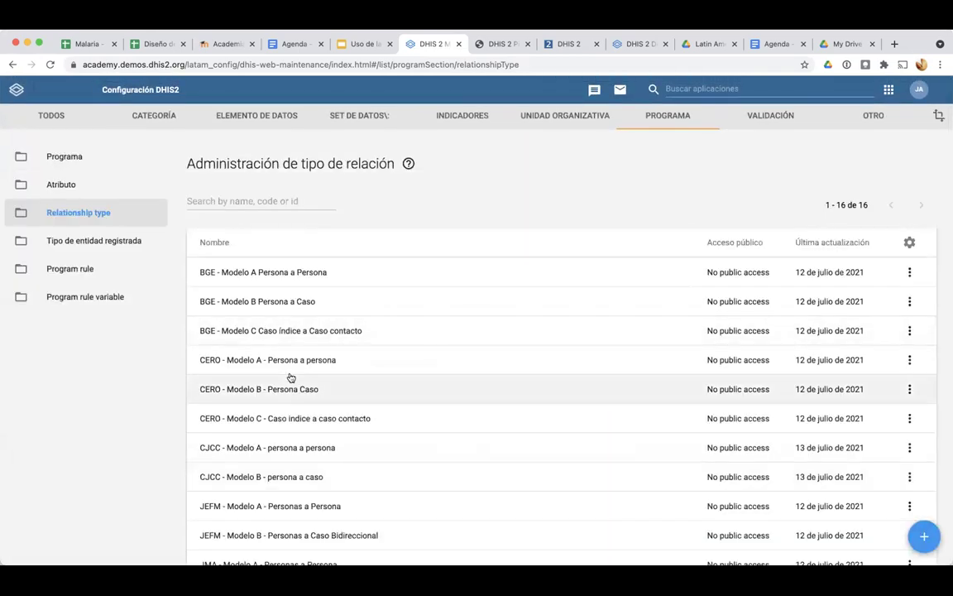
left_click(296, 388)
scroll(387, 401, "down", 3)
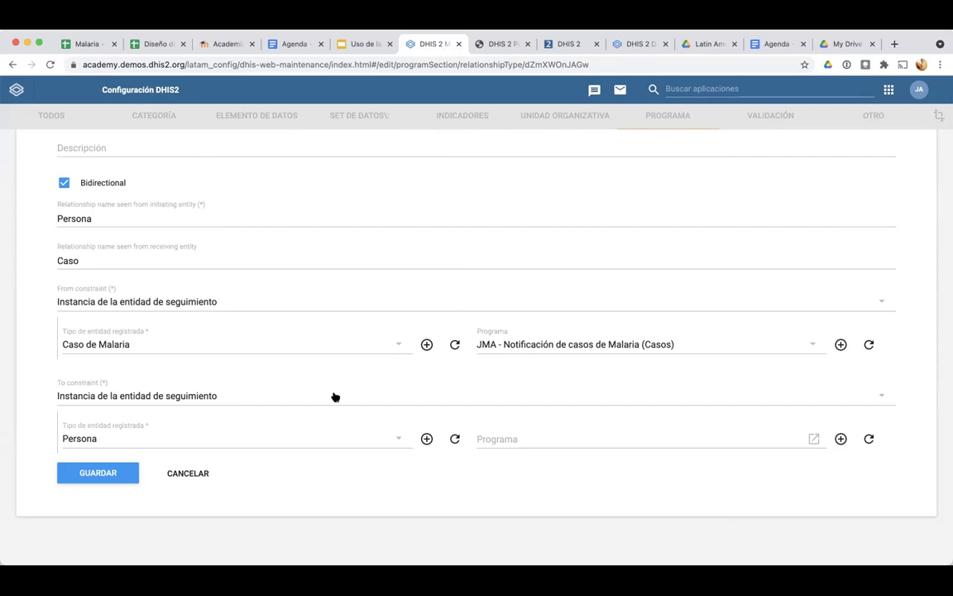
scroll(198, 481, "up", 2)
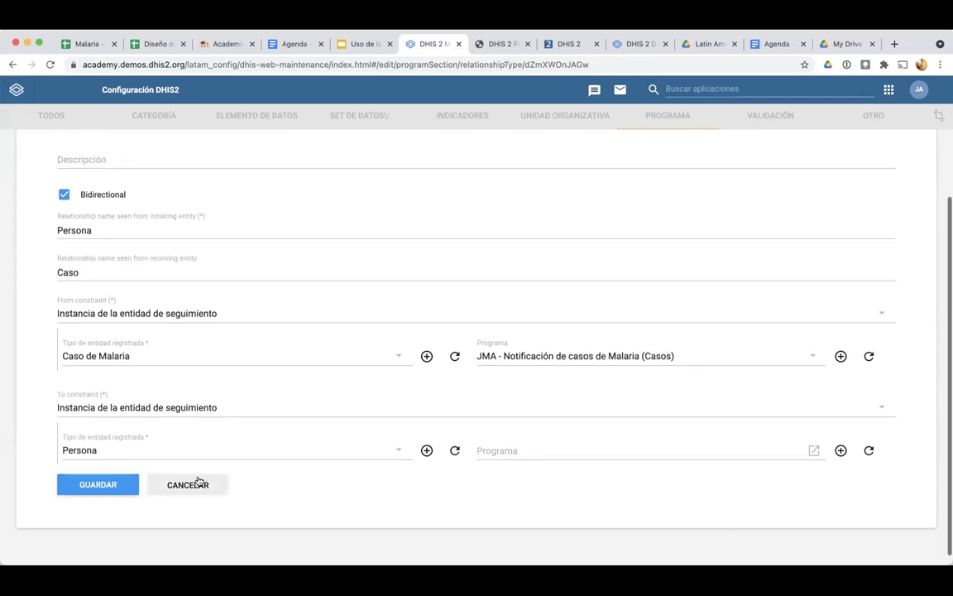
scroll(199, 481, "down", 2)
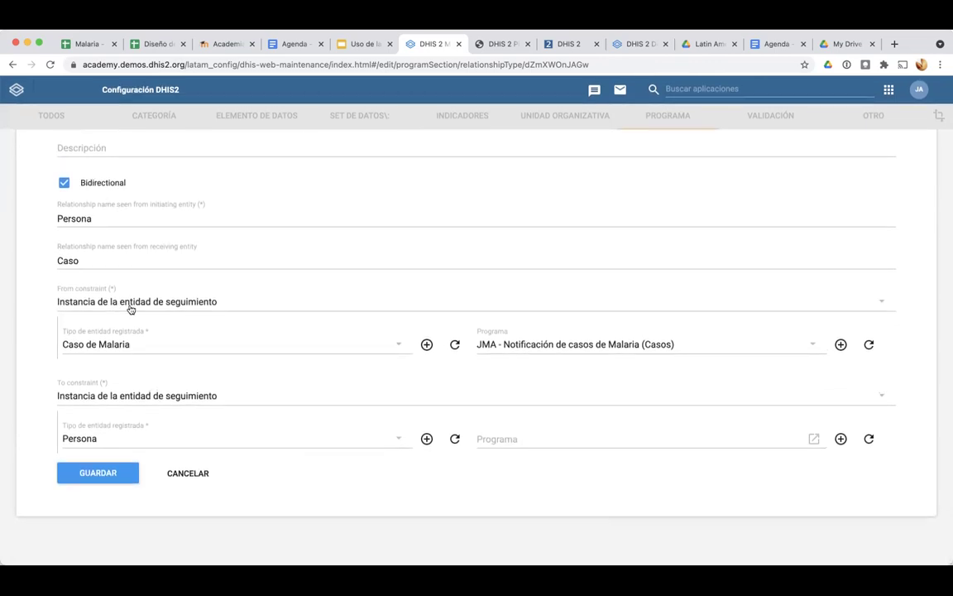
left_click(199, 473)
scroll(293, 384, "down", 3)
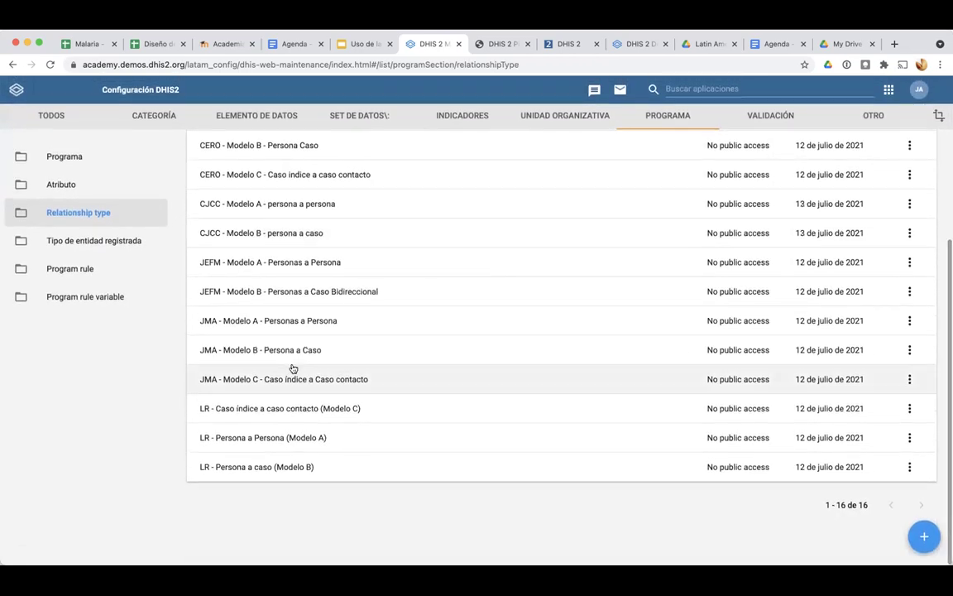
left_click(292, 353)
scroll(291, 353, "down", 5)
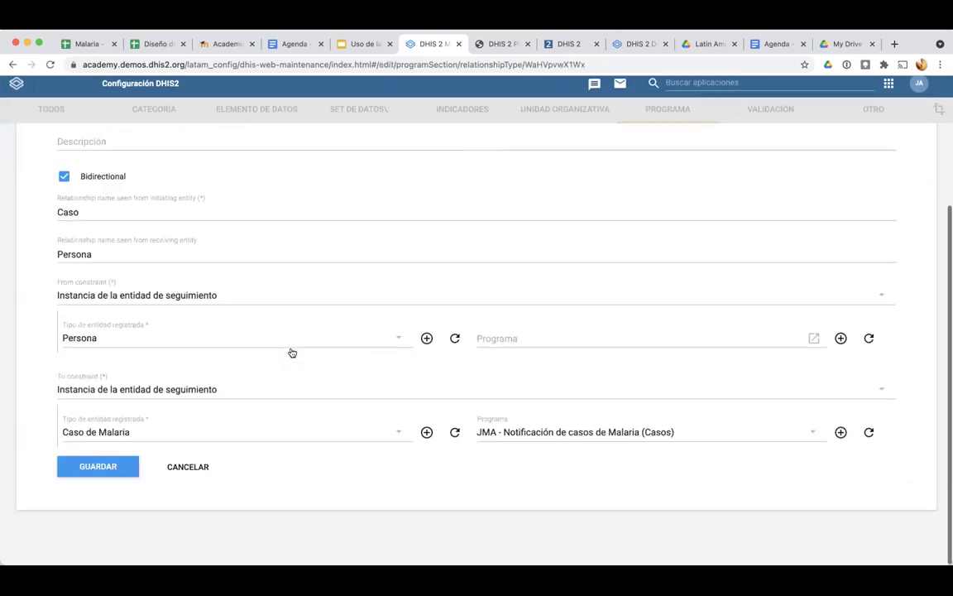
scroll(183, 300, "up", 3)
scroll(183, 300, "down", 2)
scroll(183, 299, "up", 2)
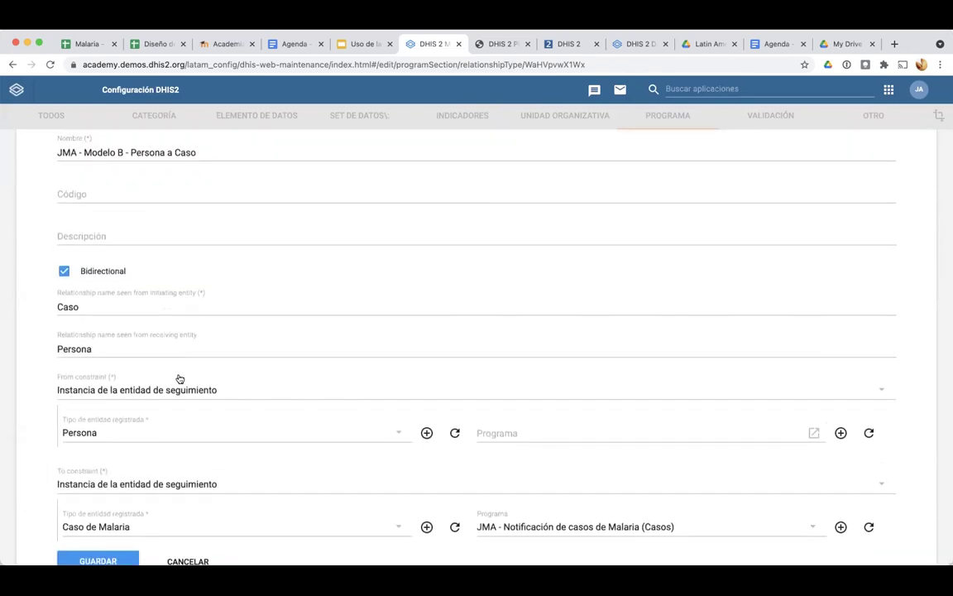
scroll(179, 376, "down", 1)
scroll(179, 379, "down", 3)
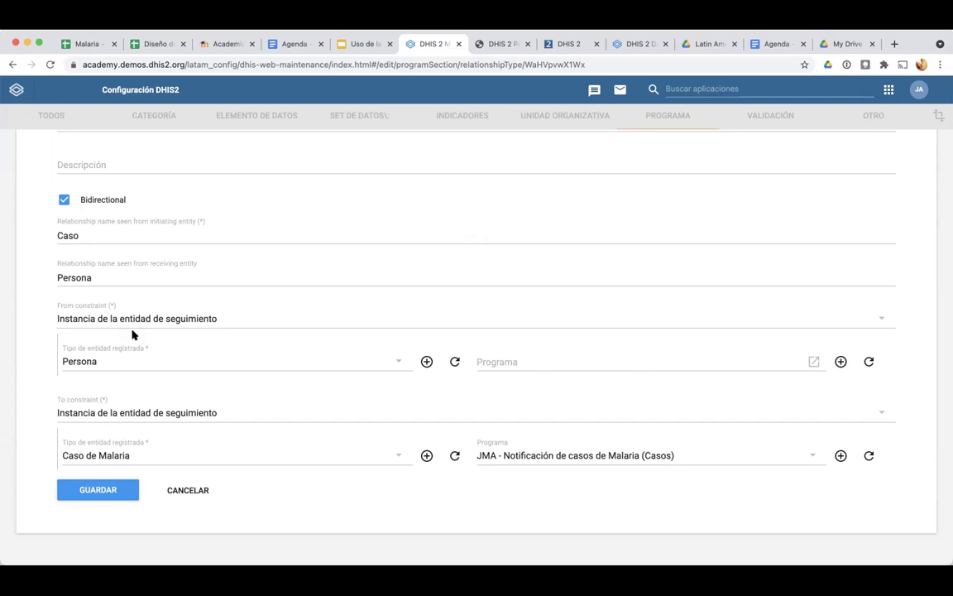
left_click(200, 490)
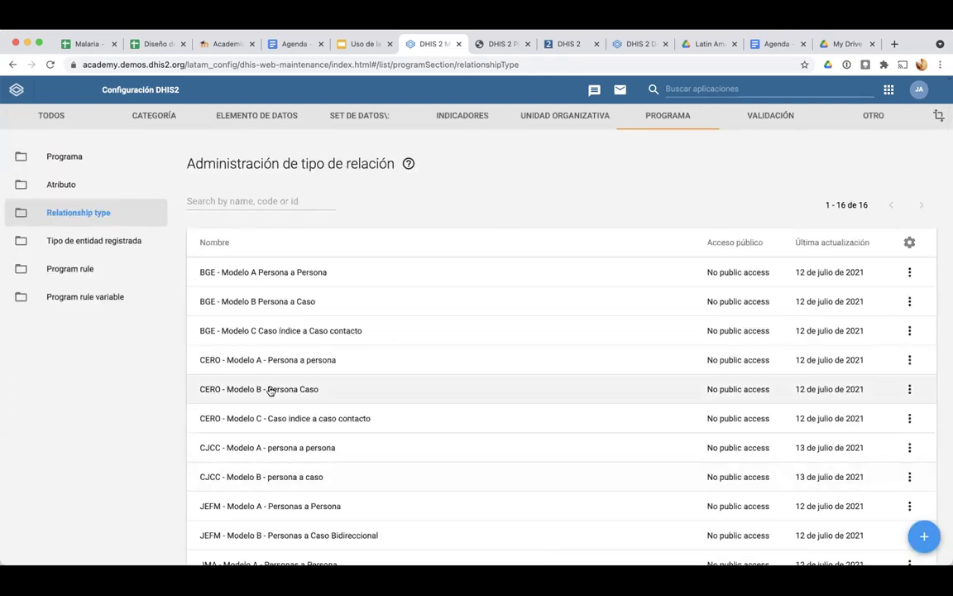
scroll(270, 391, "down", 5)
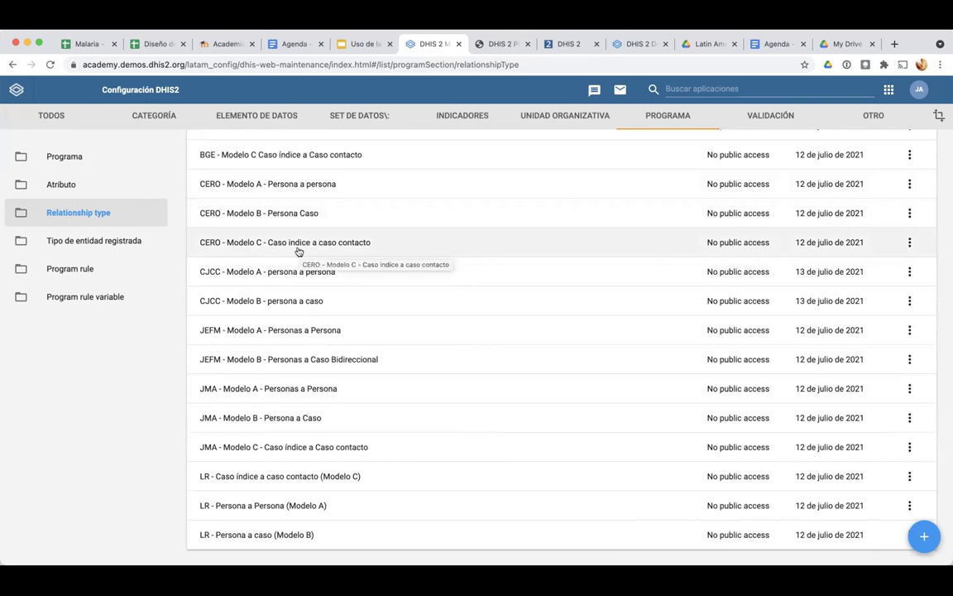
Step: Open CERO - Modelo C - Caso indice a caso contacto and review its form
left_click(299, 250)
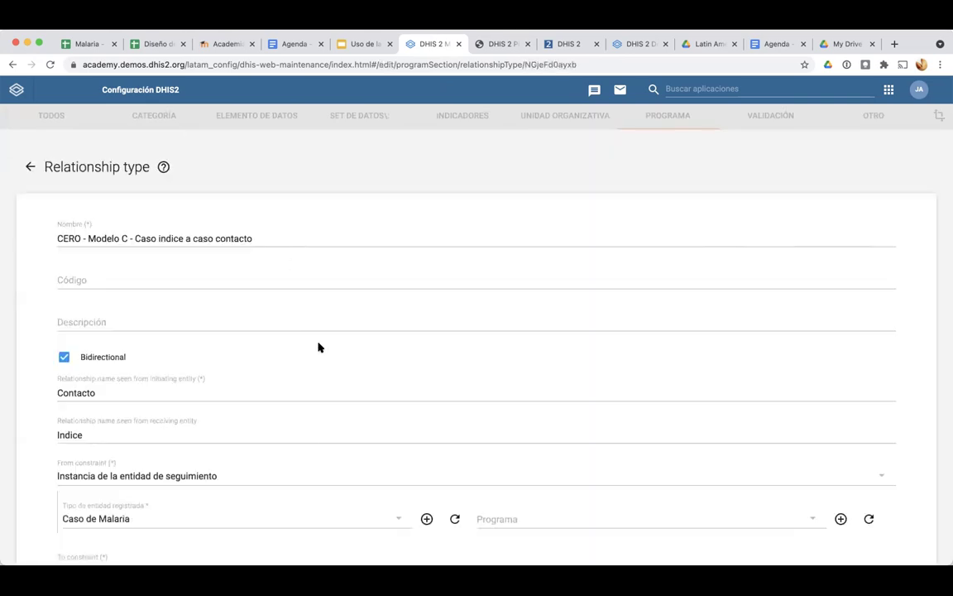
scroll(319, 347, "down", 3)
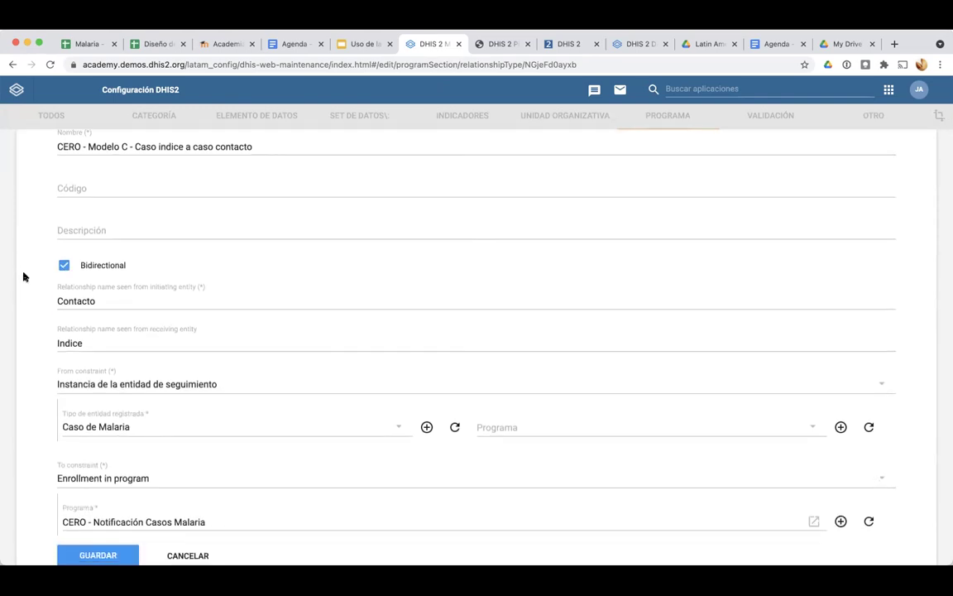
scroll(79, 365, "down", 2)
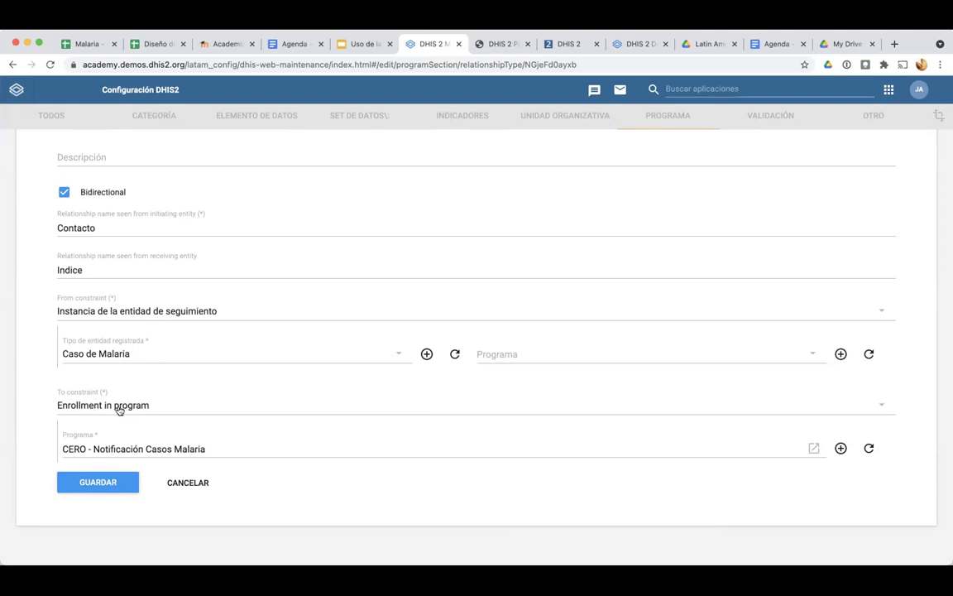
Step: Discard the edits and open JMA - Modelo C - Caso índice a Caso contacto for reference
left_click(189, 482)
scroll(251, 399, "down", 5)
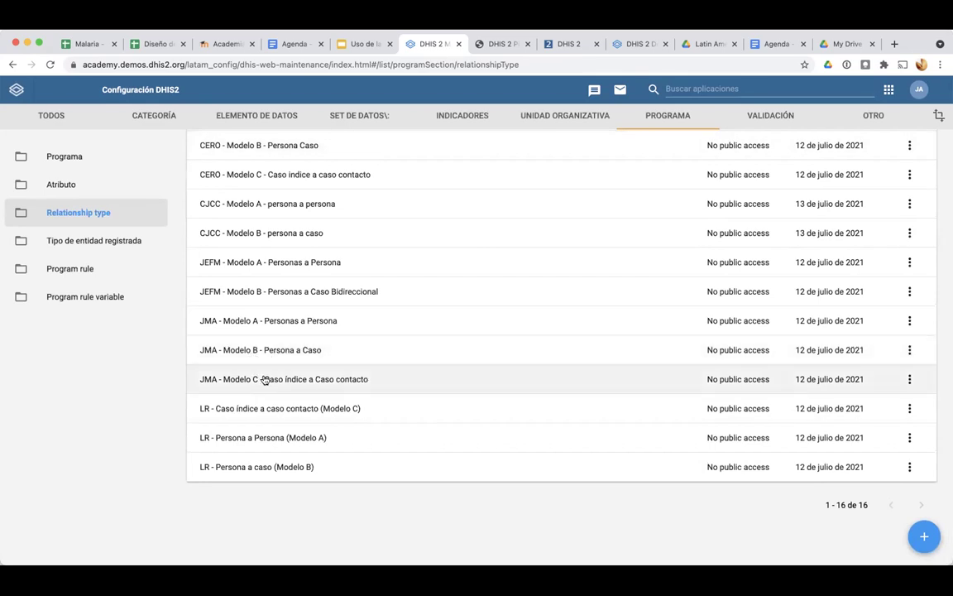
left_click(265, 380)
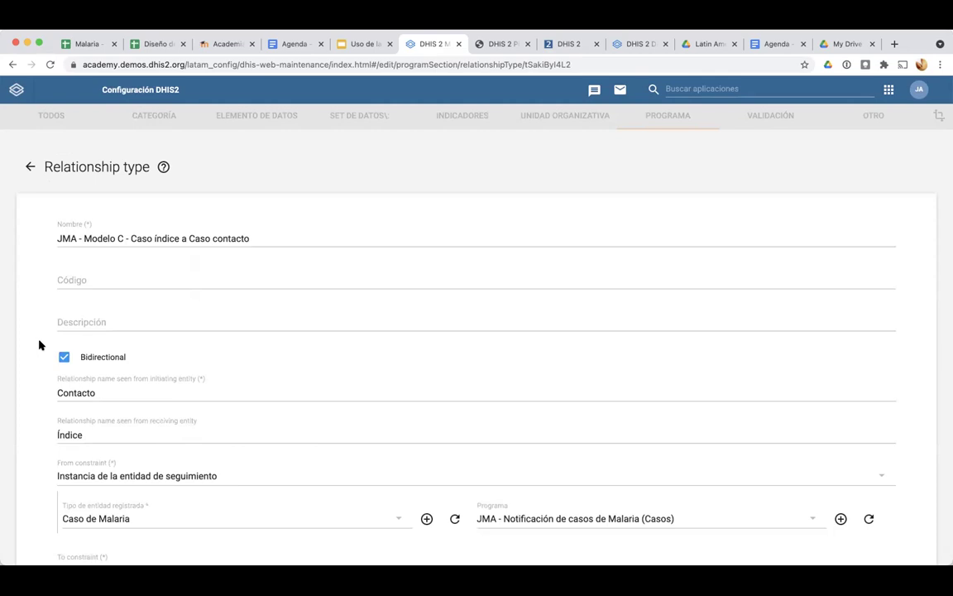
scroll(35, 365, "down", 1)
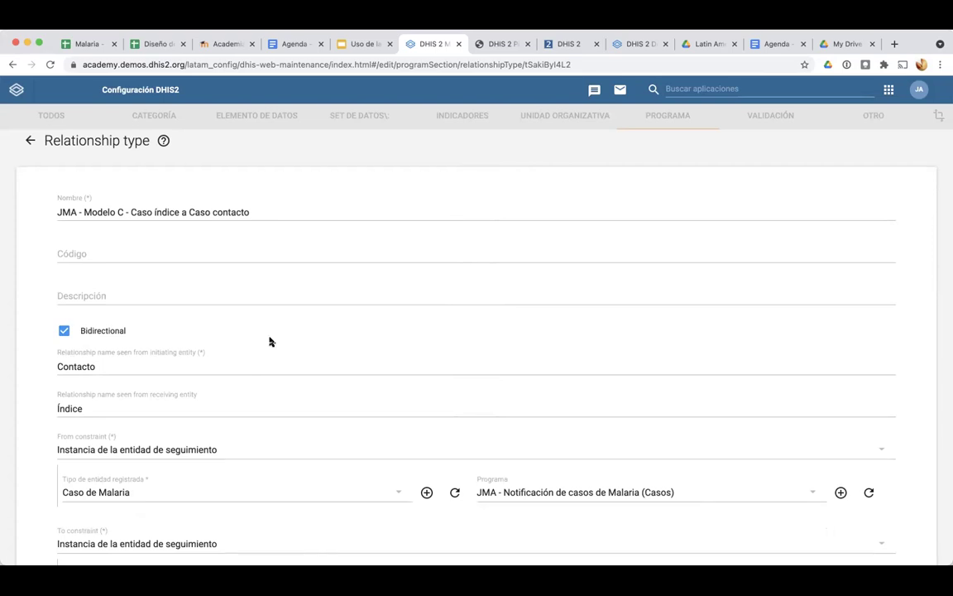
scroll(269, 341, "down", 5)
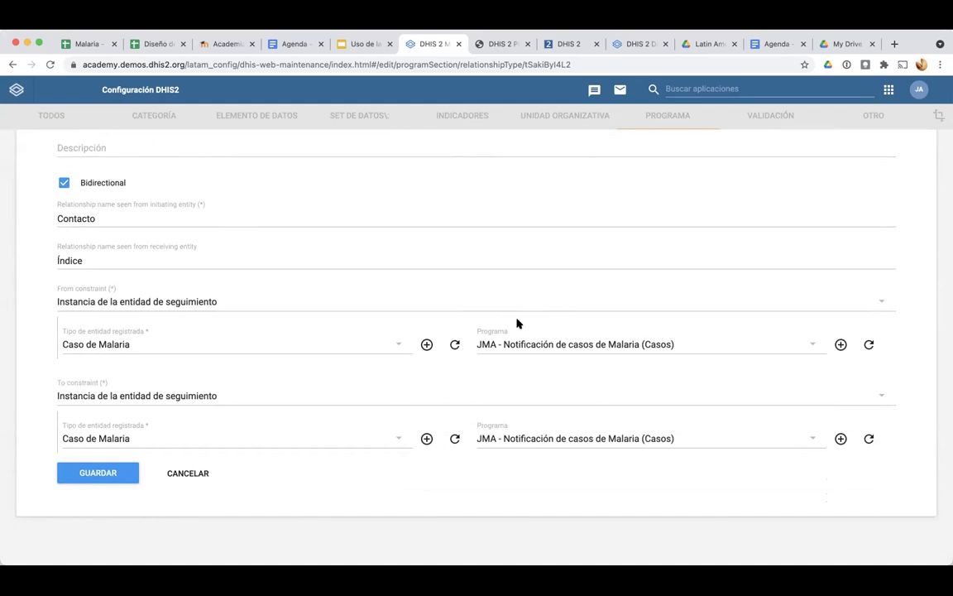
left_click(184, 477)
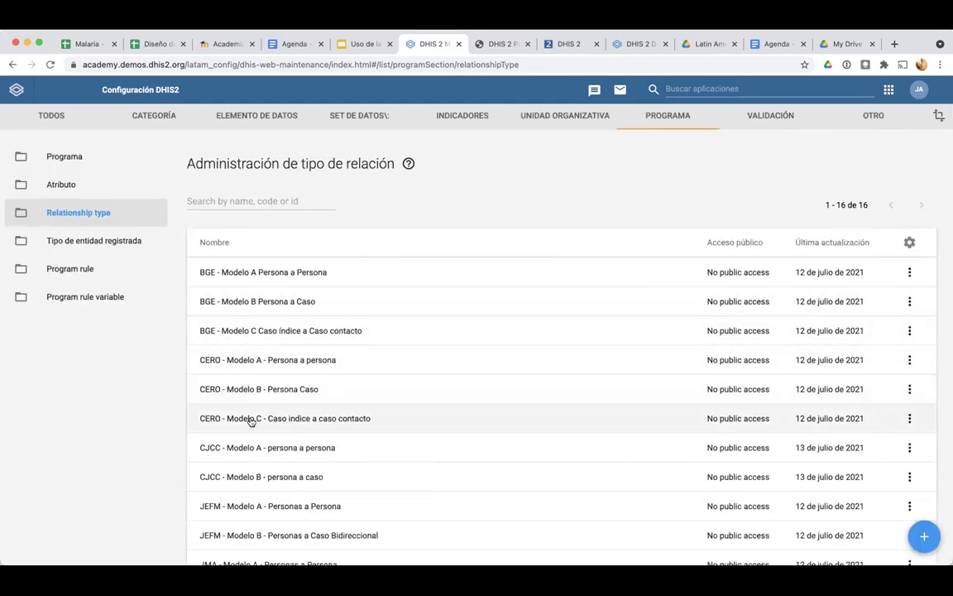
left_click(273, 421)
Step: Set the From constraint to Persona in program CERO - Notificación Casos Malaria
scroll(273, 421, "down", 3)
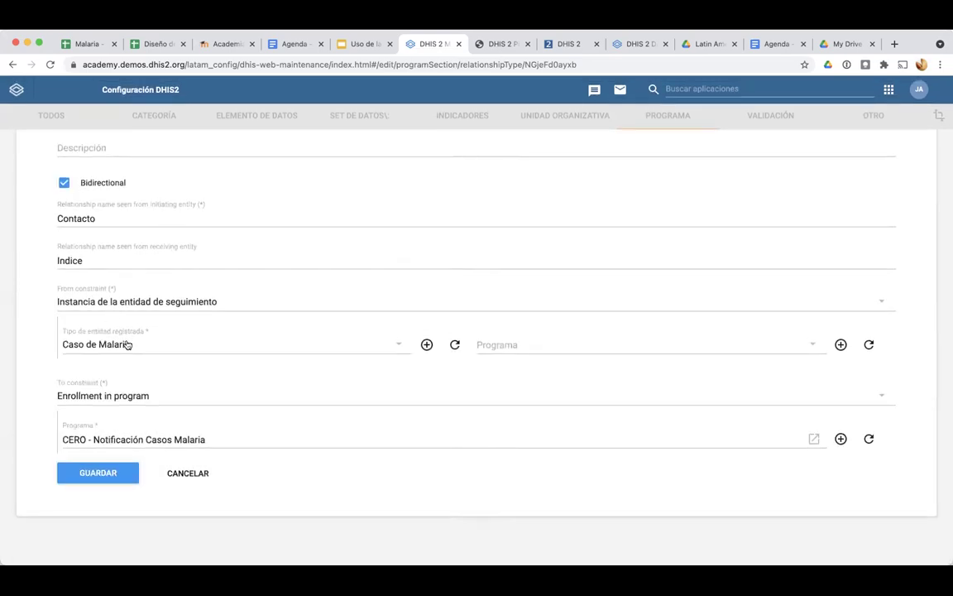
left_click(114, 344)
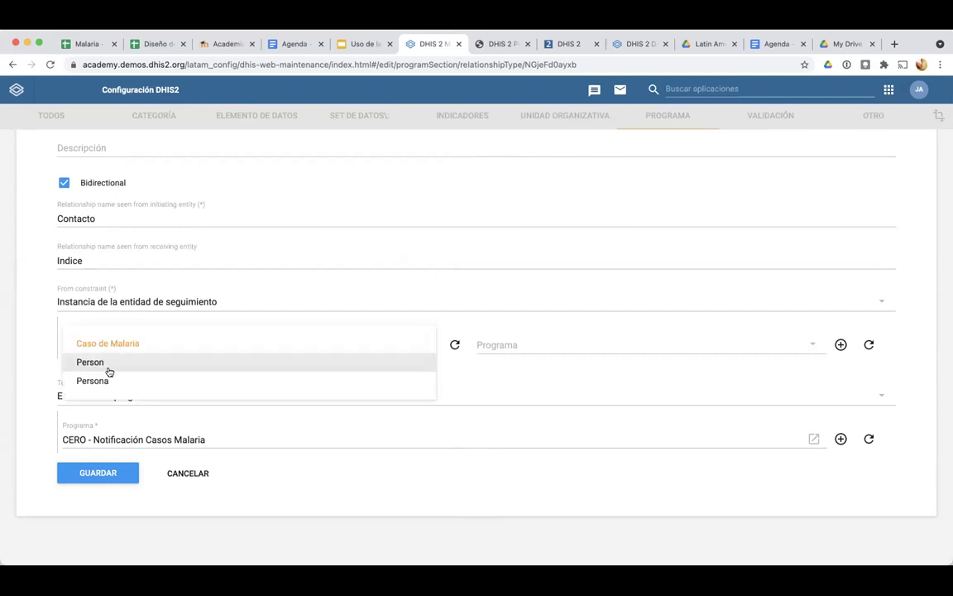
left_click(112, 381)
left_click(485, 345)
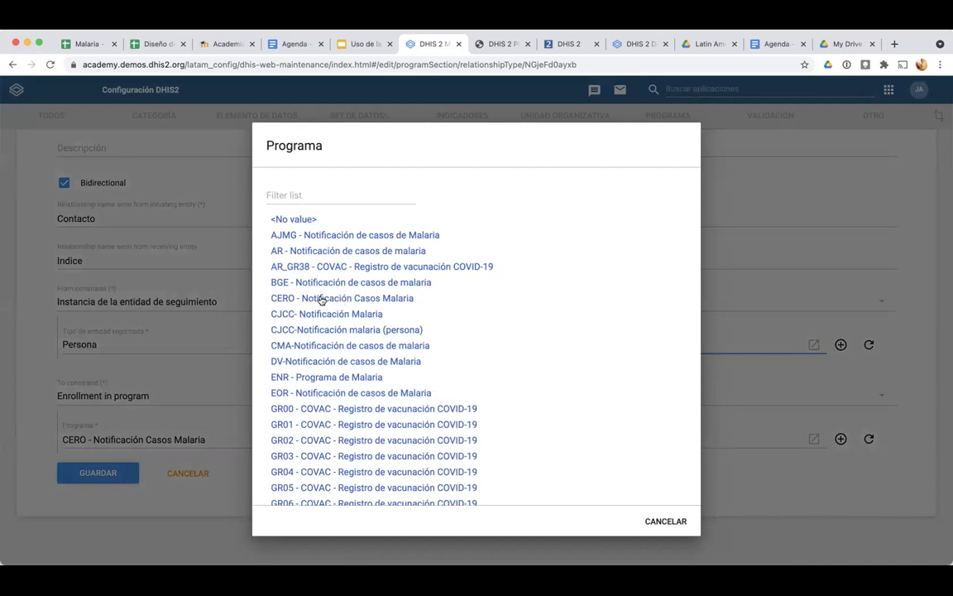
left_click(385, 303)
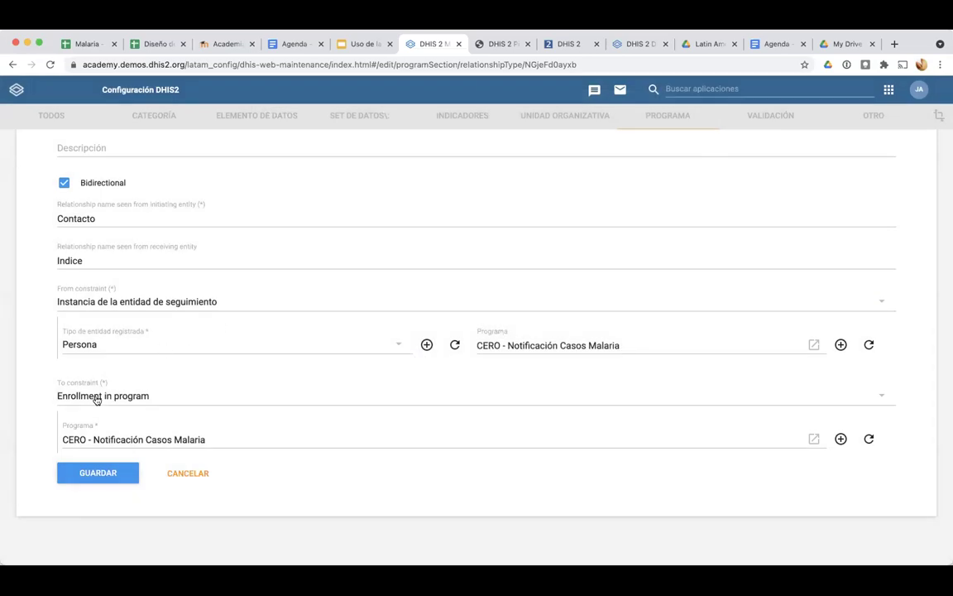
Step: Set the To constraint to tracked entity instance Persona in CERO - Notificación Casos Malaria
left_click(96, 399)
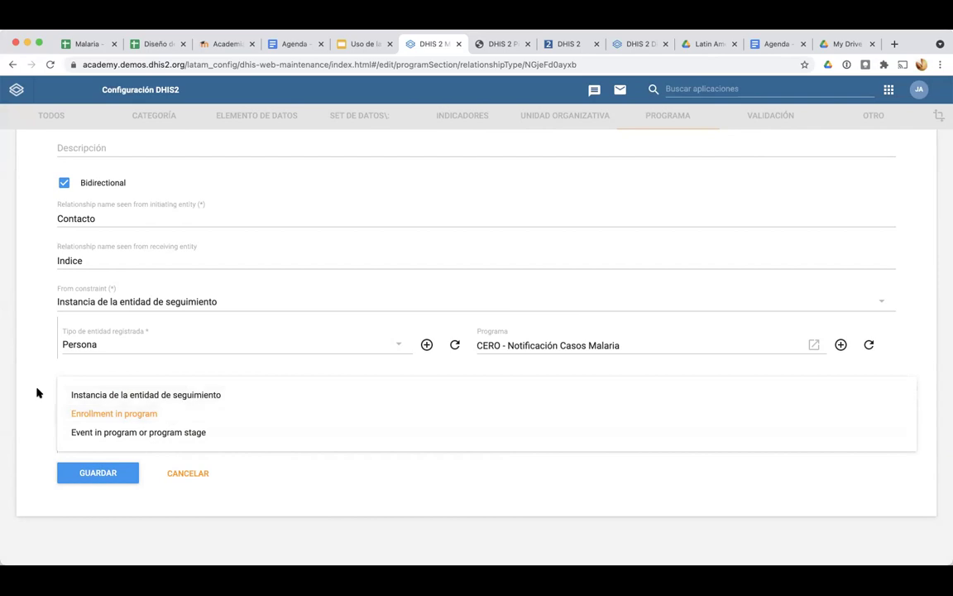
left_click(91, 413)
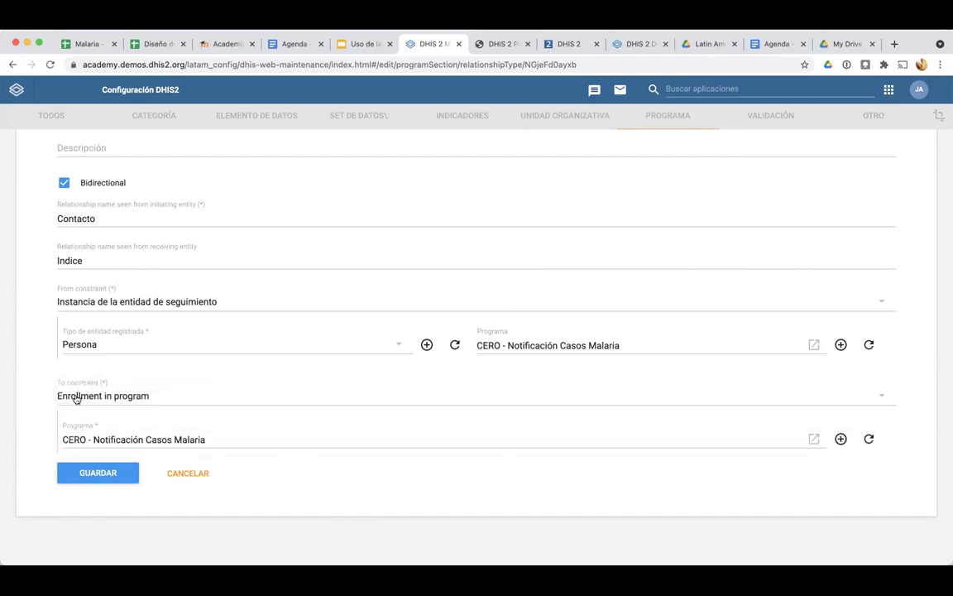
left_click(74, 396)
left_click(95, 395)
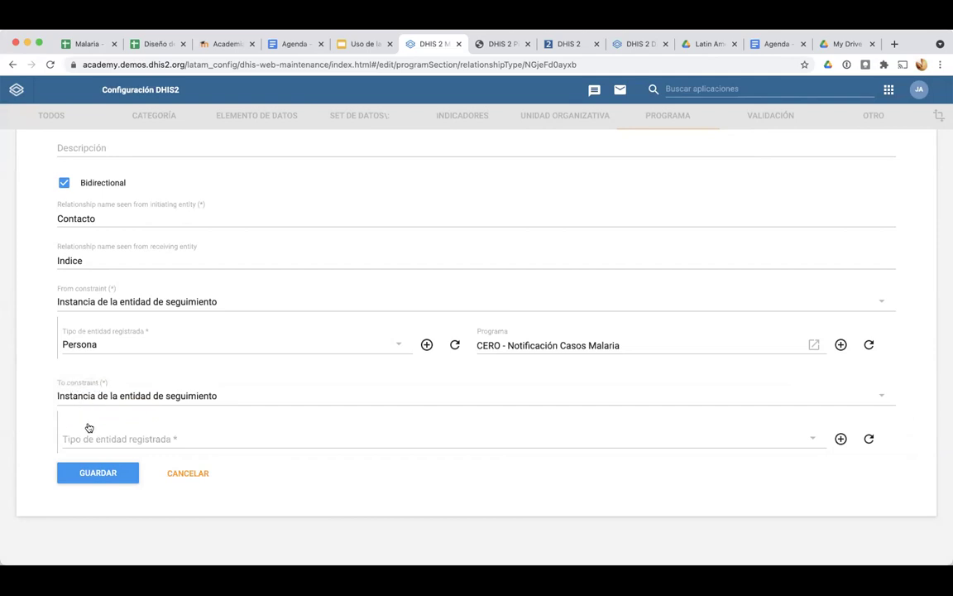
left_click(87, 440)
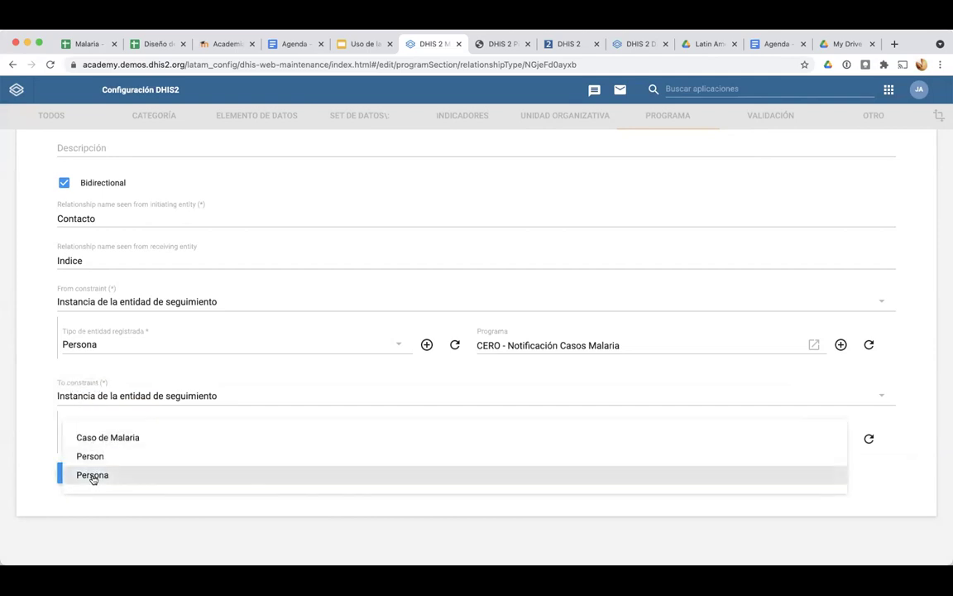
left_click(93, 477)
left_click(524, 443)
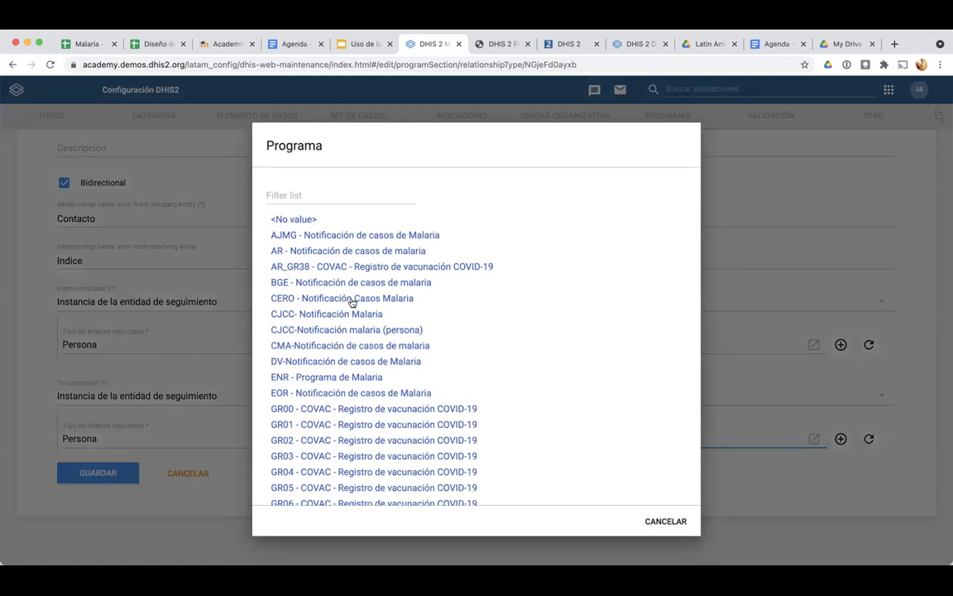
left_click(352, 303)
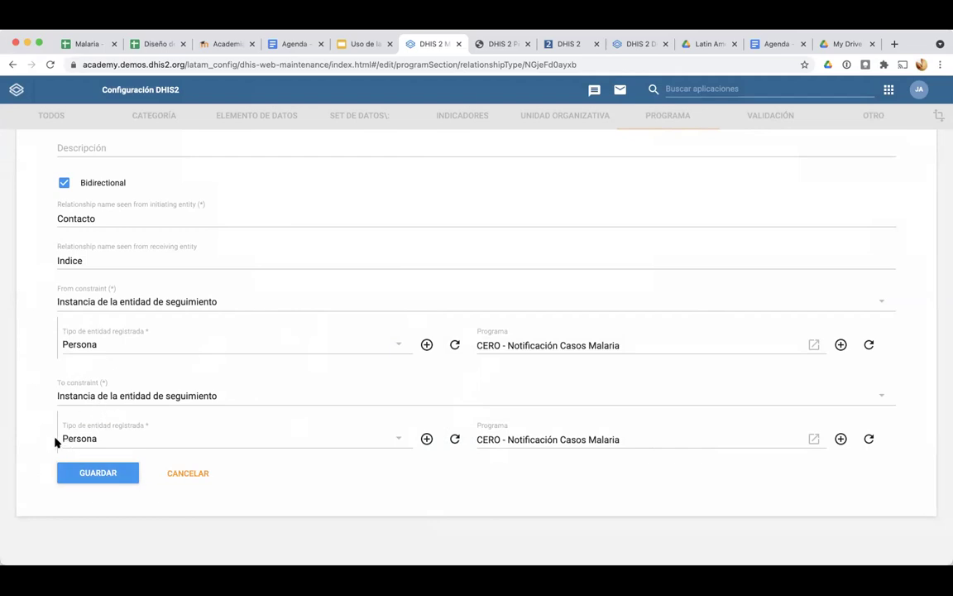
Step: Save CERO - Modelo C, clear all browser storage in Cache Cleaner, then launch Tracker Capture
left_click(105, 469)
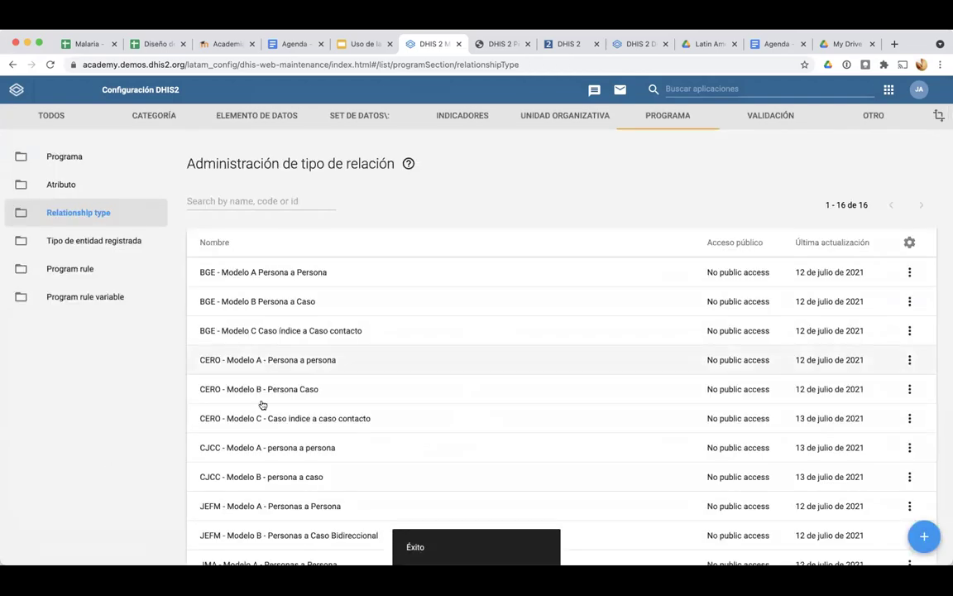
left_click(689, 86)
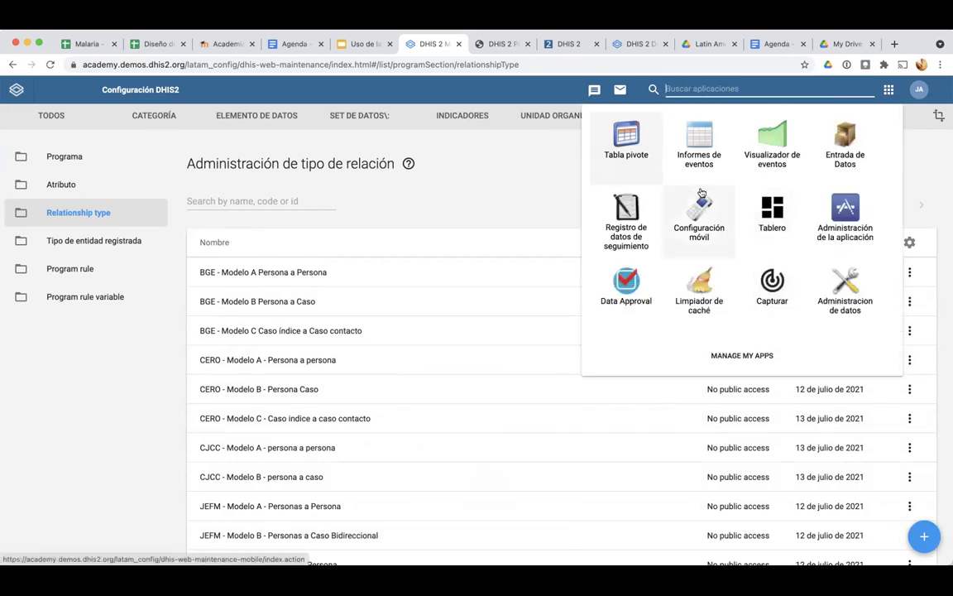
scroll(701, 193, "down", 1)
left_click(700, 278)
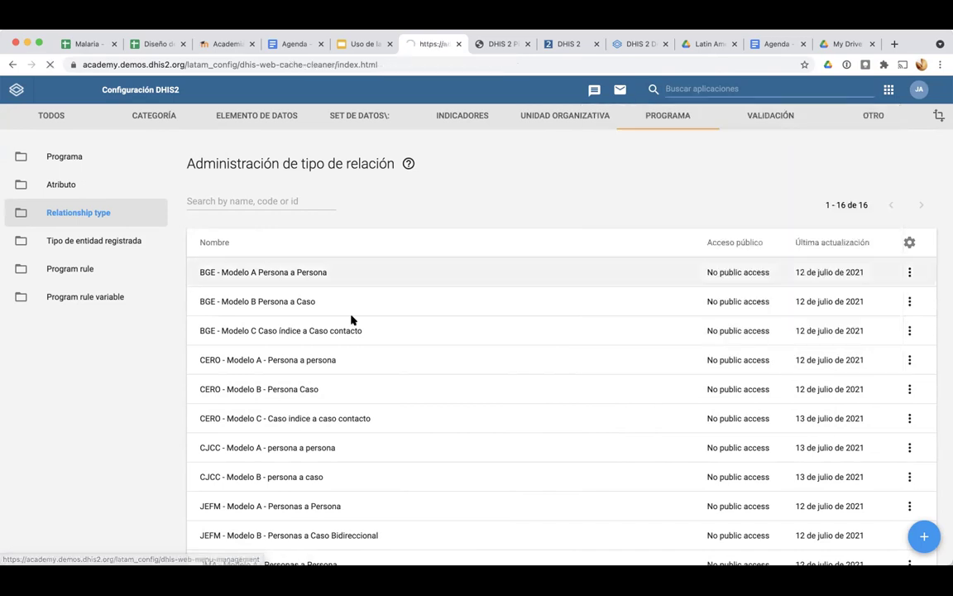
left_click(253, 149)
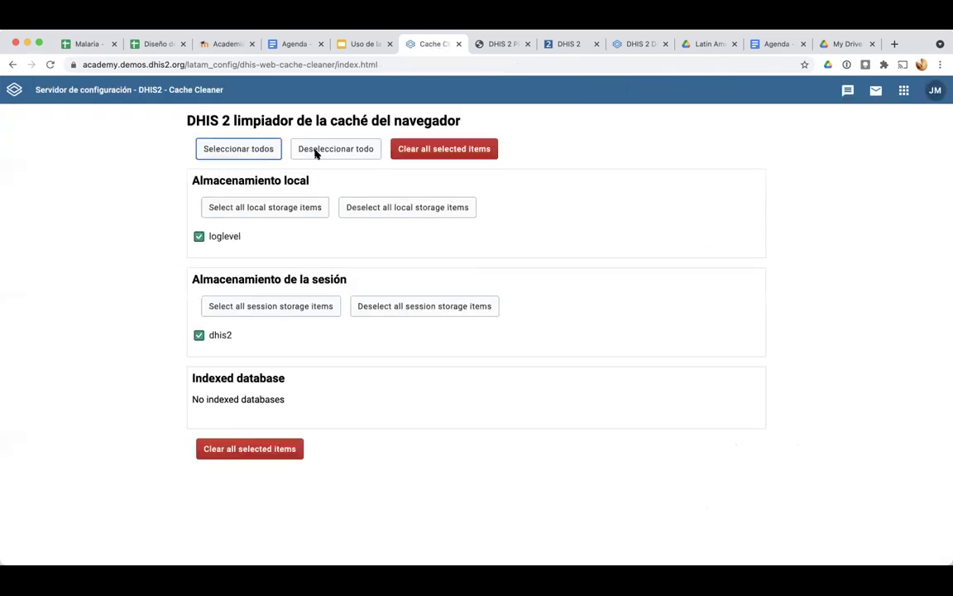
left_click(458, 154)
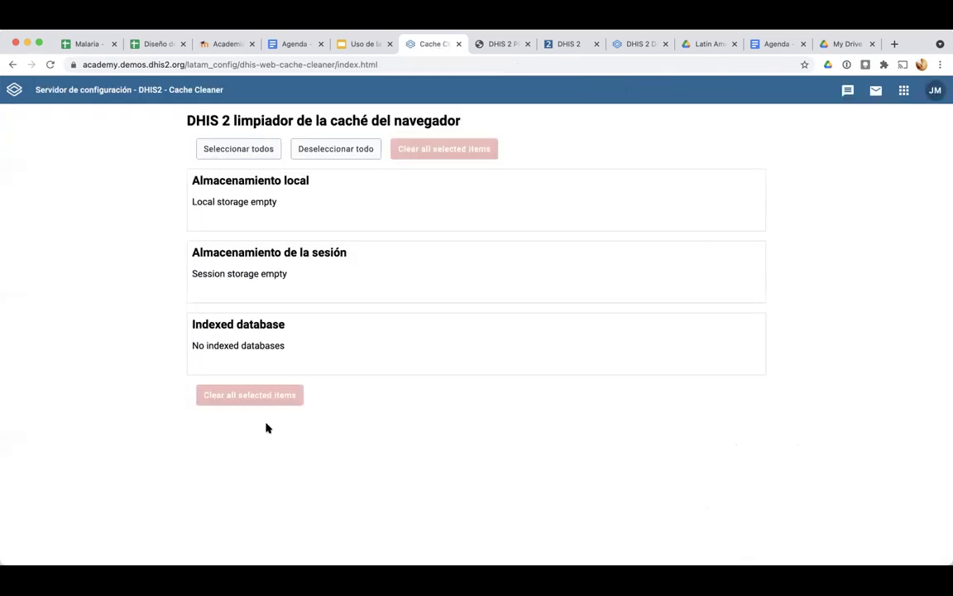
left_click(903, 92)
left_click(656, 261)
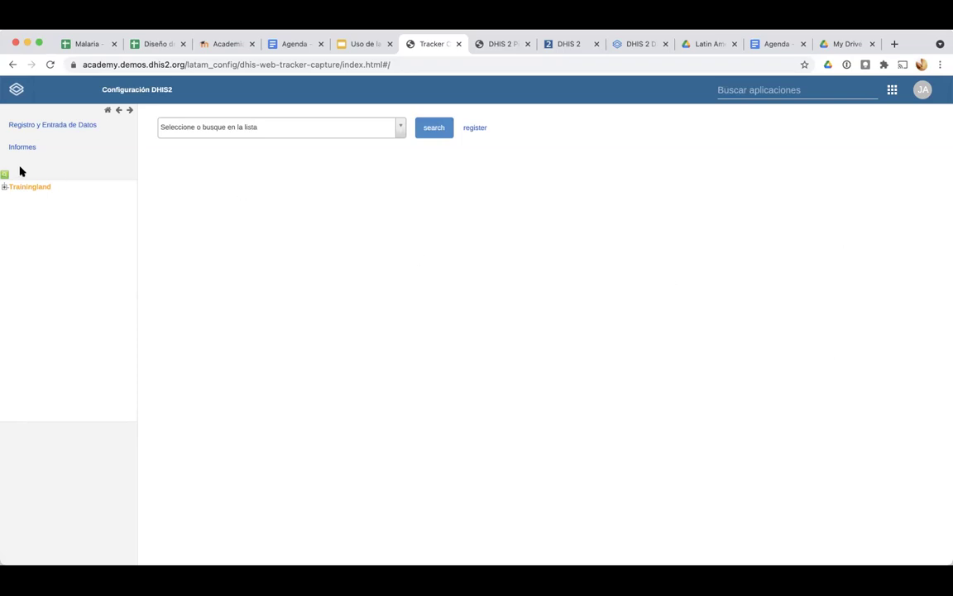
Step: Expand Trainingland > Animal Region > Bird District and pick CERO - Notificación Casos Malaria
left_click(4, 187)
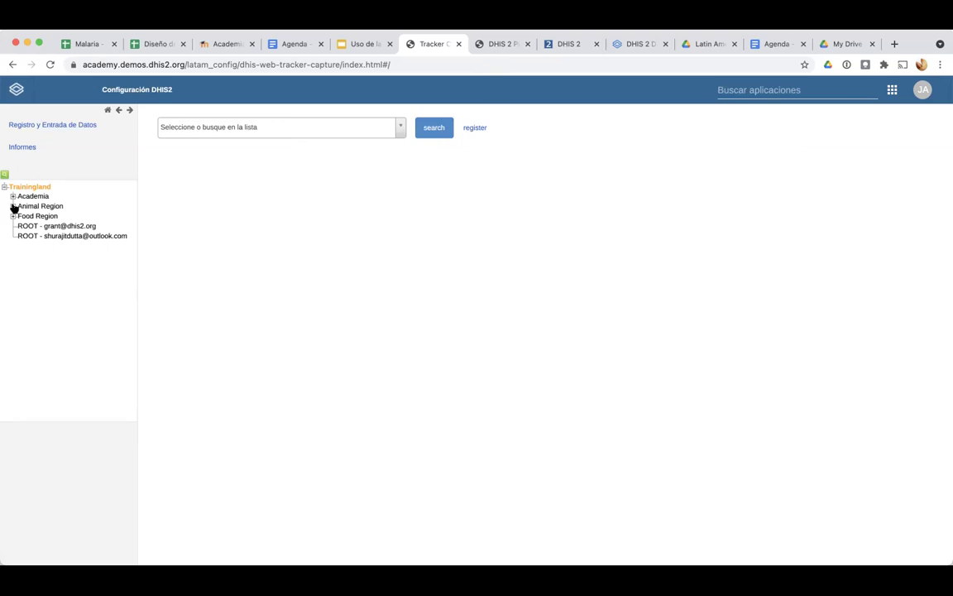
left_click(13, 207)
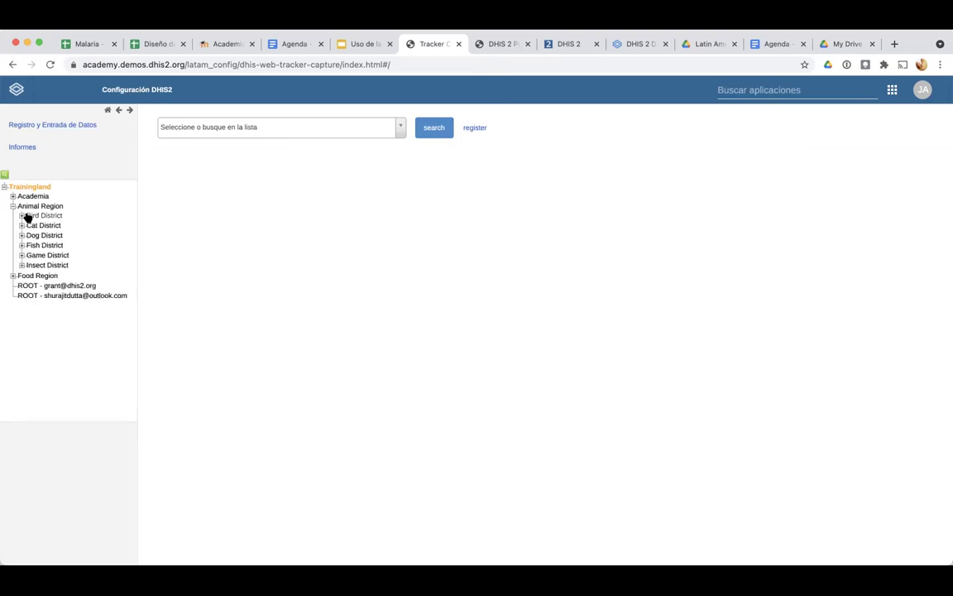
left_click(22, 215)
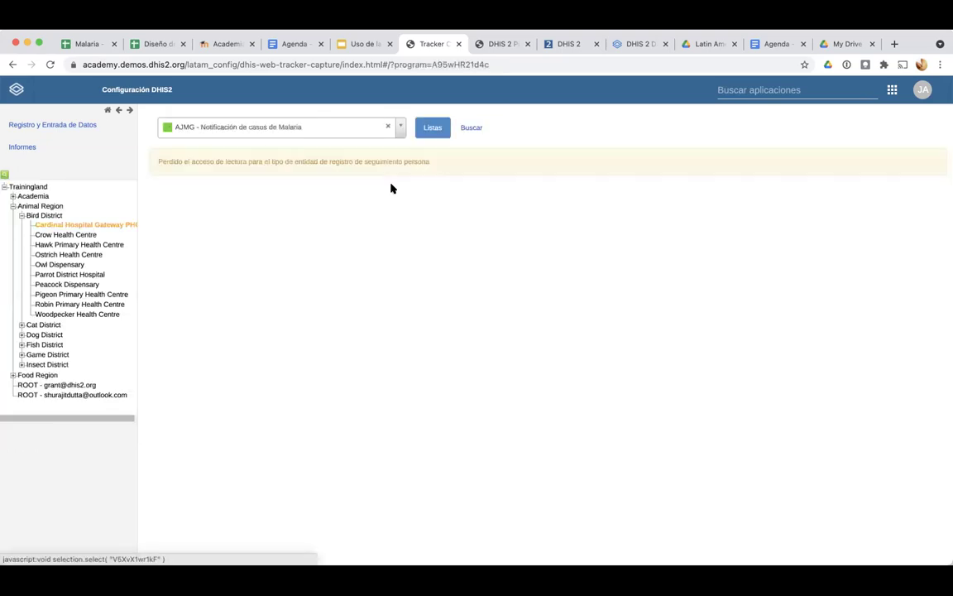
left_click(400, 125)
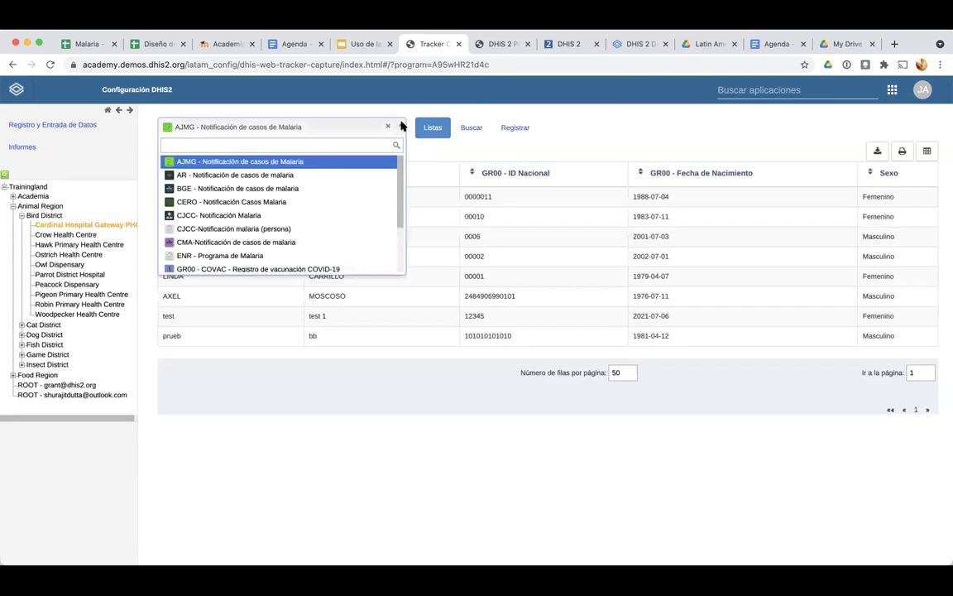
left_click(366, 204)
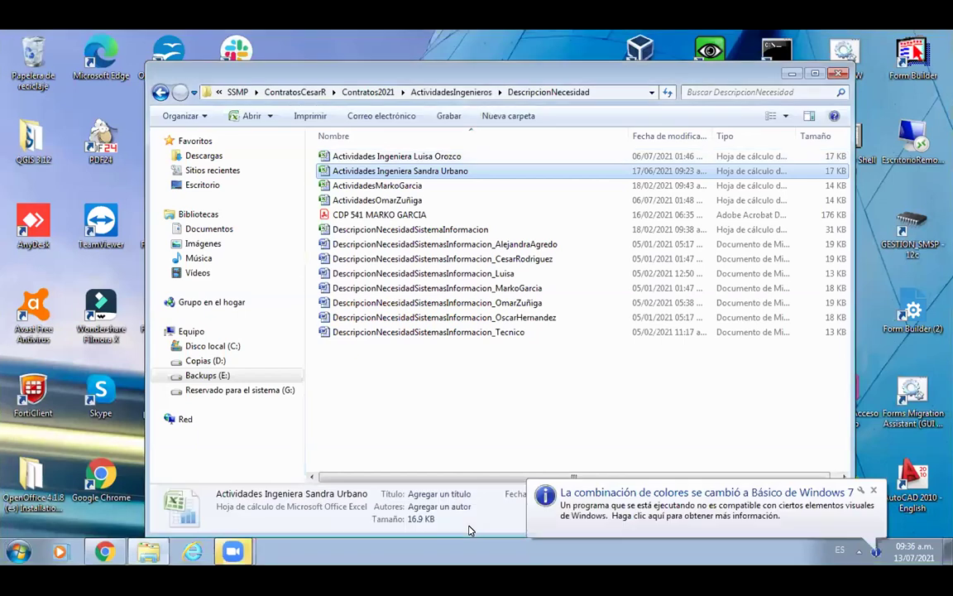
Step: Return to Tracker Capture, dismiss the notification, and start adding a relationship for the person
key("alt+Tab")
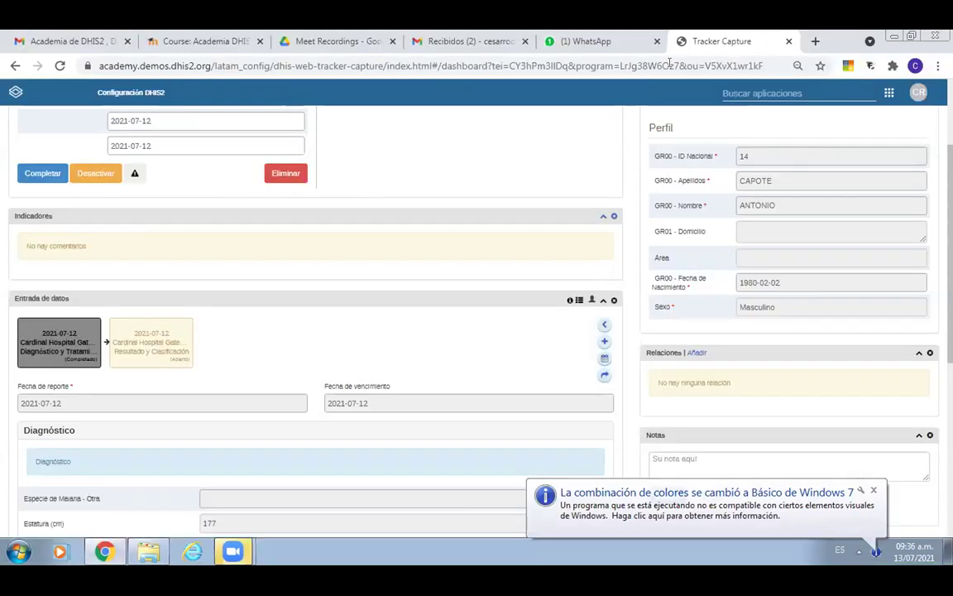
left_click(873, 491)
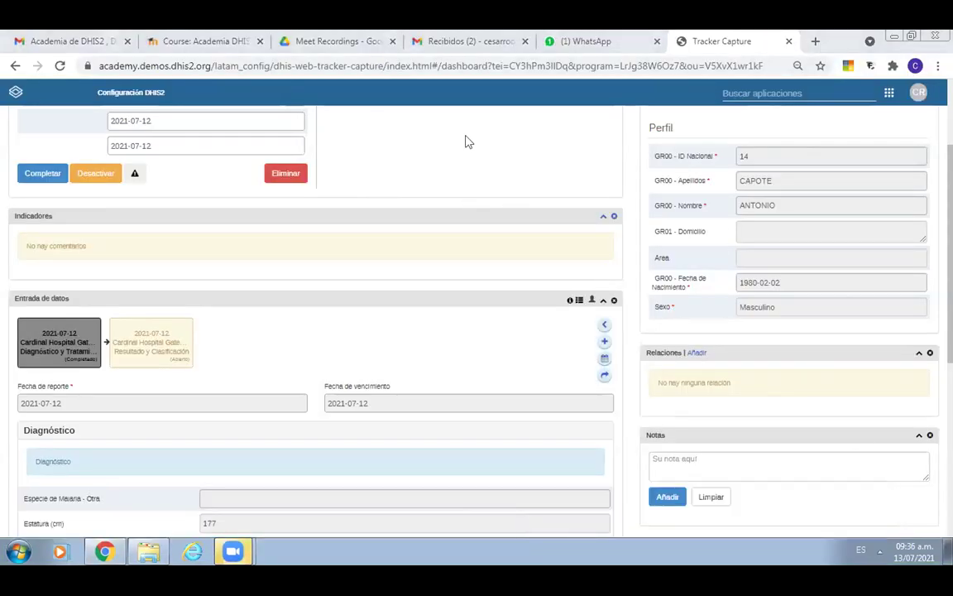
scroll(932, 254, "up", 1)
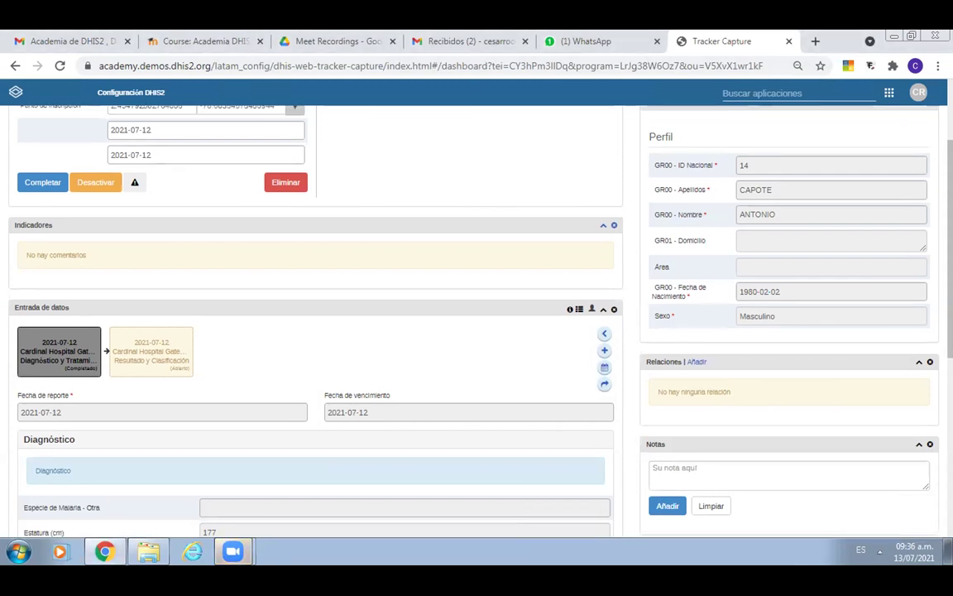
scroll(931, 254, "down", 1)
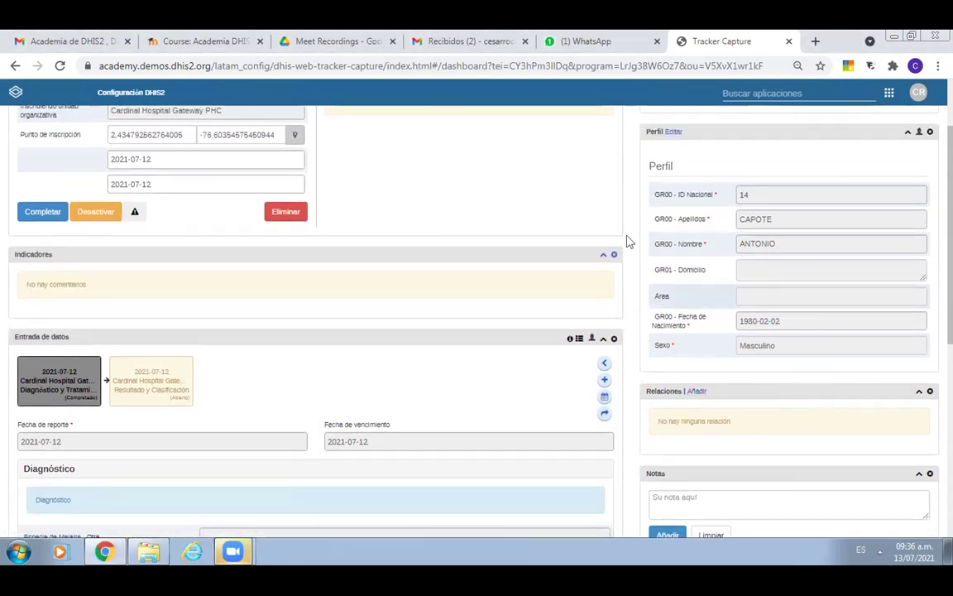
left_click(695, 391)
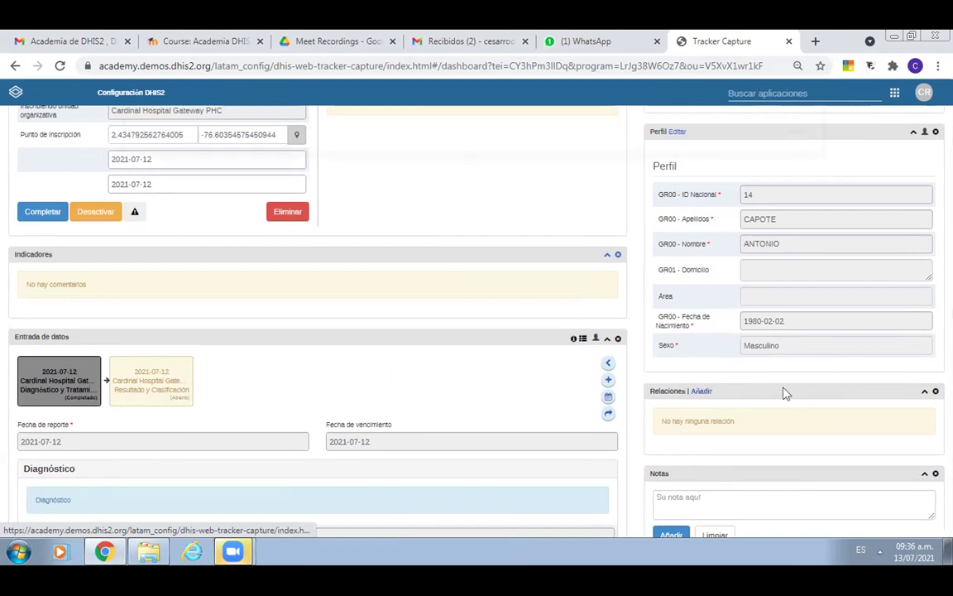
Step: Choose CERO - Modelo A - Persona a persona with program CERO - Notificación Casos Malaria, then Registrar
left_click(353, 175)
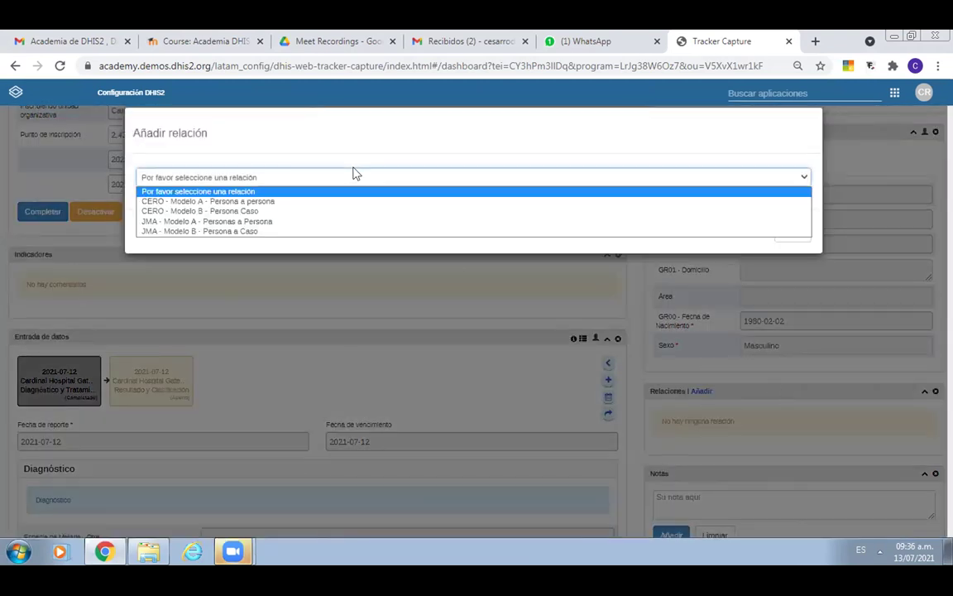
left_click(337, 204)
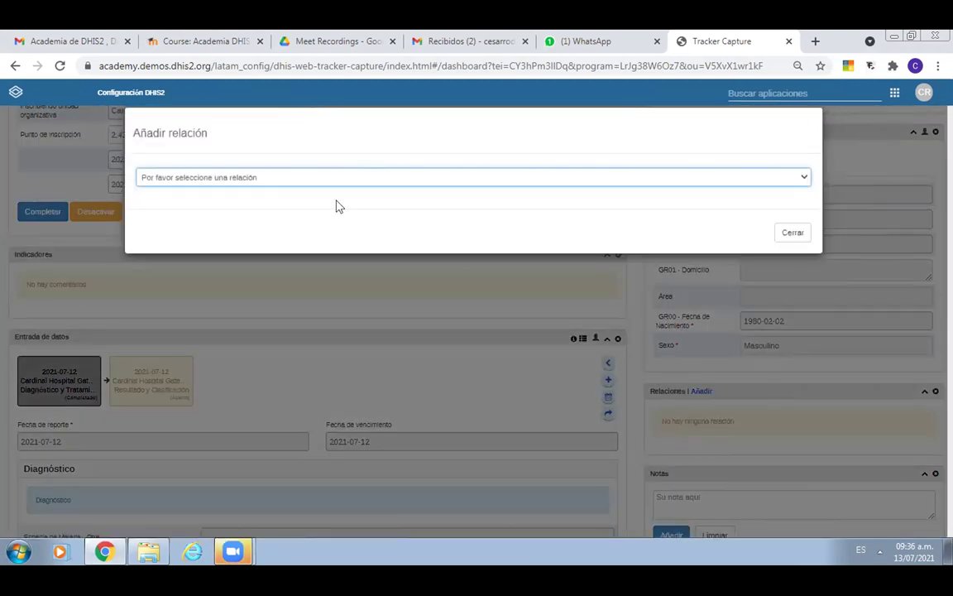
left_click(507, 230)
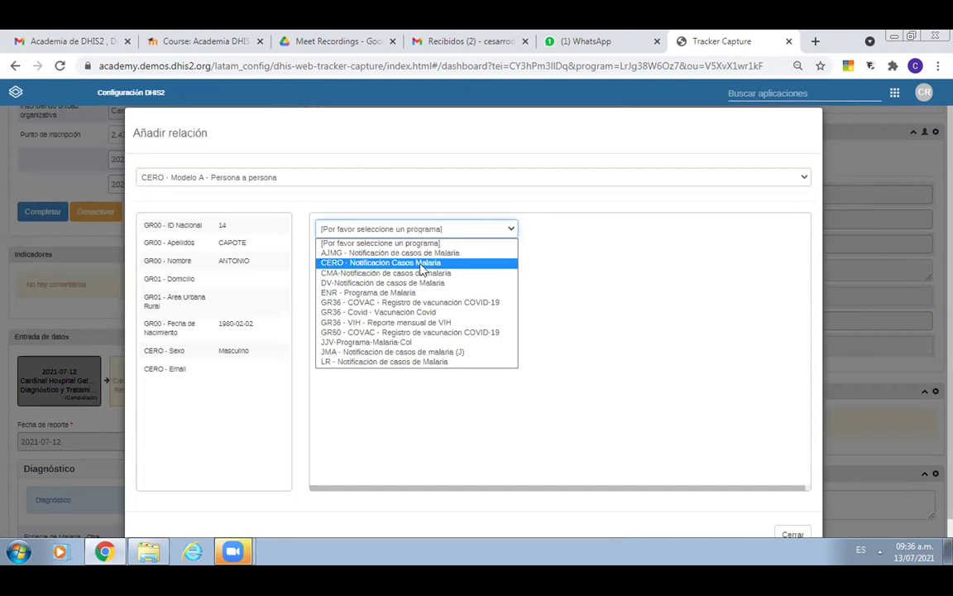
key("Escape")
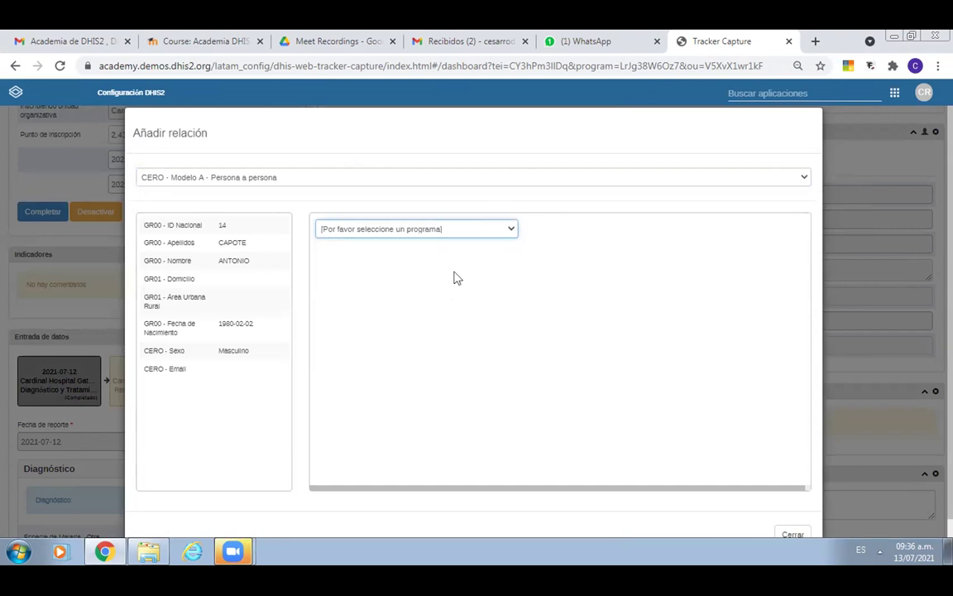
key("Down")
left_click(543, 232)
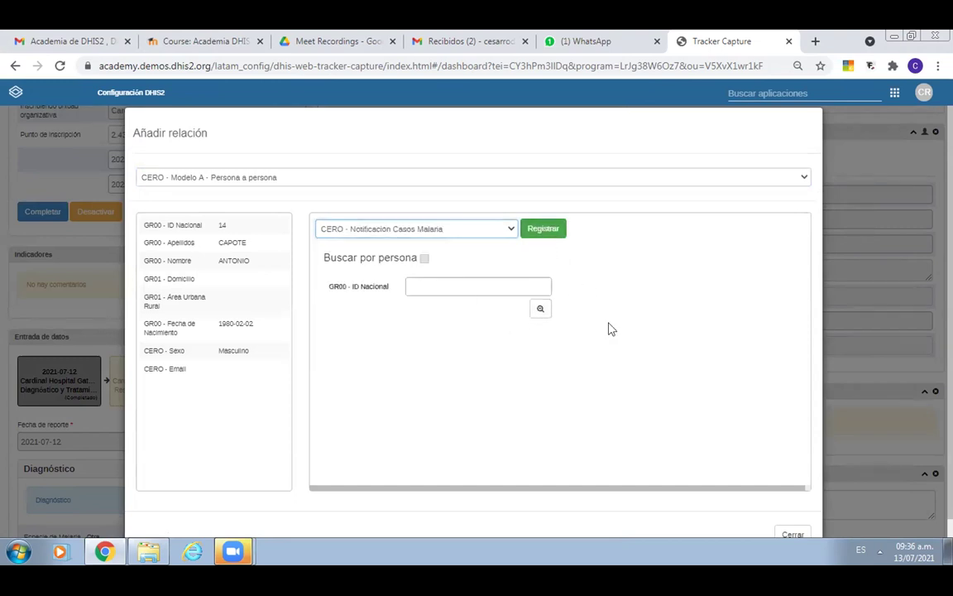
Step: Look through the new-person registration form, then close the relationship dialog
scroll(600, 364, "down", 1)
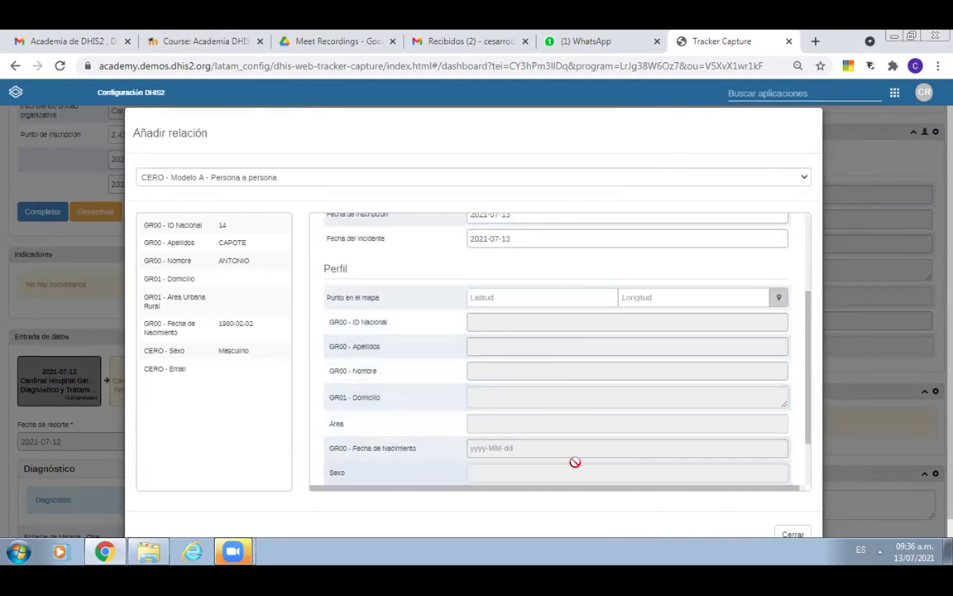
scroll(570, 340, "up", 2)
scroll(568, 347, "down", 2)
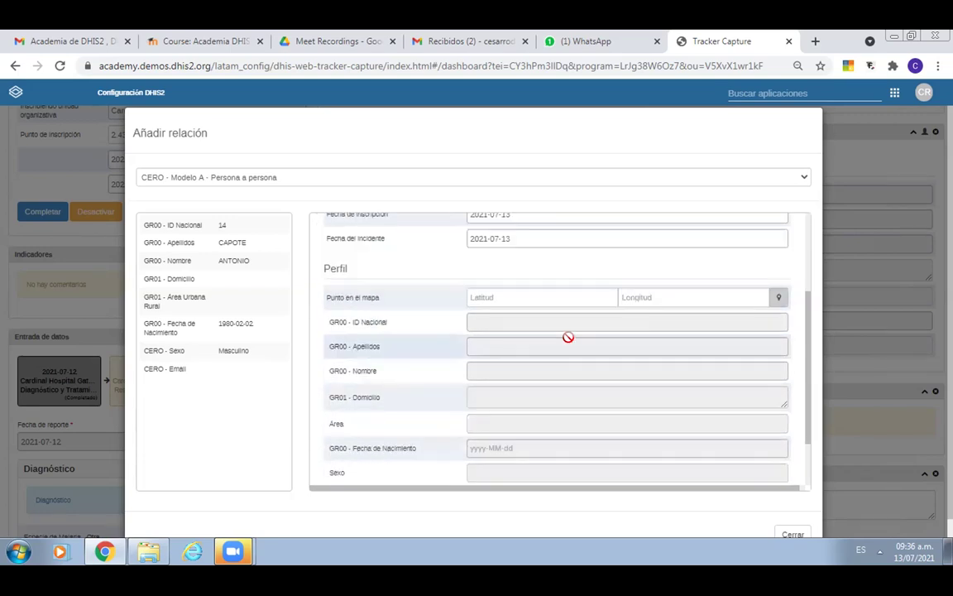
scroll(576, 338, "up", 1)
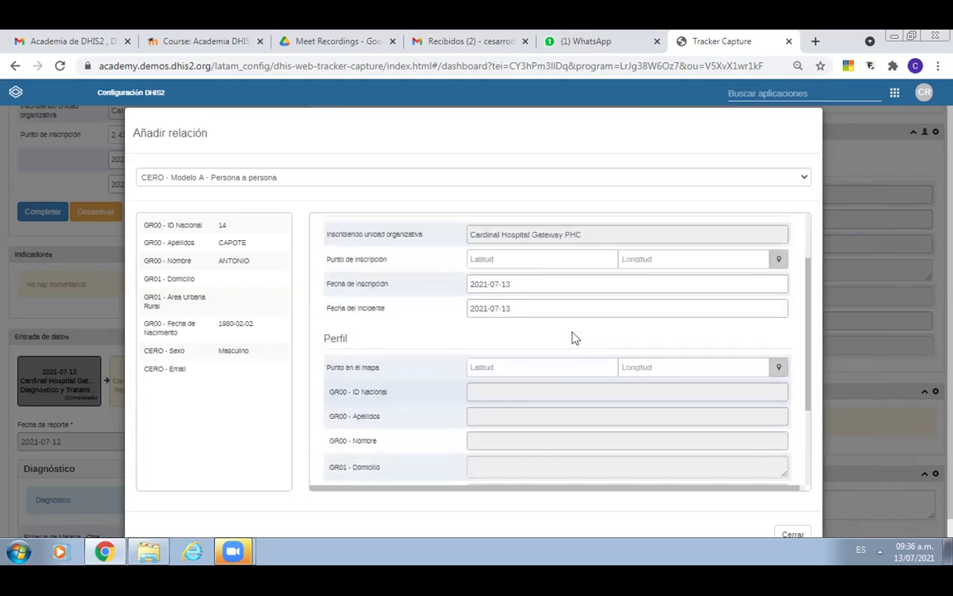
scroll(571, 338, "down", 1)
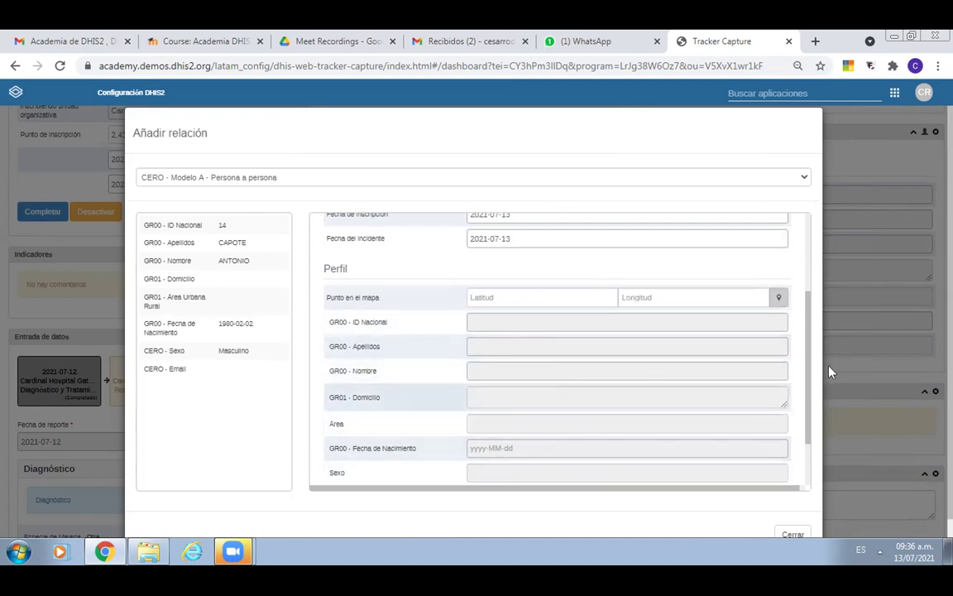
scroll(796, 339, "down", 1)
left_click_drag(807, 330, 605, 317)
scroll(619, 305, "up", 3)
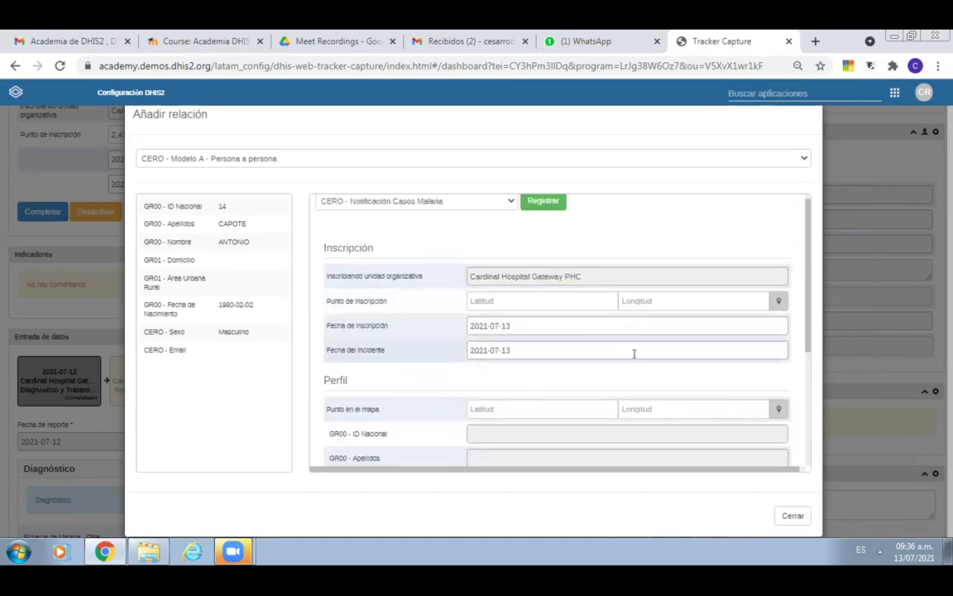
scroll(632, 354, "down", 1)
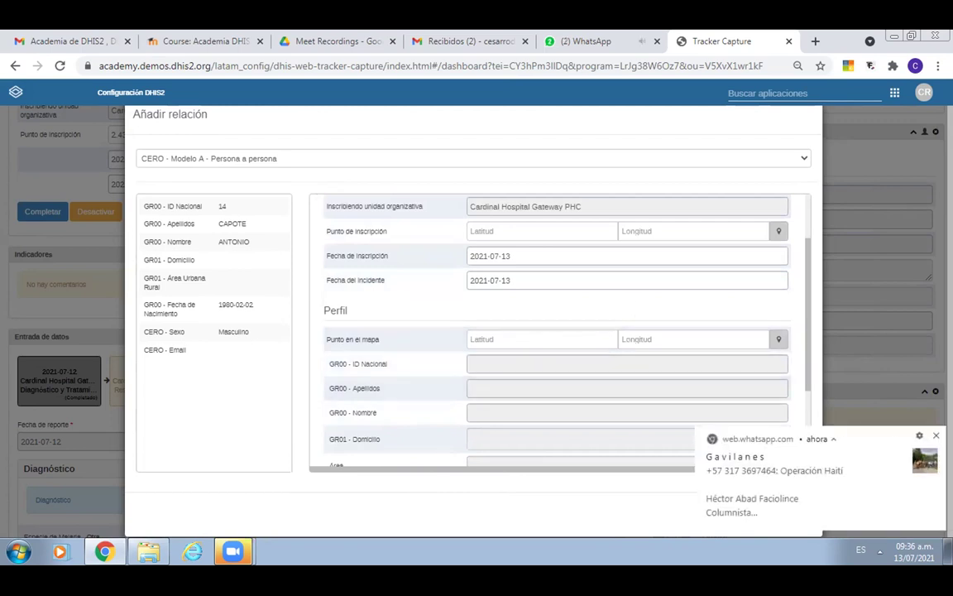
scroll(677, 305, "up", 1)
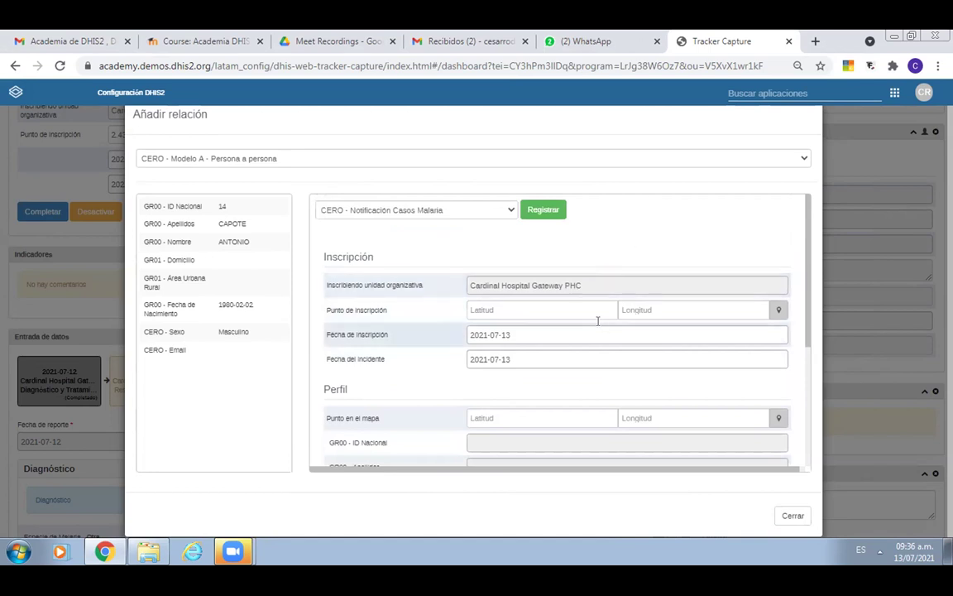
left_click(802, 514)
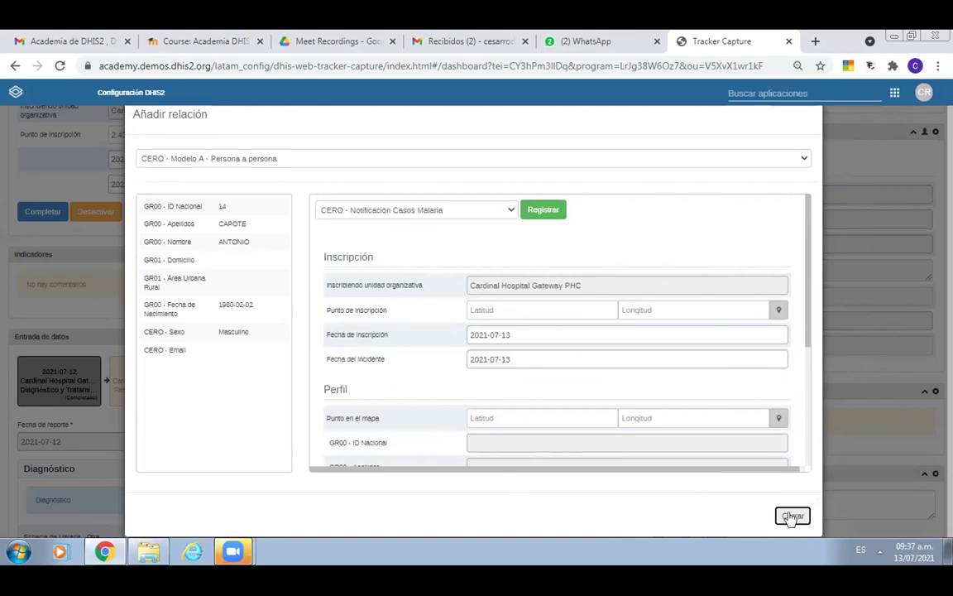
Step: Close the Añadir relación dialog, then bring up and close the Zoom window
left_click(792, 516)
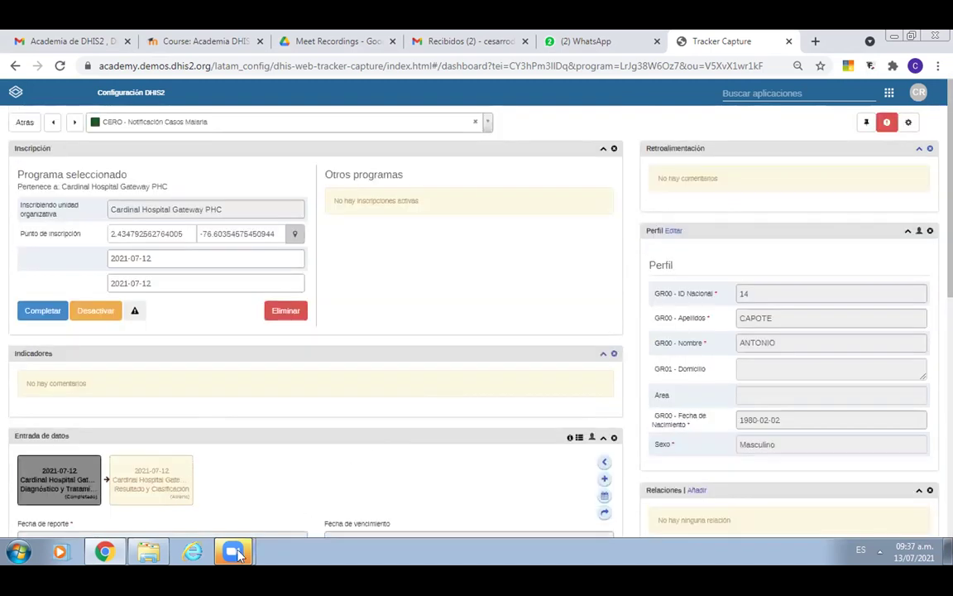
mouse_move(233, 542)
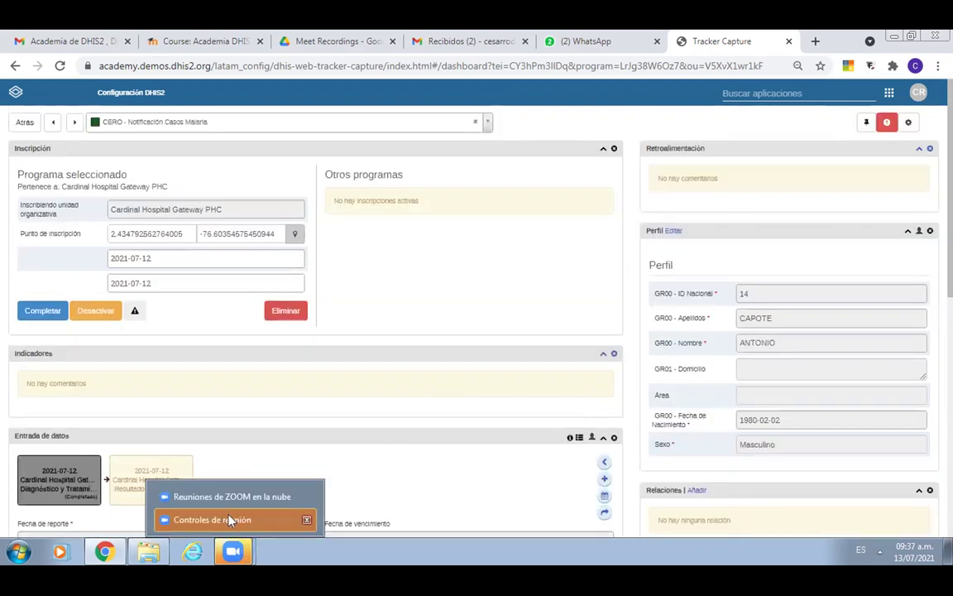
left_click(236, 496)
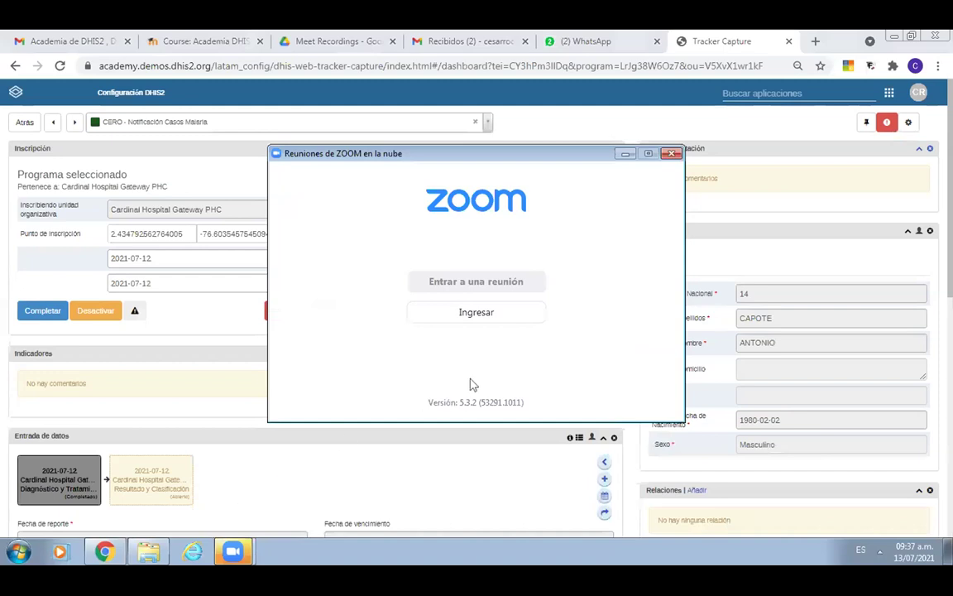
left_click(246, 517)
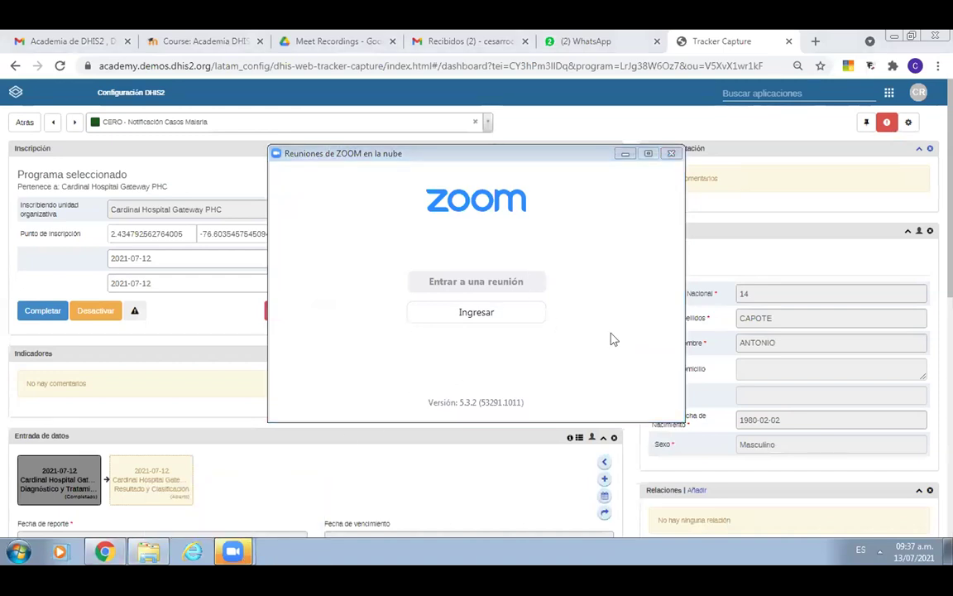
left_click(671, 153)
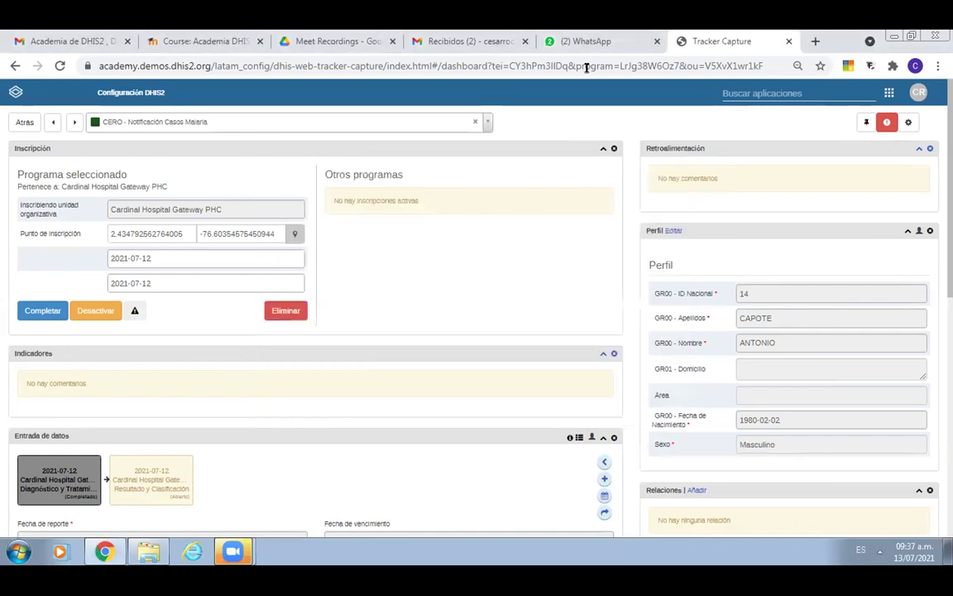
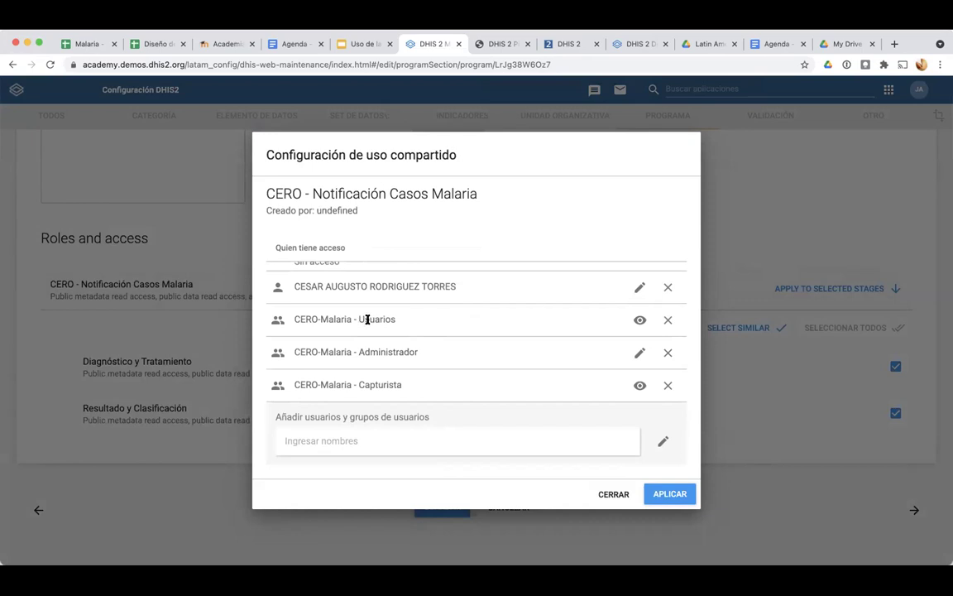
Step: Review the CERO-Malaria Usuarios, Capturista and Administrador group access levels without changing them
left_click(640, 320)
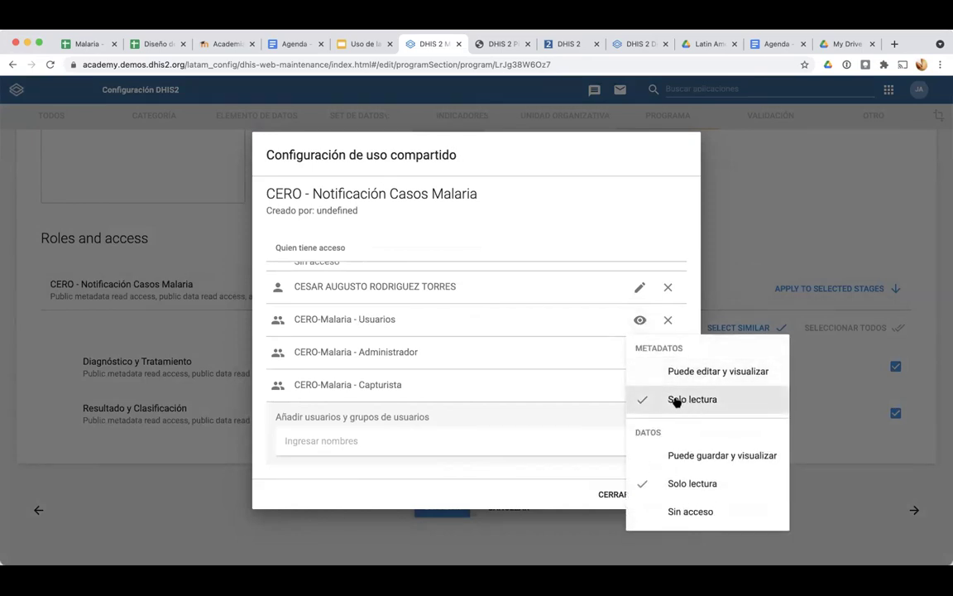
left_click(675, 484)
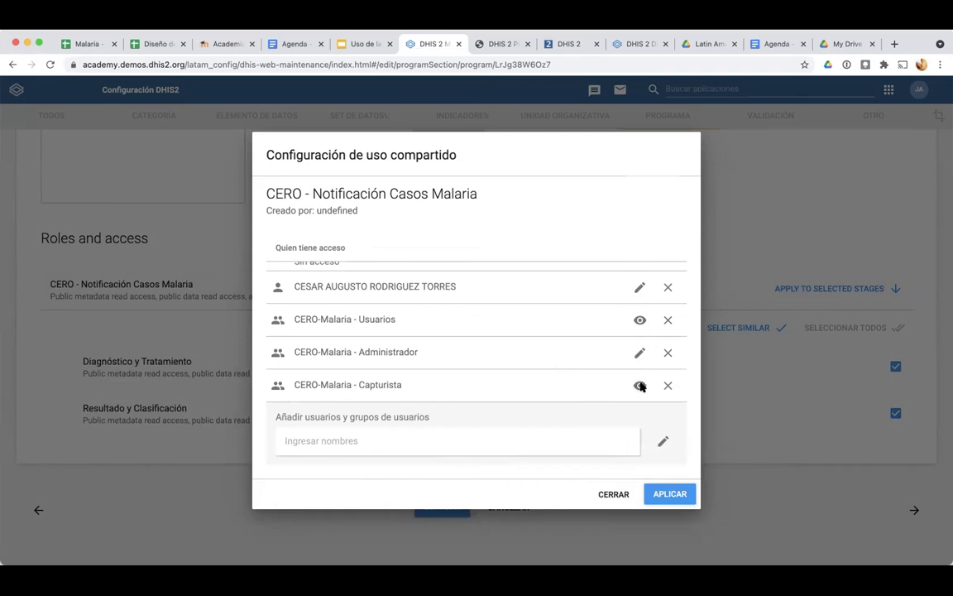
left_click(639, 385)
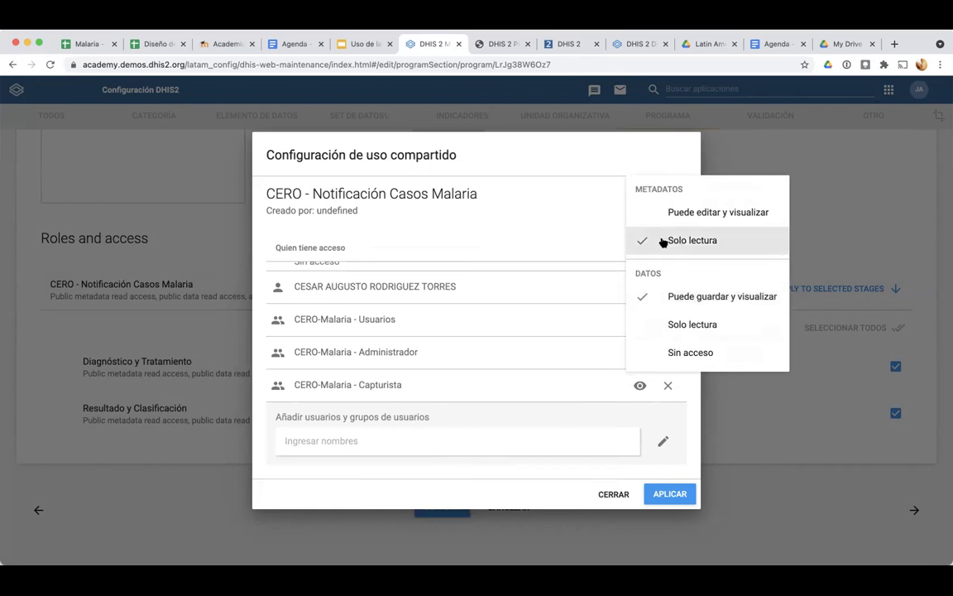
left_click(577, 372)
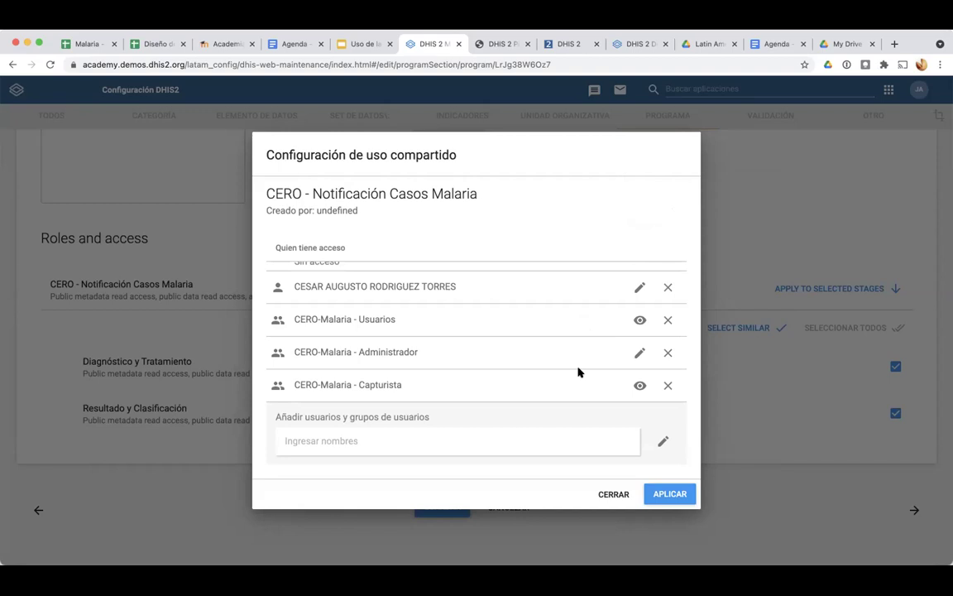
left_click(640, 352)
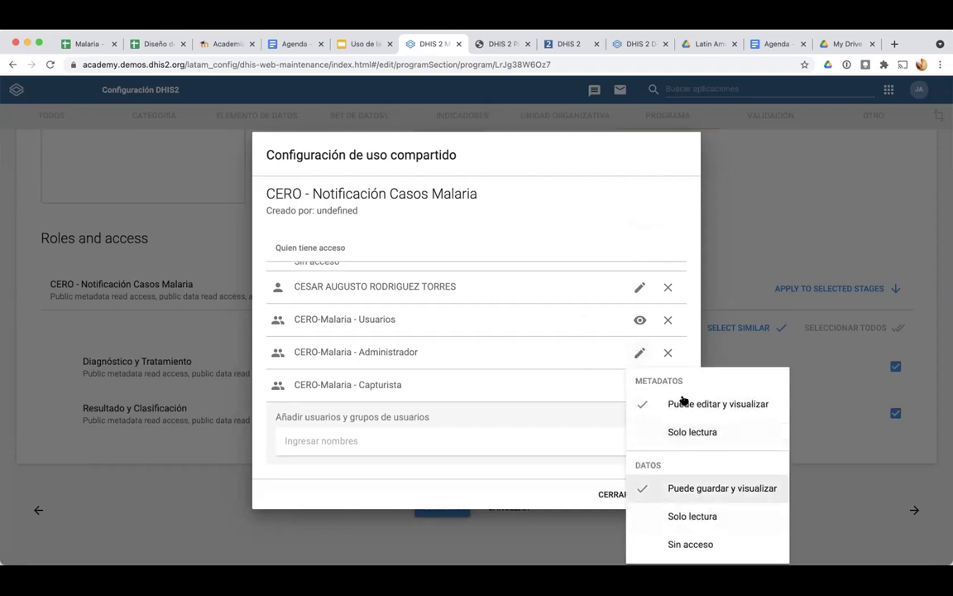
left_click(551, 366)
Step: Set public data access to 'Puede guardar y visualizar', apply it, and copy the sharing to both stages
scroll(552, 365, "up", 3)
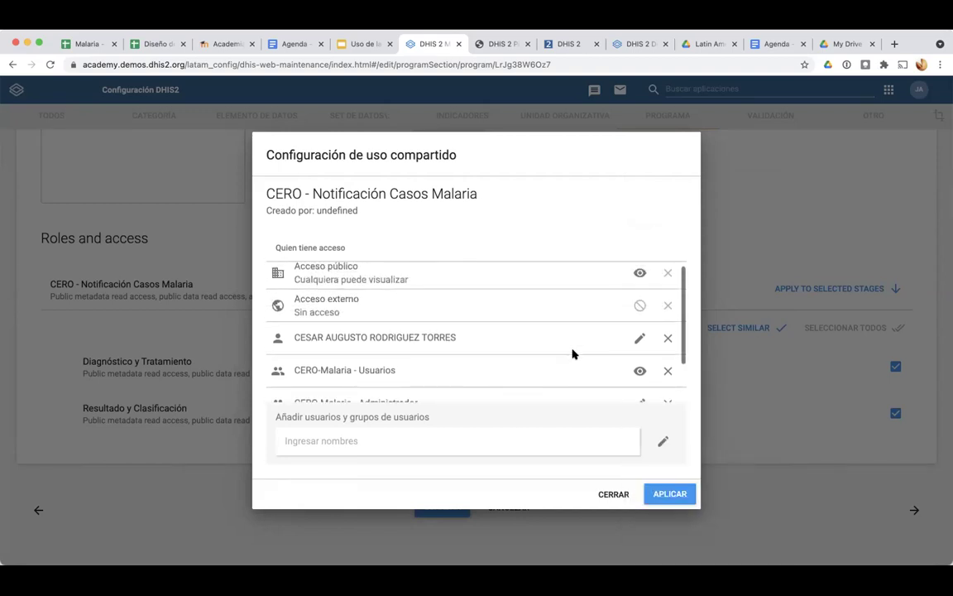
scroll(570, 336, "down", 2)
scroll(571, 336, "up", 1)
scroll(566, 319, "up", 1)
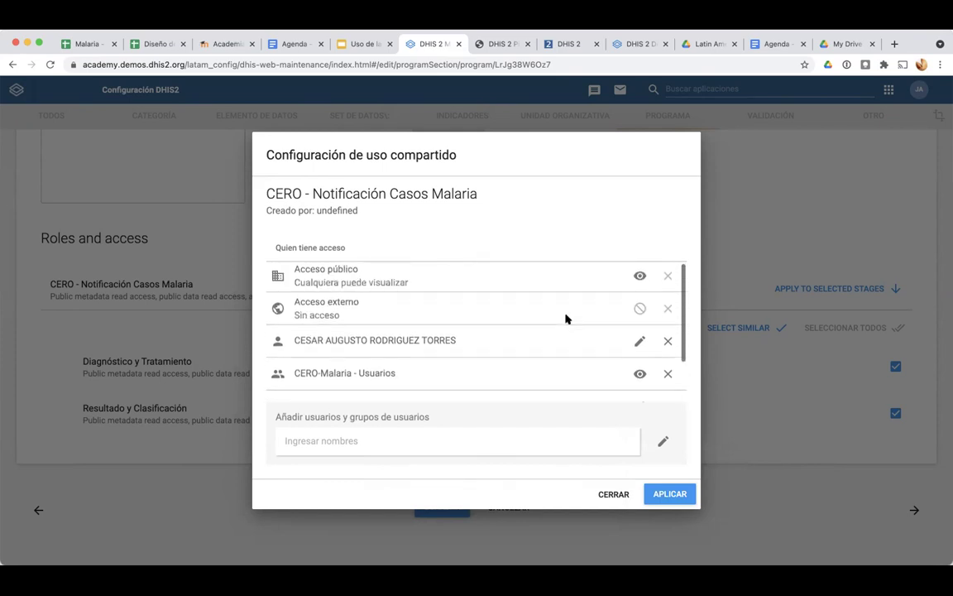
left_click(640, 279)
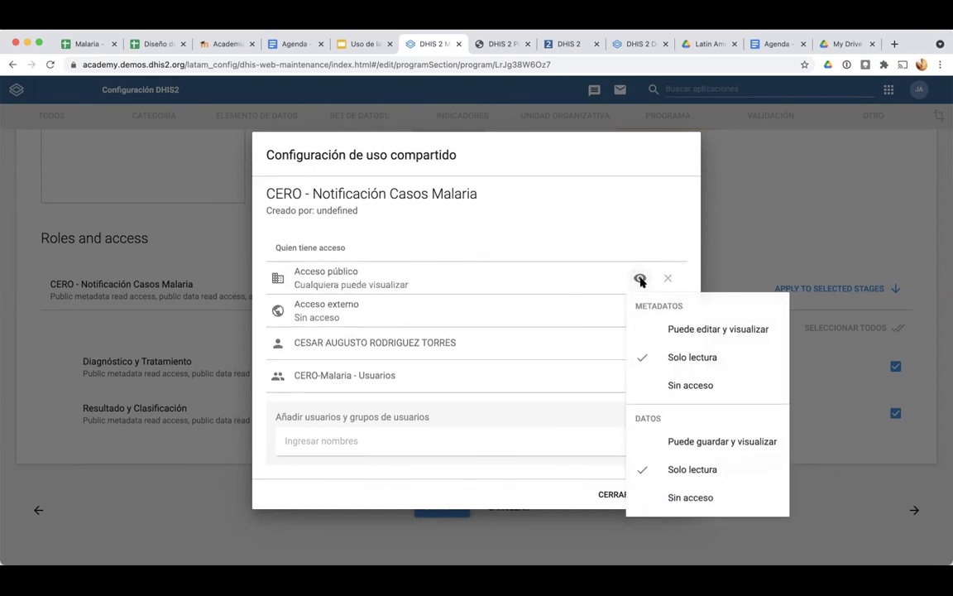
left_click(672, 441)
left_click(608, 228)
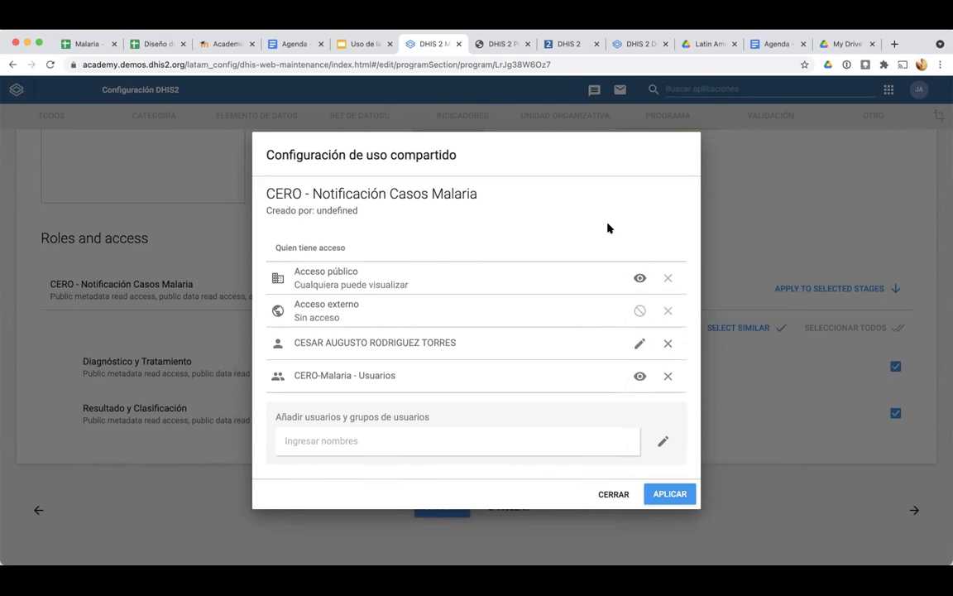
left_click(672, 495)
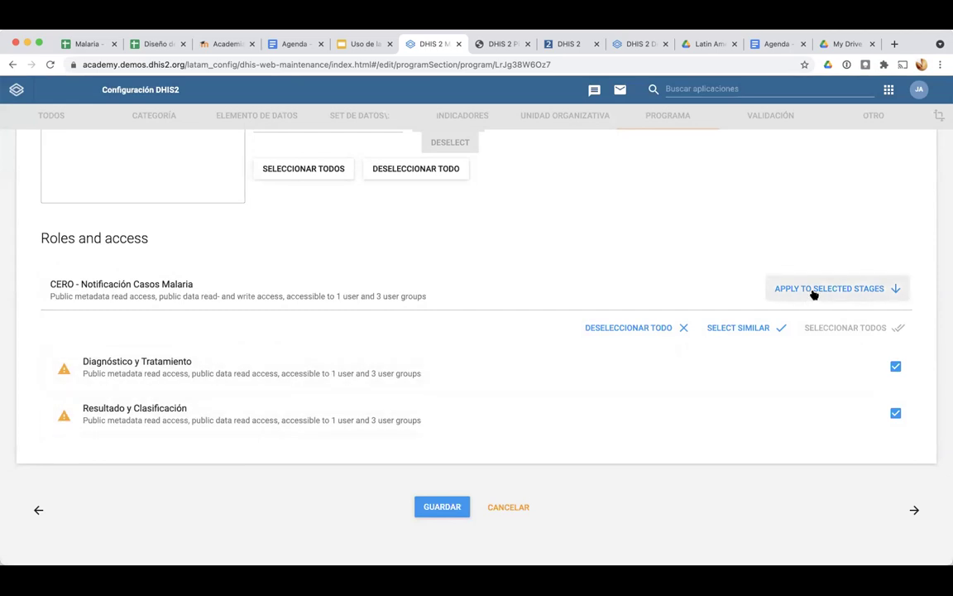
left_click(814, 291)
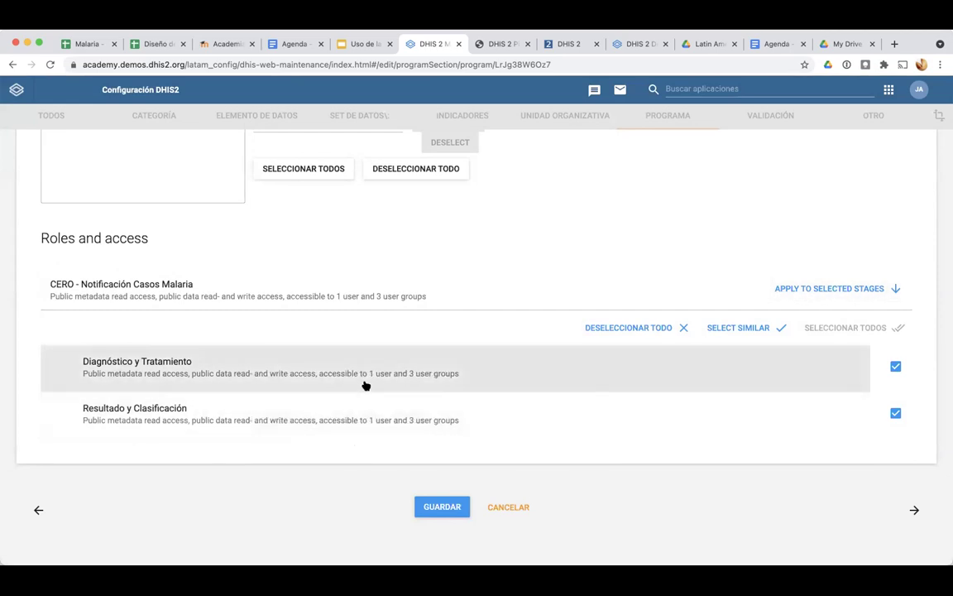
scroll(366, 386, "up", 3)
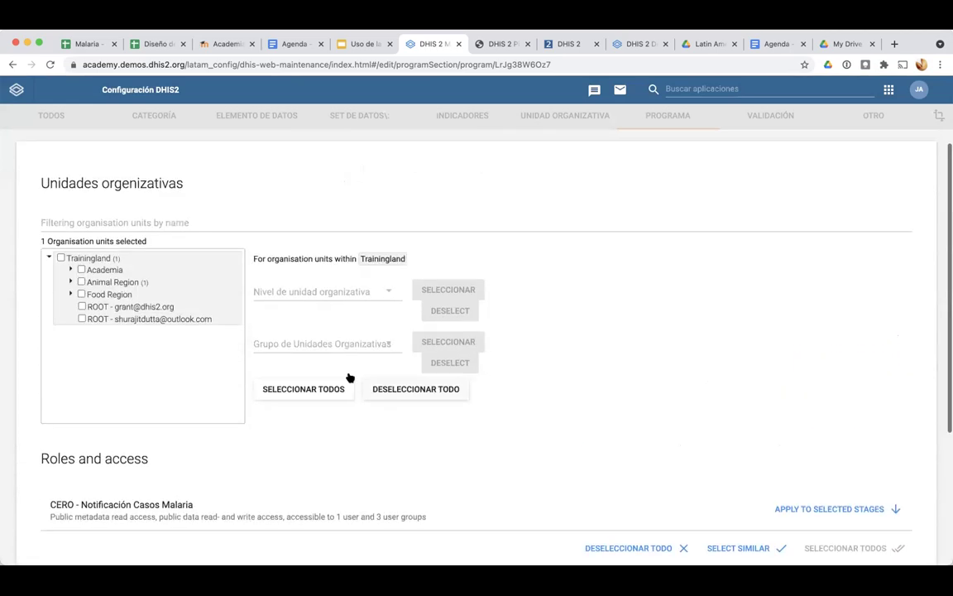
Step: Tick Crow, Hawk Primary and Ostrich Health Centres under Animal Region > Bird District
left_click(70, 282)
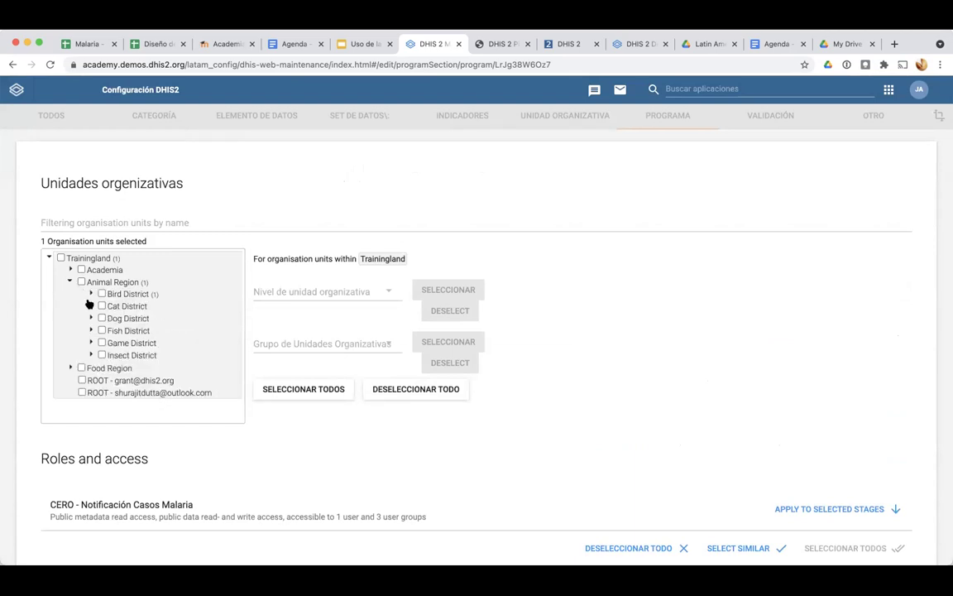
left_click(92, 294)
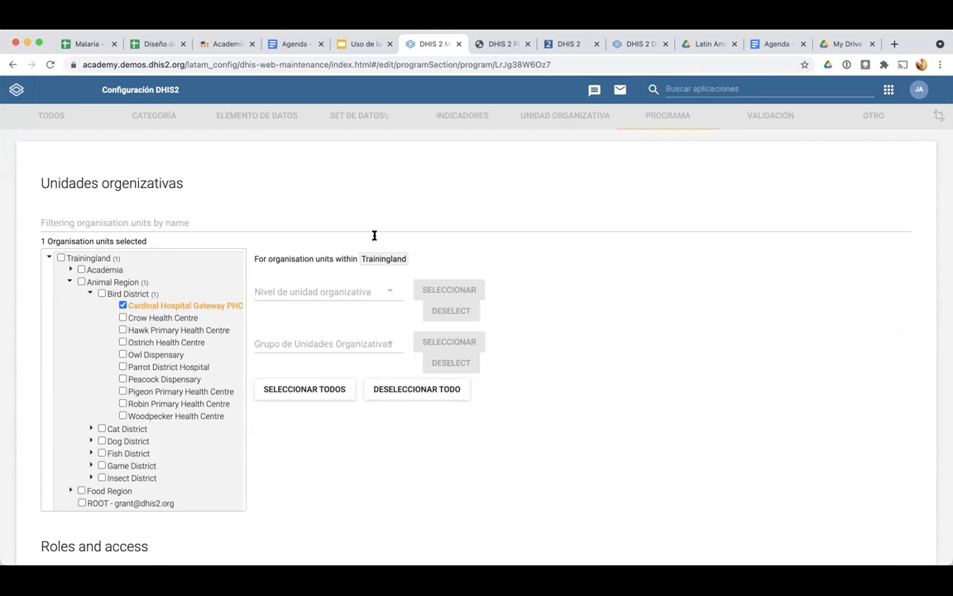
left_click(122, 317)
left_click(123, 331)
left_click(123, 342)
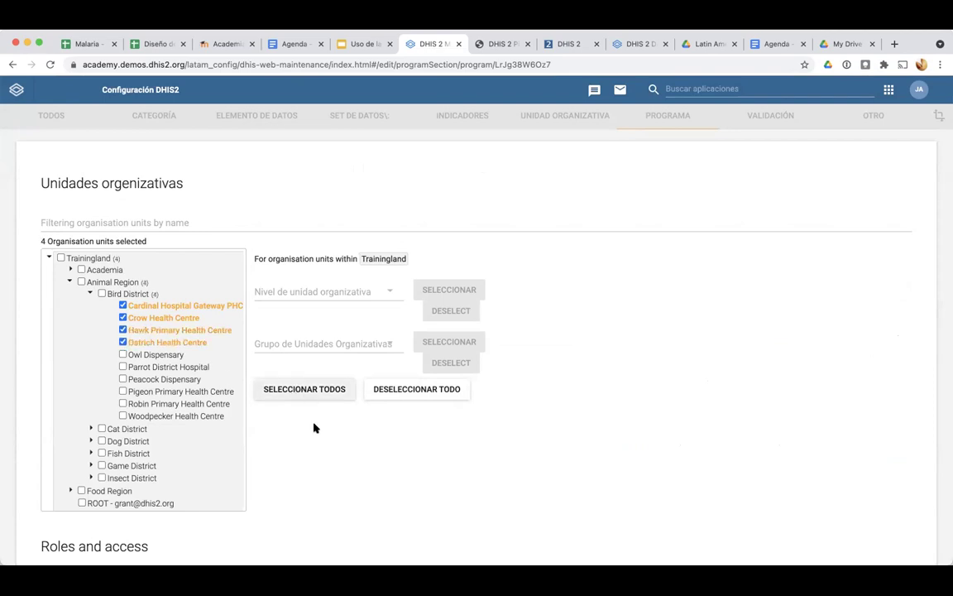
scroll(324, 471, "up", 3)
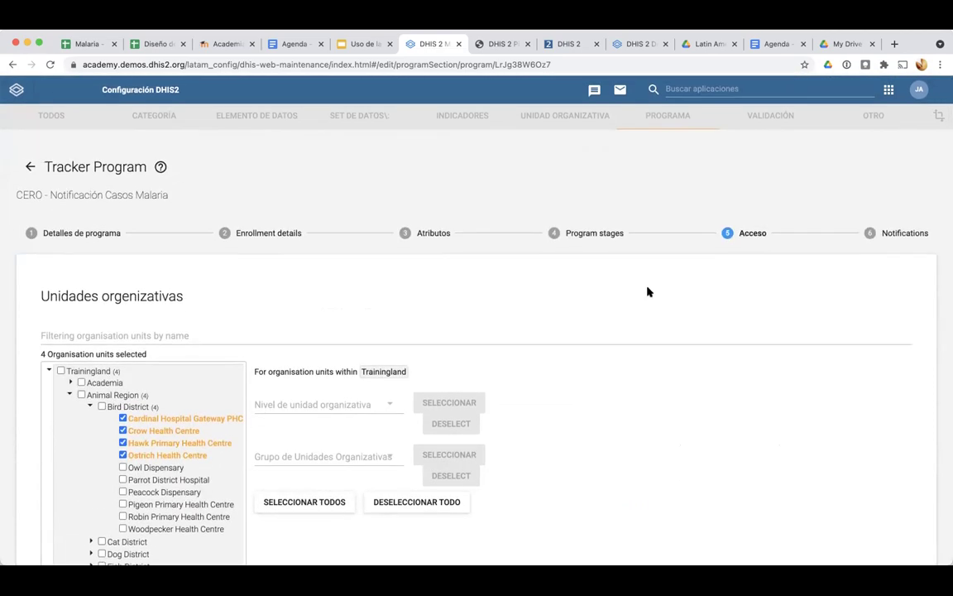
scroll(648, 291, "down", 1)
scroll(648, 291, "down", 1)
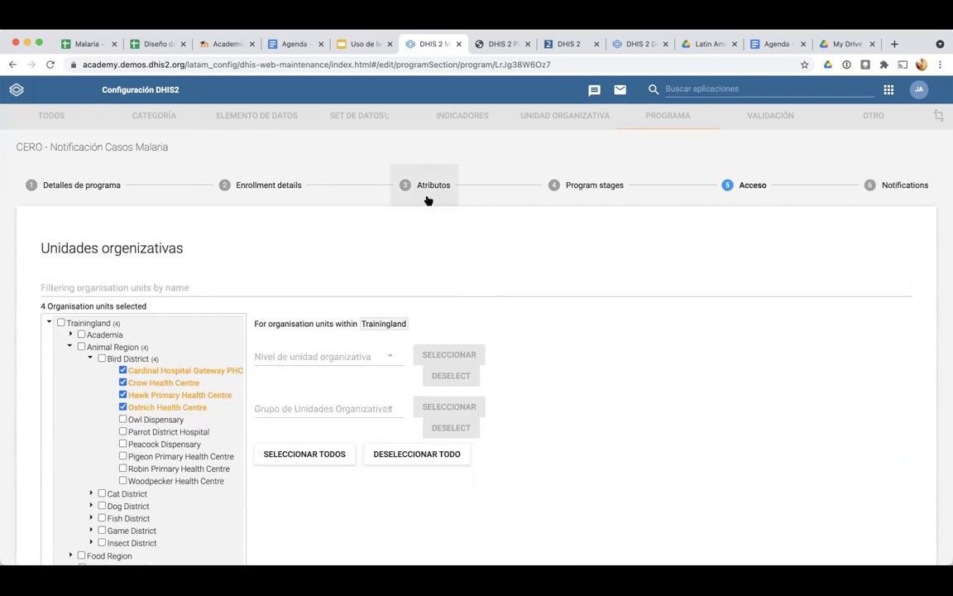
Step: On the Atributos step, mark GR00 - Apellidos, GR00 - Nombre and CERO - Email as searchable
left_click(428, 197)
scroll(451, 396, "down", 10)
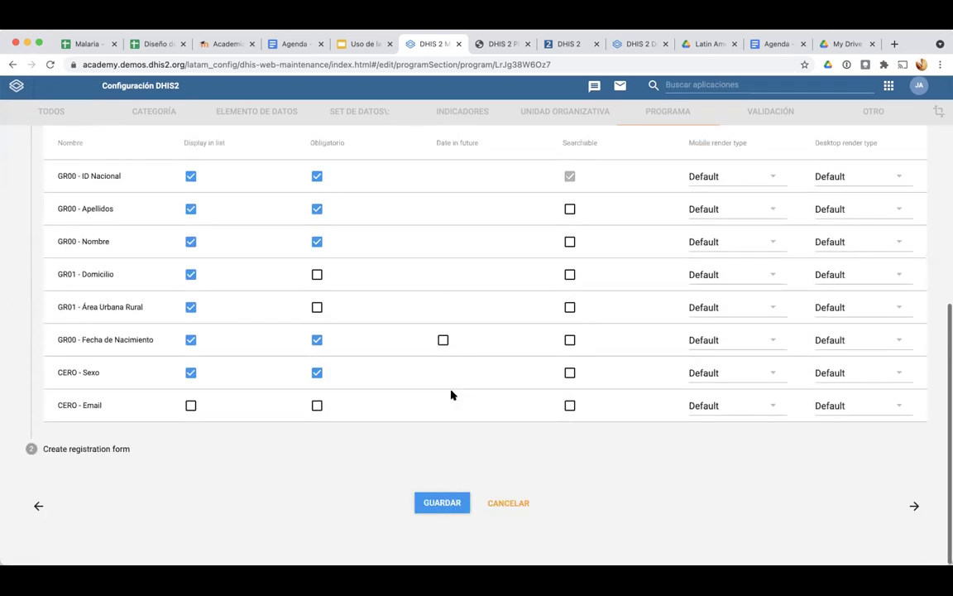
scroll(451, 395, "up", 3)
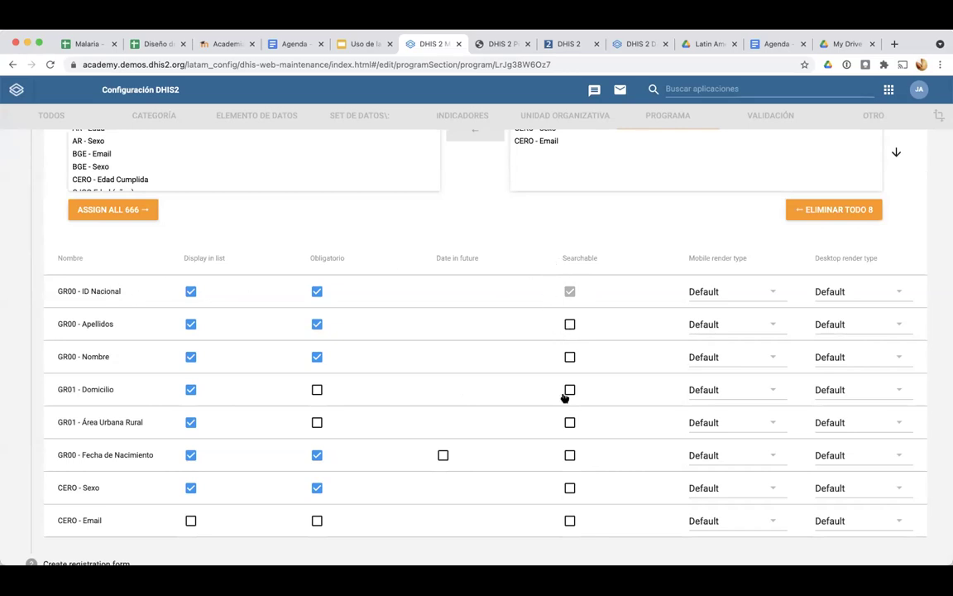
left_click(569, 325)
left_click(570, 358)
scroll(568, 348, "down", 1)
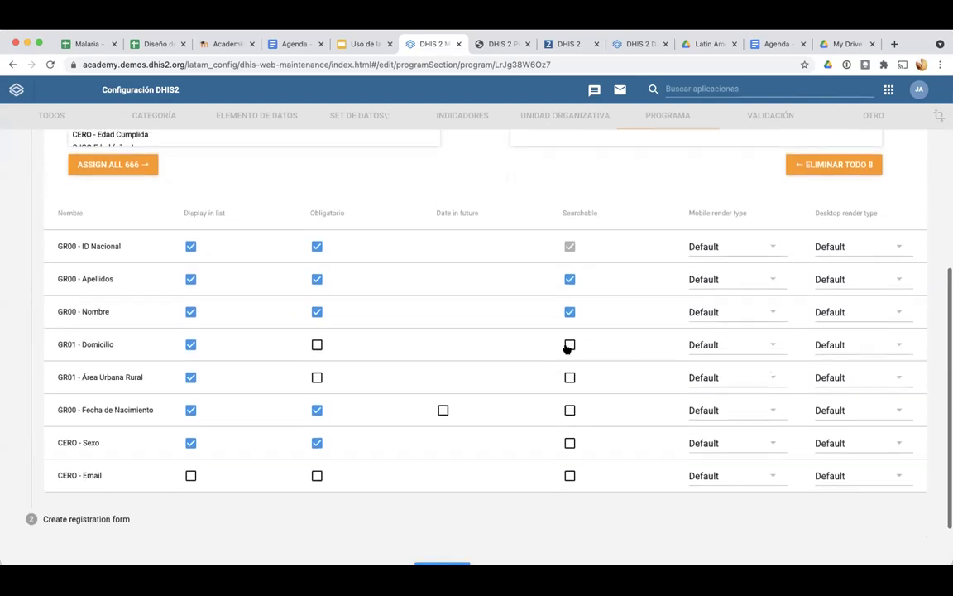
scroll(568, 348, "up", 2)
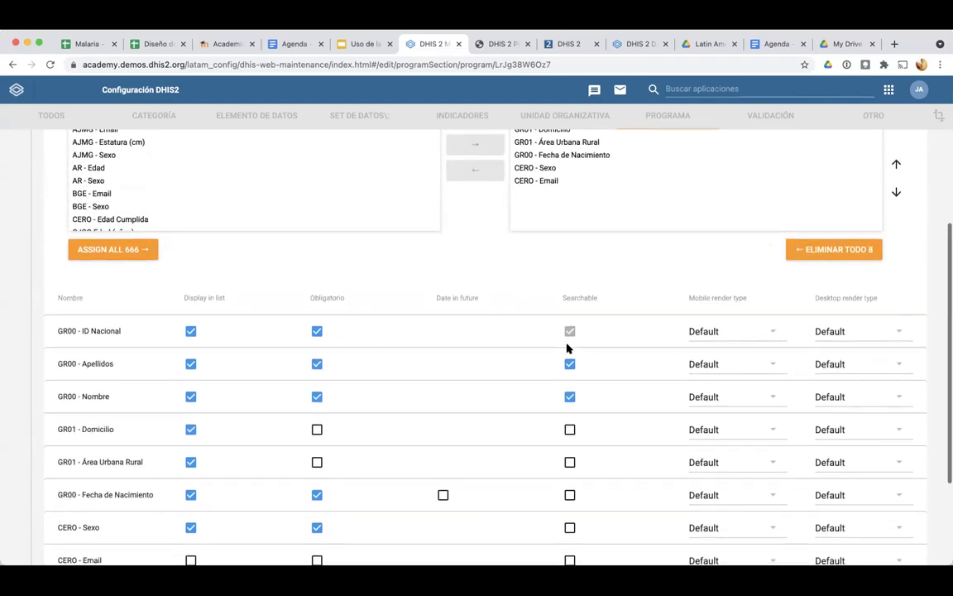
scroll(571, 351, "down", 3)
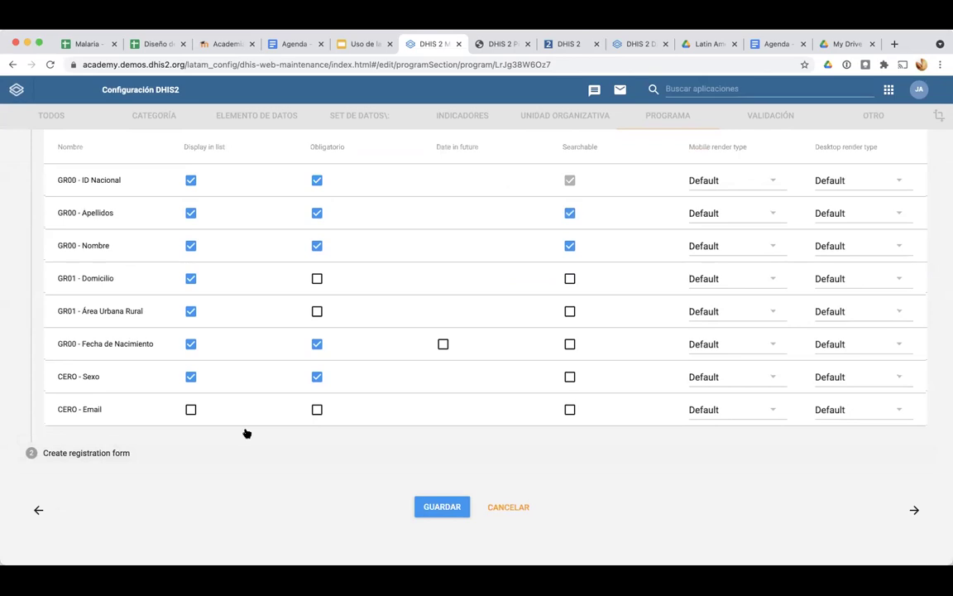
left_click(571, 410)
scroll(528, 415, "up", 5)
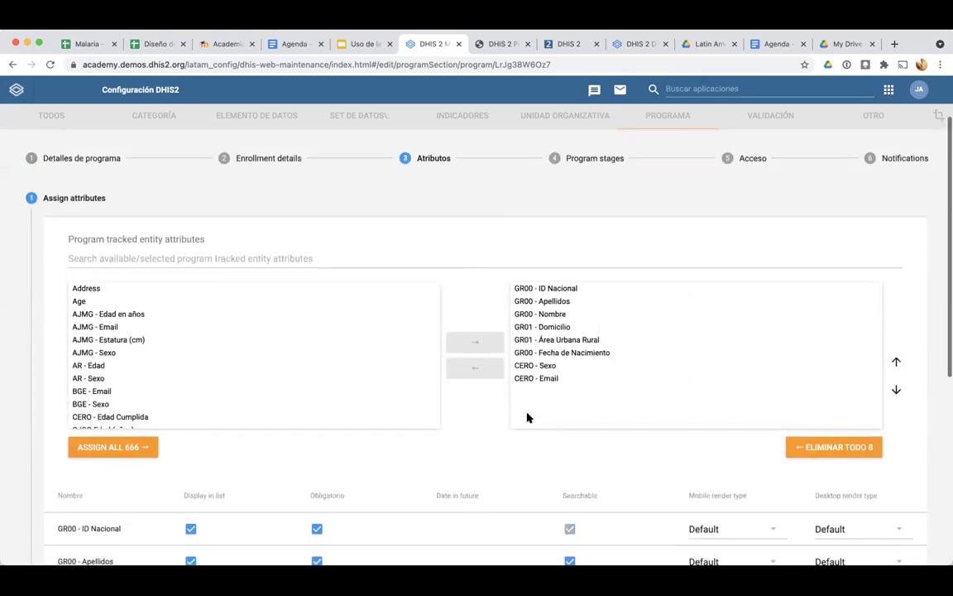
Step: On Enrollment details, untick 'Allow future enrollment dates' and 'Allow future incident dates'
left_click(283, 232)
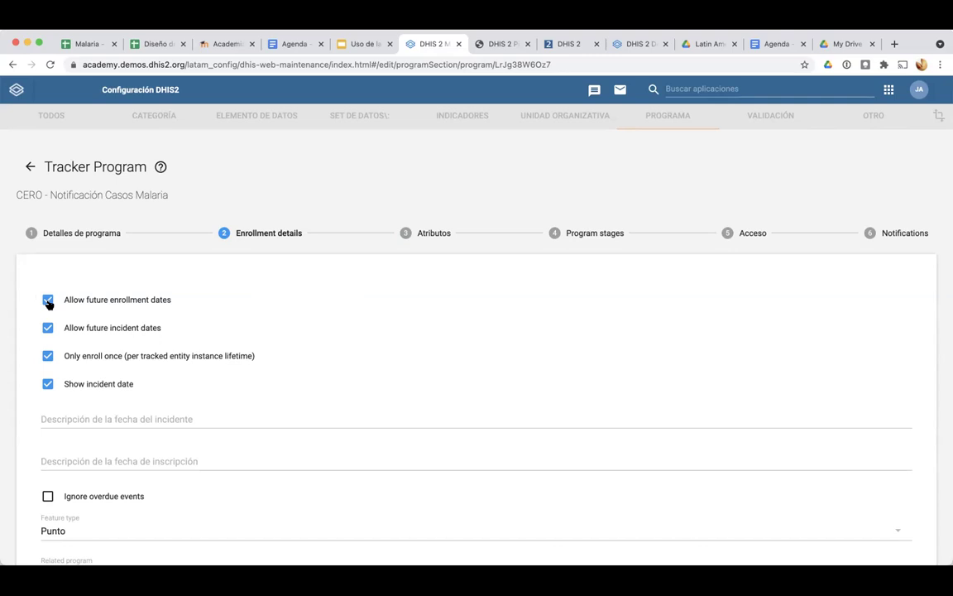
left_click(48, 303)
left_click(45, 328)
scroll(29, 365, "down", 1)
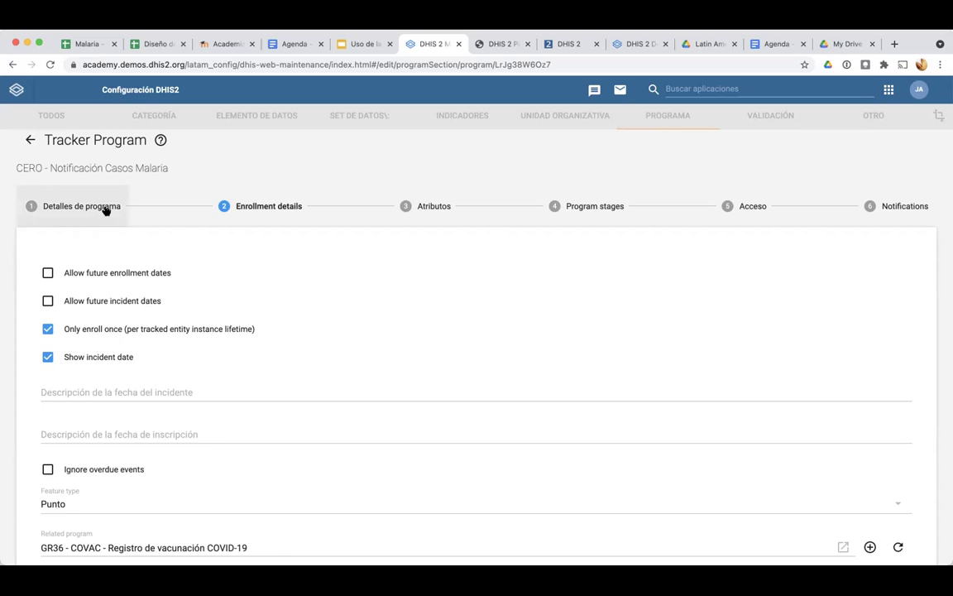
left_click(106, 207)
scroll(124, 414, "down", 5)
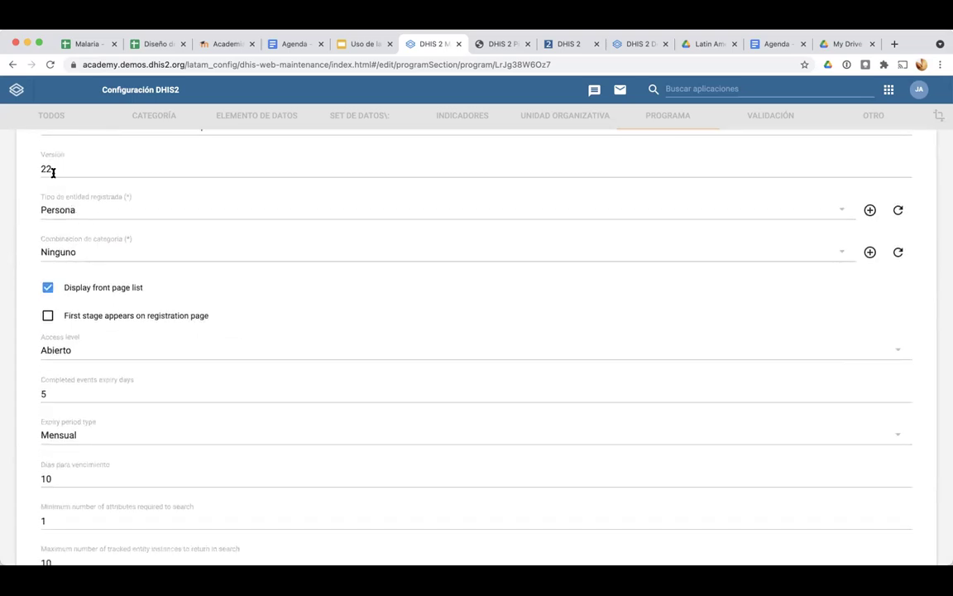
scroll(50, 211, "up", 1)
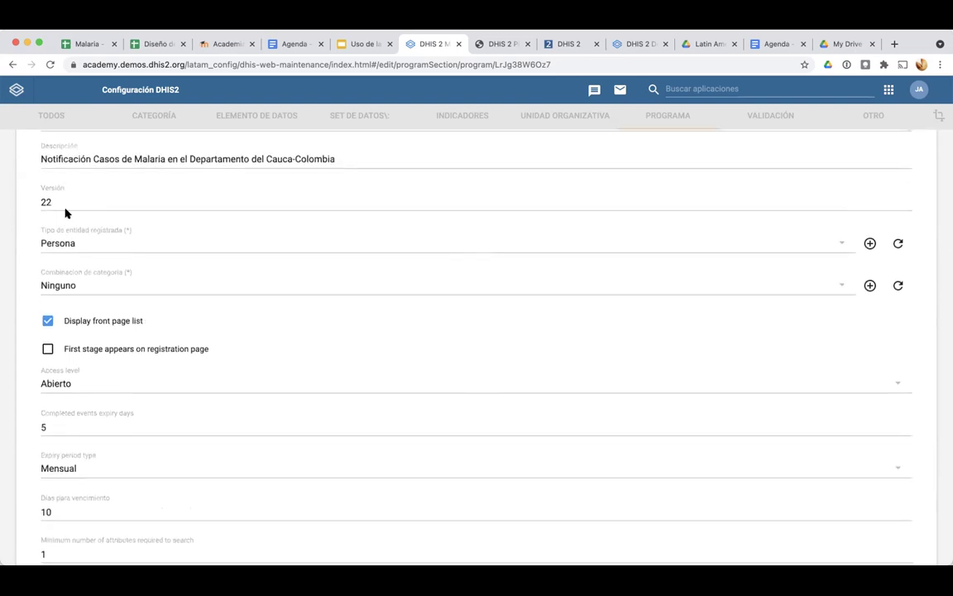
scroll(145, 206, "up", 10)
left_click(252, 222)
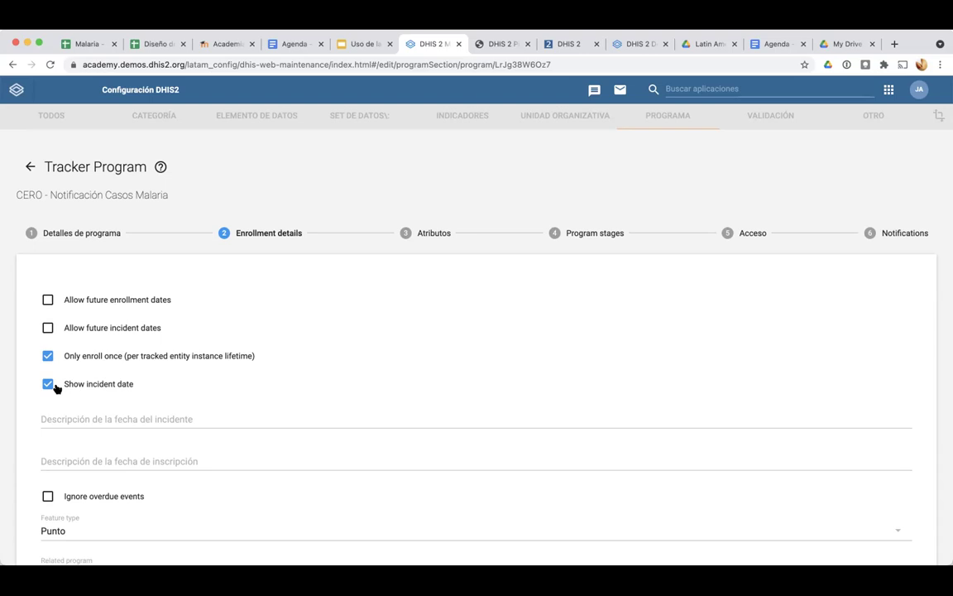
Step: Set the Related program field to <No value>, dropping the GR36 - COVAC link
scroll(70, 409, "down", 1)
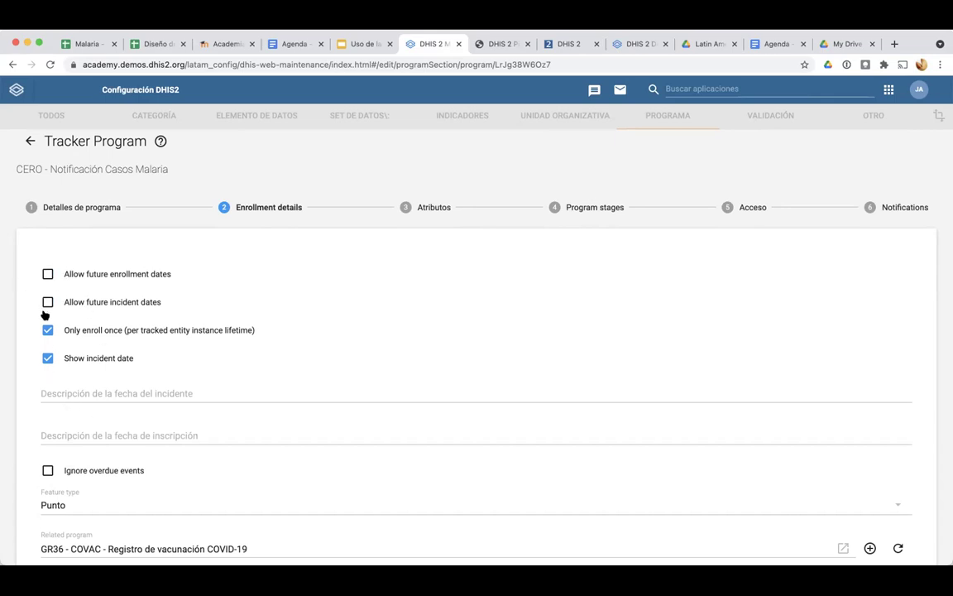
scroll(127, 394, "down", 3)
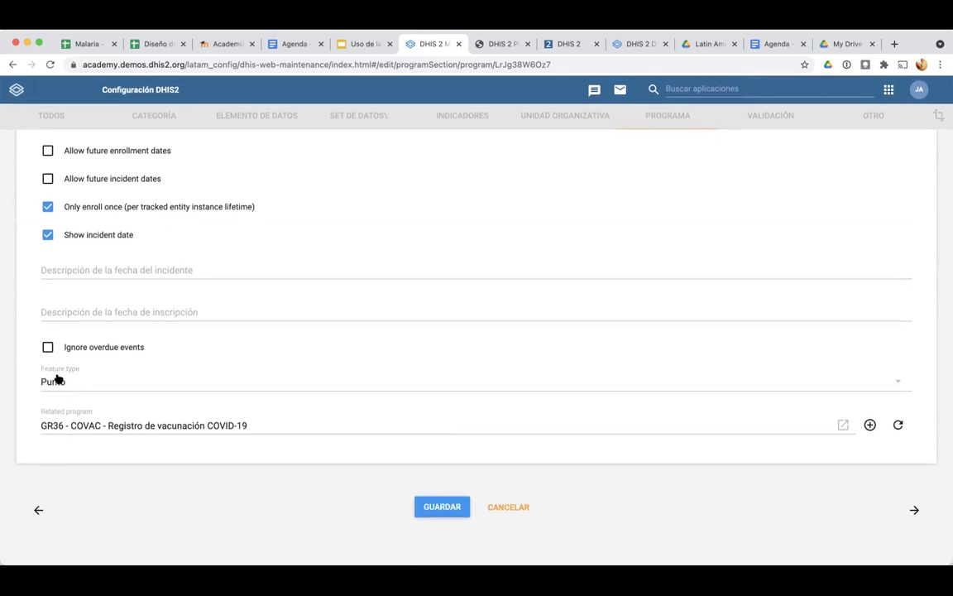
left_click(100, 426)
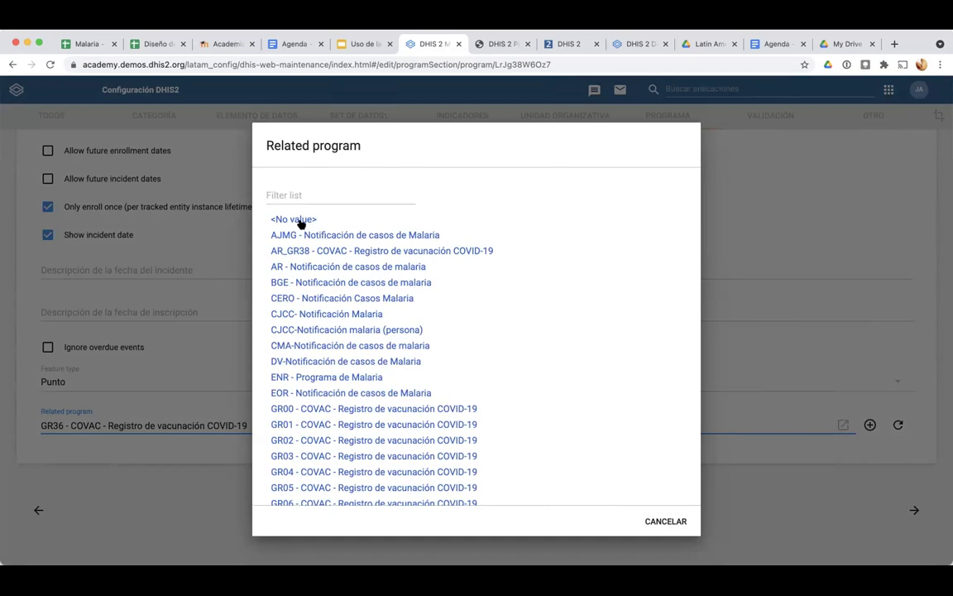
left_click(287, 219)
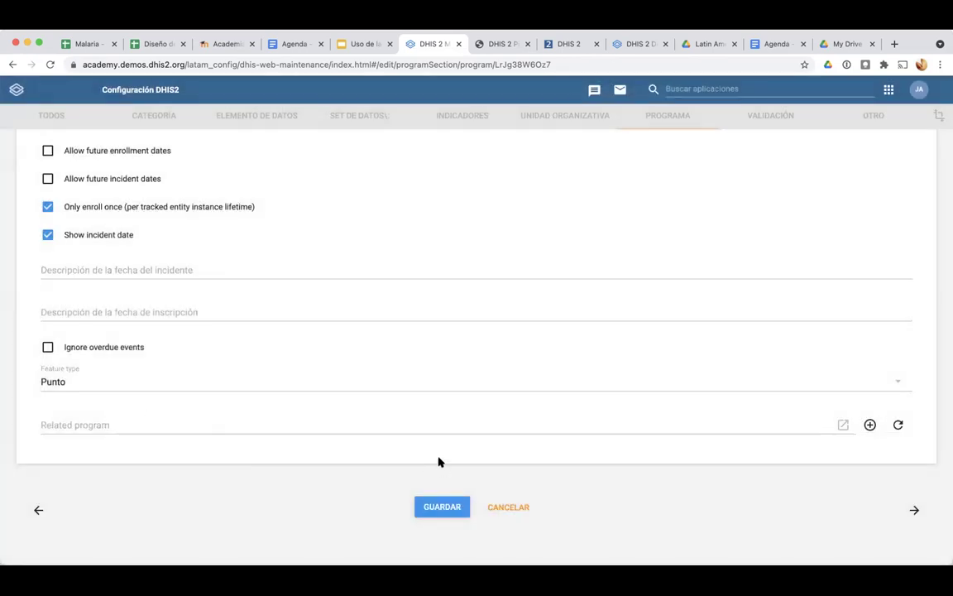
scroll(439, 459, "up", 3)
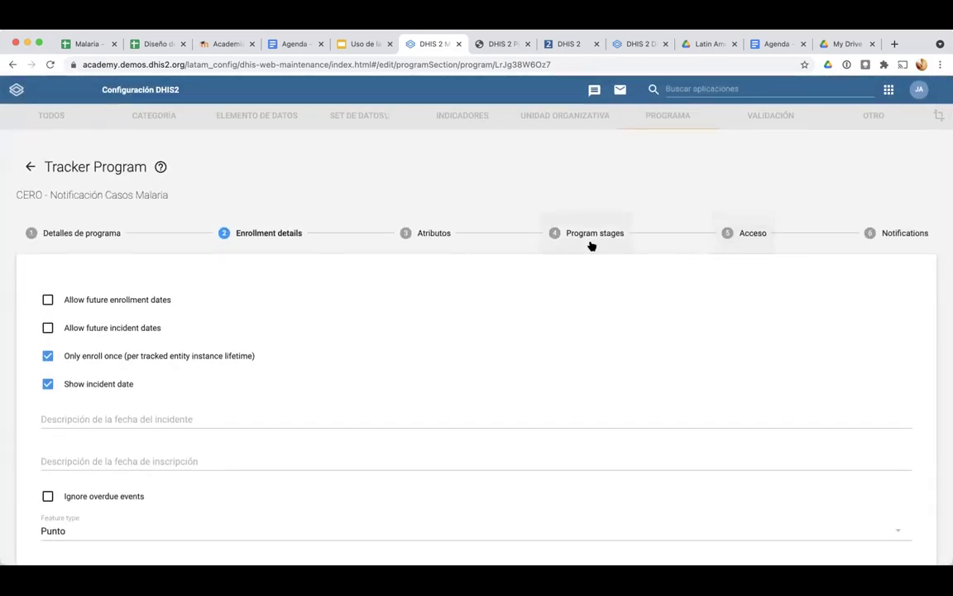
Step: Step through Program stages, Acceso and Notifications, then save the program with GUARDAR
left_click(593, 240)
left_click(739, 236)
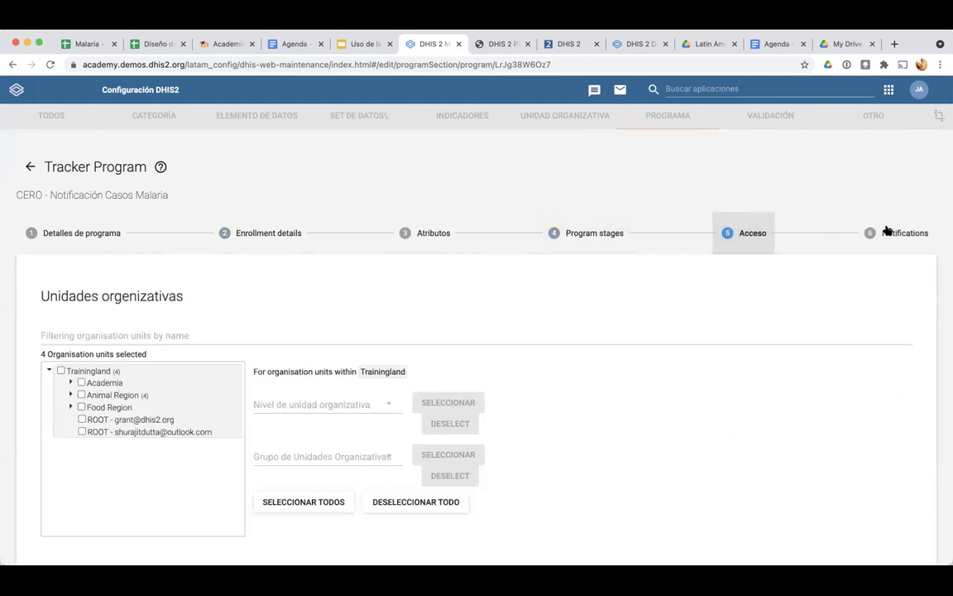
left_click(894, 232)
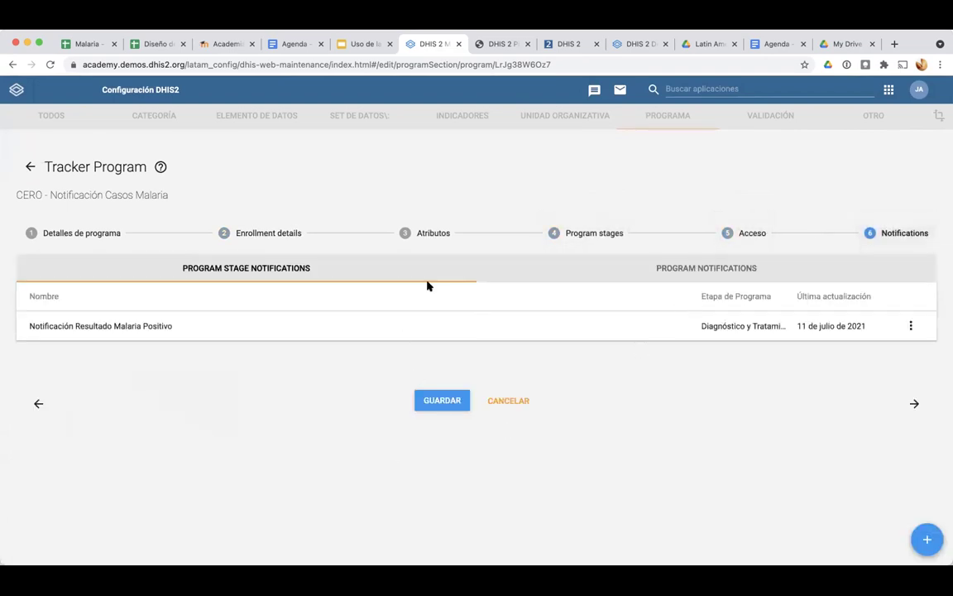
left_click(446, 401)
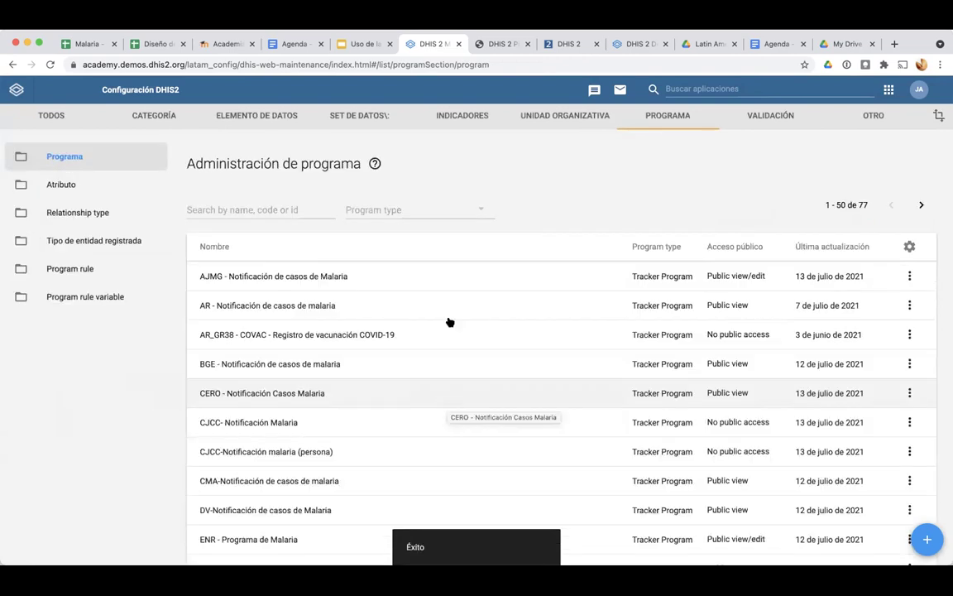
left_click(790, 87)
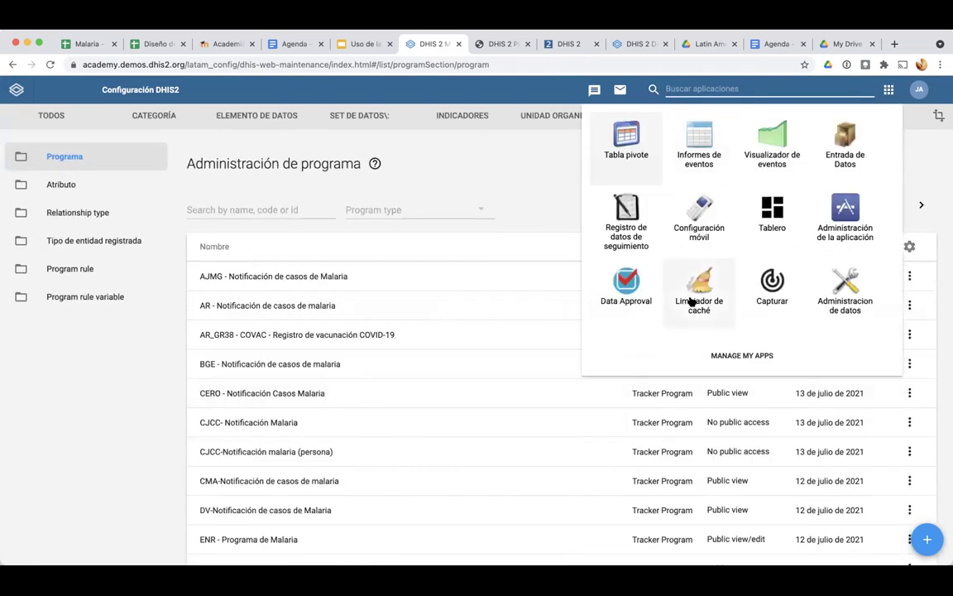
Step: In Limpiador de caché, select all items and clear them, then launch Registro de datos de seguimiento
left_click(694, 299)
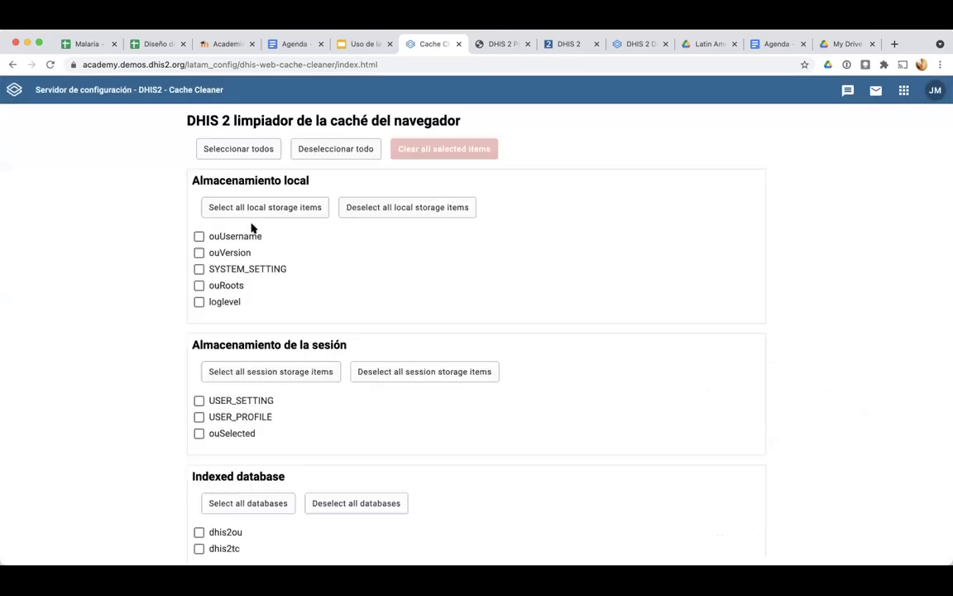
left_click(258, 151)
left_click(420, 150)
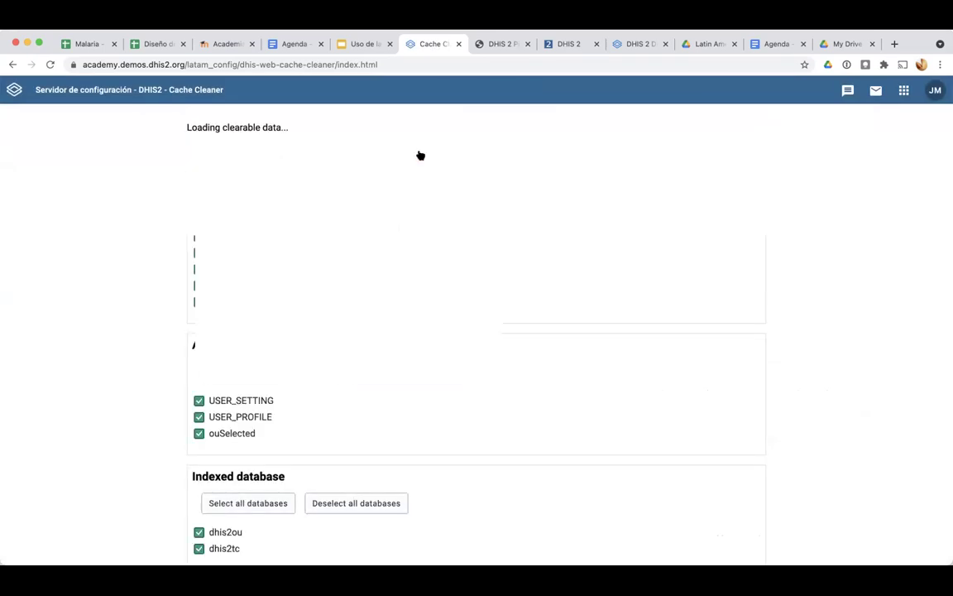
left_click(496, 45)
left_click(430, 43)
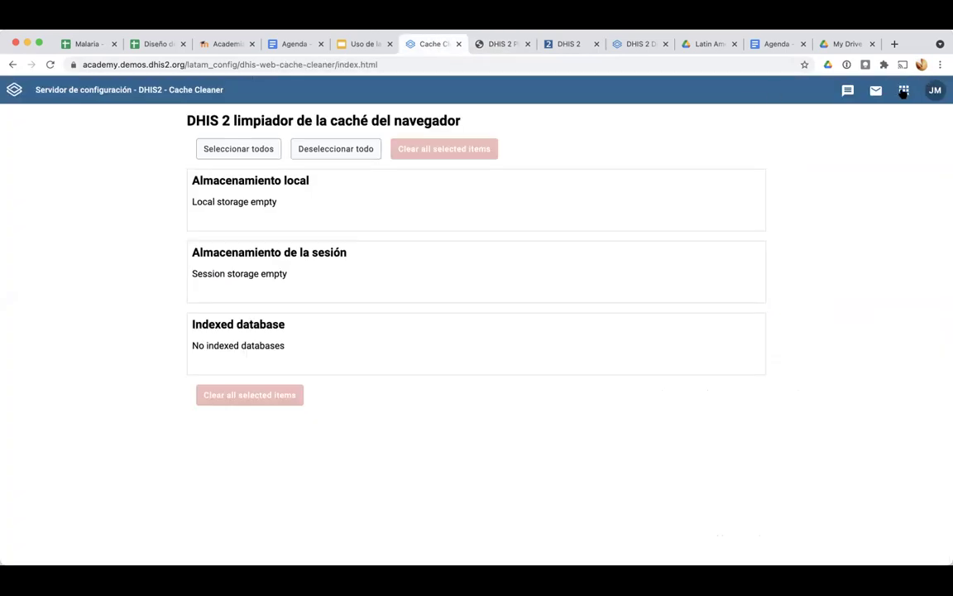
left_click(905, 92)
left_click(701, 250)
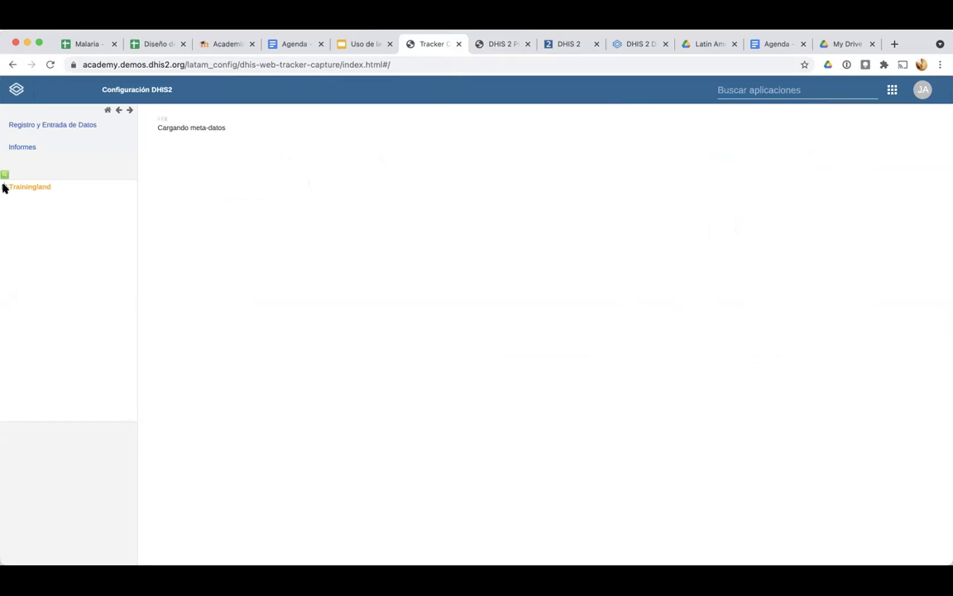
Step: Pick Cardinal Hospital Gateway PHC and CERO - Notificación Casos Malaria, then open the first person
left_click(5, 187)
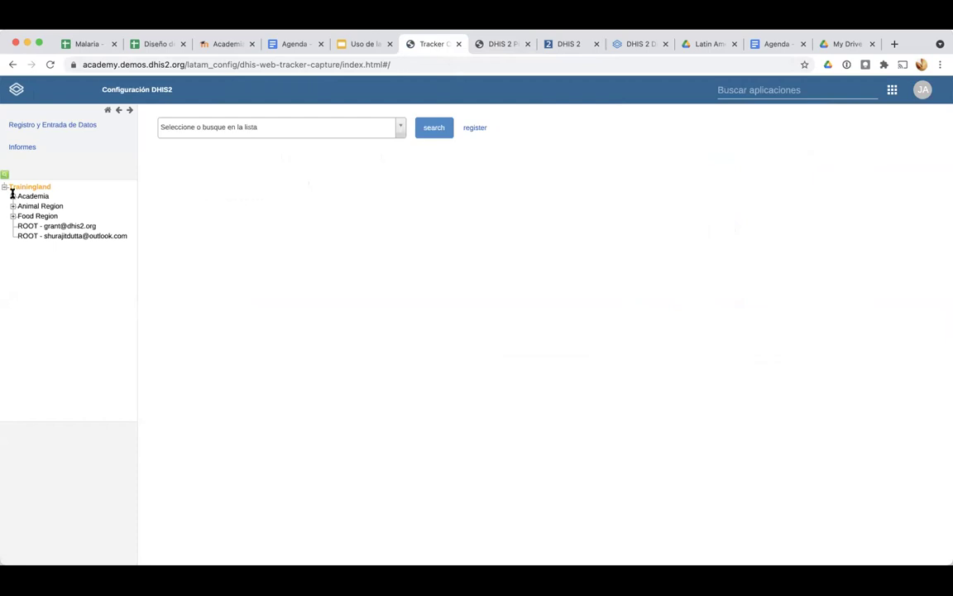
left_click(12, 207)
left_click(21, 215)
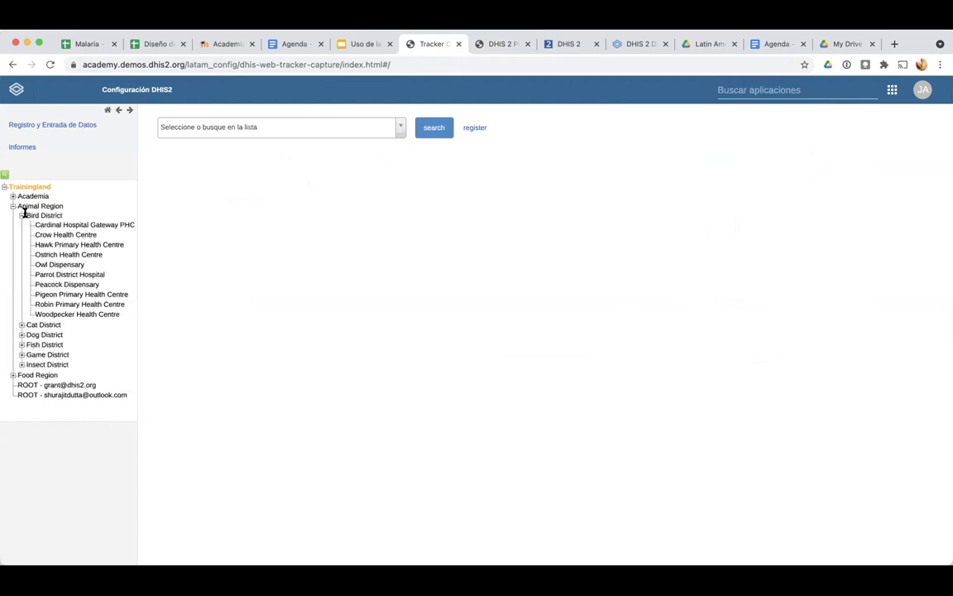
left_click(62, 224)
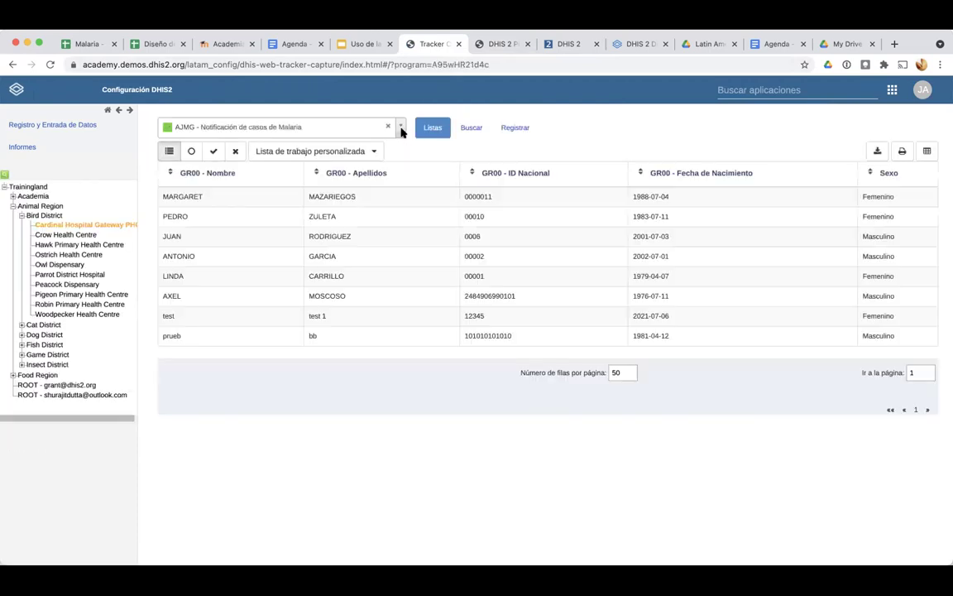
left_click(401, 128)
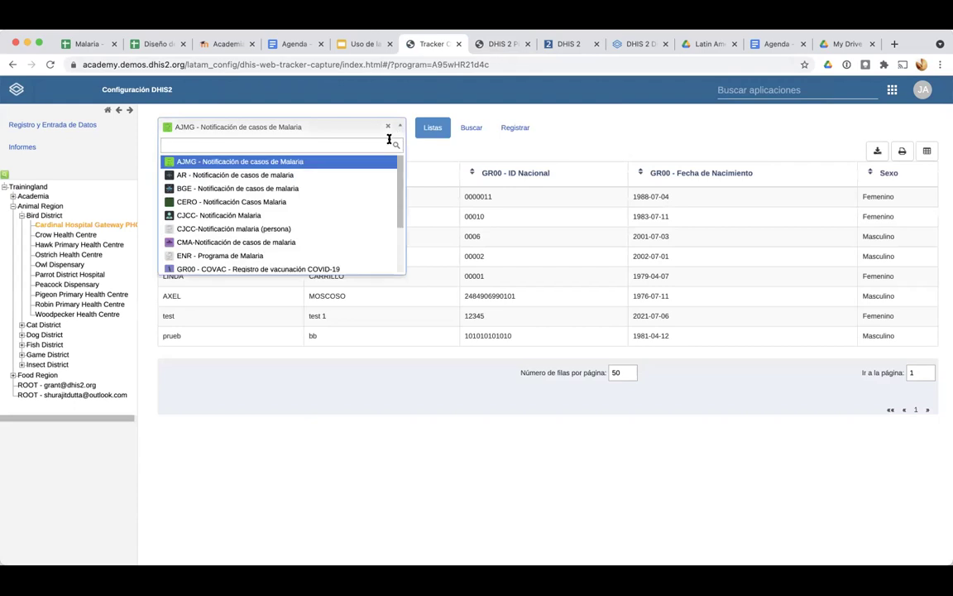
left_click(354, 202)
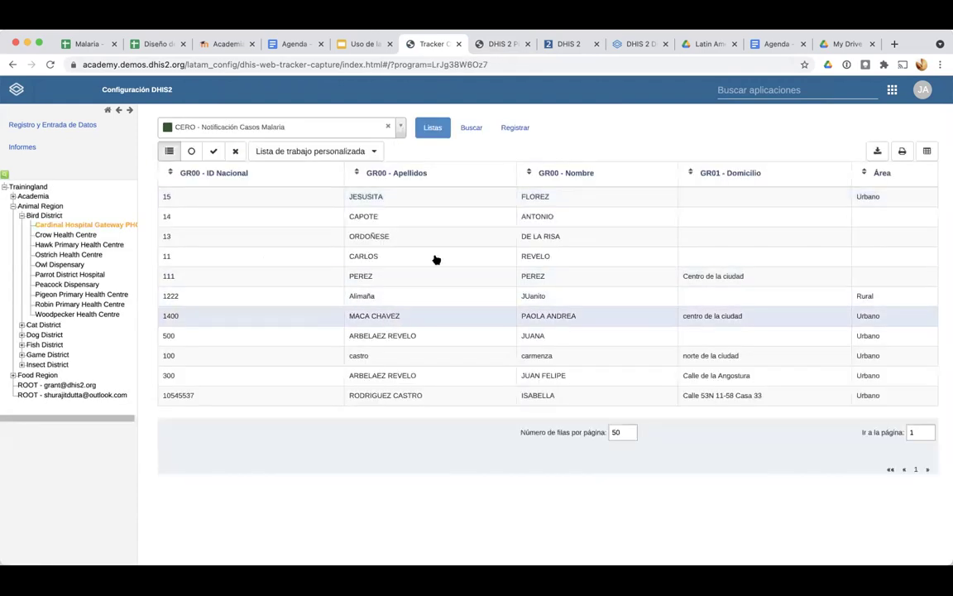
left_click(403, 199)
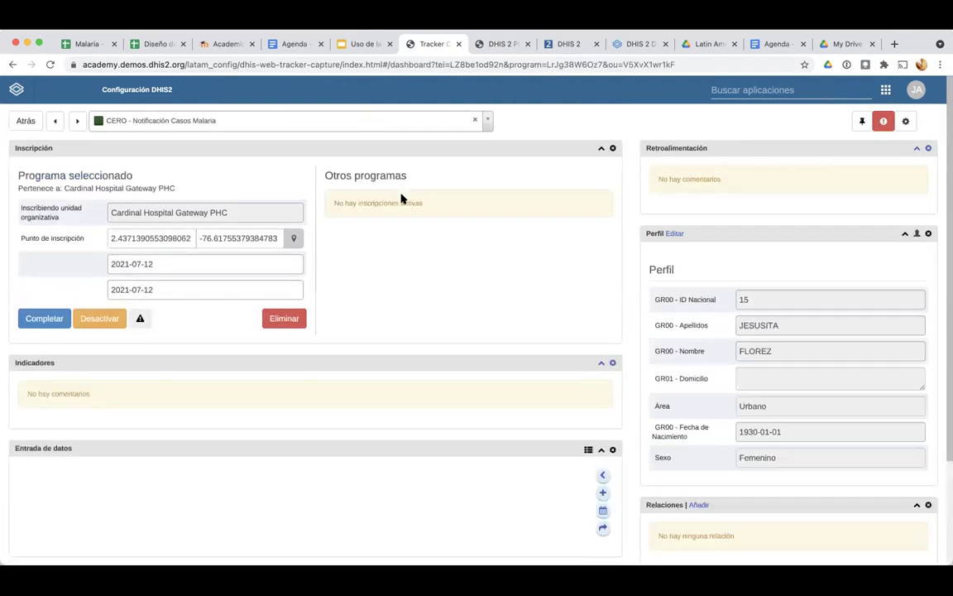
Step: Start a CERO - Modelo A - Persona a persona relationship in program CERO - Notificación Casos Malaria
scroll(574, 298, "down", 2)
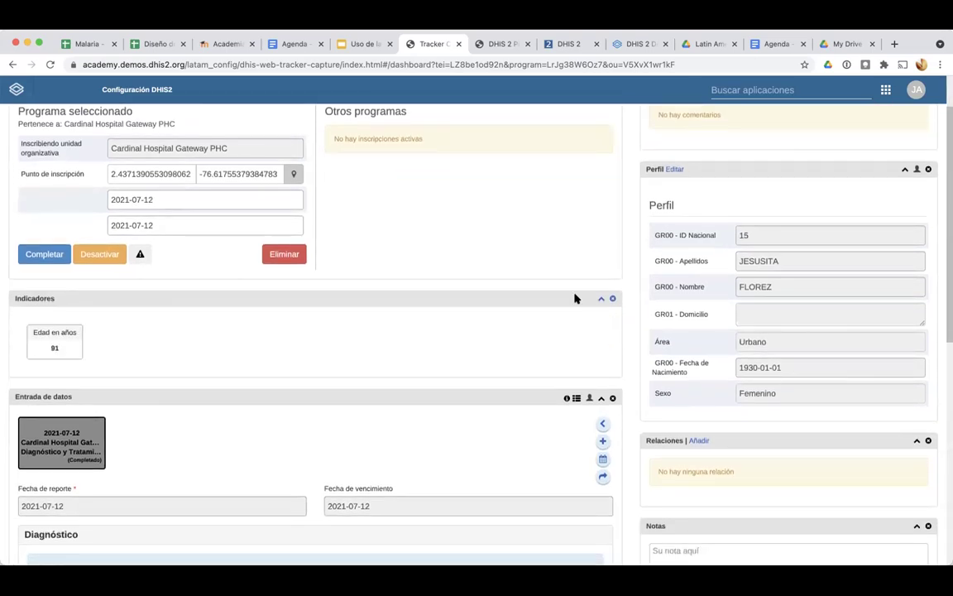
left_click(700, 441)
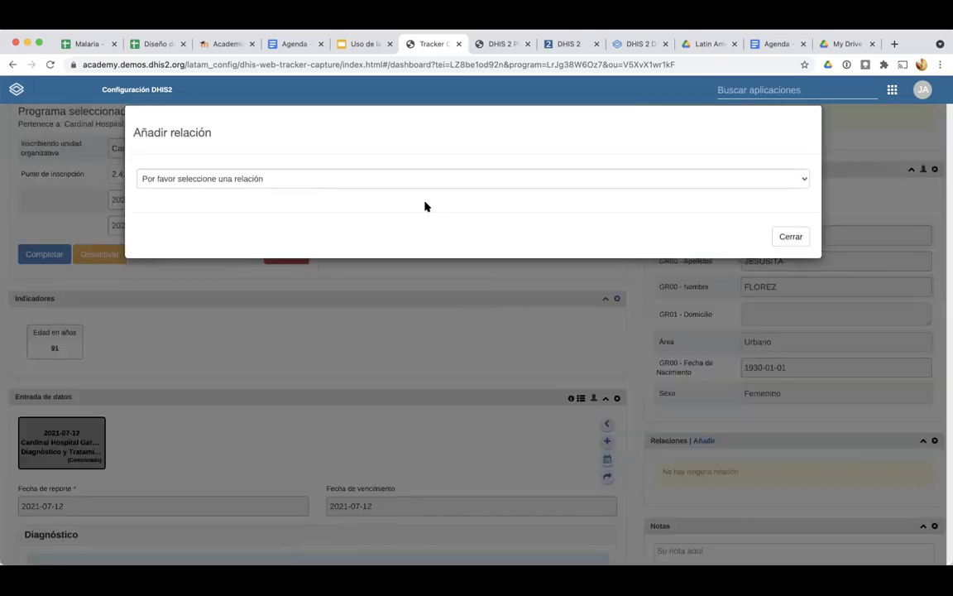
left_click(418, 178)
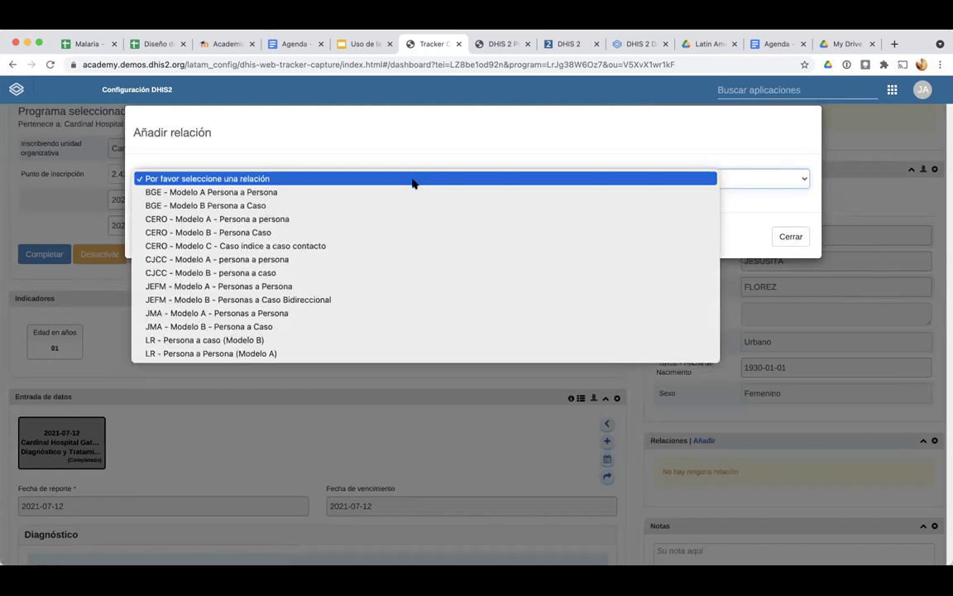
left_click(395, 231)
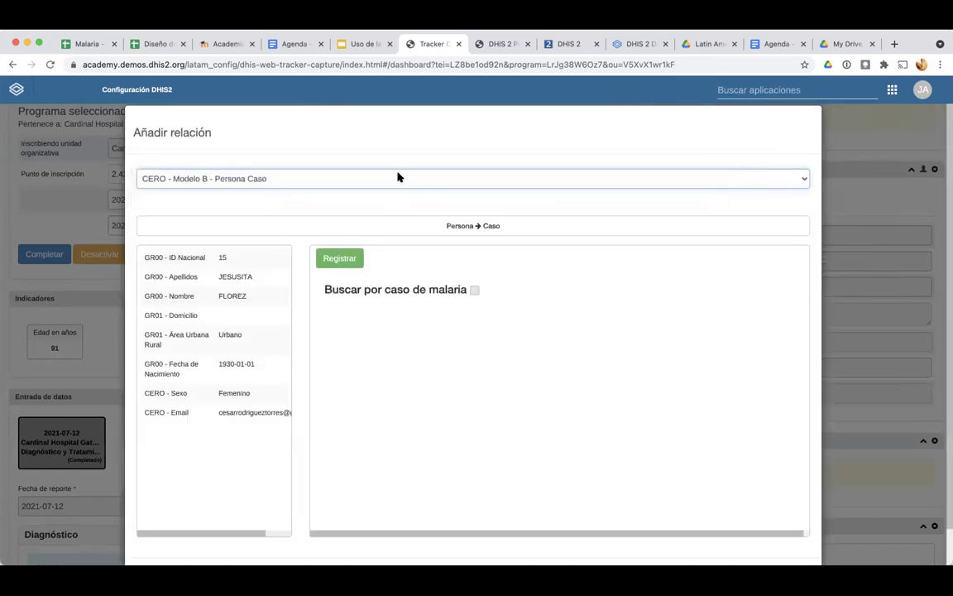
left_click(368, 177)
left_click(370, 168)
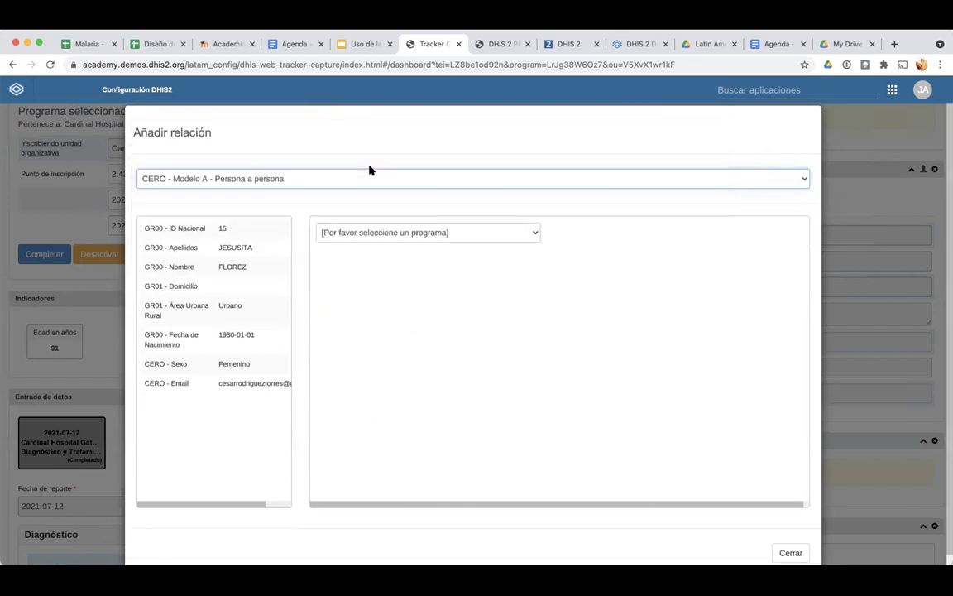
left_click(374, 233)
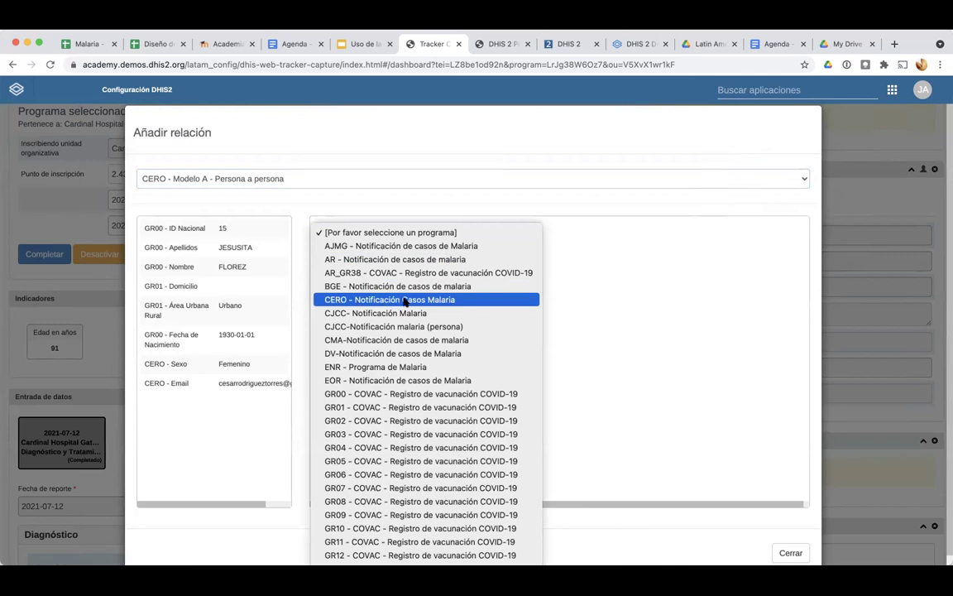
left_click(405, 300)
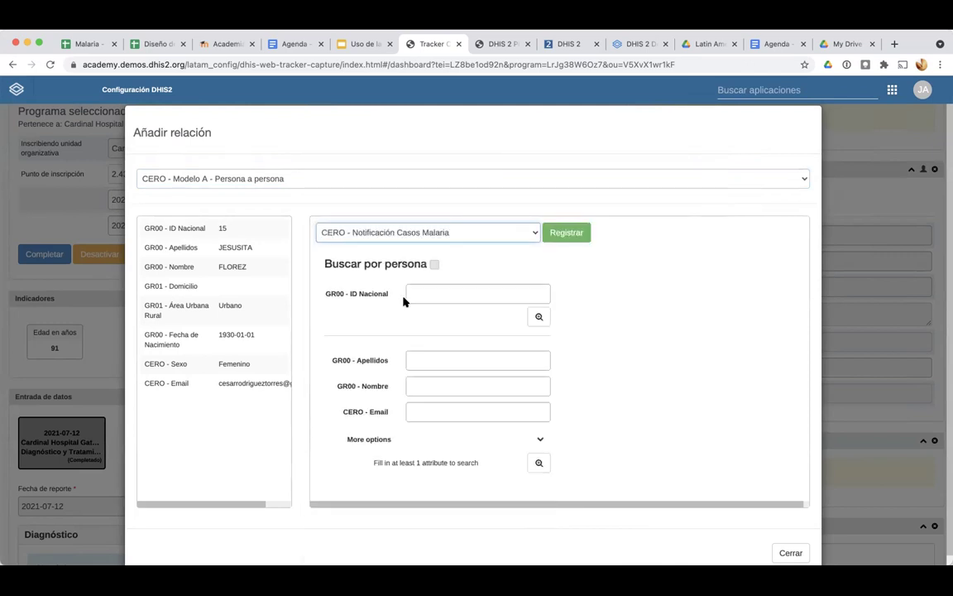
Step: Open the new related person registration form, then cancel it and close the dialog
left_click(574, 240)
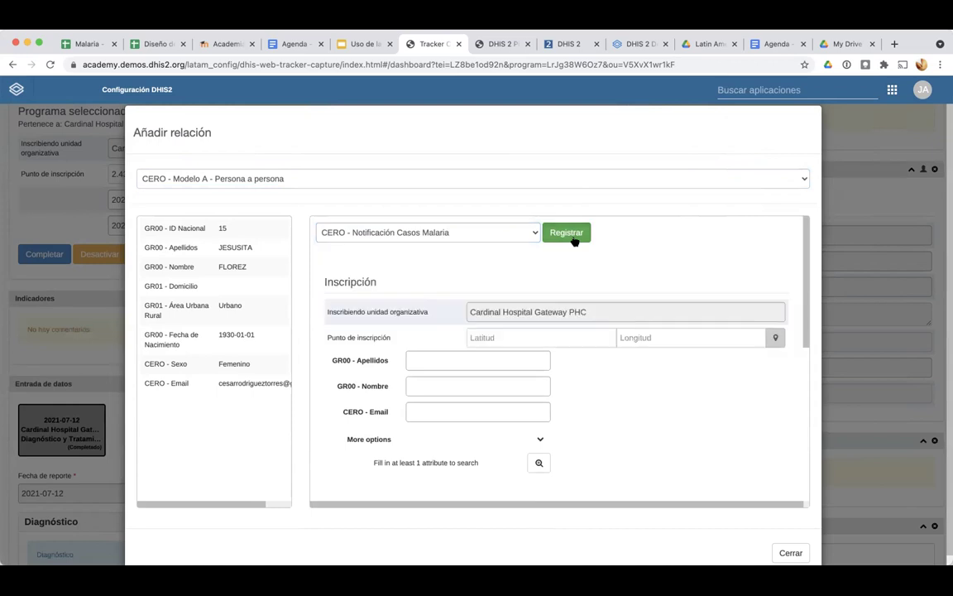
scroll(419, 411, "down", 1)
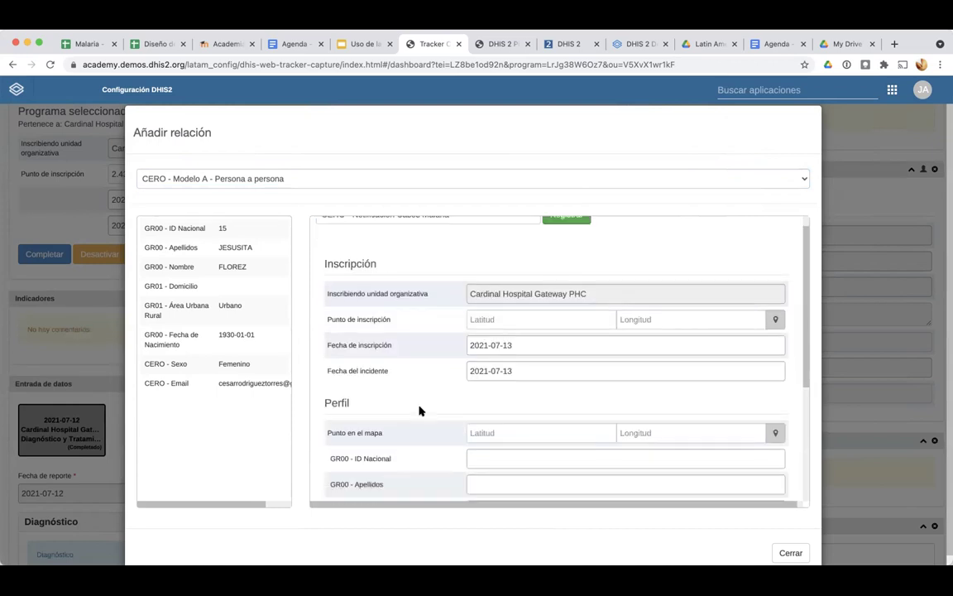
scroll(419, 410, "down", 3)
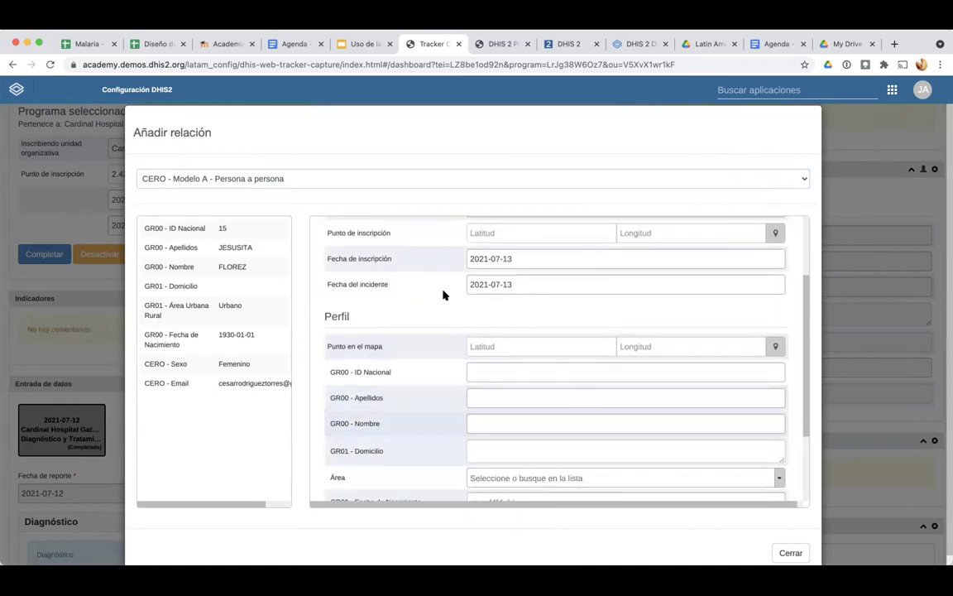
scroll(466, 451, "down", 2)
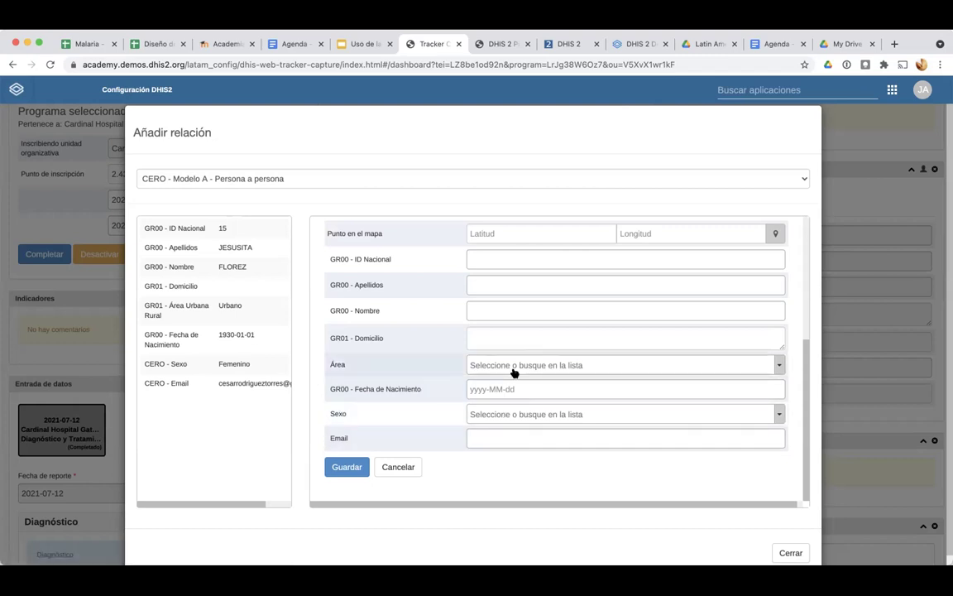
scroll(514, 373, "up", 1)
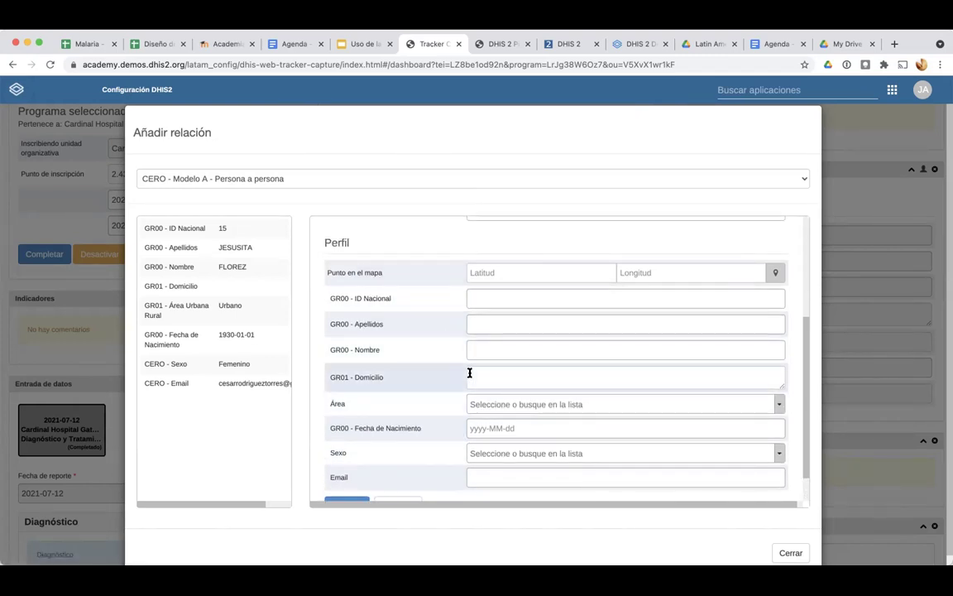
scroll(469, 373, "down", 1)
scroll(496, 331, "up", 5)
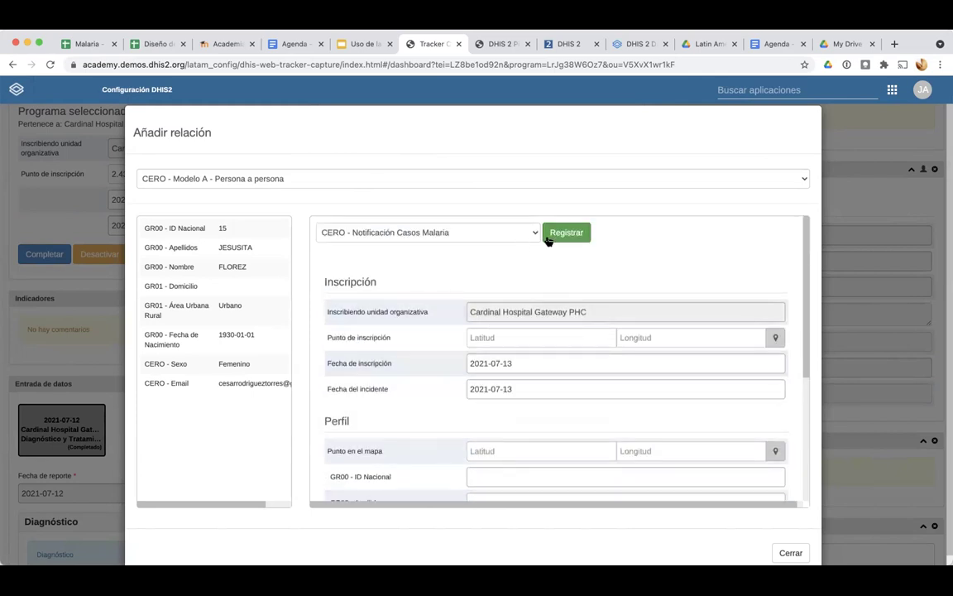
scroll(447, 397, "down", 5)
left_click(409, 467)
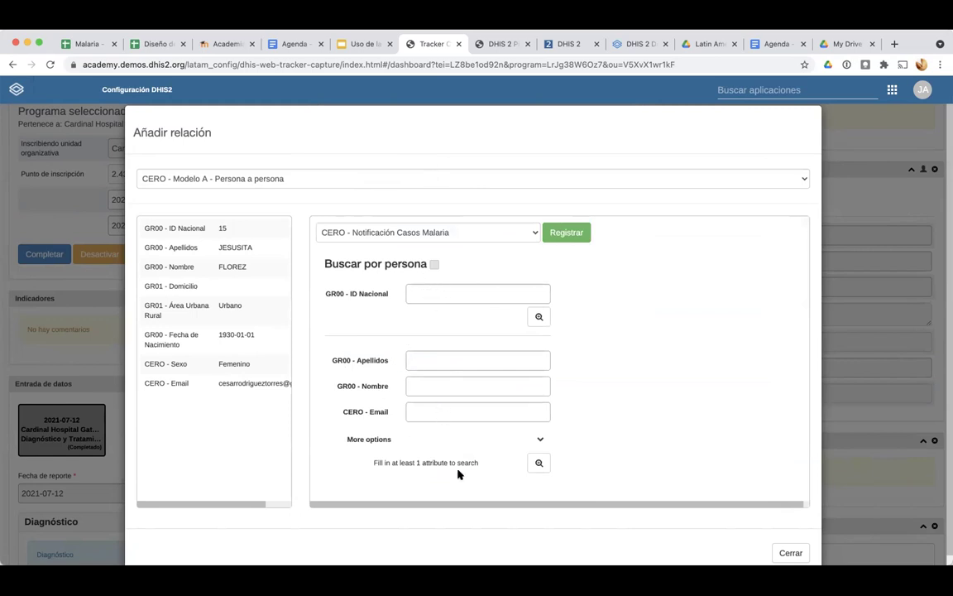
left_click(791, 552)
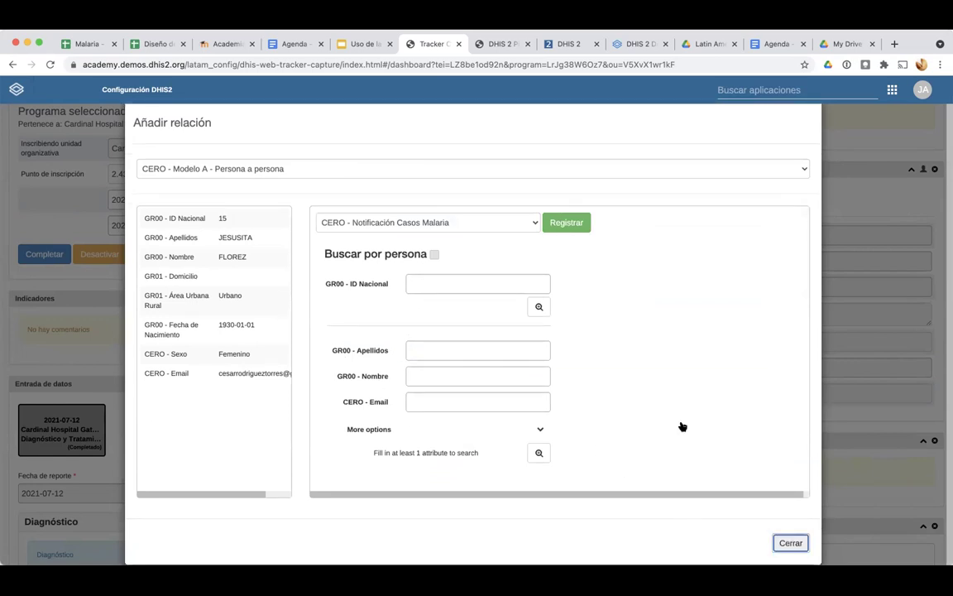
scroll(681, 425, "up", 3)
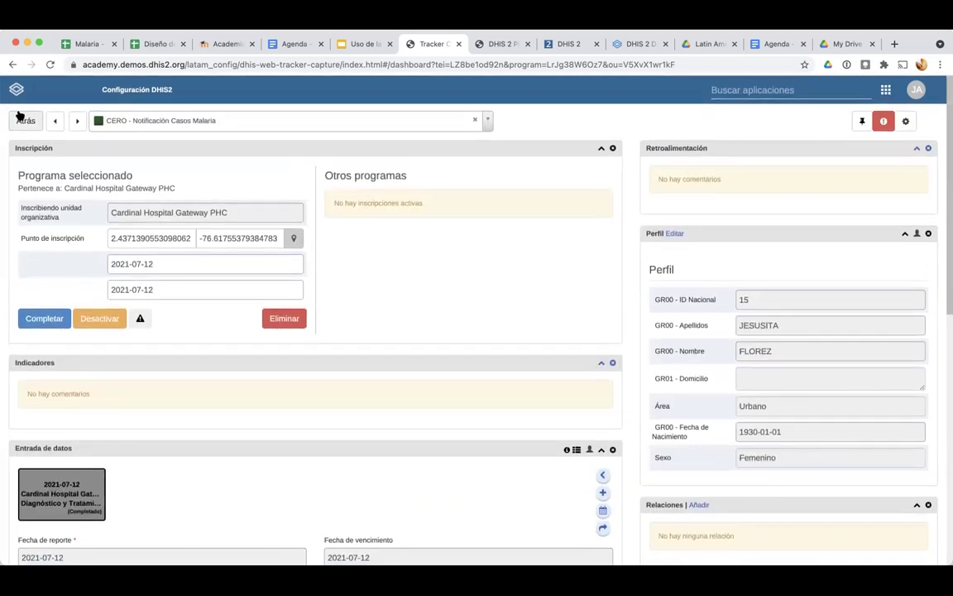
Step: Reopen the first patient and start a CERO - Modelo A relationship in CERO - Notificación Casos Malaria
left_click(20, 114)
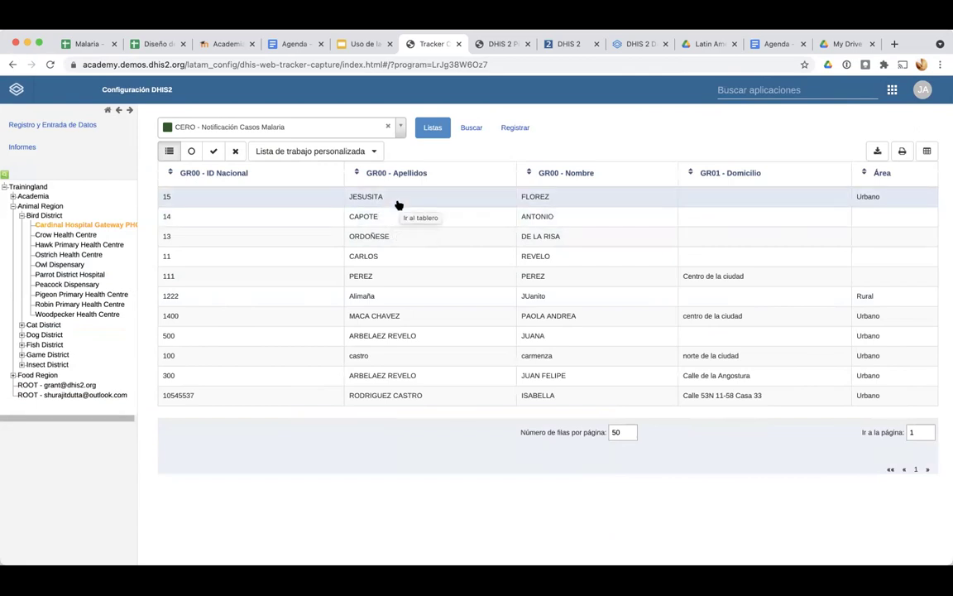
left_click(399, 203)
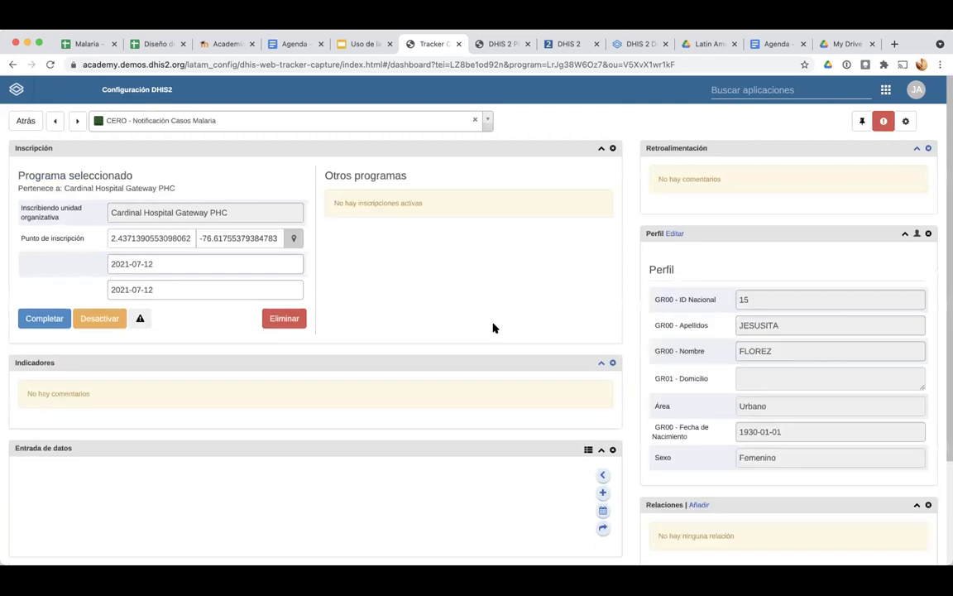
scroll(662, 364, "down", 4)
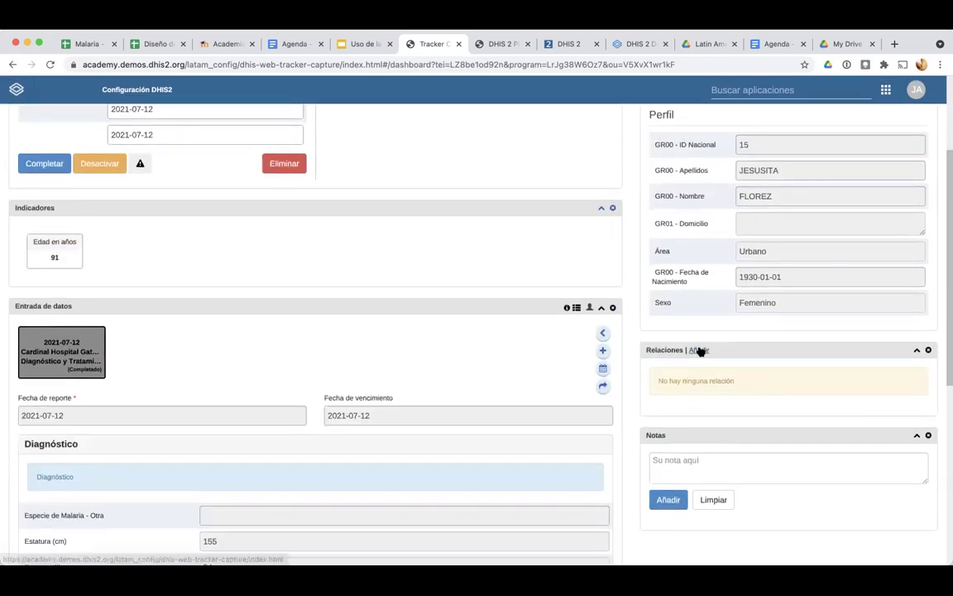
left_click(699, 351)
left_click(388, 184)
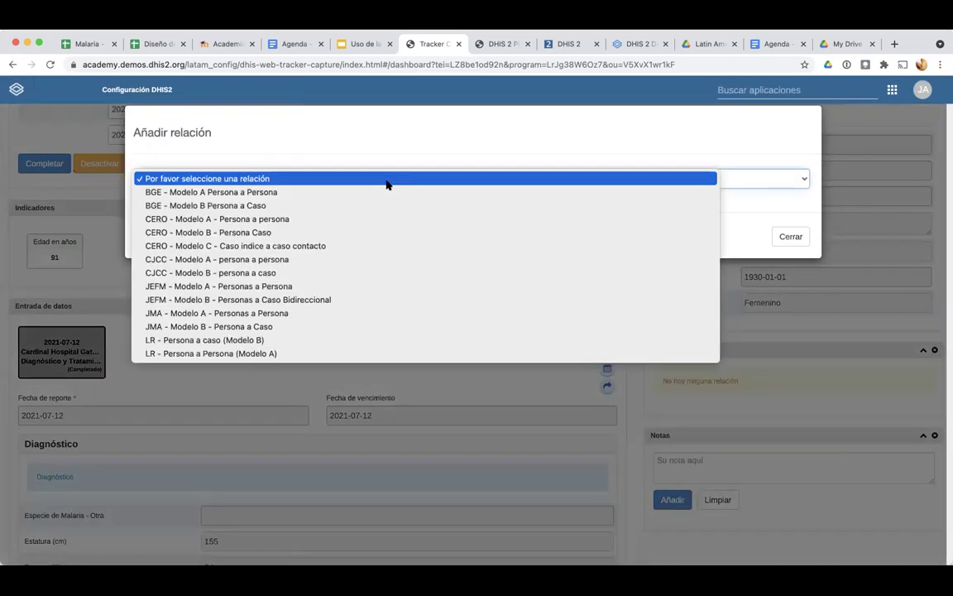
left_click(370, 219)
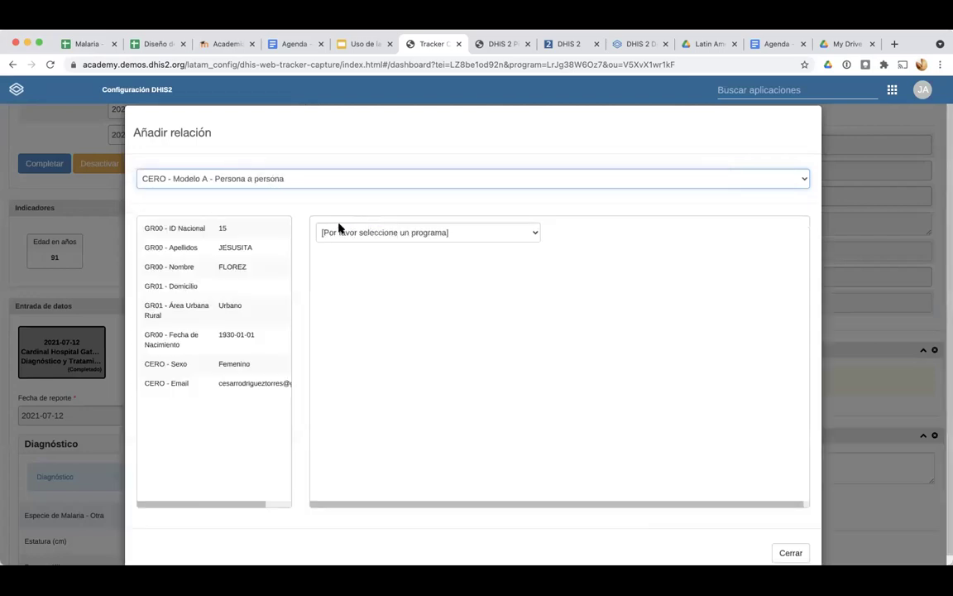
left_click(342, 234)
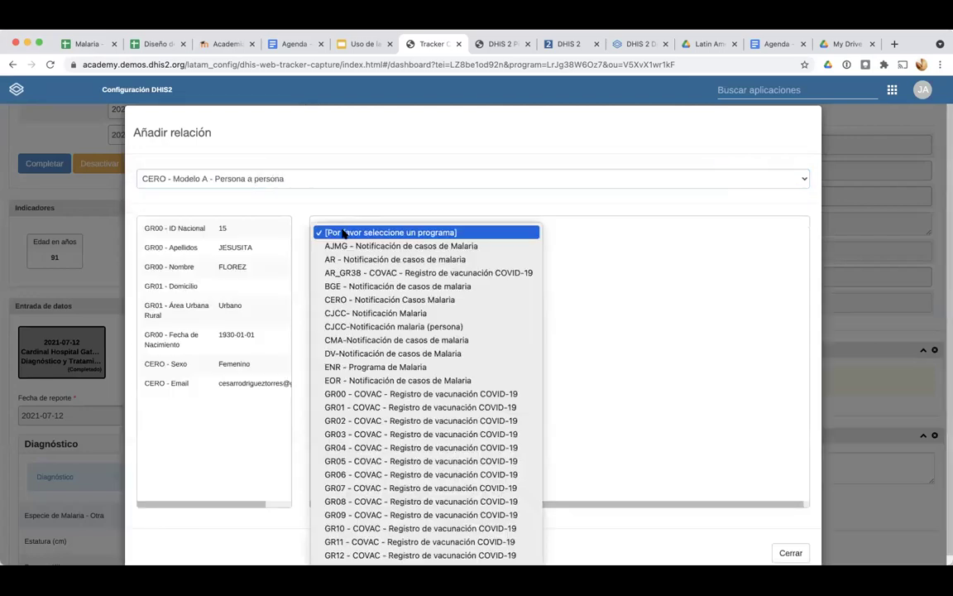
left_click(360, 301)
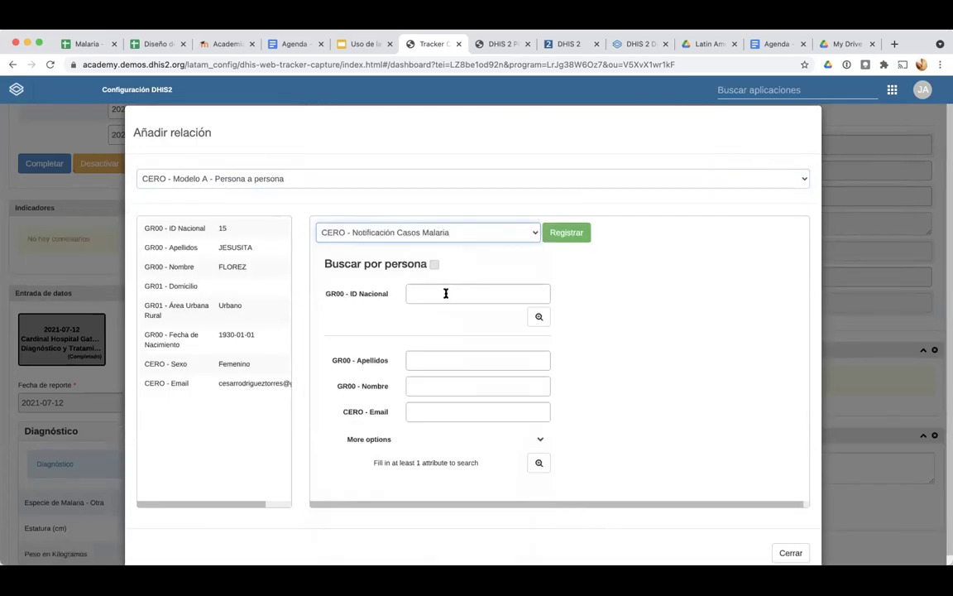
Step: Search Apellidos for 'C', select the matching person and save the relationship
left_click(454, 359)
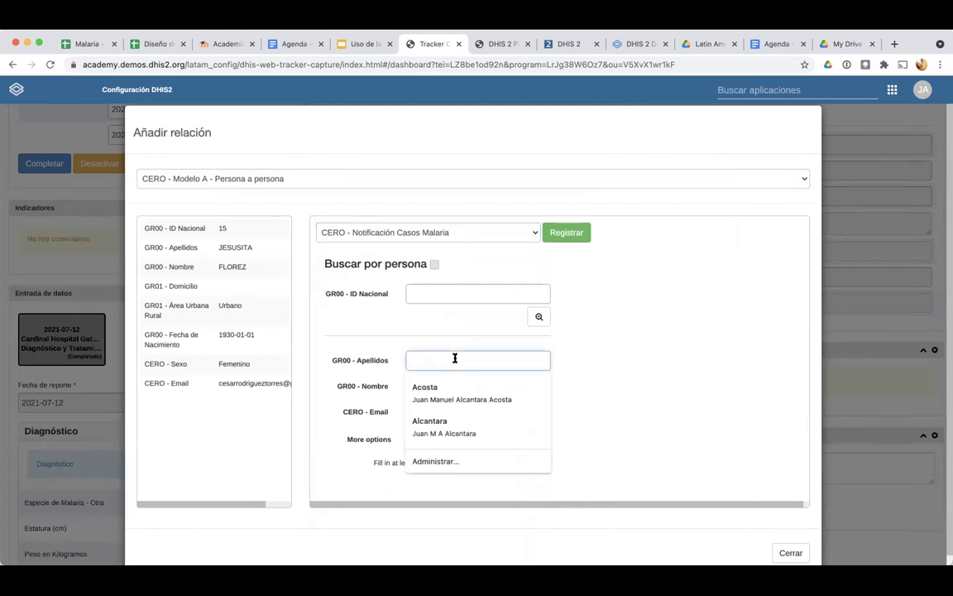
type("CAPOTE")
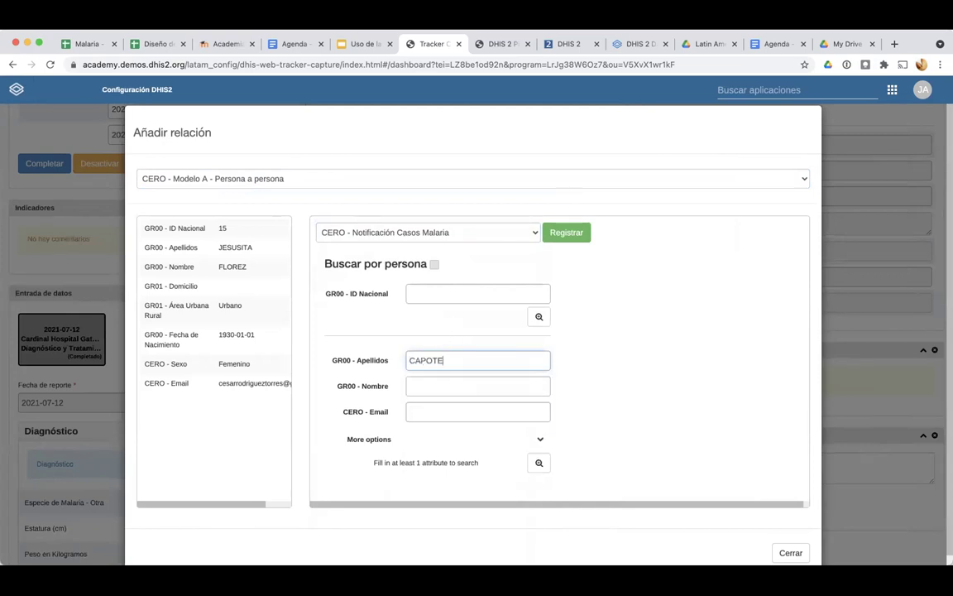
left_click(539, 463)
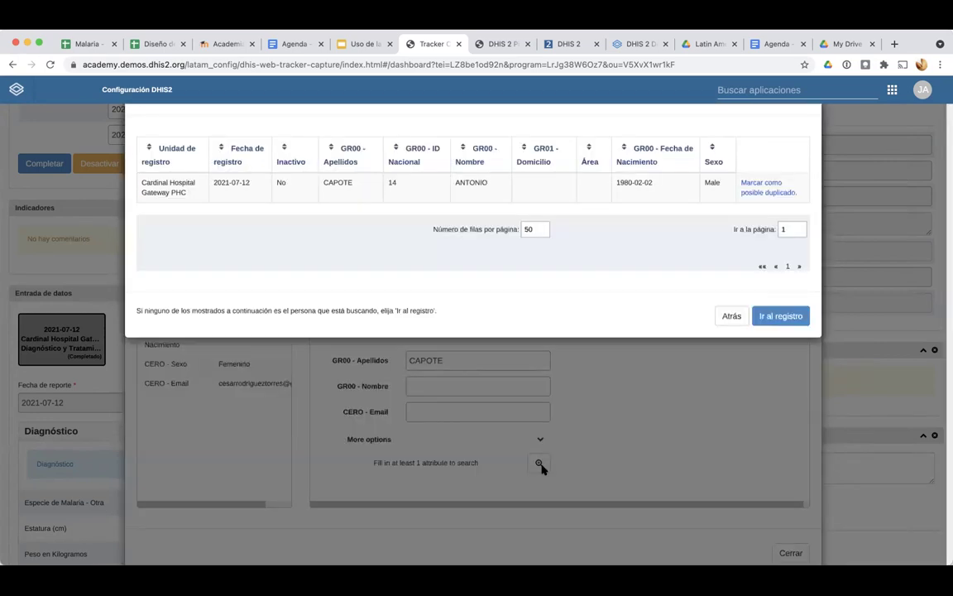
left_click(438, 218)
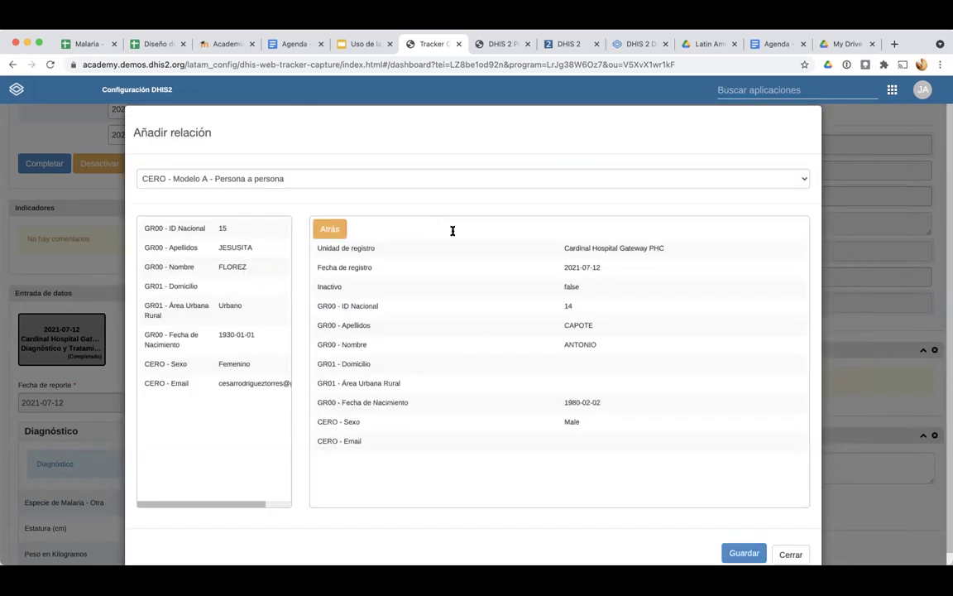
left_click(750, 552)
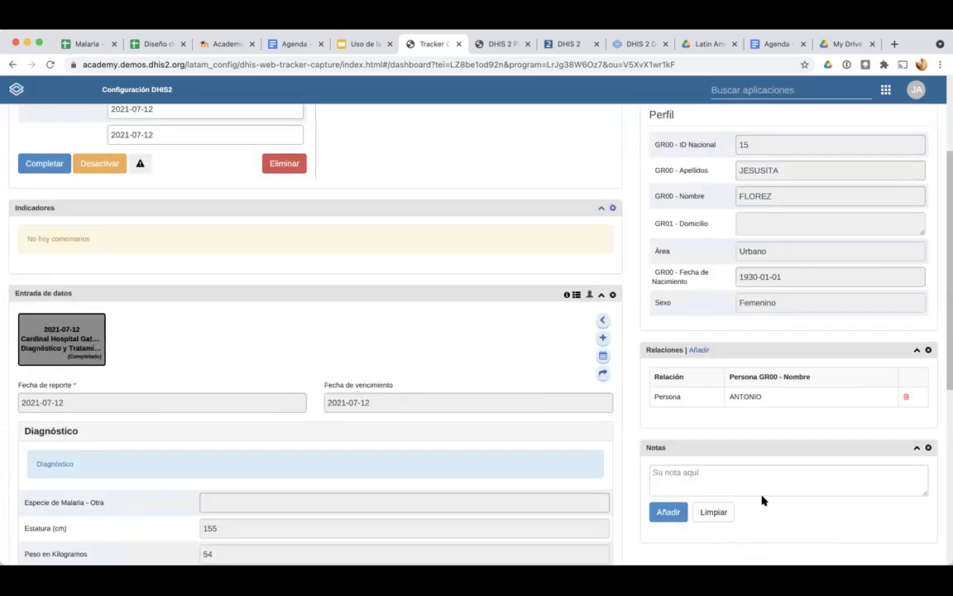
Step: View the related person's dashboard, then return to the original patient's dashboard
left_click(712, 403)
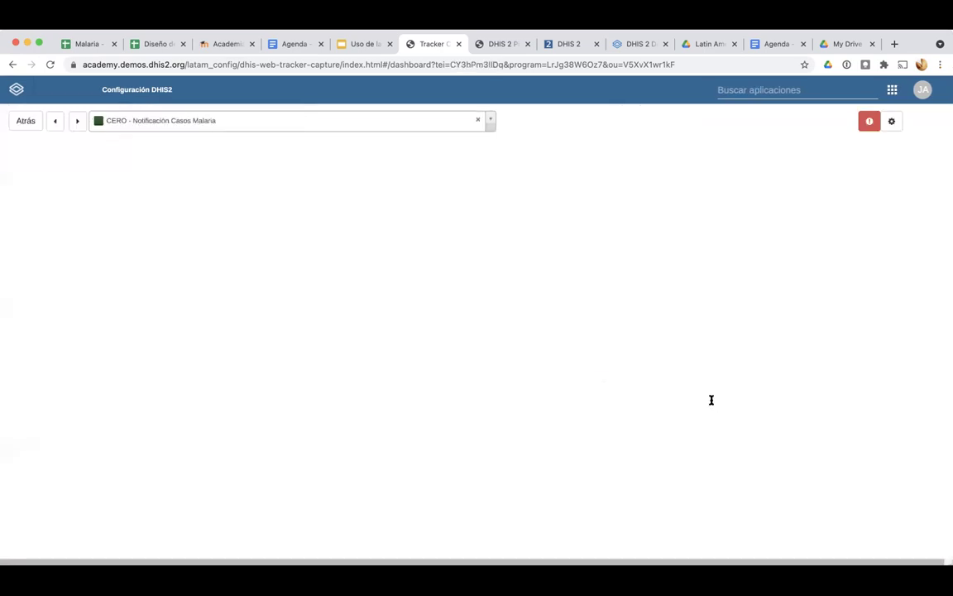
scroll(711, 404, "down", 2)
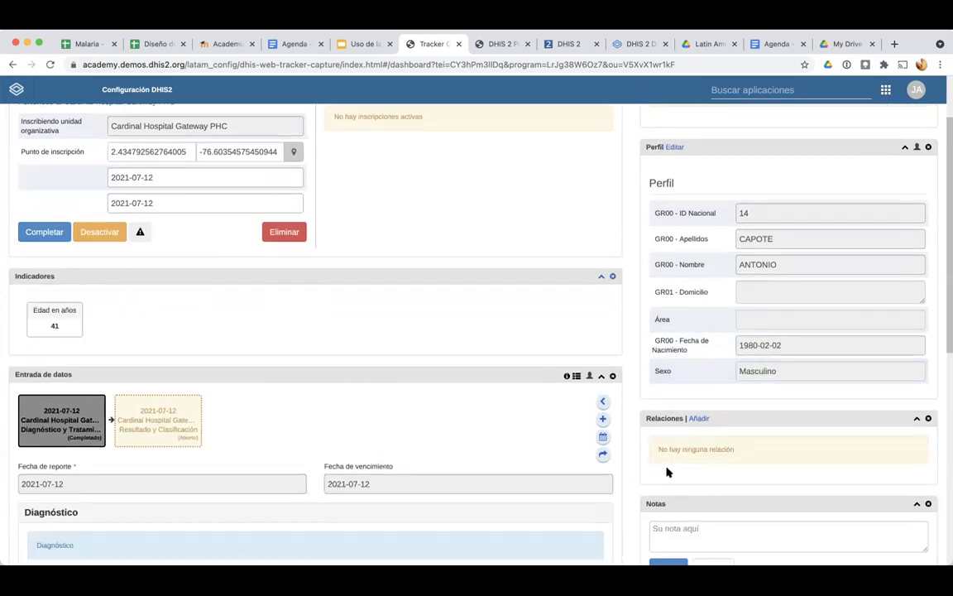
scroll(668, 472, "up", 2)
scroll(668, 473, "down", 4)
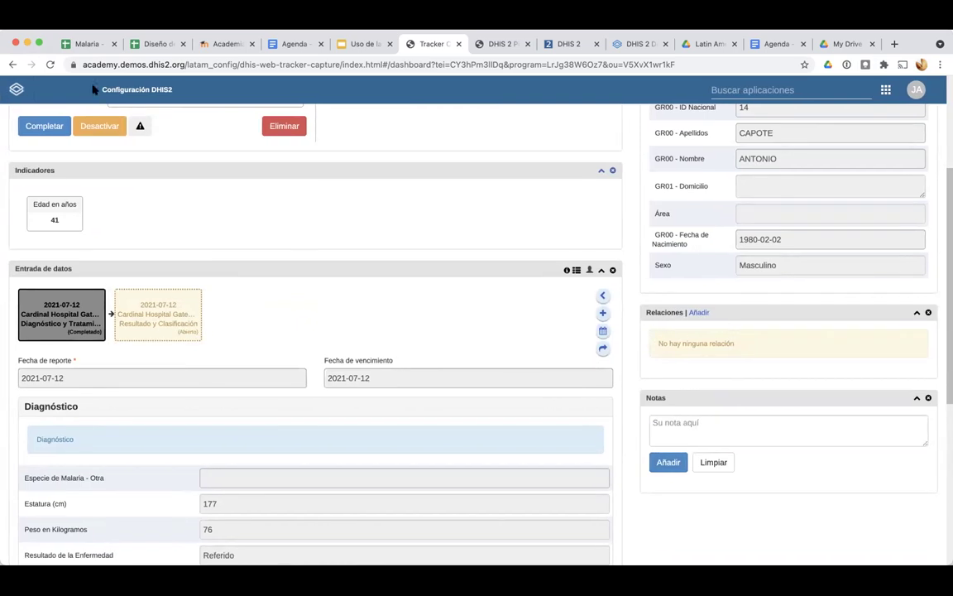
left_click(10, 66)
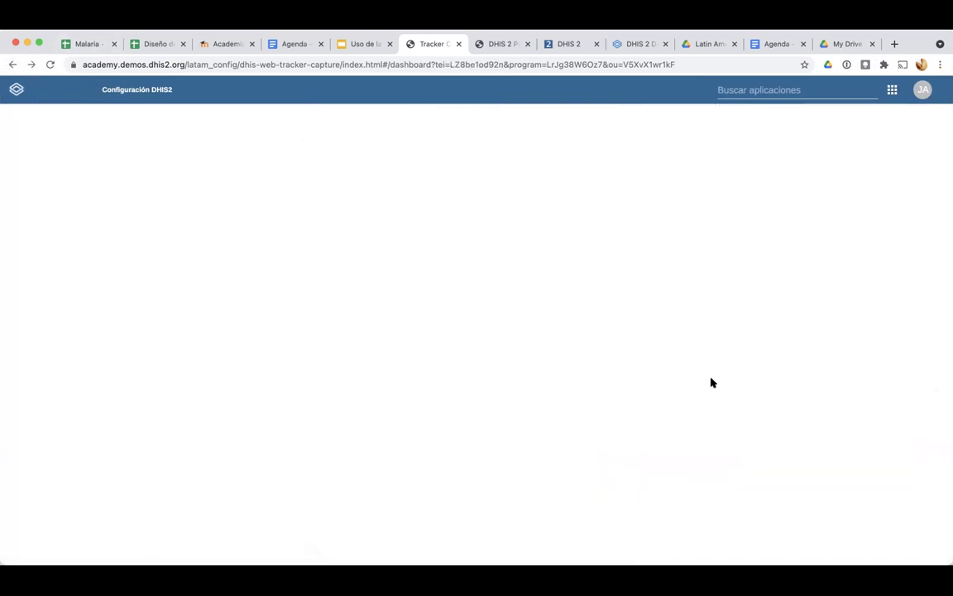
scroll(712, 382, "down", 3)
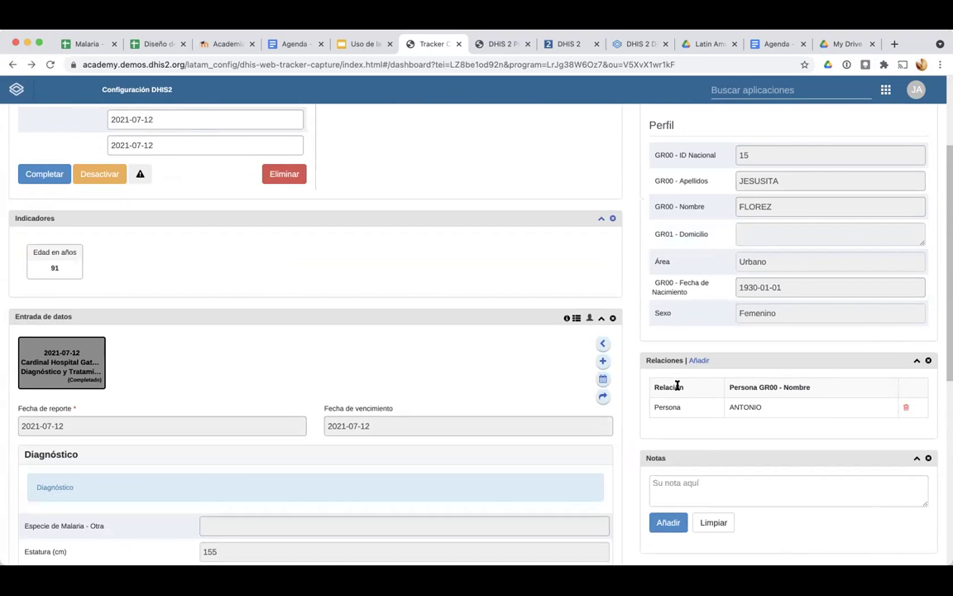
scroll(677, 386, "up", 3)
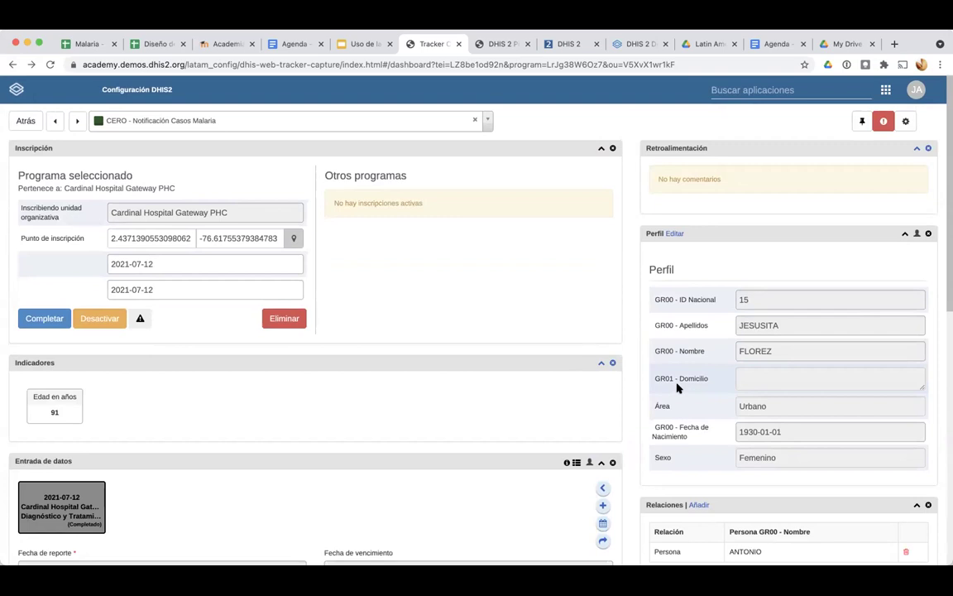
scroll(596, 315, "down", 5)
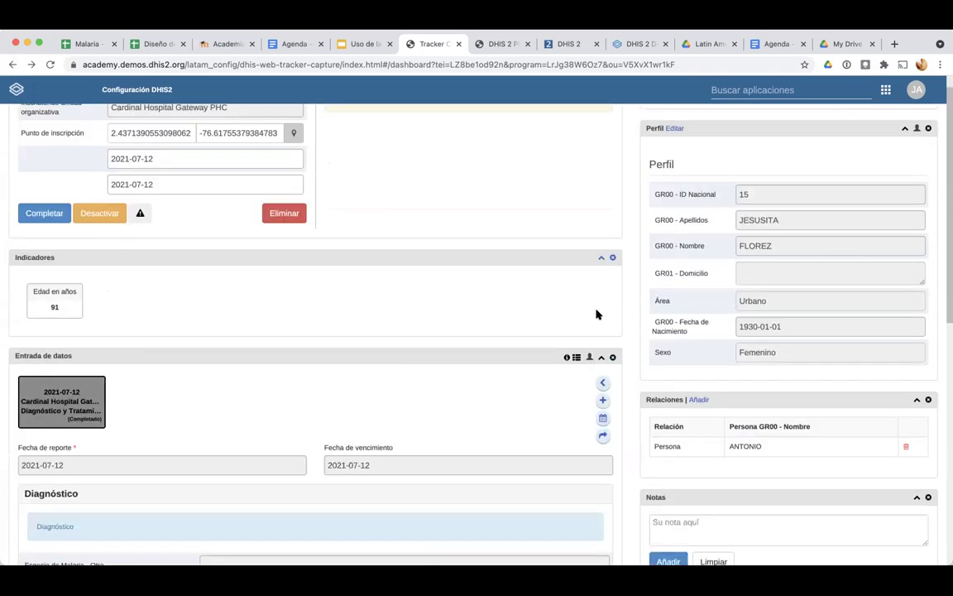
scroll(634, 300, "up", 5)
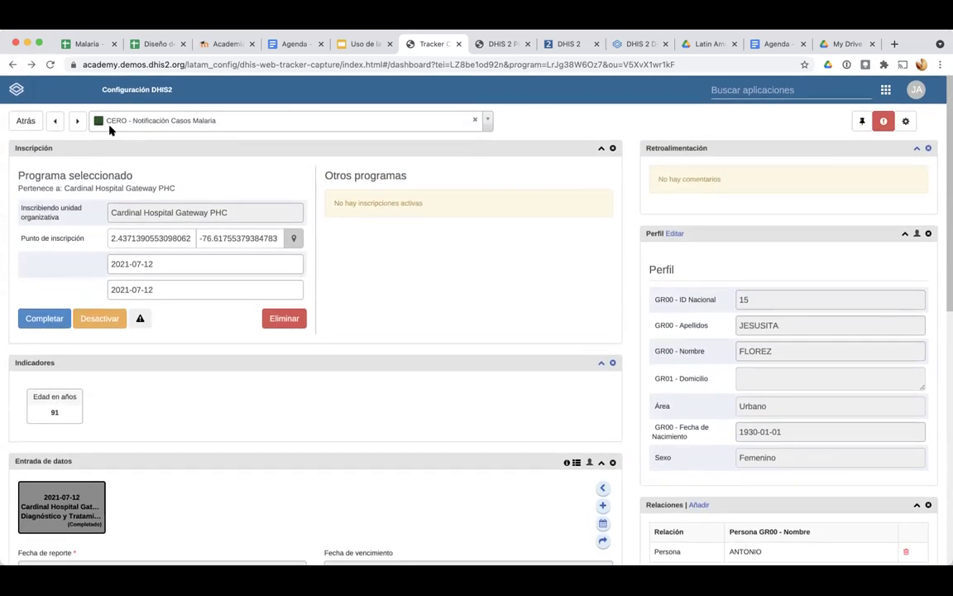
Step: Leave Tracker Capture for the Mantenimiento app and show its PROGRAMA section
left_click(25, 122)
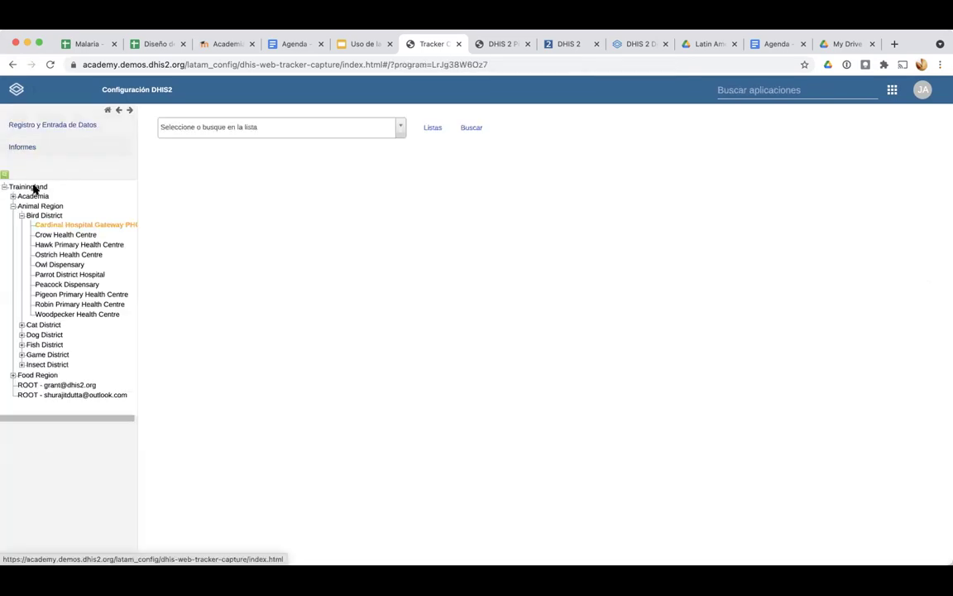
left_click(720, 88)
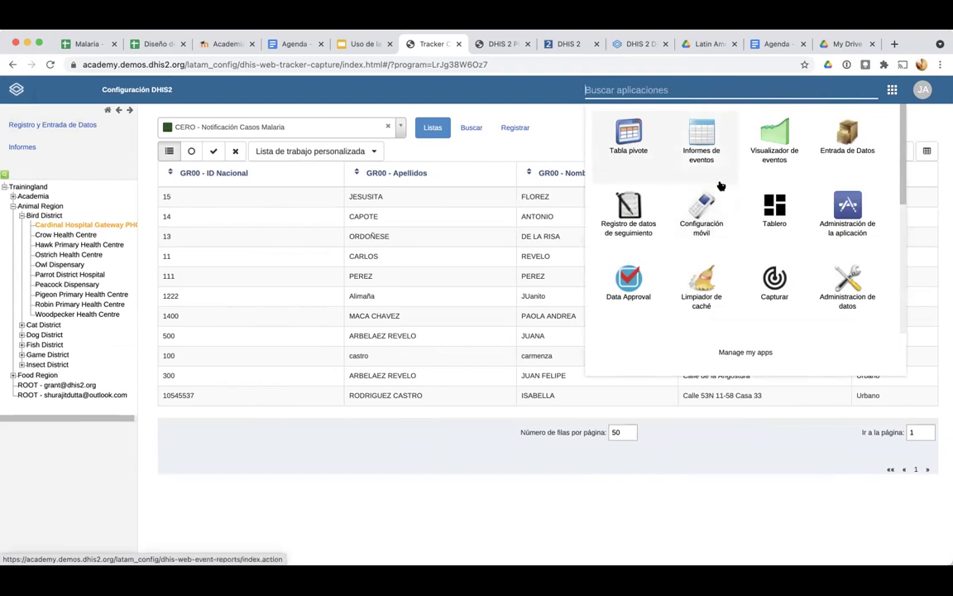
scroll(728, 248, "down", 3)
left_click(703, 287)
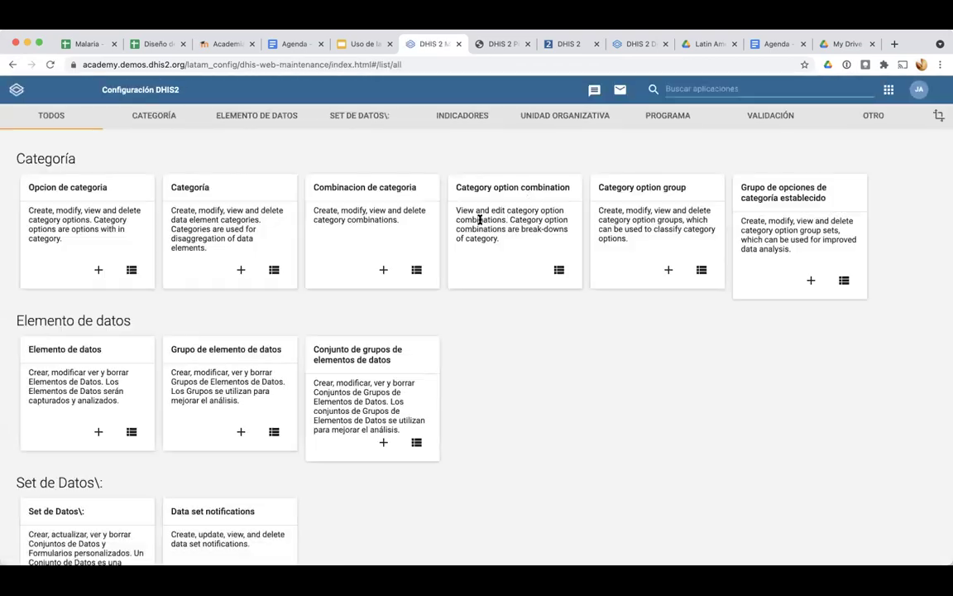
left_click(664, 115)
Step: Open the Programa list and scroll to the CJCC malaria notification programs
left_click(91, 186)
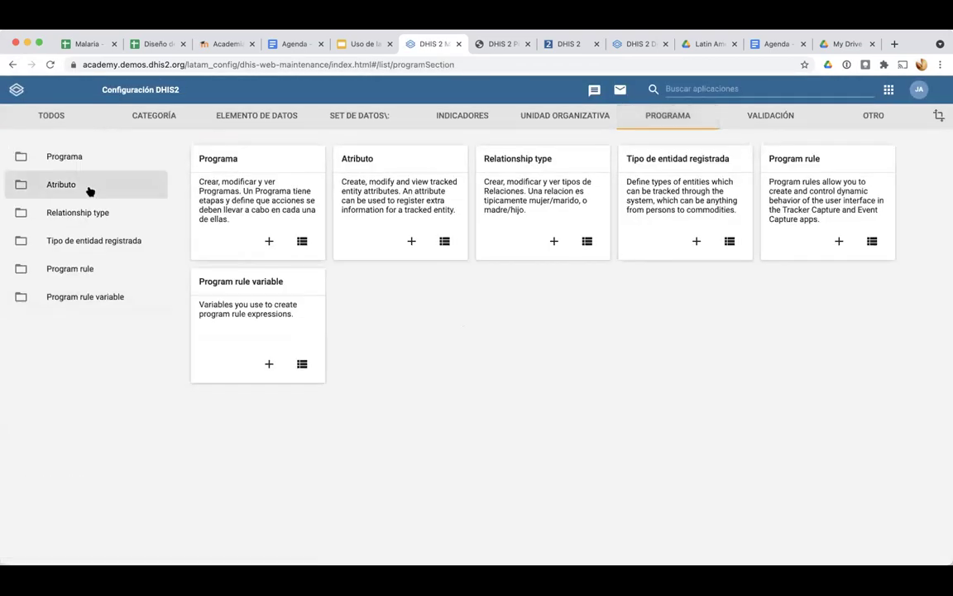
left_click(77, 154)
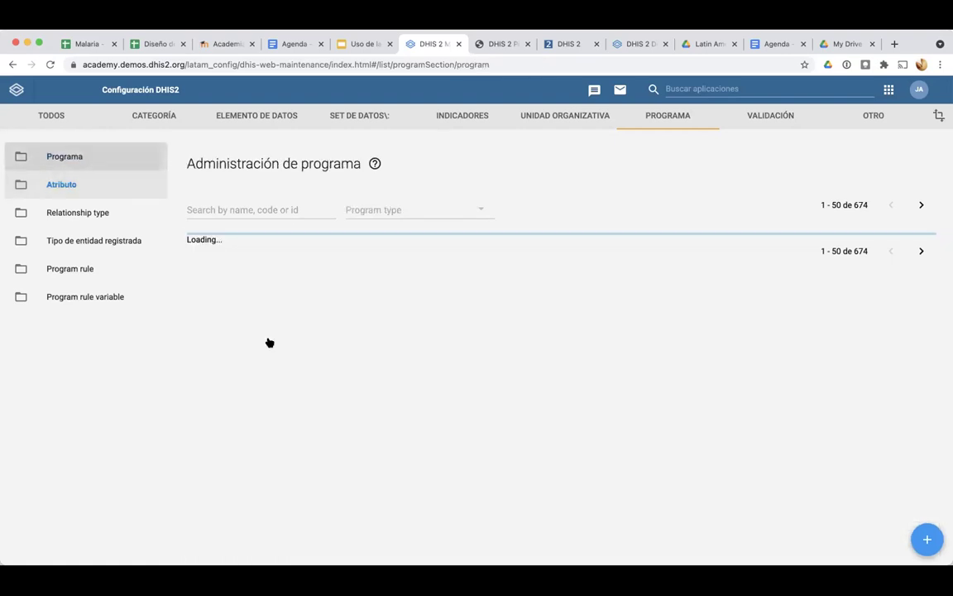
scroll(269, 342, "down", 5)
scroll(327, 452, "down", 7)
scroll(326, 454, "down", 10)
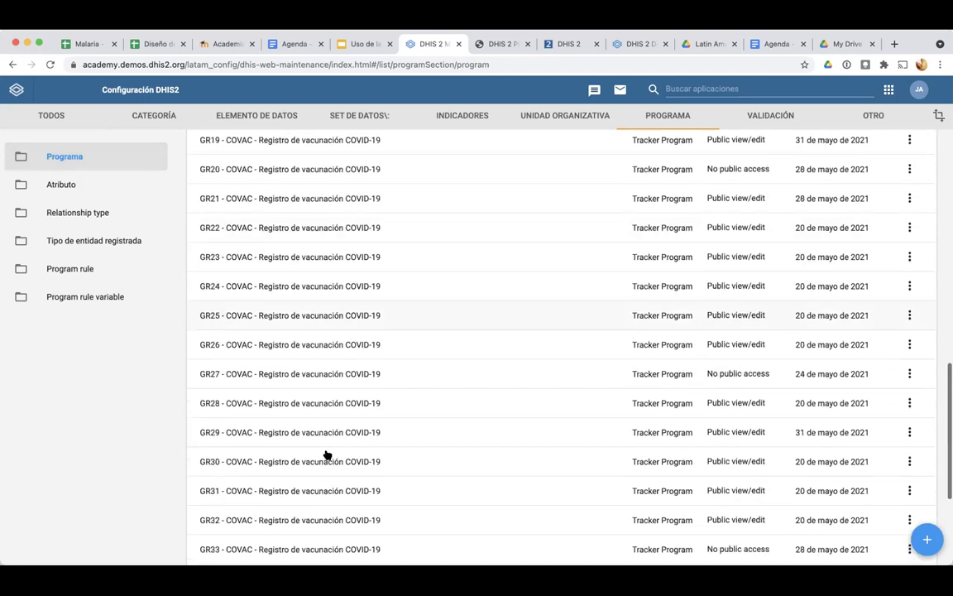
scroll(326, 453, "up", 20)
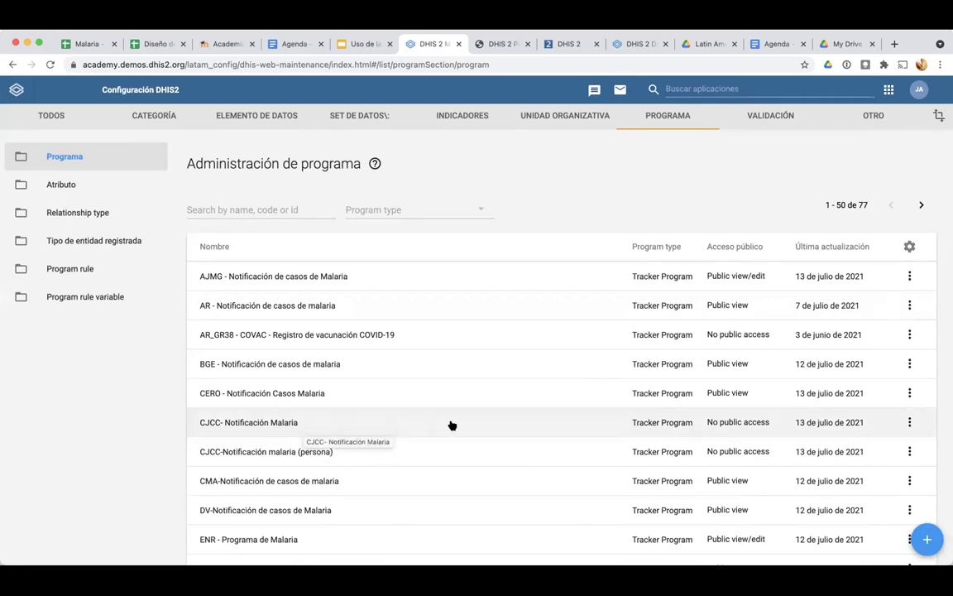
scroll(457, 410, "down", 2)
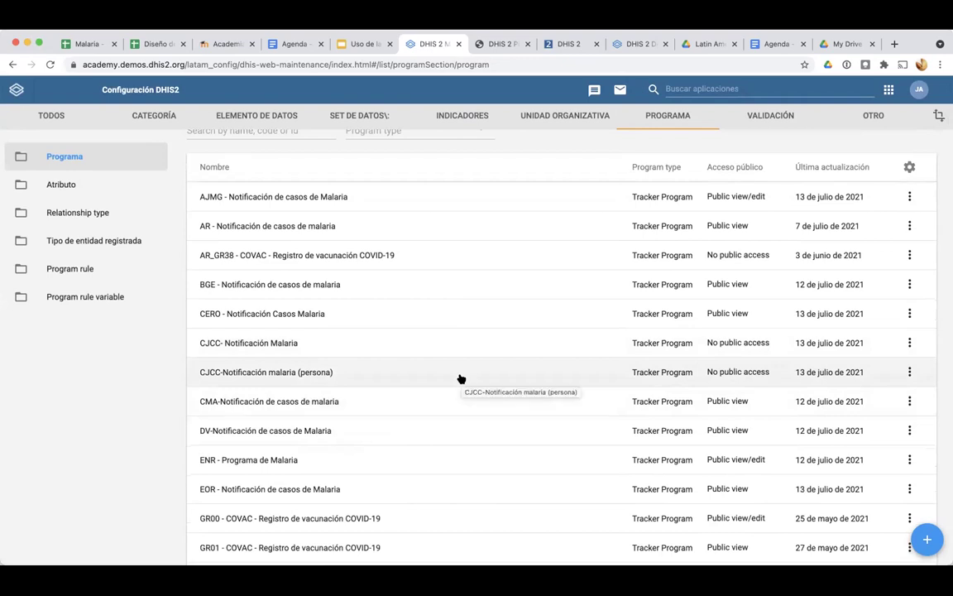
Step: Open CJCC-Notificación malaria (persona) and look over its enrollment details
left_click(323, 374)
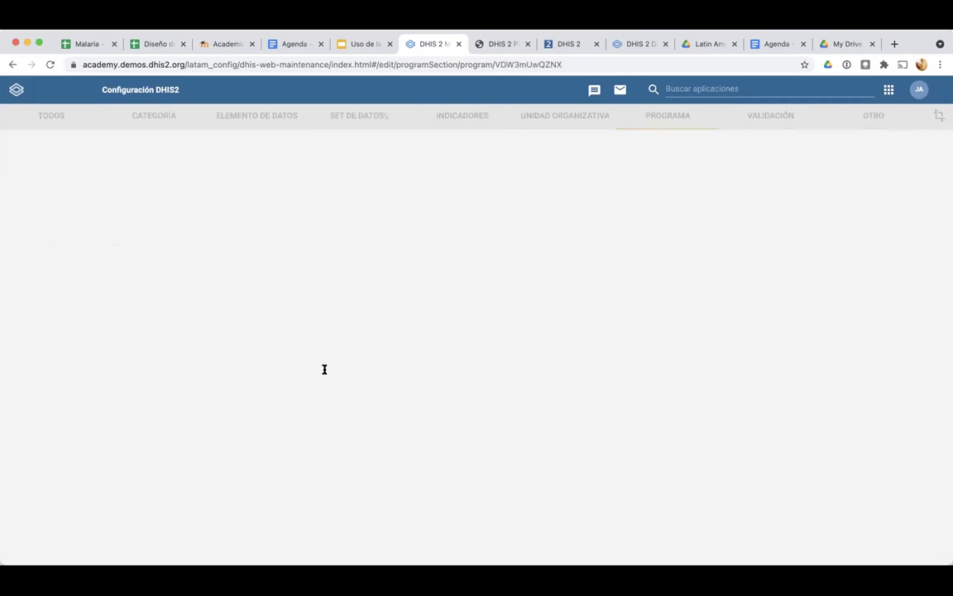
scroll(324, 374, "down", 3)
scroll(324, 373, "down", 4)
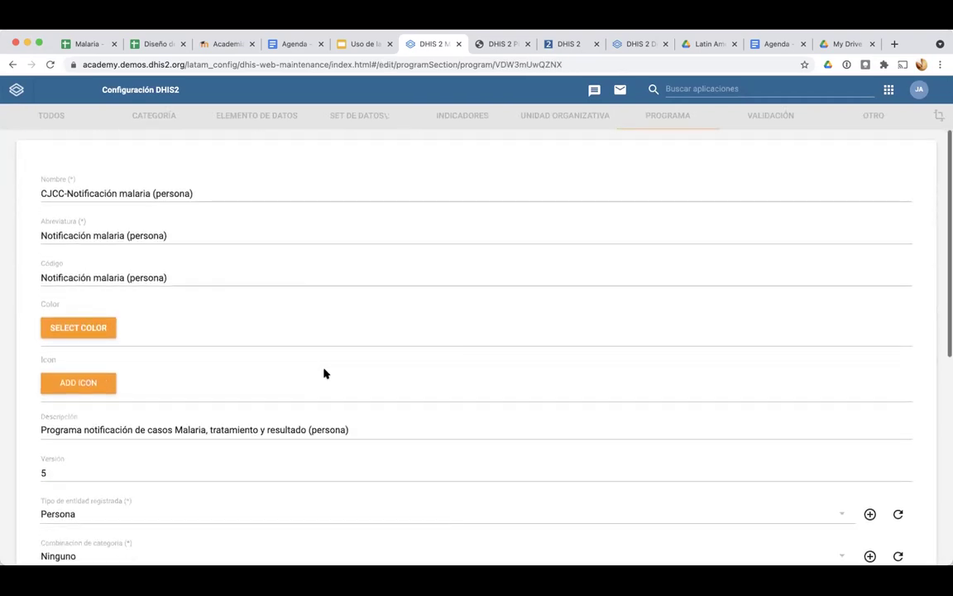
scroll(324, 369, "down", 1)
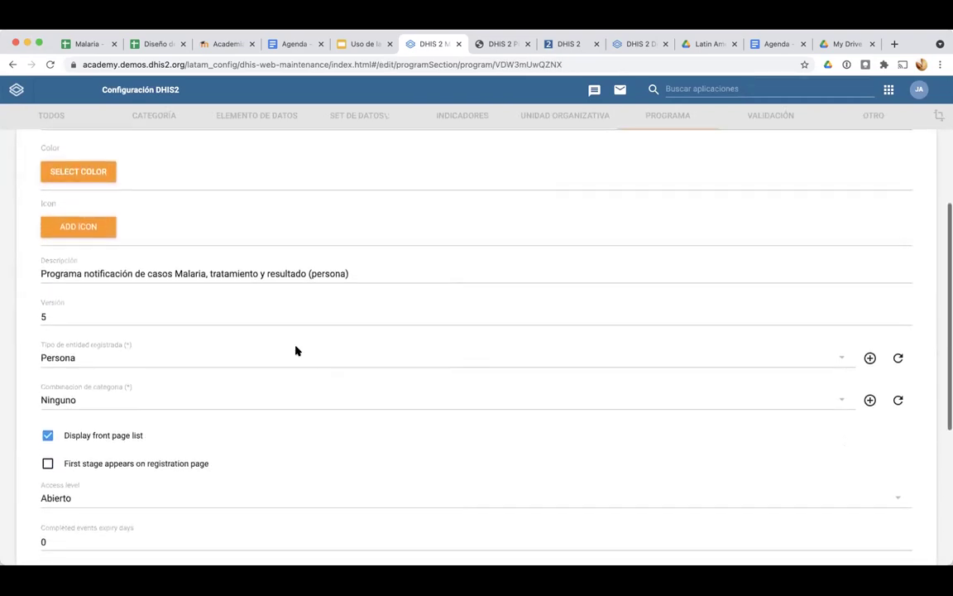
scroll(177, 453, "down", 8)
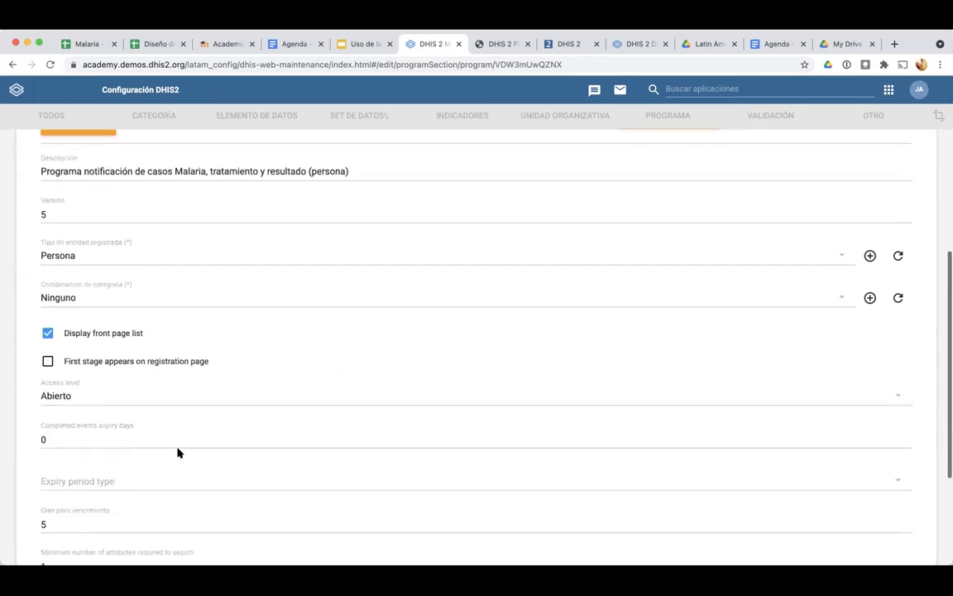
scroll(176, 451, "up", 15)
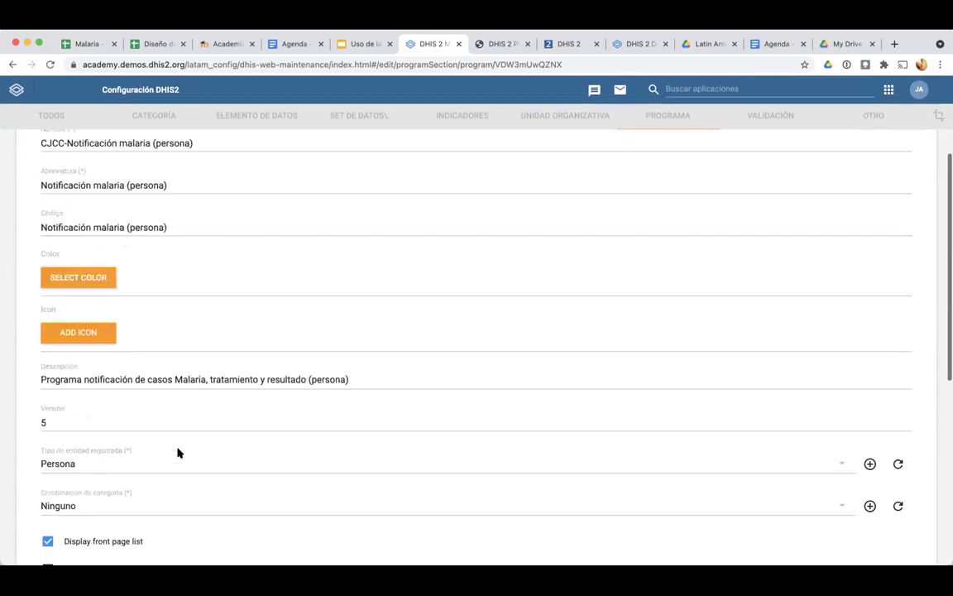
left_click(246, 247)
scroll(336, 325, "down", 4)
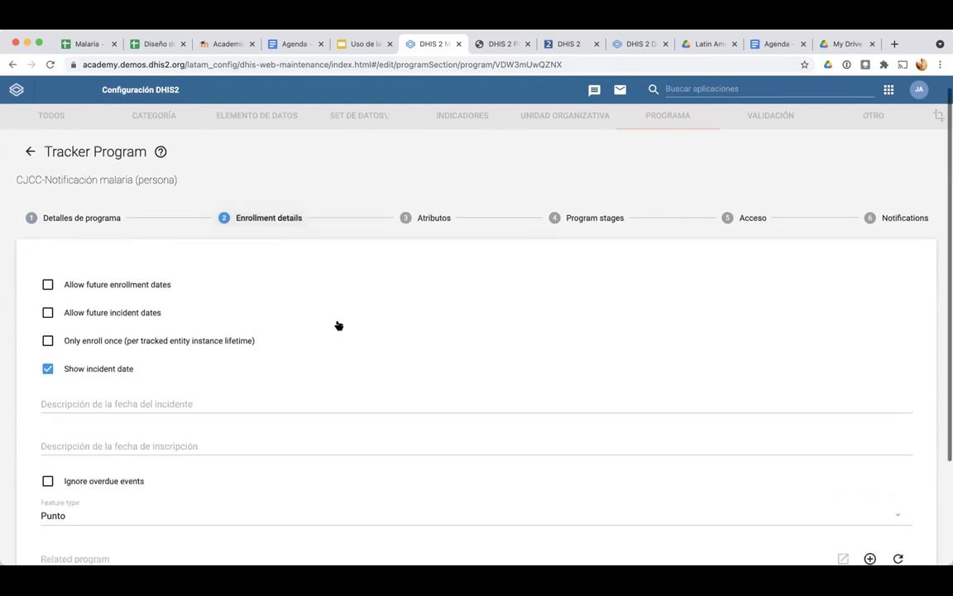
scroll(338, 321, "up", 4)
Step: Review the program's attributes, program stages and organisation unit access, expanding Animal Region
left_click(415, 242)
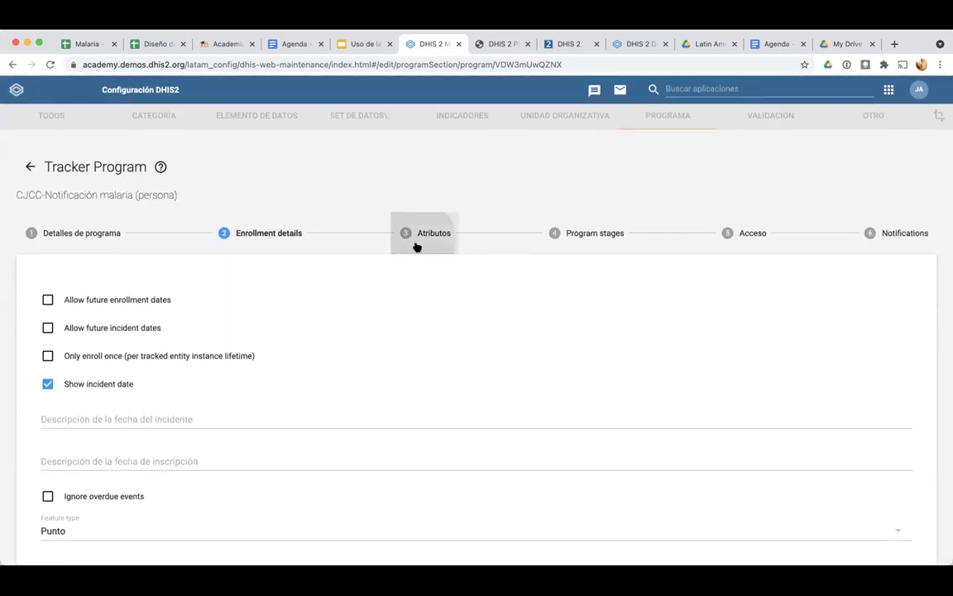
scroll(476, 482, "down", 8)
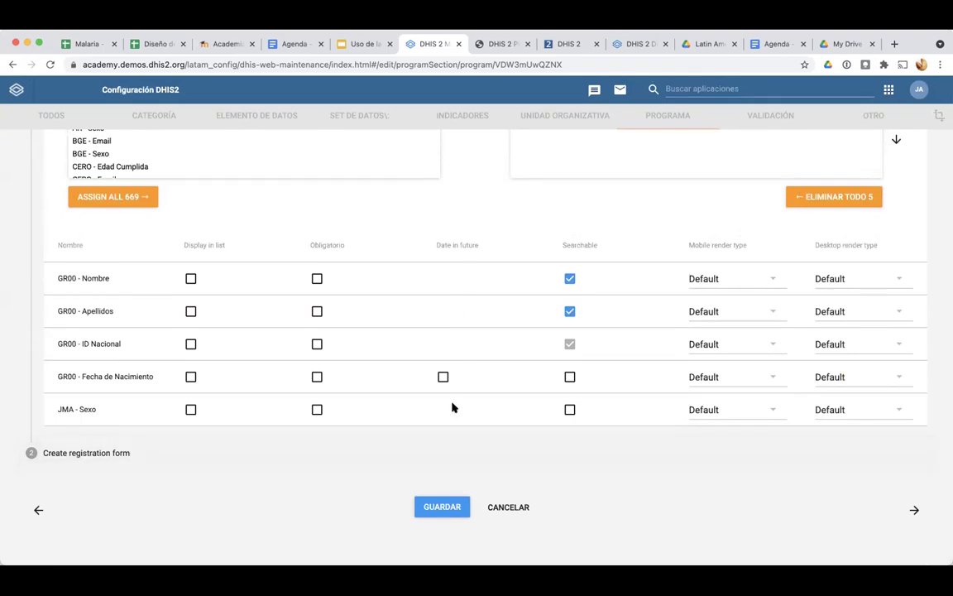
scroll(453, 407, "up", 8)
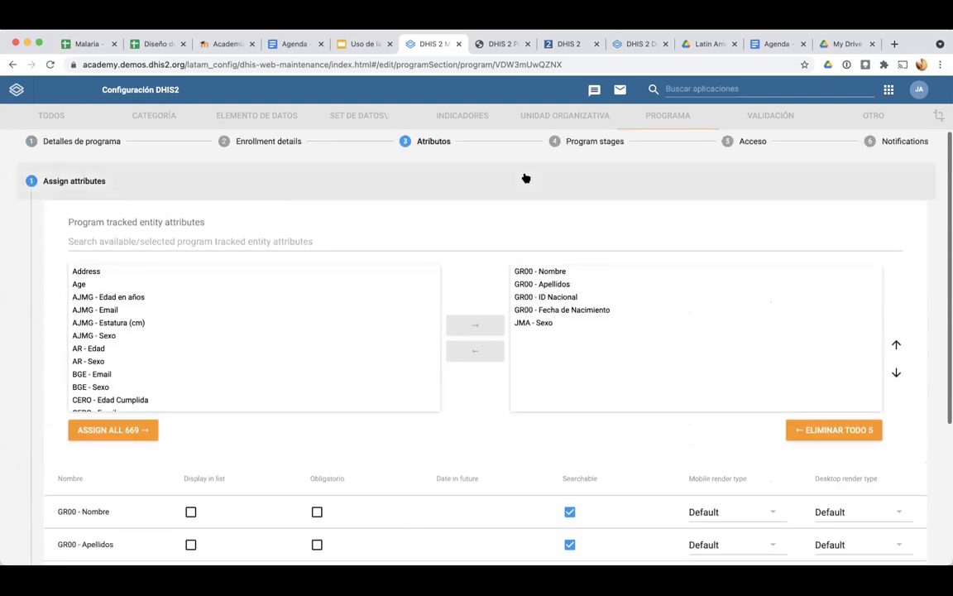
left_click(557, 141)
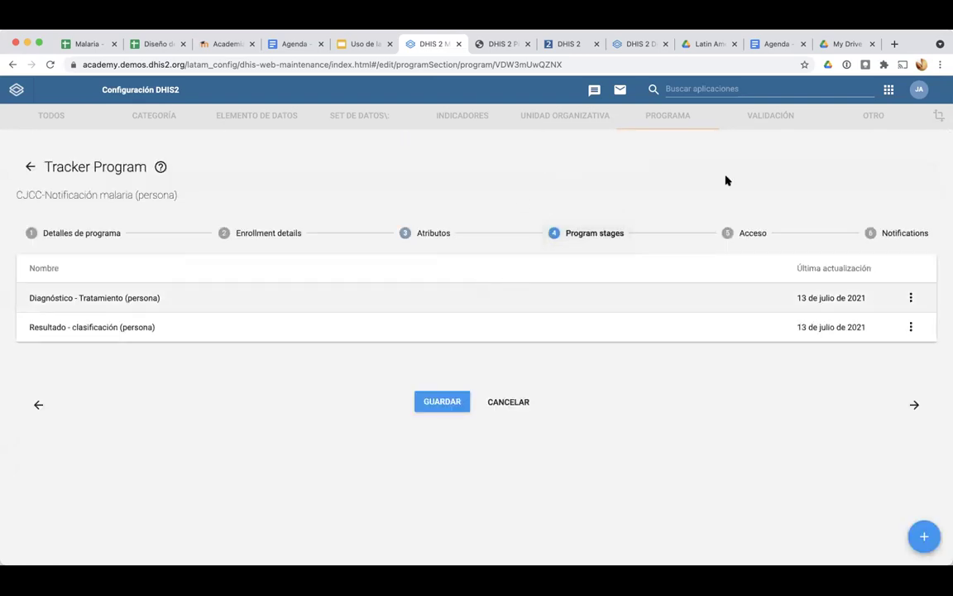
left_click(749, 239)
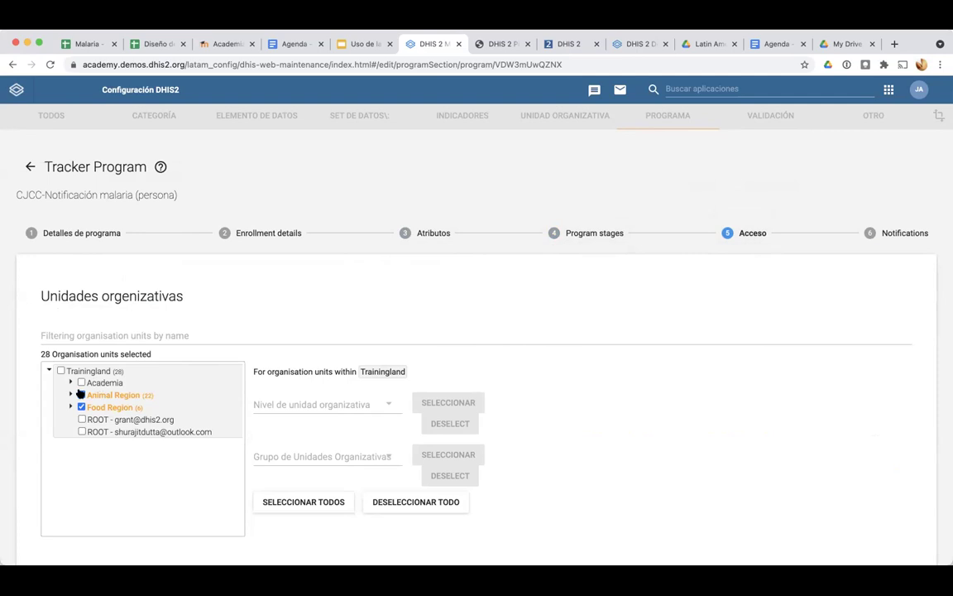
left_click(70, 395)
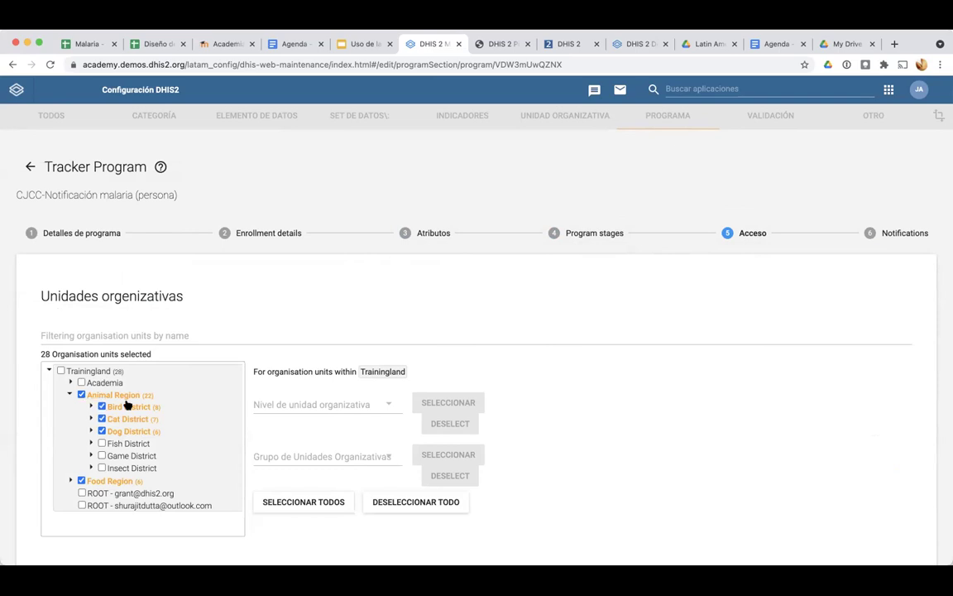
Step: Recheck enrollment details, attributes and program details, then cancel without saving
left_click(236, 234)
scroll(199, 404, "down", 3)
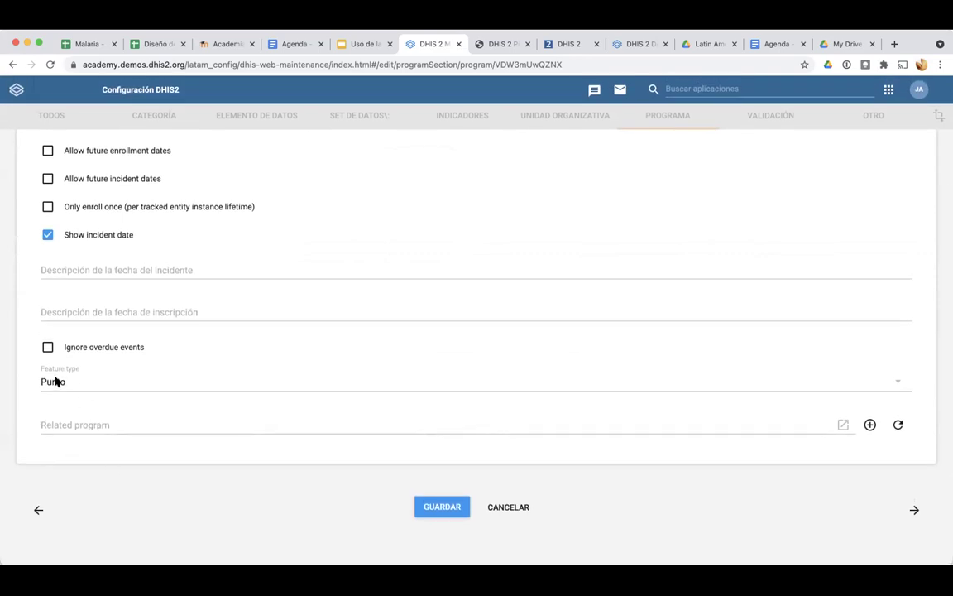
scroll(74, 408, "up", 1)
scroll(74, 406, "up", 2)
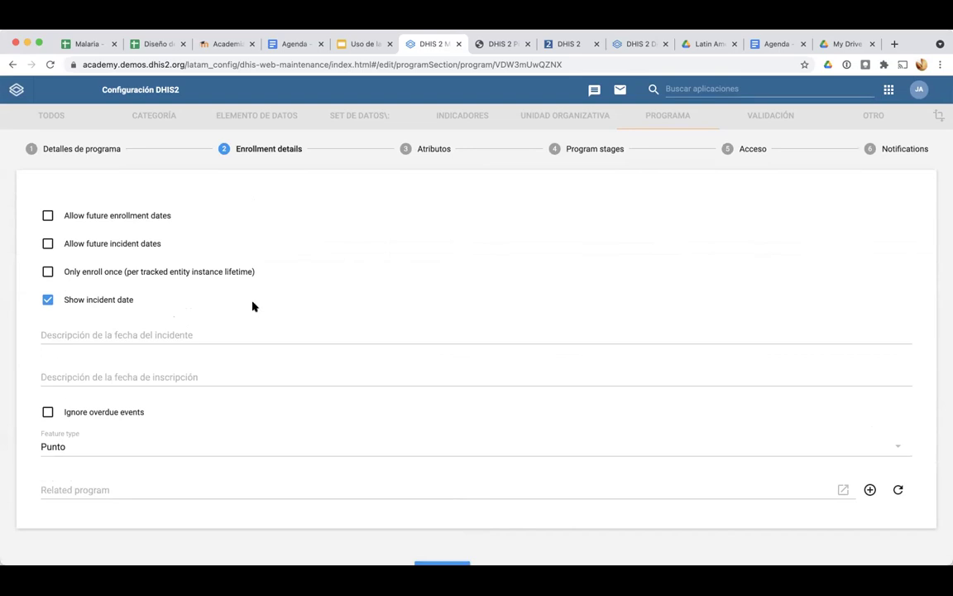
left_click(421, 147)
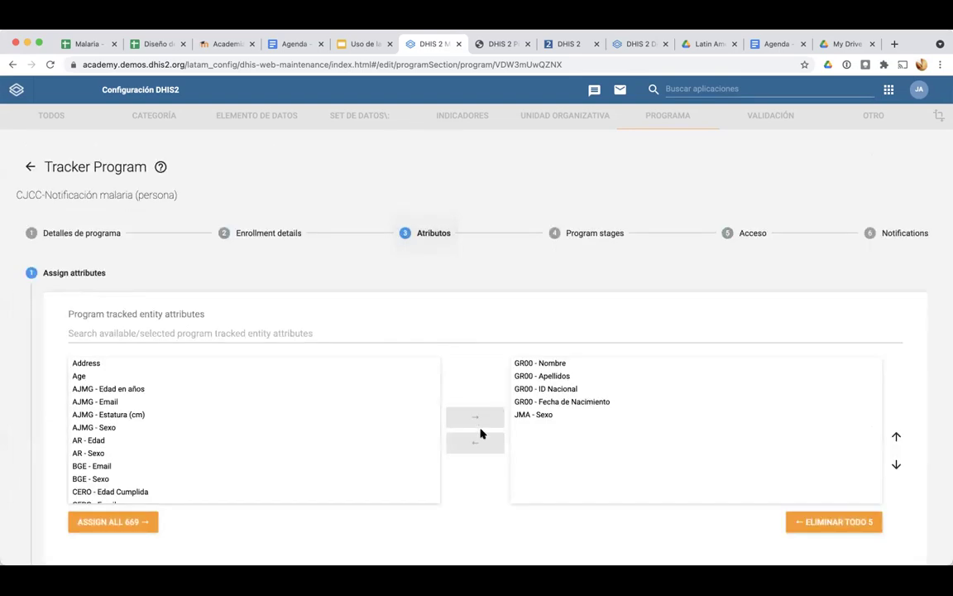
scroll(480, 434, "down", 5)
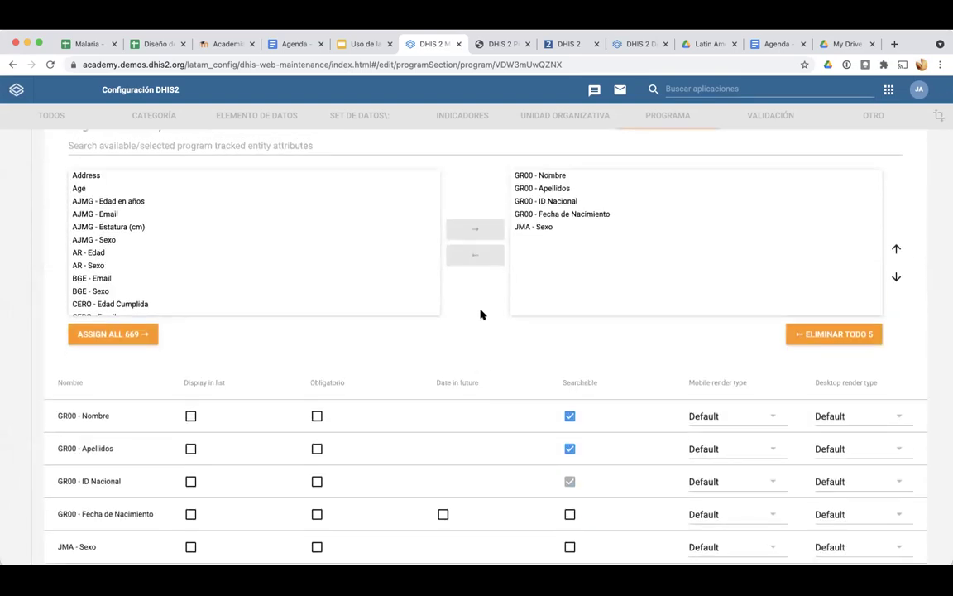
scroll(480, 314, "up", 5)
left_click(90, 232)
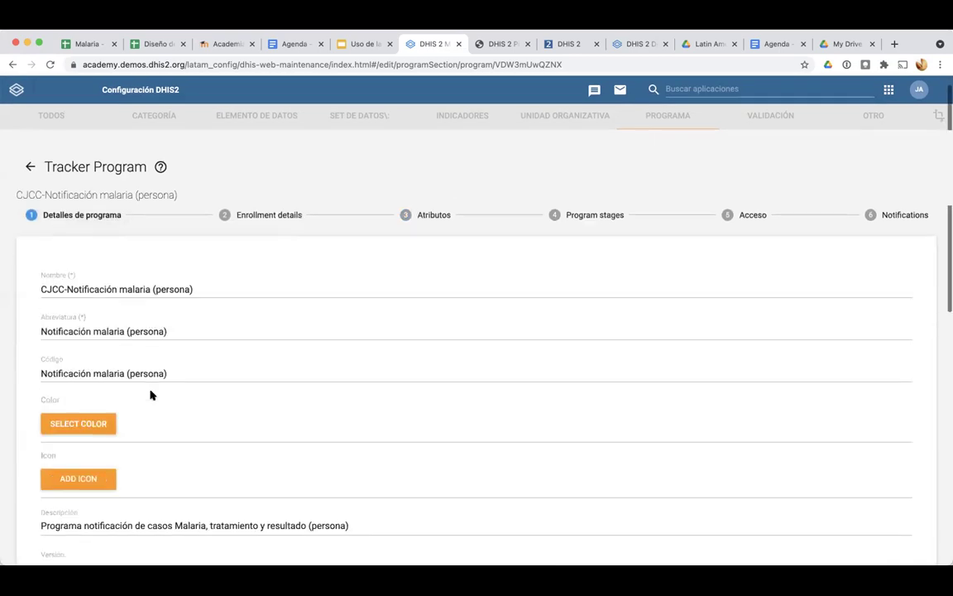
scroll(151, 395, "down", 4)
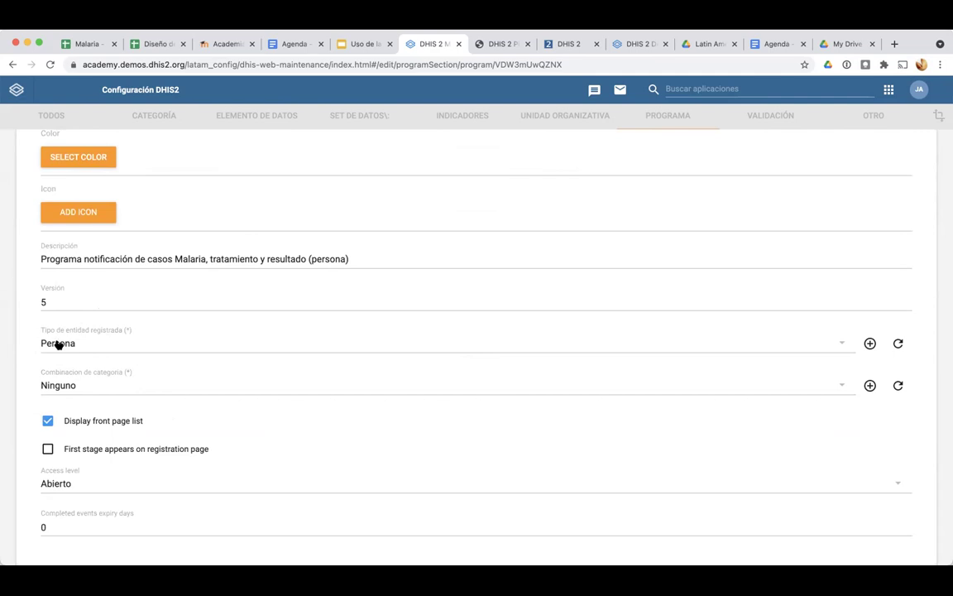
scroll(168, 462, "down", 5)
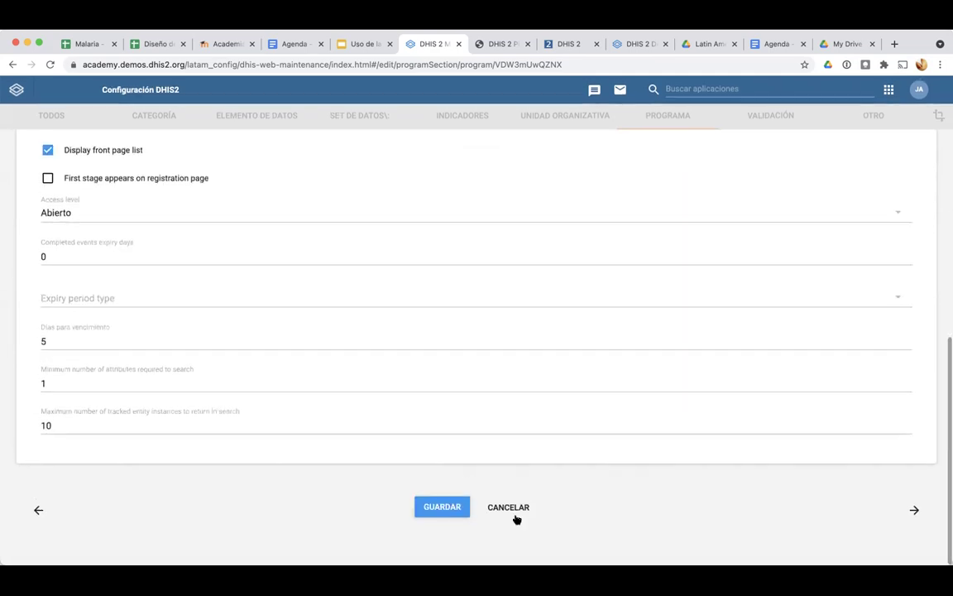
left_click(512, 517)
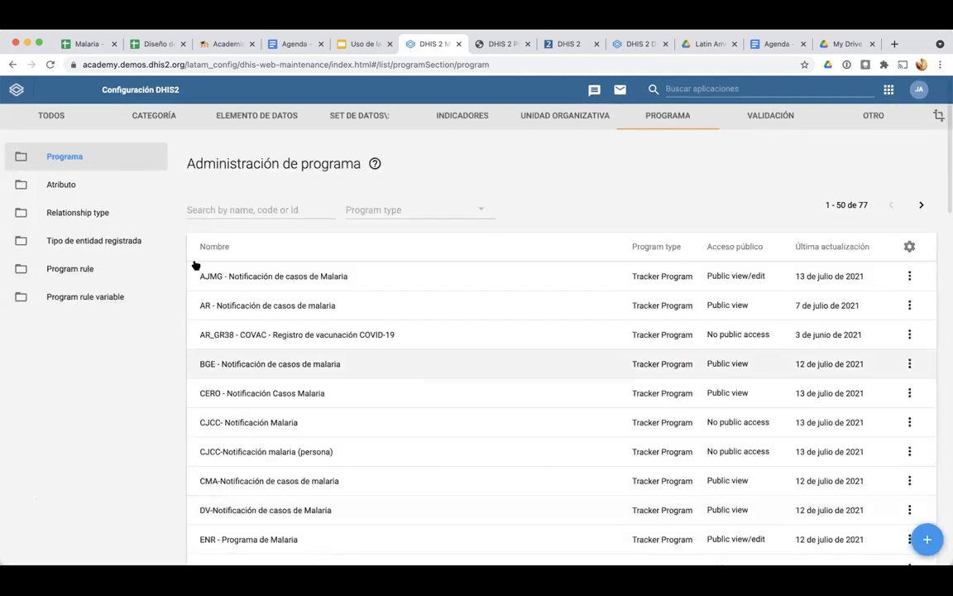
Step: Open the CJCC - Modelo A - persona a persona relationship type, review it, and cancel
left_click(96, 215)
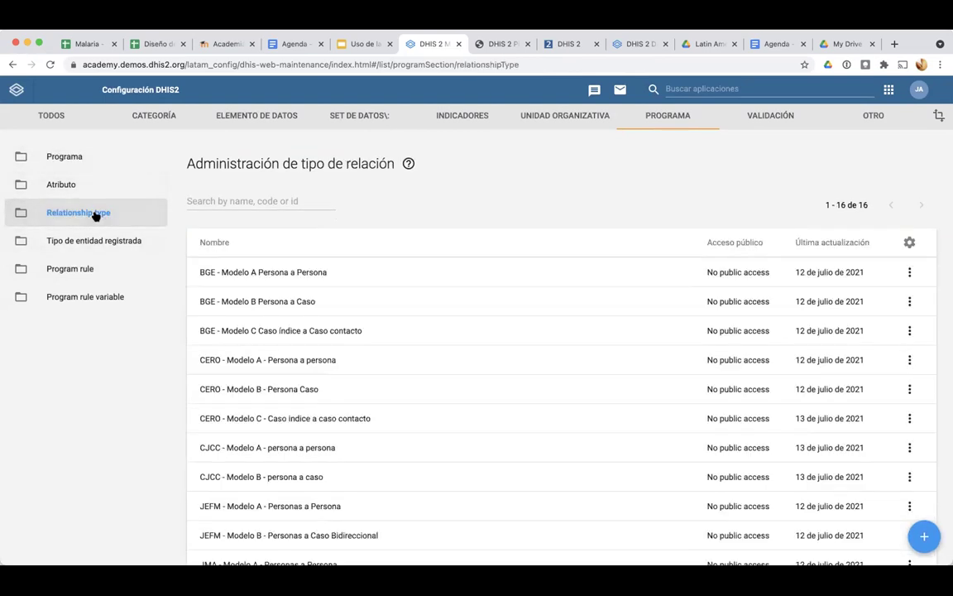
left_click(360, 456)
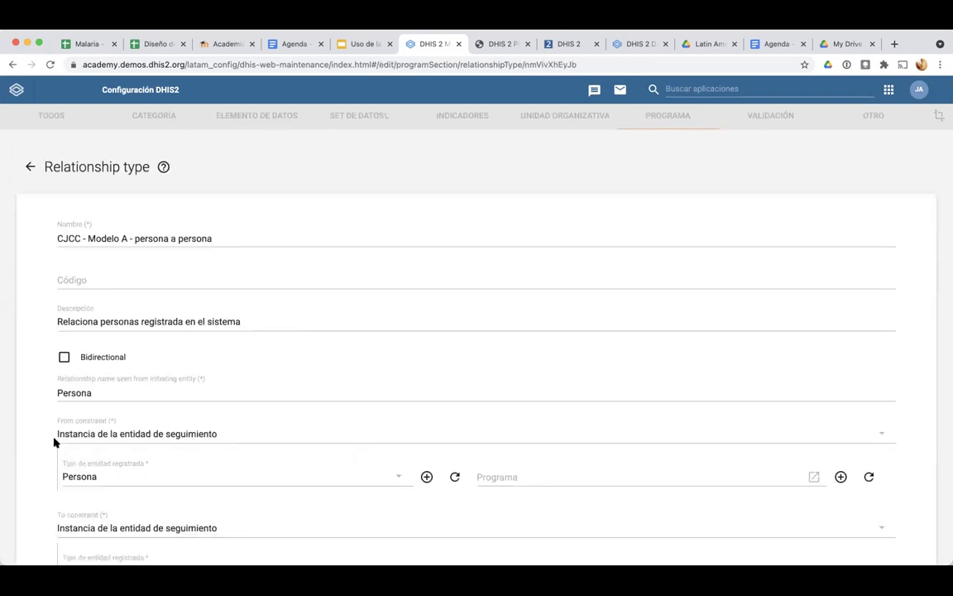
scroll(53, 442, "down", 3)
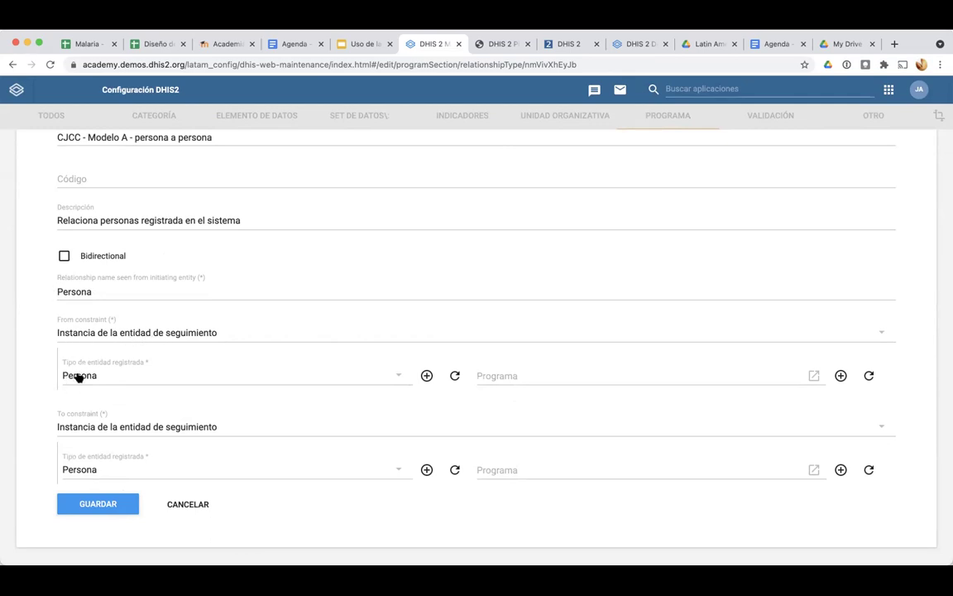
scroll(194, 428, "up", 3)
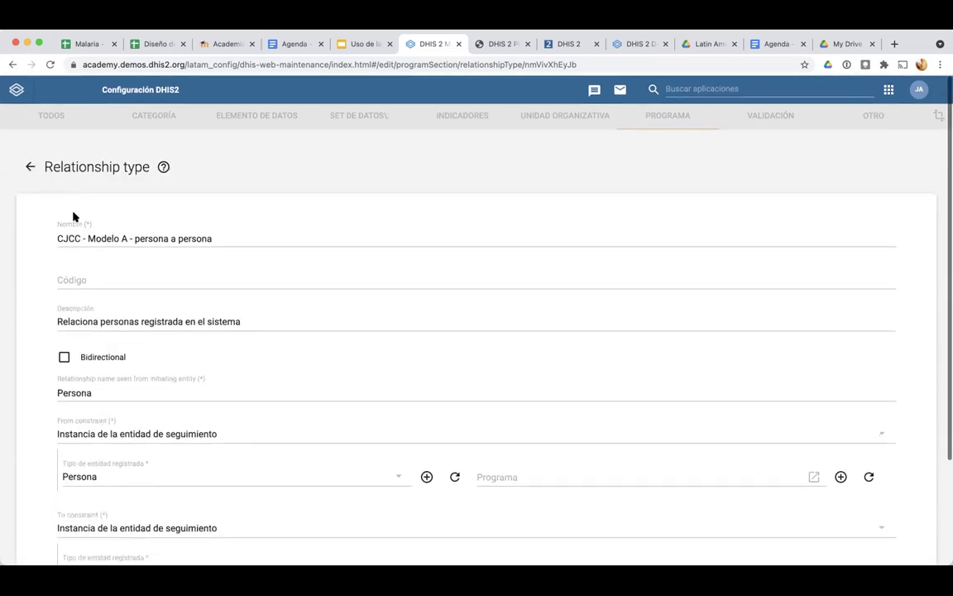
scroll(203, 439, "down", 5)
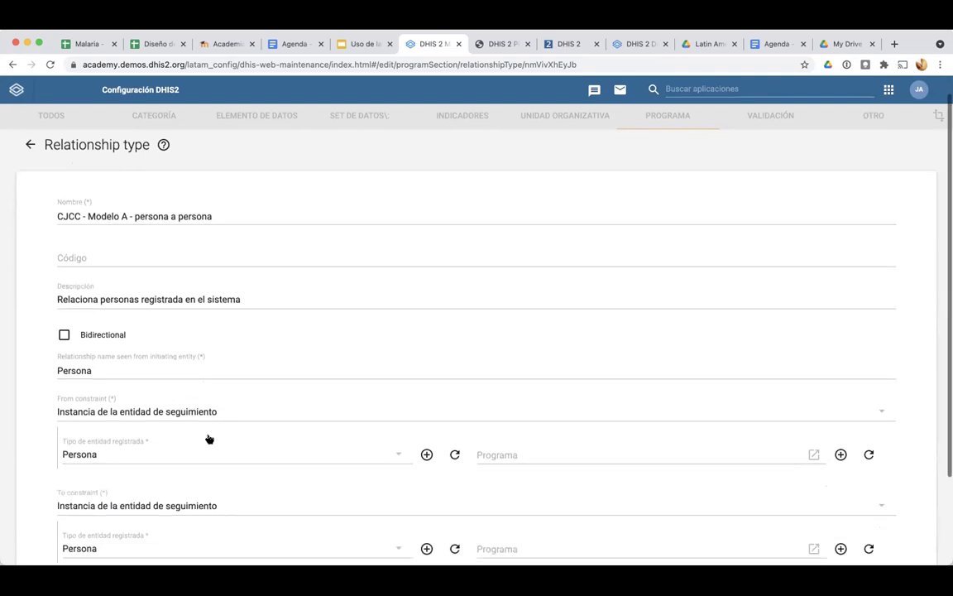
left_click(189, 474)
Step: Open CJCC - Modelo B, review its settings, and cancel without saving
scroll(458, 434, "down", 5)
scroll(458, 433, "up", 2)
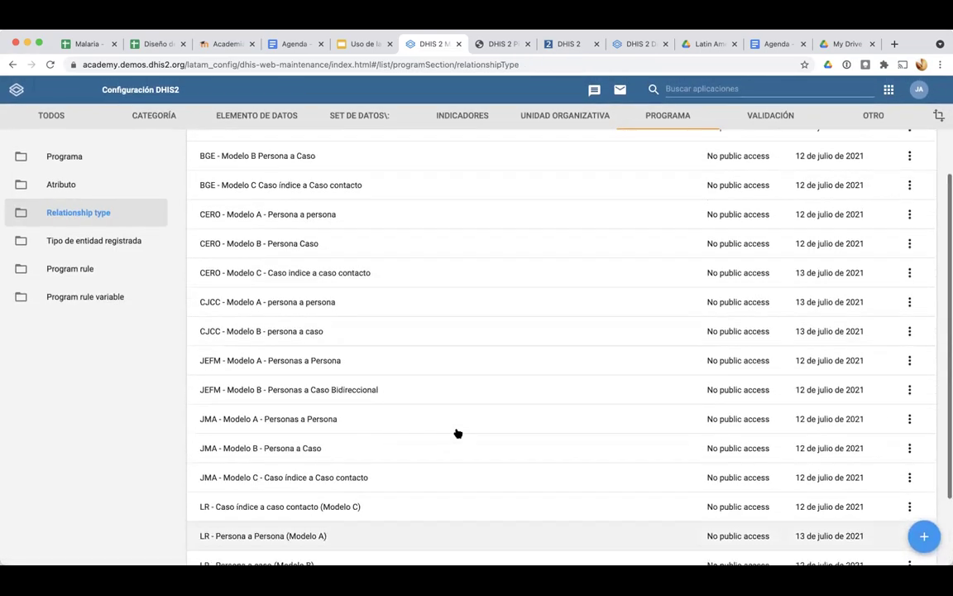
left_click(451, 341)
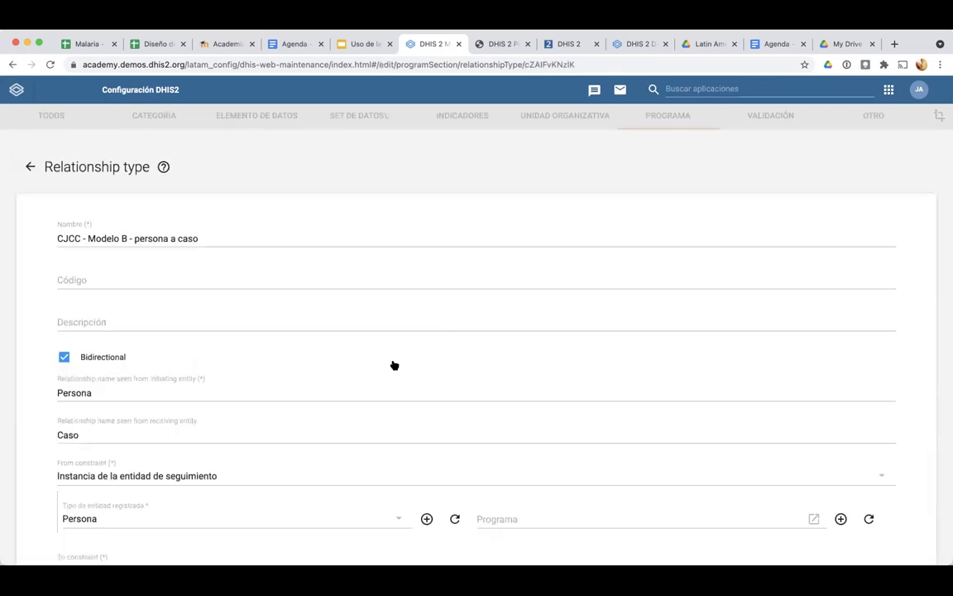
scroll(292, 417, "down", 5)
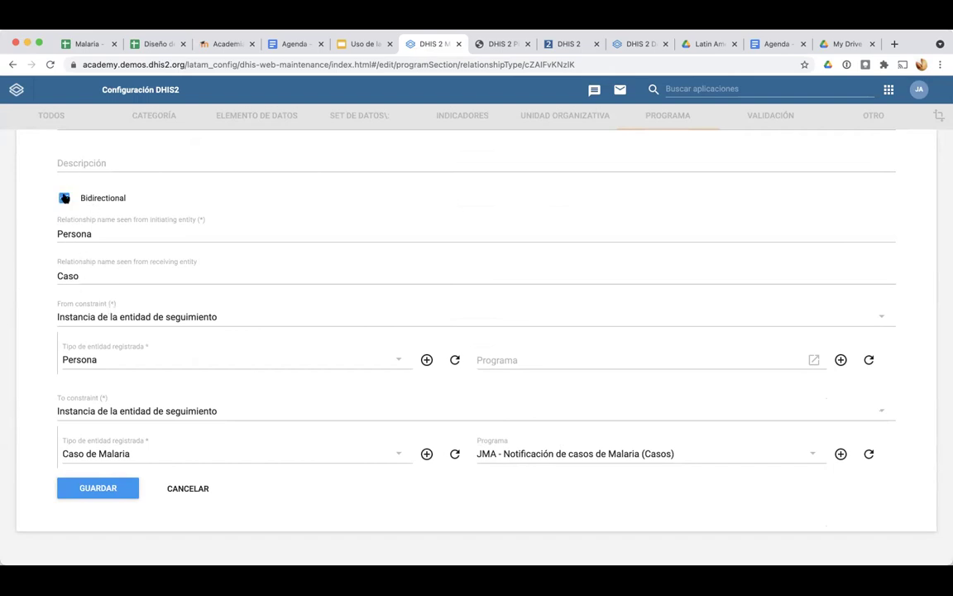
left_click(197, 489)
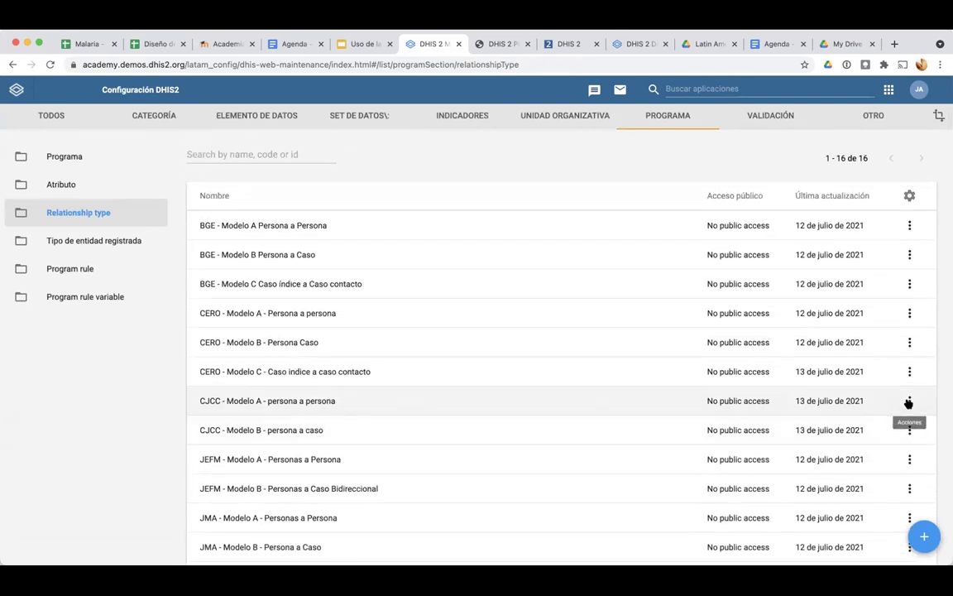
Step: In Modelo A's sharing settings, add CJCC - Administradores with data save-and-view access
left_click(910, 401)
left_click(878, 457)
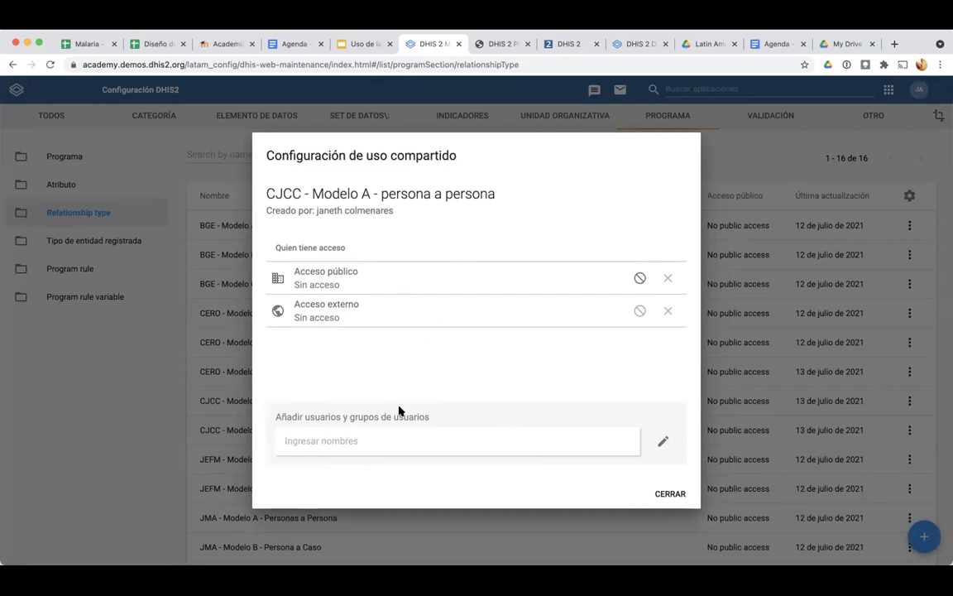
type("CJCC")
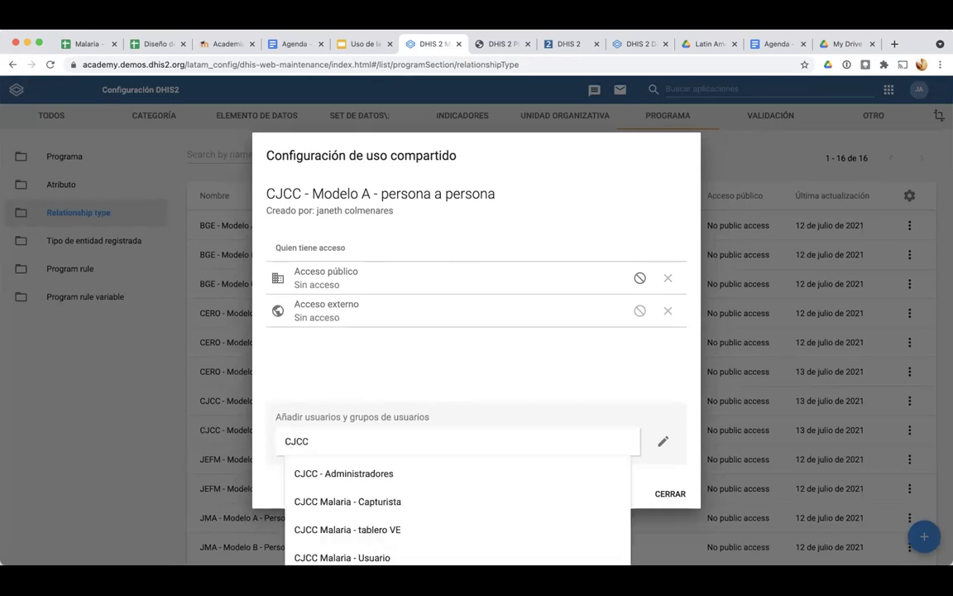
left_click(382, 473)
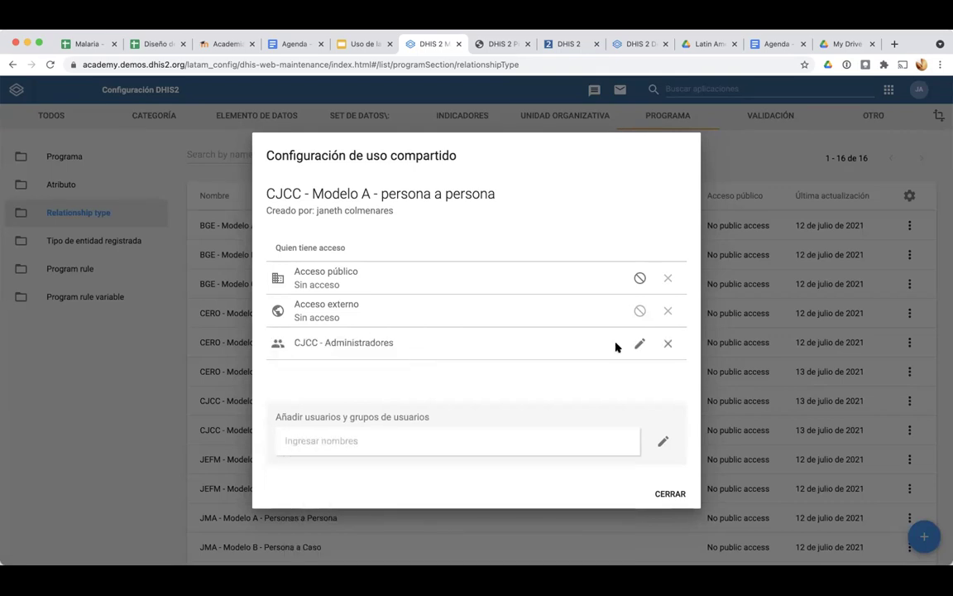
left_click(638, 344)
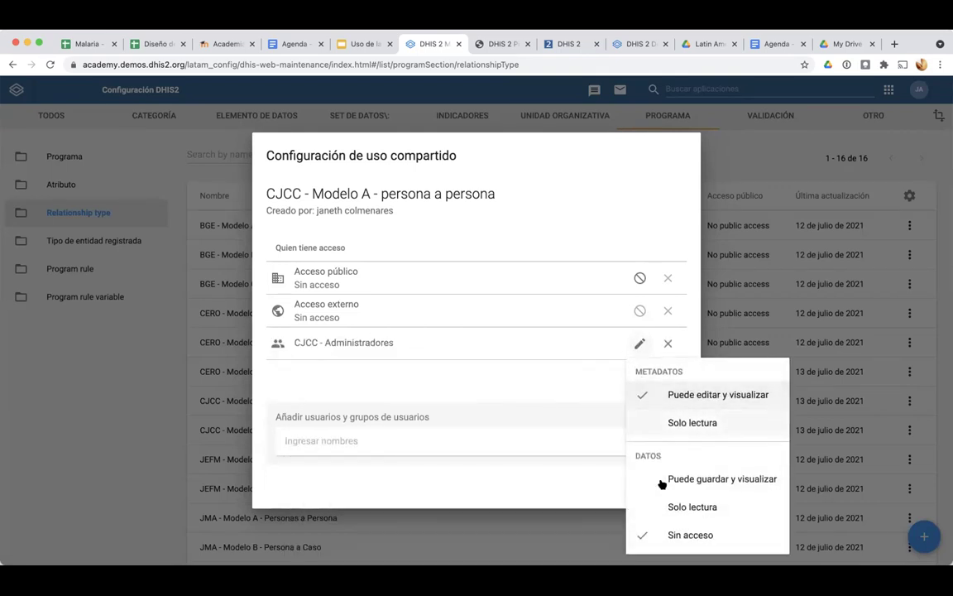
left_click(717, 480)
left_click(489, 398)
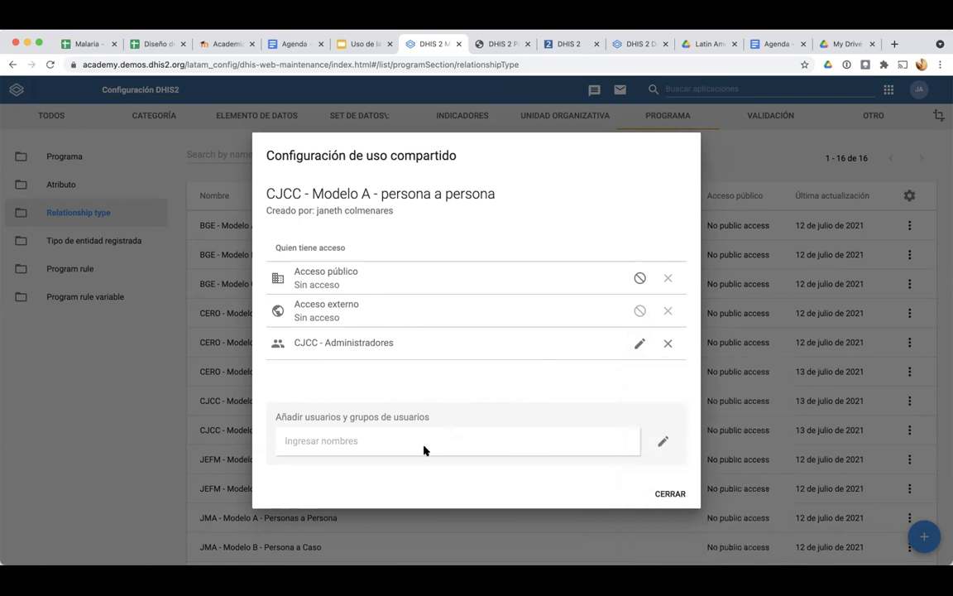
Step: Add CJCC Malaria - Usuario with read-only metadata and data access
left_click(423, 439)
type("CJC")
key("BackSpace")
key("BackSpace")
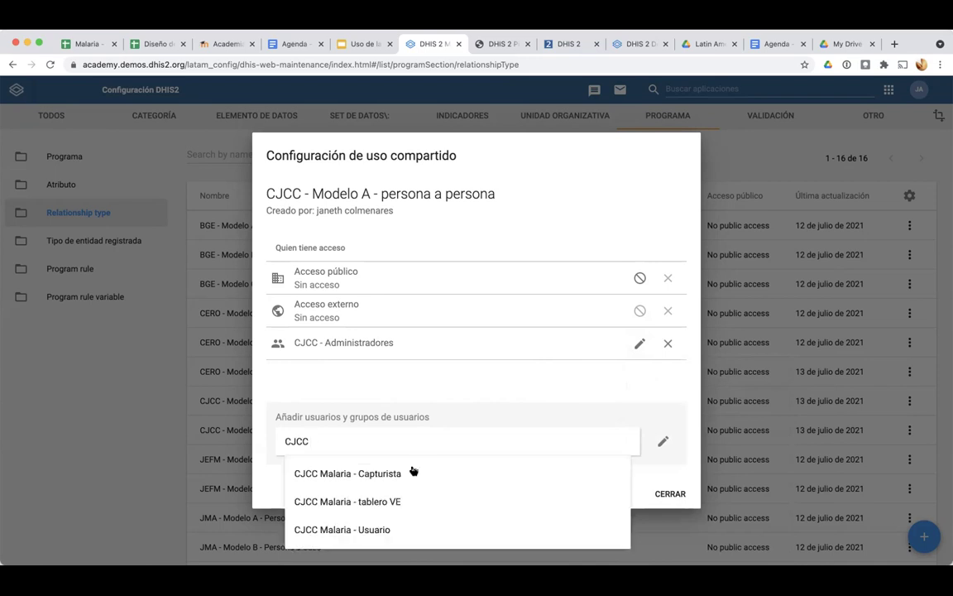
left_click(389, 531)
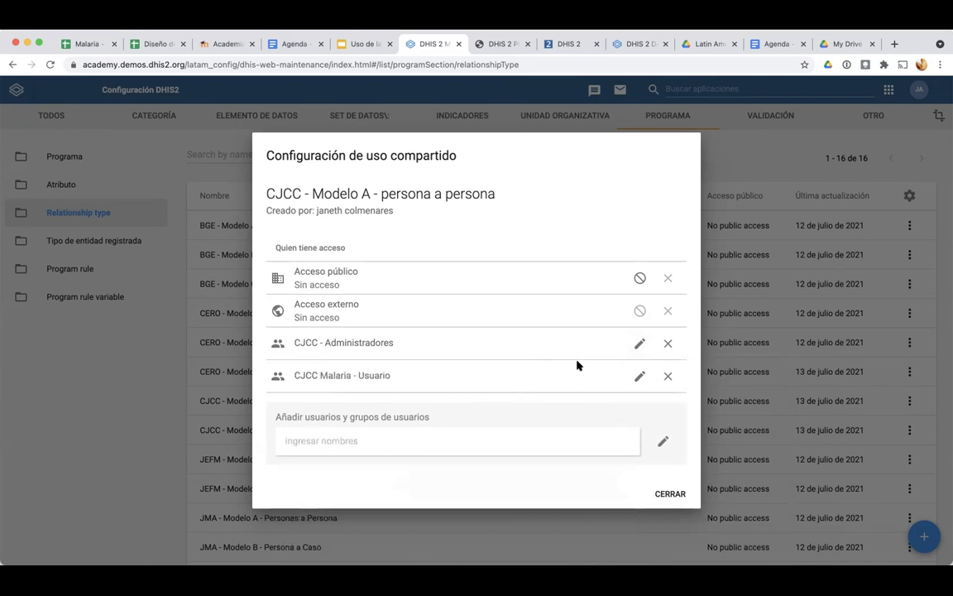
left_click(640, 376)
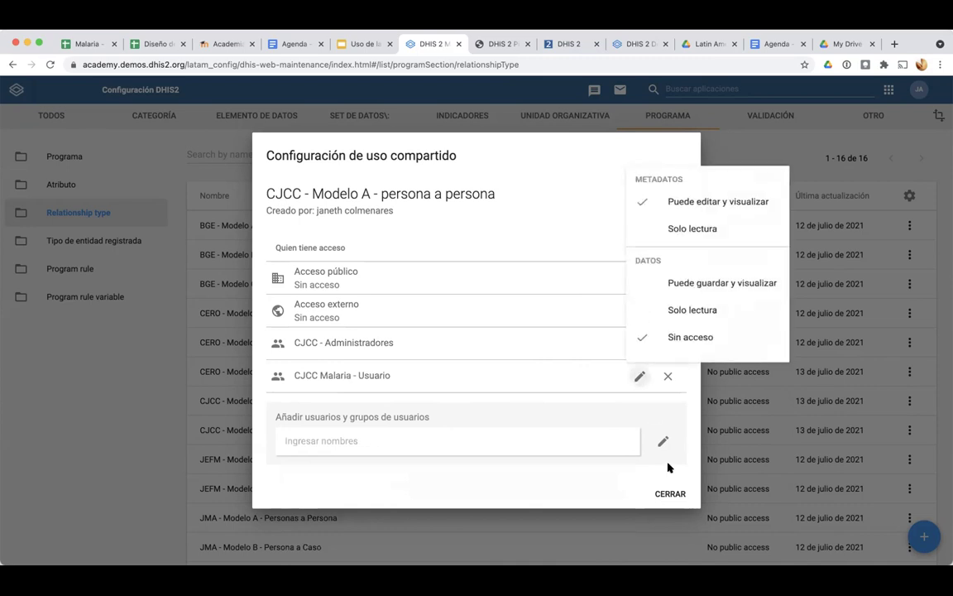
left_click(676, 314)
left_click(677, 231)
left_click(531, 437)
Step: Add CJCC Malaria - Capturista with read-only metadata and data save access, then close sharing
left_click(521, 440)
type("CJC")
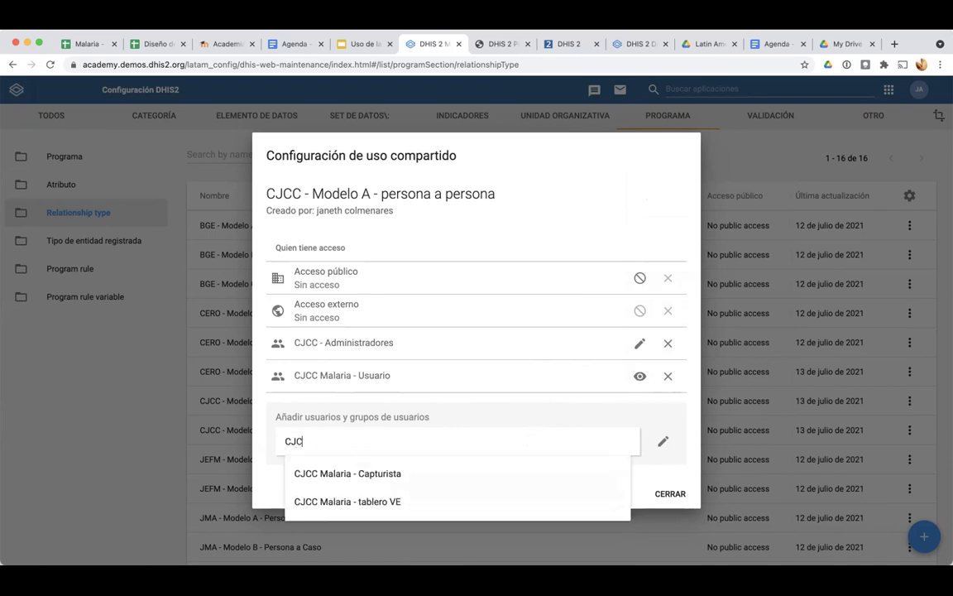
left_click(498, 475)
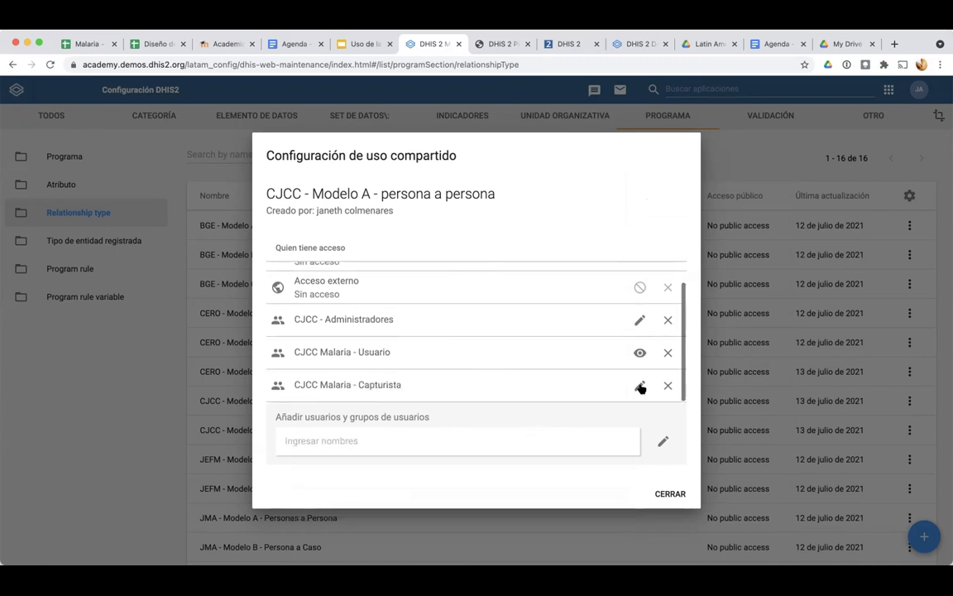
left_click(639, 385)
left_click(688, 242)
left_click(682, 297)
left_click(554, 385)
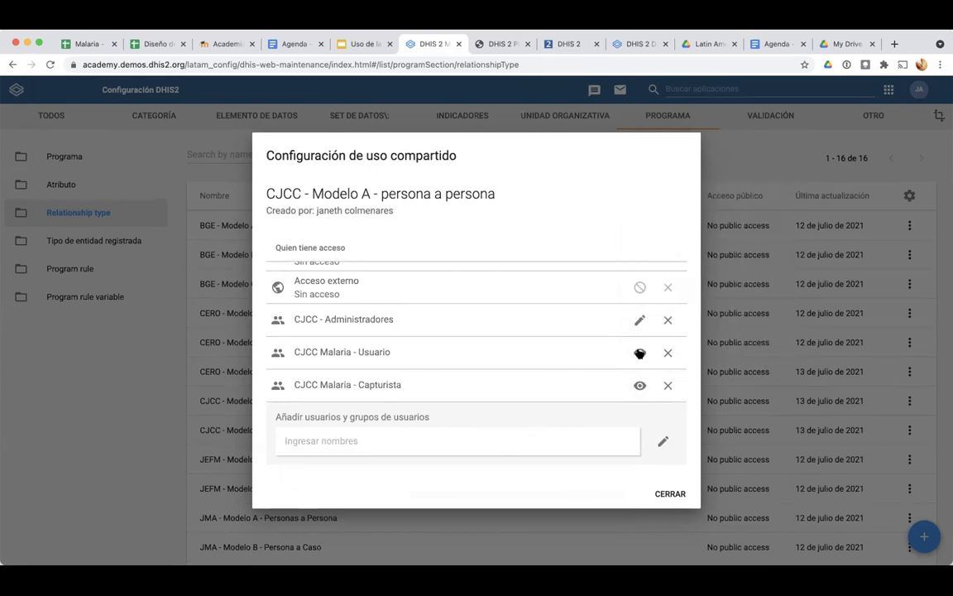
left_click(640, 353)
left_click(545, 352)
left_click(671, 494)
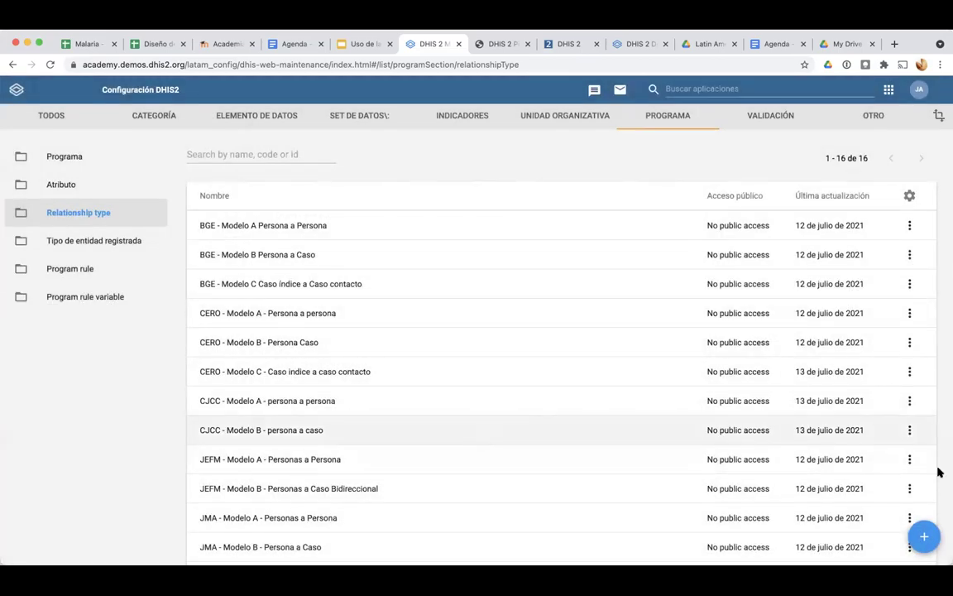
Step: Add CJCC - Administradores, Malaria - Usuario and Malaria - Capturista to Modelo B's sharing
left_click(909, 432)
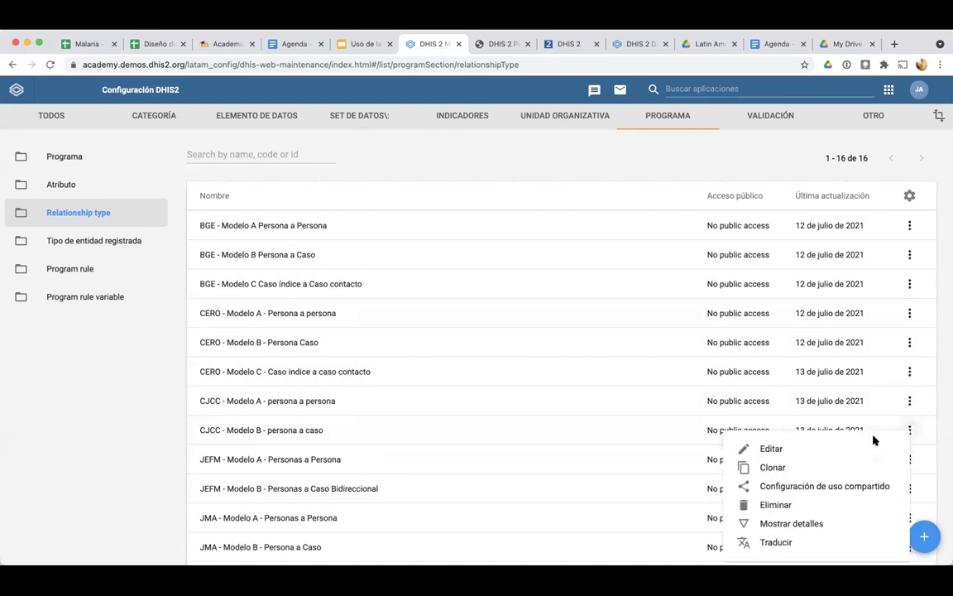
left_click(792, 487)
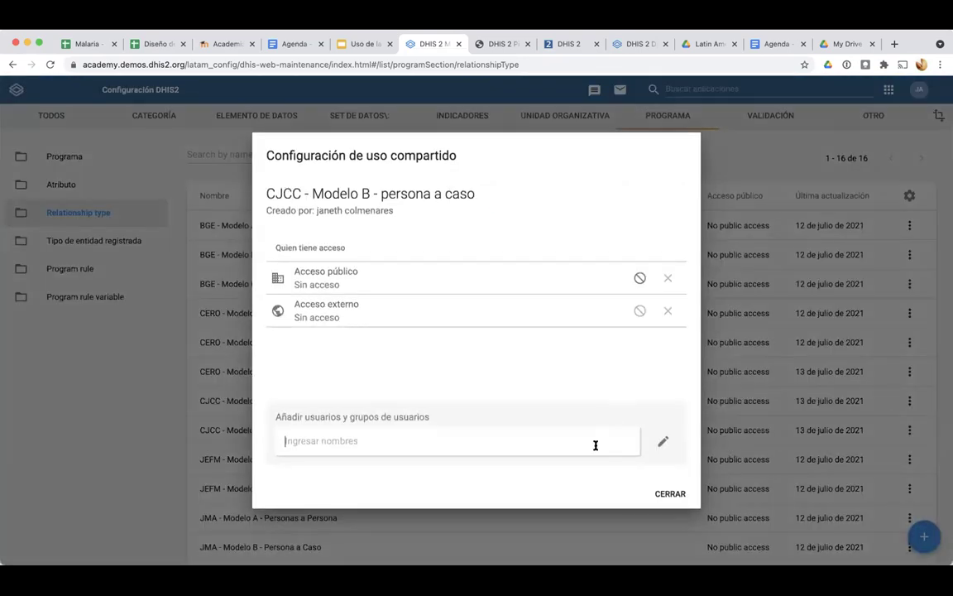
left_click(595, 445)
type("CJCC")
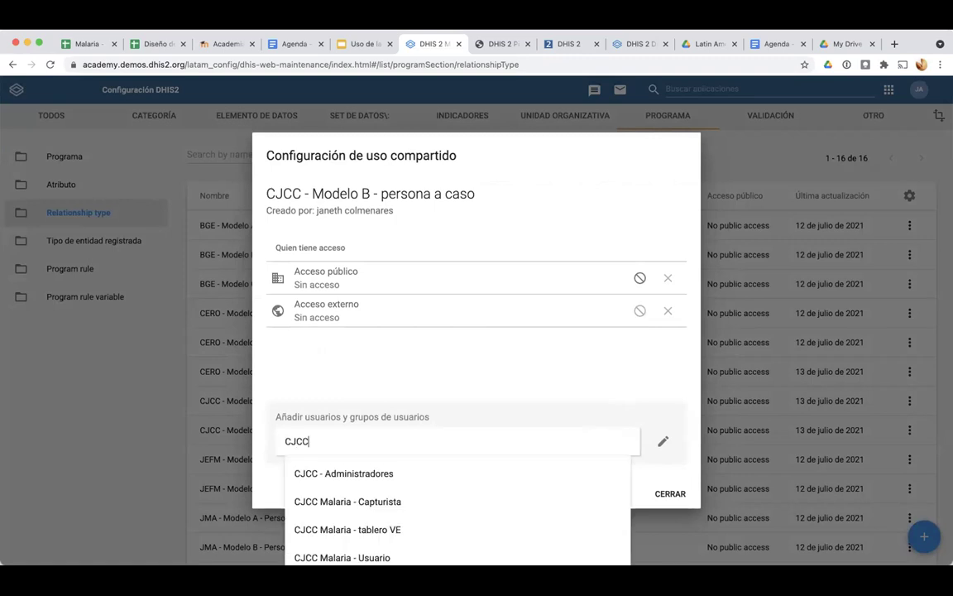
left_click(556, 483)
type("CCJ")
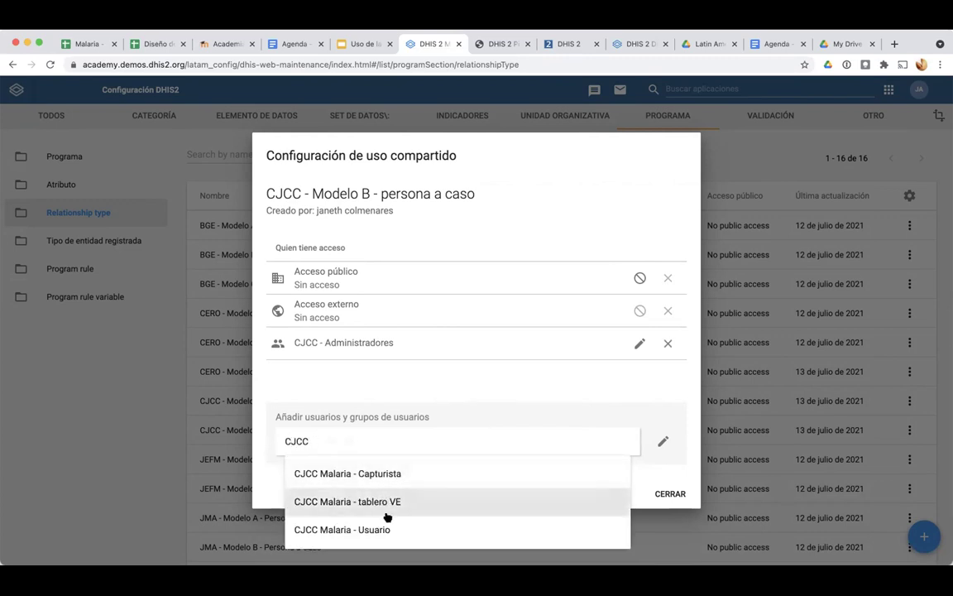
left_click(388, 529)
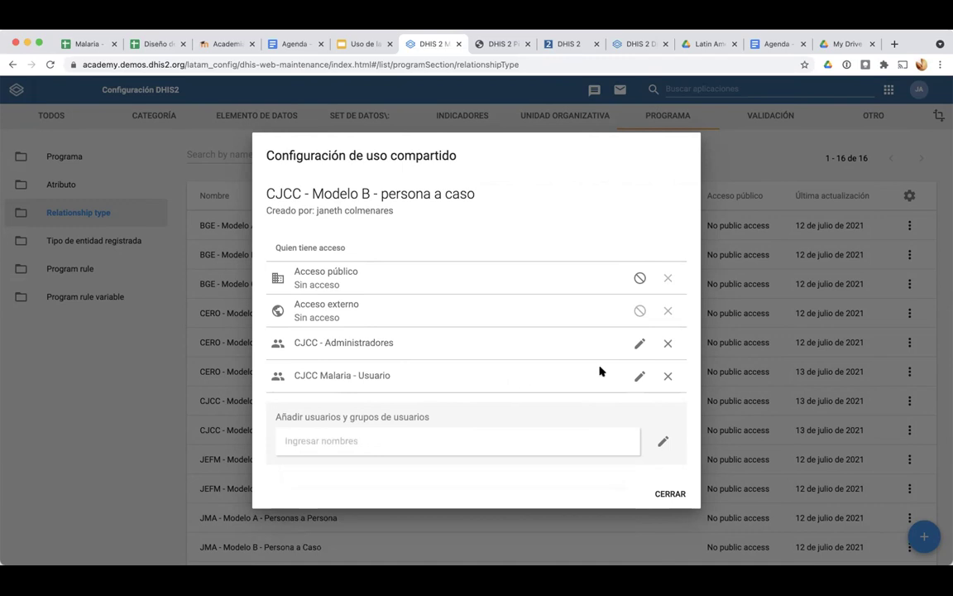
type("CJCC")
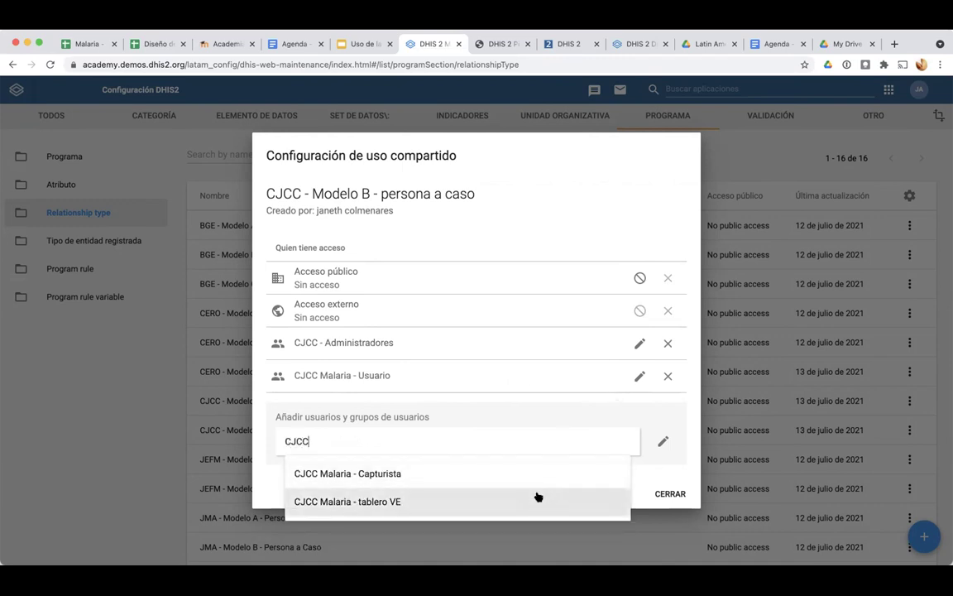
left_click(538, 476)
scroll(544, 300, "down", 1)
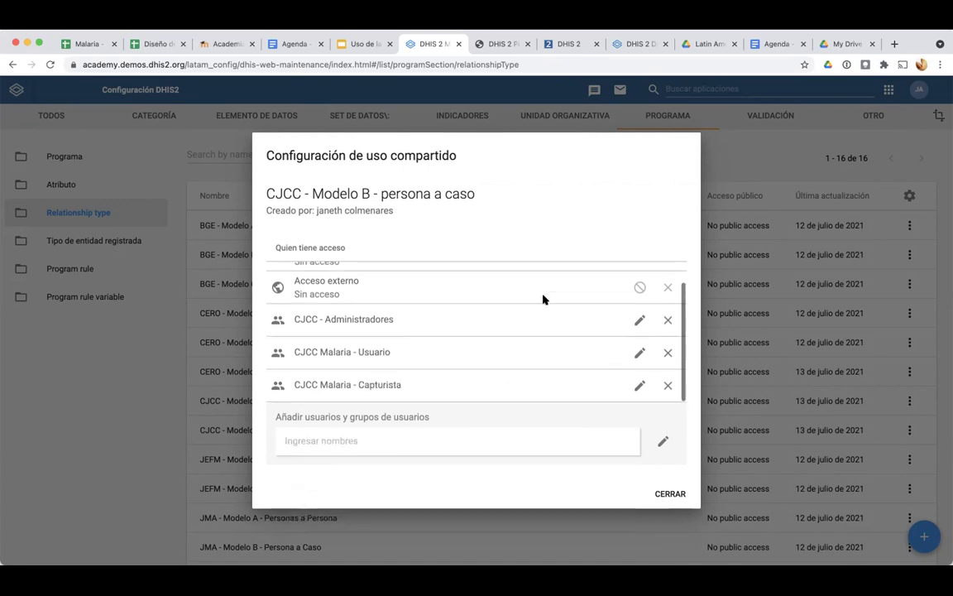
Step: Give Administradores and Capturista data save access, make Usuario read-only, then close
left_click(640, 319)
left_click(659, 453)
left_click(603, 324)
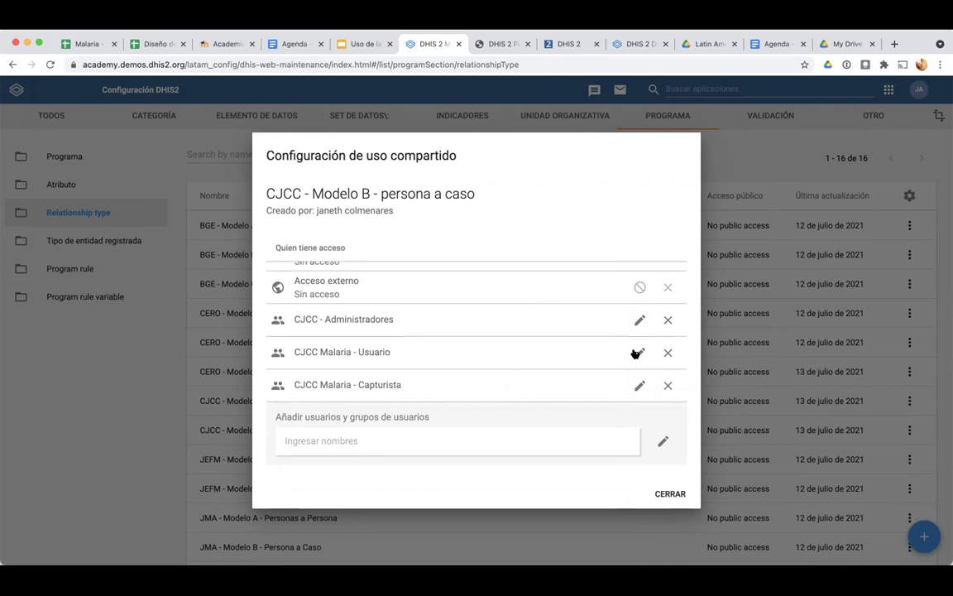
left_click(639, 353)
left_click(654, 429)
left_click(666, 515)
left_click(602, 378)
left_click(640, 386)
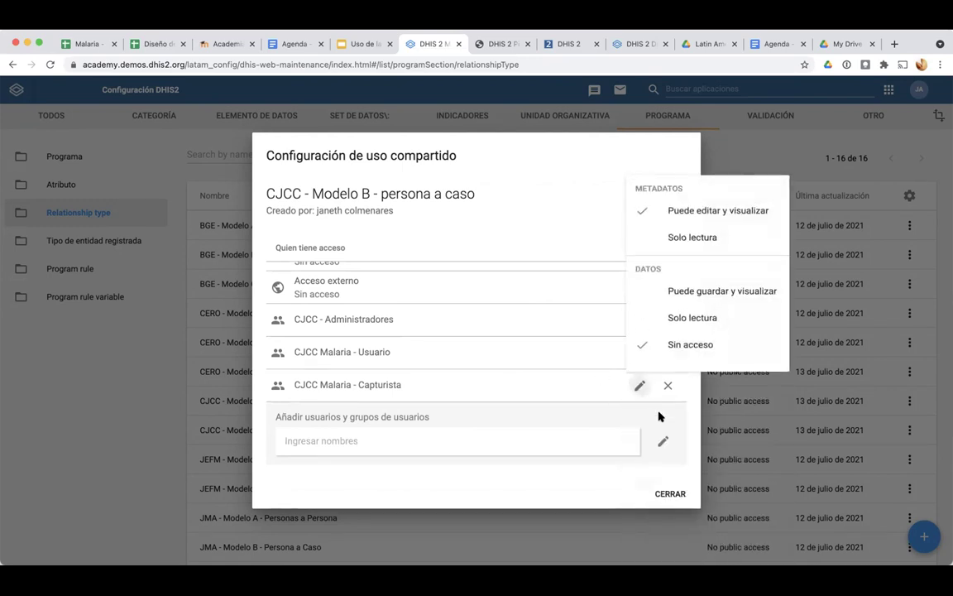
left_click(686, 298)
left_click(693, 240)
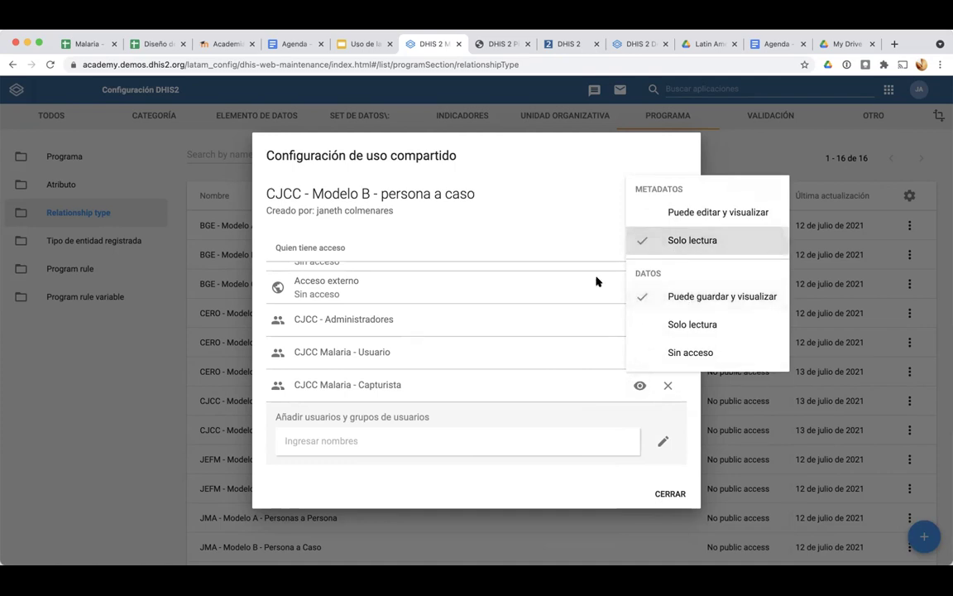
left_click(590, 240)
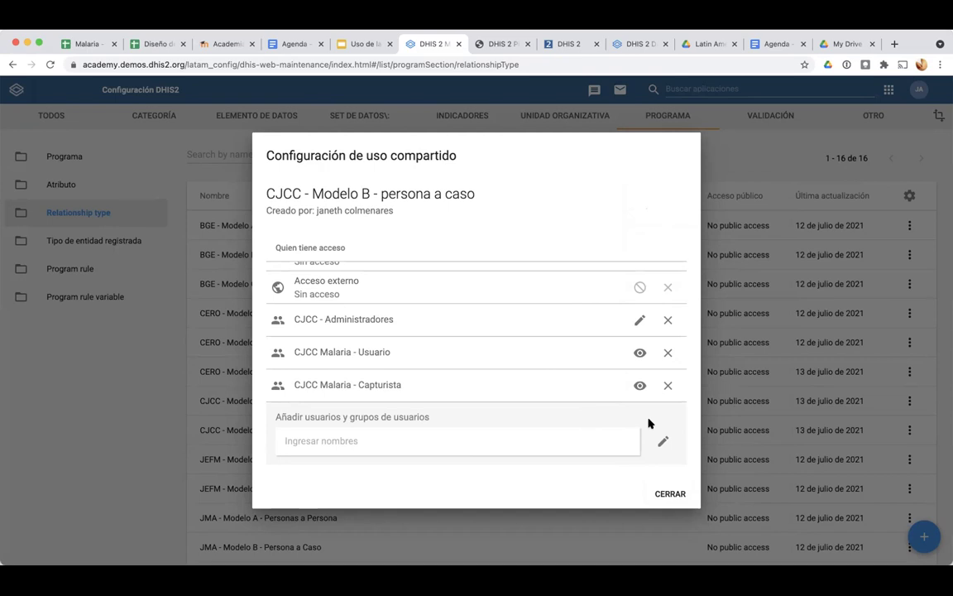
left_click(670, 494)
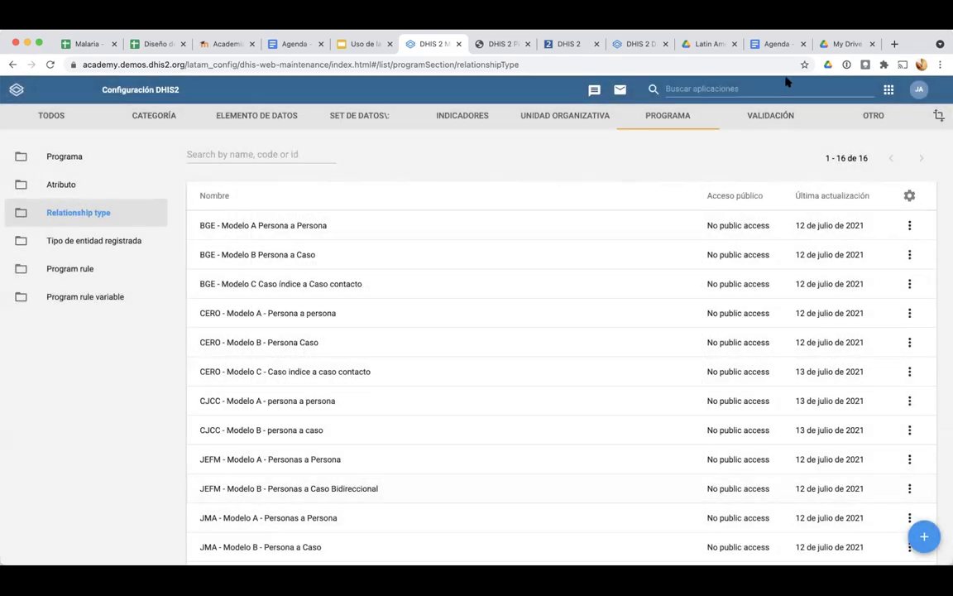
Step: Go to the Usuarios app's user group list and filter it by 'C'
left_click(750, 86)
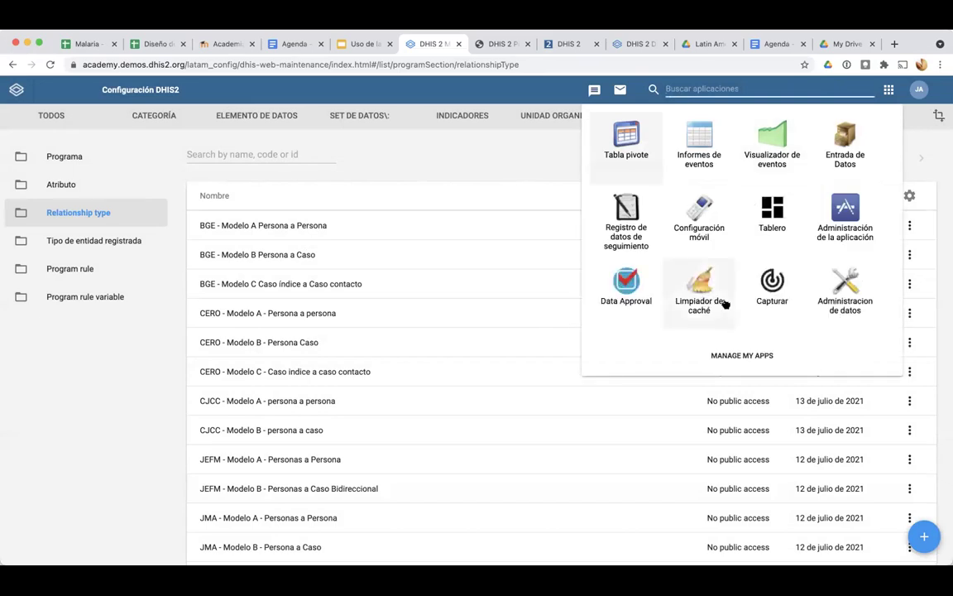
scroll(711, 305, "down", 2)
scroll(726, 304, "down", 1)
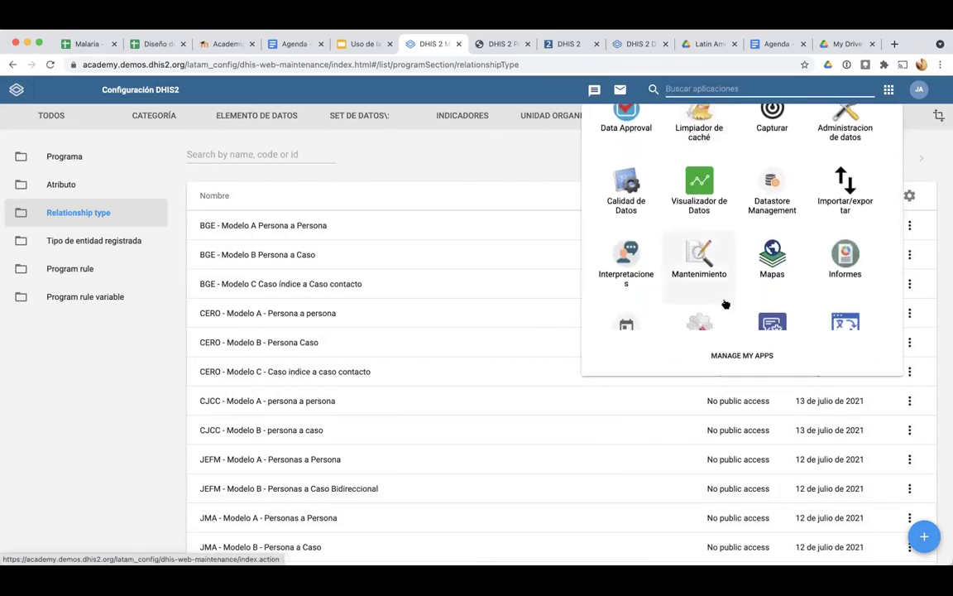
scroll(726, 304, "down", 2)
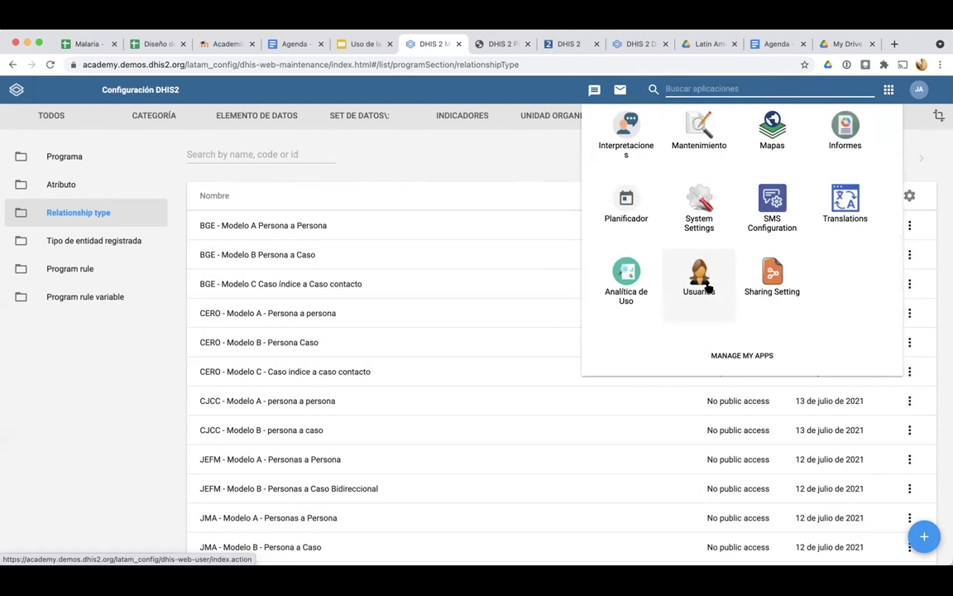
left_click(706, 288)
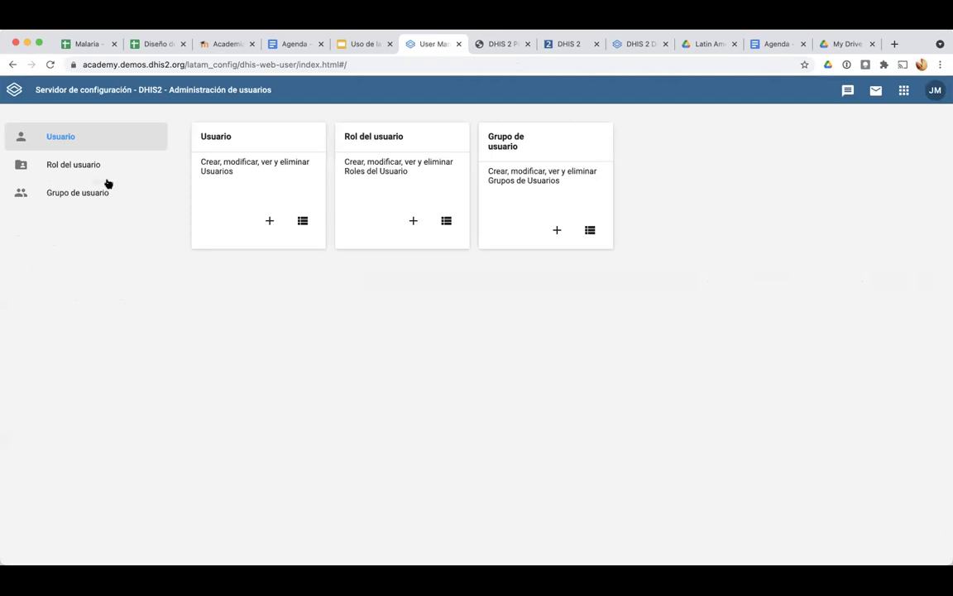
left_click(98, 191)
left_click(254, 168)
type("CJCC")
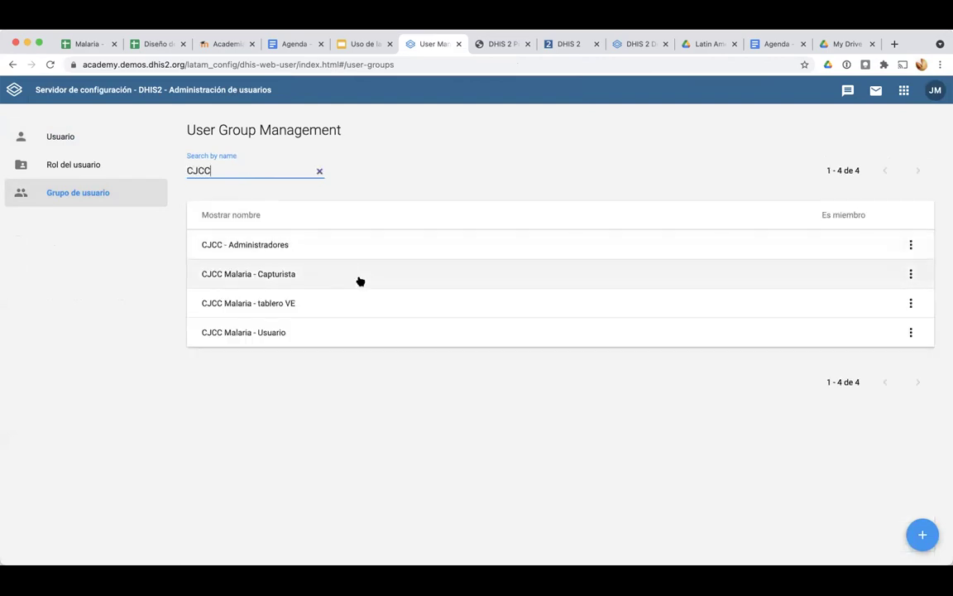
Step: Join the CJCC Malaria - Capturista and CJCC Malaria - Usuario groups
left_click(911, 274)
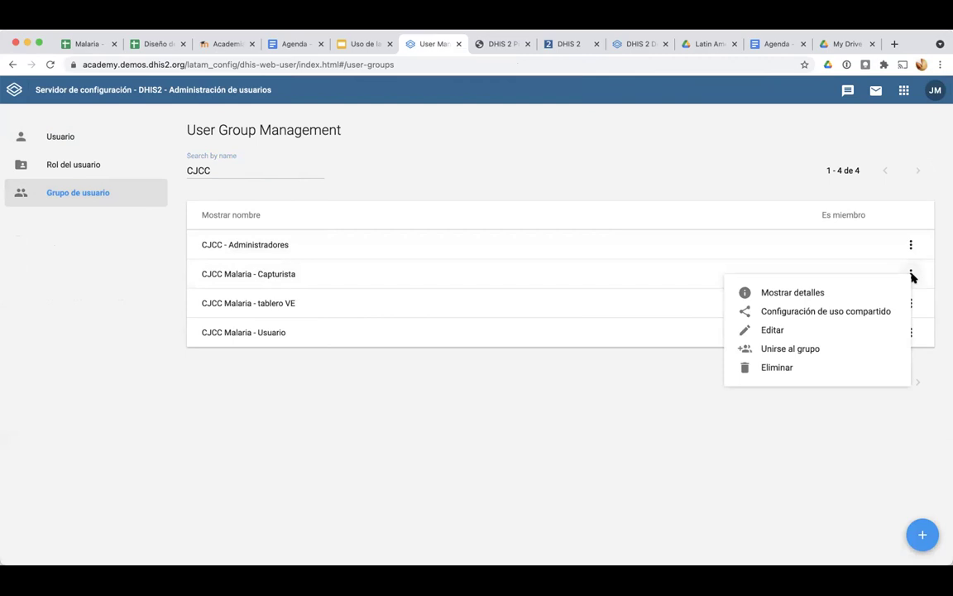
left_click(873, 349)
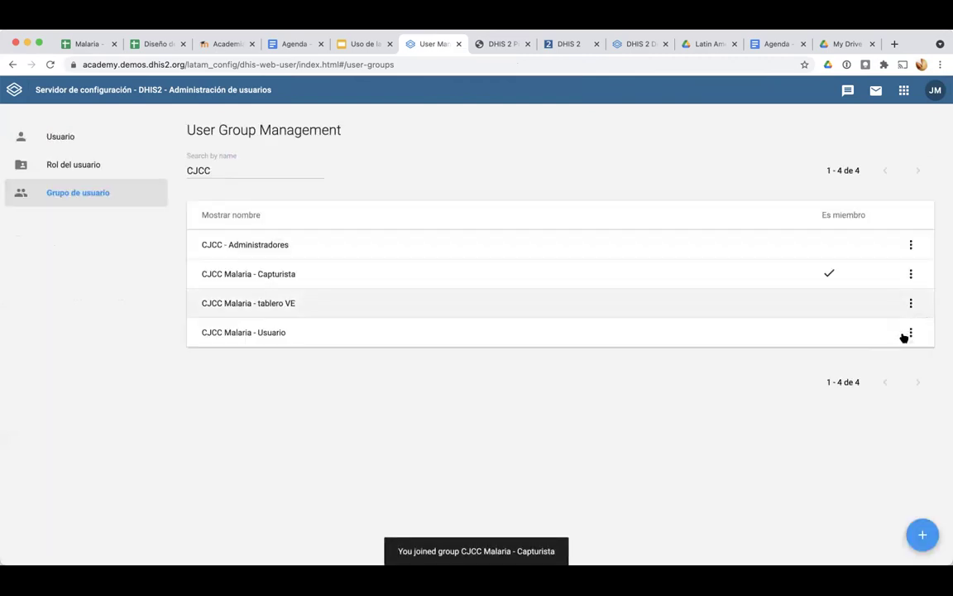
left_click(912, 335)
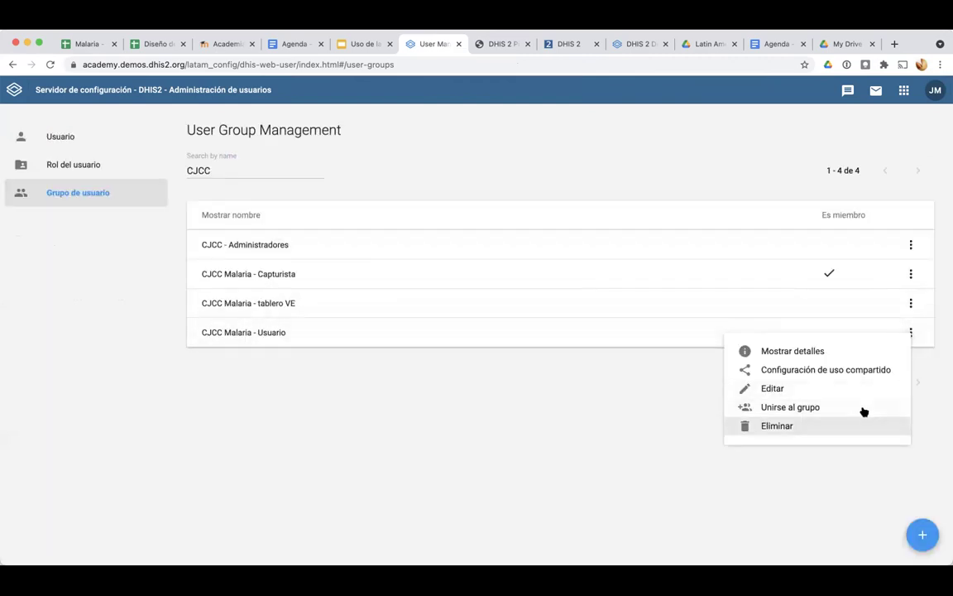
left_click(862, 407)
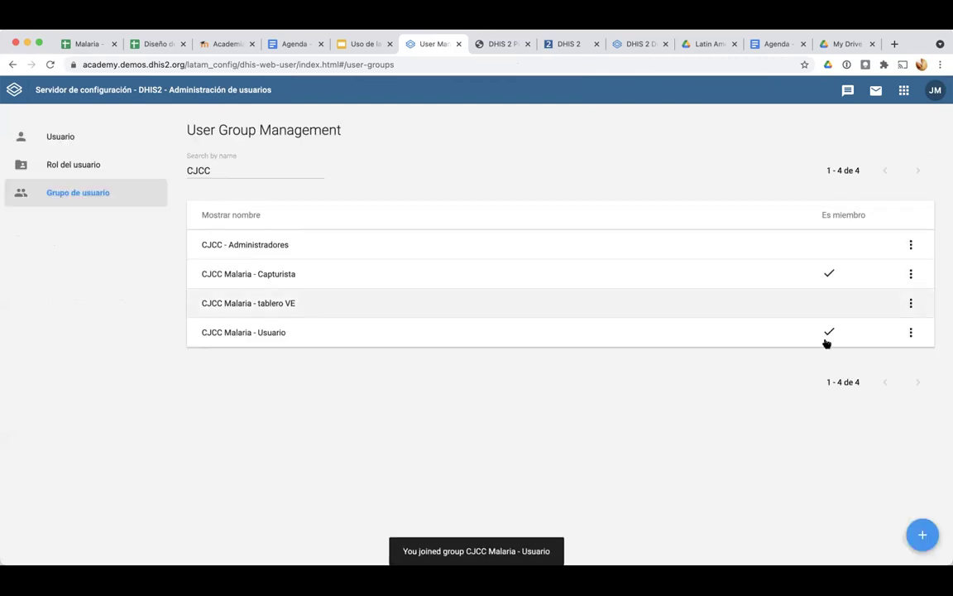
left_click(903, 93)
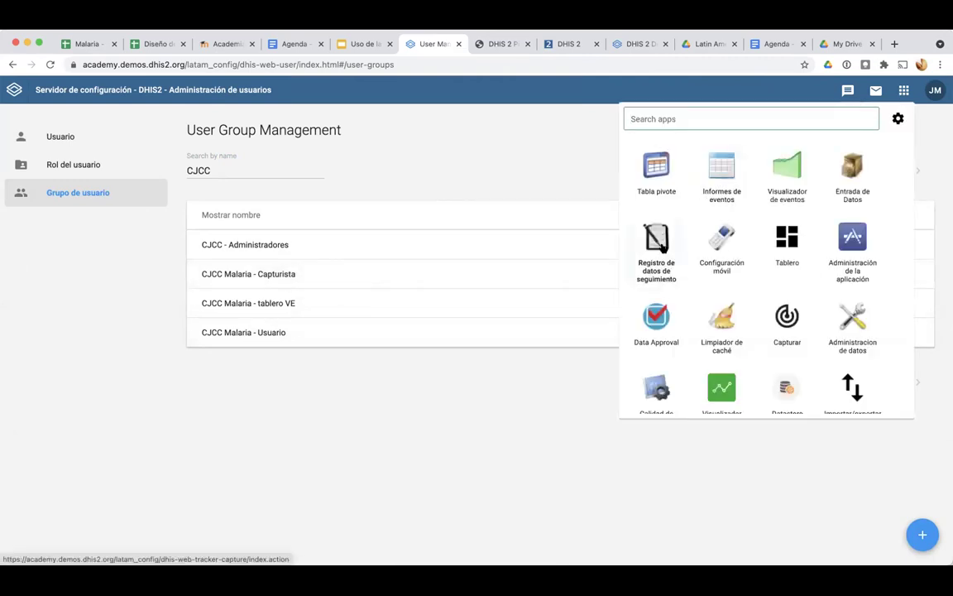
Step: Launch Tracker Capture, select CJCC- Notificación Malaria, and open the first listed person's dashboard
left_click(658, 240)
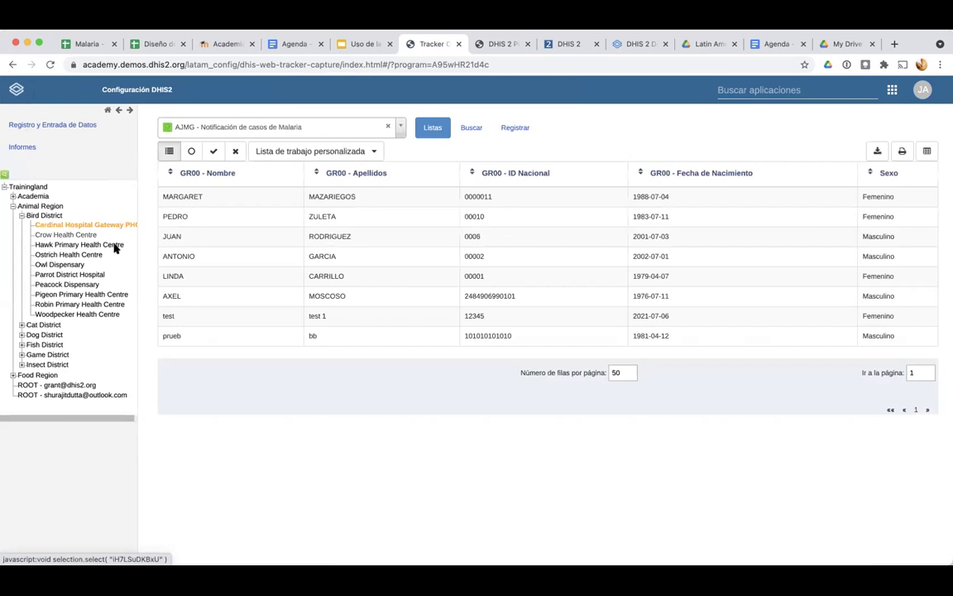
left_click(397, 128)
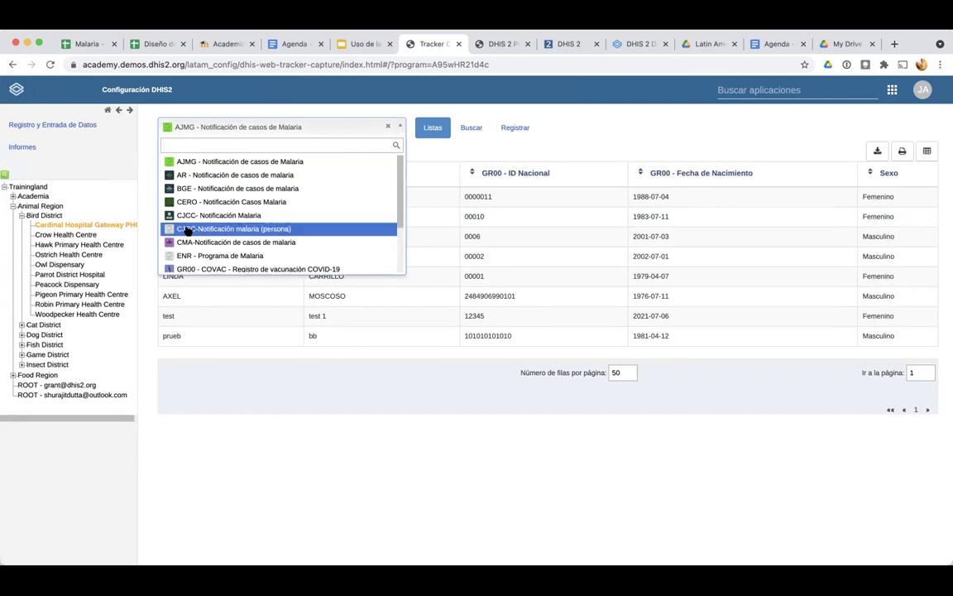
left_click(288, 232)
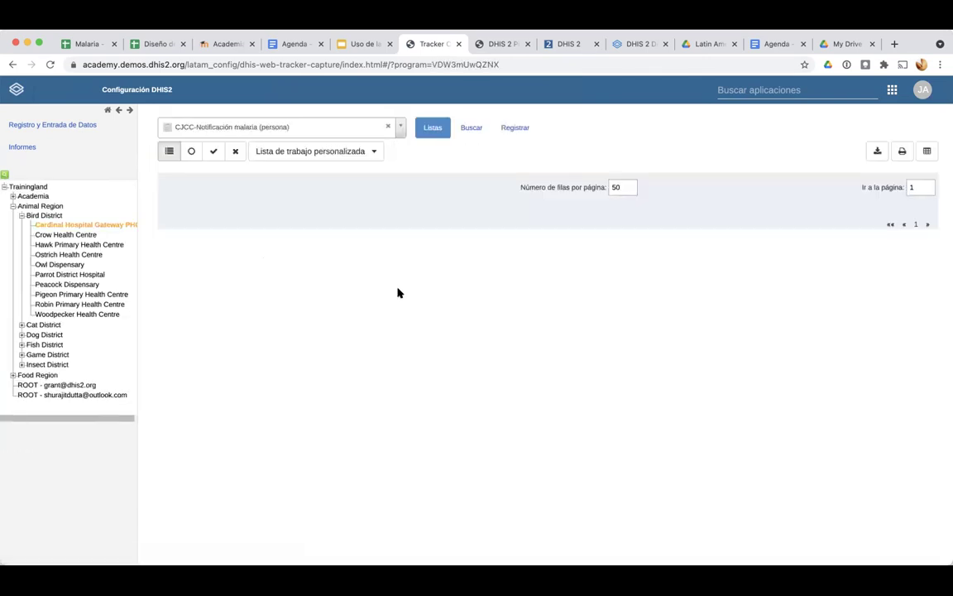
left_click(394, 130)
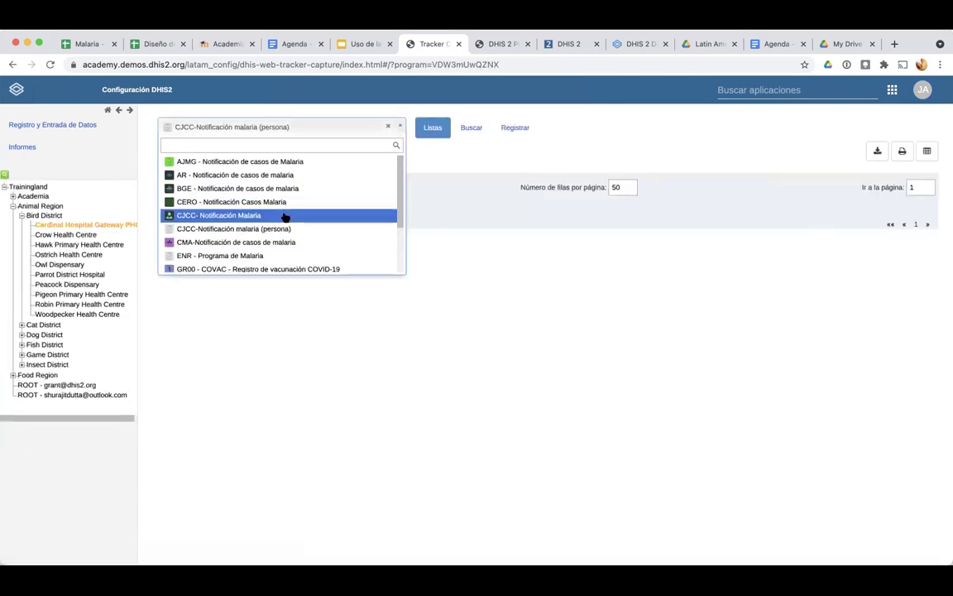
left_click(286, 215)
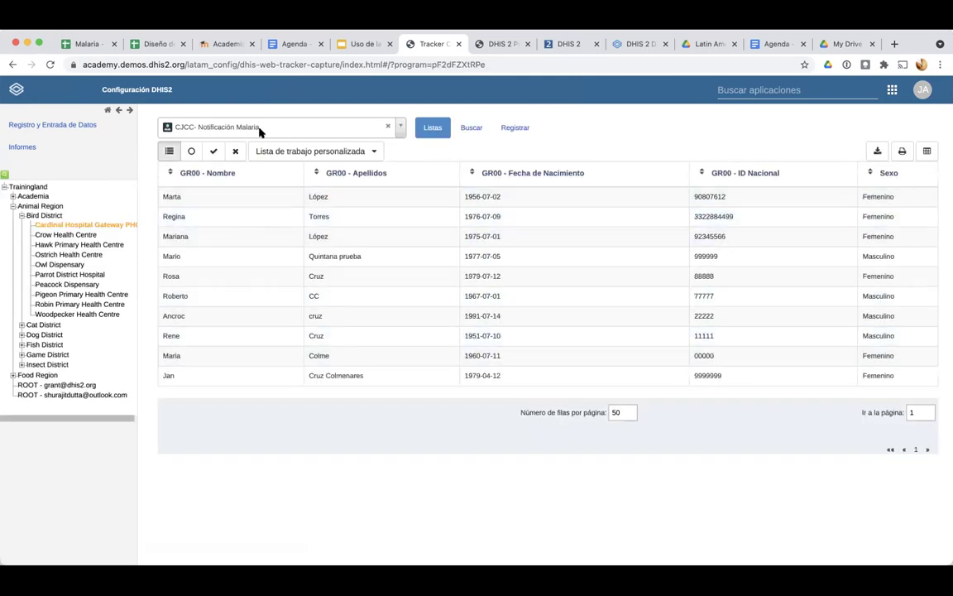
left_click(267, 202)
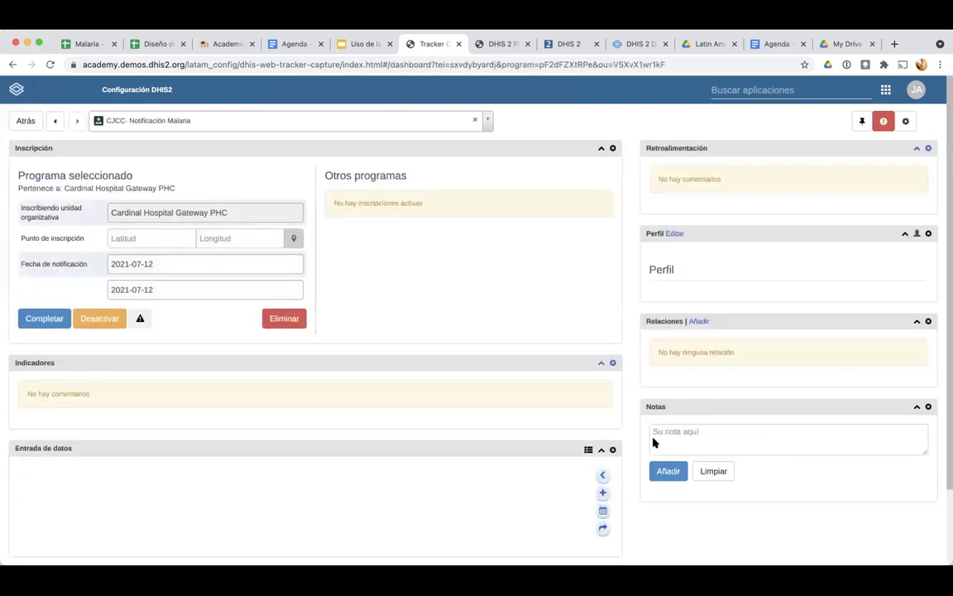
scroll(676, 426, "down", 2)
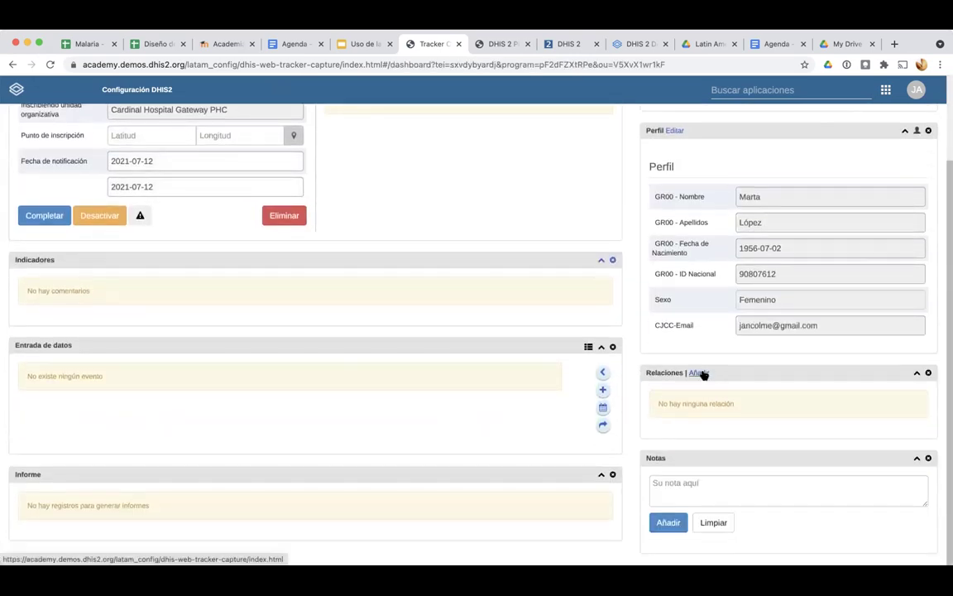
Step: Search CJCC- Notificación Malaria for a CJCC - Modelo A related person with ID Nacional 1233
left_click(700, 373)
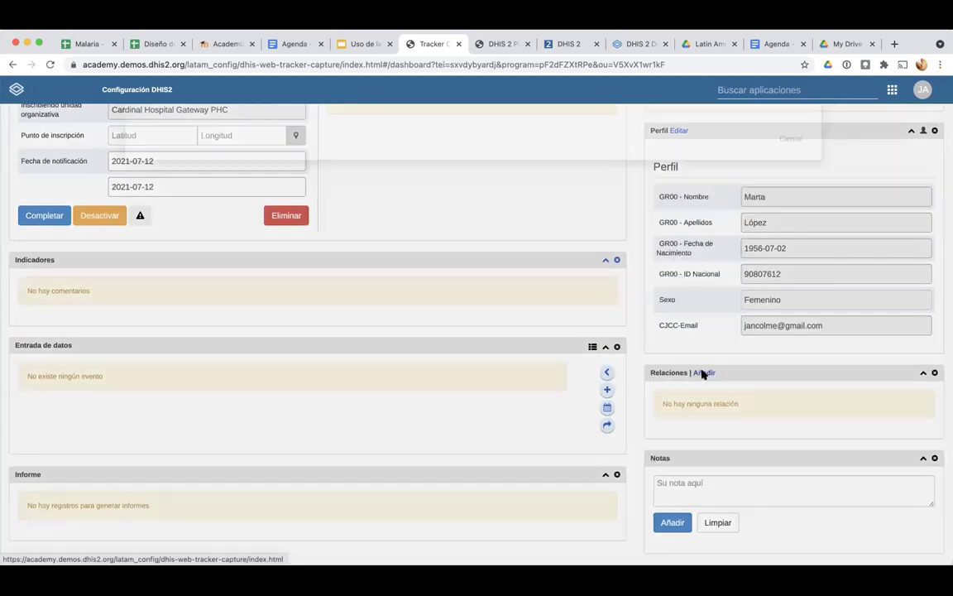
left_click(421, 180)
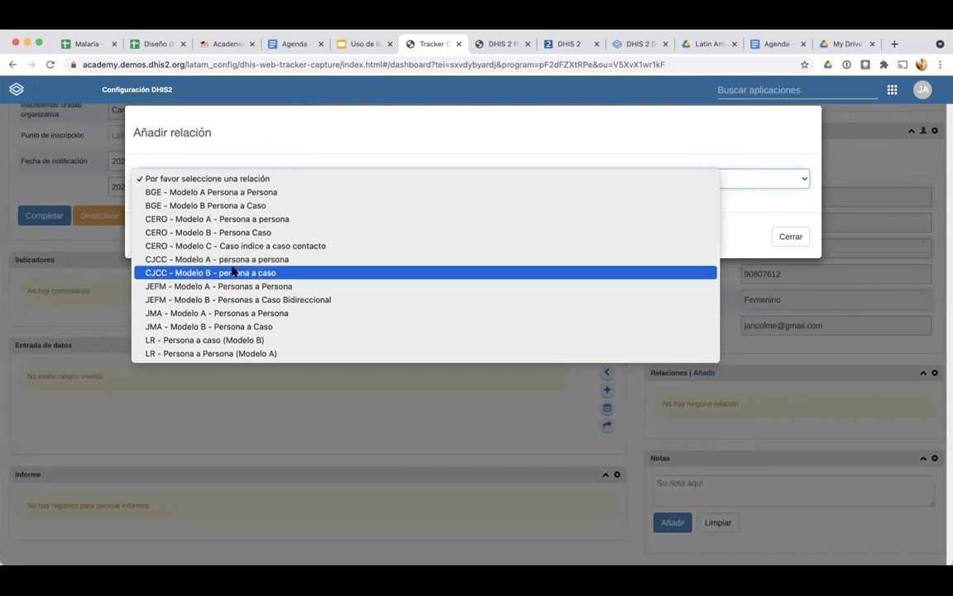
left_click(237, 260)
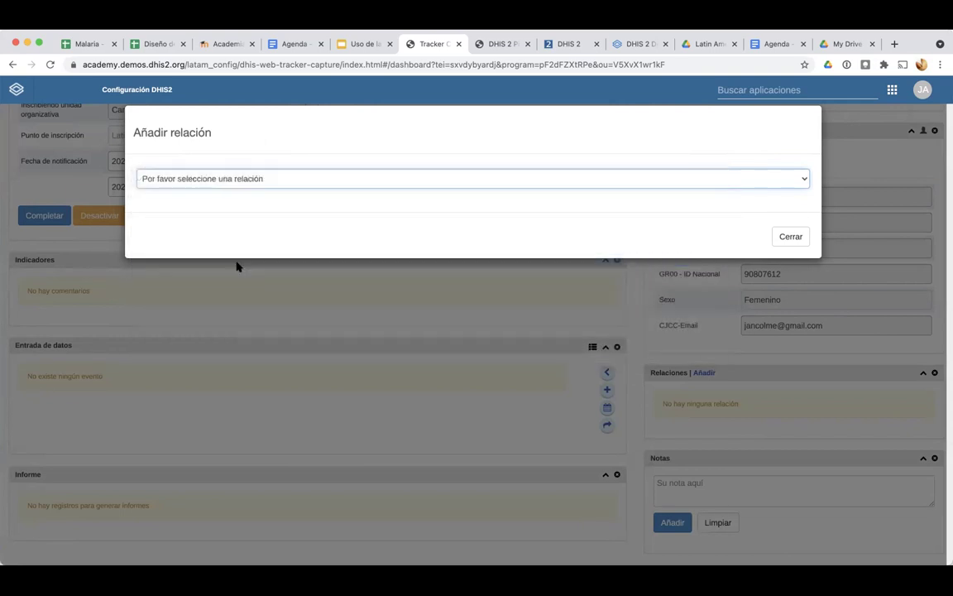
left_click(508, 235)
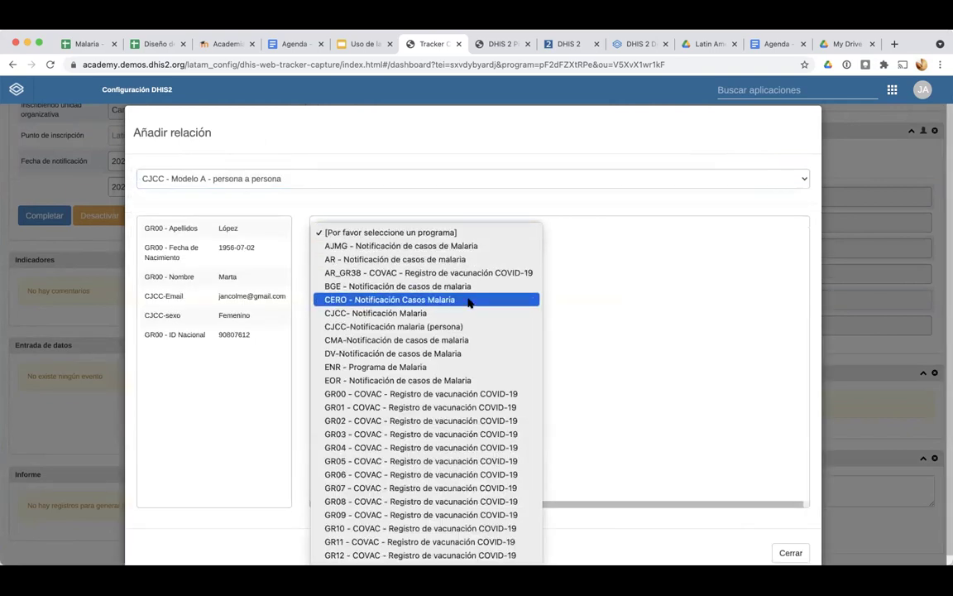
left_click(368, 318)
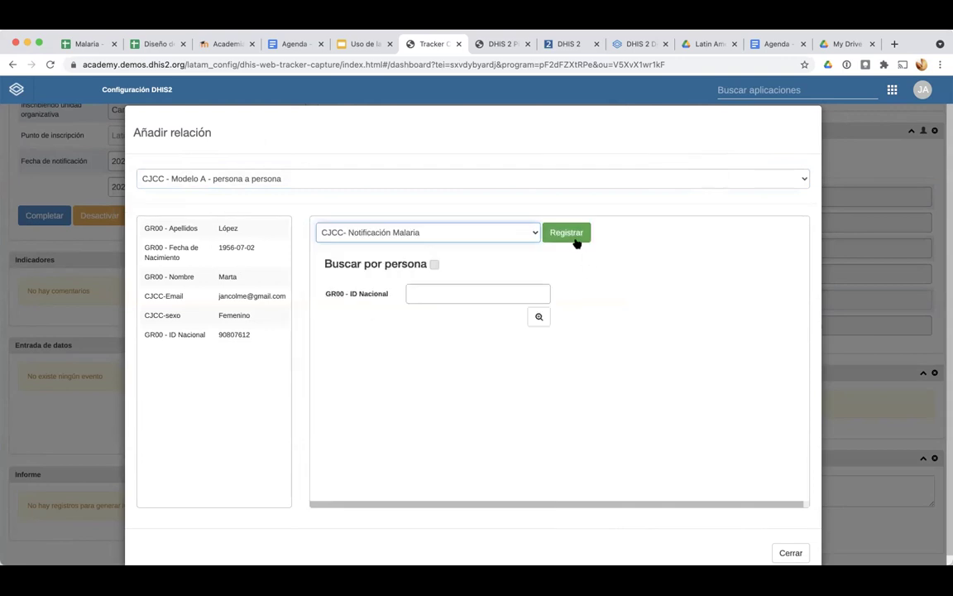
left_click(433, 295)
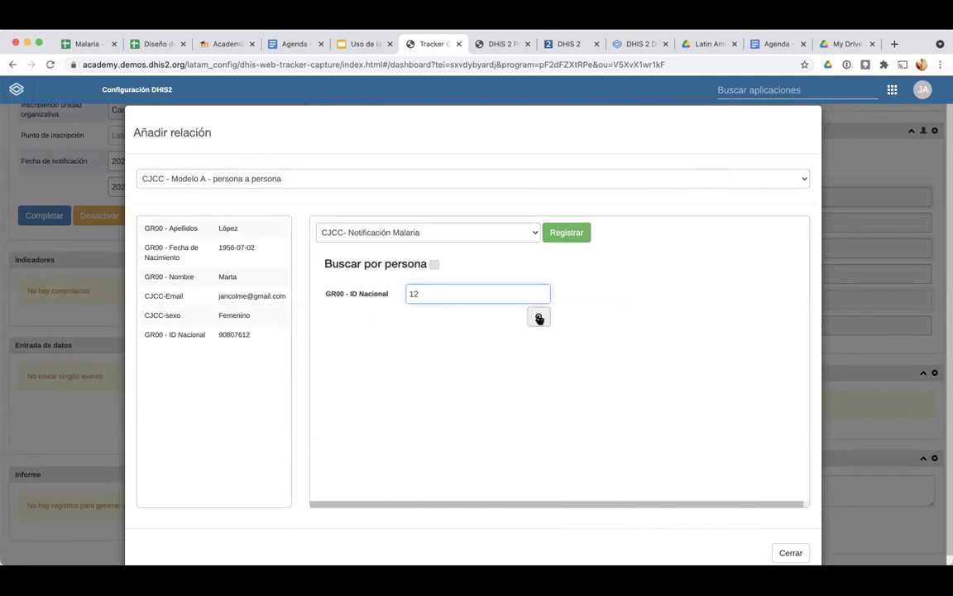
type("12")
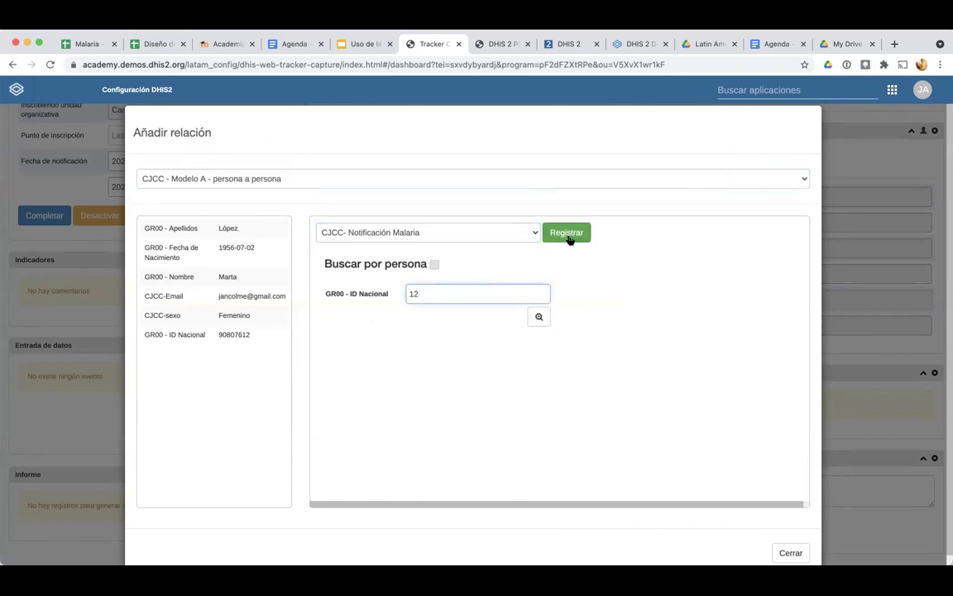
type("33")
left_click(538, 317)
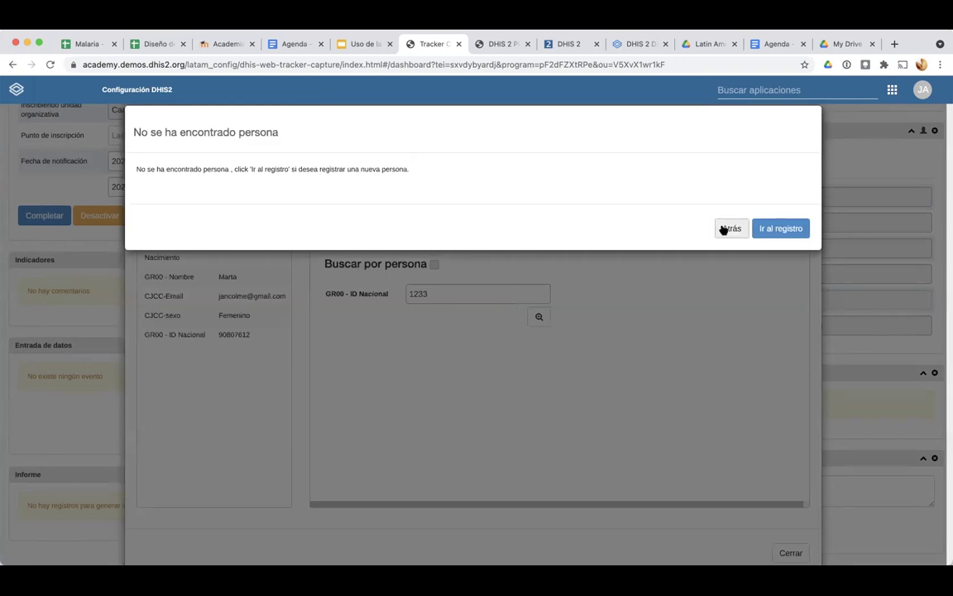
Step: Dismiss the no-match message, search again for national ID 123, and start registering a new person
left_click(729, 228)
key("BackSpace")
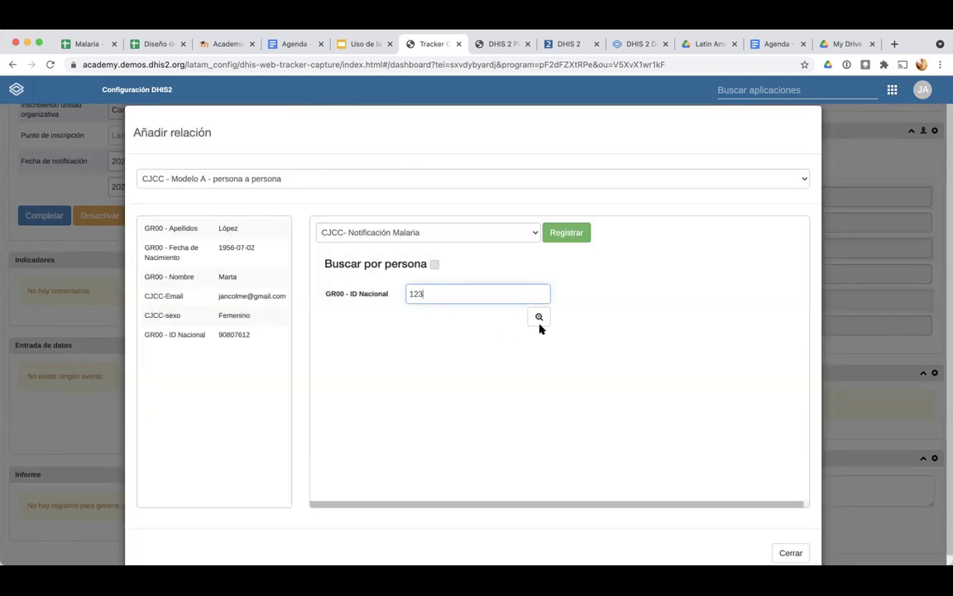
left_click(538, 320)
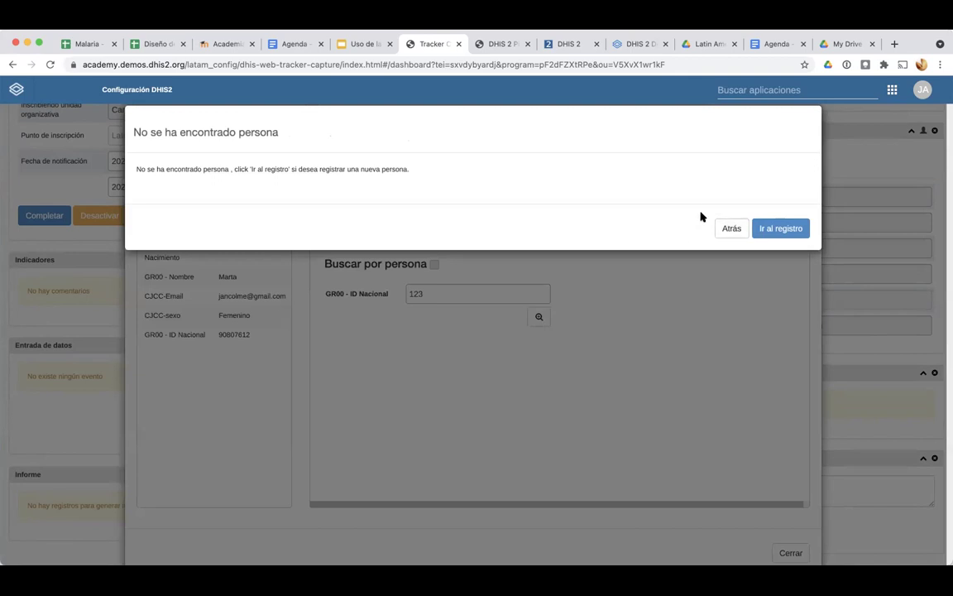
left_click(783, 230)
Step: Cancel the new-person registration and close the Añadir relación dialog without linking anyone
scroll(553, 342, "down", 3)
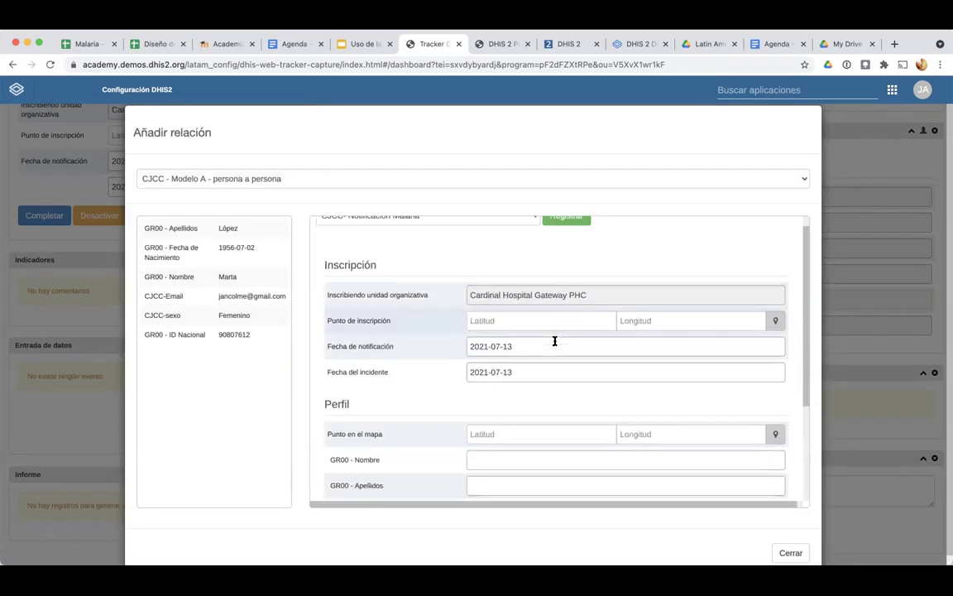
scroll(521, 382, "down", 2)
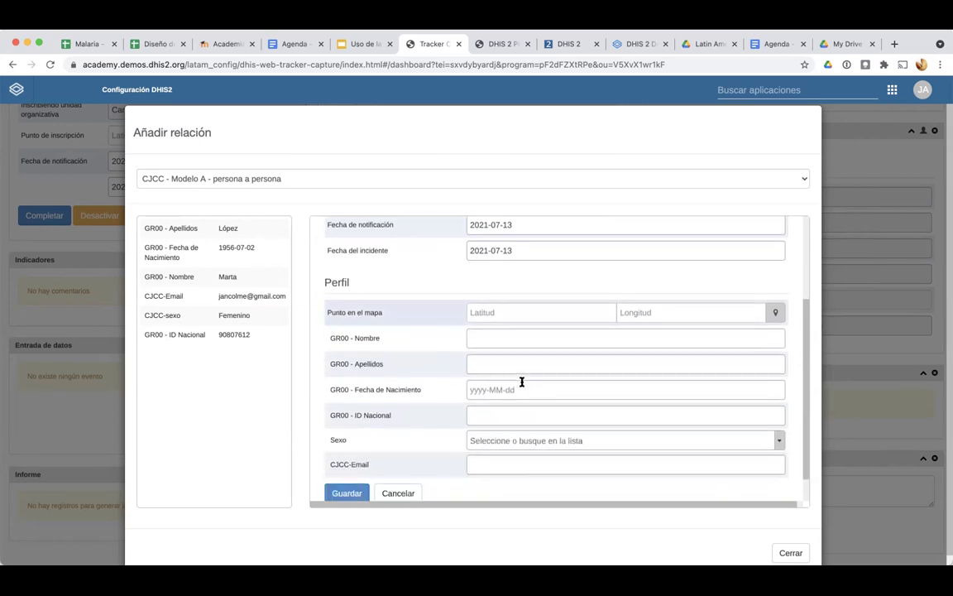
scroll(521, 381, "up", 3)
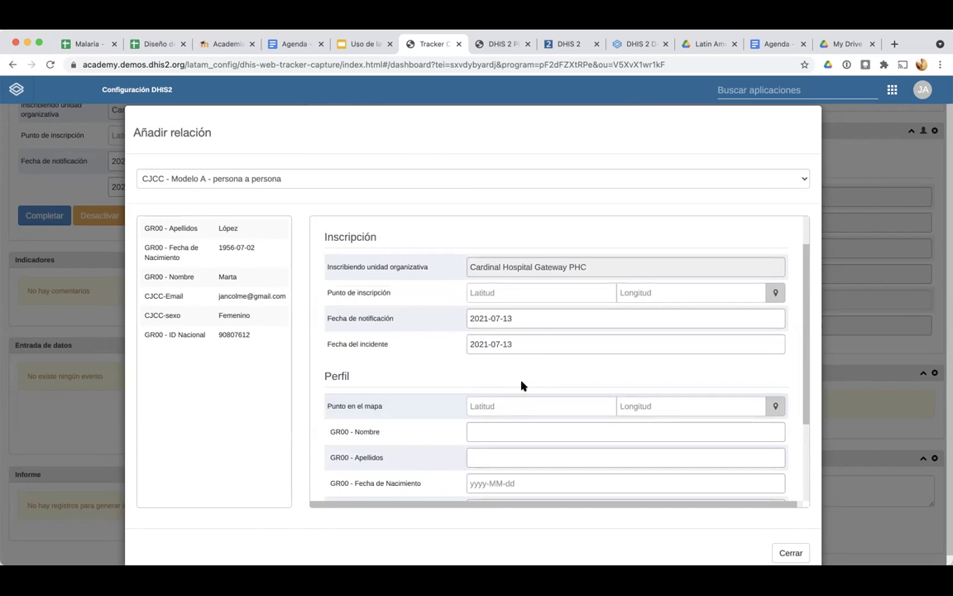
scroll(522, 386, "down", 3)
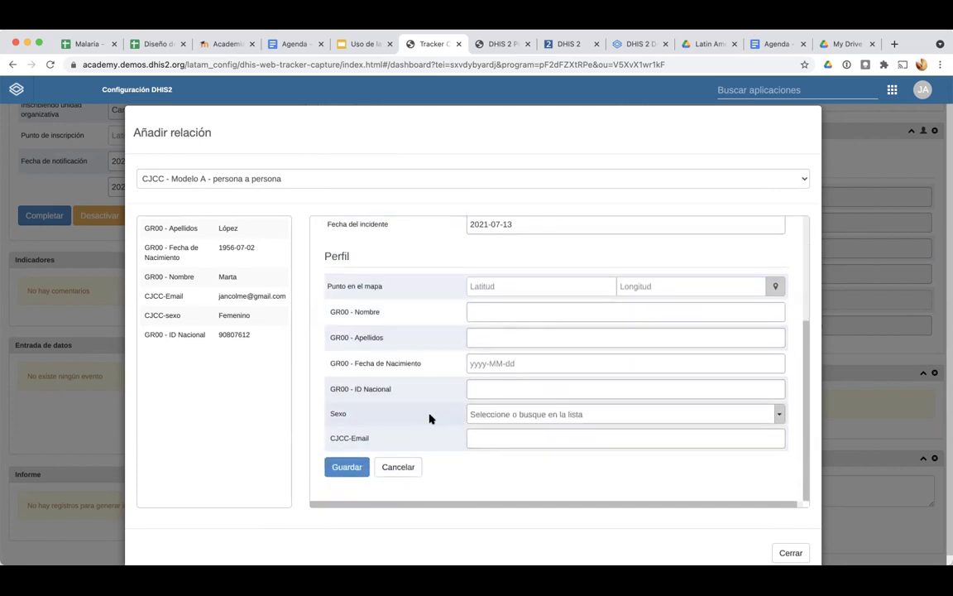
left_click(395, 464)
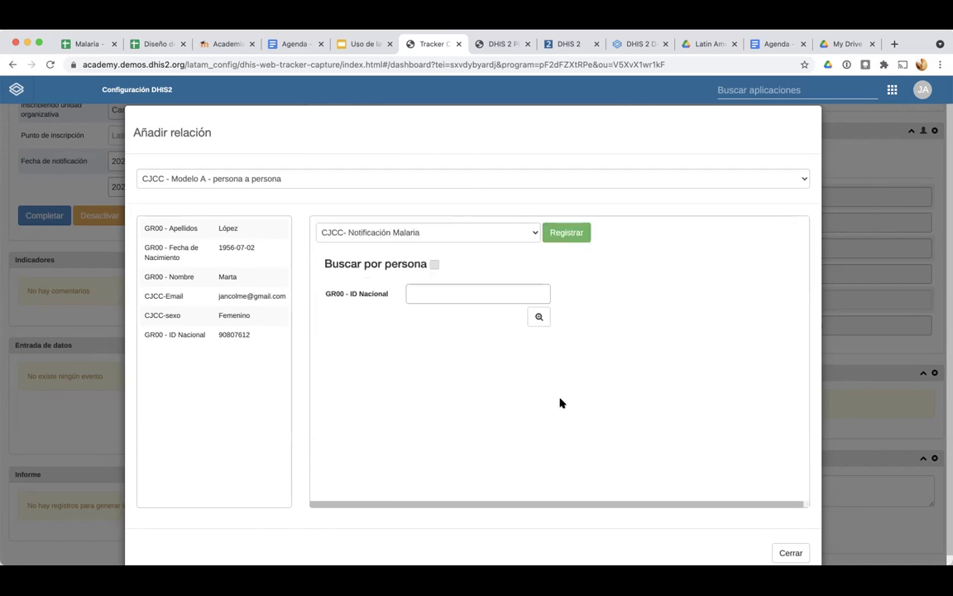
left_click(790, 550)
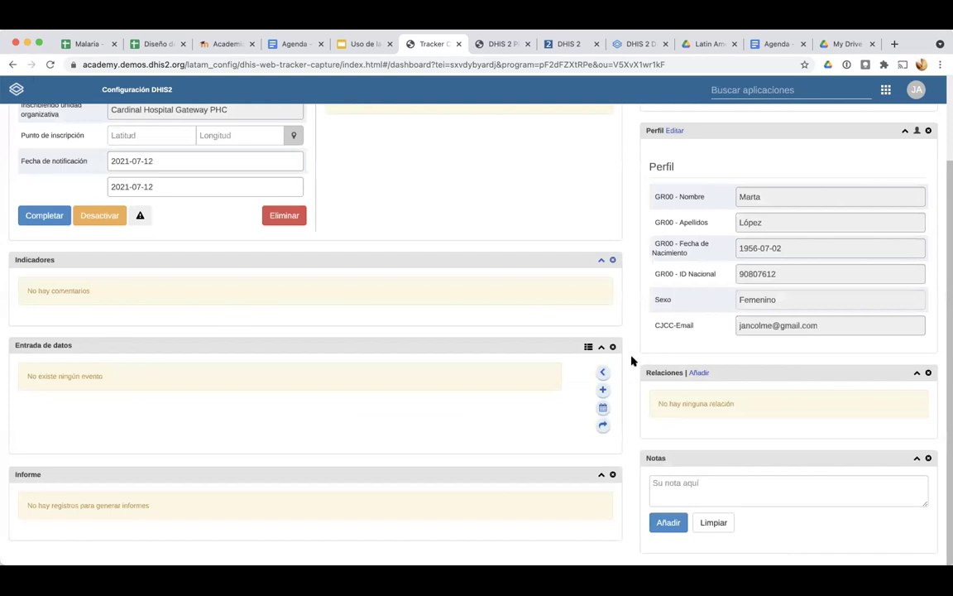
scroll(541, 342, "up", 3)
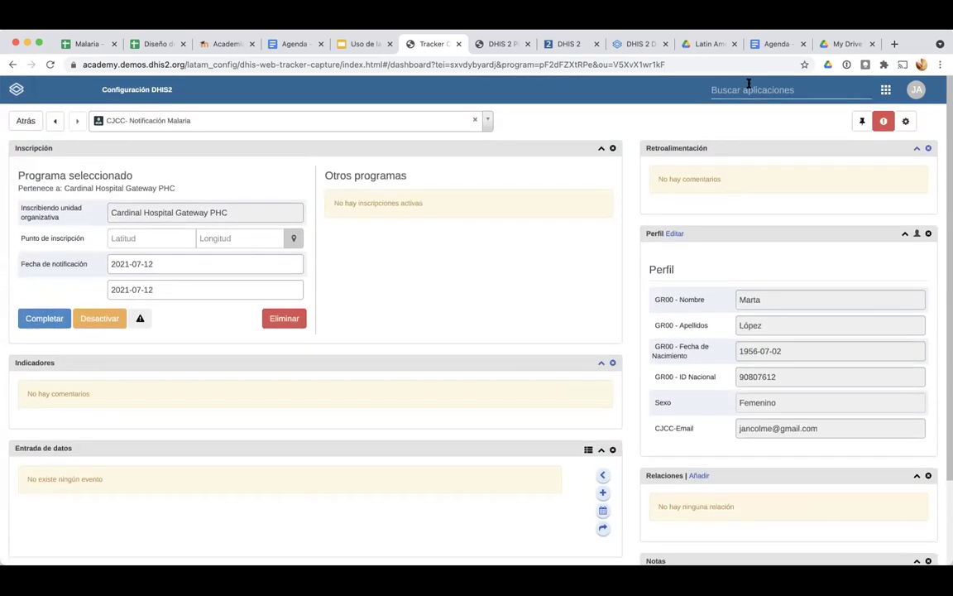
Step: In Maintenance, open sharing settings for CJCC - Modelo A - persona a persona under PROGRAMA > Relationship type
left_click(757, 90)
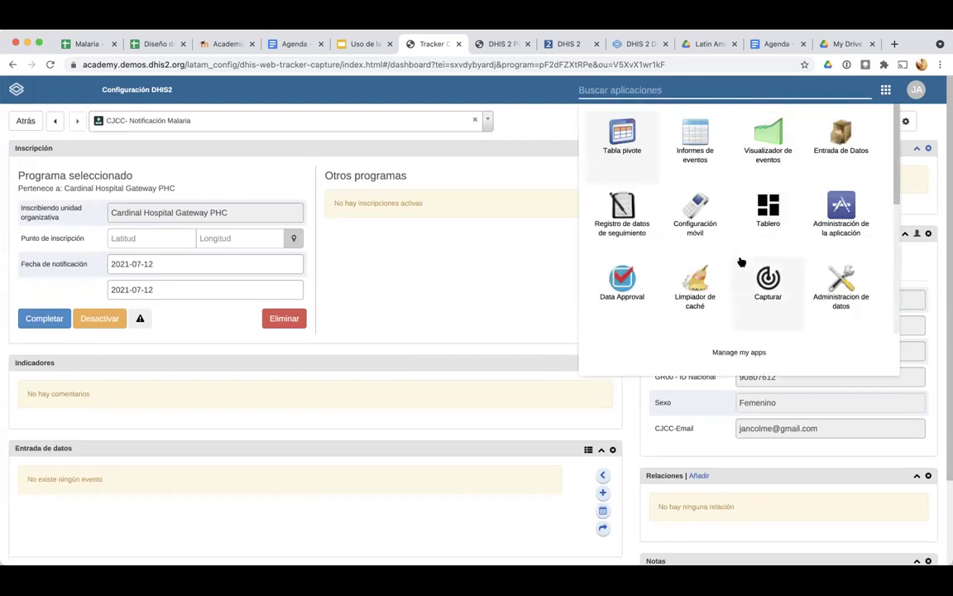
scroll(740, 260, "down", 4)
left_click(696, 255)
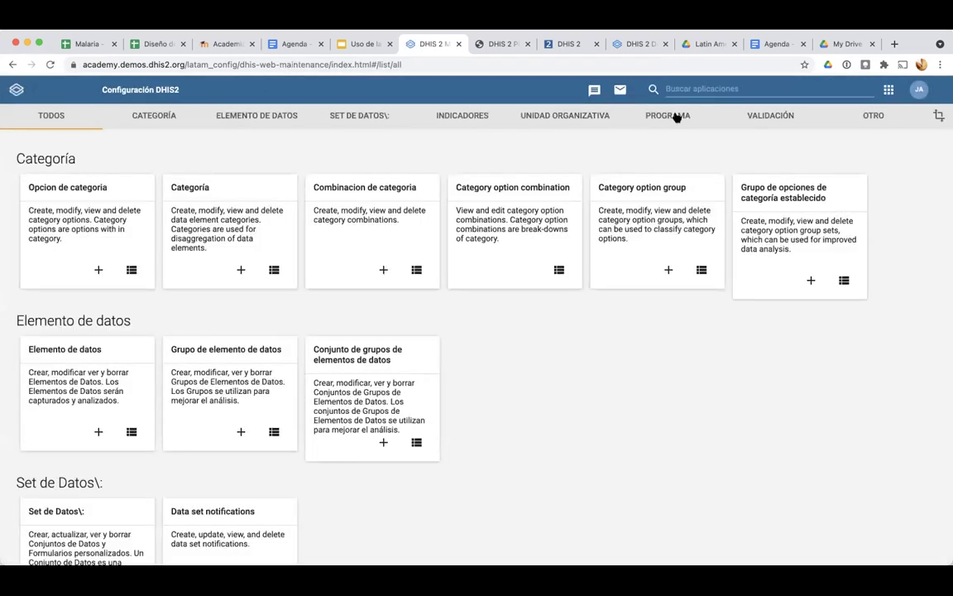
left_click(675, 116)
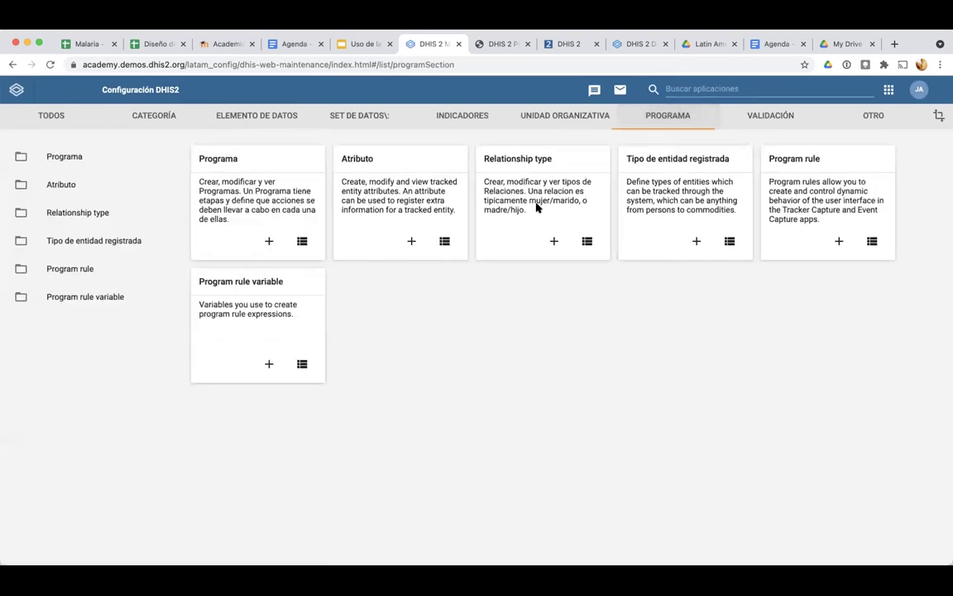
left_click(95, 187)
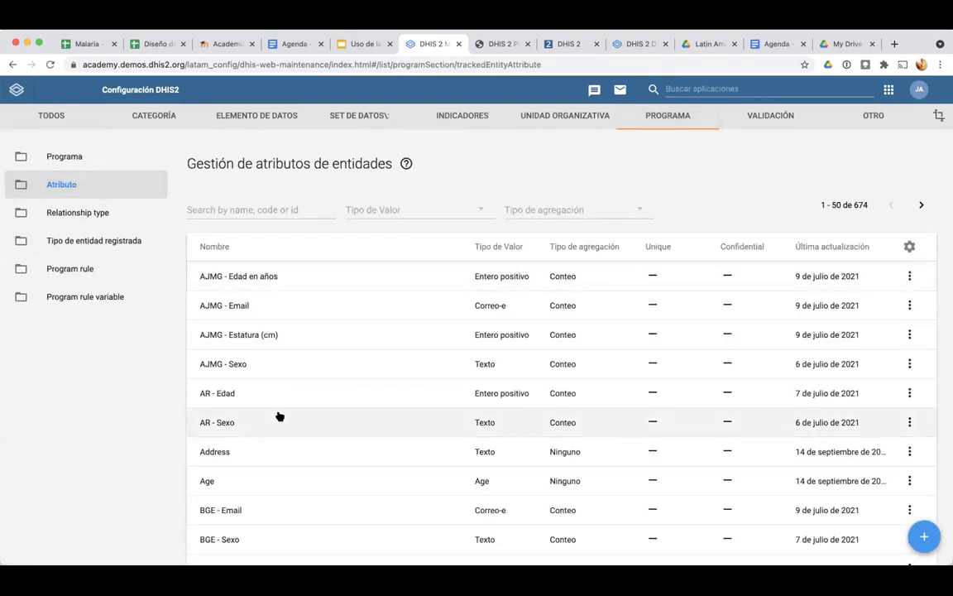
left_click(83, 212)
scroll(398, 323, "down", 3)
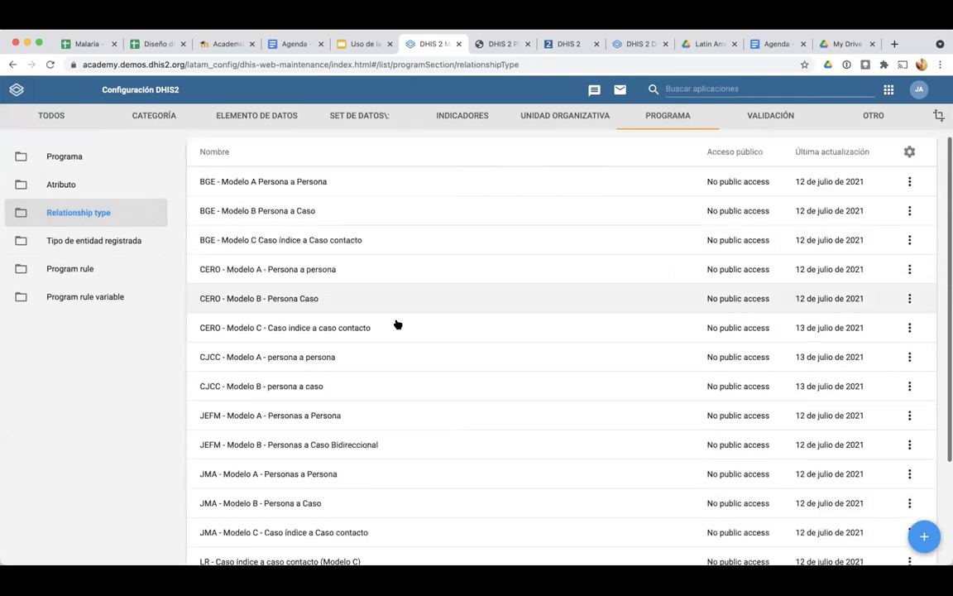
left_click(909, 297)
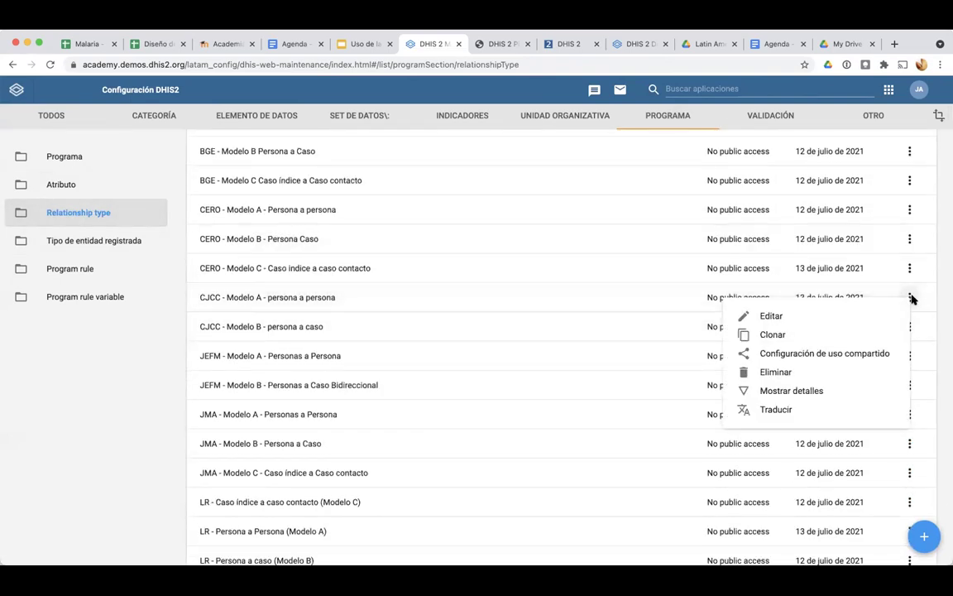
left_click(766, 356)
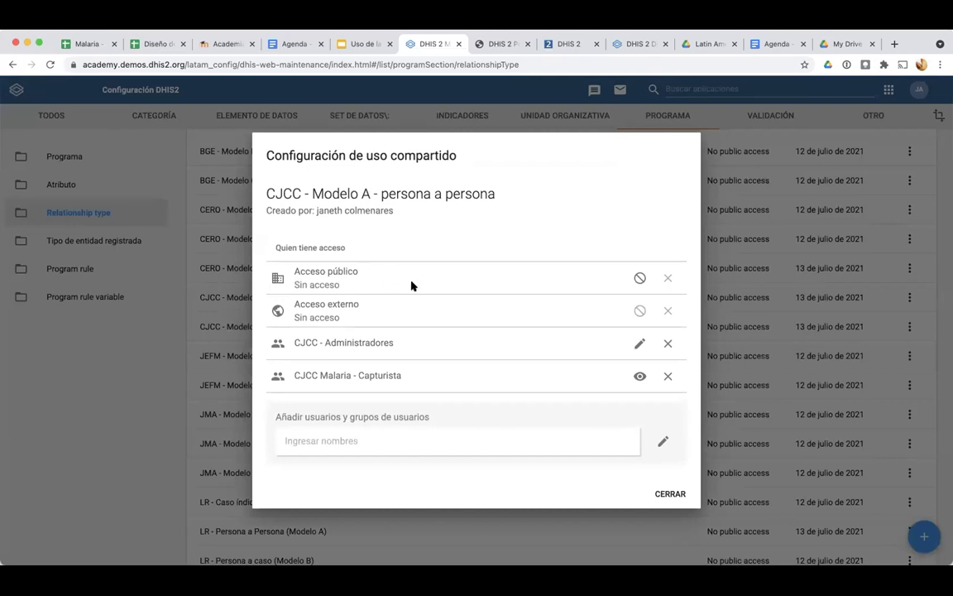
Step: Check CJCC - Modelo A's public access levels, leave them unchanged, and close the sharing settings
left_click(640, 278)
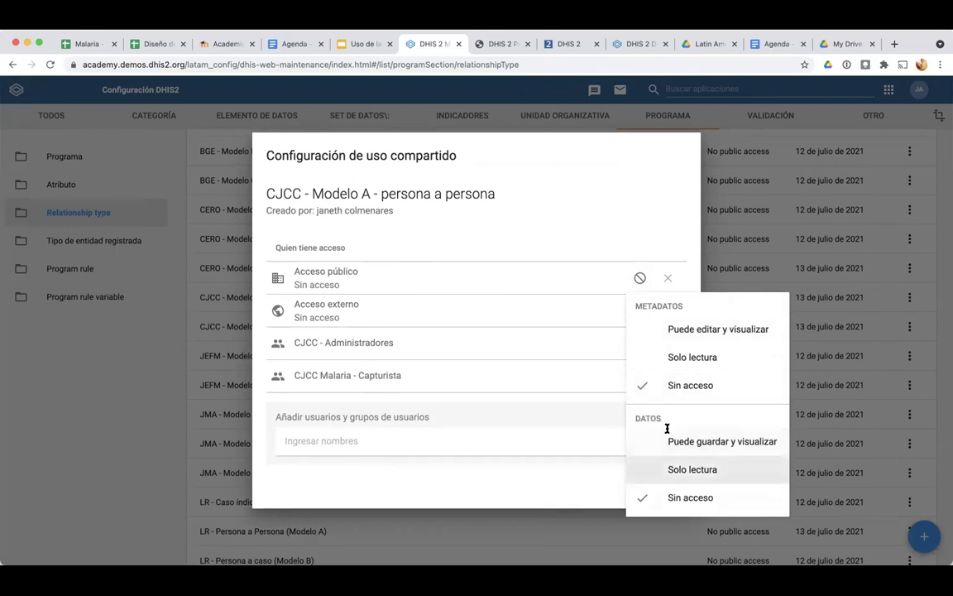
left_click(588, 240)
scroll(626, 332, "down", 1)
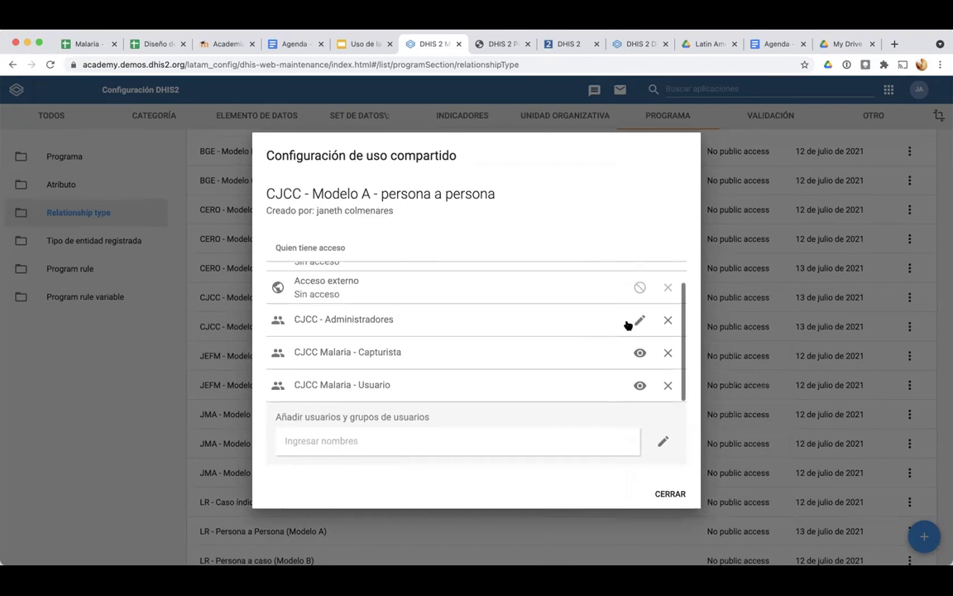
scroll(634, 302, "up", 1)
left_click(641, 277)
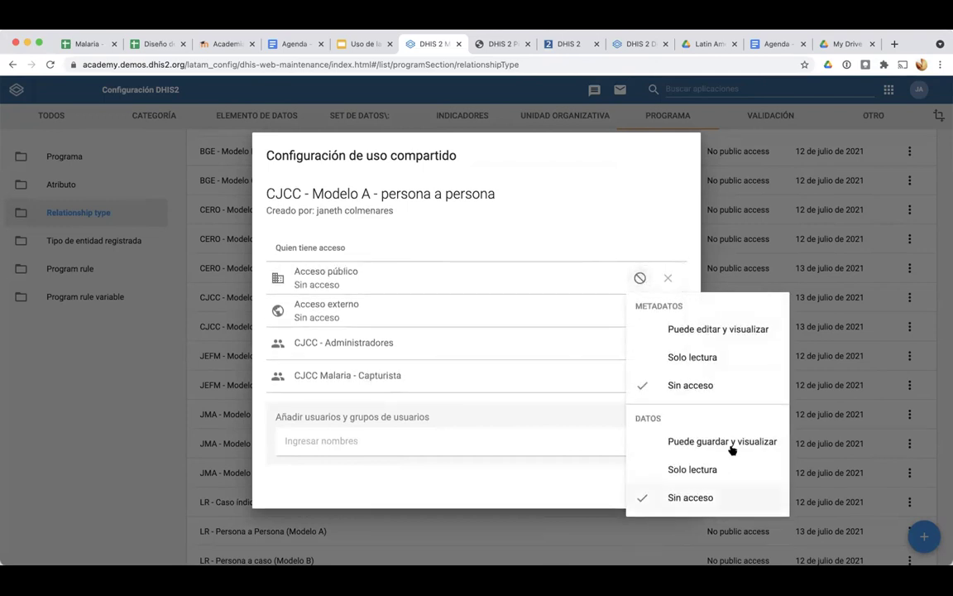
left_click(653, 143)
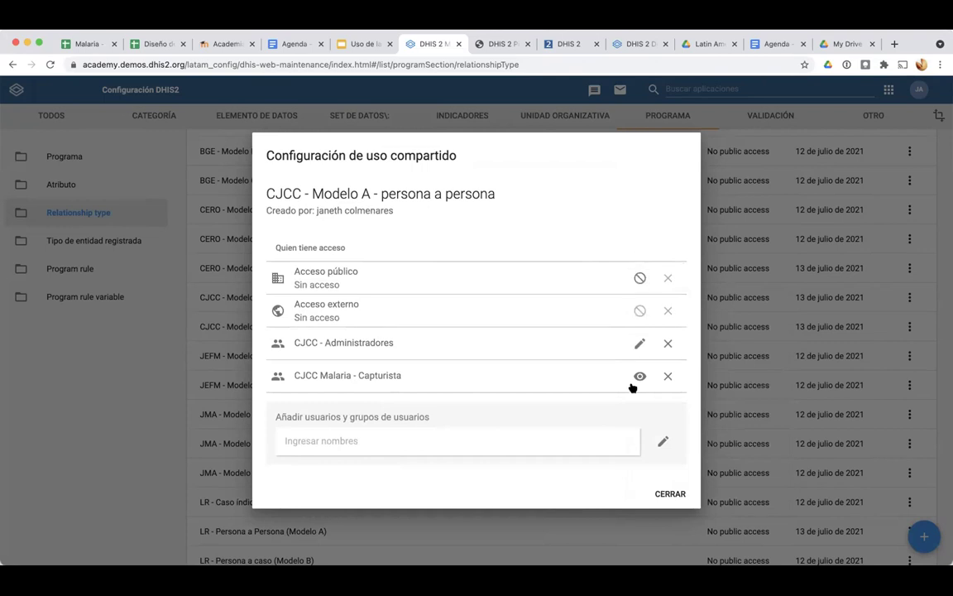
left_click(670, 493)
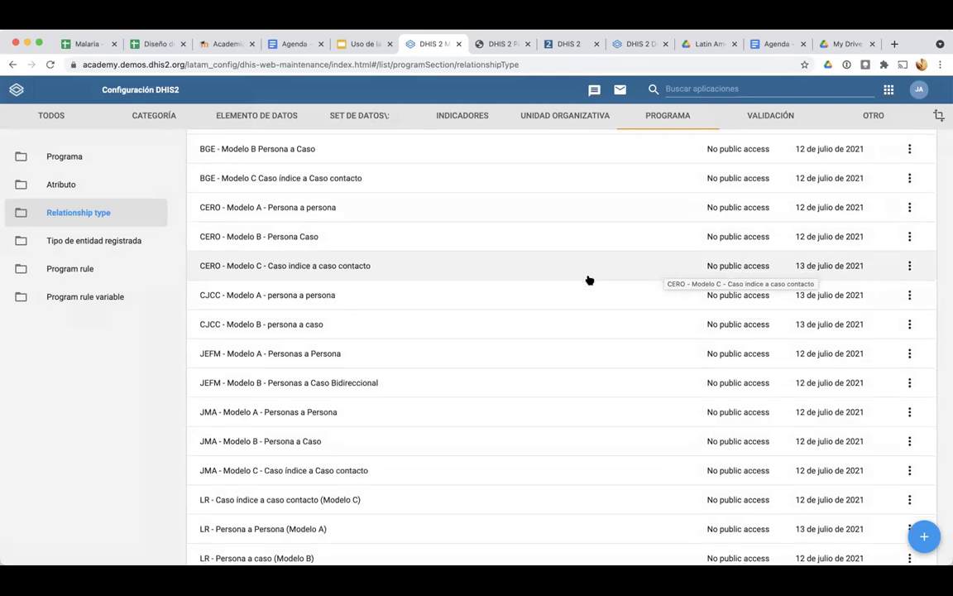
Step: Review the 16 relationship types, then switch to the 'Uso de la información - día 7' slides
scroll(587, 278, "down", 3)
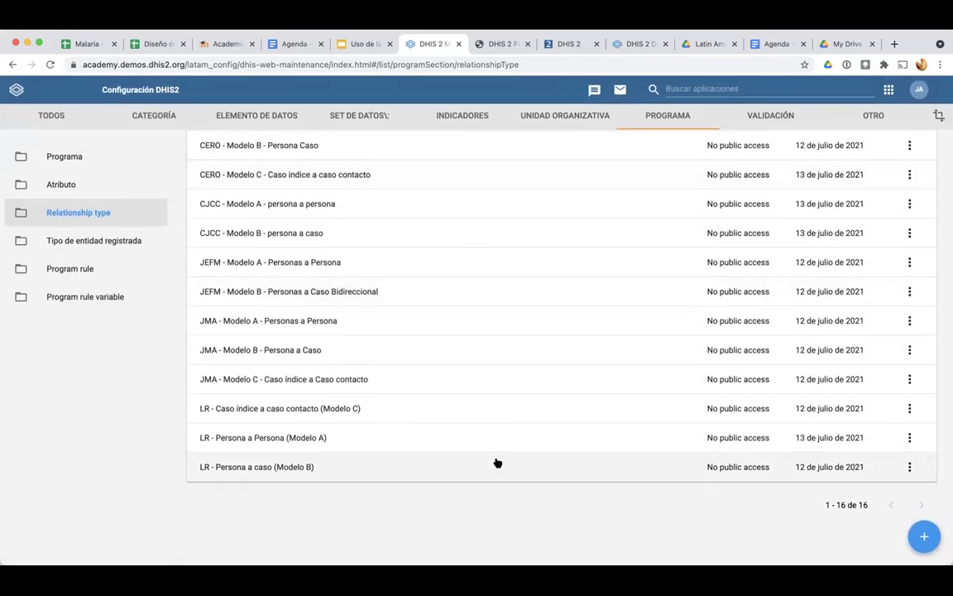
scroll(498, 463, "up", 5)
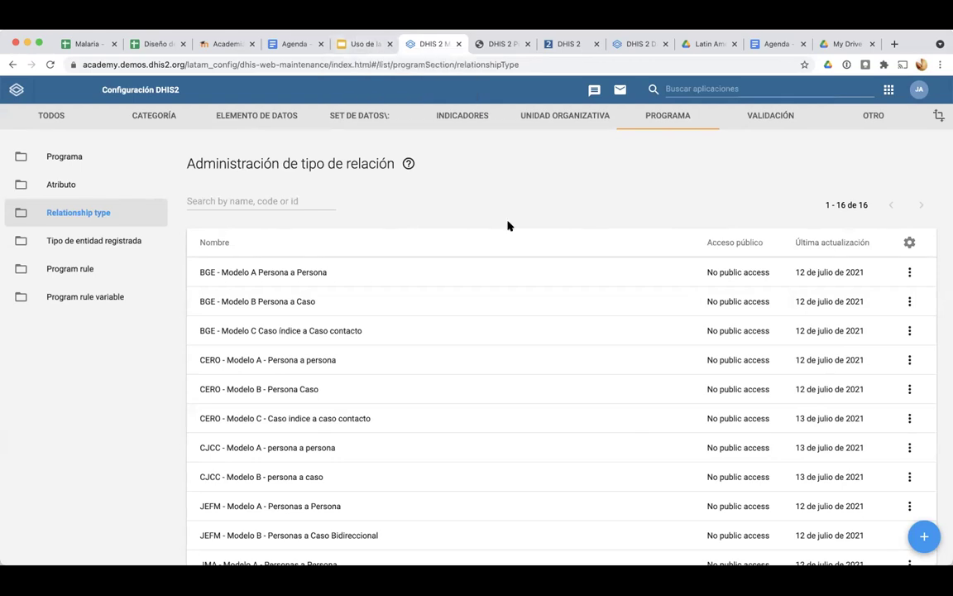
left_click(348, 44)
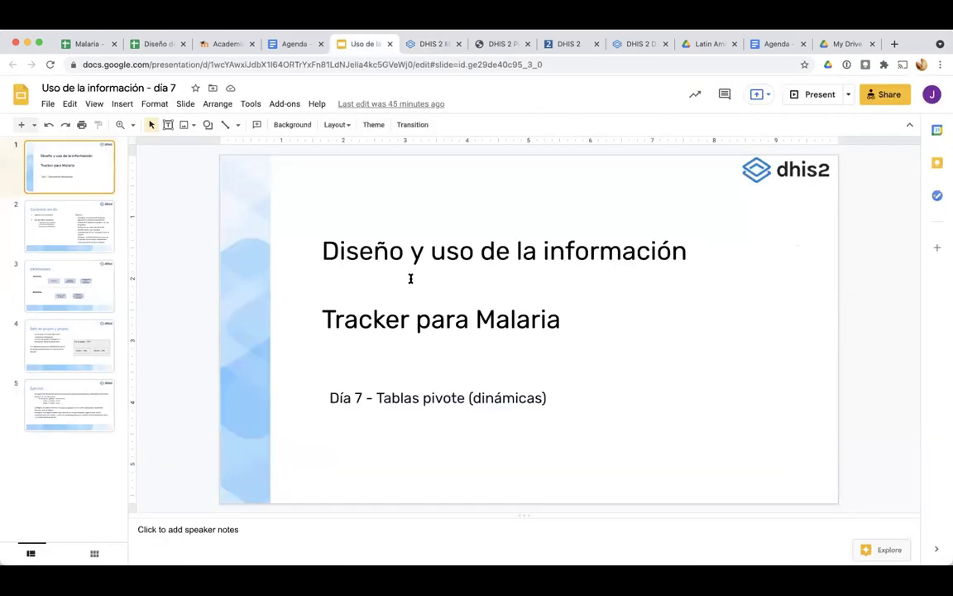
Step: Show slide 2, Contenido del día, then return to the DHIS2 Maintenance relationship type list
left_click(61, 223)
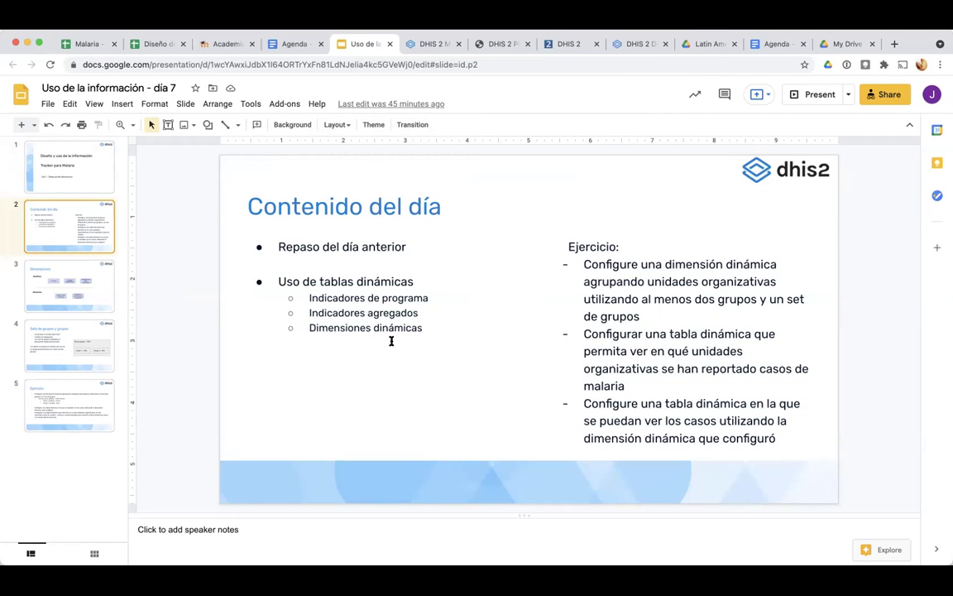
left_click(424, 43)
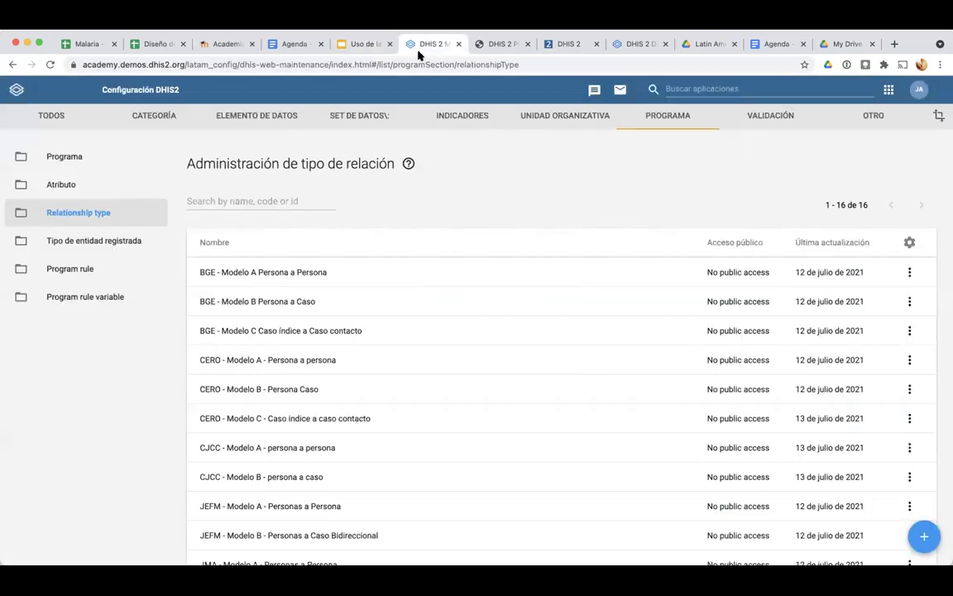
Step: Launch the Tabla pivote (DHIS 2 Tablas dinamicas) app from the apps menu
left_click(739, 88)
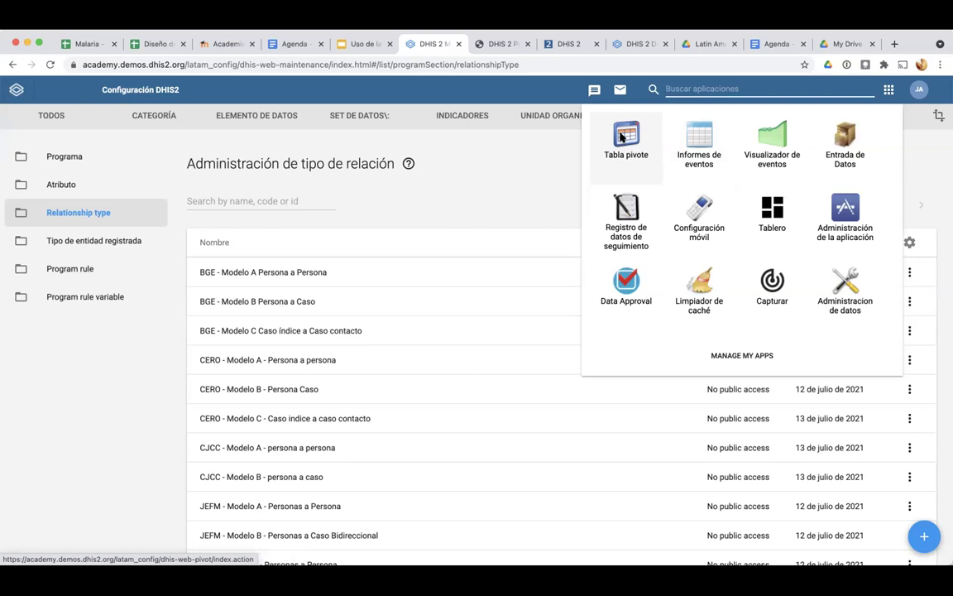
left_click(623, 137)
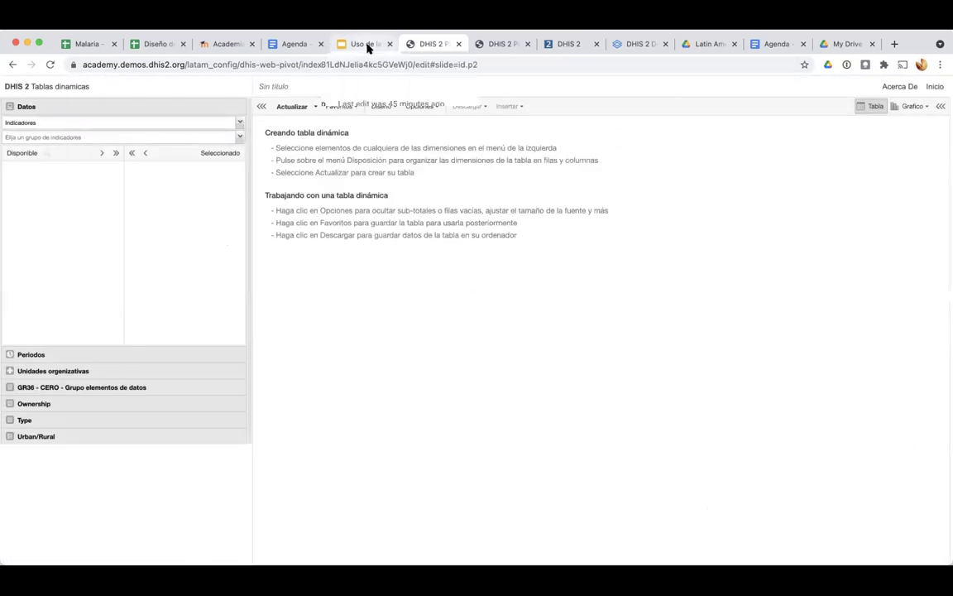
Step: Return to the Uso de la información presentation and show slide 3, Dimensiones
left_click(369, 44)
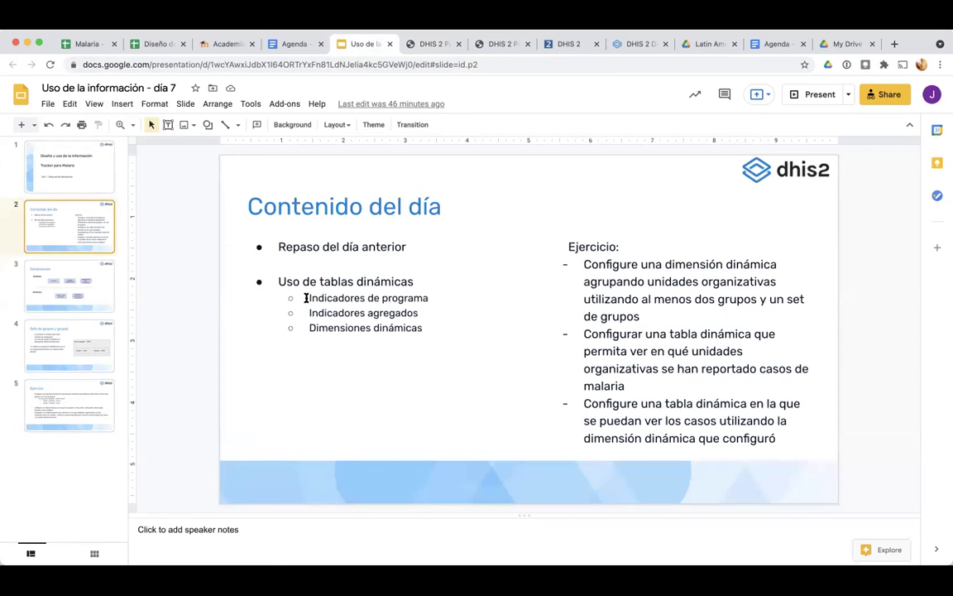
left_click(72, 296)
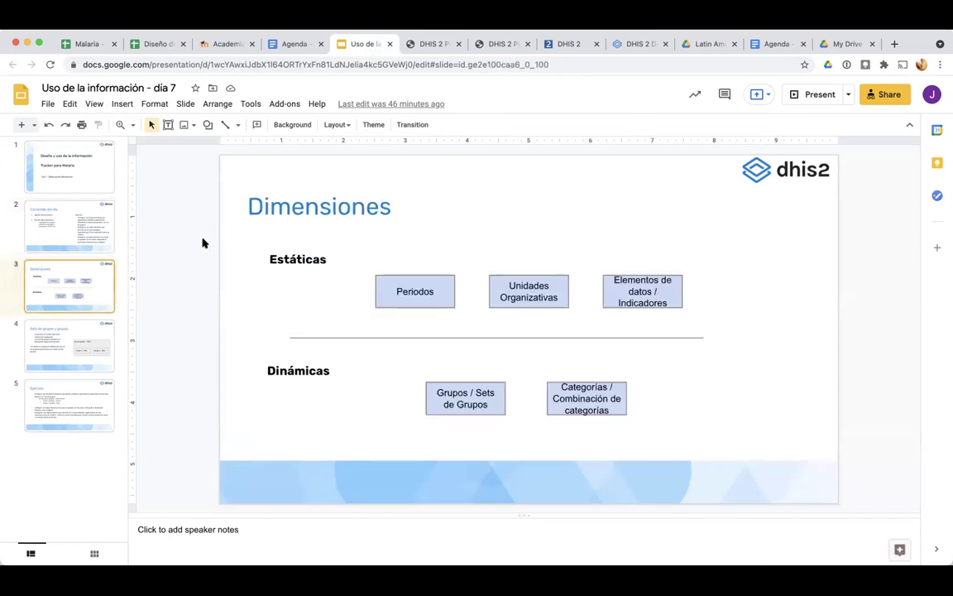
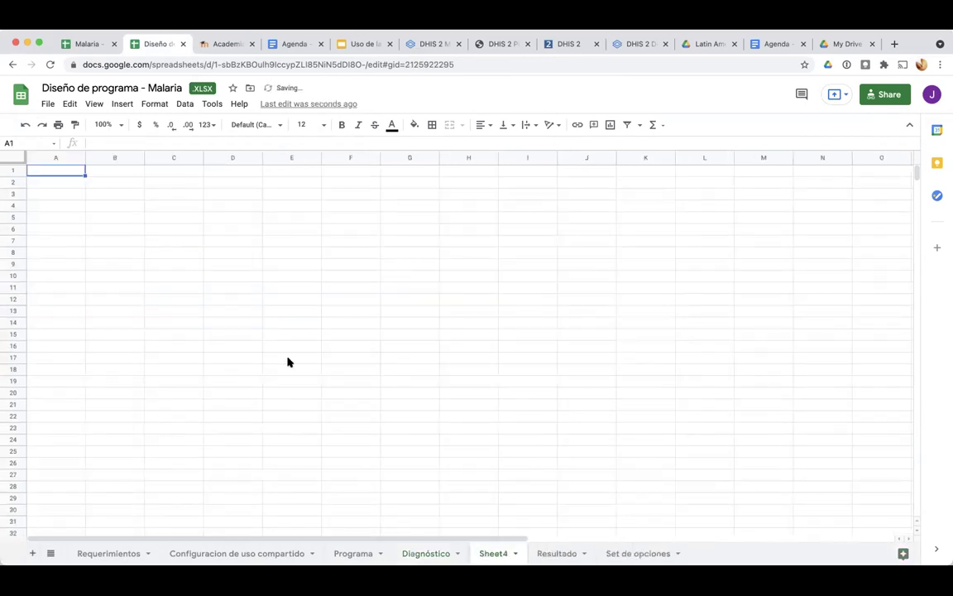
Step: Rename the blank Sheet4 tab to 'Sets de Grupos'
double_click(495, 554)
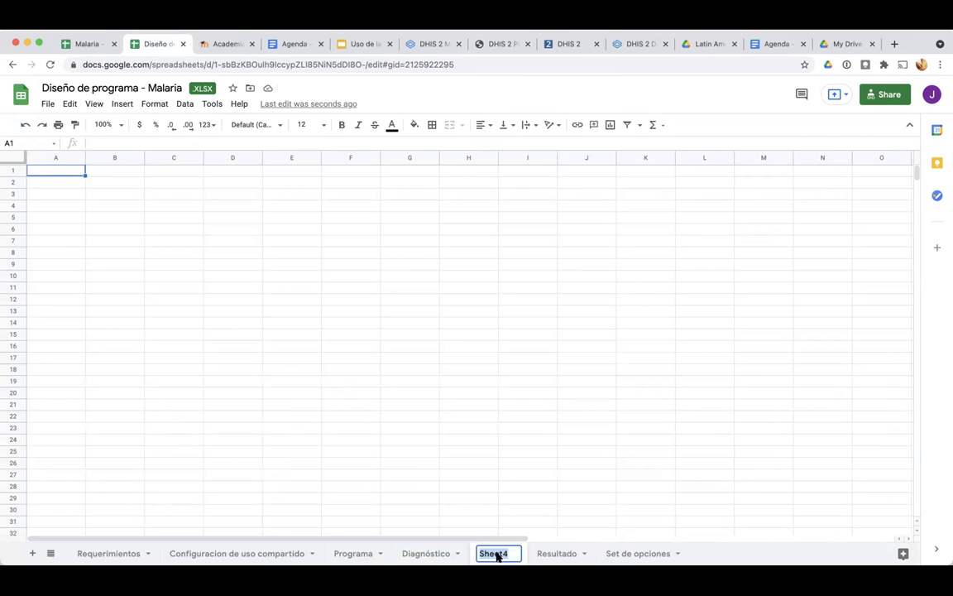
type("Sets de Grupos")
key("Return")
Step: Enter 'Set de Grupos - Unidades Organizativas' in A1 and autofit column A to it
left_click(197, 257)
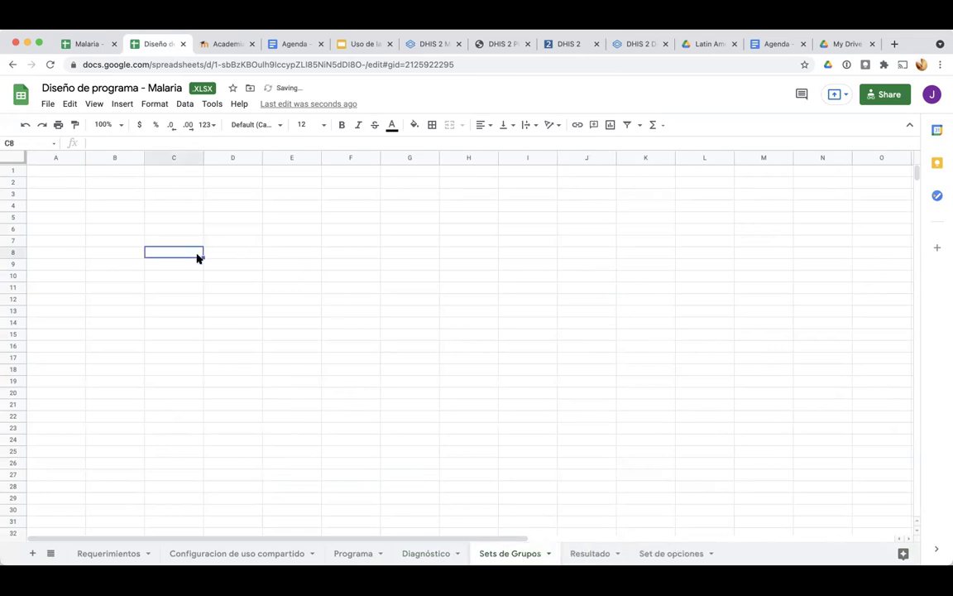
key("Left")
key("Left")
key("Up")
key("Up")
key("Up")
key("Up")
key("Up")
key("Up")
key("Up")
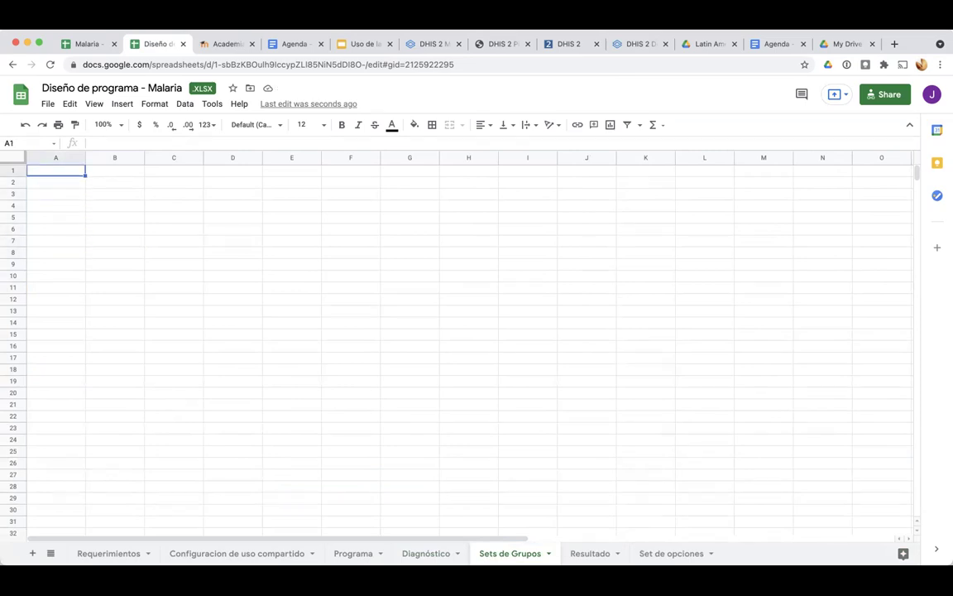
type("S")
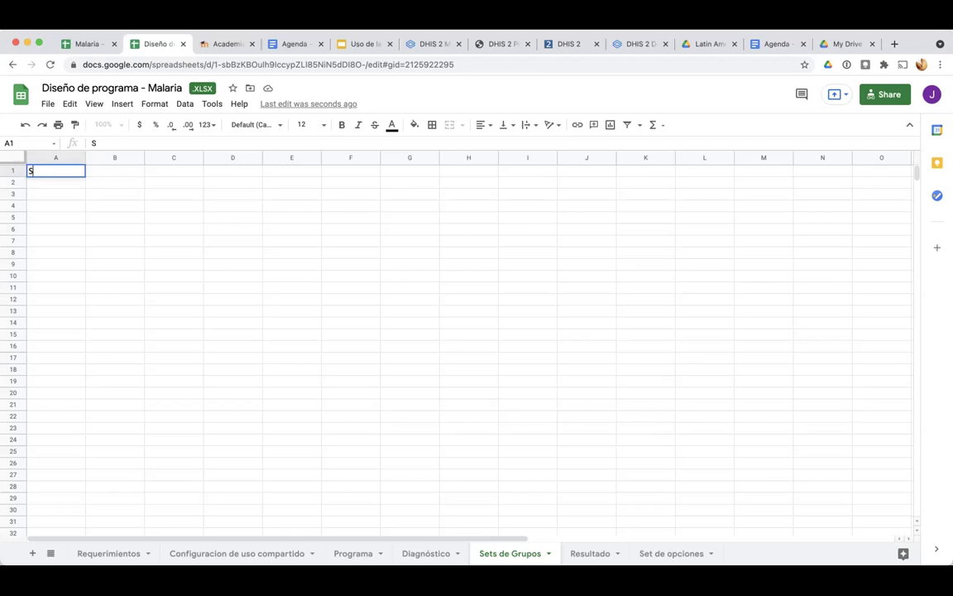
type("et de Grupos")
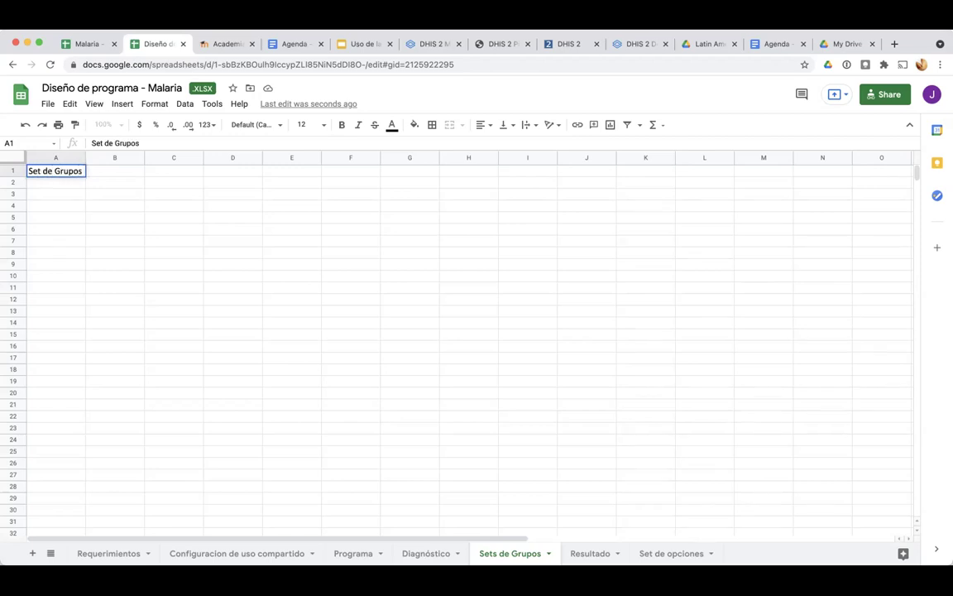
type(" - Unidades Organi")
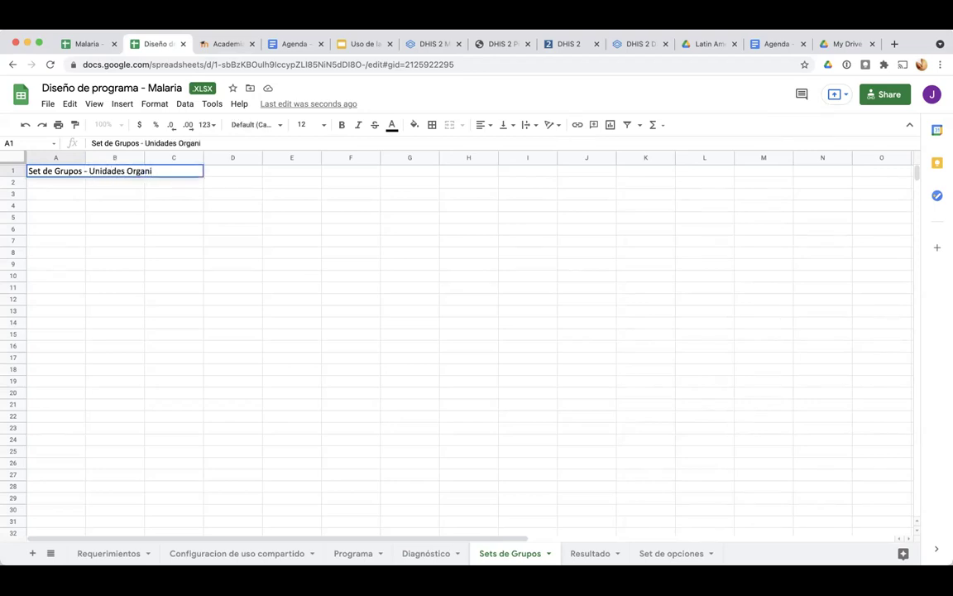
type("zativas")
key("Return")
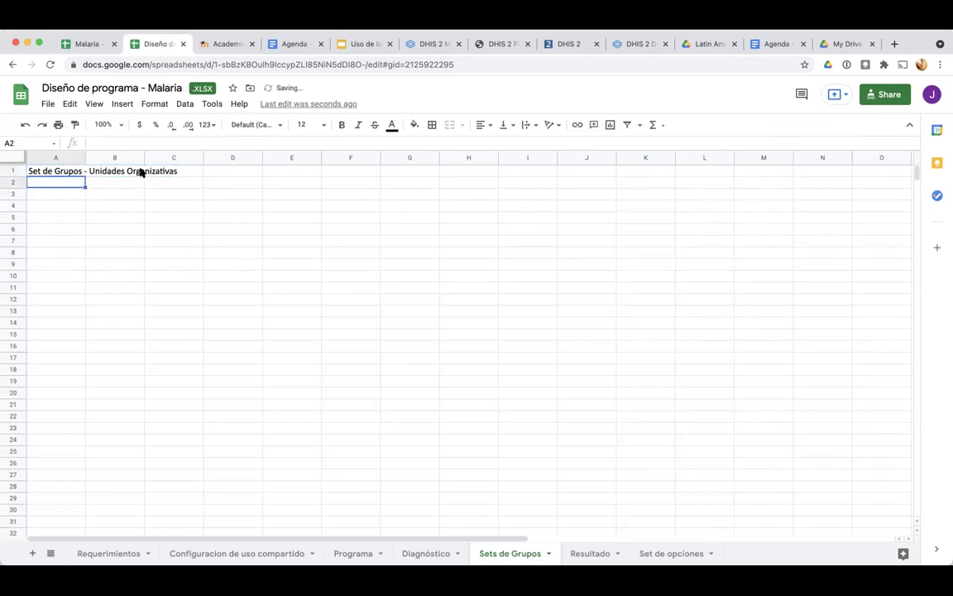
double_click(85, 157)
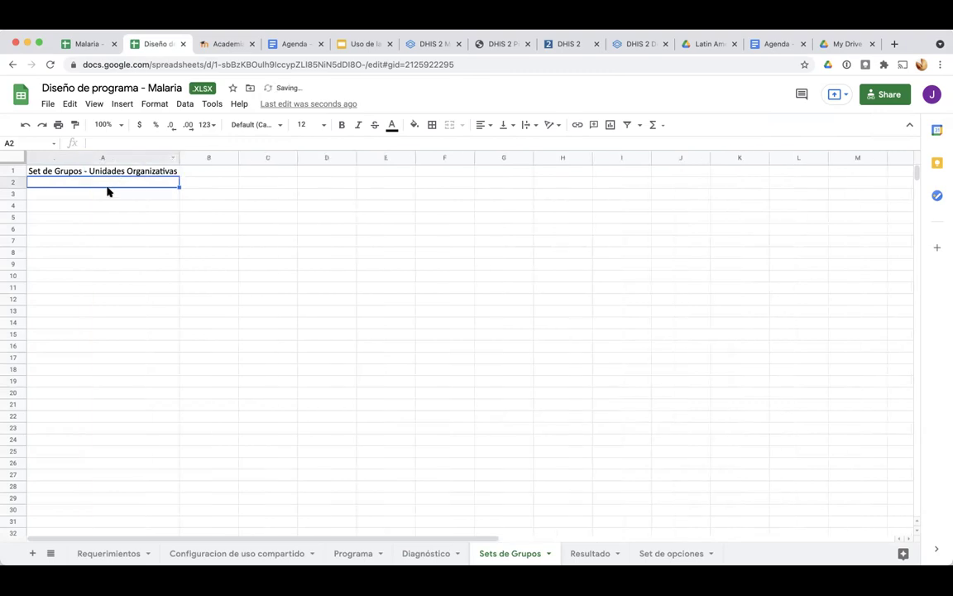
Step: Label cell B1 'Urbana/Rural'
left_click(214, 171)
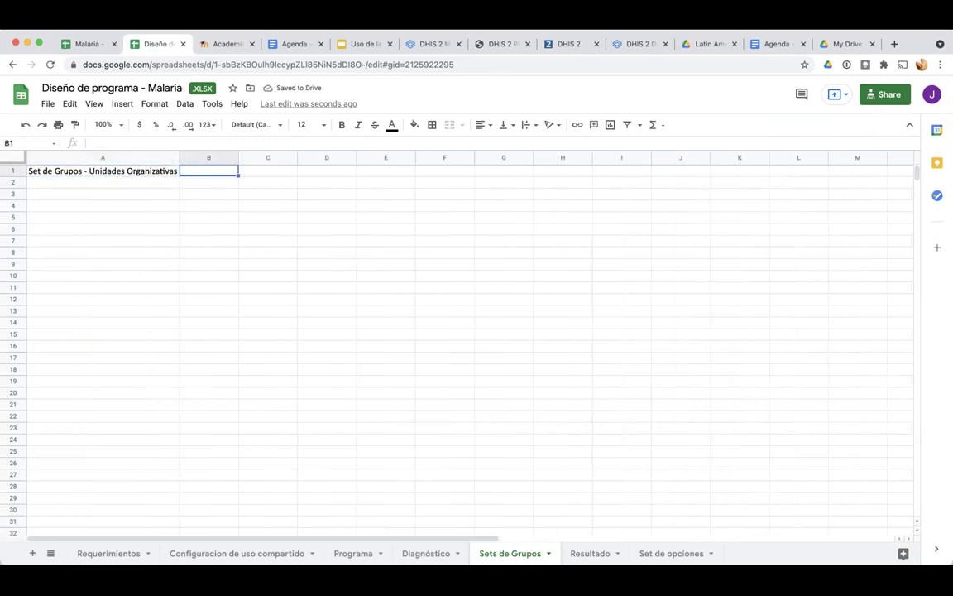
type("Urbana")
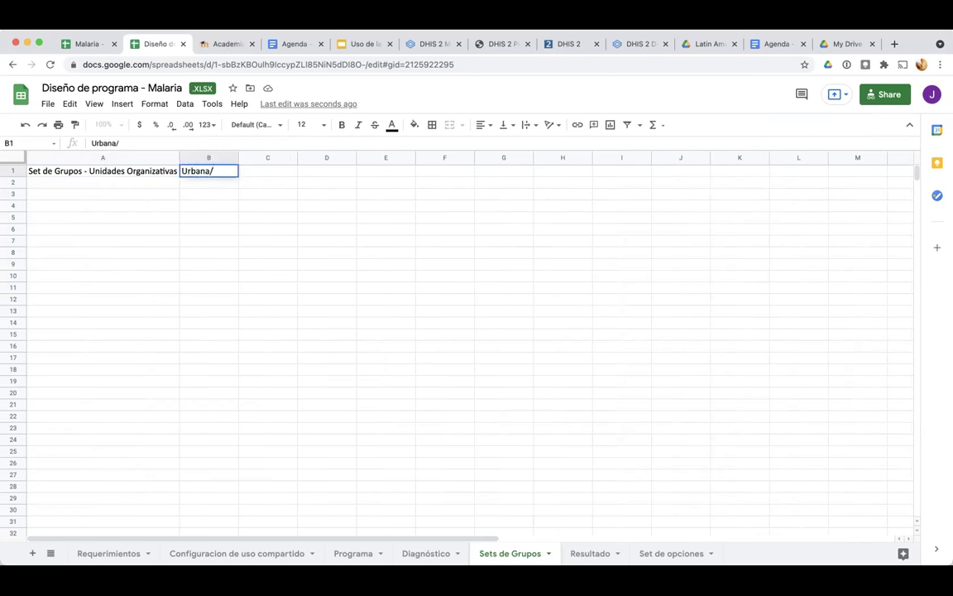
type("/Rural")
key("Return")
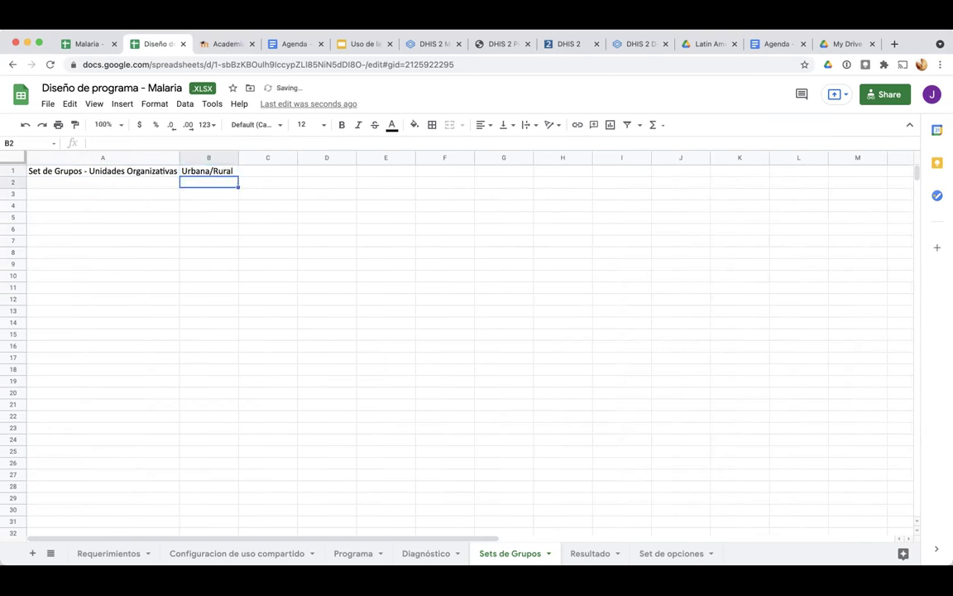
key("Up")
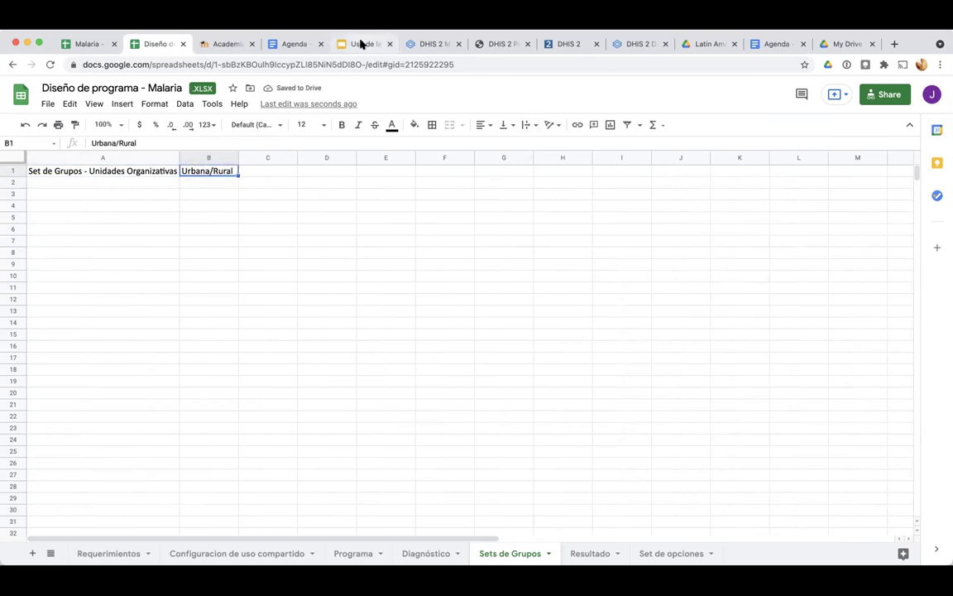
left_click(362, 43)
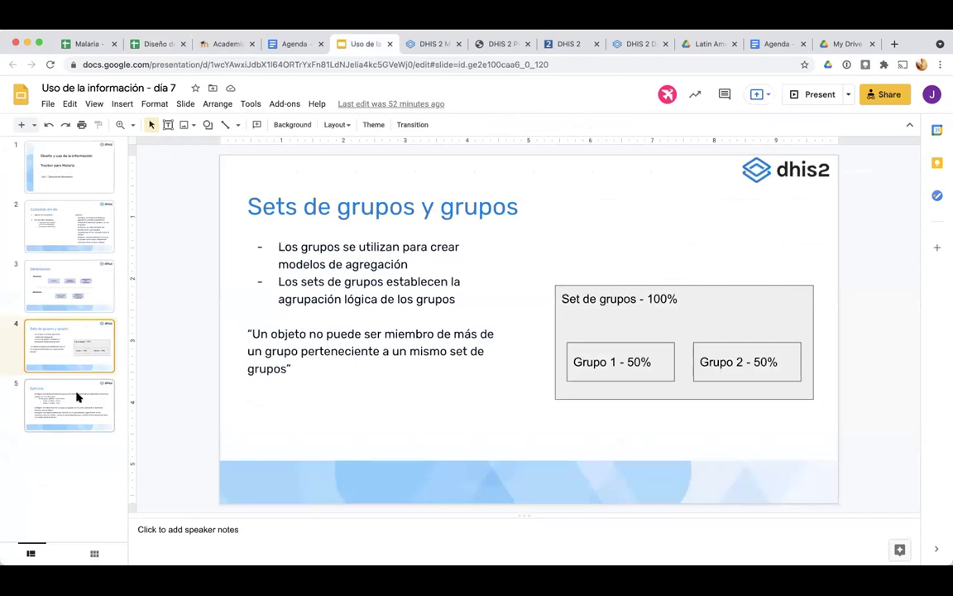
left_click(78, 397)
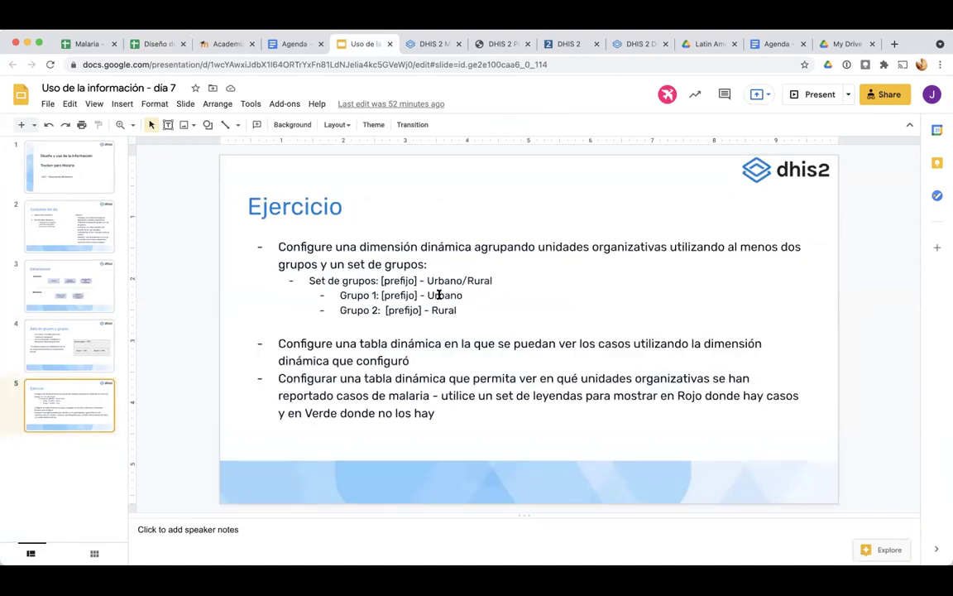
left_click_drag(426, 281, 493, 280)
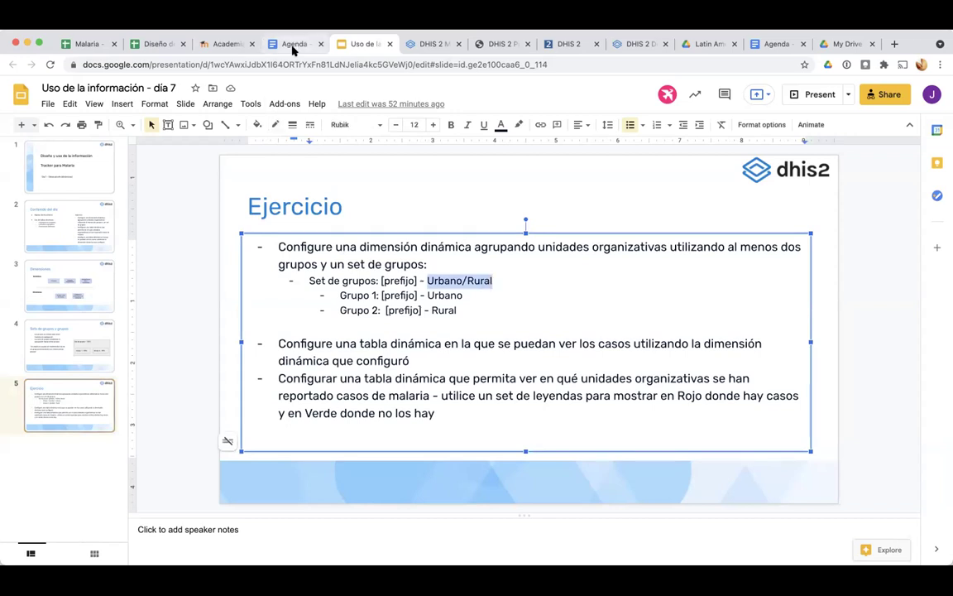
left_click(153, 44)
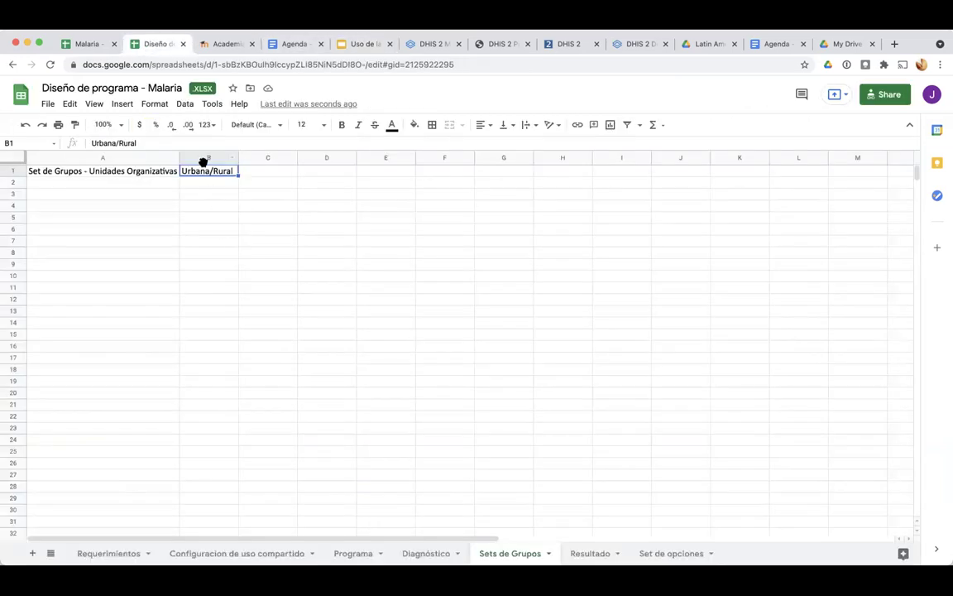
Step: Correct the B1 heading to 'Urbano/Rural'
double_click(203, 171)
type("Urbano")
left_click(272, 226)
Step: List Unidad 1, Unidad 2, Unidad 3 and Unidad 4 down cells A3:A6
left_click(128, 194)
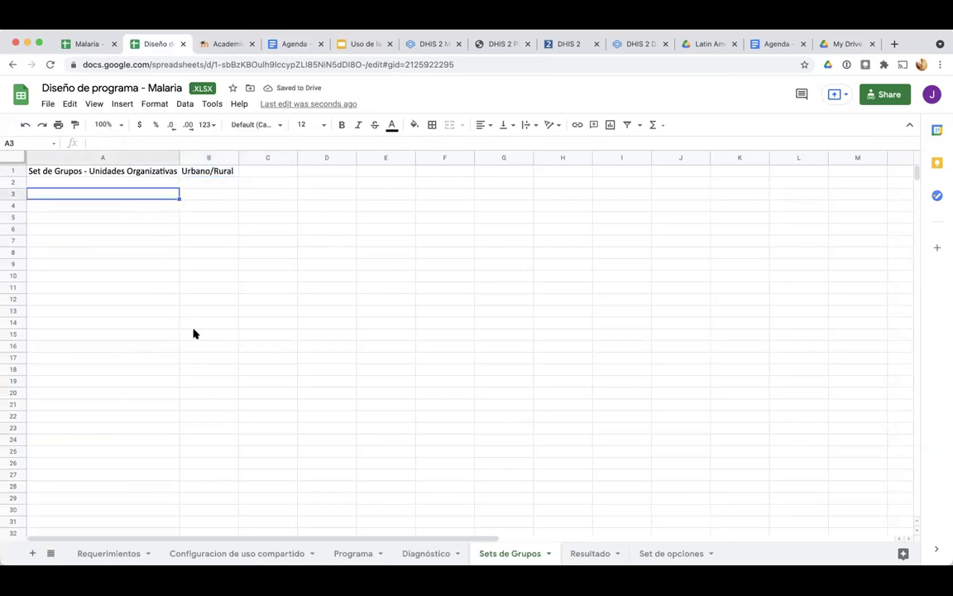
type("Unidad 1")
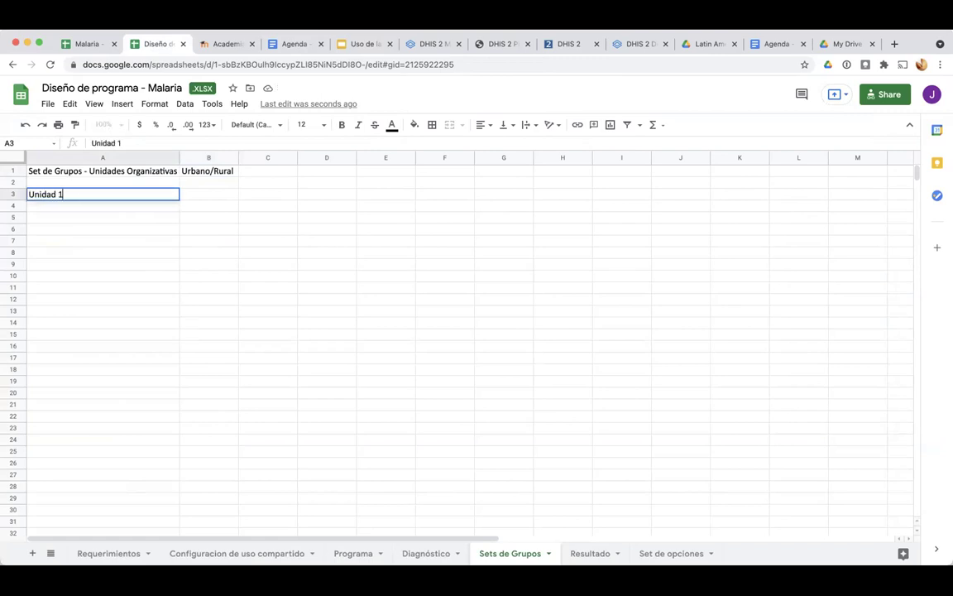
key("Return")
type("Unid")
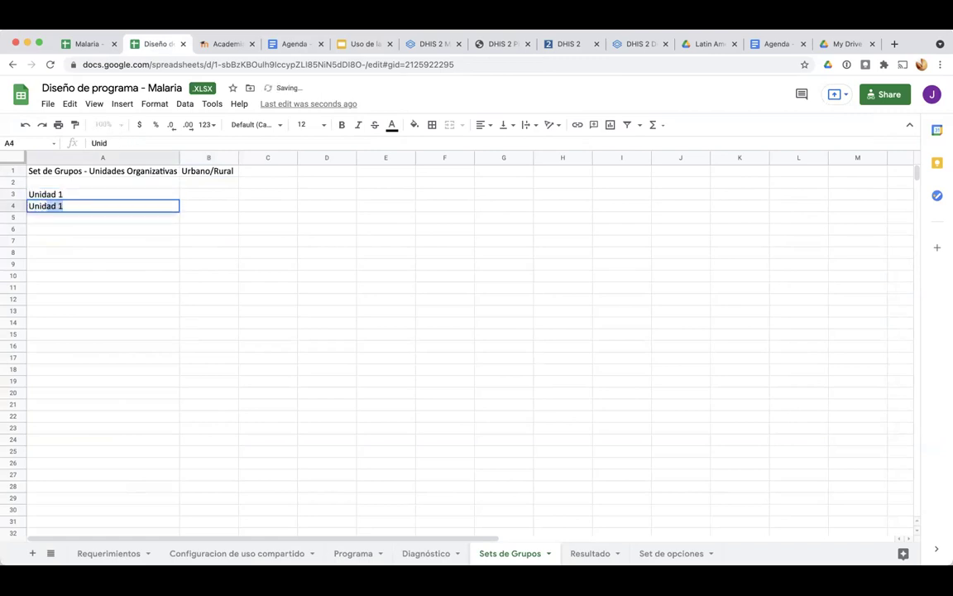
type("ad 2")
key("Return")
type("Unidad")
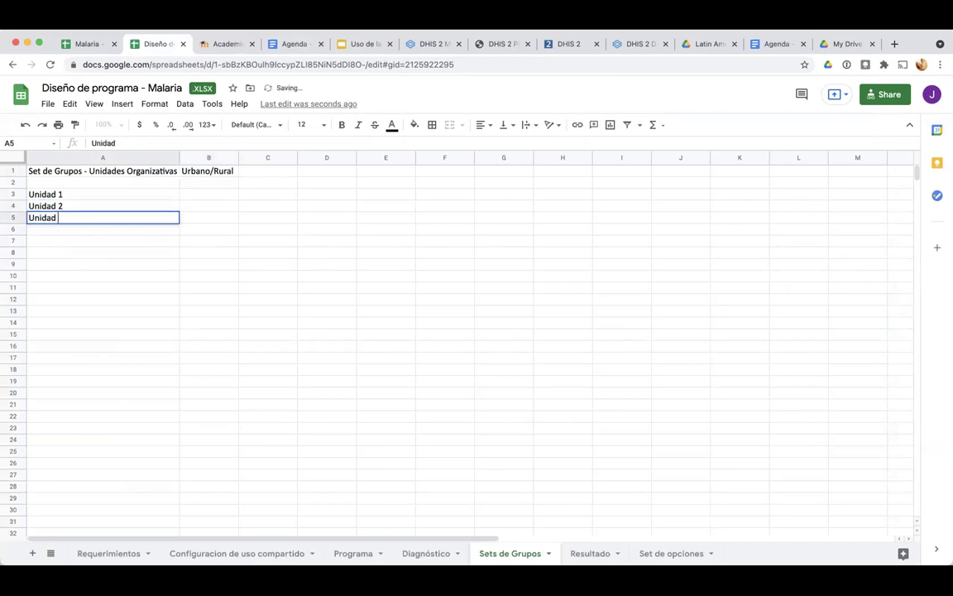
key("Return")
type("Unid")
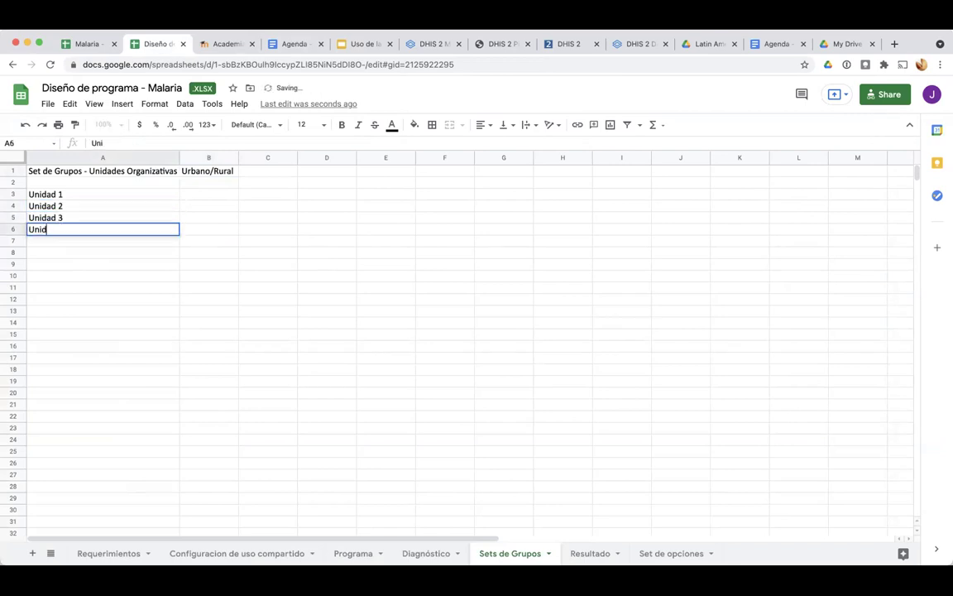
type("ad 4")
key("Return")
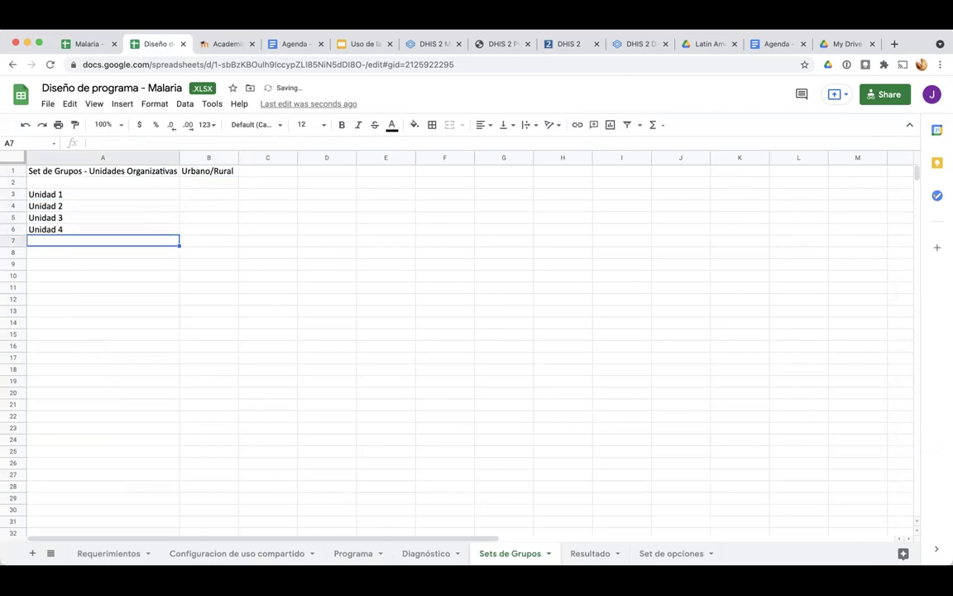
Step: Enter 1 beside each unit in cells B3:B6
left_click(227, 199)
type("1")
key("Return")
type("1")
key("Return")
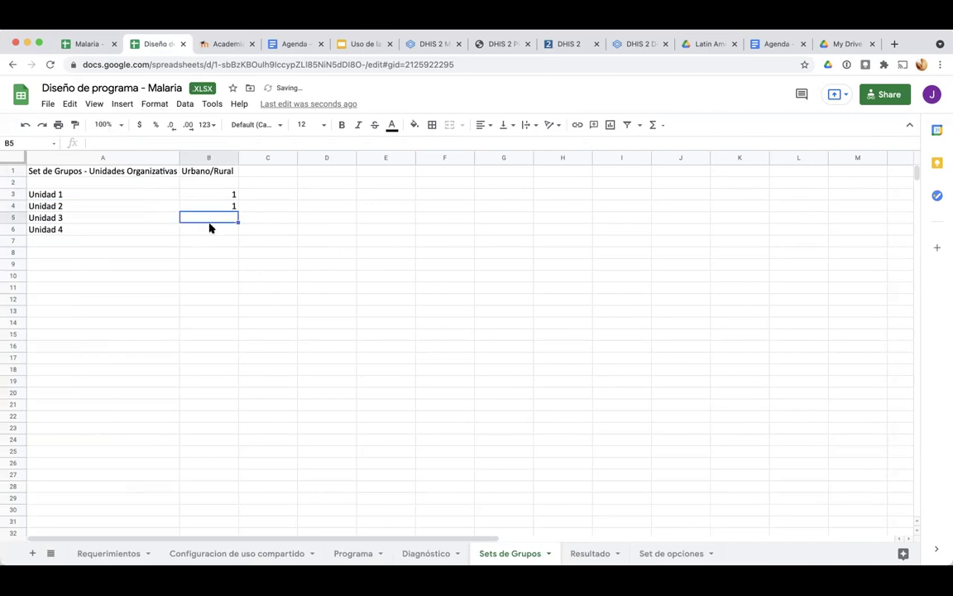
type("1")
key("Return")
type("1")
left_click(209, 253)
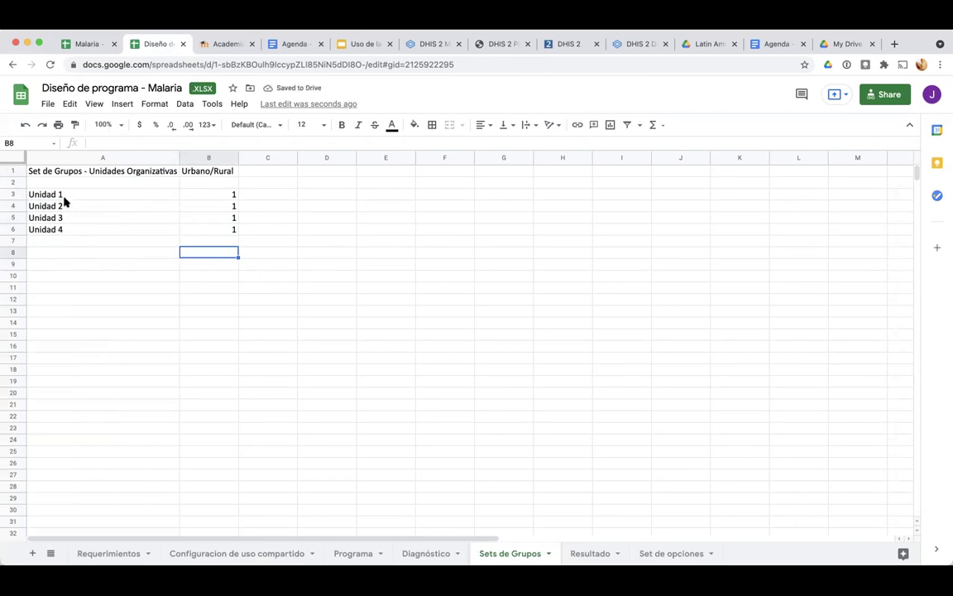
Step: Put an outer border around the Unidad 1–2 block A3:B4
left_click_drag(63, 194, 236, 206)
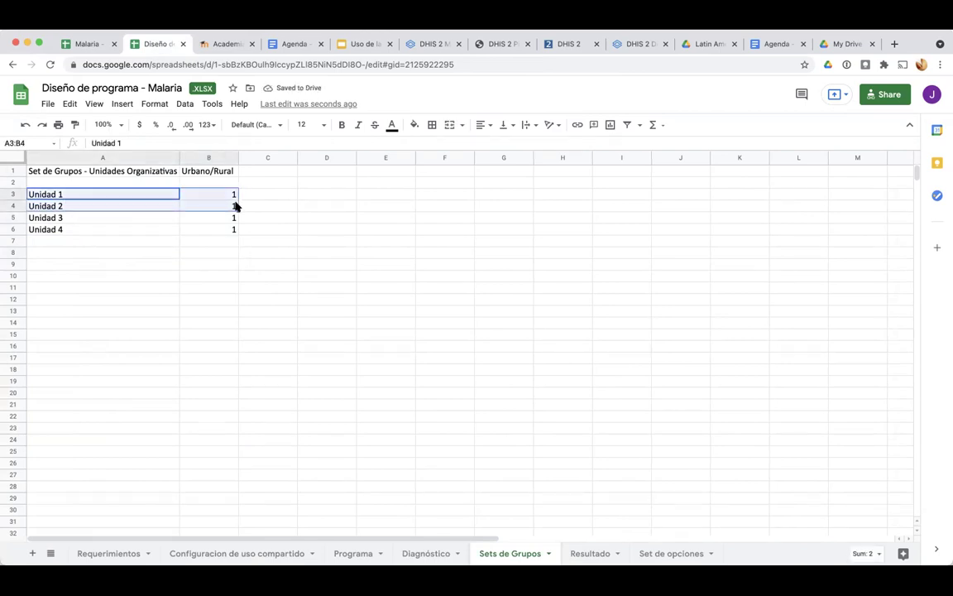
left_click(433, 125)
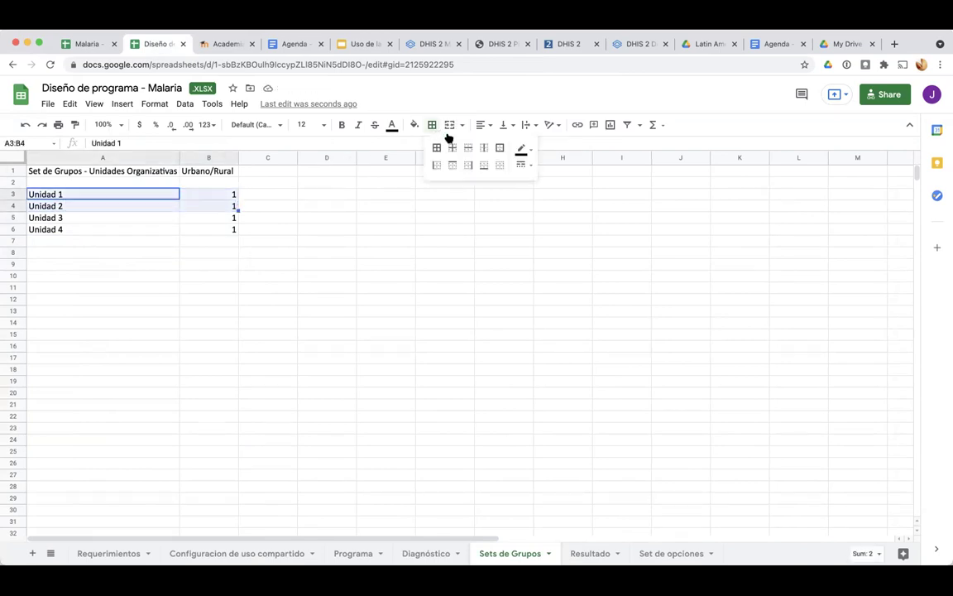
left_click(500, 147)
left_click(96, 209)
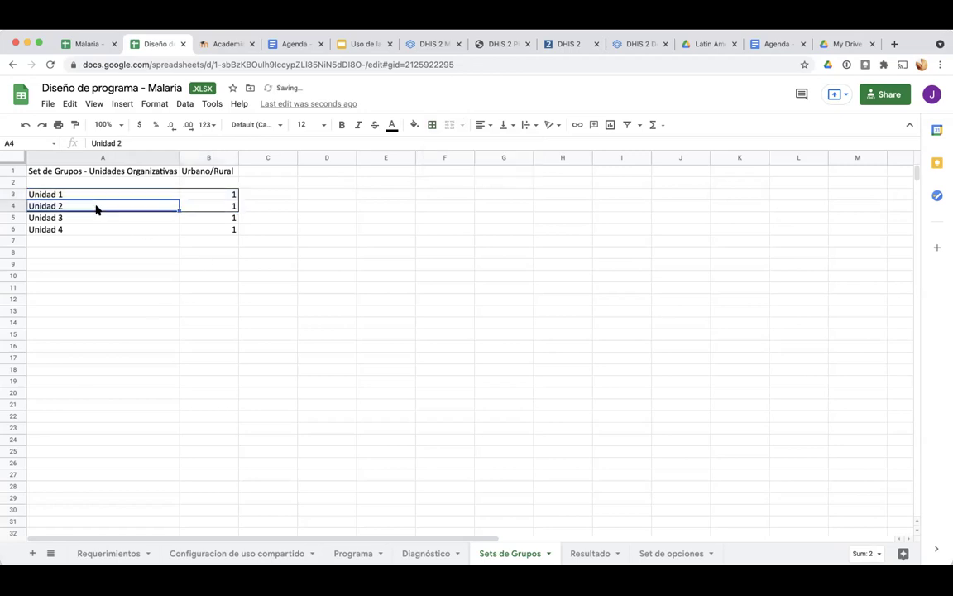
left_click(279, 194)
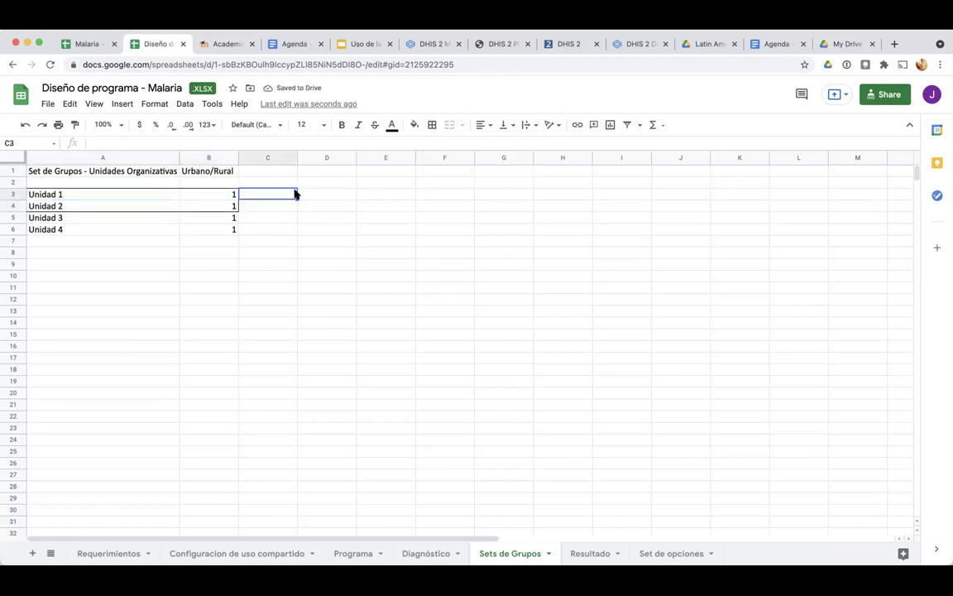
Step: Tag Unidad 1 and Unidad 2 as Urbano in cells C3:C4
left_click(288, 184)
left_click(281, 197)
type("U")
key("BackSpace")
type("Urbano")
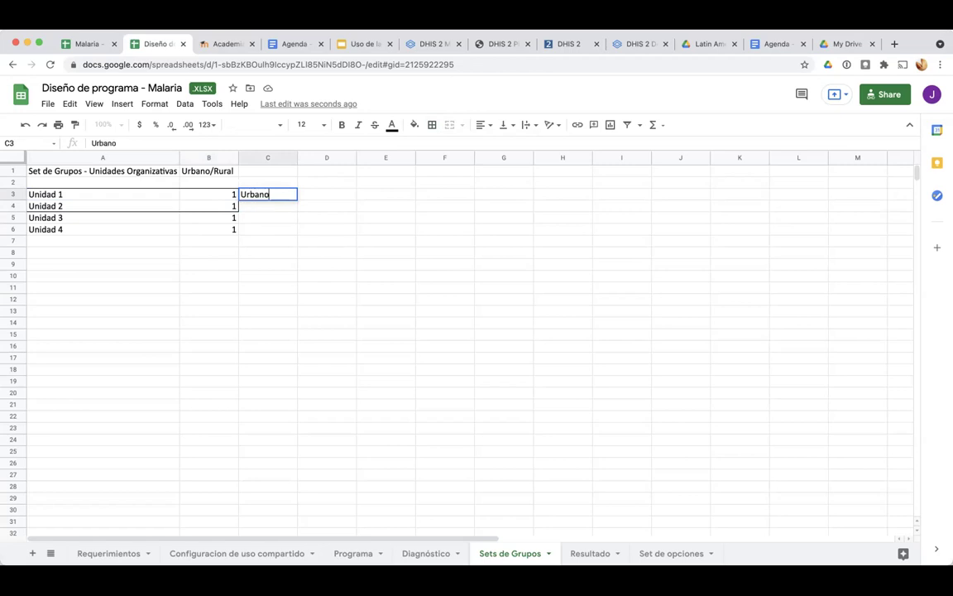
key("Return")
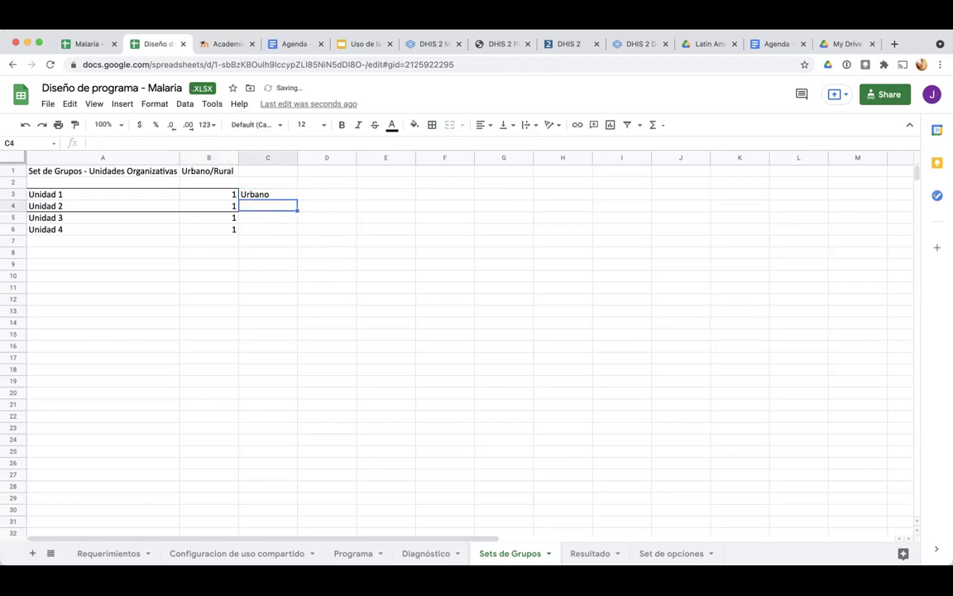
type("Urbano")
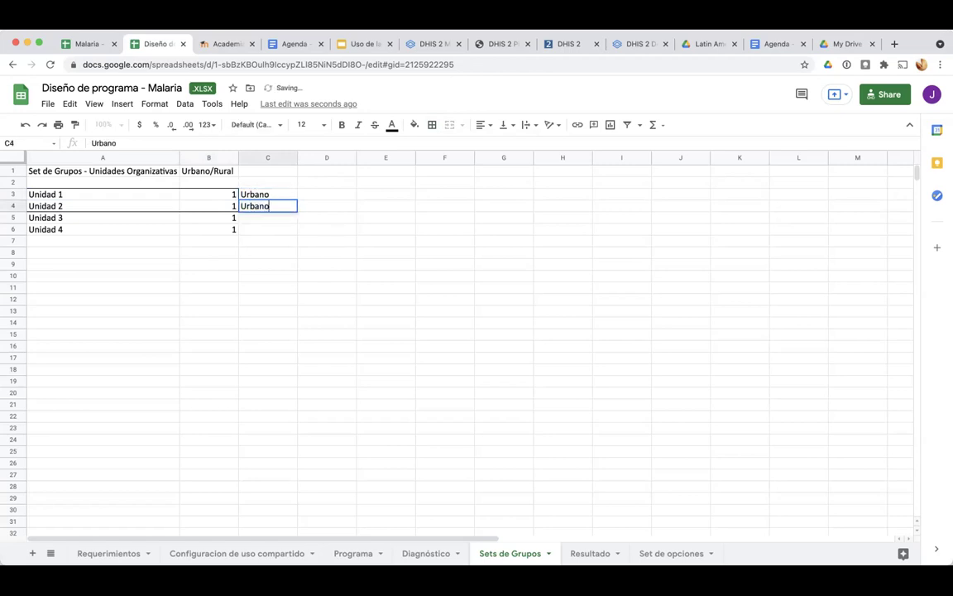
key("Return")
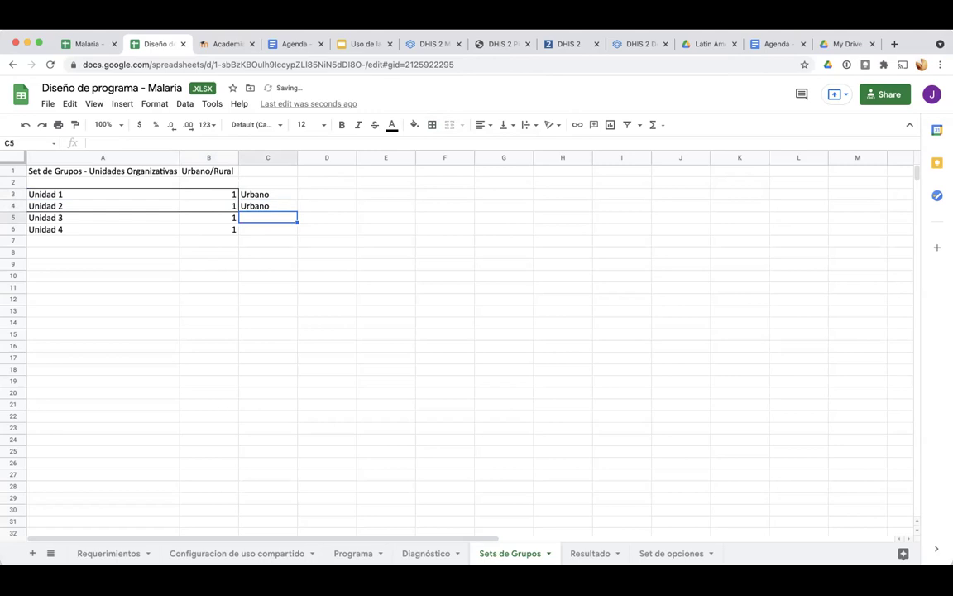
Step: Tag Unidad 3 and Unidad 4 as Rural in cells C5:C6
type("Rural")
key("Return")
type("Ruda")
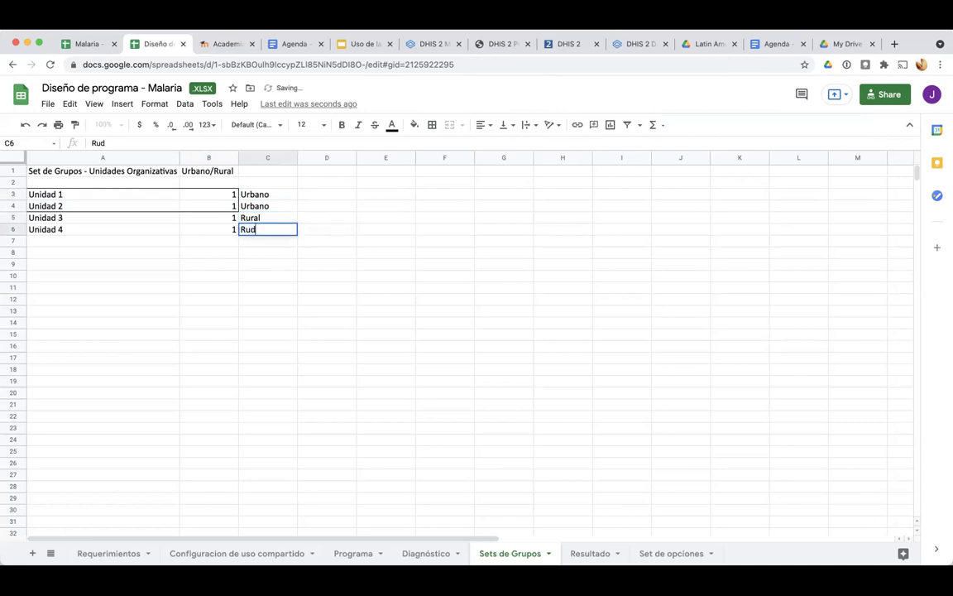
key("BackSpace")
key("BackSpace")
type("ral")
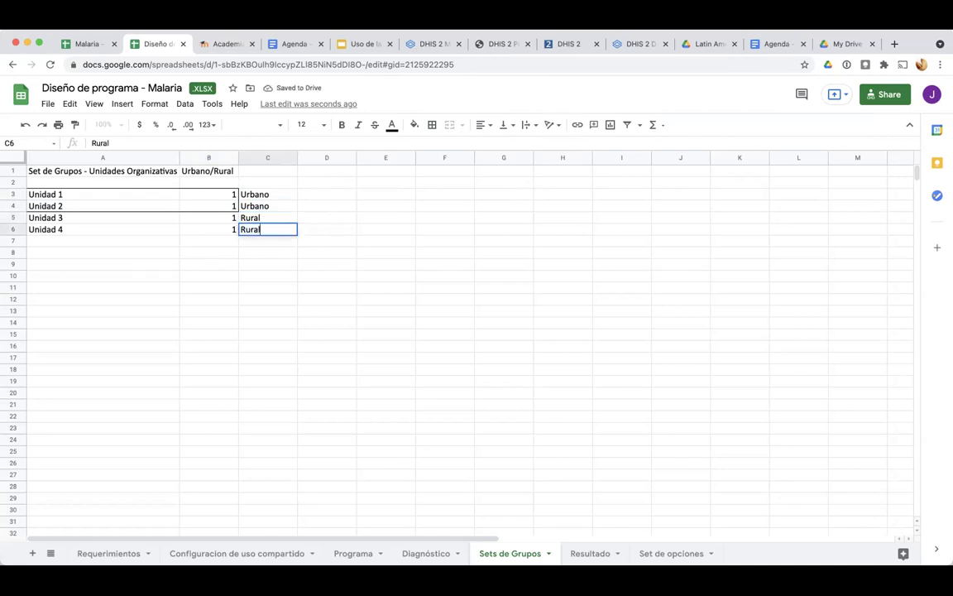
key("Return")
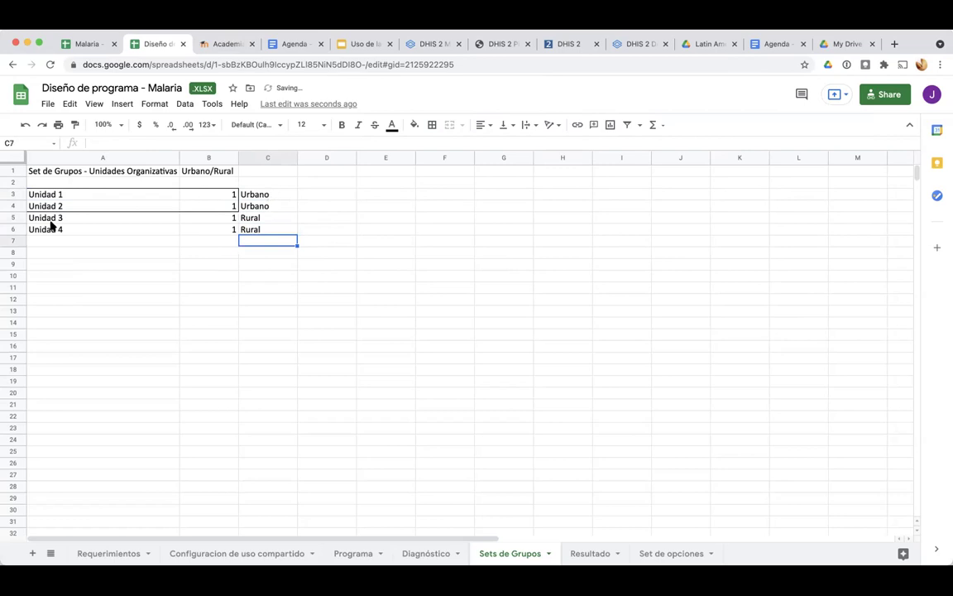
Step: Put an outer border around the Unidad 3–4 rows A5:B6
left_click(50, 219)
left_click(221, 229, "shift")
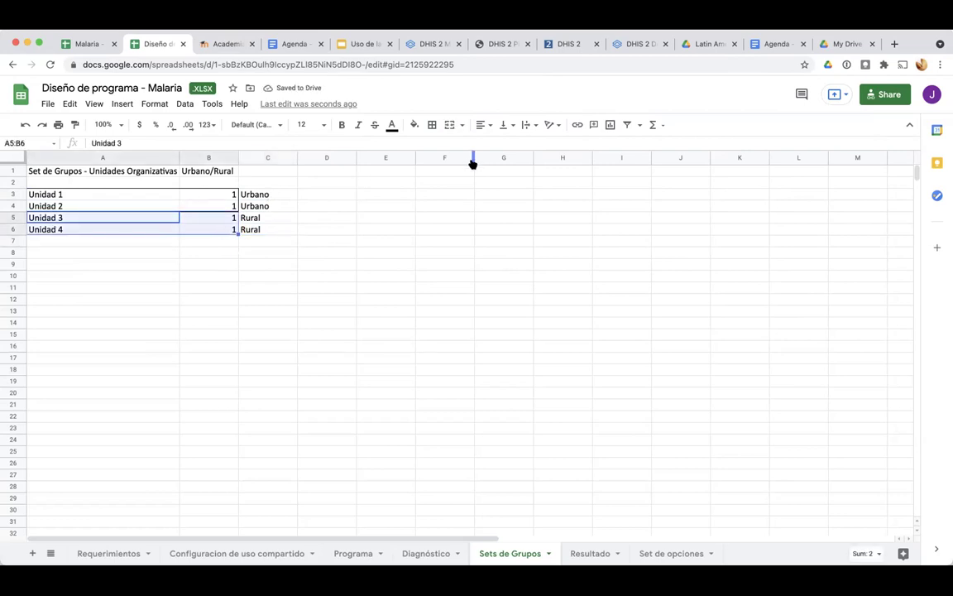
left_click(432, 125)
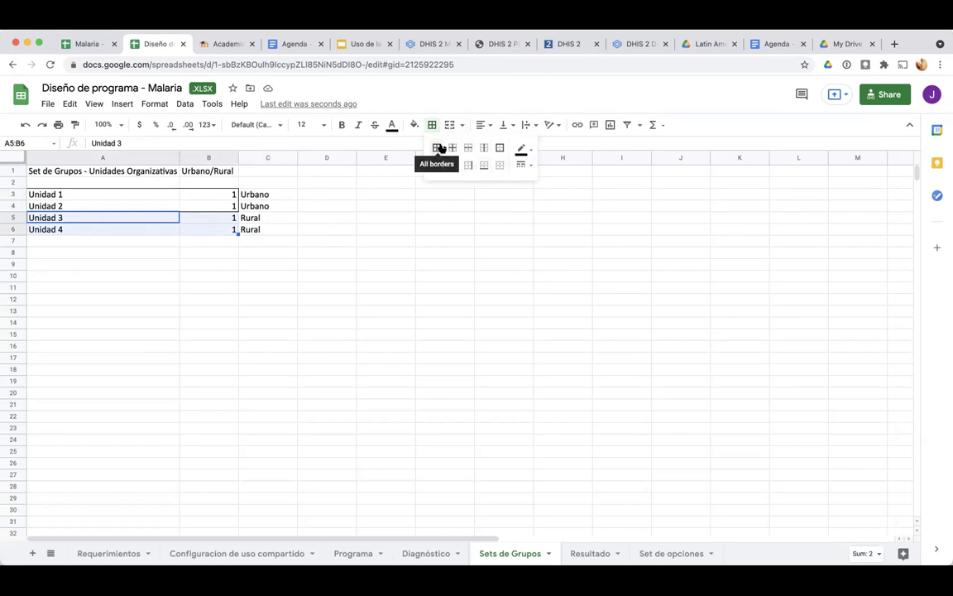
left_click(498, 148)
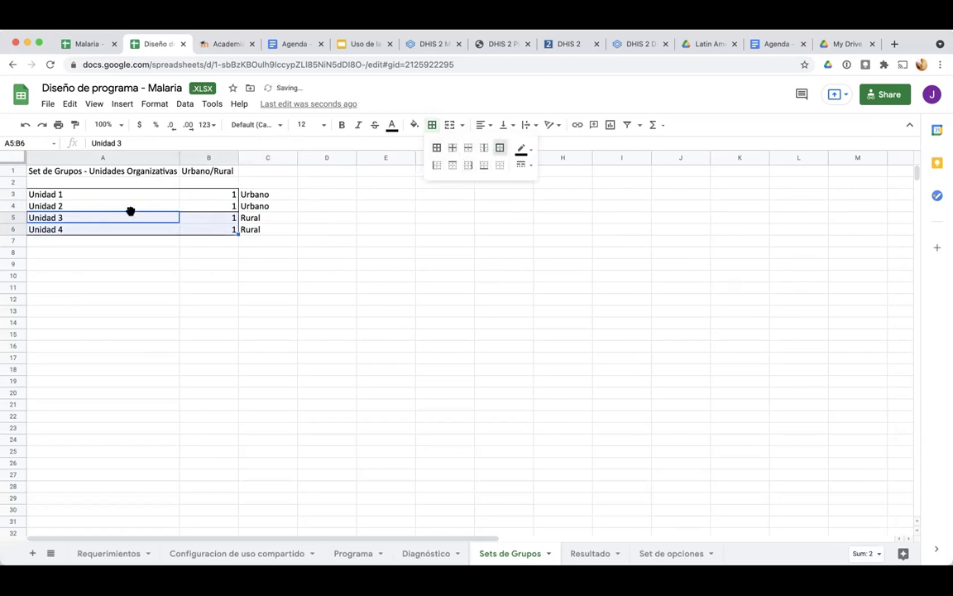
left_click(344, 220)
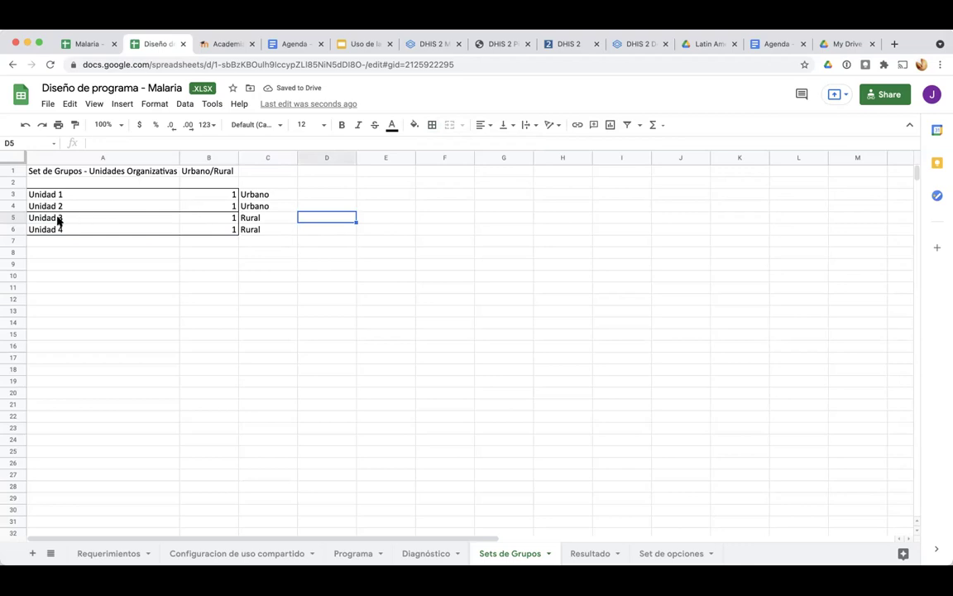
left_click(197, 220)
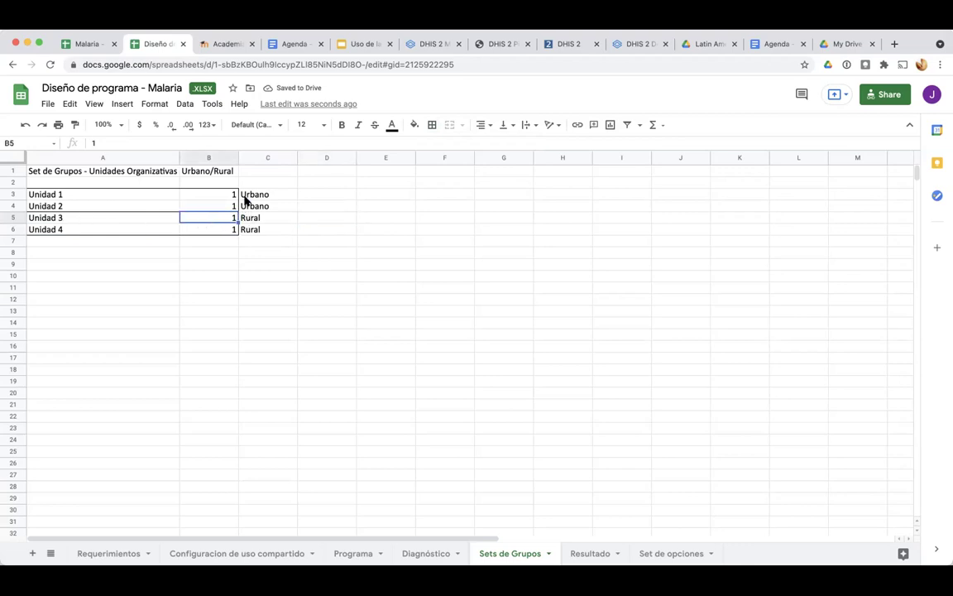
left_click(248, 197)
left_click(251, 216)
left_click(392, 193)
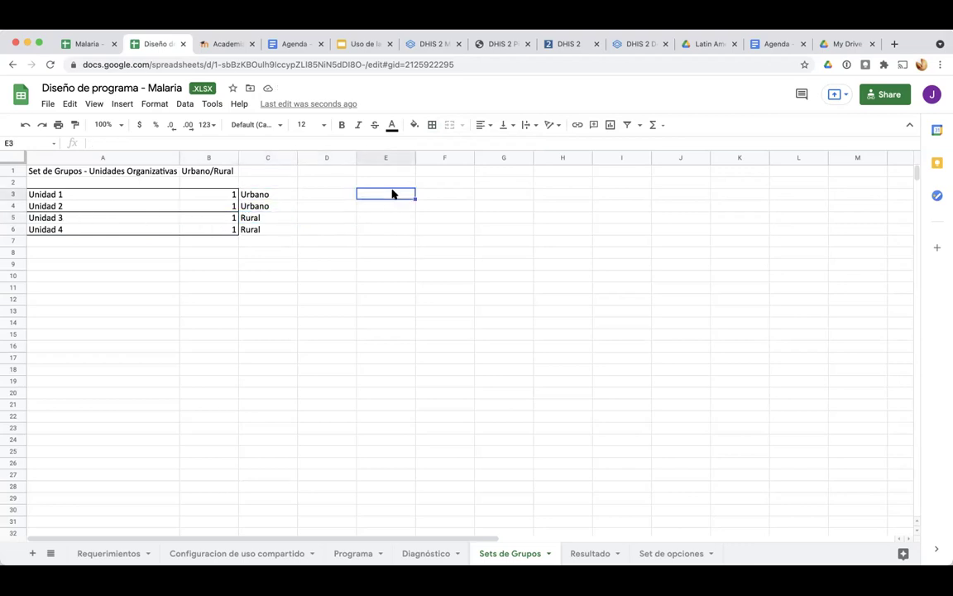
Step: Cancel the stray formula in E3 and copy the Urbano label from C3 into E2
type("=")
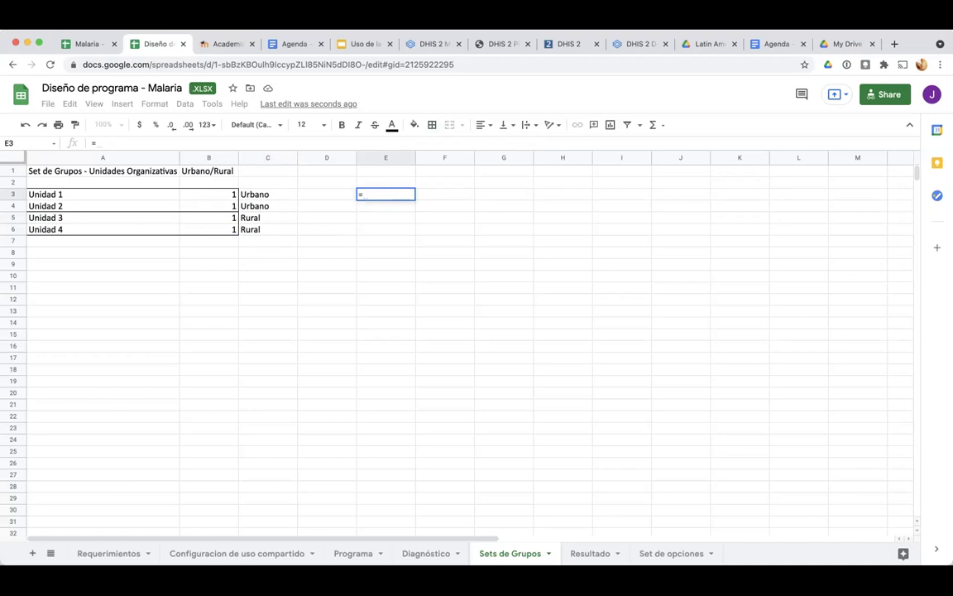
key("Escape")
left_click(390, 183)
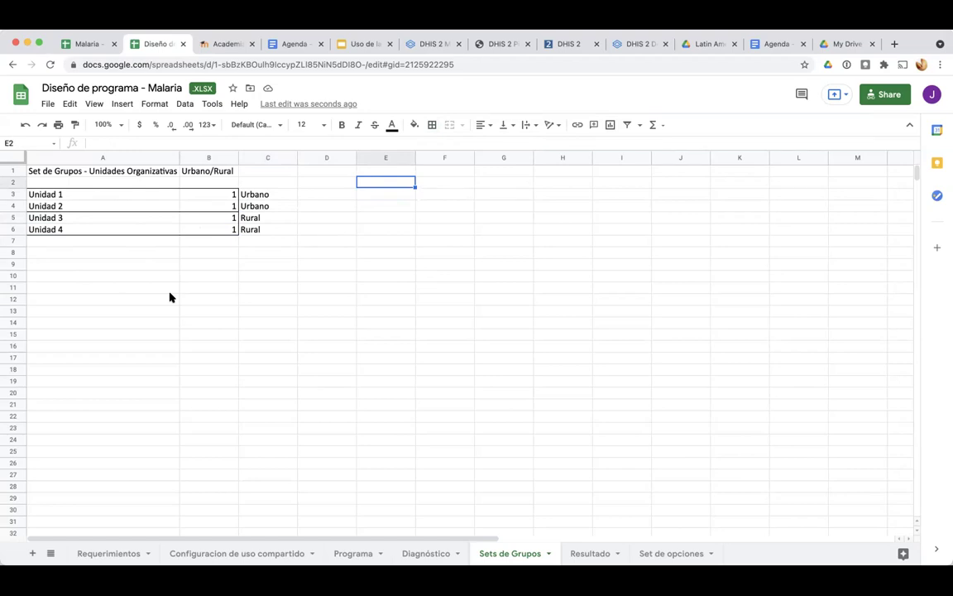
left_click(270, 194)
key("ctrl+c")
left_click(366, 184)
key("ctrl+v")
Step: Copy the Rural label from C5 into F2
left_click(266, 217)
key("ctrl+c")
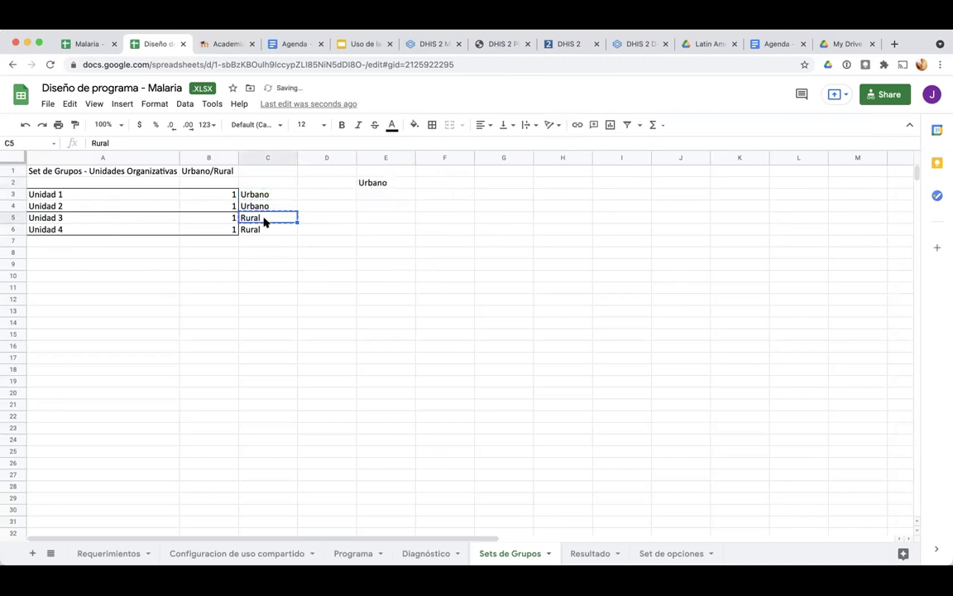
left_click(431, 183)
key("ctrl+v")
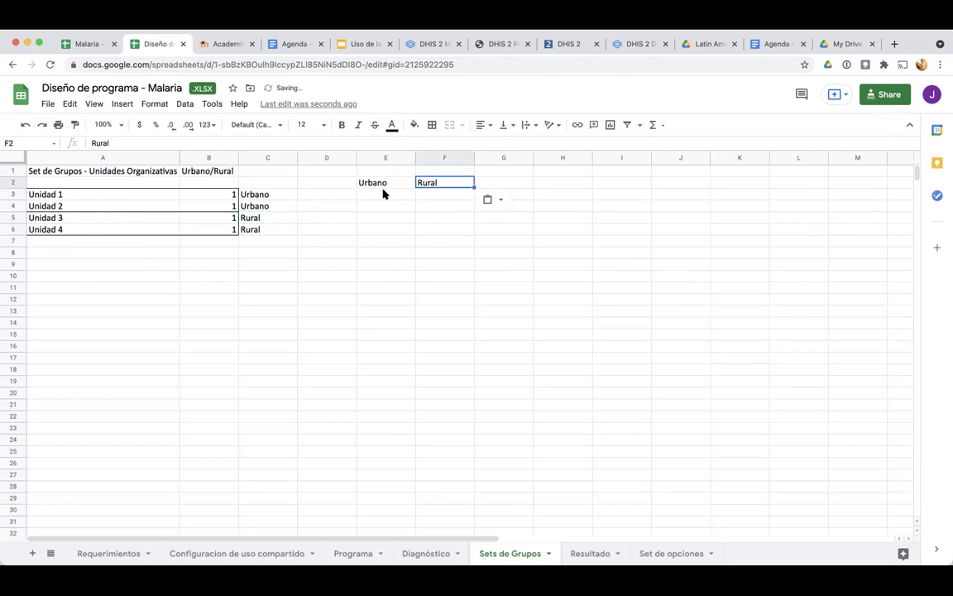
left_click(383, 193)
left_click(219, 172)
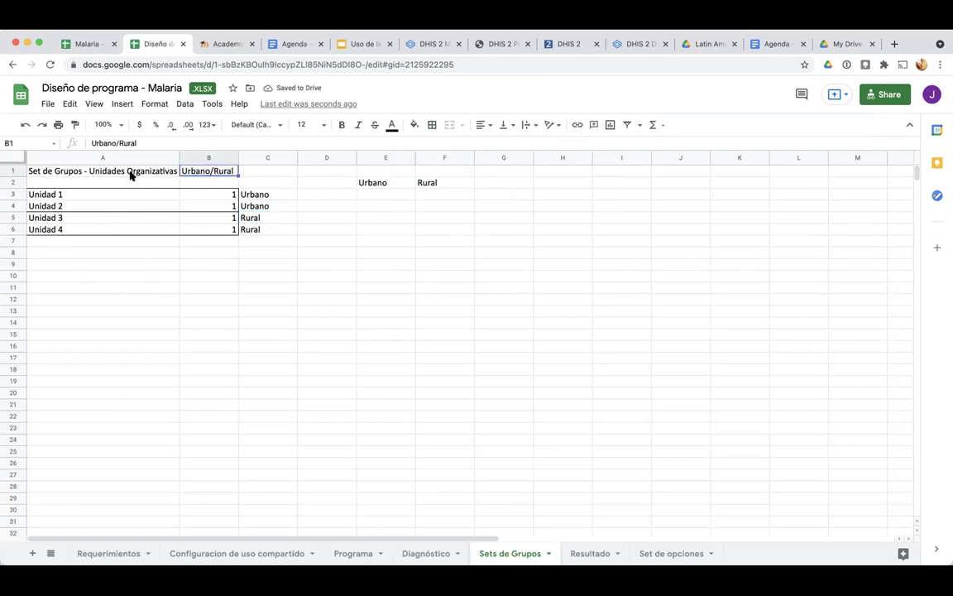
key("Right")
Step: Enter 100% in cell C1
type("100%")
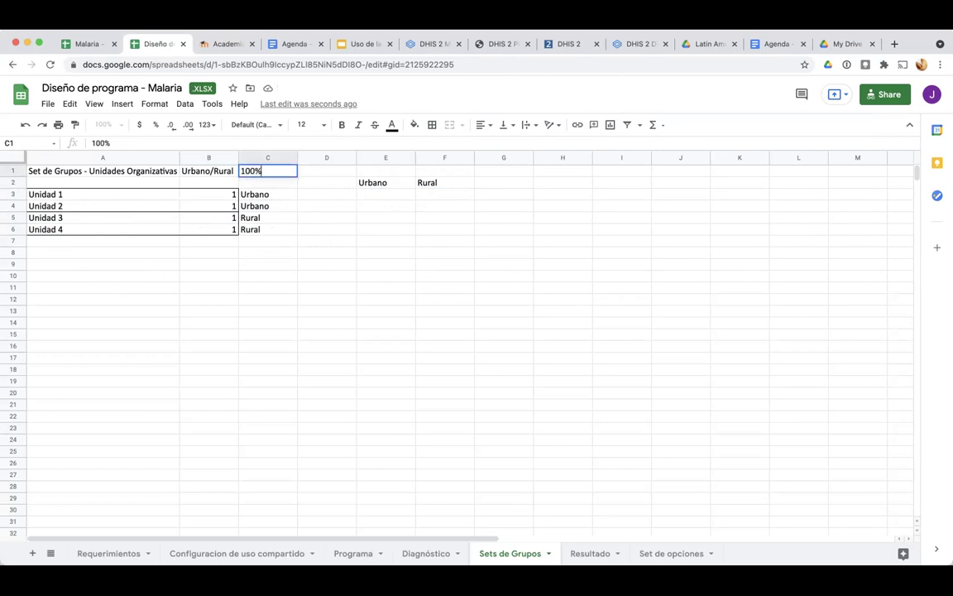
key("Return")
left_click(268, 170)
key("Down")
key("Left")
key("Down")
key("Down")
key("Up")
key("Down")
key("Down")
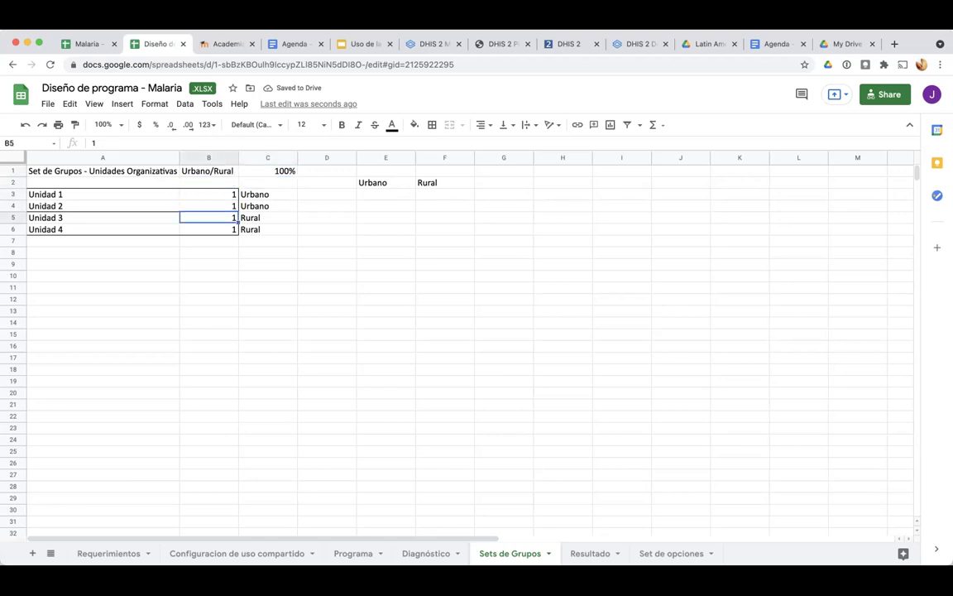
key("Up")
key("Up")
key("Right")
key("Up")
key("Up")
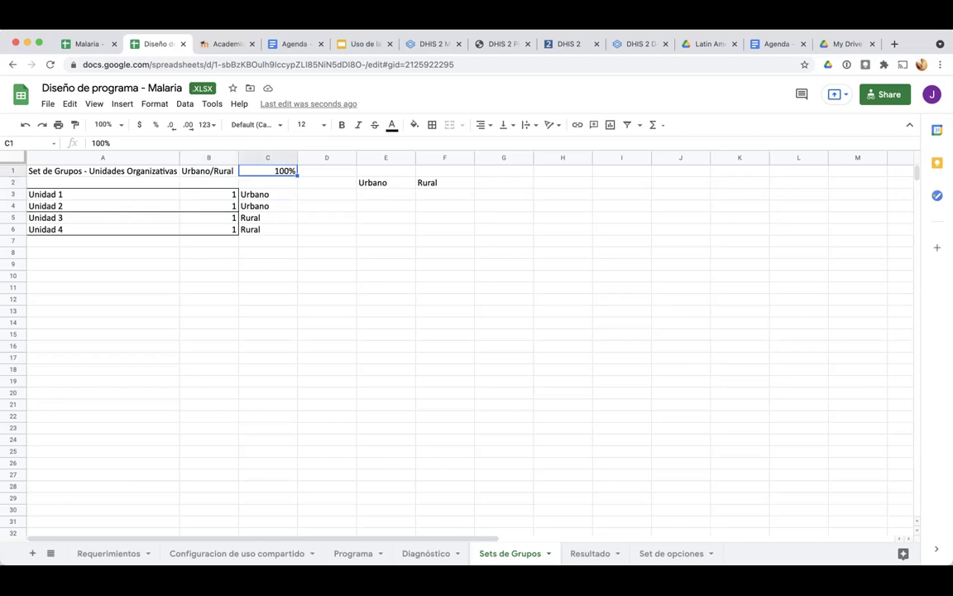
Step: Put =C1/2 in D1 and format it as a percentage (50%)
key("Right")
type("=")
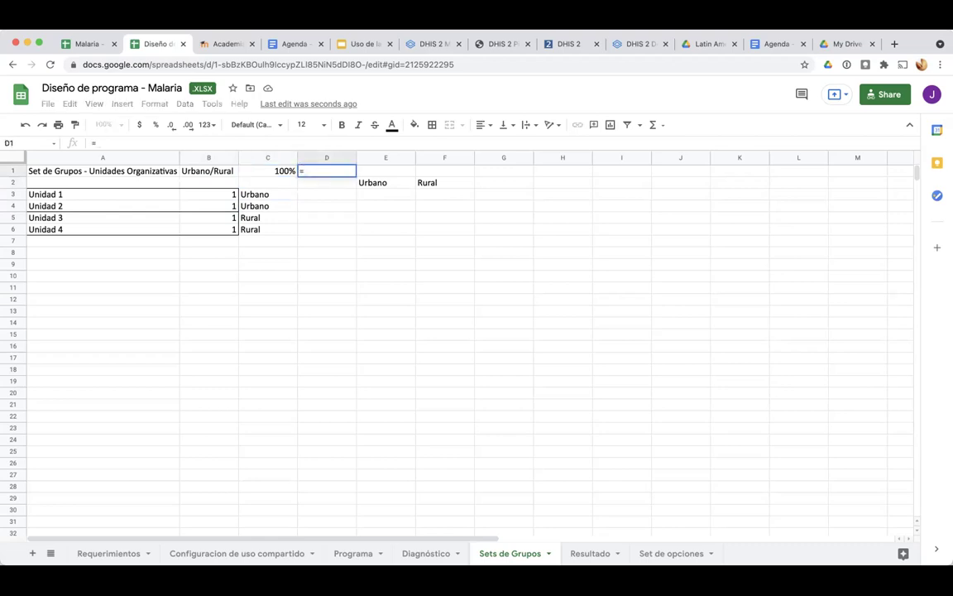
key("Left")
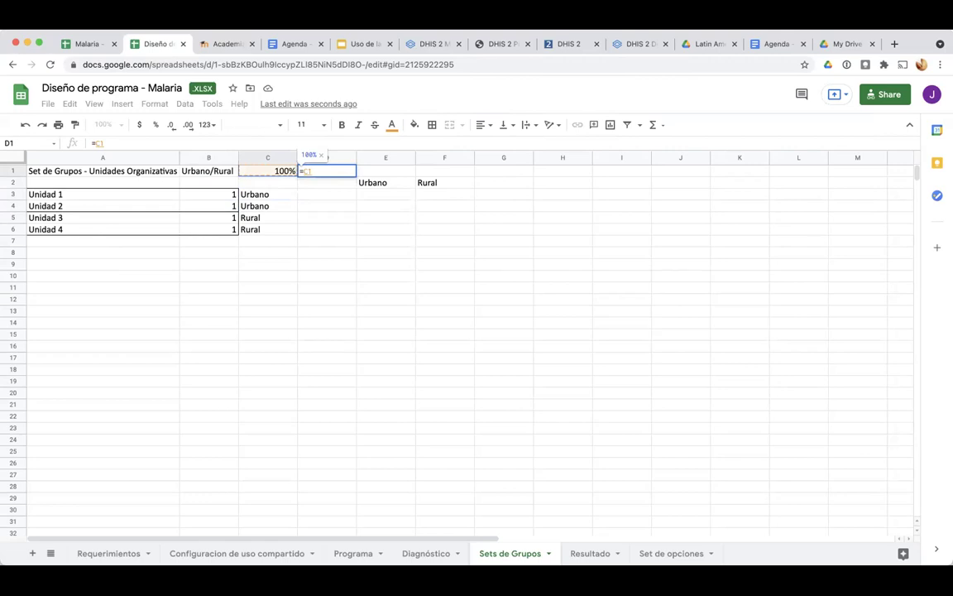
type("/2")
key("Return")
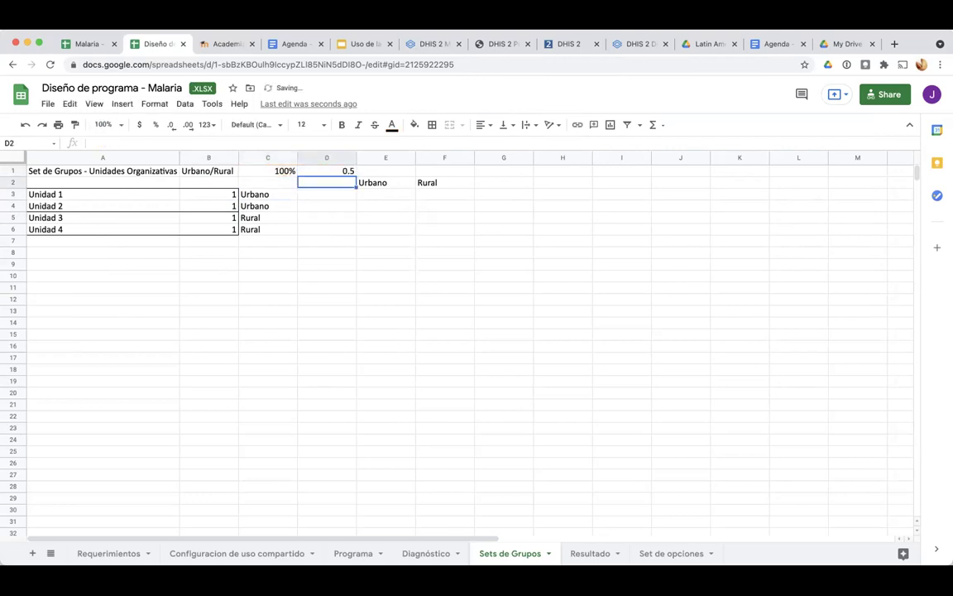
key("Up")
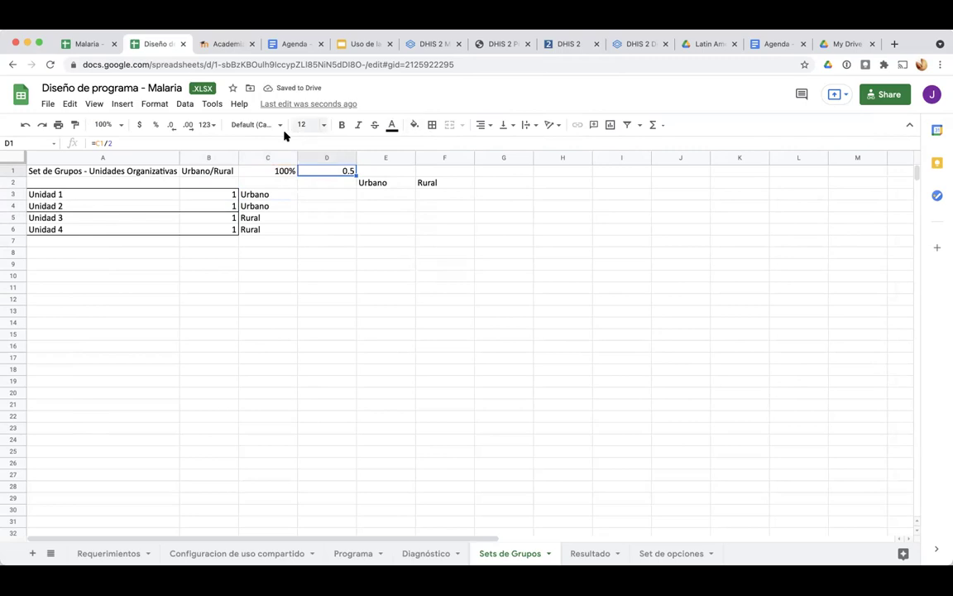
left_click(155, 124)
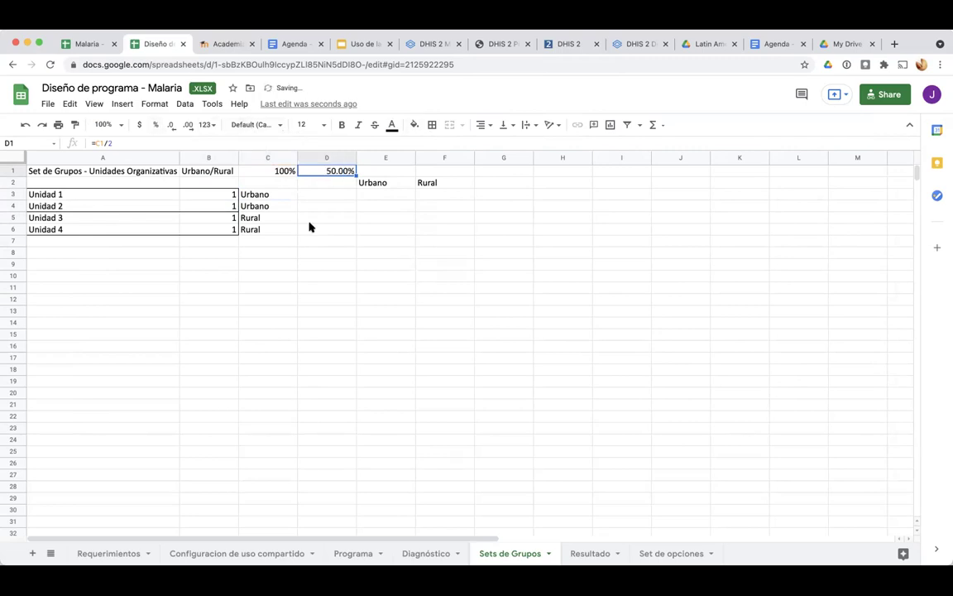
Step: Put =D1/2 in E1 and format it as a percentage (25%)
left_click(375, 171)
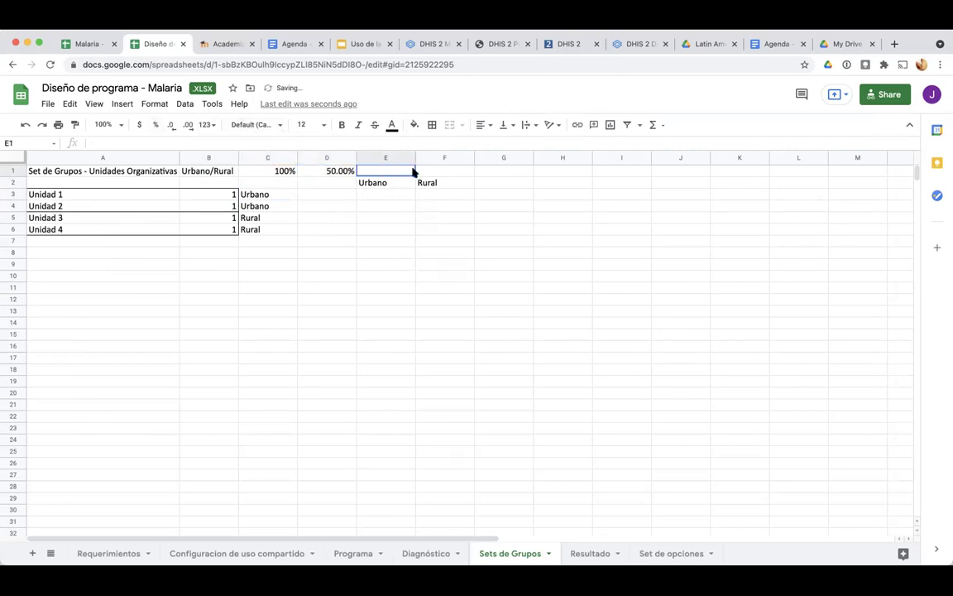
type("=")
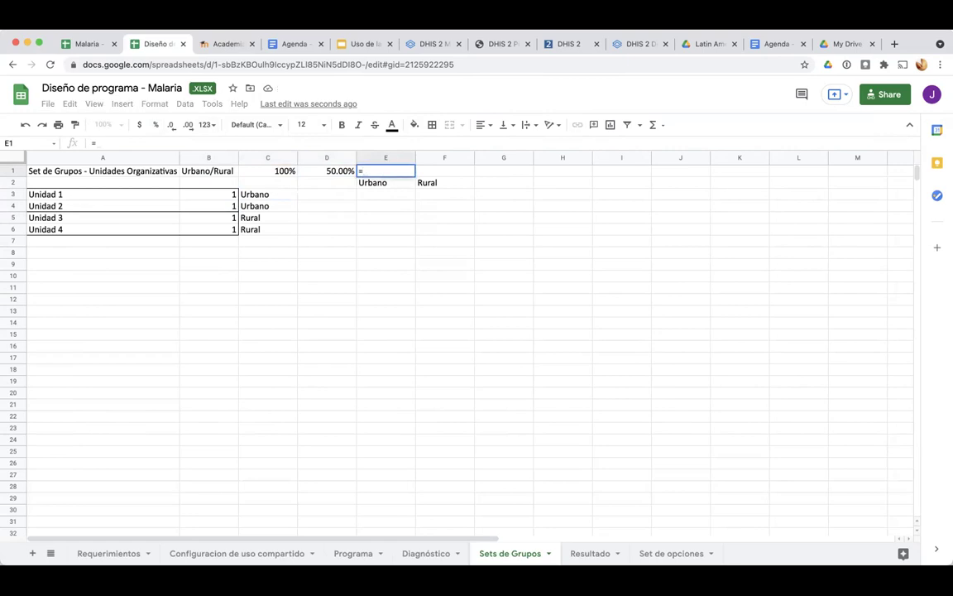
key("Left")
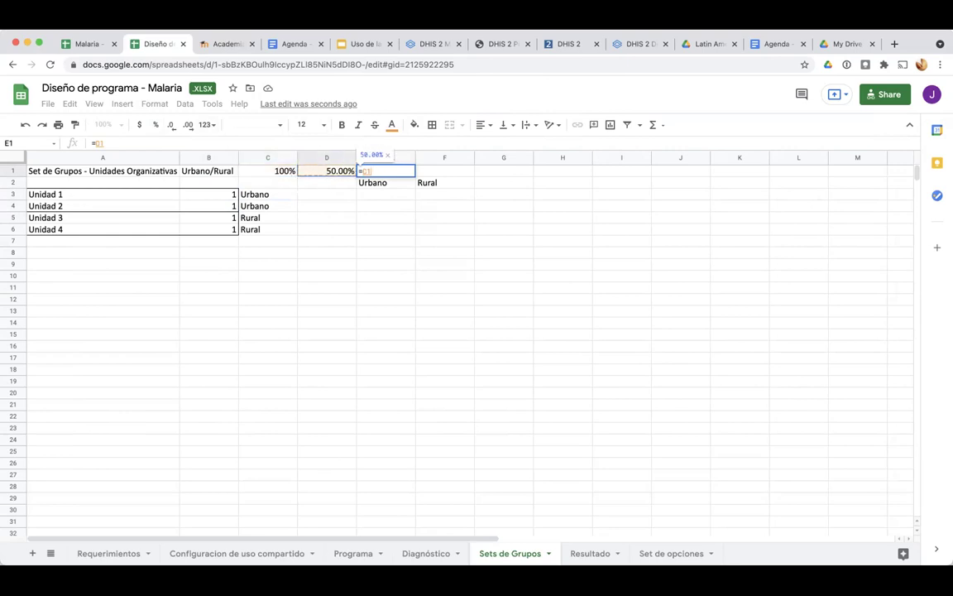
type("/")
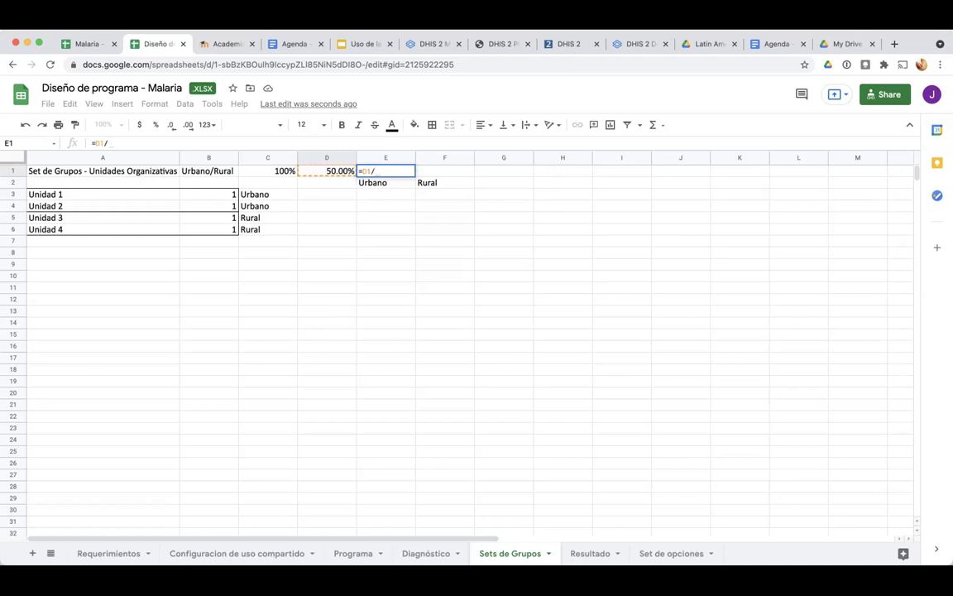
type("2")
key("Return")
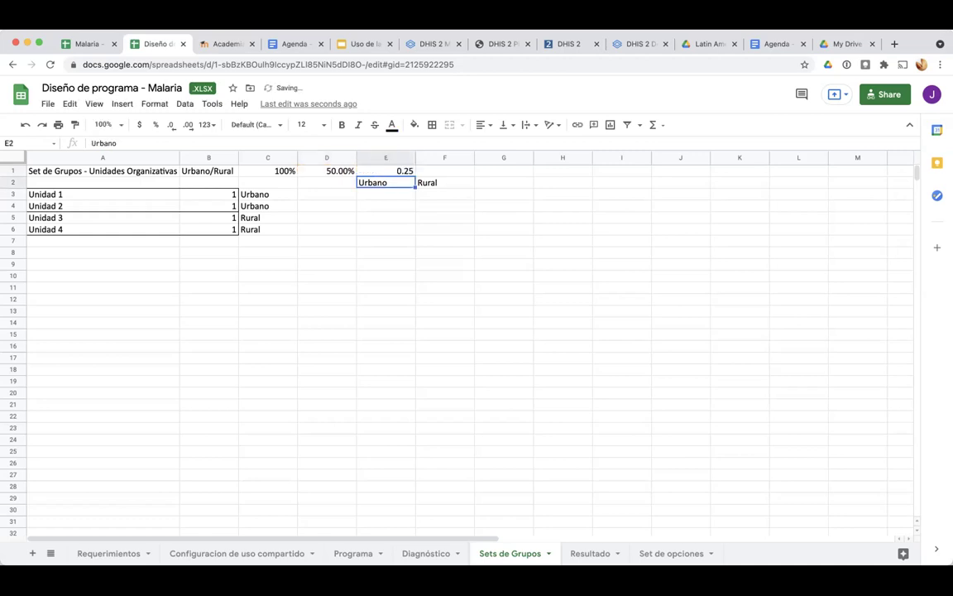
left_click(376, 169)
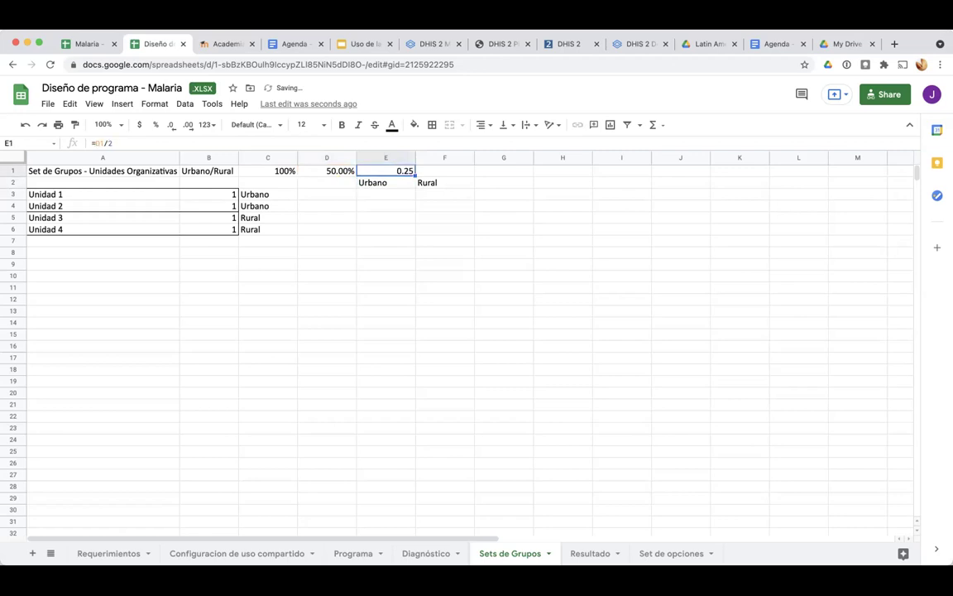
left_click(155, 125)
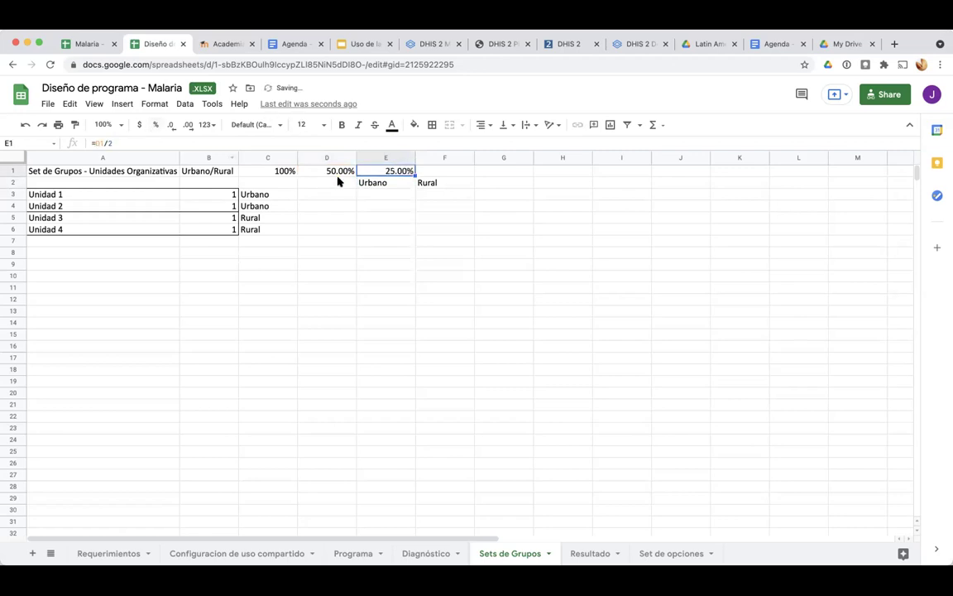
Step: Remove the decimal places from the percentages in C1:E1
left_click(286, 172)
left_click(388, 169, "shift")
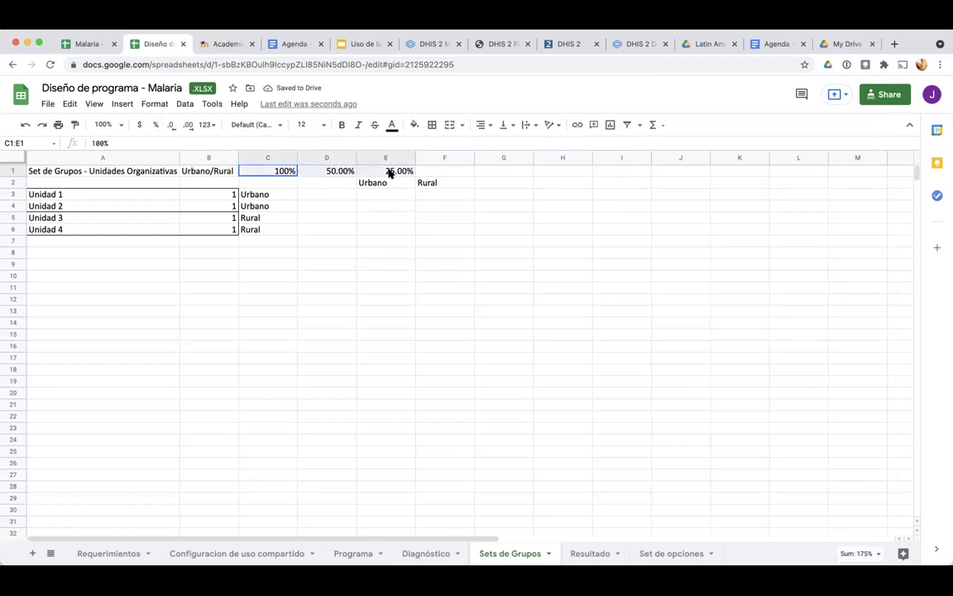
left_click(170, 126)
left_click(264, 242)
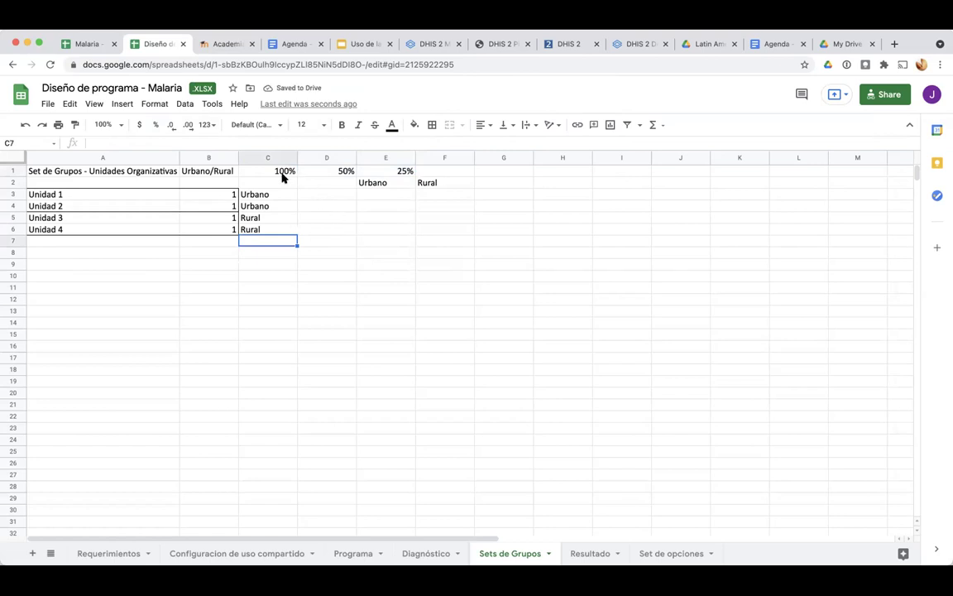
left_click(13, 170)
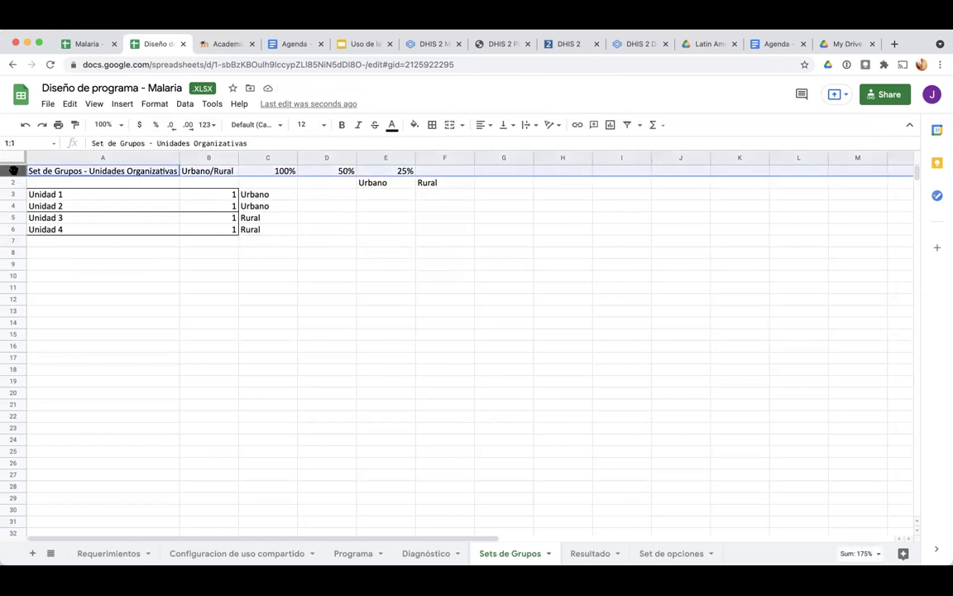
Step: Insert a new row above row 1 and head cell C1 'Set'
right_click(13, 171)
left_click(76, 270)
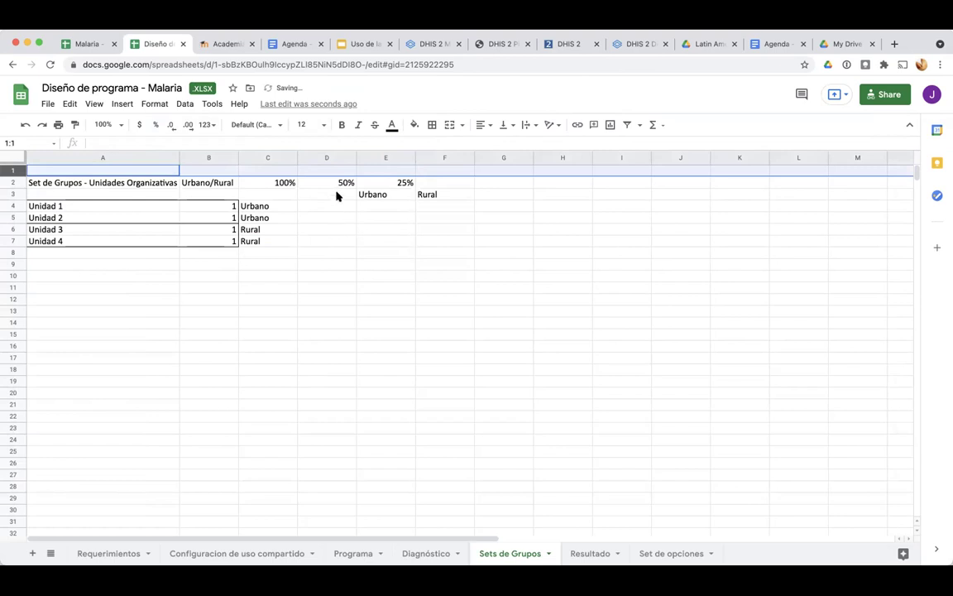
left_click(287, 172)
type("Set")
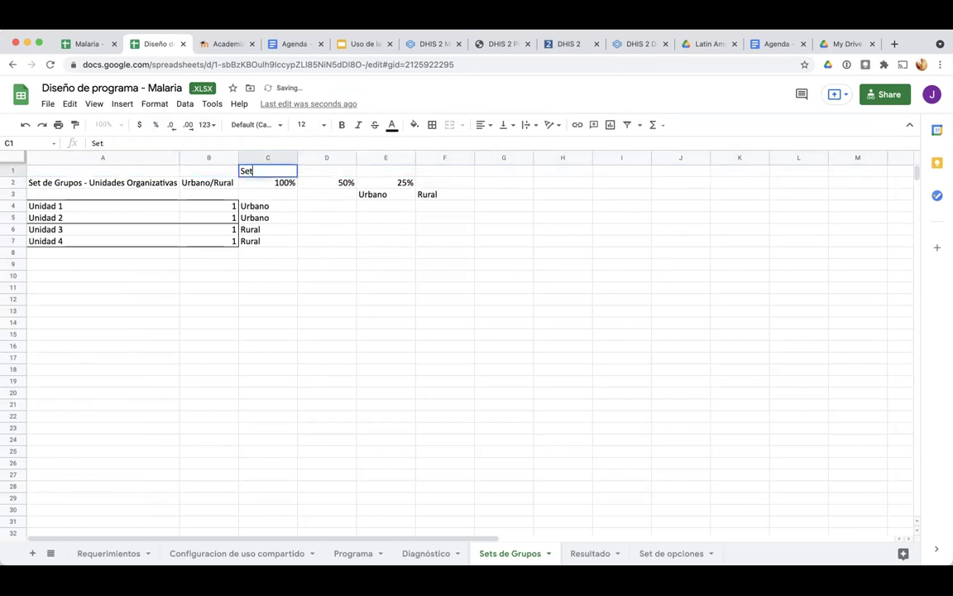
key("Return")
Step: Head D1 'Grupo' and E1 'Miembro de grupo', then begin a =suma( formula in E4
left_click(267, 171)
left_click(327, 170)
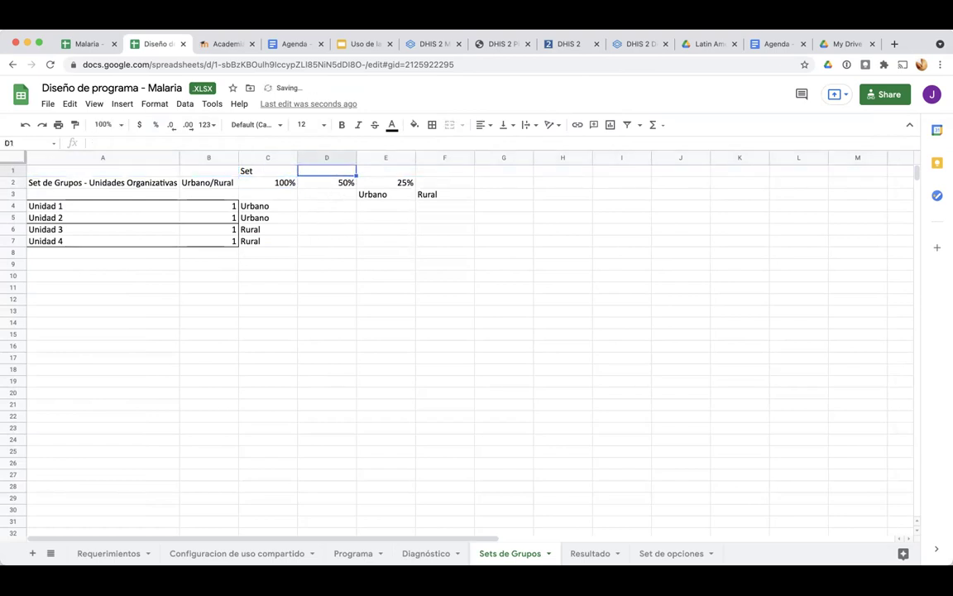
type("Grupo")
key("Return")
left_click(327, 171)
left_click(386, 171)
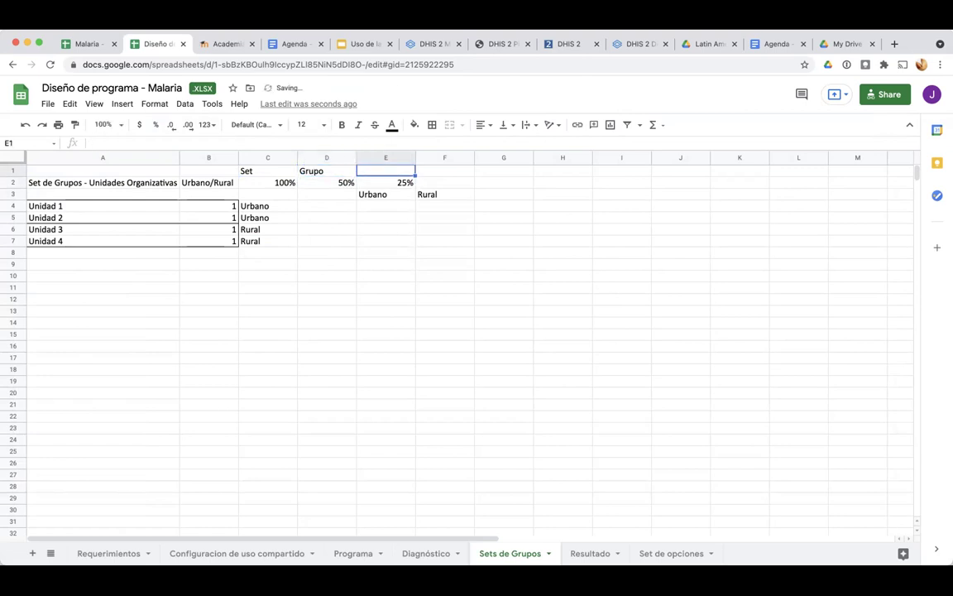
type("Miembro de grupo")
key("Return")
key("Down")
key("Down")
type("=suma(")
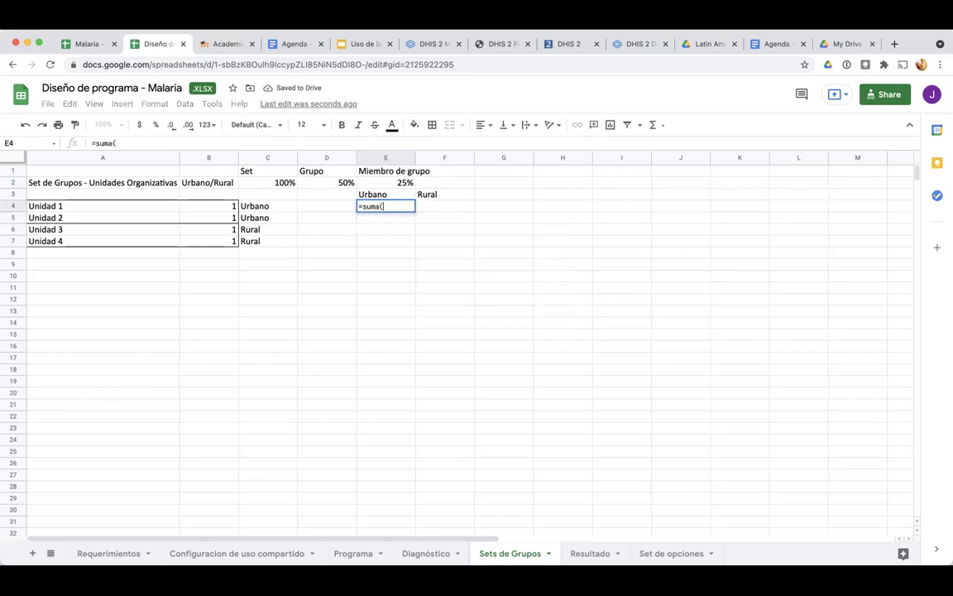
Step: Complete E4 as =SUM(B4:B6) to count 3 Urbano units
left_click(216, 209)
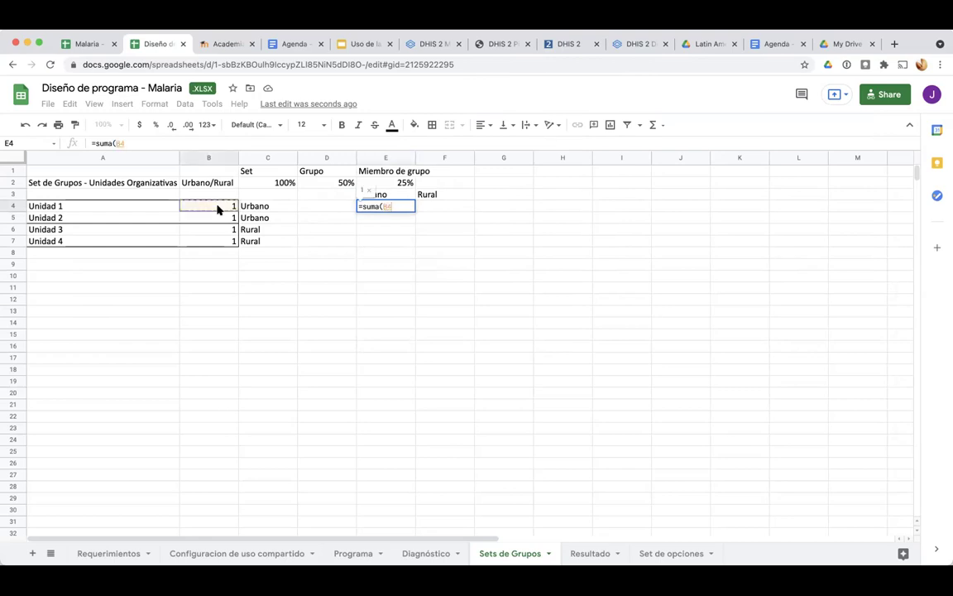
left_click_drag(218, 209, 218, 231)
type(")")
key("Return")
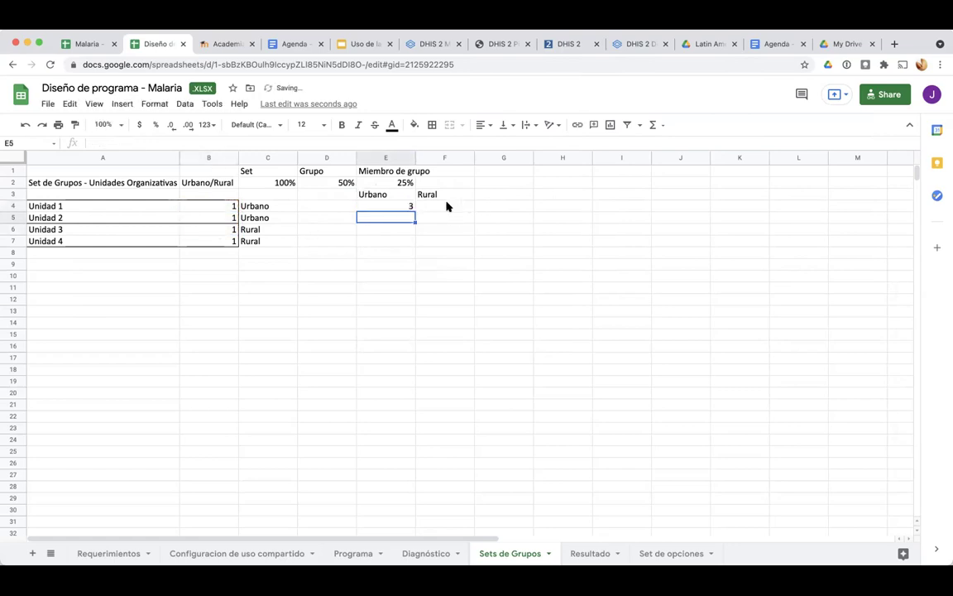
Step: Enter =SUM(B6:B7) in F4 to count 2 Rural units
left_click(447, 206)
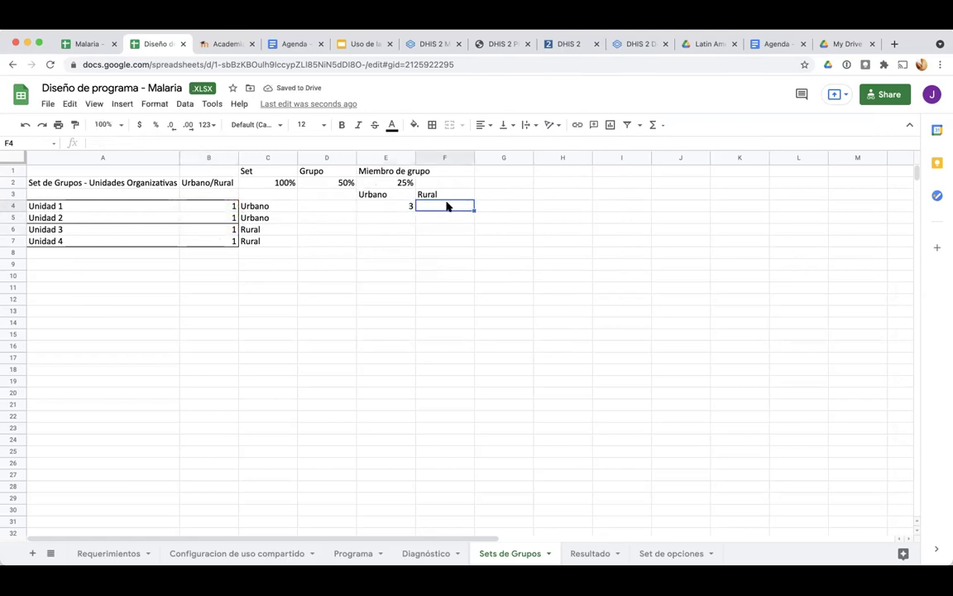
type("=suma(")
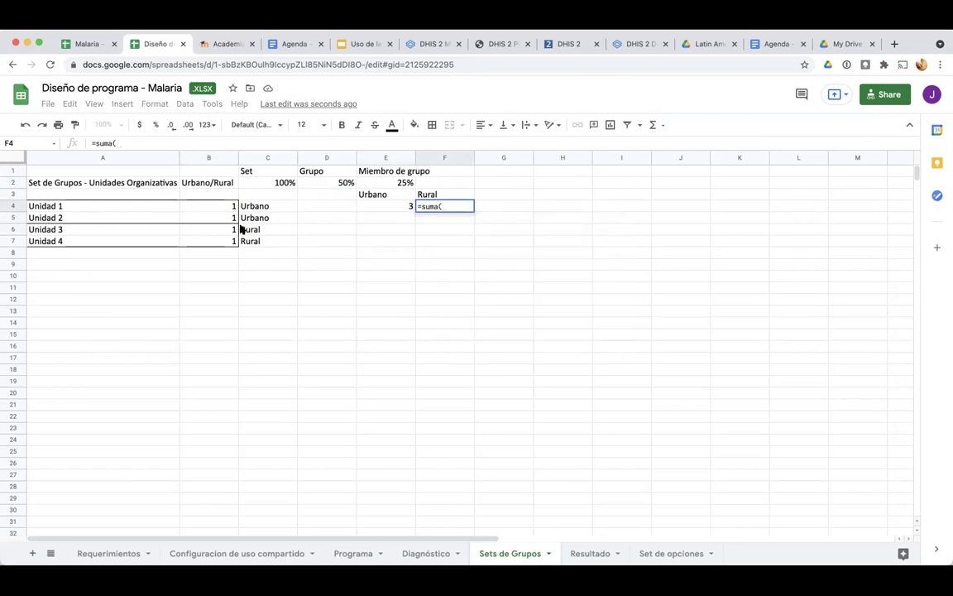
left_click_drag(231, 230, 231, 244)
type(")")
key("Return")
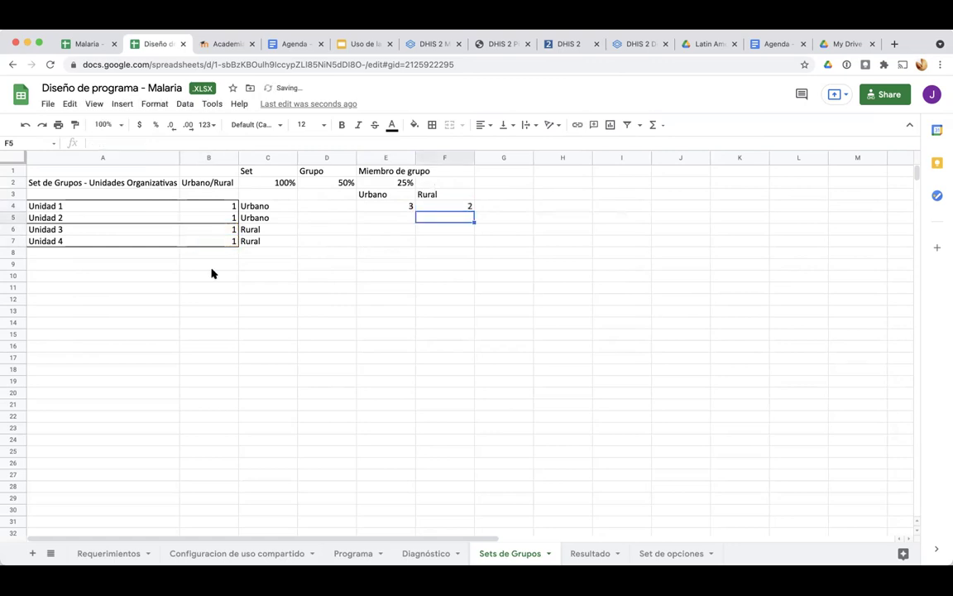
Step: Label G3 'total' and put =SUM(E4:F4) in G4, giving 5
left_click(522, 199)
type("total")
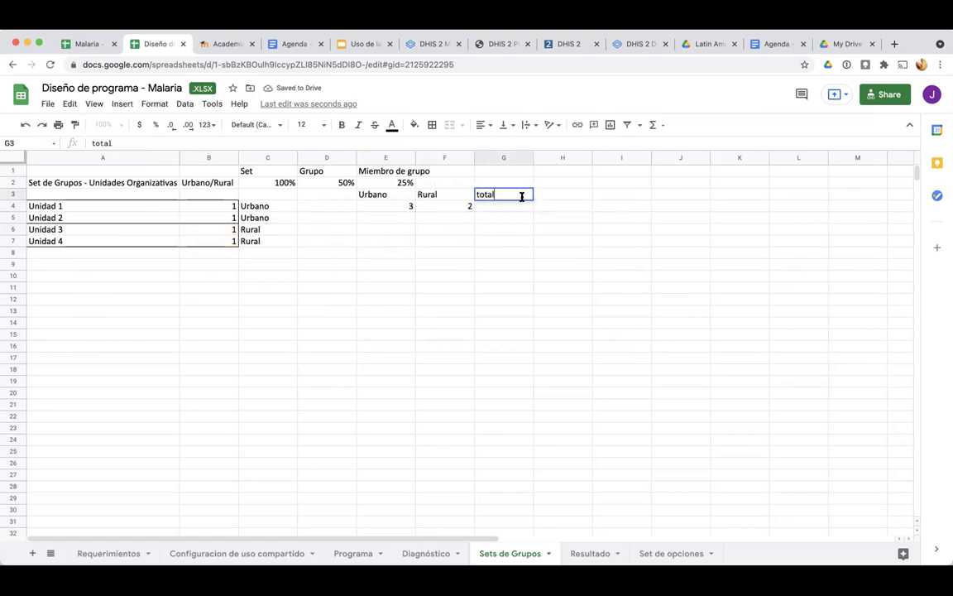
key("Return")
type("=suma(")
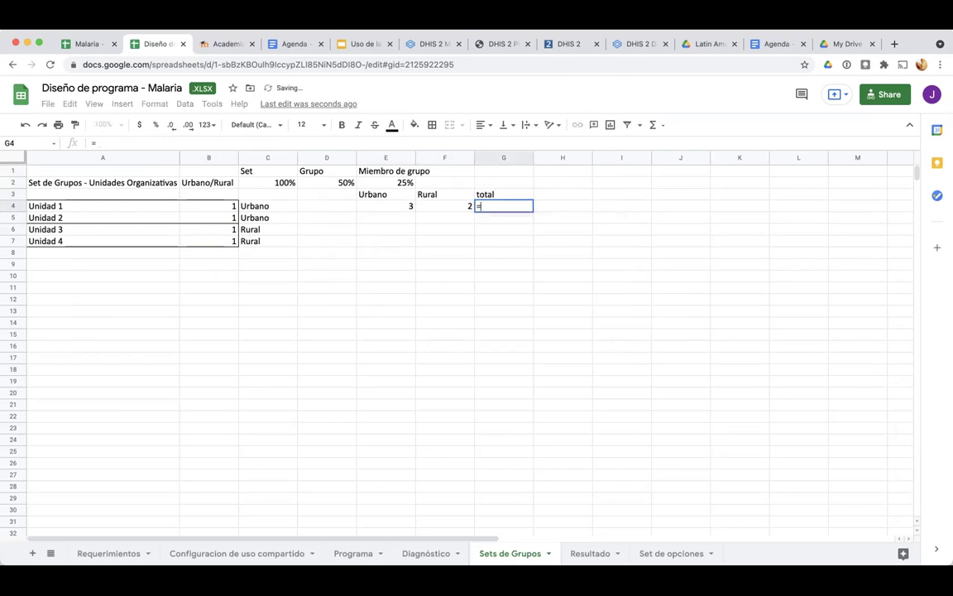
left_click(387, 206)
left_click_drag(416, 205, 421, 206)
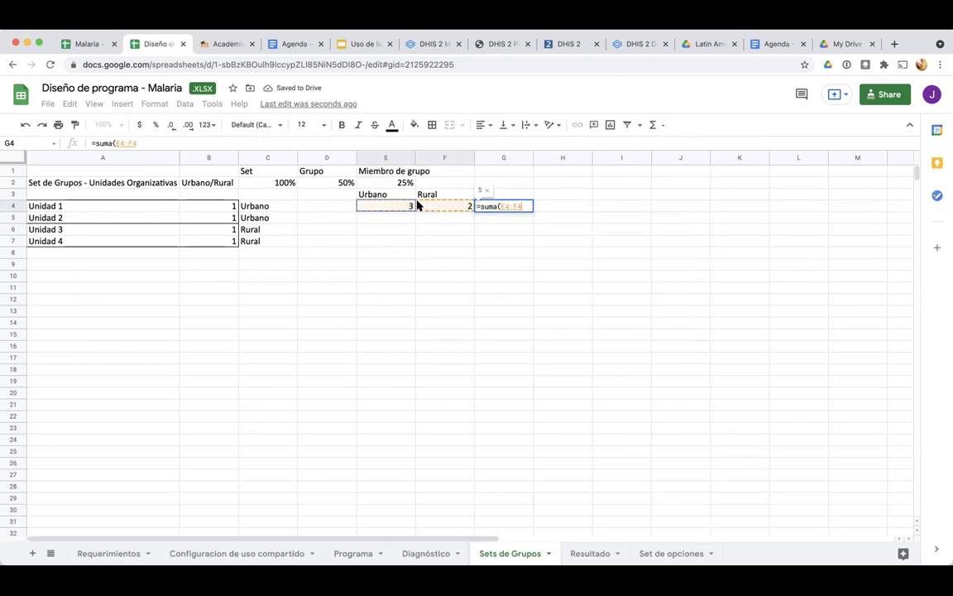
type(")")
key("Return")
left_click(514, 206)
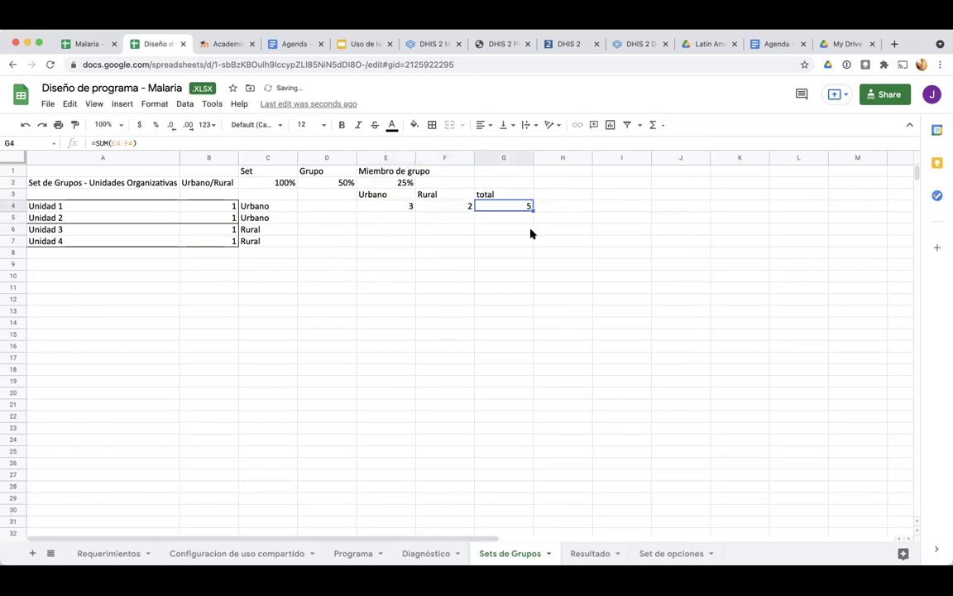
Step: Add a SUM of B4:B7 in cell B8
left_click(210, 254)
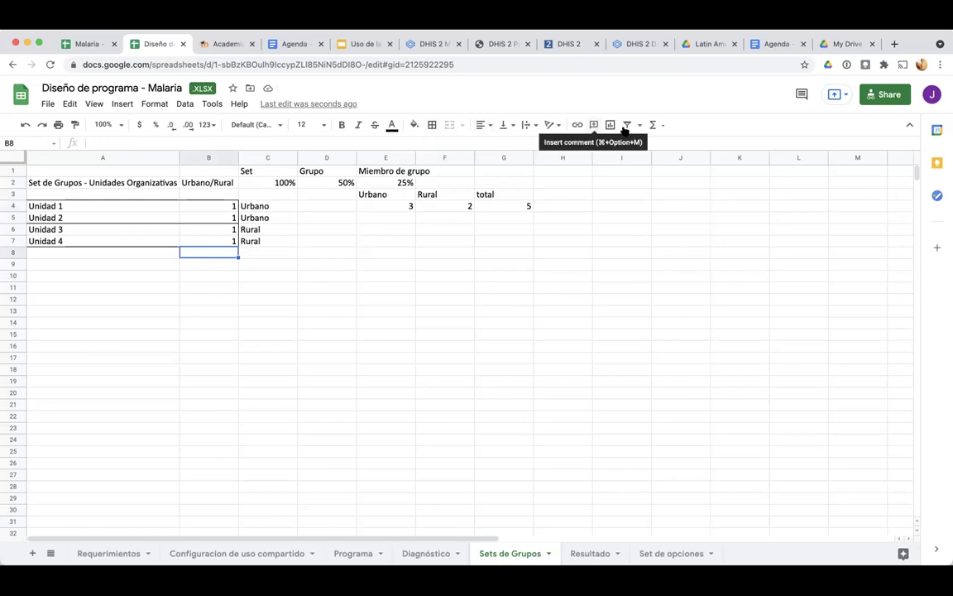
left_click(653, 125)
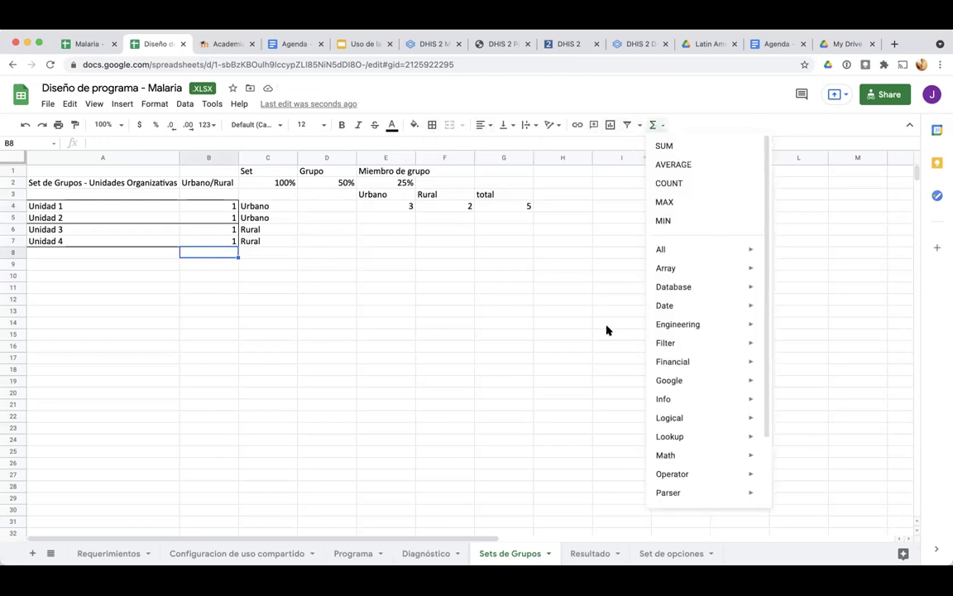
left_click(685, 147)
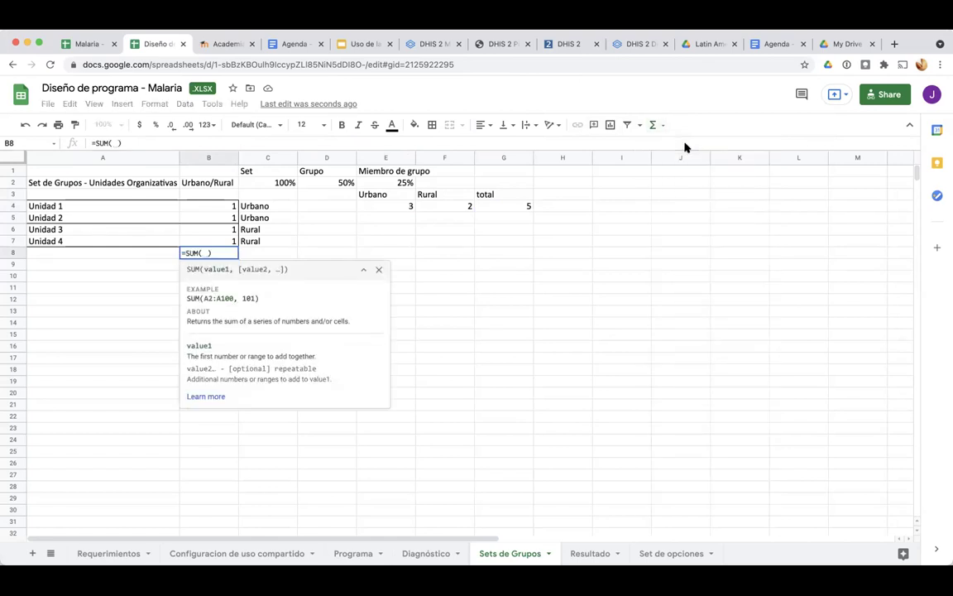
left_click_drag(192, 205, 215, 240)
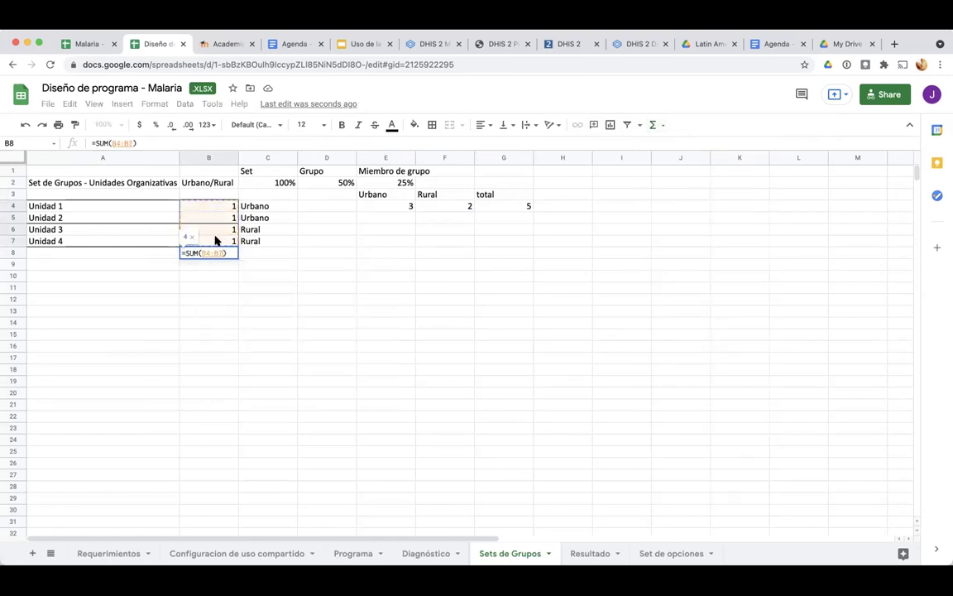
key("Return")
left_click(230, 253)
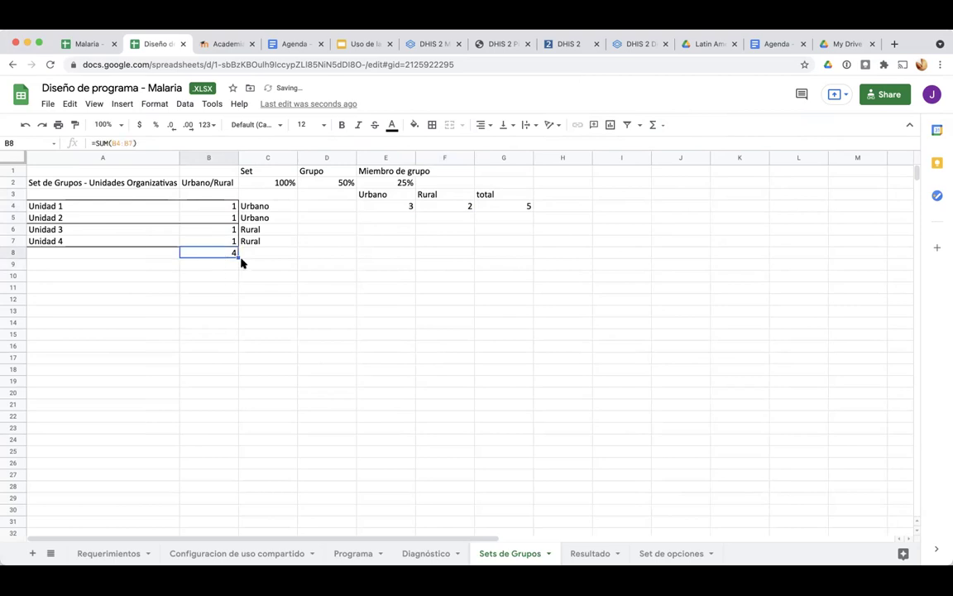
Step: Review the Urbano, Rural and total count formulas in E4, F4 and G4
left_click(518, 207)
left_click(397, 207)
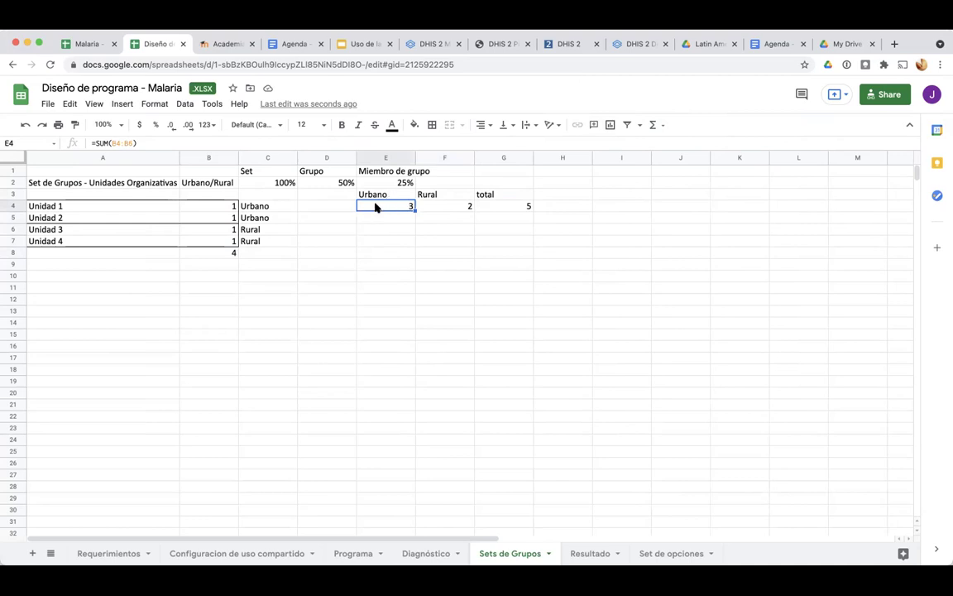
left_click(379, 193)
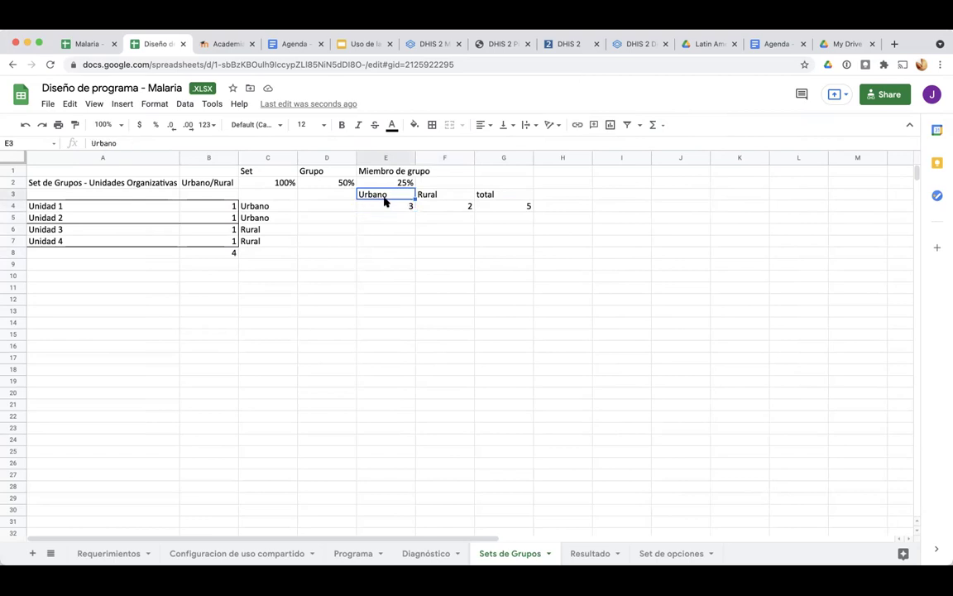
left_click(383, 208)
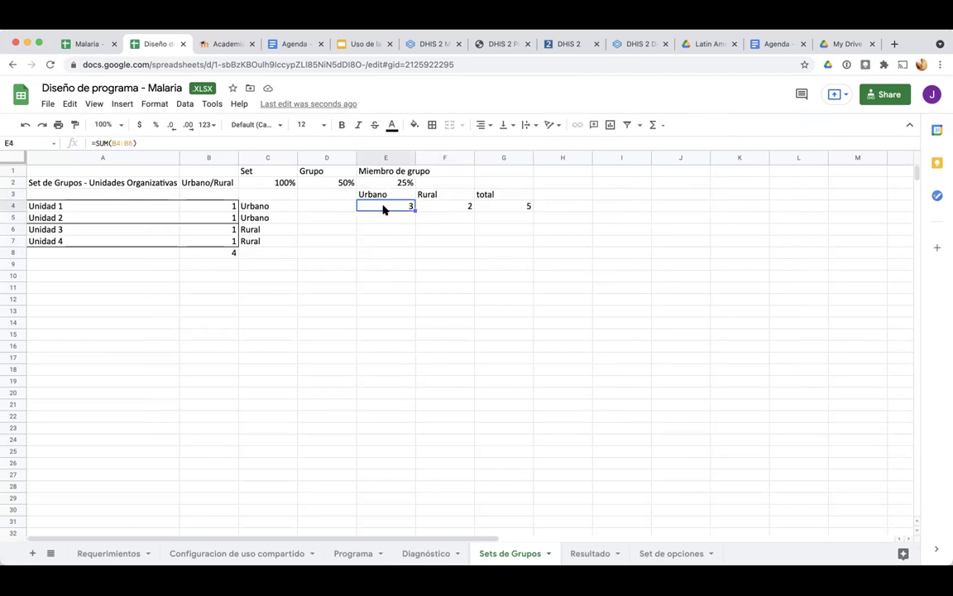
left_click(454, 197)
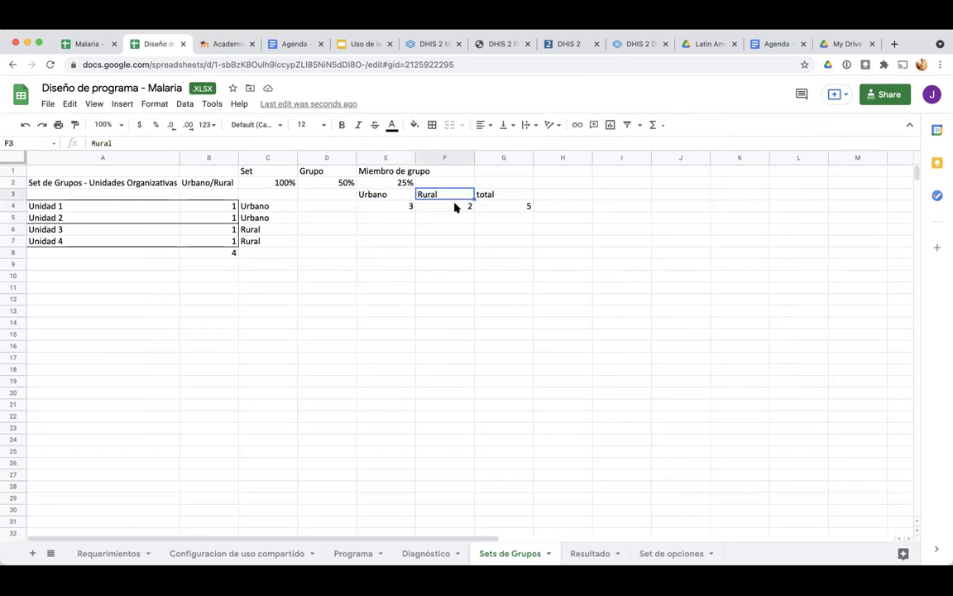
left_click(452, 207)
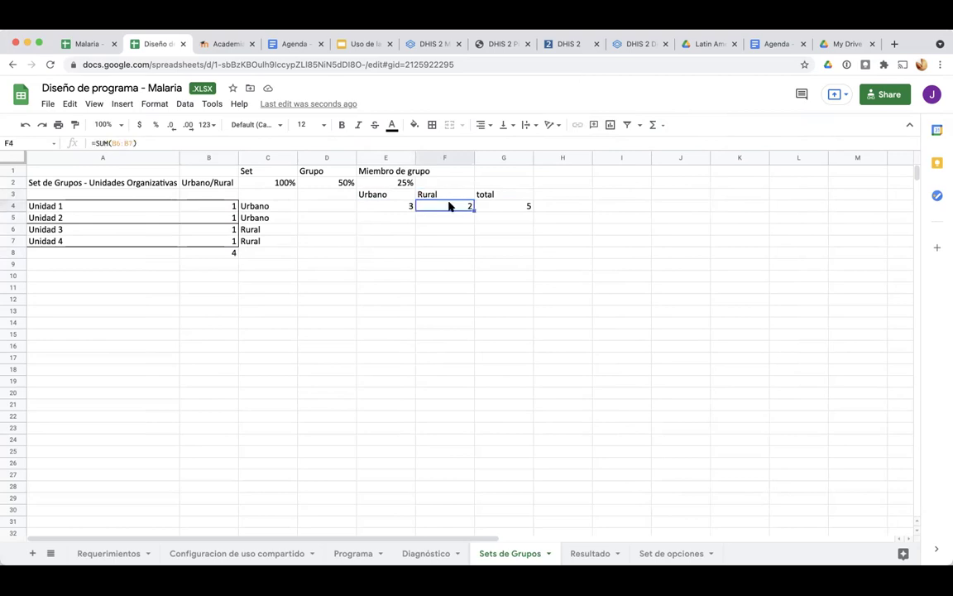
left_click(406, 208)
left_click(509, 211)
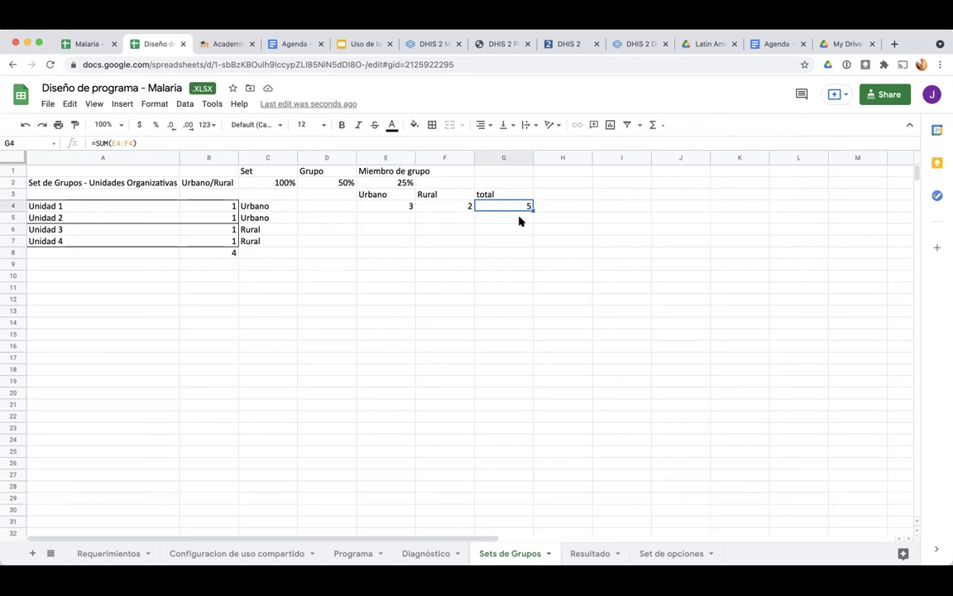
left_click(225, 232)
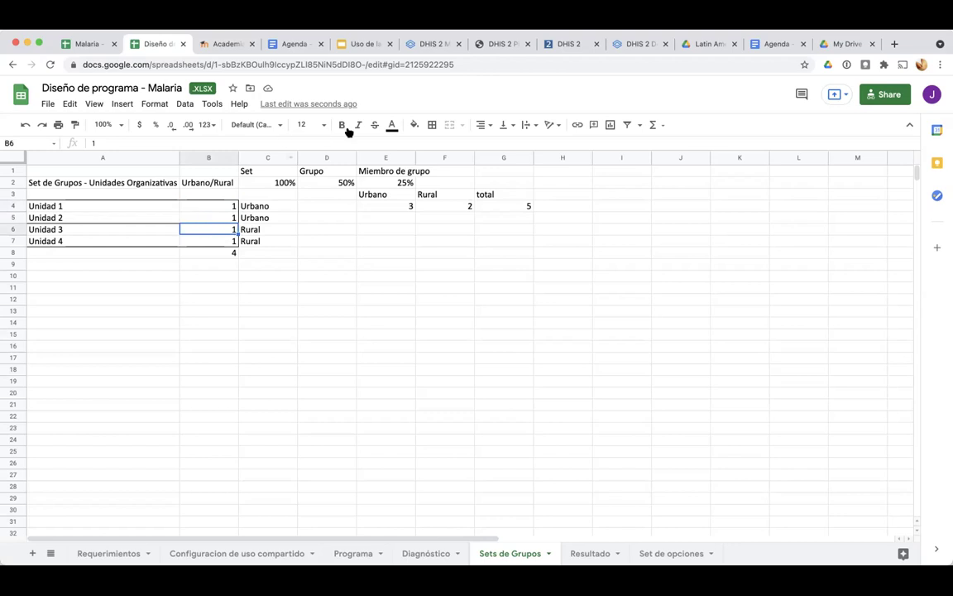
Step: Correct the Urbano count in E4 to =SUM(B4:B5)
left_click(400, 205)
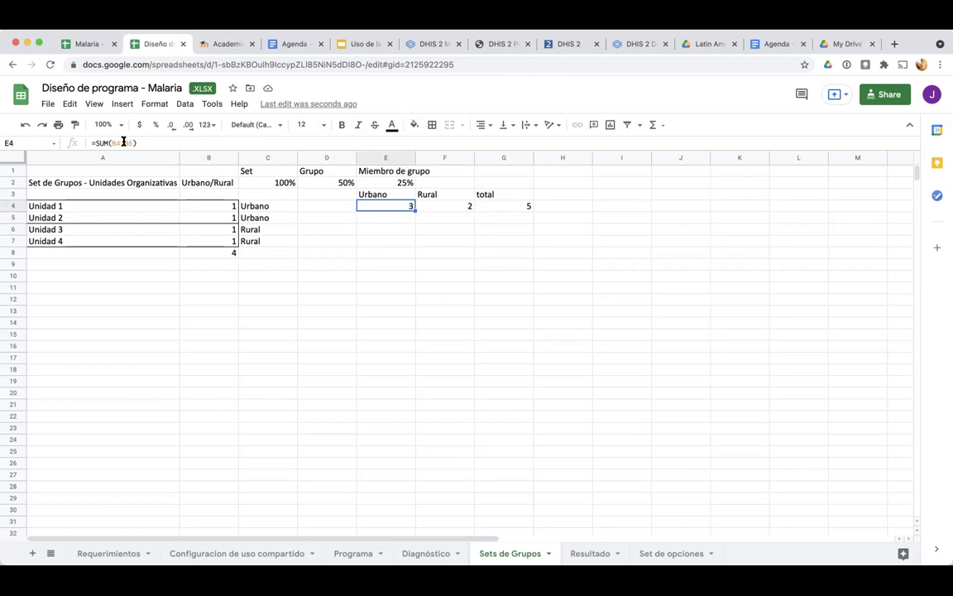
left_click(117, 142)
key("BackSpace")
type("5")
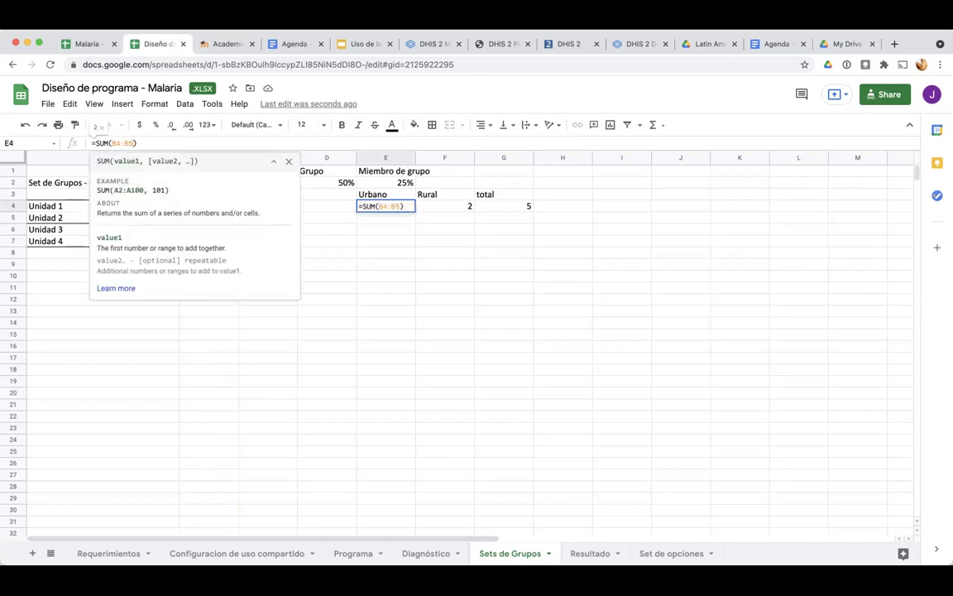
key("Return")
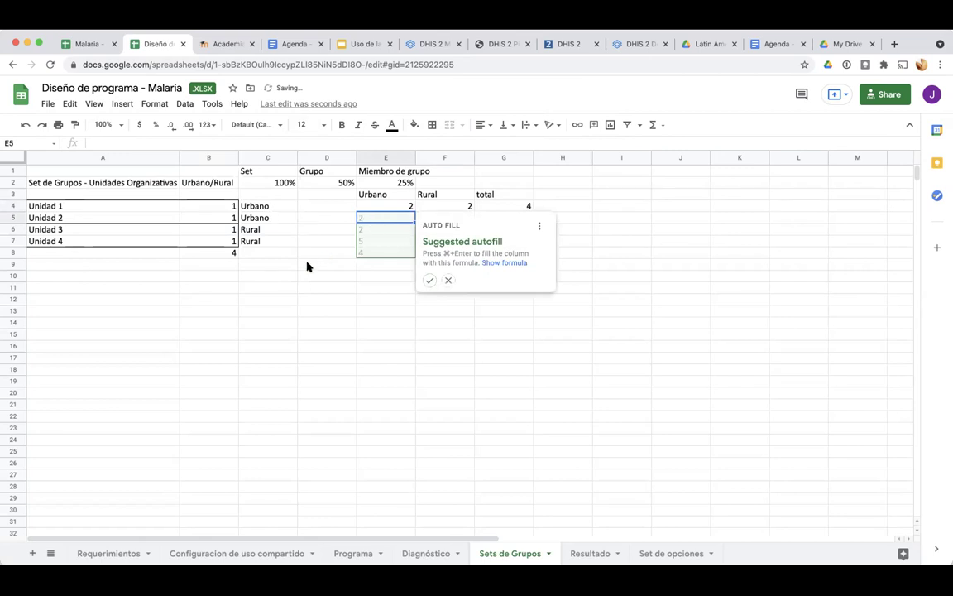
Step: Trace the Urbano units in B4:C5 and Rural units in B6:C7, then return to Uso de la información
left_click(392, 204)
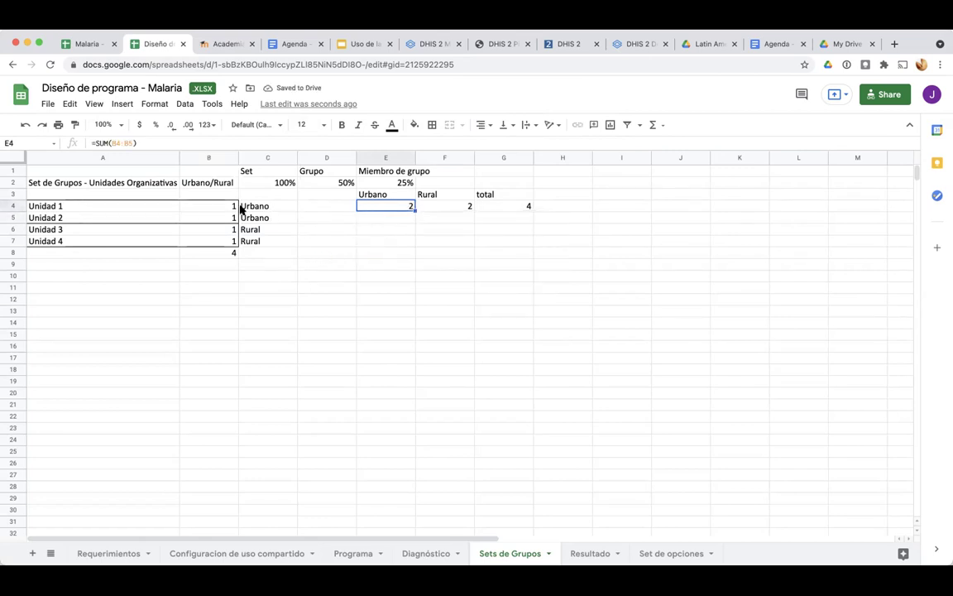
left_click_drag(219, 206, 264, 219)
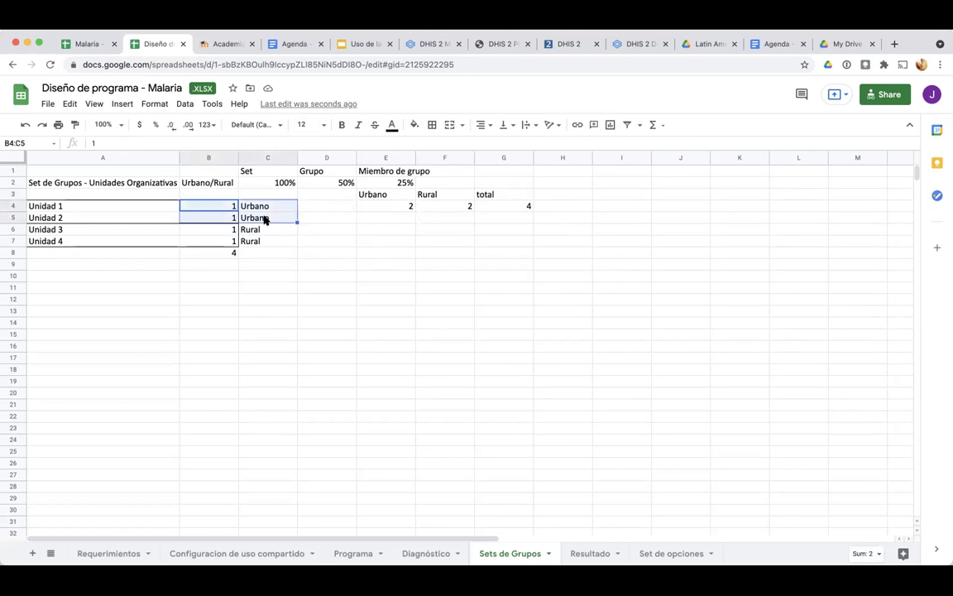
left_click(429, 205)
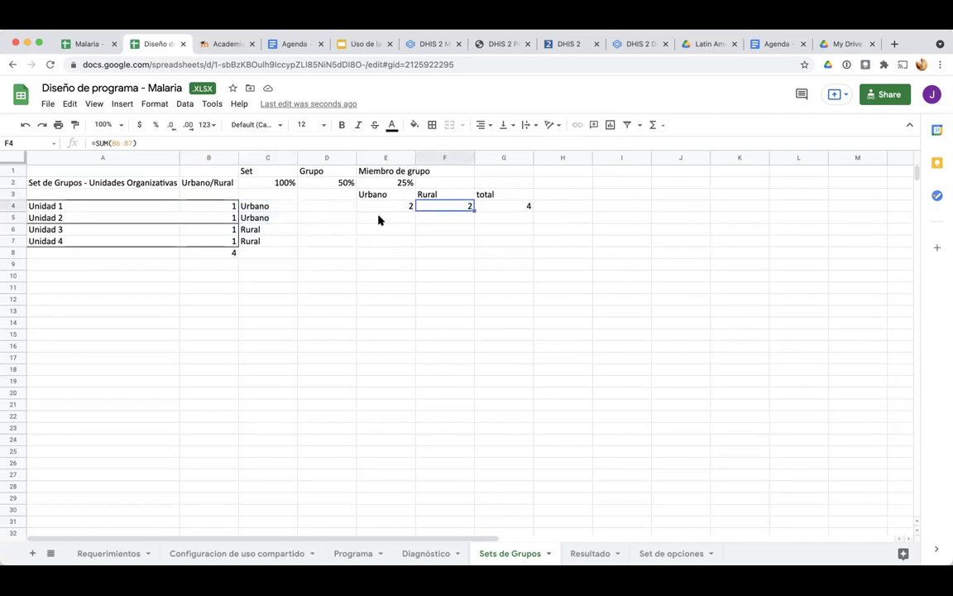
left_click_drag(222, 231, 269, 246)
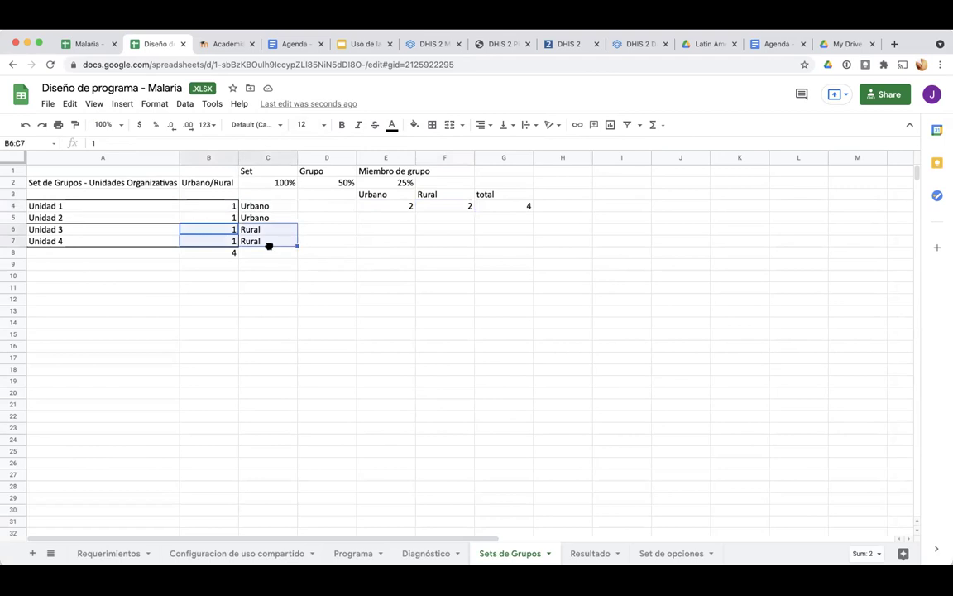
left_click(335, 44)
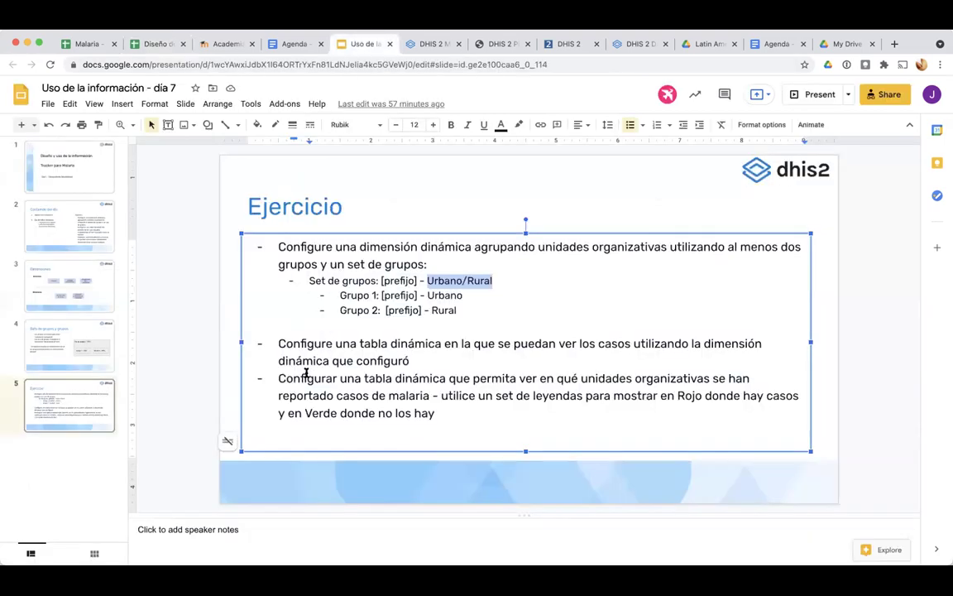
Step: Go to slide 4, Sets de grupos y grupos
left_click(79, 334)
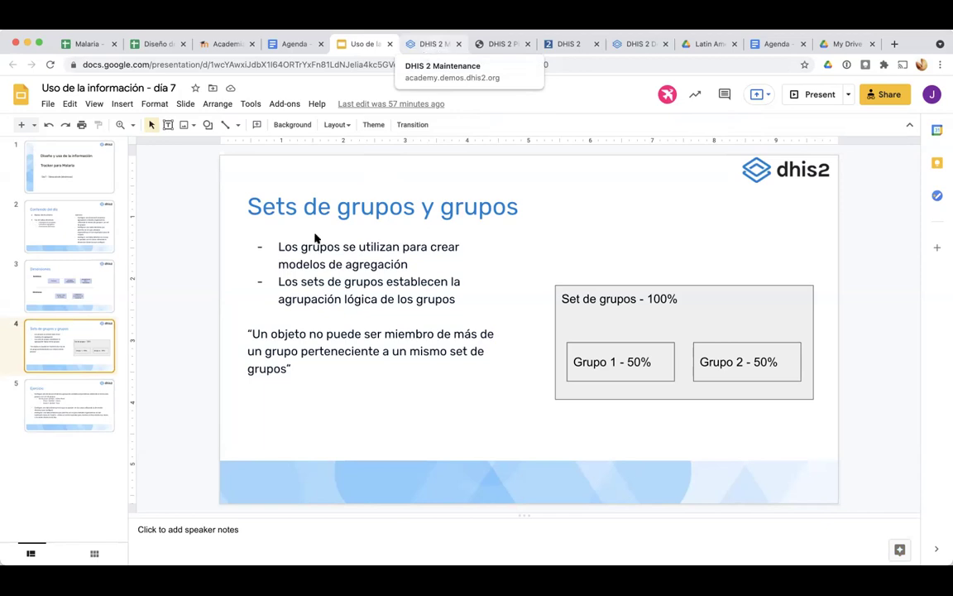
Step: Start a new organisation unit group under Maintenance's Grupo de Unidades Organizativas
left_click(434, 44)
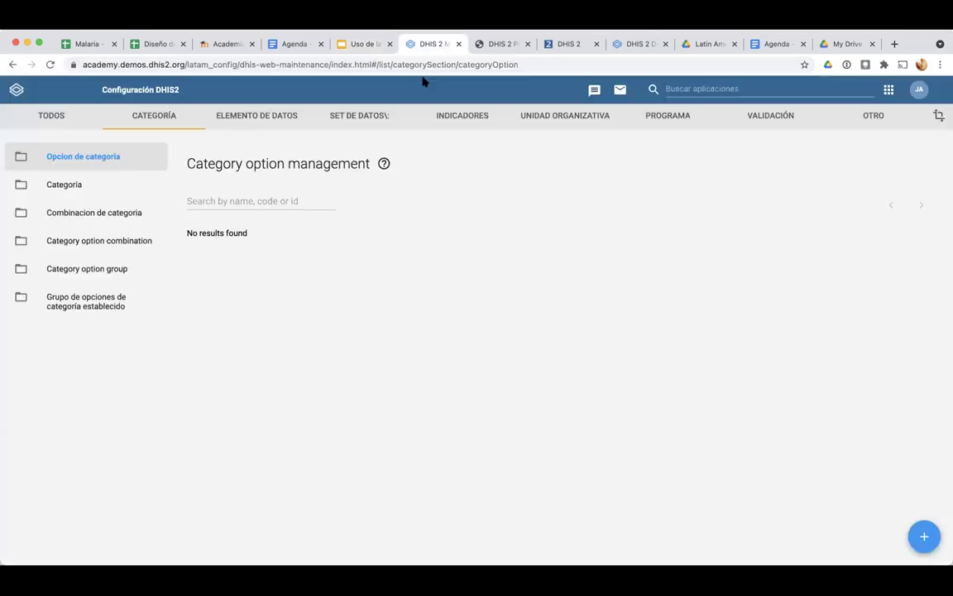
left_click(547, 117)
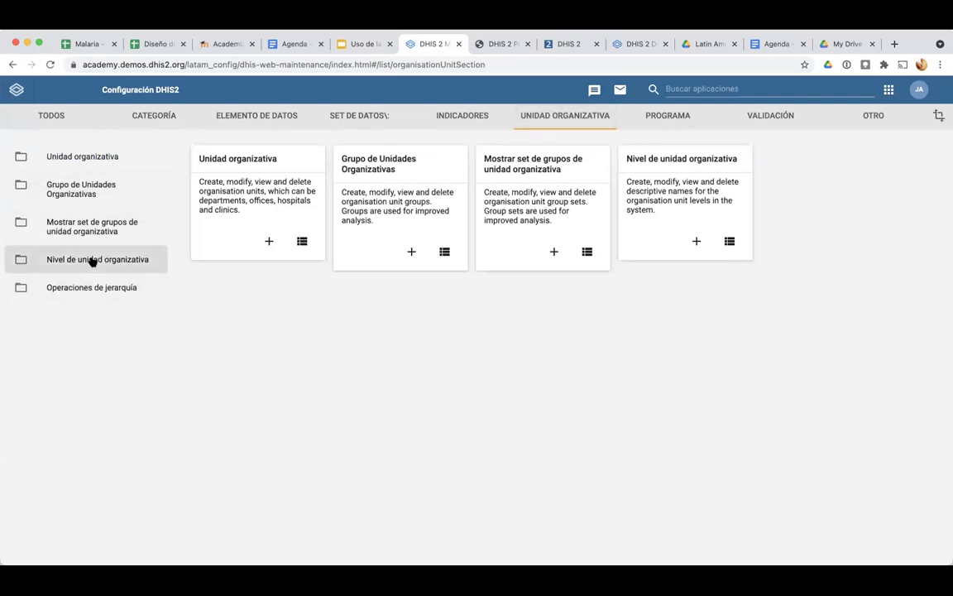
left_click(73, 191)
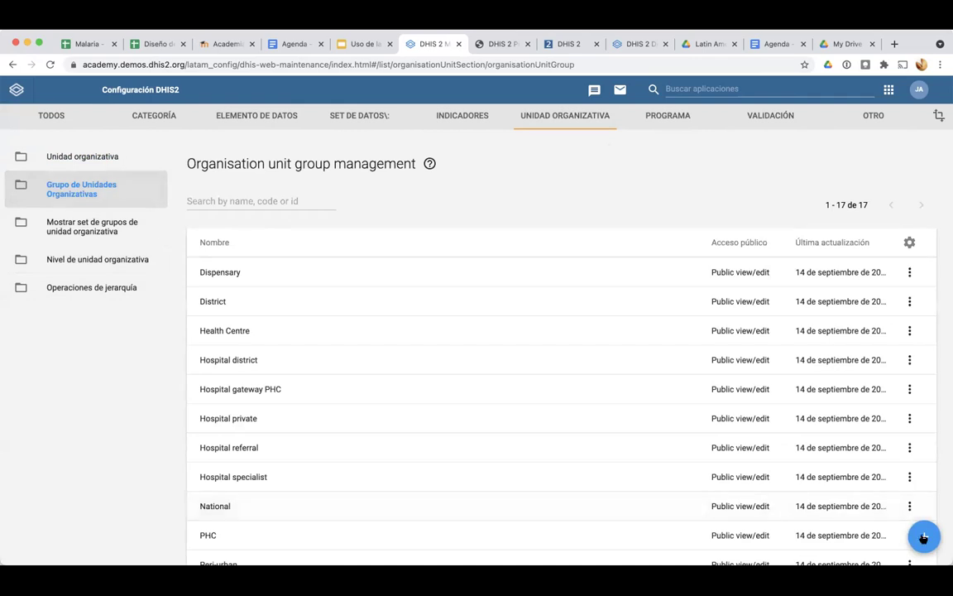
left_click(923, 536)
Step: Enter 'JMA - Urbano' as both the group name and abbreviation
left_click(390, 249)
type("JMA -")
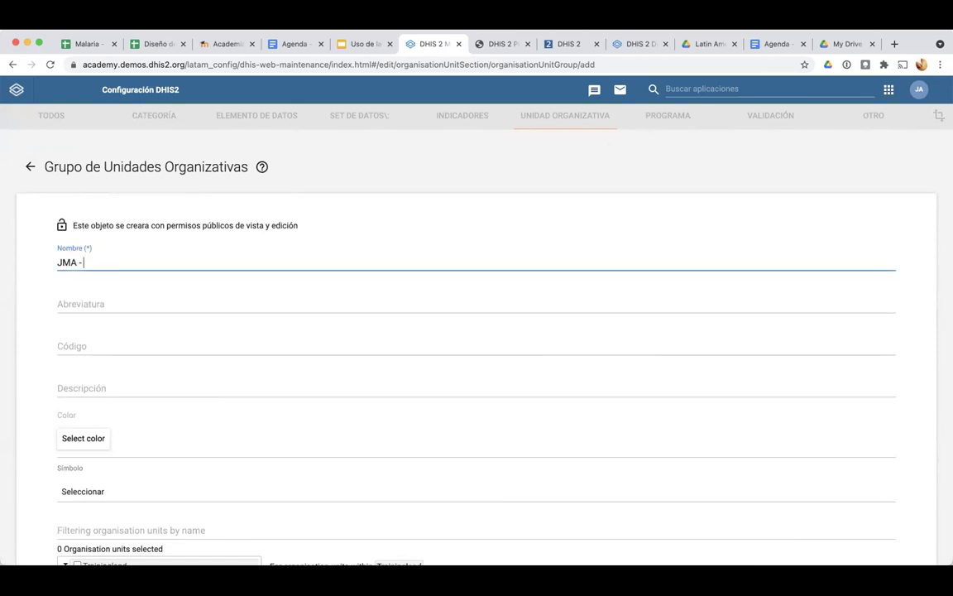
type(" Urbano")
key("super+a")
key("super+c")
left_click(351, 297)
key("super+v")
Step: Add the description 'Unidades organizativas ubicadas en áreas Urbanas'
scroll(322, 379, "down", 3)
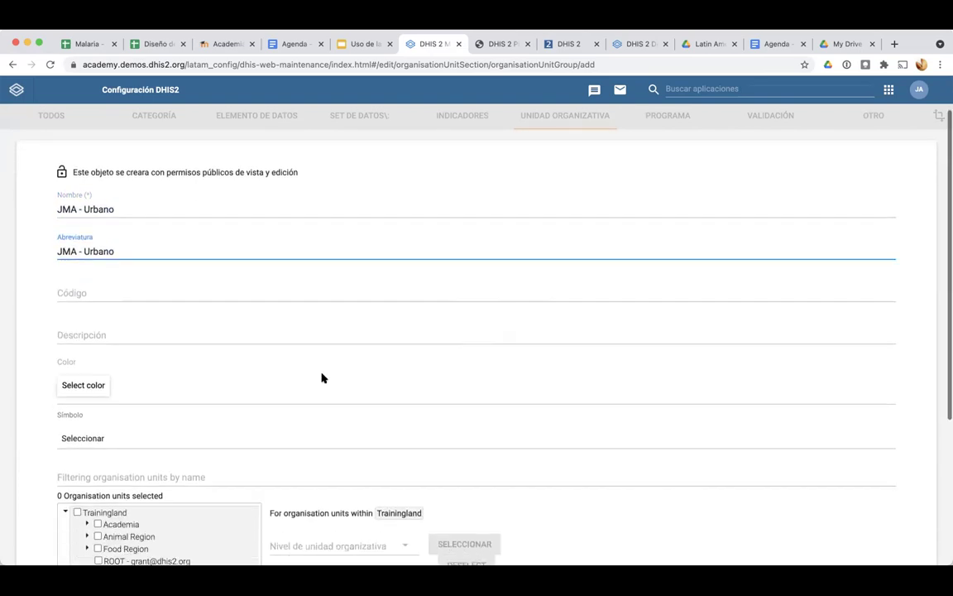
left_click(305, 269)
type("Unidades organizativas ")
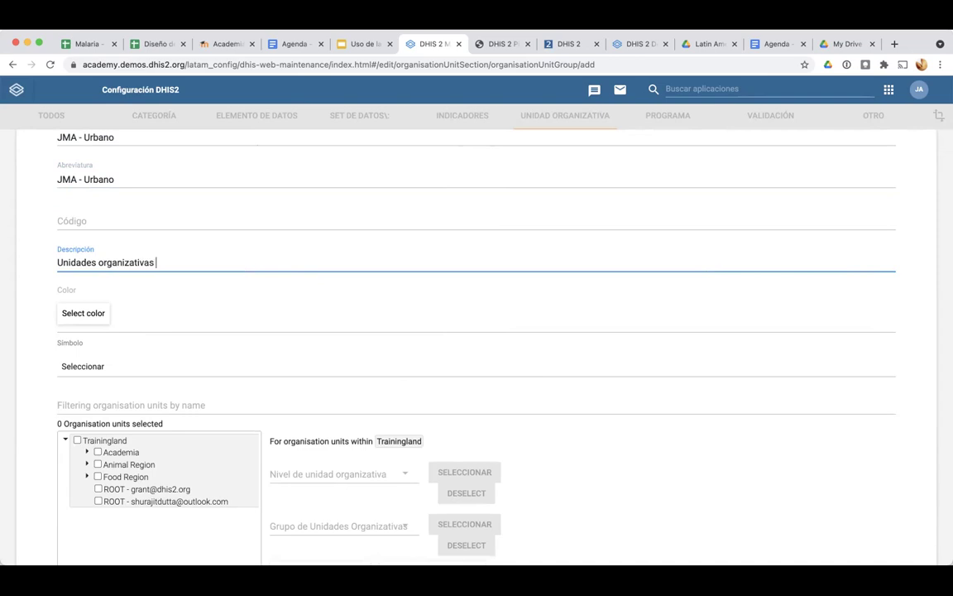
type("ubicadas en áreas Urbanas")
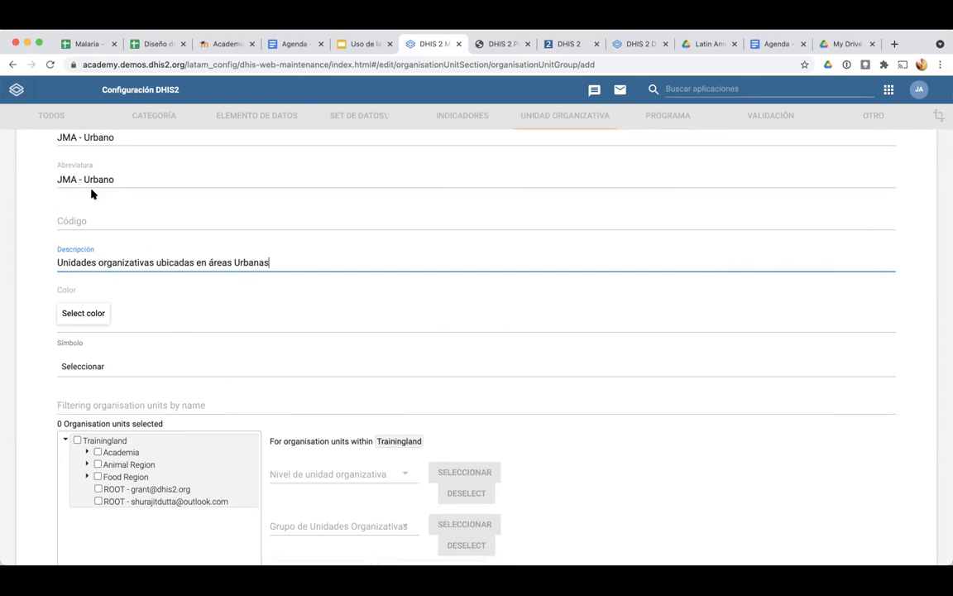
scroll(95, 186, "up", 2)
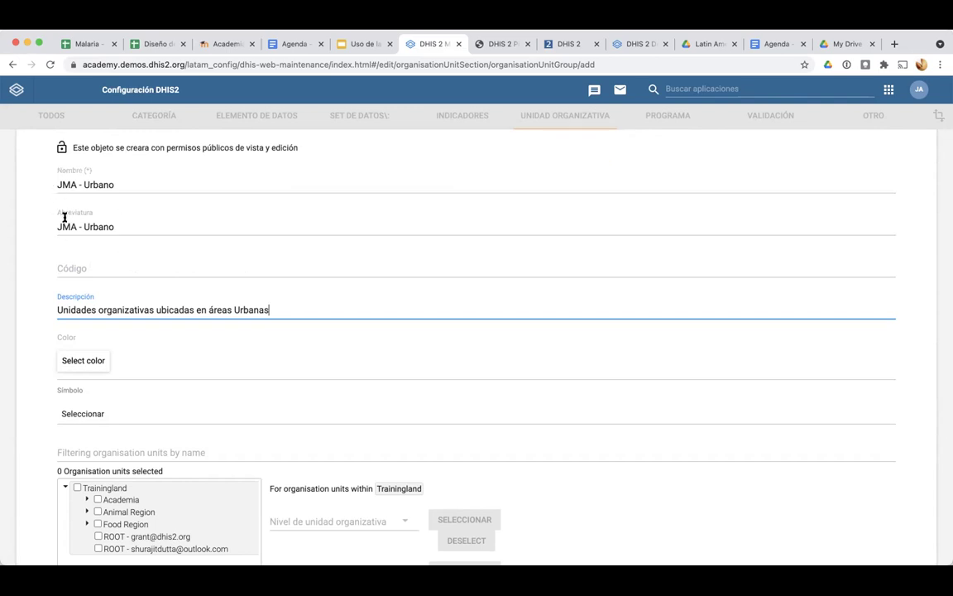
scroll(58, 316, "down", 3)
scroll(58, 317, "down", 1)
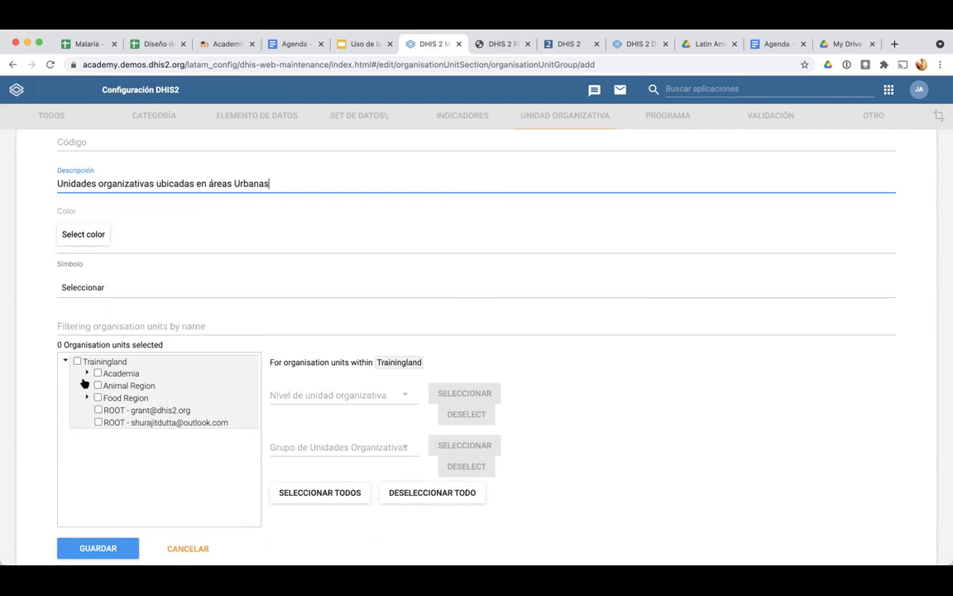
Step: Add five Bird District facilities: Cardinal Hospital Gateway PHC, Crow, Hawk, Ostrich and Owl
left_click(87, 385)
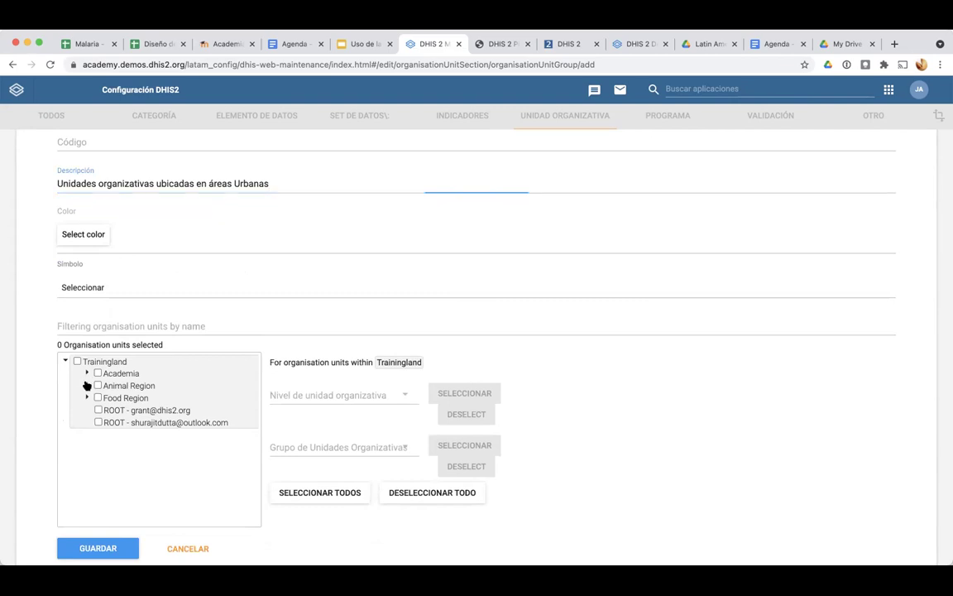
left_click(107, 399)
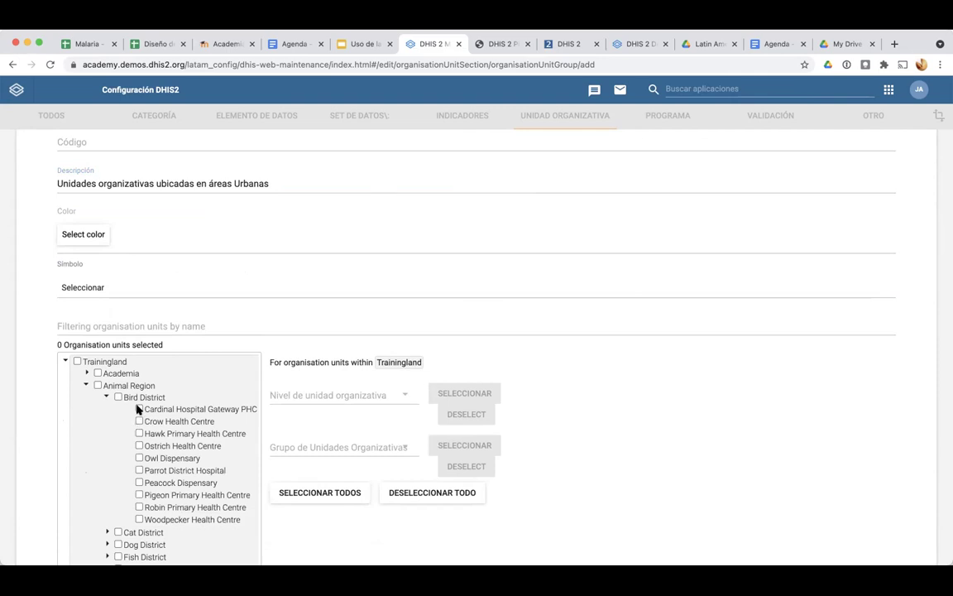
left_click(139, 408)
left_click(139, 421)
left_click(139, 434)
left_click(139, 446)
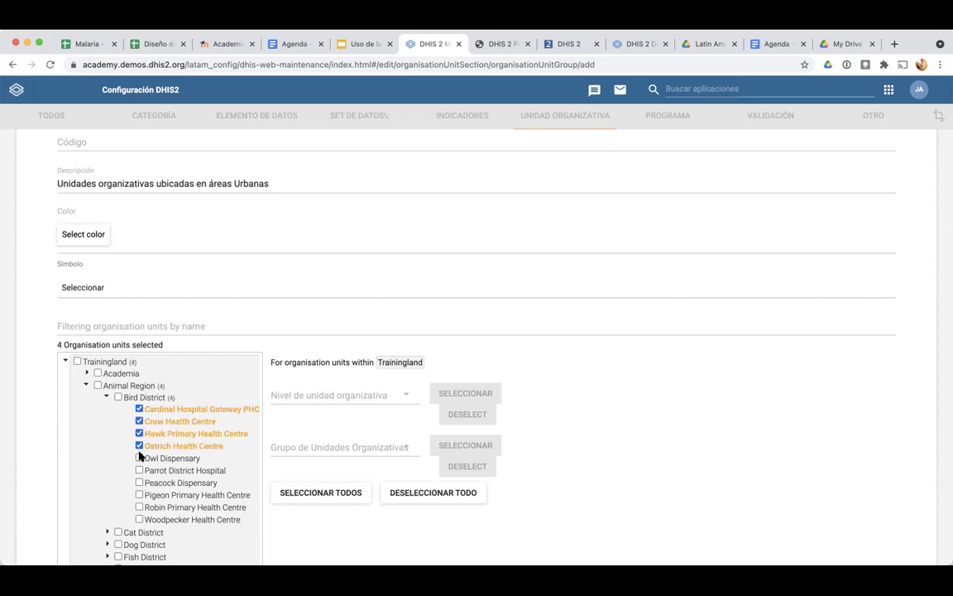
left_click(139, 459)
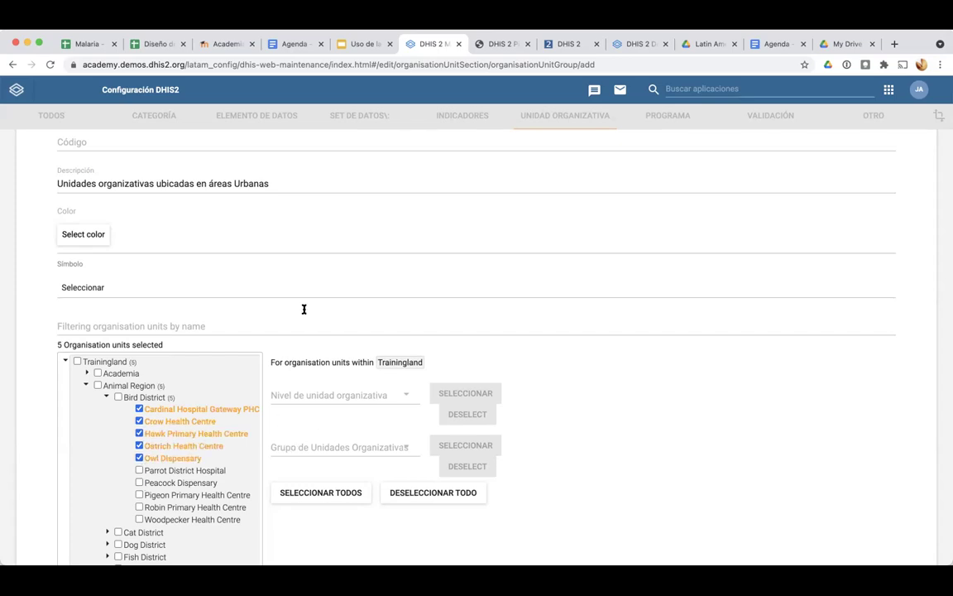
scroll(304, 308, "down", 1)
scroll(304, 308, "down", 2)
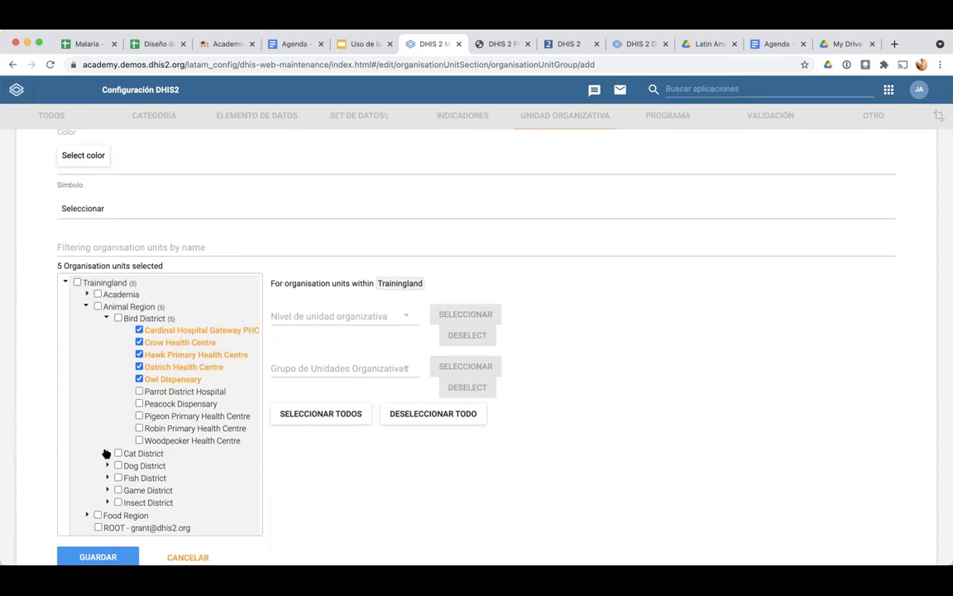
Step: Add five Cat District facilities: Cheetah, Feral, Ginger, Leopard and Lion District Hospital
left_click(106, 453)
scroll(141, 484, "down", 3)
scroll(139, 416, "up", 1)
scroll(139, 416, "up", 1)
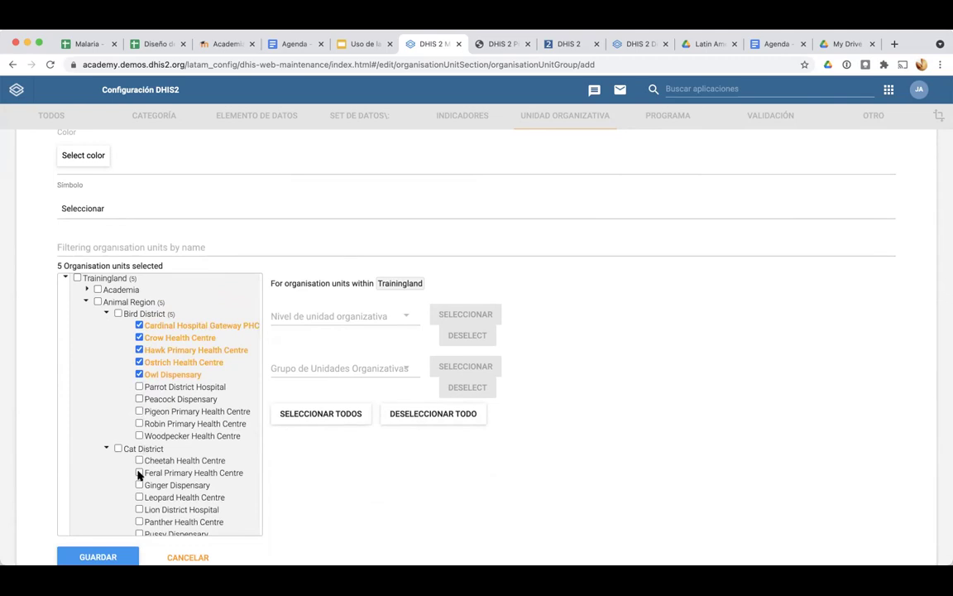
scroll(139, 470, "down", 1)
left_click(139, 400)
left_click(139, 412)
left_click(139, 424)
left_click(139, 437)
left_click(139, 449)
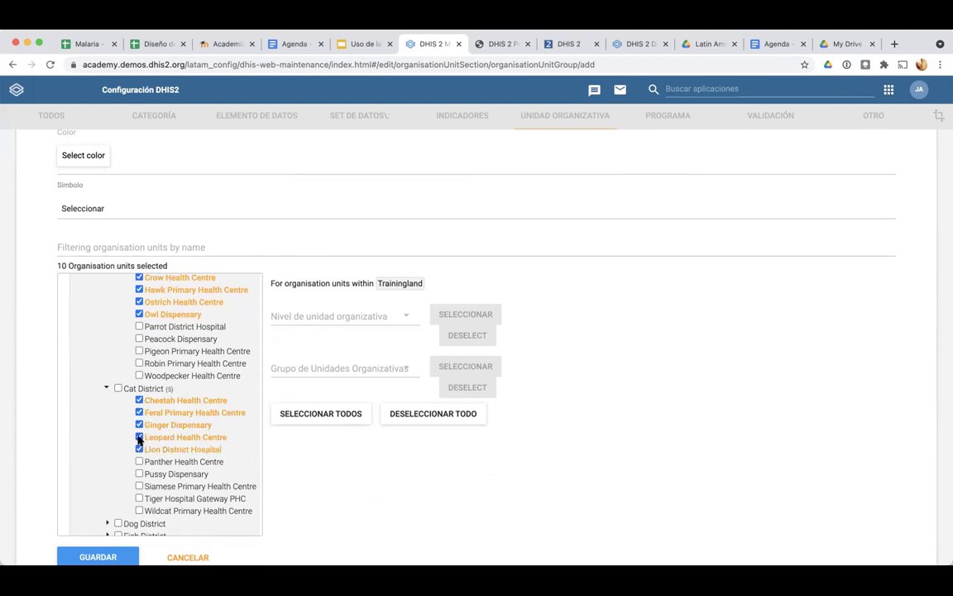
scroll(128, 397, "up", 3)
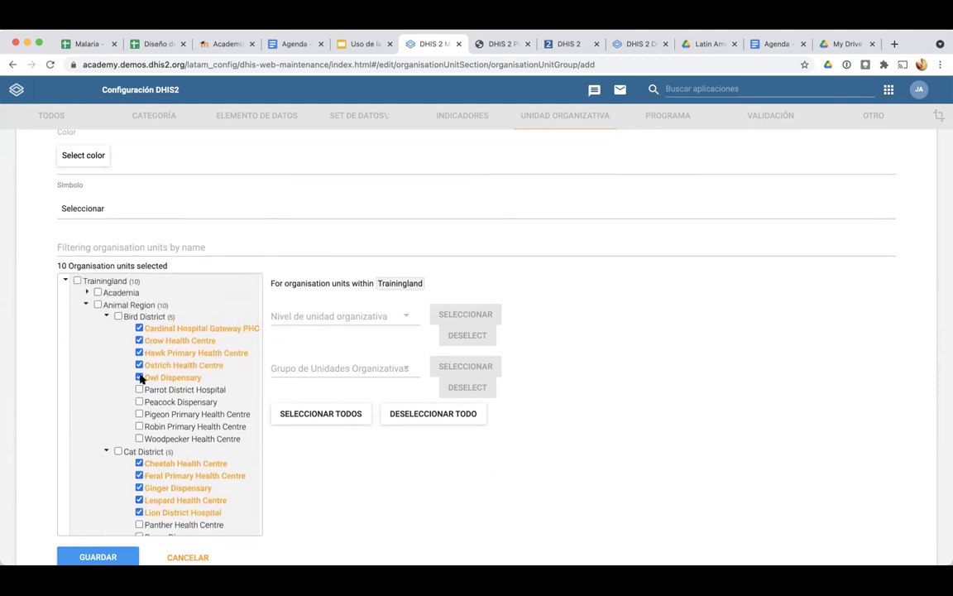
scroll(141, 377, "down", 3)
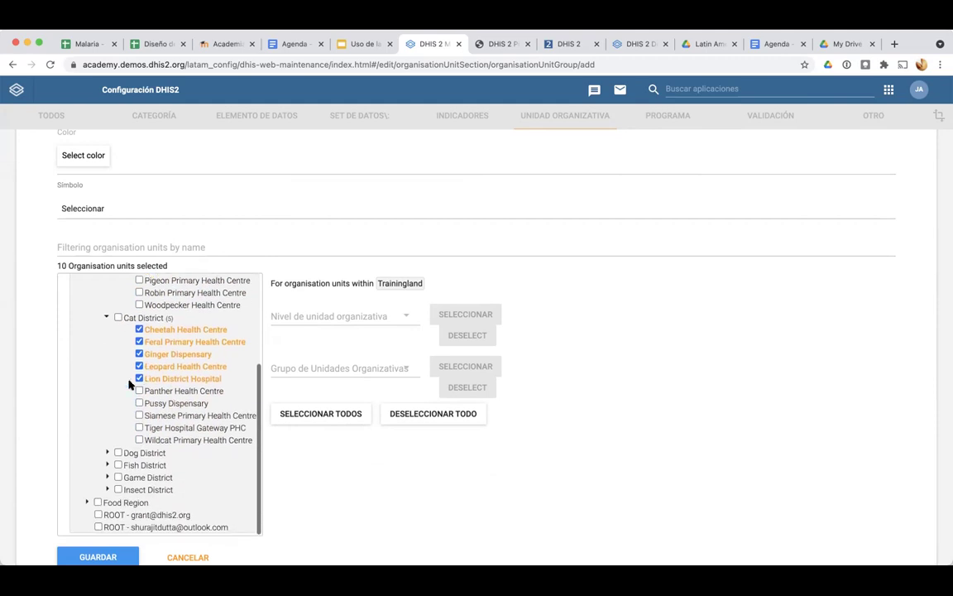
Step: Add five Dog District facilities (Afghan, Alsatian, Beagle, Belgian Shepherd, Bulldog) and submit
left_click(107, 453)
left_click(139, 465)
left_click(139, 477)
left_click(139, 489)
left_click(139, 502)
left_click(139, 514)
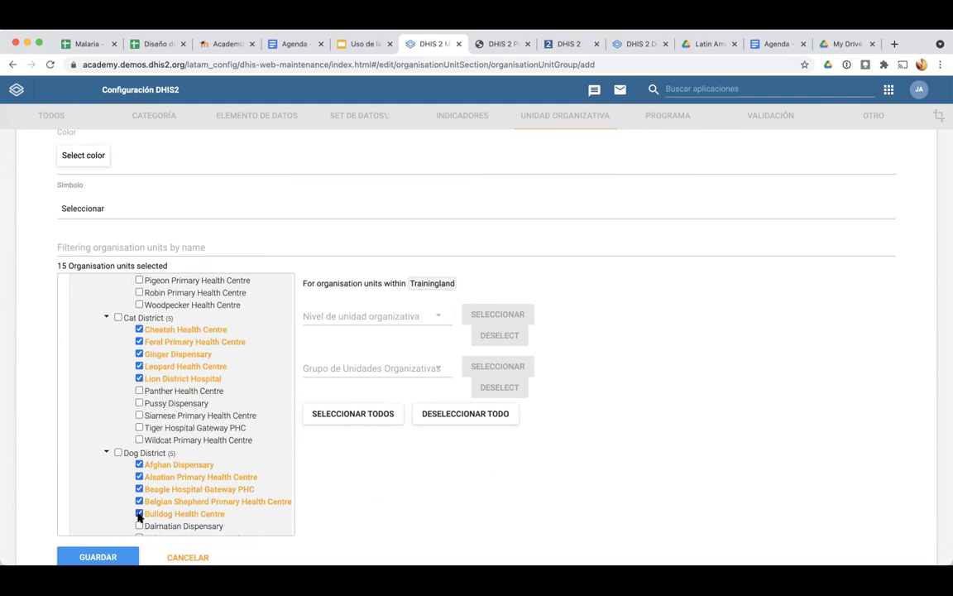
scroll(137, 517, "down", 3)
scroll(350, 499, "down", 2)
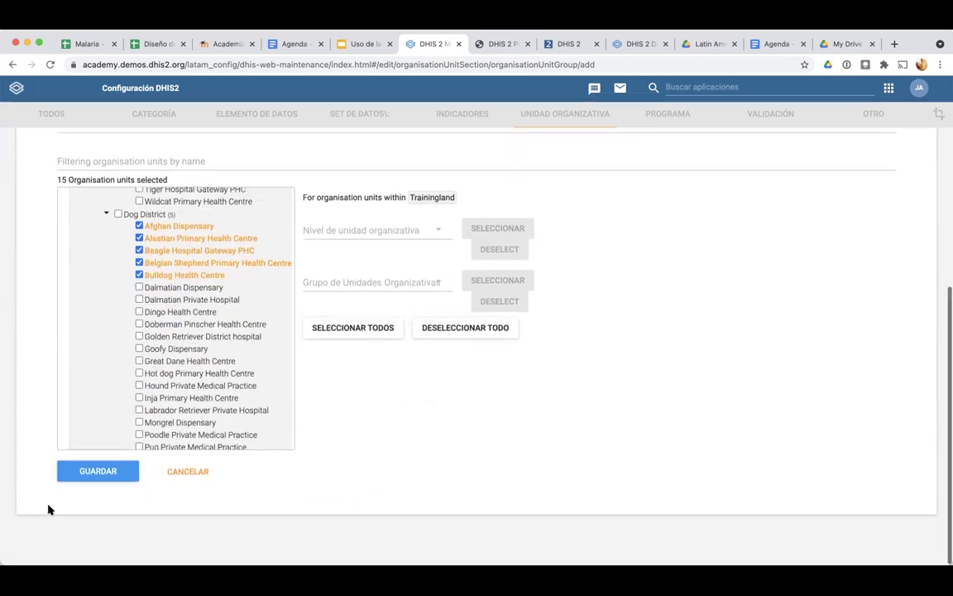
left_click(106, 474)
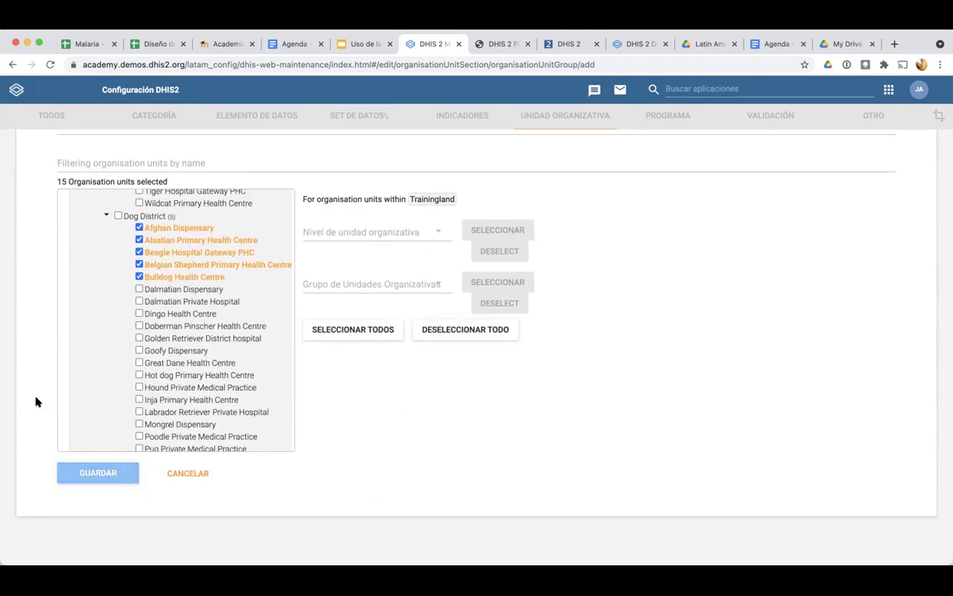
scroll(38, 397, "up", 5)
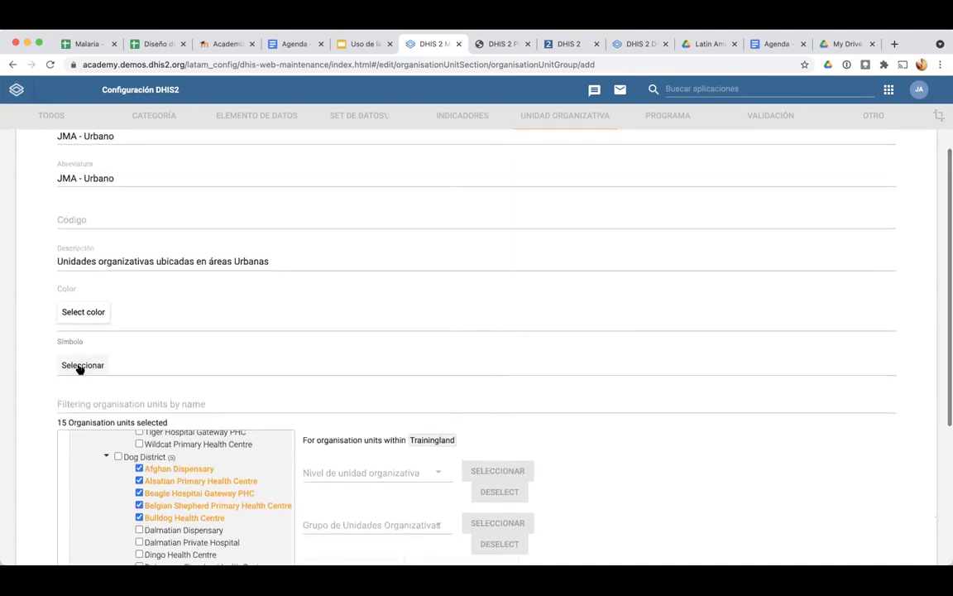
Step: Choose the building icon as JMA - Urbano's symbol and save the group
left_click(66, 365)
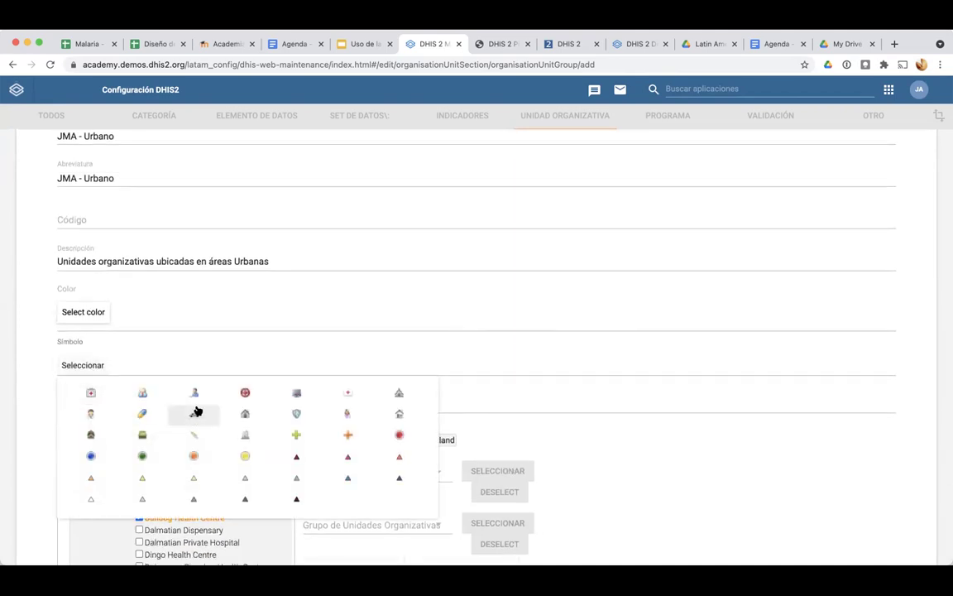
scroll(195, 416, "up", 5)
scroll(197, 411, "down", 2)
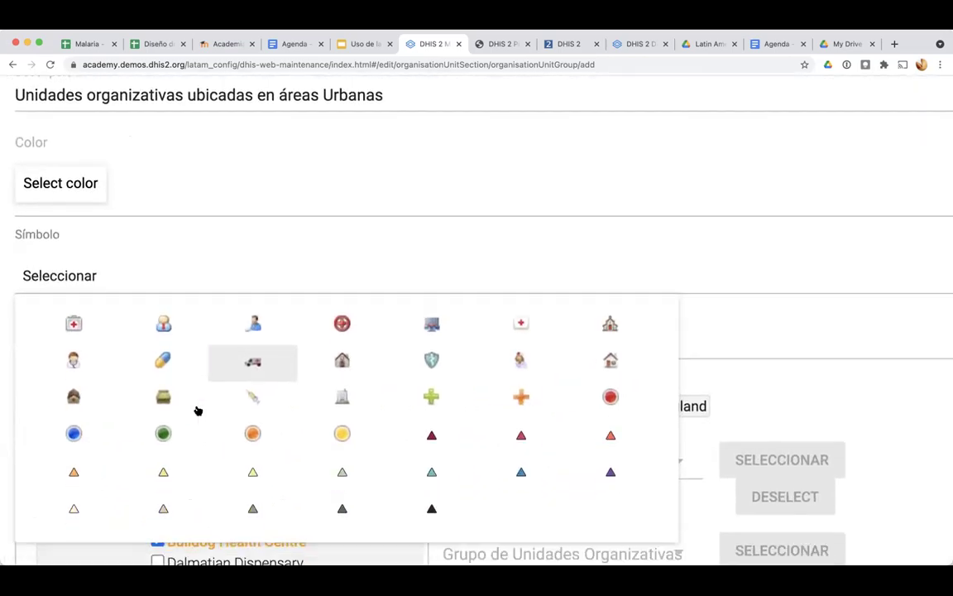
scroll(198, 411, "left", 2)
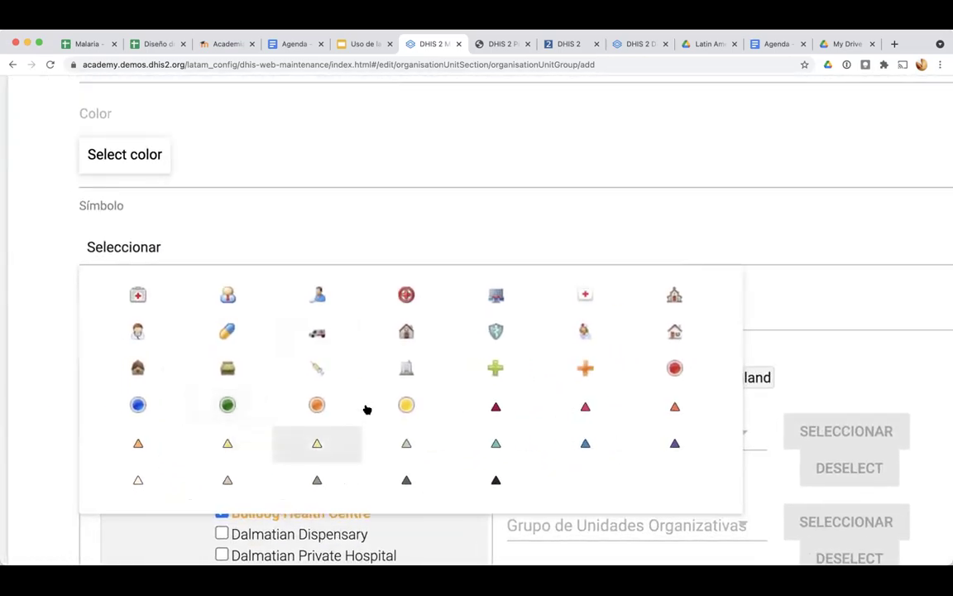
left_click(407, 370)
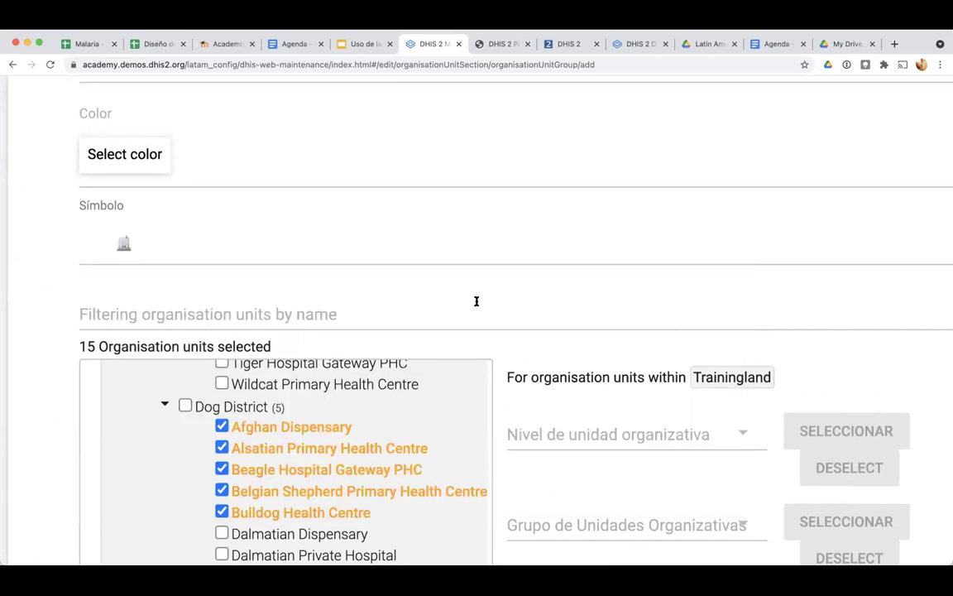
key("super+0")
scroll(525, 256, "down", 5)
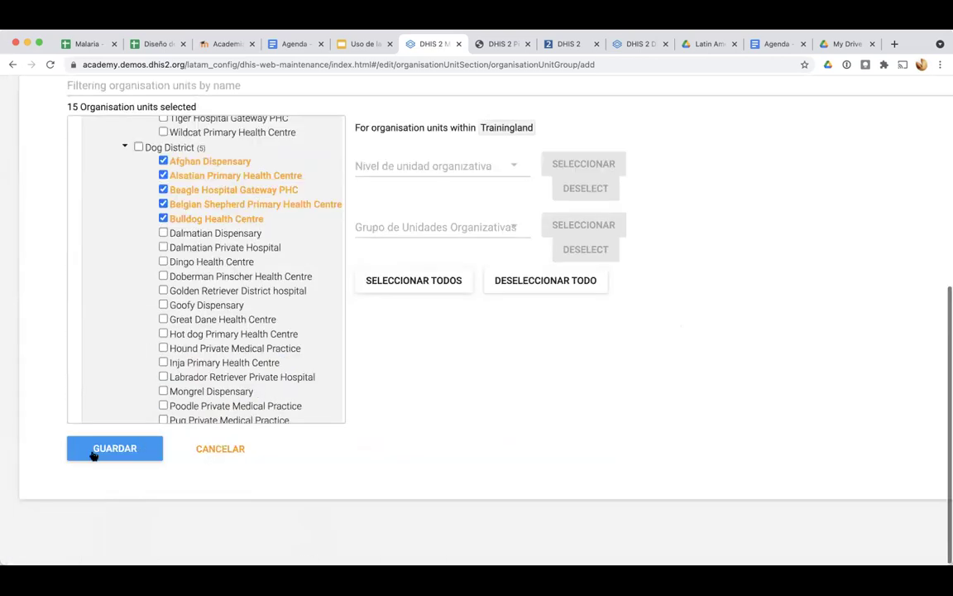
left_click(95, 451)
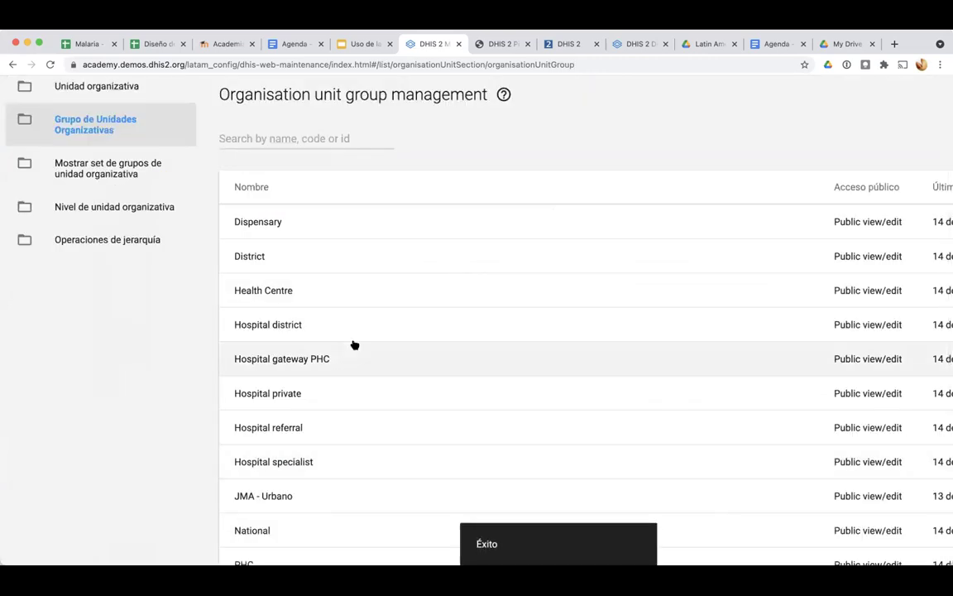
scroll(354, 344, "down", 3)
key("super+minus")
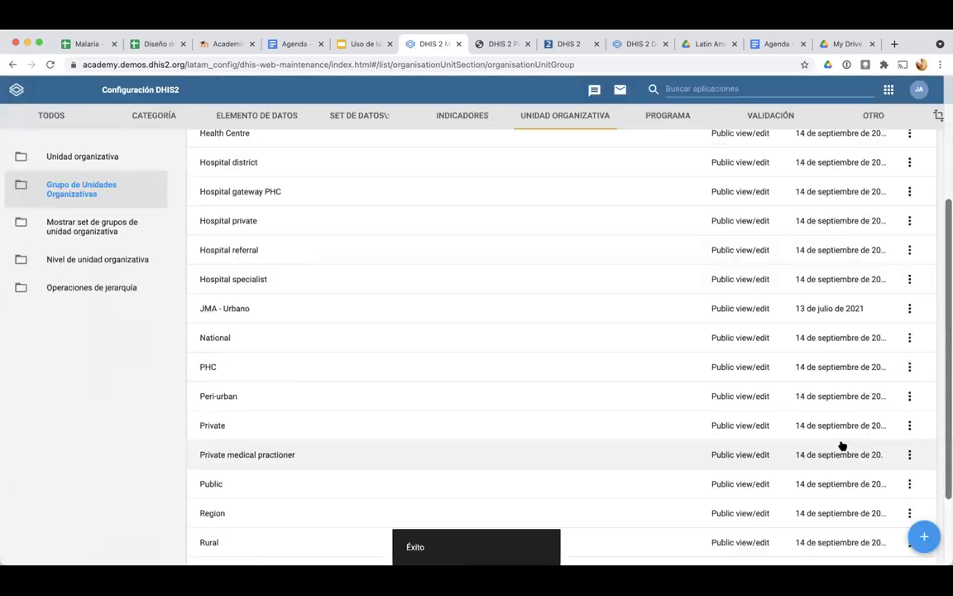
Step: Create a new group named 'JMA - Rural' with the same abbreviation
left_click(924, 539)
left_click(126, 260)
type("J")
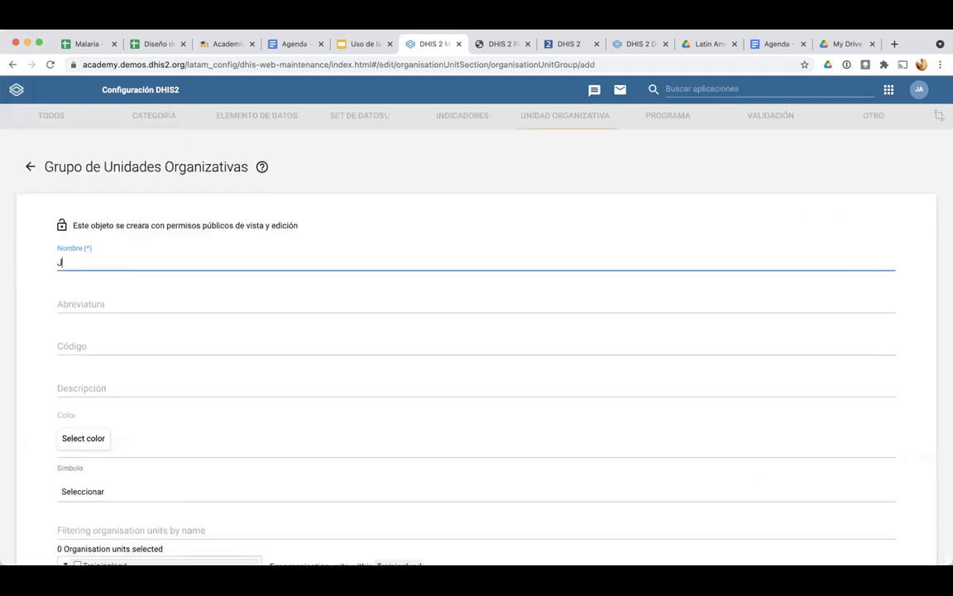
type("MA - Rural")
triple_click(76, 262)
key("ctrl+c")
left_click(68, 303)
key("ctrl+v")
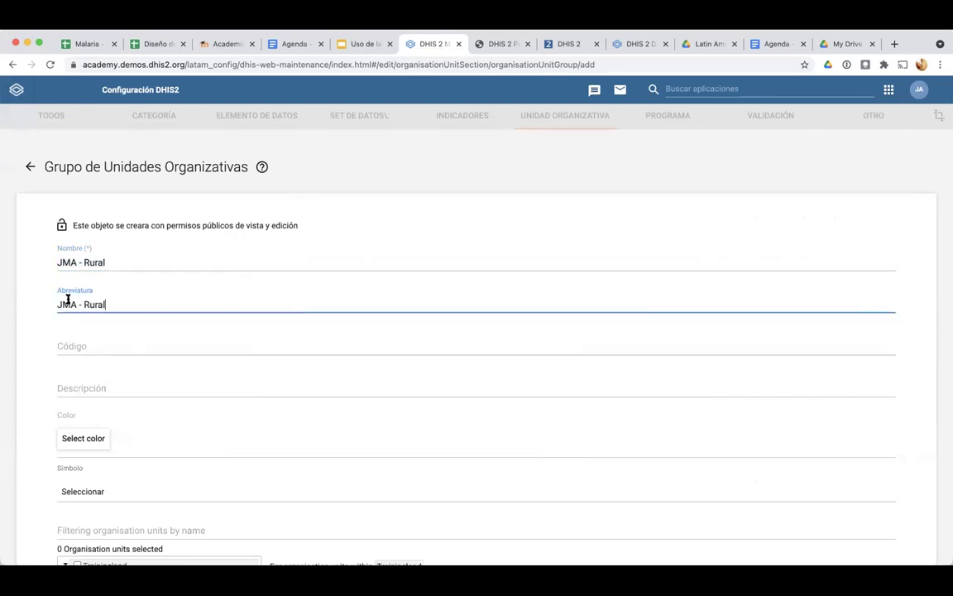
Step: Give it the red-cross symbol and the description 'Unidades organizativas en regiones rurales'
scroll(51, 401, "down", 3)
scroll(52, 401, "down", 1)
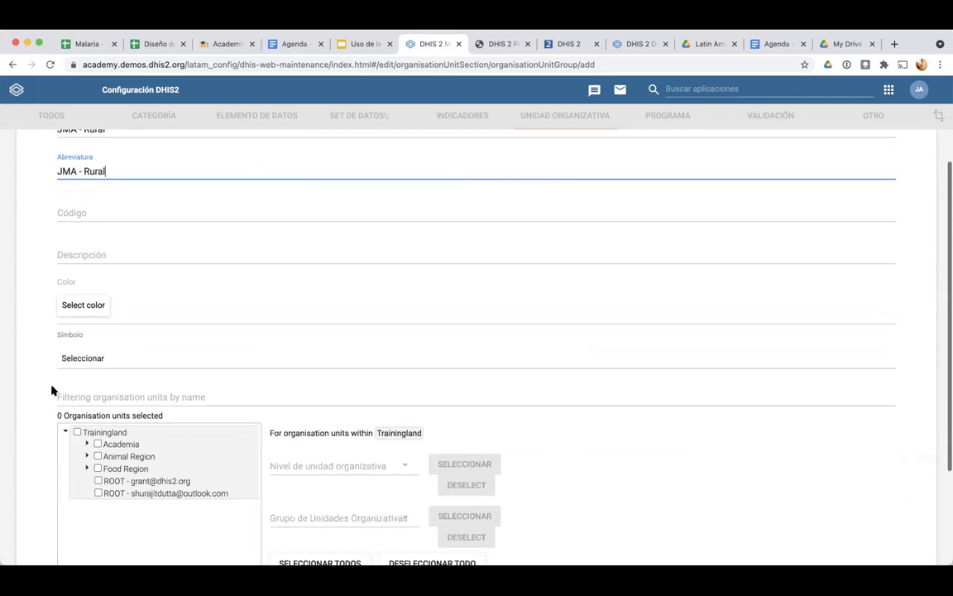
left_click(80, 361)
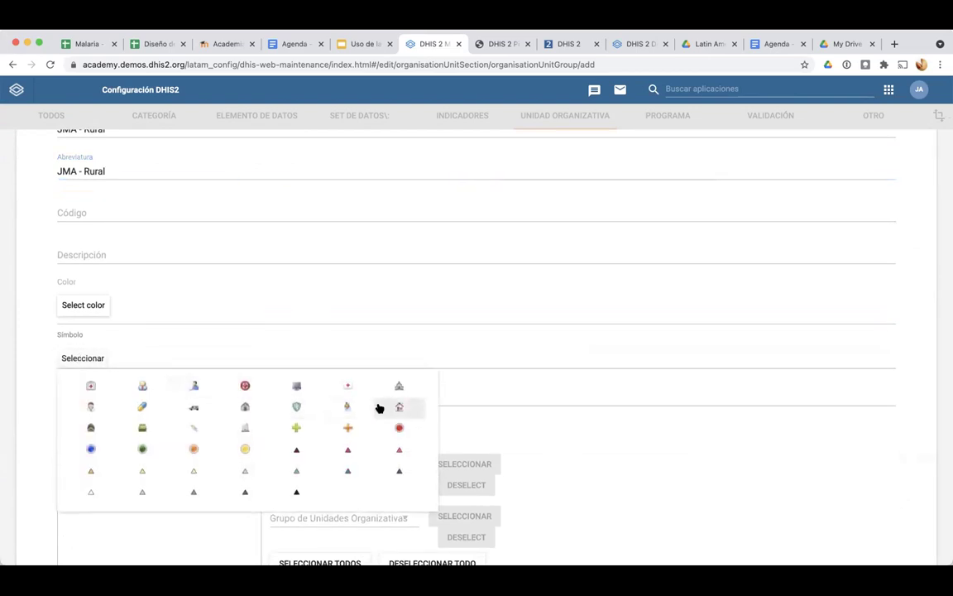
scroll(398, 410, "up", 5)
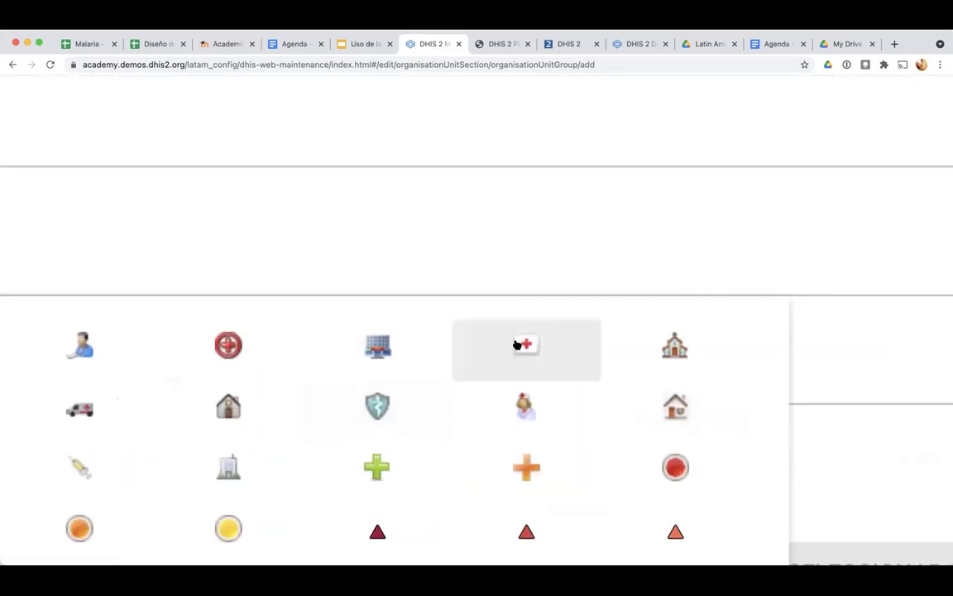
left_click(516, 344)
scroll(516, 341, "down", 5)
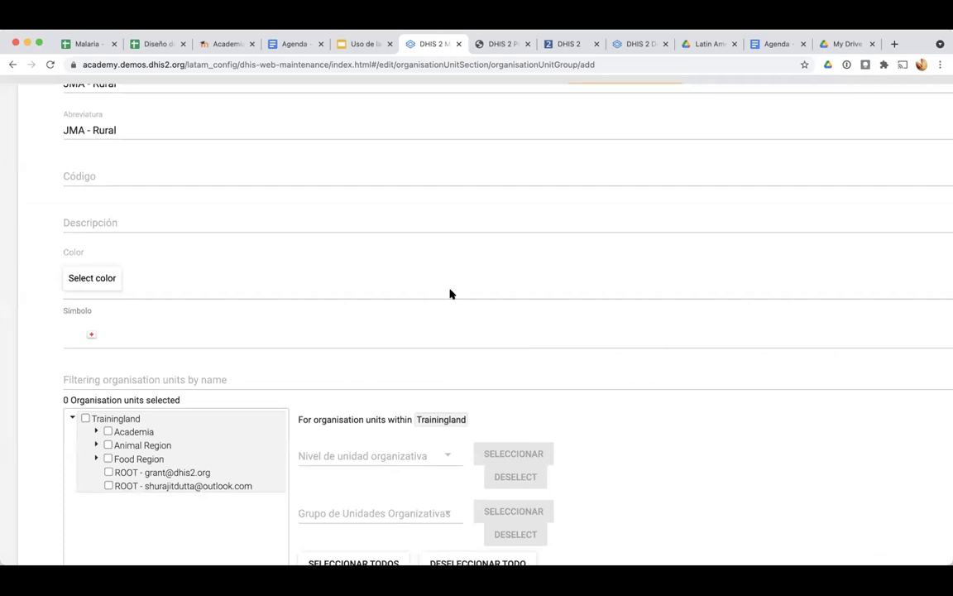
left_click(109, 221)
type("Unidades")
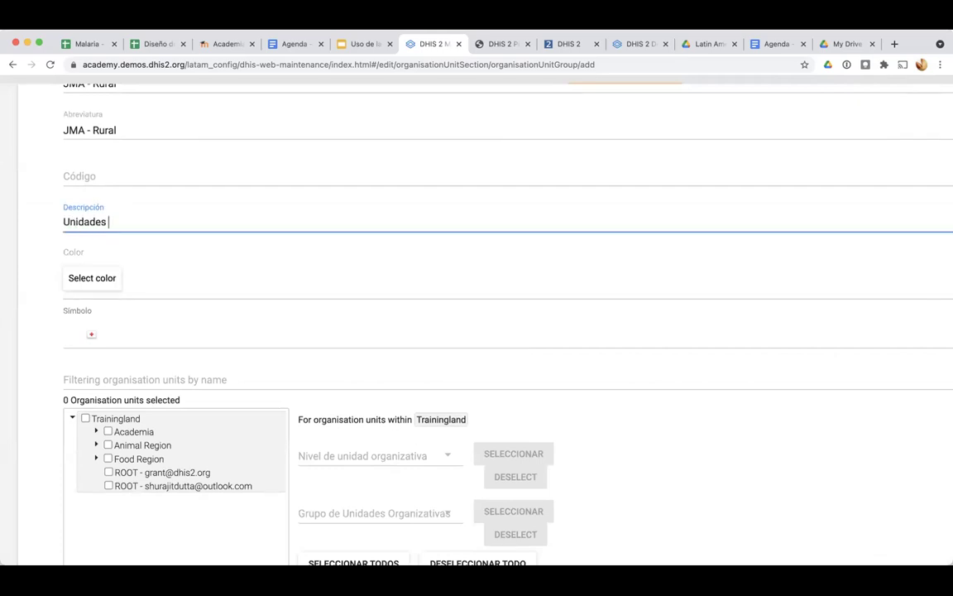
type(" organizativas en regi")
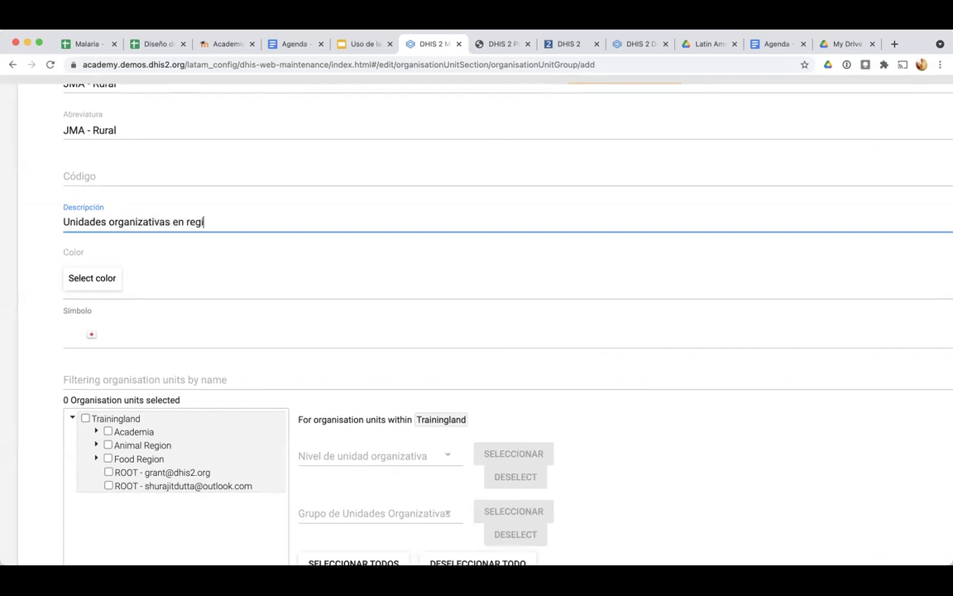
type("ones rurales")
Step: Add five Bird District facilities: Woodpecker, Robin, Pigeon, Peacock and Parrot District Hospital
left_click(96, 445)
scroll(113, 419, "down", 3)
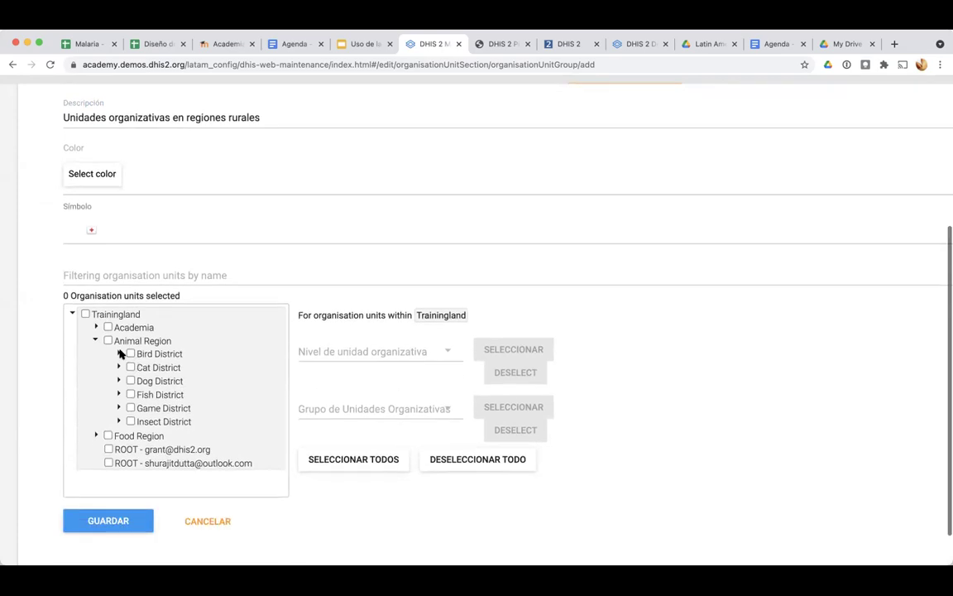
left_click(119, 353)
scroll(102, 431, "down", 1)
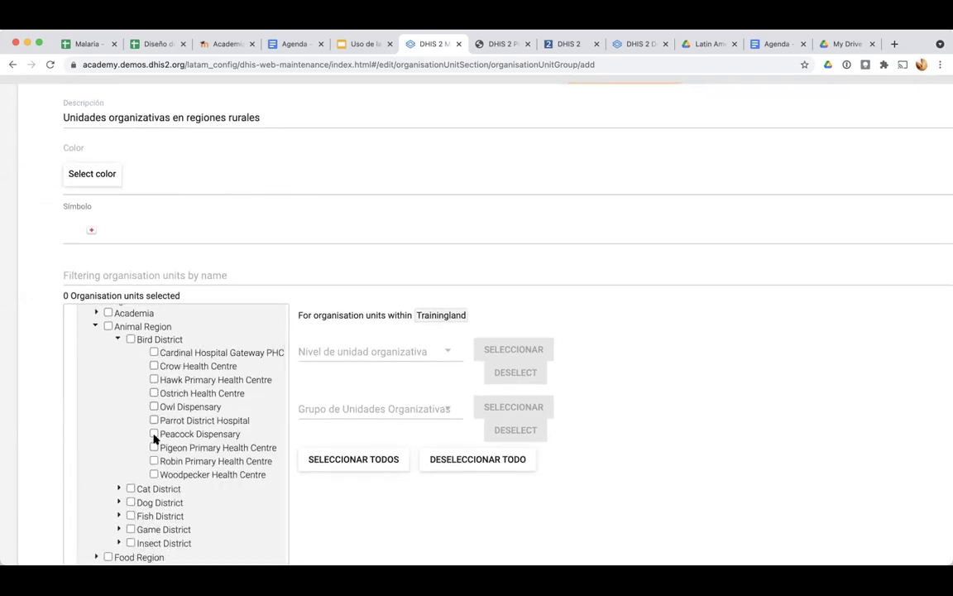
left_click(154, 474)
left_click(154, 461)
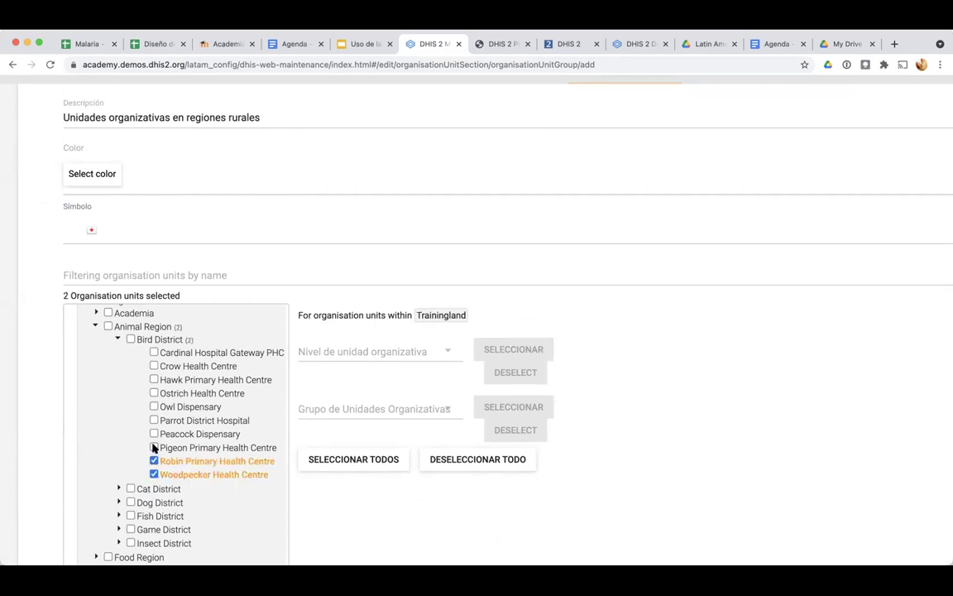
left_click(154, 448)
left_click(154, 435)
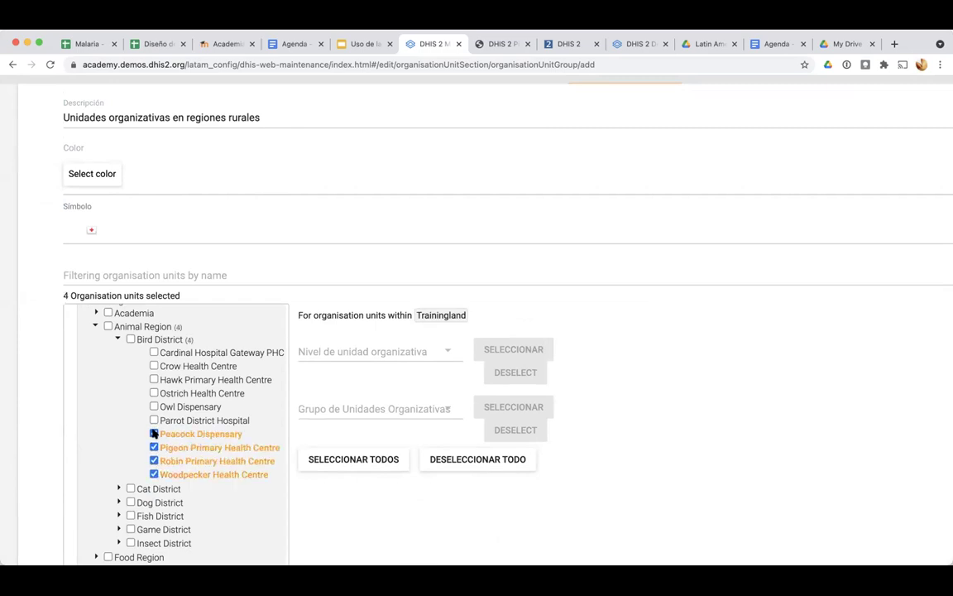
left_click(153, 421)
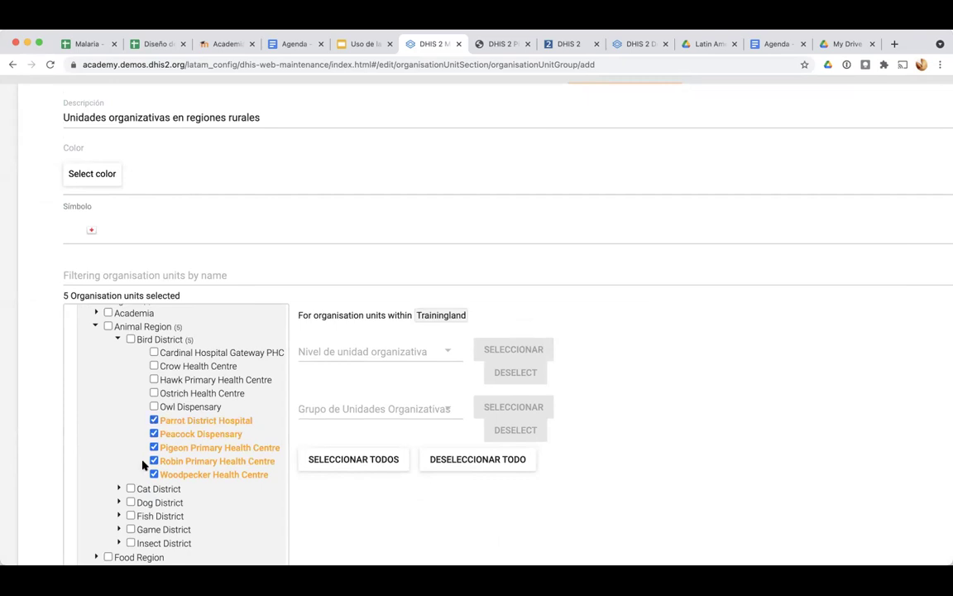
Step: Add five Cat District facilities: Wildcat, Tiger, Siamese, Pussy Dispensary and Panther
left_click(119, 488)
scroll(120, 488, "down", 4)
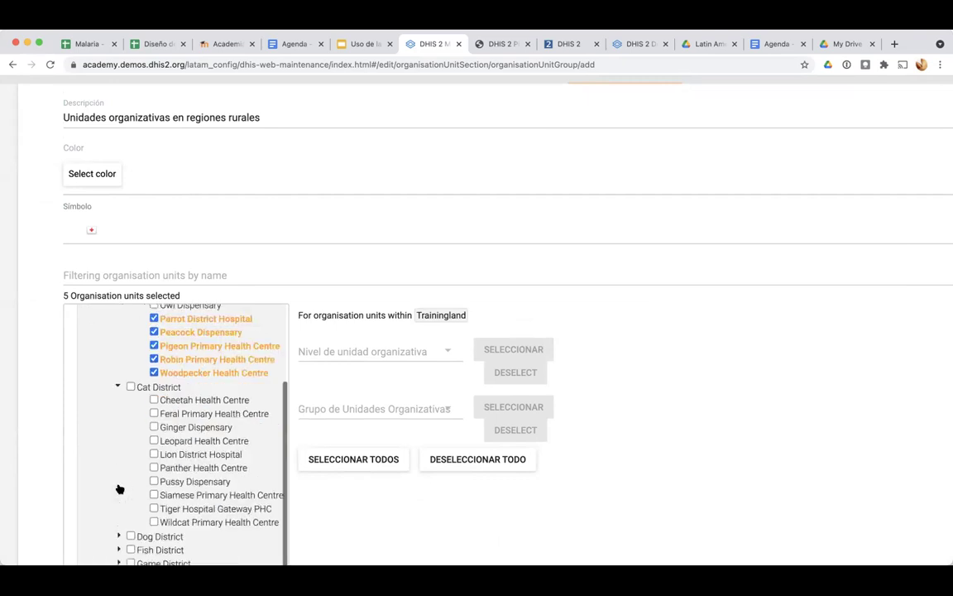
left_click(154, 488)
left_click(154, 475)
left_click(154, 461)
left_click(154, 447)
left_click(154, 434)
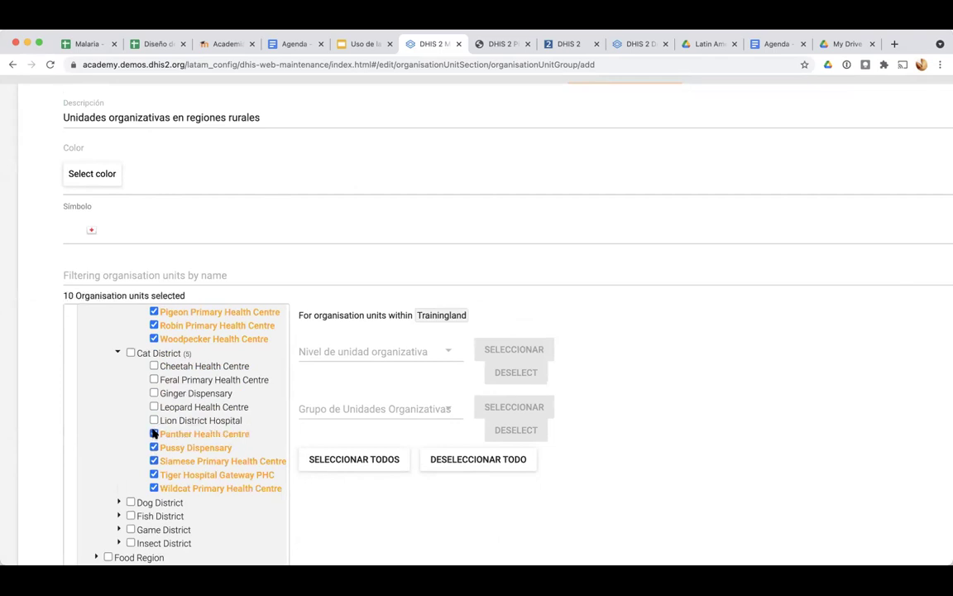
scroll(154, 433, "down", 3)
Step: Add five Dog District facilities (Terrier, Pug, Poodle, Mongrel, Labrador Retriever) and save
left_click(118, 368)
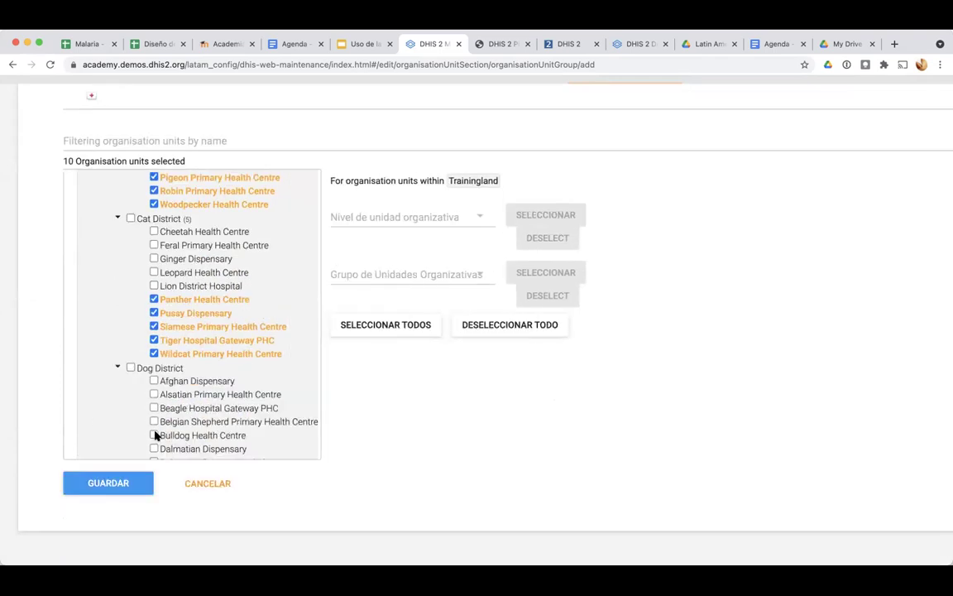
scroll(149, 435, "down", 5)
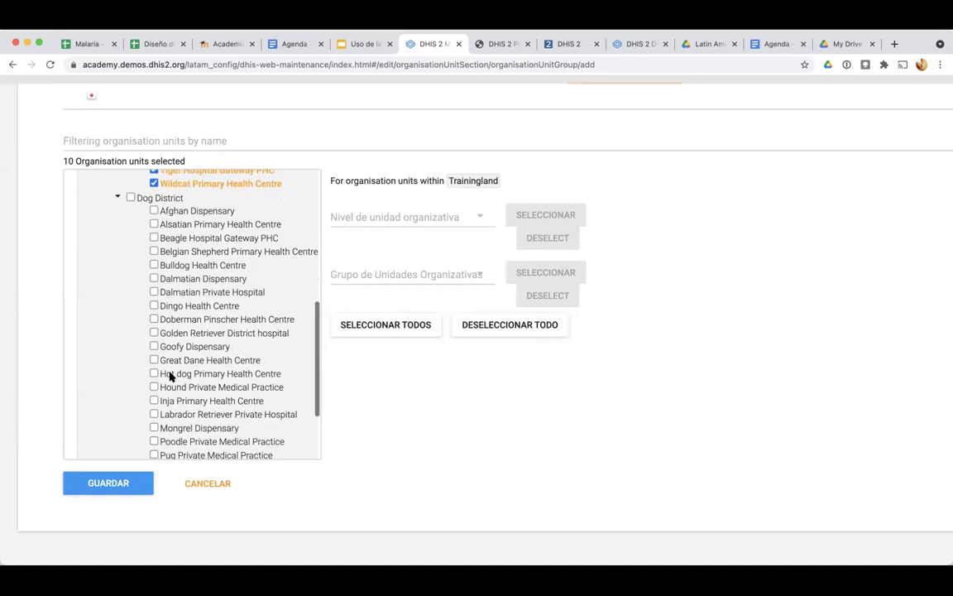
scroll(170, 377, "down", 2)
left_click(154, 392)
left_click(154, 379)
left_click(154, 365)
left_click(154, 352)
left_click(153, 338)
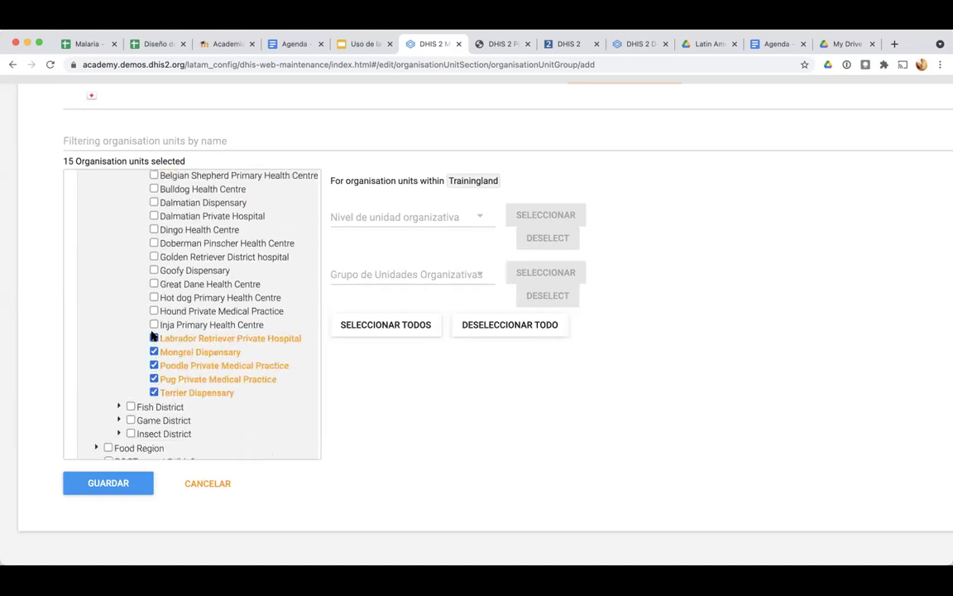
left_click(132, 487)
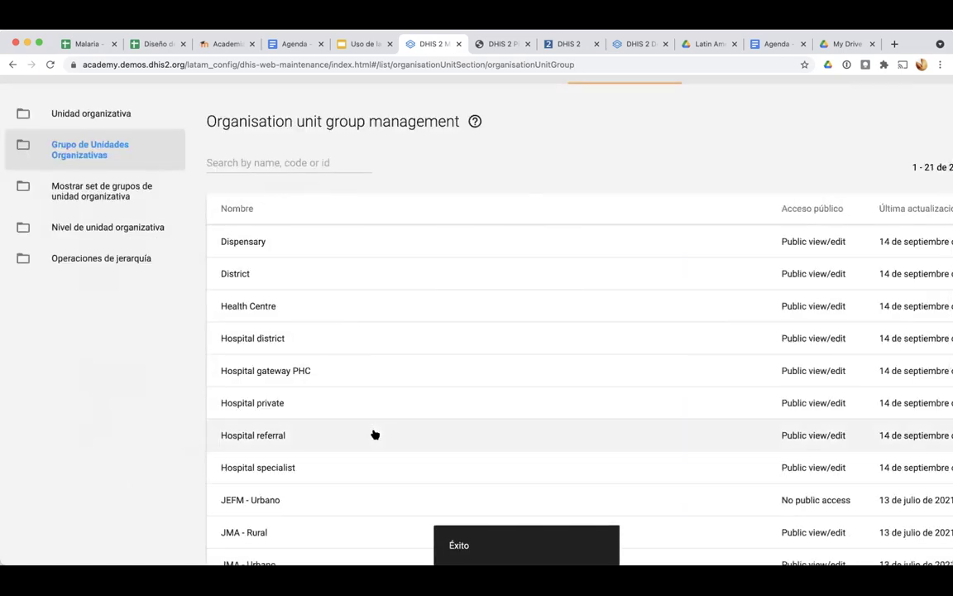
Step: Confirm JMA - Rural holds its 15 units, then go to the organisation unit group sets list
scroll(375, 434, "down", 5)
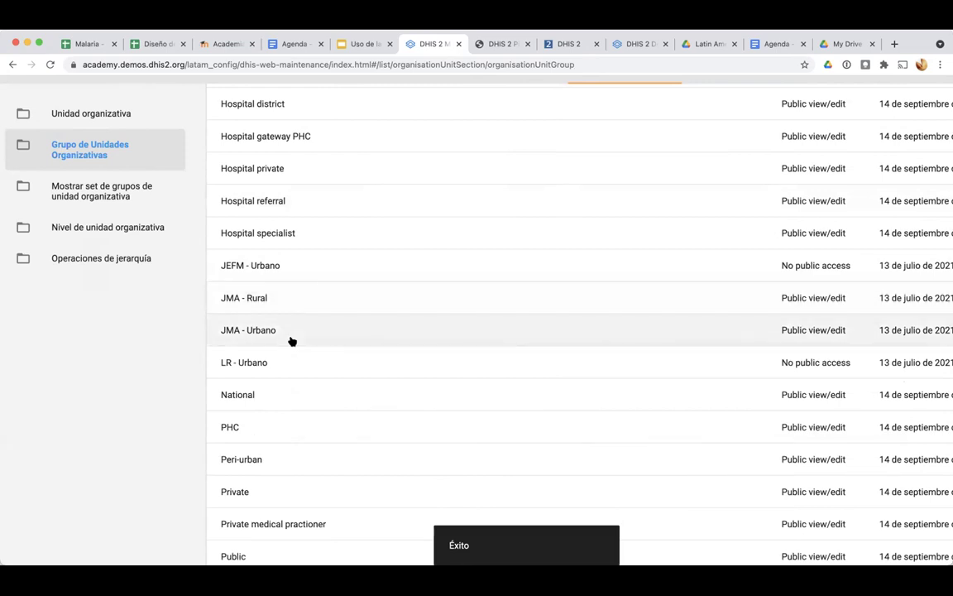
left_click(313, 303)
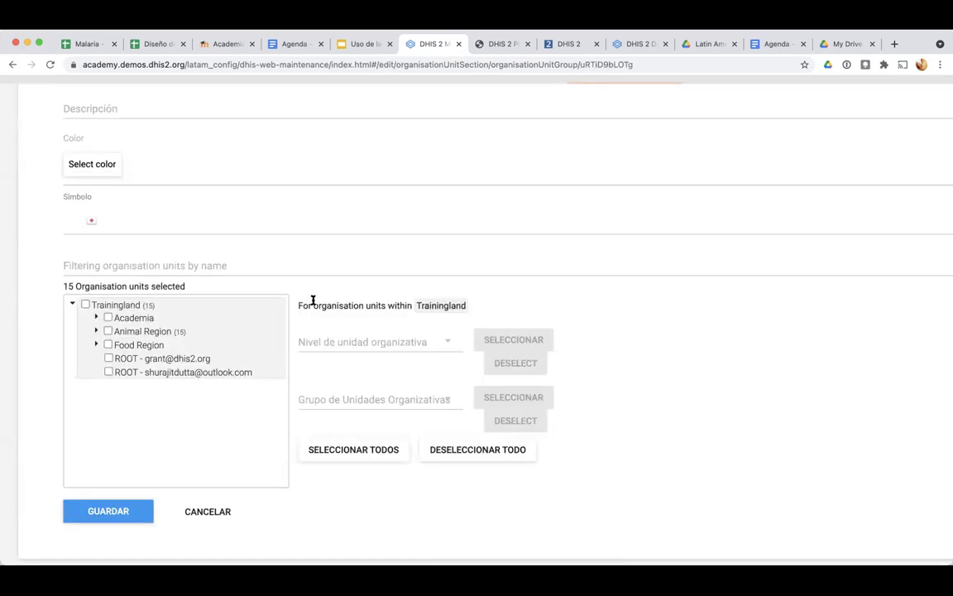
scroll(313, 303, "up", 5)
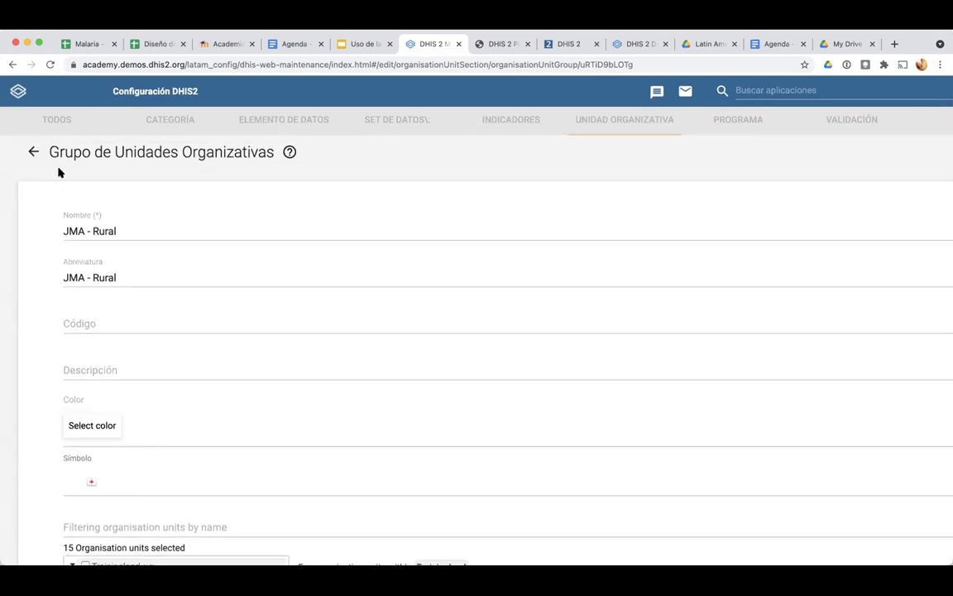
left_click(31, 154)
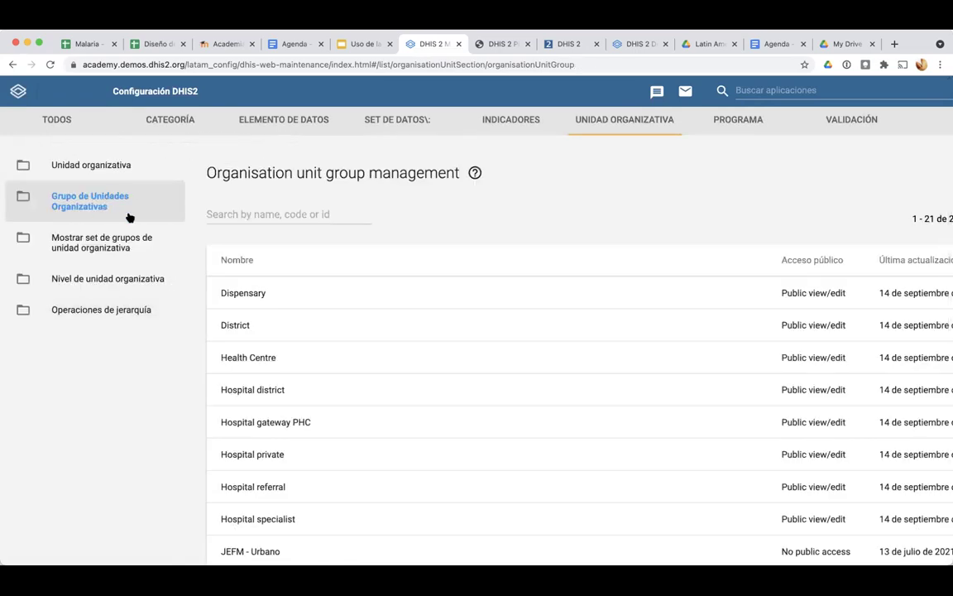
left_click(107, 249)
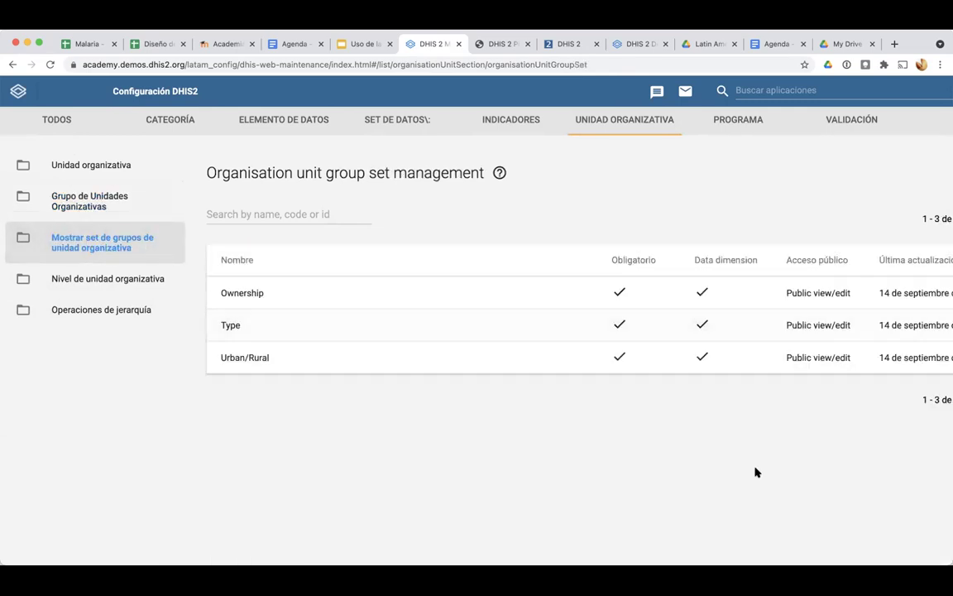
scroll(756, 473, "right", 1)
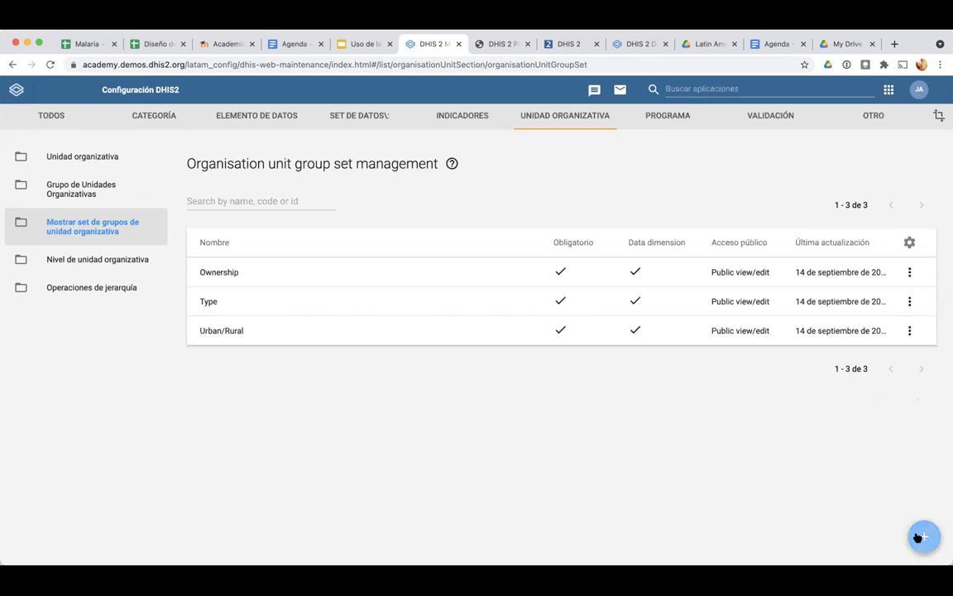
Step: Create a new organisation unit group set 'JMA - Urbano/Rural' described as 'Unidades organizativas'
left_click(919, 538)
left_click(321, 255)
type("JMA - ")
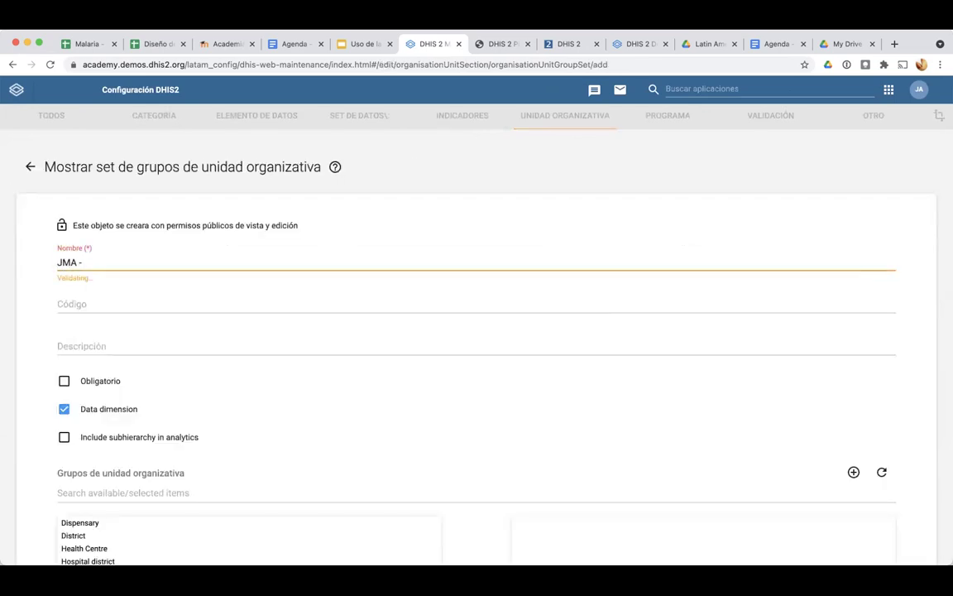
type("Urbano/Rural")
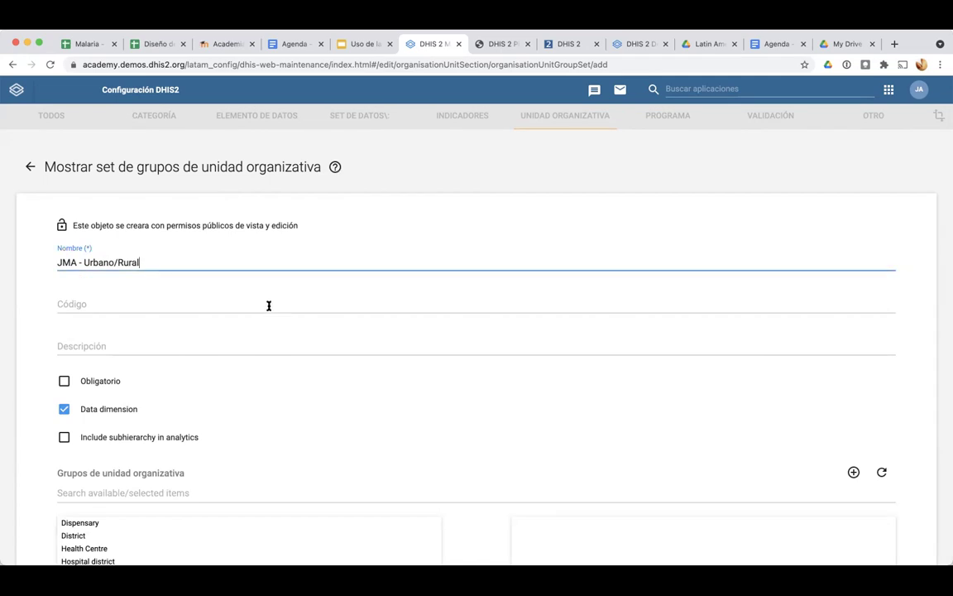
scroll(211, 344, "down", 3)
left_click(171, 216)
type("Unidades")
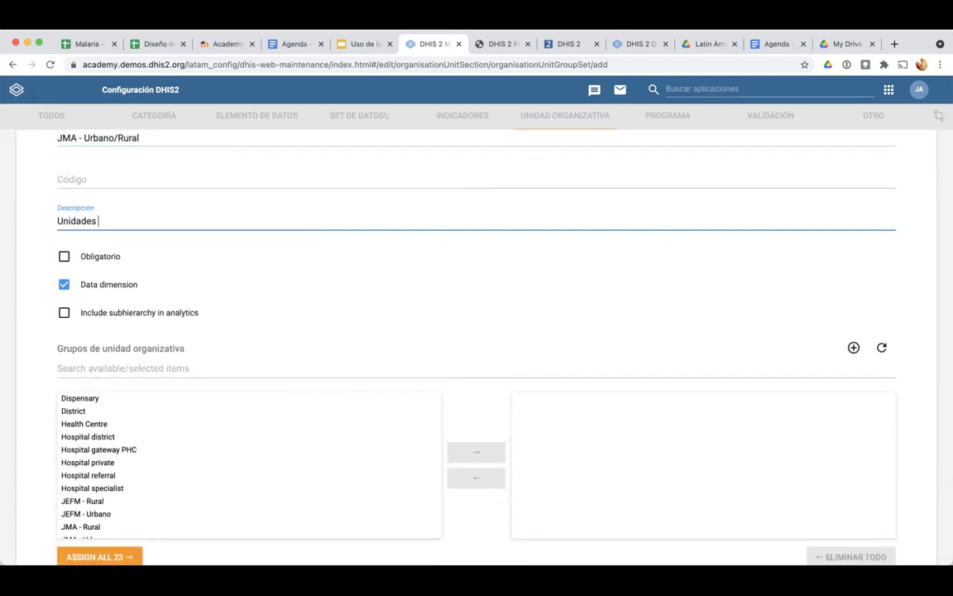
type(" organizativas clasificadas por su tipo de entorno geográfico")
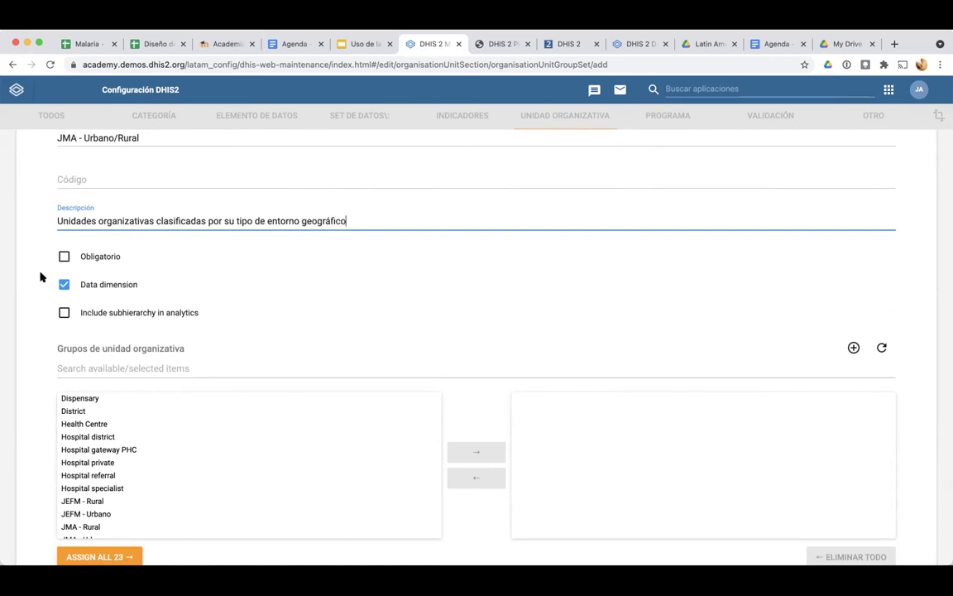
Step: Add the JMA - Rural and JMA - Urbano groups to the set and save it
scroll(40, 250, "up", 3)
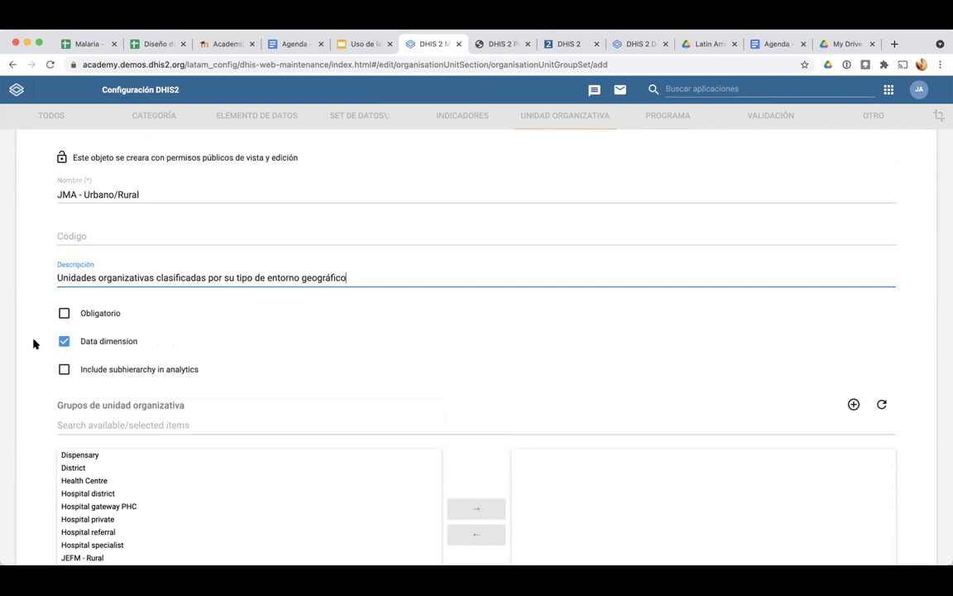
scroll(33, 343, "down", 3)
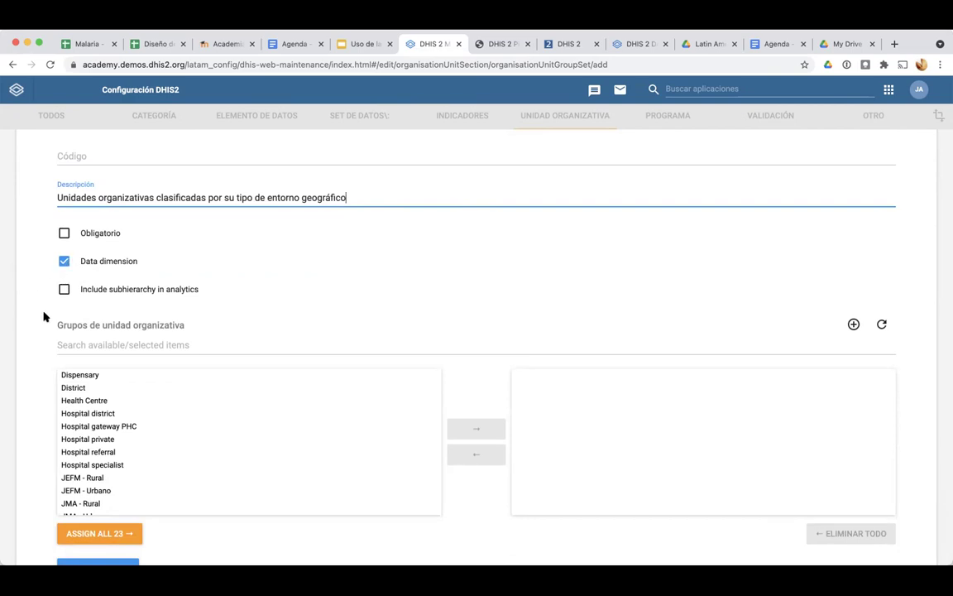
scroll(44, 317, "down", 2)
scroll(153, 367, "down", 3)
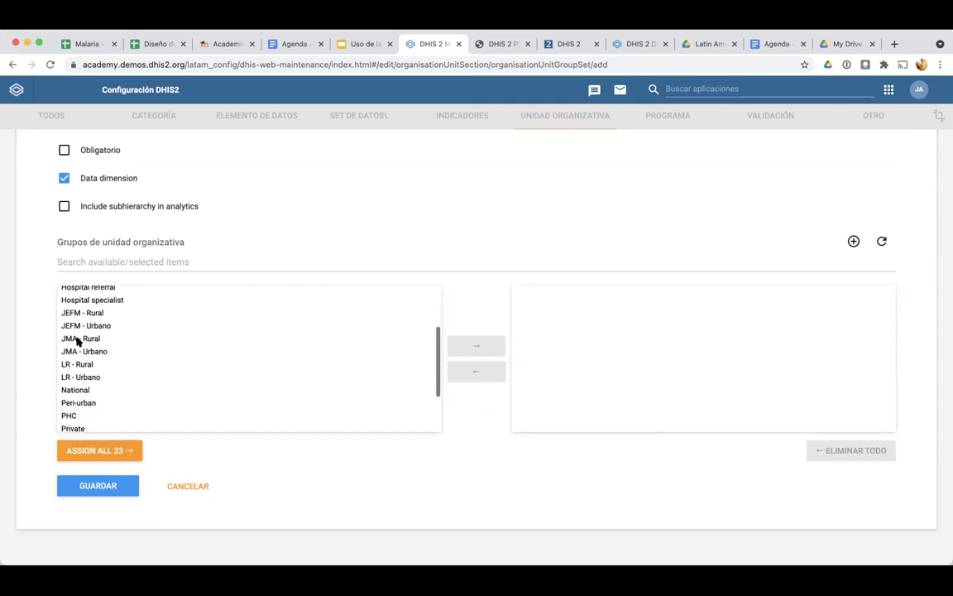
left_click(77, 339)
left_click(453, 346)
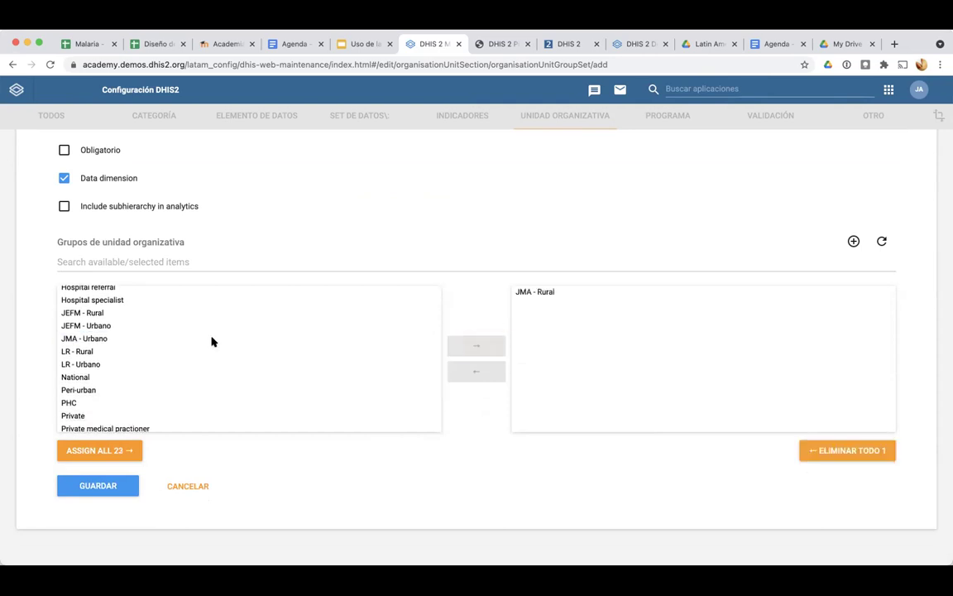
left_click(91, 338)
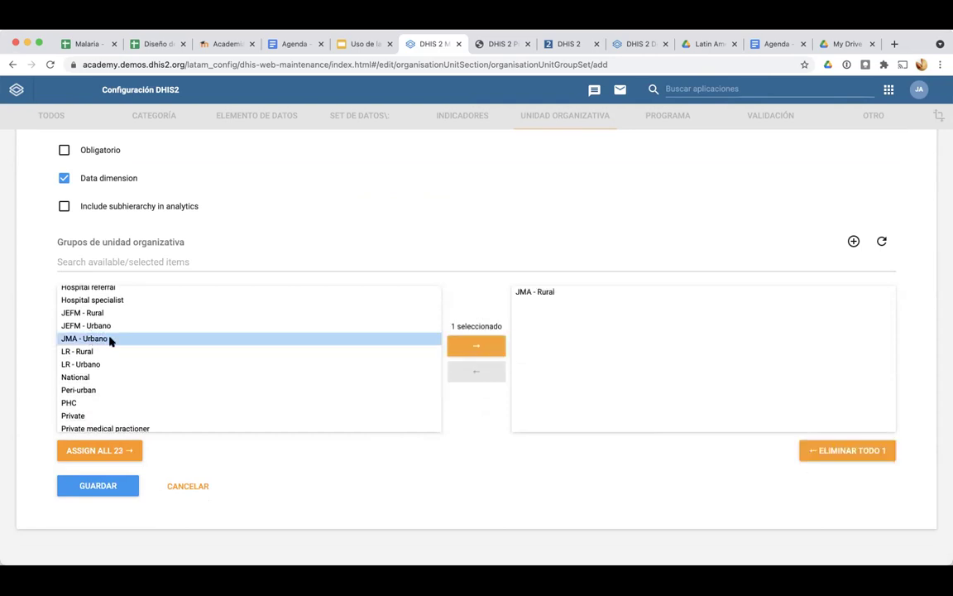
left_click(459, 348)
left_click(106, 487)
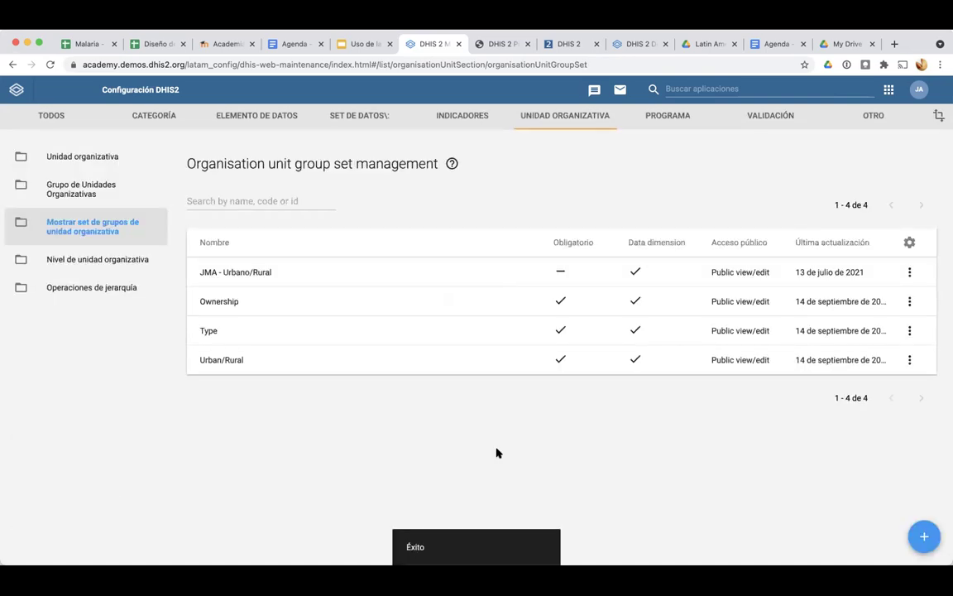
Step: Reopen the saved group set for review, then switch to the Data Administration app
left_click(815, 89)
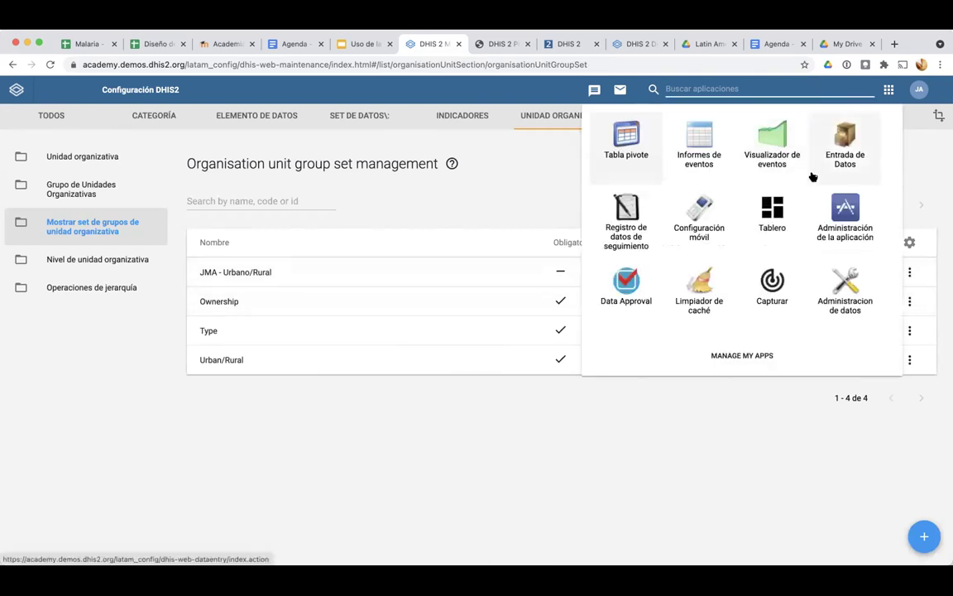
left_click(362, 190)
left_click(255, 270)
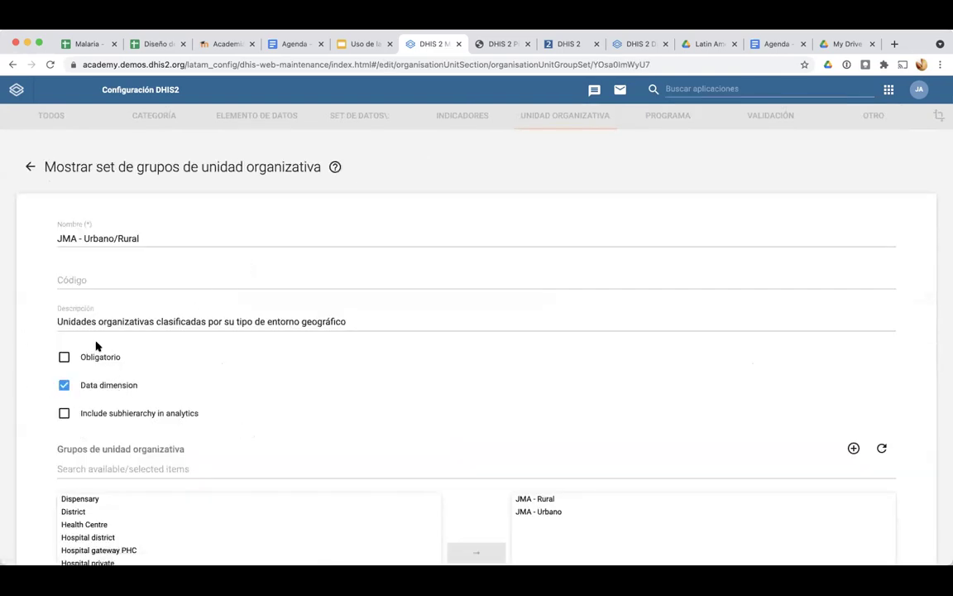
left_click(664, 99)
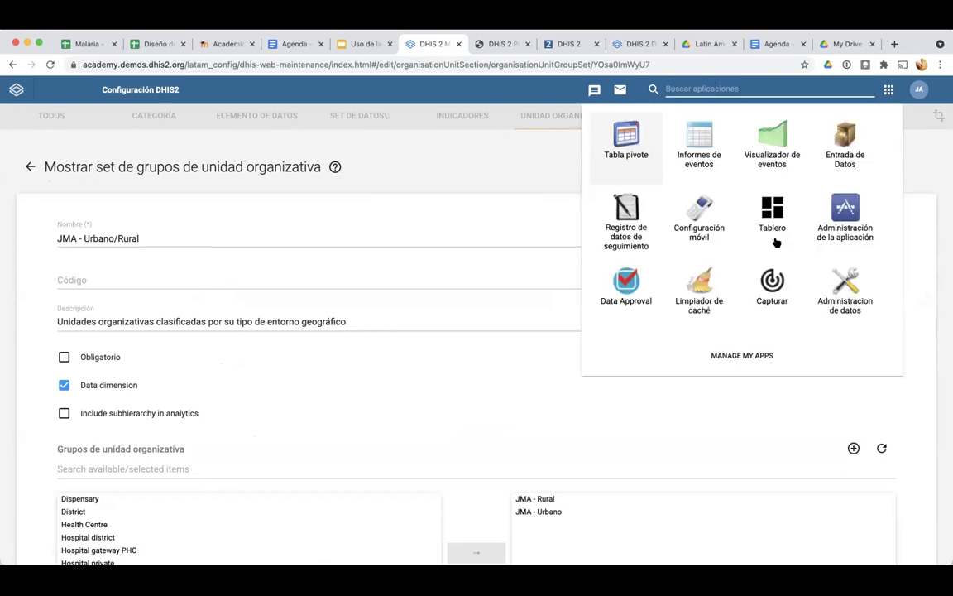
left_click(857, 283)
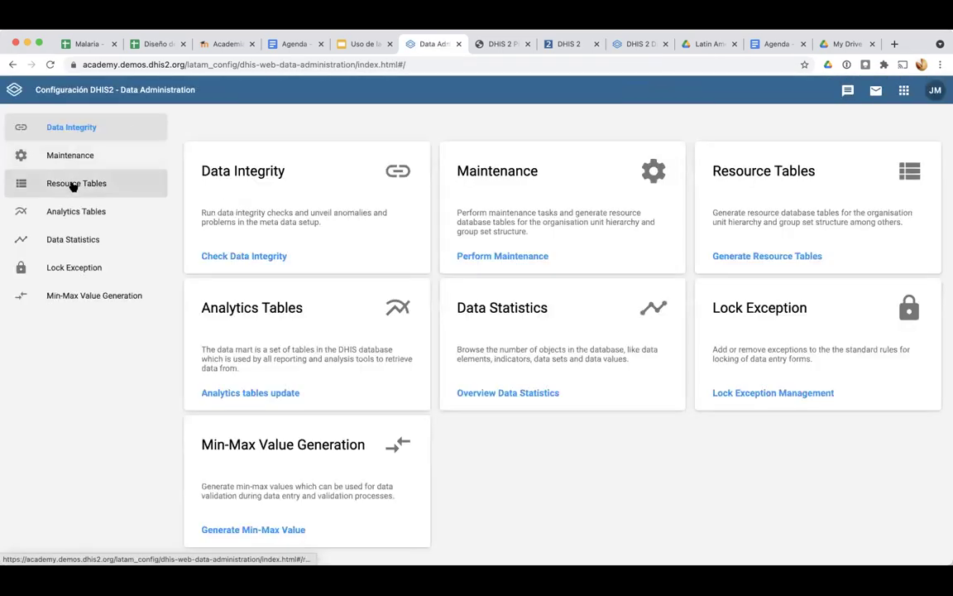
Step: Start the analytics table export from the Analytics Tables page
left_click(88, 190)
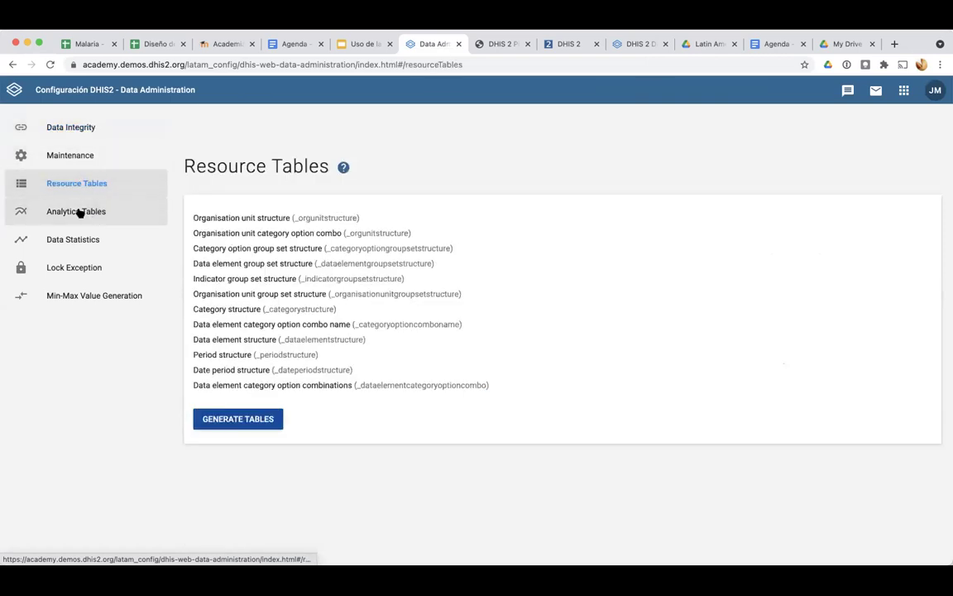
left_click(84, 213)
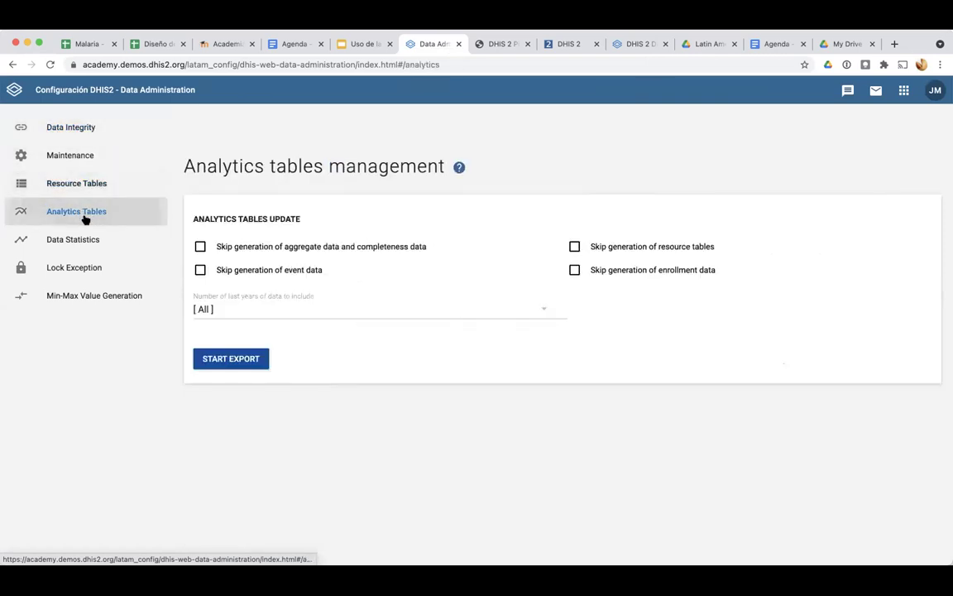
left_click(245, 360)
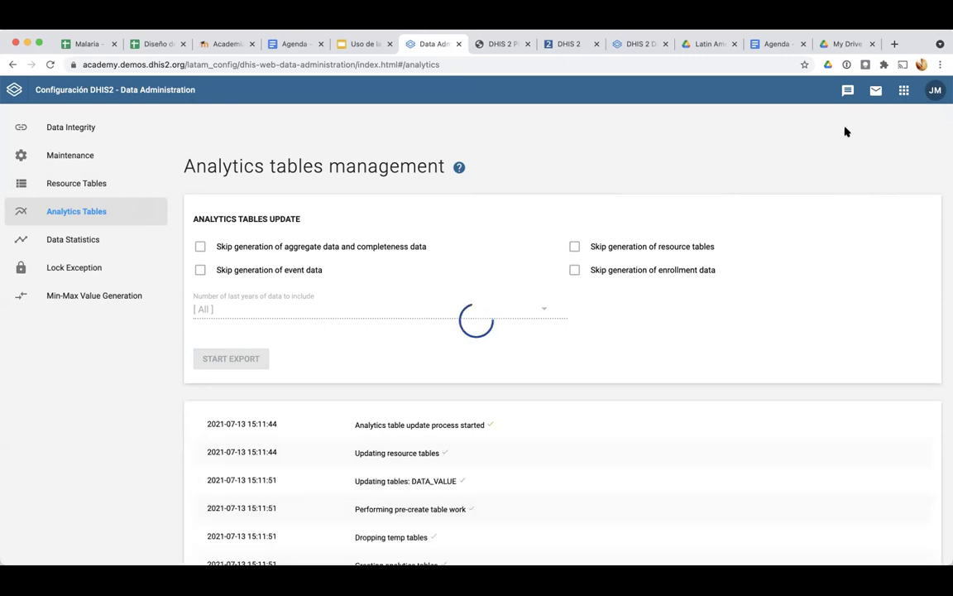
Step: Switch to the Pivot Tables (Tabla pivote) app
scroll(796, 394, "down", 8)
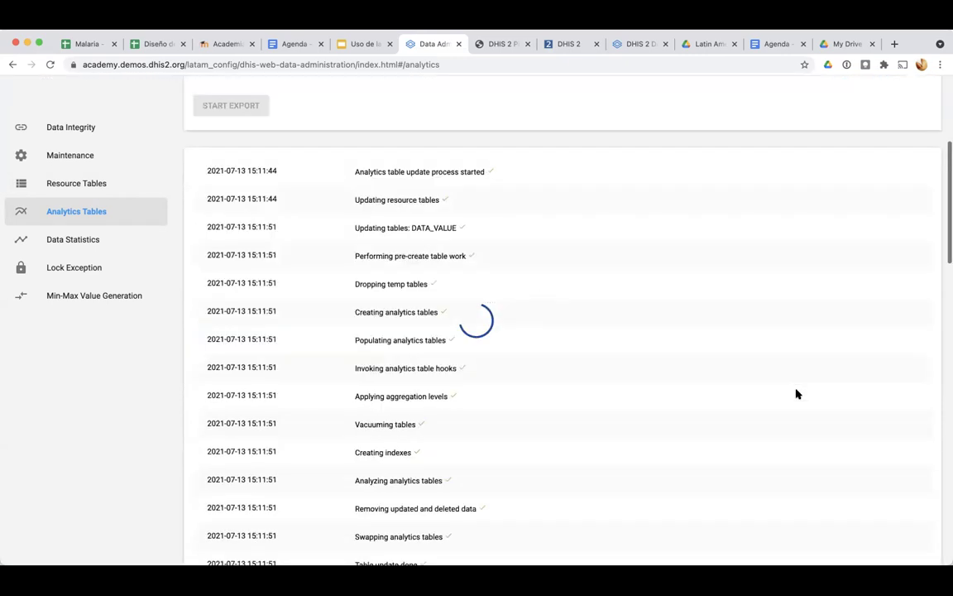
scroll(797, 392, "up", 8)
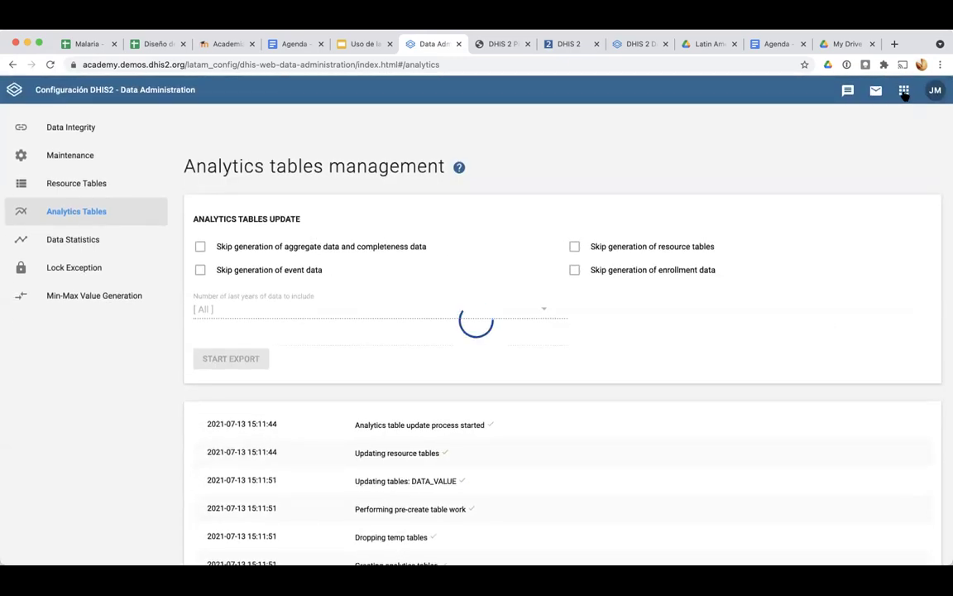
left_click(905, 93)
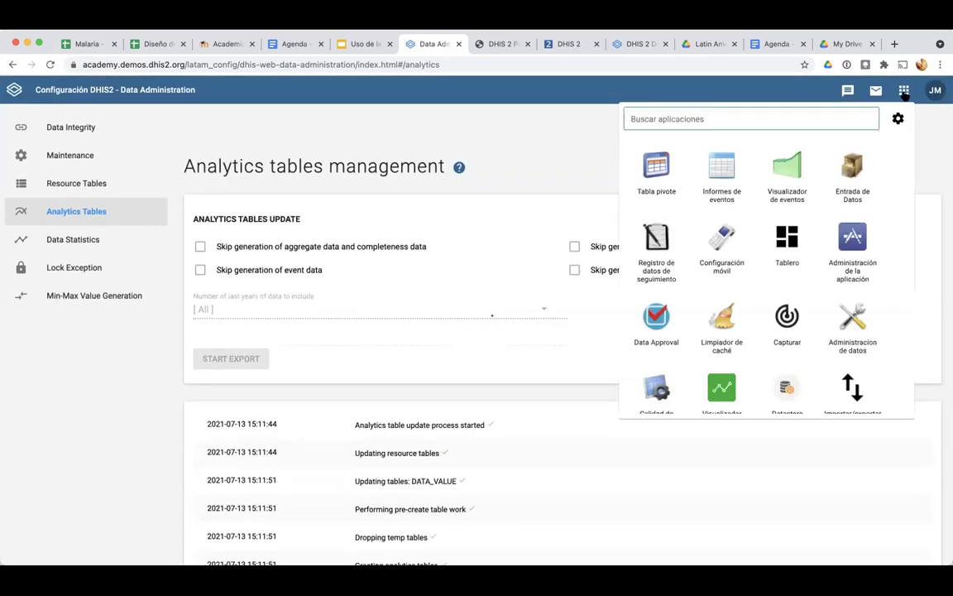
left_click(658, 170)
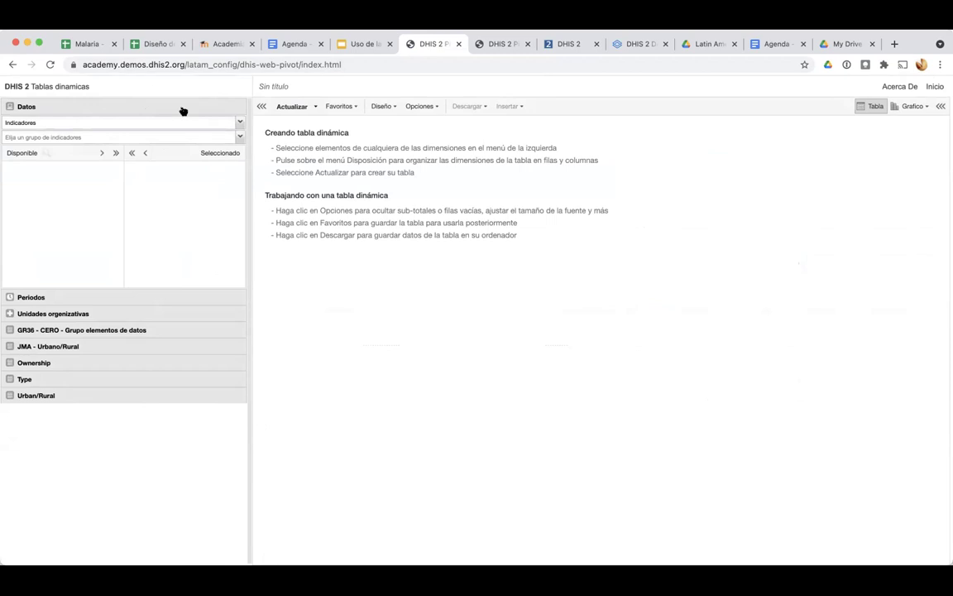
Step: Review the Dimensiones slide in the Uso de la información presentation
left_click(357, 43)
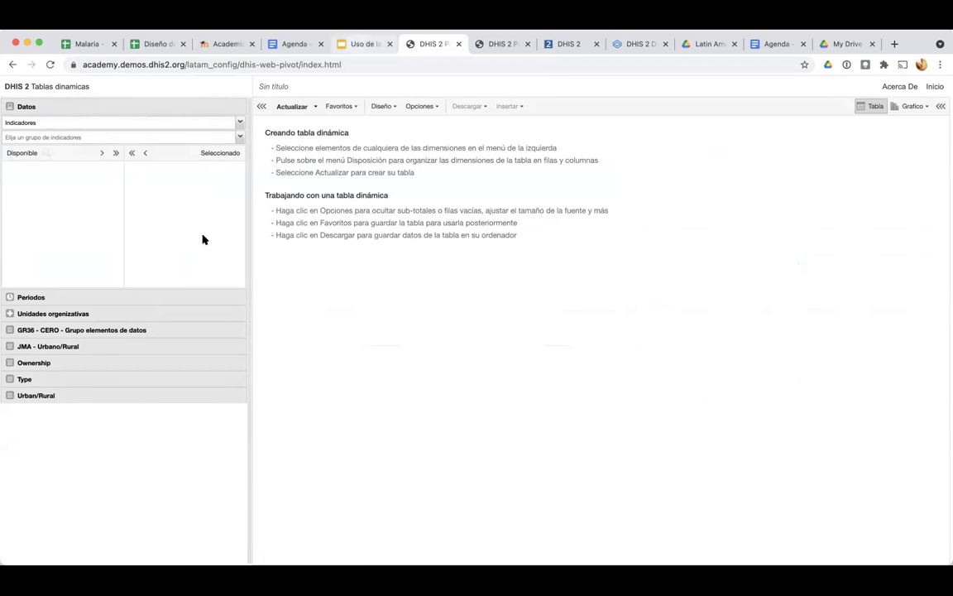
left_click(72, 282)
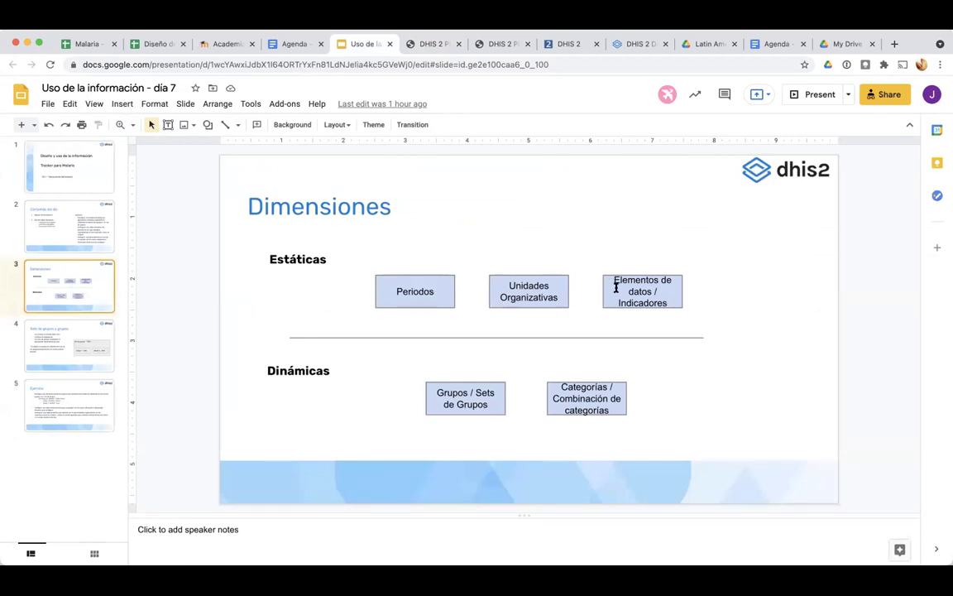
left_click(429, 44)
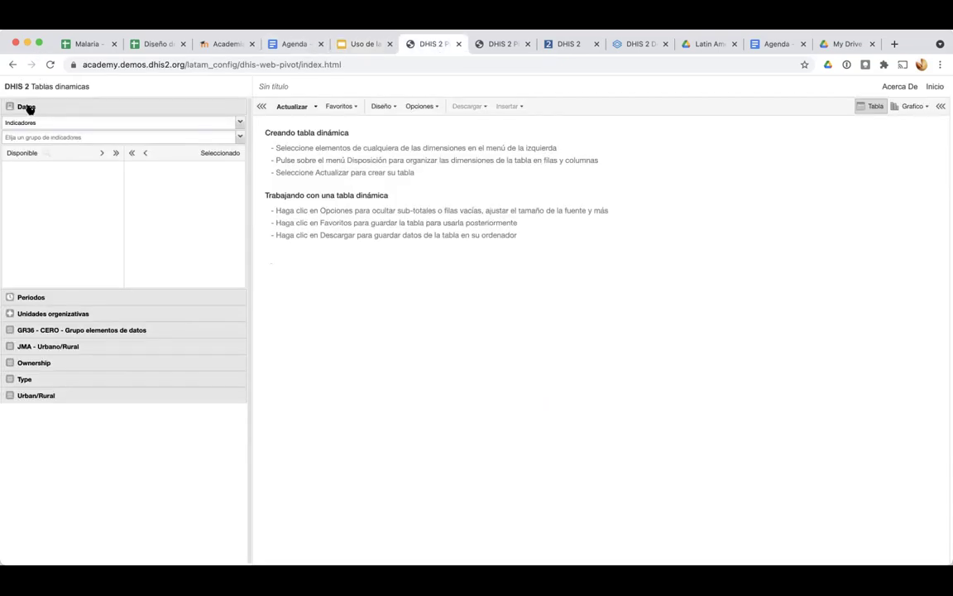
Step: Tick Este año as the pivot table's period
left_click(43, 125)
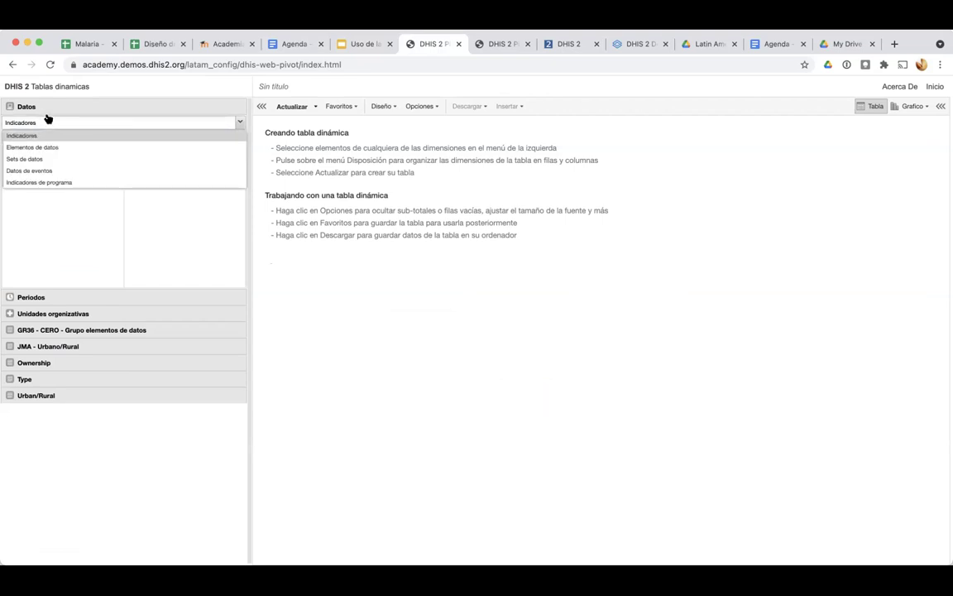
left_click(51, 108)
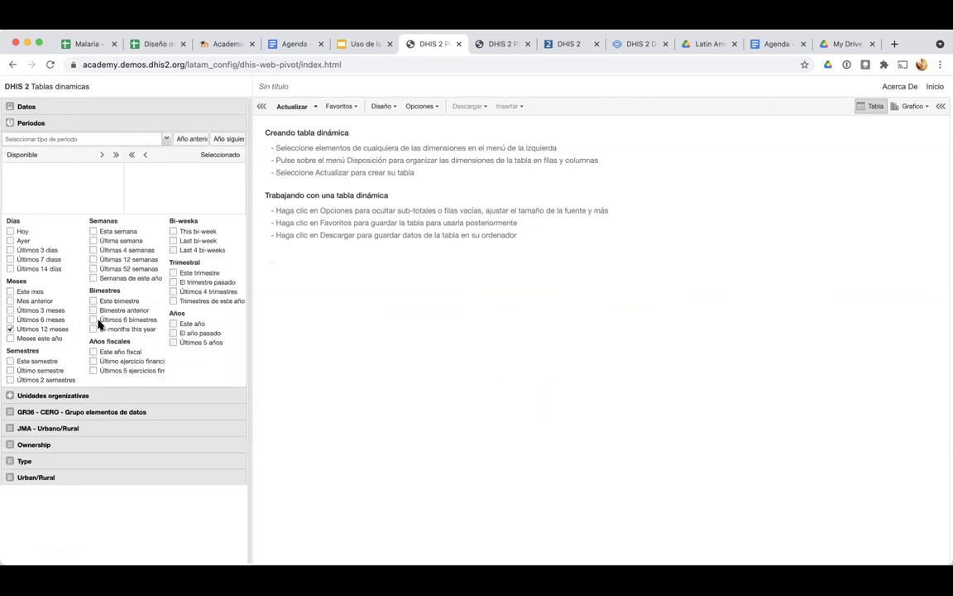
left_click(173, 323)
Step: Select organisation units by level, choosing the District level
left_click(83, 396)
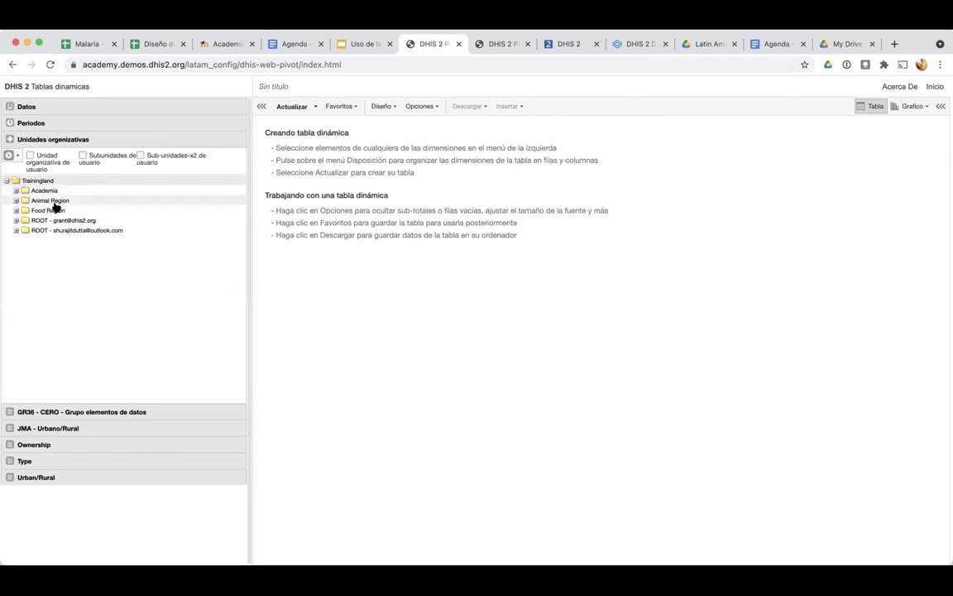
scroll(54, 205, "down", 1)
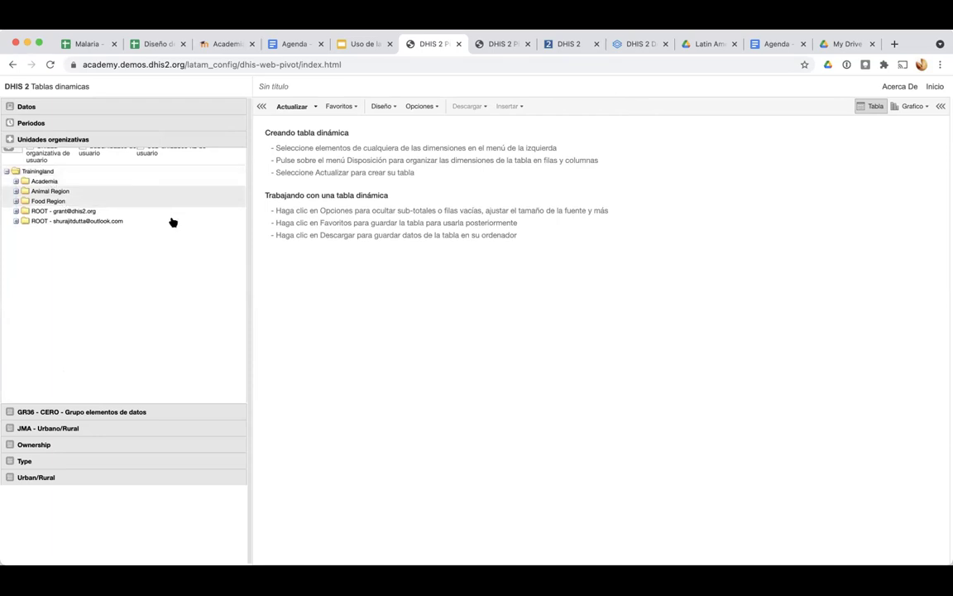
left_click(14, 154)
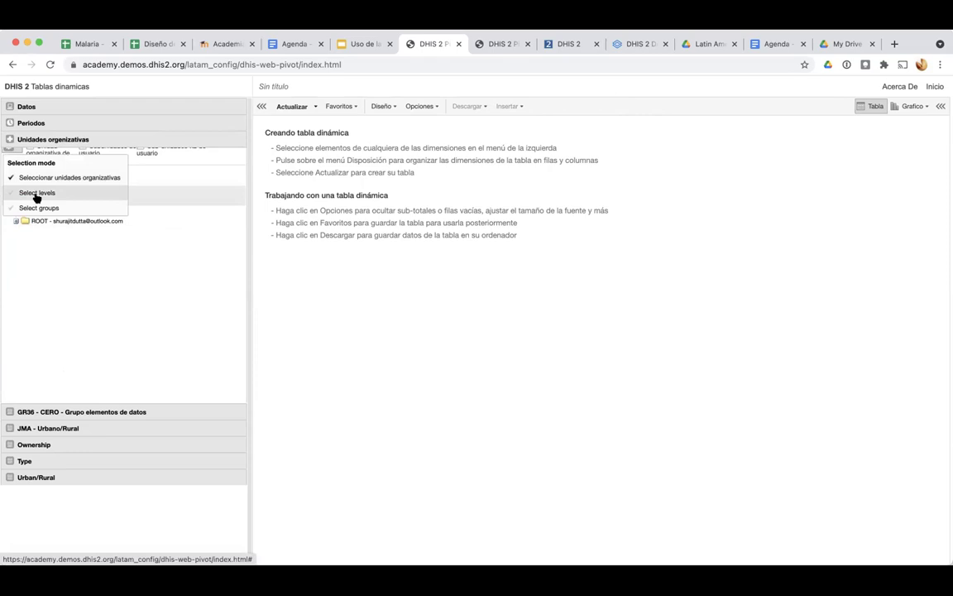
left_click(36, 193)
left_click(240, 155)
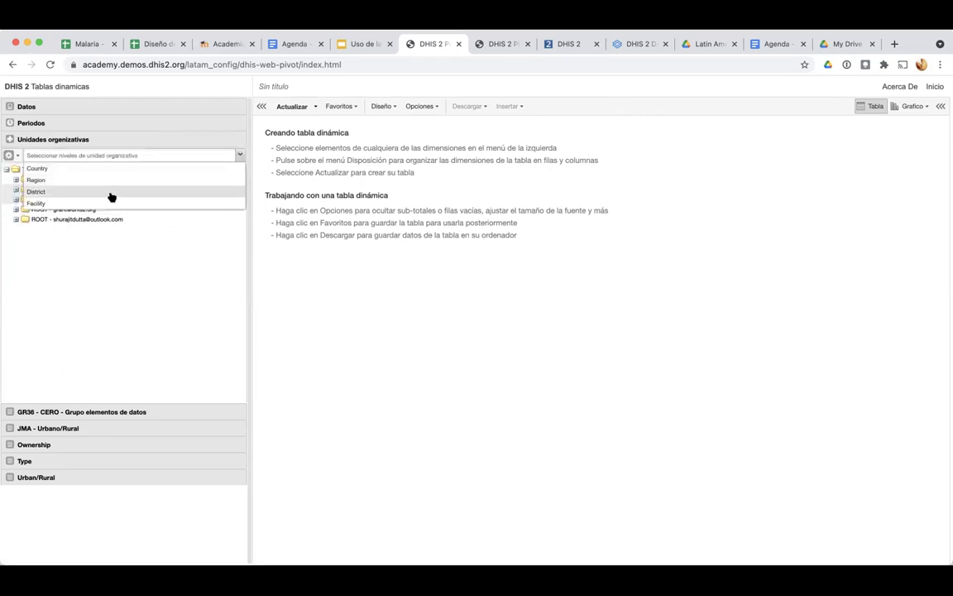
left_click(61, 190)
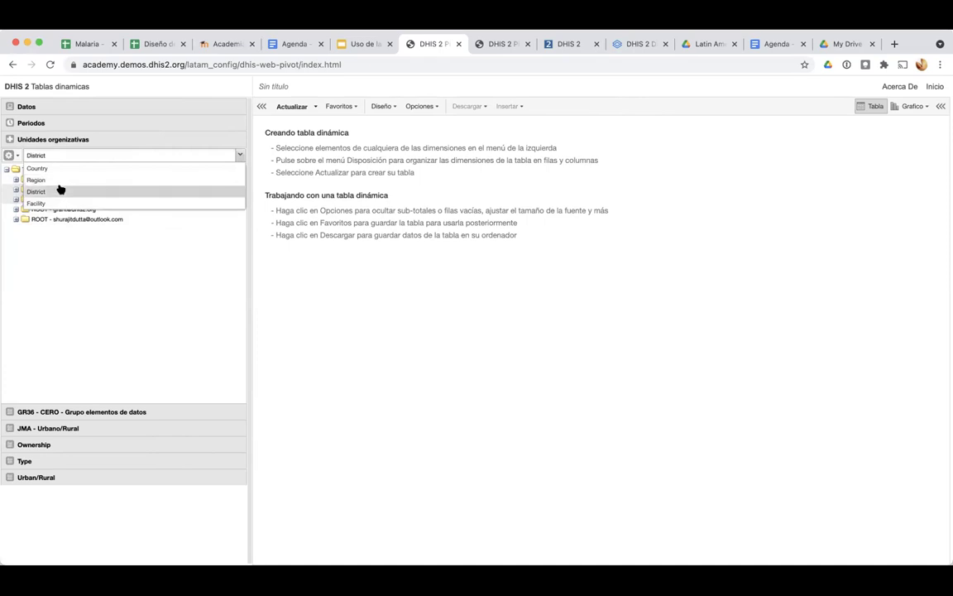
left_click(269, 252)
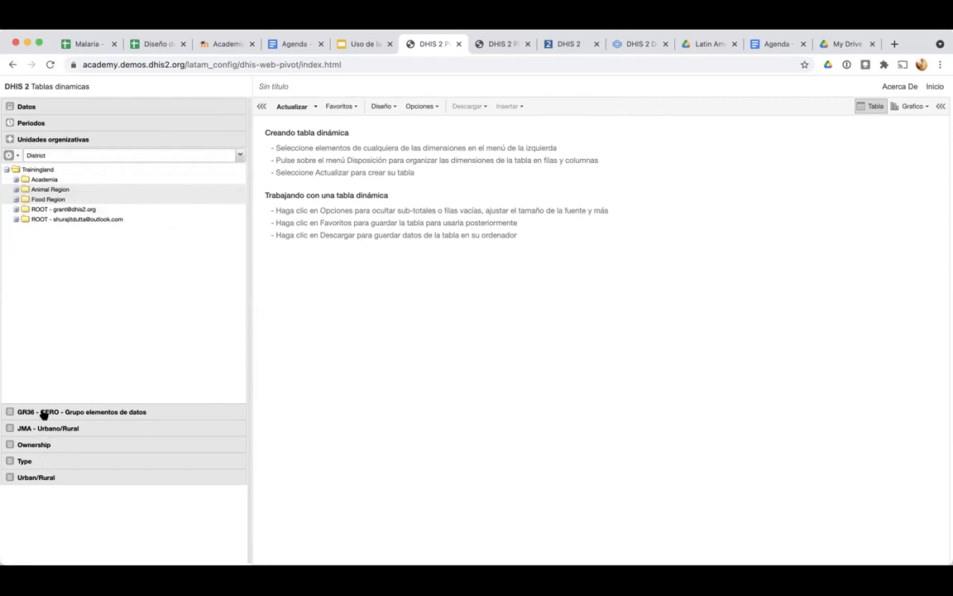
Step: Check the slides, then expand the JMA - Urbano/Rural dimension's category lists
left_click(356, 45)
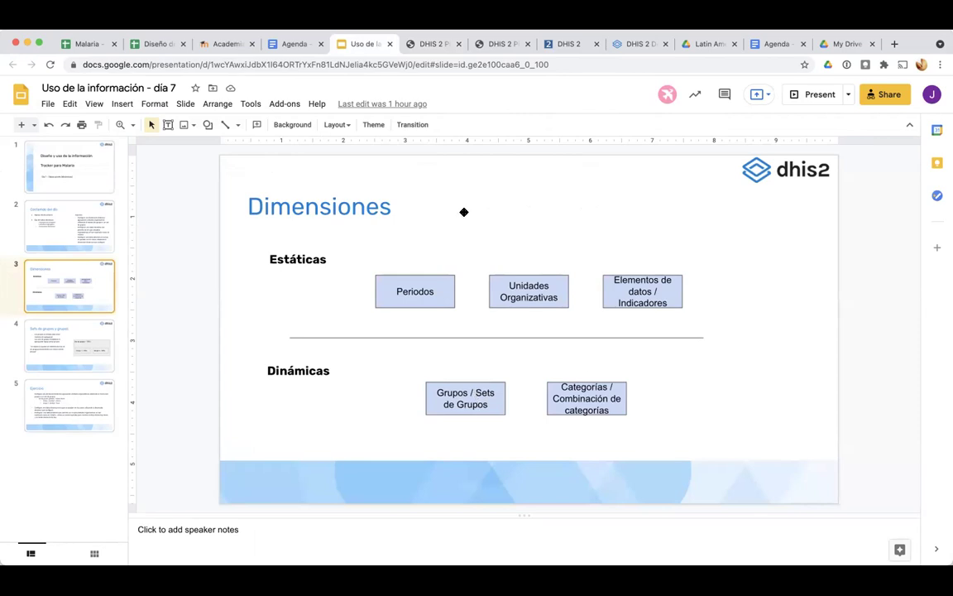
left_click(429, 45)
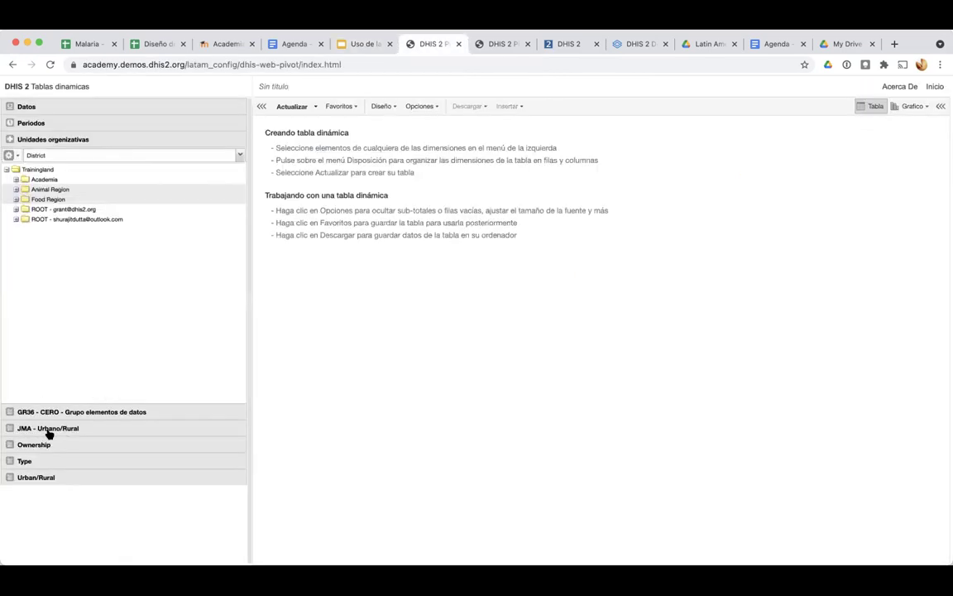
scroll(50, 432, "up", 5)
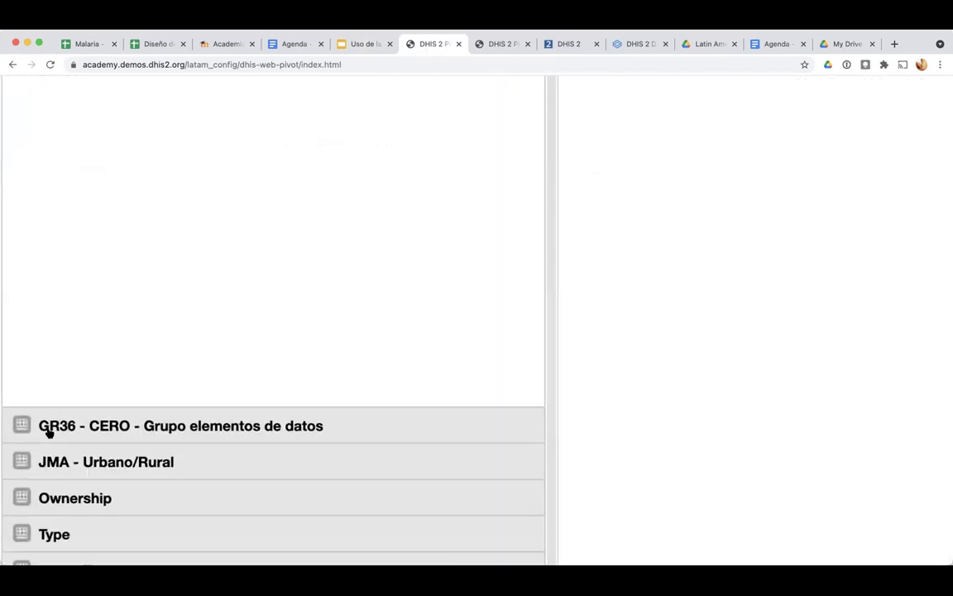
left_click(137, 465)
scroll(144, 389, "down", 5)
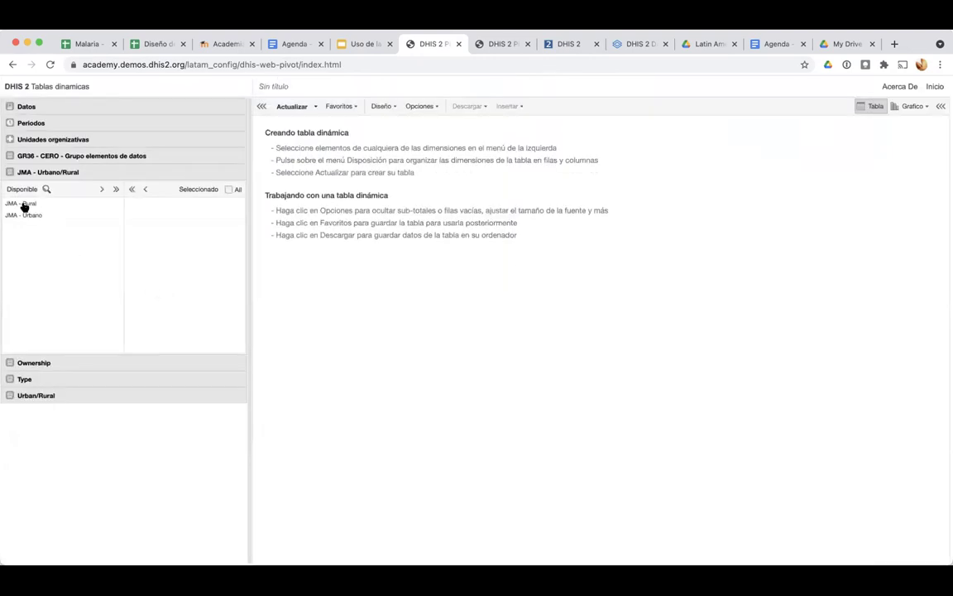
Step: Move JMA - Rural into the selected Urbano/Rural categories
left_click(31, 206)
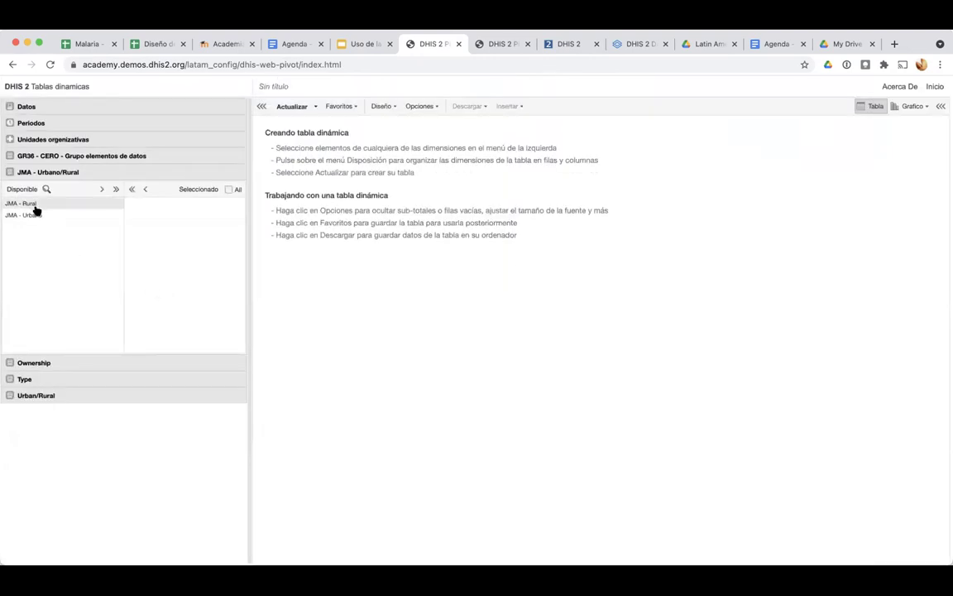
left_click(37, 217)
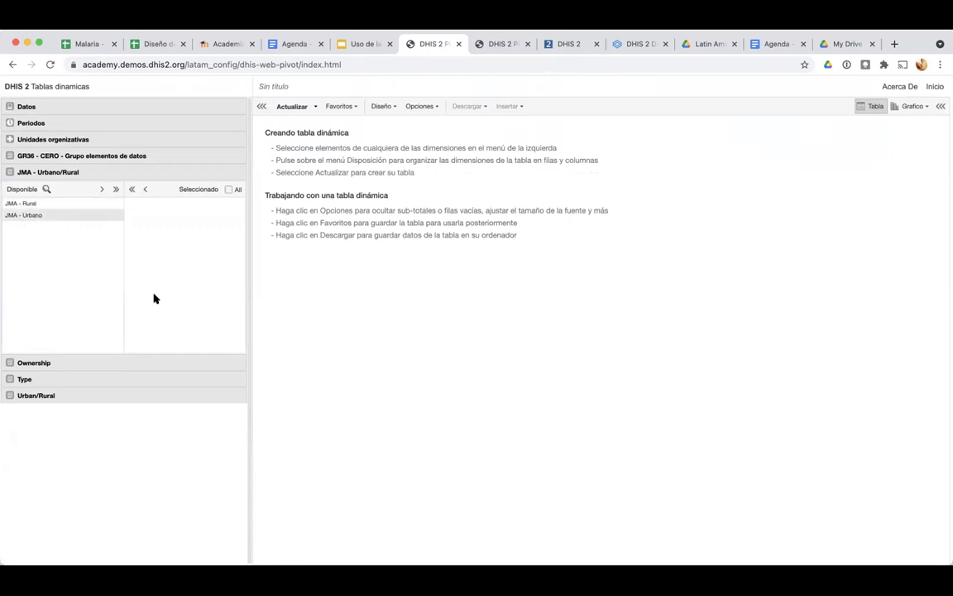
double_click(53, 205)
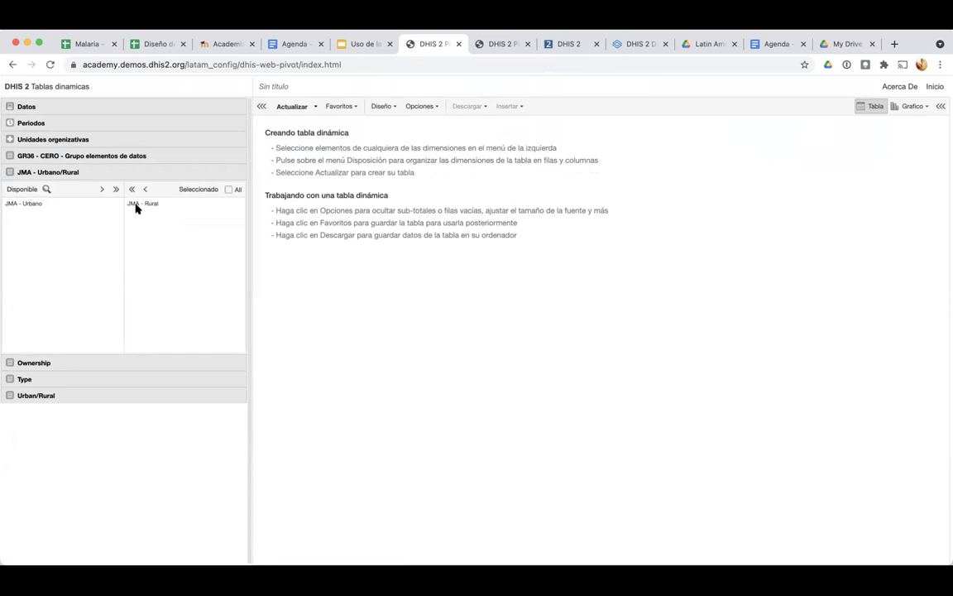
Step: Update the table from the layout, dismiss the 409 conflict error, and hide the layout
left_click(382, 109)
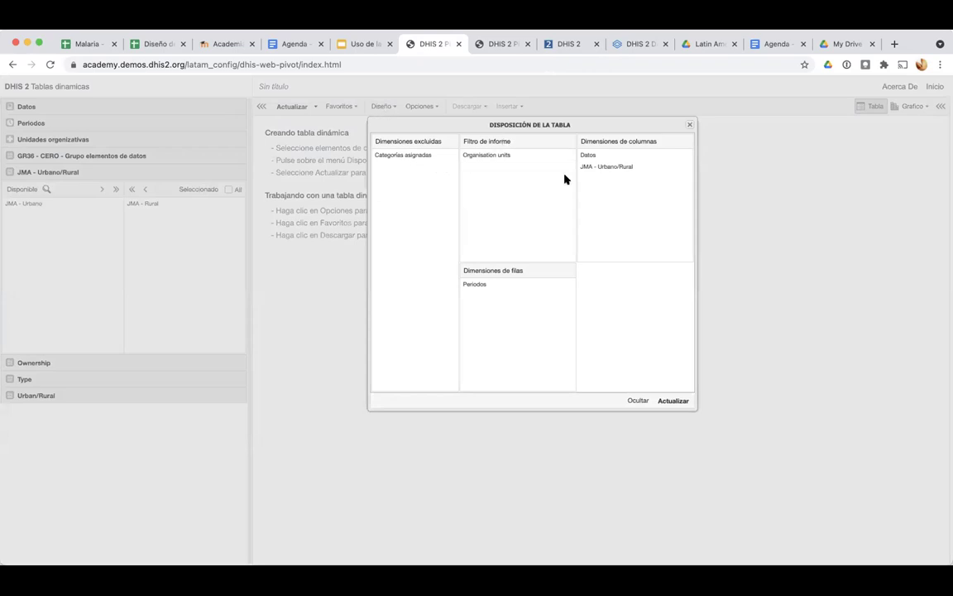
scroll(666, 192, "up", 5)
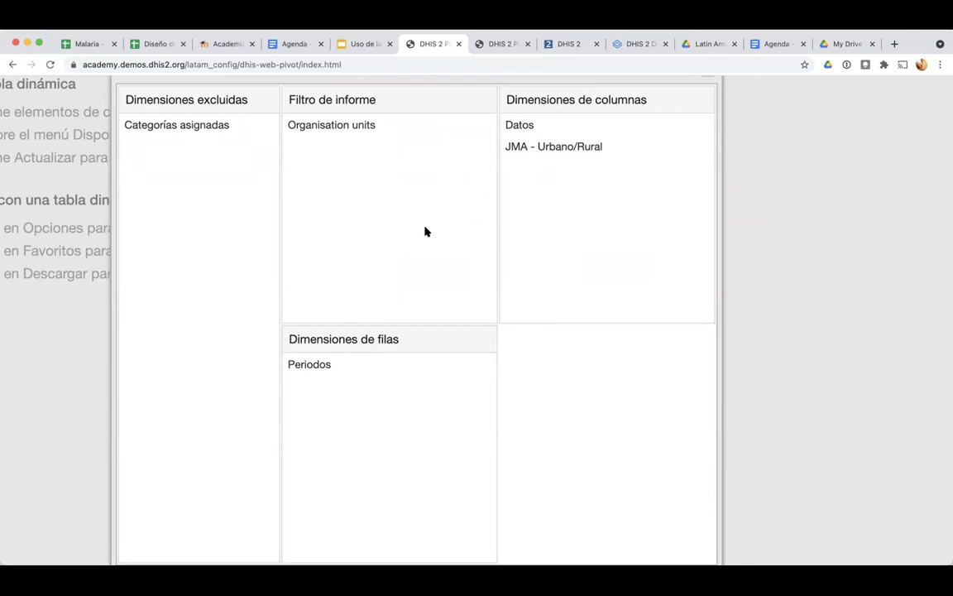
scroll(425, 232, "down", 5)
left_click(673, 401)
left_click(614, 191)
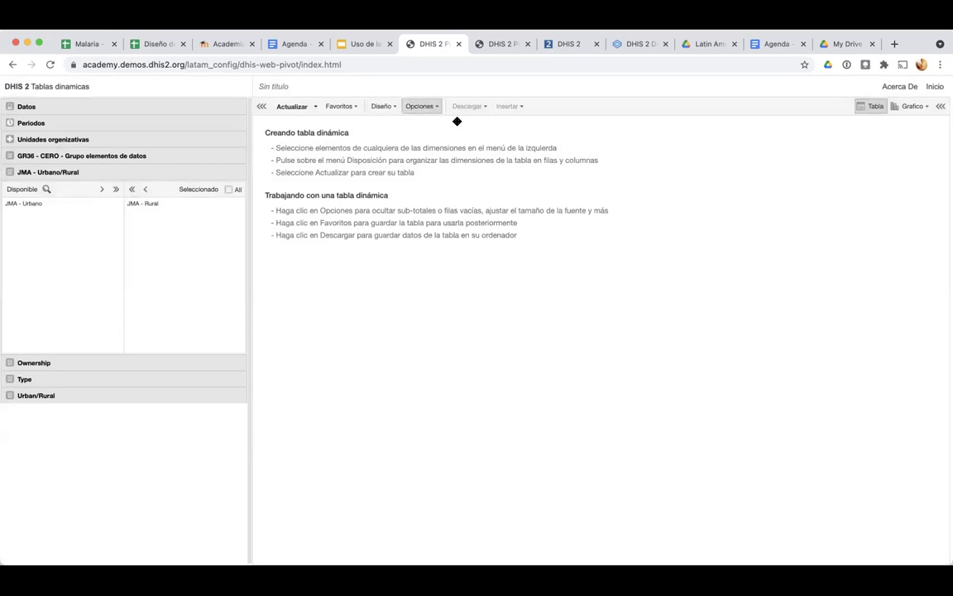
left_click(422, 108)
left_click(382, 108)
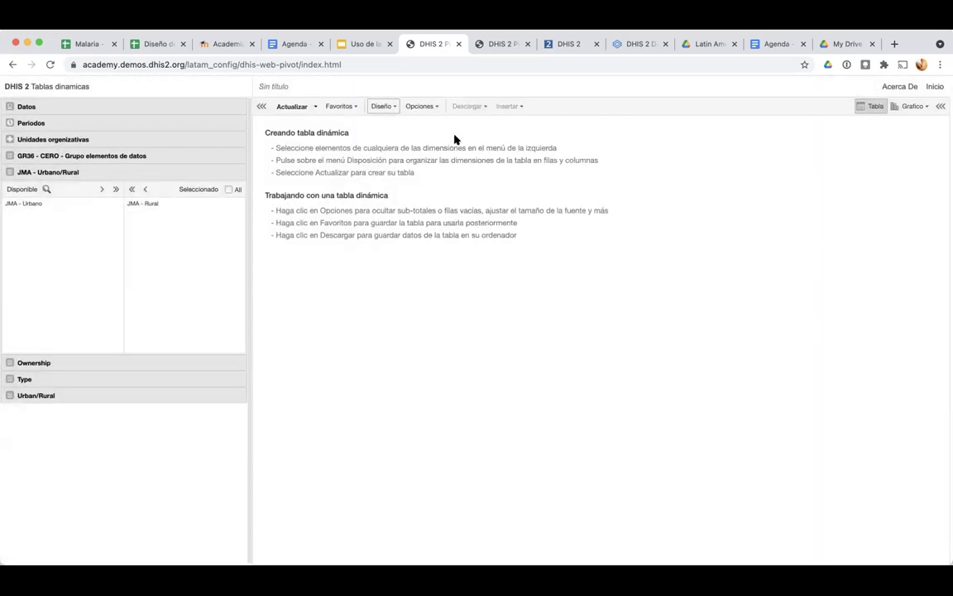
left_click(385, 107)
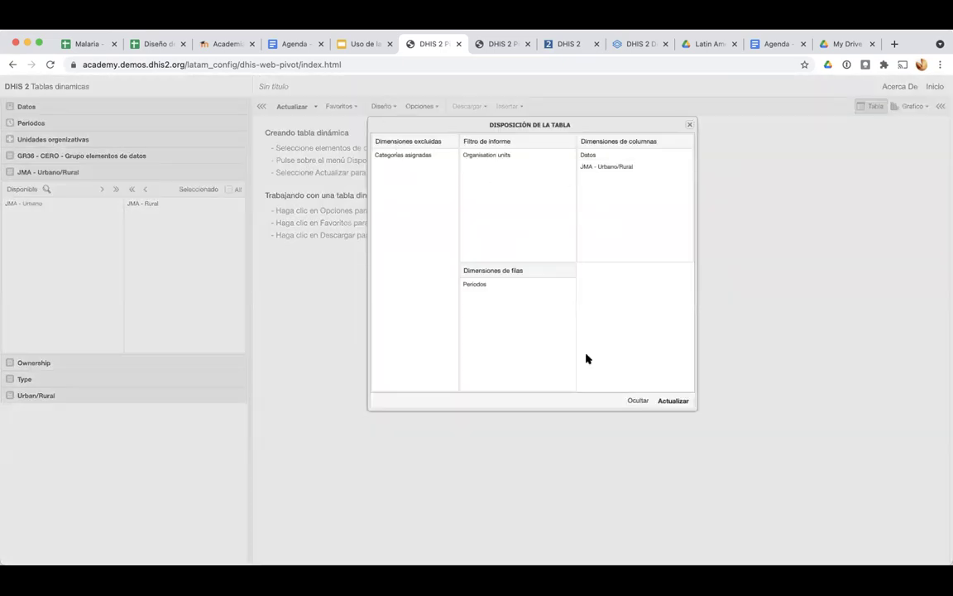
left_click(636, 401)
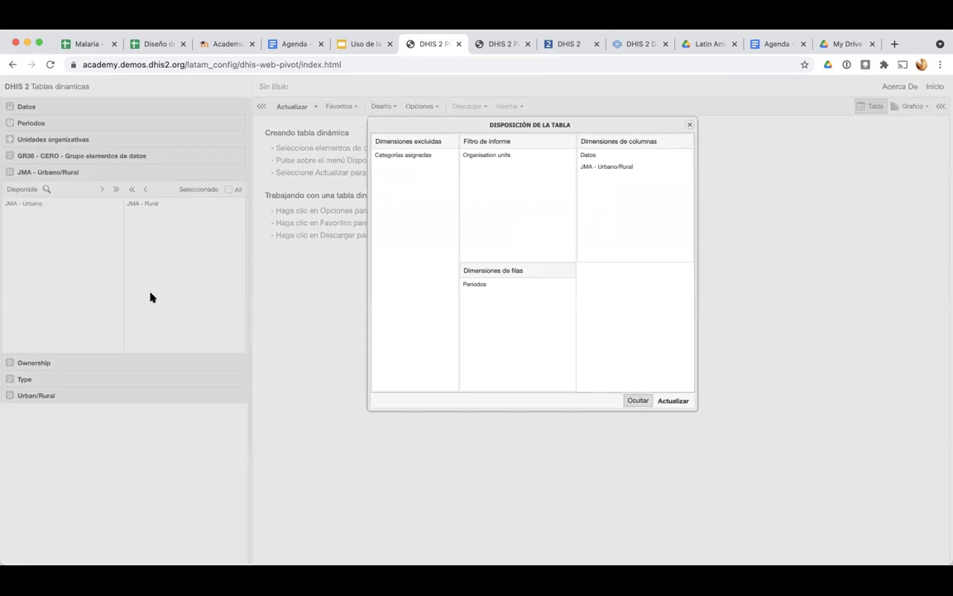
Step: Add the JMA - Casos de malaria reportados program indicator from the Casos program and update the table
left_click(87, 109)
left_click(67, 124)
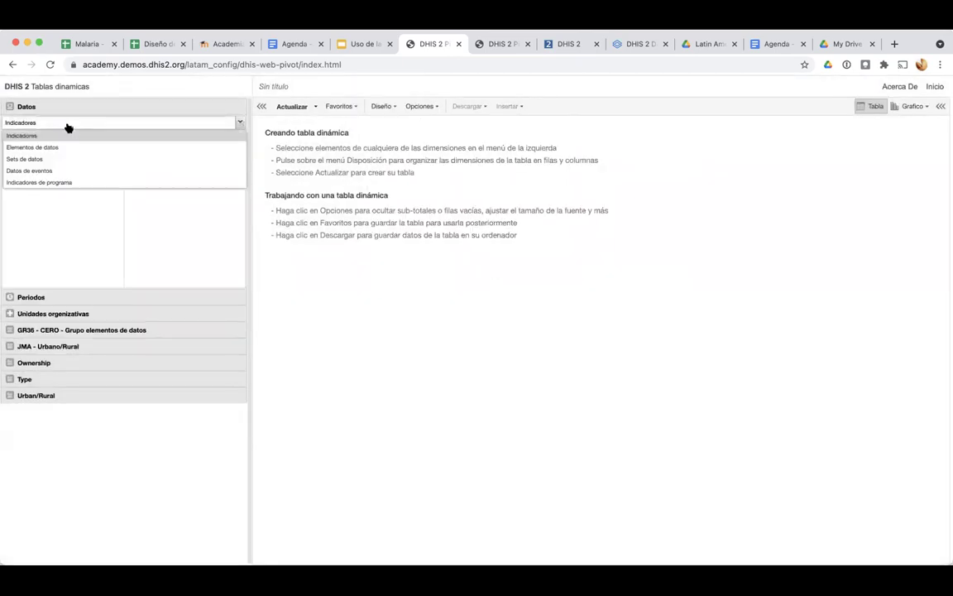
left_click(58, 183)
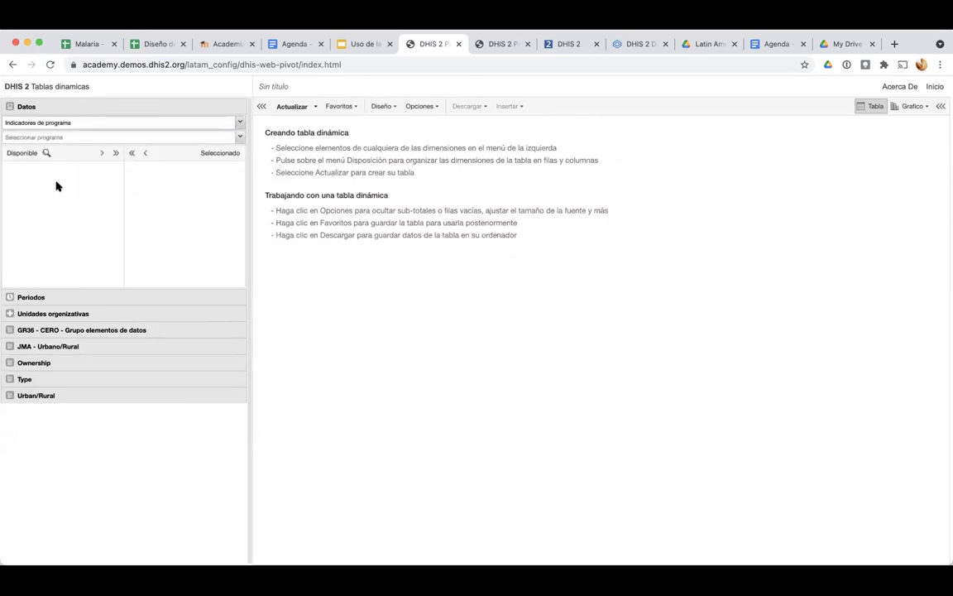
left_click(58, 139)
scroll(77, 255, "down", 10)
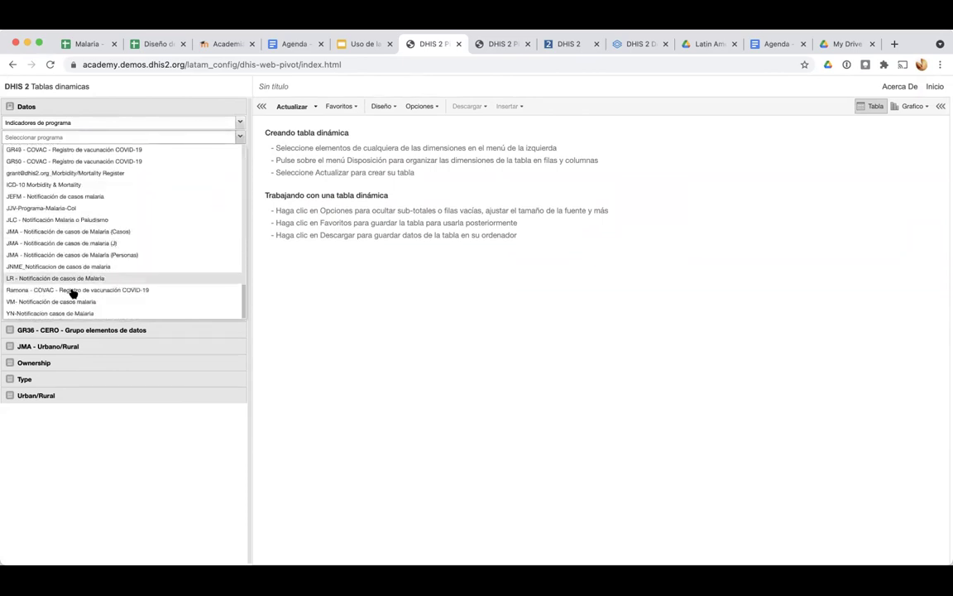
left_click(108, 232)
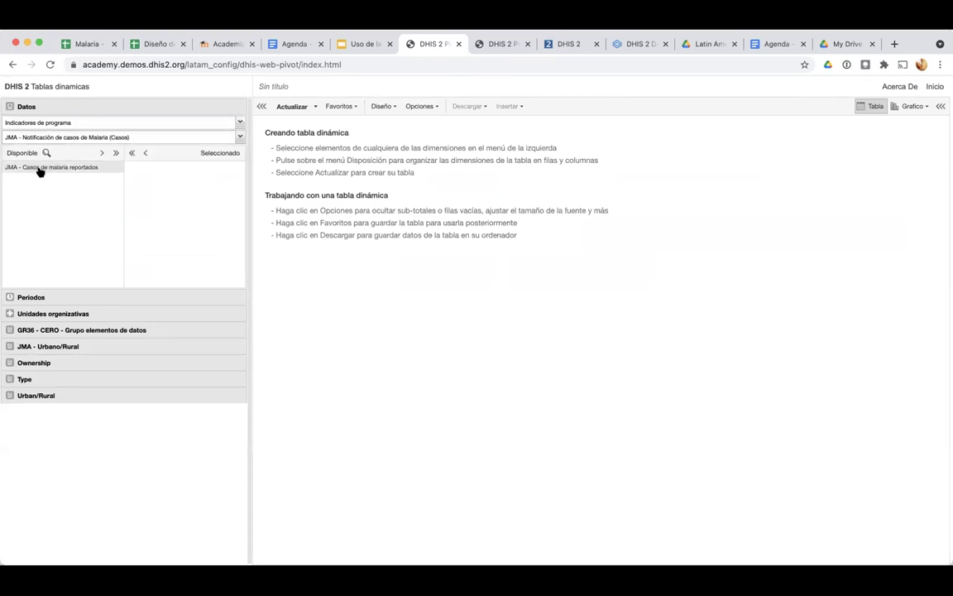
double_click(39, 170)
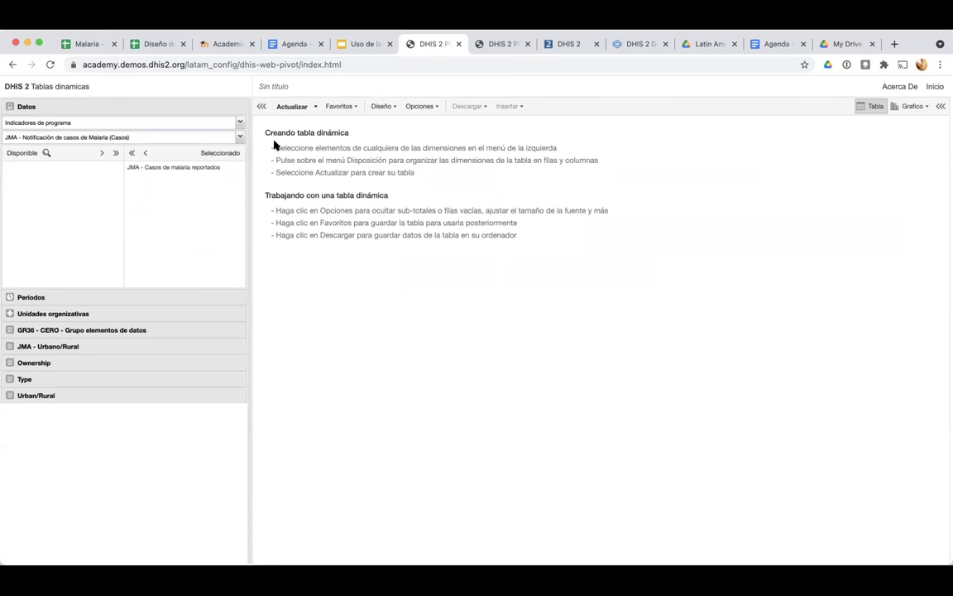
left_click(291, 107)
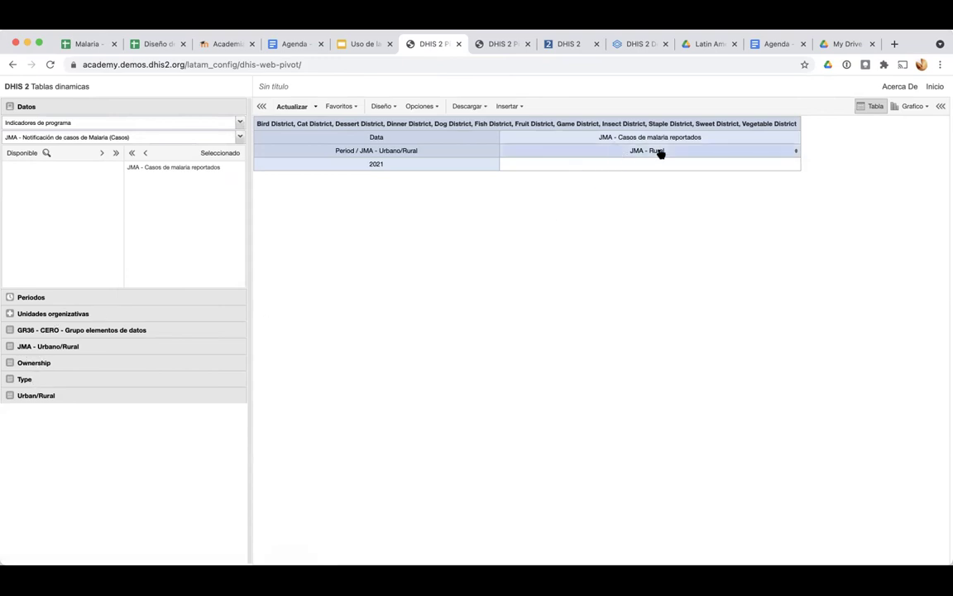
Step: Add JMA - Urbano to the selected categories and refresh the table
left_click(42, 347)
double_click(25, 202)
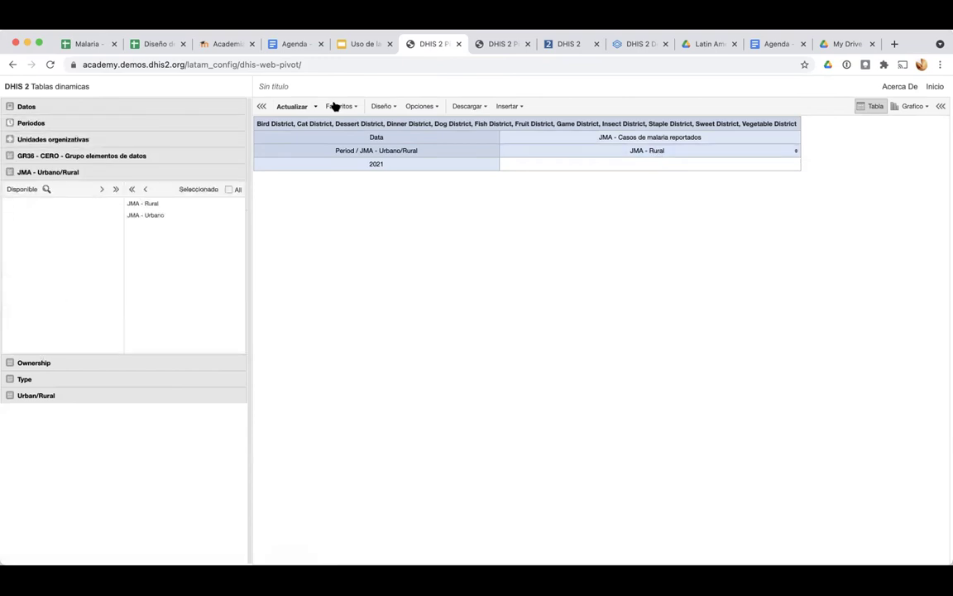
left_click(288, 106)
Step: Clear the Urbano/Rural selections and refresh, showing 2 cases for 2021
left_click(32, 123)
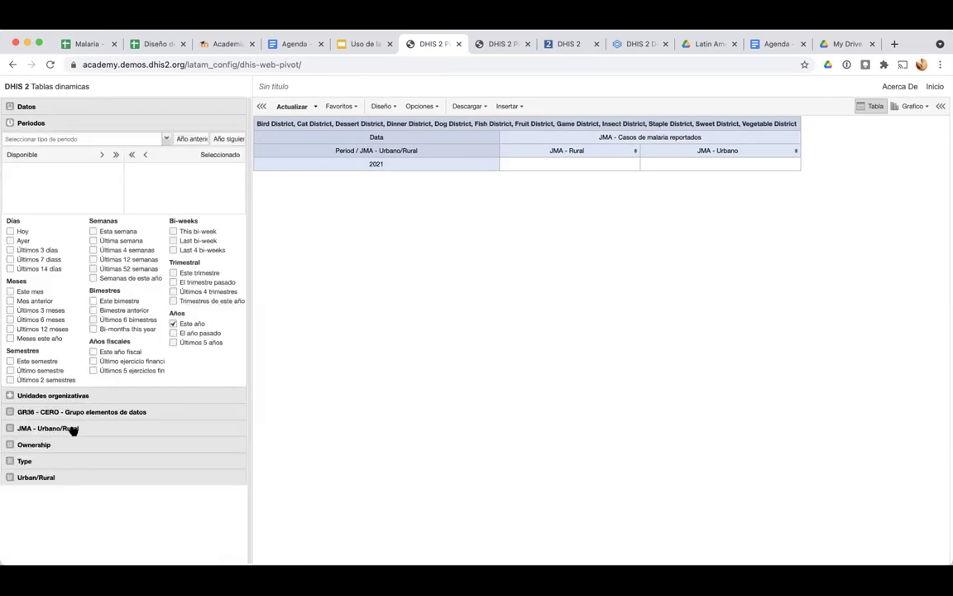
left_click(72, 429)
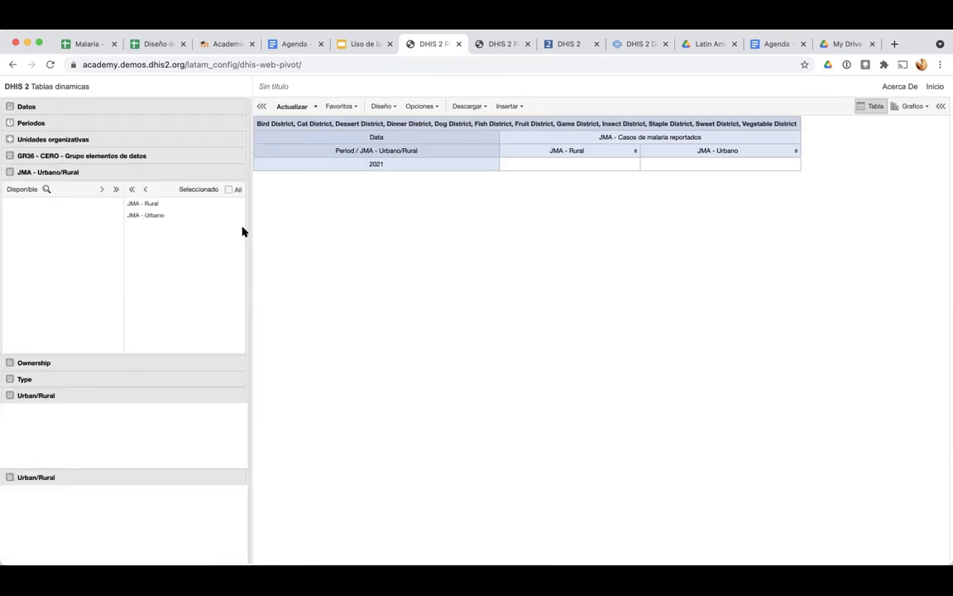
left_click(294, 105)
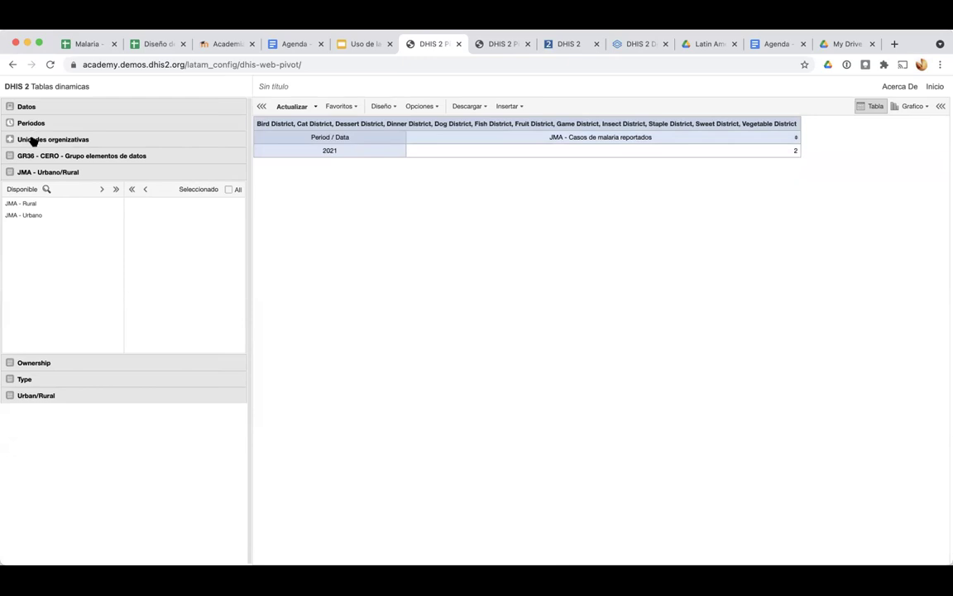
left_click(31, 141)
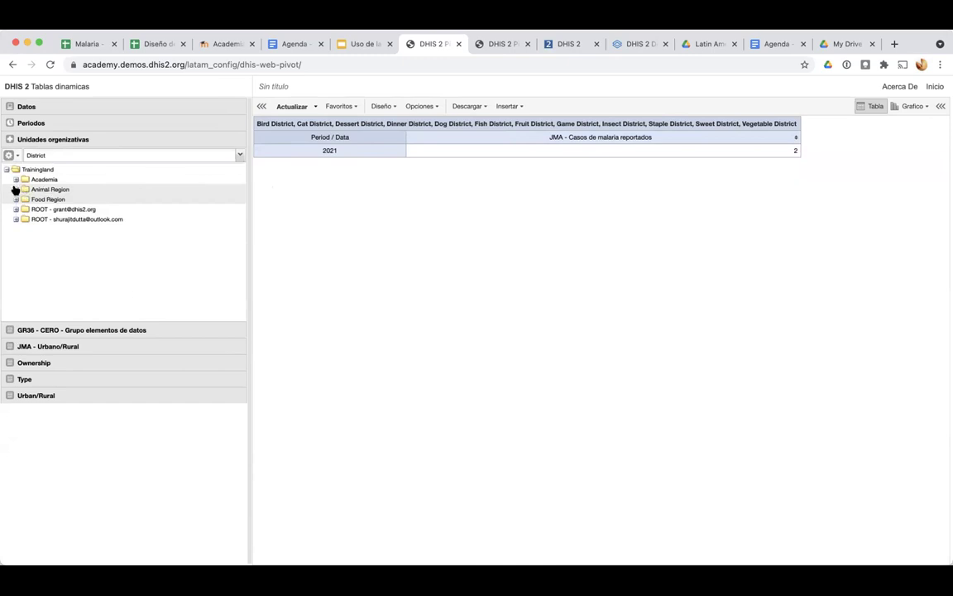
left_click(15, 190)
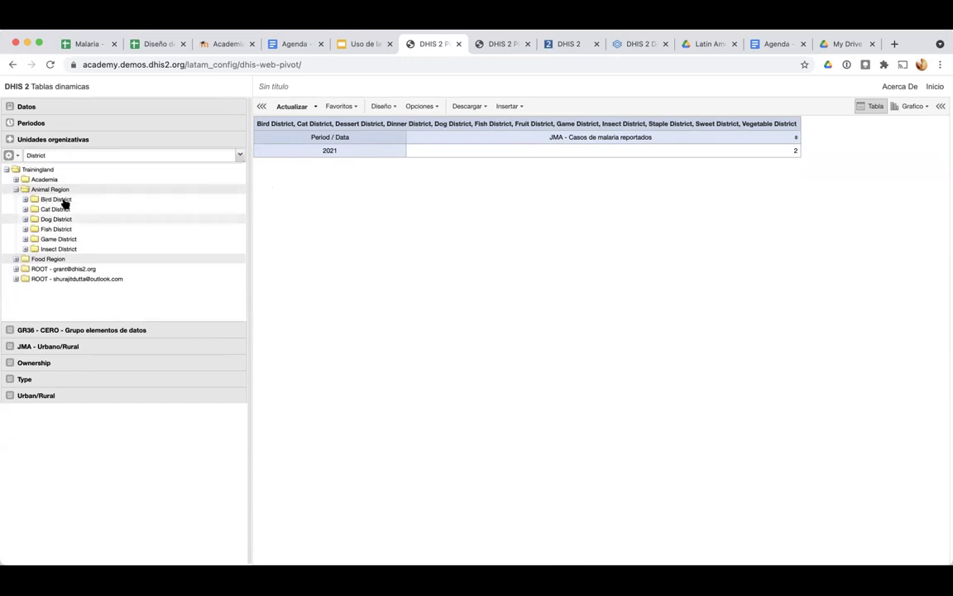
right_click(25, 201)
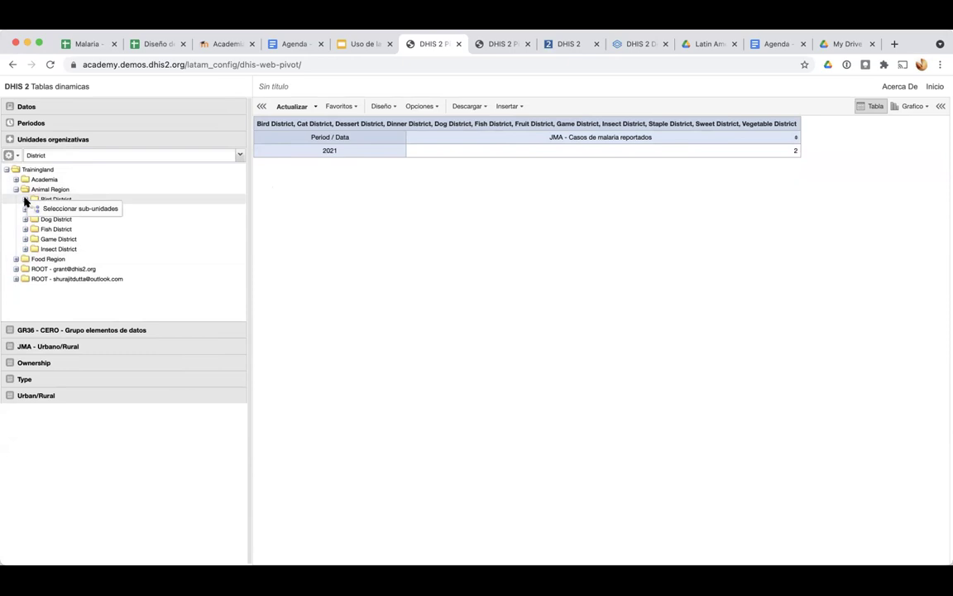
left_click(43, 209)
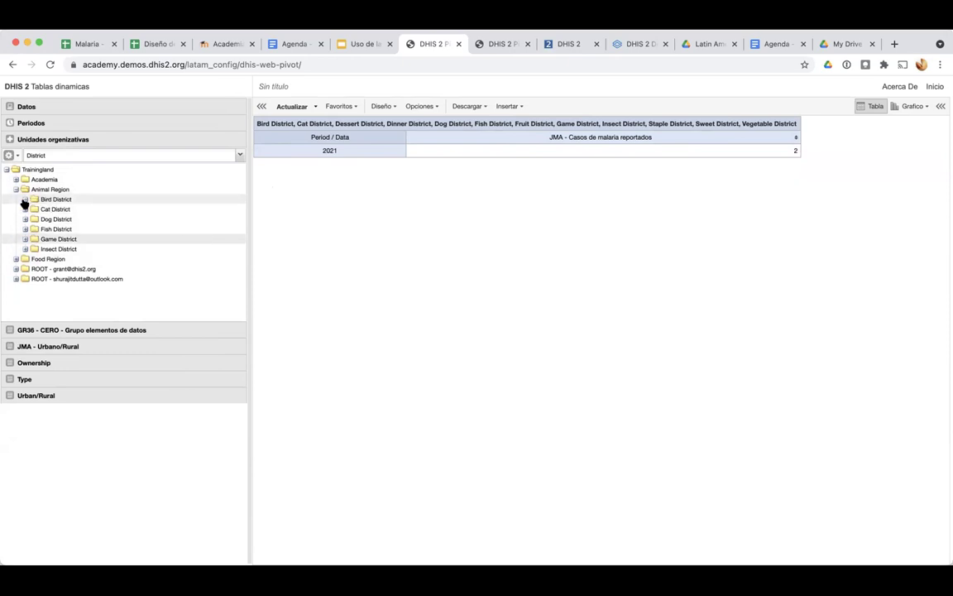
left_click(25, 200)
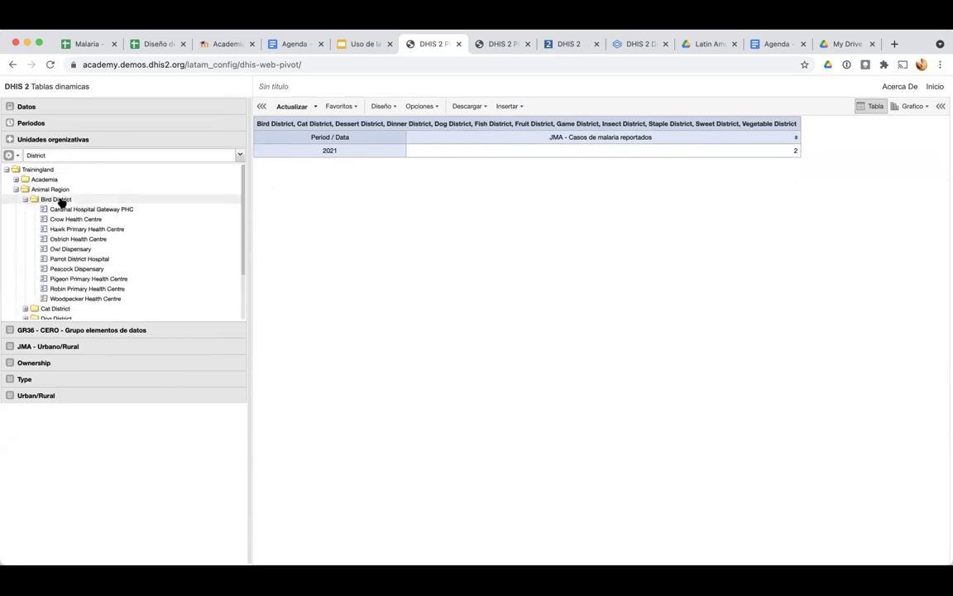
left_click(52, 348)
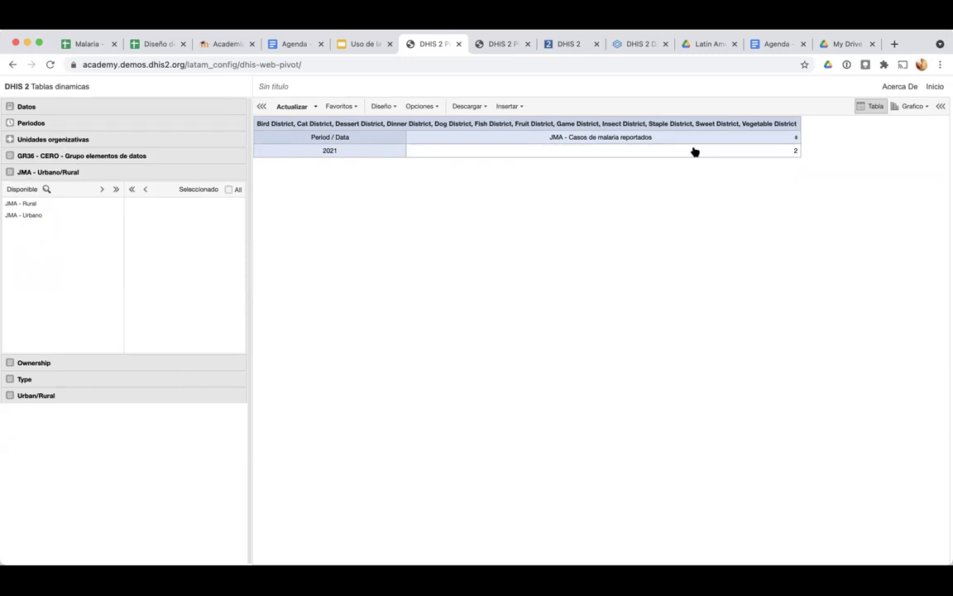
left_click(43, 123)
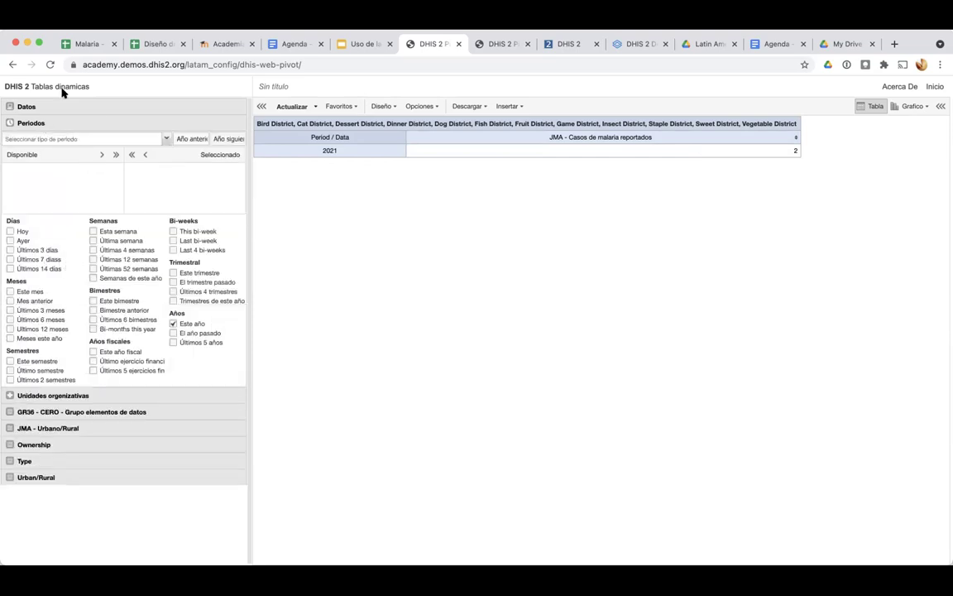
left_click(57, 109)
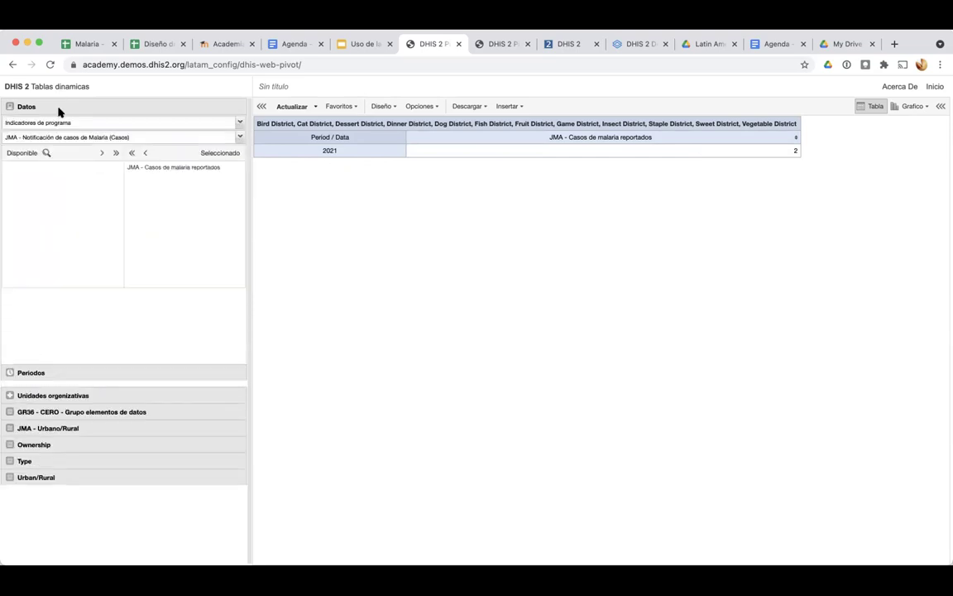
double_click(137, 168)
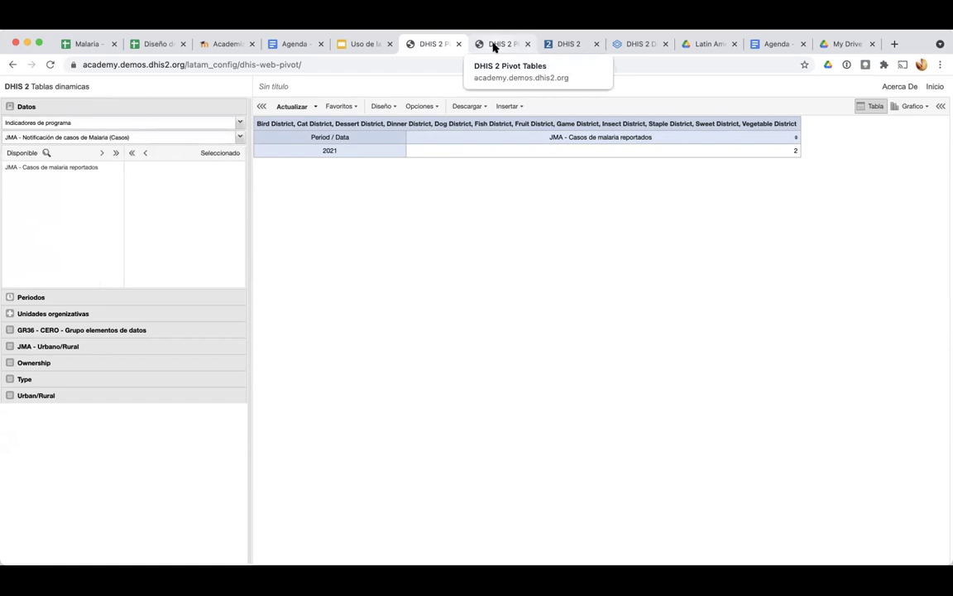
left_click(62, 317)
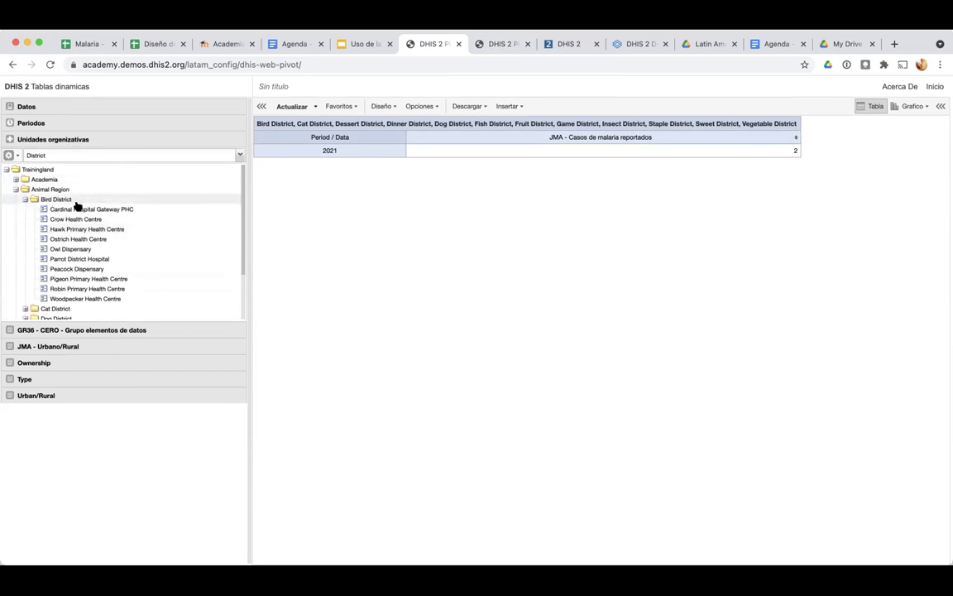
left_click(127, 109)
left_click(98, 137)
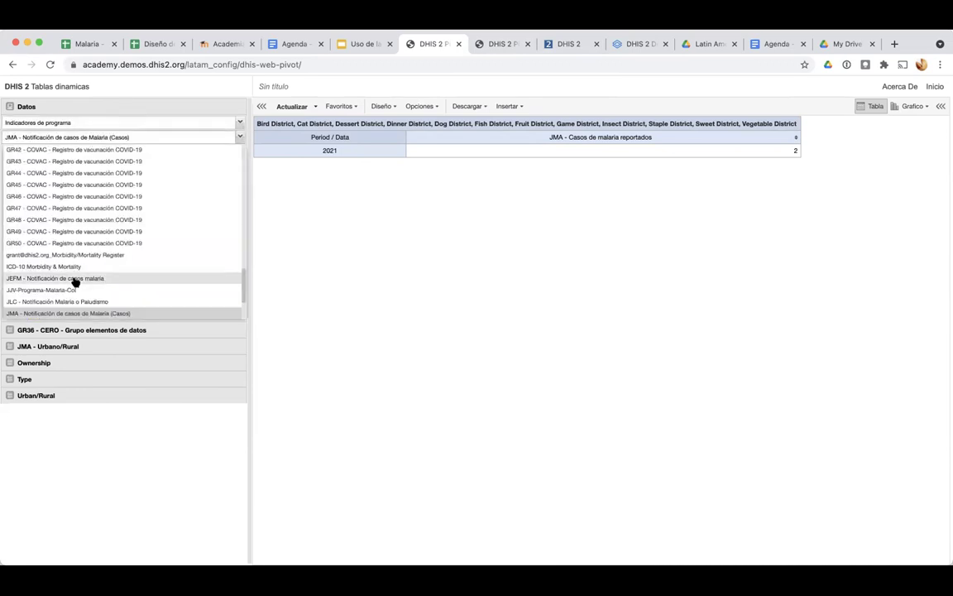
scroll(75, 283, "down", 4)
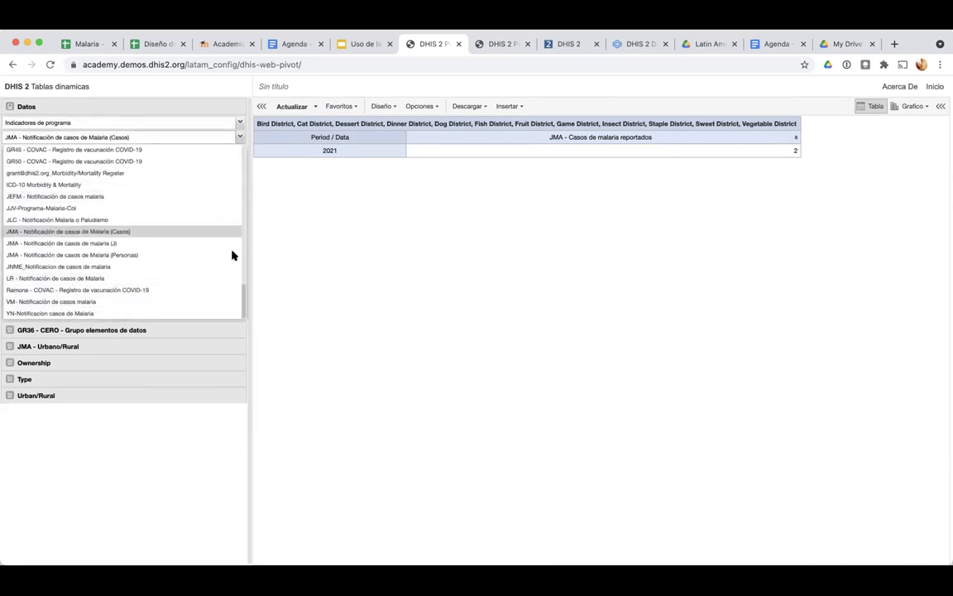
left_click(497, 46)
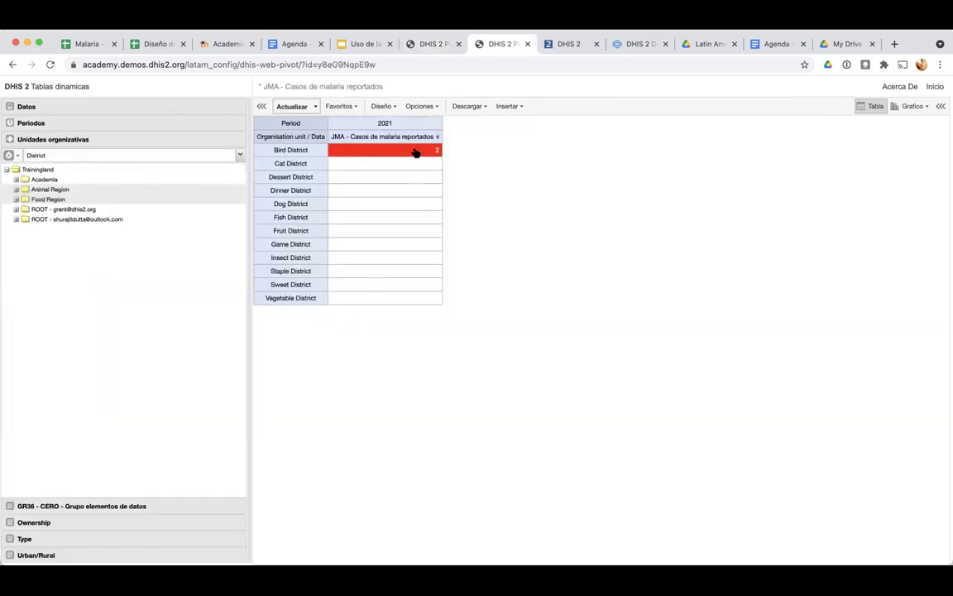
left_click(427, 43)
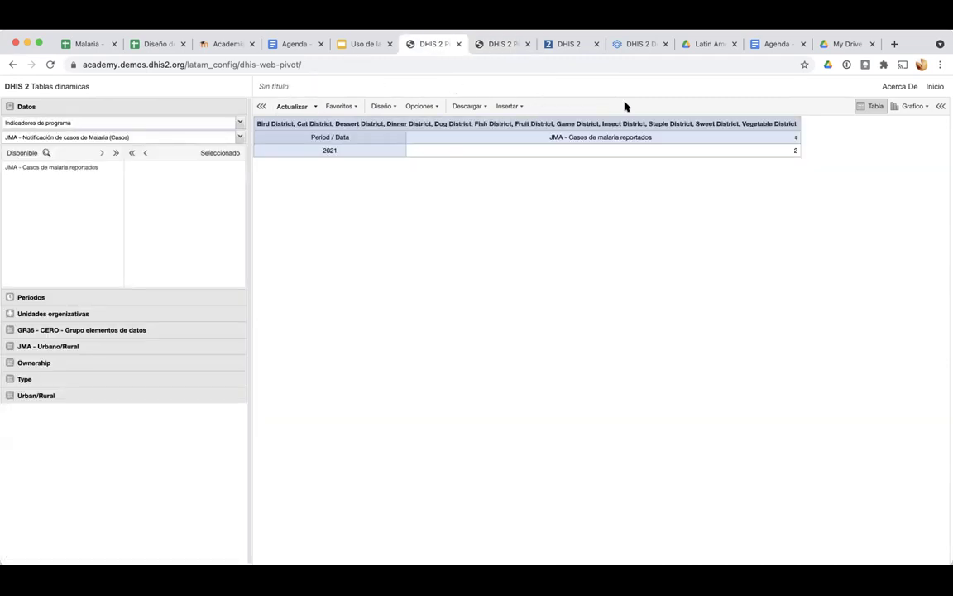
Step: Open the program indicator list in the Maintenance app
left_click(934, 87)
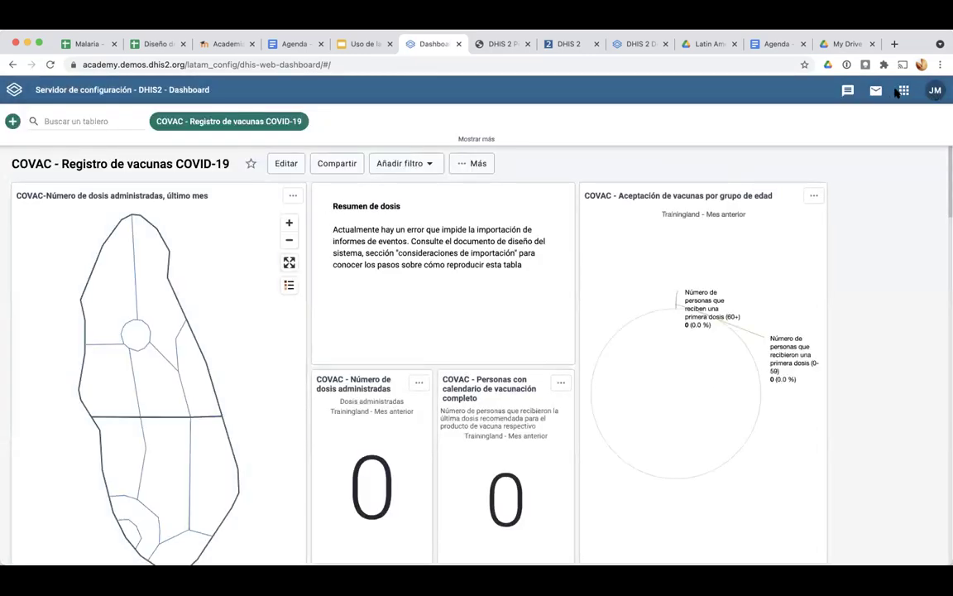
left_click(902, 91)
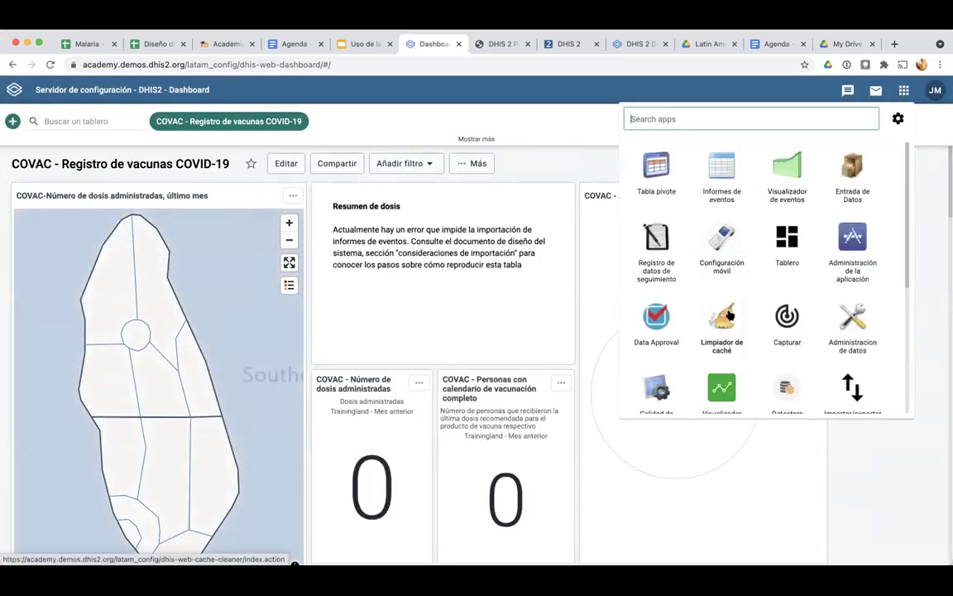
scroll(730, 315, "down", 2)
left_click(714, 401)
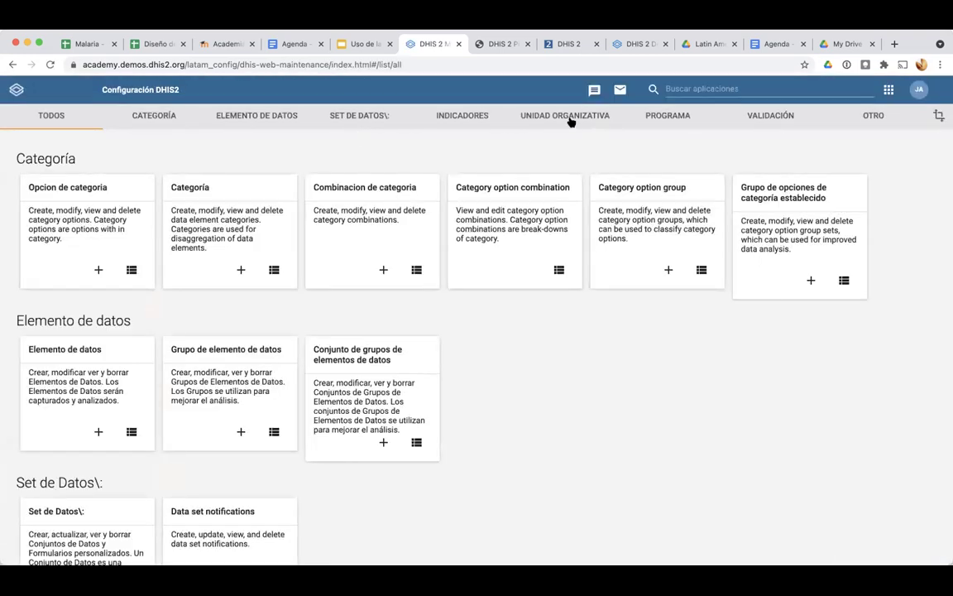
left_click(459, 115)
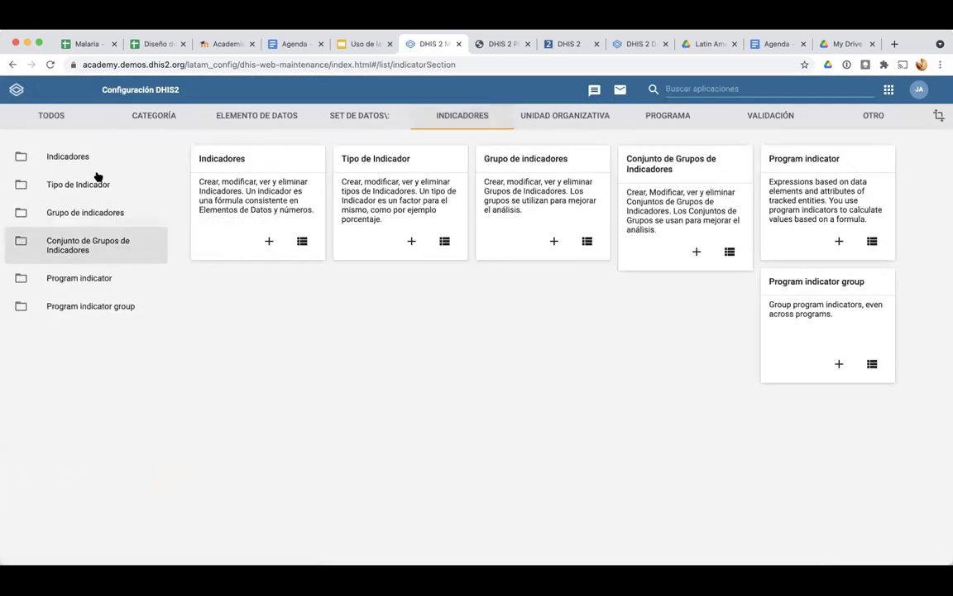
left_click(96, 285)
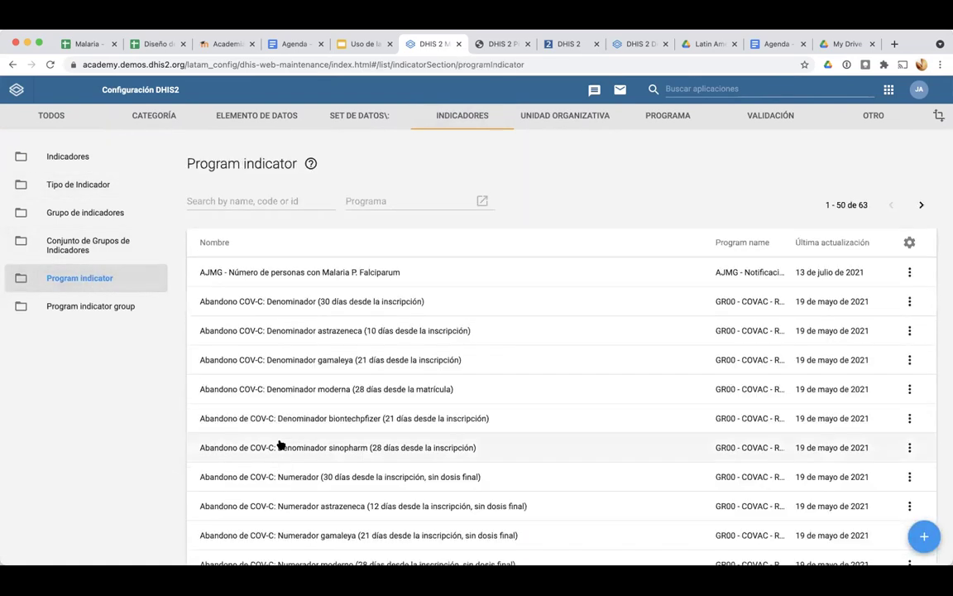
Step: Filter to the JMA (Casos) program and open JMA - Casos de malaria reportados
left_click(378, 205)
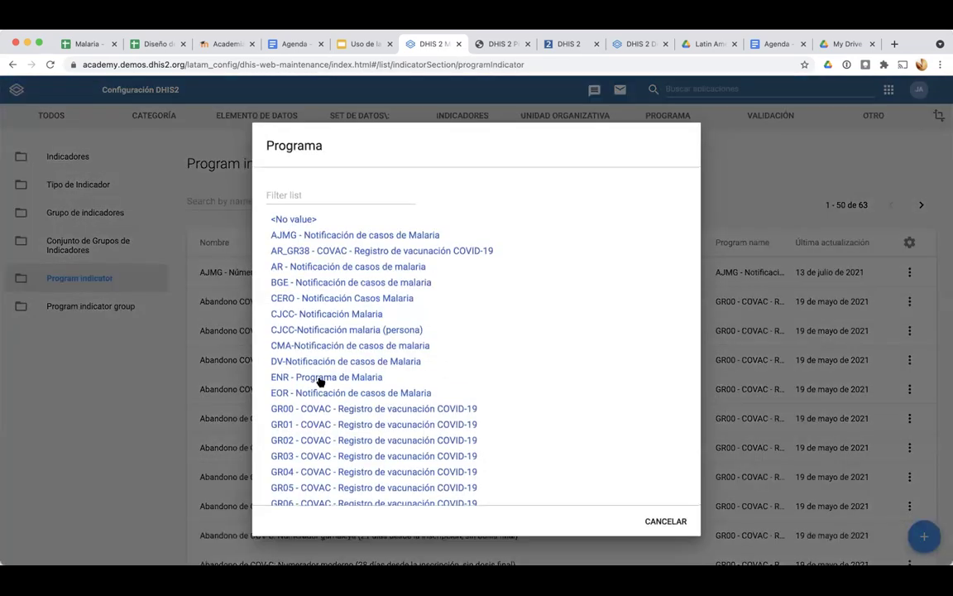
scroll(312, 258, "down", 10)
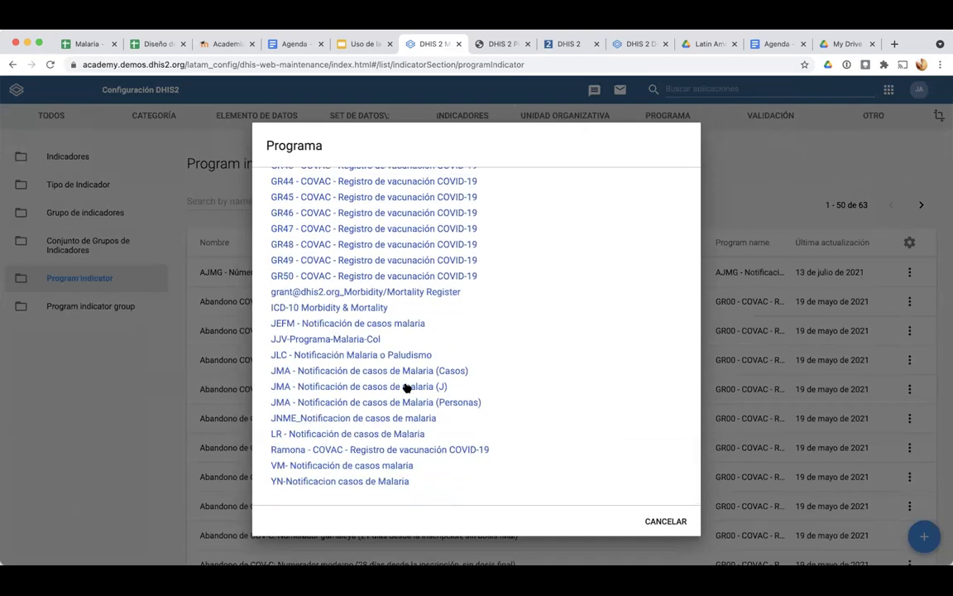
left_click(395, 371)
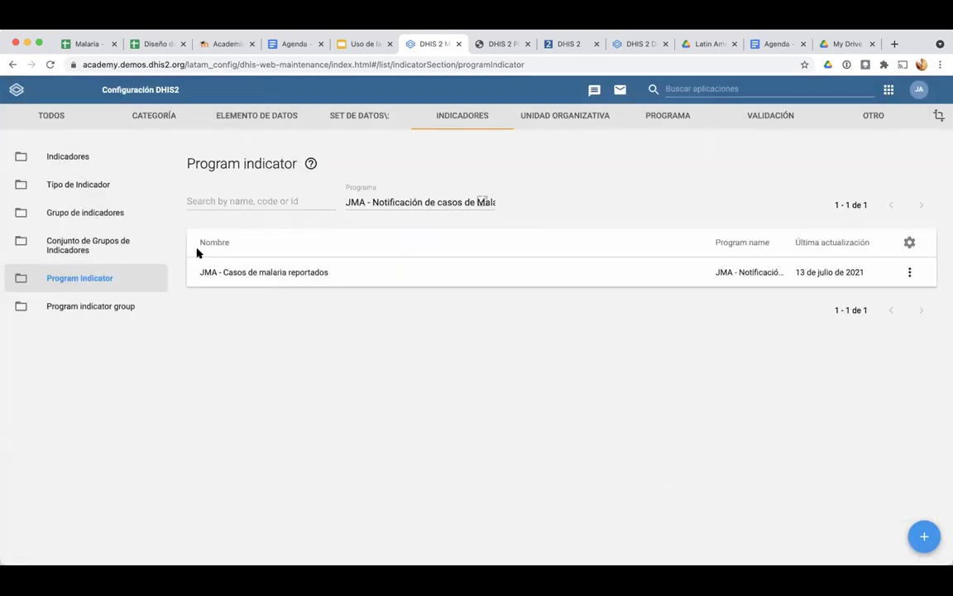
left_click(268, 278)
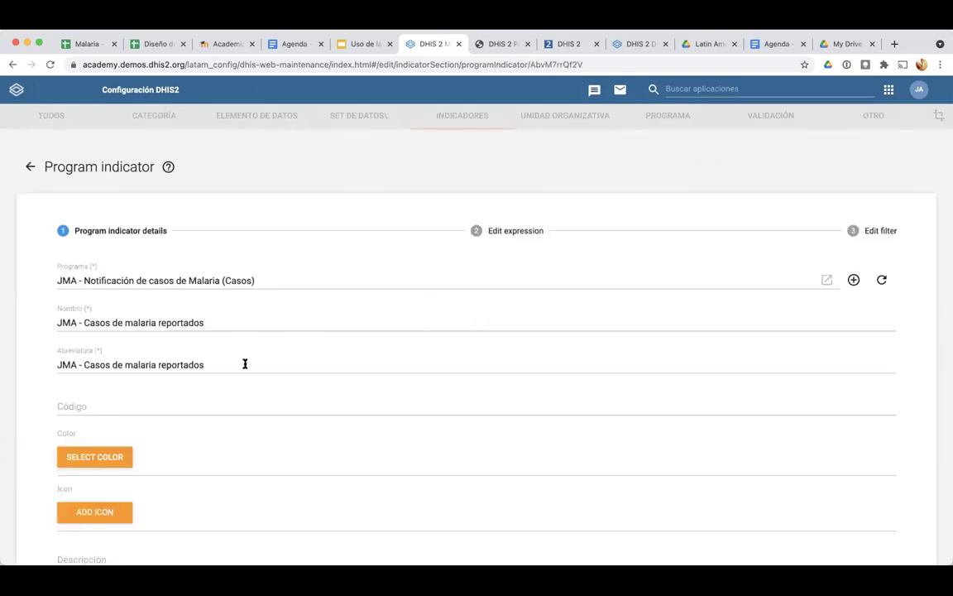
Step: Go to the indicator's filter step, whose expression is still empty
scroll(252, 371, "down", 1)
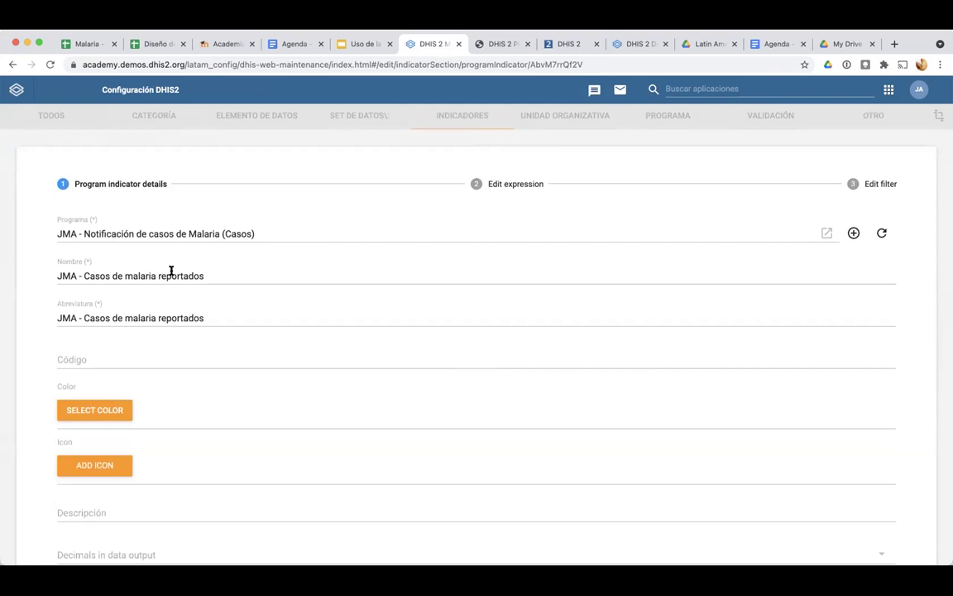
scroll(205, 279, "down", 10)
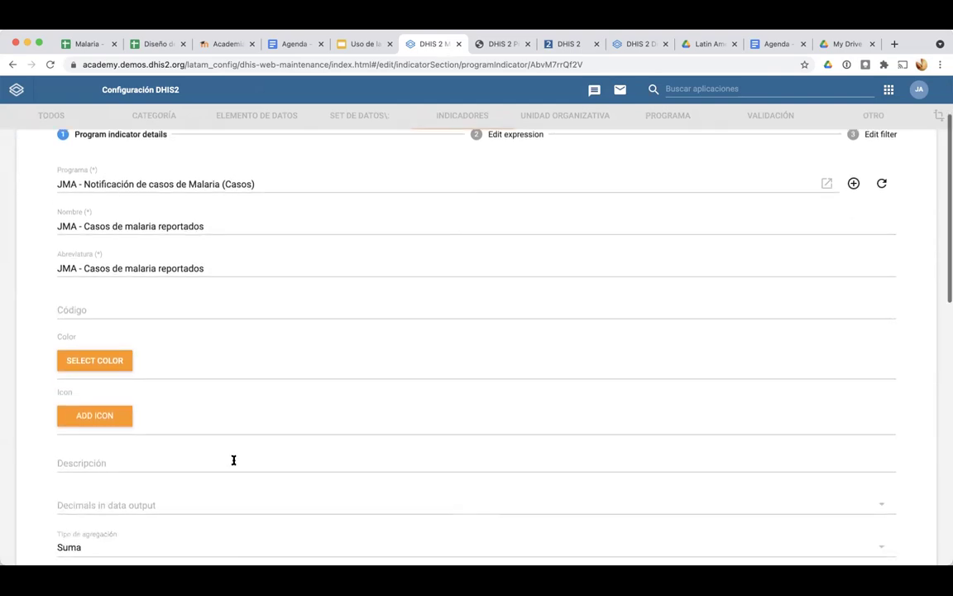
scroll(153, 255, "up", 3)
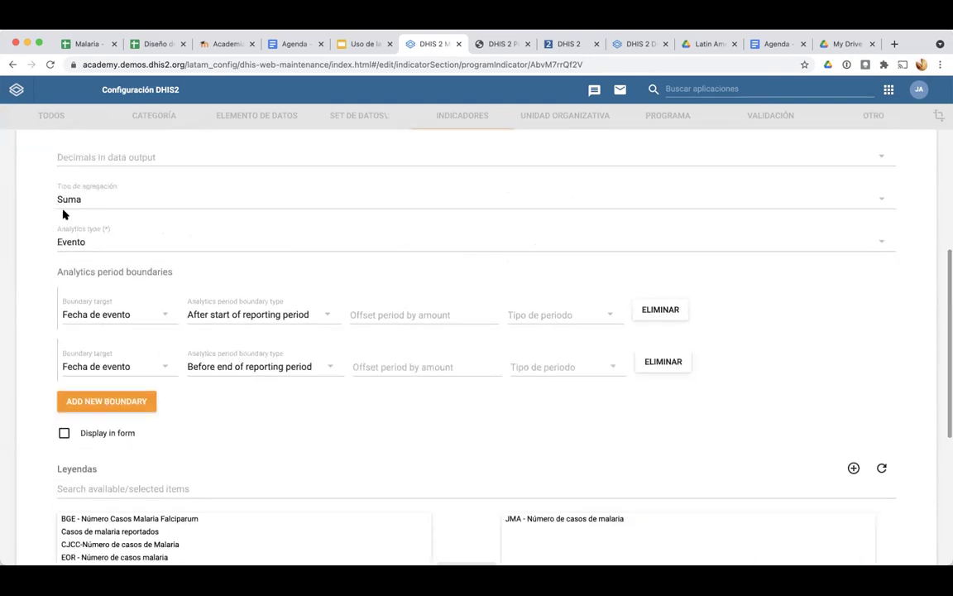
scroll(154, 333, "down", 4)
scroll(153, 335, "up", 3)
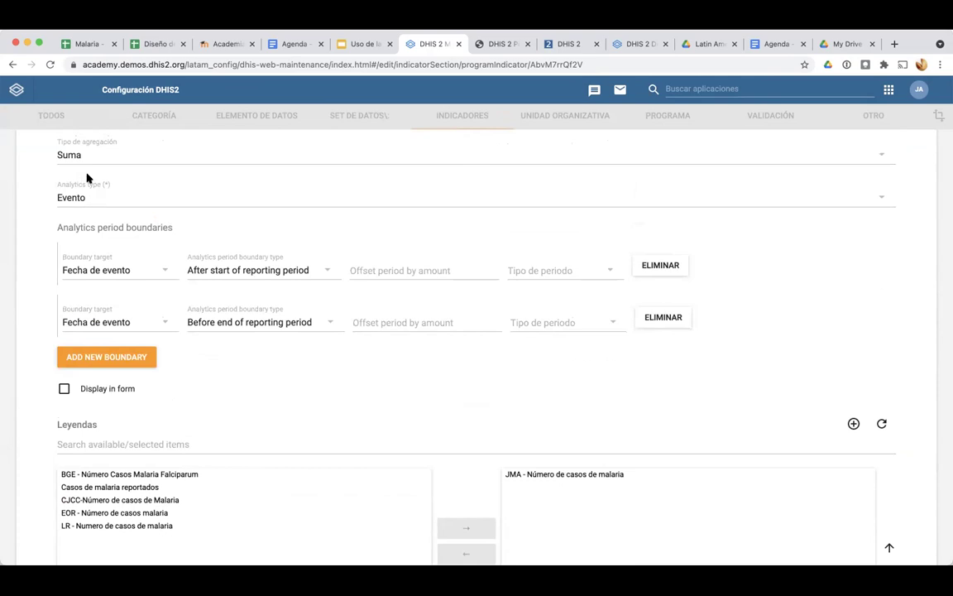
scroll(78, 206, "up", 1)
scroll(79, 206, "up", 12)
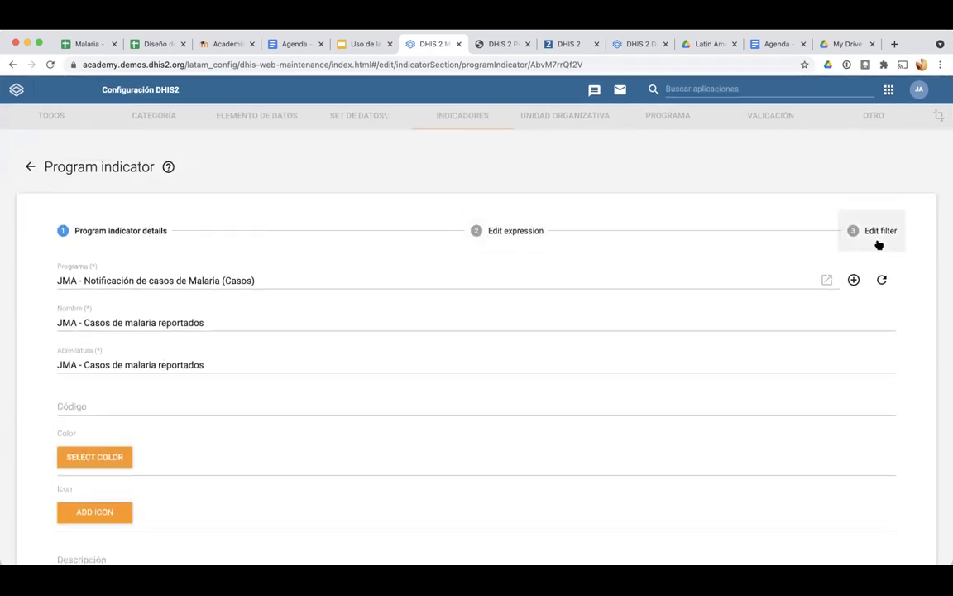
left_click(861, 230)
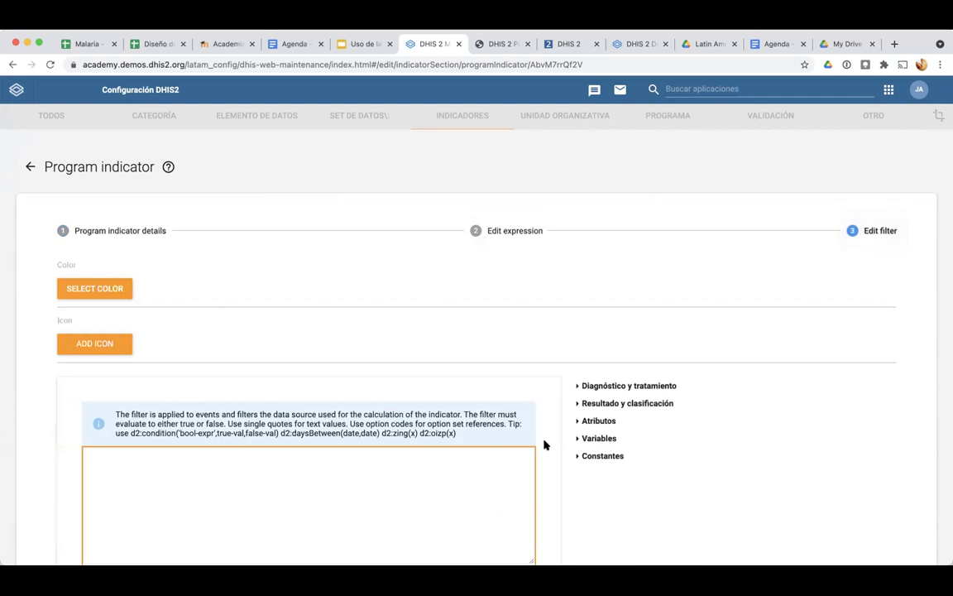
scroll(544, 446, "down", 5)
scroll(594, 415, "up", 1)
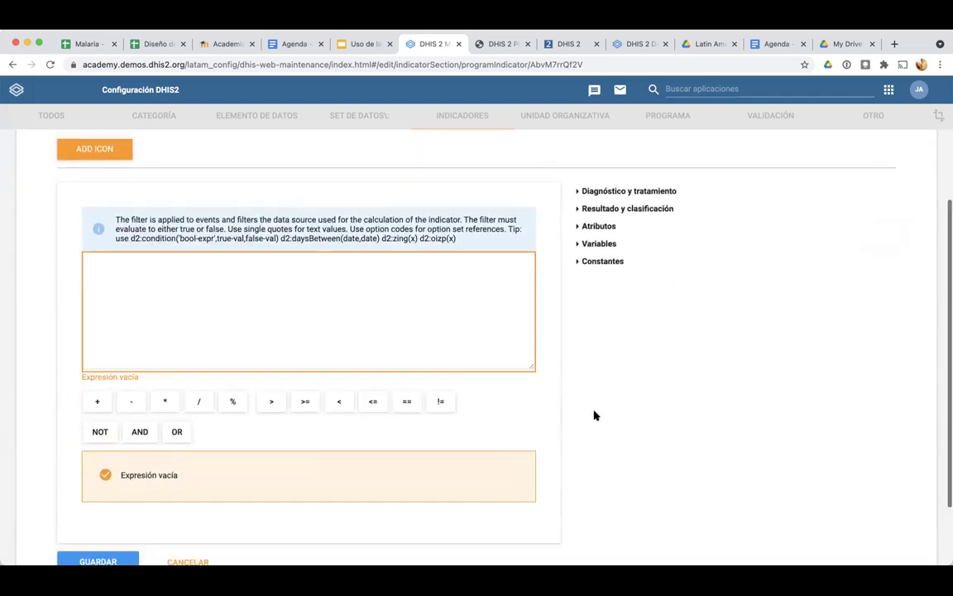
scroll(594, 416, "up", 4)
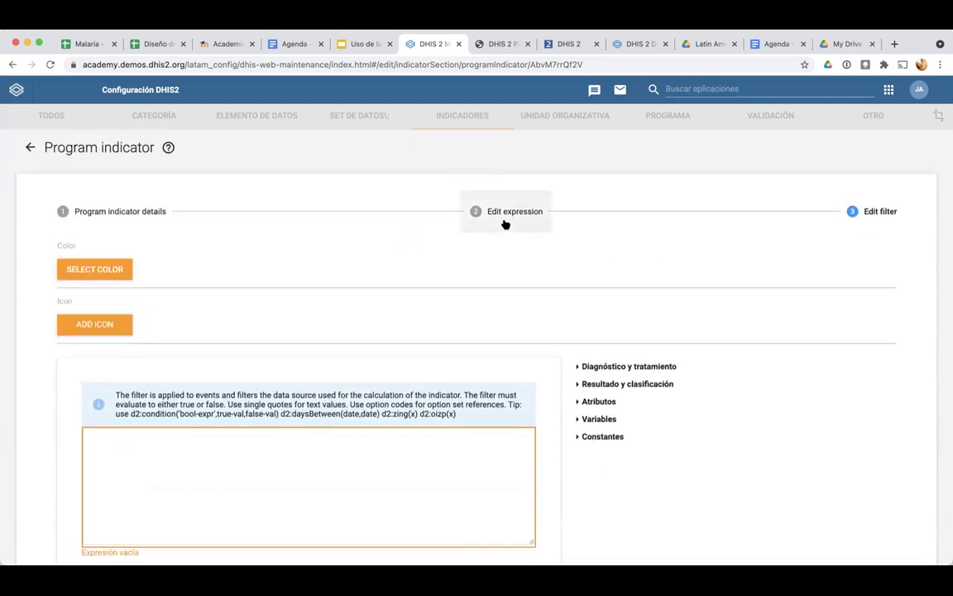
Step: Enlarge the d2:condition expression and select its hasValue condition to inspect it
left_click(506, 217)
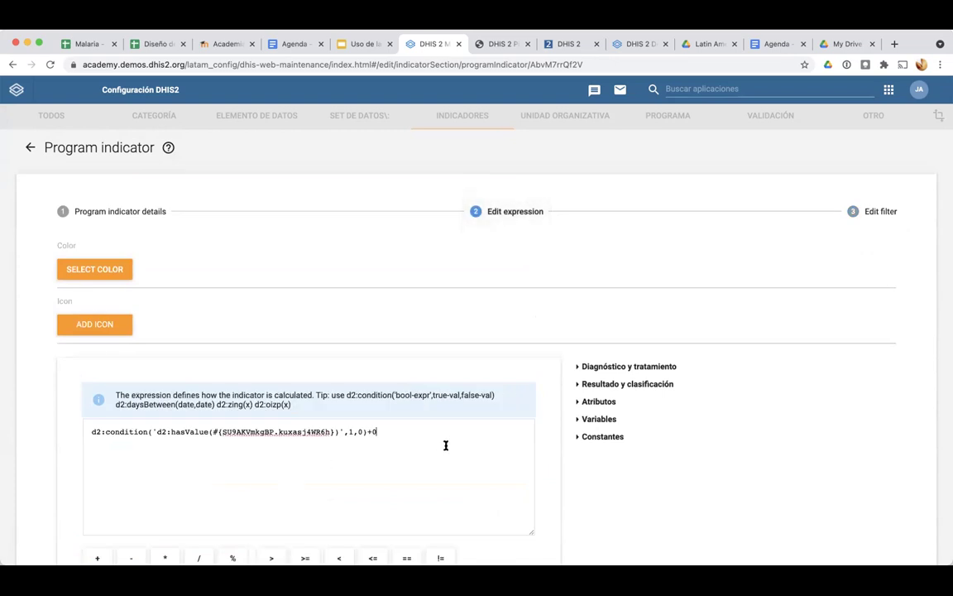
key("super+equal")
key("super+equal")
key("super+equal")
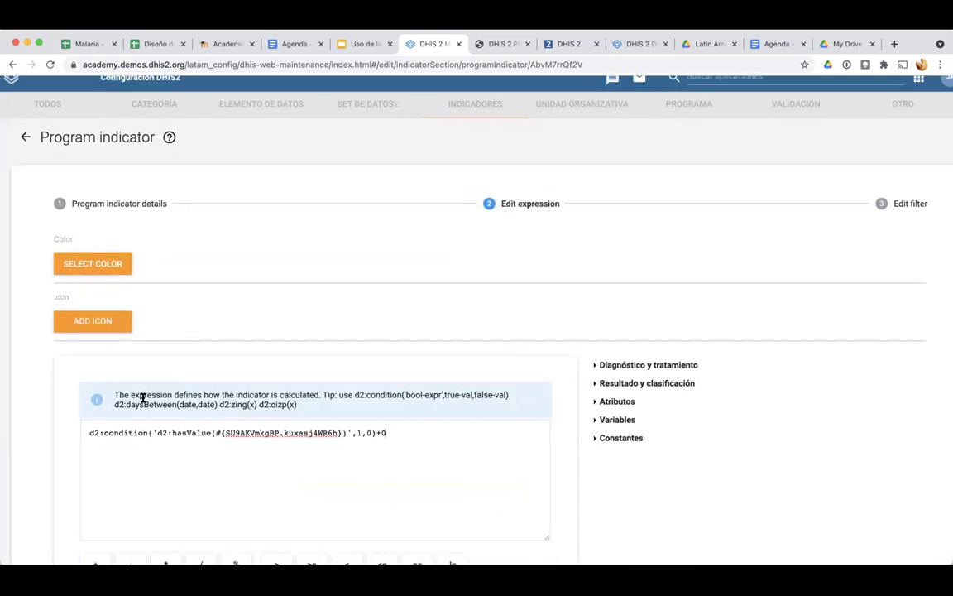
scroll(96, 436, "down", 3)
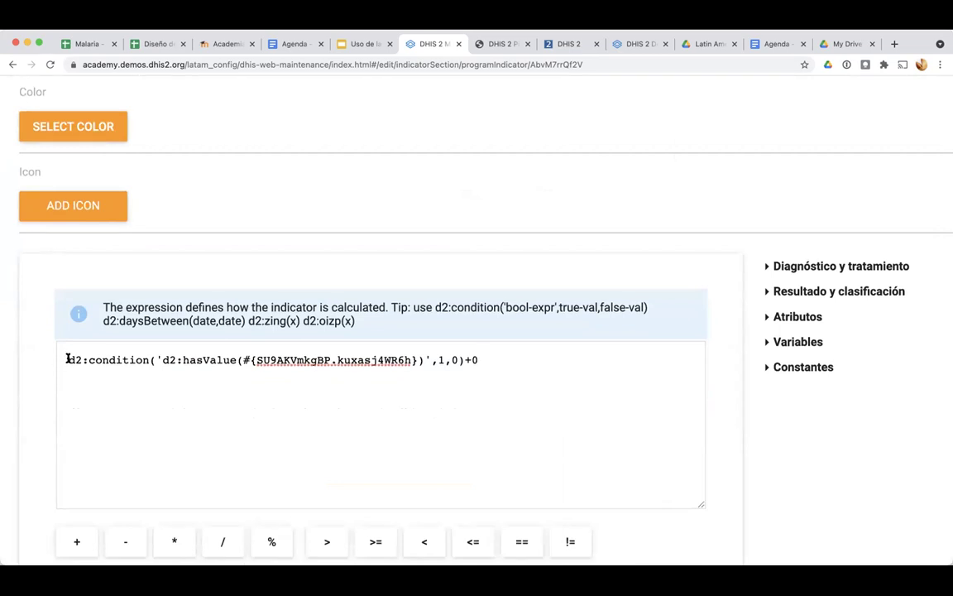
left_click(72, 360)
left_click_drag(159, 357, 420, 360)
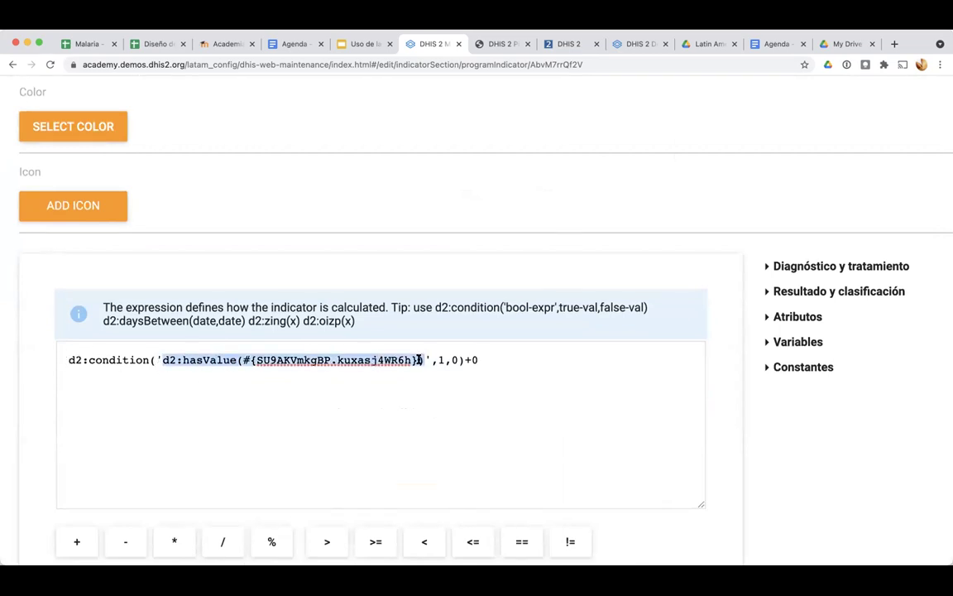
key("super+minus")
scroll(381, 394, "down", 5)
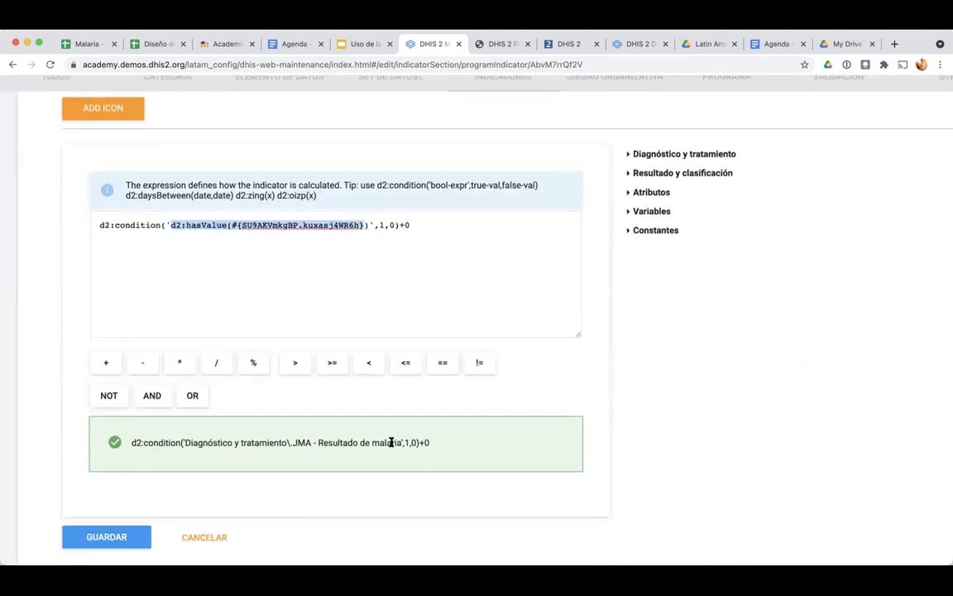
Step: Trim the trailing +0 from the expression and cancel back to the indicator list
left_click(382, 226)
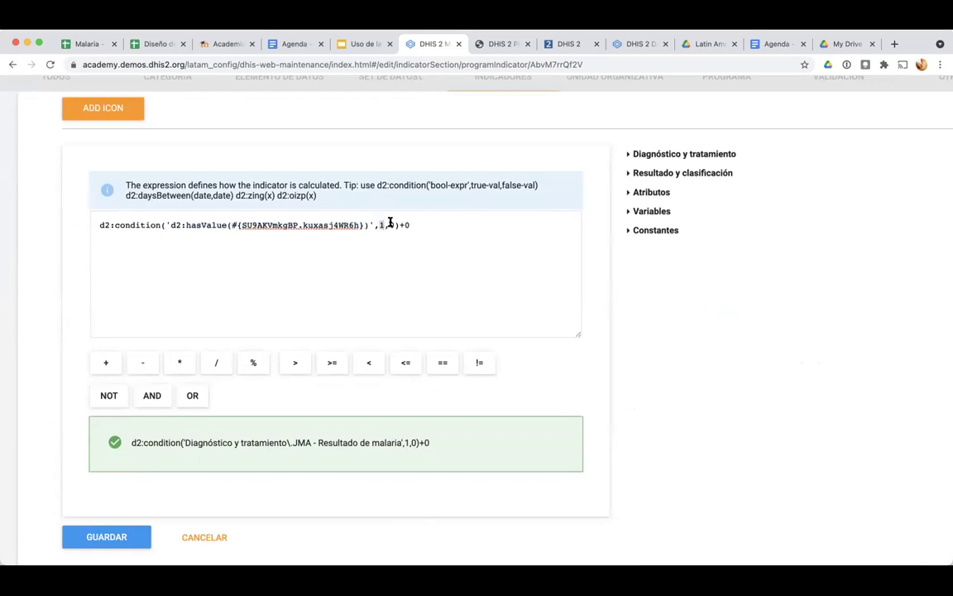
left_click(402, 224)
left_click_drag(400, 222, 419, 223)
triple_click(188, 226)
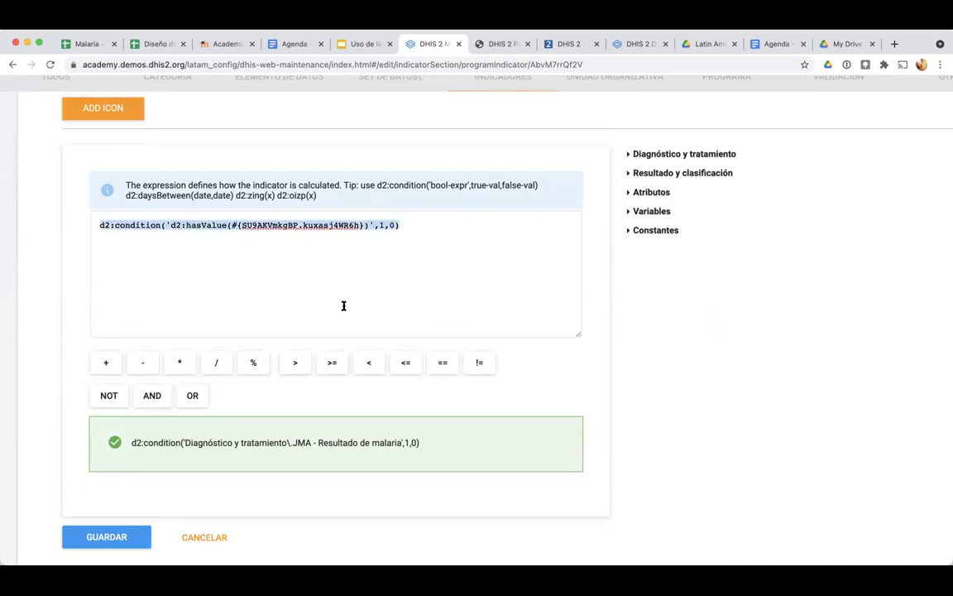
left_click(334, 336)
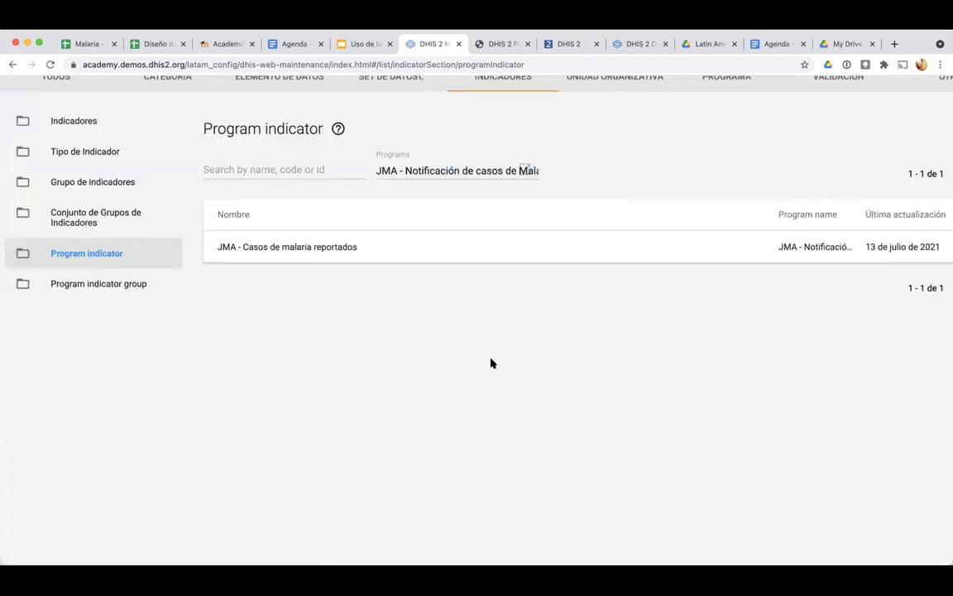
Step: Filter to the JMA Personas program and start a new indicator 'JMA - Numero de personas con Malaria'
left_click(471, 173)
scroll(420, 466, "down", 5)
scroll(420, 466, "down", 10)
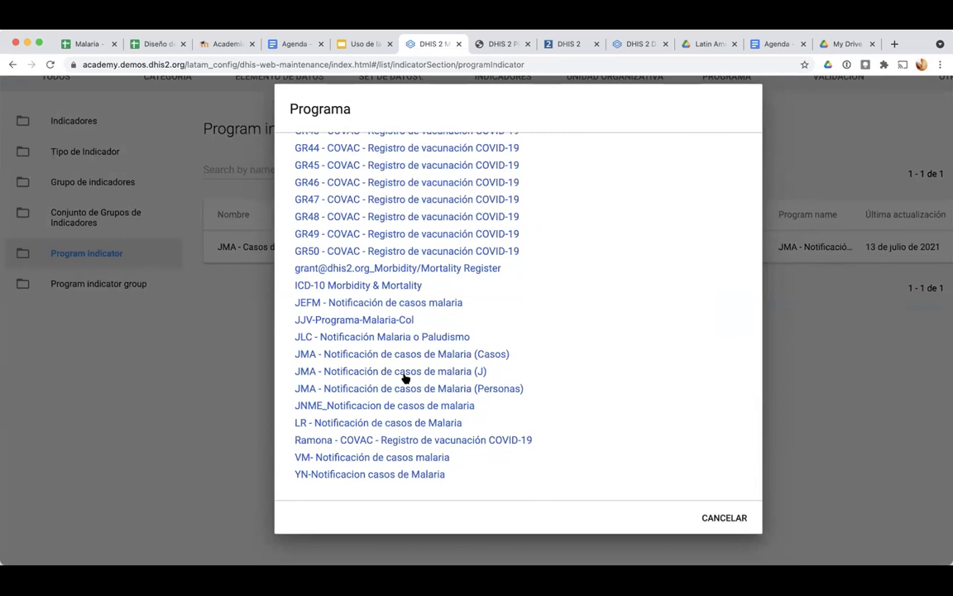
left_click(493, 387)
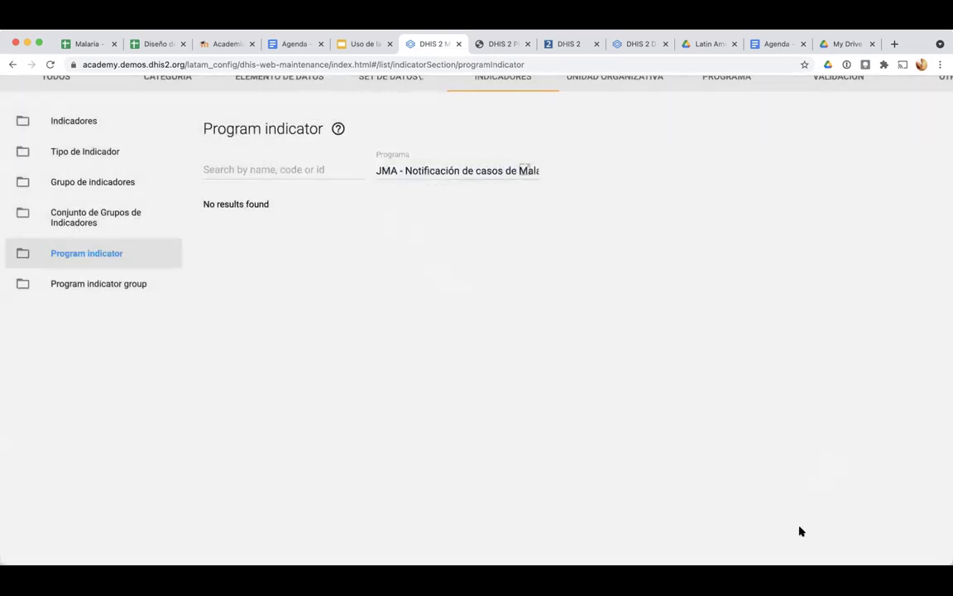
left_click(924, 535)
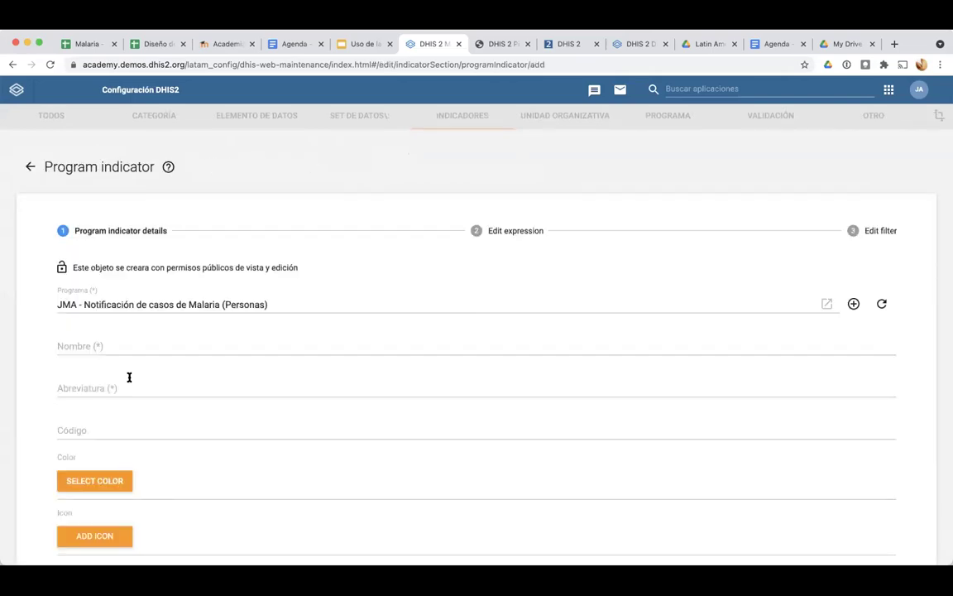
left_click(127, 344)
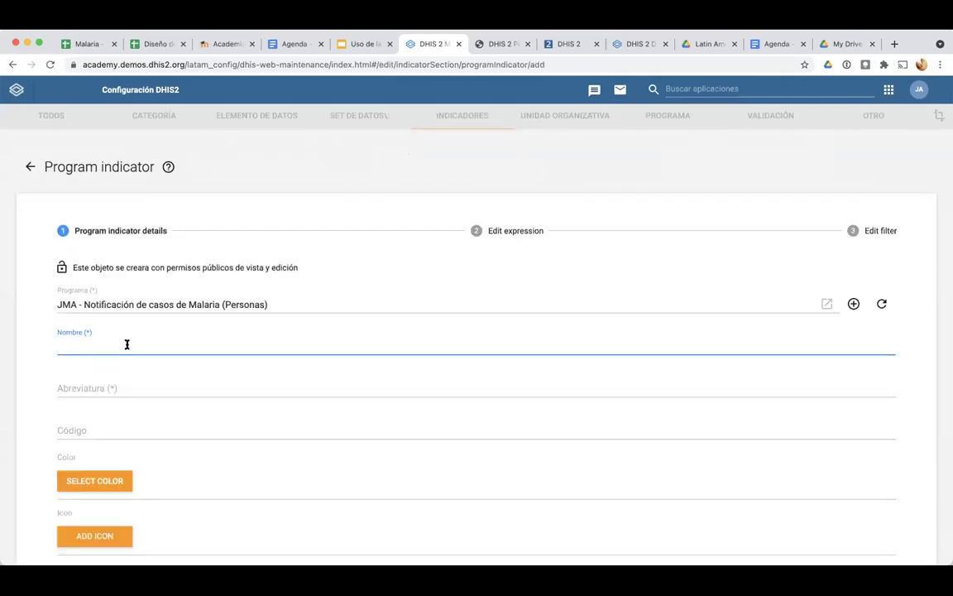
type("JMA - Numero de personas con Malaria")
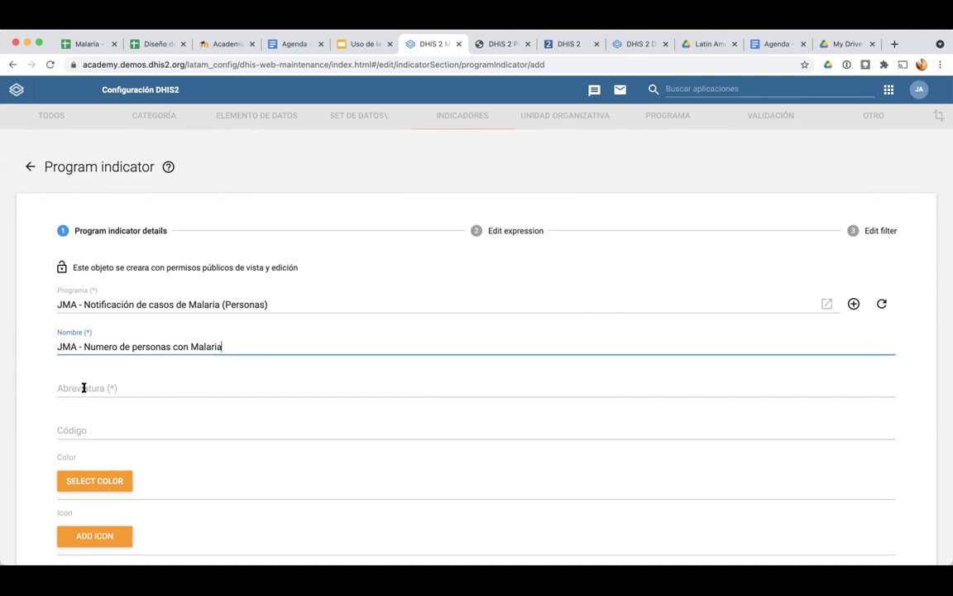
Step: Paste the prepared condition expression and copy the indicator name into Abreviatura
left_click(515, 230)
key("super+v")
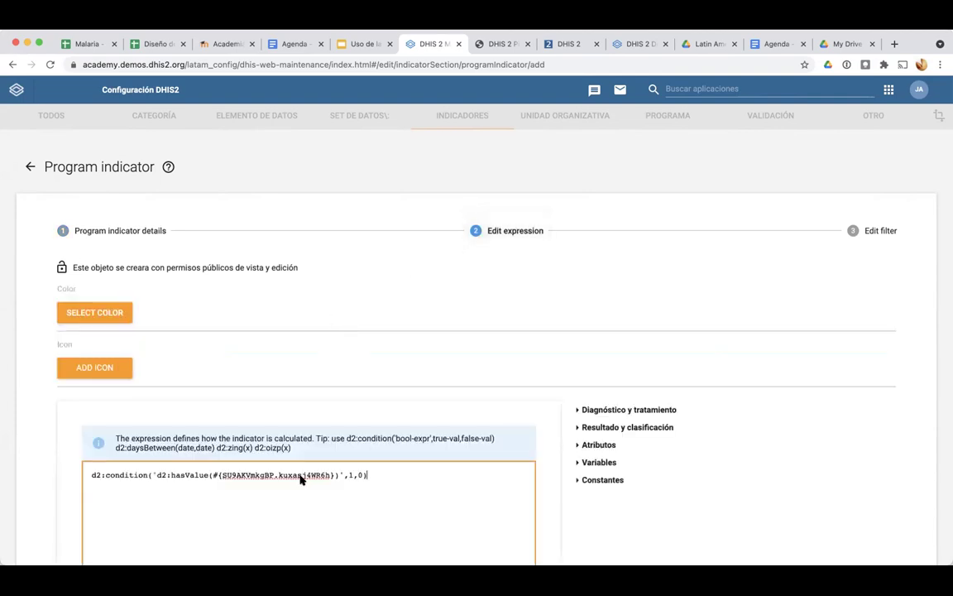
left_click(140, 230)
scroll(192, 358, "down", 3)
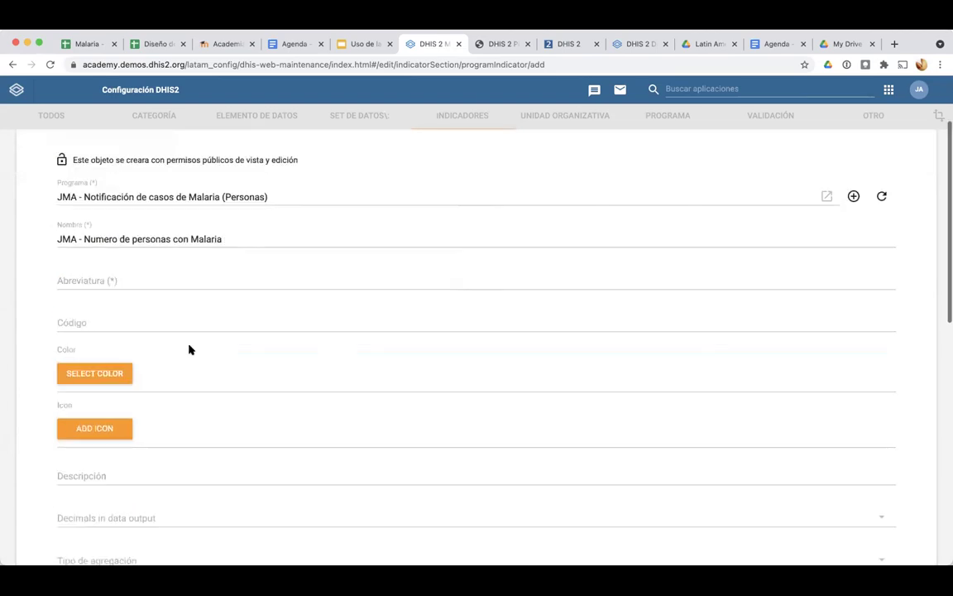
triple_click(155, 239)
key("super+c")
left_click(145, 262)
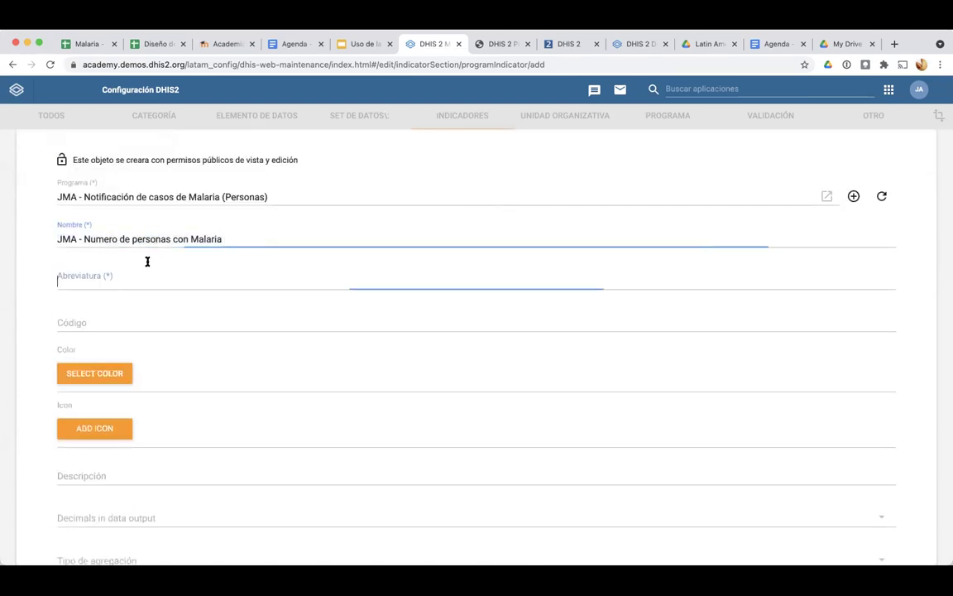
key("super+v")
Step: Set aggregation type to Suma and analytics type to Evento
scroll(105, 332, "down", 3)
scroll(105, 333, "down", 3)
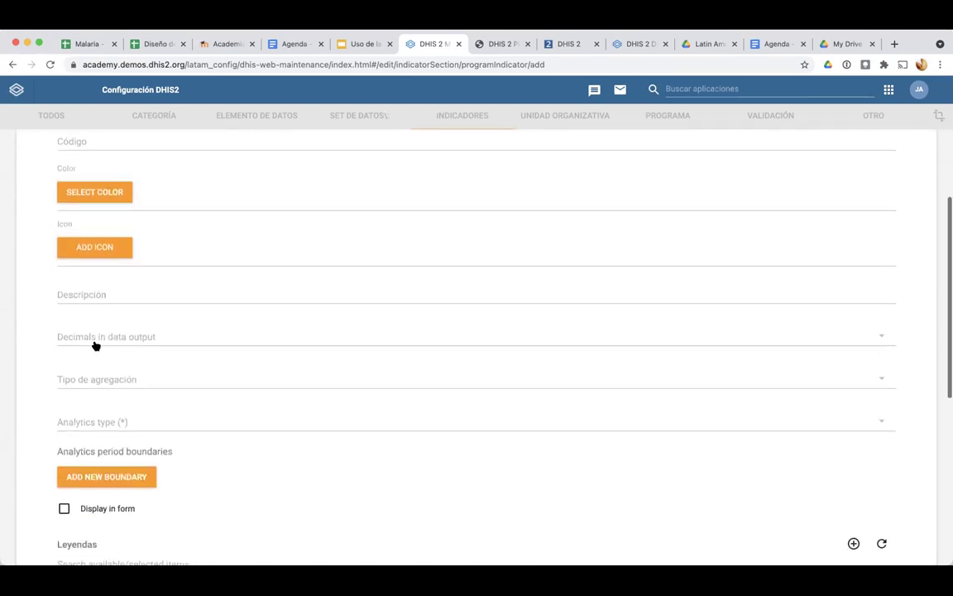
scroll(107, 332, "down", 1)
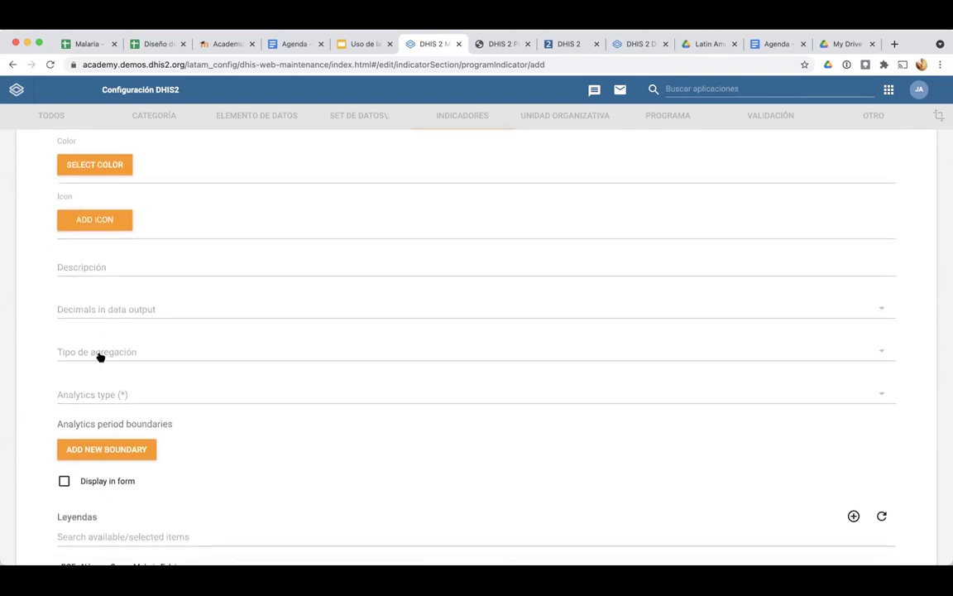
left_click(99, 356)
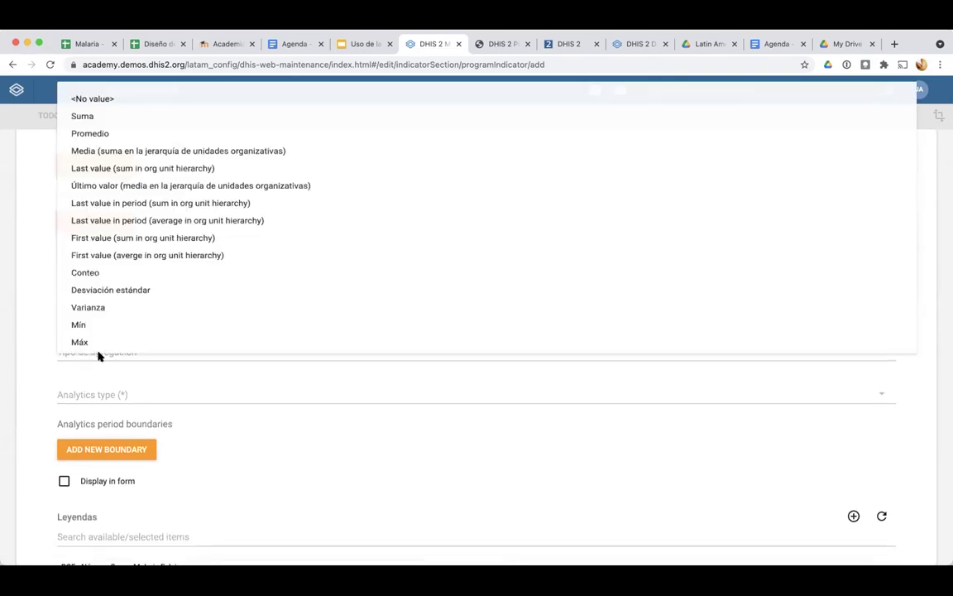
left_click(89, 120)
left_click(71, 397)
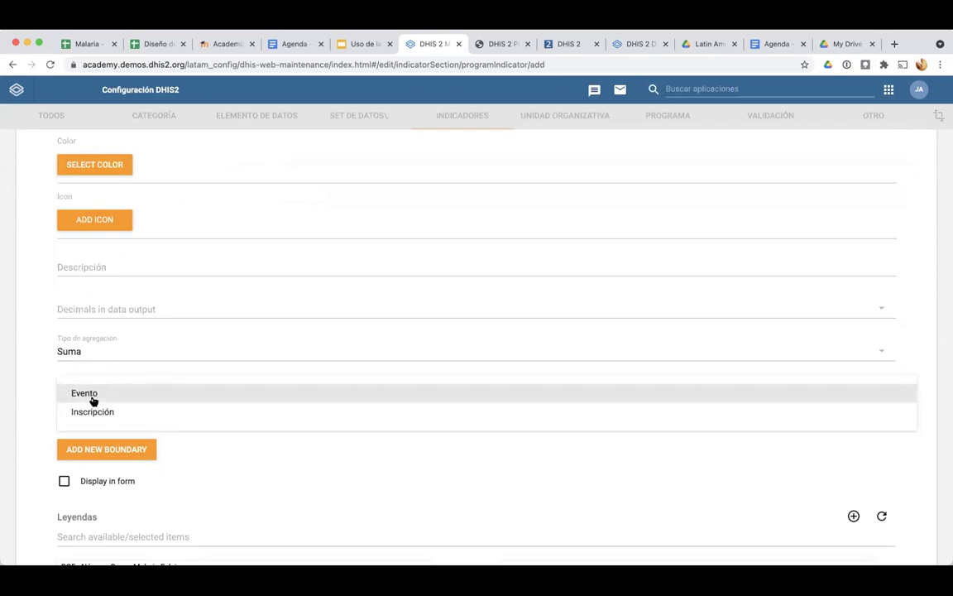
left_click(86, 395)
scroll(503, 260, "up", 4)
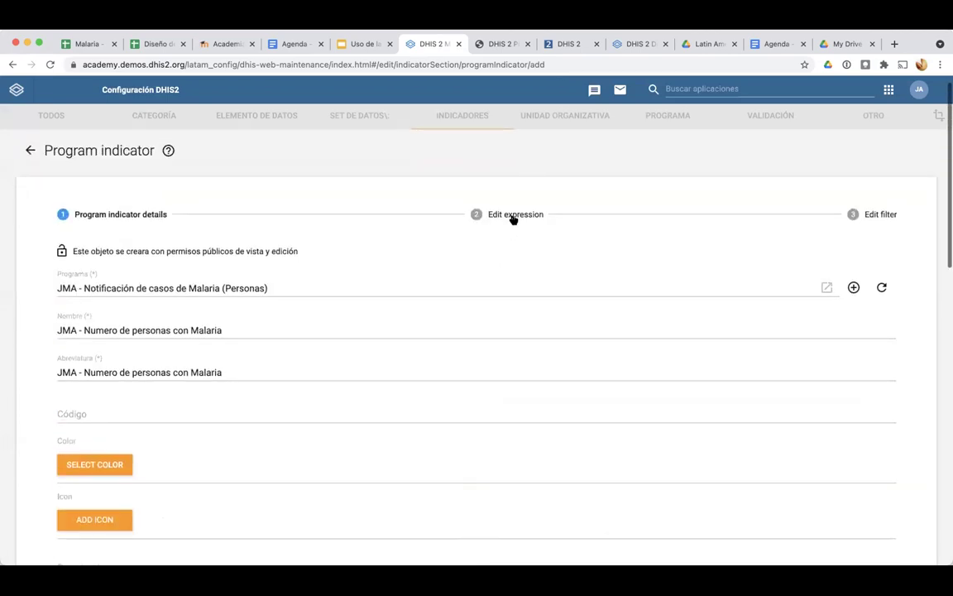
Step: Remove the old data element reference from the indicator's d2:hasValue() expression
left_click(513, 218)
scroll(400, 409, "down", 5)
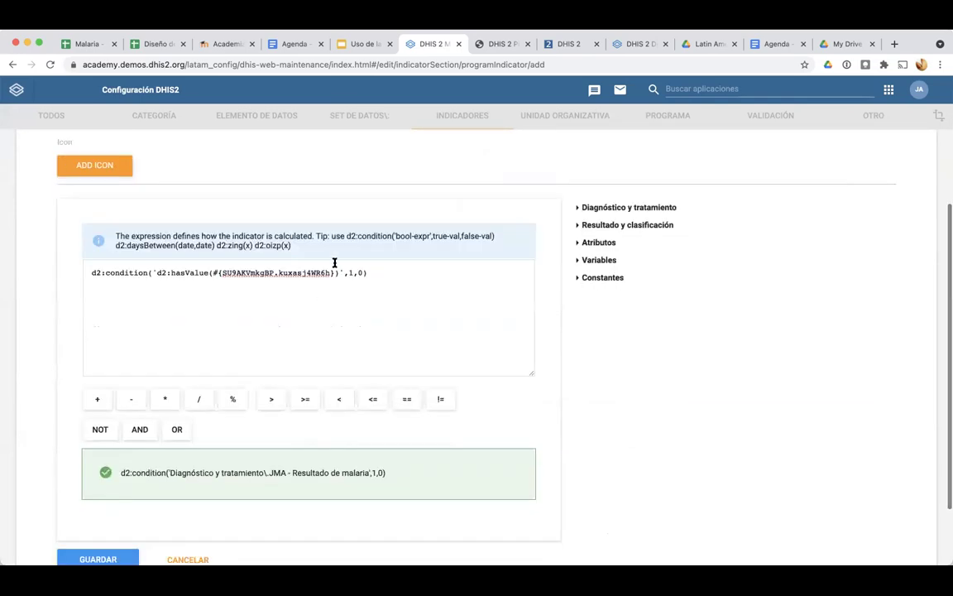
left_click_drag(333, 272, 214, 272)
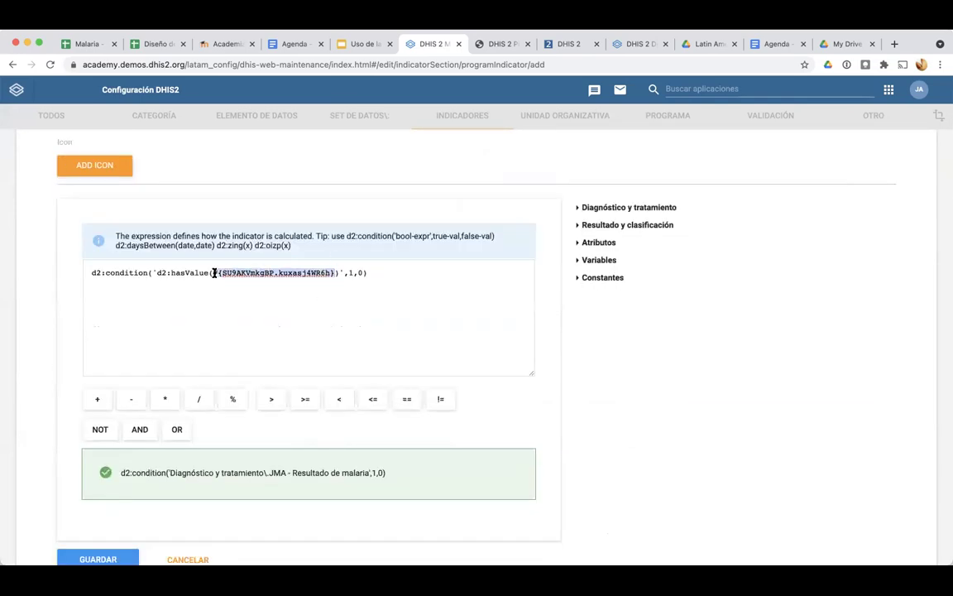
key("BackSpace")
key("BackSpace")
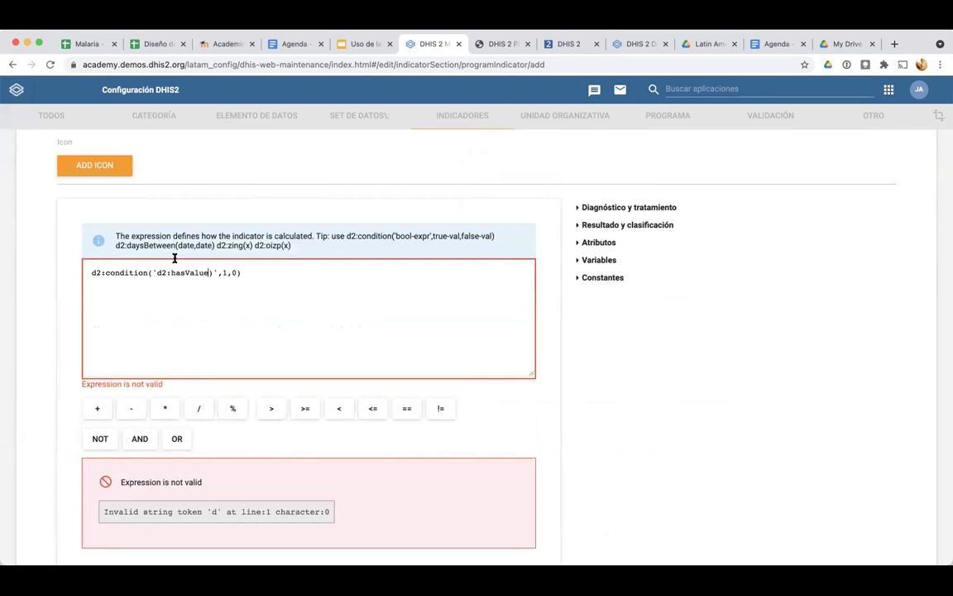
type("(")
Step: Place JMA - Resultado de malaria from Diagnóstico y tratamiento inside d2:hasValue() and save the indicator
left_click(578, 208)
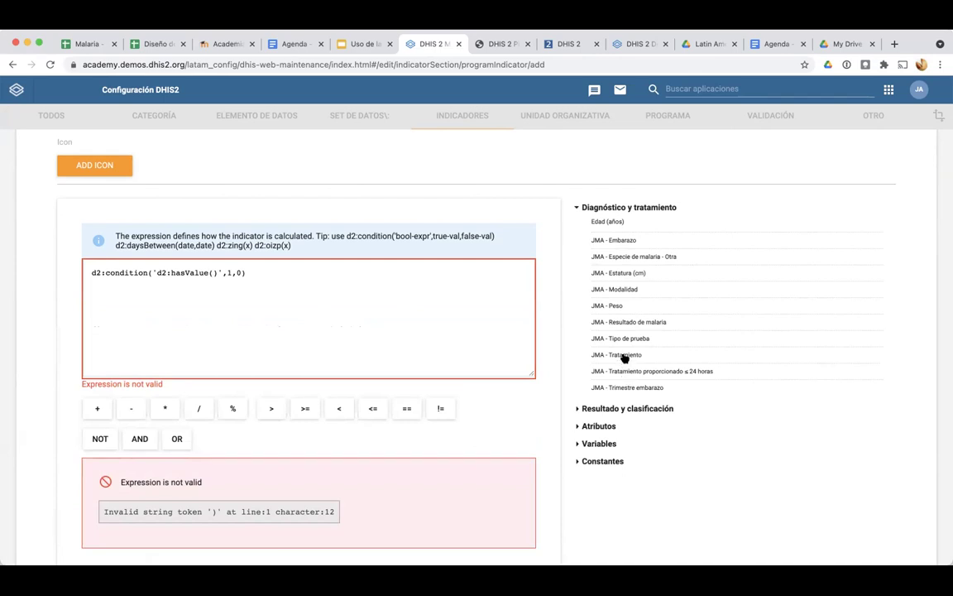
left_click(634, 323)
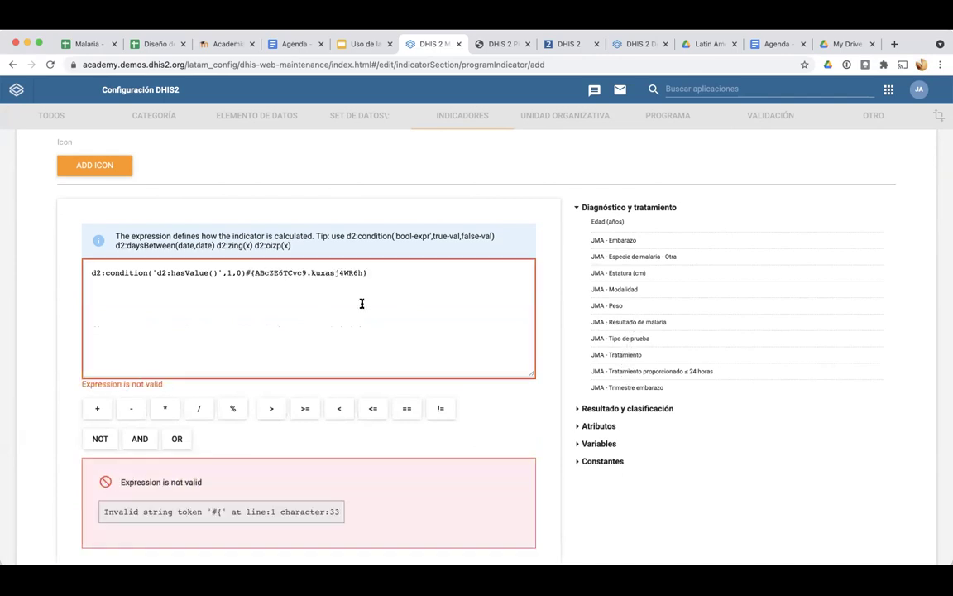
left_click_drag(246, 272, 383, 272)
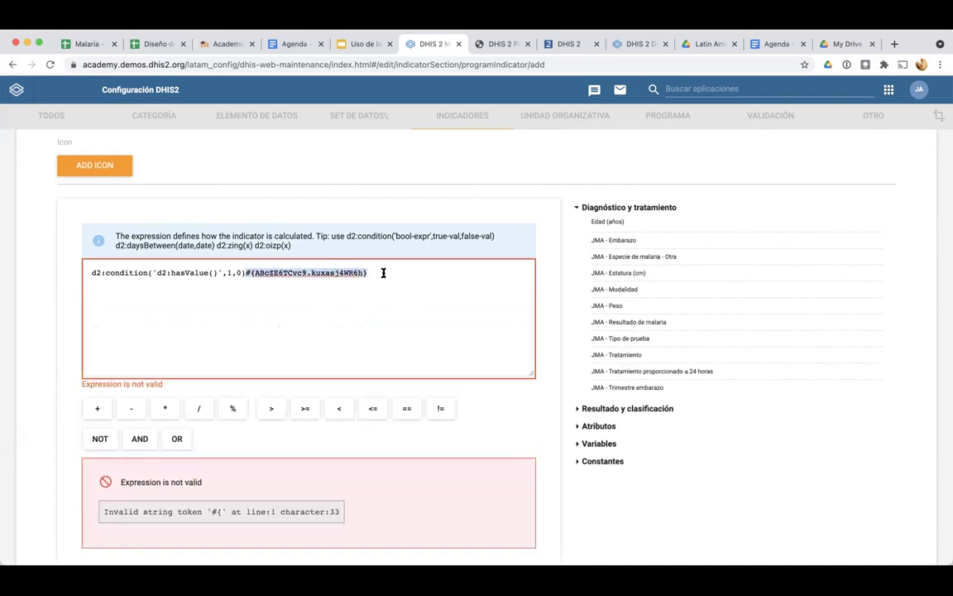
key("BackSpace")
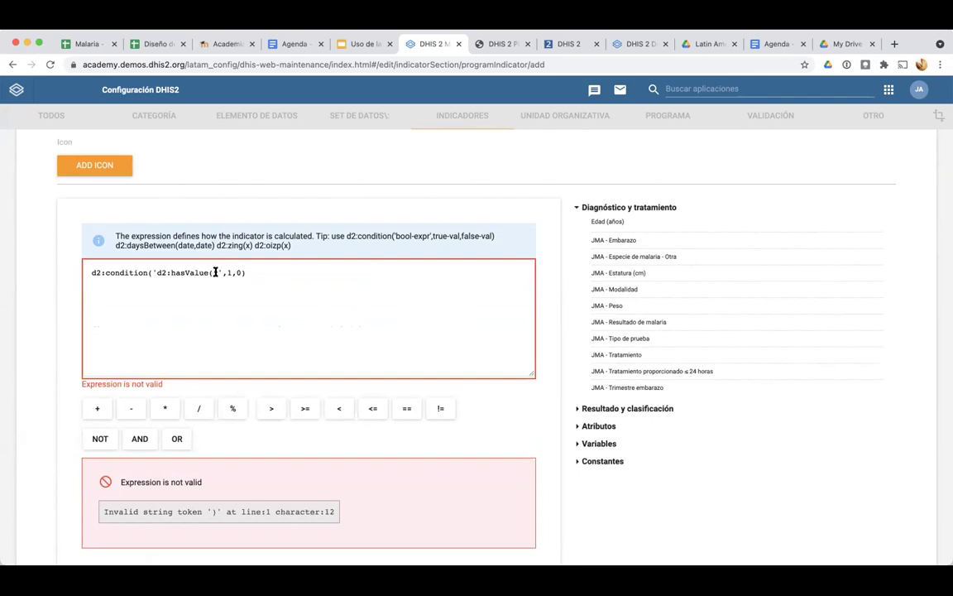
key("ctrl+v")
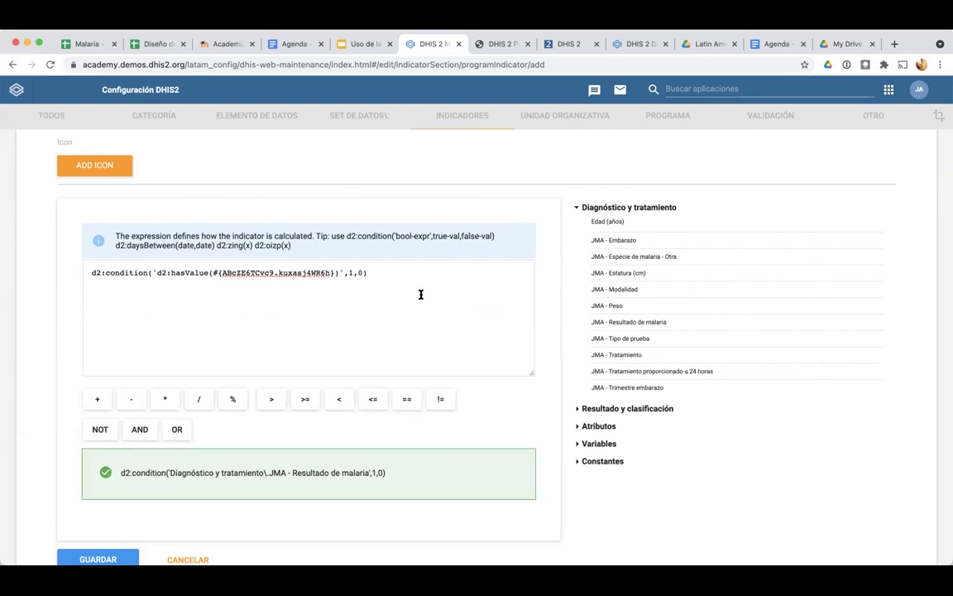
scroll(453, 290, "down", 2)
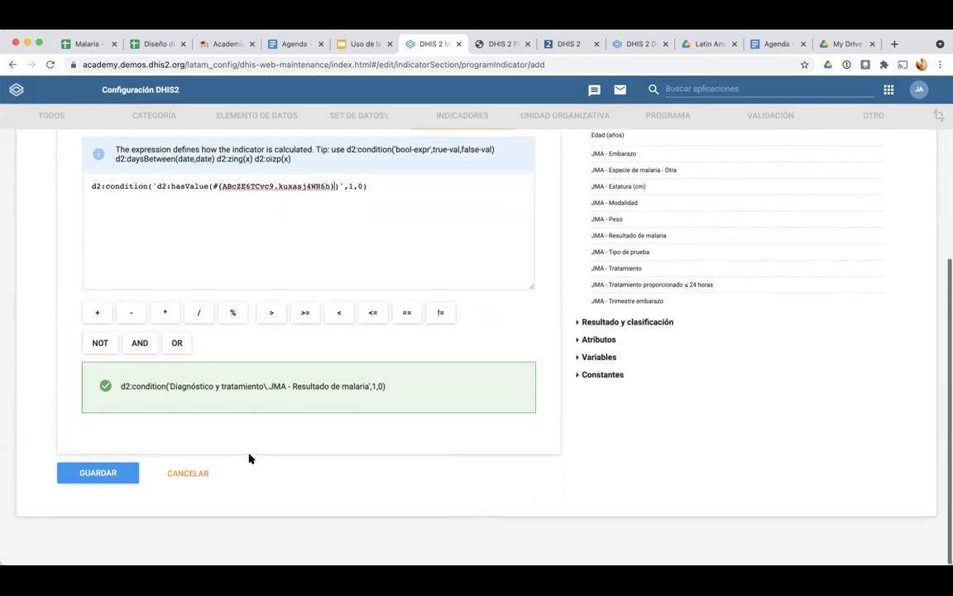
left_click(97, 474)
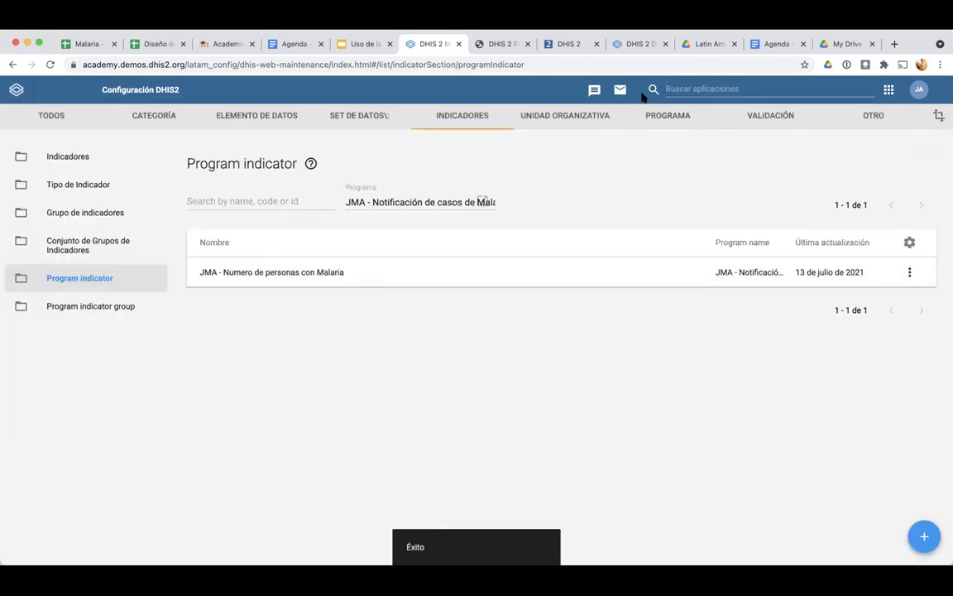
Step: Launch the Tabla pivote app and set the data type to Indicadores de programa
left_click(749, 89)
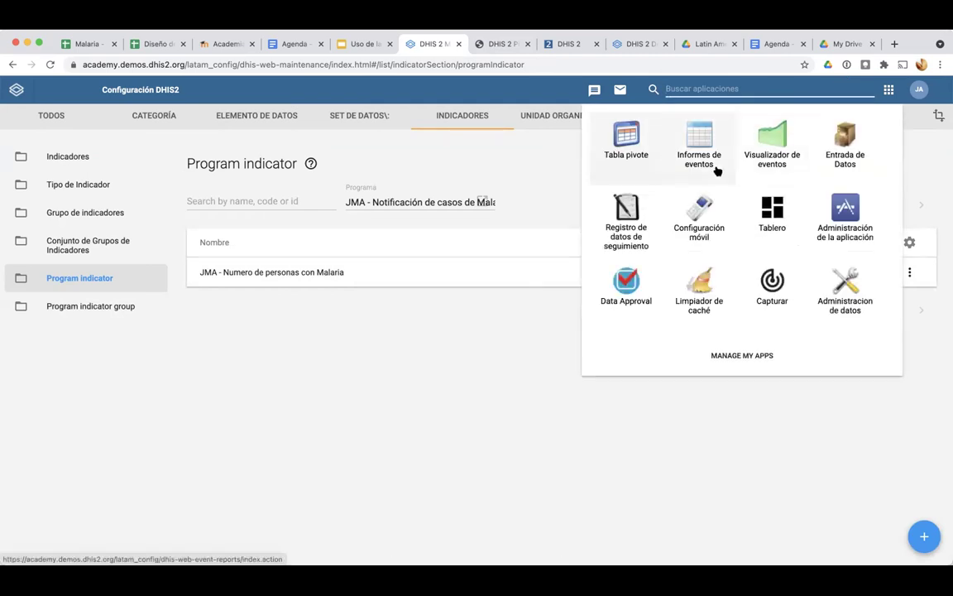
left_click(634, 137)
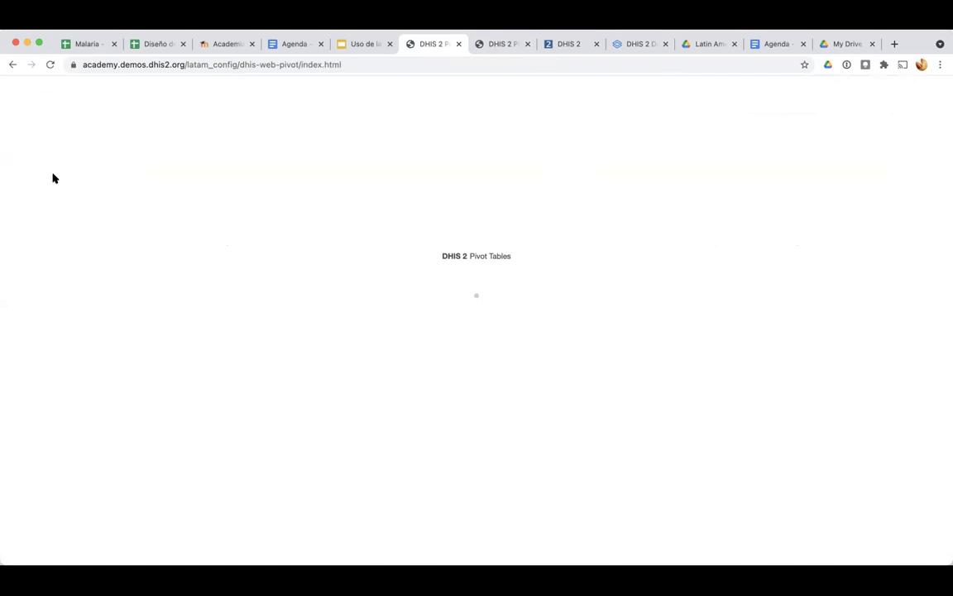
left_click(34, 123)
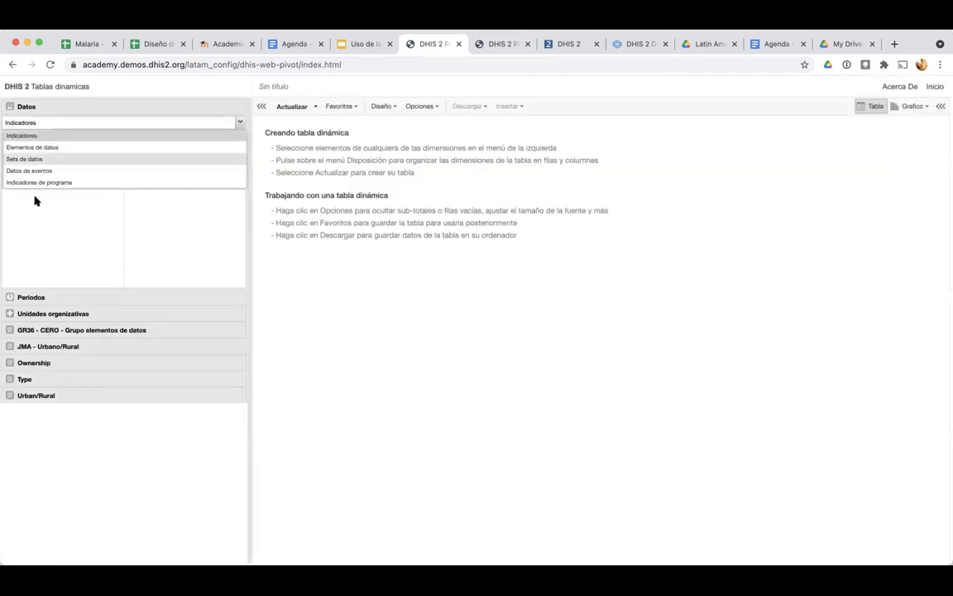
left_click(34, 182)
Step: Choose the JMA (Personas) program and move JMA - Numero de personas con Malaria to Seleccionado
left_click(39, 137)
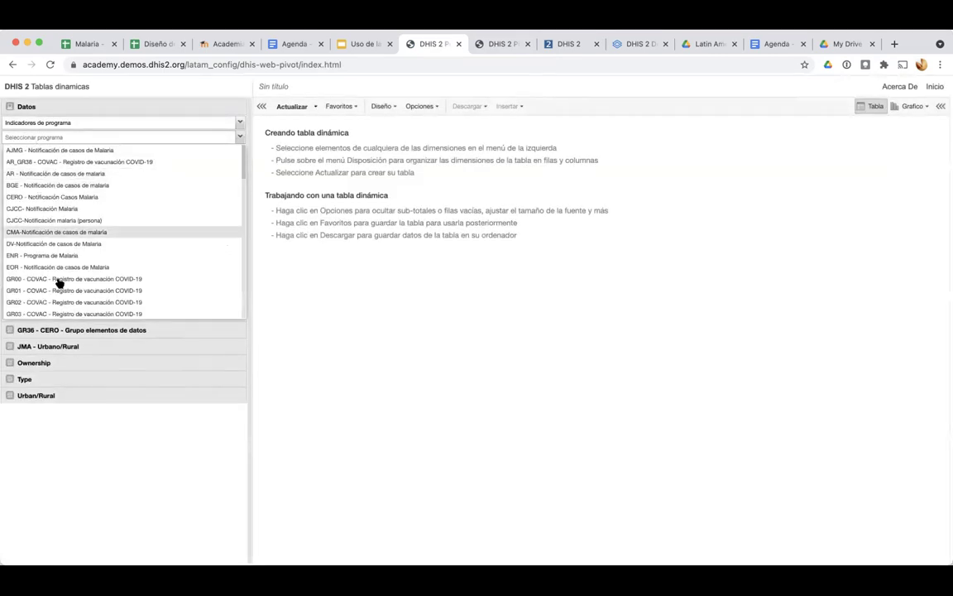
scroll(61, 286, "down", 10)
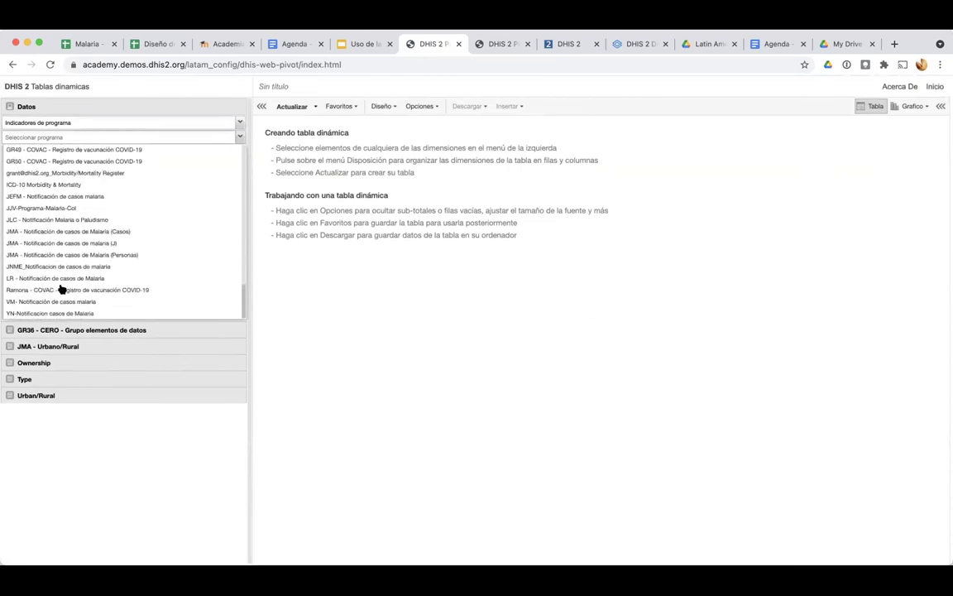
left_click(79, 255)
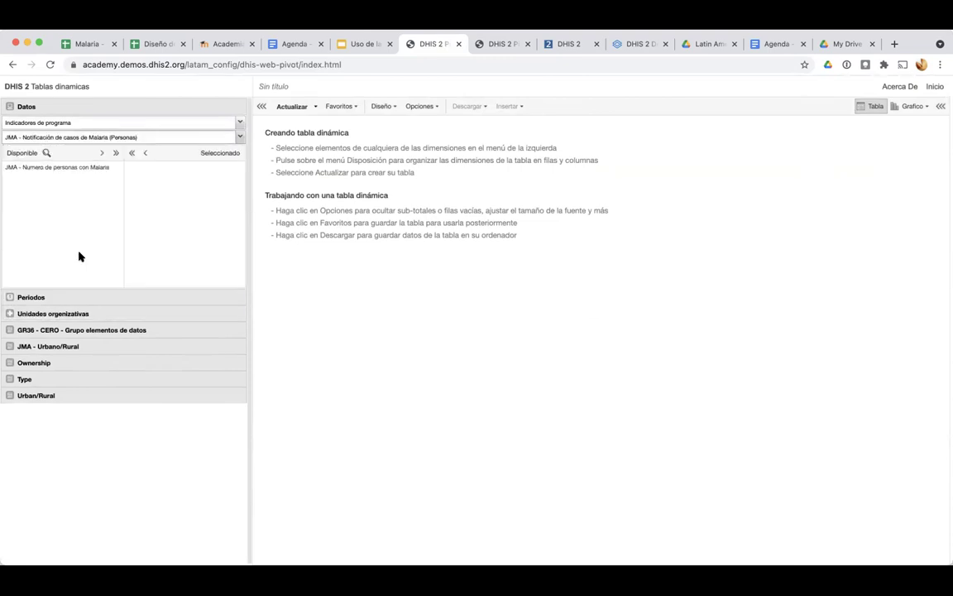
left_click_drag(64, 168, 202, 176)
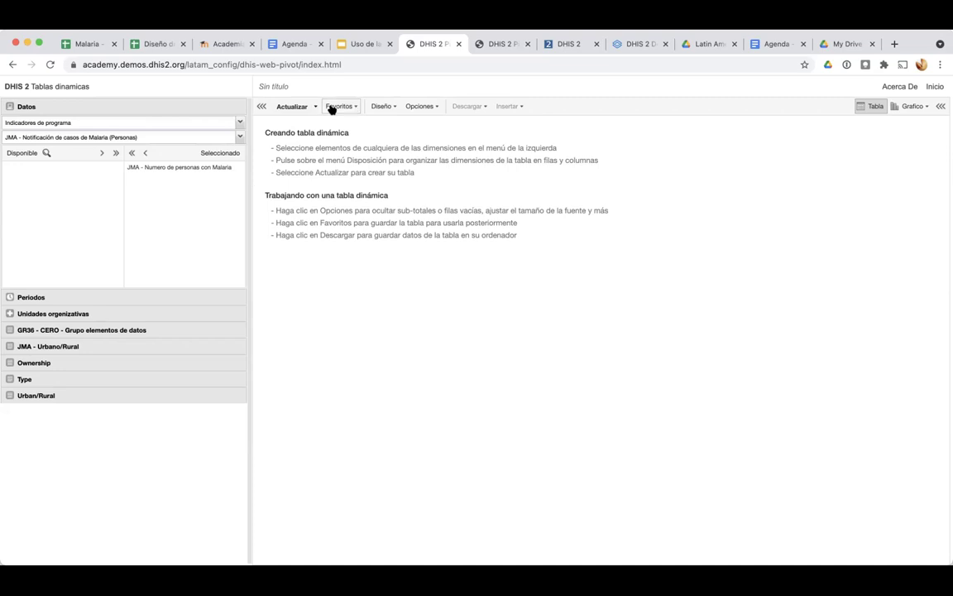
Step: Update the persons-with-malaria table for Este año, glance at the district cases tab, and return
left_click(128, 300)
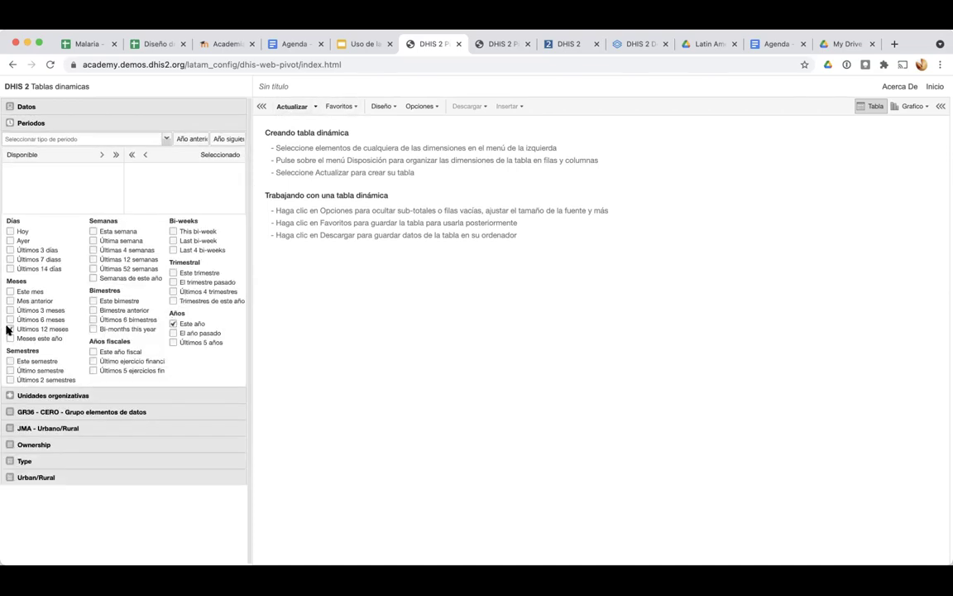
left_click(282, 109)
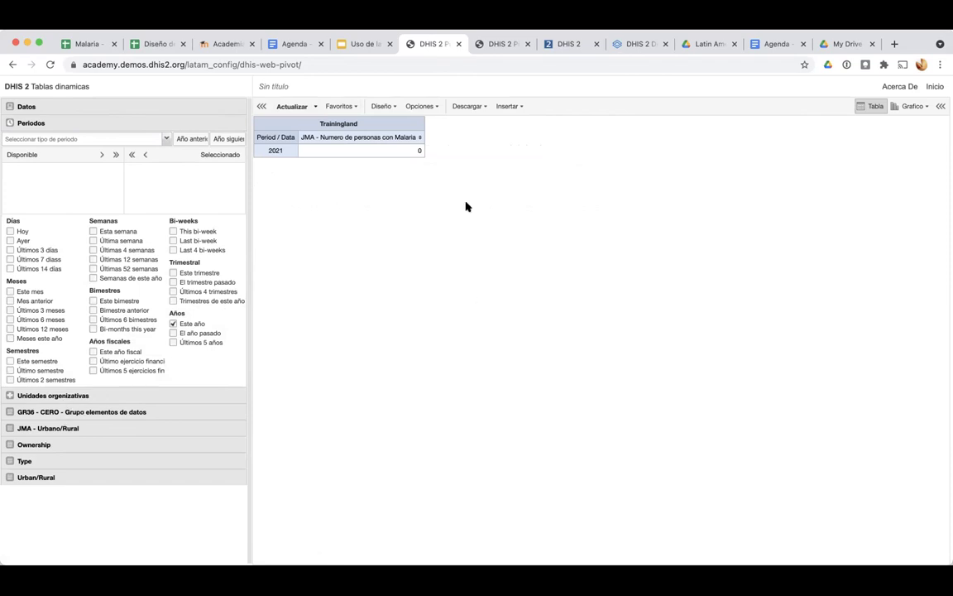
left_click(501, 41)
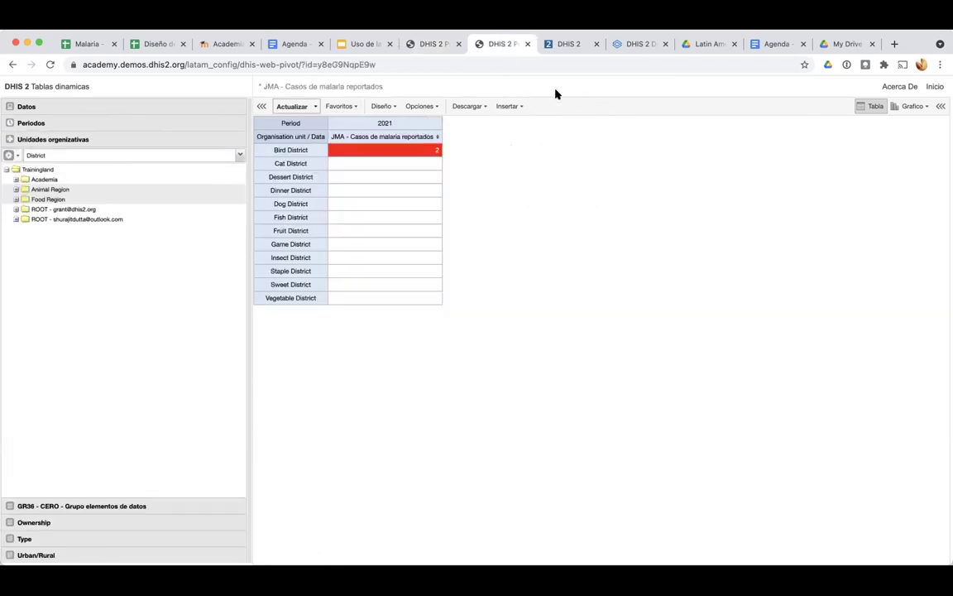
left_click(422, 47)
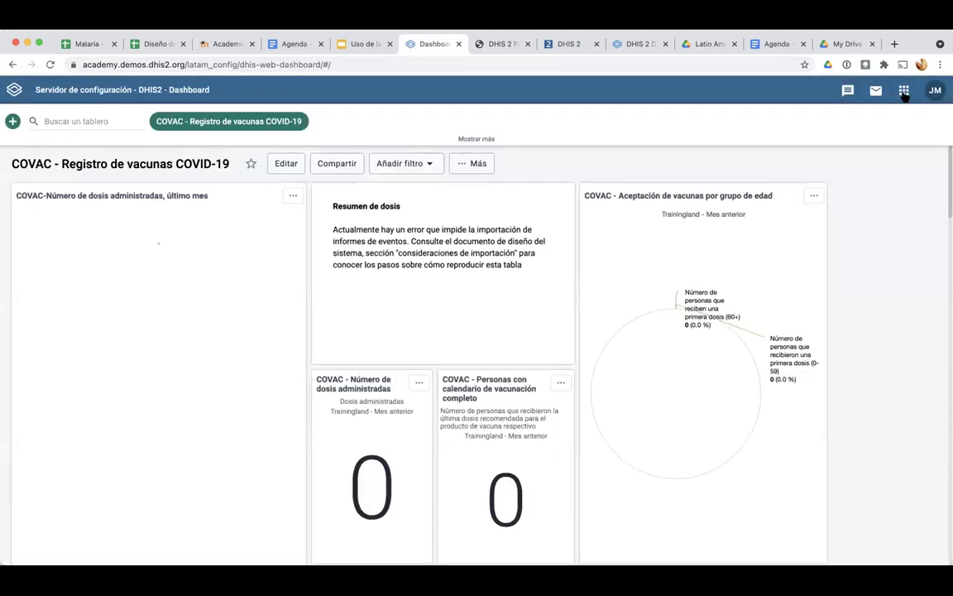
Step: In Tracker Capture, select the JMA (Personas) program and open the enrolled person's record
left_click(904, 90)
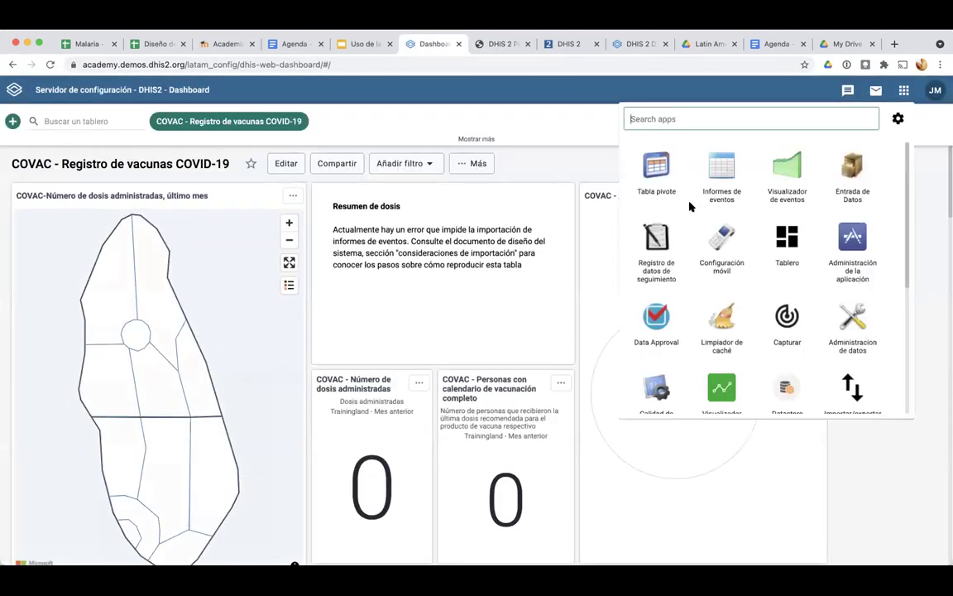
left_click(657, 244)
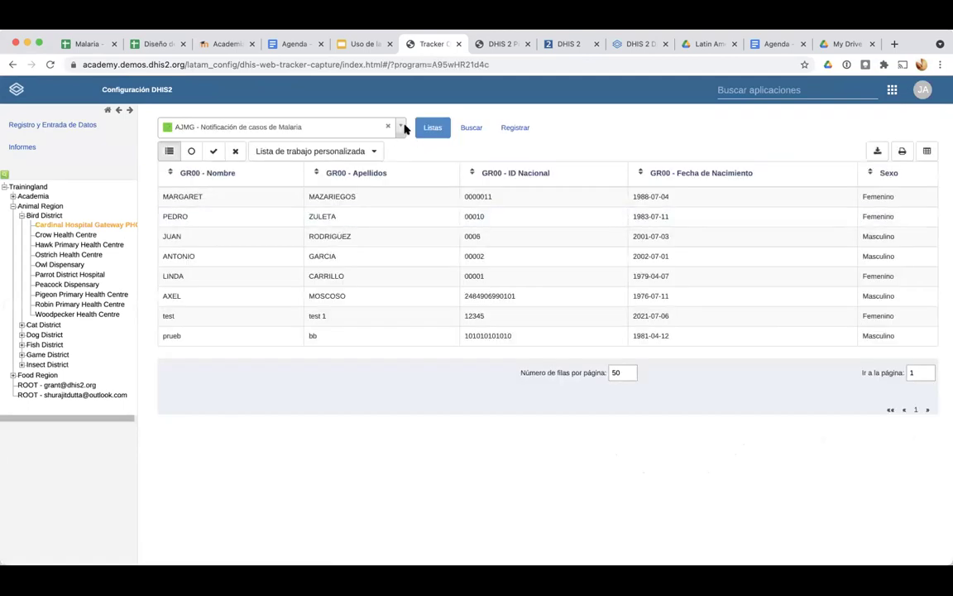
left_click(399, 128)
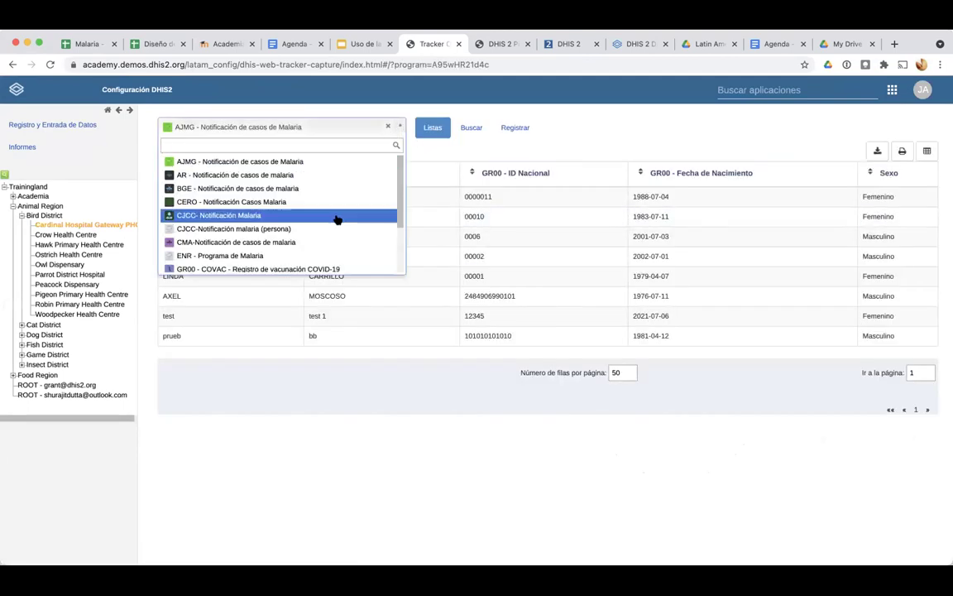
scroll(336, 218, "down", 3)
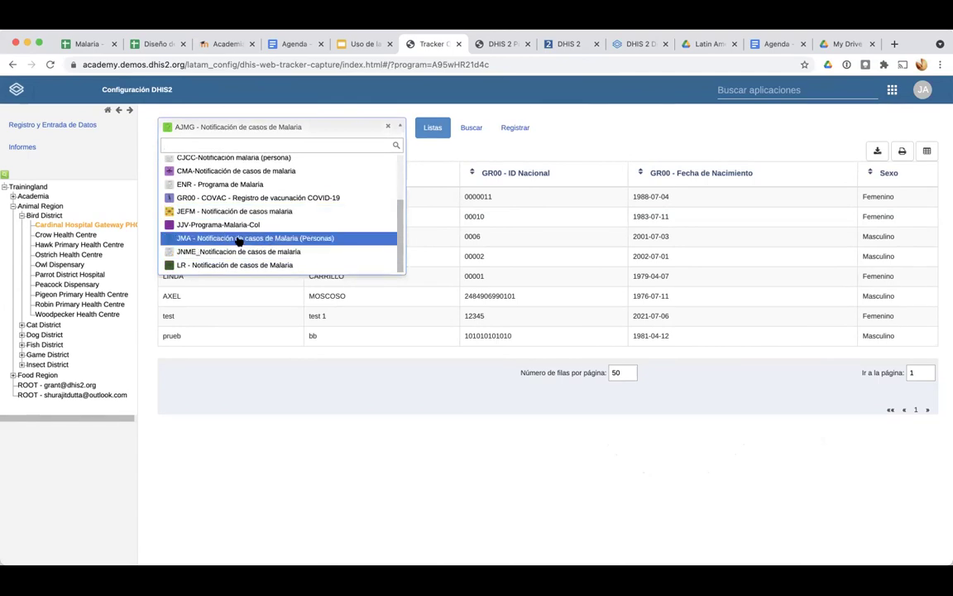
left_click(293, 238)
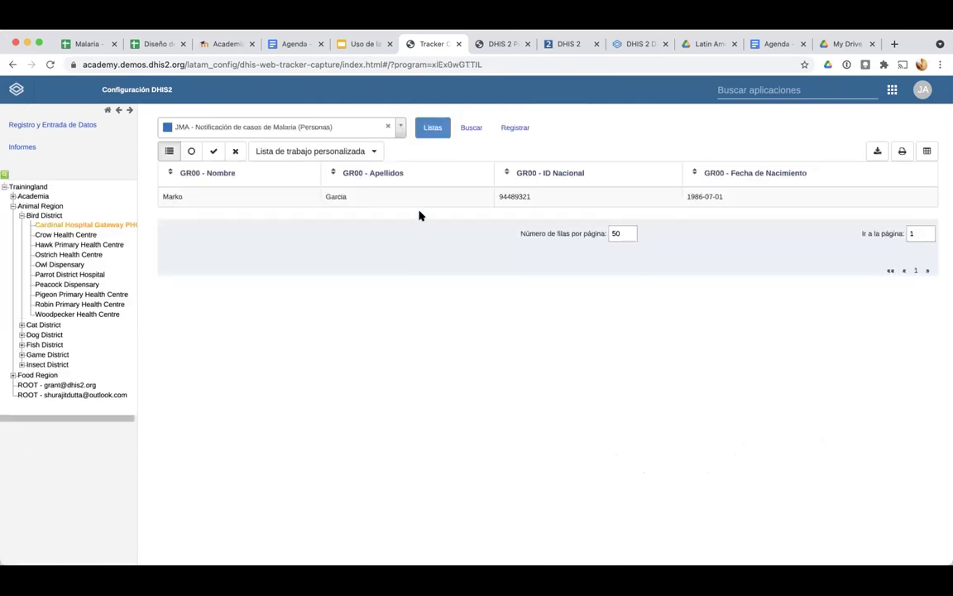
left_click(418, 197)
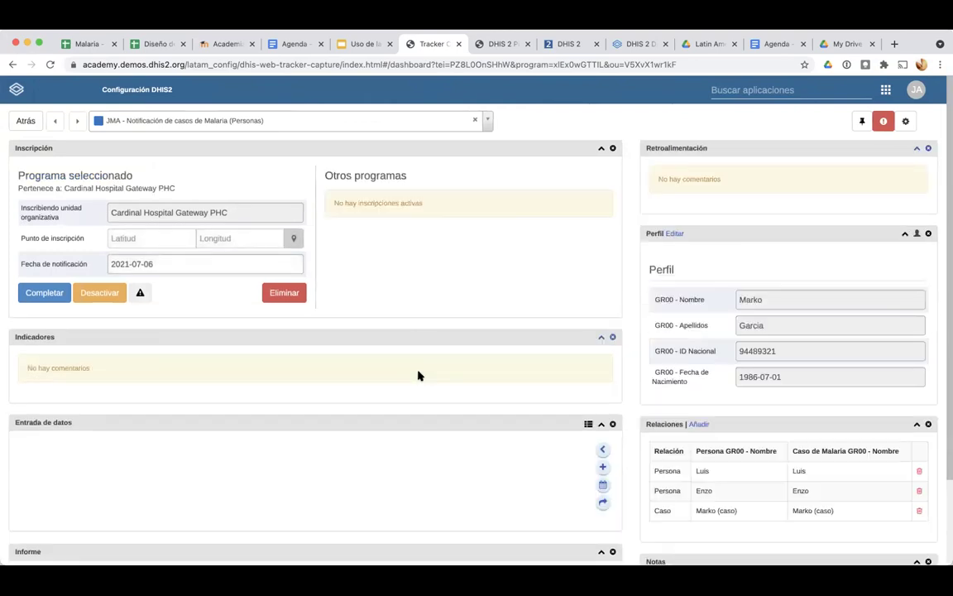
Step: Set Resultado de malaria to P. Falciparum and complete the diagnosis event
scroll(445, 370, "down", 5)
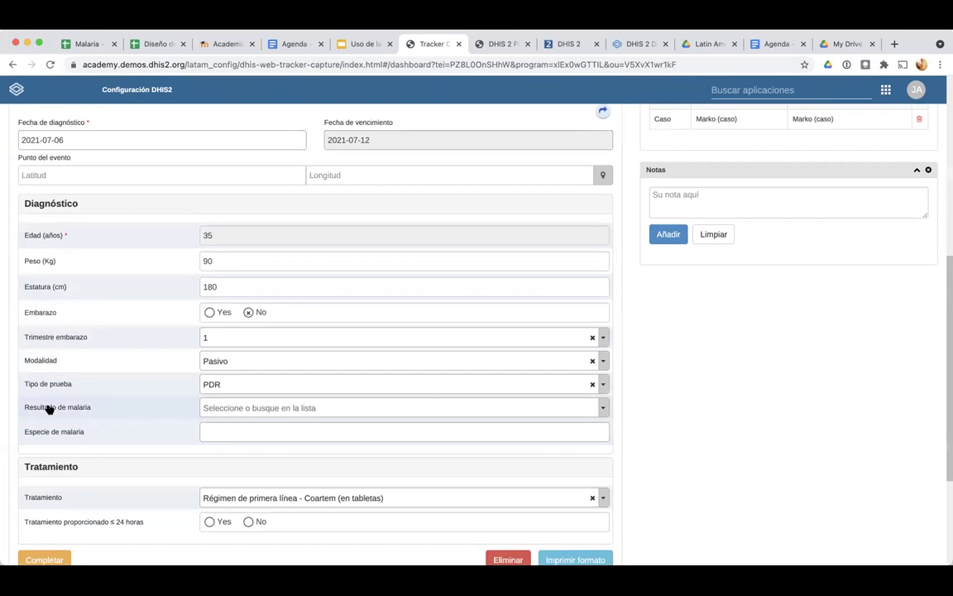
left_click(602, 411)
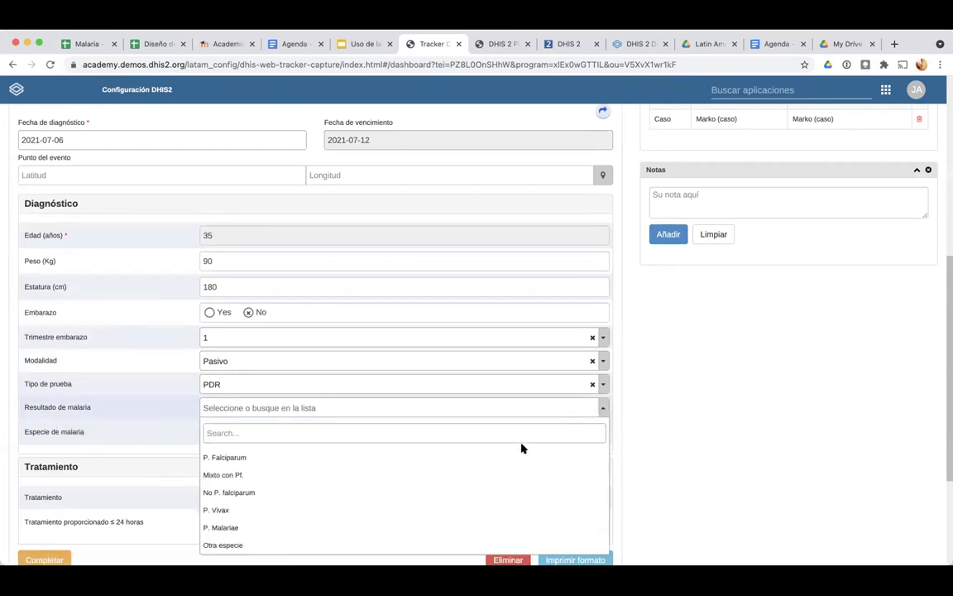
left_click(448, 457)
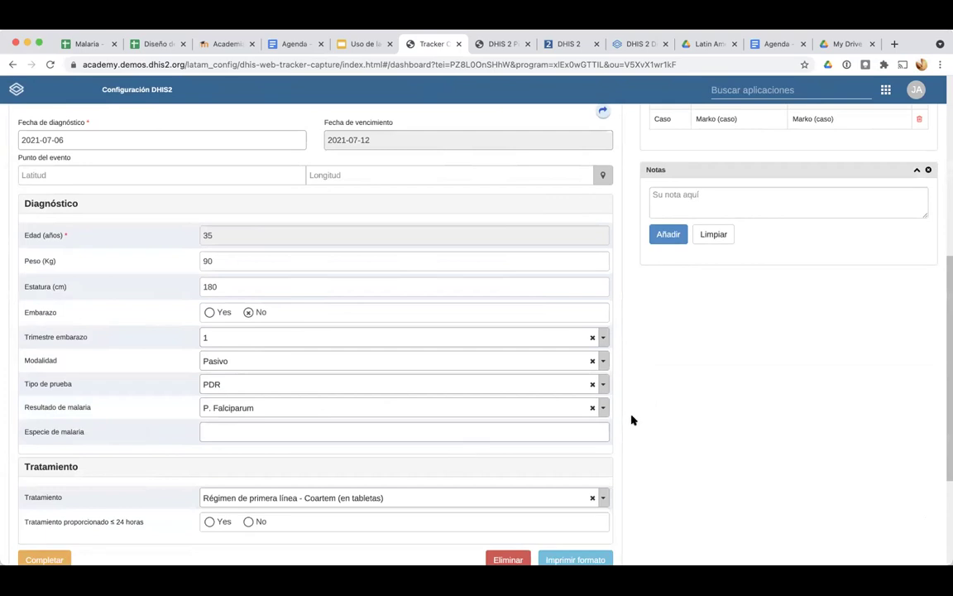
scroll(632, 420, "down", 5)
left_click(46, 378)
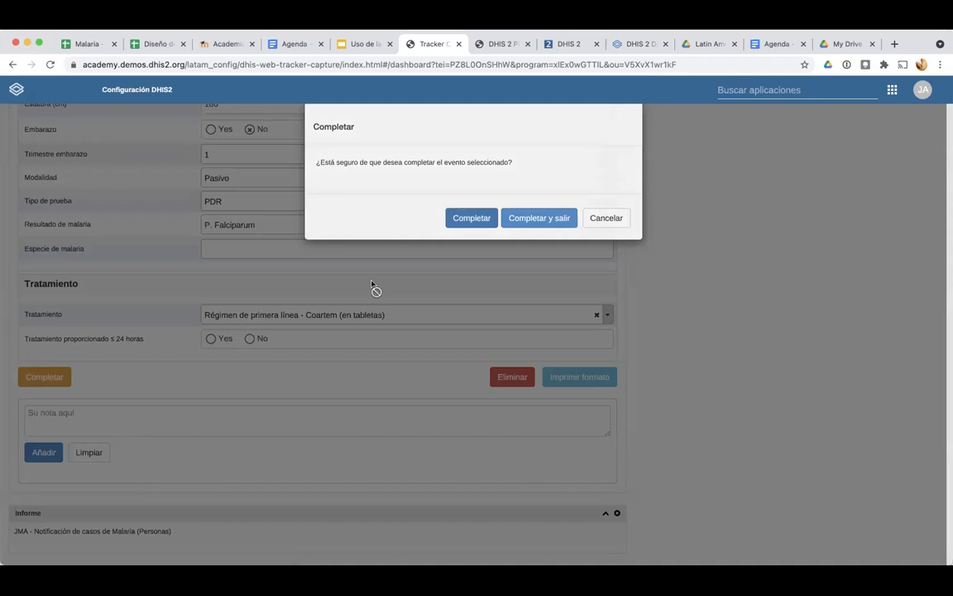
key("Return")
scroll(322, 378, "up", 10)
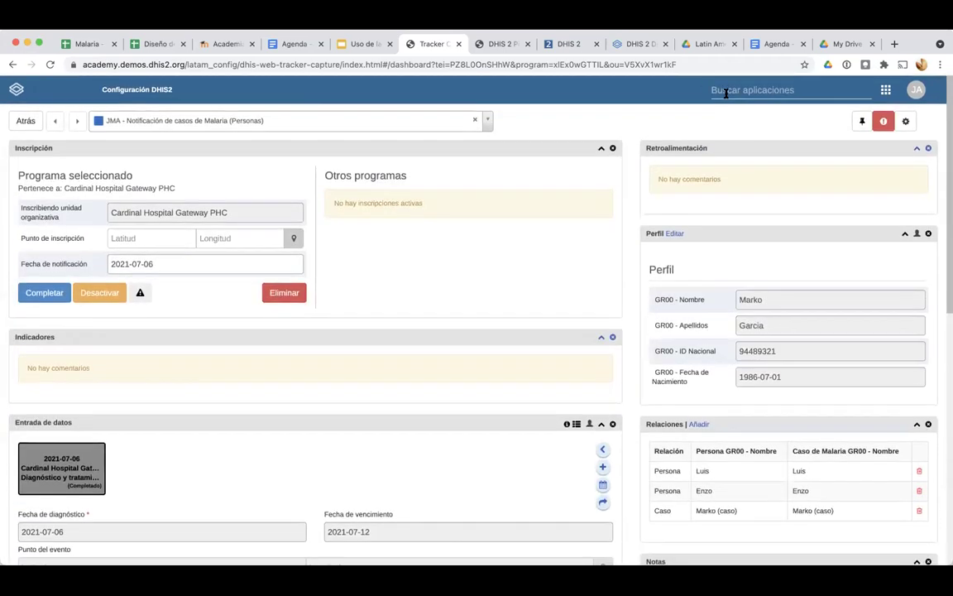
left_click(726, 92)
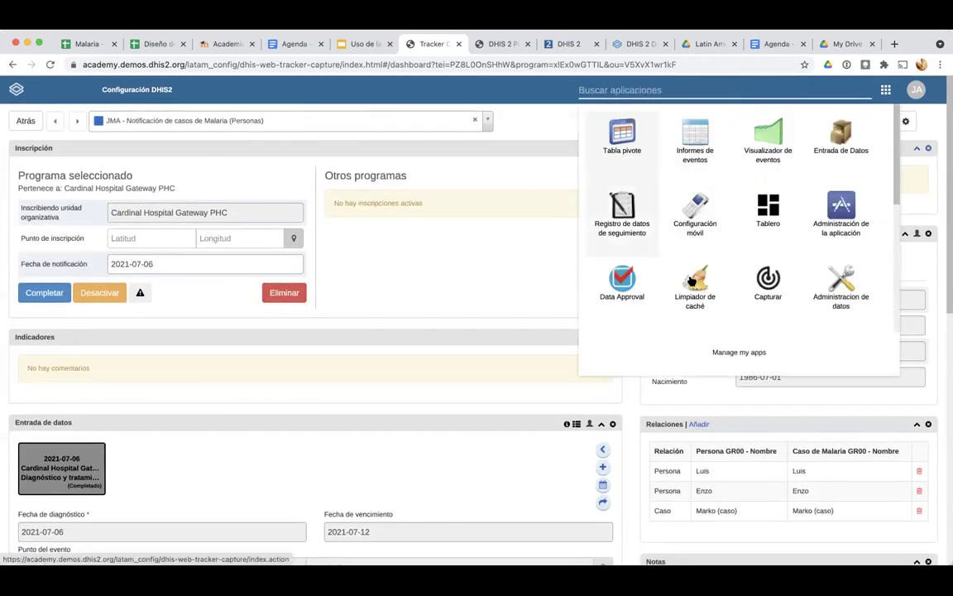
Step: Start an Analytics Tables export in Administración de datos, then open Tabla pivote
left_click(845, 280)
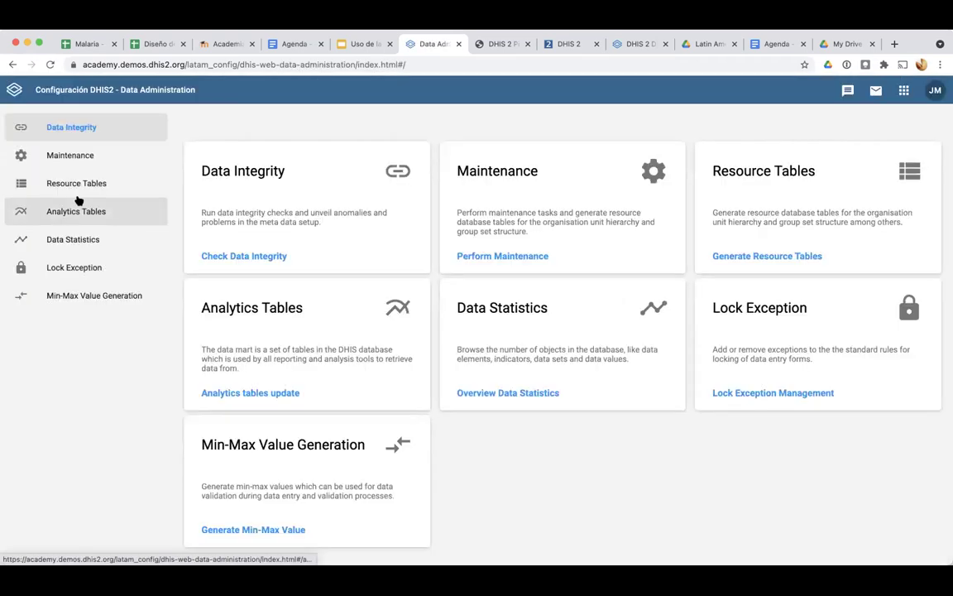
left_click(93, 211)
left_click(236, 357)
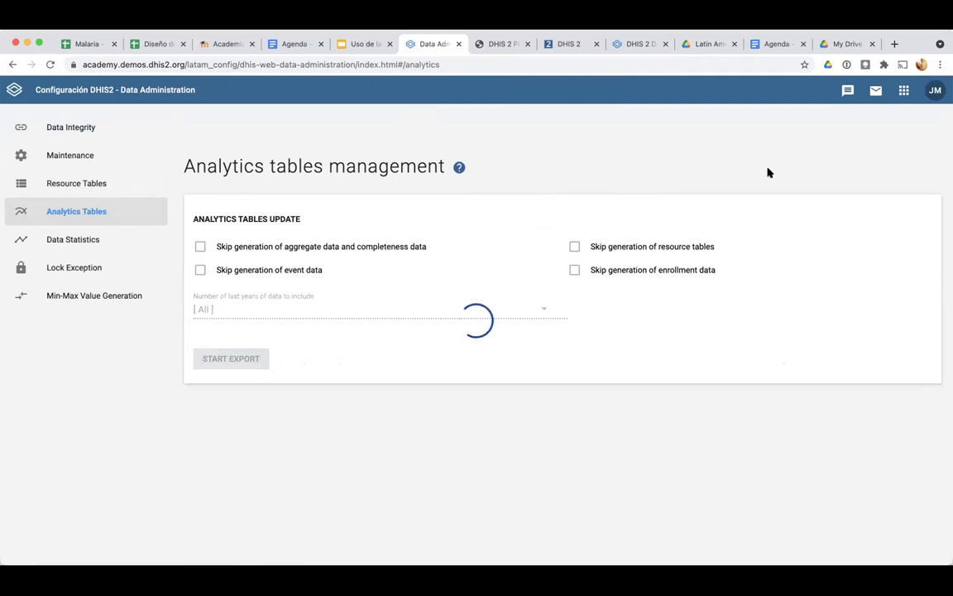
left_click(904, 92)
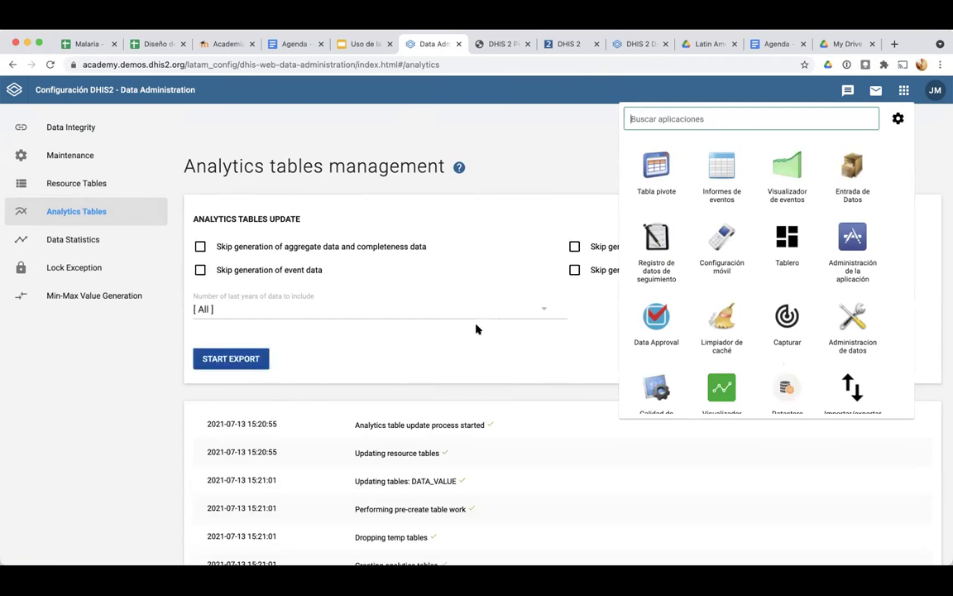
left_click(675, 172)
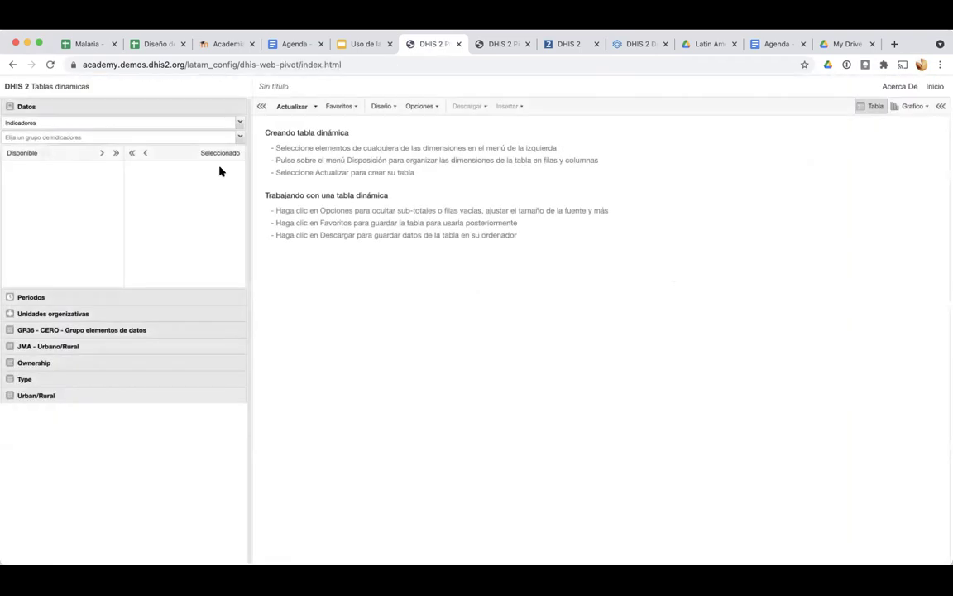
Step: Add the JMA - Numero de personas con Malaria program indicator from the JMA (Personas) program
left_click(16, 126)
left_click(34, 181)
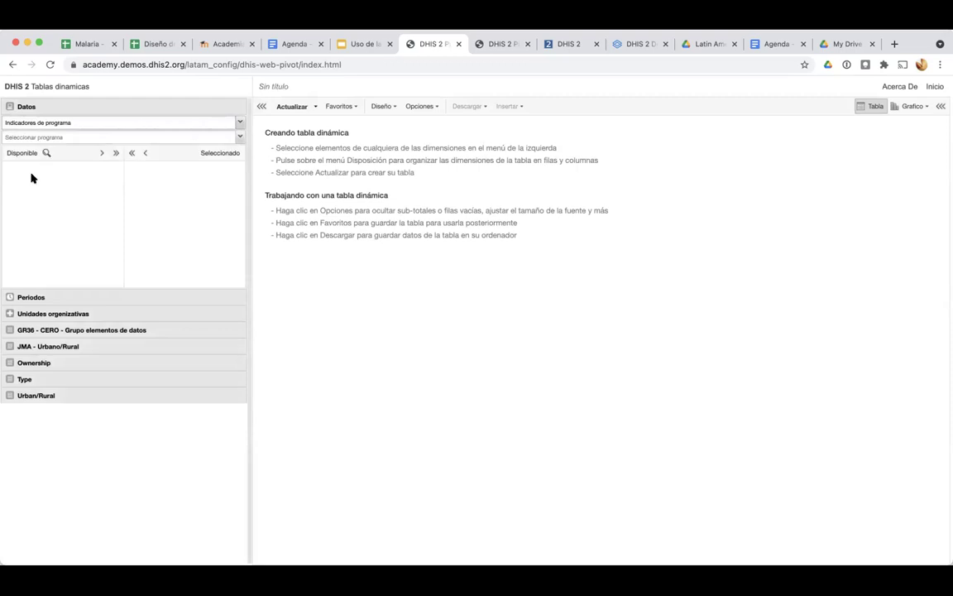
left_click(36, 138)
scroll(50, 236, "down", 10)
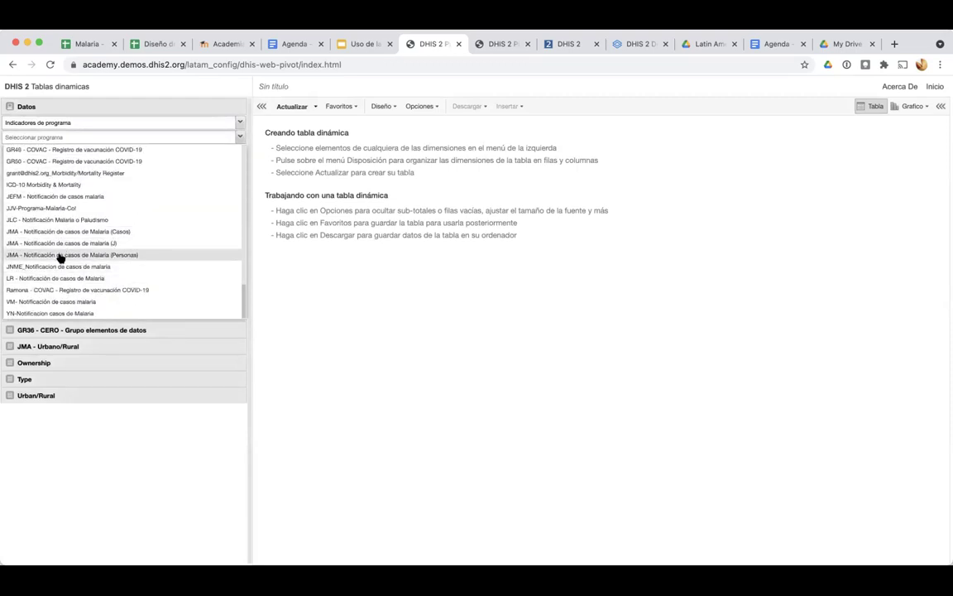
left_click(59, 258)
double_click(41, 166)
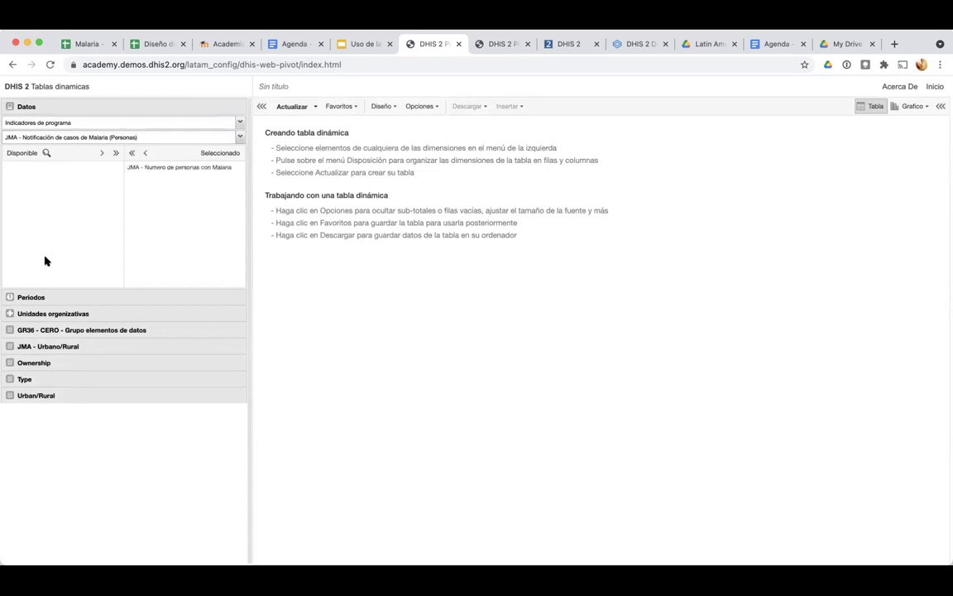
Step: Limit the period to Este año and update the table, now showing 1
left_click(50, 298)
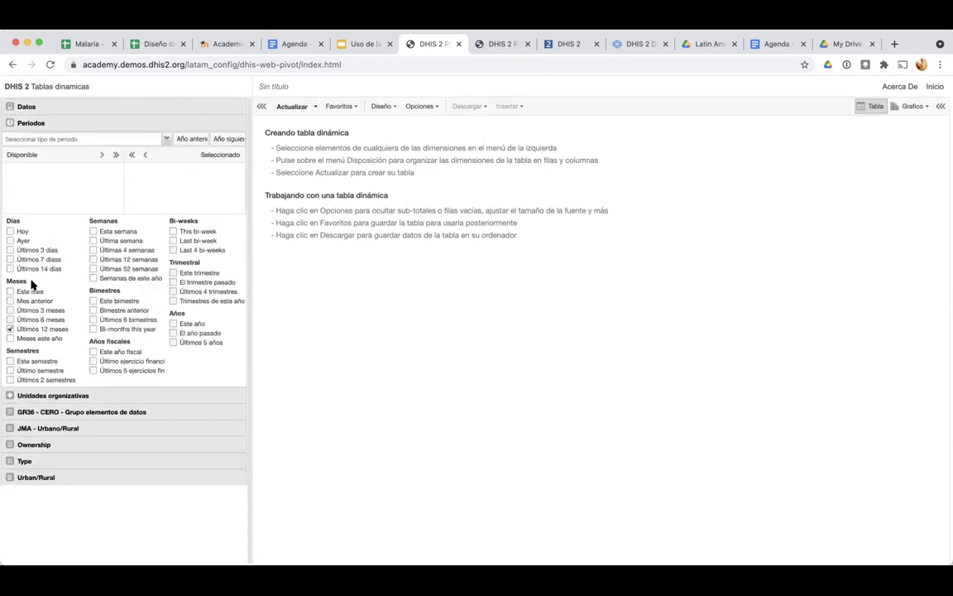
left_click(173, 323)
left_click(10, 329)
left_click(291, 107)
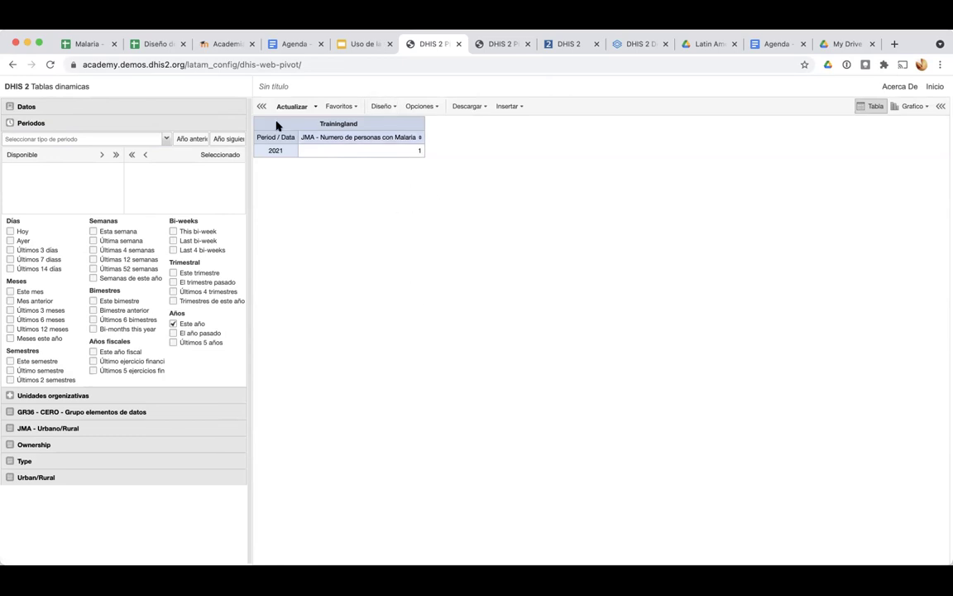
Step: Reopen the data selection and expand the JMA - Urbano/Rural categories
left_click(102, 109)
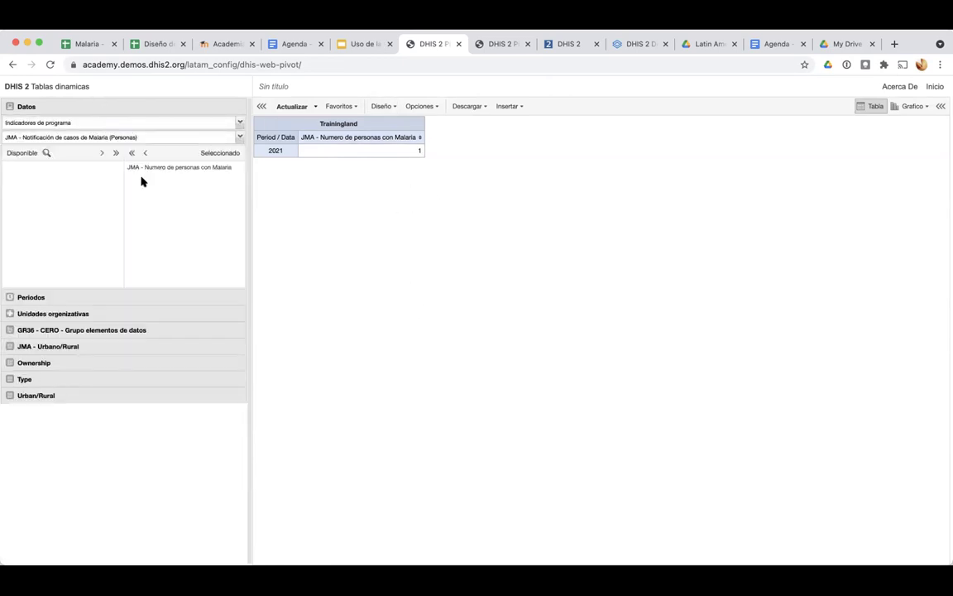
scroll(183, 179, "up", 5)
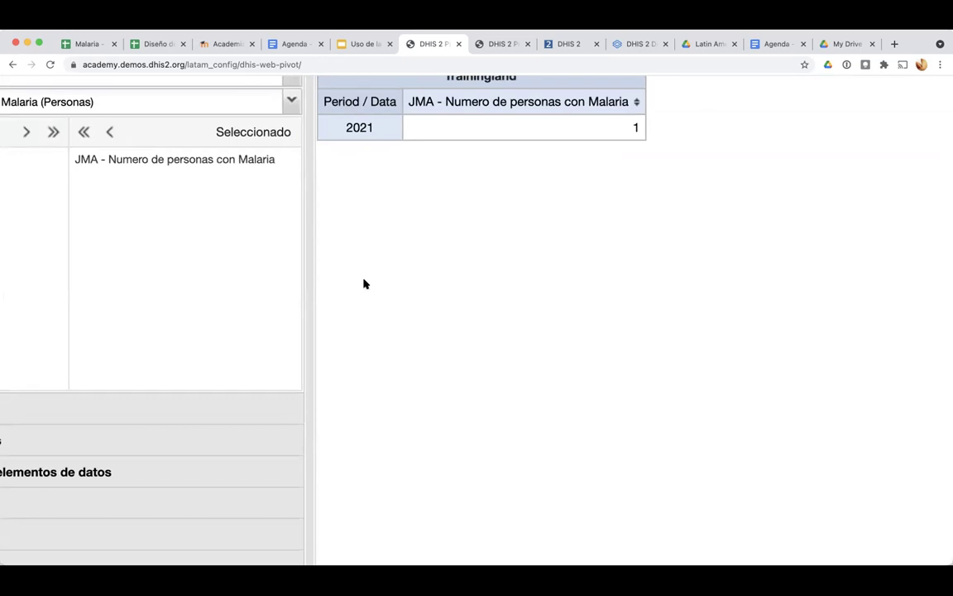
scroll(364, 280, "down", 5)
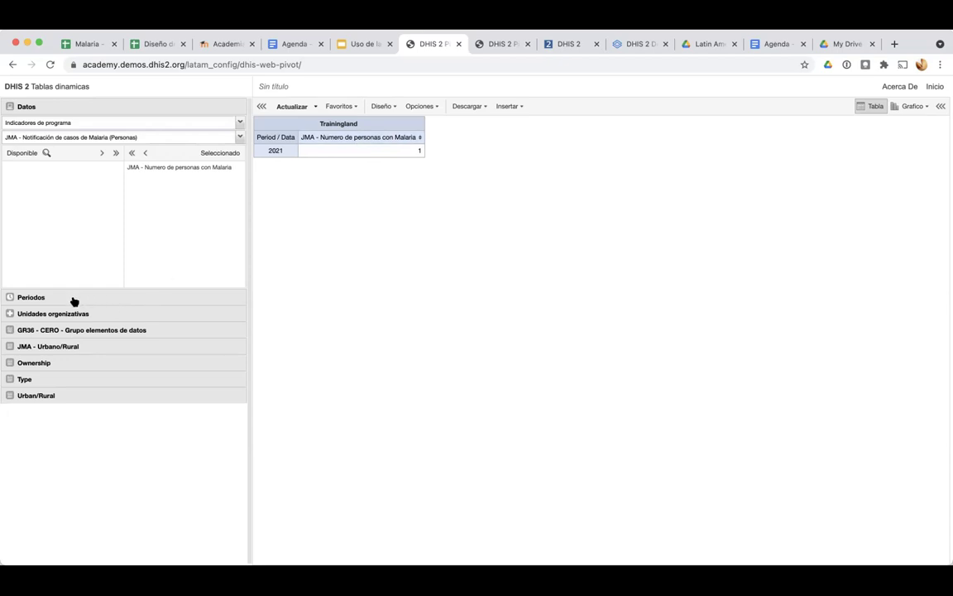
left_click(50, 346)
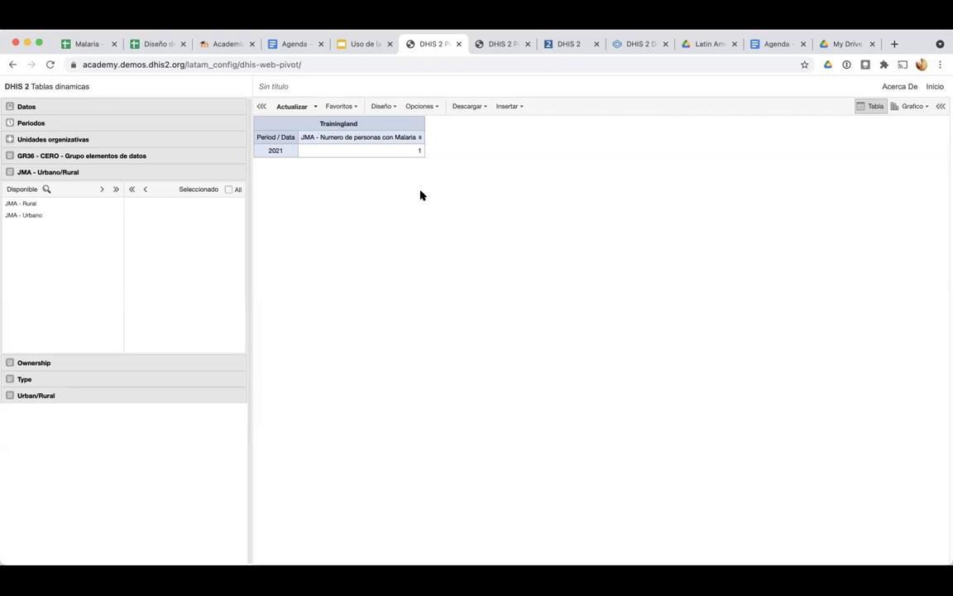
Step: Switch between the malaria cases and untitled persons pivot tabs, cancelling a first Inicio attempt
left_click(483, 44)
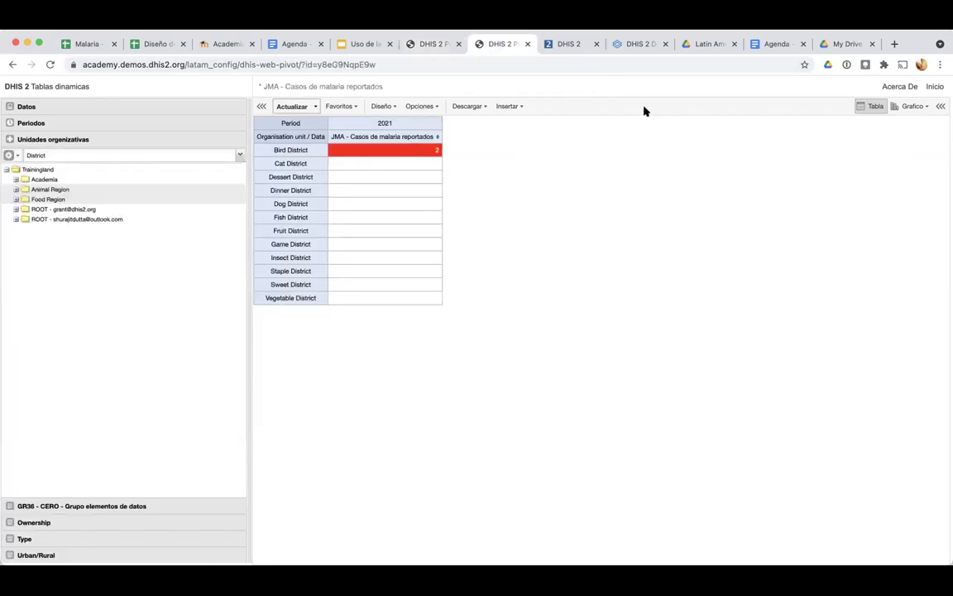
left_click(934, 87)
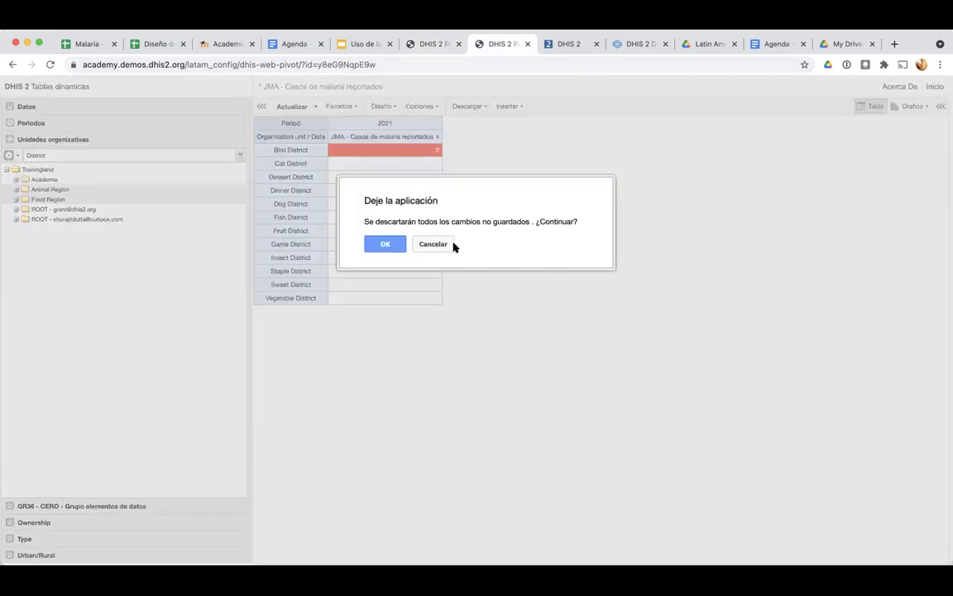
left_click(432, 244)
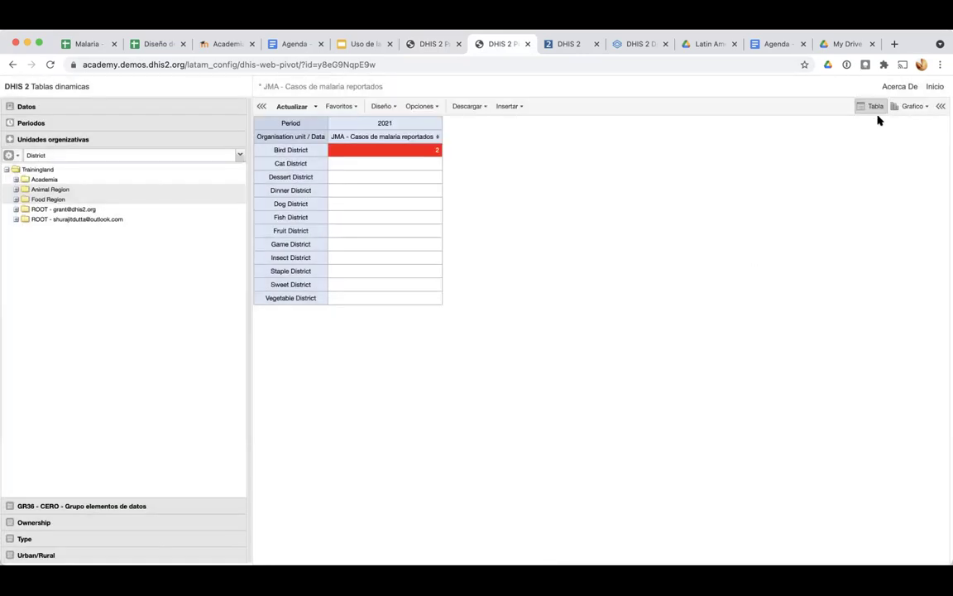
left_click(429, 46)
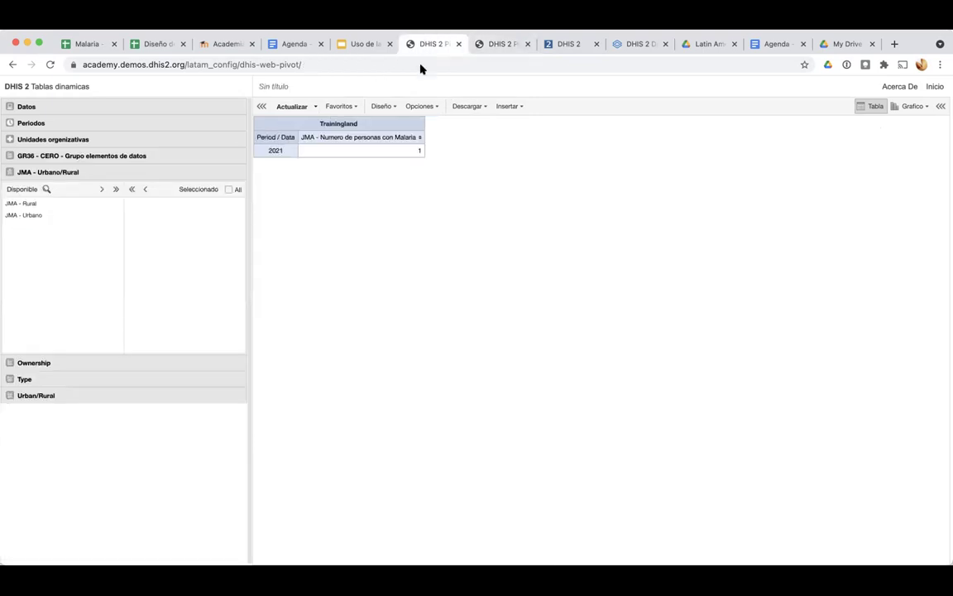
left_click(487, 44)
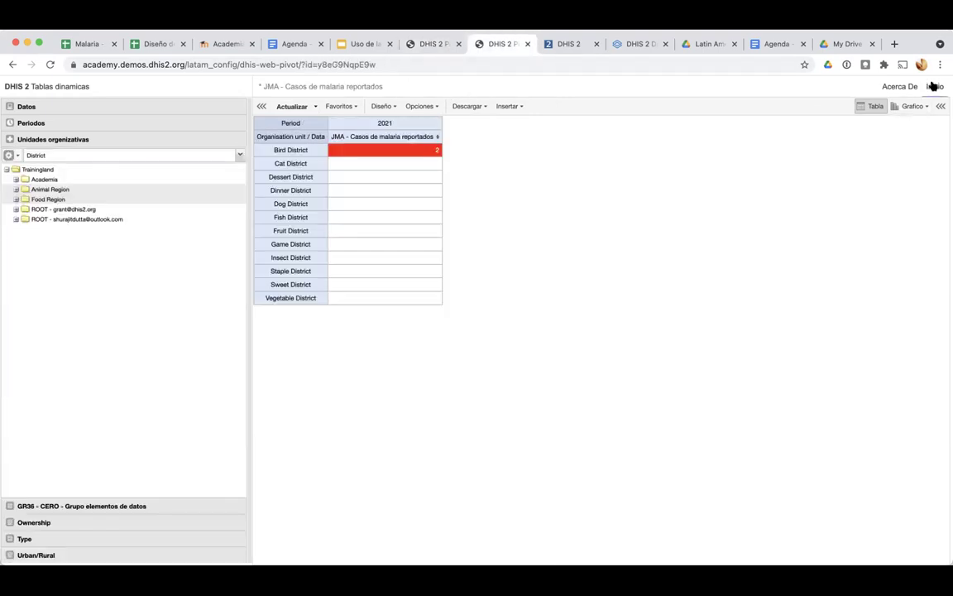
Step: Leave Pivot Tables via Inicio, discarding unsaved changes, and open Mantenimiento
left_click(934, 86)
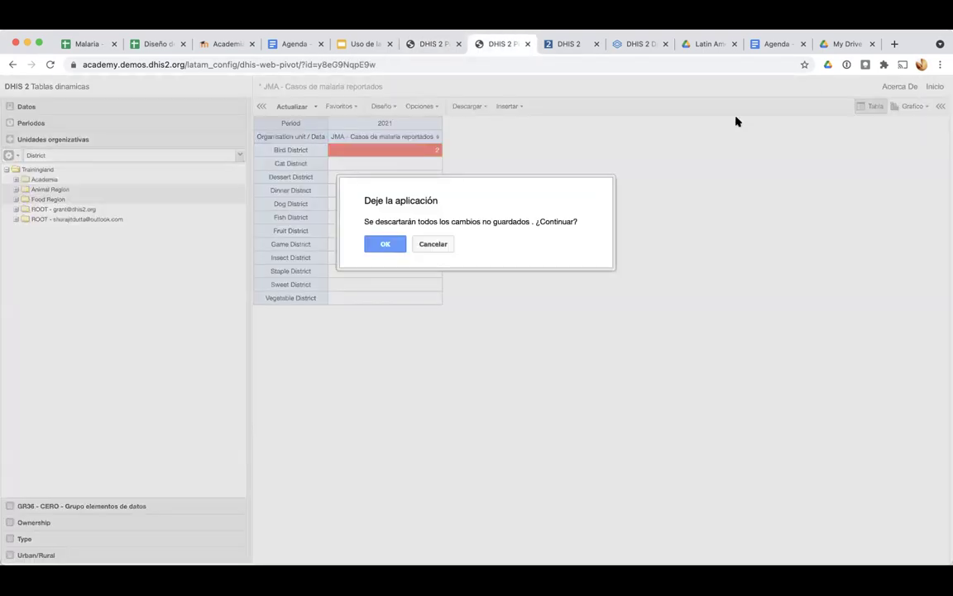
left_click(384, 246)
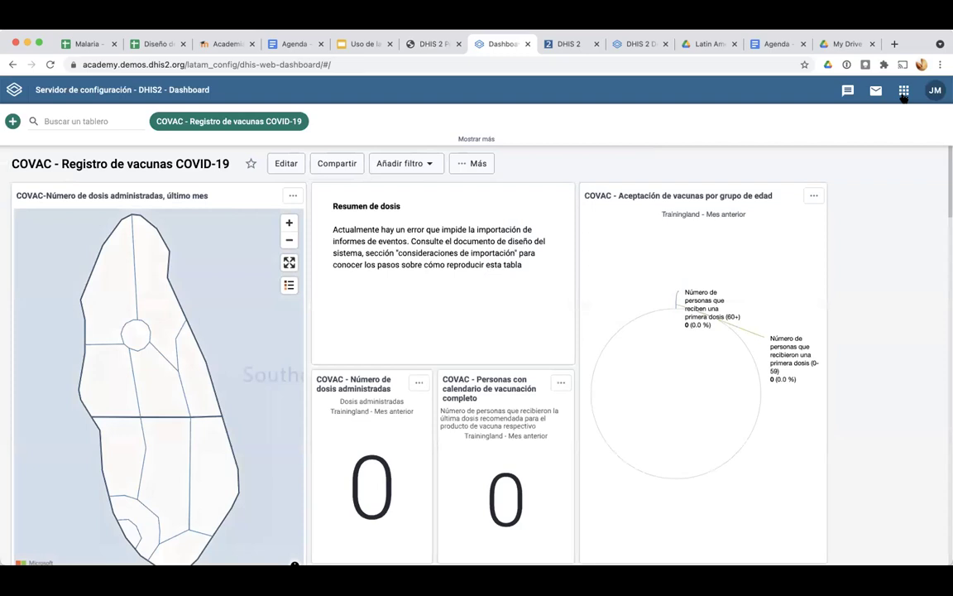
left_click(903, 89)
scroll(719, 207, "down", 4)
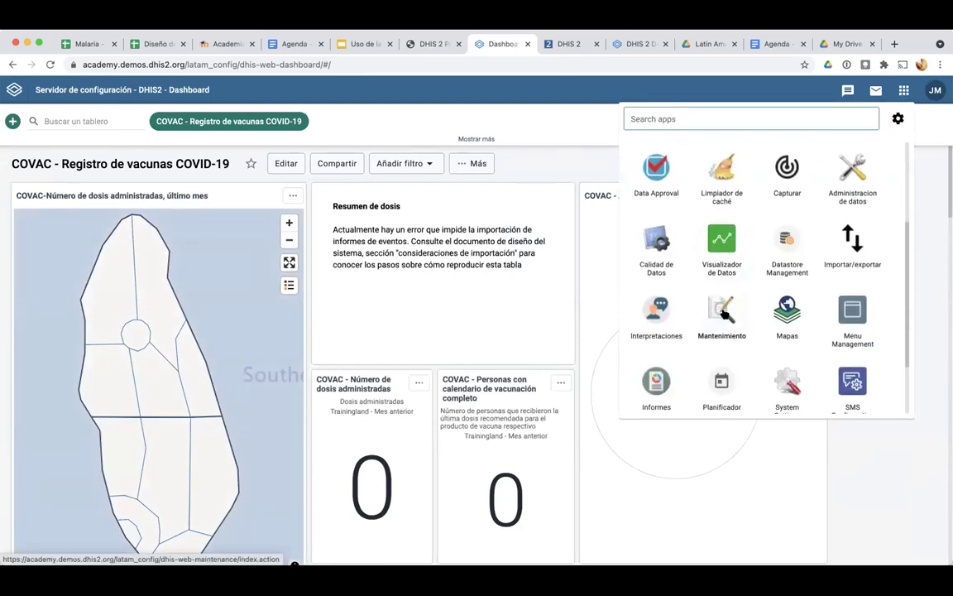
left_click(723, 312)
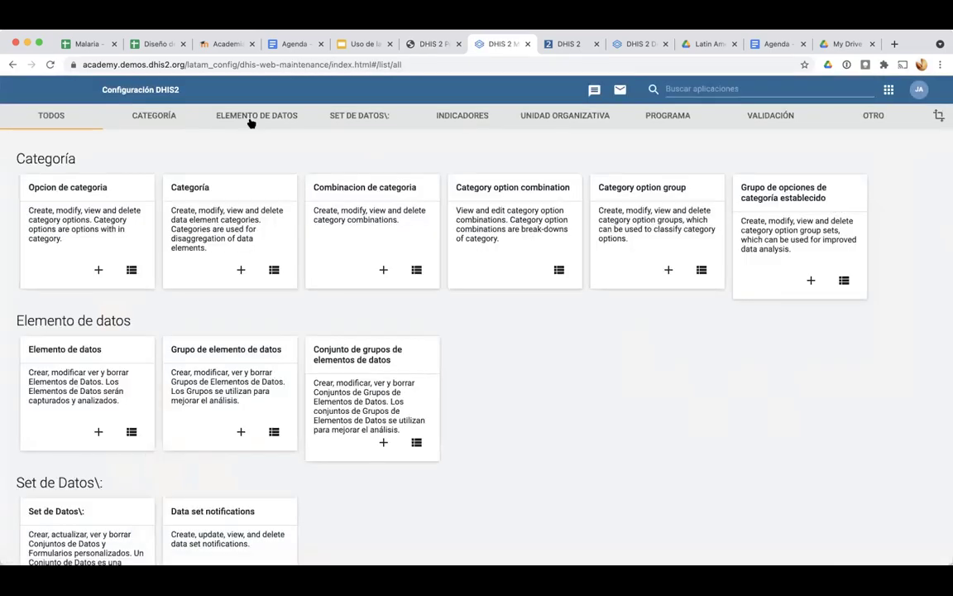
Step: Open the persons-with-malaria program indicator, filtering the list by the JMA (Personas) program
left_click(469, 120)
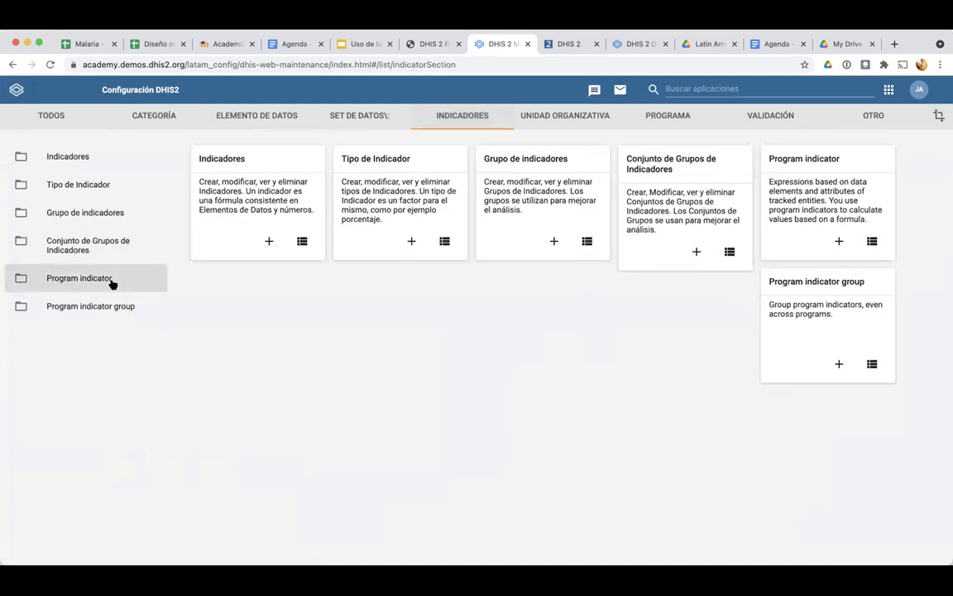
left_click(113, 280)
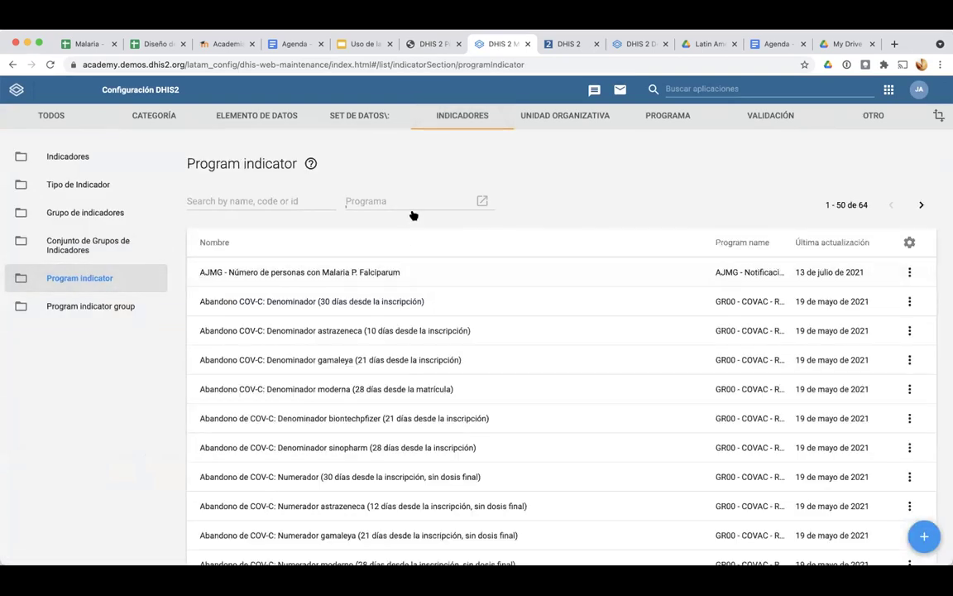
left_click(375, 201)
scroll(402, 263, "down", 10)
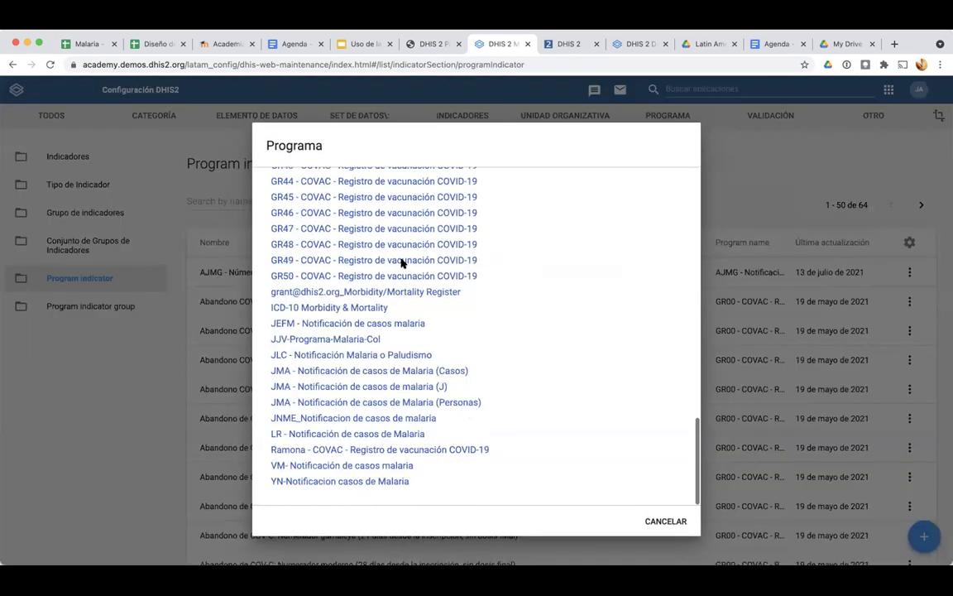
left_click(456, 404)
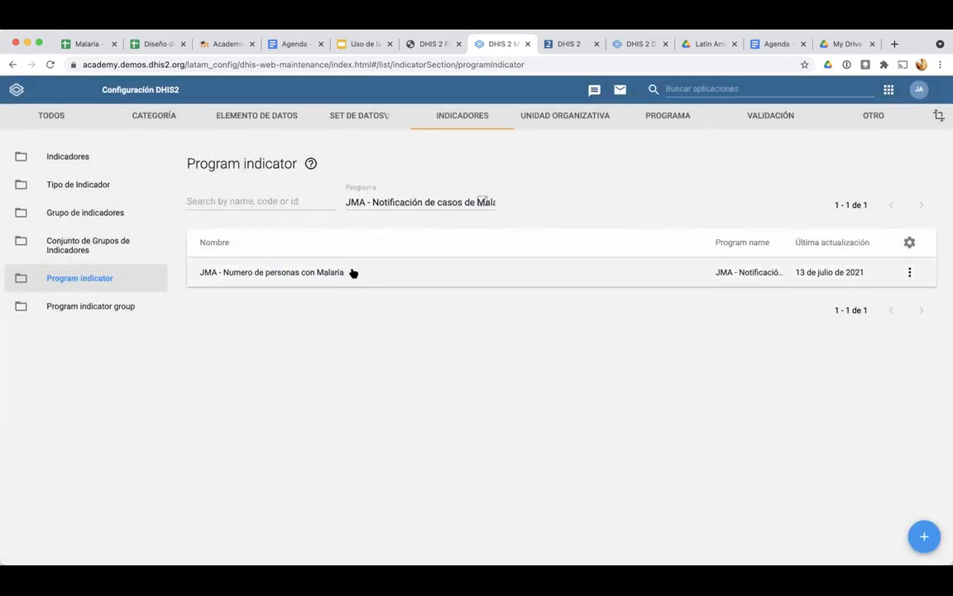
left_click(345, 274)
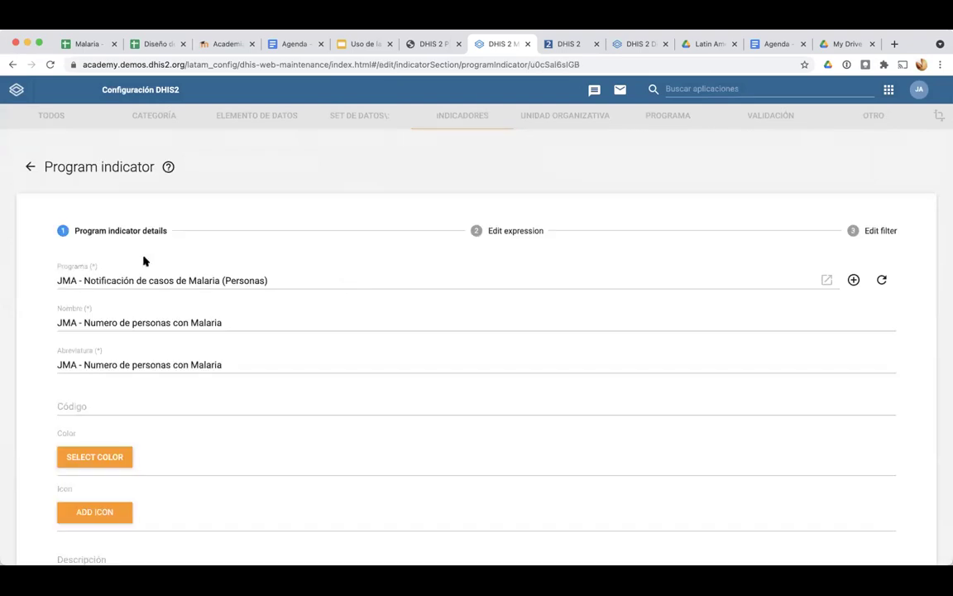
Step: Replace 'personas' with 'casos' in the indicator's Nombre
double_click(149, 321)
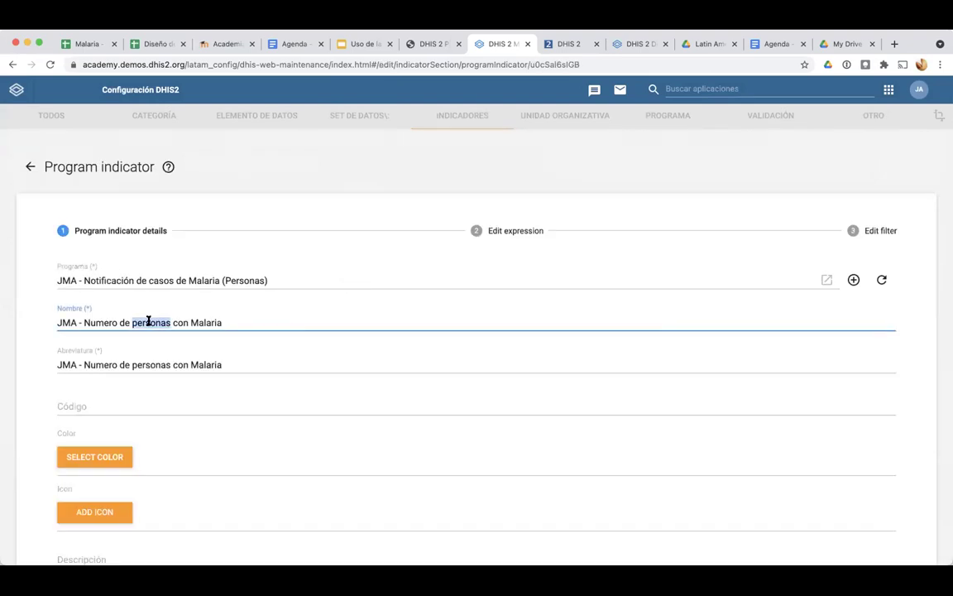
type("casos")
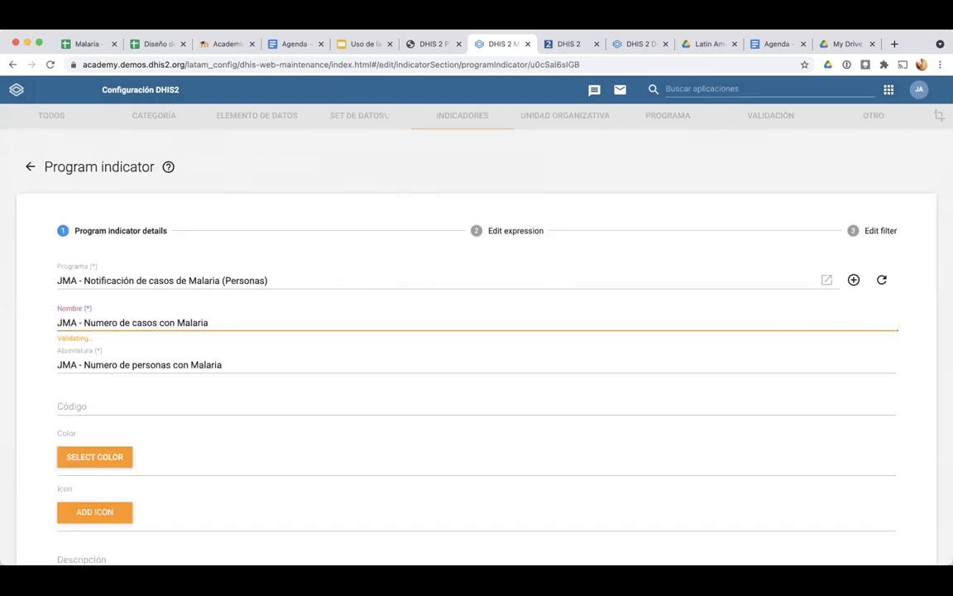
left_click(142, 362)
Step: Replace 'personas' with 'casos' in the Abreviatura field
key("End")
key("alt+shift+Left")
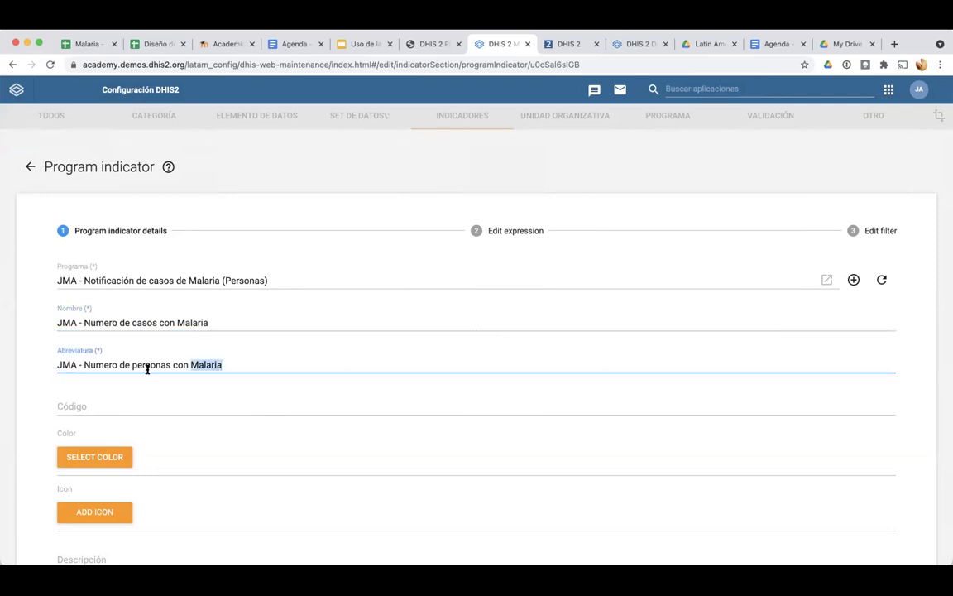
left_click(150, 364)
double_click(151, 364)
type("casos")
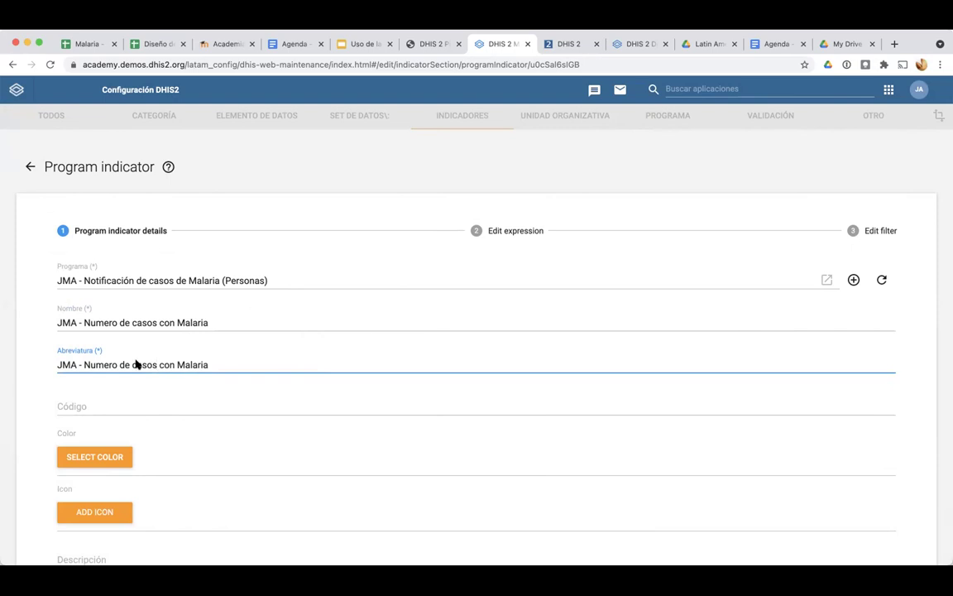
Step: Check the Edit expression step, then save the renamed indicator with Guardar
left_click(502, 232)
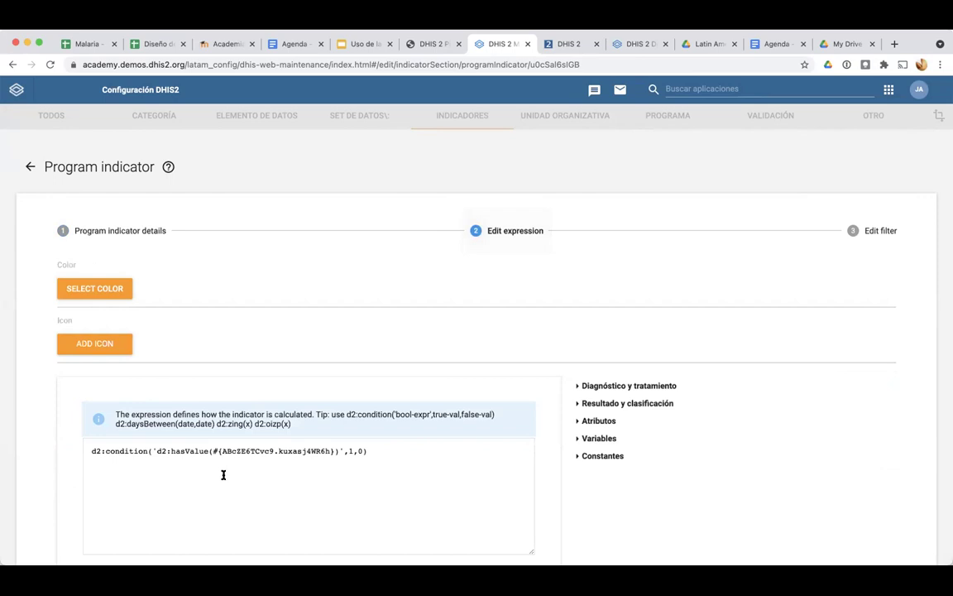
left_click(132, 229)
scroll(378, 431, "down", 15)
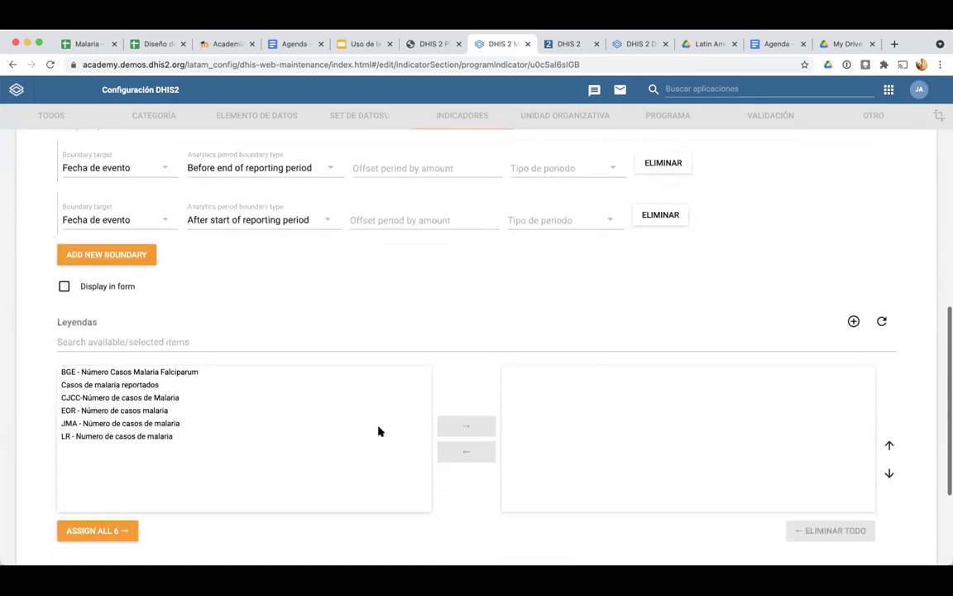
left_click(115, 477)
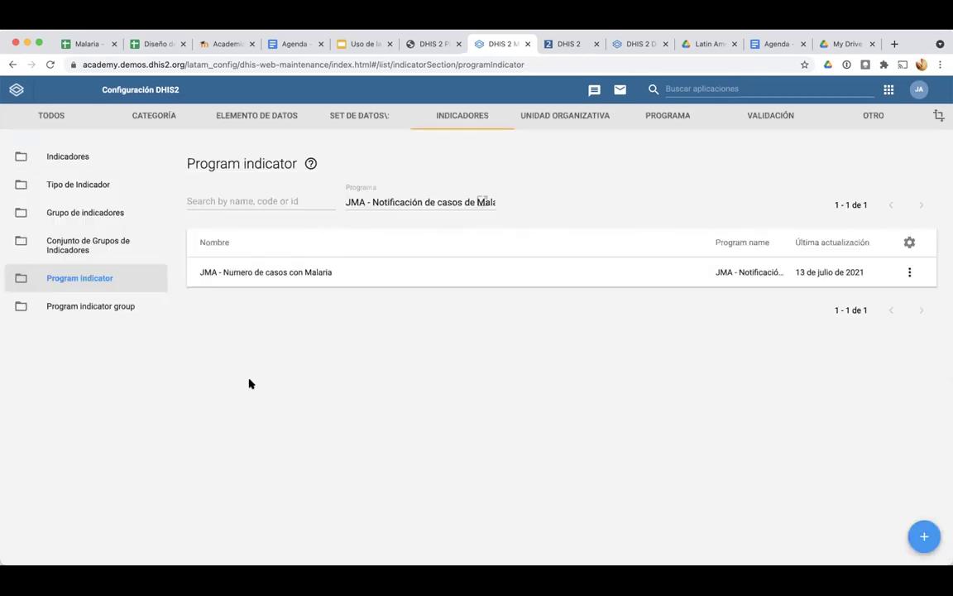
Step: Reopen JMA - Numero de casos con Malaria and expand Variables and Diagnóstico y tratamiento in its expression
left_click(359, 270)
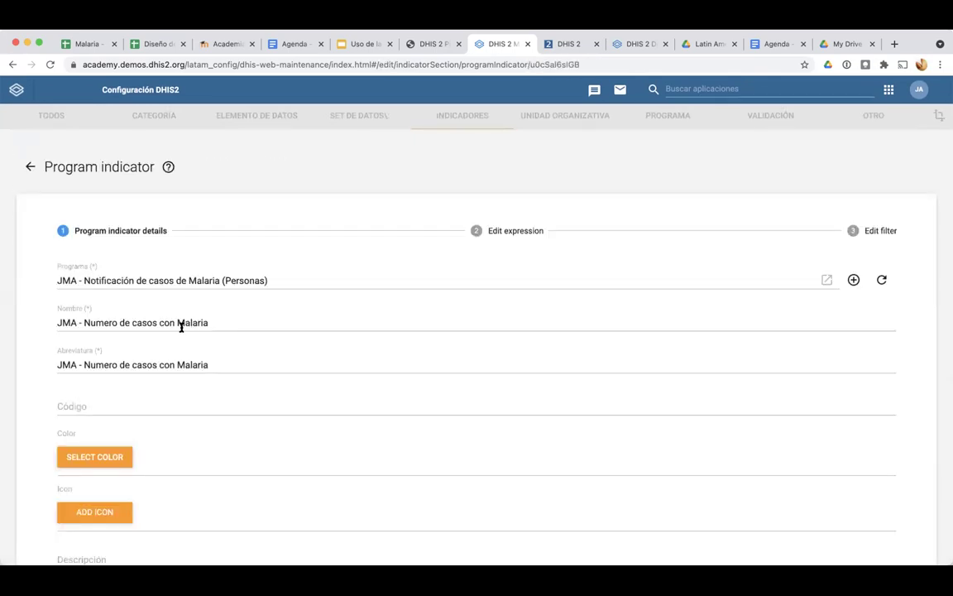
scroll(168, 441, "down", 5)
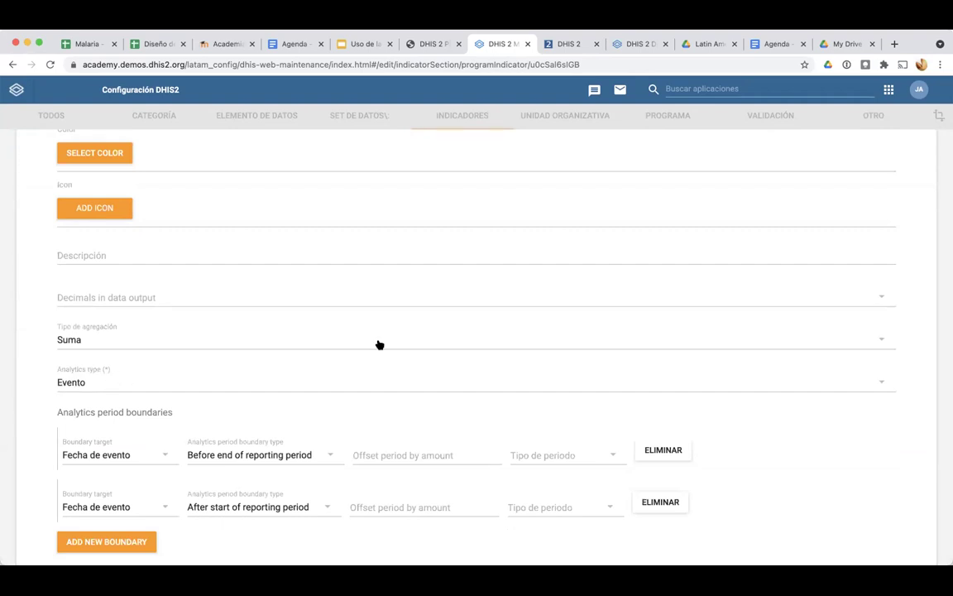
scroll(379, 343, "up", 5)
left_click(521, 234)
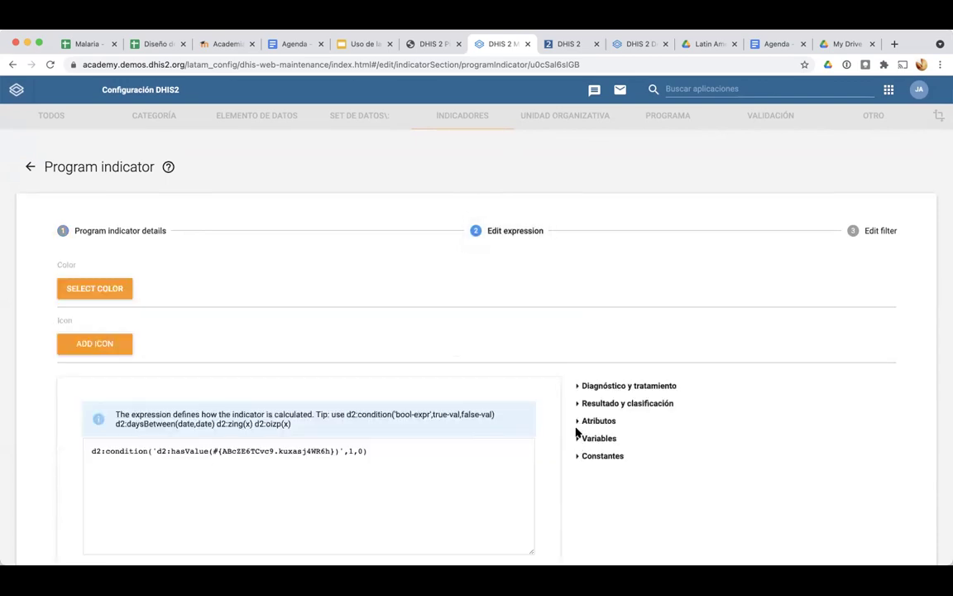
left_click(577, 439)
scroll(578, 447, "down", 5)
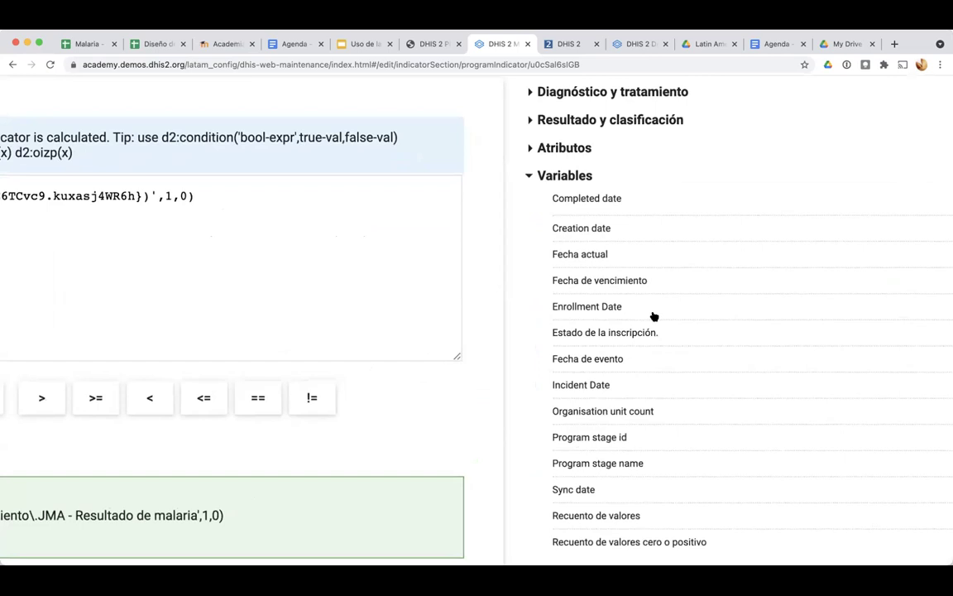
scroll(654, 317, "up", 1)
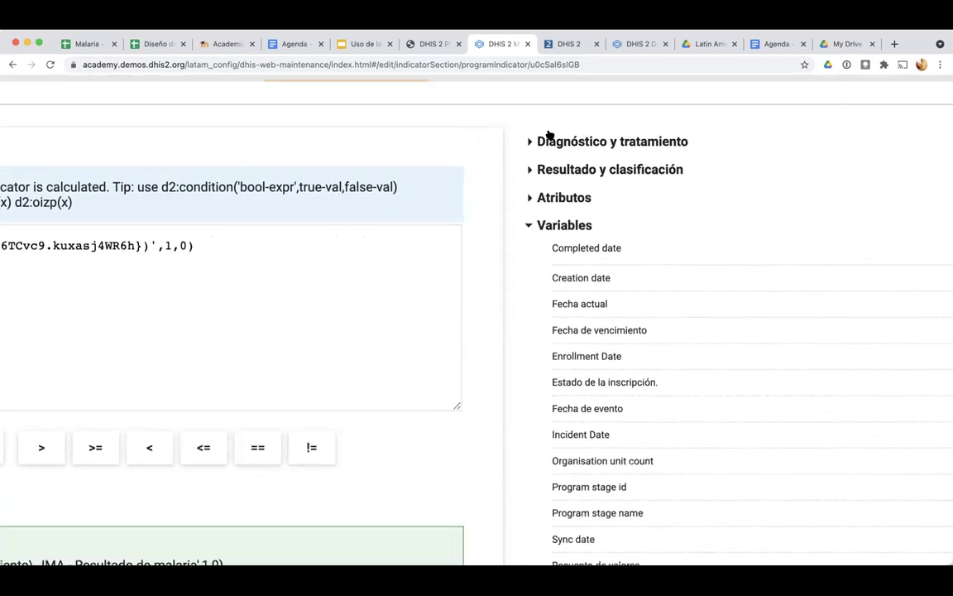
left_click(532, 142)
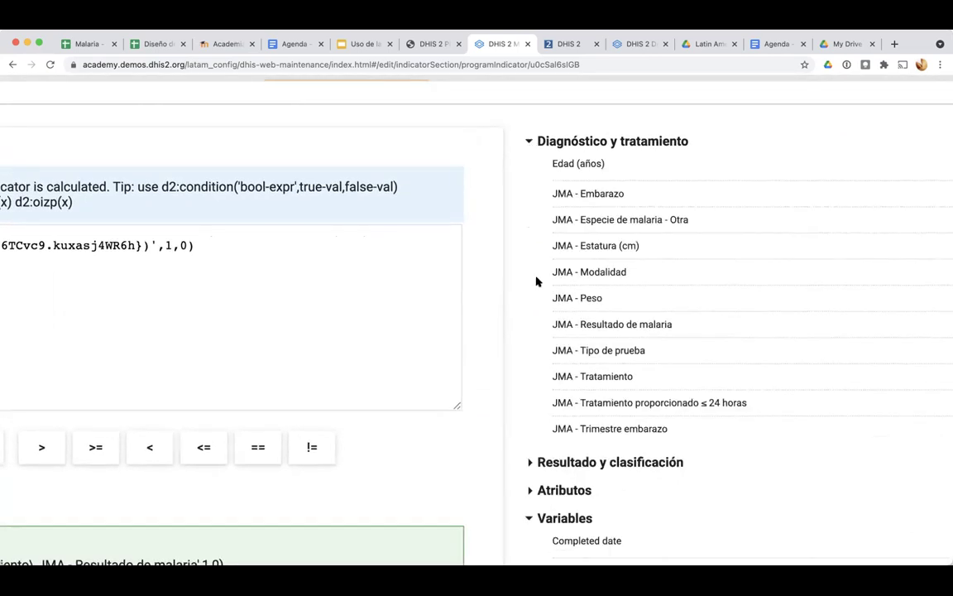
Step: Check the empty filter, then select the d2:hasValue part of the expression
scroll(617, 273, "up", 4)
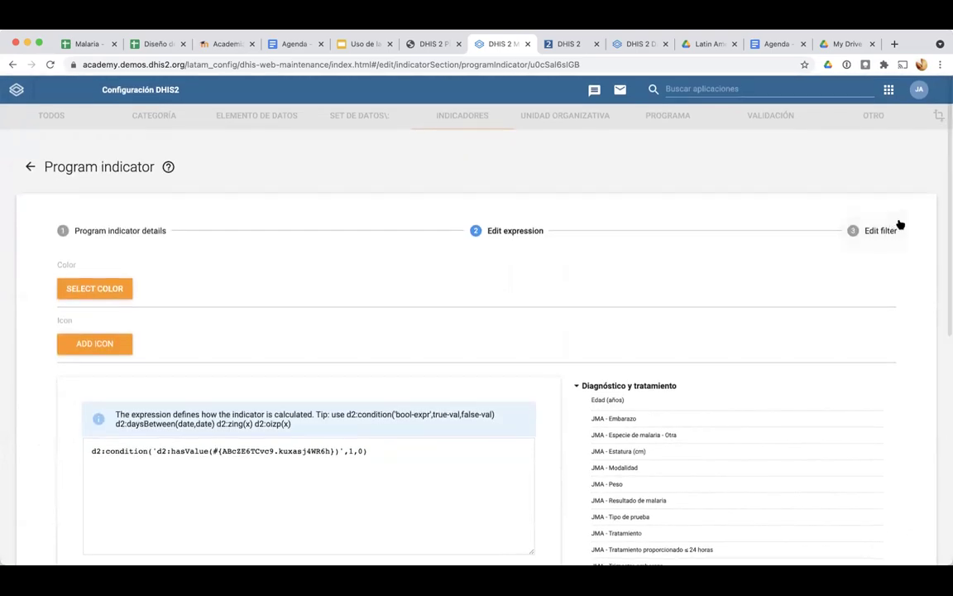
left_click(897, 226)
left_click(505, 231)
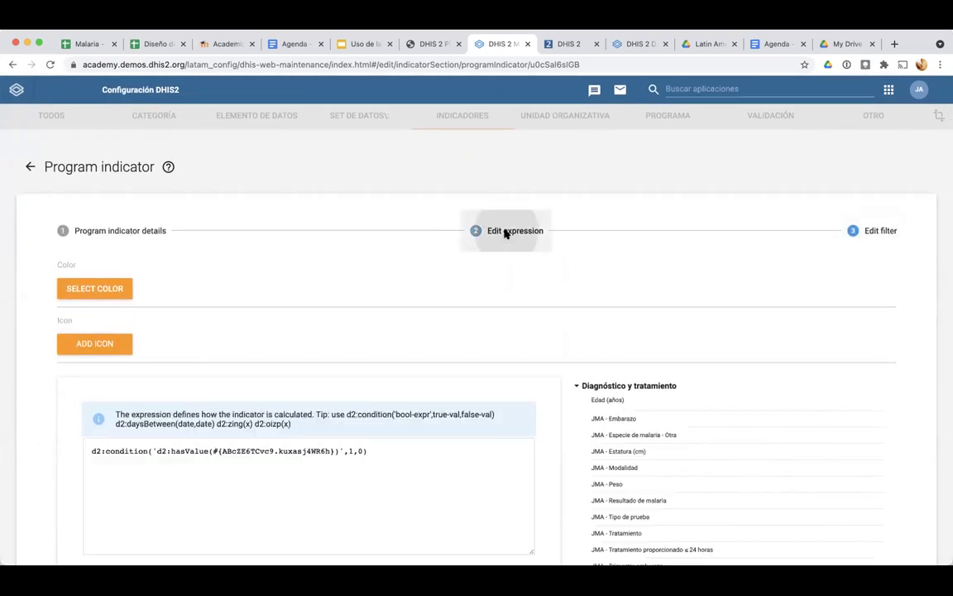
left_click_drag(91, 451, 332, 472)
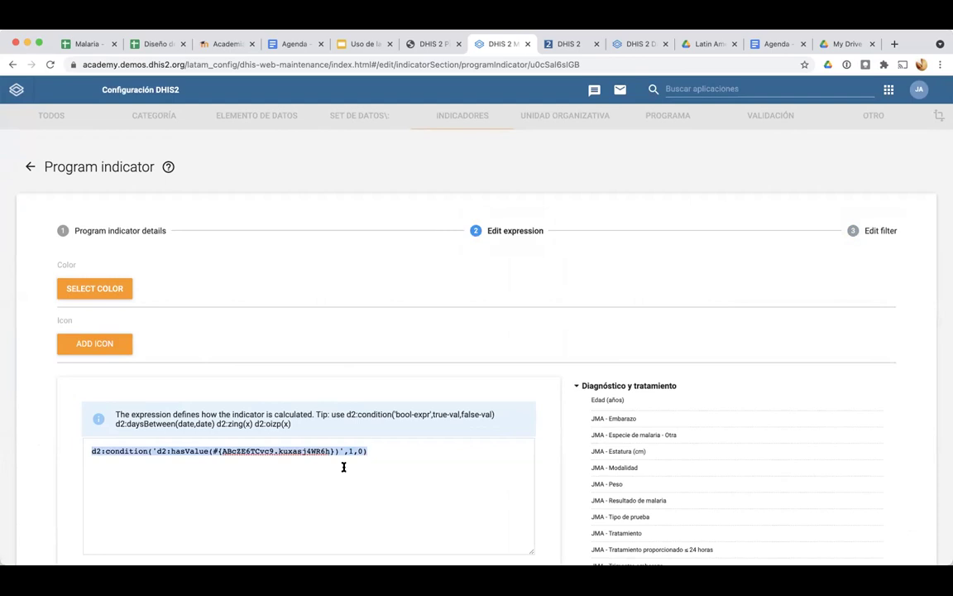
left_click(177, 457)
left_click_drag(154, 451, 332, 449)
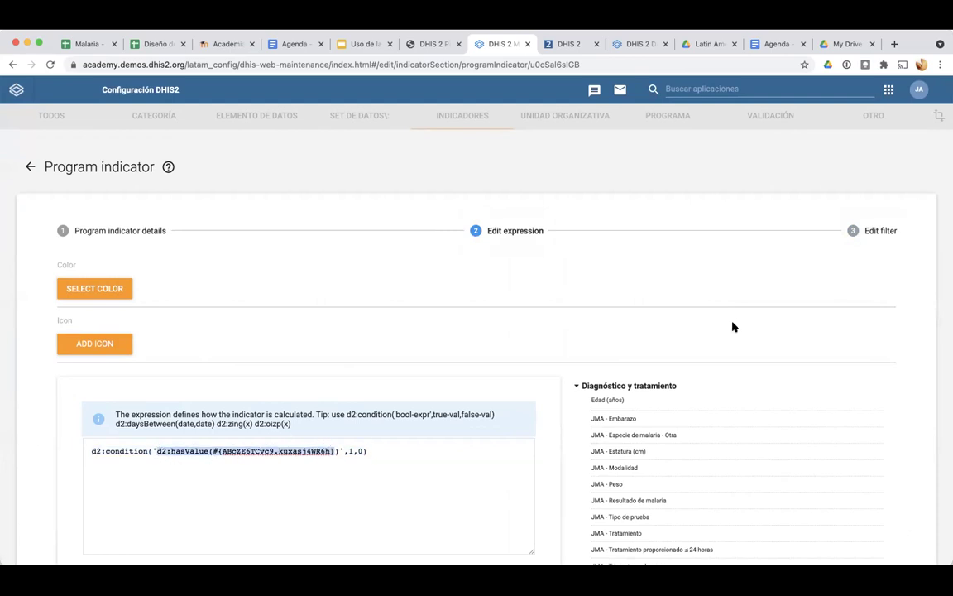
left_click(882, 230)
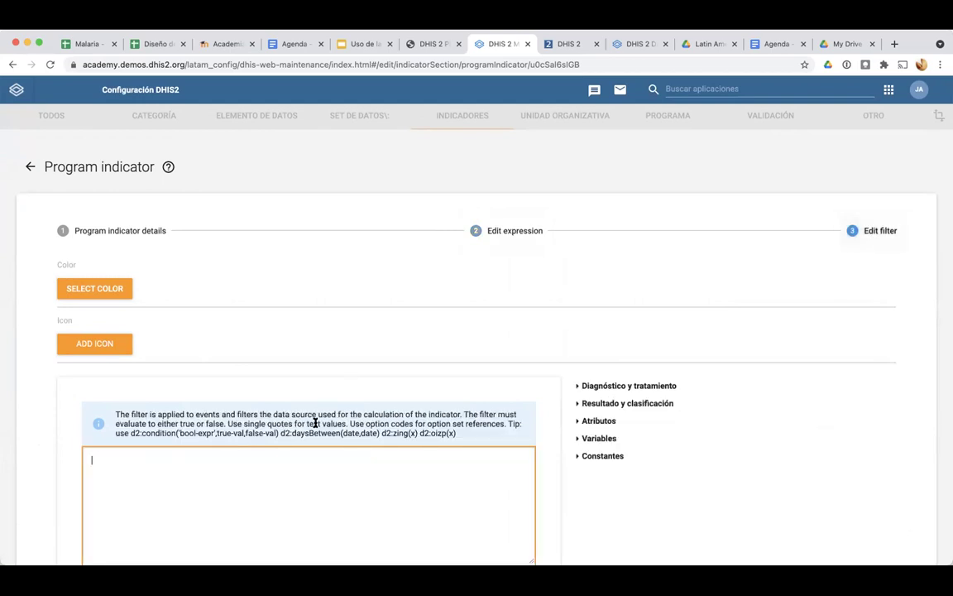
Step: Set the filter to d2:hasValue(#{ABcZE6TCvc9.kuxasj4WR6h}), adding the missing closing brace
type("d2:hasValue(#{ABcZE6TCvc9.kuxasj4WR6h})")
scroll(566, 510, "down", 3)
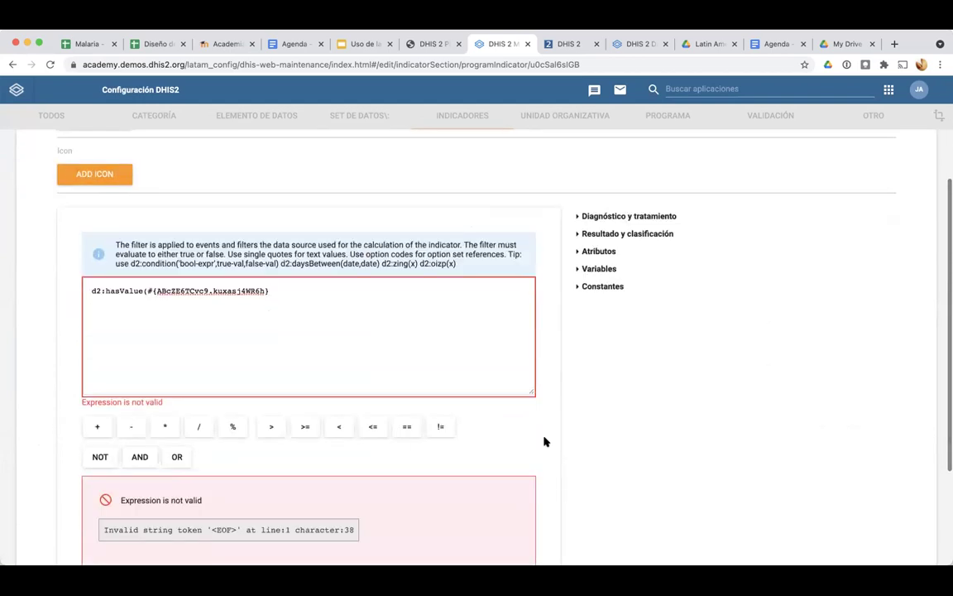
left_click(301, 309)
key("Left")
type("}")
key("Right")
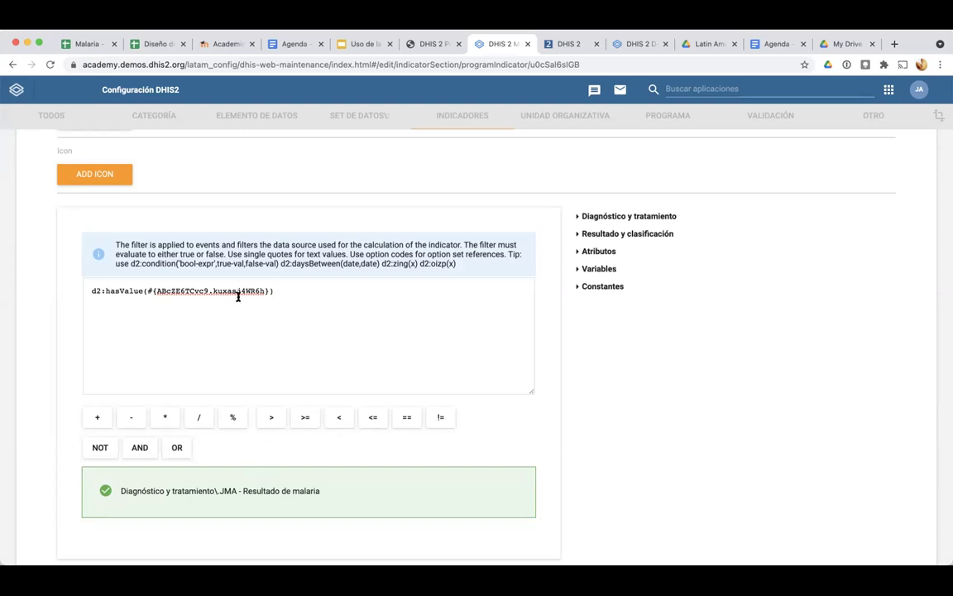
scroll(319, 325, "up", 5)
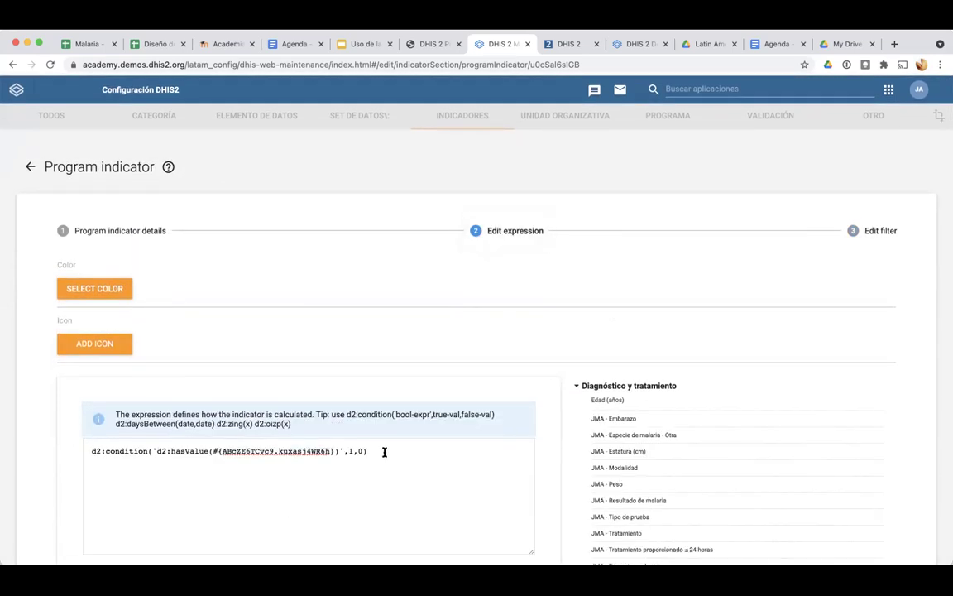
Step: Delete the existing expression to try V{enrollment_count}, comparing it against the filter
triple_click(384, 452)
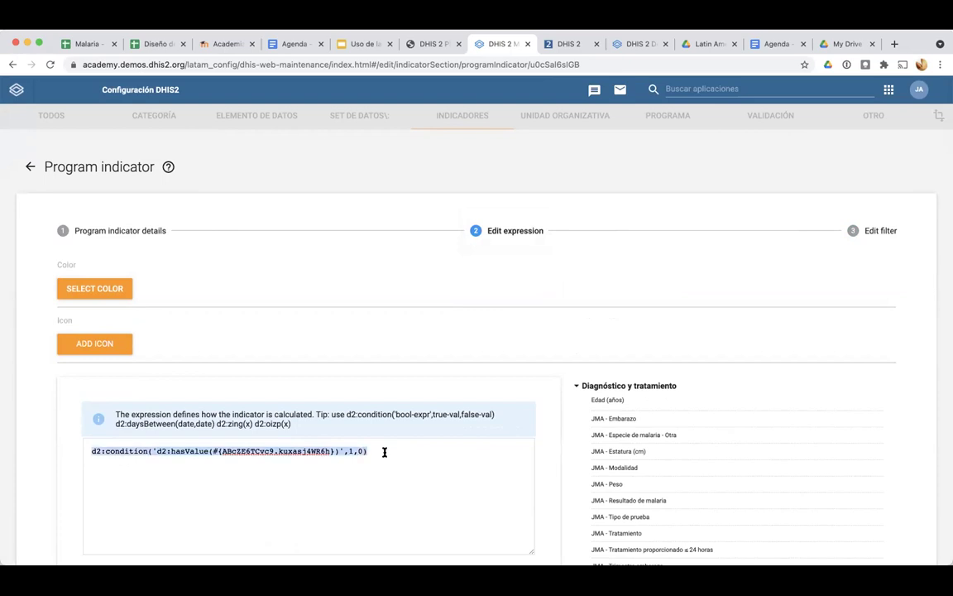
key("BackSpace")
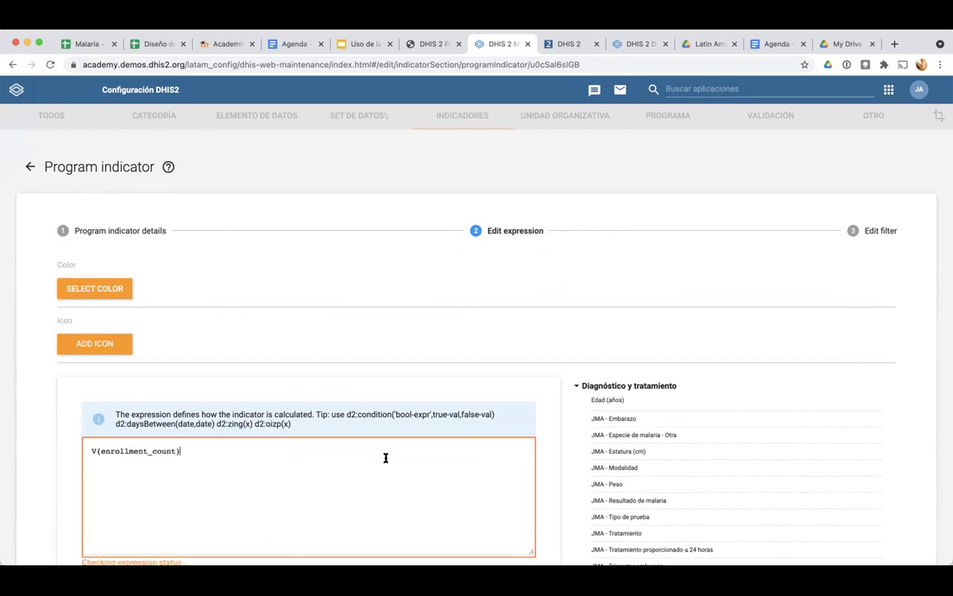
scroll(385, 464, "down", 5)
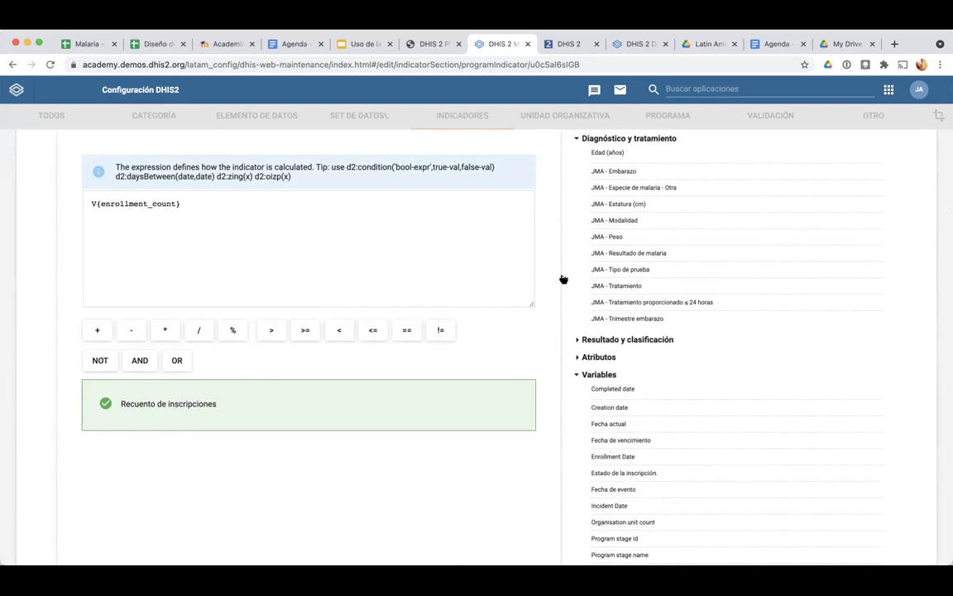
scroll(533, 283, "up", 3)
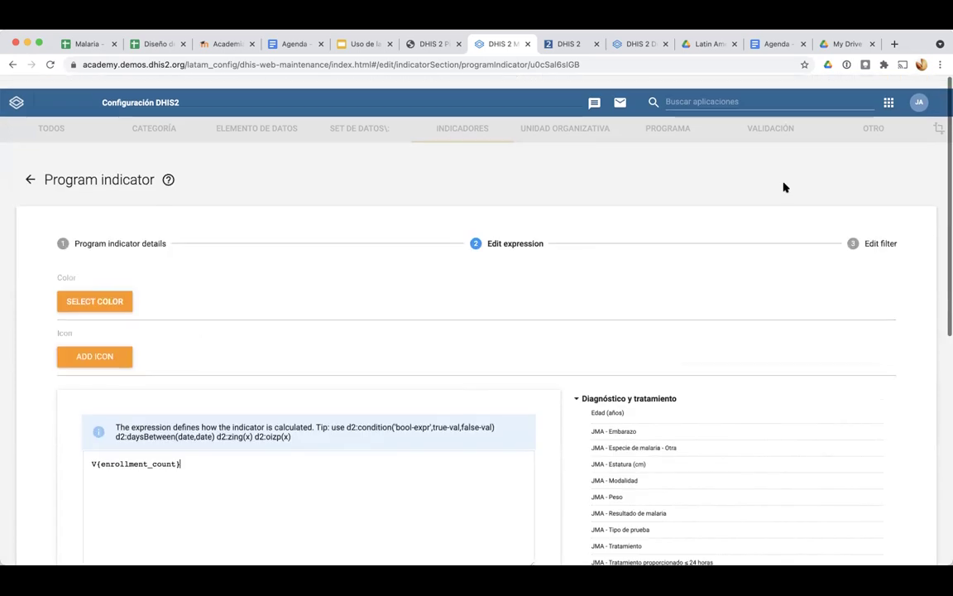
left_click(879, 231)
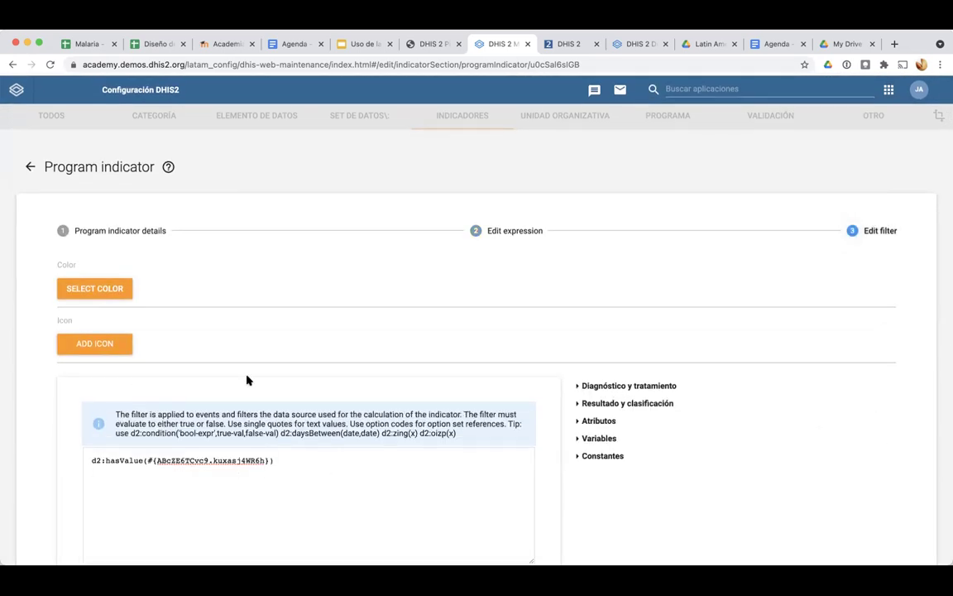
scroll(220, 475, "down", 2)
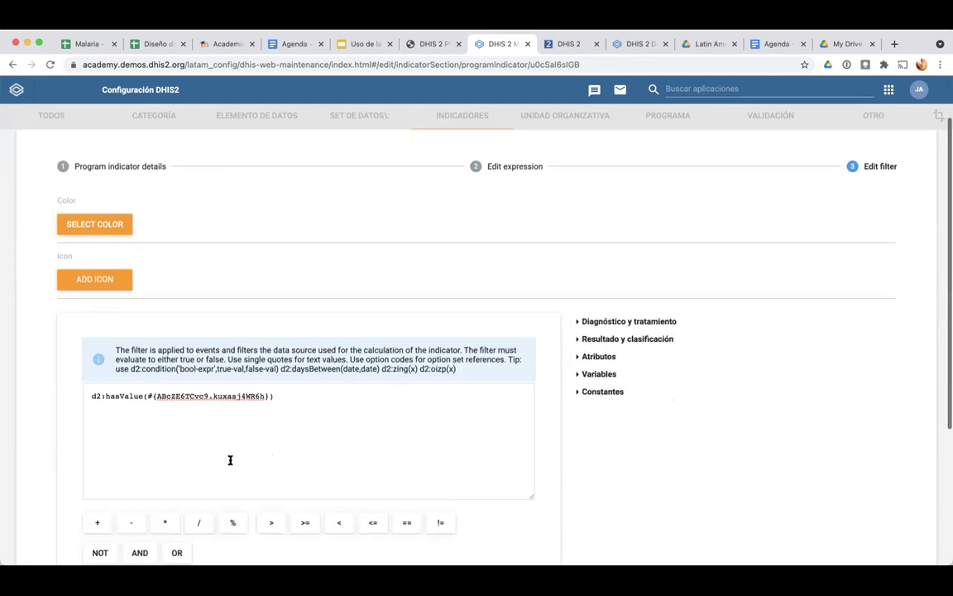
left_click(511, 168)
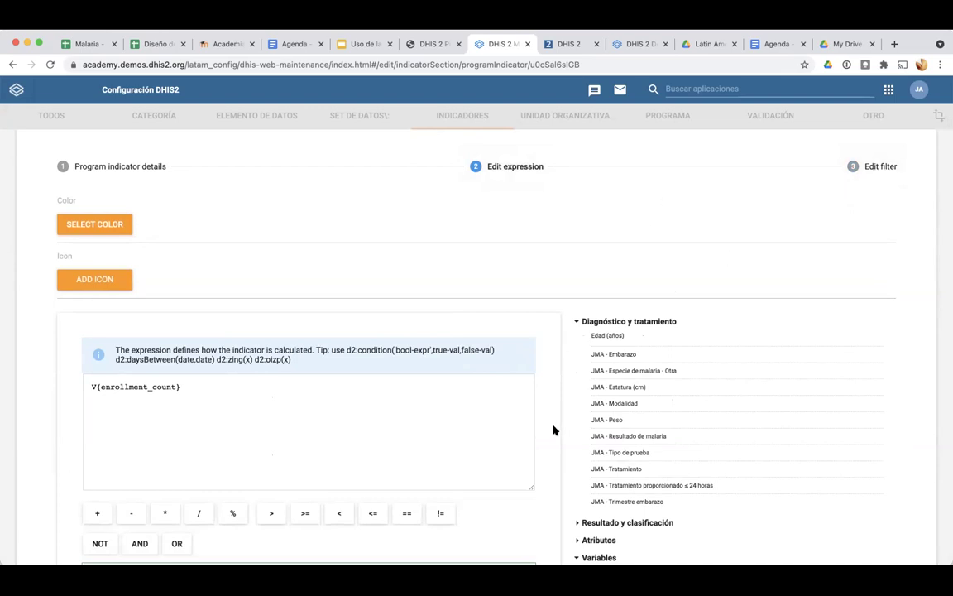
scroll(553, 430, "down", 4)
scroll(430, 333, "up", 4)
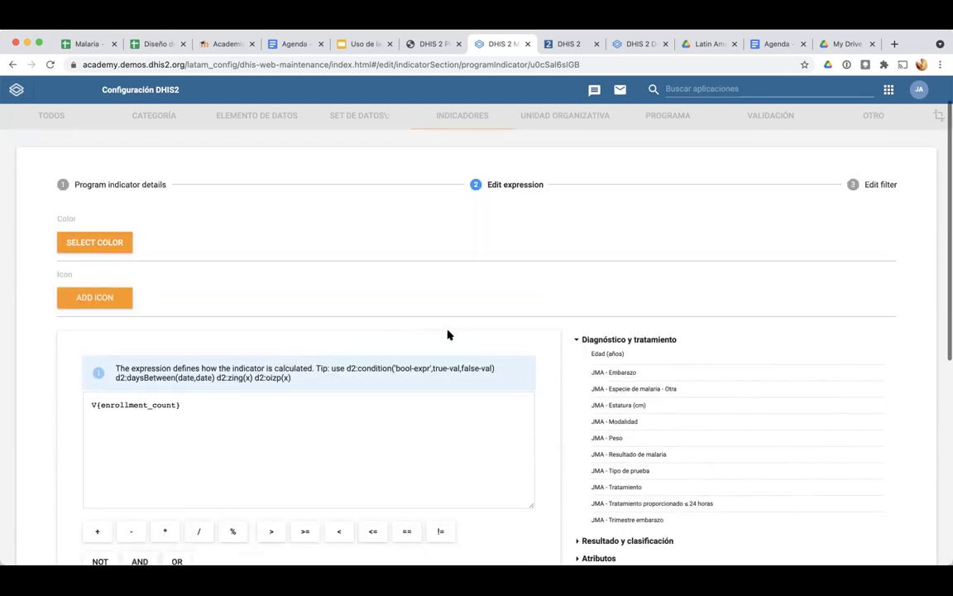
Step: Review the filter and expression once more, then discard the edits with CANCELAR
left_click(865, 185)
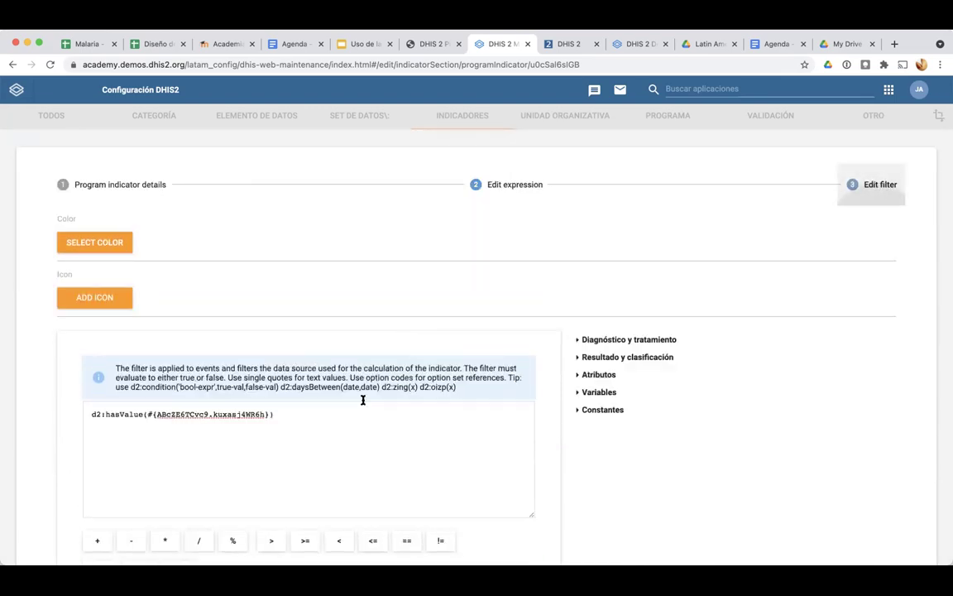
triple_click(300, 411)
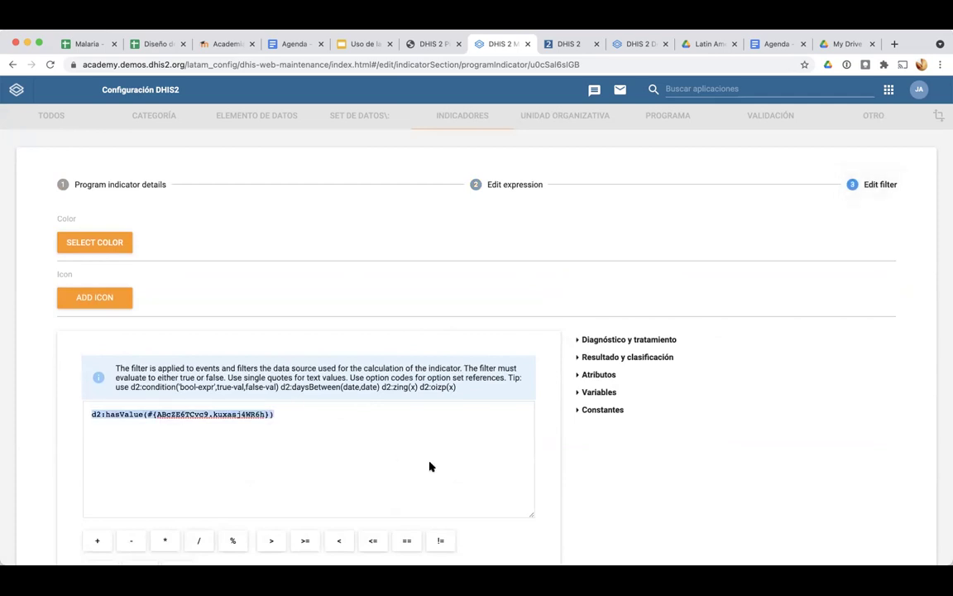
scroll(436, 428, "down", 3)
scroll(513, 204, "up", 4)
left_click(513, 234)
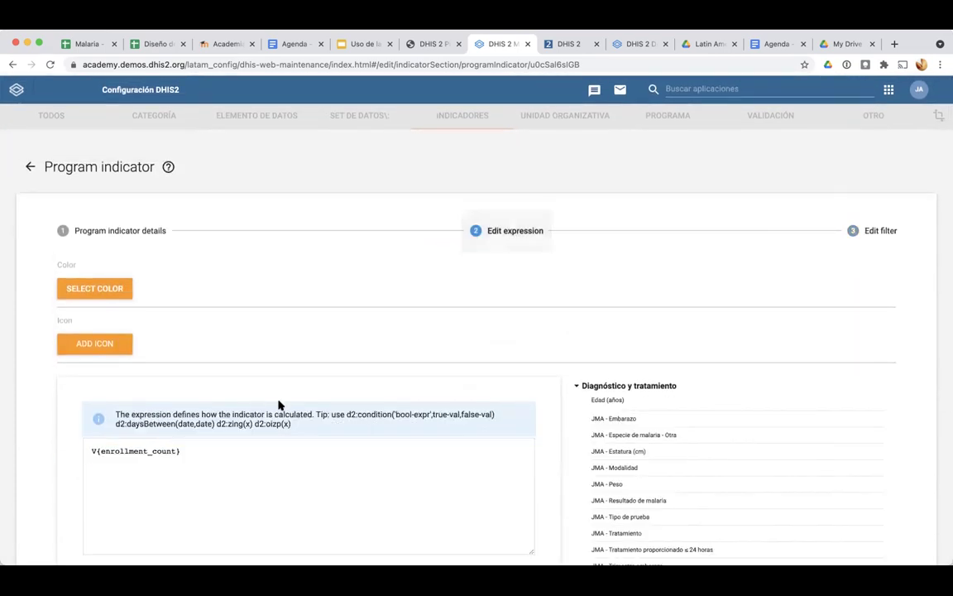
left_click(118, 235)
scroll(149, 323, "down", 10)
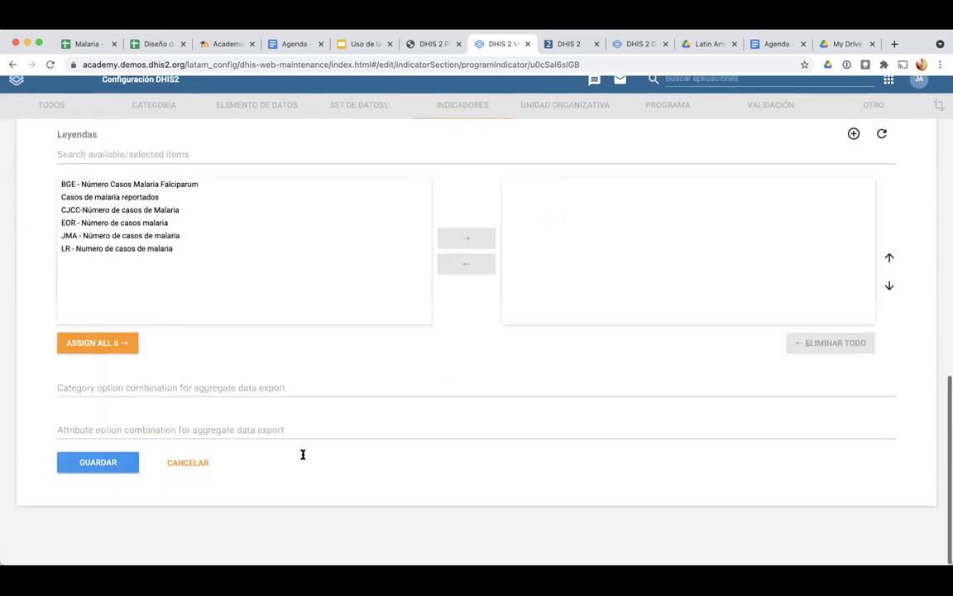
left_click(188, 464)
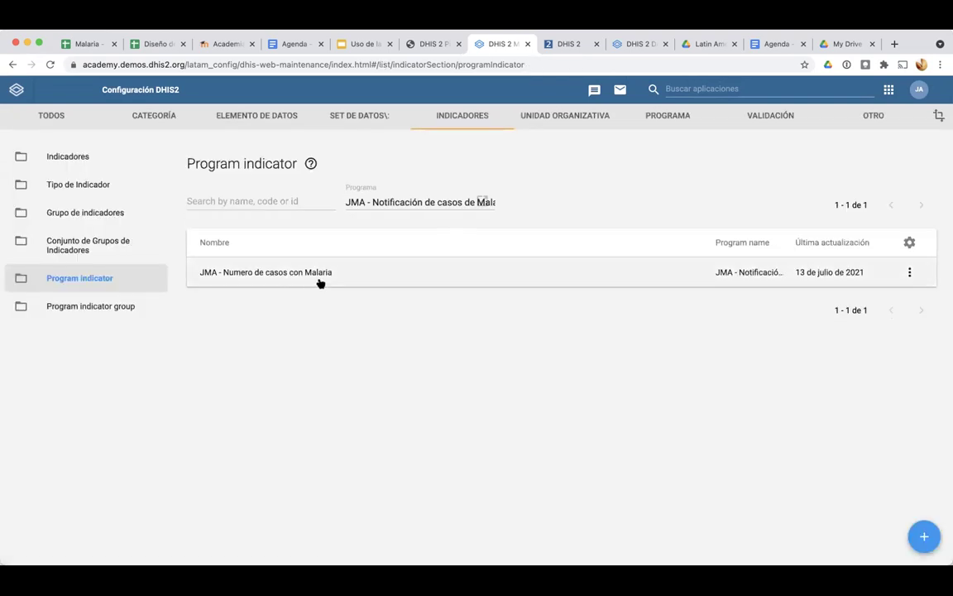
left_click(319, 282)
left_click(516, 233)
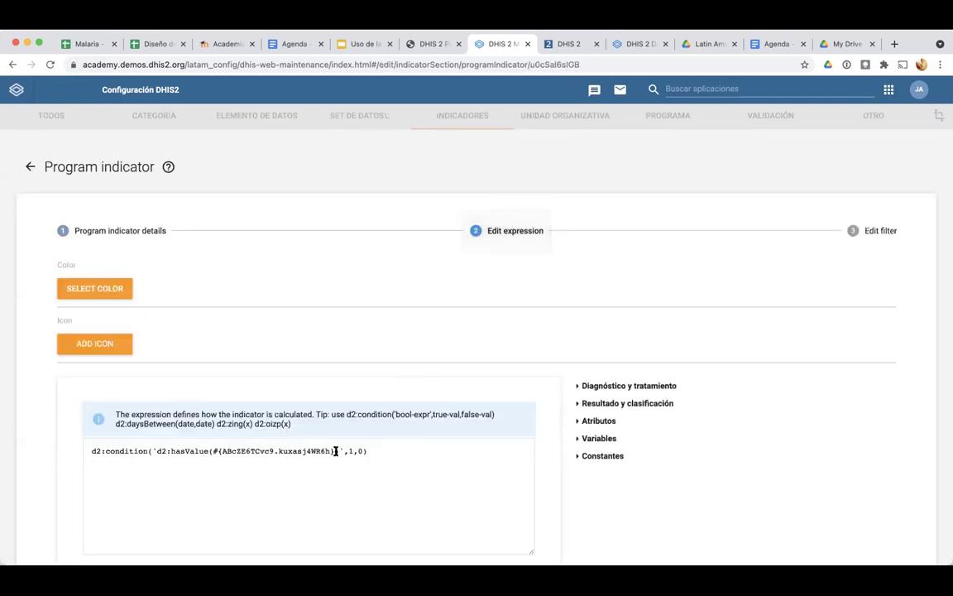
scroll(345, 451, "down", 3)
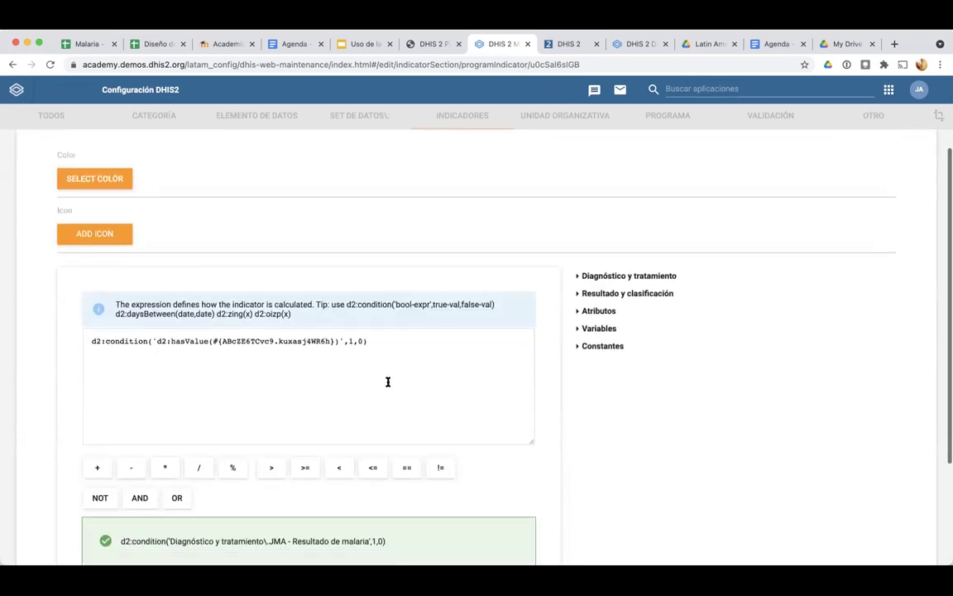
scroll(388, 373, "up", 3)
left_click(837, 245)
scroll(179, 491, "down", 5)
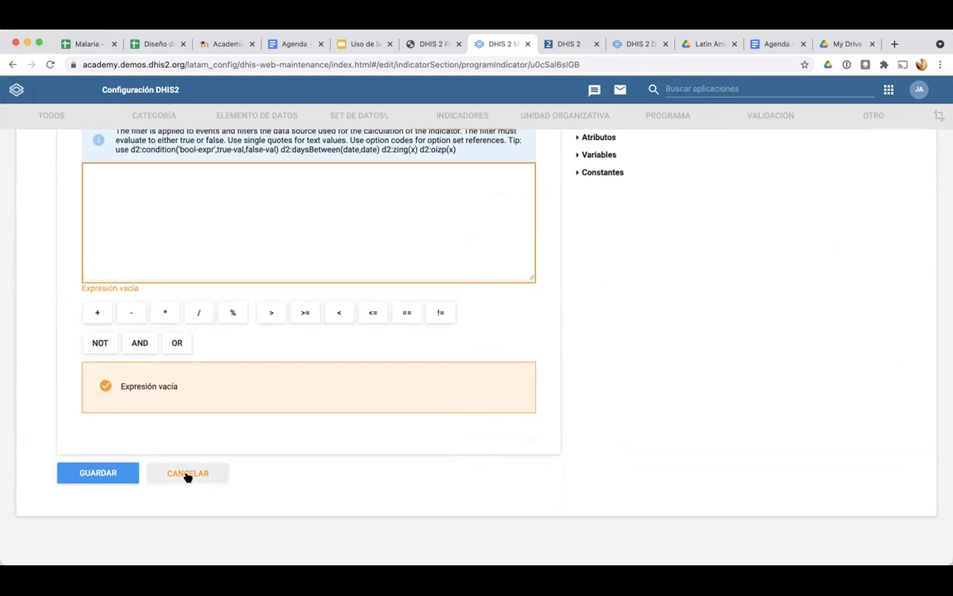
left_click(187, 474)
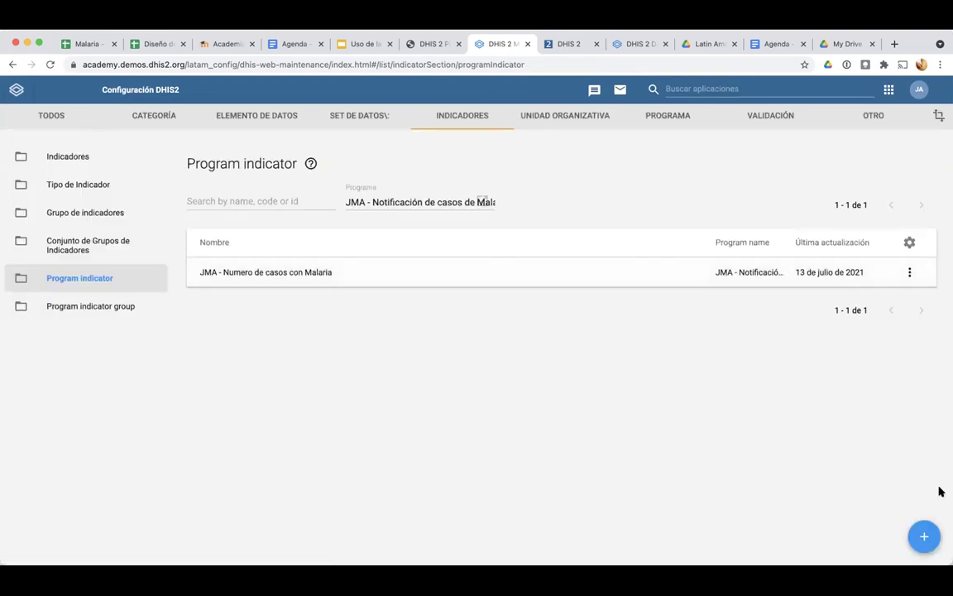
left_click(924, 538)
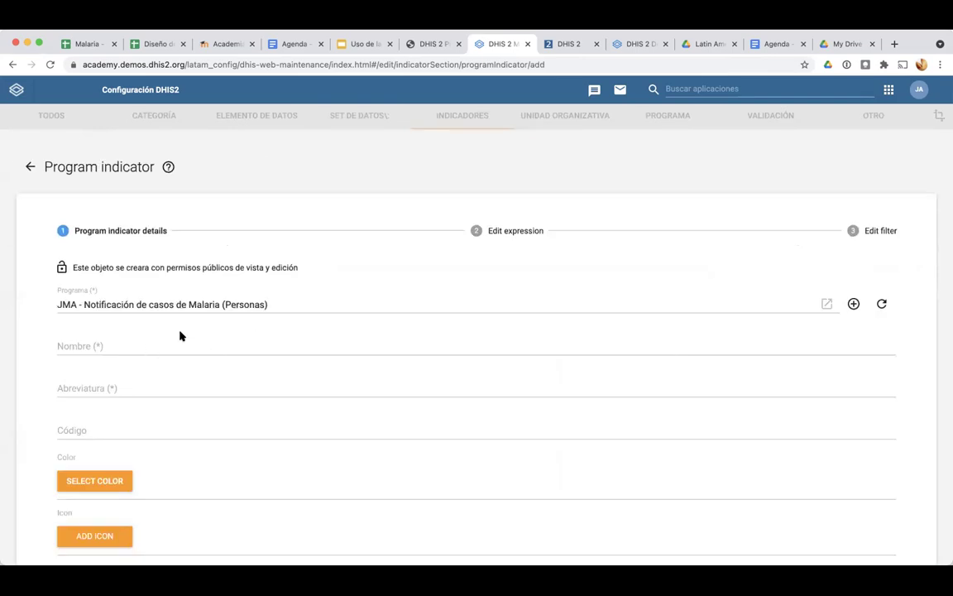
Step: Name the new indicator 'JMA - Número de personas con Malaria' and reuse it as the abbreviation
left_click(137, 346)
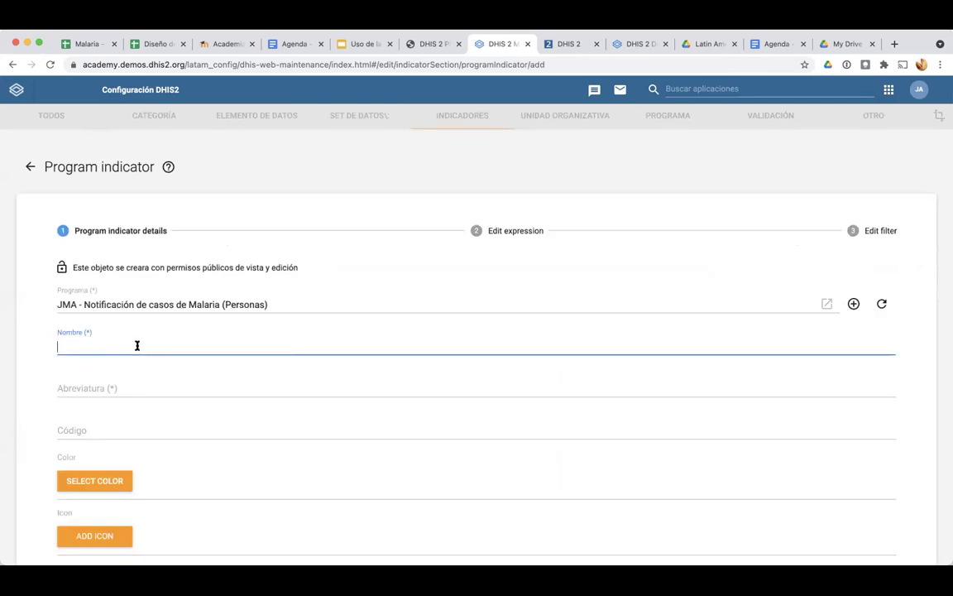
type("JMA - N")
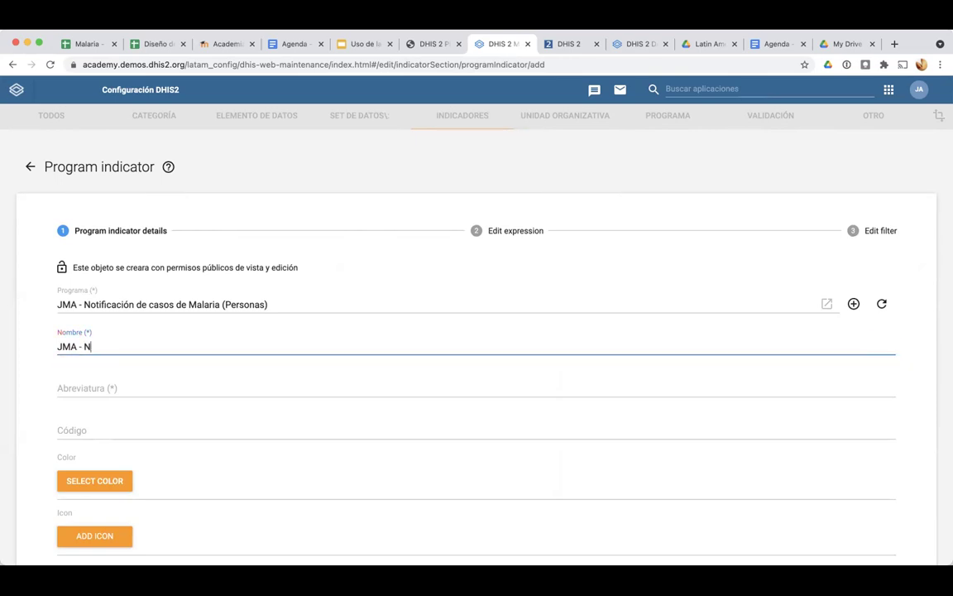
type("úmero d")
key("BackSpace")
key("BackSpace")
key("BackSpace")
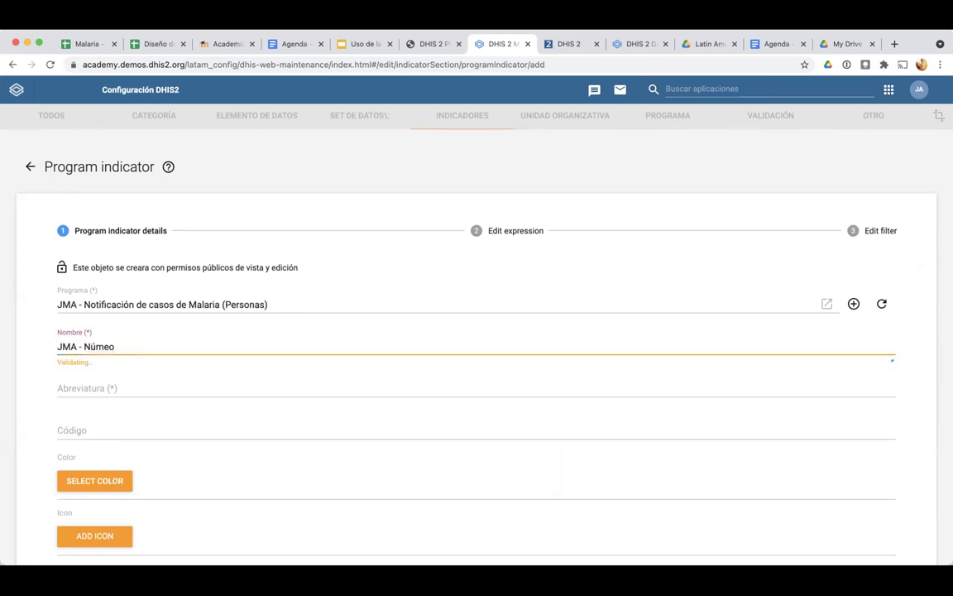
type("ro de ")
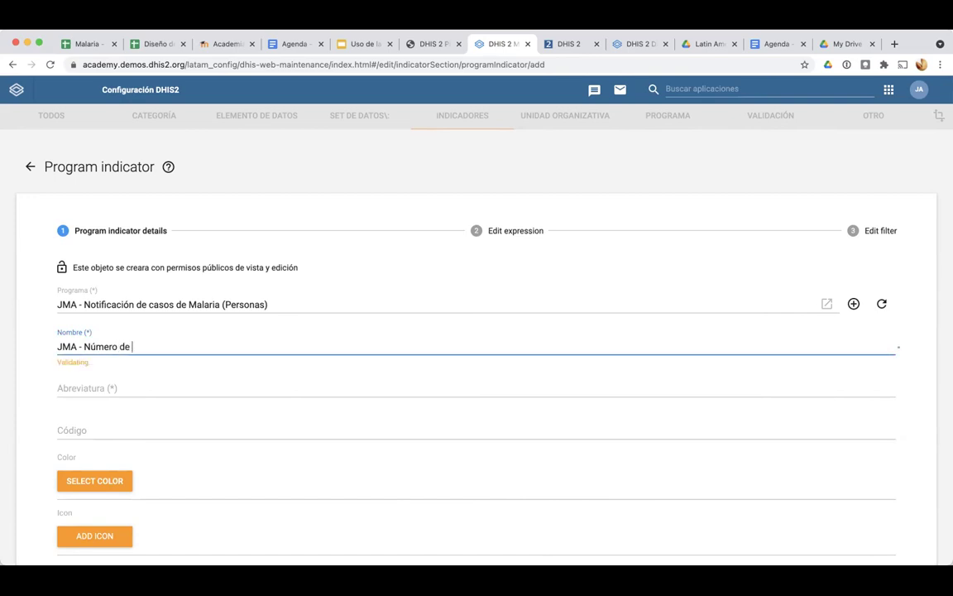
type("personas con Malaria")
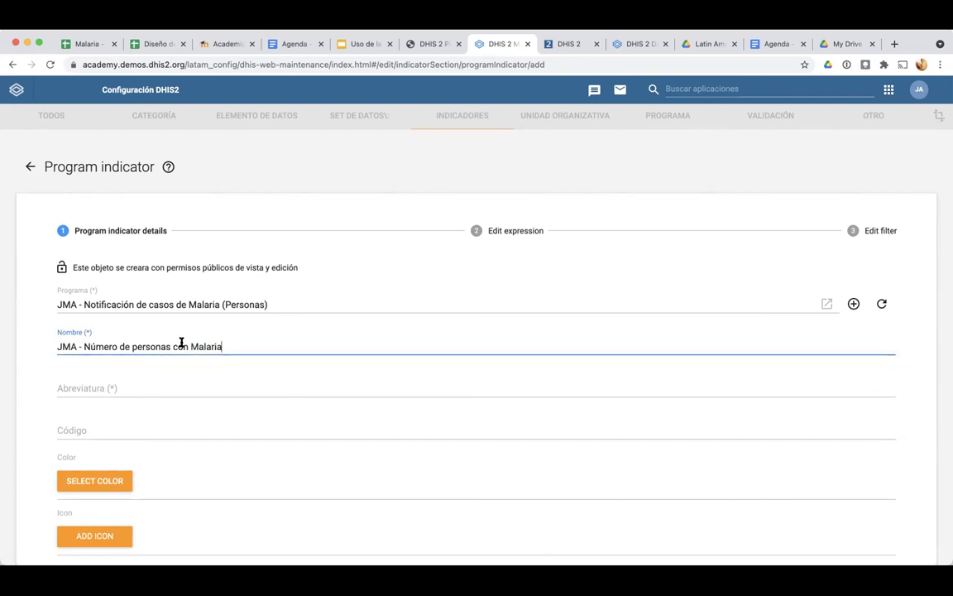
triple_click(145, 342)
key("ctrl+c")
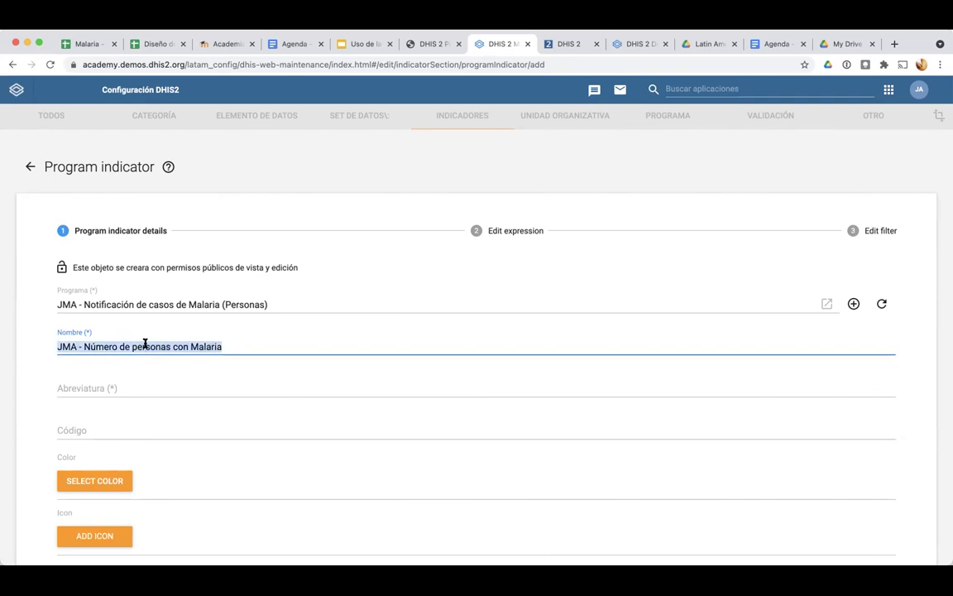
left_click(152, 389)
key("ctrl+v")
Step: Set aggregation type to Conteo and analytics type to Evento, then proceed to the expression
scroll(149, 394, "down", 5)
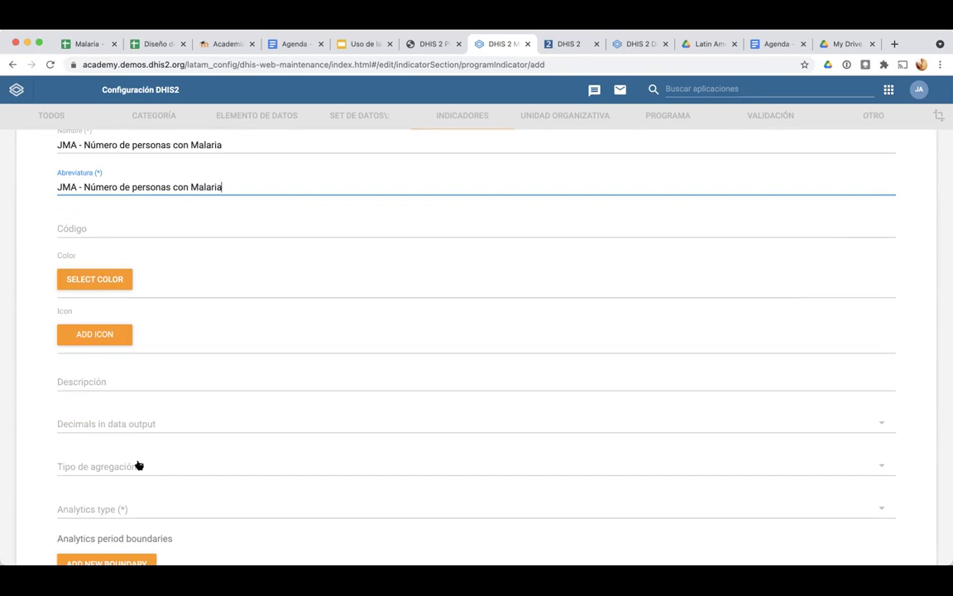
scroll(168, 462, "up", 3)
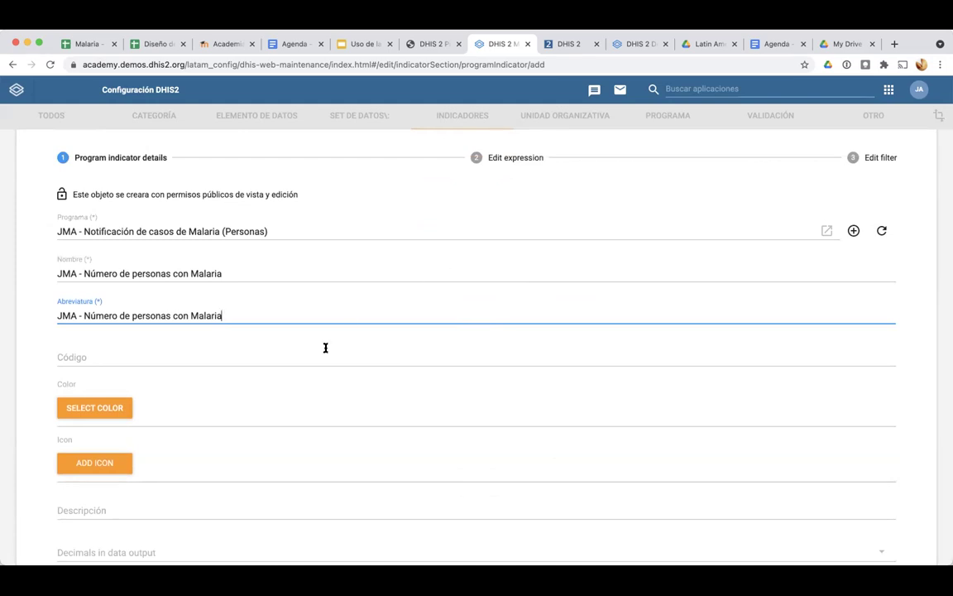
scroll(325, 348, "down", 3)
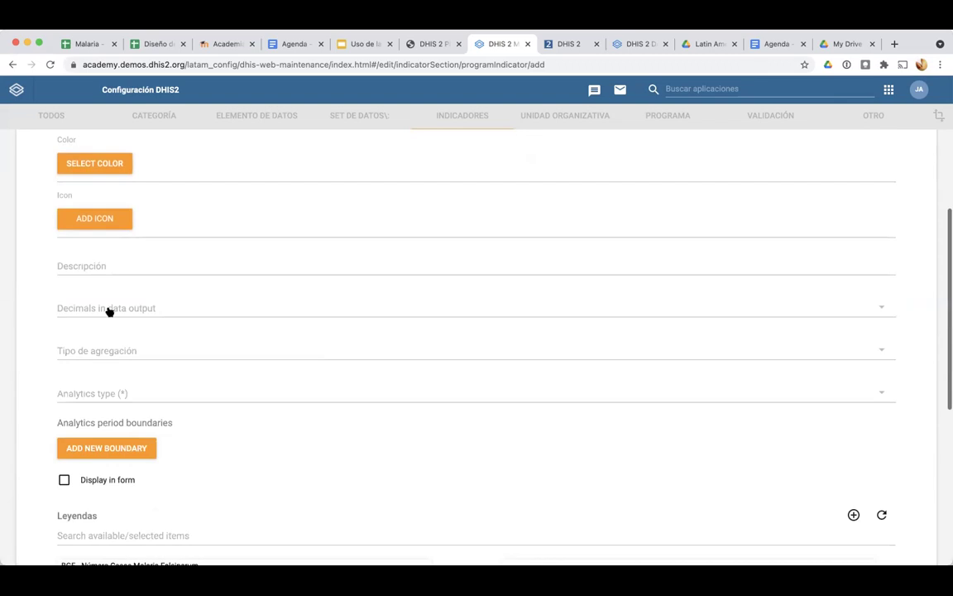
left_click(69, 354)
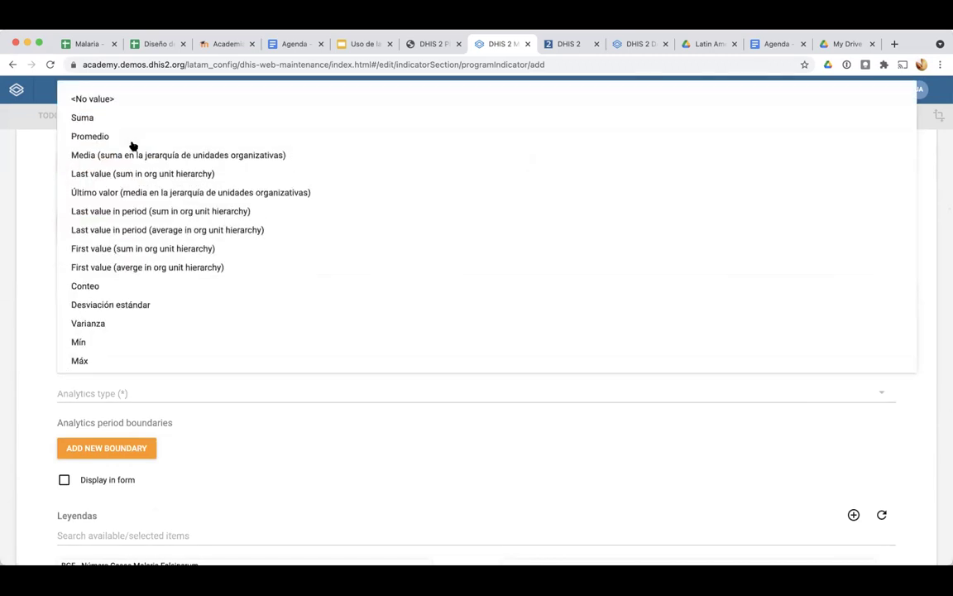
left_click(113, 285)
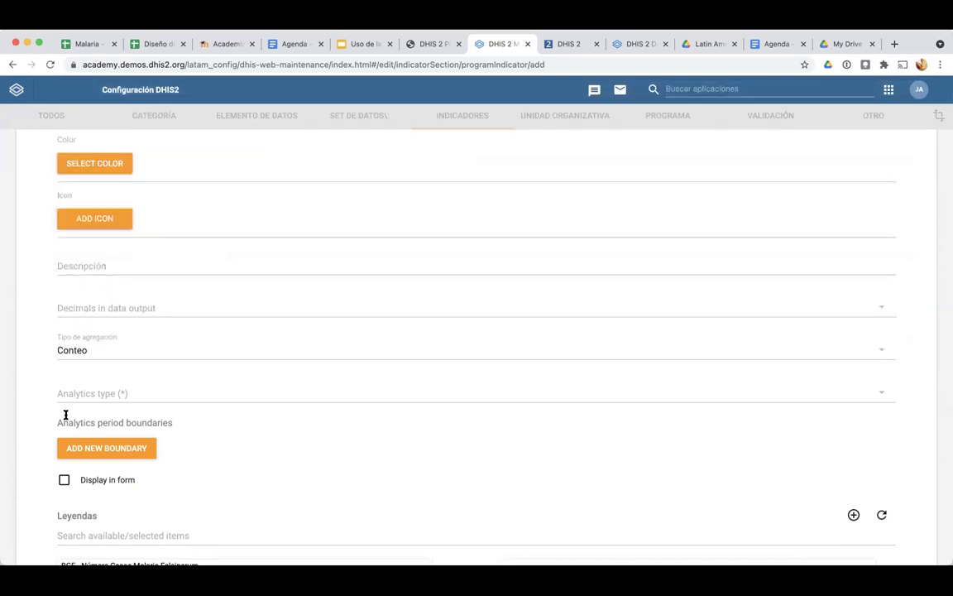
scroll(62, 422, "down", 2)
left_click(101, 312)
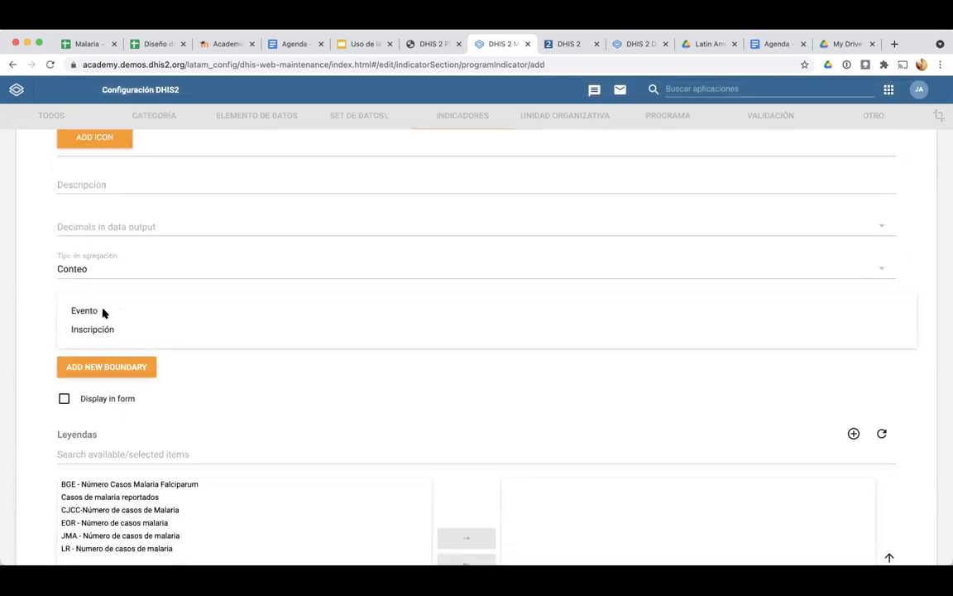
left_click(85, 312)
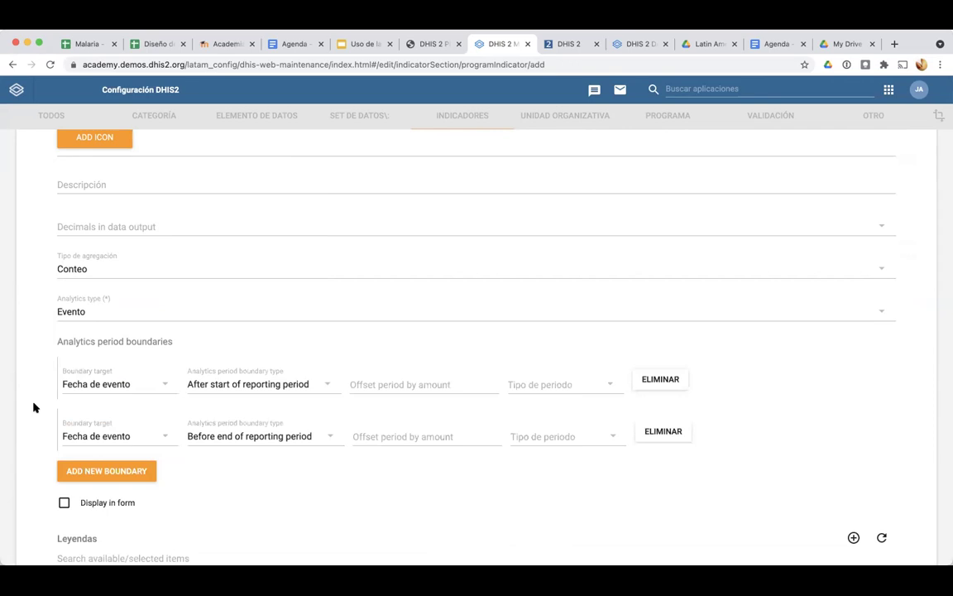
scroll(33, 440, "down", 5)
scroll(33, 440, "up", 10)
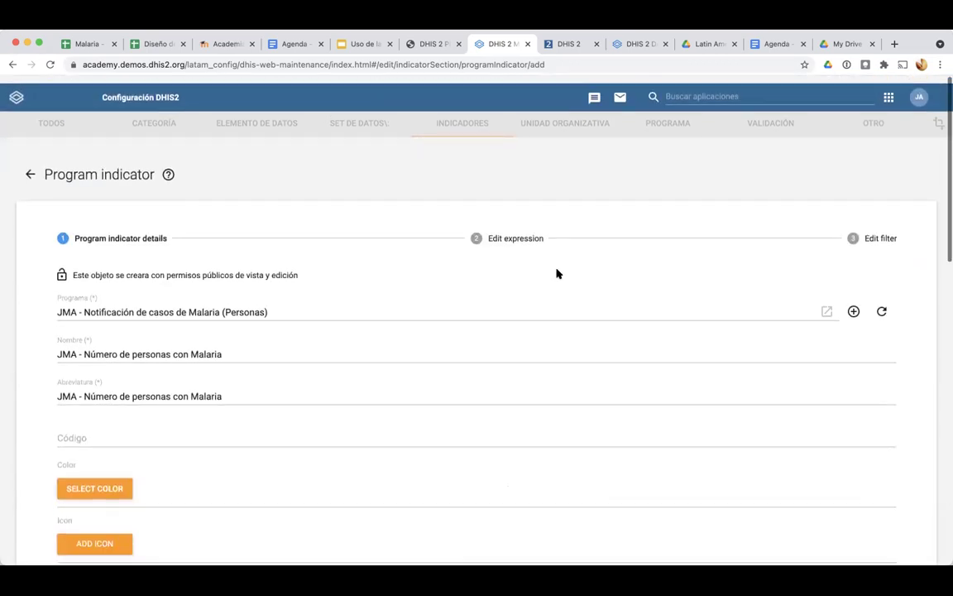
left_click(525, 240)
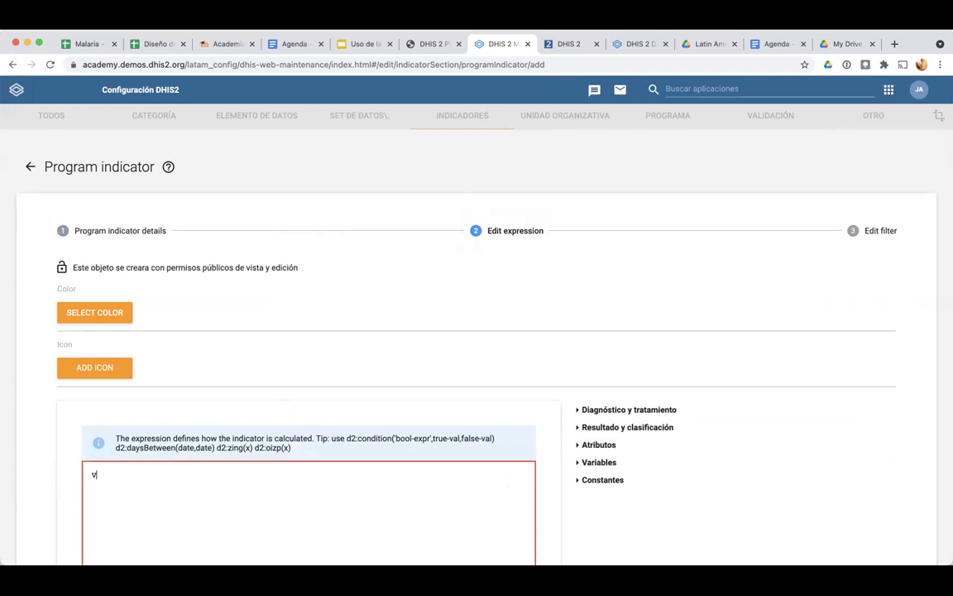
Step: Enter V{tei_count} as the indicator expression and proceed to the filter
type("V{tei_count}")
scroll(450, 481, "down", 1)
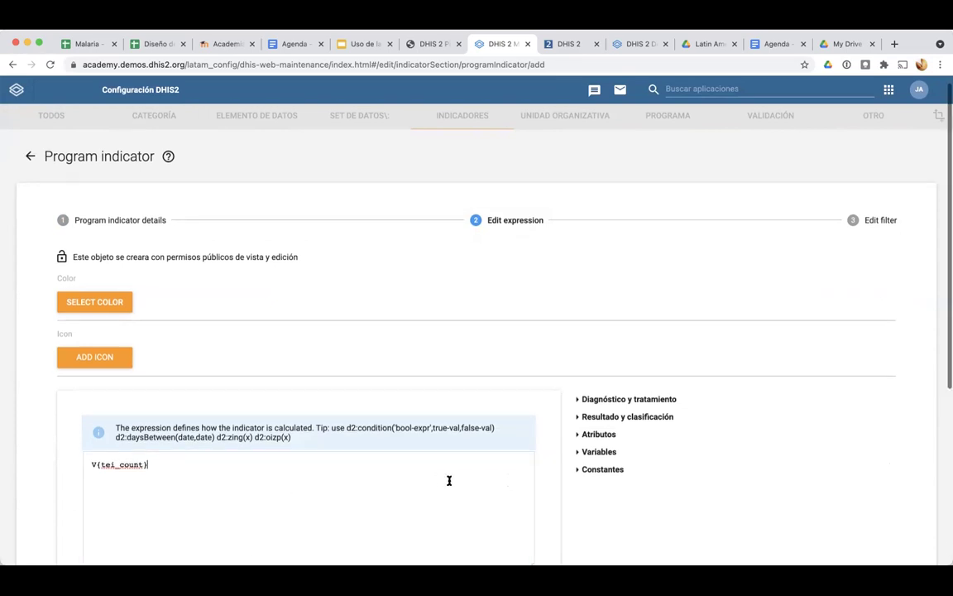
scroll(449, 480, "down", 5)
scroll(688, 390, "up", 4)
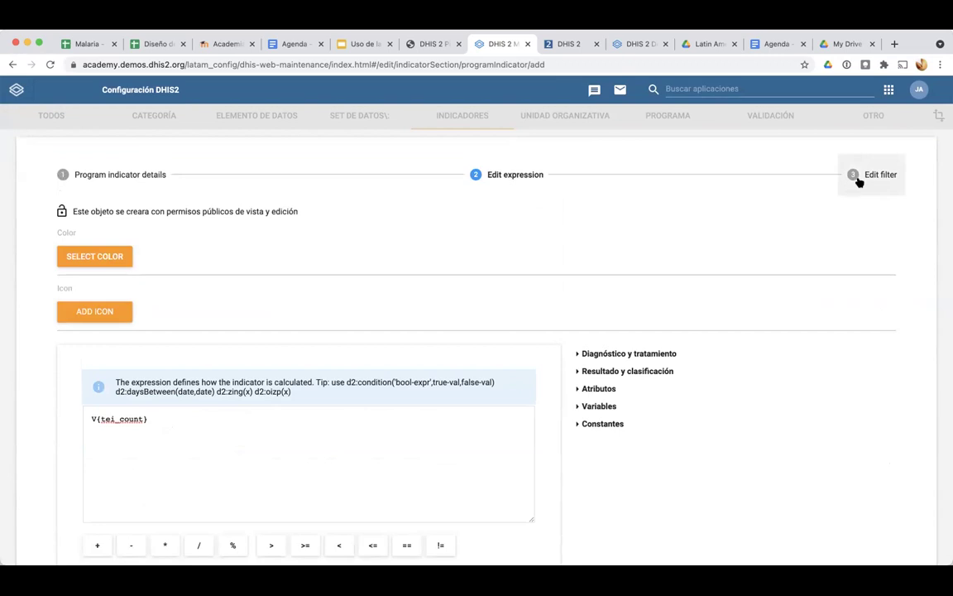
left_click(859, 182)
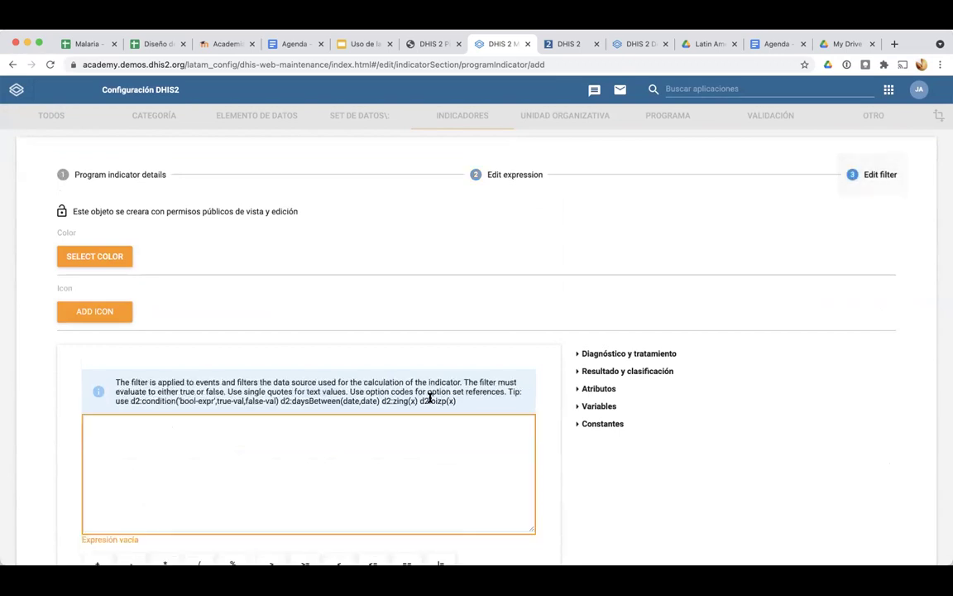
Step: Begin the filter with d2:hasValue(JMA - Resultado de malaria) followed by &&, with Variables expanded
left_click(578, 356)
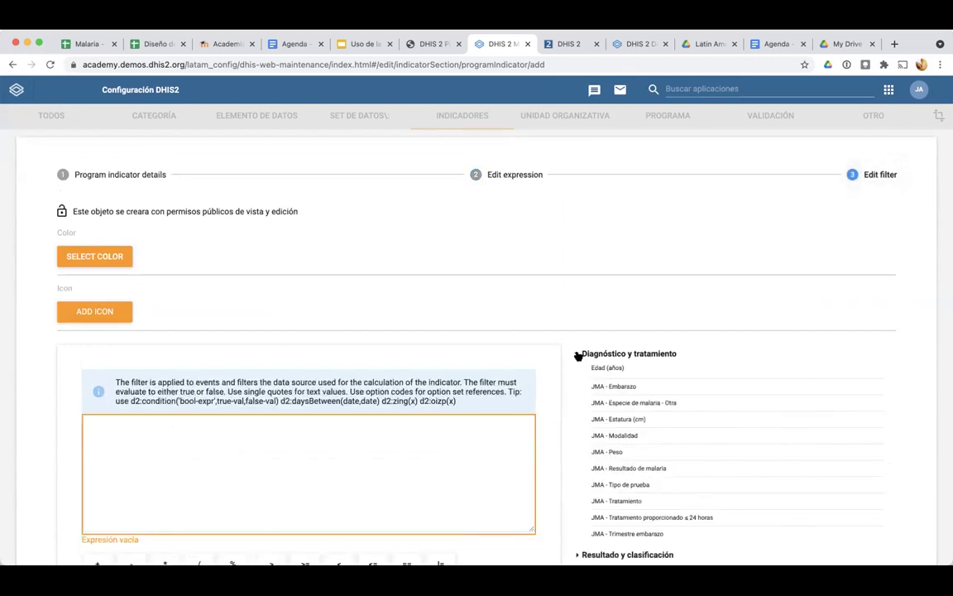
left_click(394, 450)
type("d2:hasValue(")
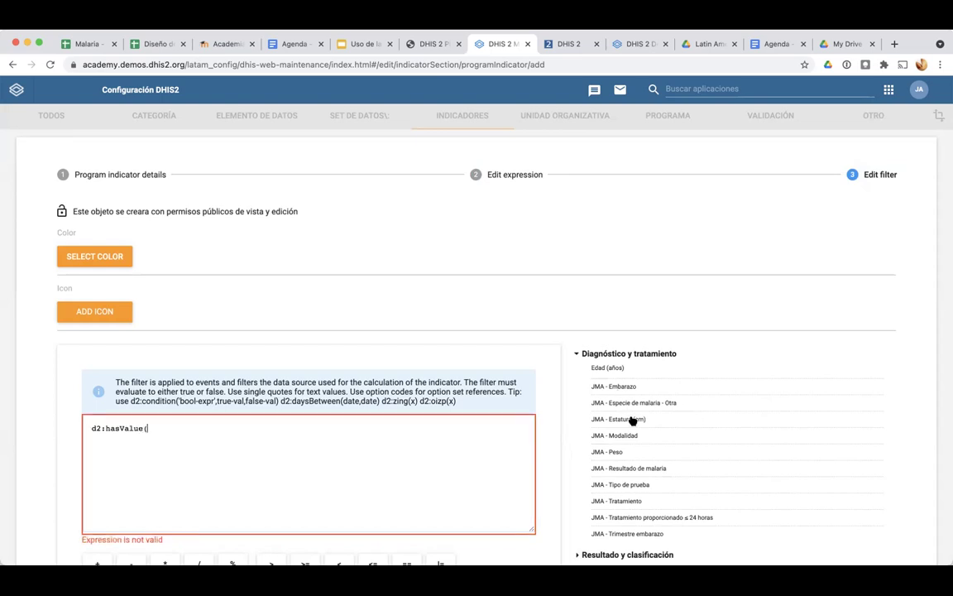
scroll(651, 470, "down", 2)
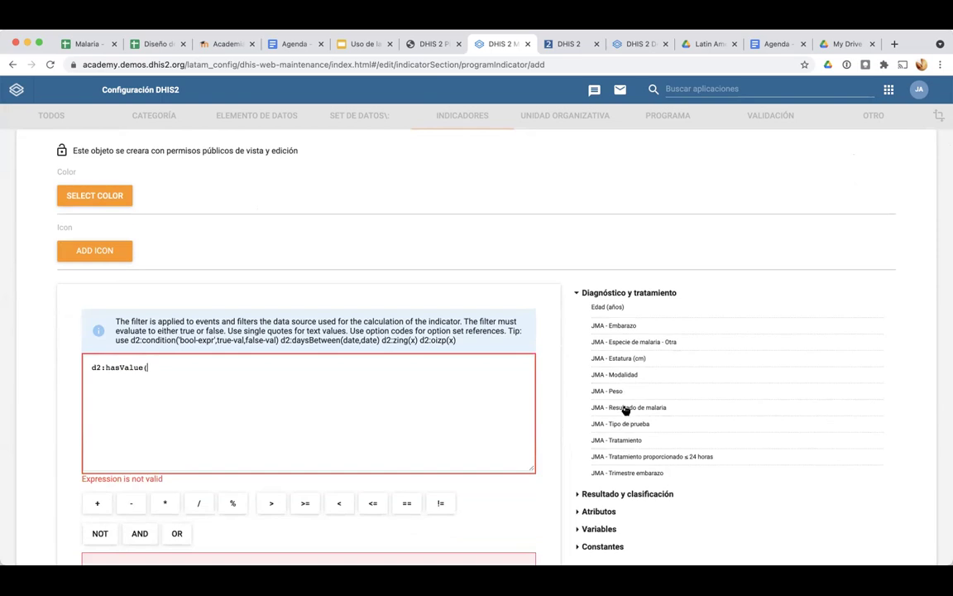
left_click(625, 408)
left_click(340, 365)
type(")")
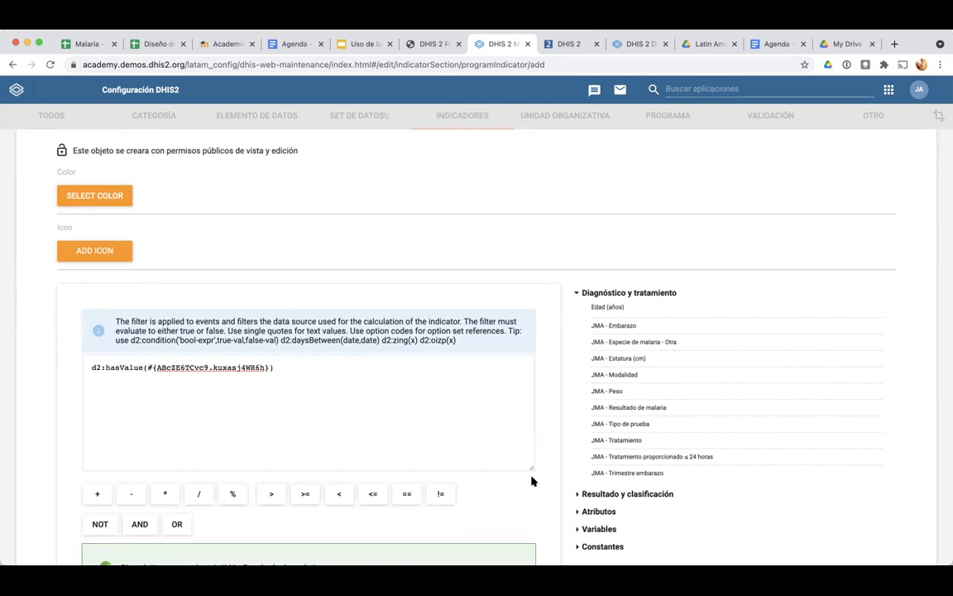
scroll(549, 489, "down", 2)
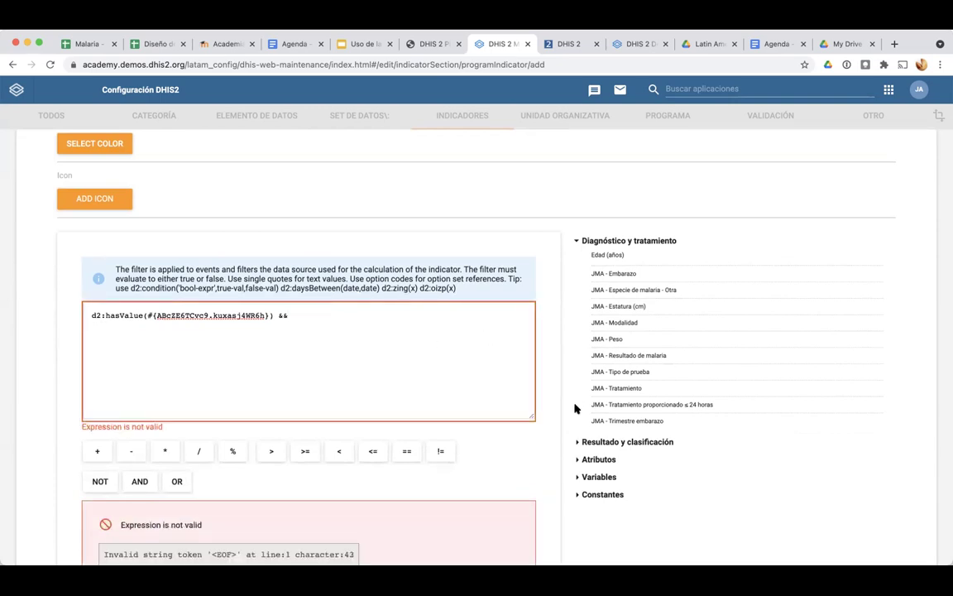
left_click(577, 478)
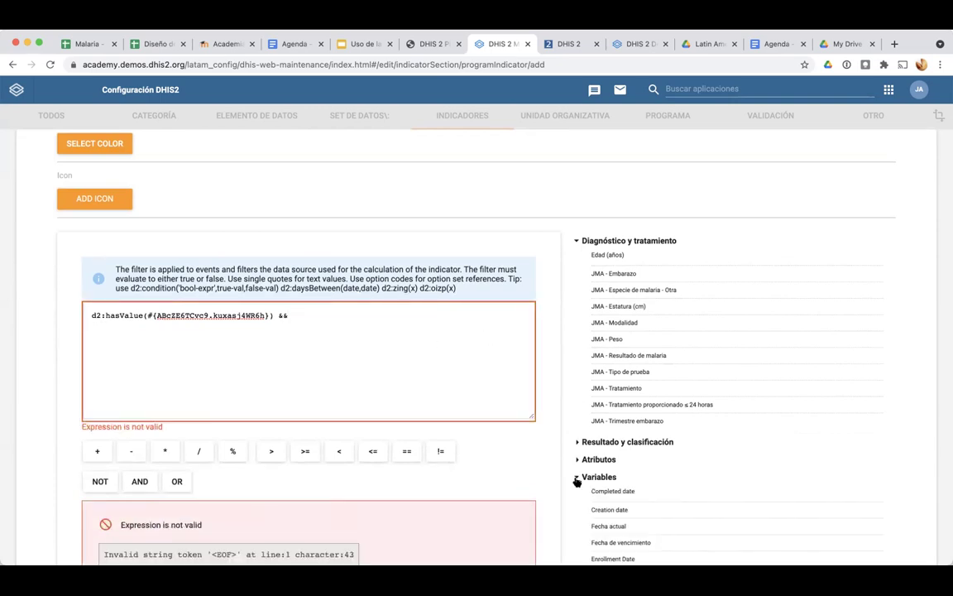
Step: Append the Program stage id variable to the filter and remove the stray Program stage name
scroll(577, 481, "down", 5)
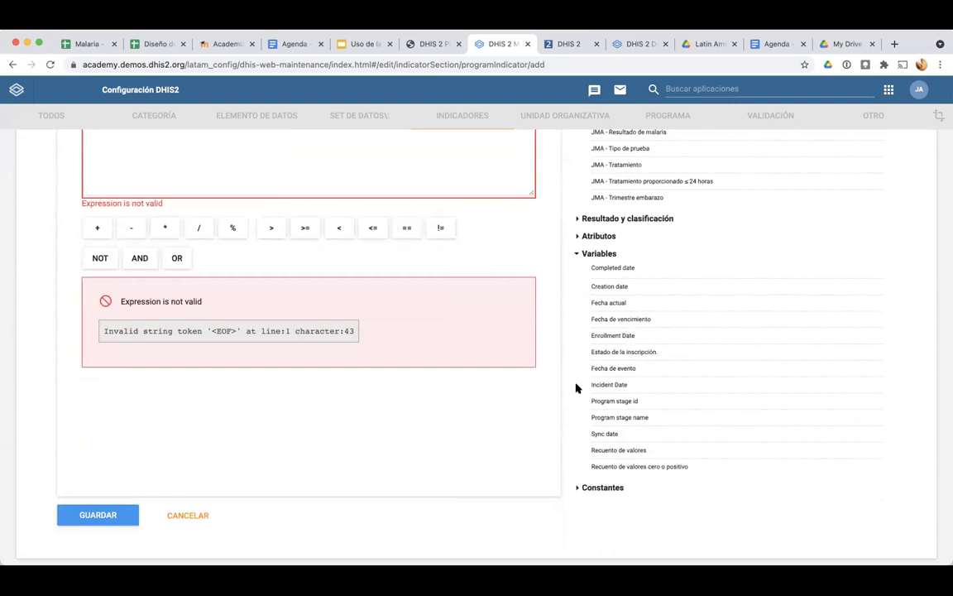
scroll(577, 384, "up", 3)
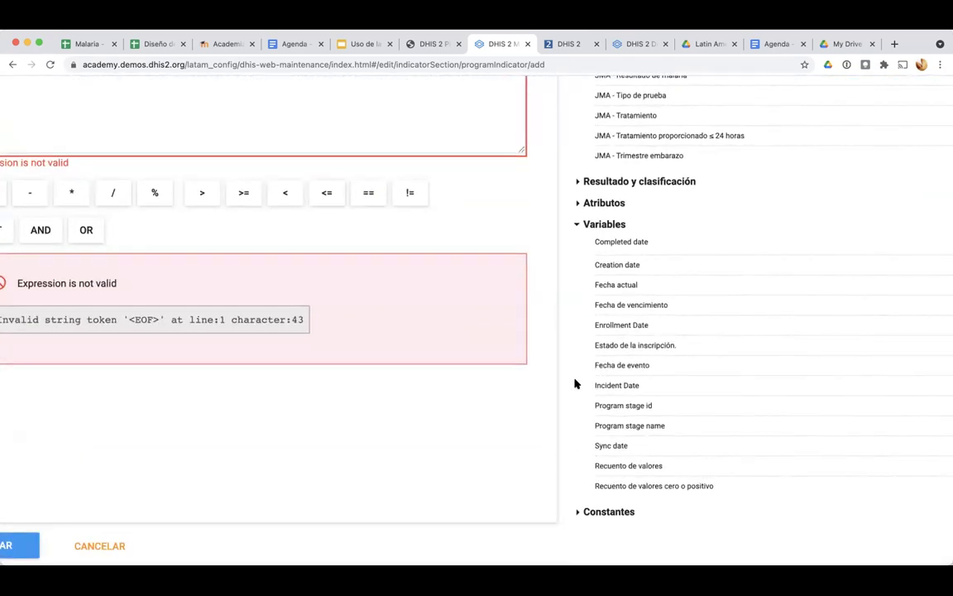
left_click(604, 429)
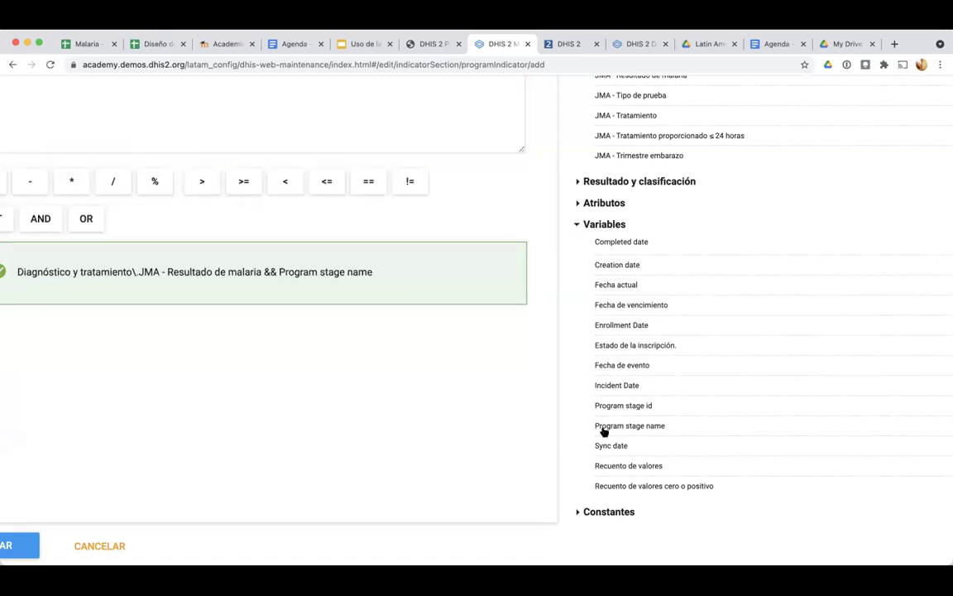
left_click(618, 405)
scroll(389, 265, "up", 2)
left_click_drag(347, 179, 226, 178)
key("BackSpace")
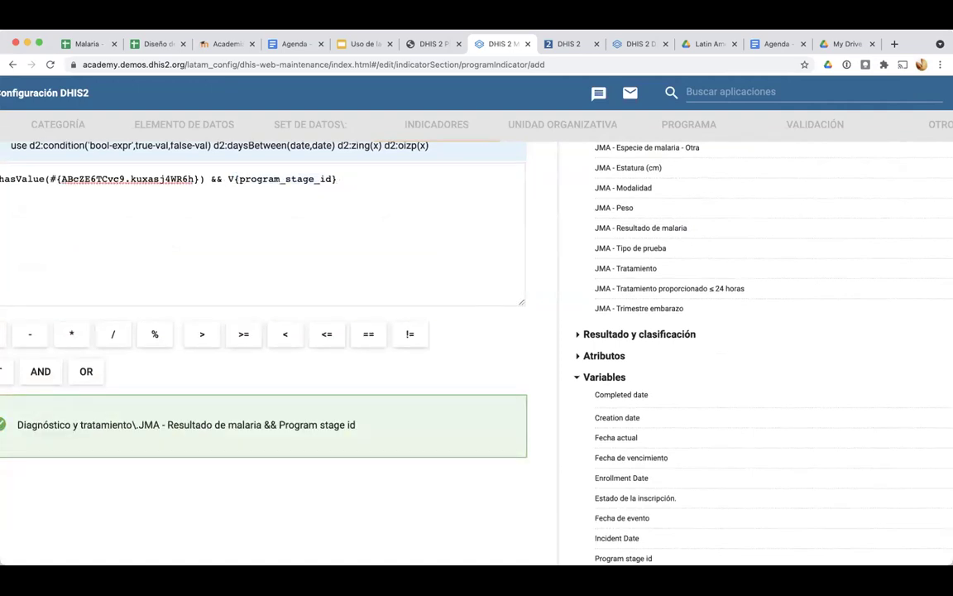
Step: Complete the condition as V{program_stage_id} == 'ABcZE6TCvc9', making the filter valid
double_click(107, 178)
key("ctrl+c")
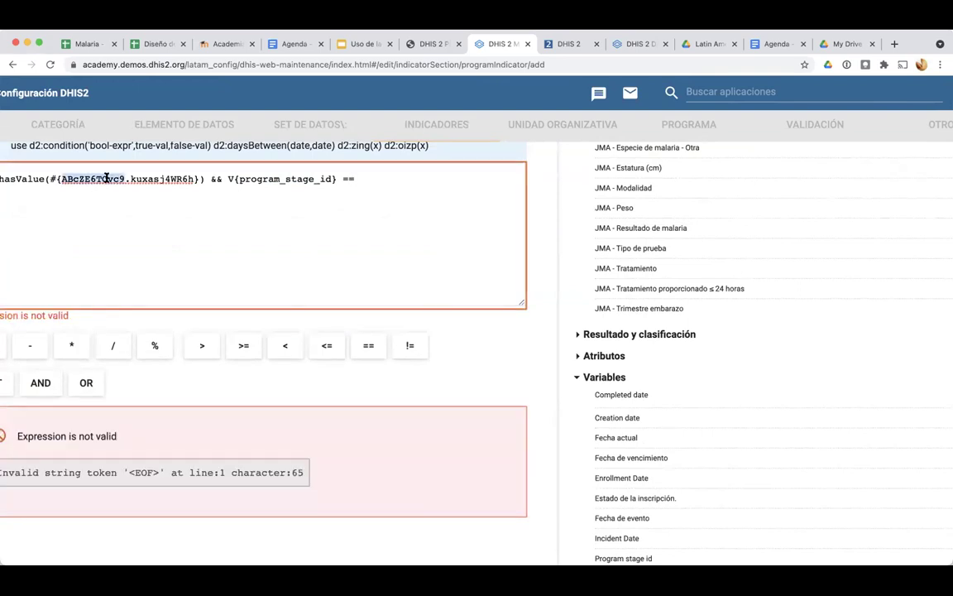
left_click(378, 179)
type("'")
key("ctrl+v")
type("'")
scroll(567, 309, "up", 5)
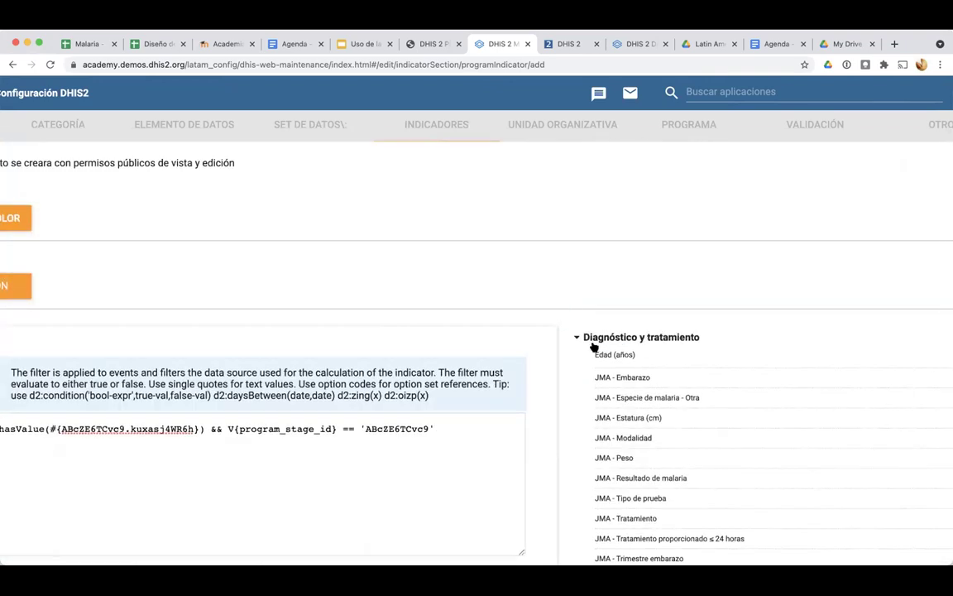
scroll(553, 369, "down", 5)
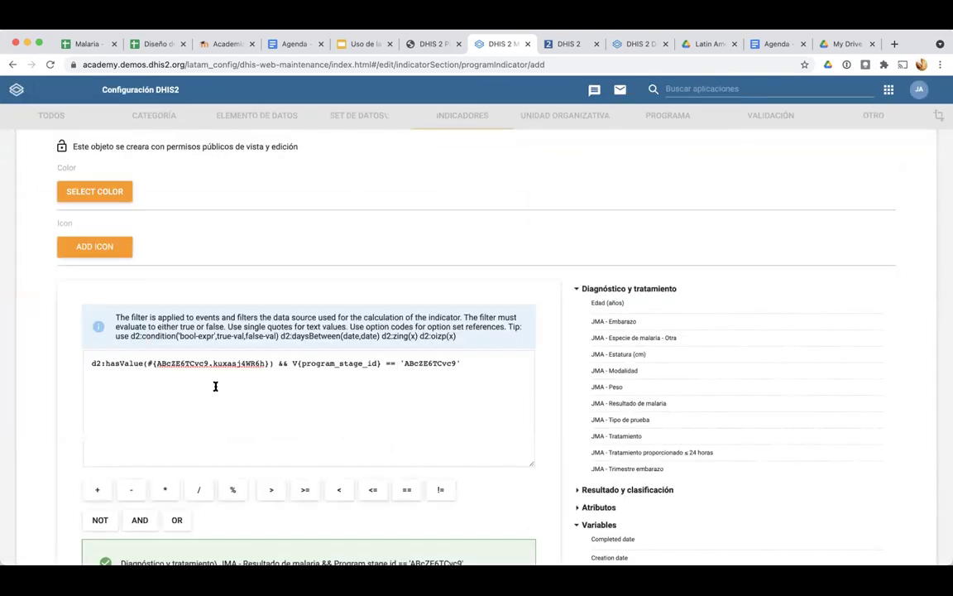
scroll(194, 374, "up", 5)
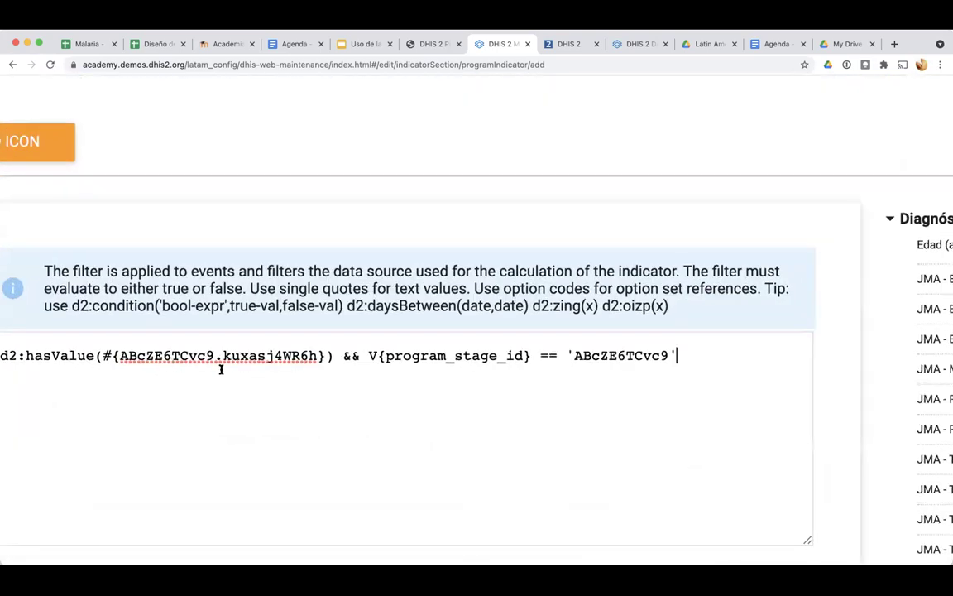
left_click_drag(214, 355, 116, 355)
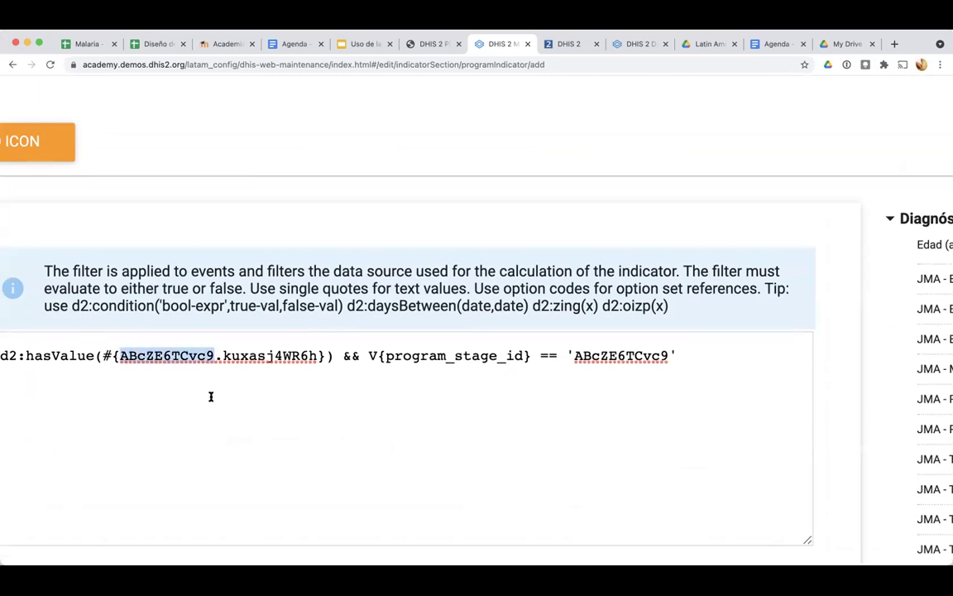
left_click_drag(223, 355, 315, 356)
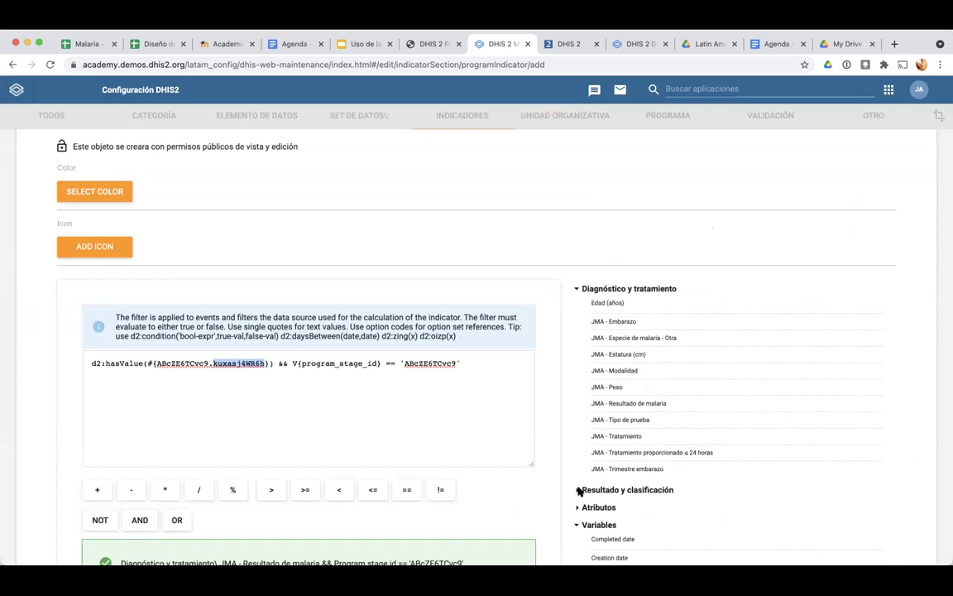
Step: Review the filter expression alongside the Resultado y clasificación data elements
left_click(577, 491)
scroll(577, 451, "down", 3)
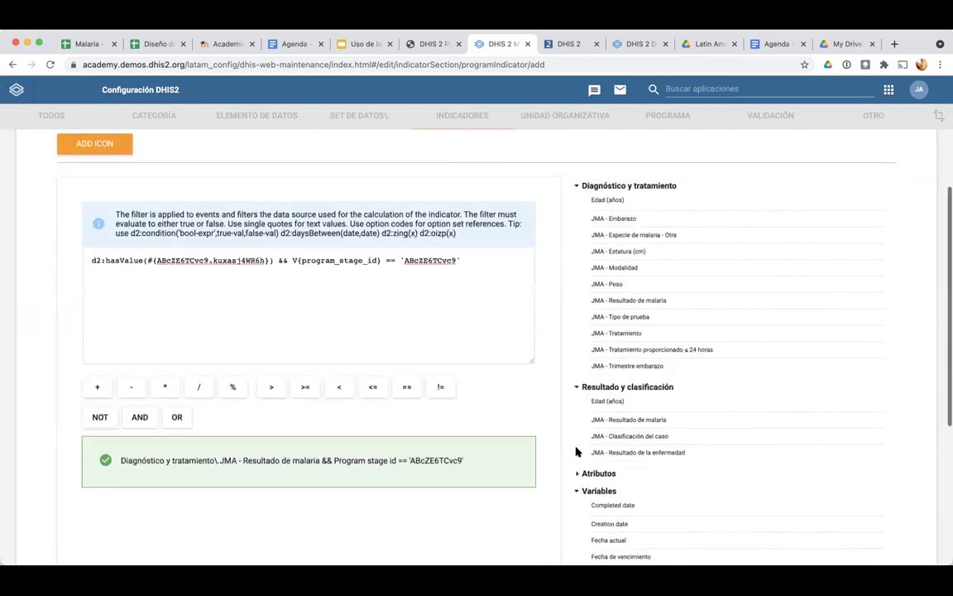
scroll(575, 451, "up", 5, "ctrl")
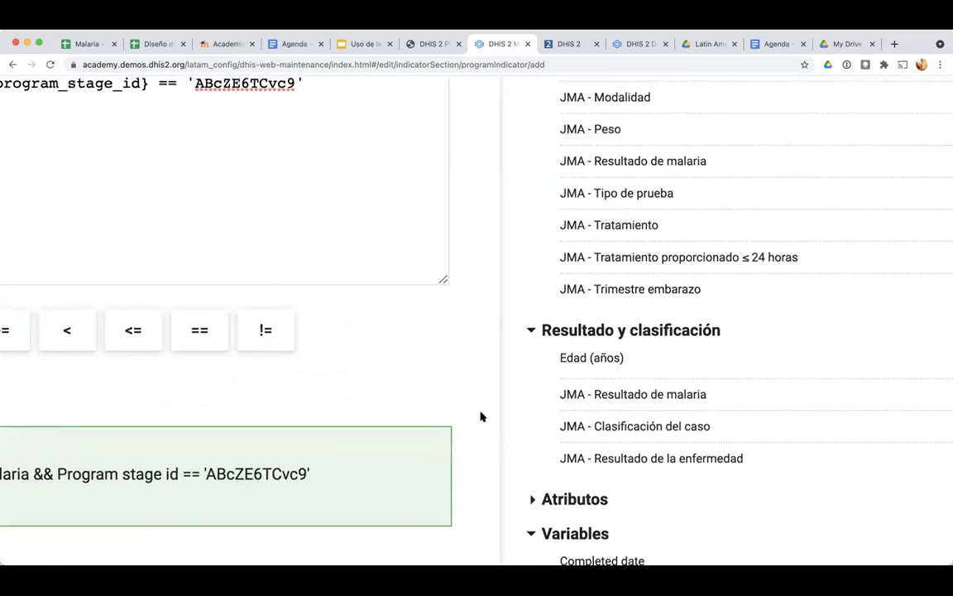
scroll(480, 416, "up", 2)
scroll(480, 416, "right", 2)
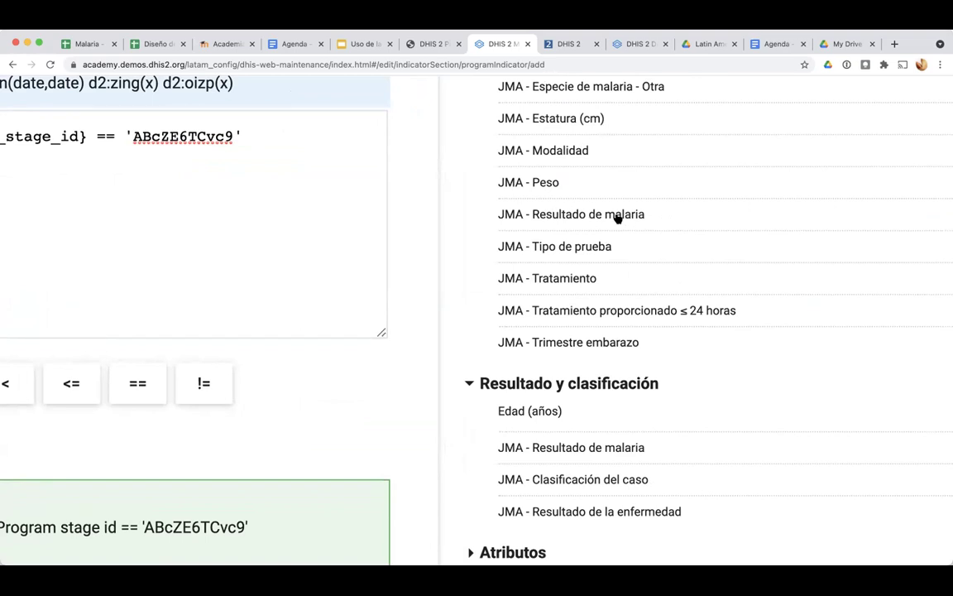
scroll(618, 217, "up", 3)
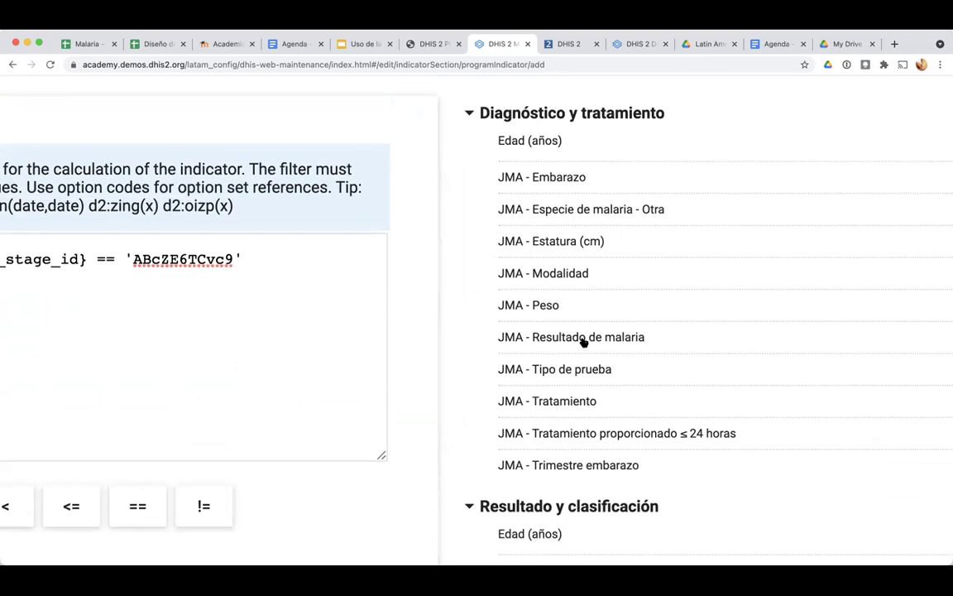
scroll(592, 342, "down", 5)
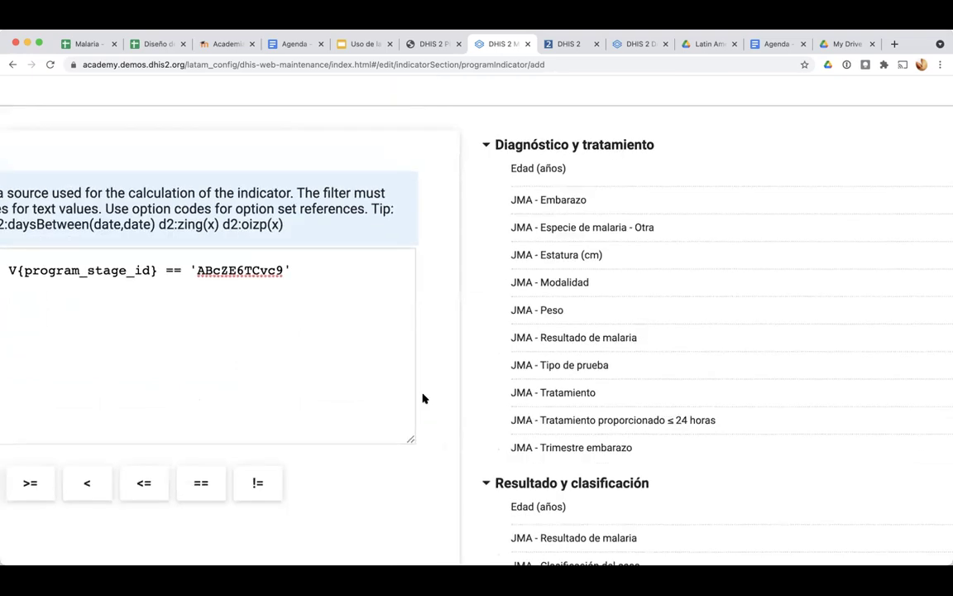
scroll(437, 374, "left", 3)
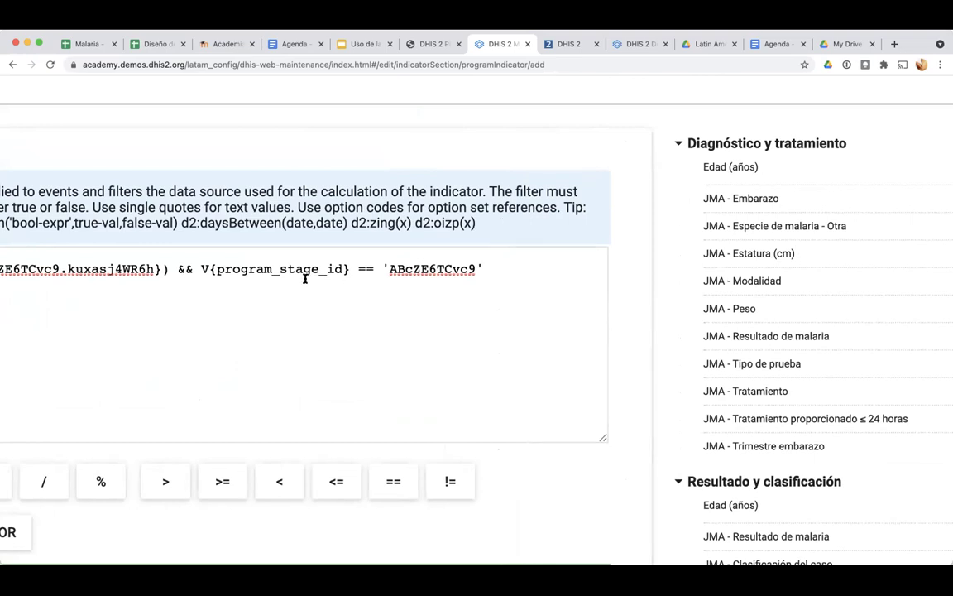
scroll(199, 279, "left", 3)
scroll(82, 282, "left", 3)
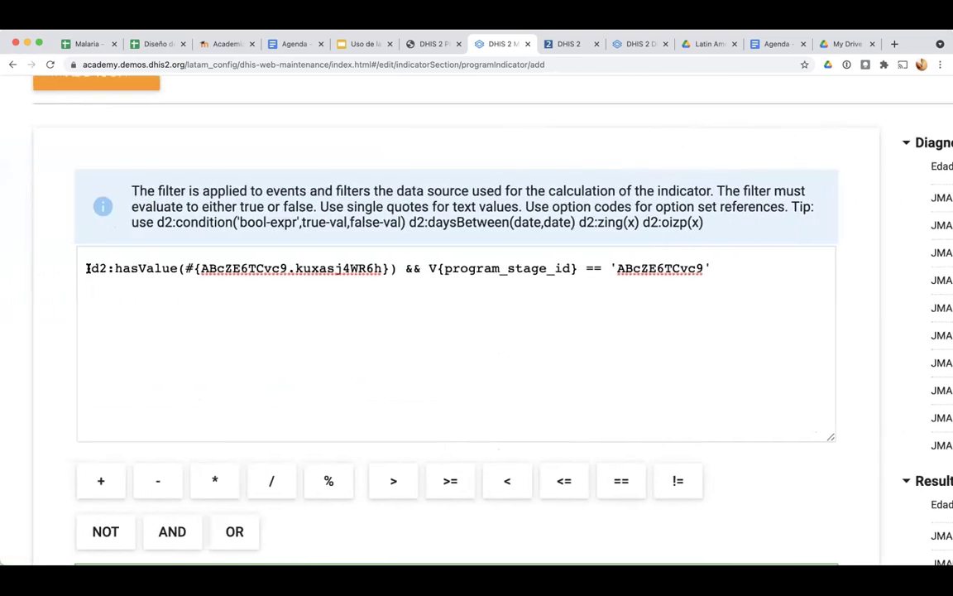
left_click(91, 268)
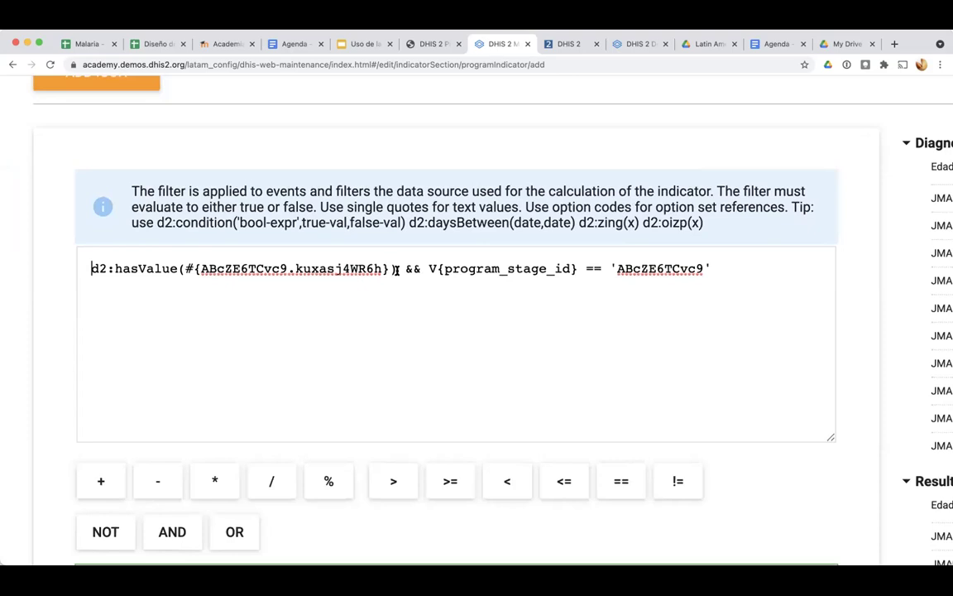
left_click(394, 268)
scroll(890, 283, "right", 4)
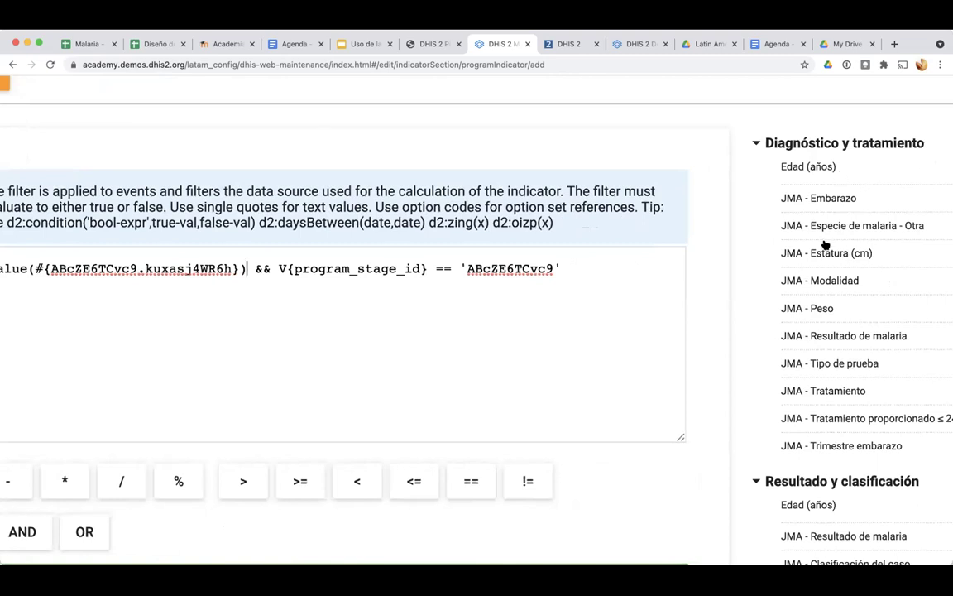
scroll(625, 355, "down", 5)
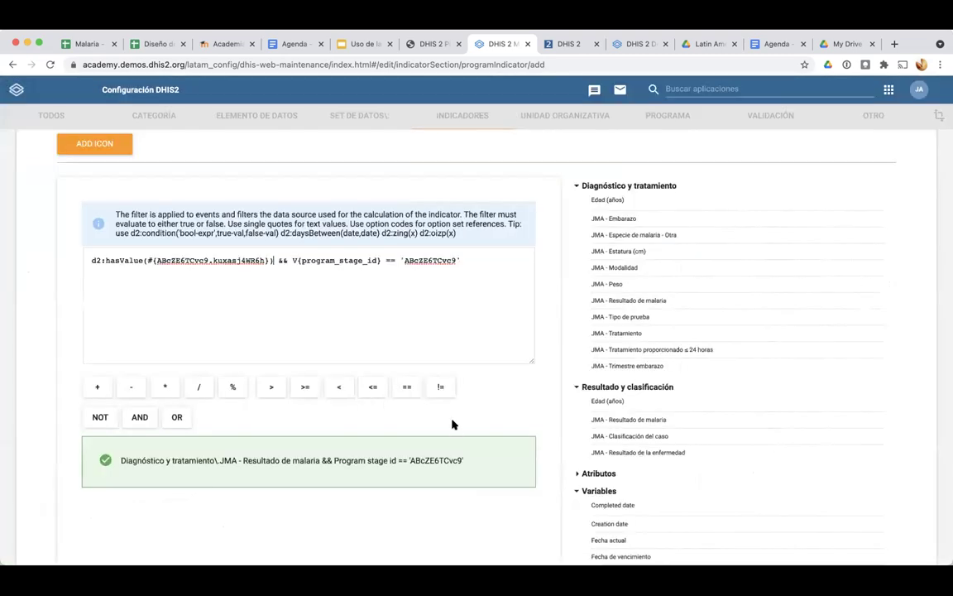
scroll(331, 409, "down", 6)
Step: Save the indicator JMA - Número de personas con Malaria and open the Tabla pivote app
left_click(96, 482)
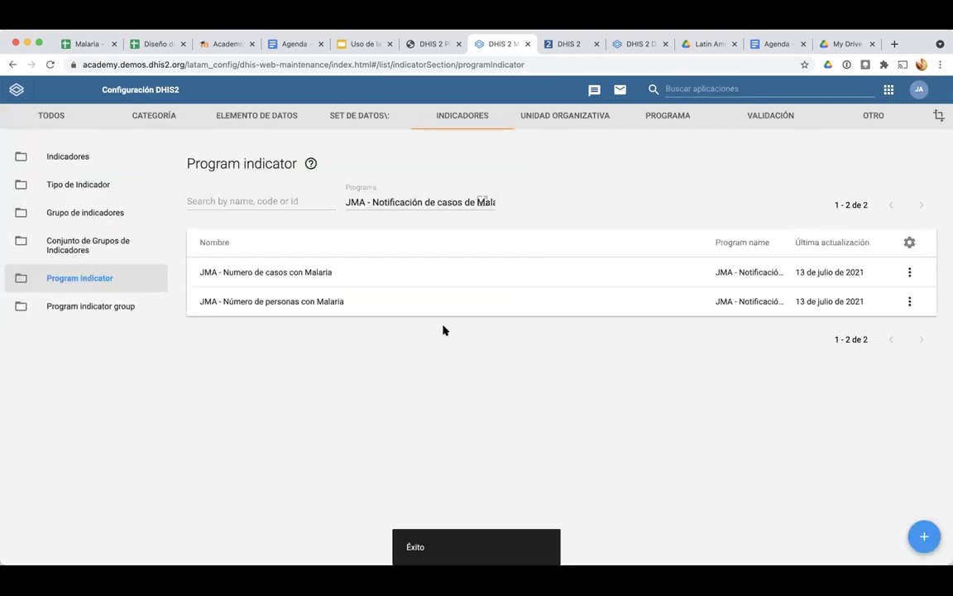
left_click(770, 88)
left_click(627, 136)
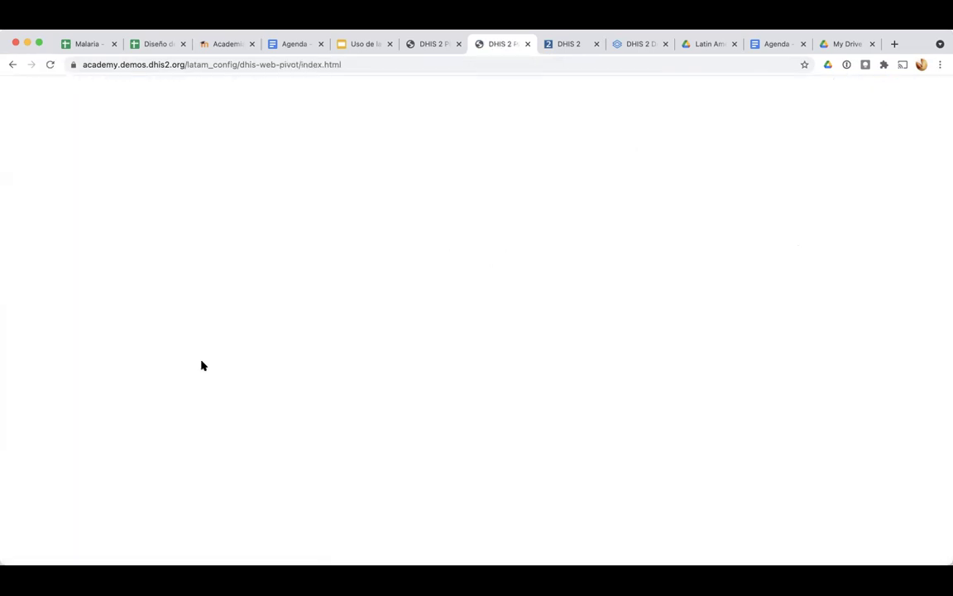
Step: Choose the malaria cases and persons program indicators from the JMA (Personas) program as table data
left_click(116, 124)
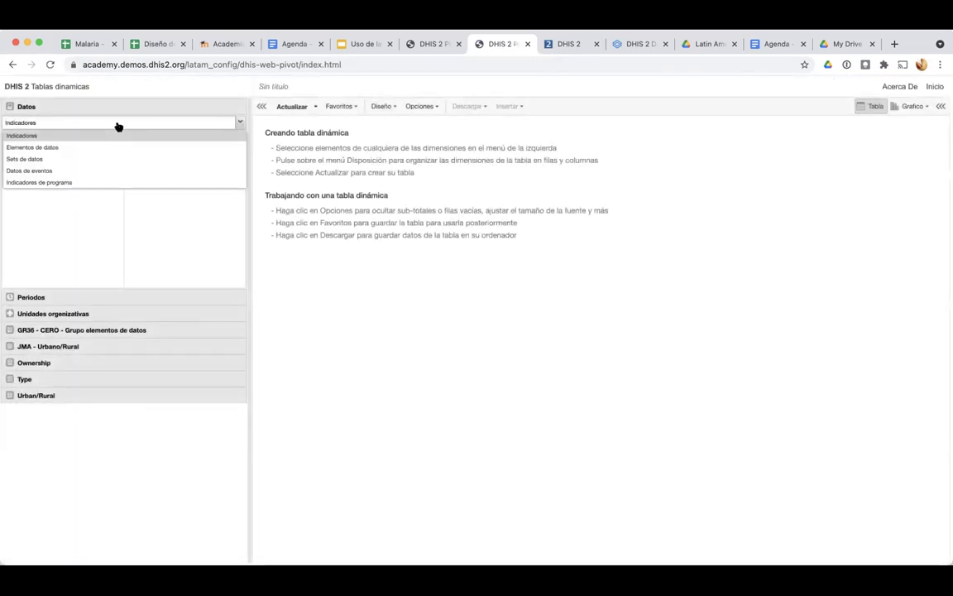
left_click(91, 182)
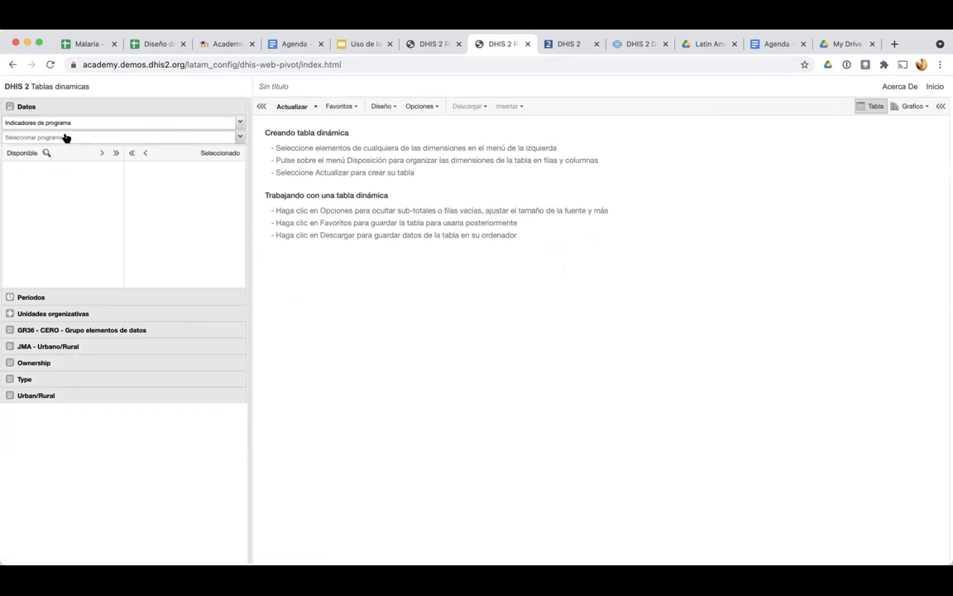
left_click(64, 137)
scroll(71, 275, "down", 5)
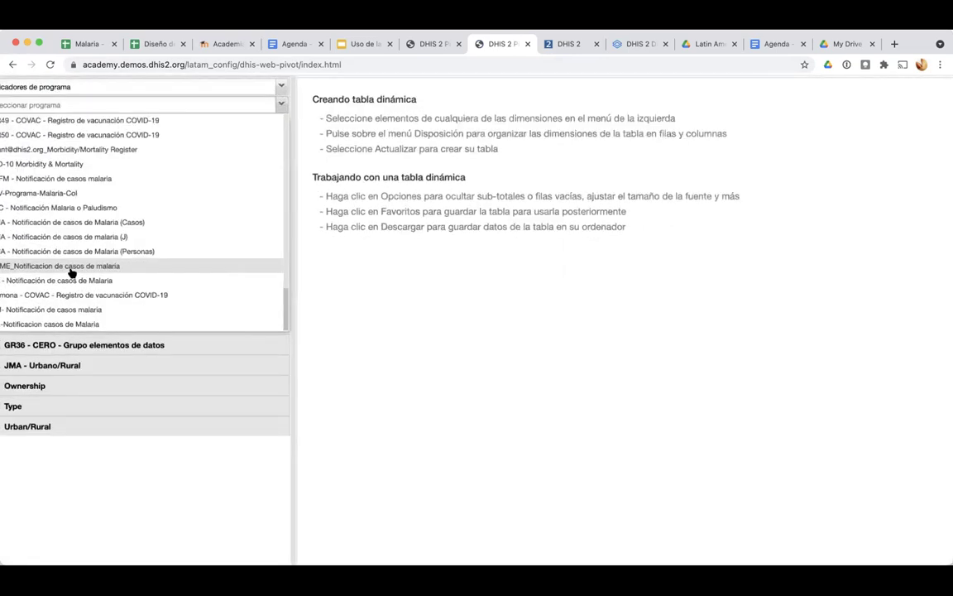
key("super+plus")
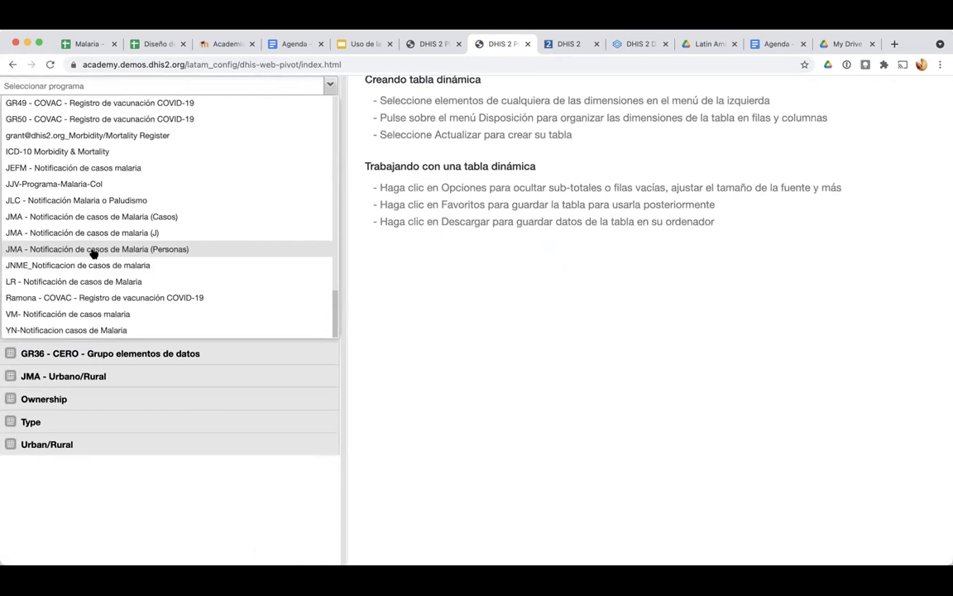
left_click(94, 249)
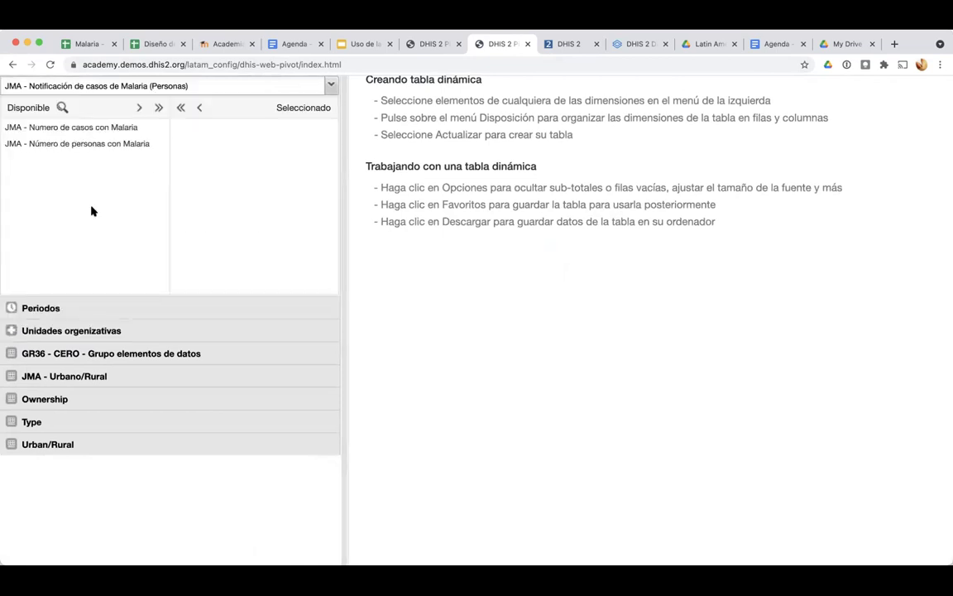
double_click(110, 127)
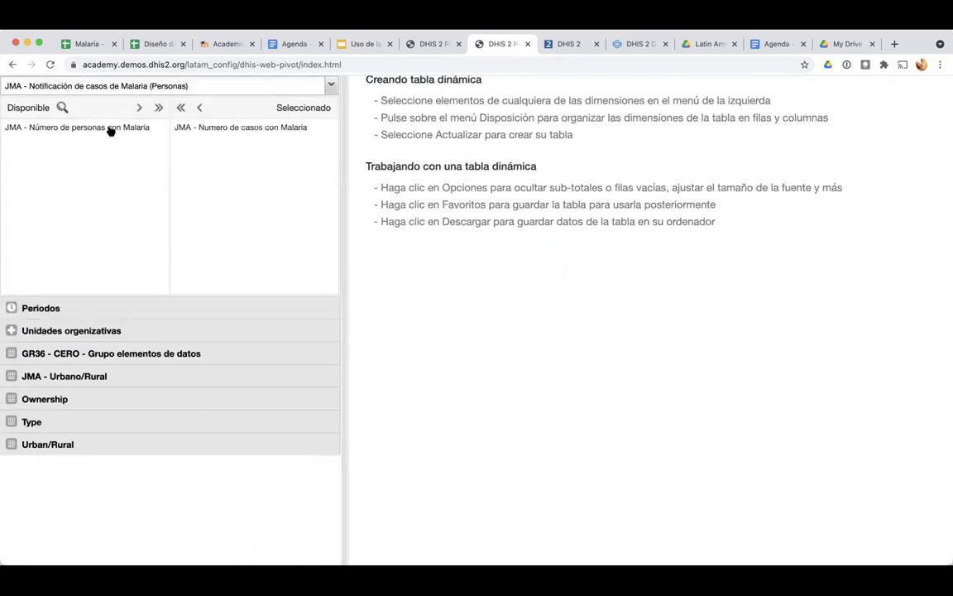
double_click(110, 128)
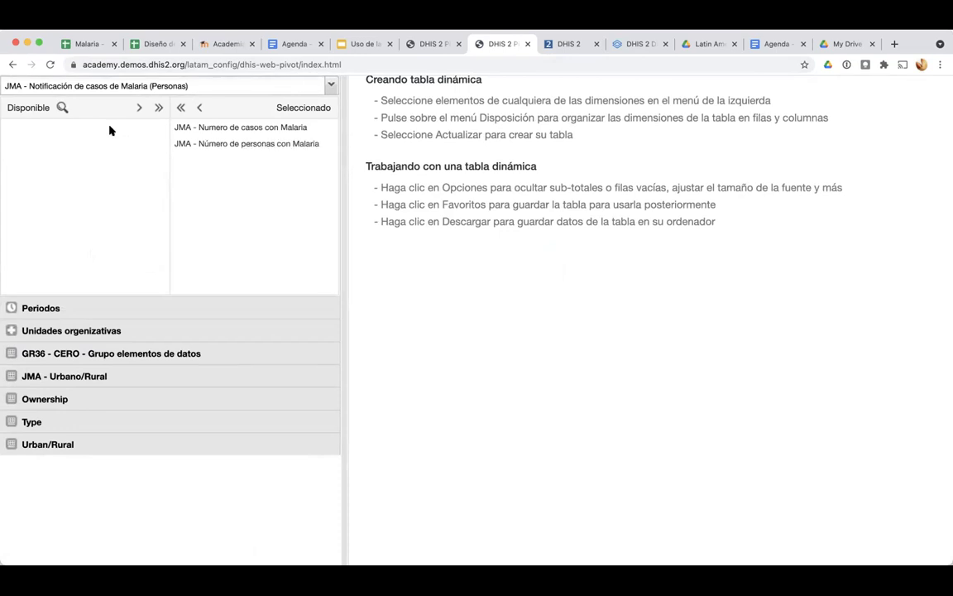
scroll(172, 217, "up", 2)
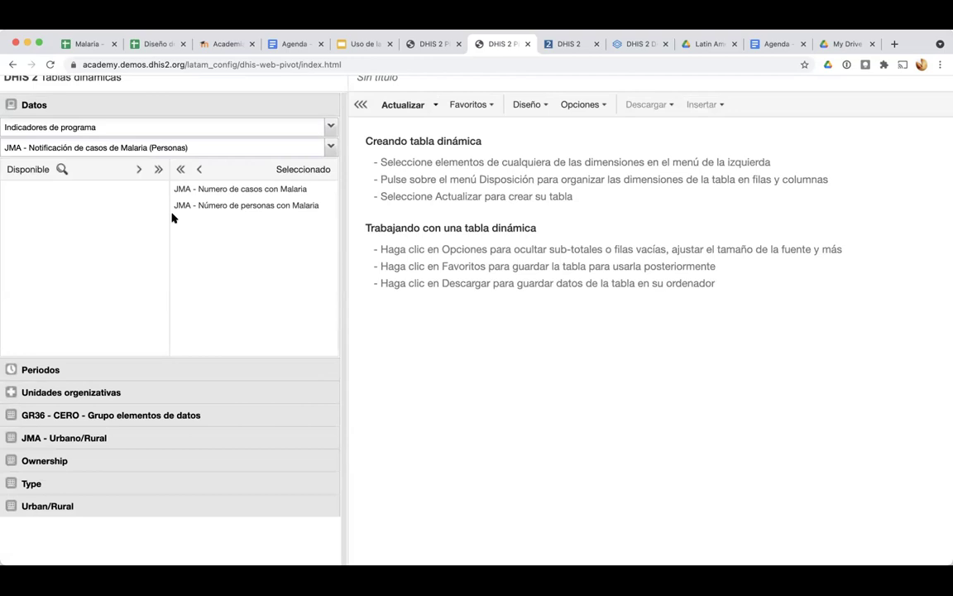
Step: Keep only Este año as the period by unchecking Últimos 12 meses, and update the table
left_click(158, 370)
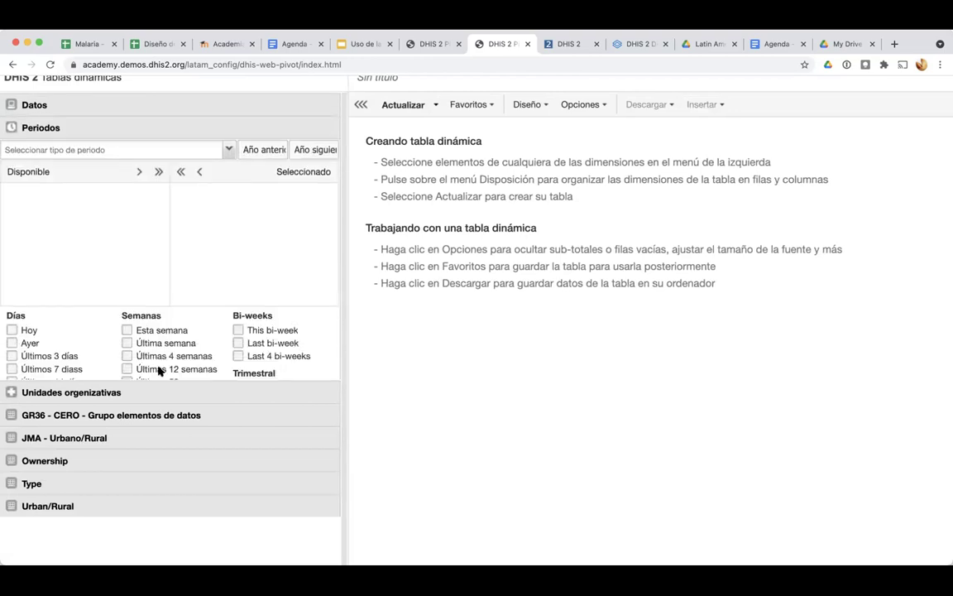
left_click(33, 416)
left_click(402, 105)
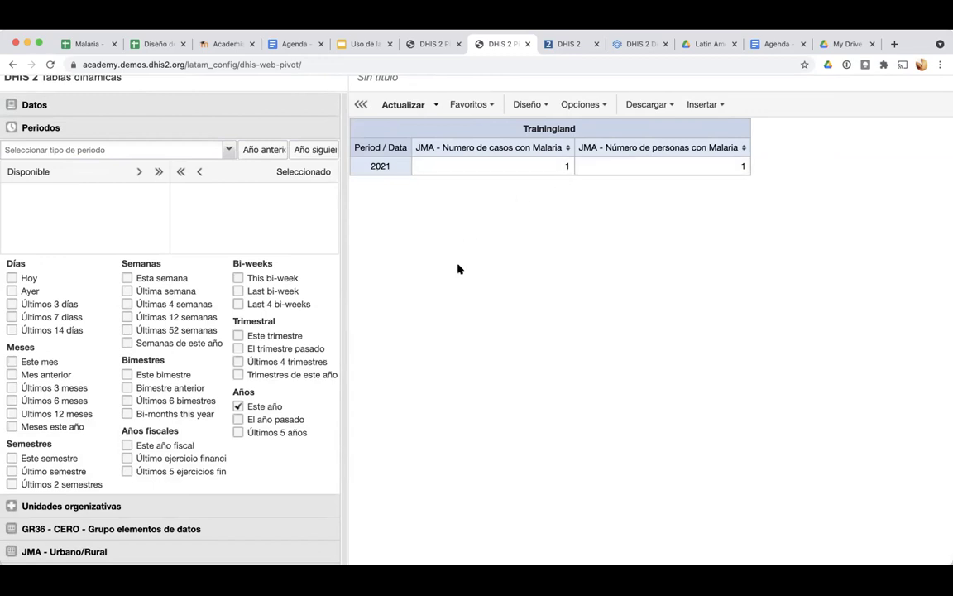
key("super+minus")
key("super+minus")
key("super+minus")
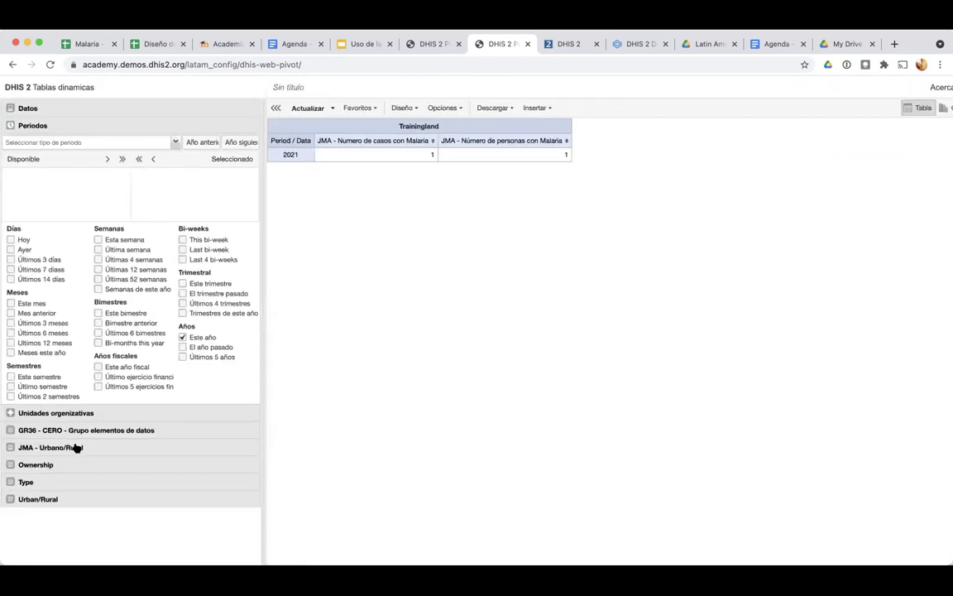
Step: Add JMA - Rural and JMA - Urbano, place Urbano/Rural in the rows, and update
left_click(64, 448)
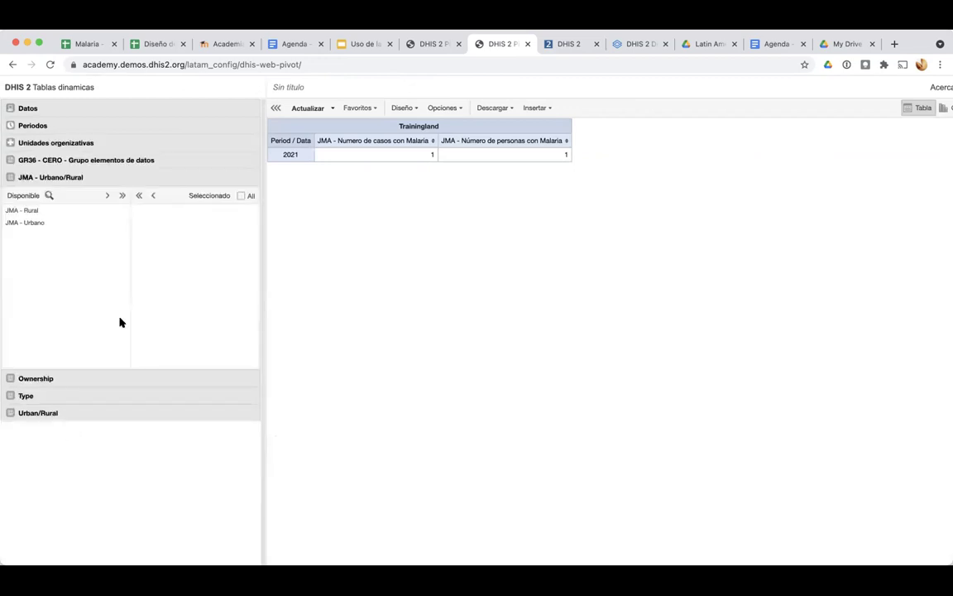
double_click(24, 212)
double_click(31, 212)
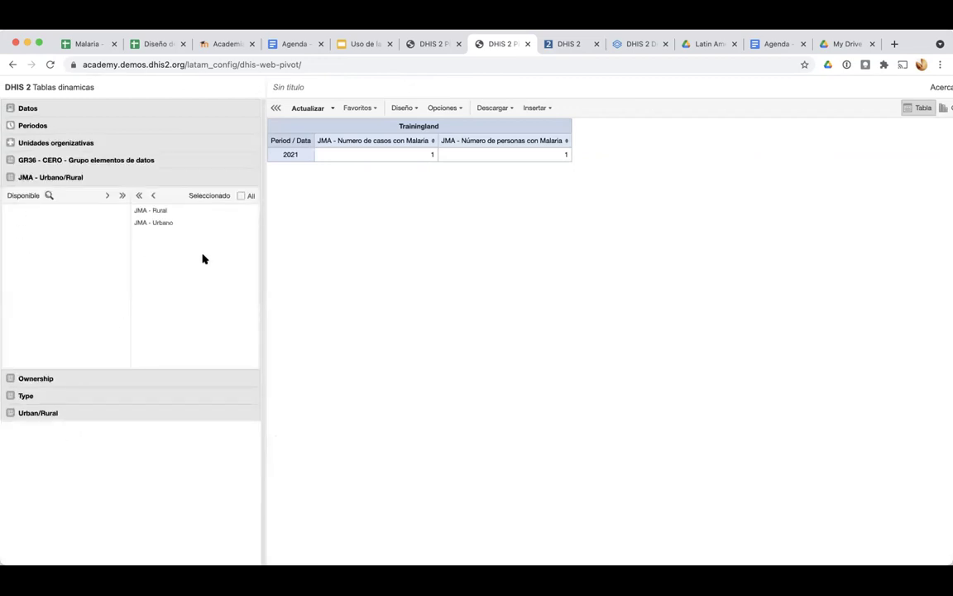
left_click(404, 109)
left_click_drag(619, 172, 568, 310)
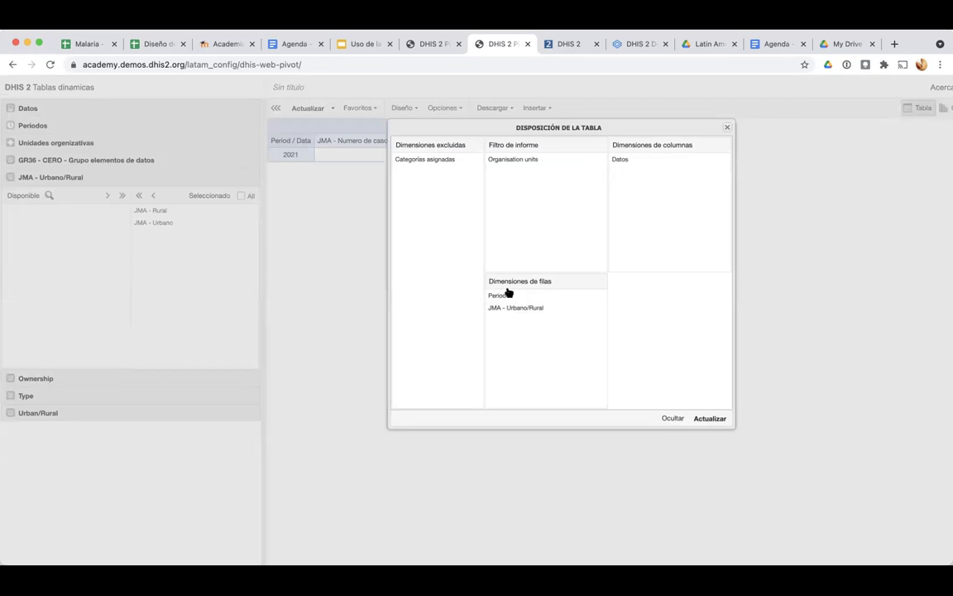
left_click(705, 418)
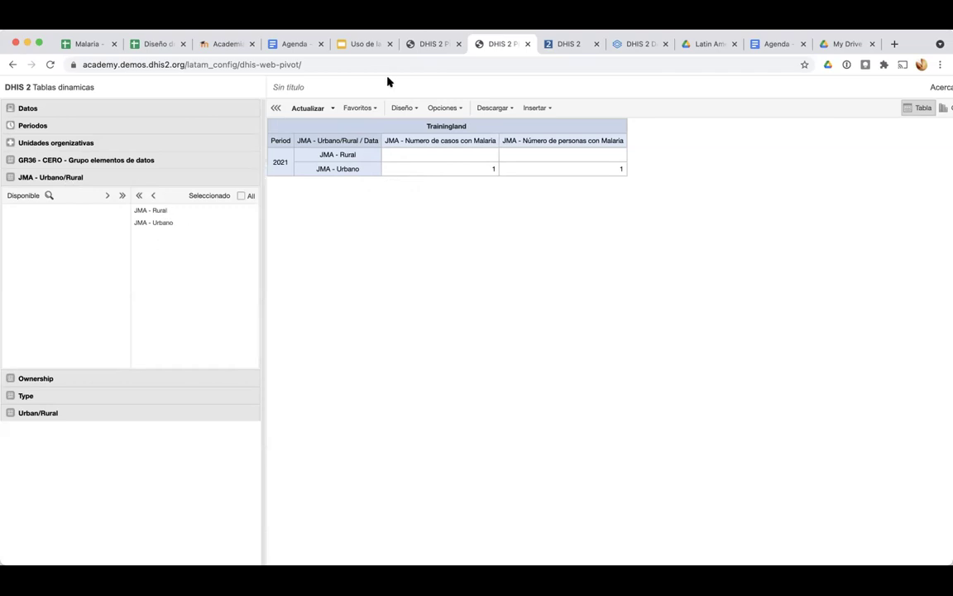
Step: Compare the pivot tables across browser tabs, then go to the Inicio dashboard
left_click(567, 43)
left_click(447, 44)
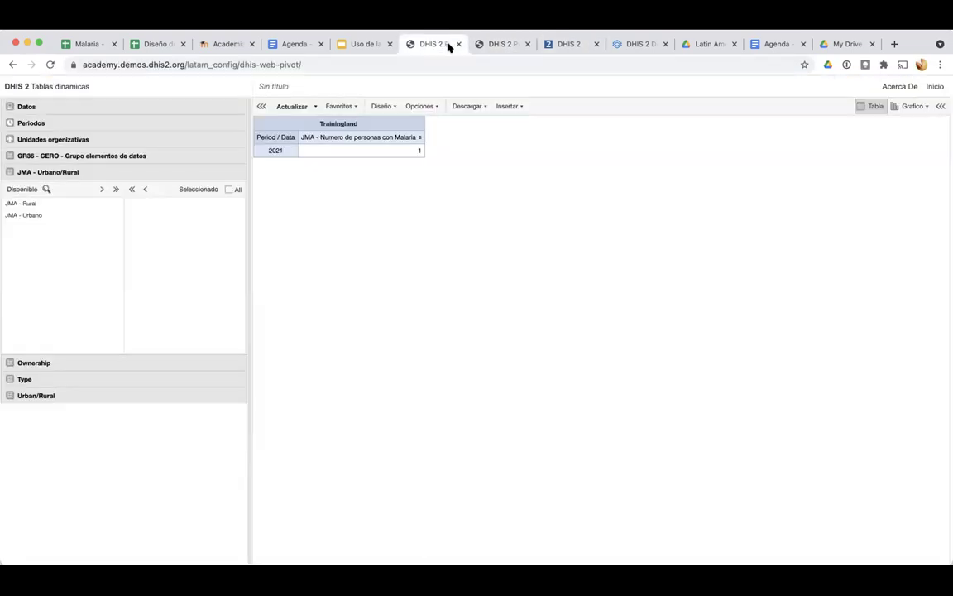
left_click(480, 44)
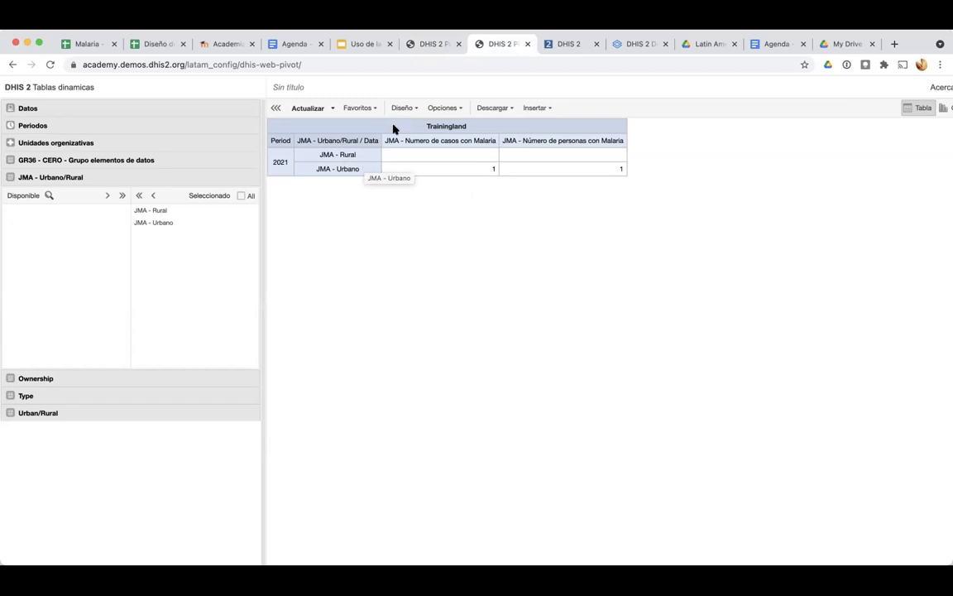
left_click(429, 44)
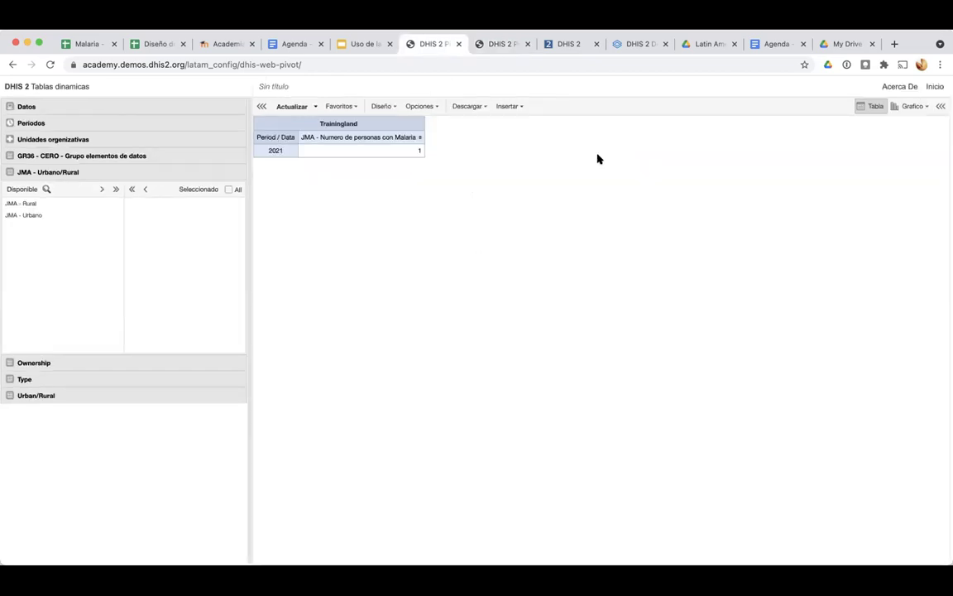
left_click(935, 85)
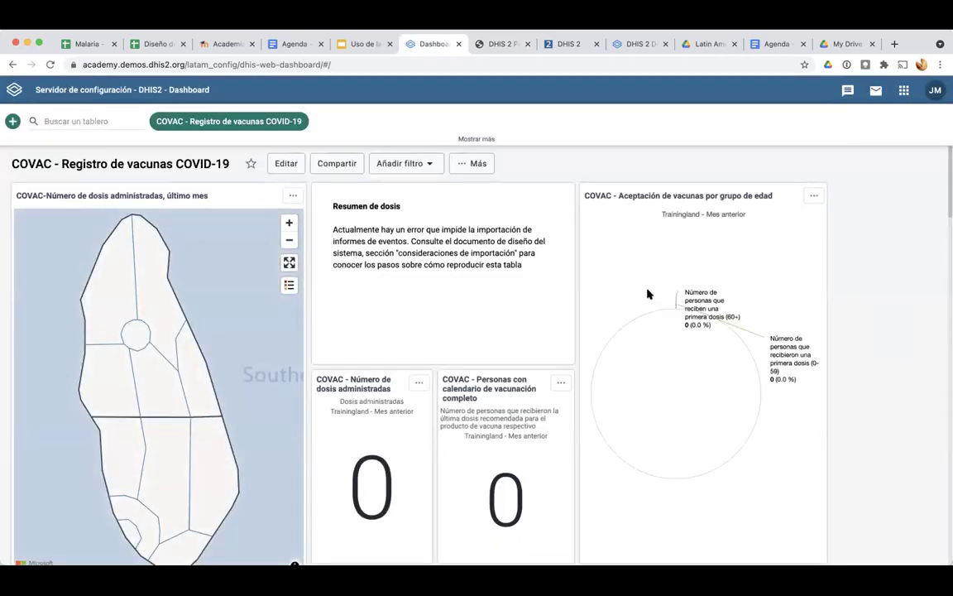
Step: Open Tracker Capture and select the JMA malaria notification (Personas) program
left_click(903, 90)
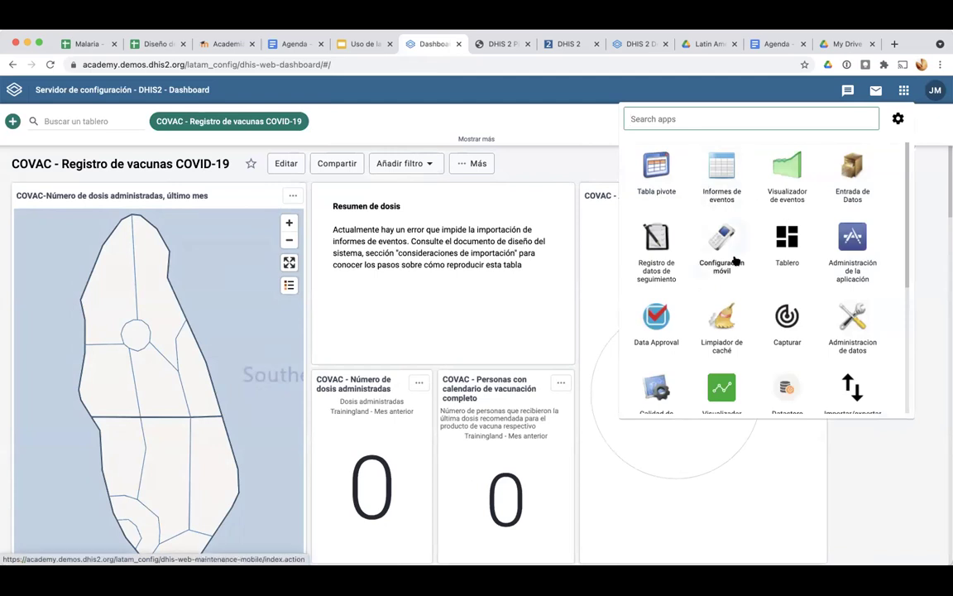
scroll(729, 265, "down", 3)
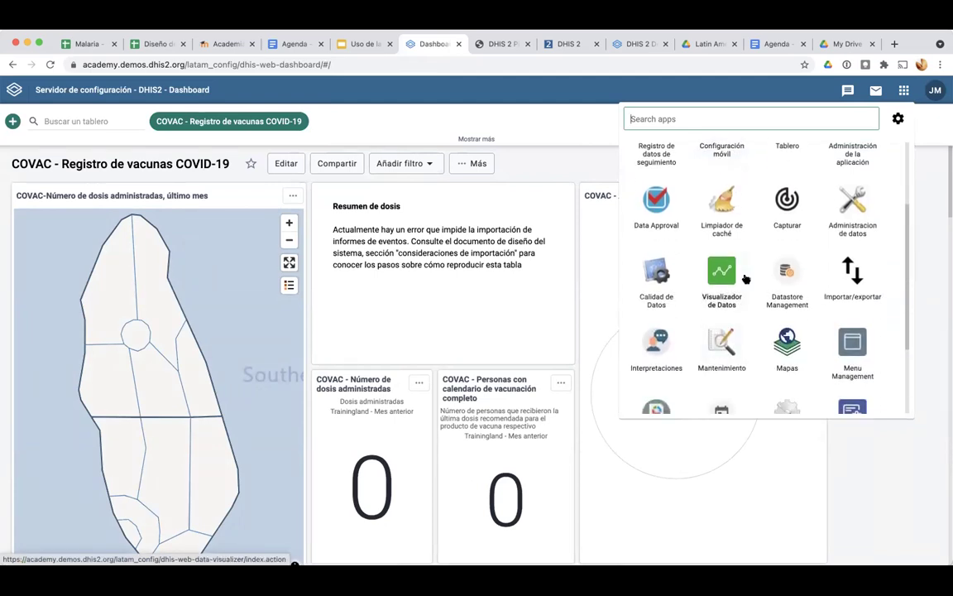
scroll(720, 265, "up", 3)
left_click(656, 238)
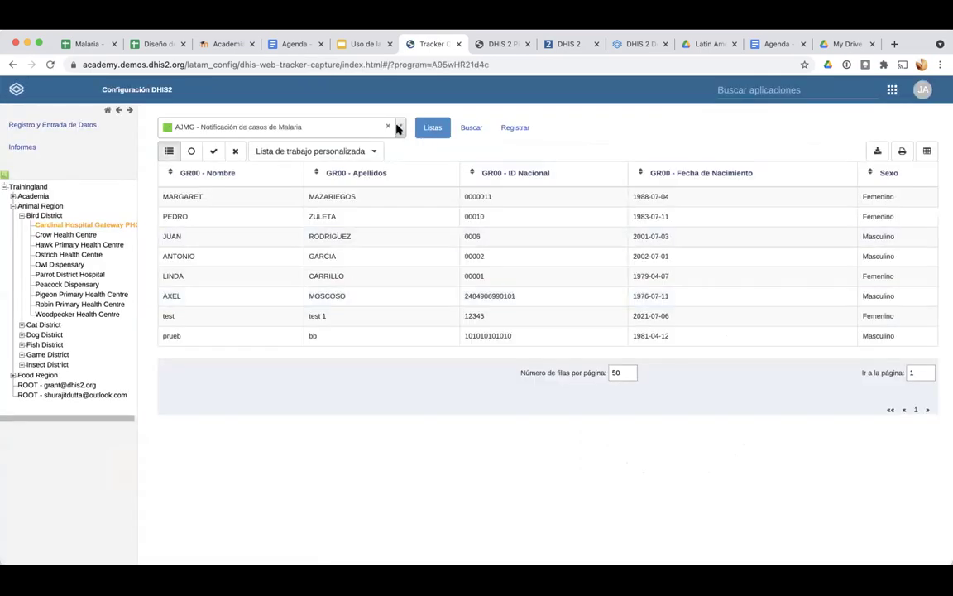
left_click(398, 128)
scroll(346, 241, "down", 1)
scroll(346, 241, "down", 1)
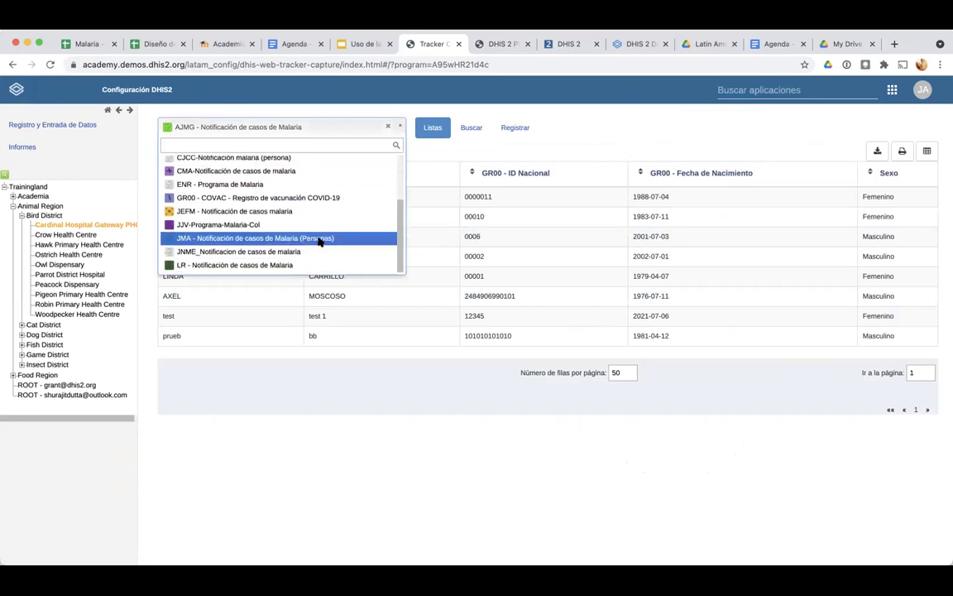
left_click(319, 239)
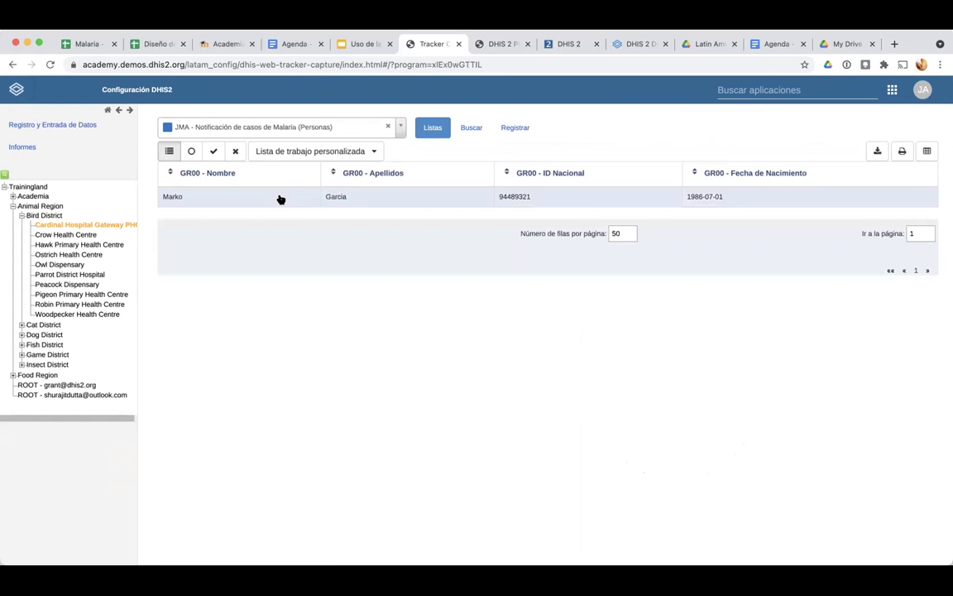
Step: Open the person's dashboard and try adding an event, dismissing the 'events already created' error
left_click(280, 199)
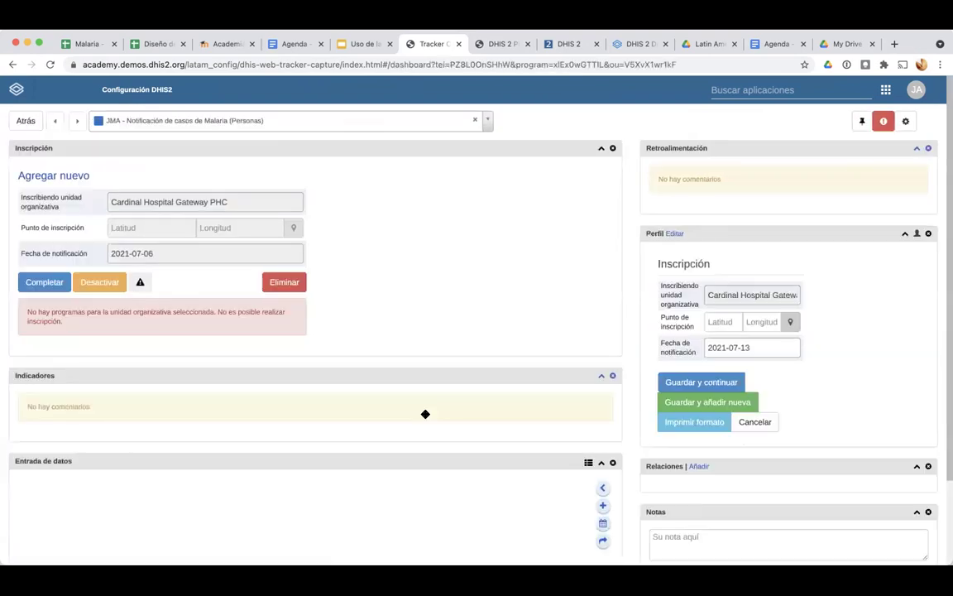
scroll(417, 402, "down", 5)
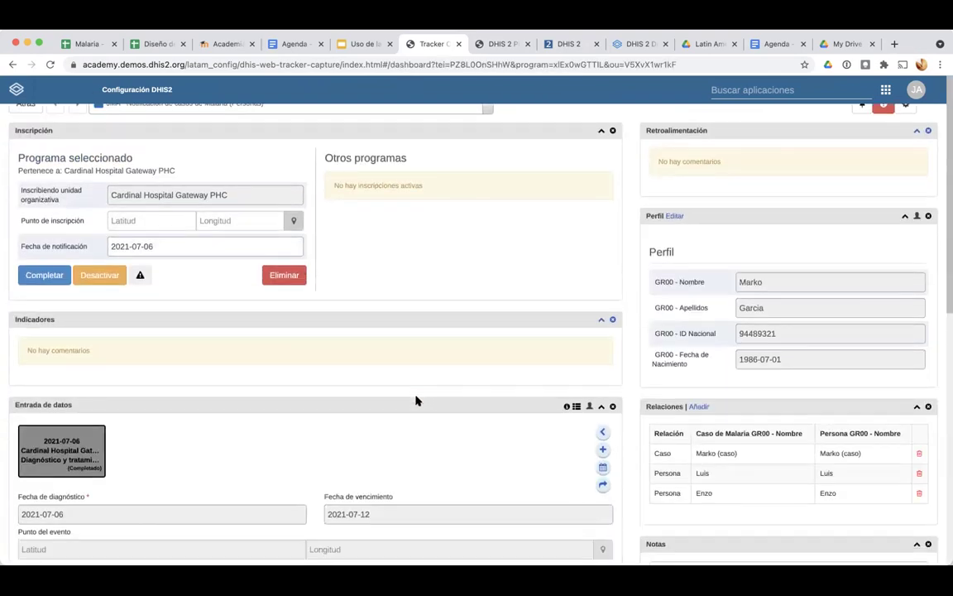
scroll(418, 402, "down", 3)
scroll(417, 404, "up", 4)
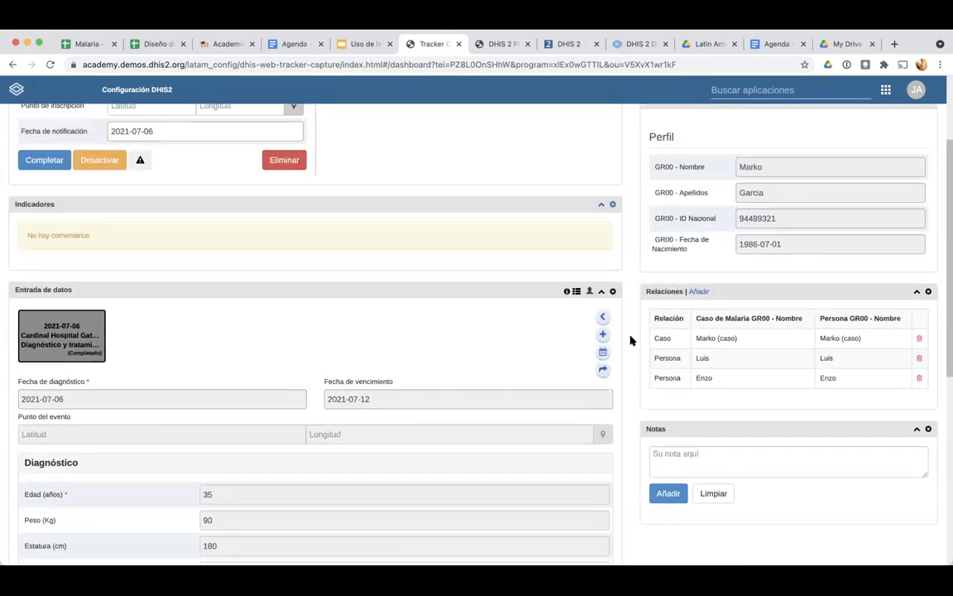
left_click(602, 335)
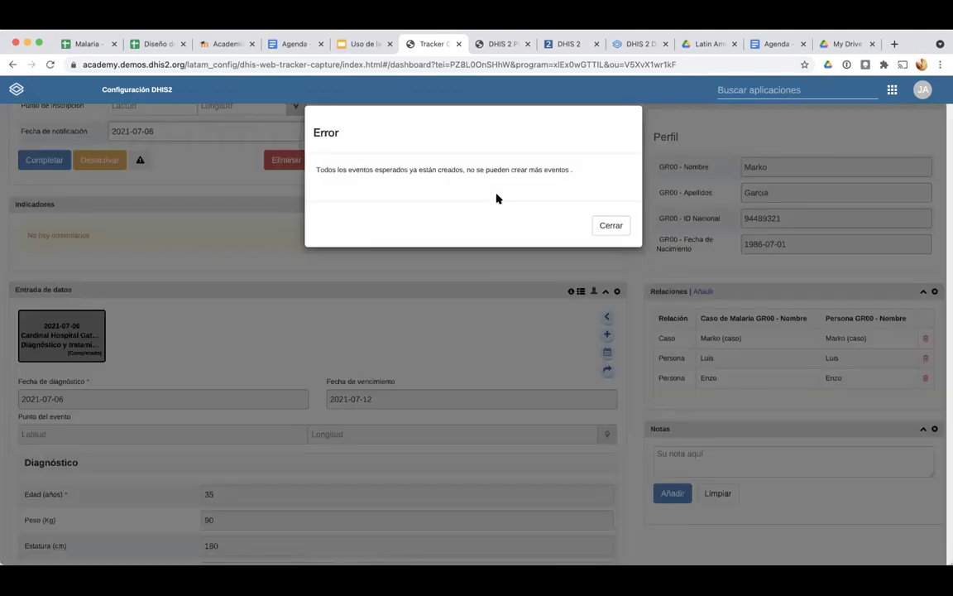
left_click(599, 227)
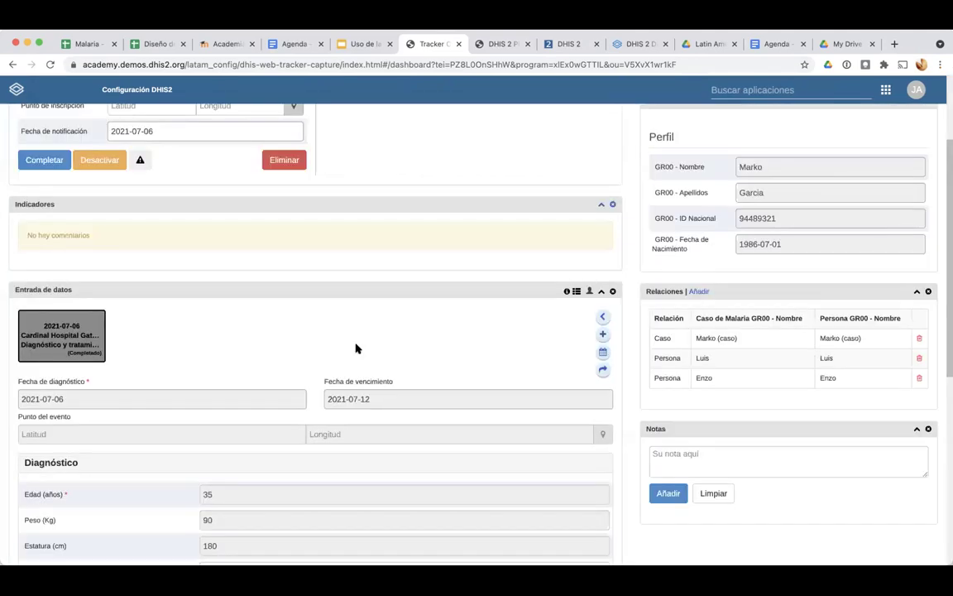
Step: Complete the 2021-07-06 malaria enrollment with Completar and confirm with Sí
scroll(356, 348, "down", 8)
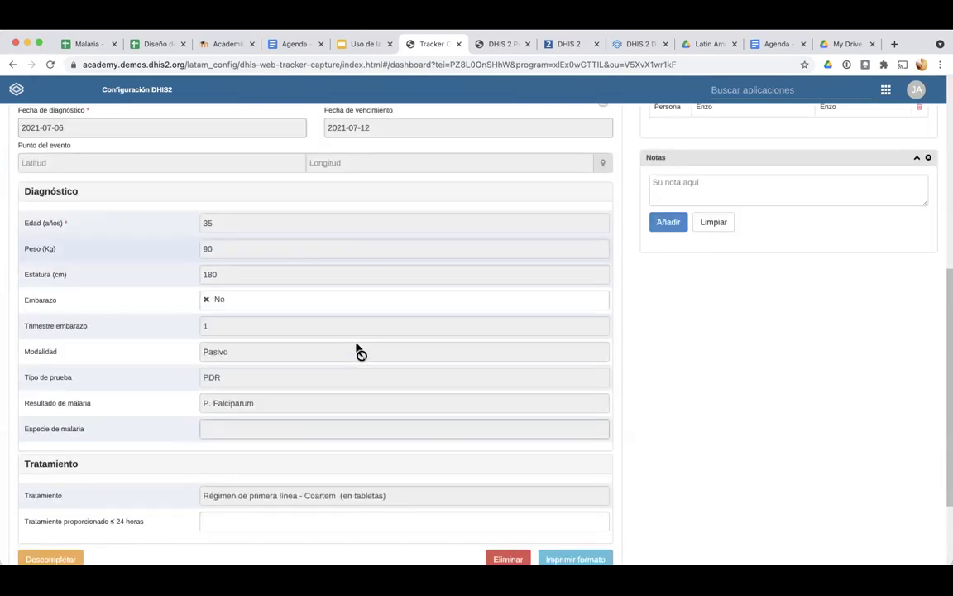
scroll(356, 347, "up", 10)
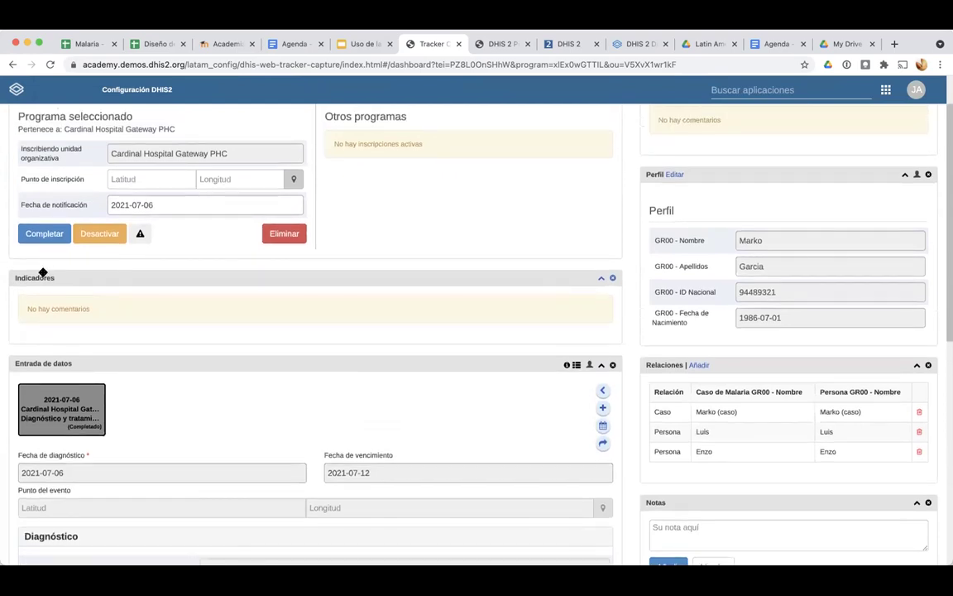
left_click(42, 233)
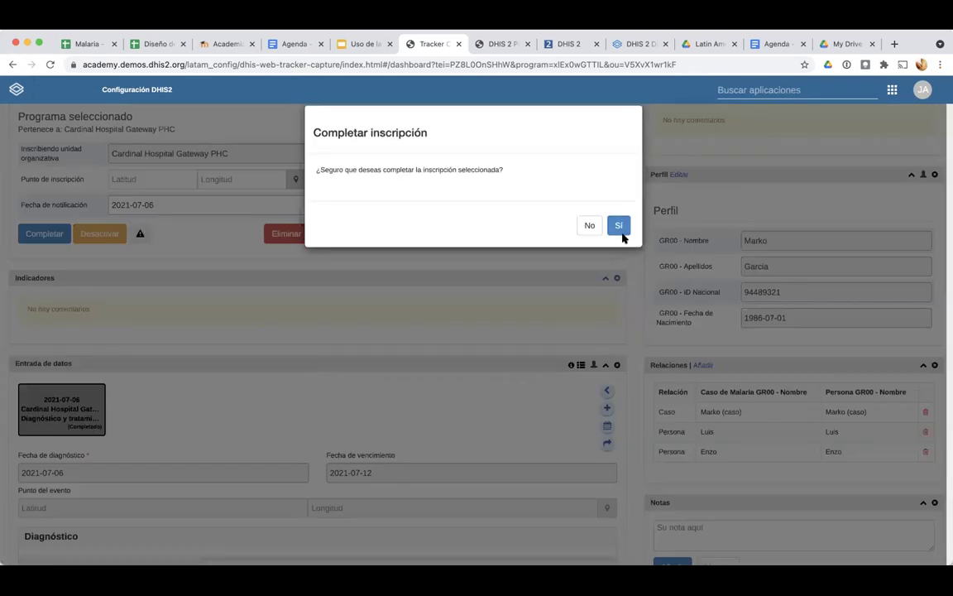
left_click(619, 222)
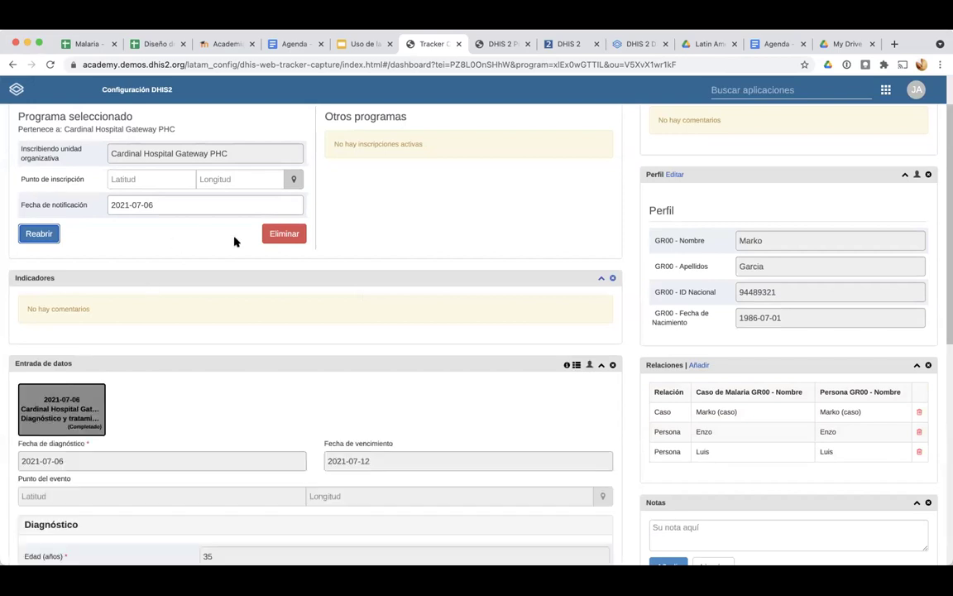
scroll(201, 235, "up", 2)
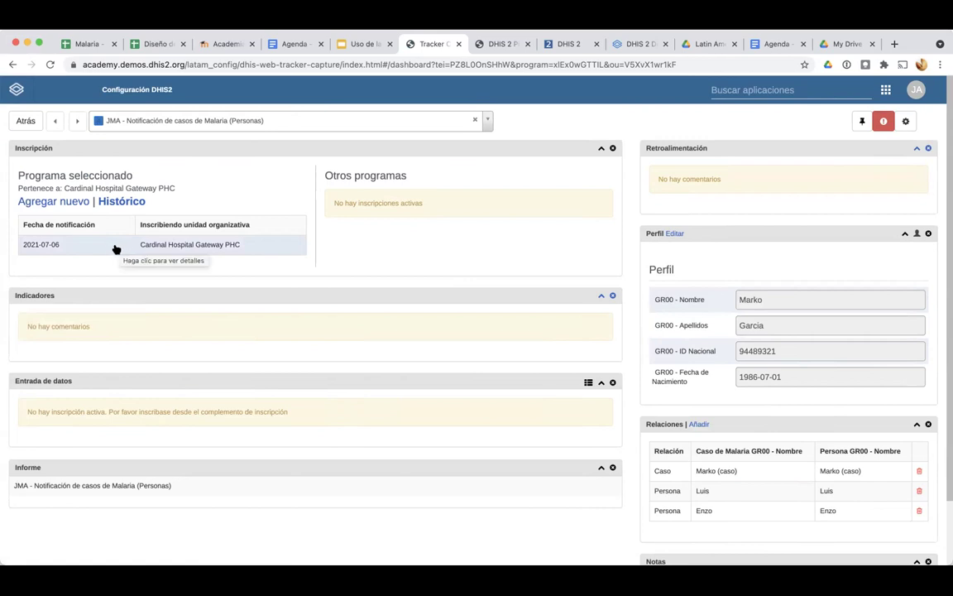
Step: Re-enroll the person, keeping the prefilled 2021-07-13 notification date and profile, and save with Admitir
left_click(58, 203)
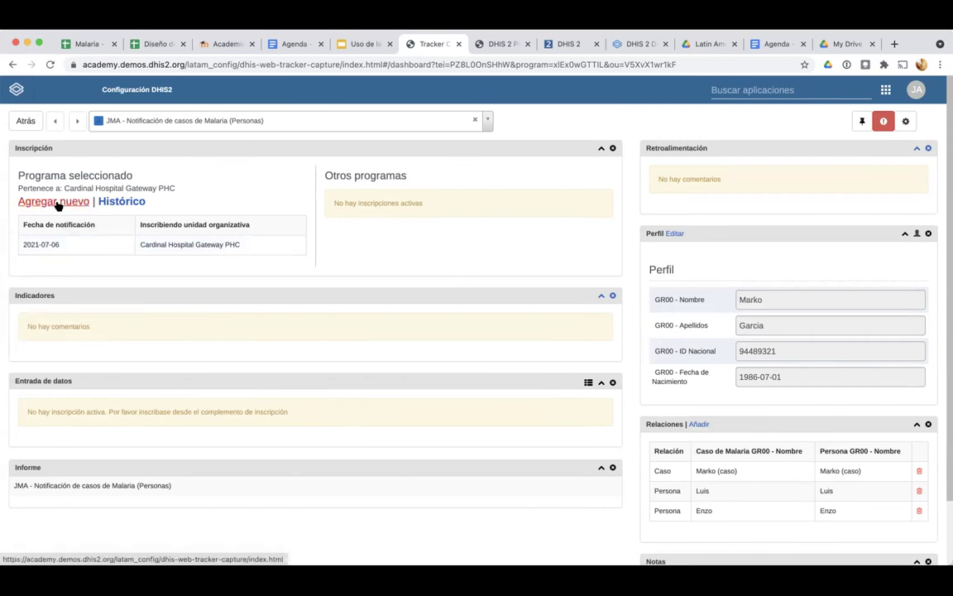
scroll(270, 239, "down", 5)
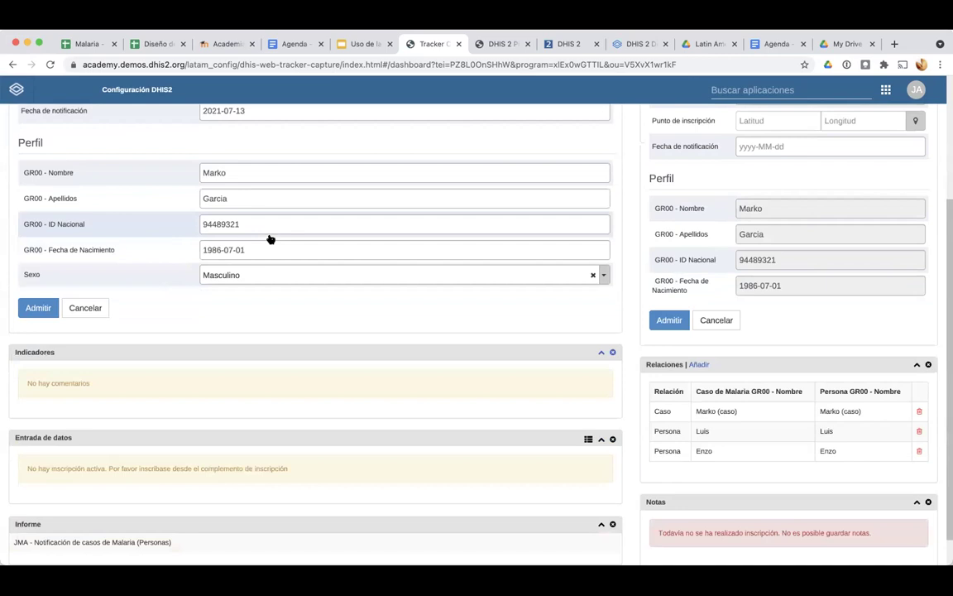
scroll(266, 201, "up", 3)
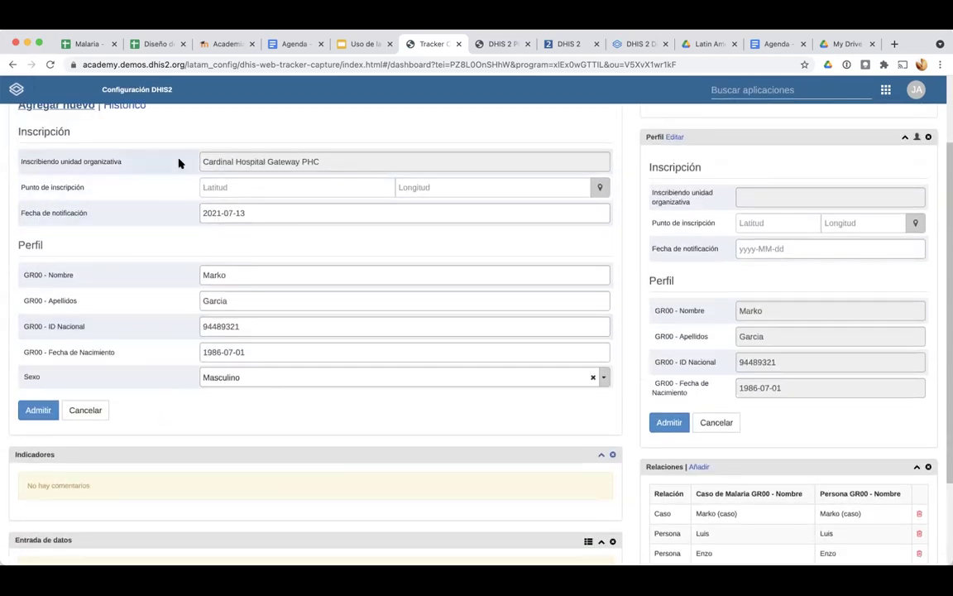
scroll(181, 160, "up", 2)
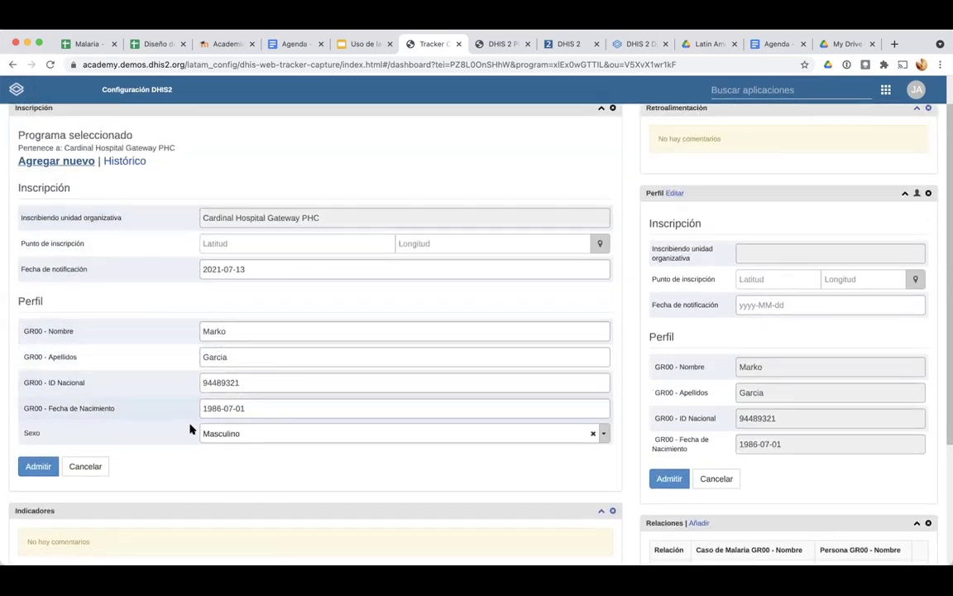
left_click(33, 466)
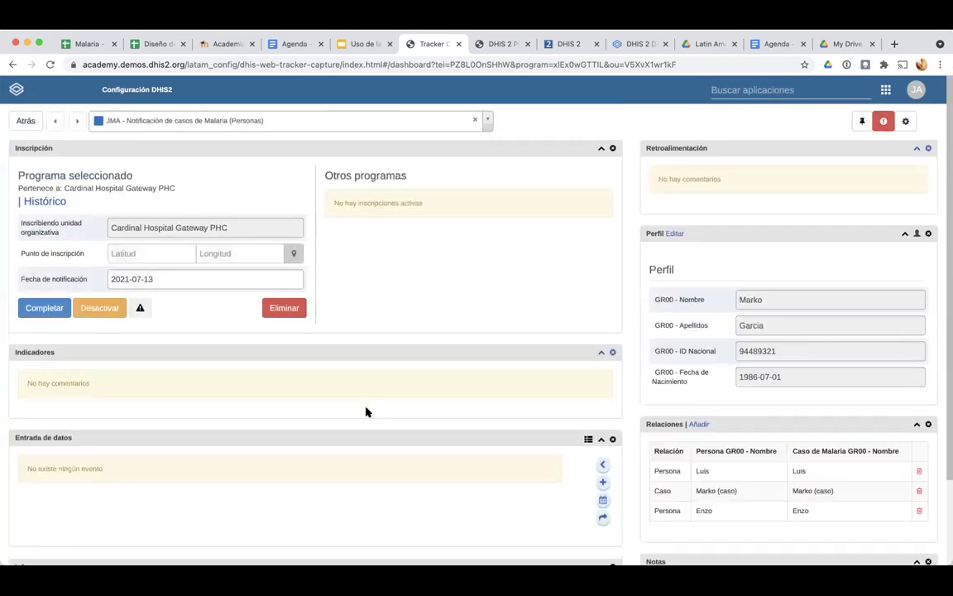
scroll(368, 411, "down", 3)
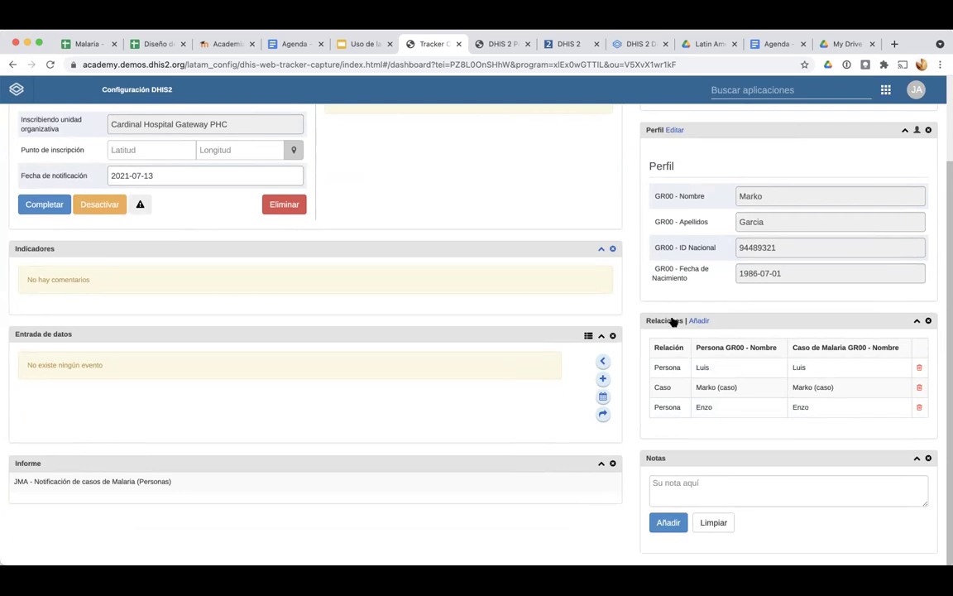
scroll(671, 281, "up", 3)
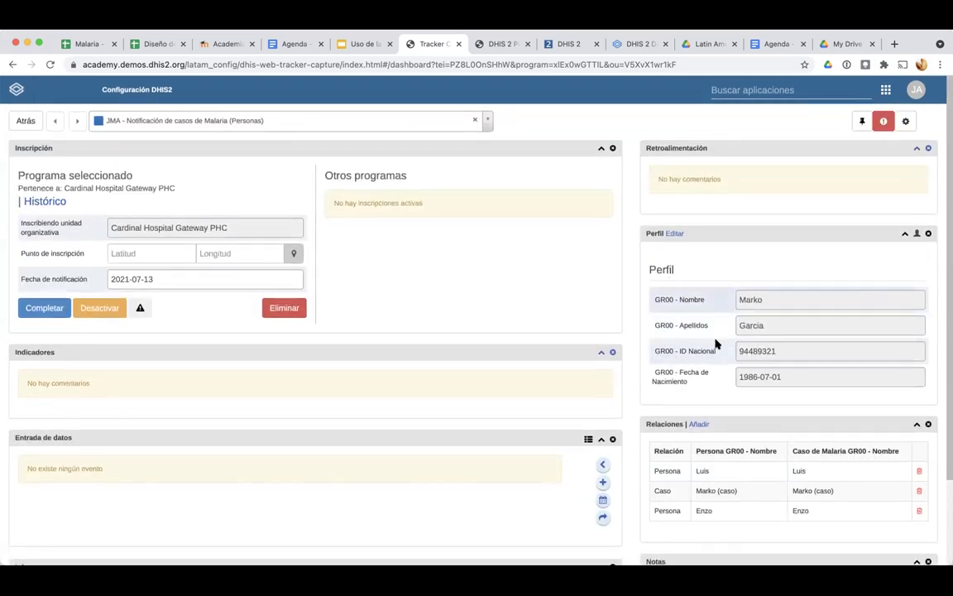
scroll(711, 447, "down", 2)
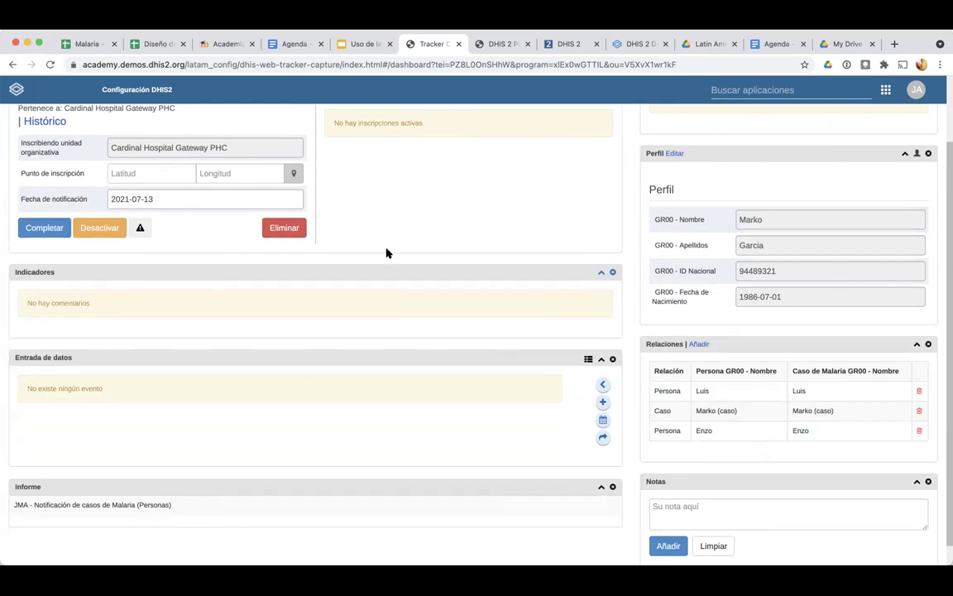
scroll(386, 253, "up", 3)
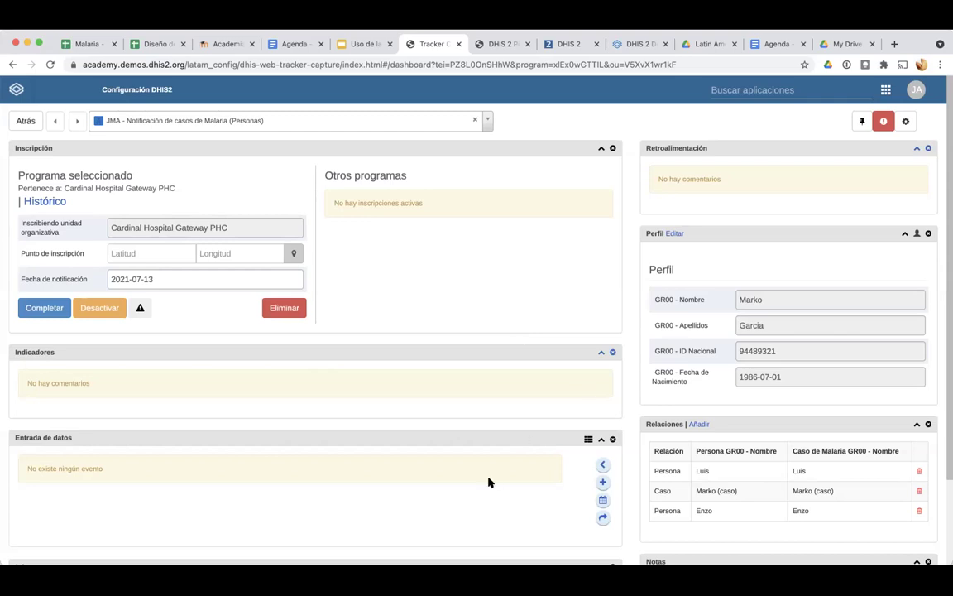
scroll(488, 482, "down", 3)
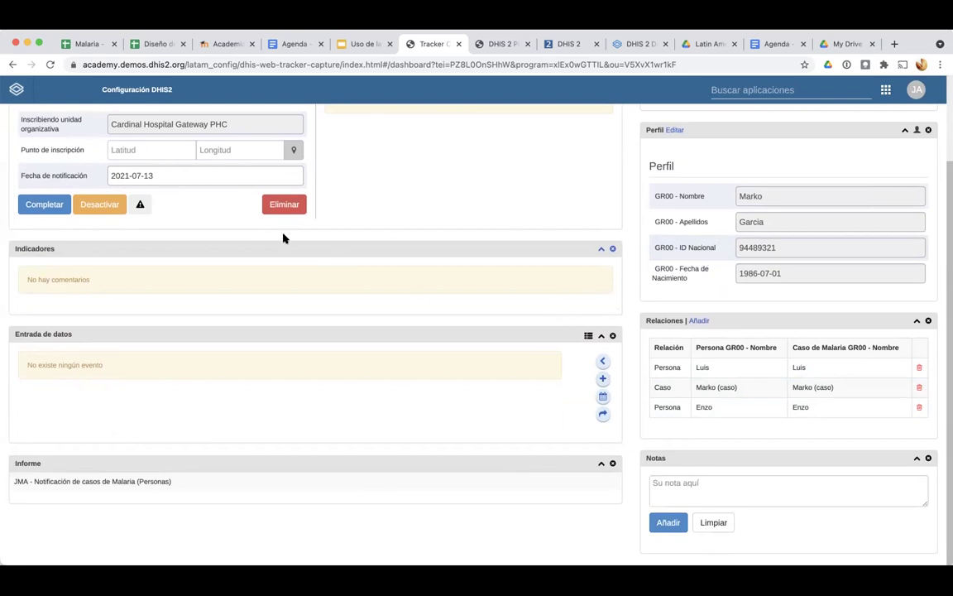
scroll(286, 240, "up", 3)
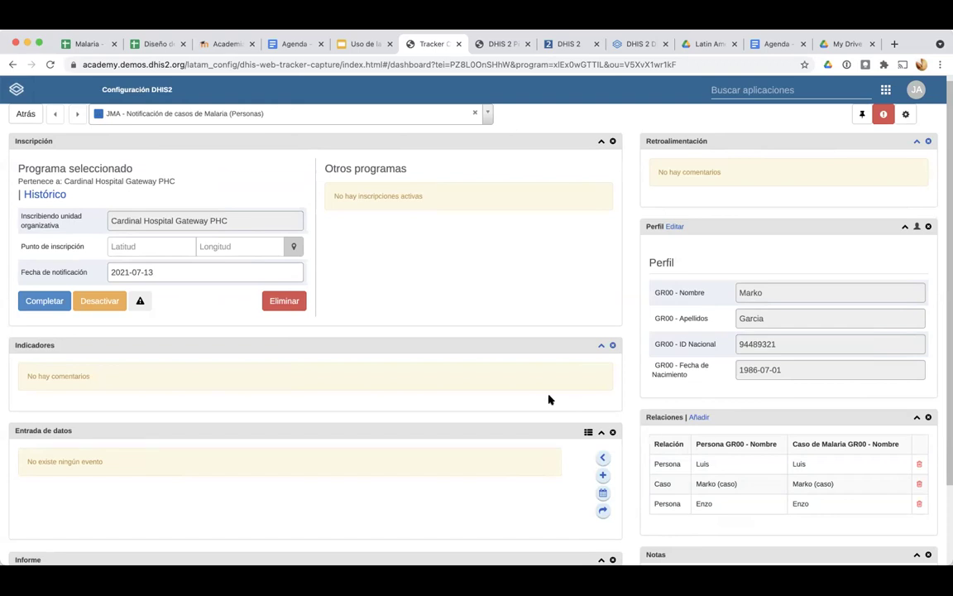
Step: Try saving a new Diagnóstico y tratamiento event for the enrollment
left_click(602, 477)
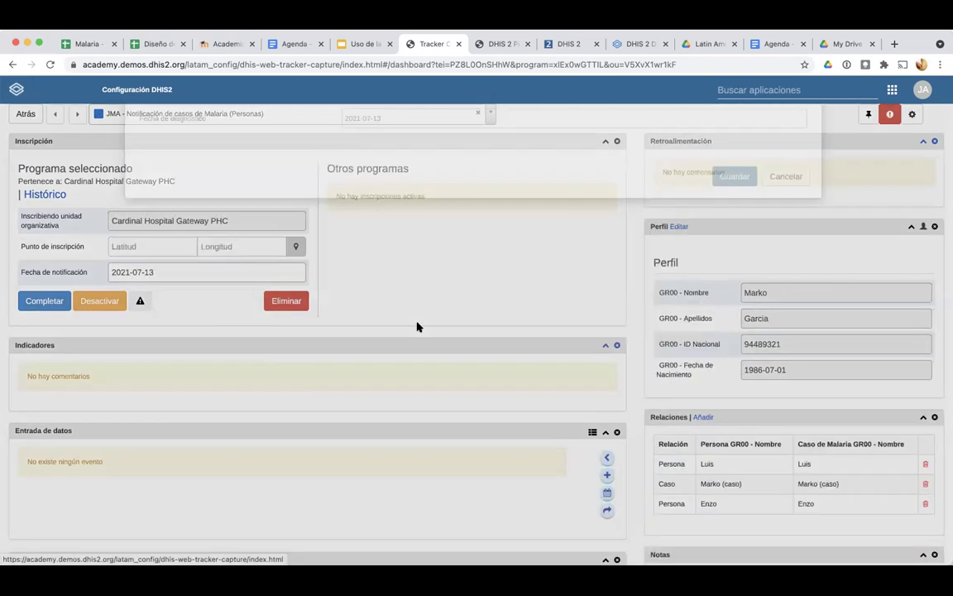
left_click(430, 181)
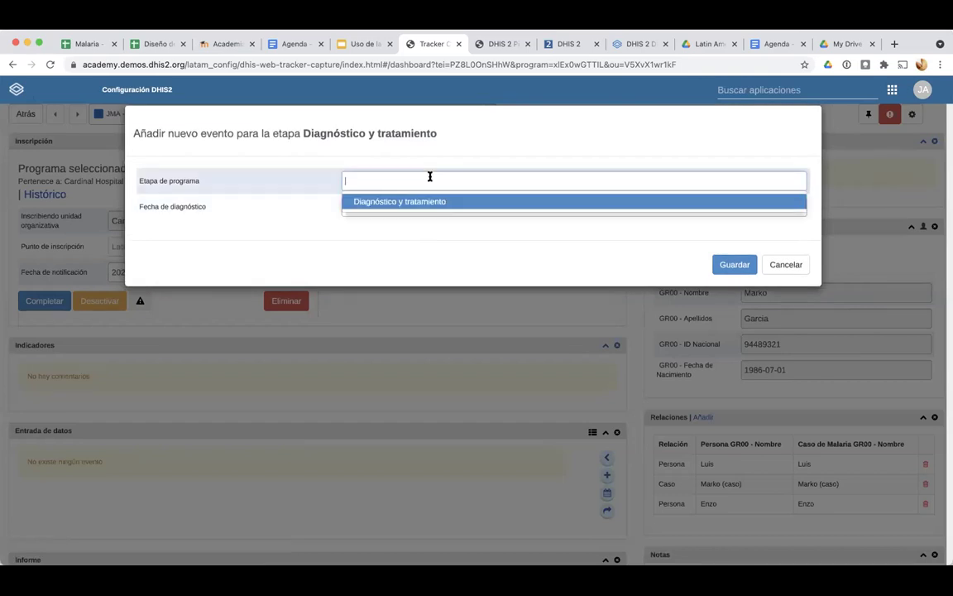
left_click(422, 201)
left_click(734, 265)
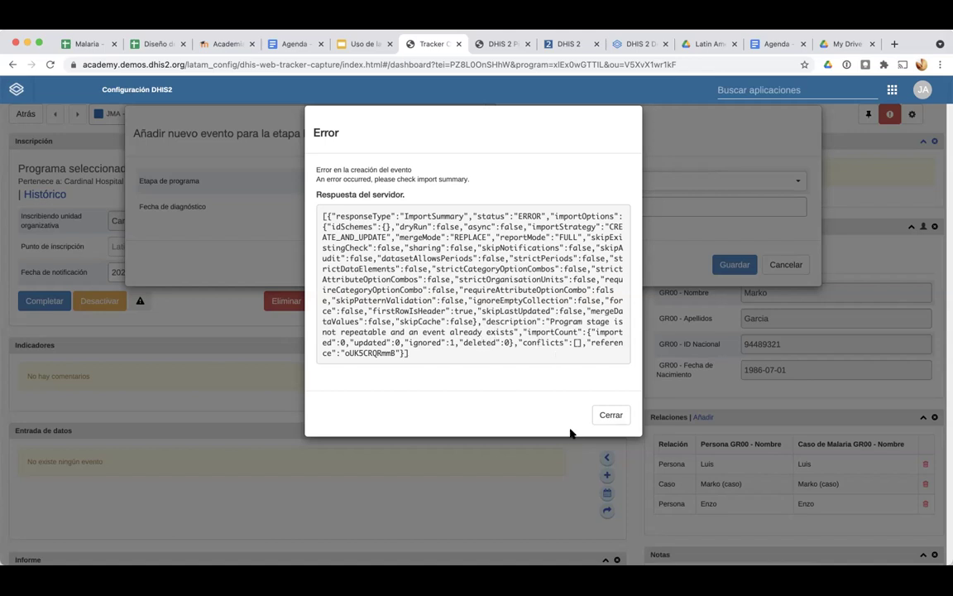
Step: Dismiss the non-repeatable error, cancel the event, and reload Tracker Capture
left_click(609, 416)
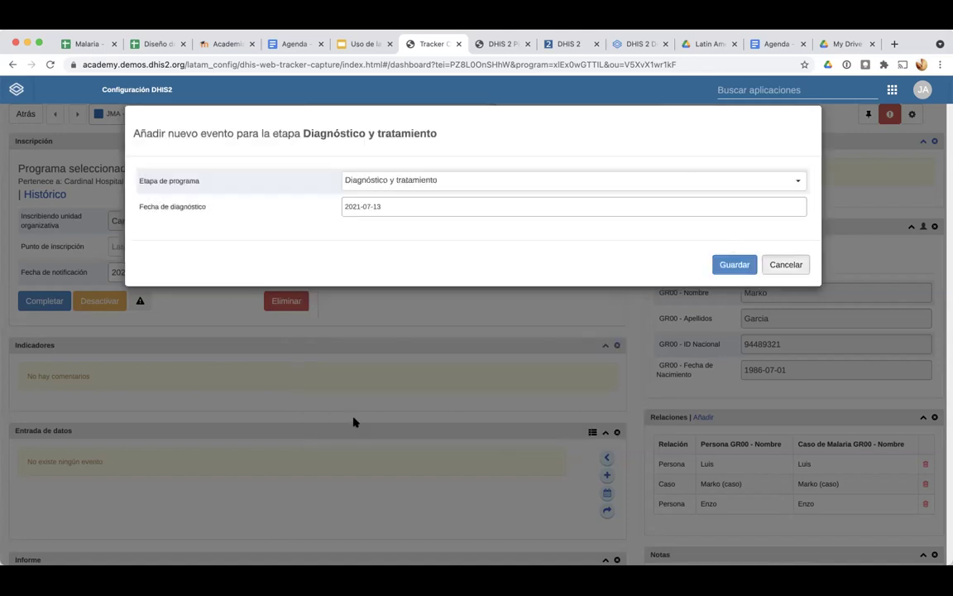
left_click(354, 423)
scroll(354, 422, "down", 3)
key("super+r")
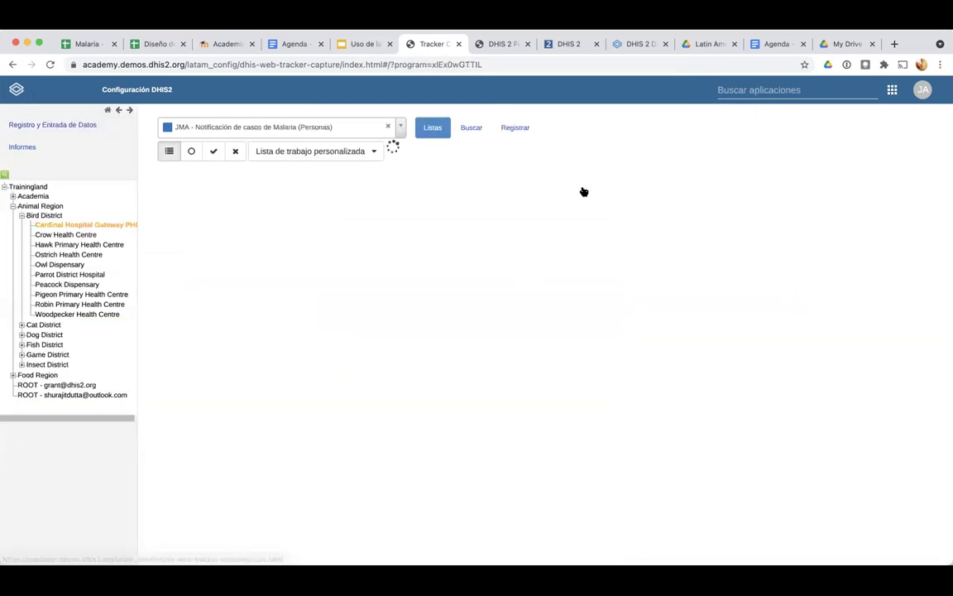
Step: Clear all stored data with the Browser Cache Cleaner app
left_click(800, 88)
scroll(644, 273, "down", 1)
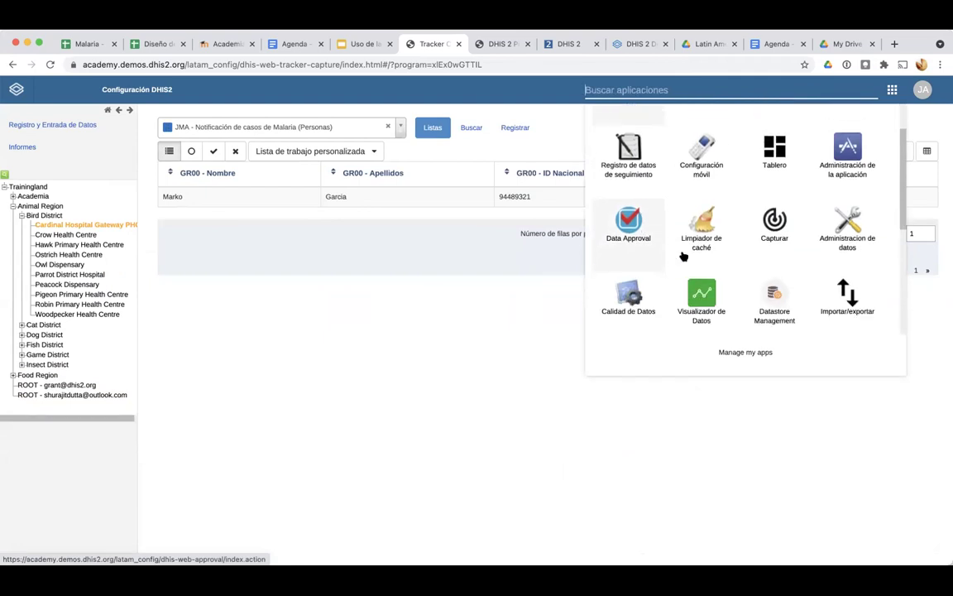
left_click(700, 234)
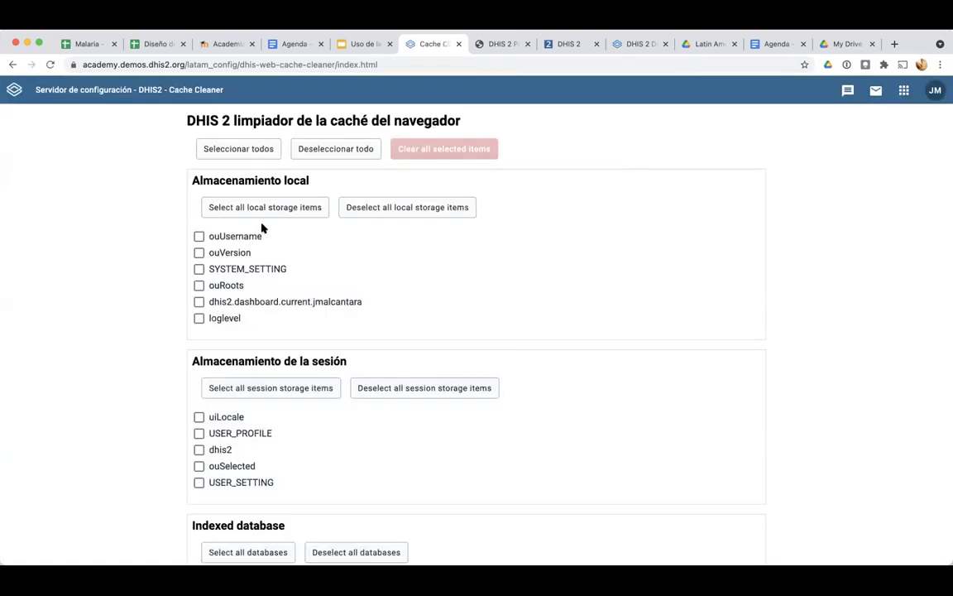
left_click(245, 151)
left_click(469, 150)
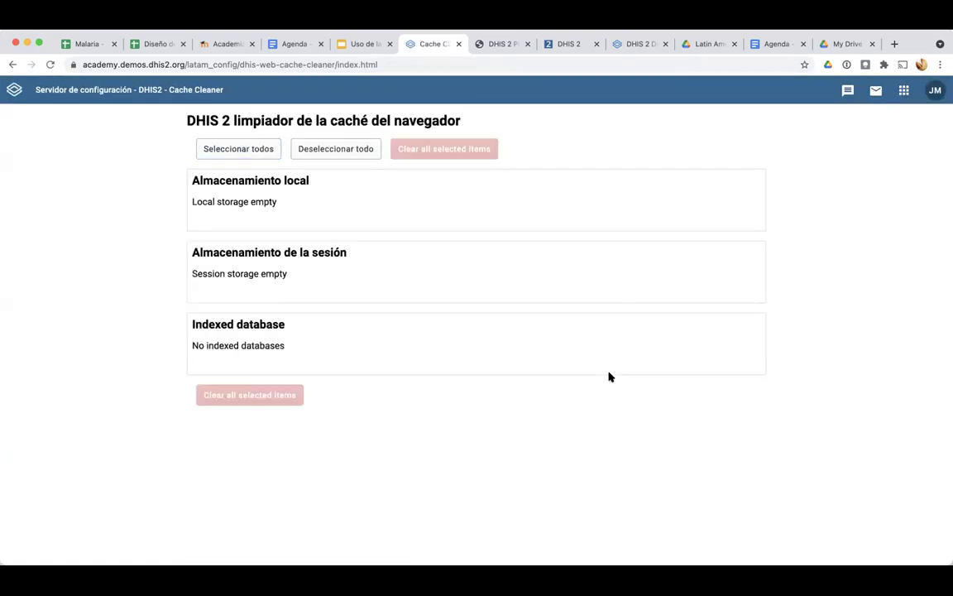
Step: Back in Tracker Capture, select Cardinal Hospital Gateway PHC under Trainingland > Animal Region > Bird District
left_click(904, 91)
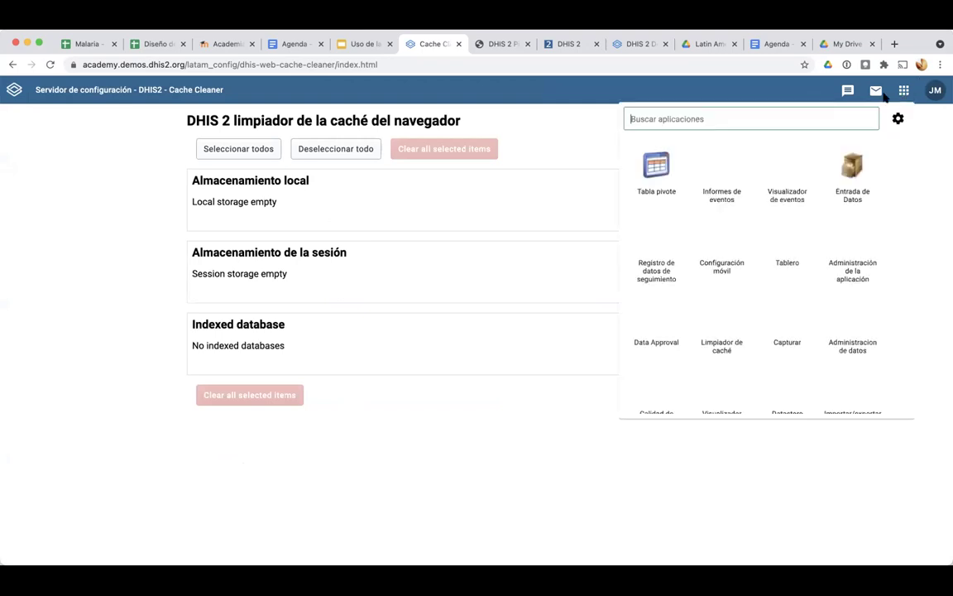
left_click(657, 238)
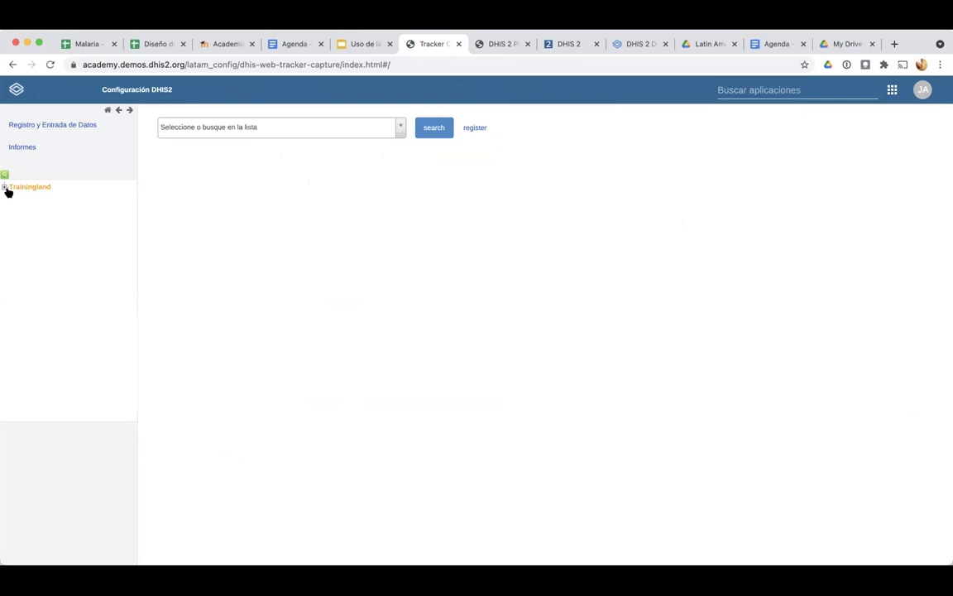
left_click(5, 188)
left_click(12, 206)
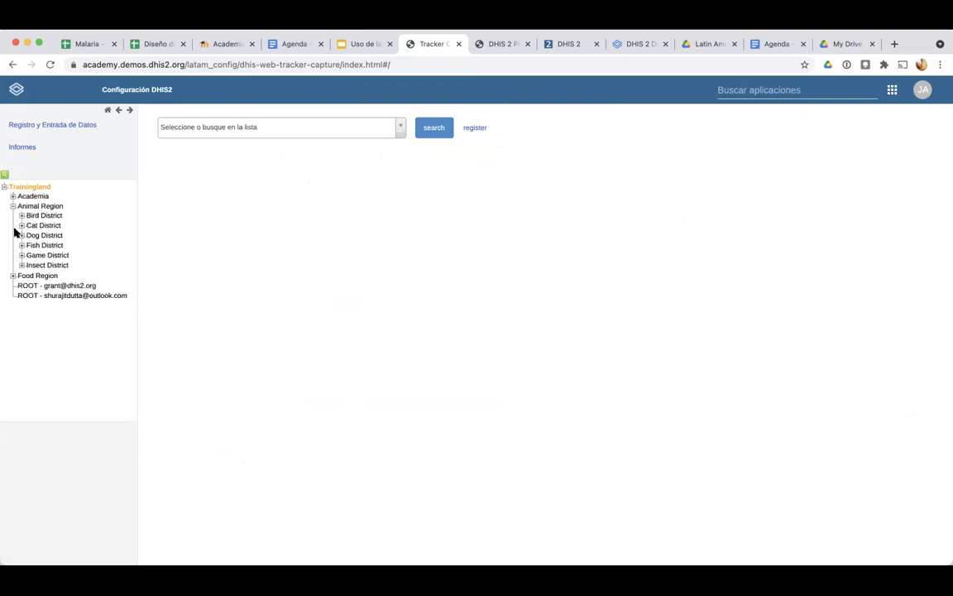
left_click(22, 215)
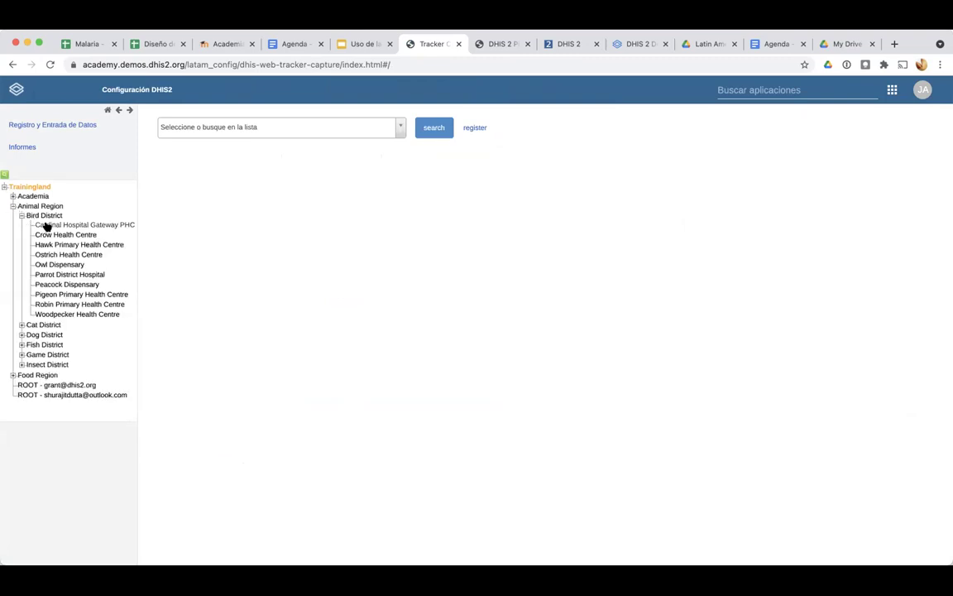
left_click(47, 226)
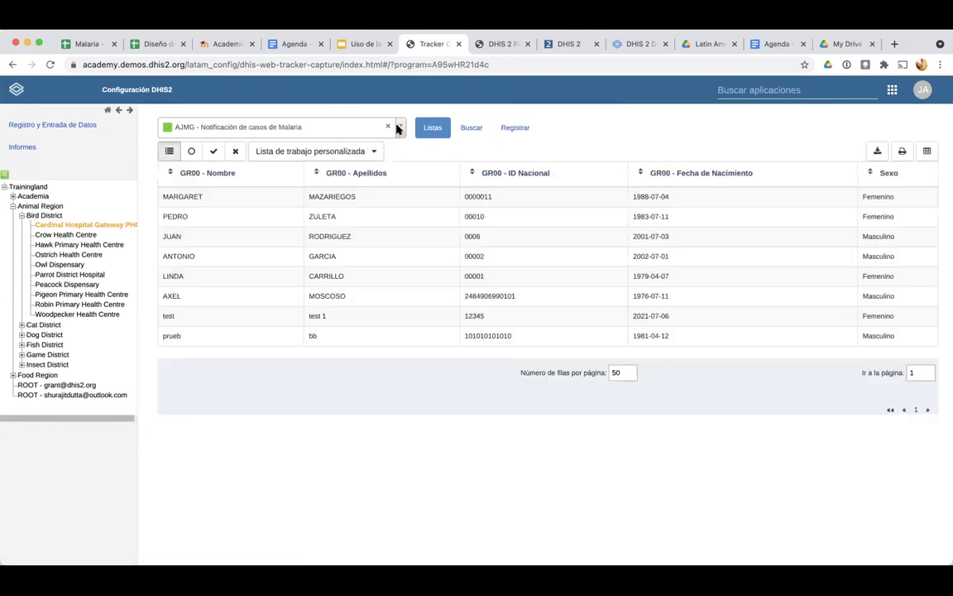
left_click(397, 128)
Step: Switch to the JMA - Notificación de casos de Malaria (Personas) program and open the person's dashboard
scroll(354, 233, "down", 2)
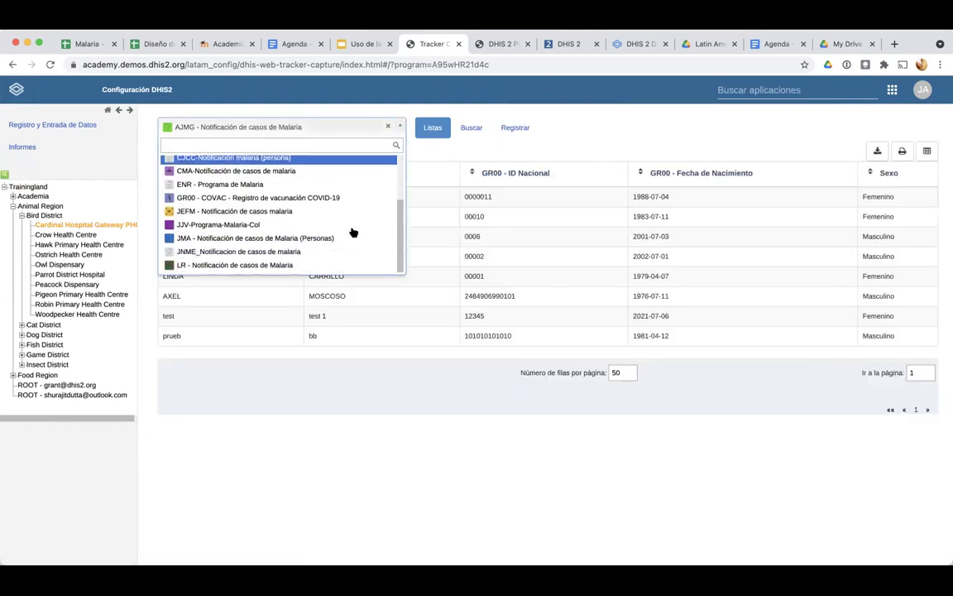
left_click(343, 238)
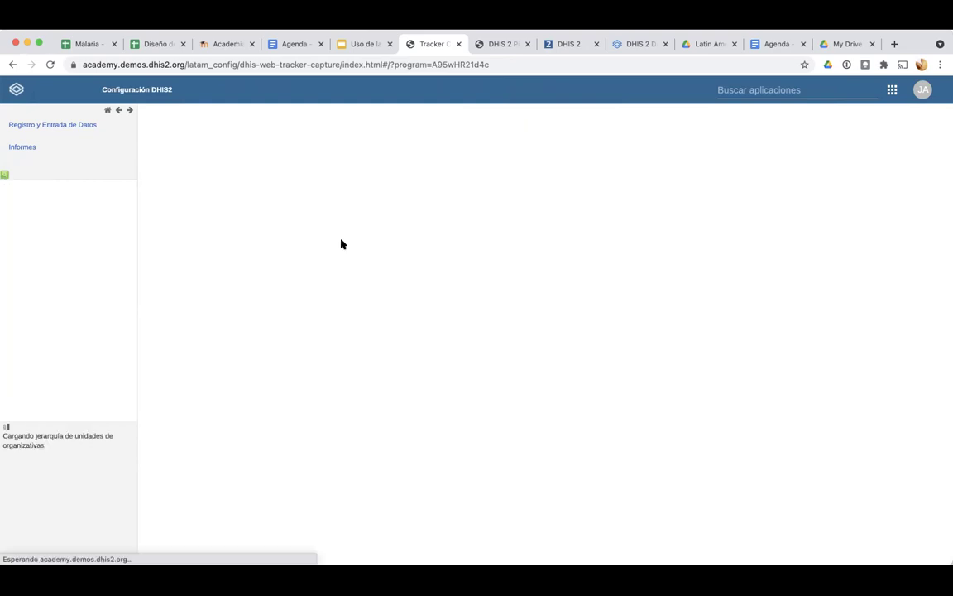
left_click(377, 204)
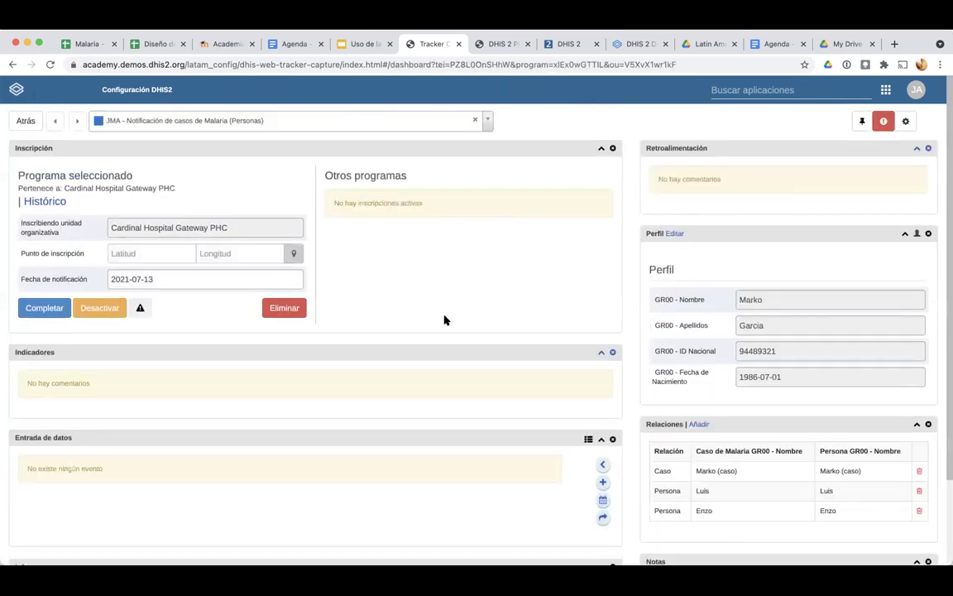
Step: Retry saving a Diagnóstico y tratamiento event, dismiss the server error, and cancel
left_click(603, 484)
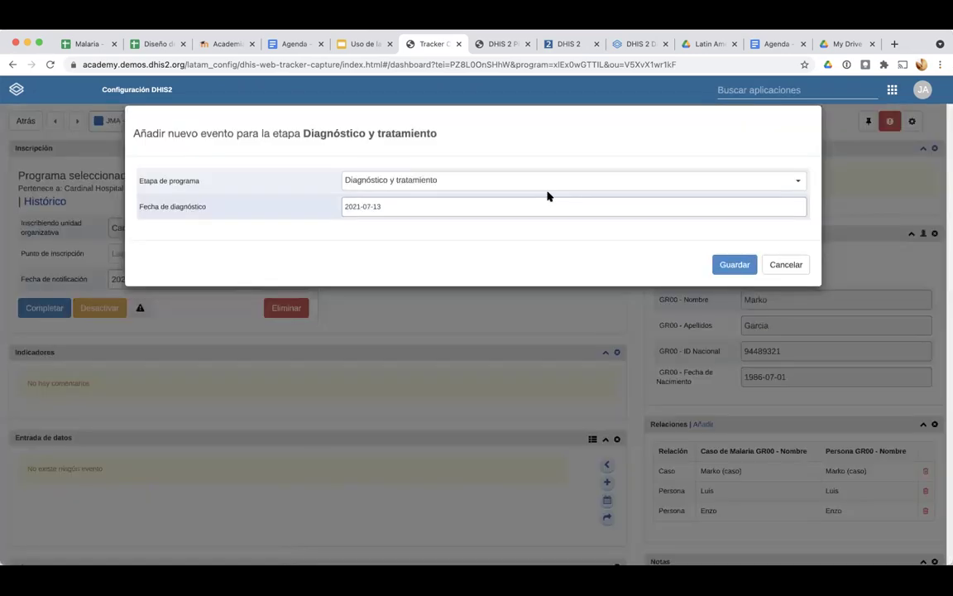
left_click(741, 268)
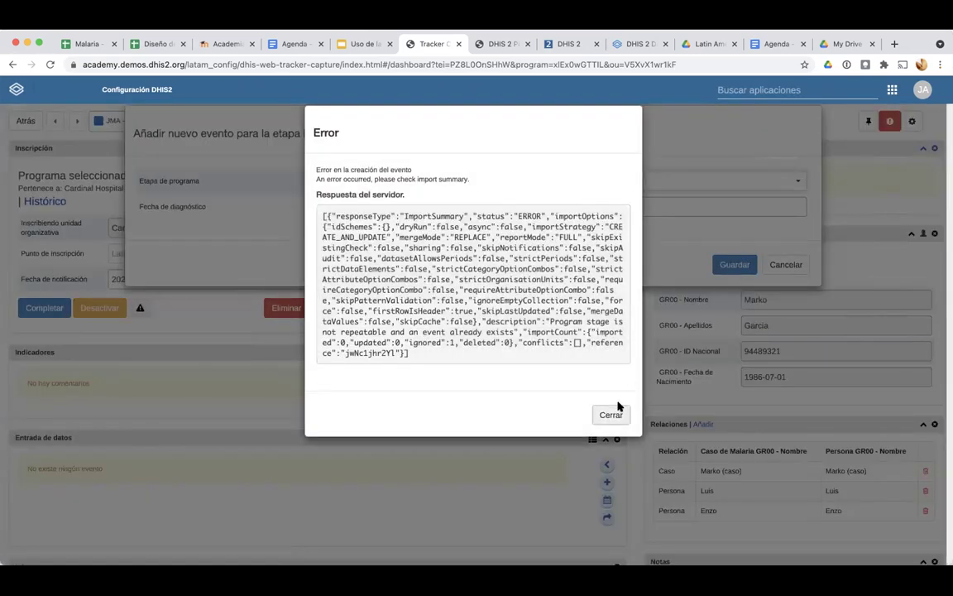
left_click(616, 415)
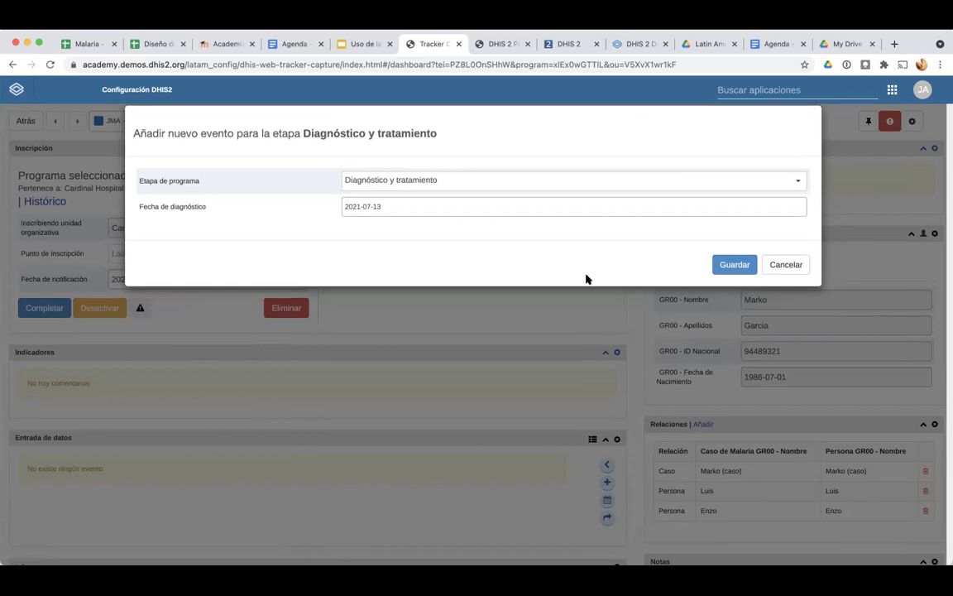
left_click(786, 265)
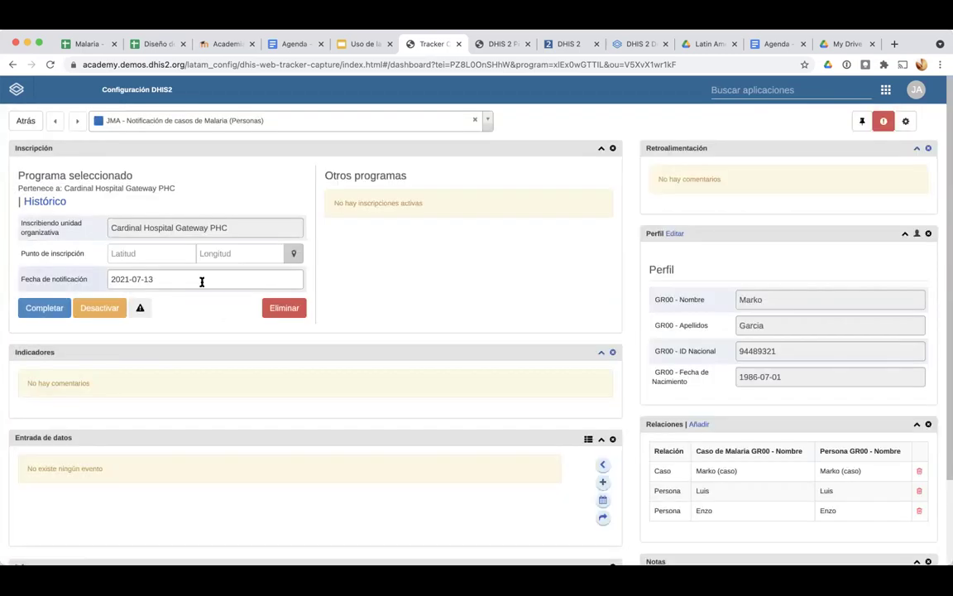
left_click(52, 202)
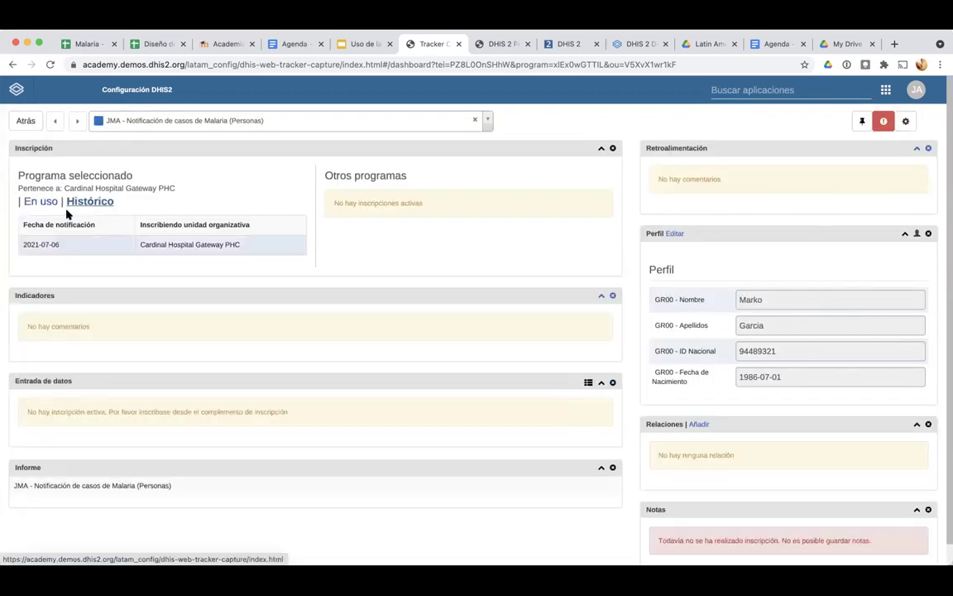
left_click(170, 245)
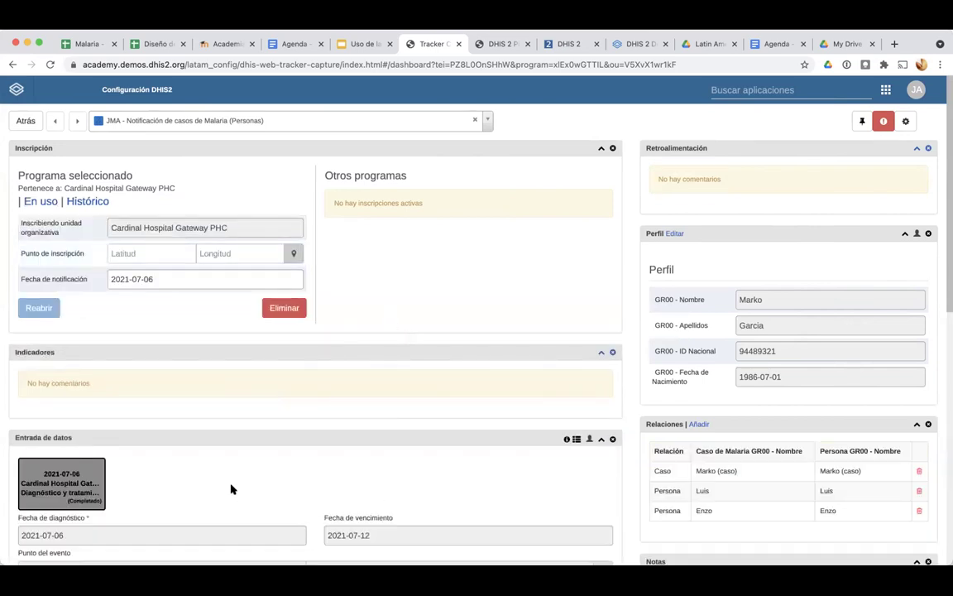
scroll(232, 490, "down", 3)
mouse_move(50, 292)
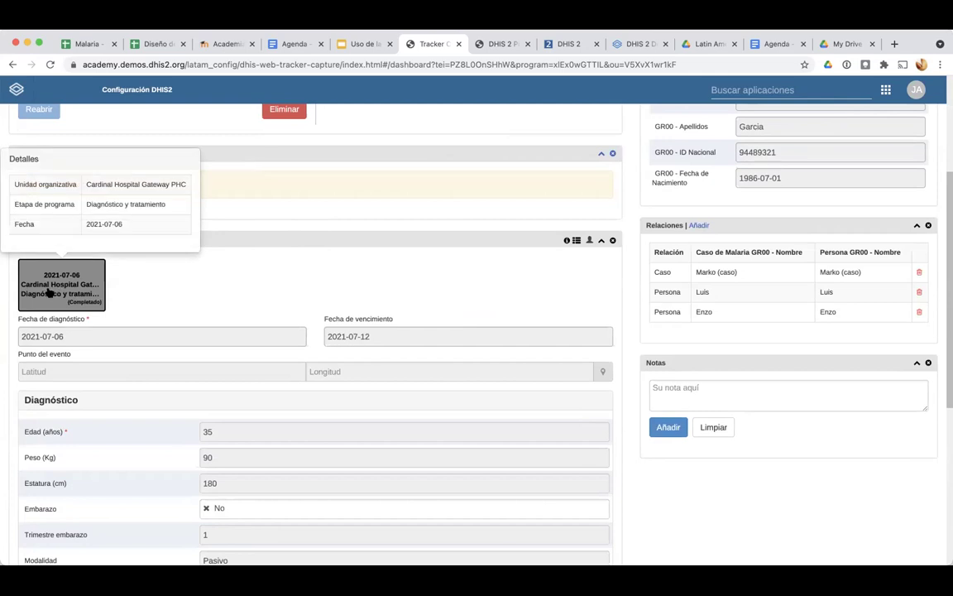
scroll(132, 300, "up", 3)
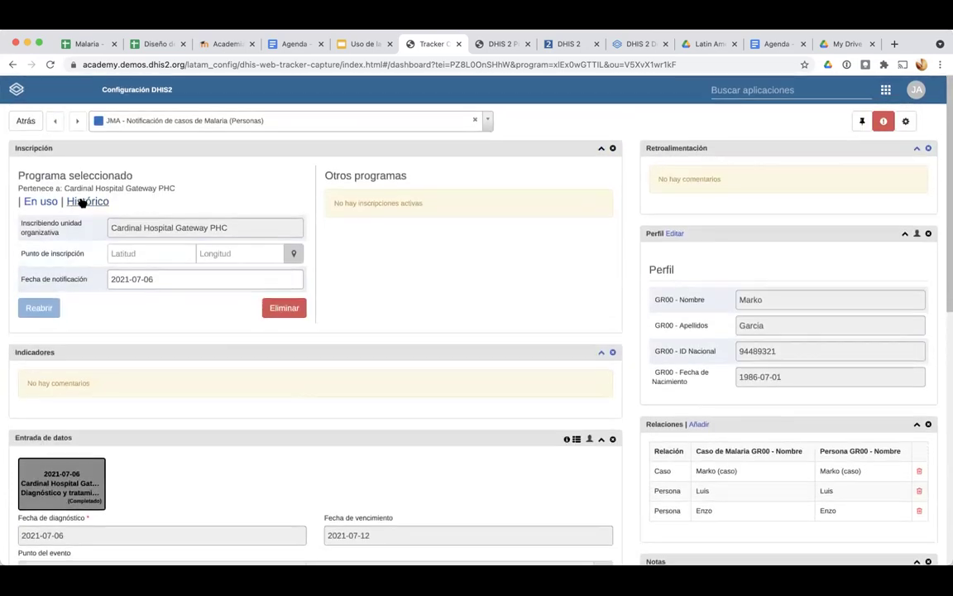
left_click(39, 203)
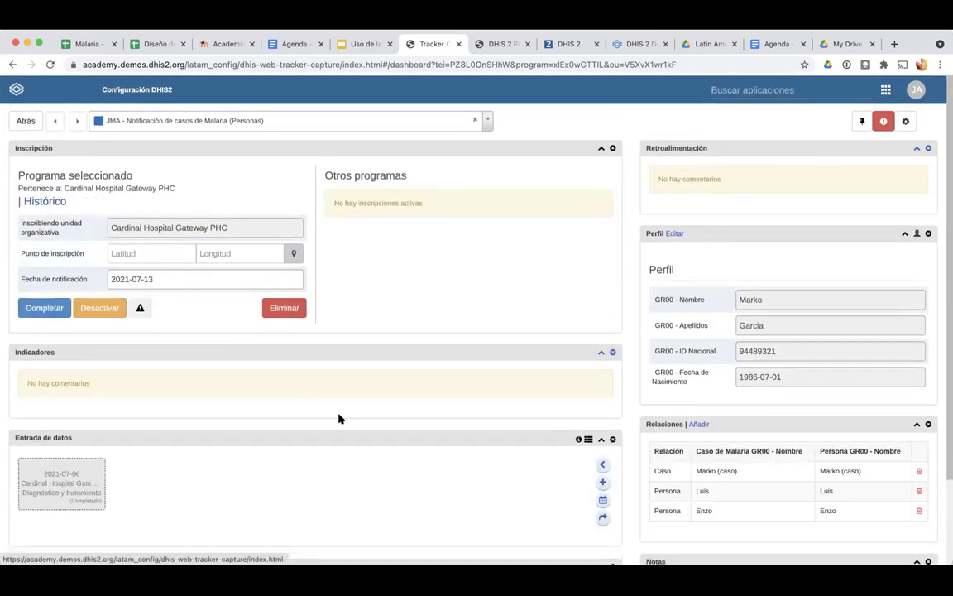
scroll(475, 415, "down", 2)
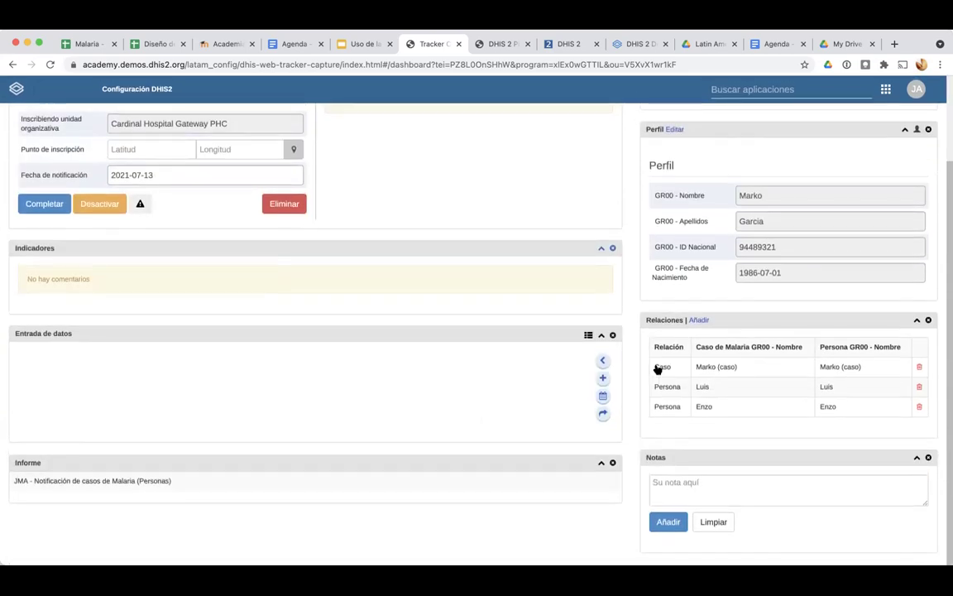
left_click(603, 379)
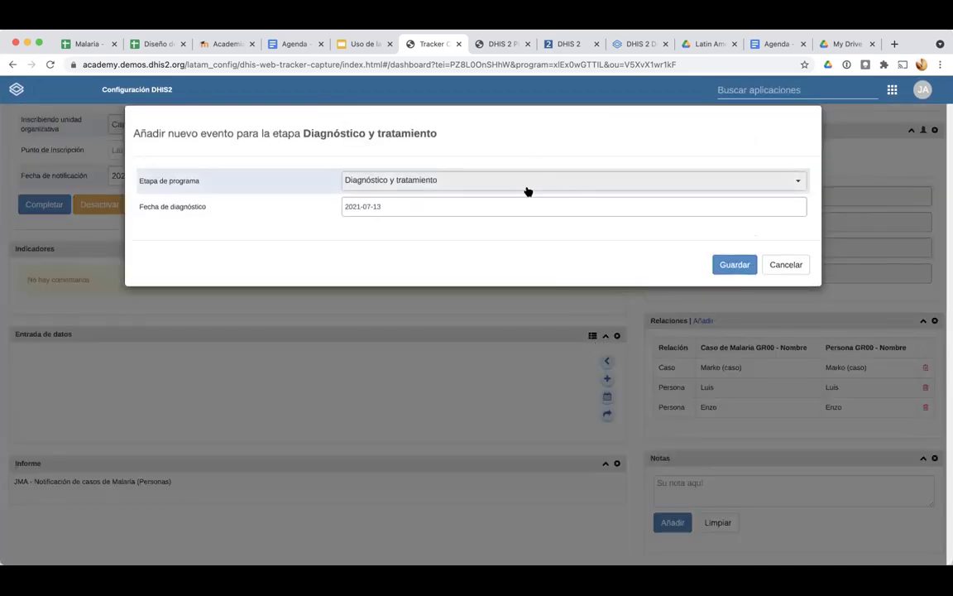
left_click(735, 266)
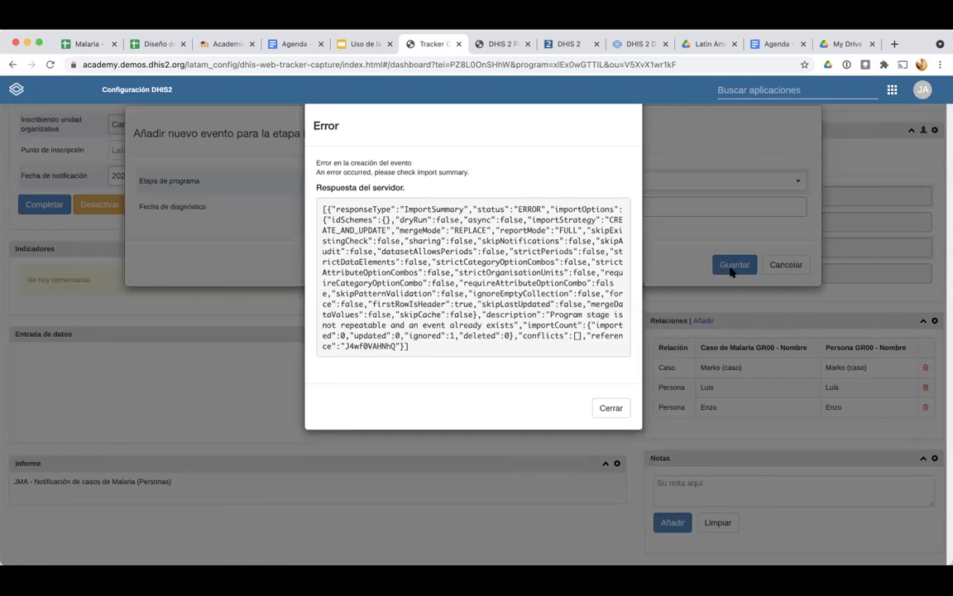
left_click(610, 417)
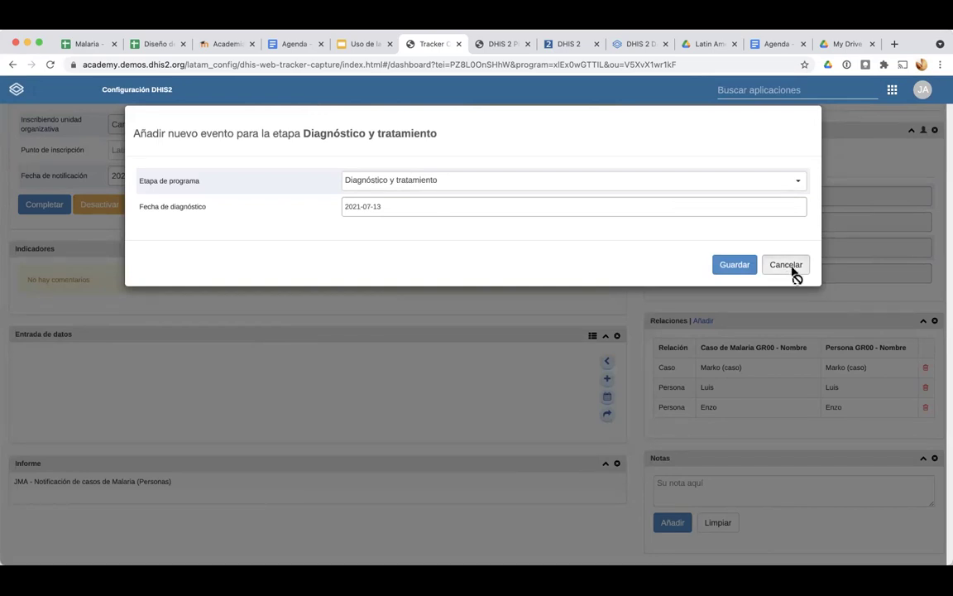
left_click(793, 273)
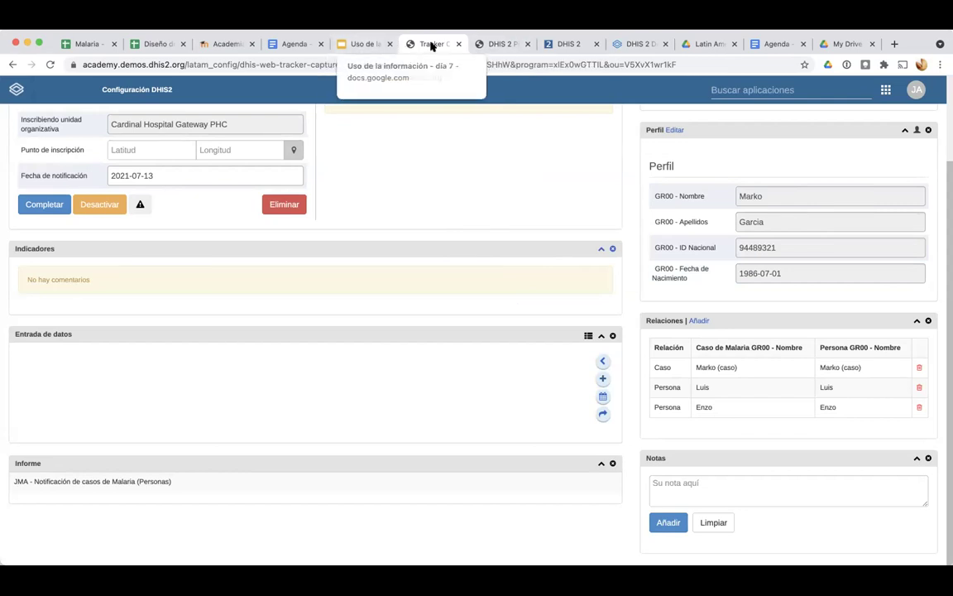
Step: Launch the Mantenimiento app from the apps menu
left_click(746, 81)
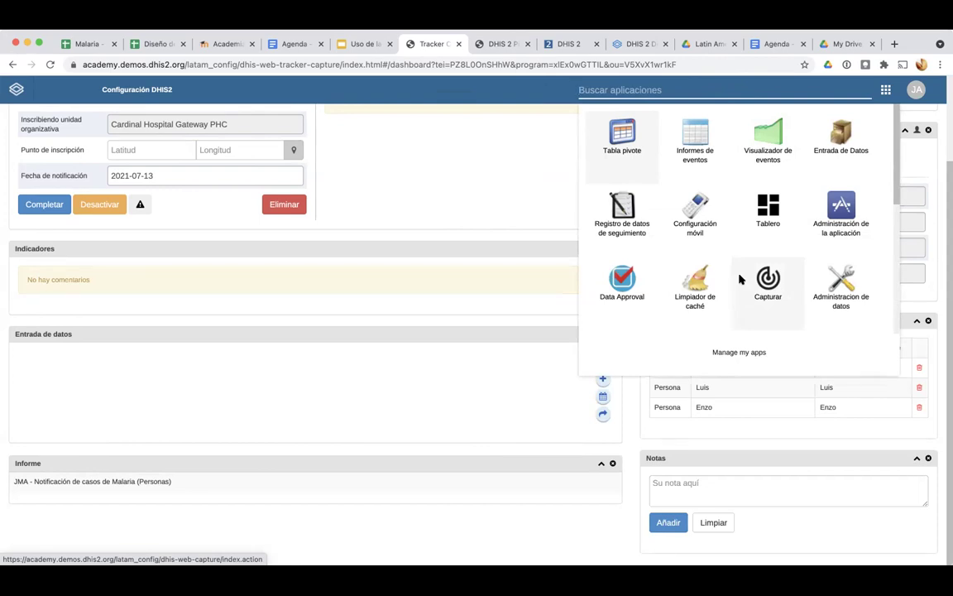
scroll(669, 162, "up", 1)
scroll(669, 162, "up", 2)
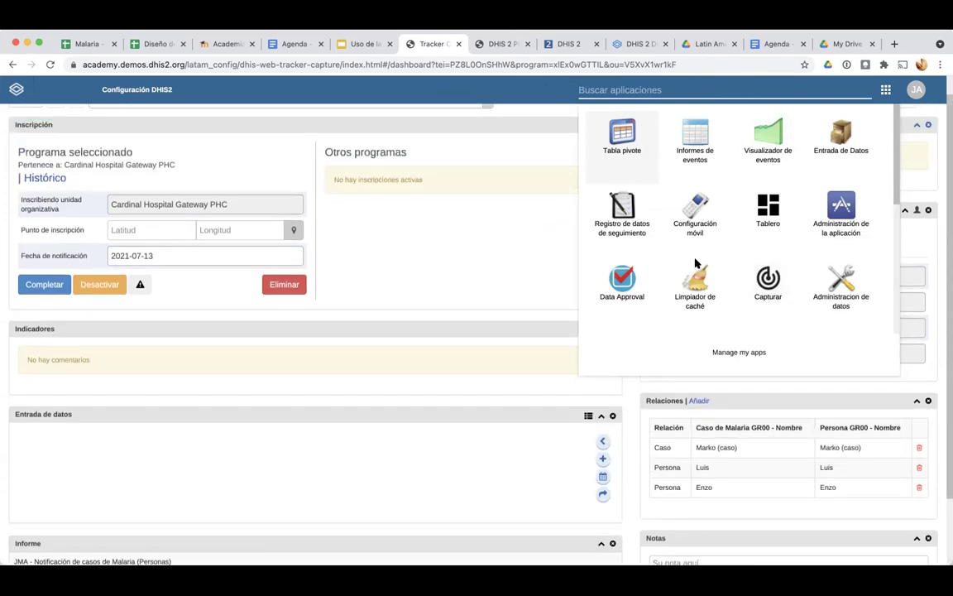
scroll(753, 251, "down", 3)
scroll(754, 251, "down", 2)
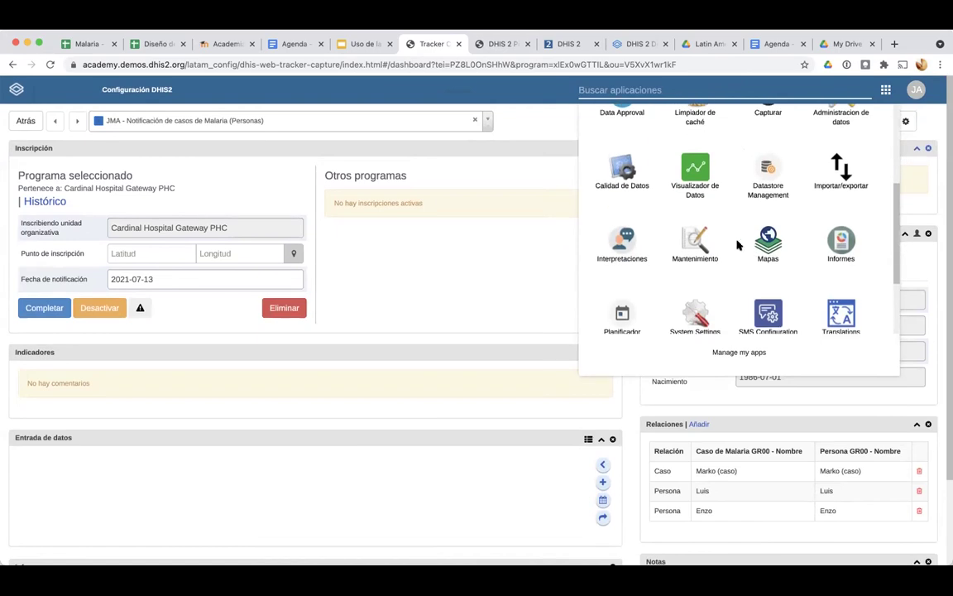
left_click(685, 241)
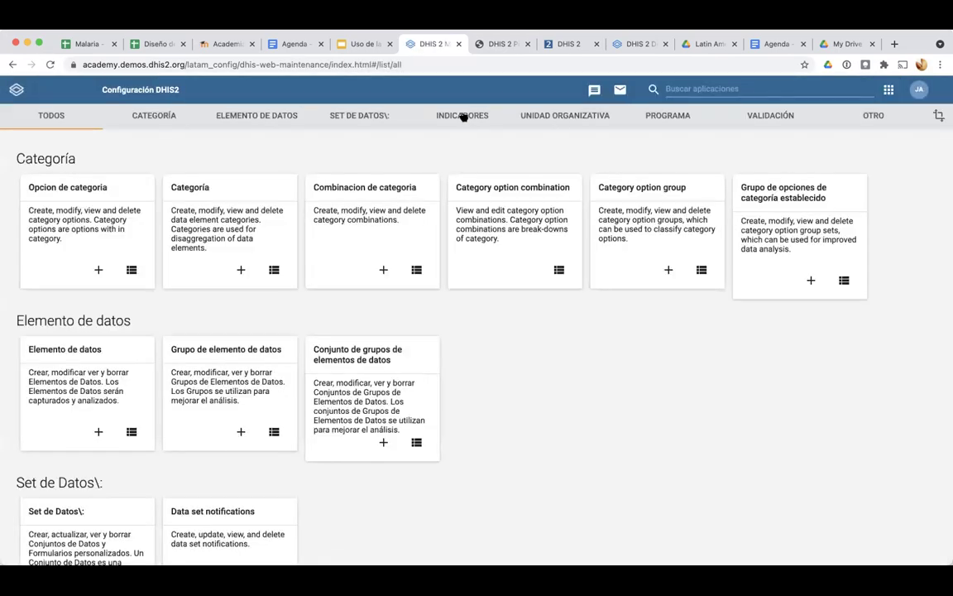
Step: Show Indicadores > Program indicator filtered to the JMA (Personas) program
left_click(463, 115)
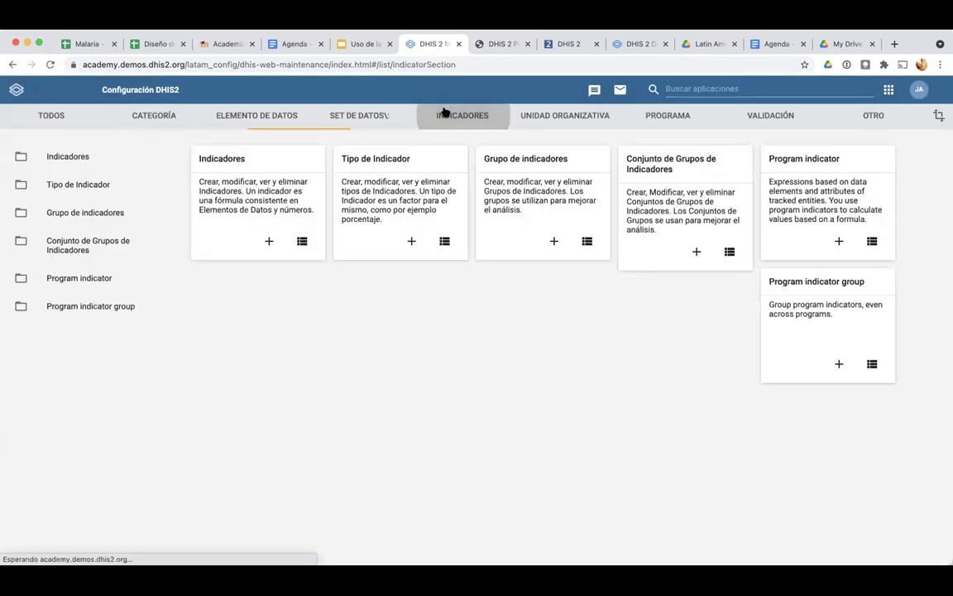
left_click(129, 280)
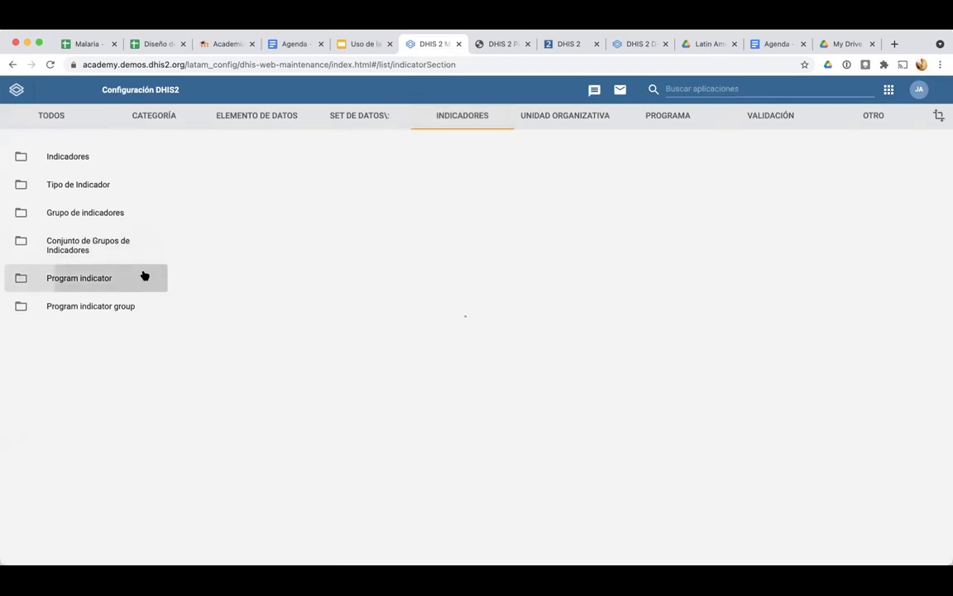
left_click(380, 206)
scroll(366, 468, "down", 15)
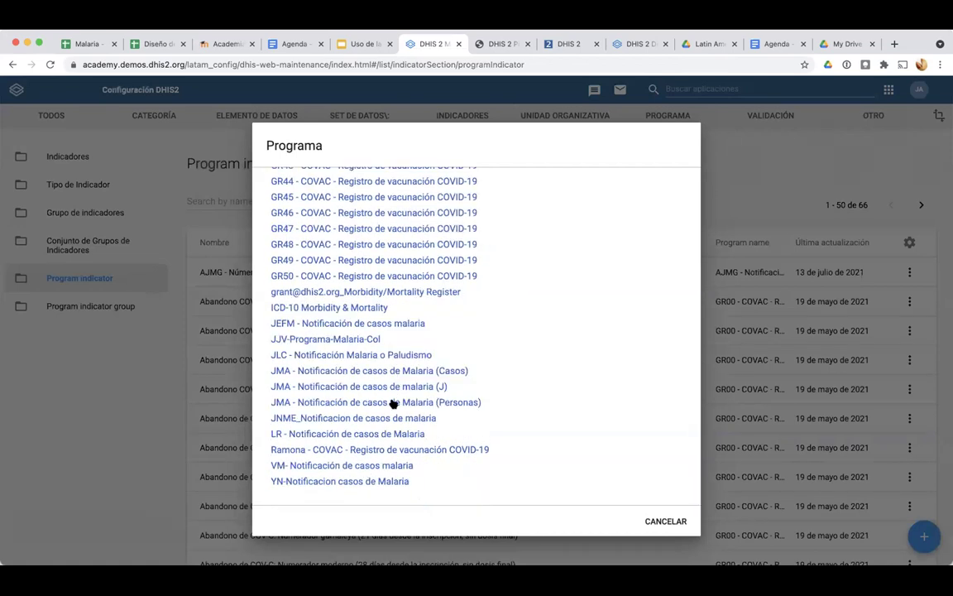
left_click(394, 403)
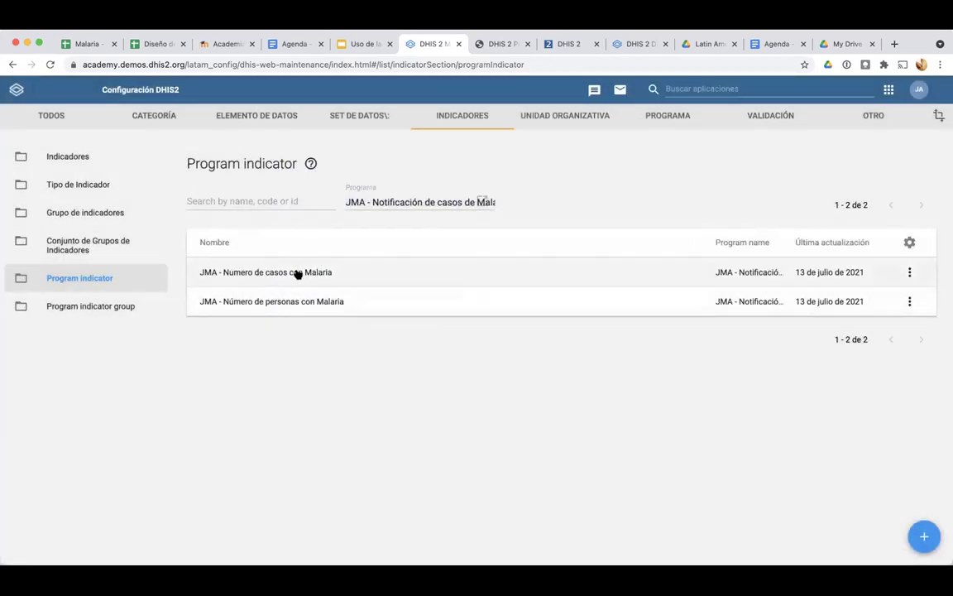
Step: Replace the expression of JMA - Numero de casos con Malaria with V{enrollment_count}
left_click(295, 273)
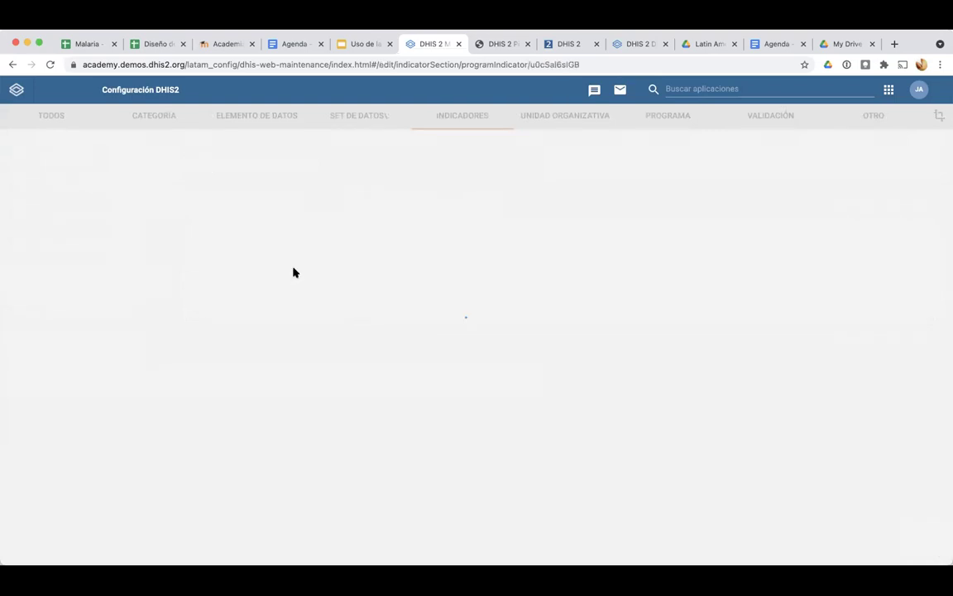
left_click(525, 231)
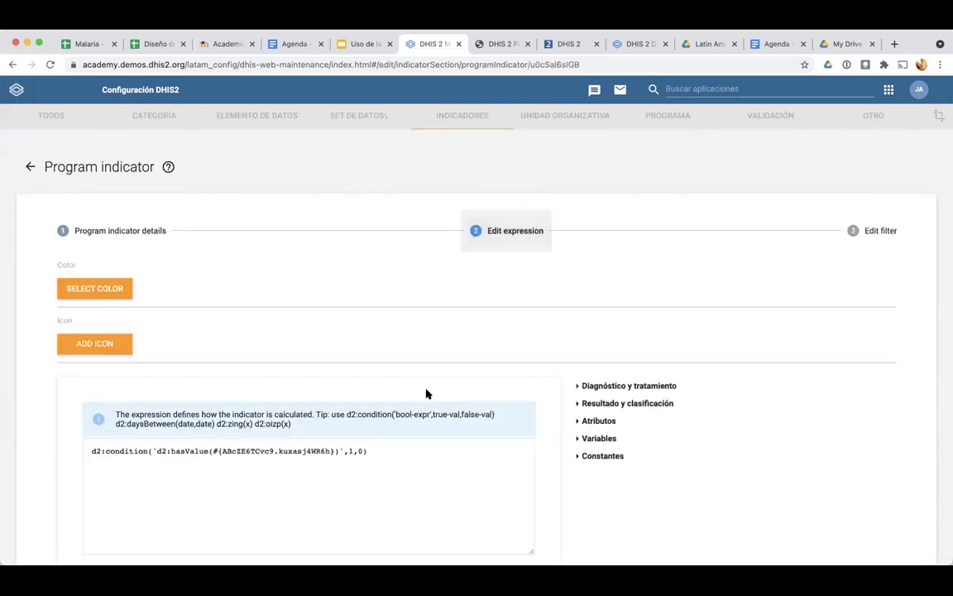
left_click_drag(388, 449, 130, 443)
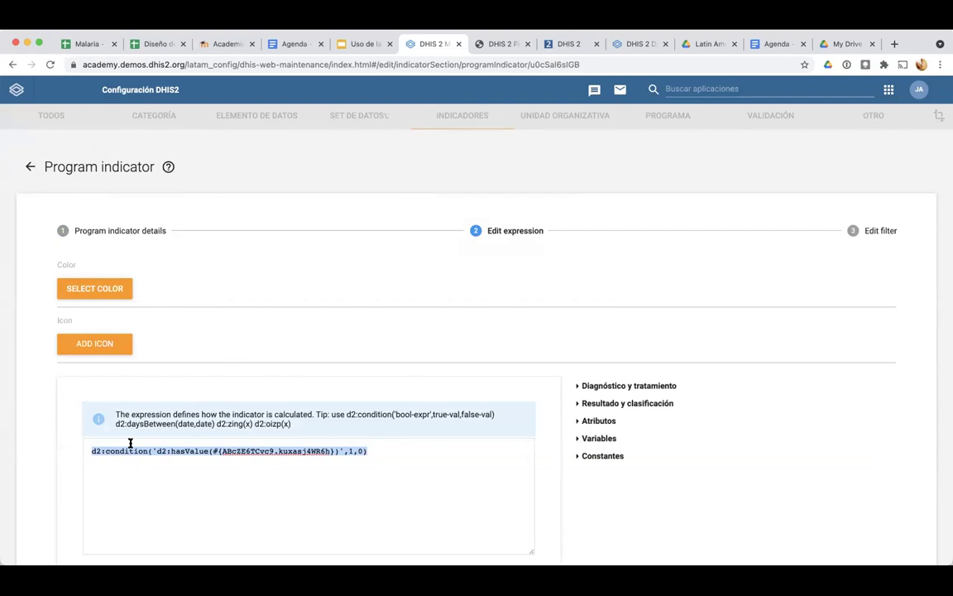
key("BackSpace")
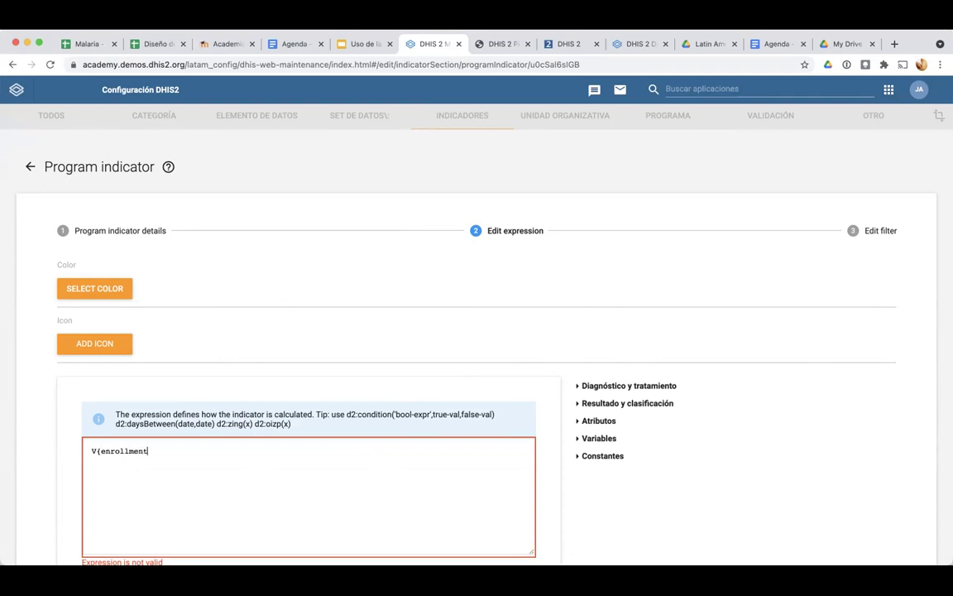
type("t}")
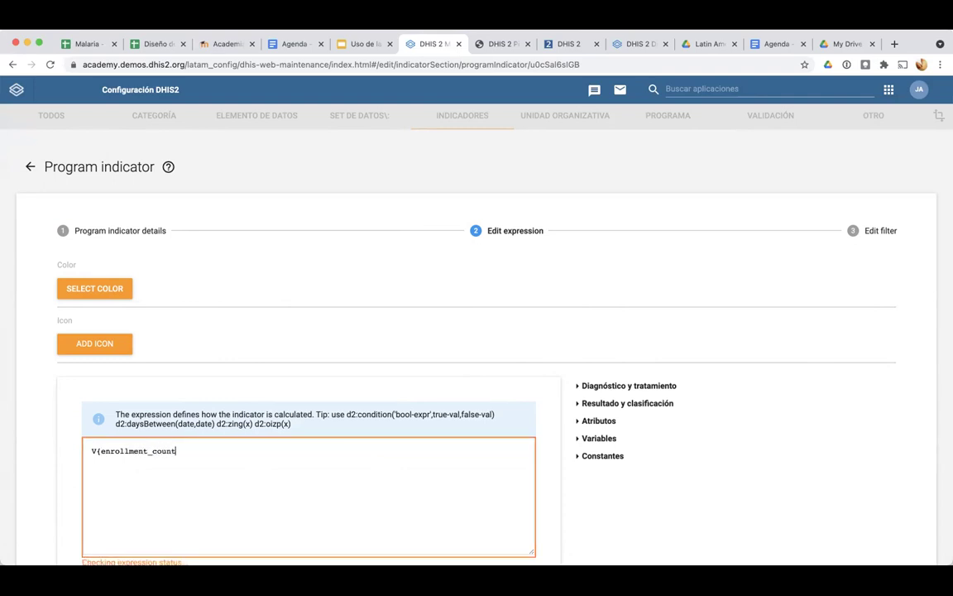
key("BackSpace")
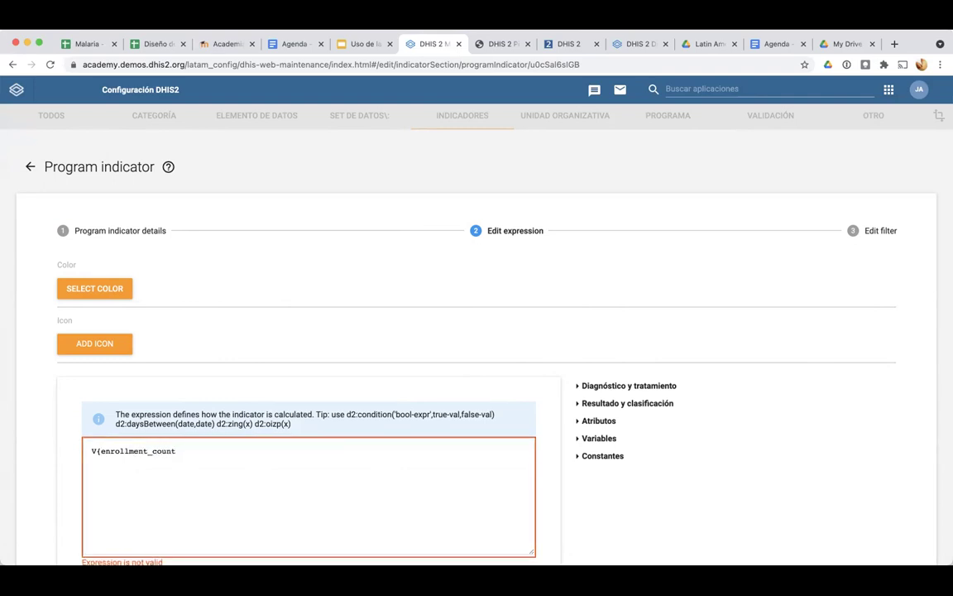
type("}")
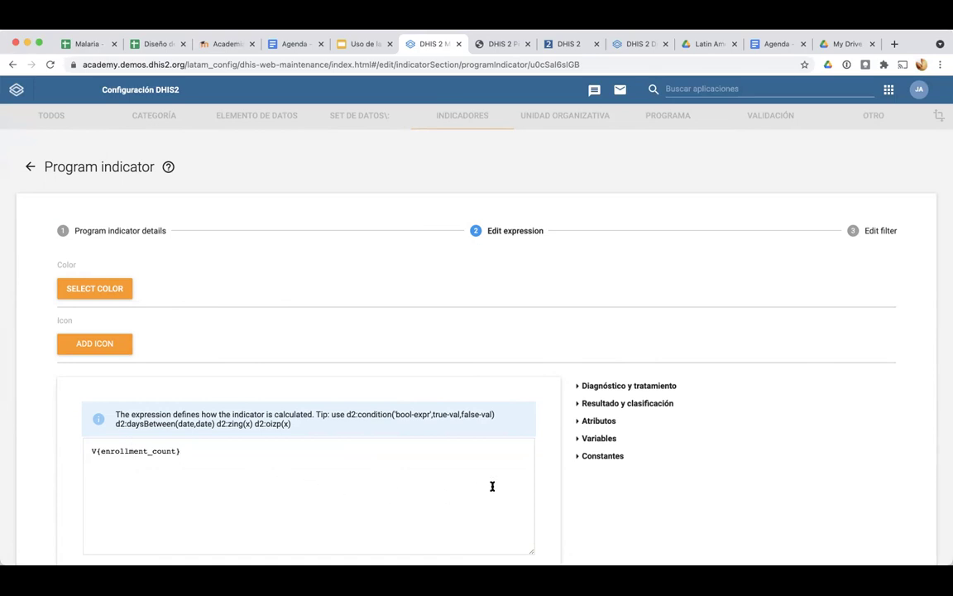
scroll(551, 492, "down", 3)
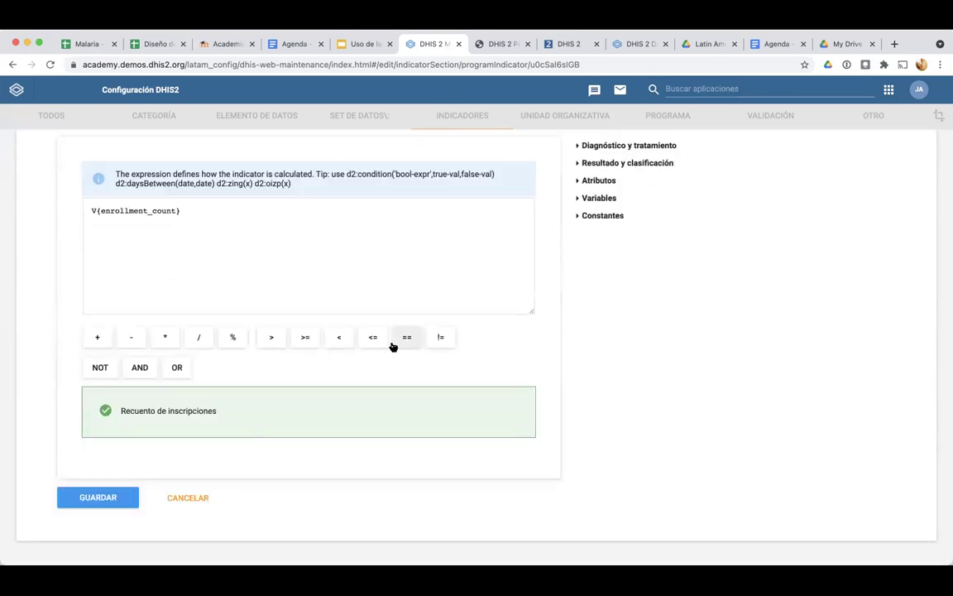
scroll(831, 314, "up", 3)
left_click(883, 232)
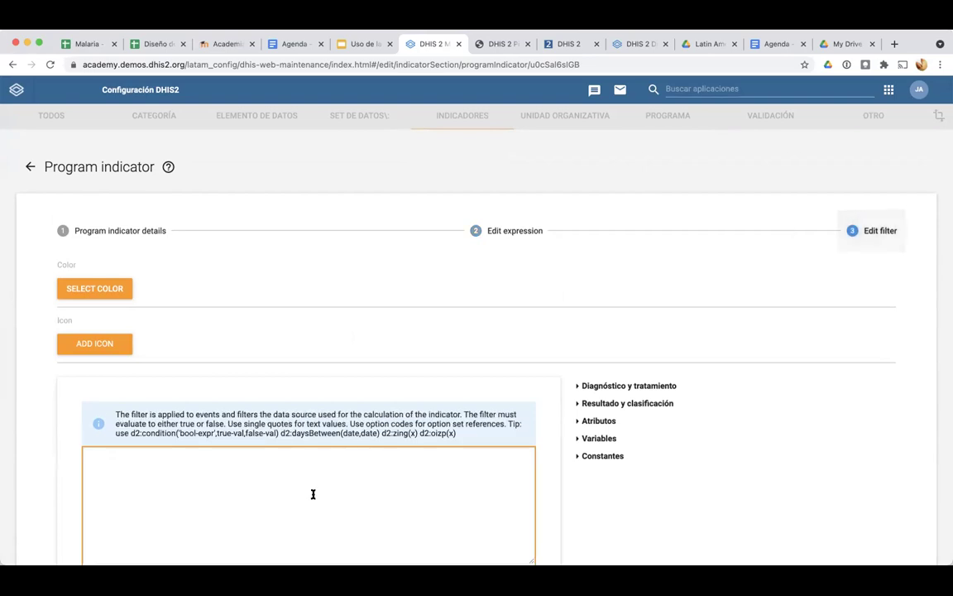
scroll(530, 497, "down", 4)
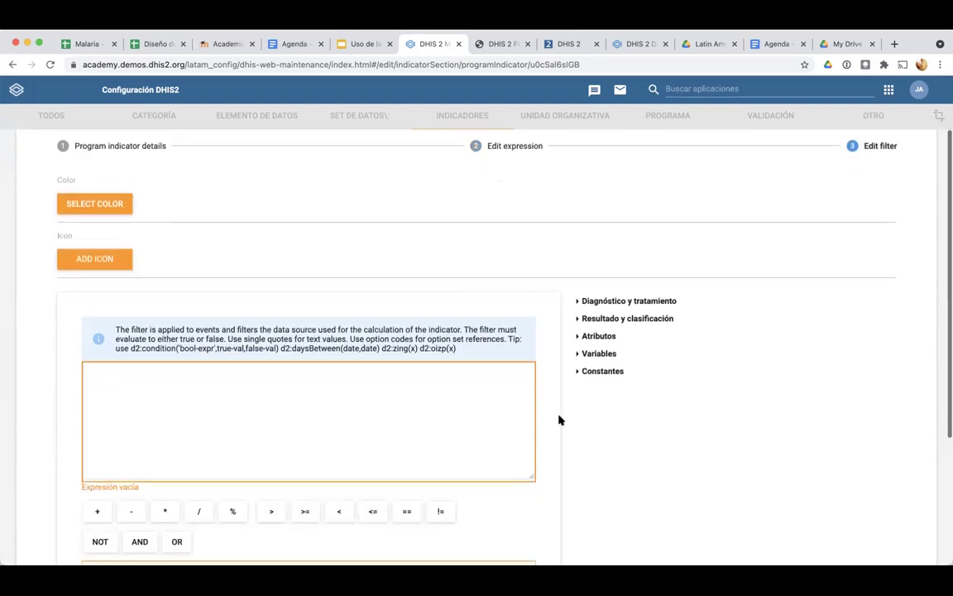
scroll(527, 379, "up", 4)
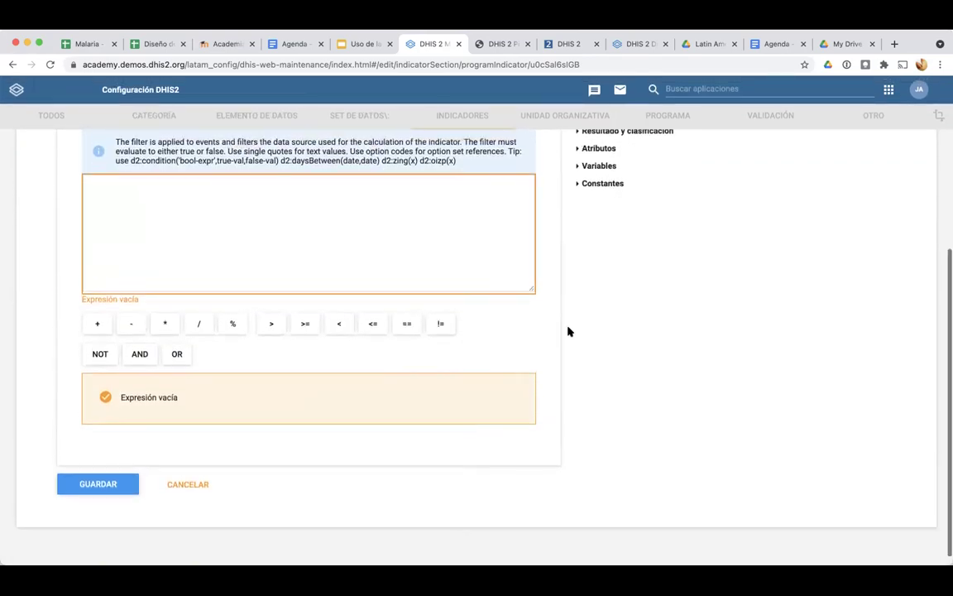
left_click(517, 230)
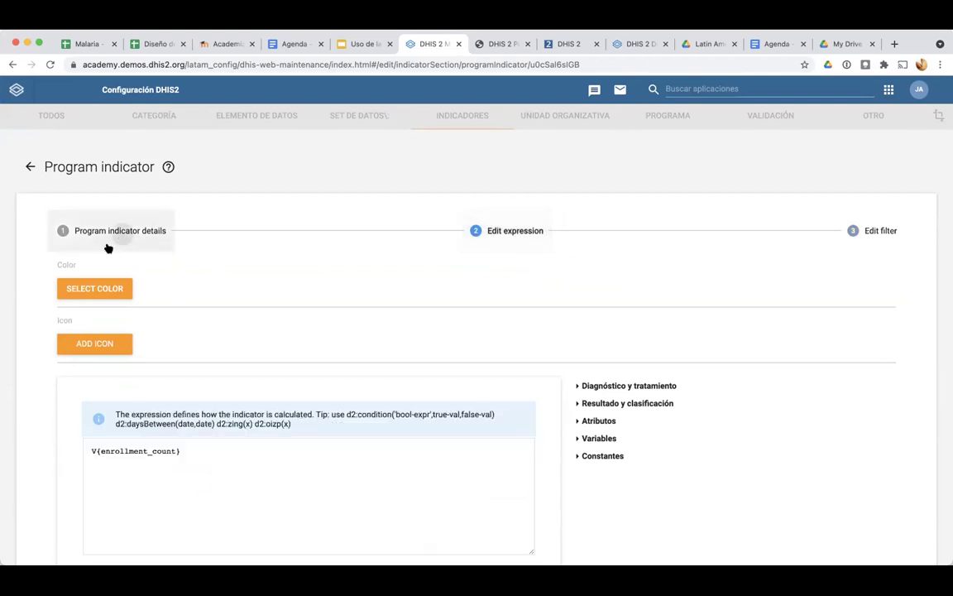
Step: Set analytics type to Inscripción and aggregation type to Conteo, then save the indicator
left_click(107, 242)
scroll(47, 357, "down", 1)
scroll(24, 444, "down", 6)
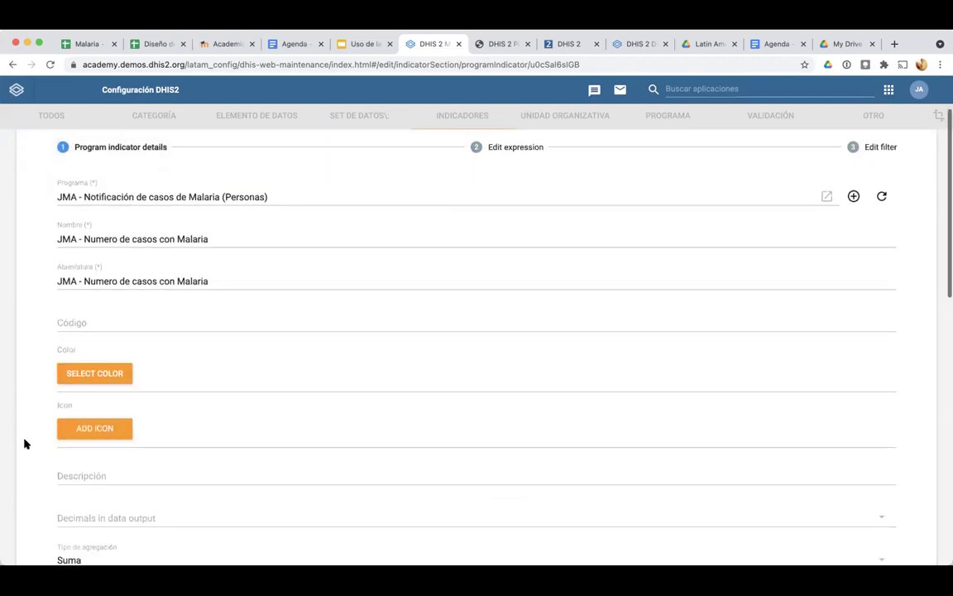
scroll(24, 444, "up", 1)
scroll(24, 445, "up", 2)
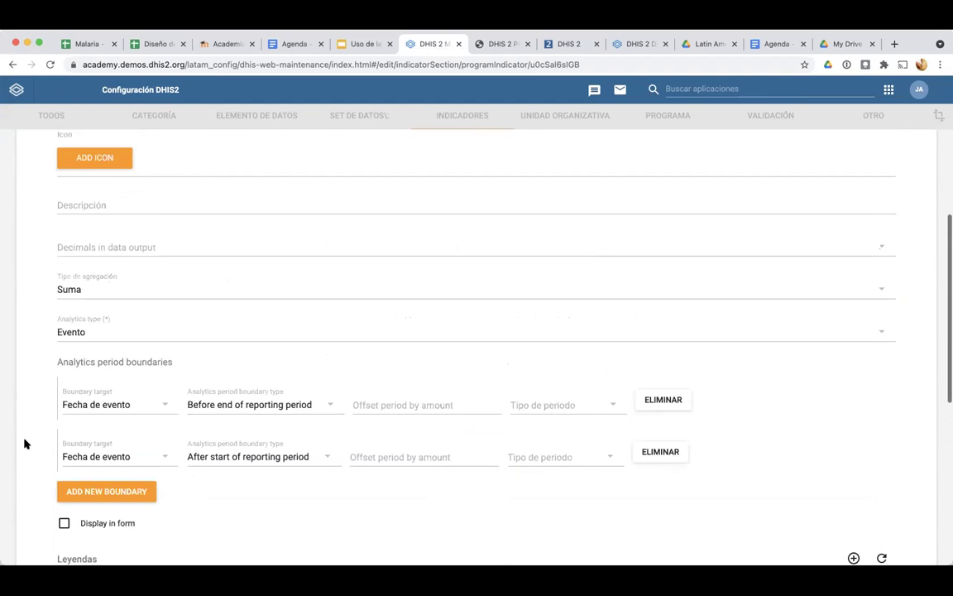
left_click(75, 333)
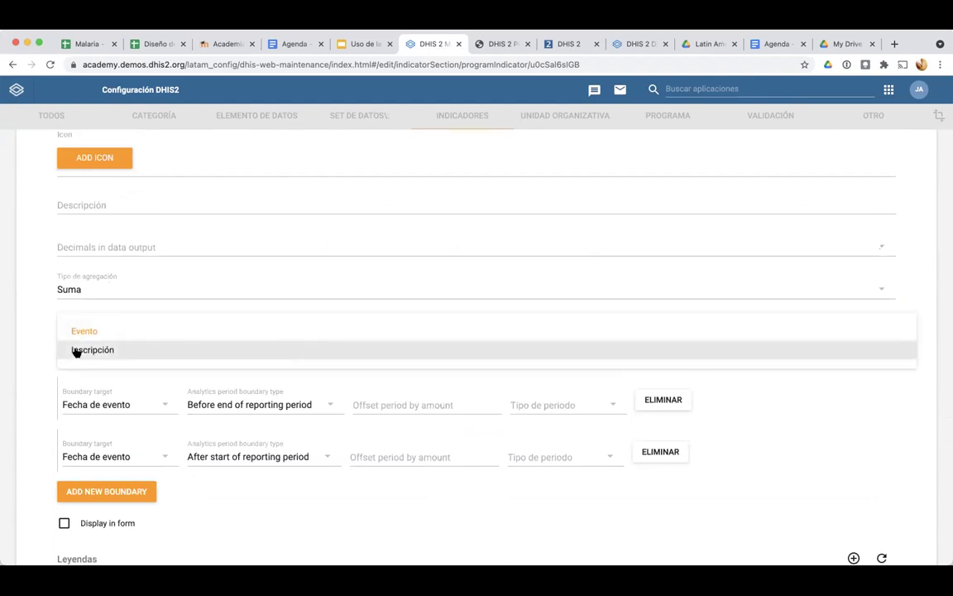
left_click(75, 349)
scroll(30, 374, "down", 8)
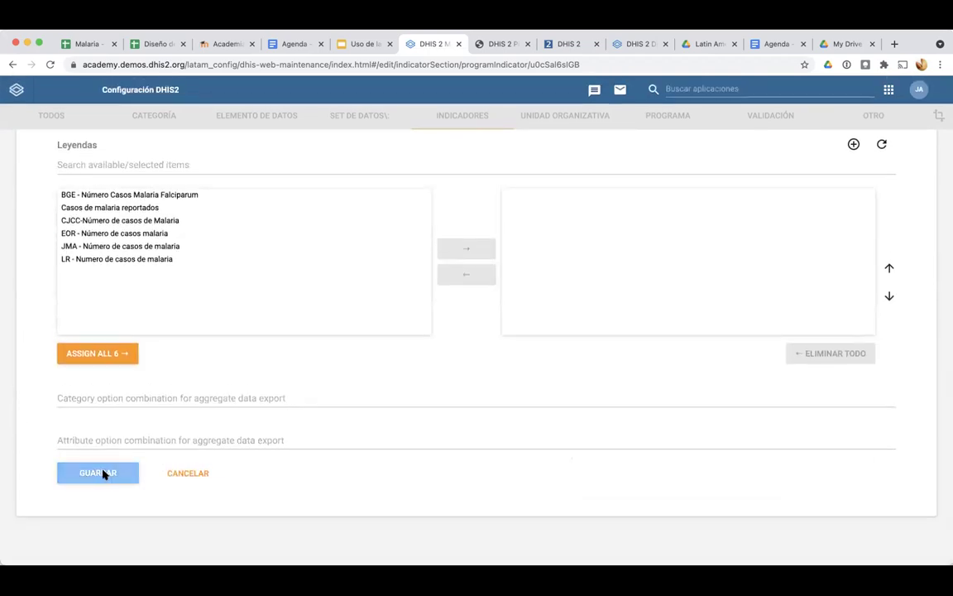
scroll(57, 251, "up", 6)
left_click(69, 198)
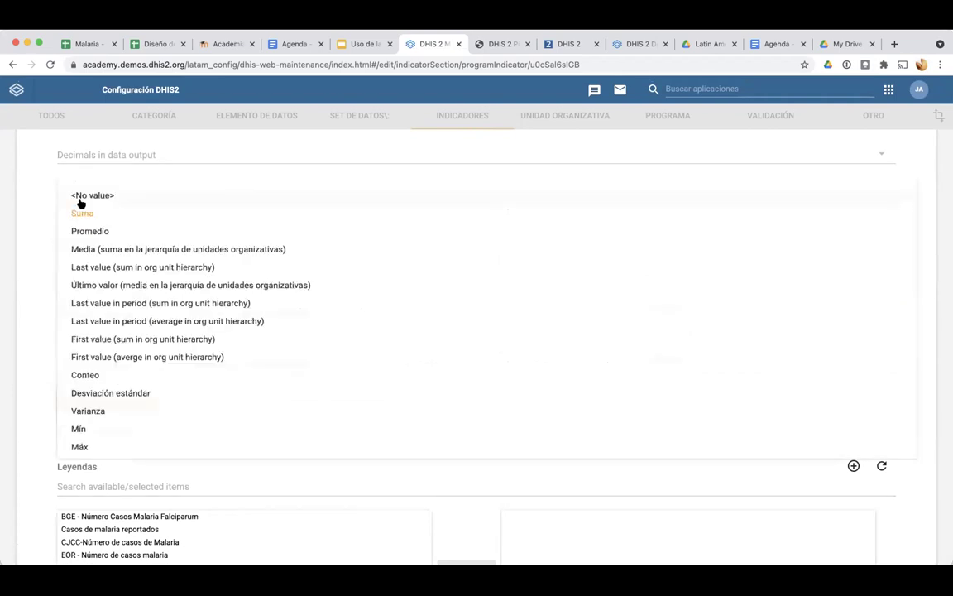
left_click(91, 385)
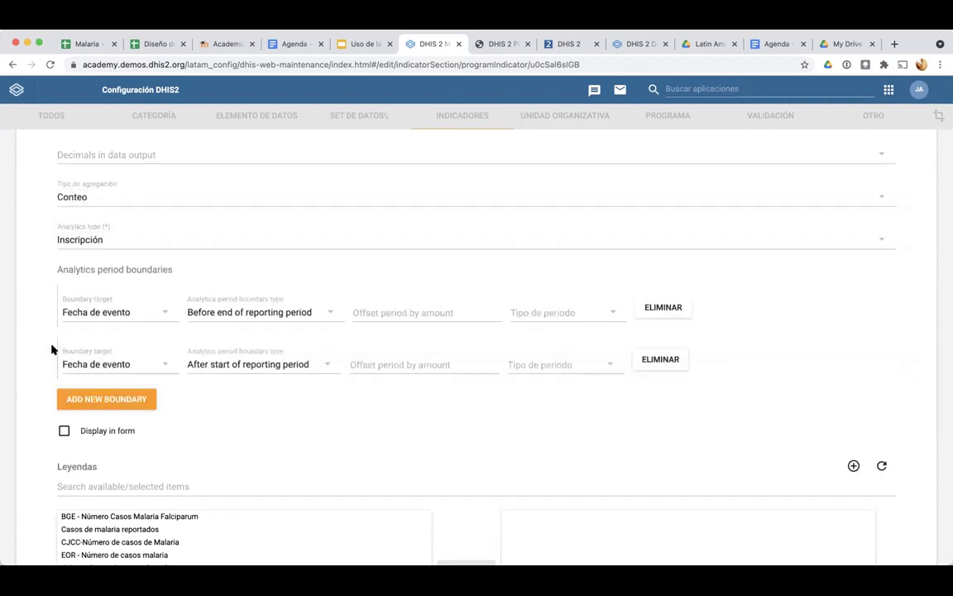
scroll(46, 335, "down", 10)
left_click(86, 470)
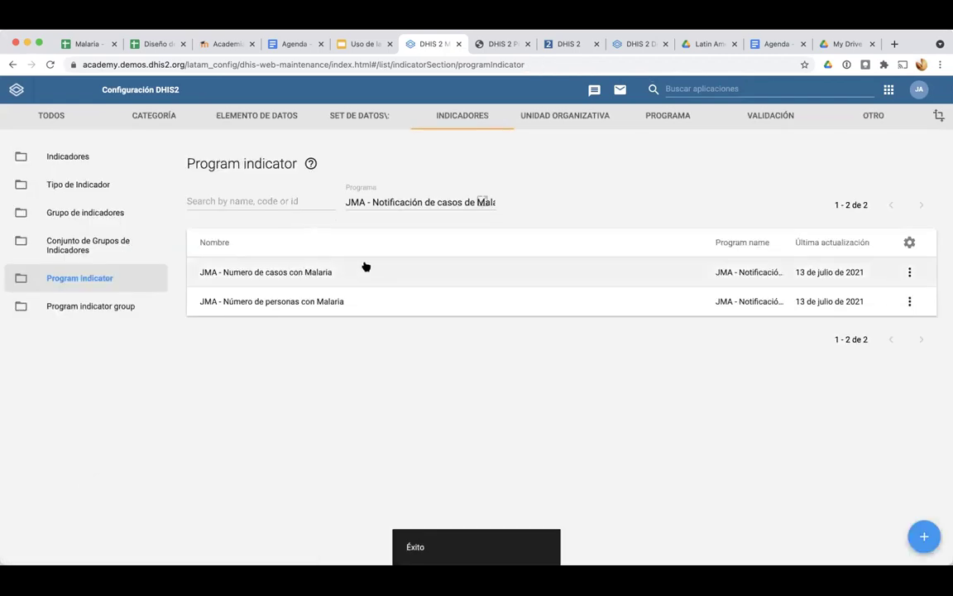
Step: Delete the whole filter of JMA - Número de personas con Malaria and save it
left_click(320, 303)
left_click(504, 233)
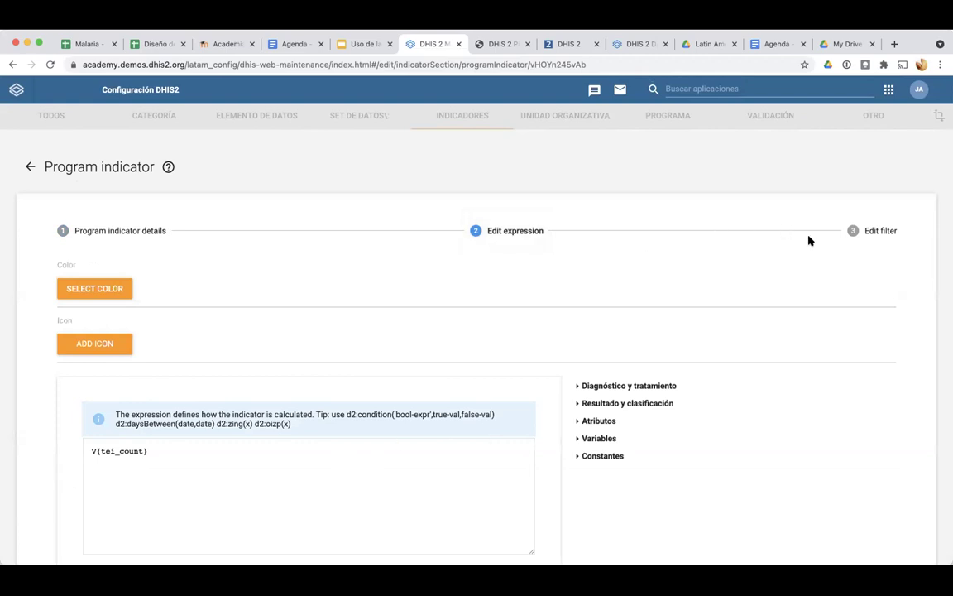
left_click(882, 230)
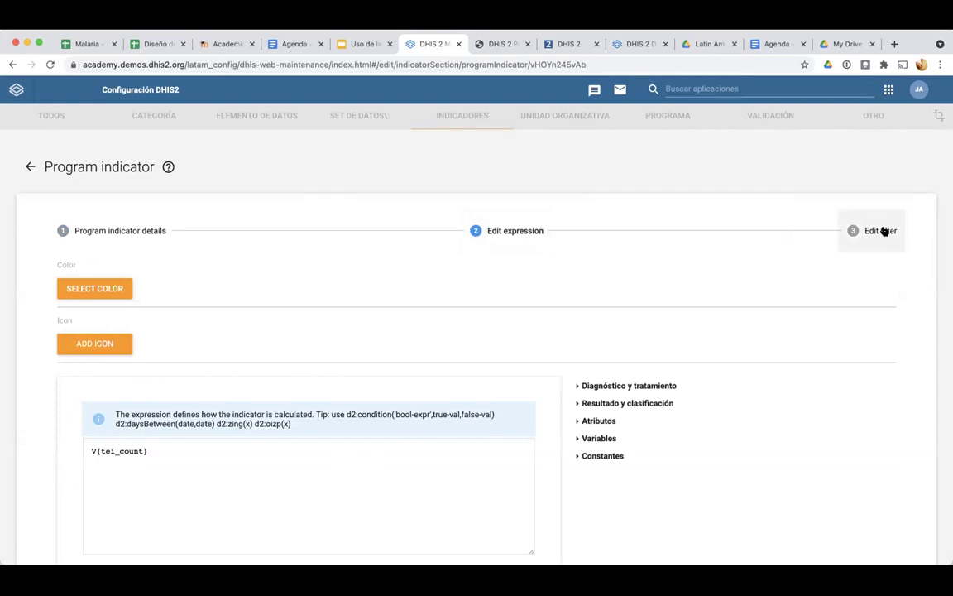
scroll(534, 530, "down", 3)
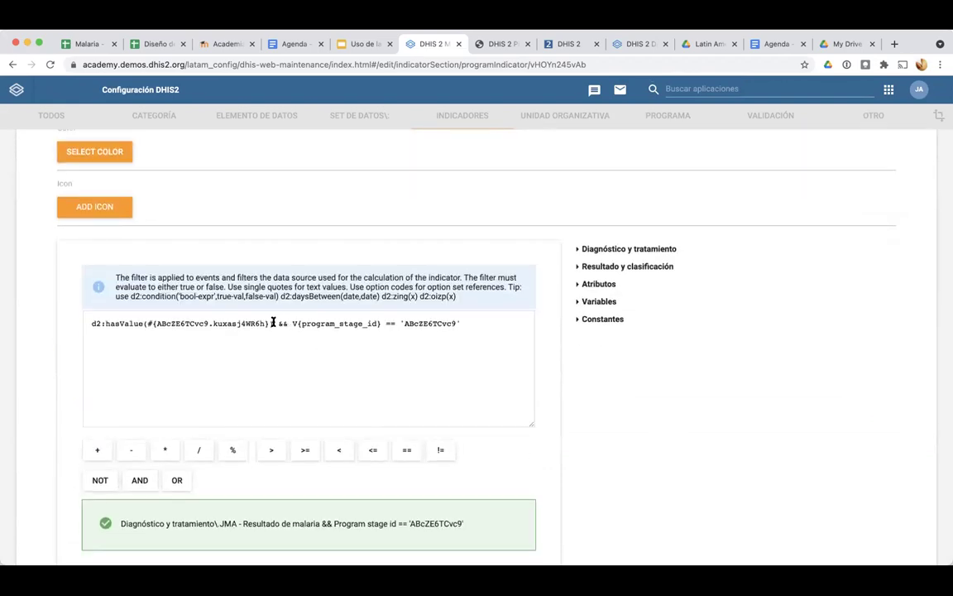
triple_click(188, 323)
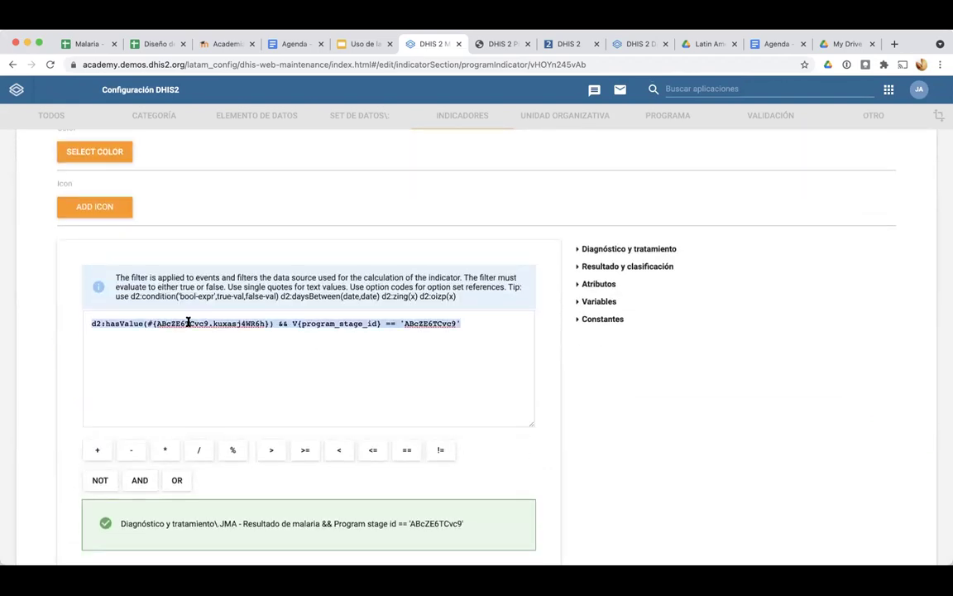
key("BackSpace")
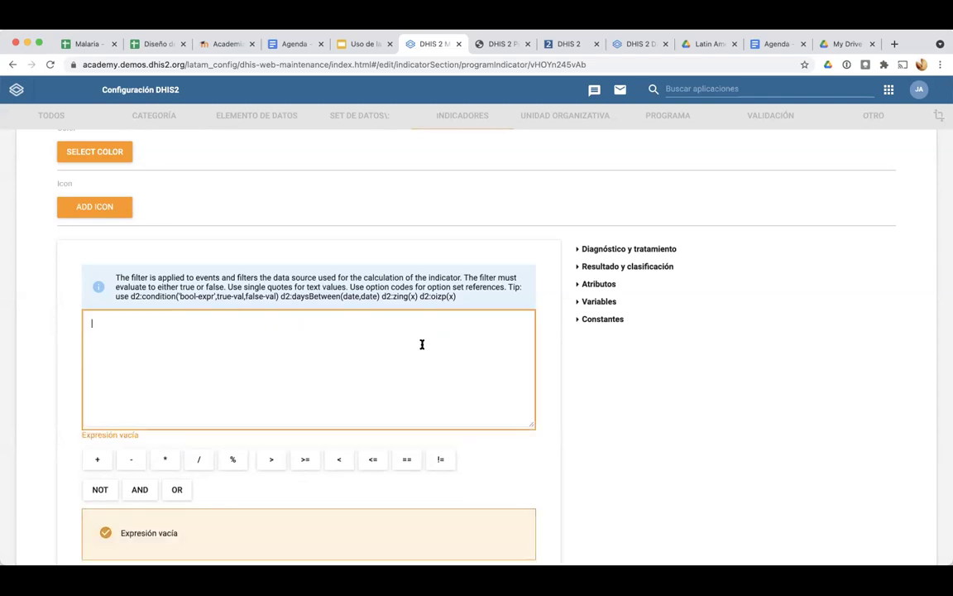
key("super+z")
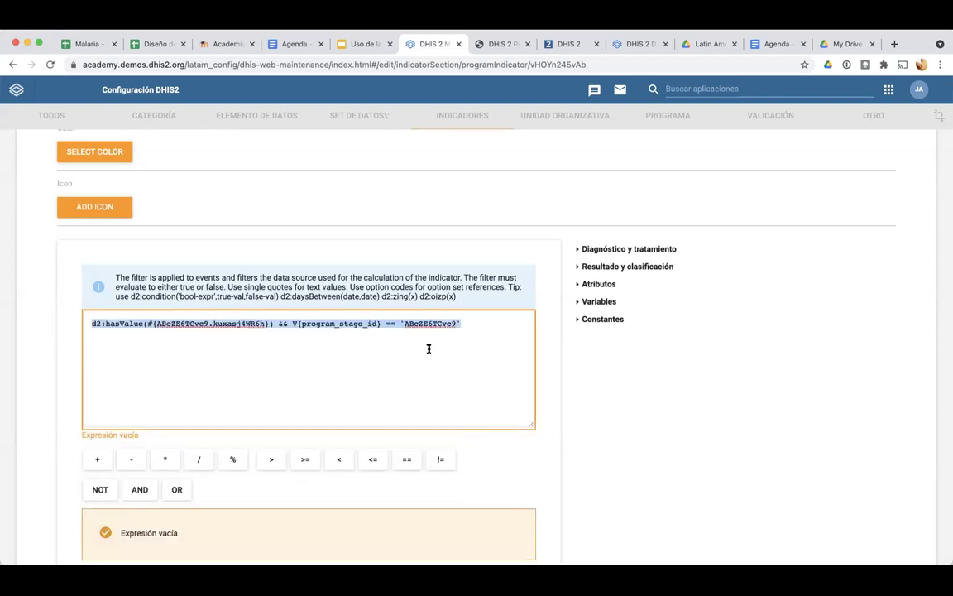
key("BackSpace")
scroll(435, 355, "down", 3)
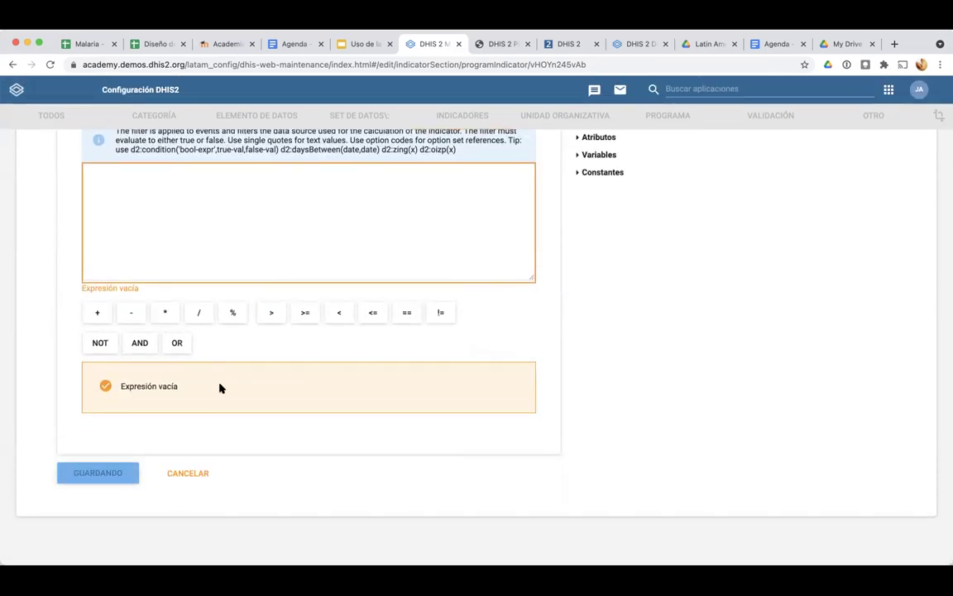
left_click(116, 471)
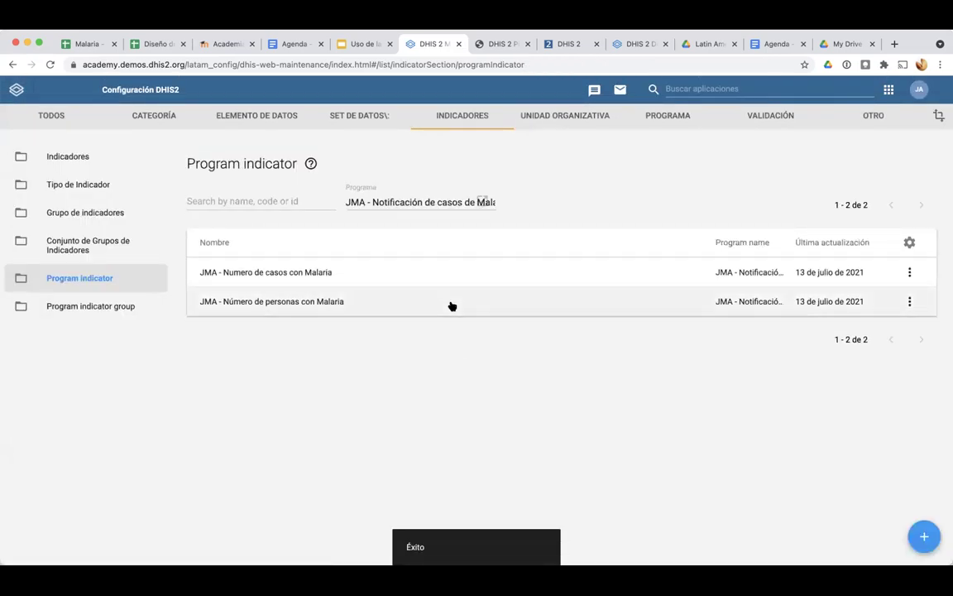
Step: Reopen the persons-with-Malaria indicator and save it again
left_click(451, 304)
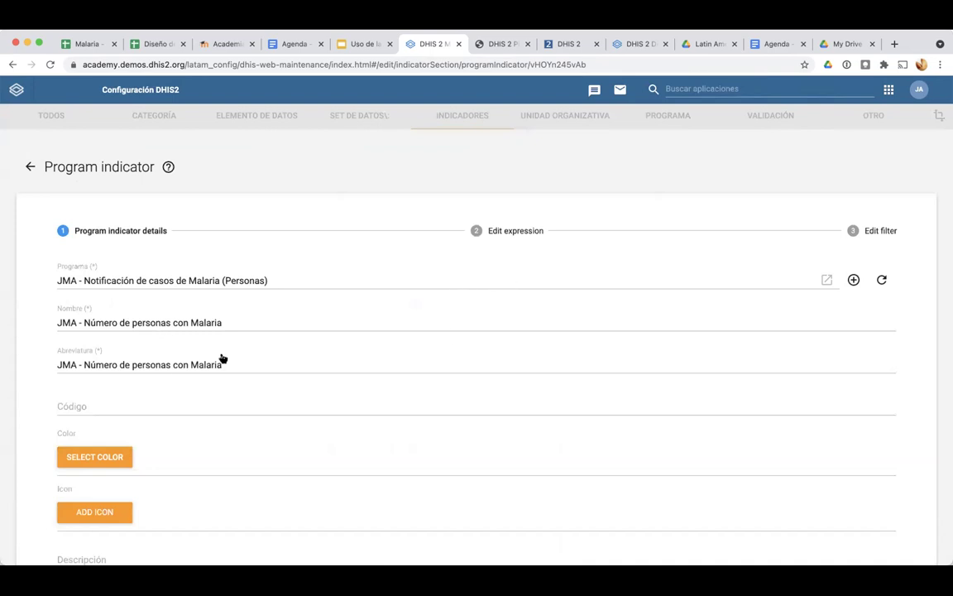
scroll(262, 449, "down", 15)
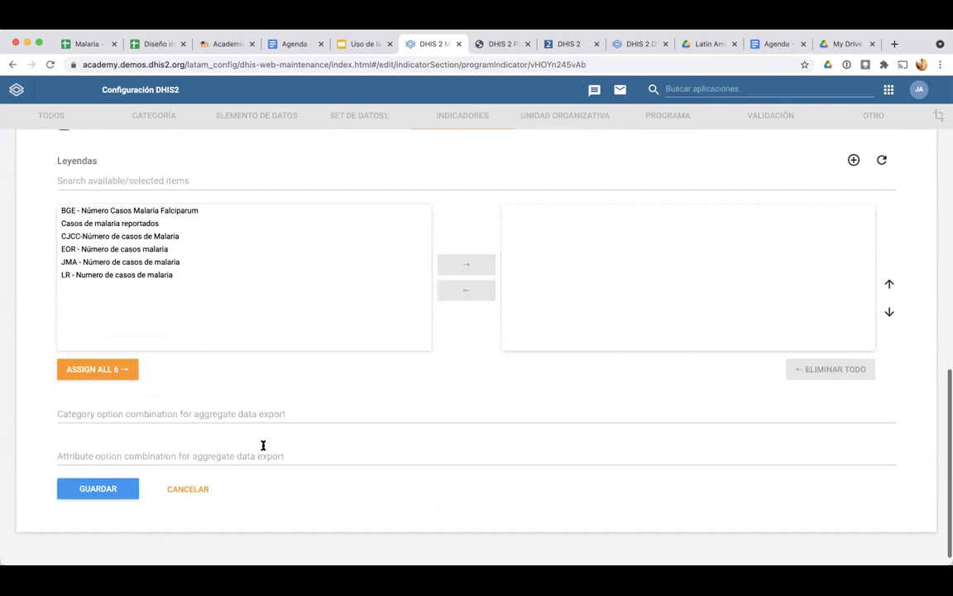
left_click(124, 475)
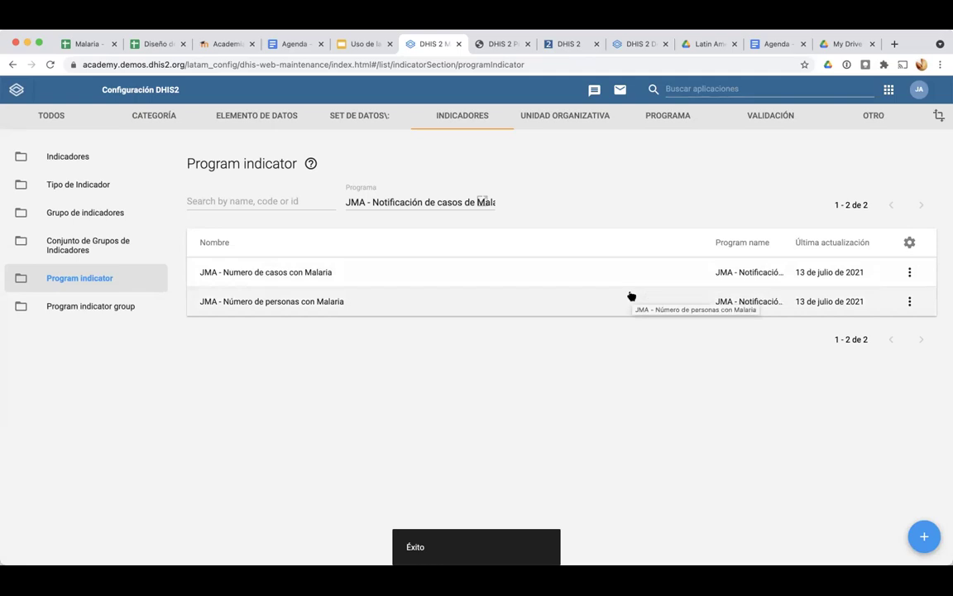
Step: In Pivot Tables, select both Malaria program indicators from the JMA (Personas) program
left_click(693, 86)
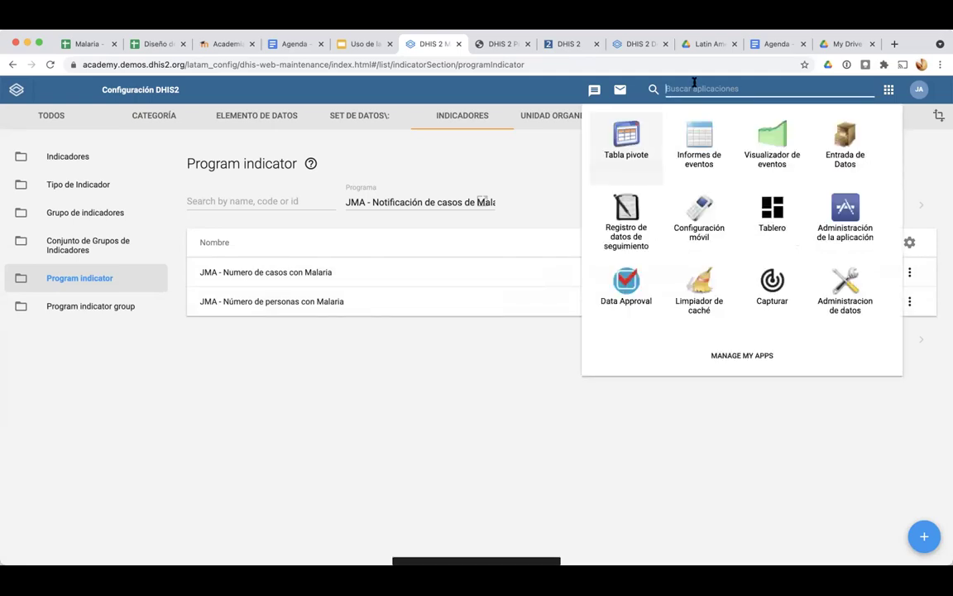
left_click(623, 147)
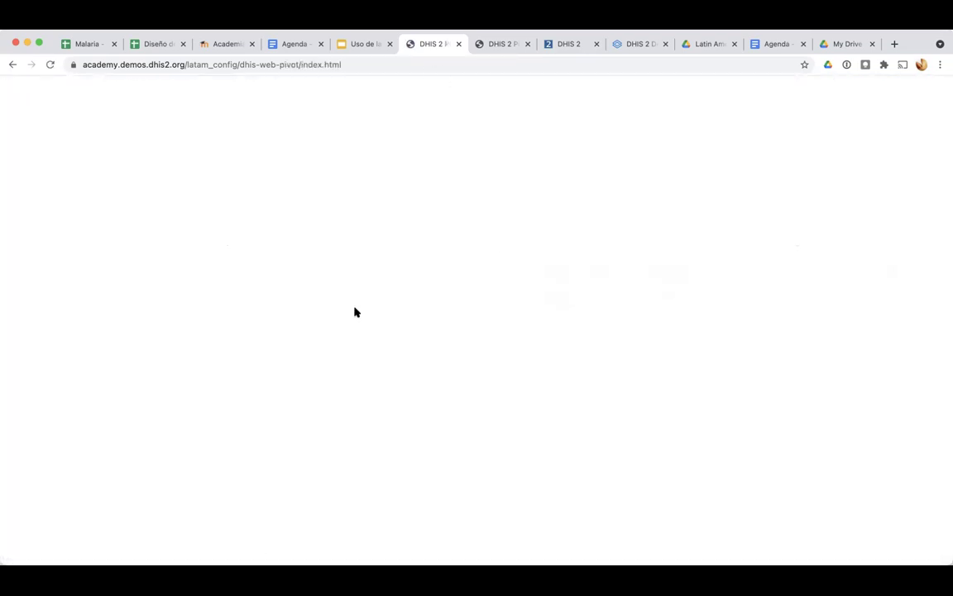
left_click(187, 123)
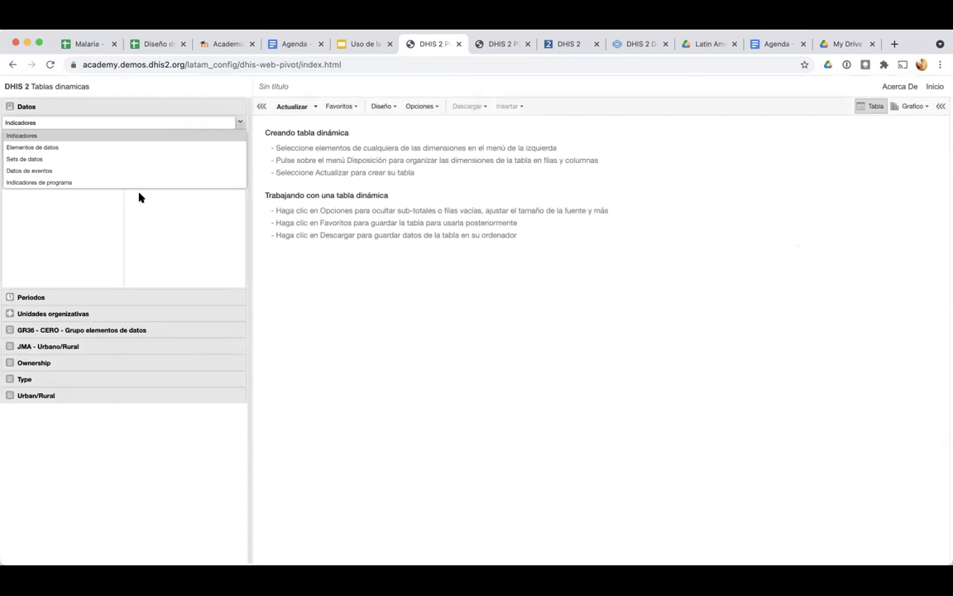
left_click(134, 181)
left_click(79, 124)
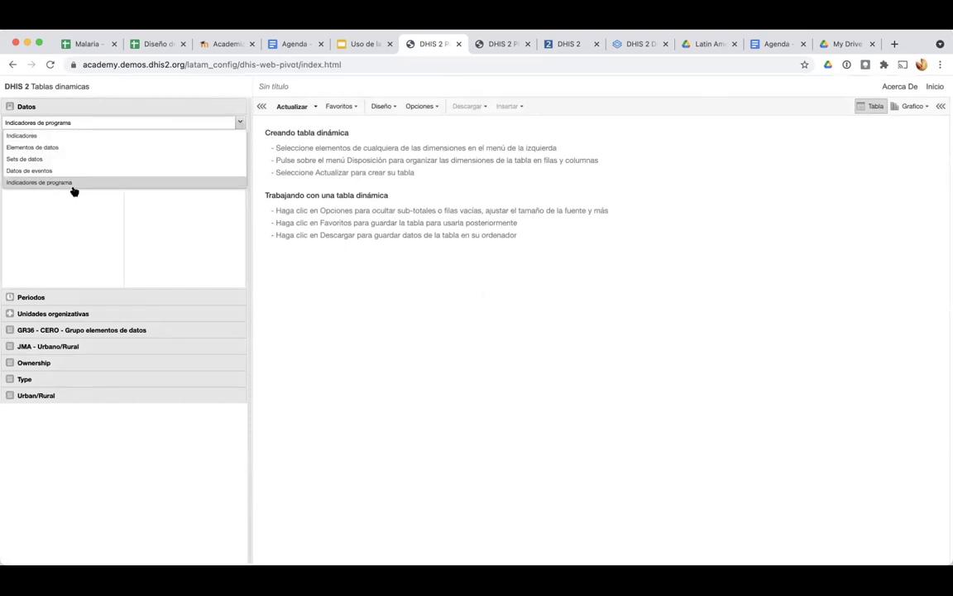
left_click(50, 182)
left_click(43, 137)
scroll(53, 245, "down", 10)
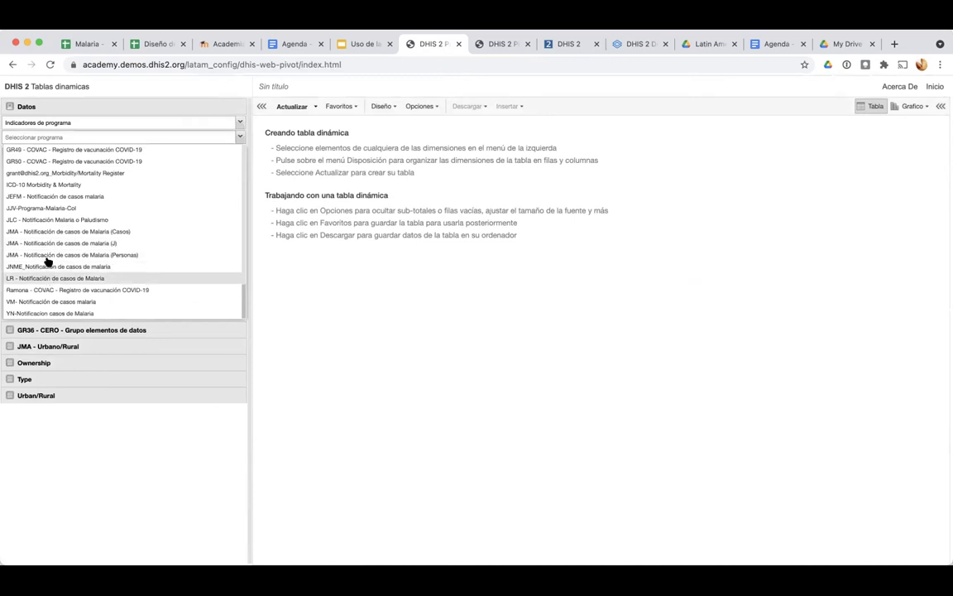
left_click(47, 256)
left_click_drag(50, 167, 123, 175)
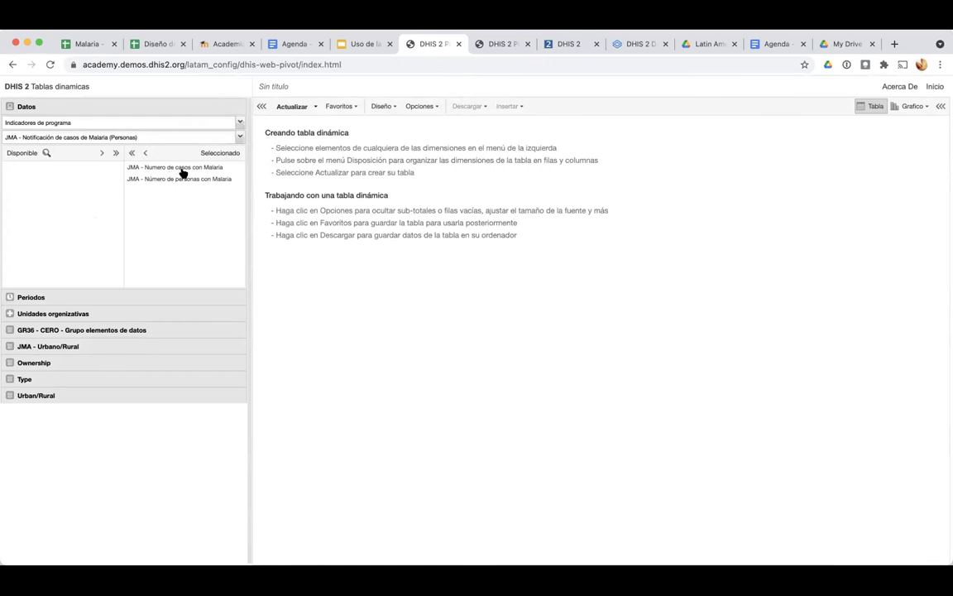
Step: Use Este año instead of Últimos 12 meses, add JMA - Rural and JMA - Urbano, and update
left_click(90, 296)
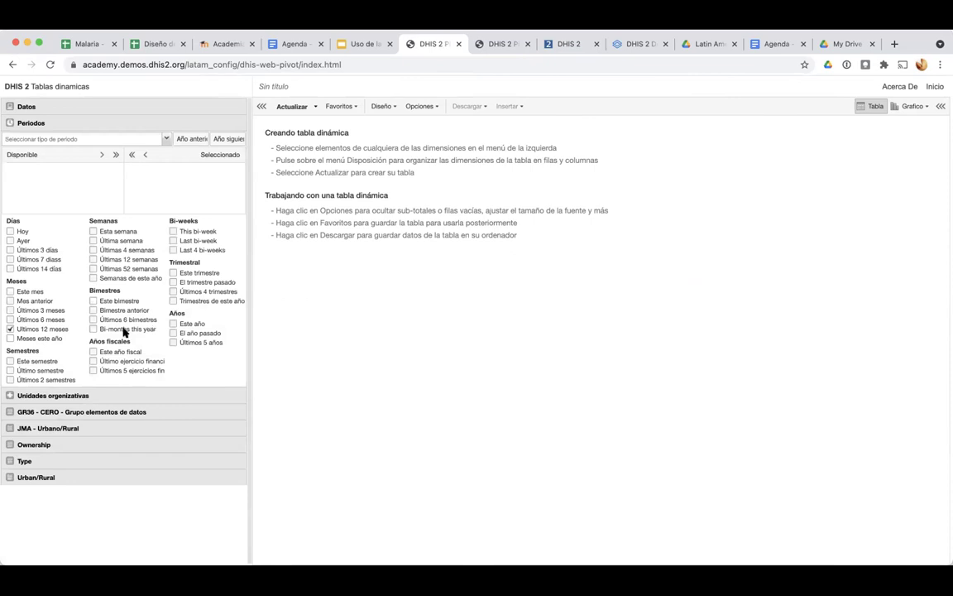
left_click(173, 324)
left_click(10, 330)
left_click(139, 401)
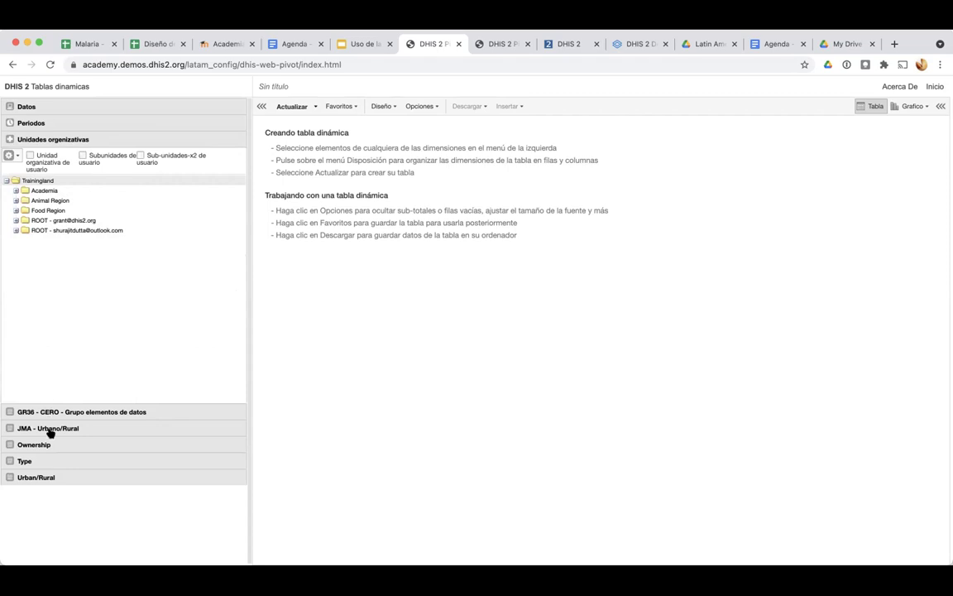
left_click(20, 429)
left_click(116, 189)
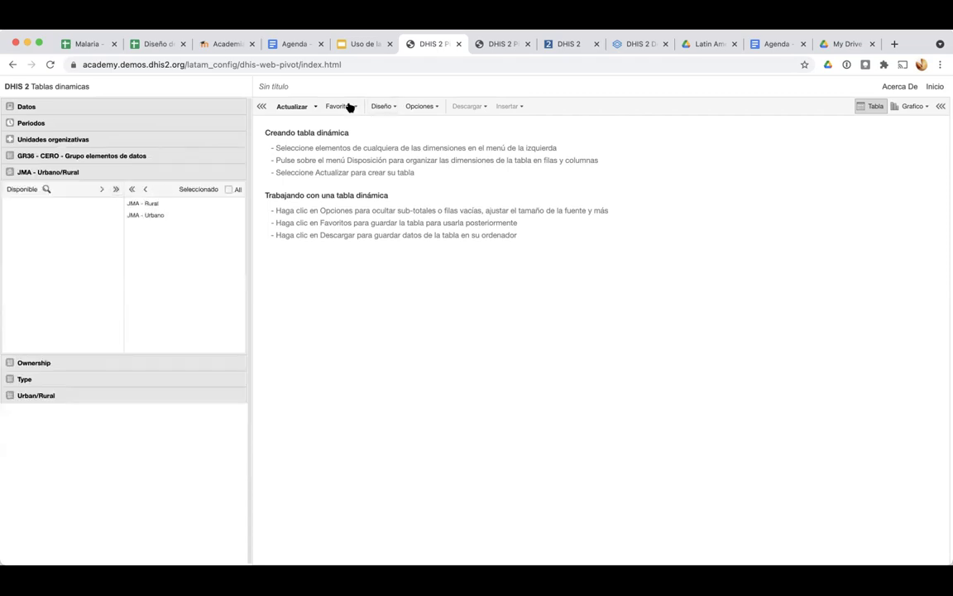
left_click(292, 105)
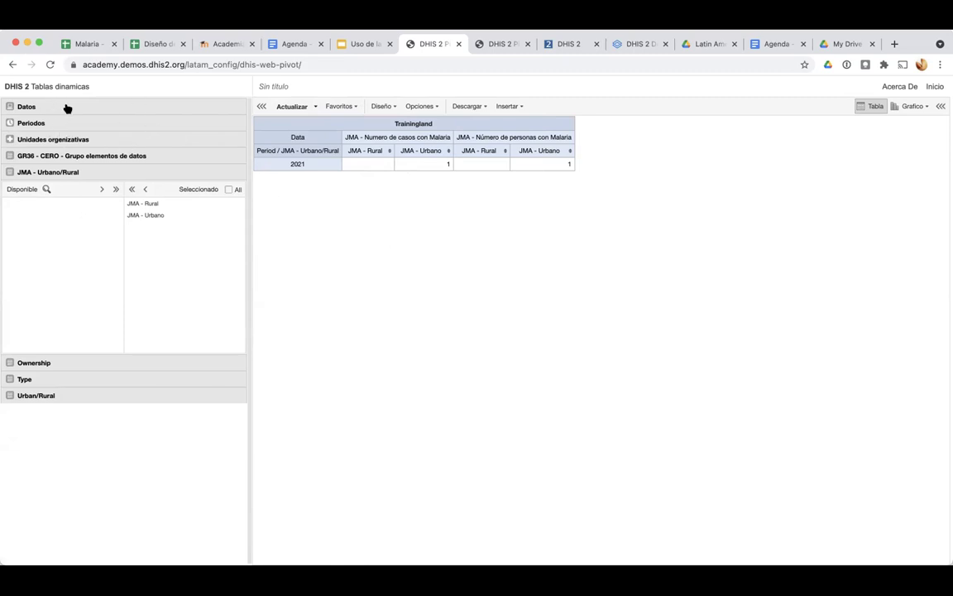
Step: Switch the period to Últimos 12 meses and update the table to monthly rows
left_click(107, 107)
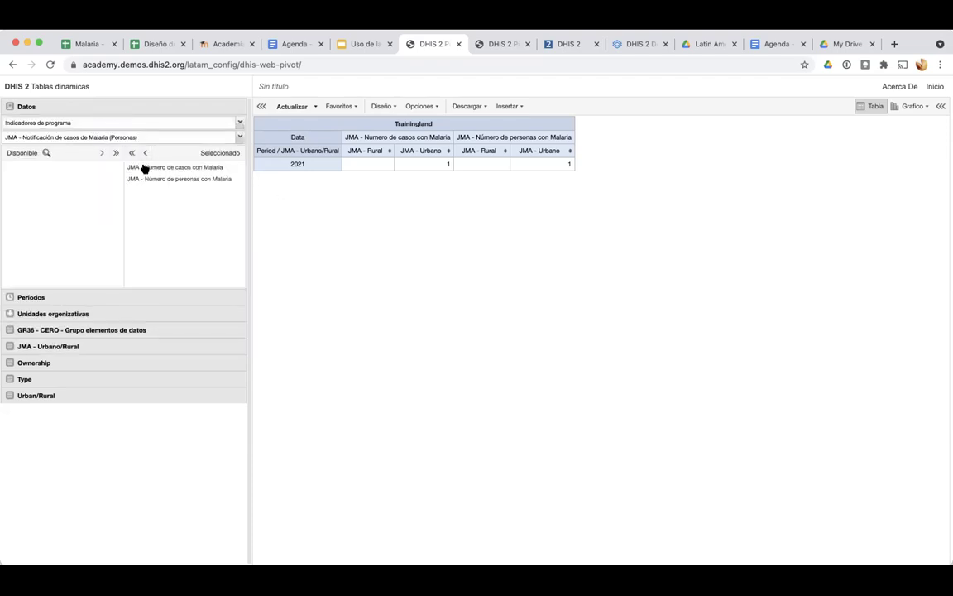
left_click(74, 297)
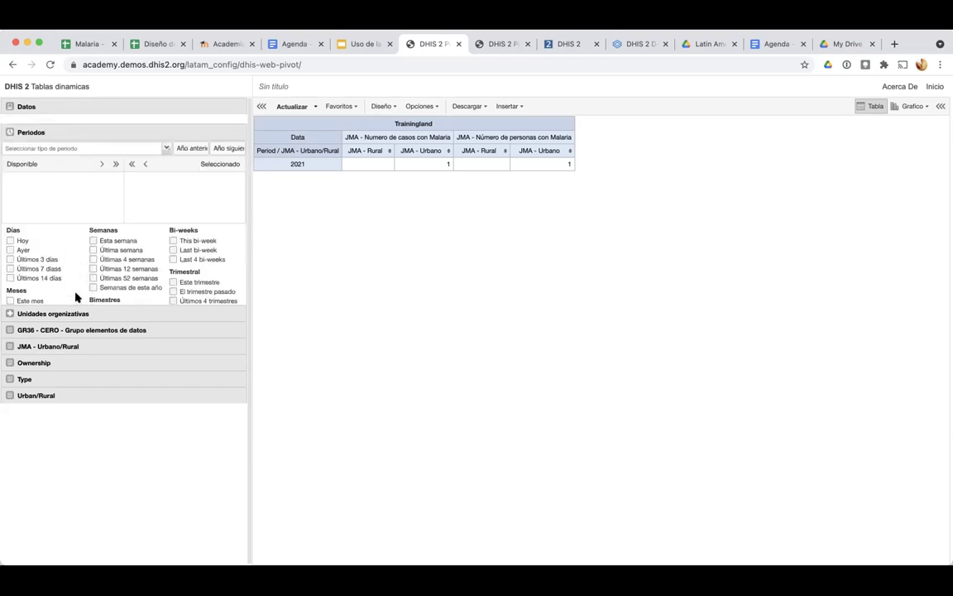
left_click(174, 324)
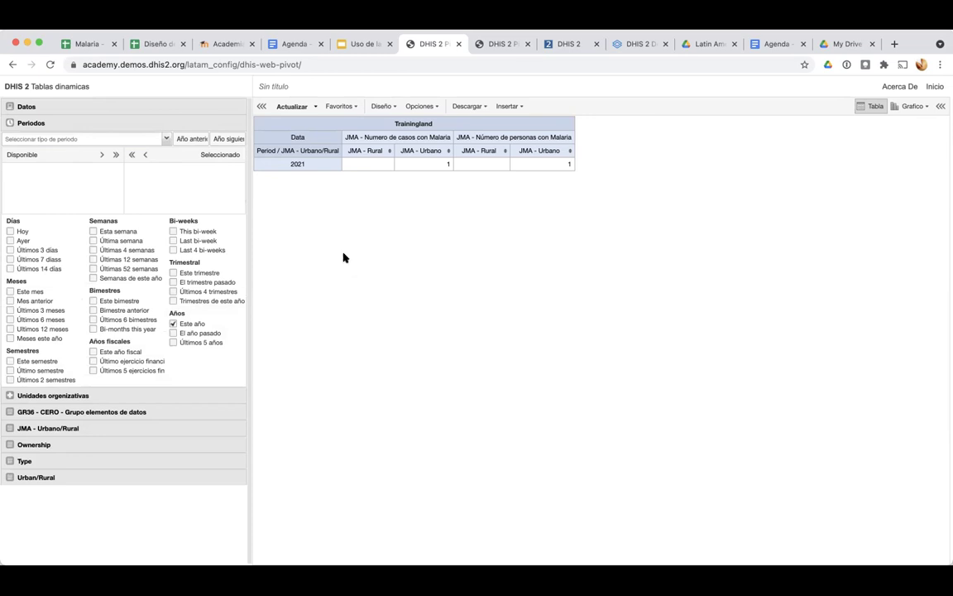
left_click(11, 329)
left_click(173, 324)
left_click(280, 106)
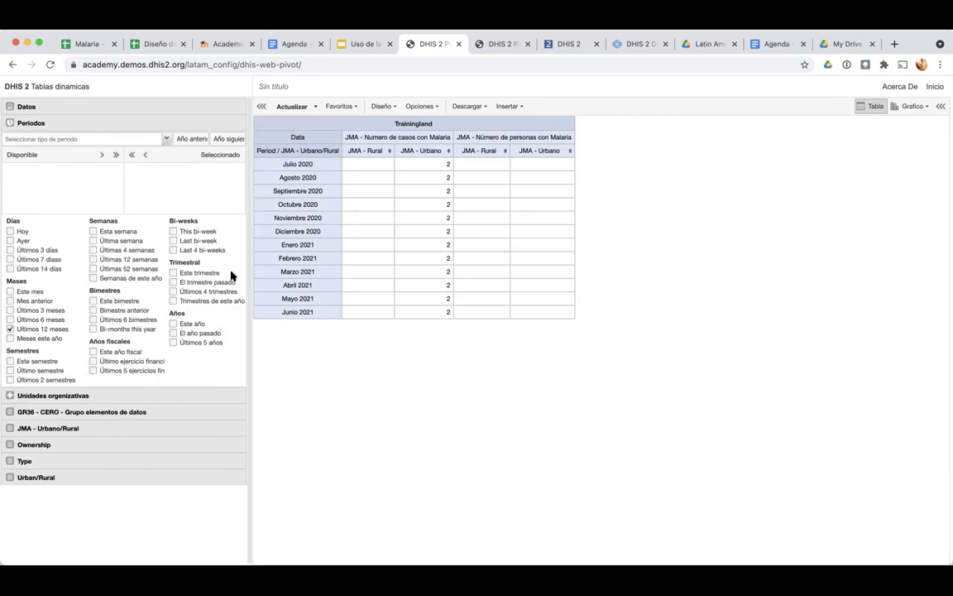
Step: Return the period to Este año and update to a single 2021 row
left_click(10, 329)
left_click(291, 103)
left_click(173, 324)
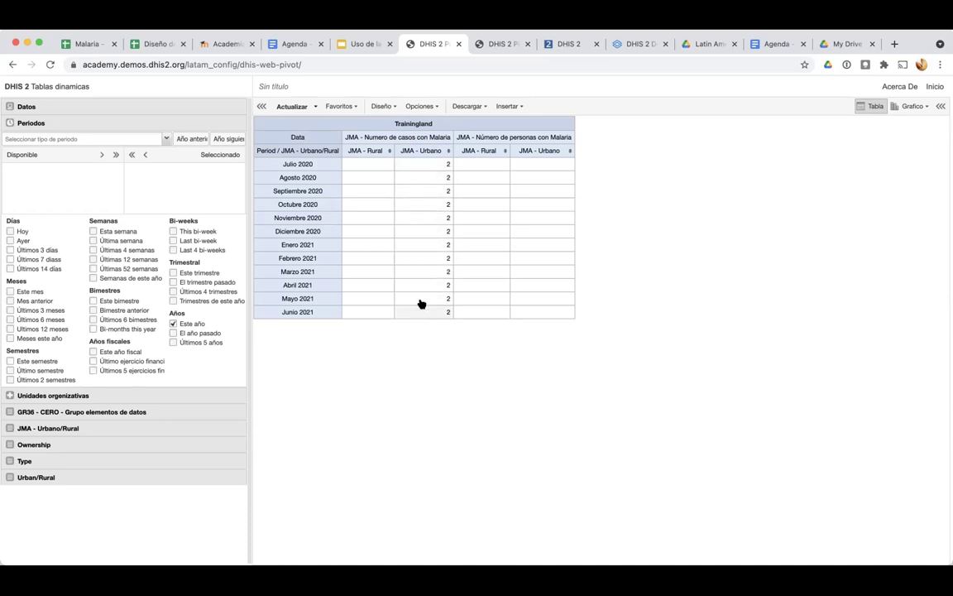
left_click(289, 107)
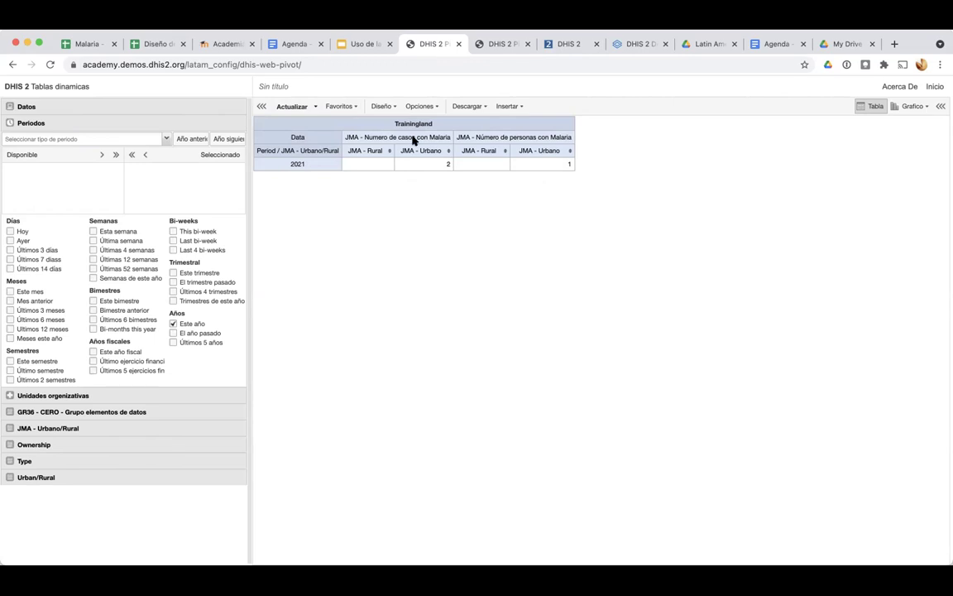
scroll(413, 140, "up", 5)
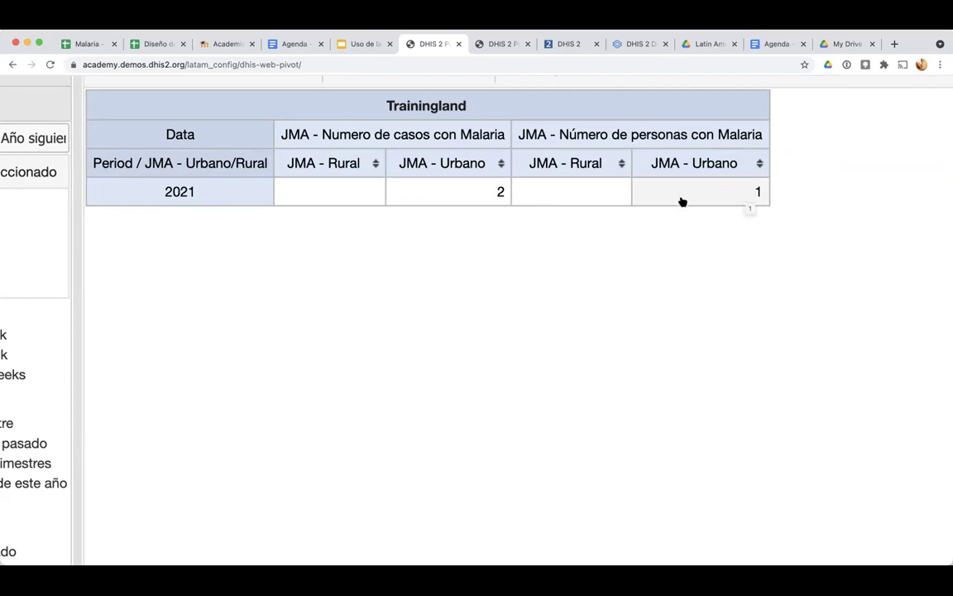
scroll(692, 181, "down", 3)
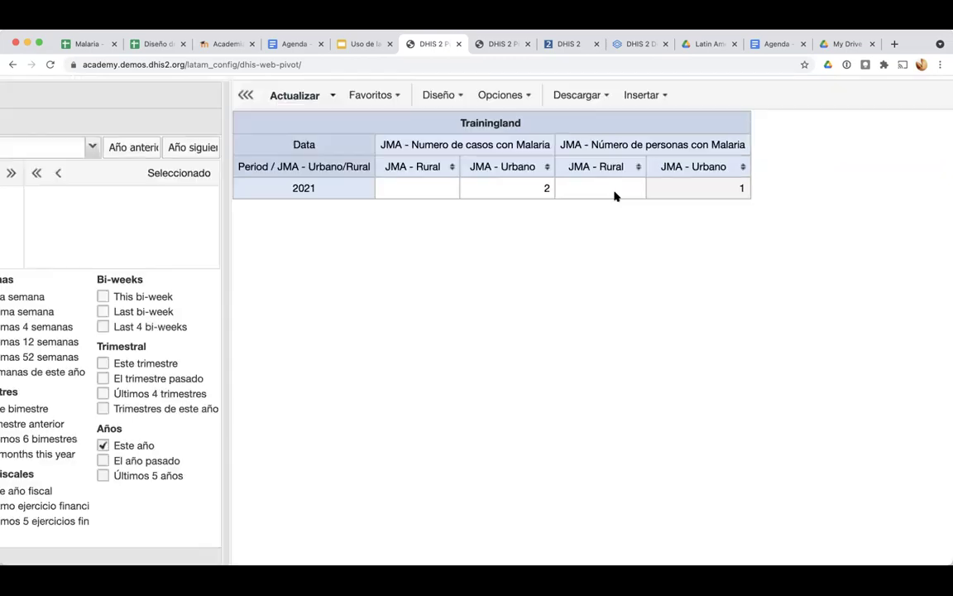
scroll(379, 331, "down", 2)
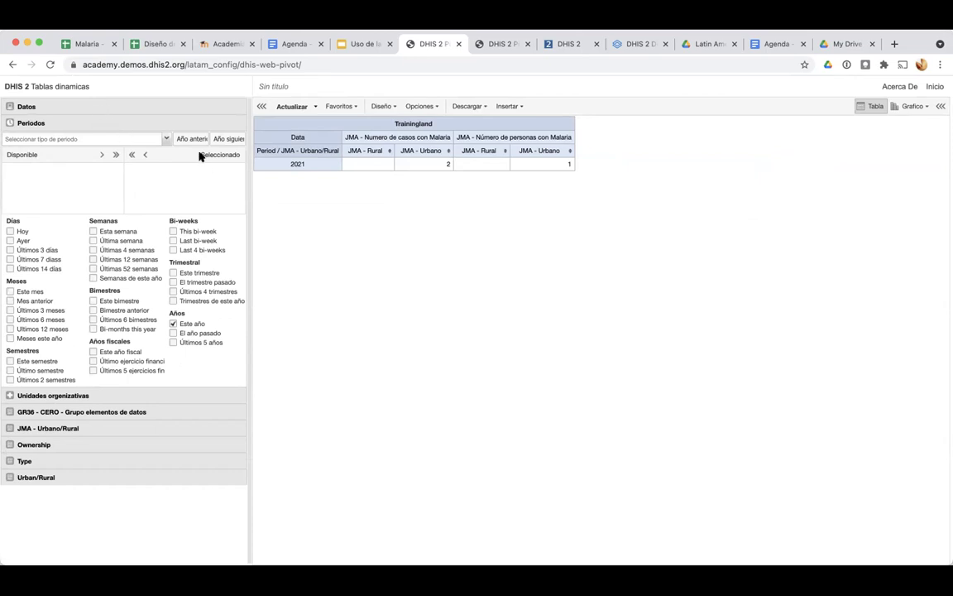
left_click(96, 399)
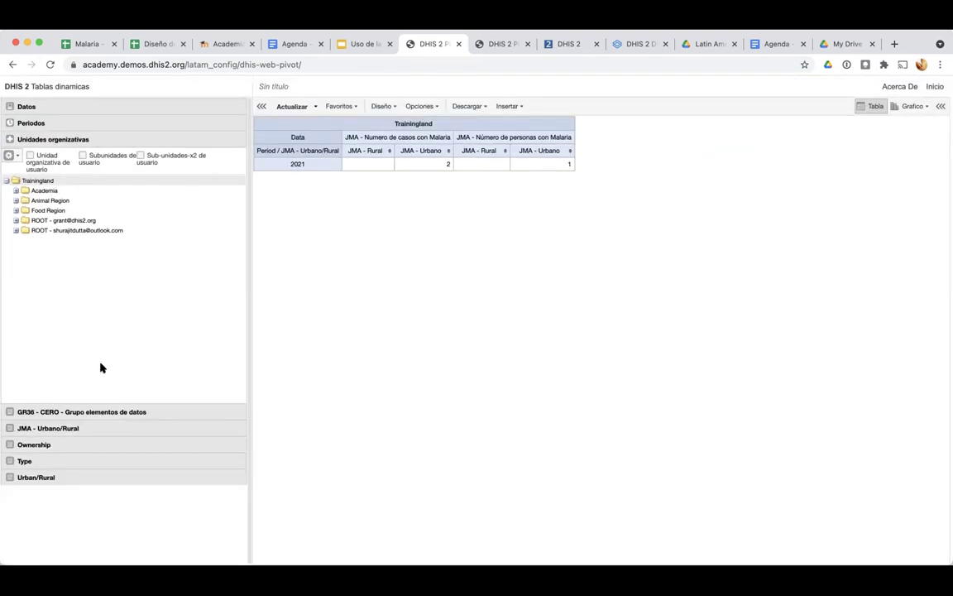
left_click(52, 430)
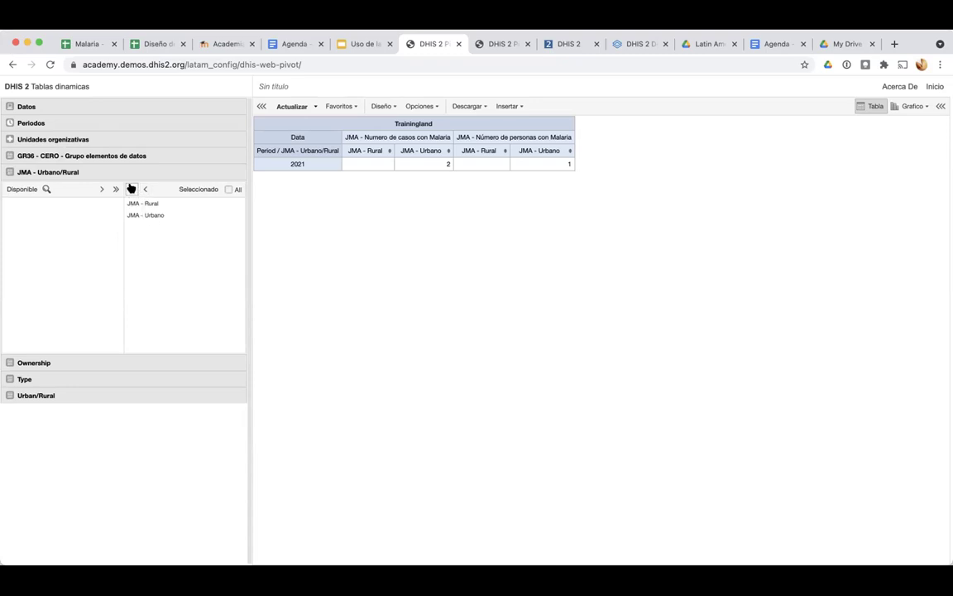
double_click(140, 216)
double_click(143, 203)
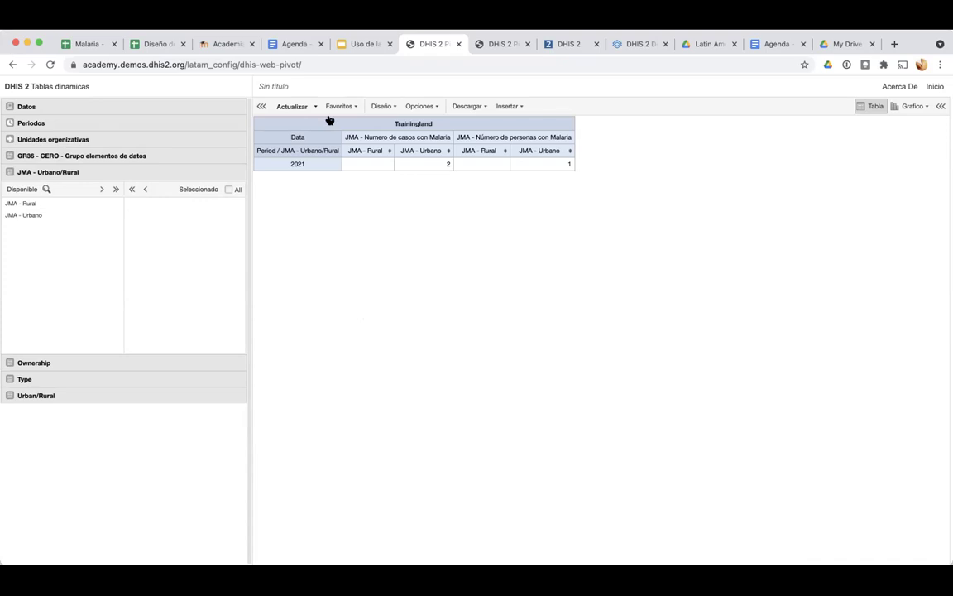
left_click(298, 106)
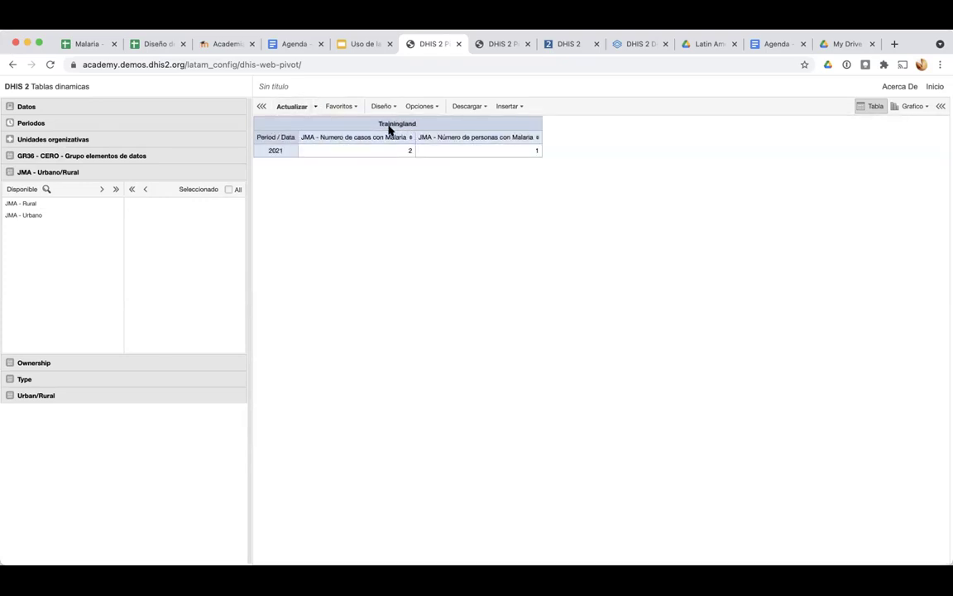
left_click(116, 190)
left_click(293, 108)
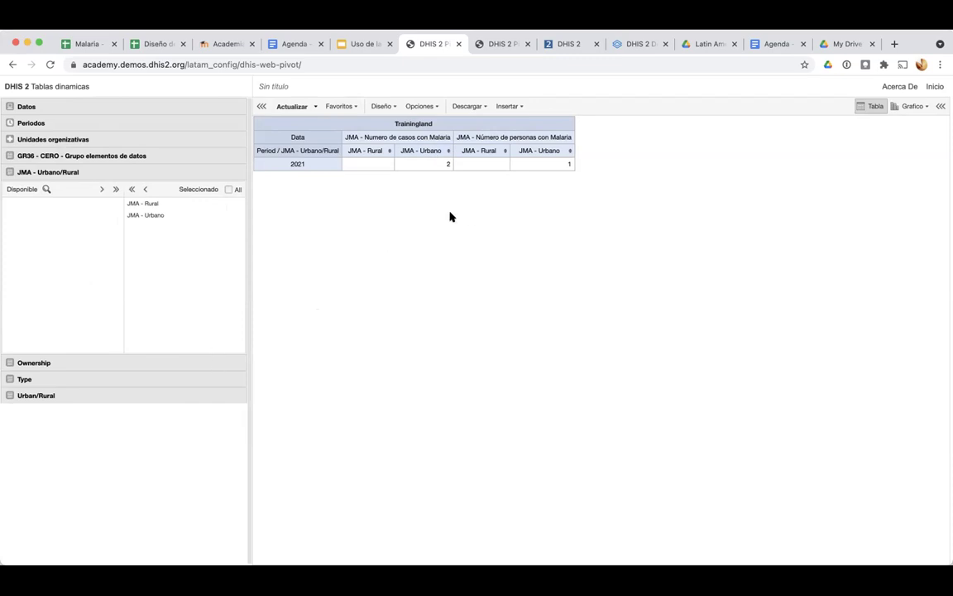
key("super+equal")
scroll(450, 215, "up", 2)
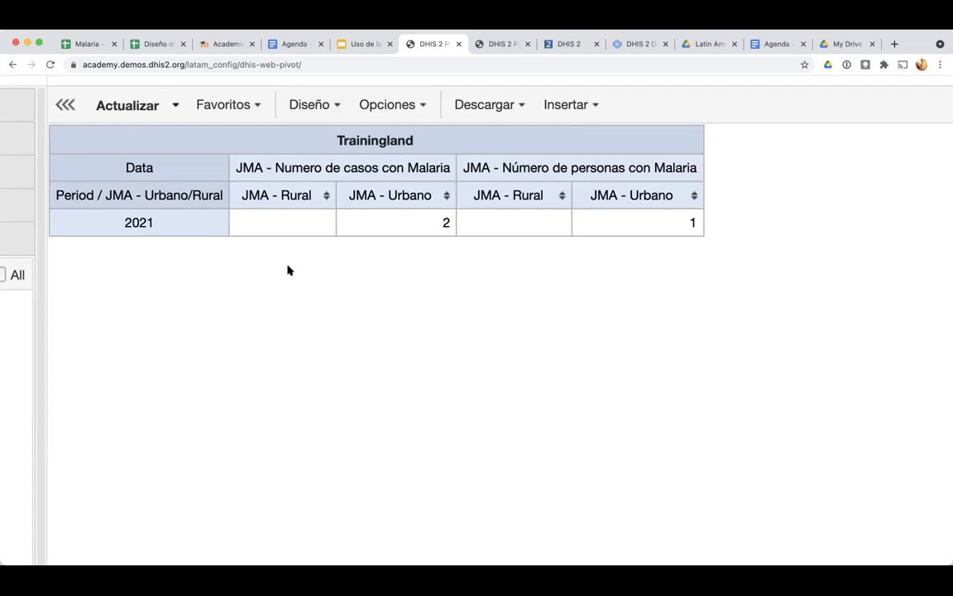
key("super+minus")
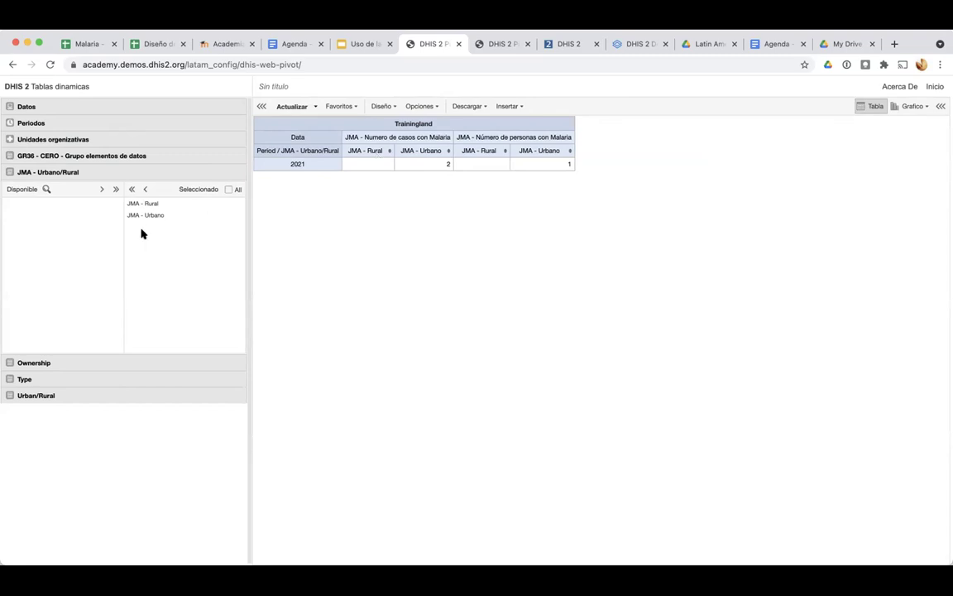
Step: Move JMA - Urbano/Rural from the column dimensions into the rows under Periodos and refresh the table
left_click(382, 106)
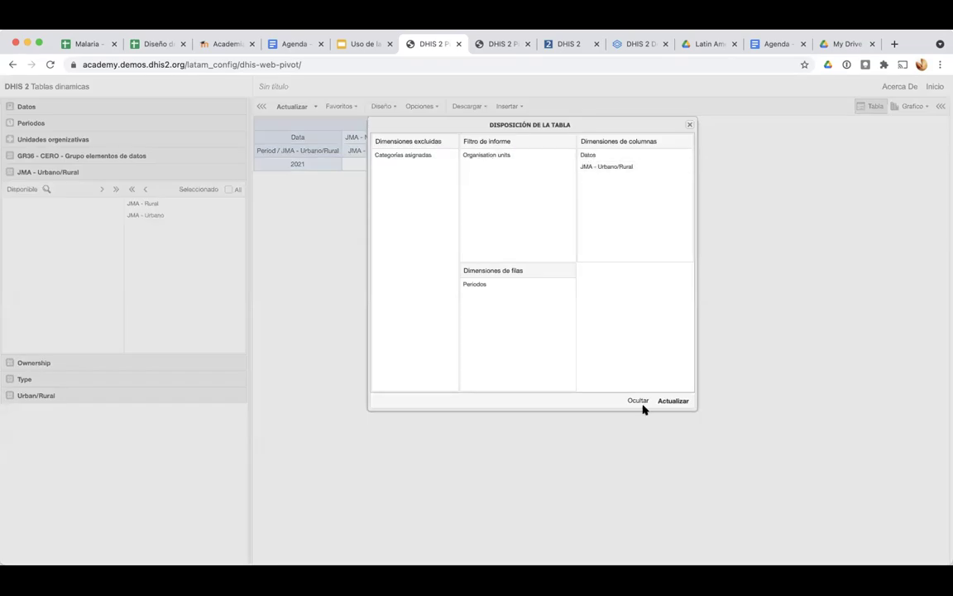
left_click(672, 401)
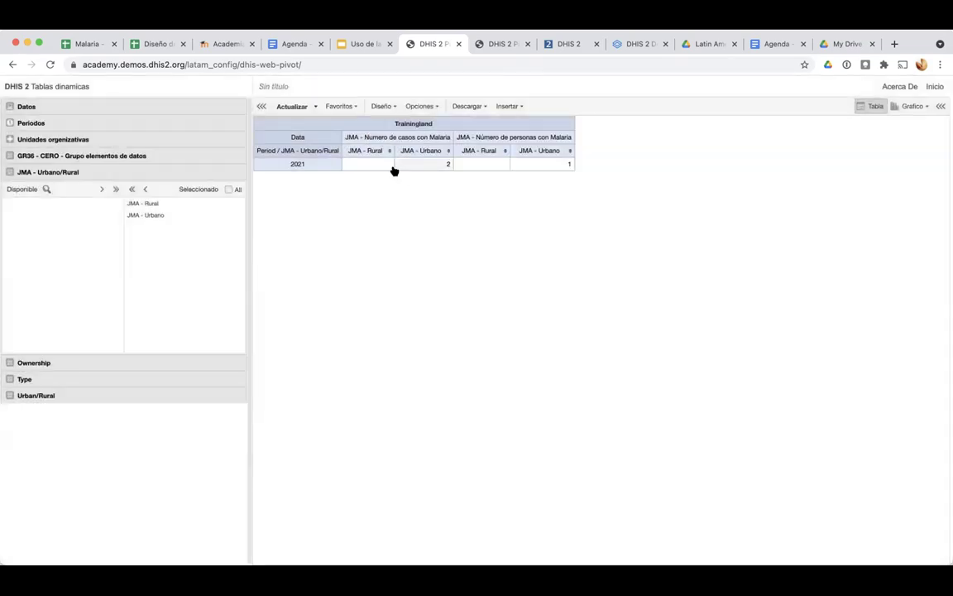
scroll(394, 171, "up", 5)
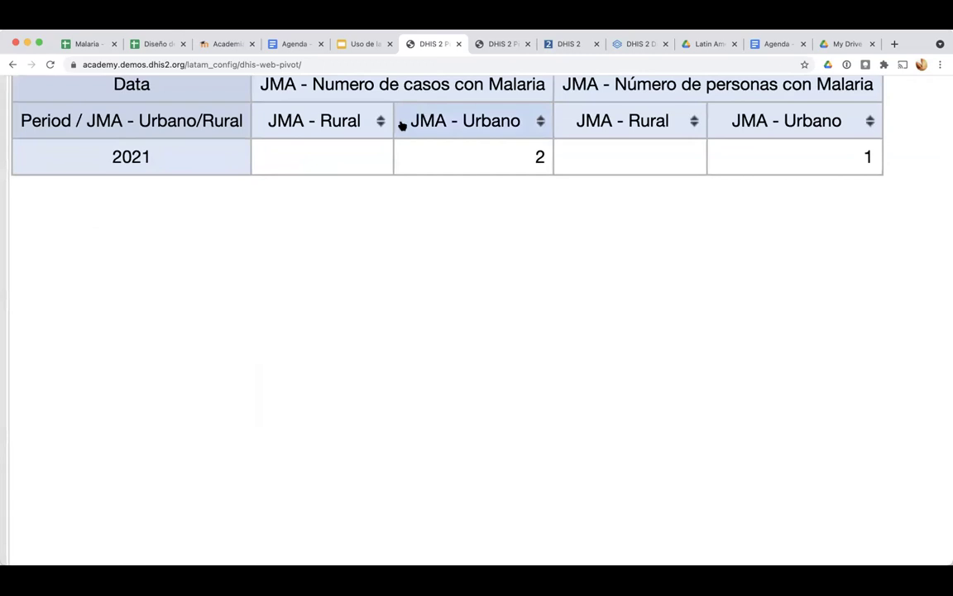
scroll(404, 132, "up", 1)
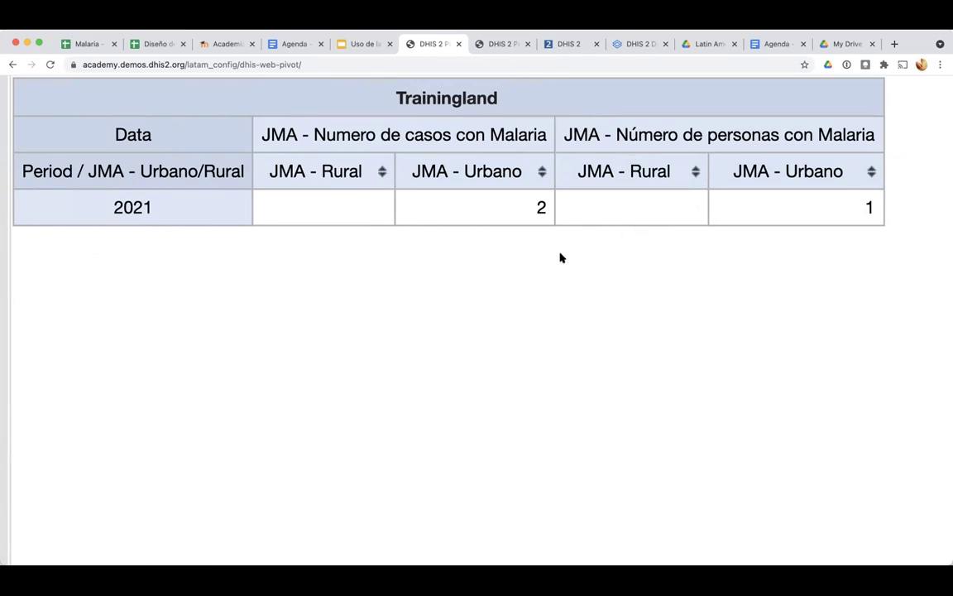
key("super+0")
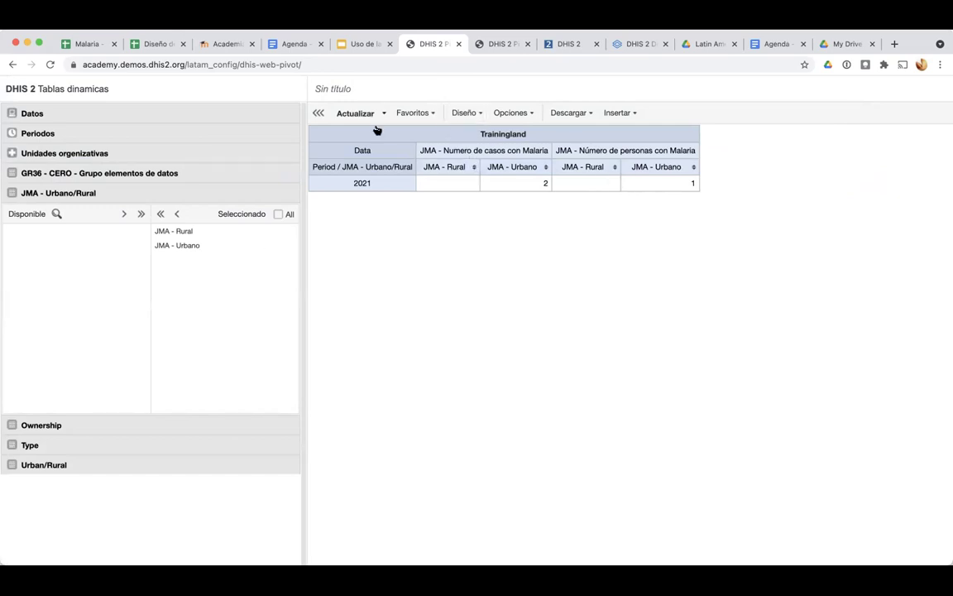
left_click(462, 113)
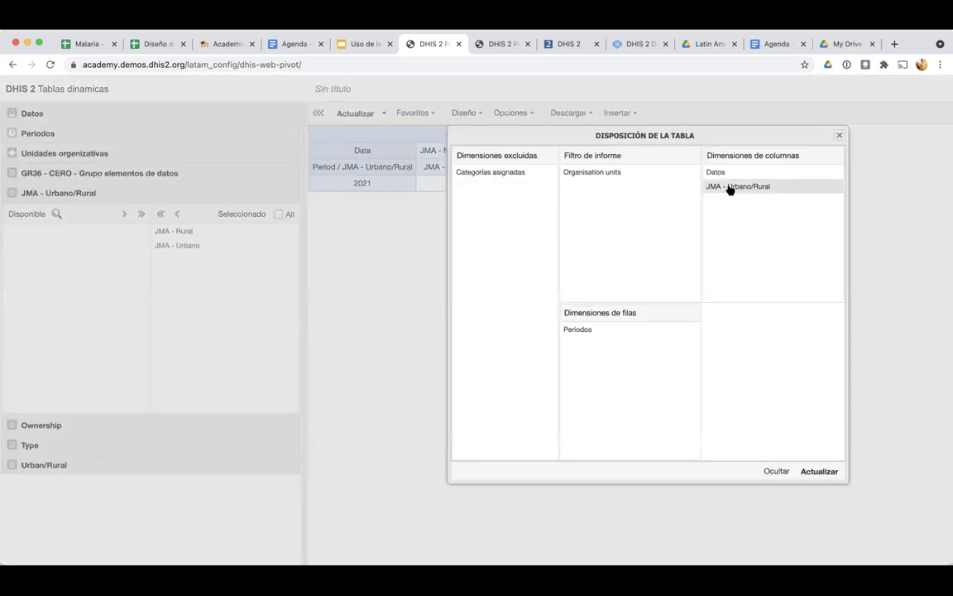
left_click_drag(731, 188, 585, 351)
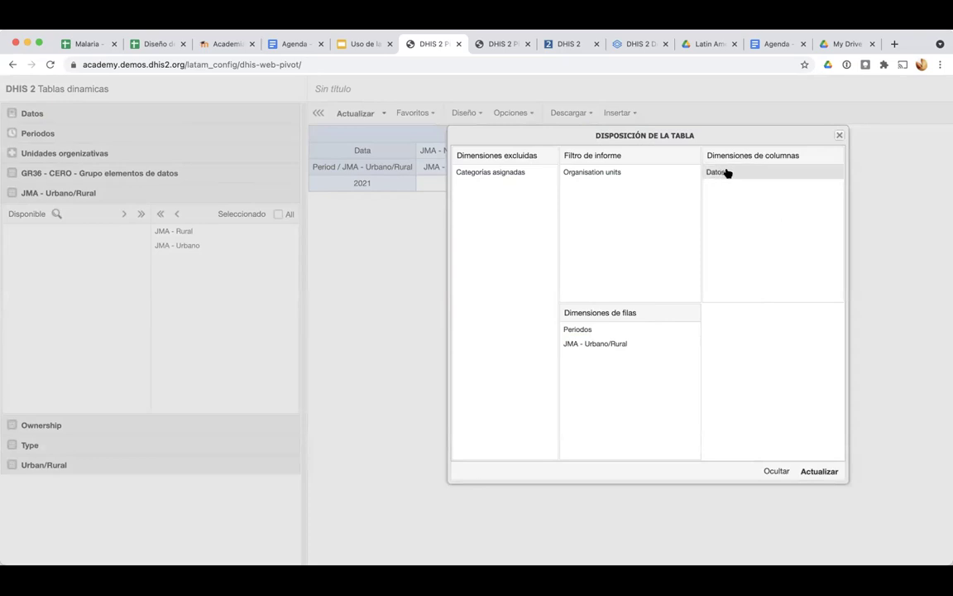
scroll(726, 170, "up", 3)
scroll(736, 189, "down", 4)
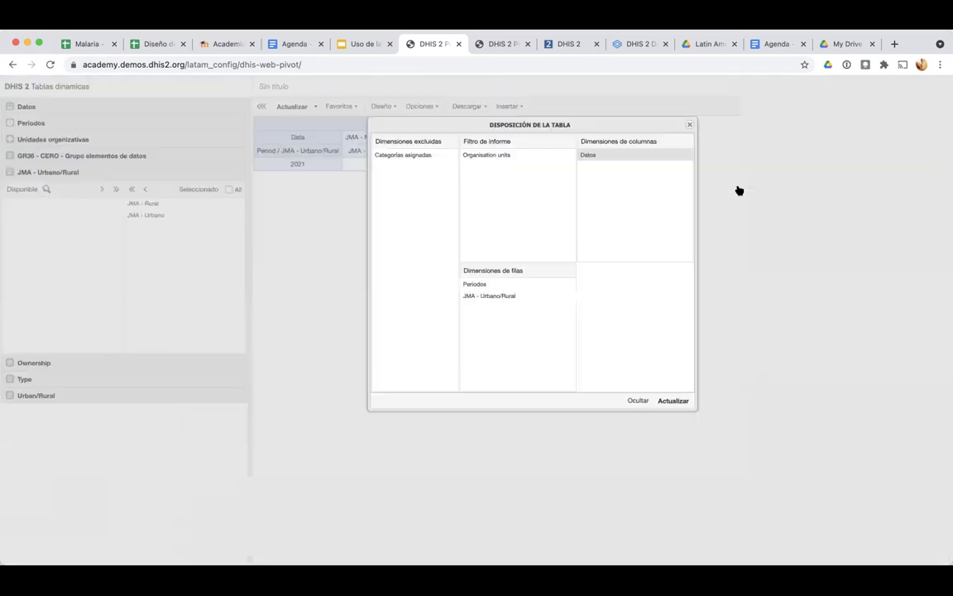
left_click(673, 400)
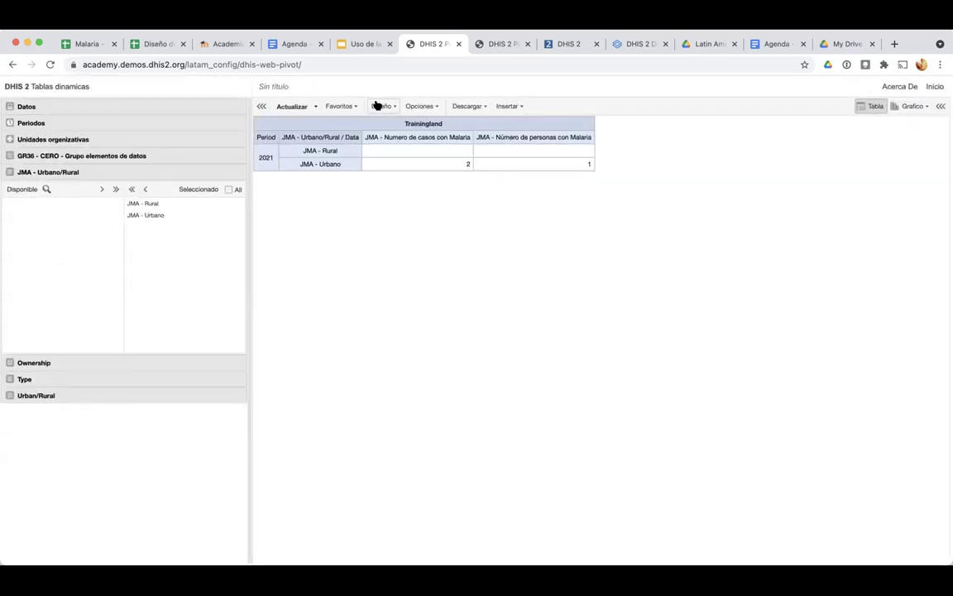
Step: Put Periodos (2021) in the columns and Datos in the rows below JMA - Urbano/Rural
left_click(379, 105)
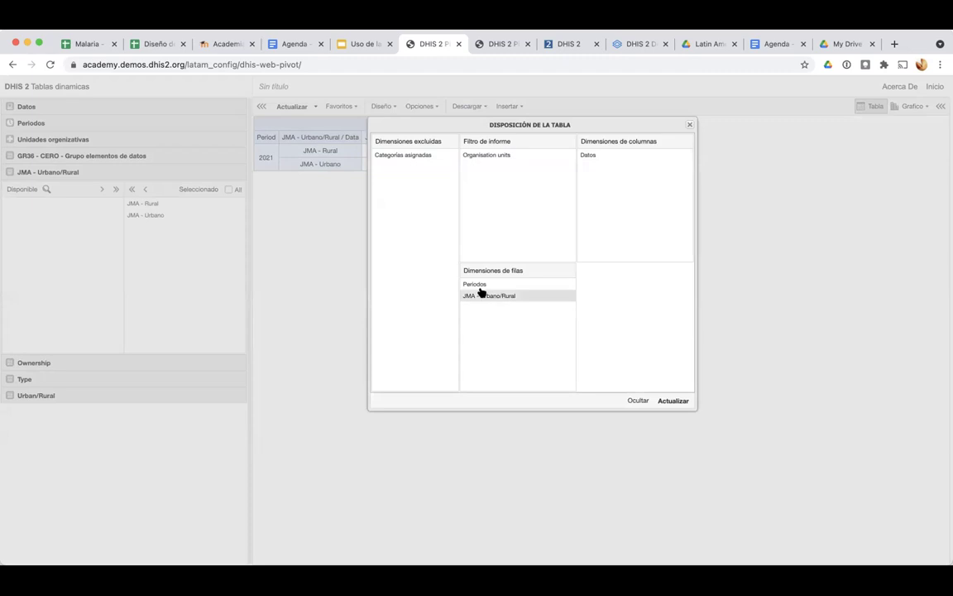
left_click_drag(478, 286, 636, 160)
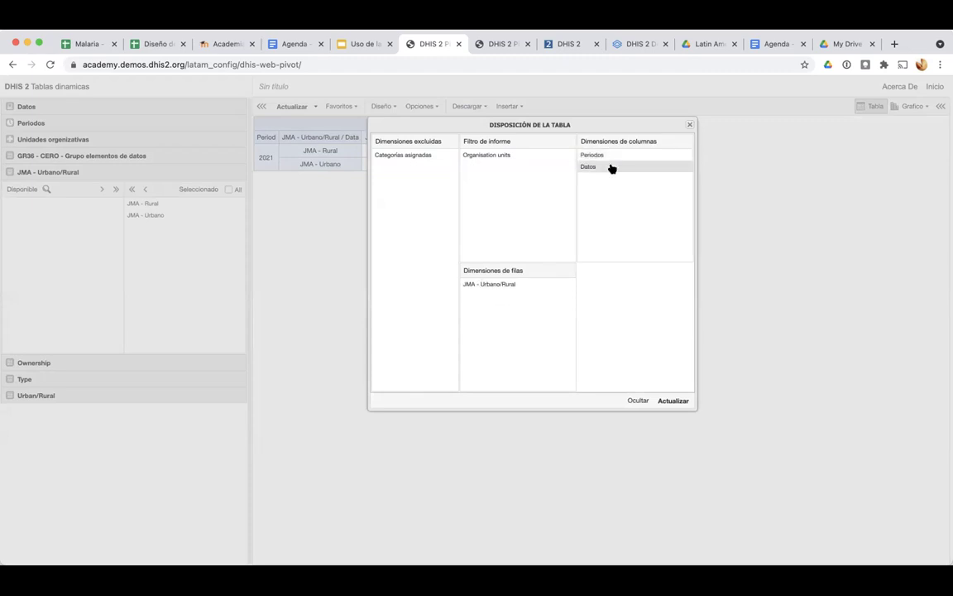
left_click_drag(608, 169, 487, 296)
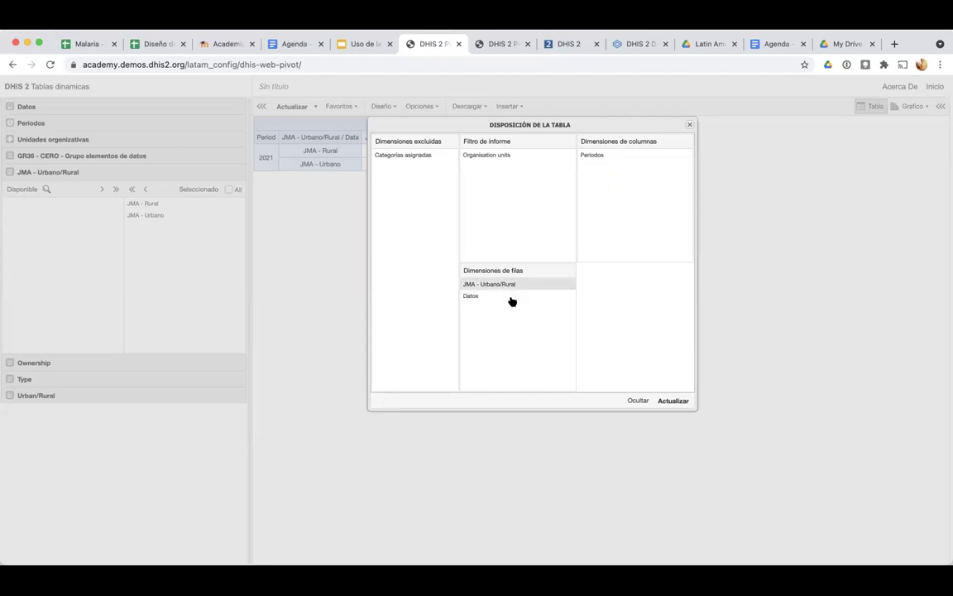
left_click(675, 401)
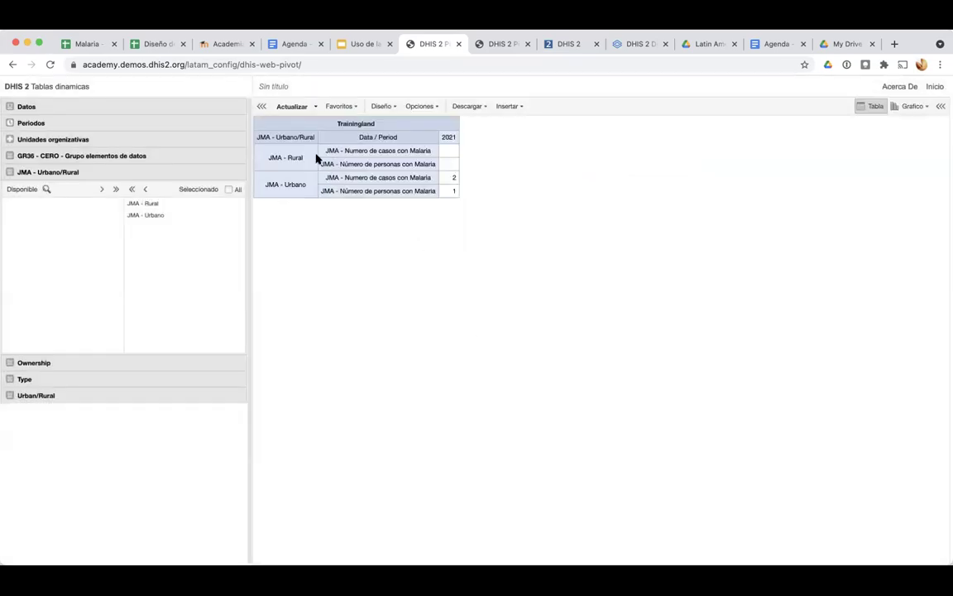
scroll(352, 164, "up", 5)
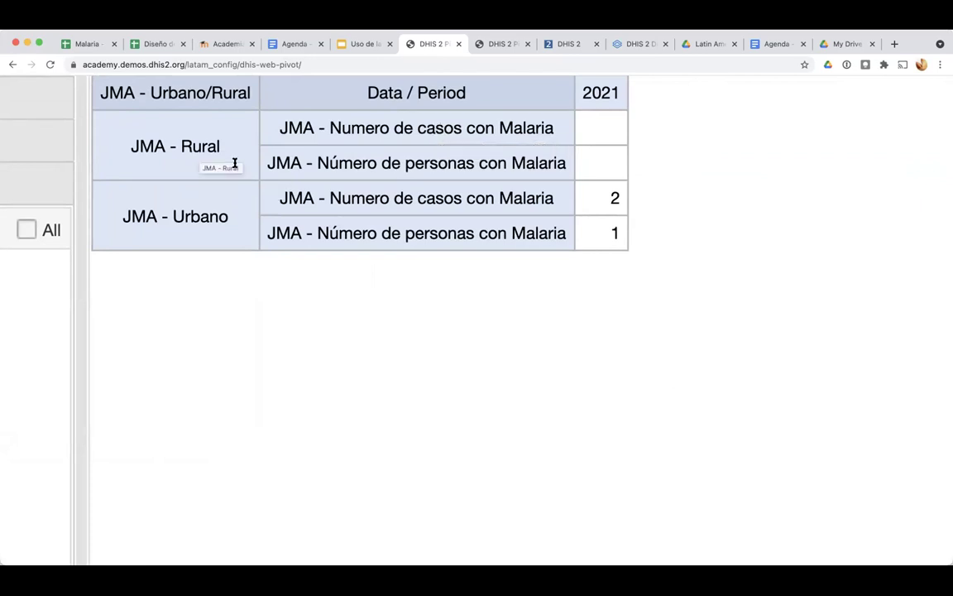
scroll(199, 153, "down", 5)
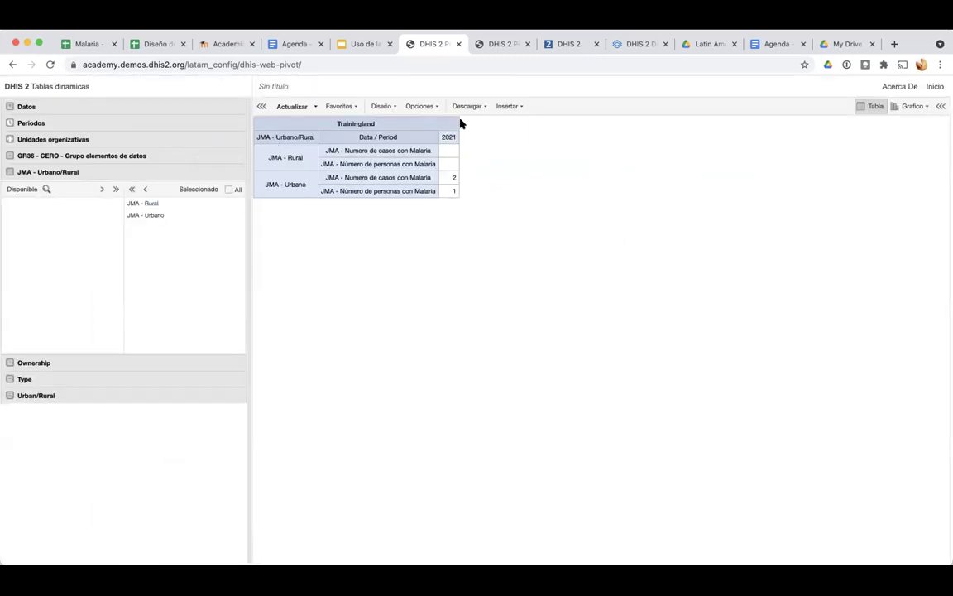
Step: Enable Mostrar subtotales de fila and Mostrar subtotales de columna, then refresh the table
left_click(420, 106)
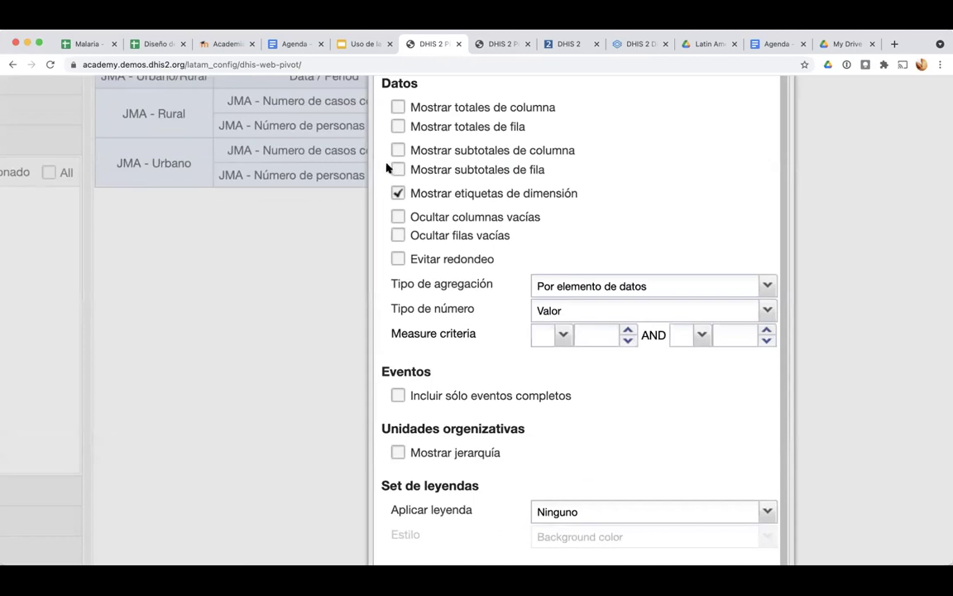
left_click(398, 170)
left_click(399, 150)
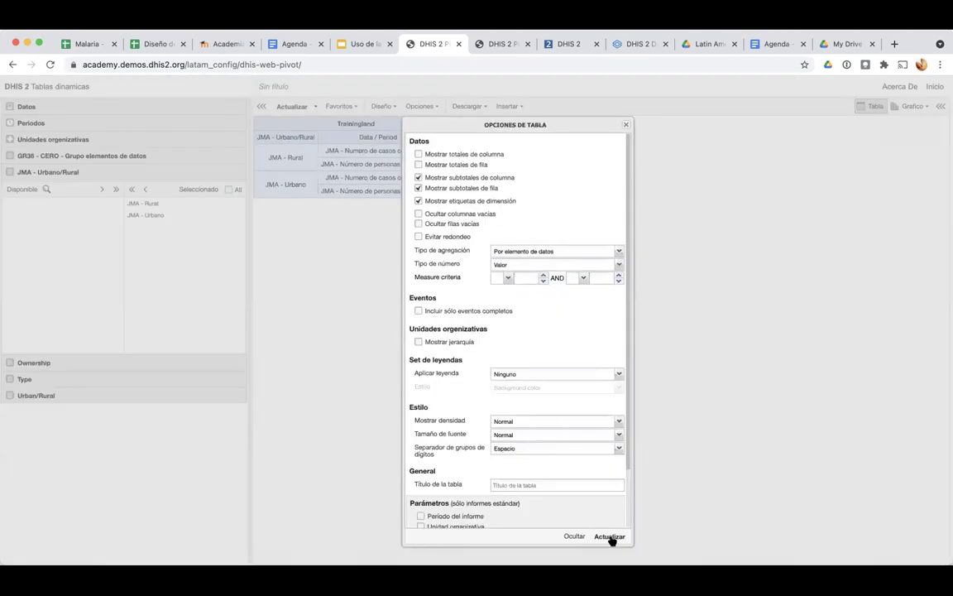
left_click(610, 537)
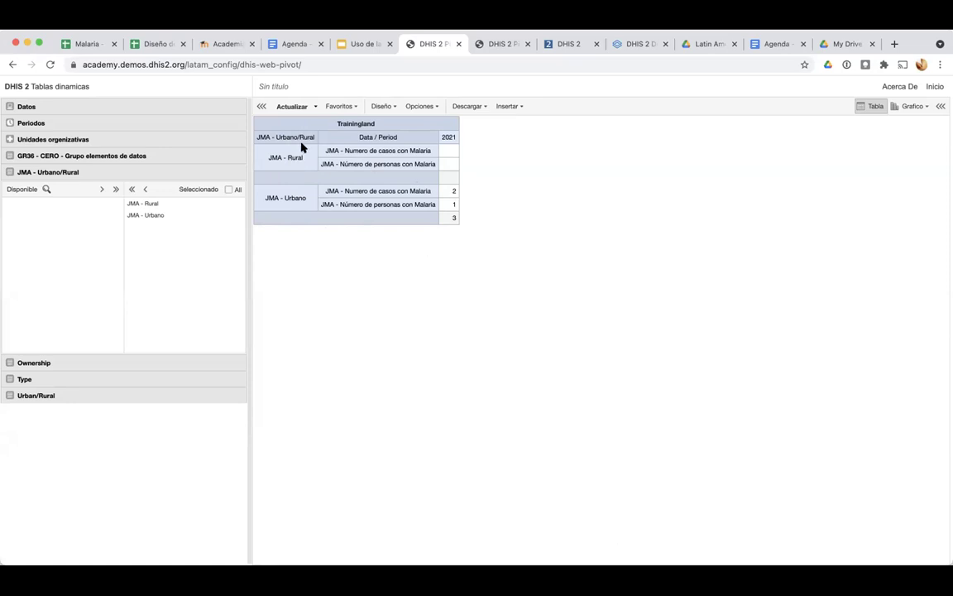
Step: Enable Mostrar totales de columna for a grand total of 3, then reset the zoom
left_click(422, 107)
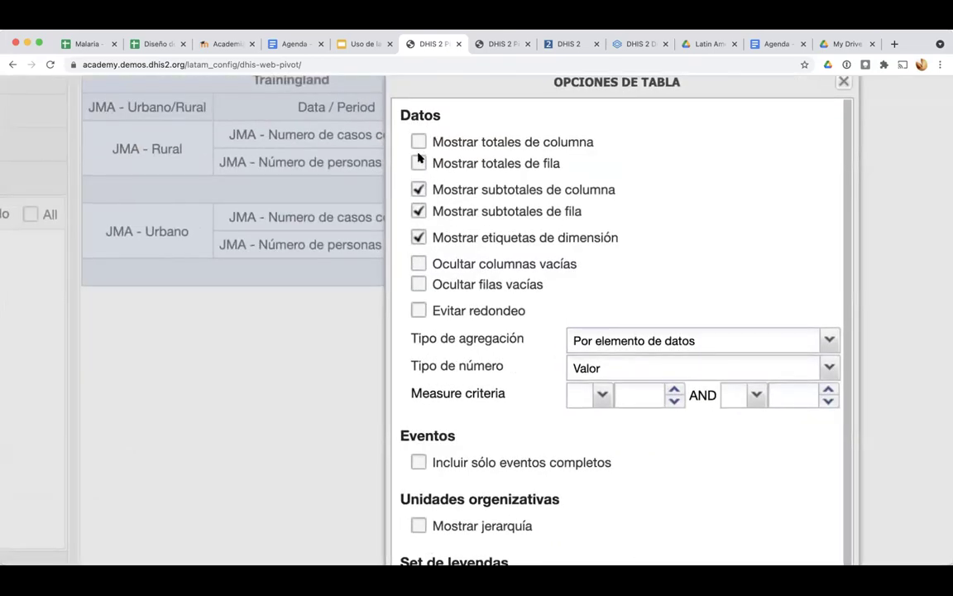
left_click(418, 143)
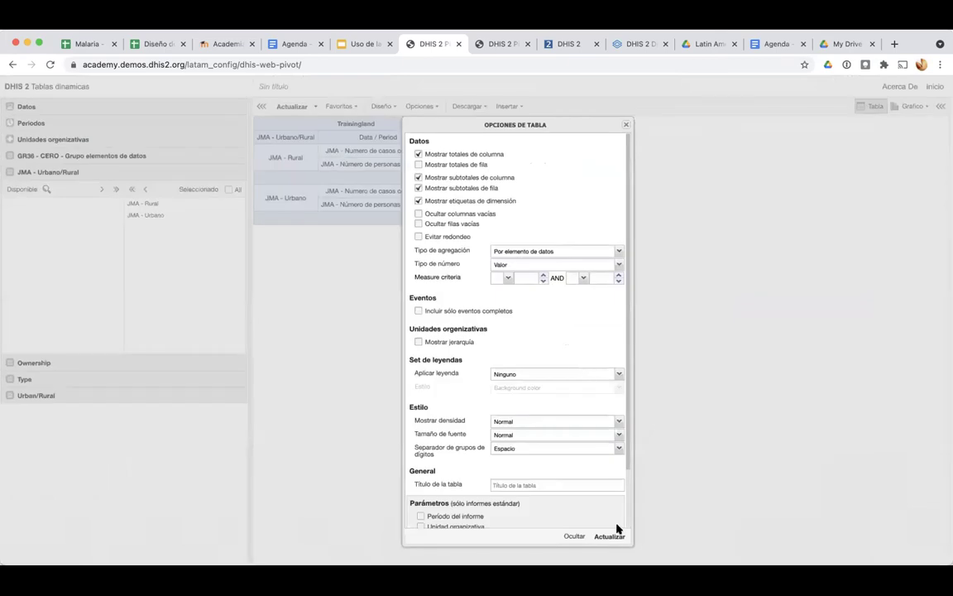
left_click(612, 539)
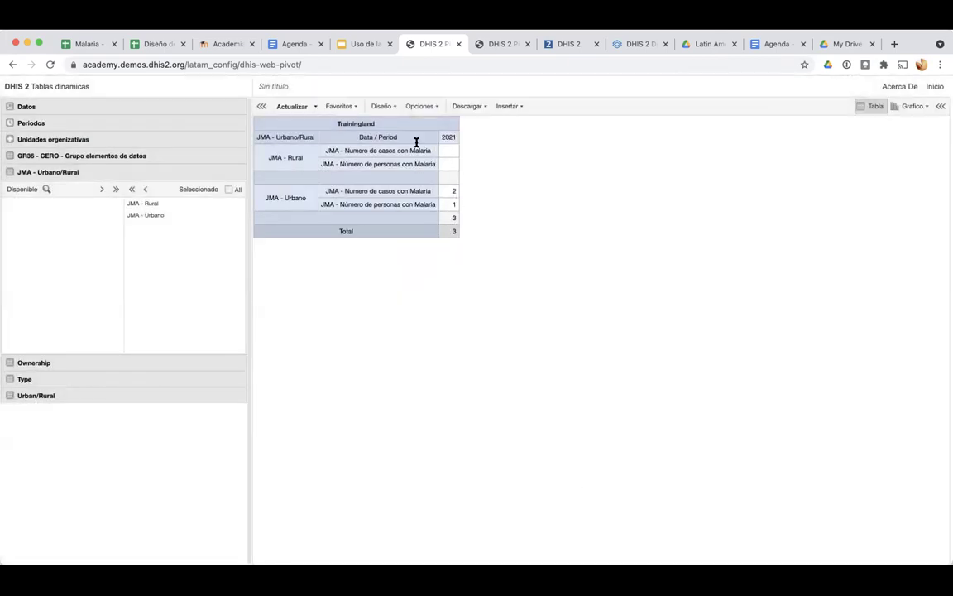
scroll(416, 142, "up", 5)
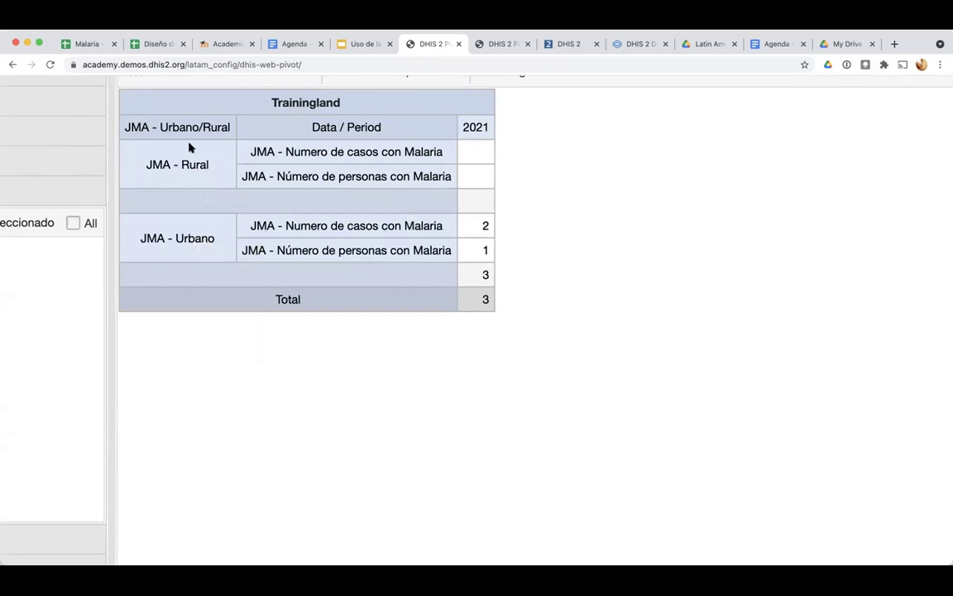
key("ctrl+0")
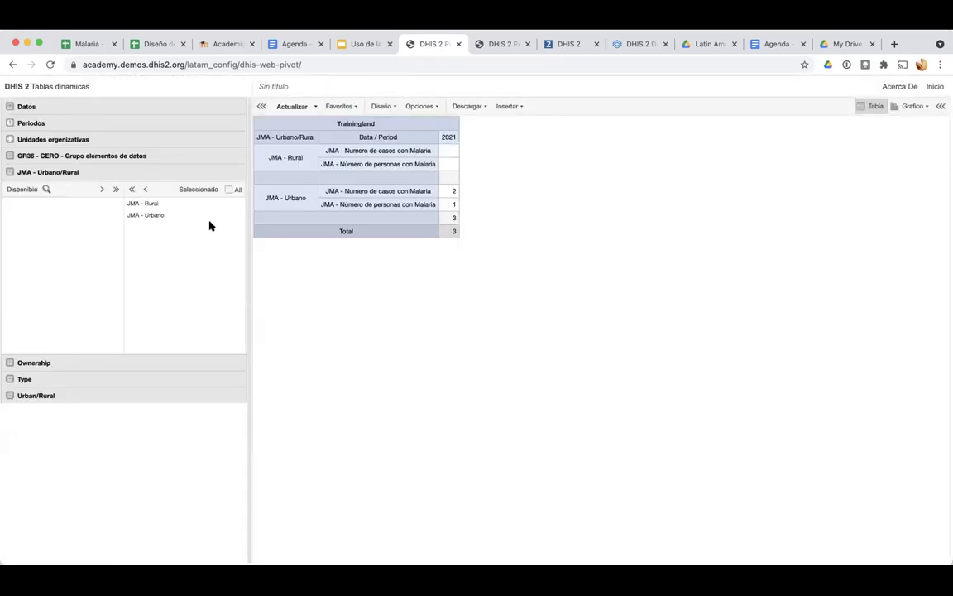
Step: Reorder the rows so Datos comes before JMA - Urbano/Rural, subtotalling 2 casos and 1 personas
left_click(382, 107)
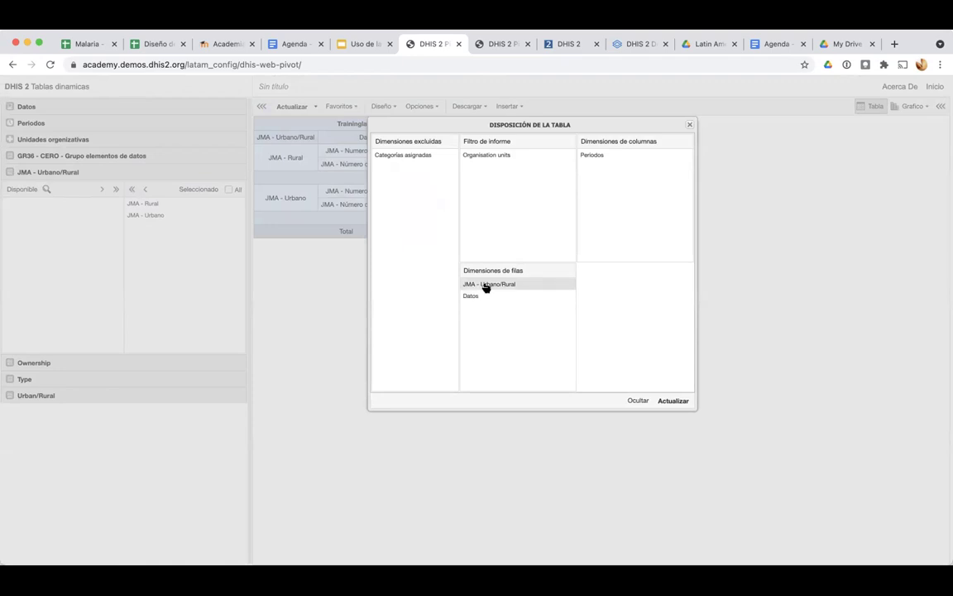
left_click_drag(486, 287, 487, 300)
left_click(673, 401)
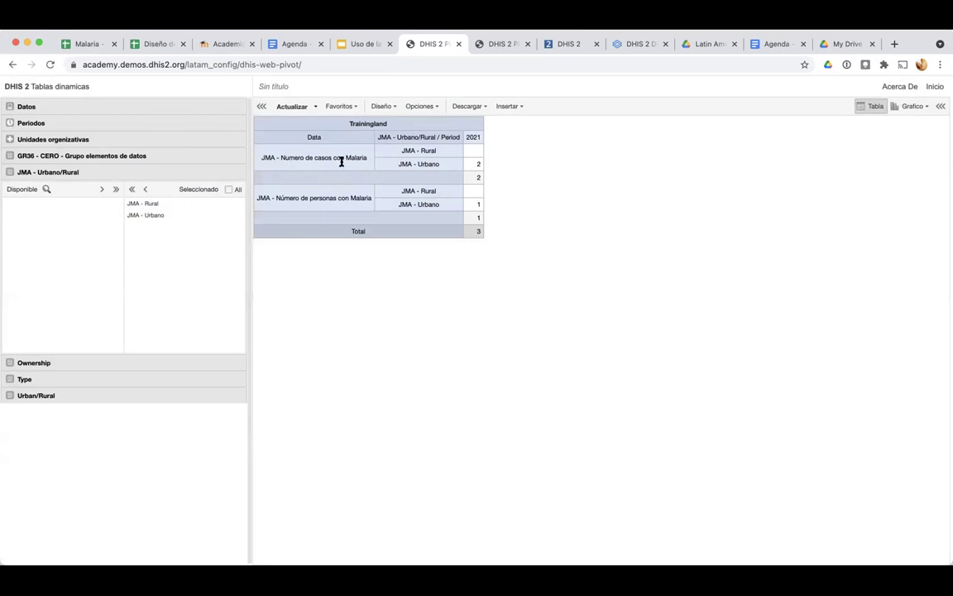
scroll(321, 157, "up", 5)
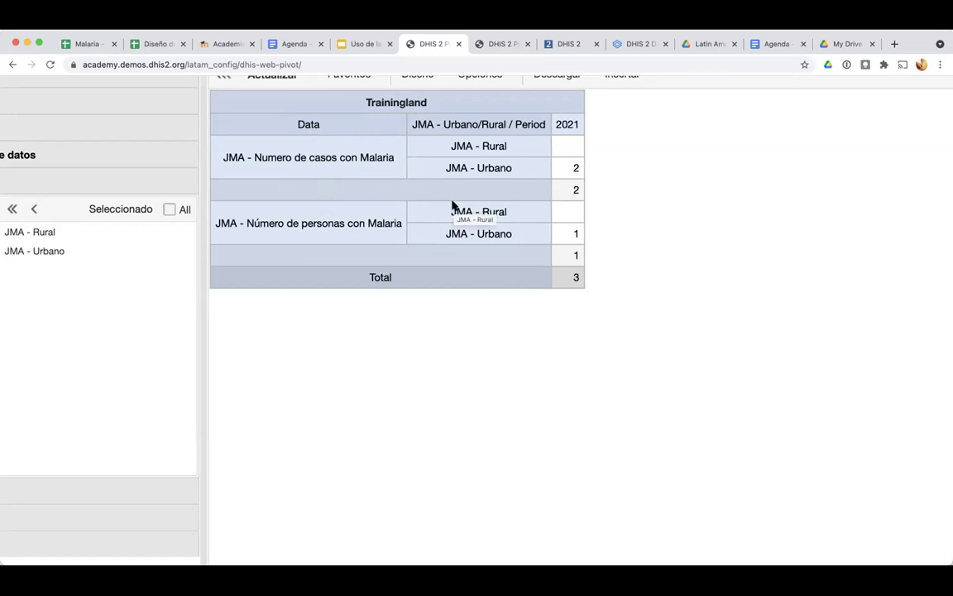
scroll(547, 254, "up", 2)
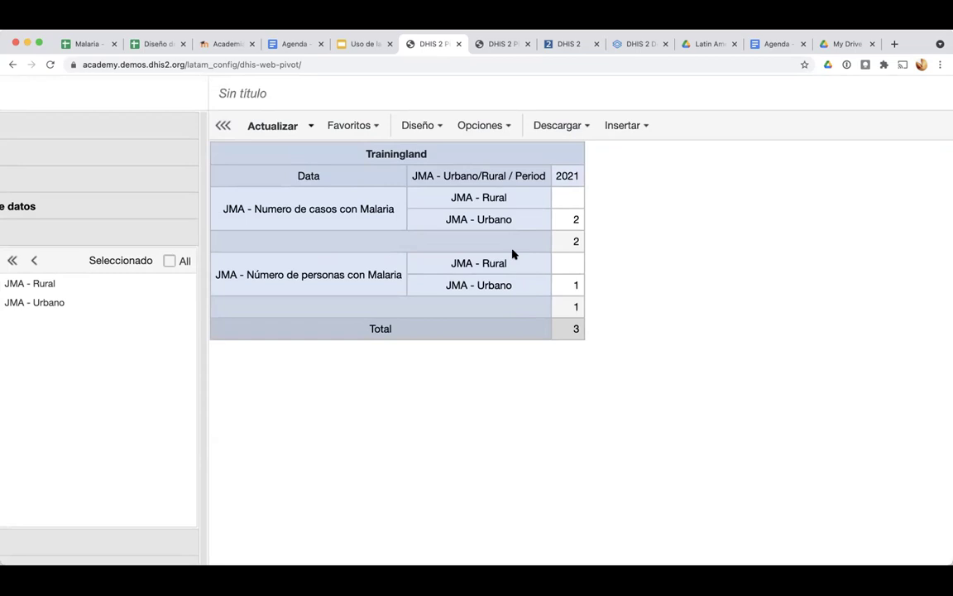
Step: Uncheck Mostrar totales de columna and refresh the table, keeping the subtotals
left_click(495, 129)
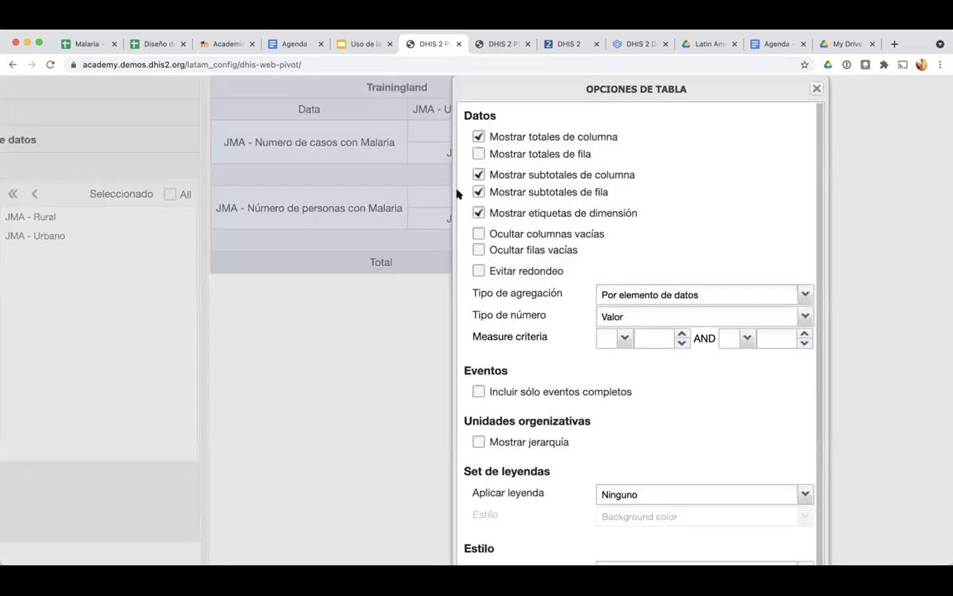
left_click(478, 138)
scroll(761, 496, "down", 5)
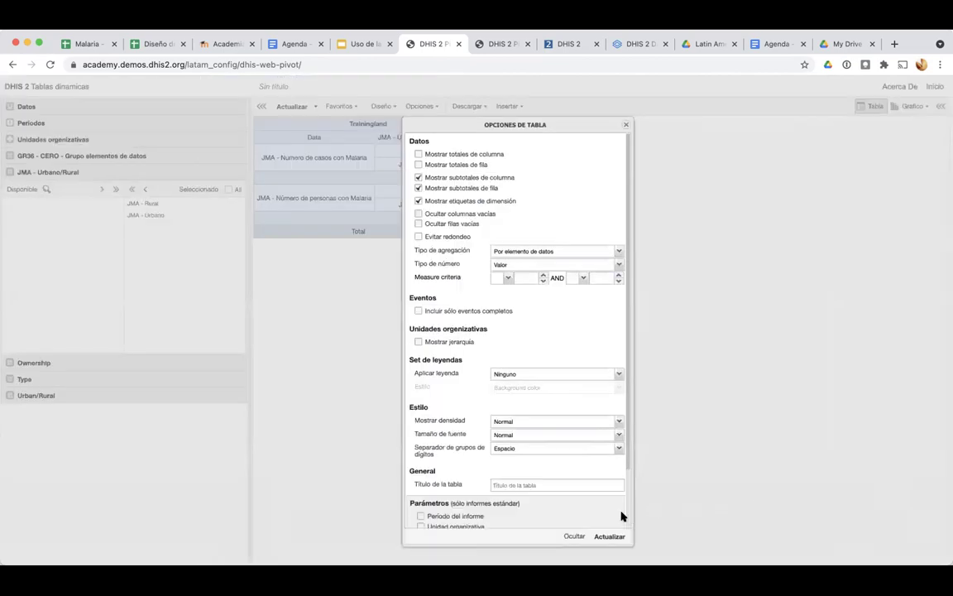
left_click(610, 536)
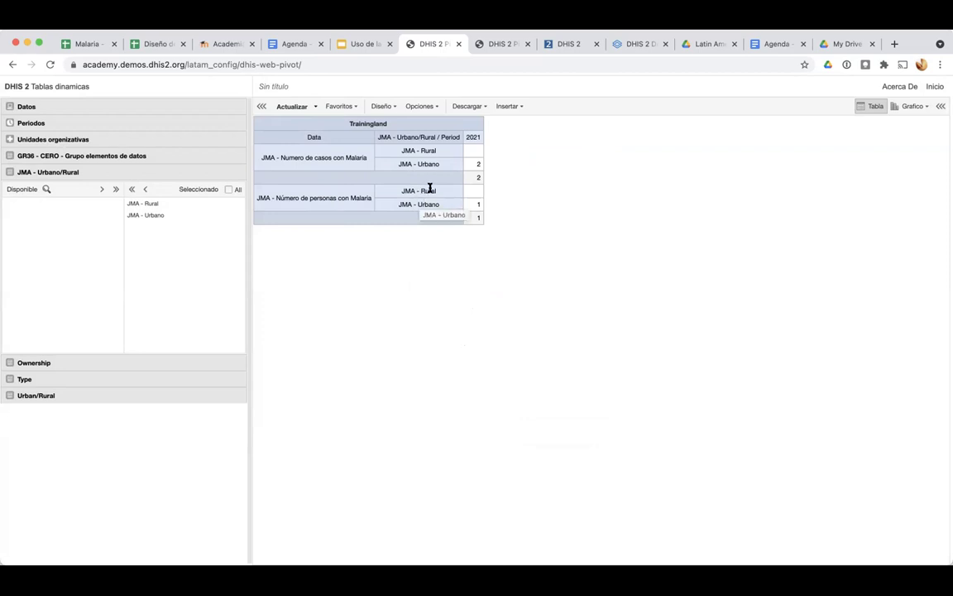
Step: Reorder the rows so JMA - Urbano/Rural comes before Datos, with Urbano subtotalling 3
left_click(384, 106)
mouse_move(476, 285)
left_mouse_down()
mouse_move(477, 312)
mouse_move(477, 301)
left_mouse_up()
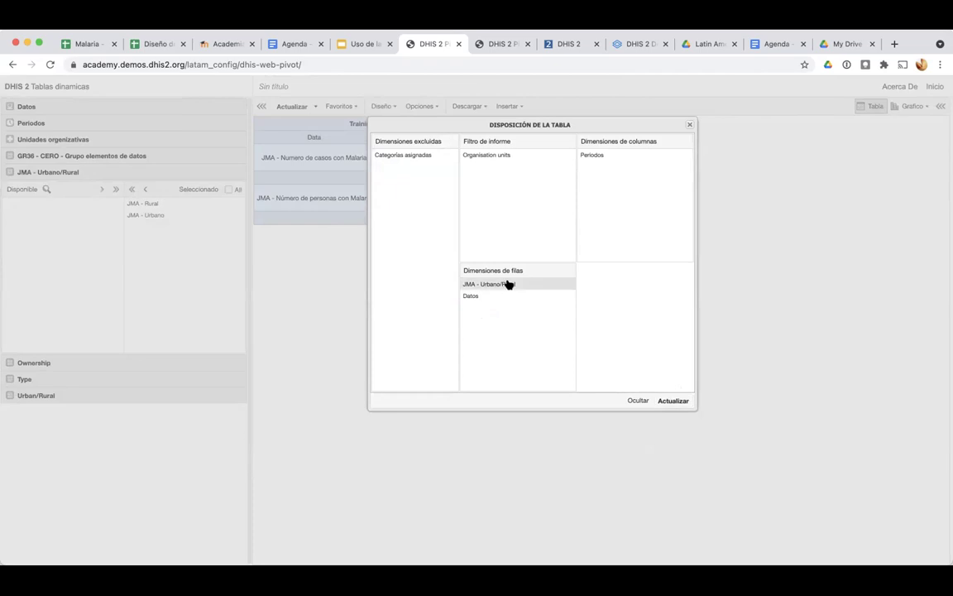
left_click(676, 402)
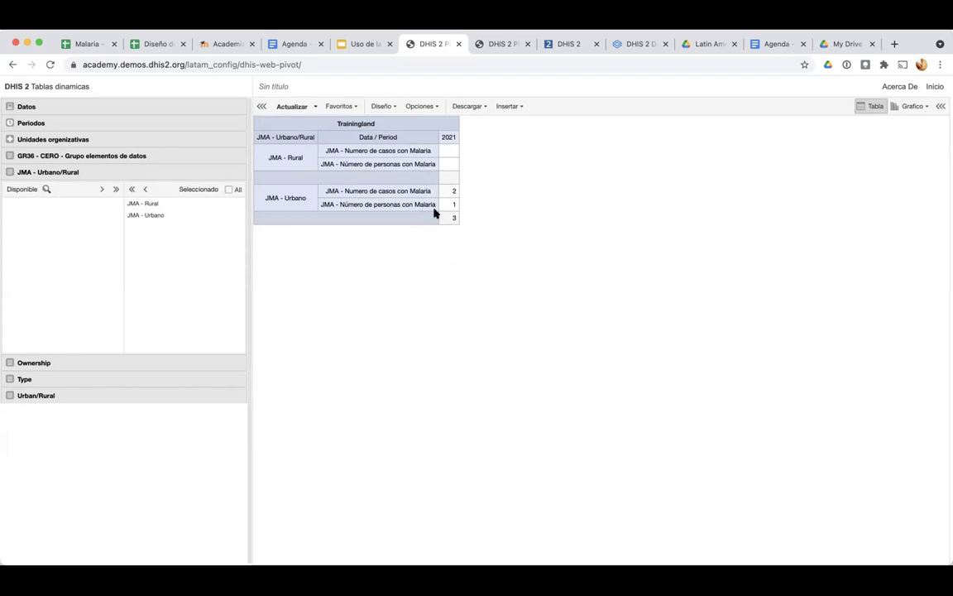
scroll(435, 213, "up", 5)
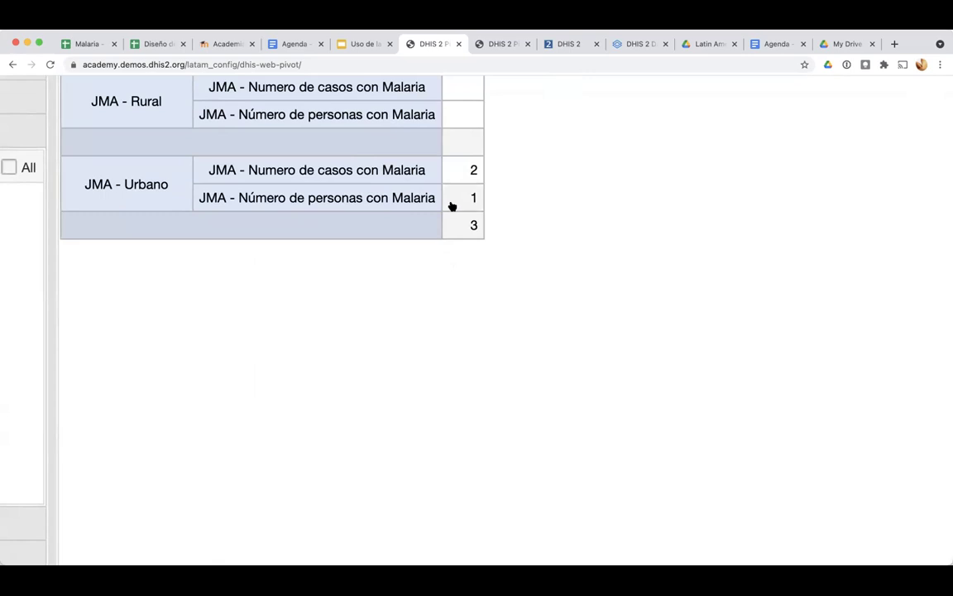
scroll(452, 205, "down", 5)
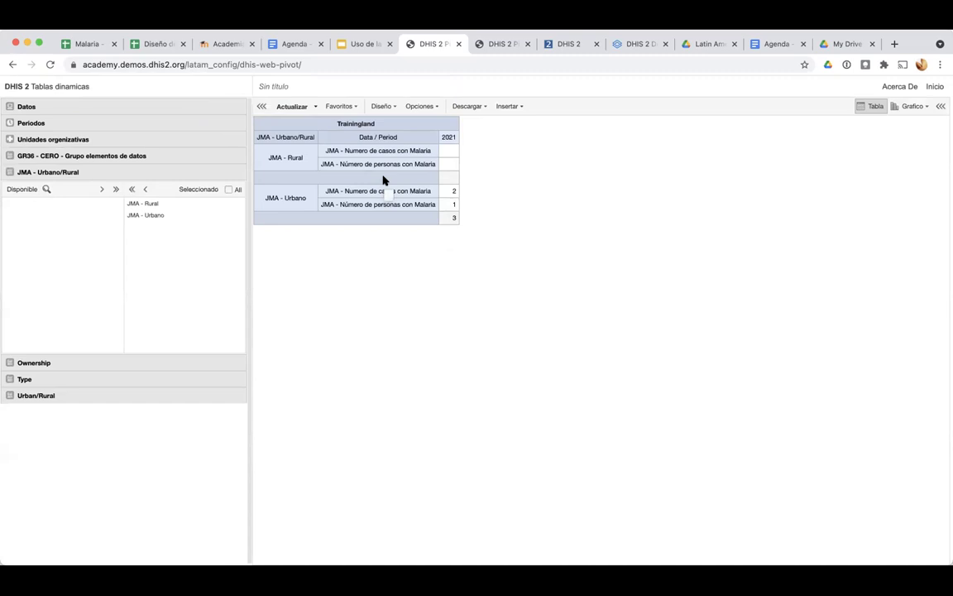
left_click(382, 108)
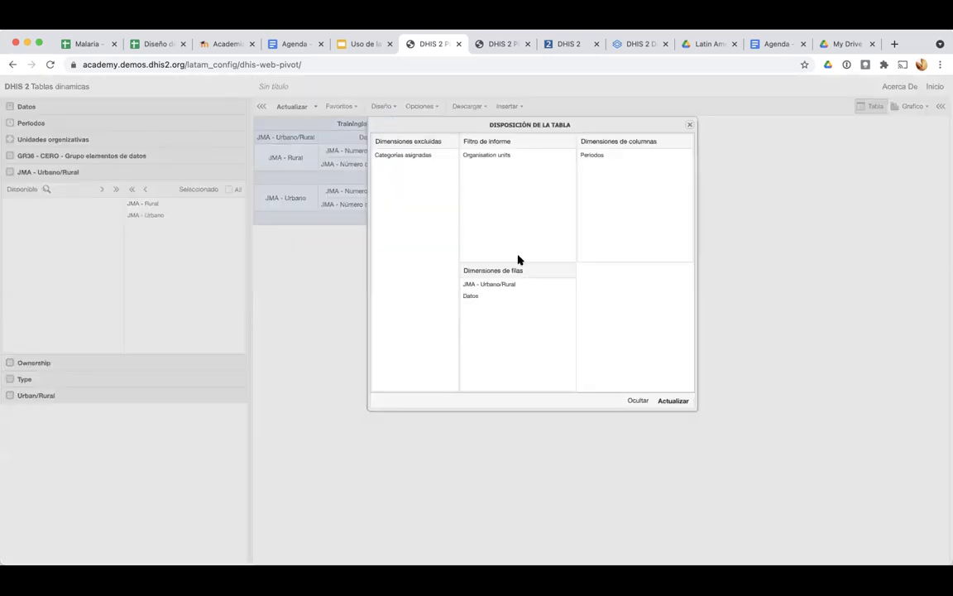
left_click_drag(502, 288, 476, 285)
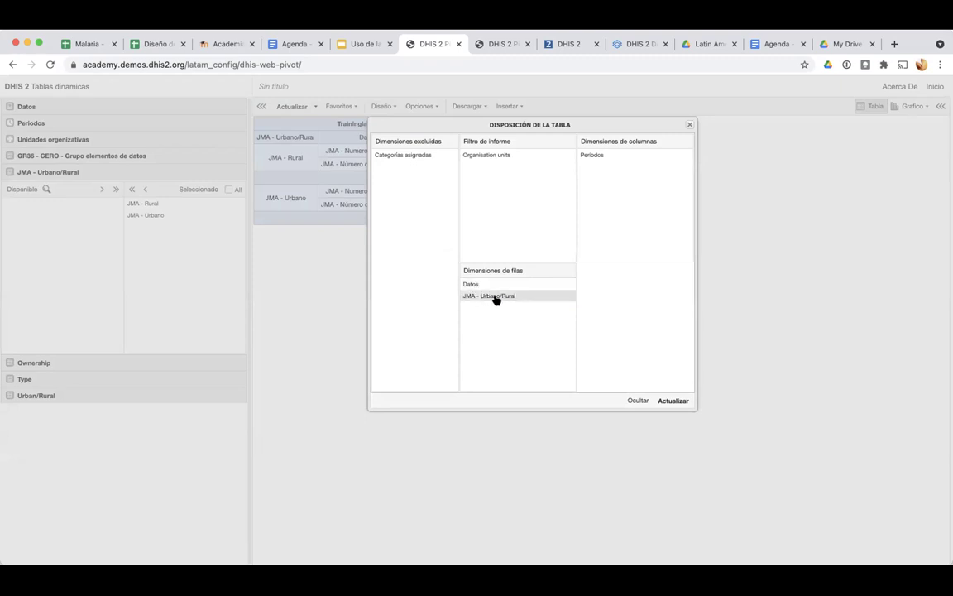
left_click(678, 401)
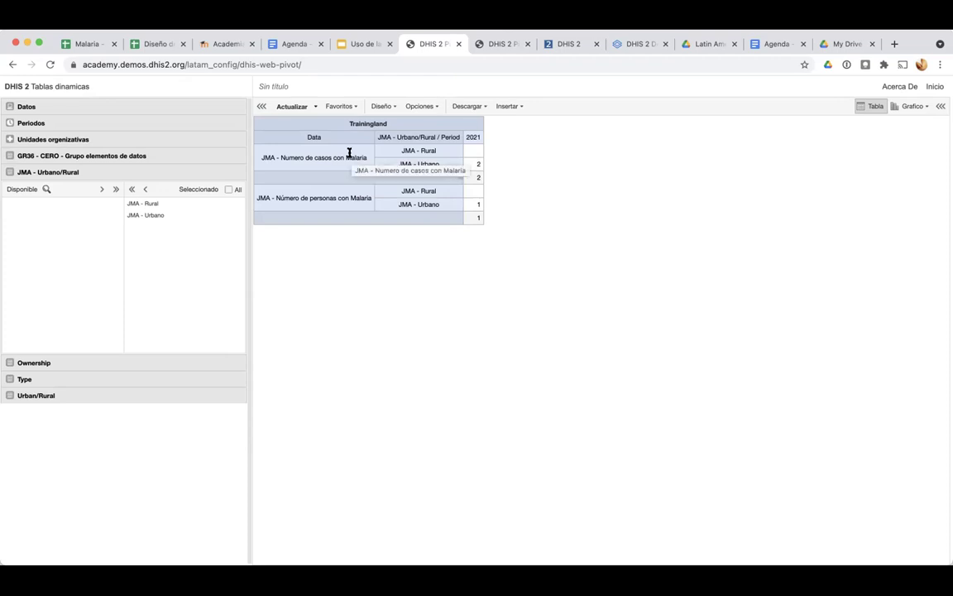
scroll(331, 198, "up", 5)
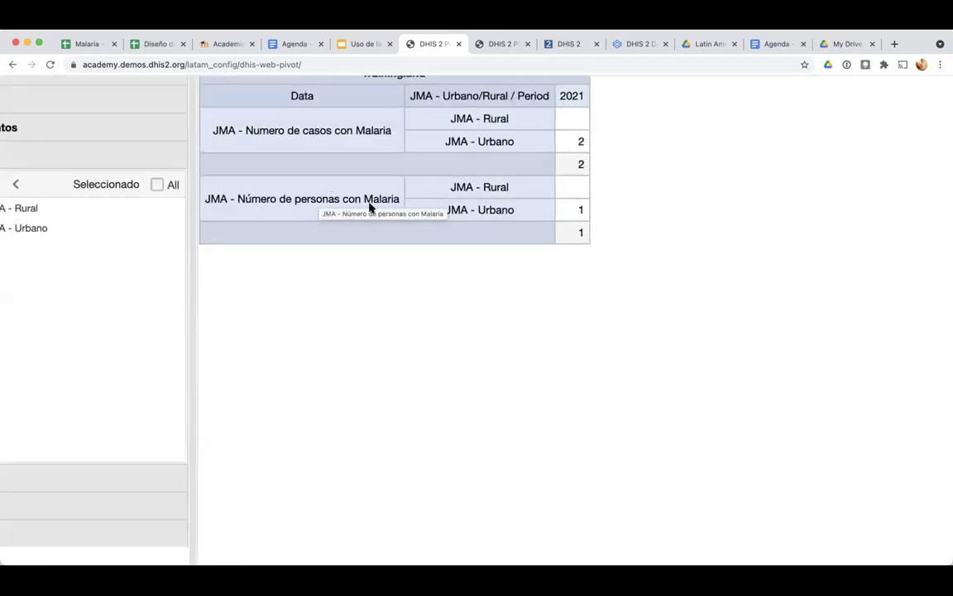
scroll(349, 211, "down", 5)
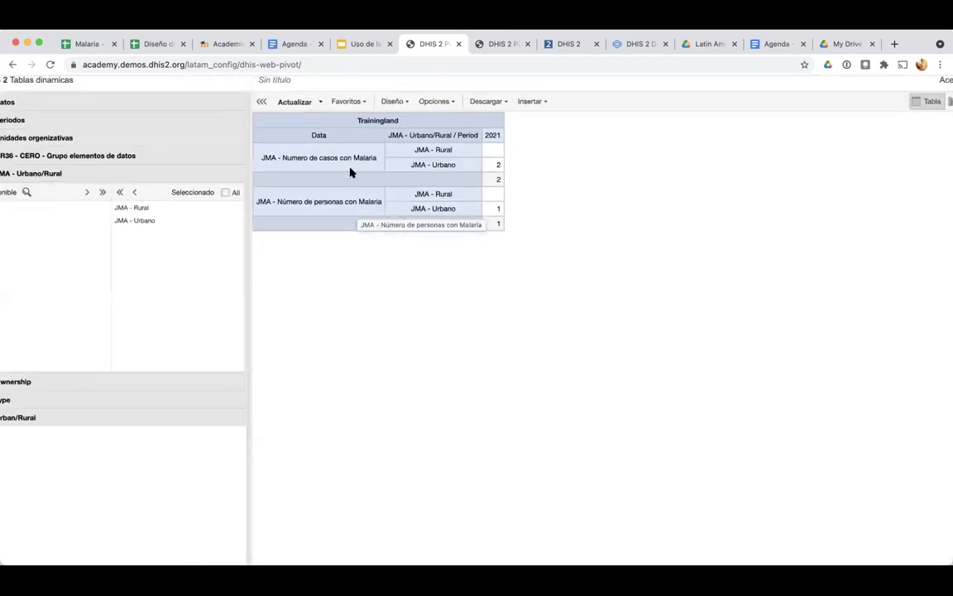
Step: Save the table as favourite 'JMA - Casos y personas reportados con Malaria - año actual'
left_click(356, 101)
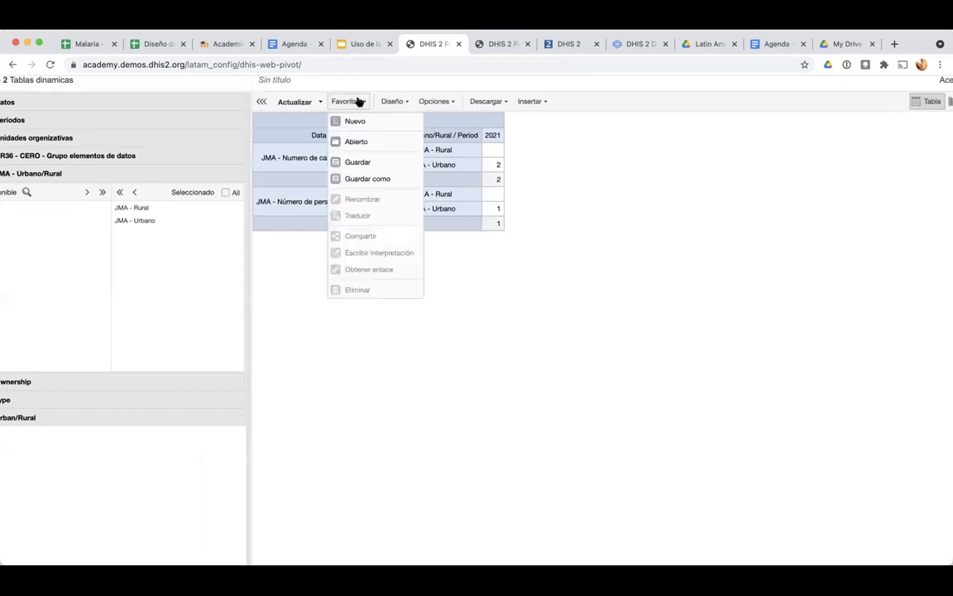
left_click(371, 160)
left_click(371, 154)
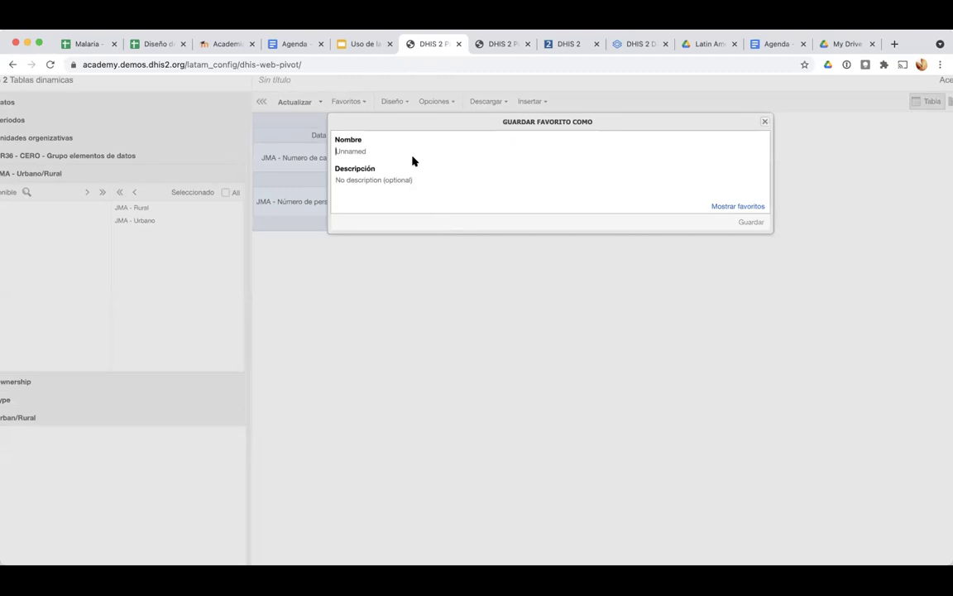
type("JM")
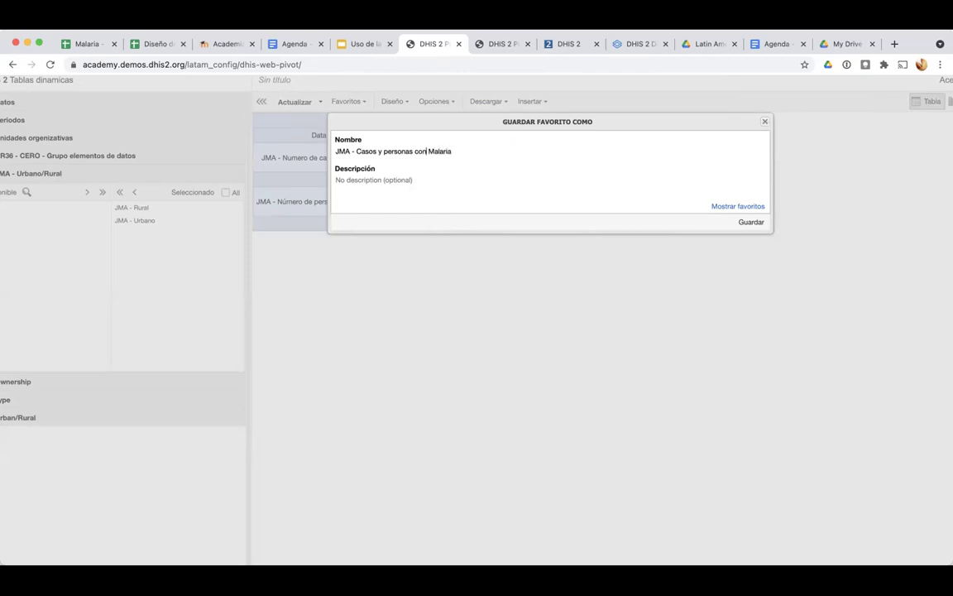
type("reportados")
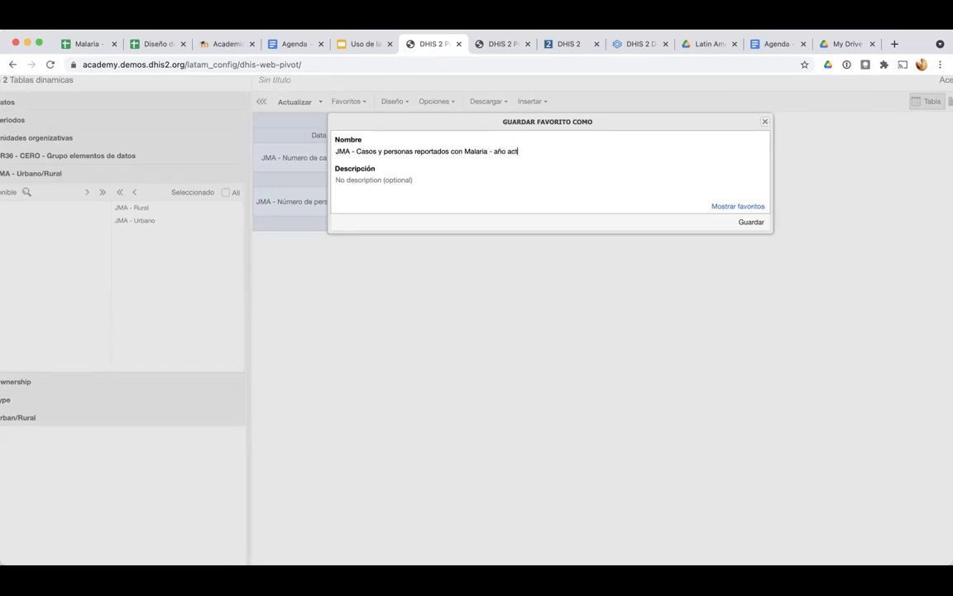
left_click(749, 221)
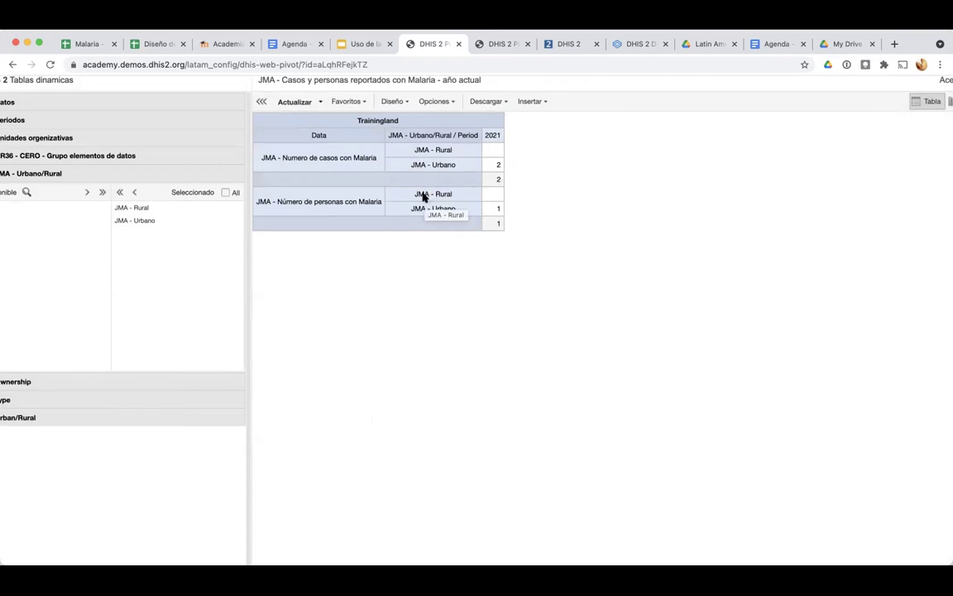
Step: Enable Ocultar filas vacías so only the Urbano rows remain in the table
left_click(437, 102)
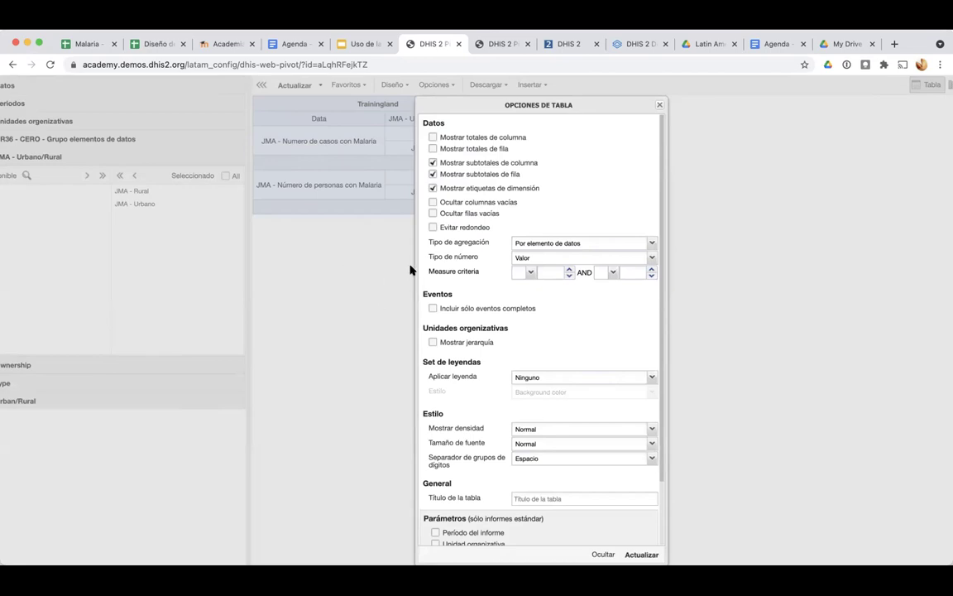
left_click(433, 213)
scroll(617, 398, "down", 3)
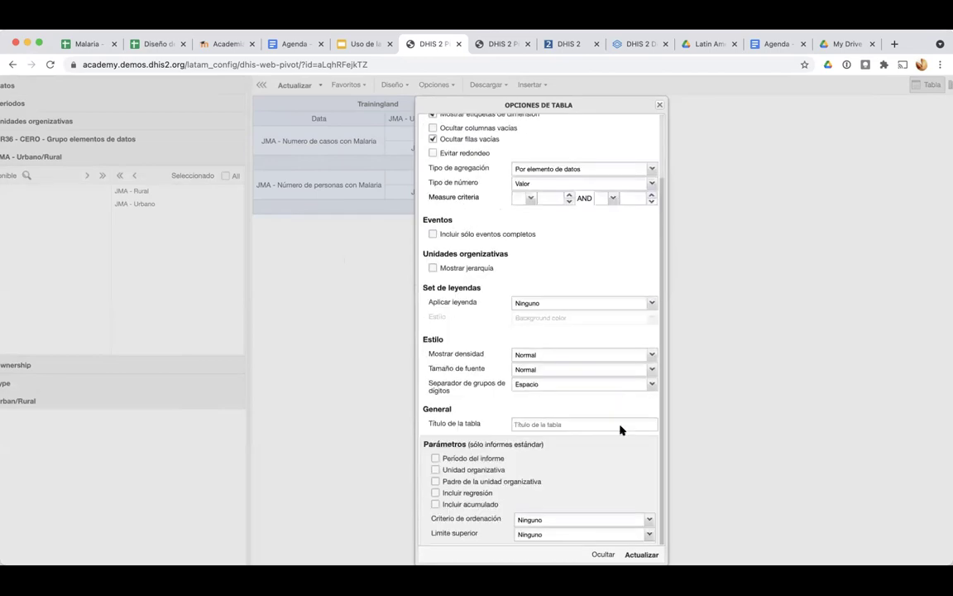
left_click(649, 555)
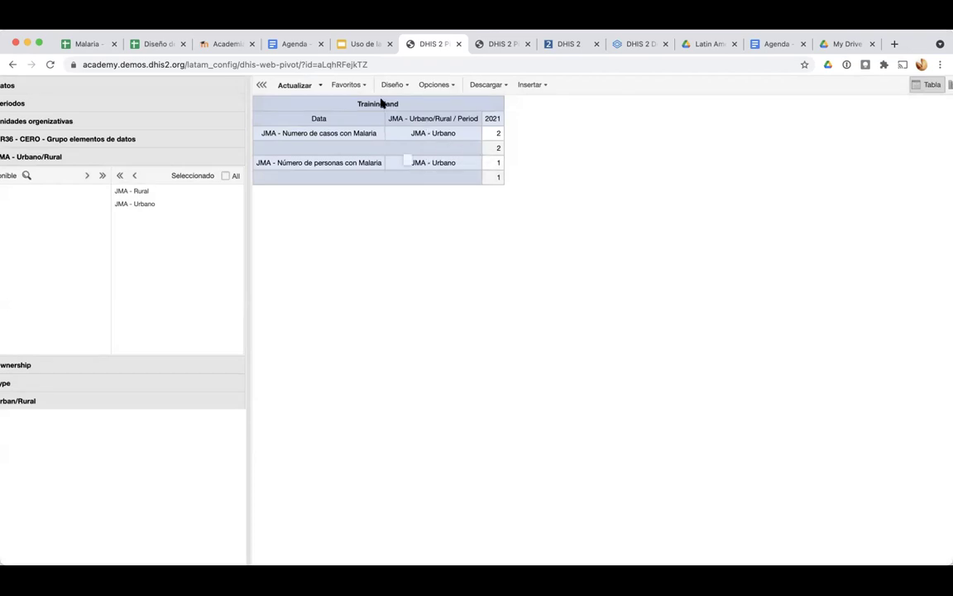
Step: Reopen the Opciones dialog to review the subtotals, labels and aggregation settings
left_click(433, 86)
scroll(520, 225, "up", 3)
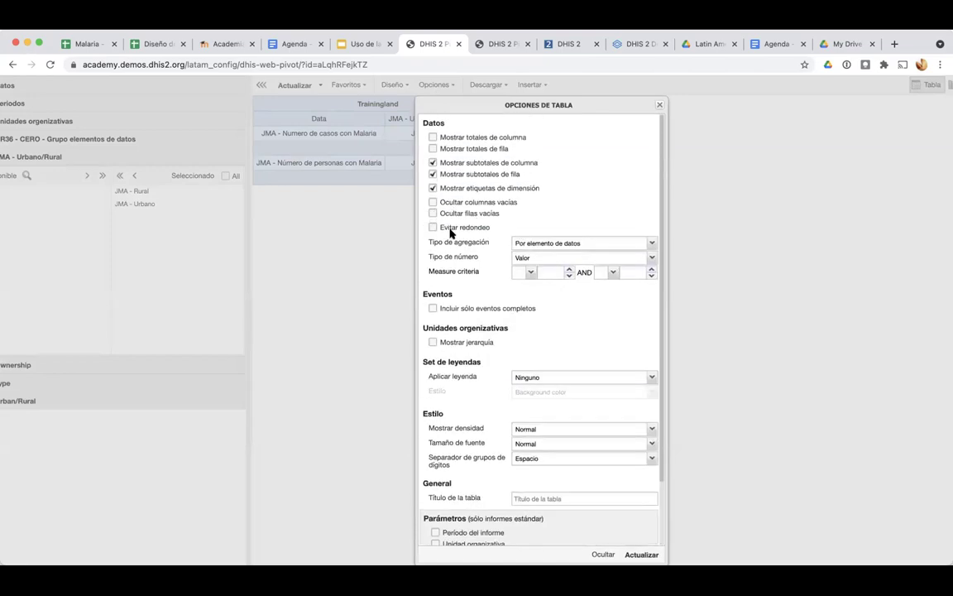
scroll(490, 303, "down", 2)
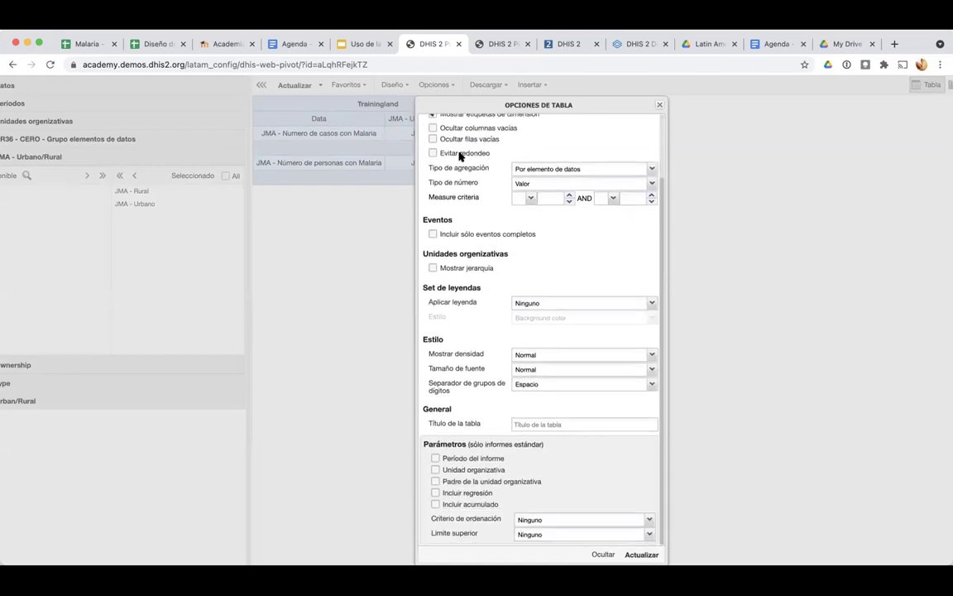
scroll(461, 166, "up", 5)
scroll(459, 163, "up", 5)
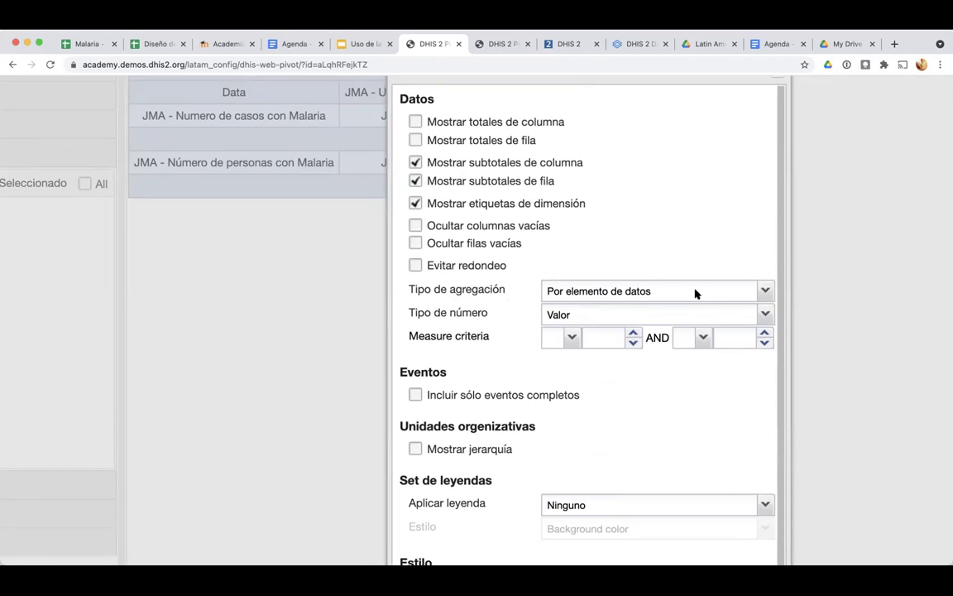
left_click(766, 292)
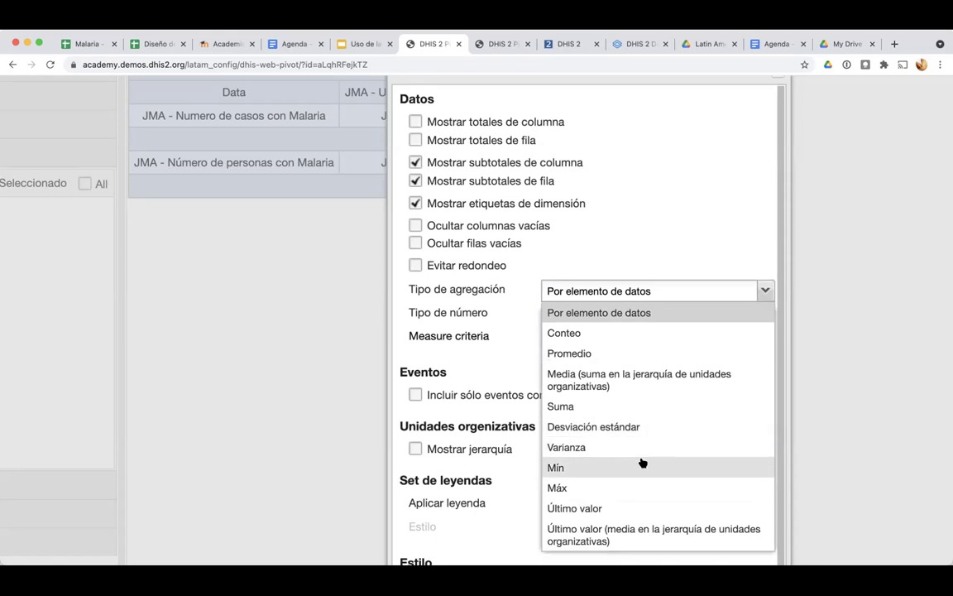
scroll(643, 463, "down", 2)
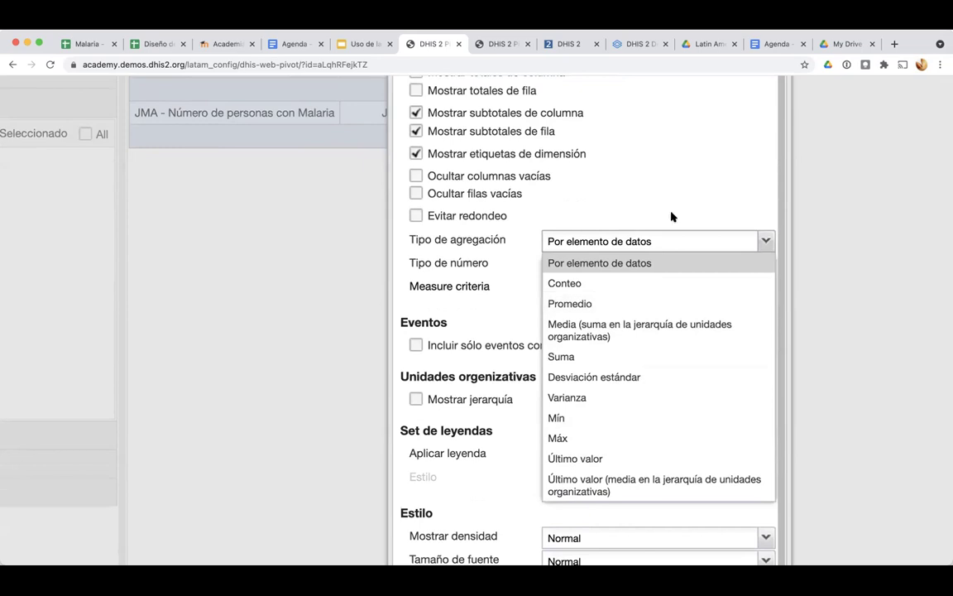
left_click(480, 273)
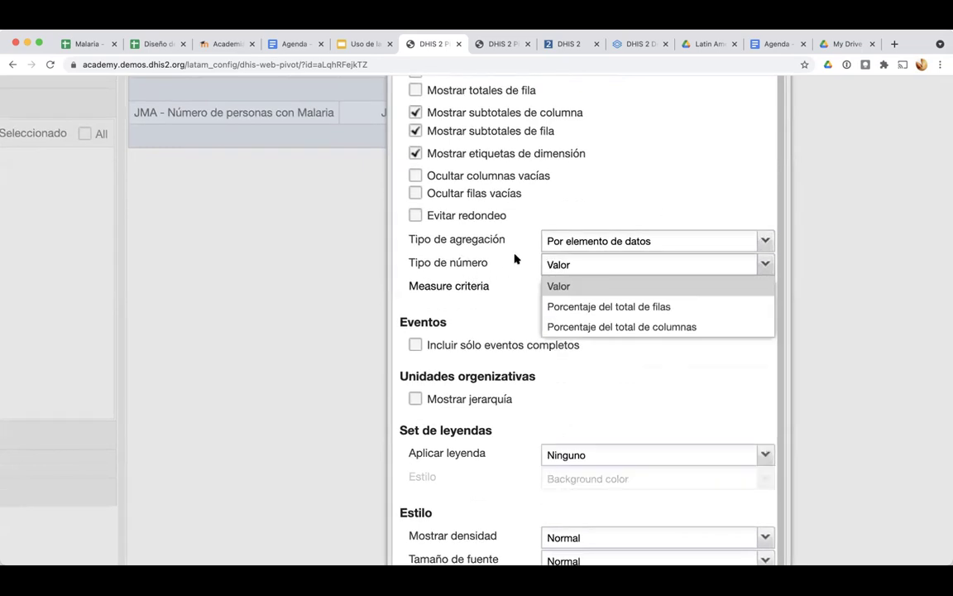
left_click(563, 241)
left_click(454, 269)
left_click(564, 286)
left_click(552, 288)
left_click(705, 371)
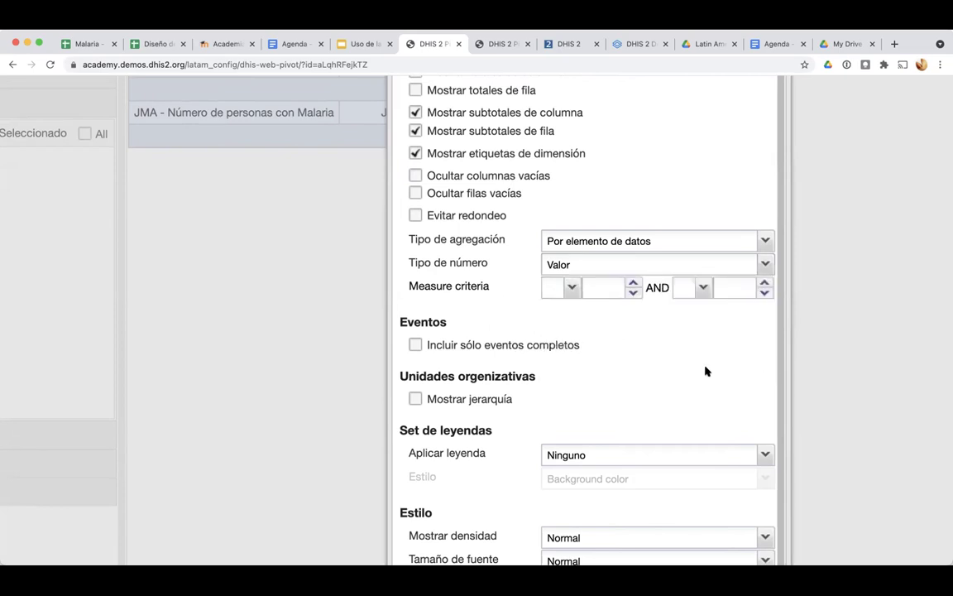
scroll(705, 372, "down", 5)
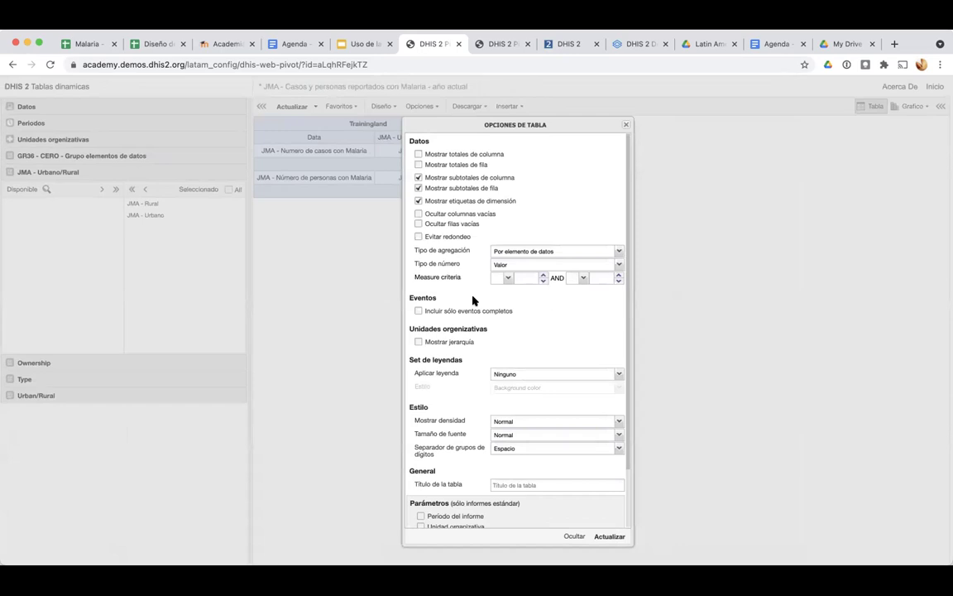
scroll(473, 300, "up", 5)
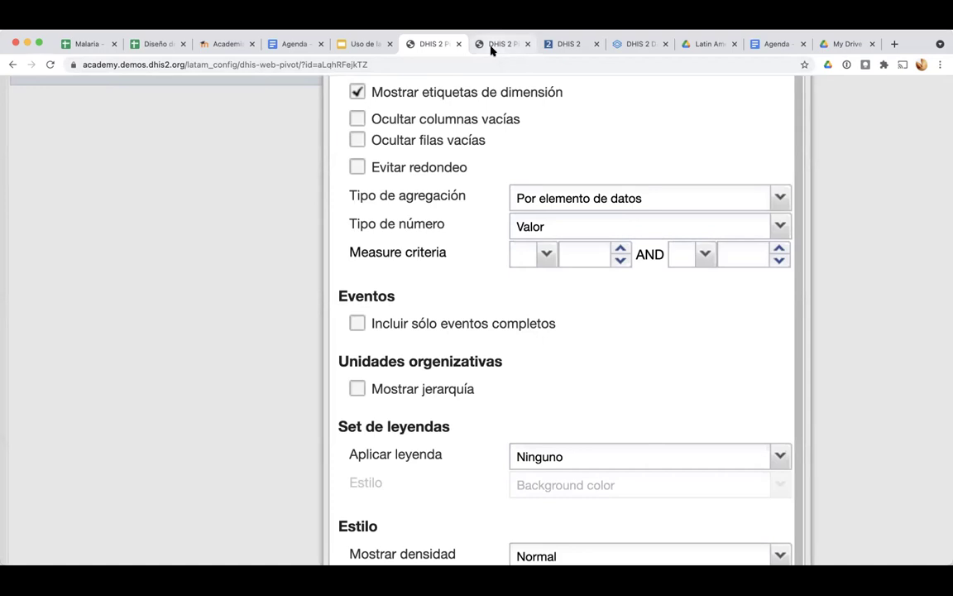
Step: Switch to the other pivot table tab, zoom out, and go to the DHIS 2 home dashboard
left_click(496, 44)
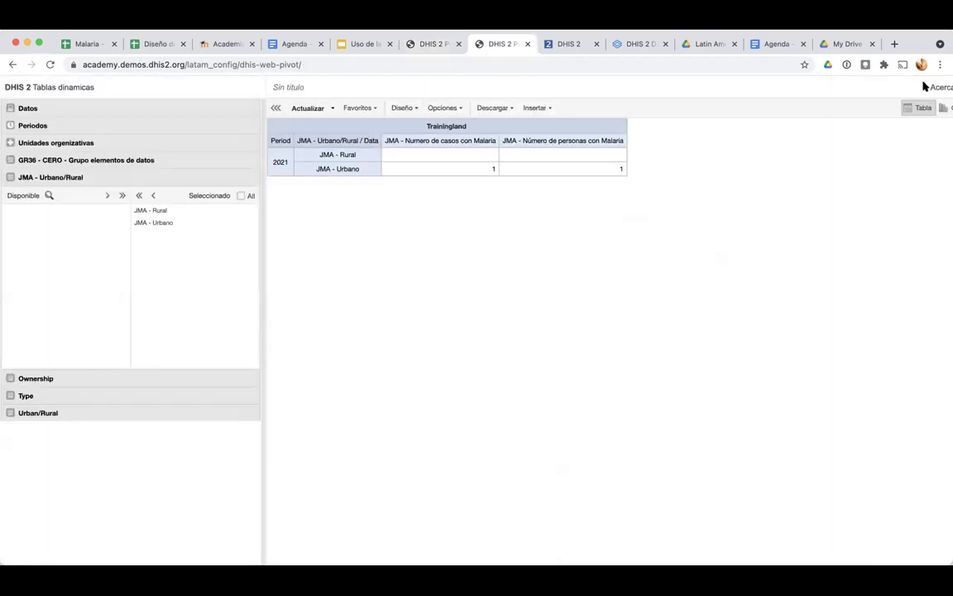
key("super+minus")
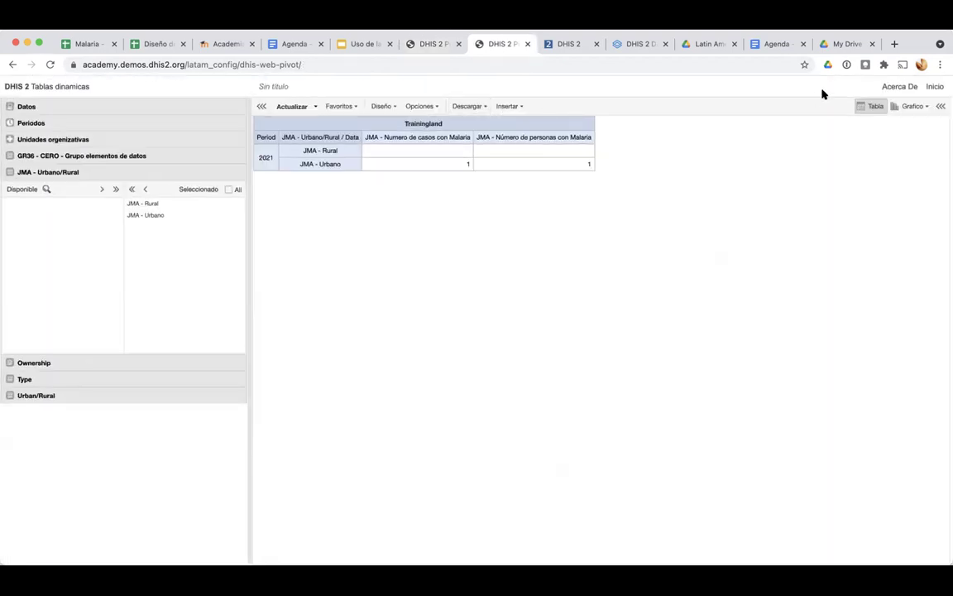
left_click(935, 86)
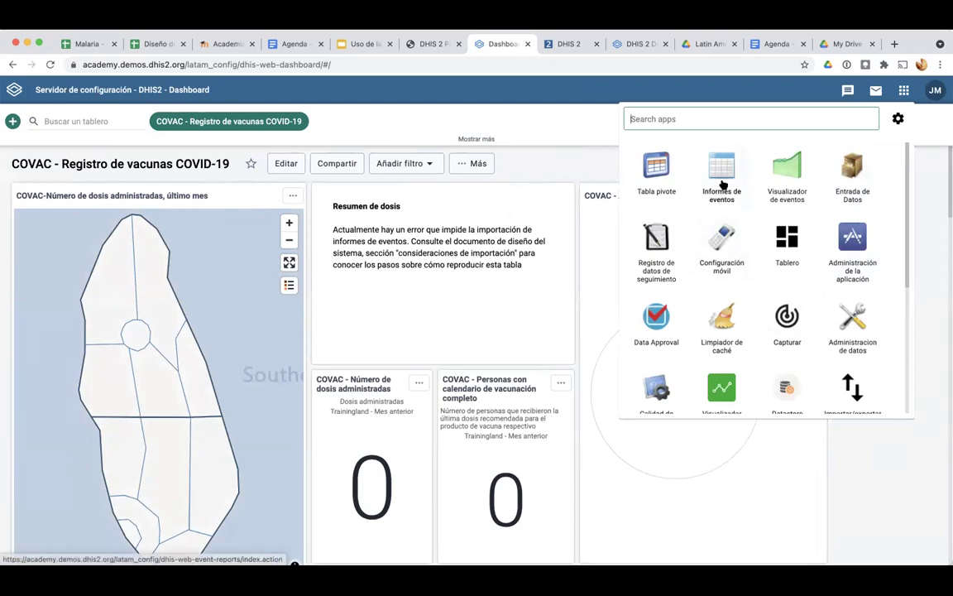
Step: Launch Mantenimiento from the apps grid to reach Configuración DHIS2
scroll(721, 231, "down", 5)
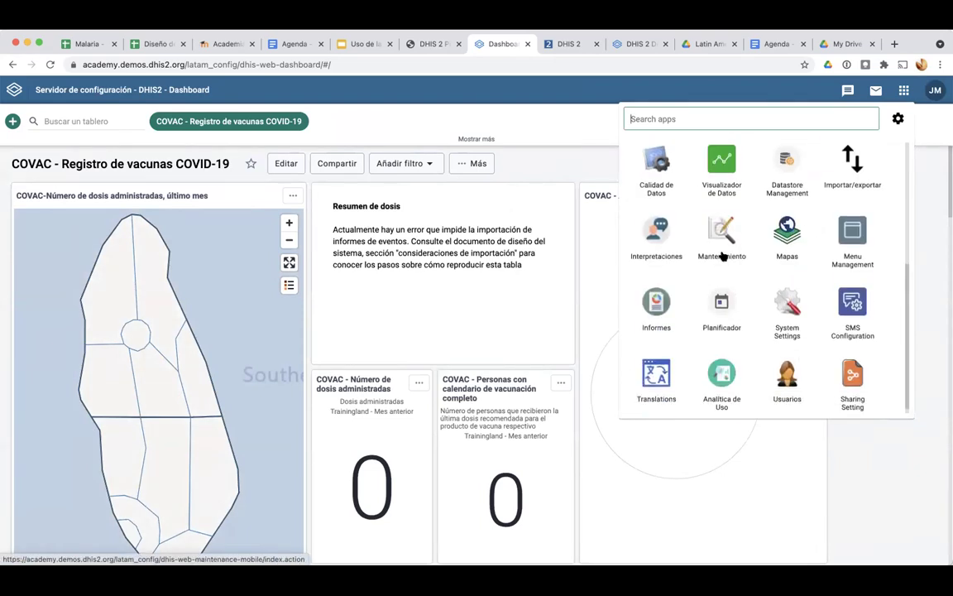
left_click(719, 232)
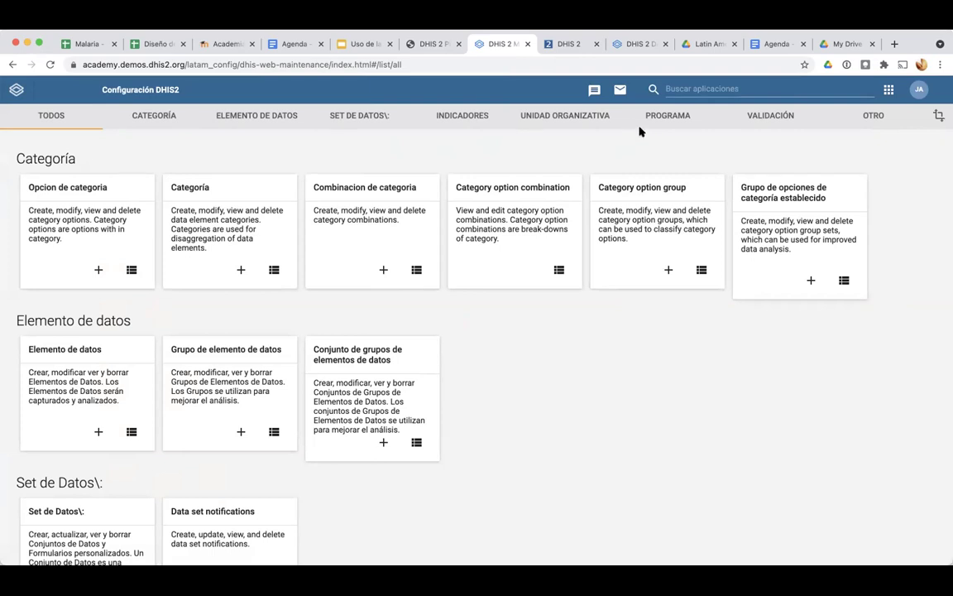
Step: Open the Diagnóstico y tratamiento stage of the JMA malaria Personas program in Maintenance
left_click(675, 118)
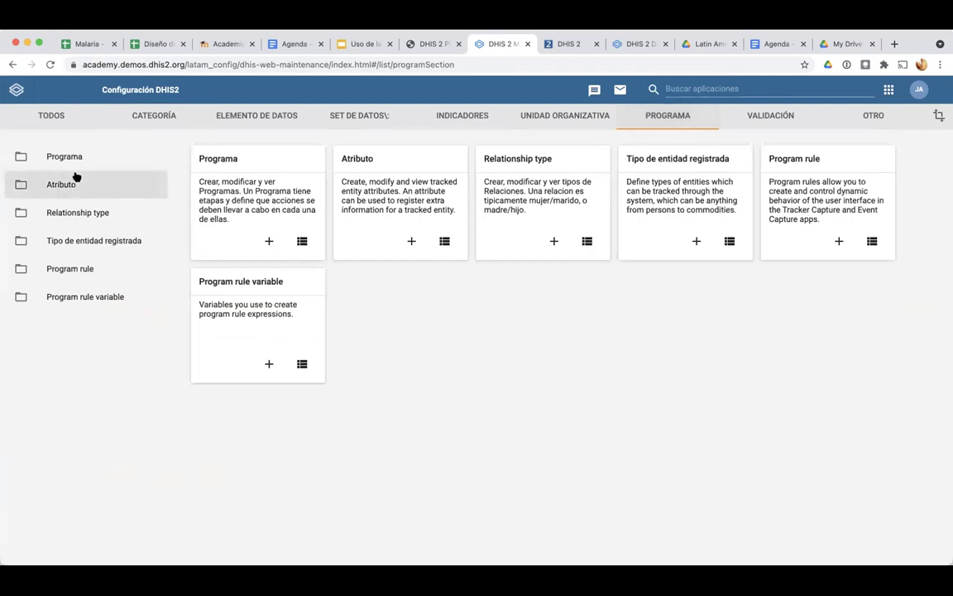
left_click(77, 156)
scroll(308, 422, "down", 15)
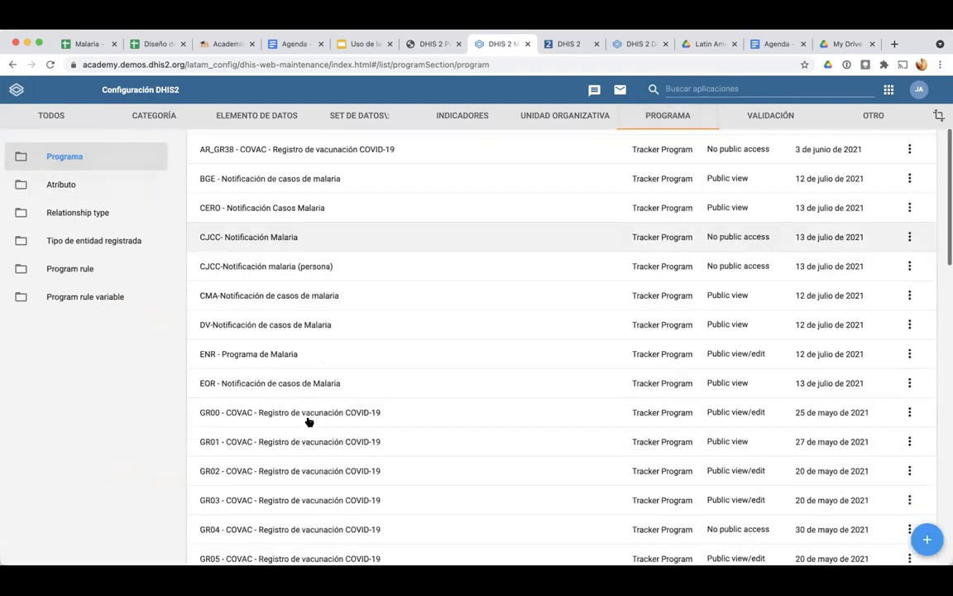
scroll(307, 422, "up", 15)
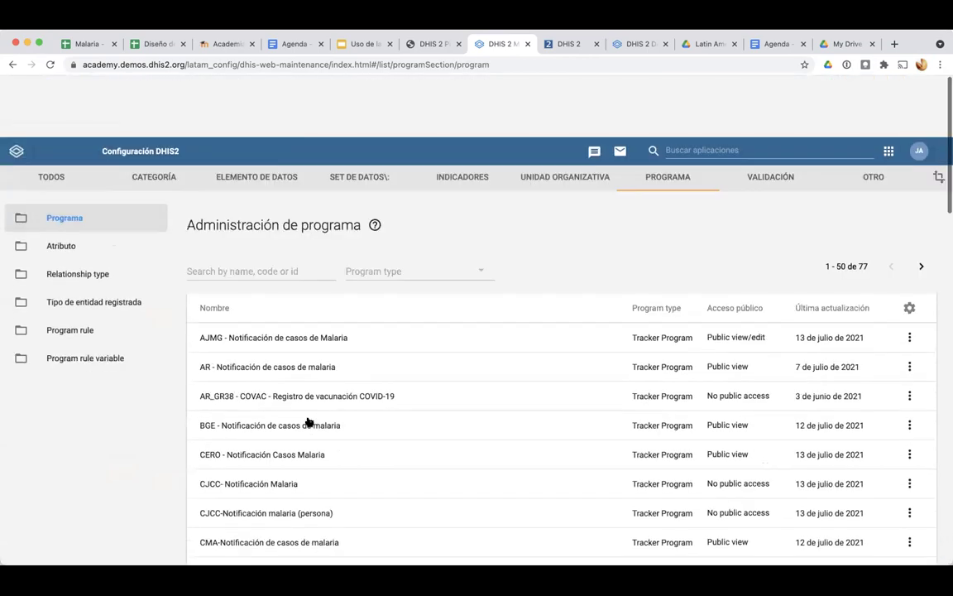
left_click(260, 207)
type("JMA")
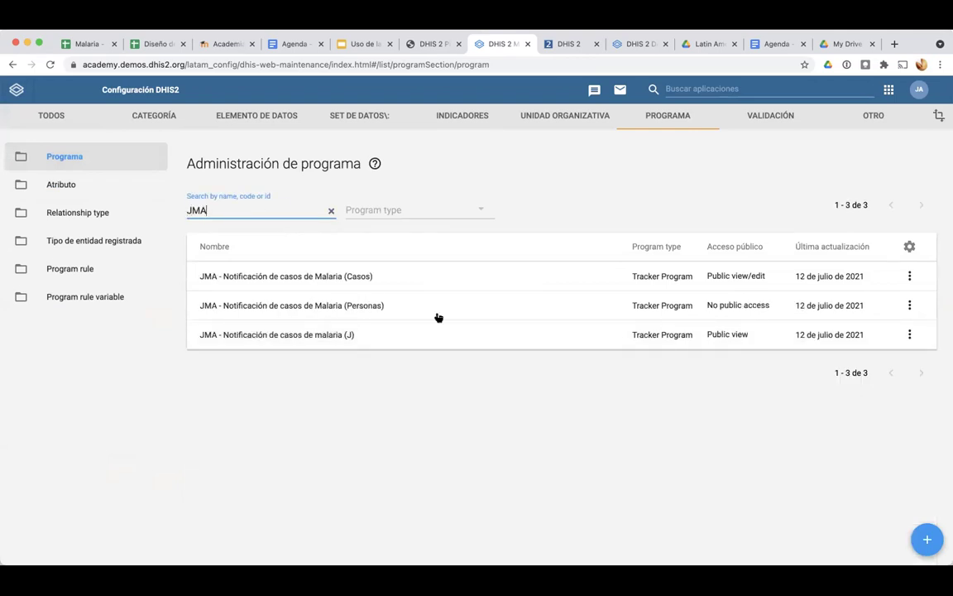
left_click(434, 313)
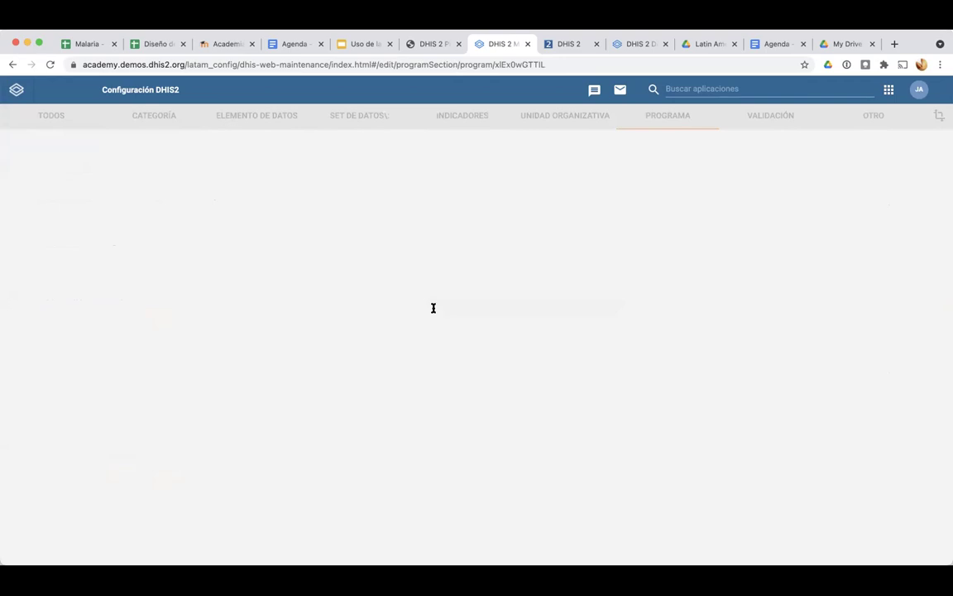
left_click(604, 252)
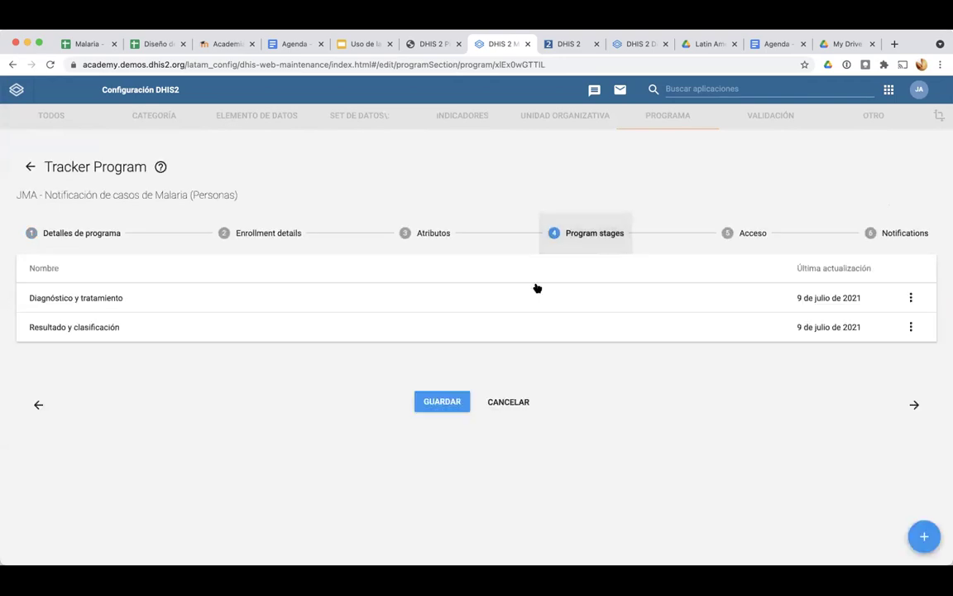
left_click(554, 296)
Step: Mark JMA - Resultado de malaria and JMA - Tipo de prueba as Obligatorio
scroll(602, 444, "down", 5)
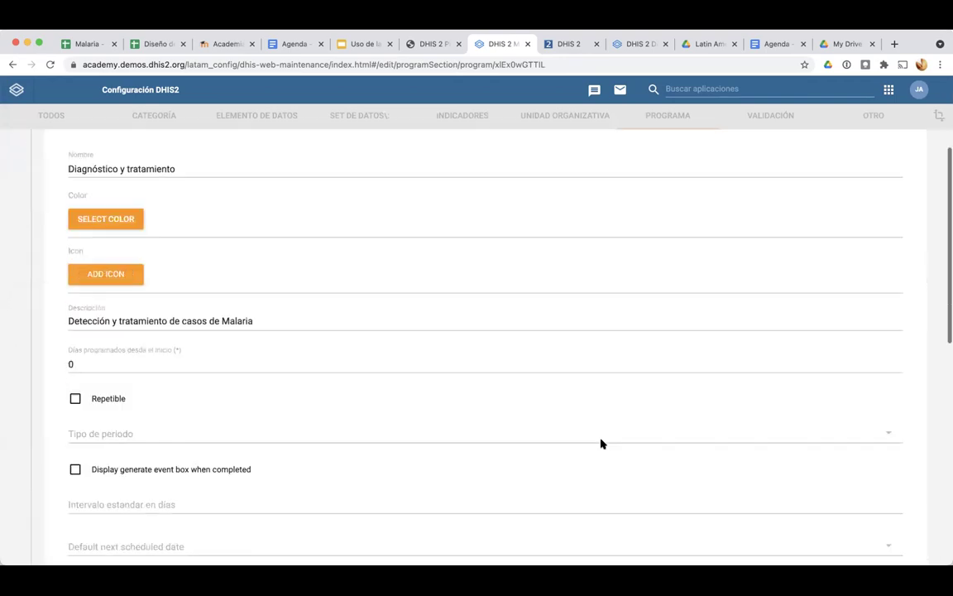
scroll(601, 445, "down", 7)
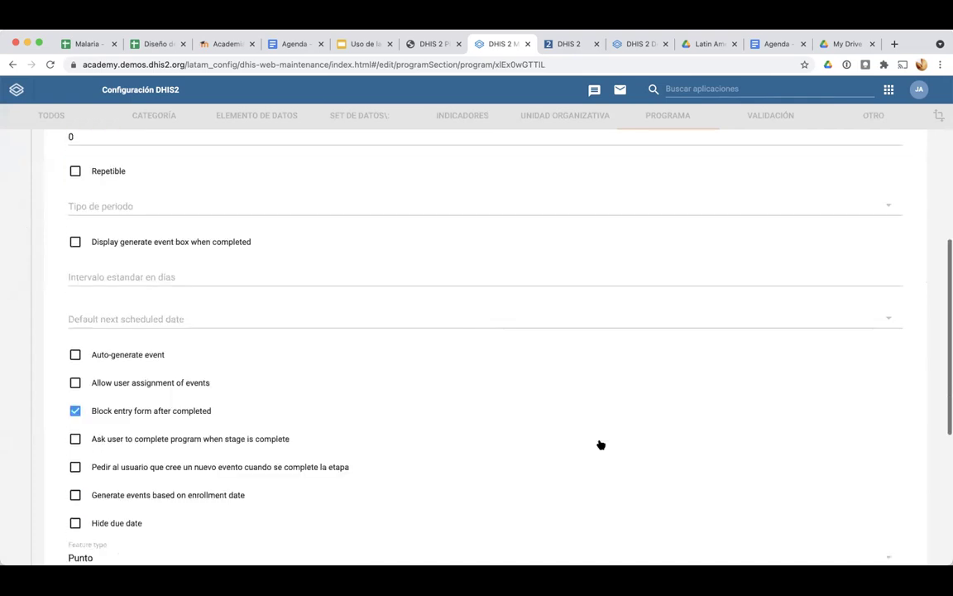
left_click(140, 429)
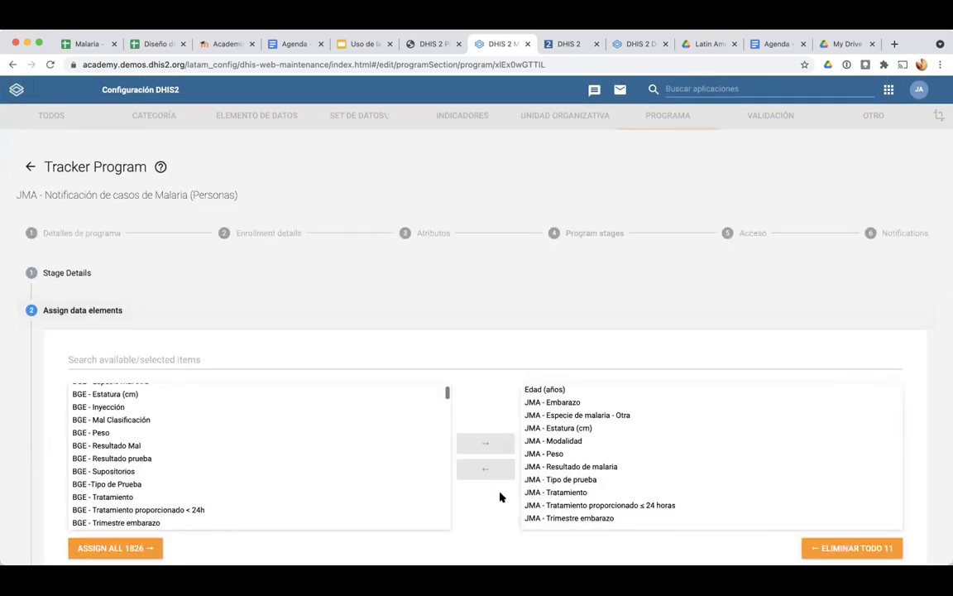
scroll(497, 492, "down", 8)
scroll(321, 375, "up", 3)
scroll(320, 380, "up", 1)
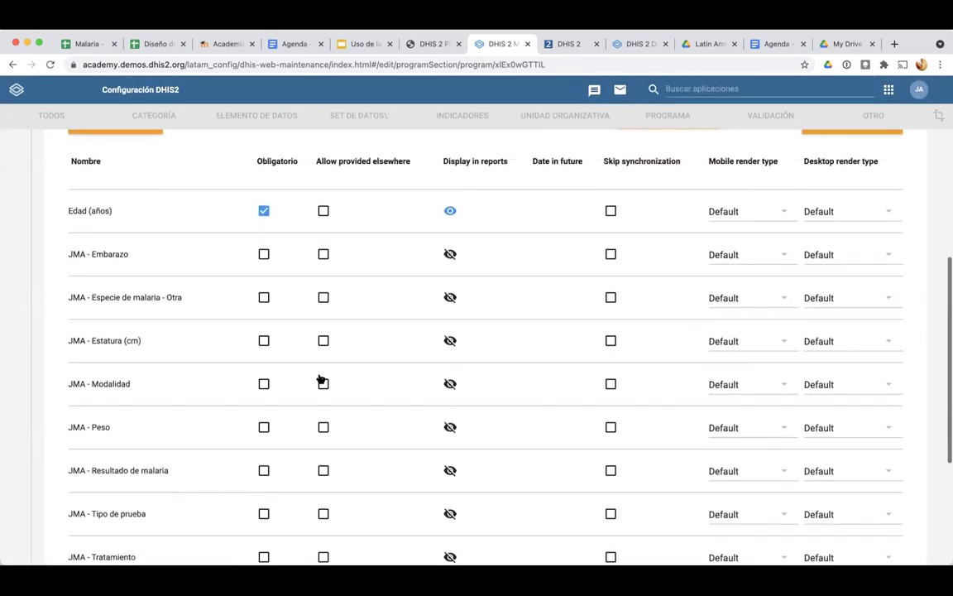
scroll(180, 321, "down", 1)
scroll(181, 322, "down", 2)
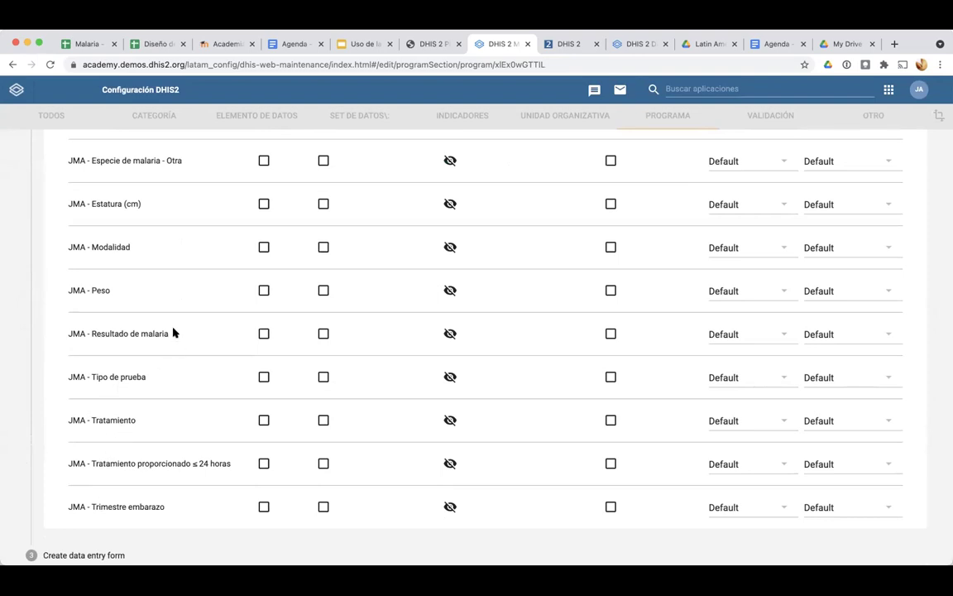
left_click(262, 334)
scroll(208, 376, "up", 1)
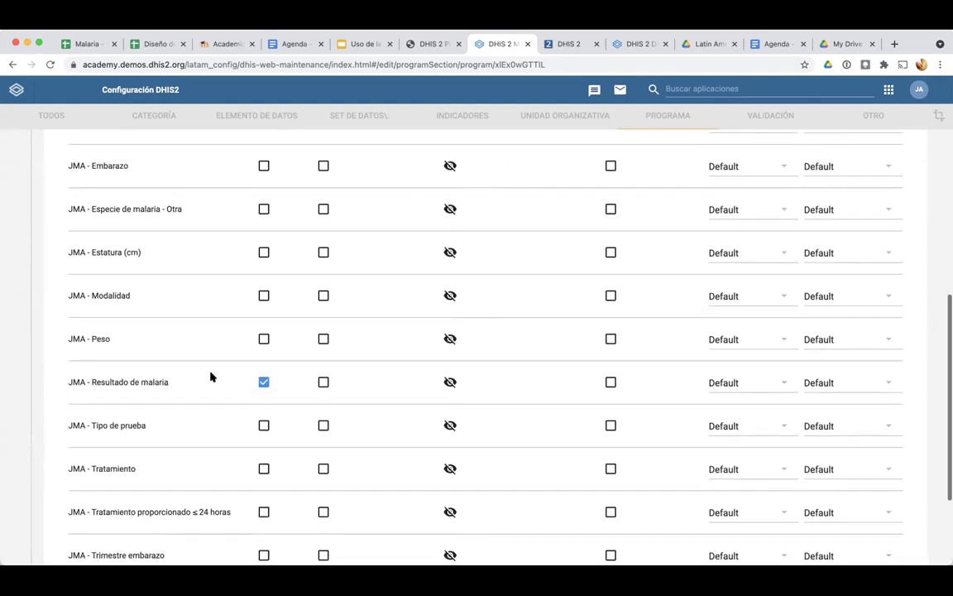
scroll(200, 424, "down", 2)
left_click(263, 358)
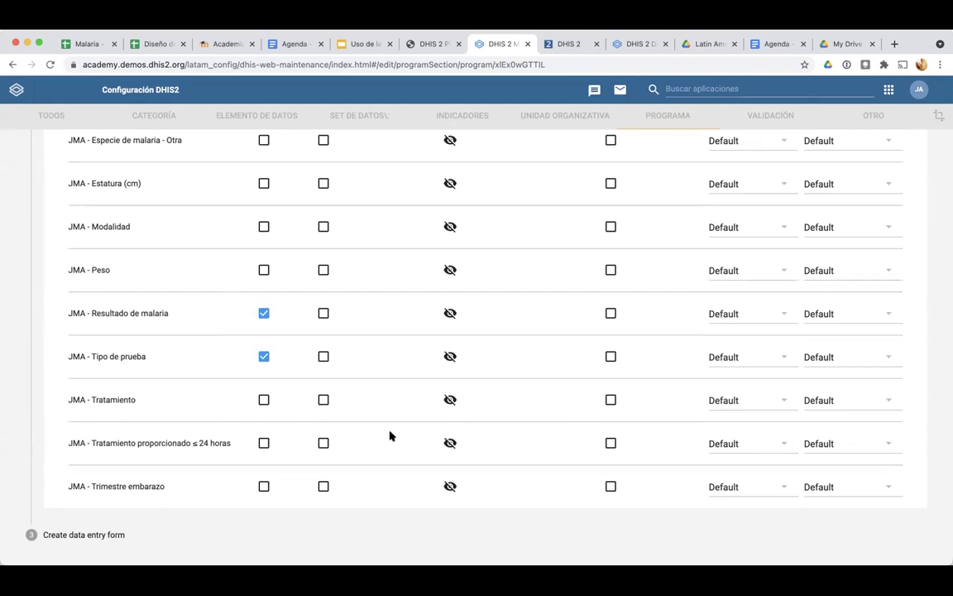
Step: Show both data elements in reports and update the stage
scroll(390, 436, "up", 7)
scroll(390, 435, "down", 4)
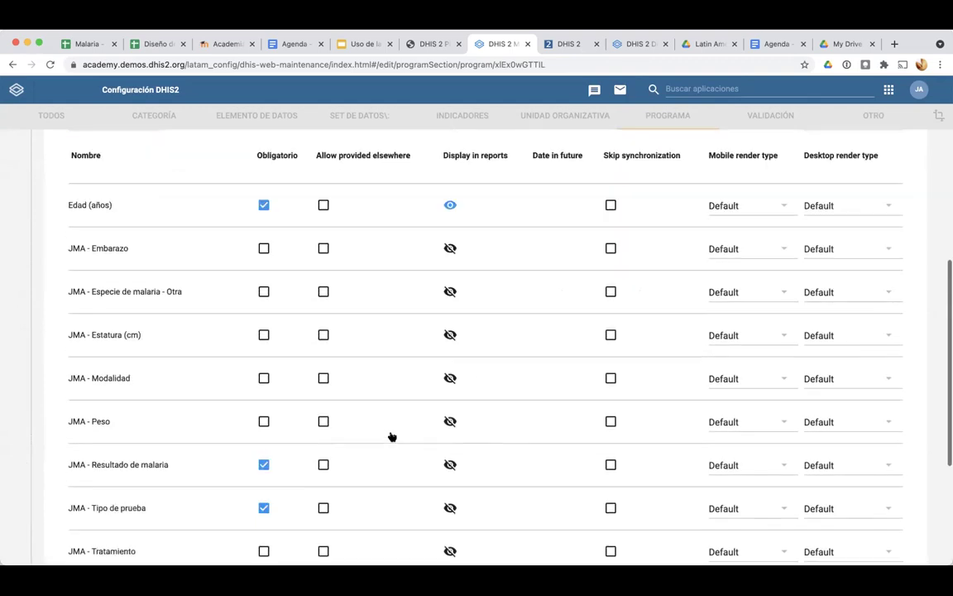
left_click(449, 442)
left_click(450, 487)
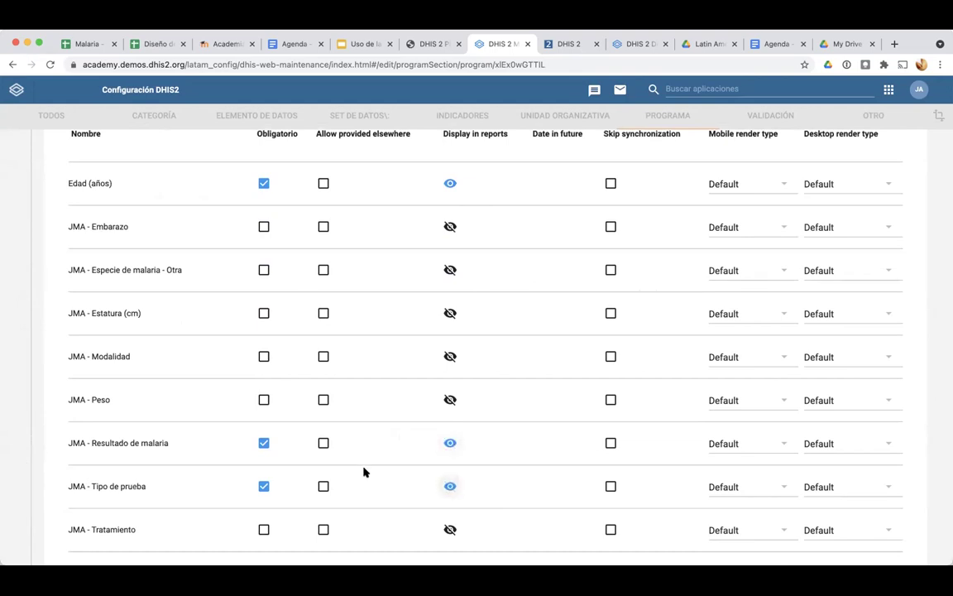
scroll(364, 472, "down", 5)
left_click(68, 513)
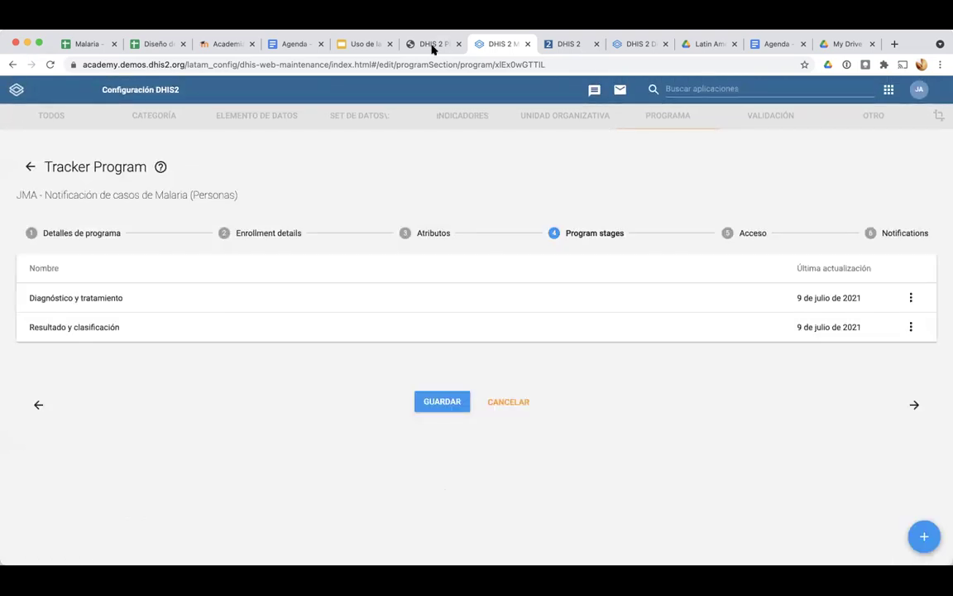
Step: Tick 'Incluir sólo eventos completos' in the malaria pivot table's options
left_click(431, 45)
key("super+0")
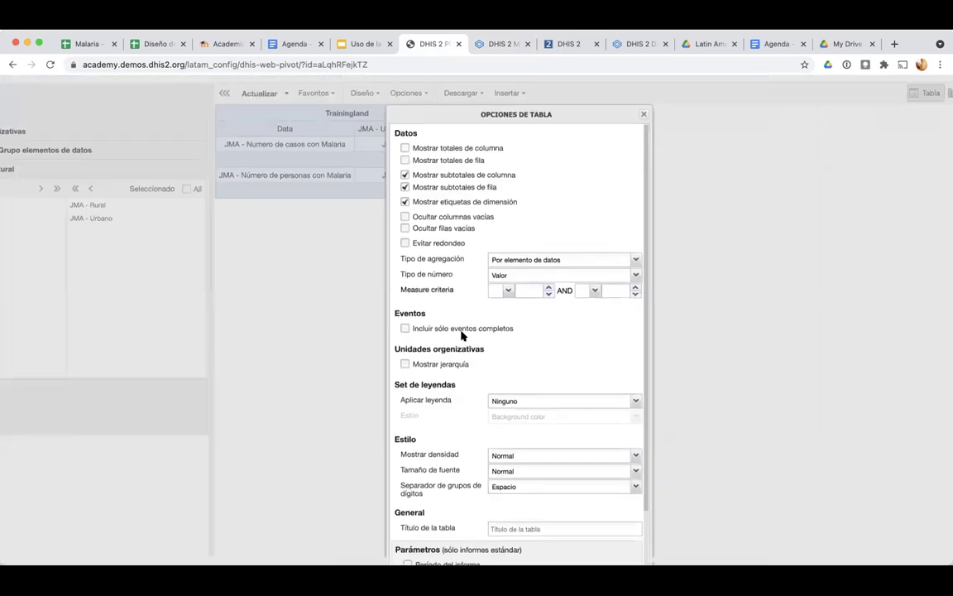
left_click(404, 329)
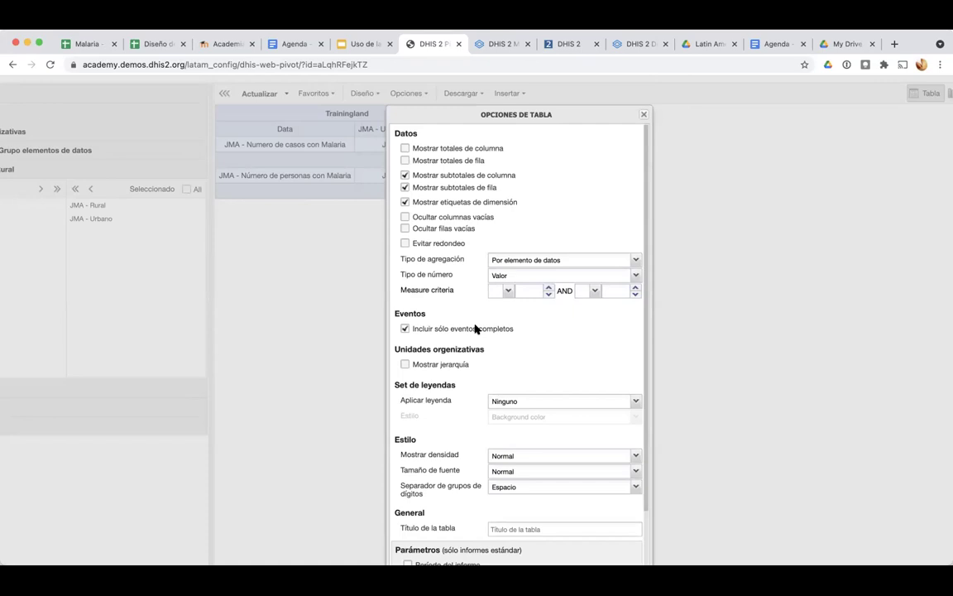
Step: Save the JMA malaria program and list its program indicators
left_click(501, 44)
left_click(457, 400)
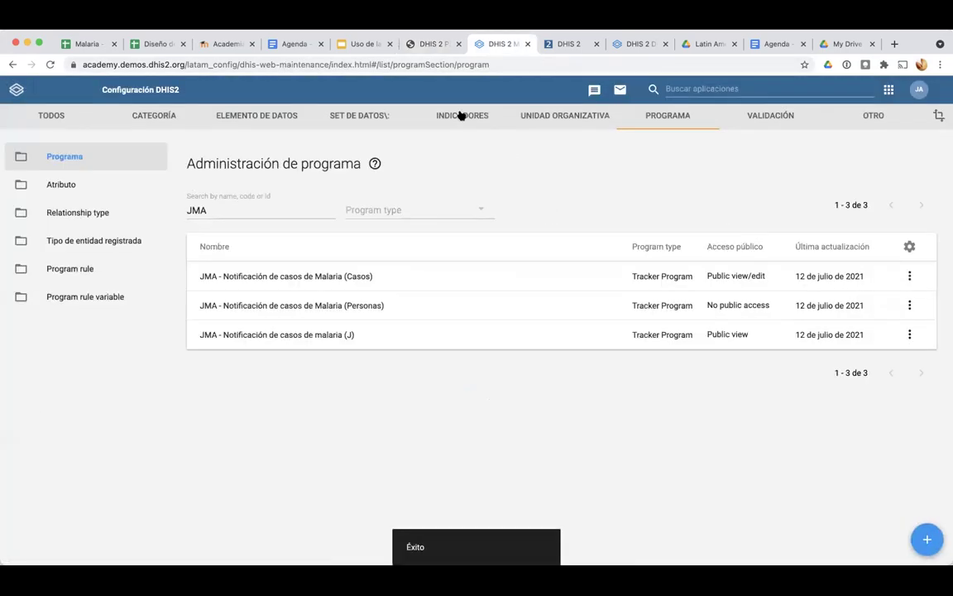
left_click(460, 116)
left_click(72, 280)
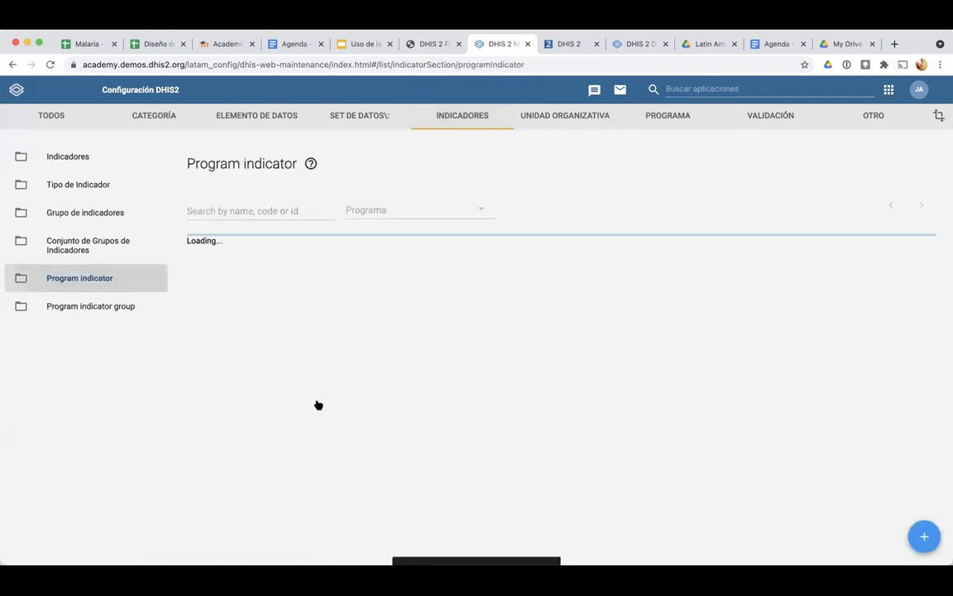
left_click(410, 198)
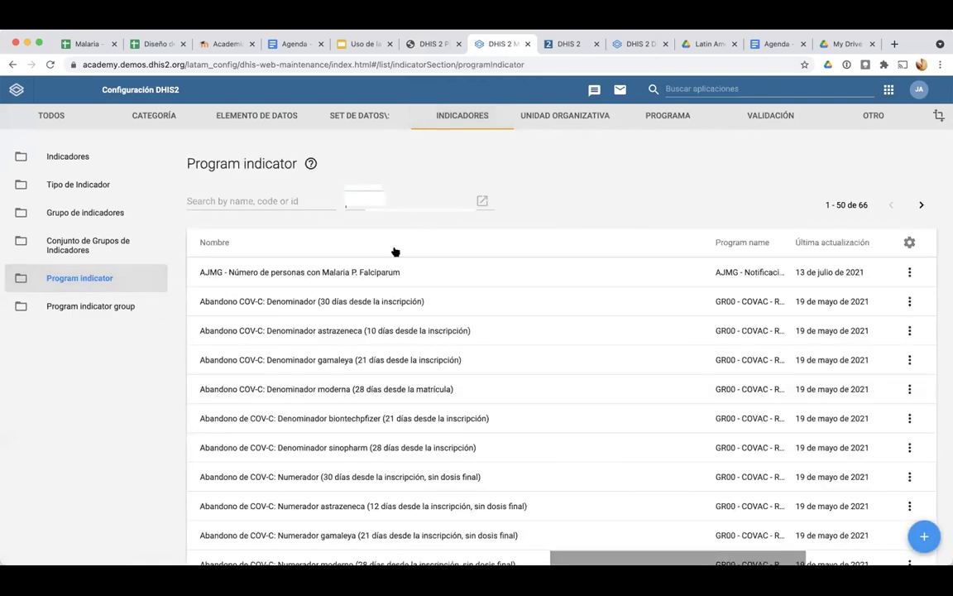
scroll(346, 365, "down", 15)
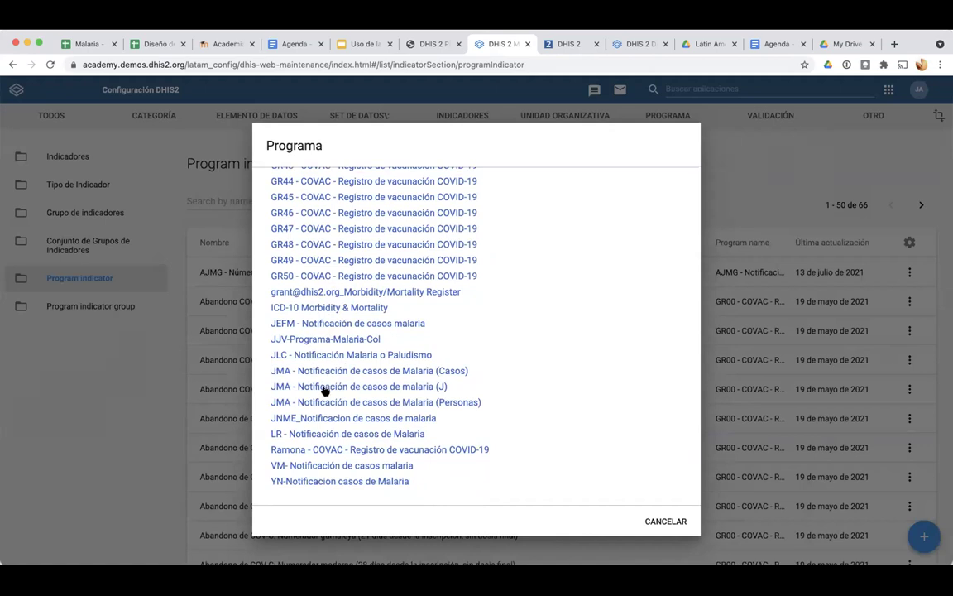
left_click(364, 404)
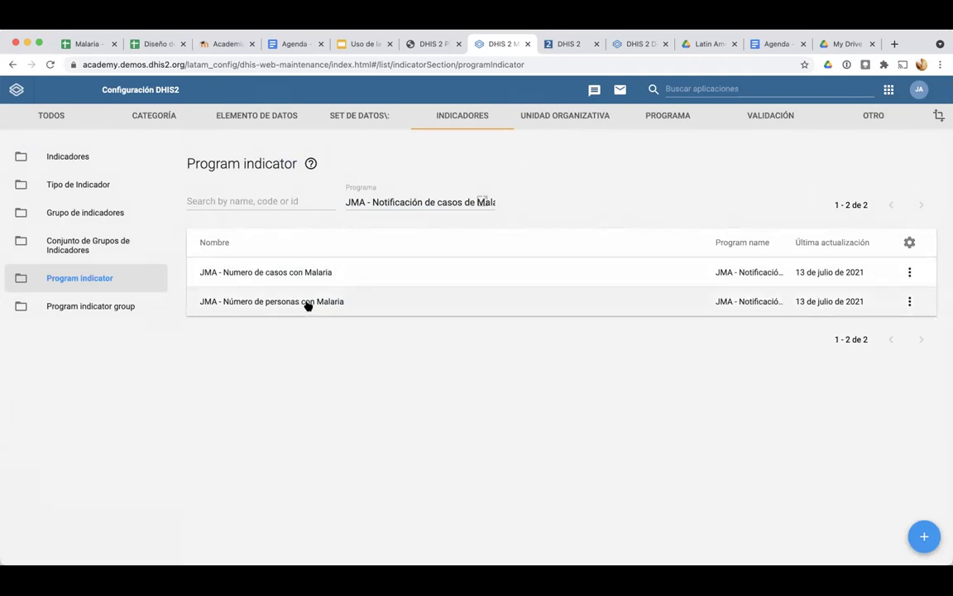
Step: Review the expression and filter of JMA - Número de personas con Malaria without changes
left_click(307, 303)
left_click(521, 230)
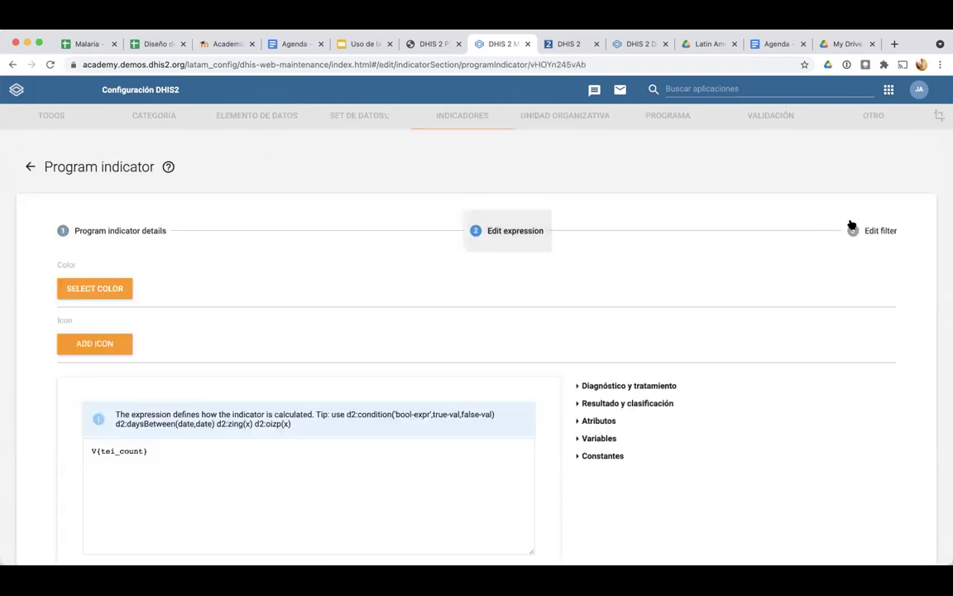
left_click(855, 229)
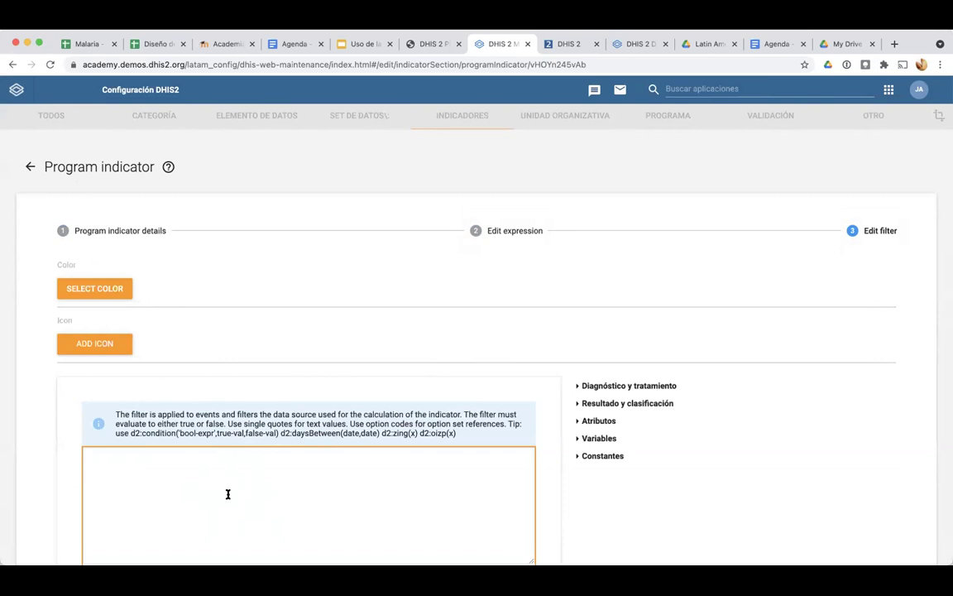
left_click(32, 169)
left_click(422, 43)
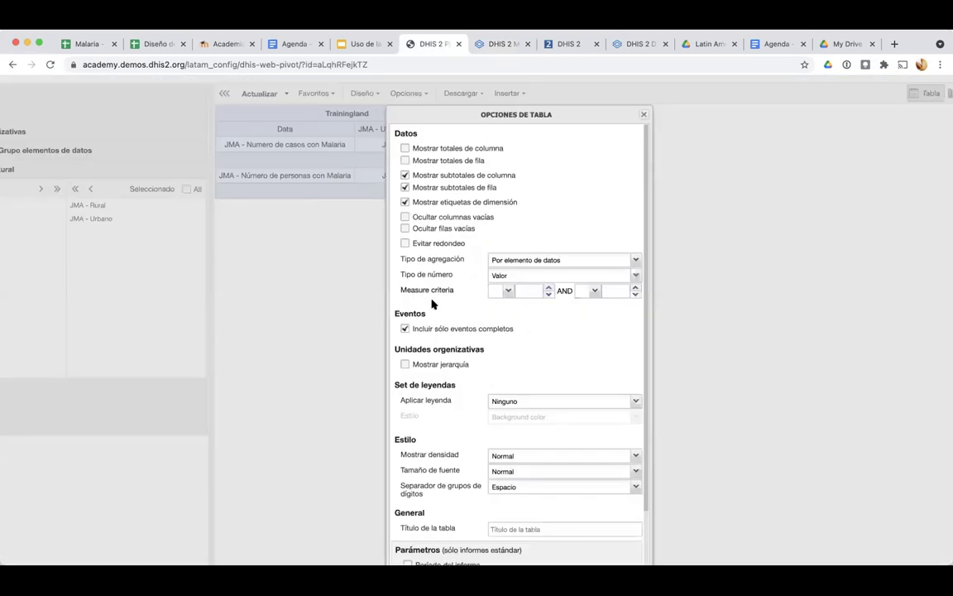
Step: Set Aplicar leyenda to 'JMA - Número de casos de malaria' with Background color style
scroll(424, 321, "up", 5)
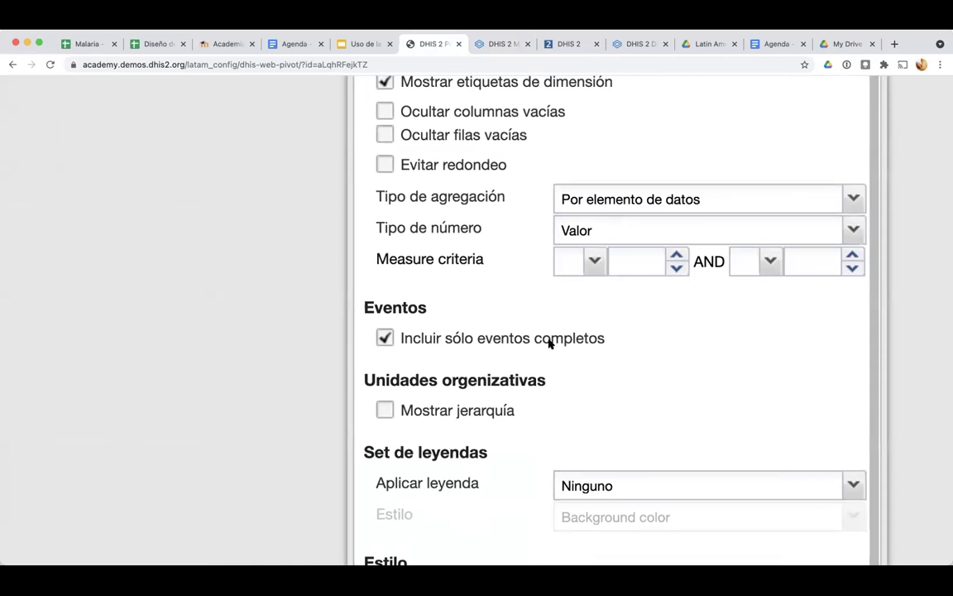
scroll(551, 342, "down", 1)
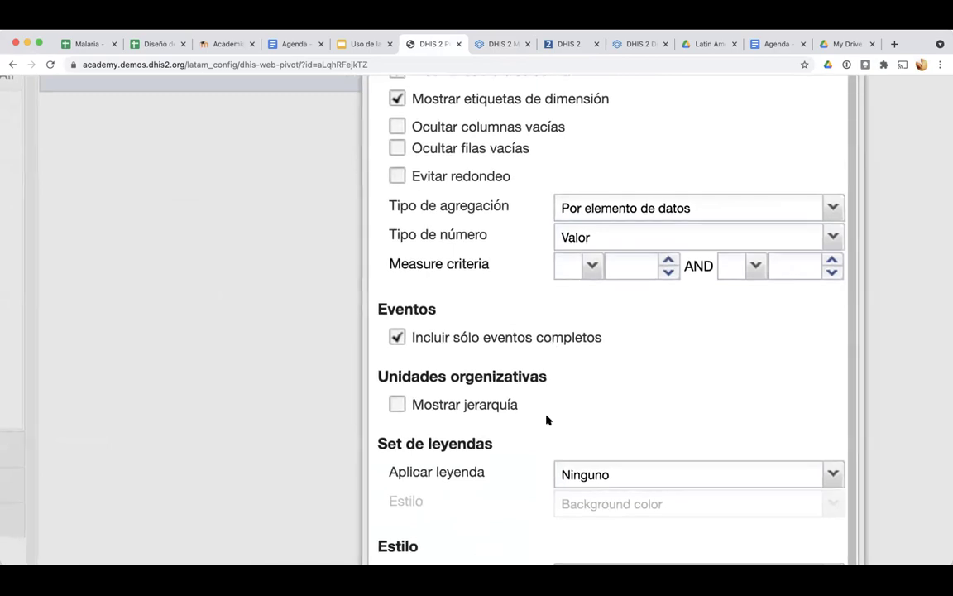
scroll(494, 376, "down", 3)
scroll(494, 375, "down", 5)
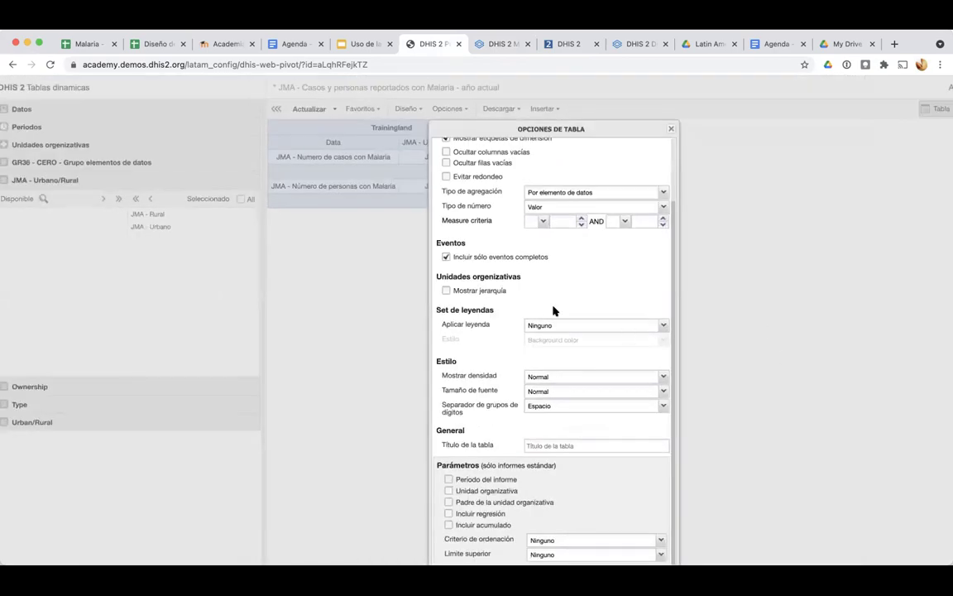
left_click(589, 327)
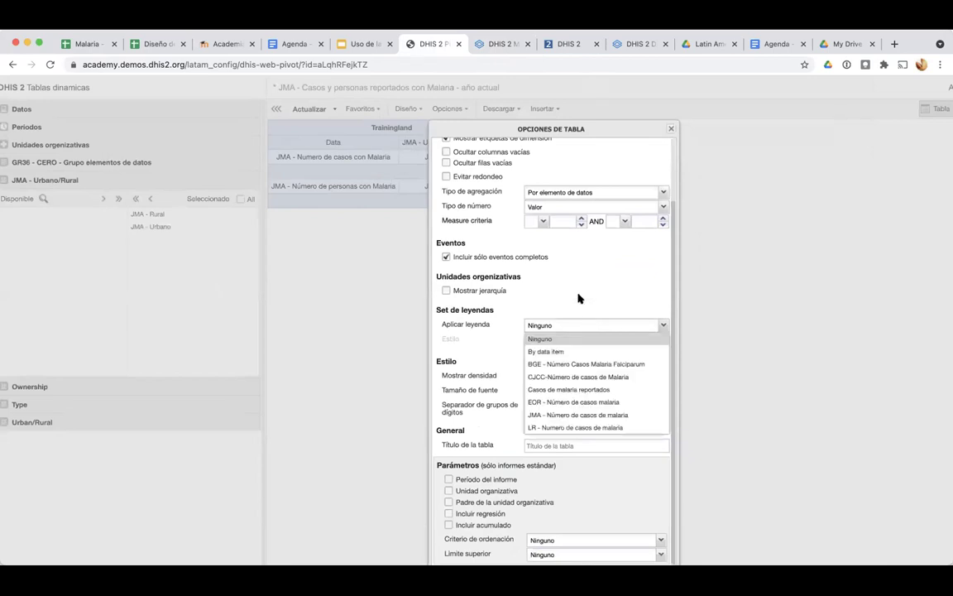
scroll(548, 331, "down", 1)
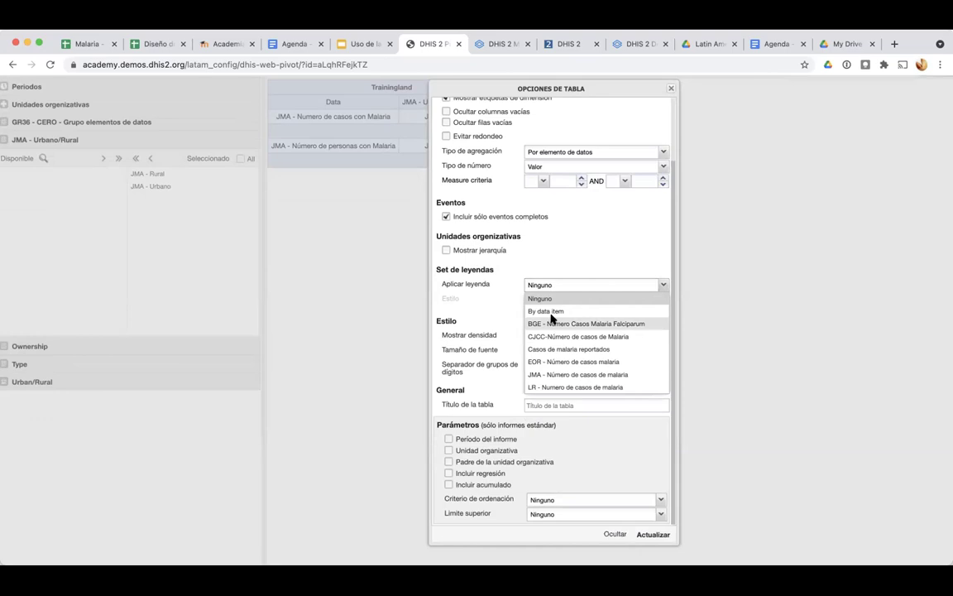
left_click(536, 378)
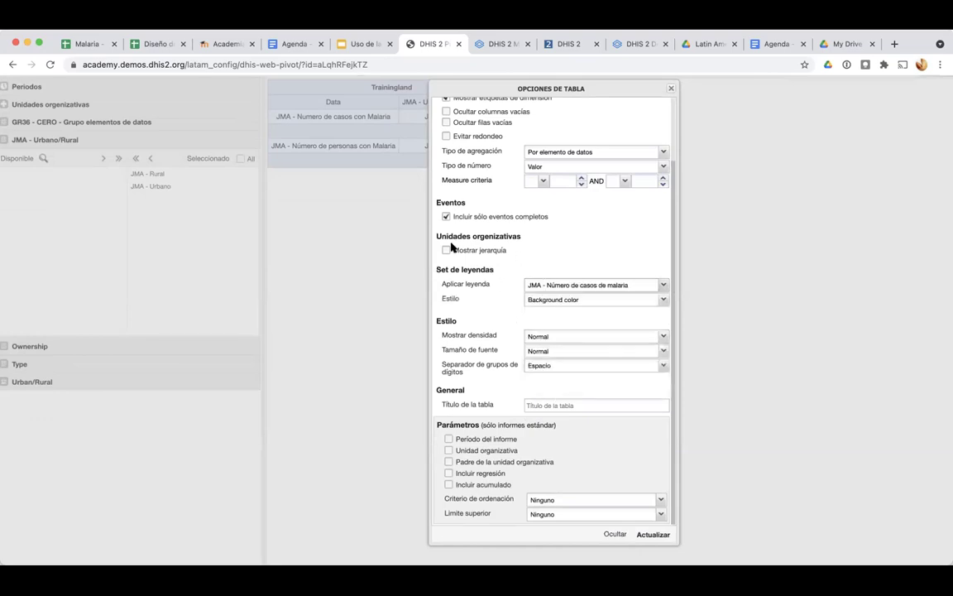
scroll(451, 248, "up", 2)
scroll(589, 273, "up", 2)
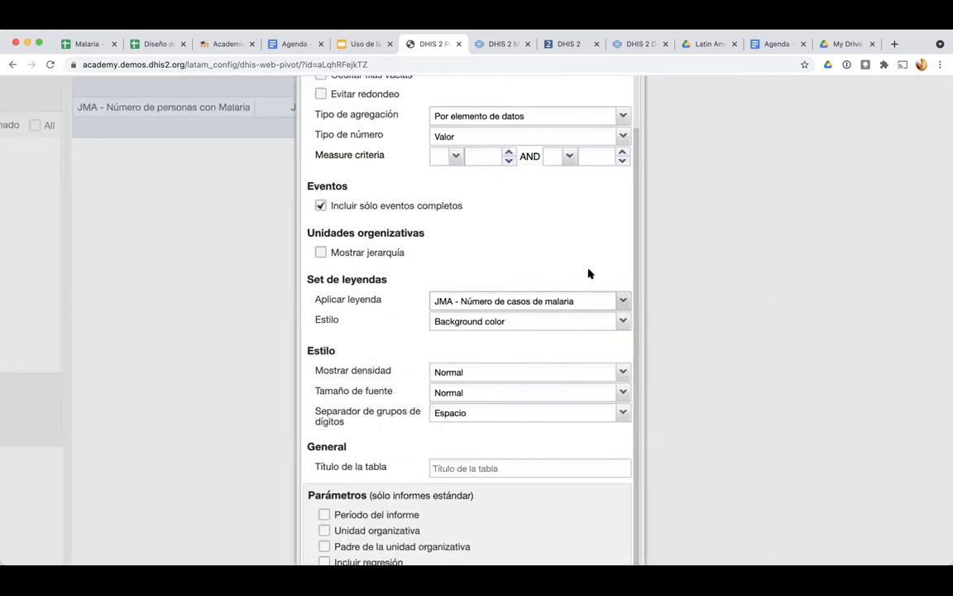
scroll(563, 317, "down", 3)
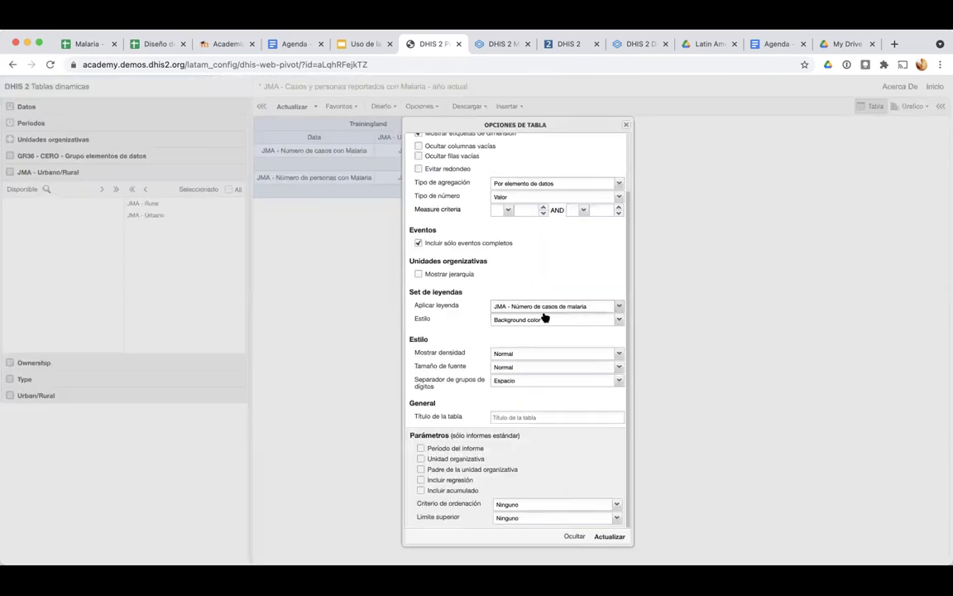
Step: Refresh the table to review its red legend cells, then return to the Program indicator list
left_click(608, 537)
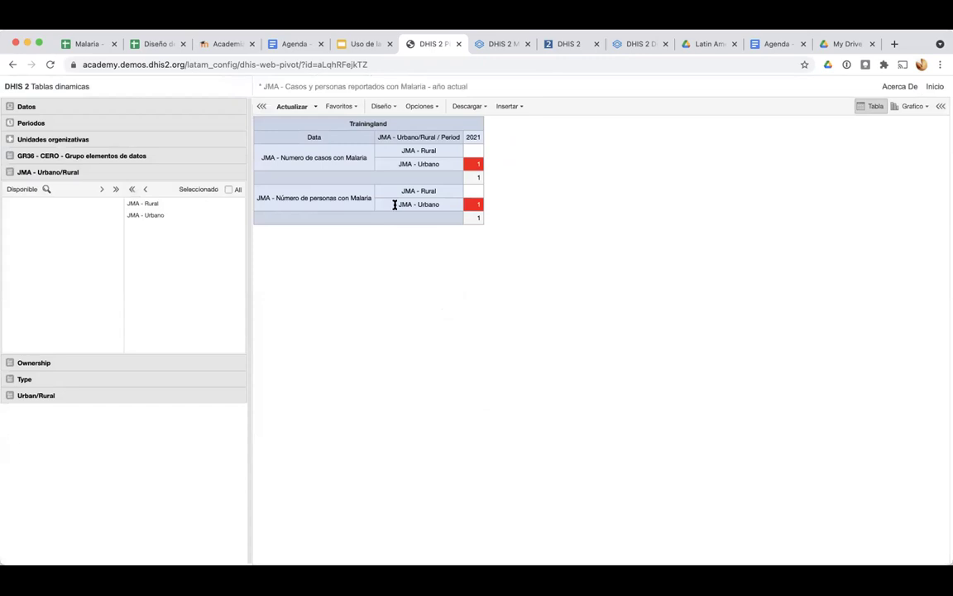
scroll(427, 166, "up", 3)
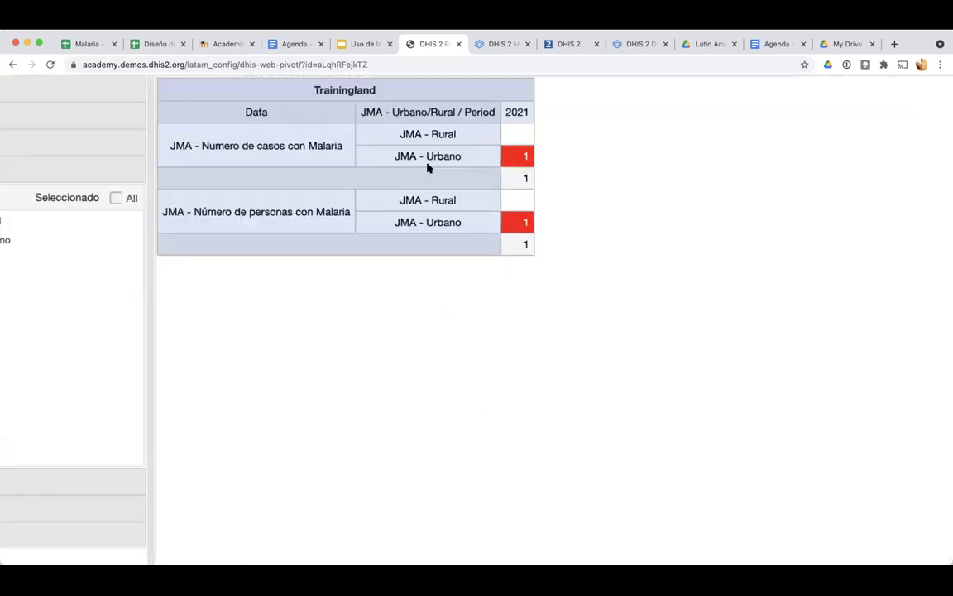
scroll(427, 251, "up", 2)
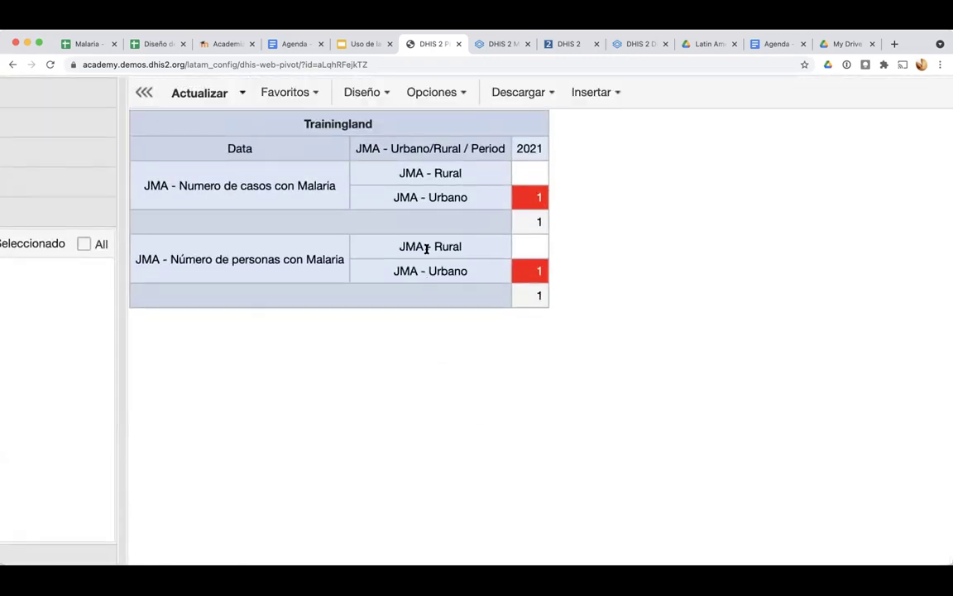
scroll(475, 235, "down", 5)
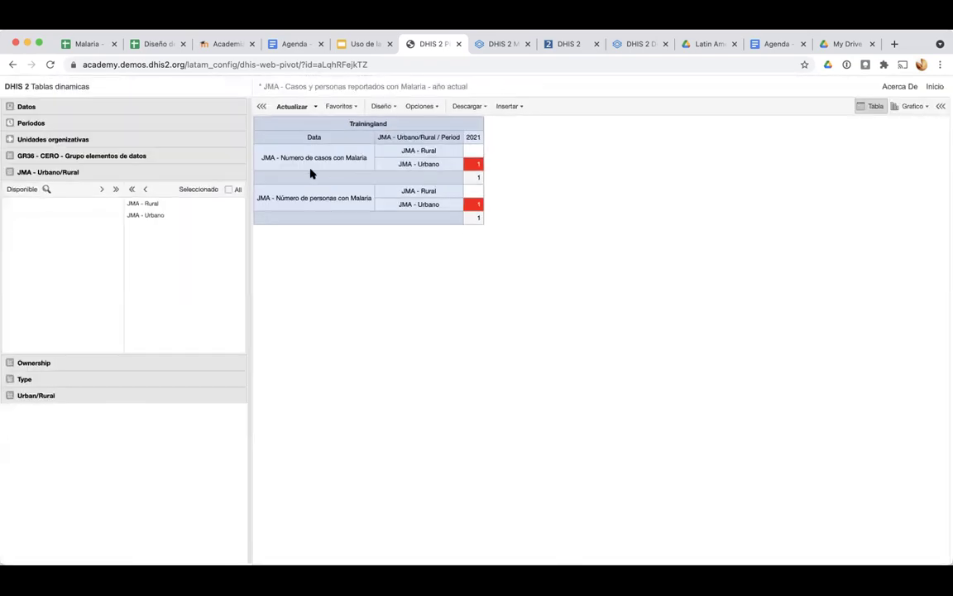
scroll(311, 173, "up", 5)
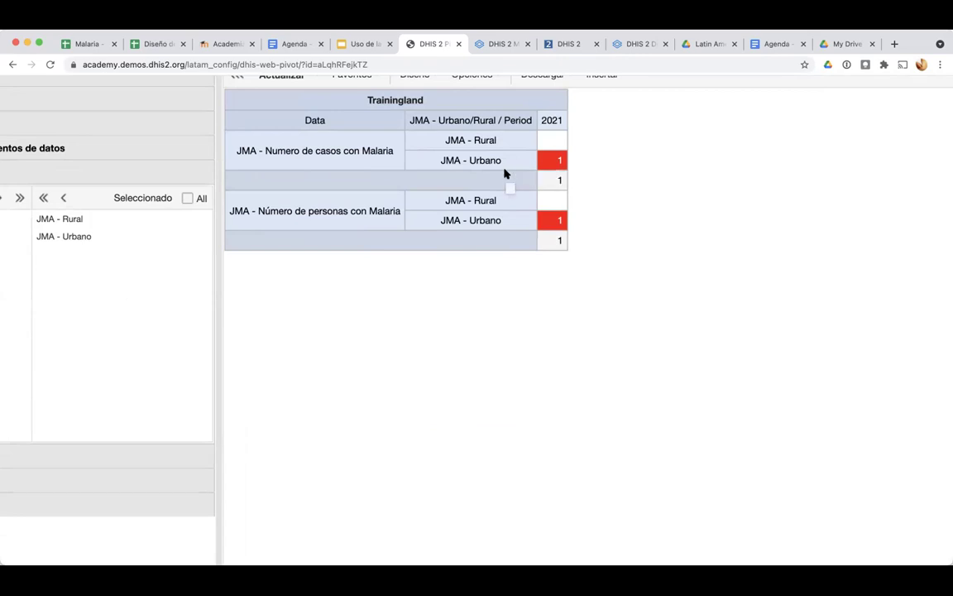
key("super+0")
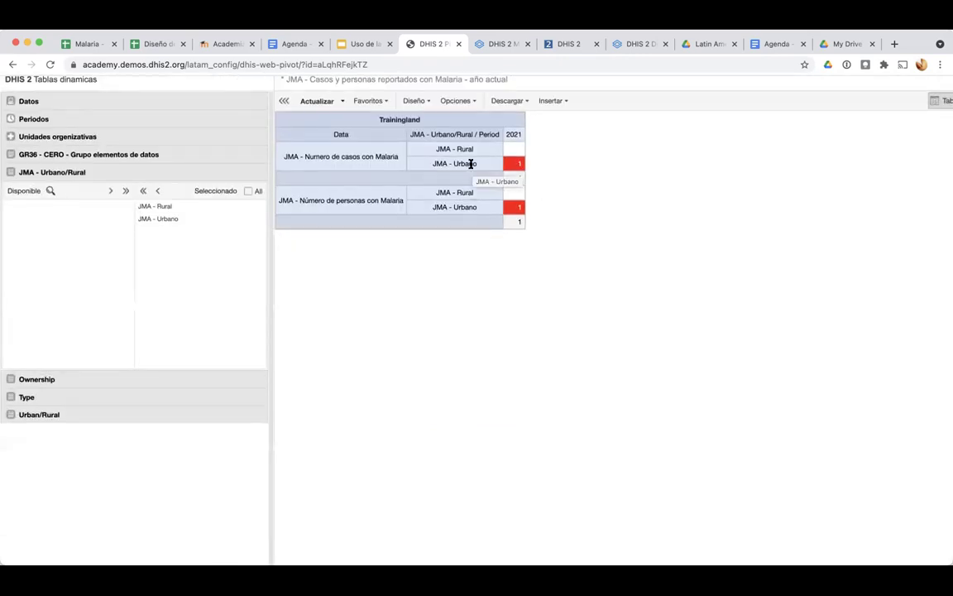
left_click(506, 46)
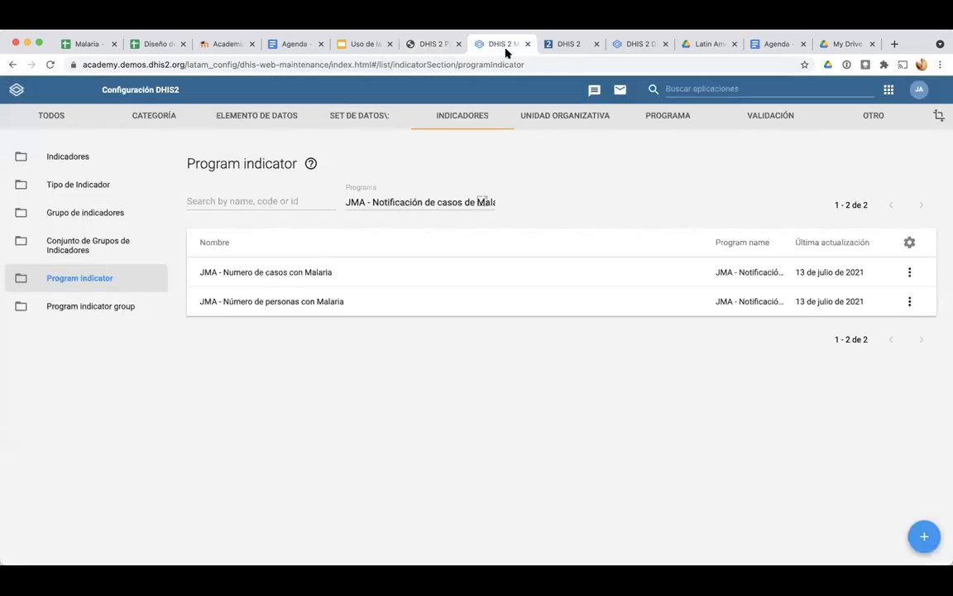
Step: Launch Tracker Capture (Registro de datos de seguimiento) and return to the JMA malaria pivot table
left_click(819, 81)
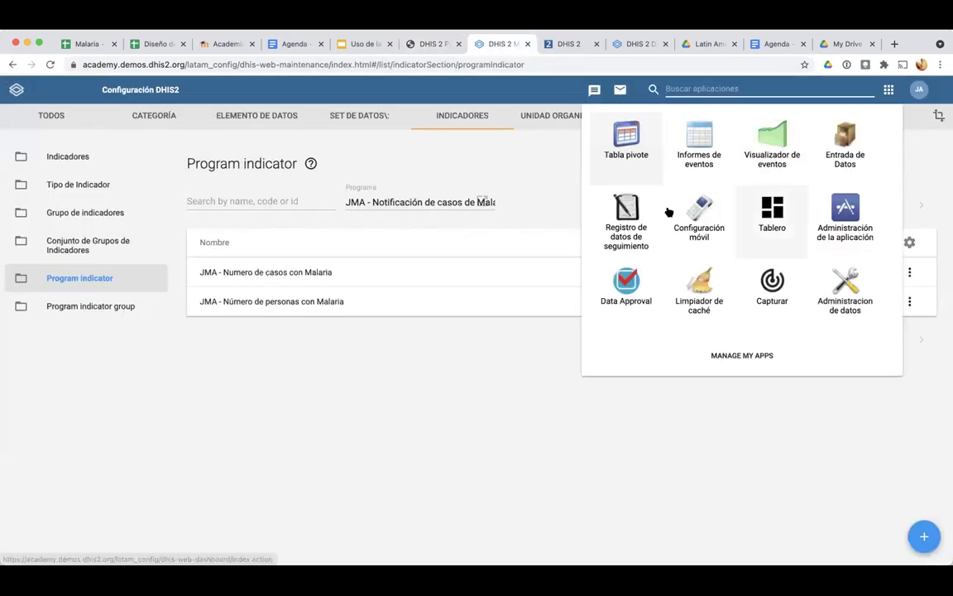
left_click(627, 212)
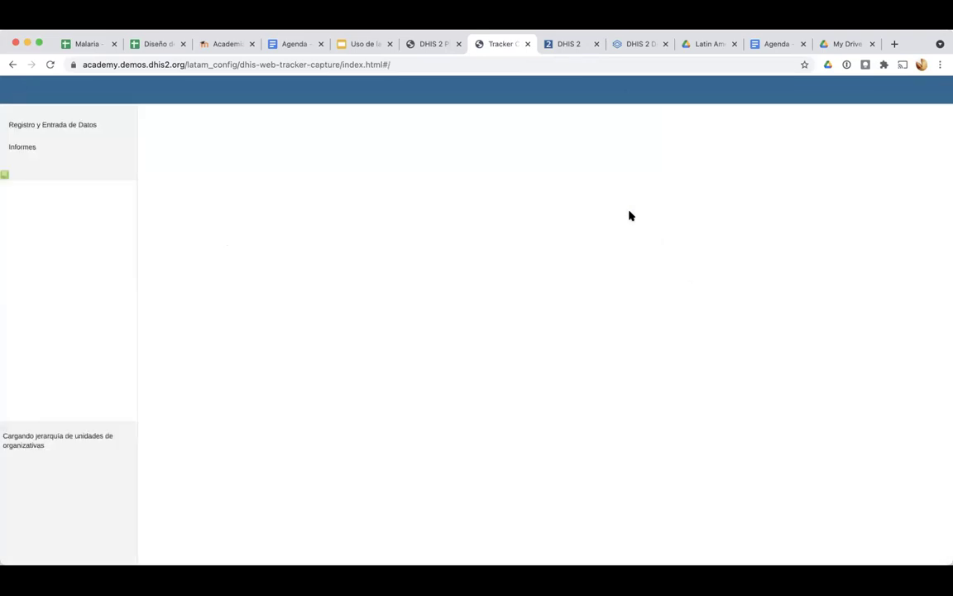
left_click(425, 47)
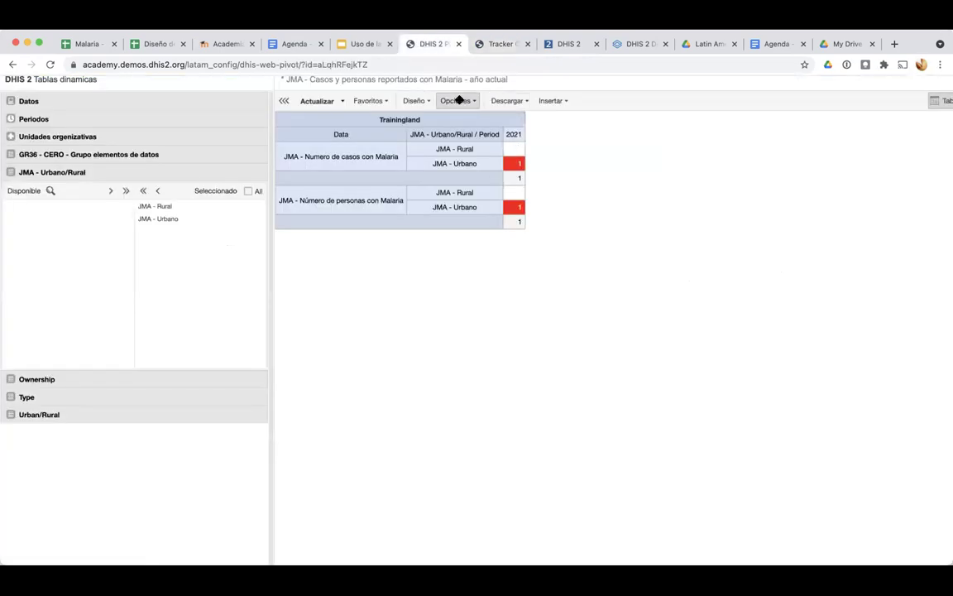
Step: Review the completed-events and JMA legend settings in Opciones de tabla before returning to Tracker Capture
left_click(457, 100)
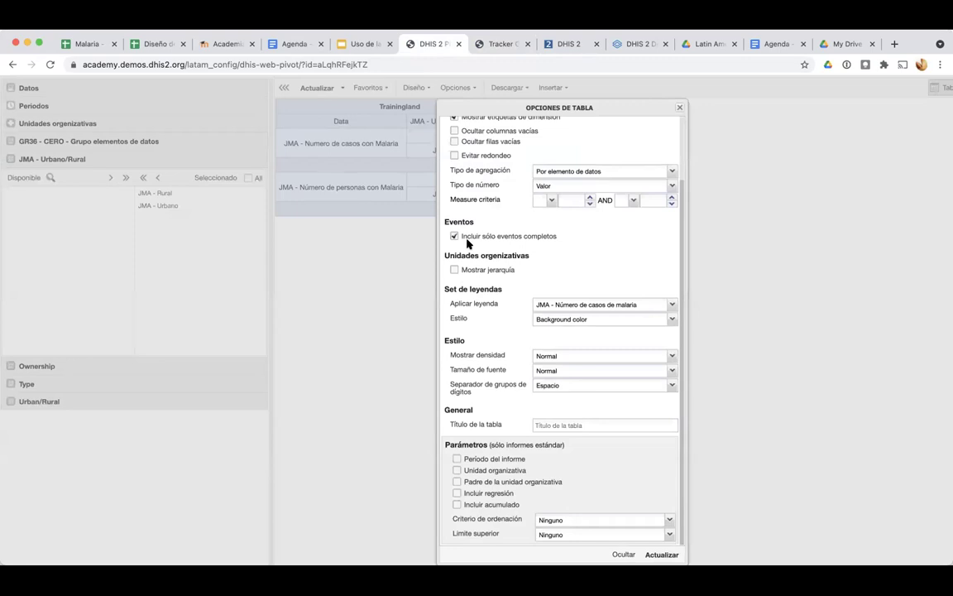
scroll(467, 242, "up", 5)
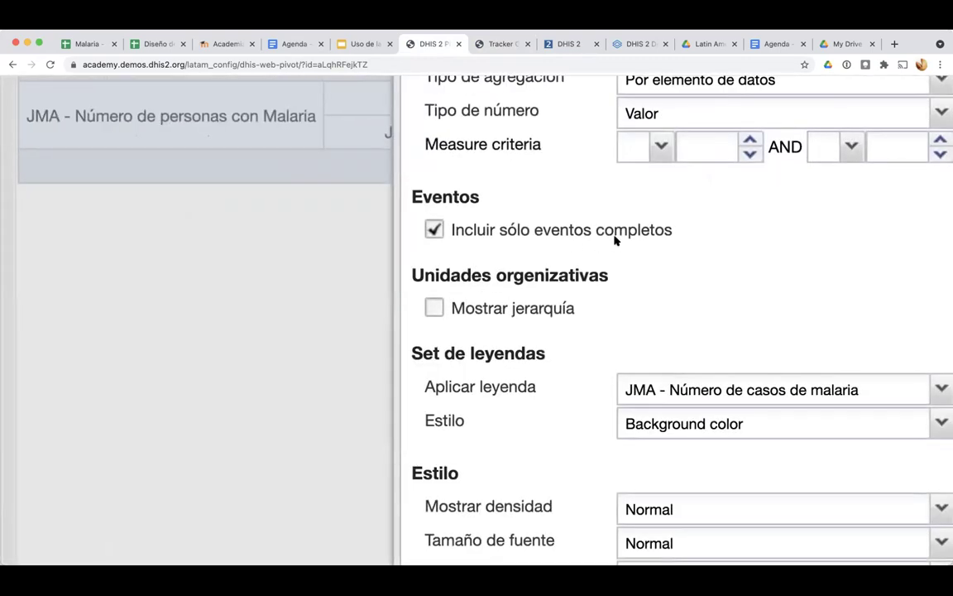
scroll(623, 241, "down", 5)
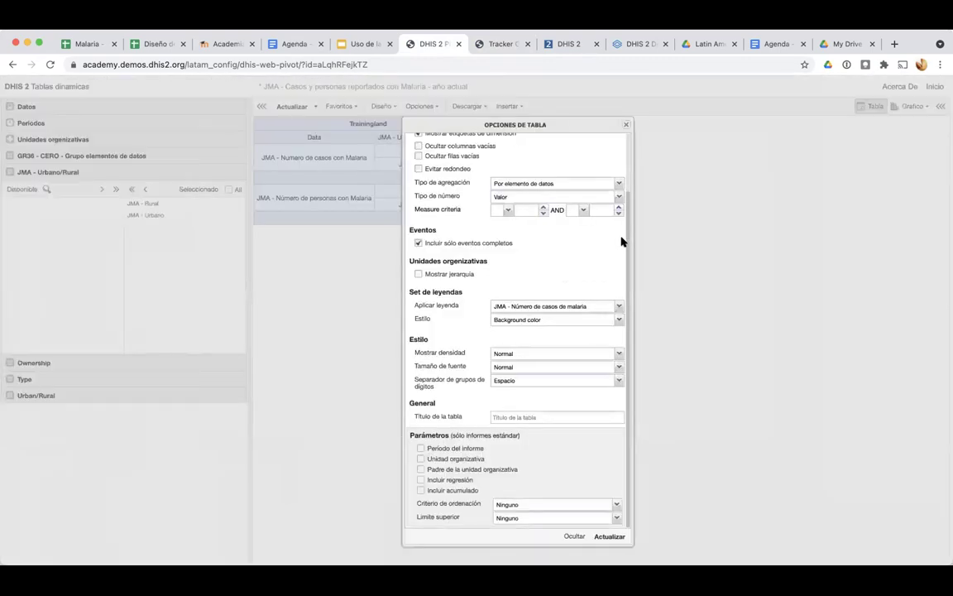
left_click(502, 45)
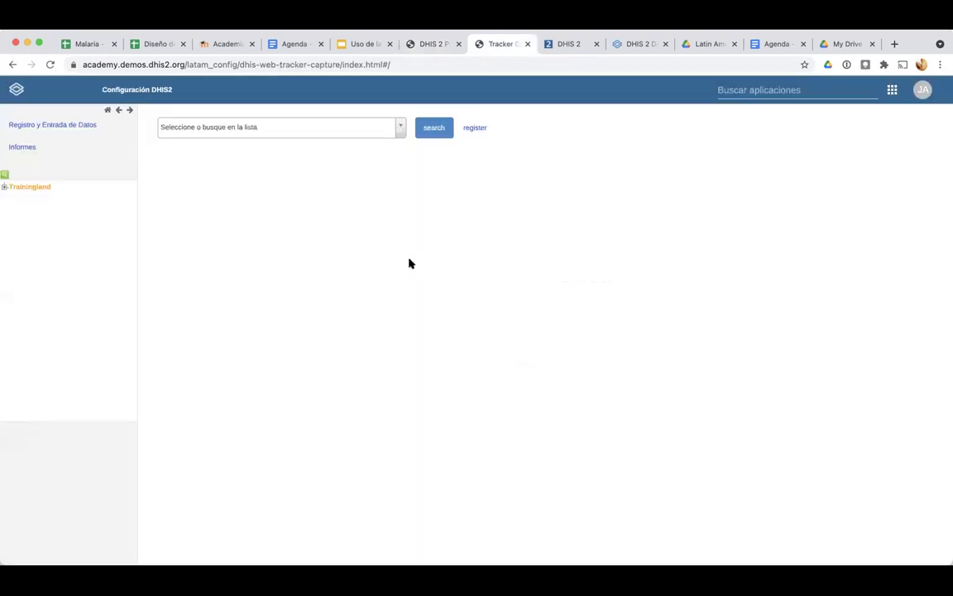
Step: Select Cardinal Hospital Gateway PHC under Trainingland > Animal Region > Bird District
left_click(5, 187)
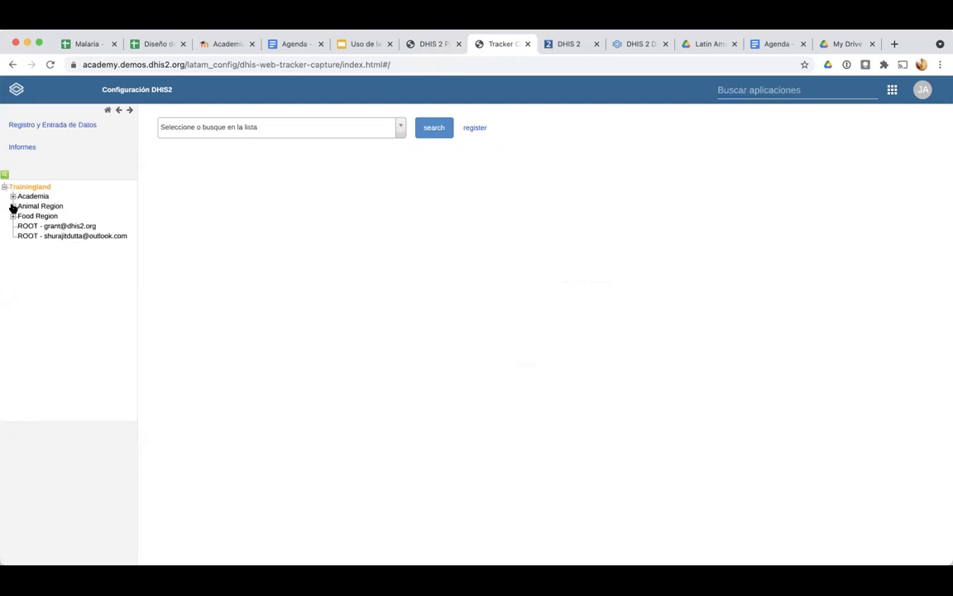
left_click(12, 207)
left_click(22, 215)
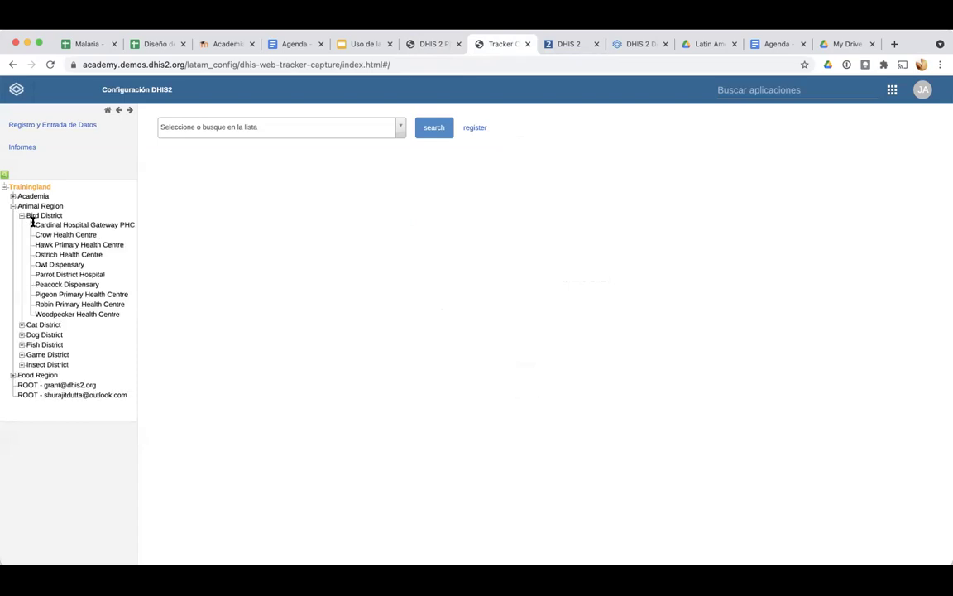
left_click(41, 224)
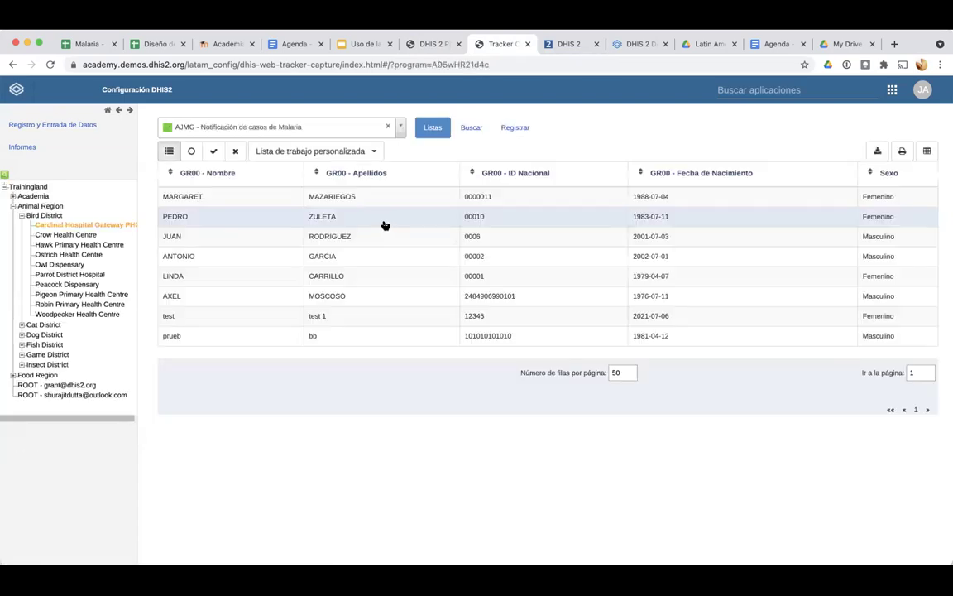
Step: Choose the JMA malaria (Personas) program and open the listed person's record
left_click(360, 131)
scroll(360, 240, "down", 2)
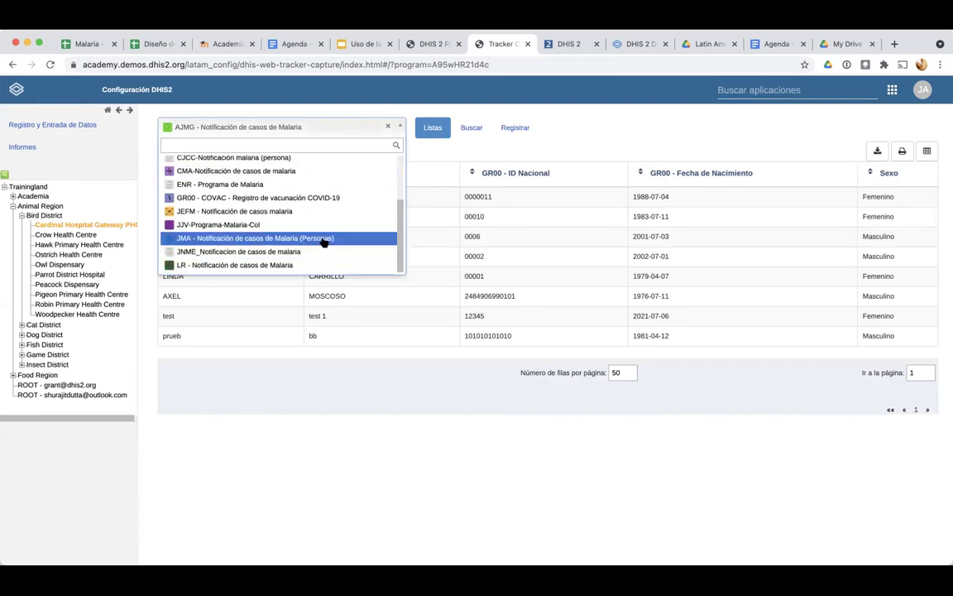
left_click(325, 240)
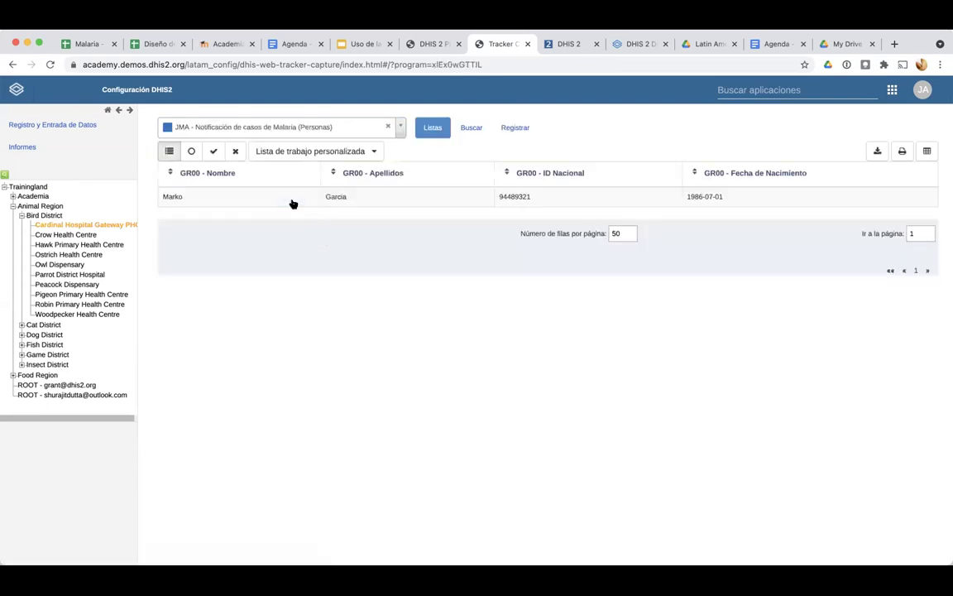
left_click(299, 198)
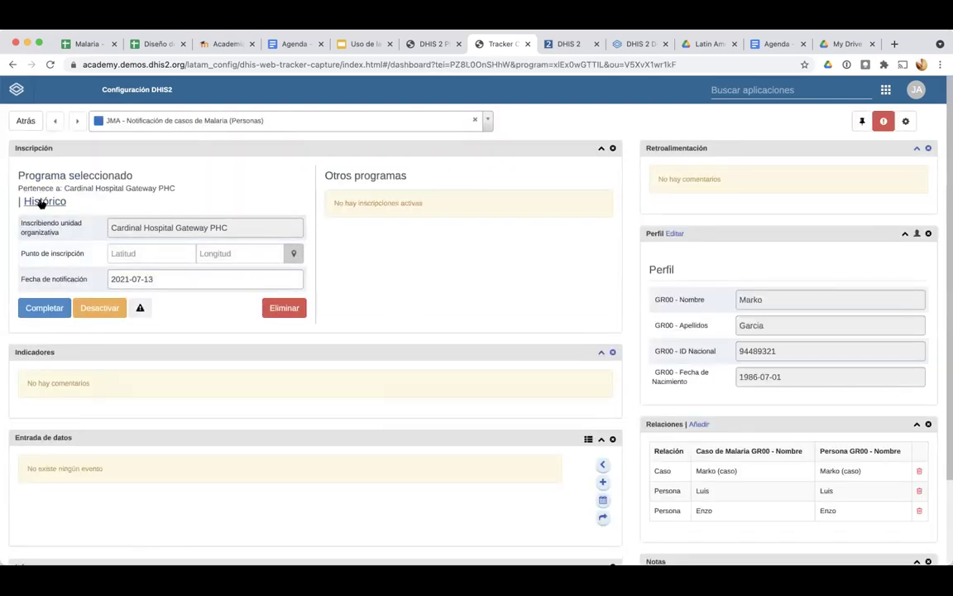
Step: Inspect the person's earlier completed enrollment from the Histórico list
left_click(41, 202)
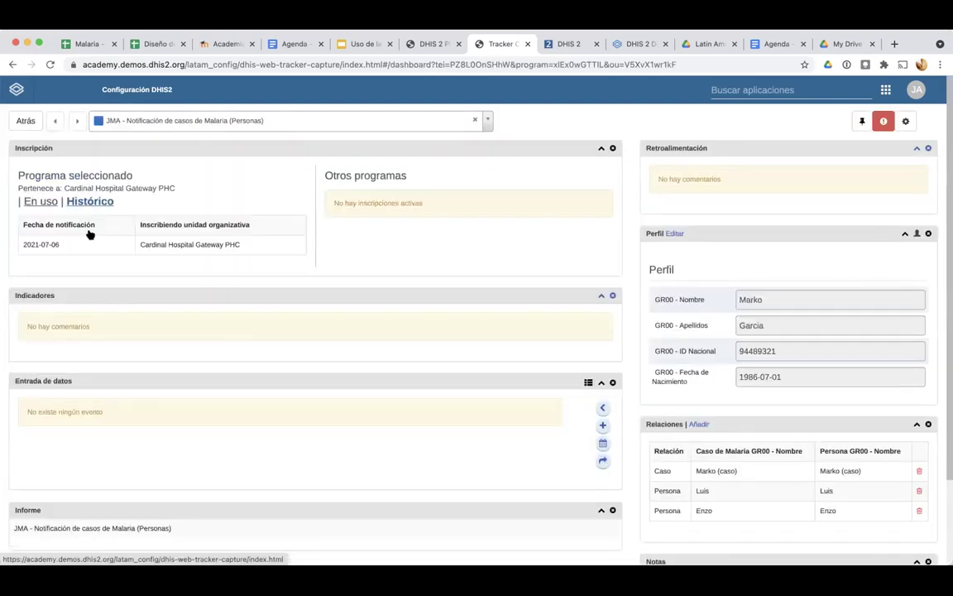
left_click(143, 244)
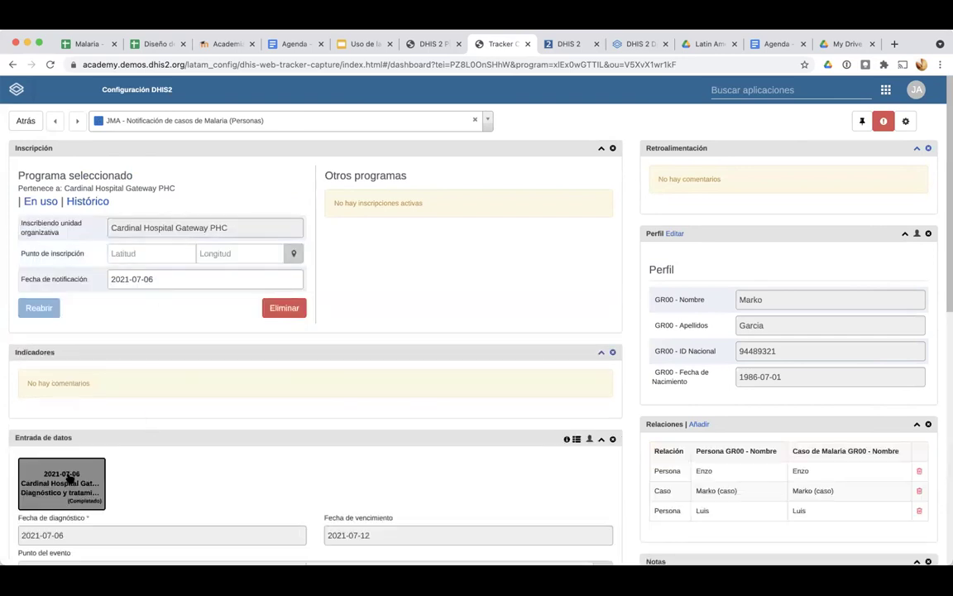
scroll(93, 496, "down", 1)
scroll(92, 497, "down", 2)
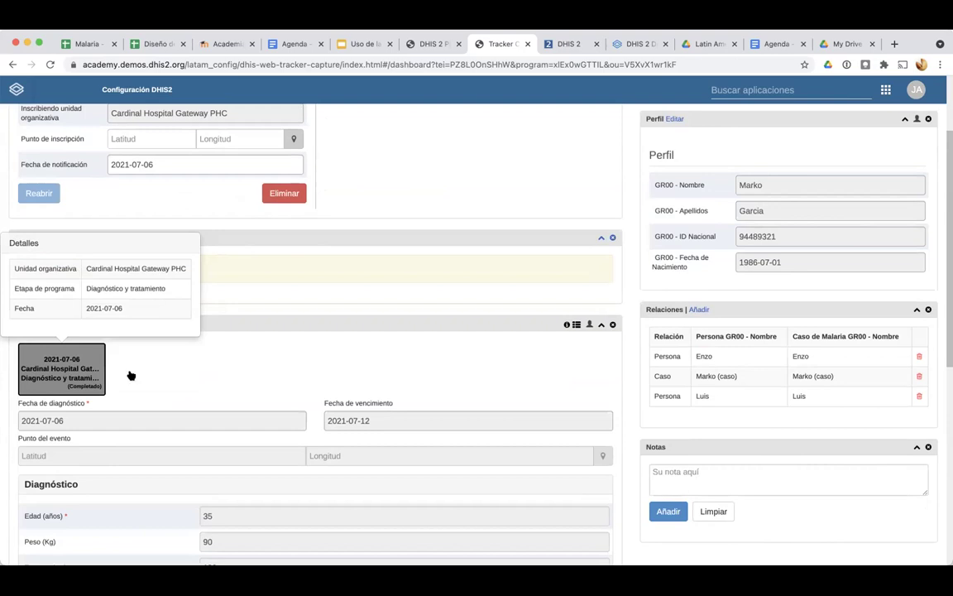
scroll(203, 369, "down", 2)
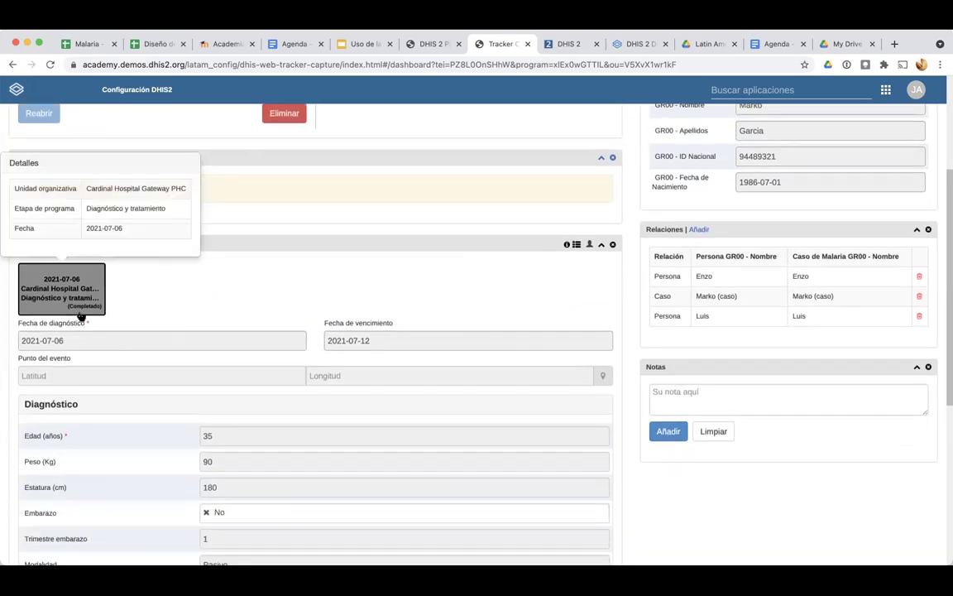
scroll(106, 395, "up", 3)
scroll(129, 315, "up", 1)
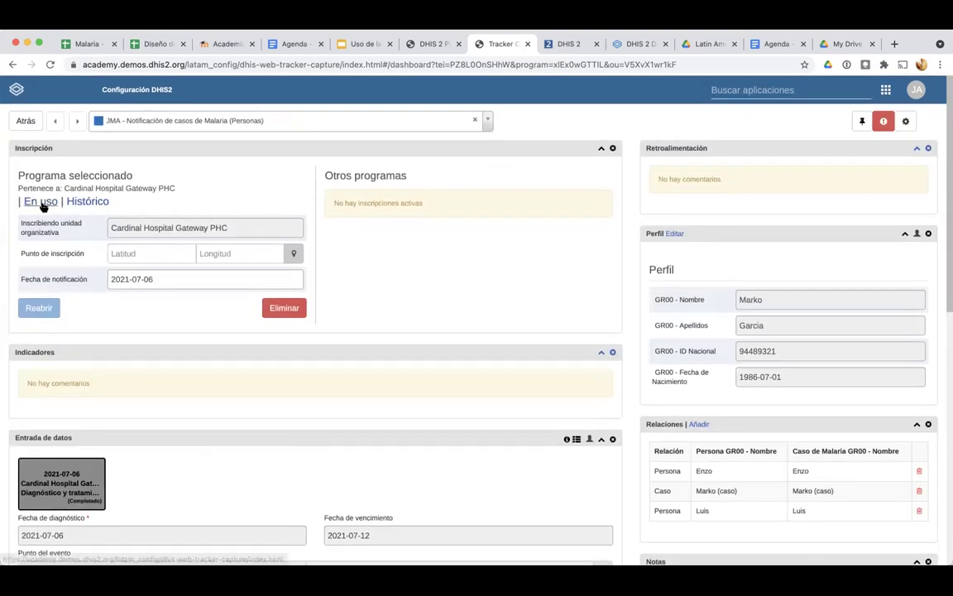
Step: Return to the active enrollment and refresh the pivot table, showing 1 Urbano case in 2021
left_click(41, 202)
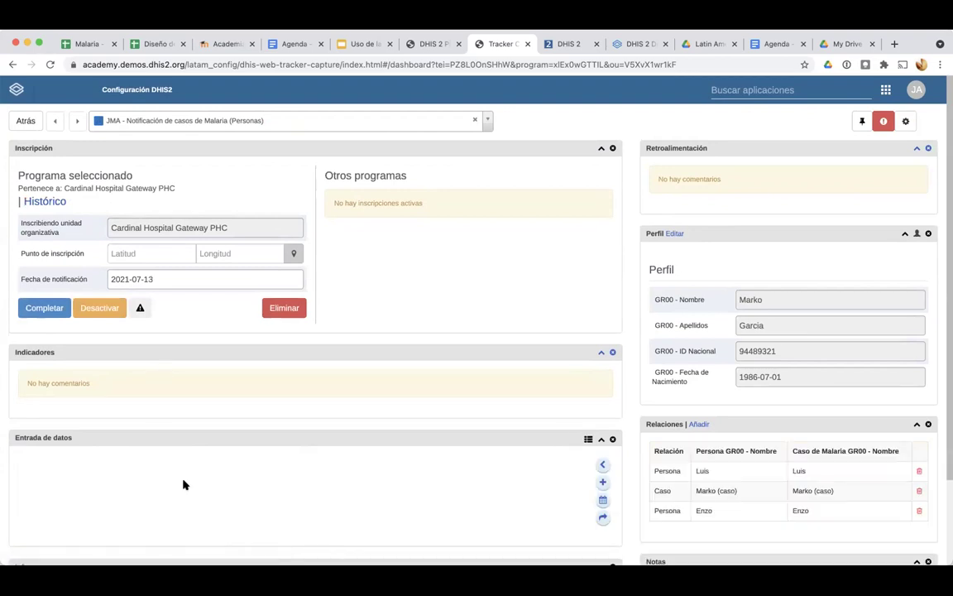
left_click(432, 43)
left_click(610, 537)
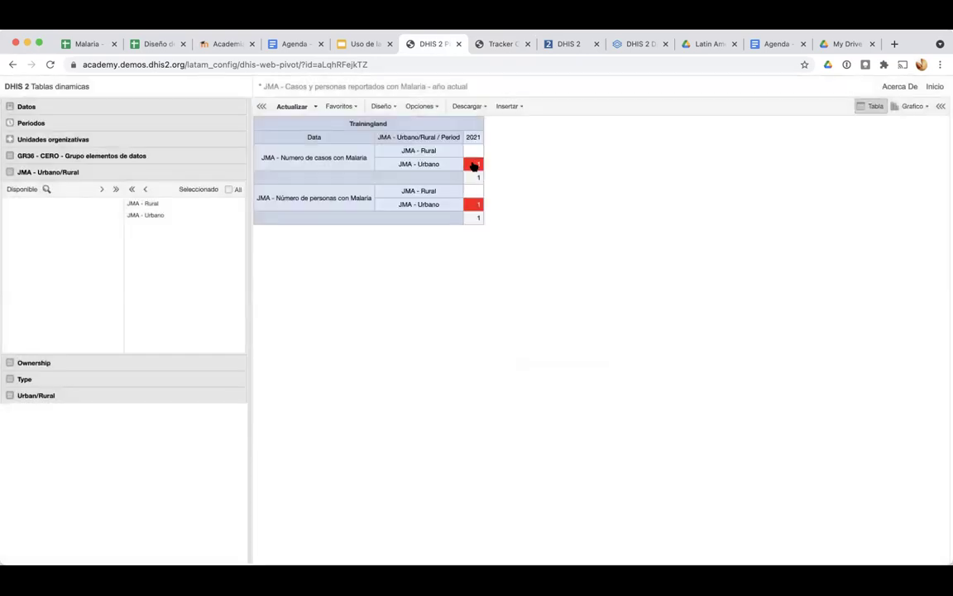
Step: Untick 'Incluir sólo eventos completos' and refresh so Urbano malaria cases show 2
left_click(420, 106)
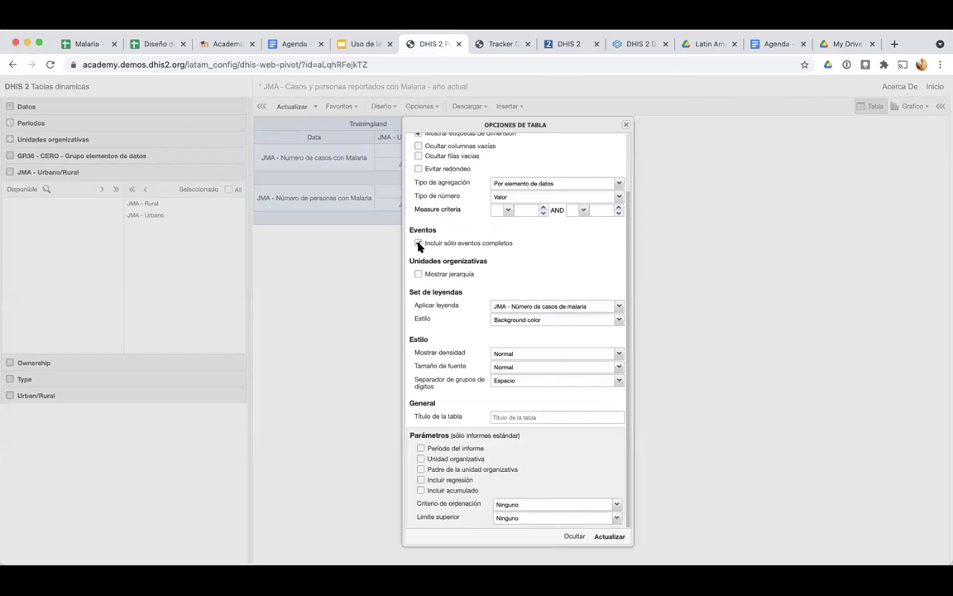
left_click(609, 536)
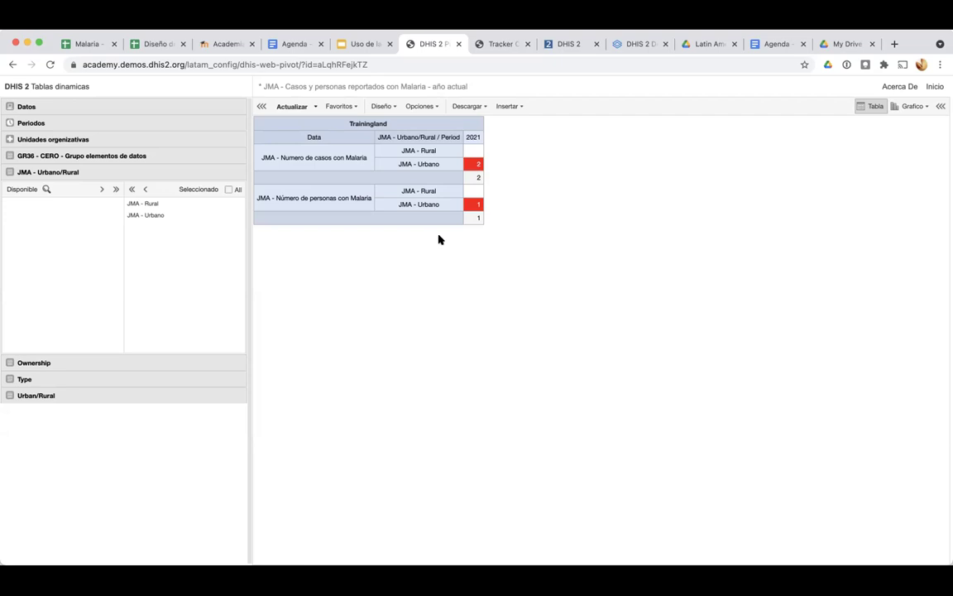
left_click(497, 44)
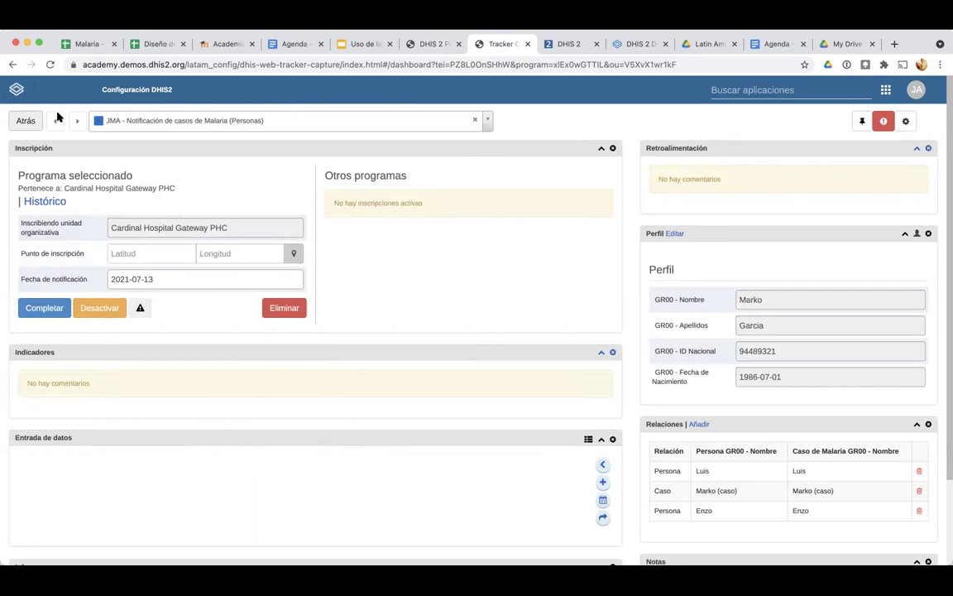
Step: Tick 'Incluir sólo eventos completos' and refresh, leaving 1 Urbano case and 1 person for 2021
left_click(429, 48)
left_click(416, 106)
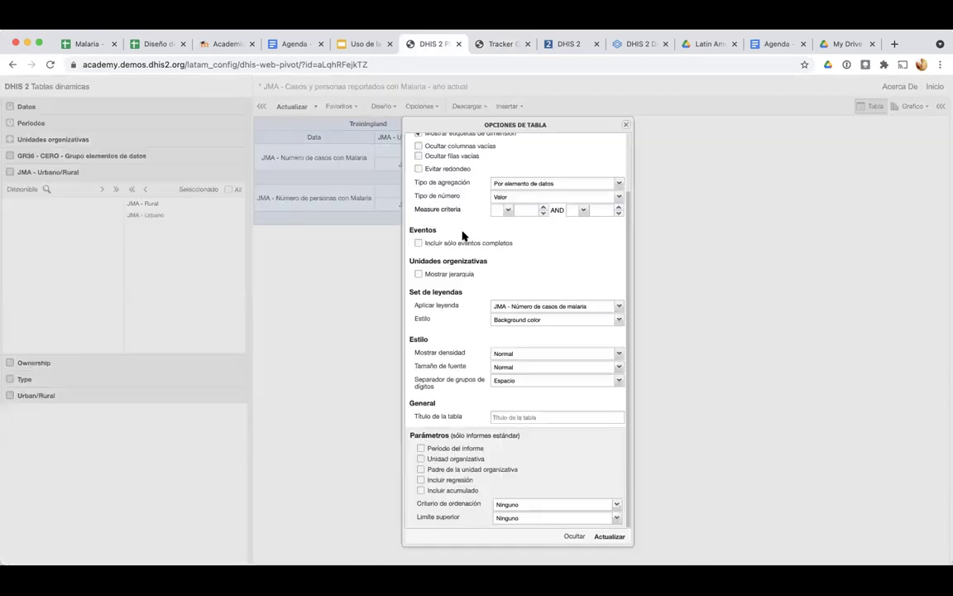
left_click(418, 244)
left_click(609, 536)
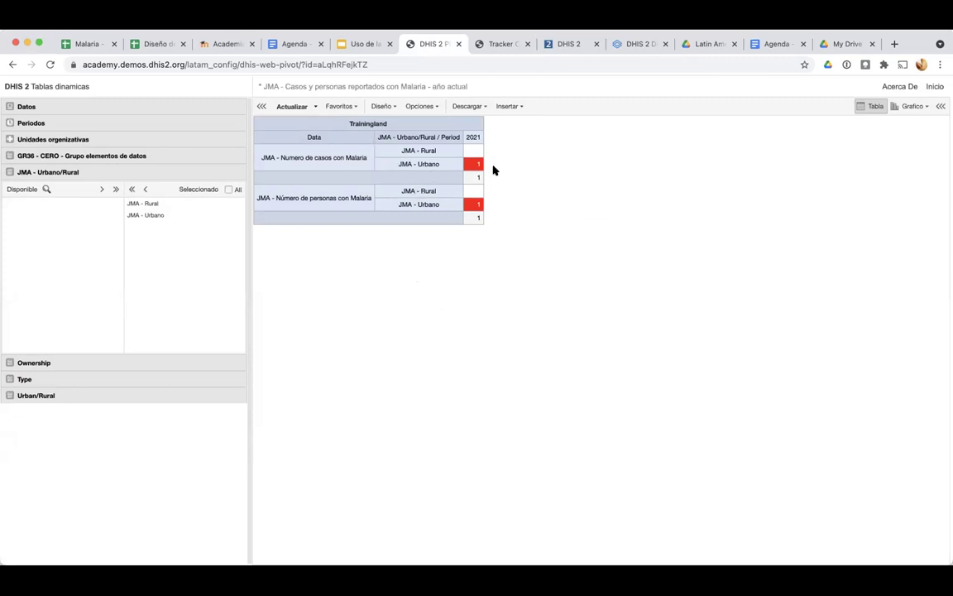
Step: Save the updated JMA malaria favourite with Favoritos > Guardar
left_click(337, 106)
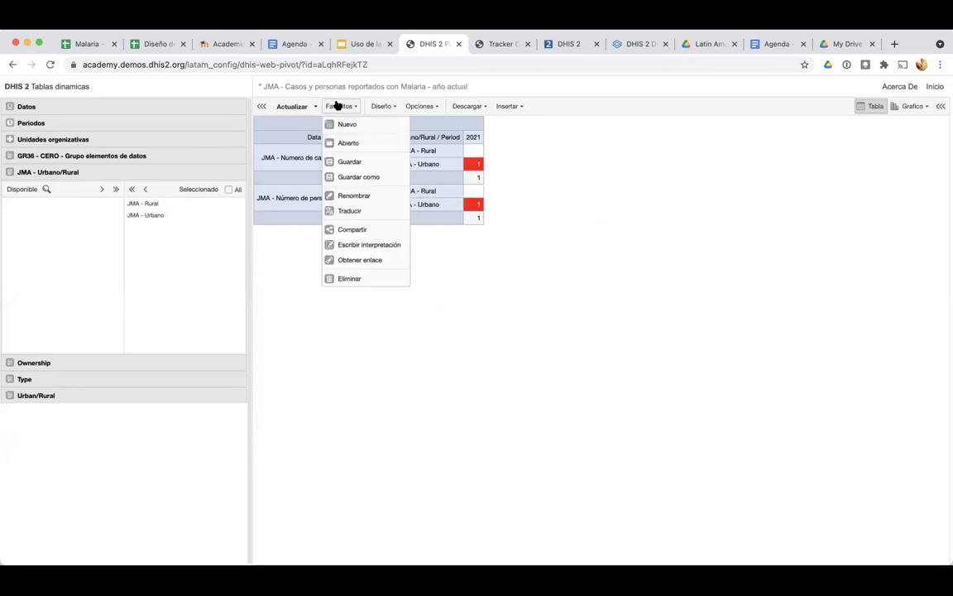
left_click(351, 162)
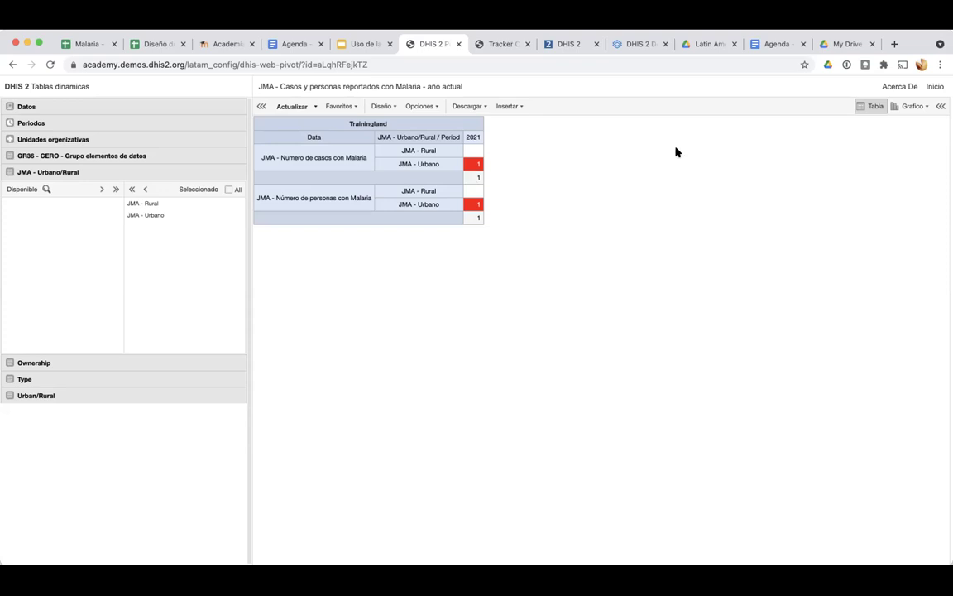
Step: Review the Tracker Capture malaria case dashboard and apps list, then return to the pivot table
left_click(497, 51)
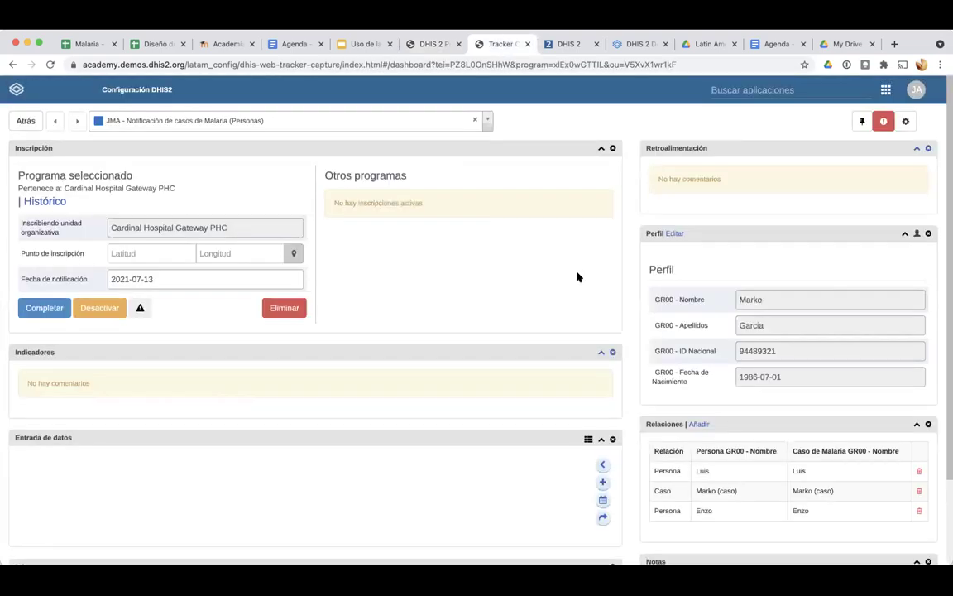
scroll(578, 277, "down", 3)
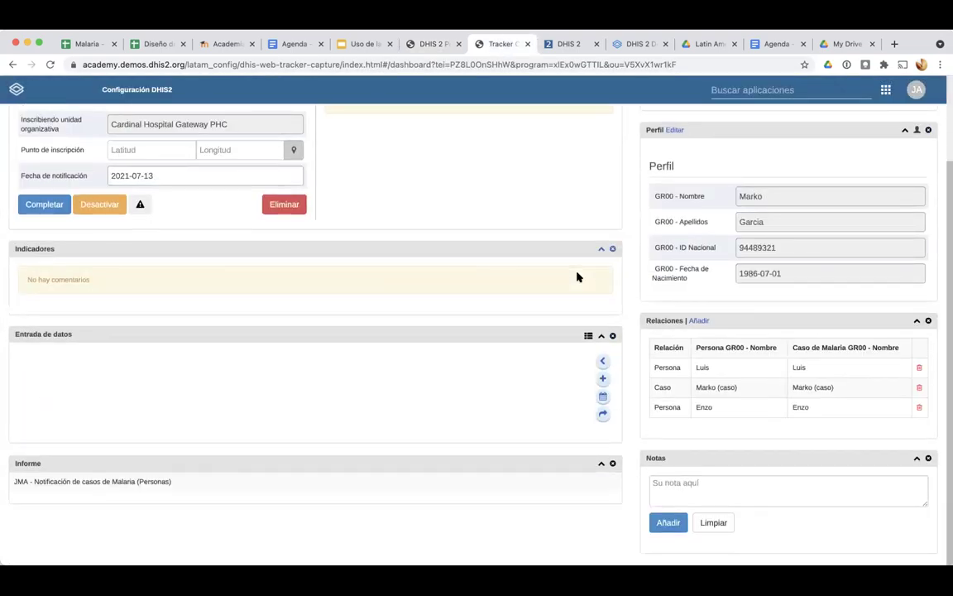
scroll(578, 277, "up", 3)
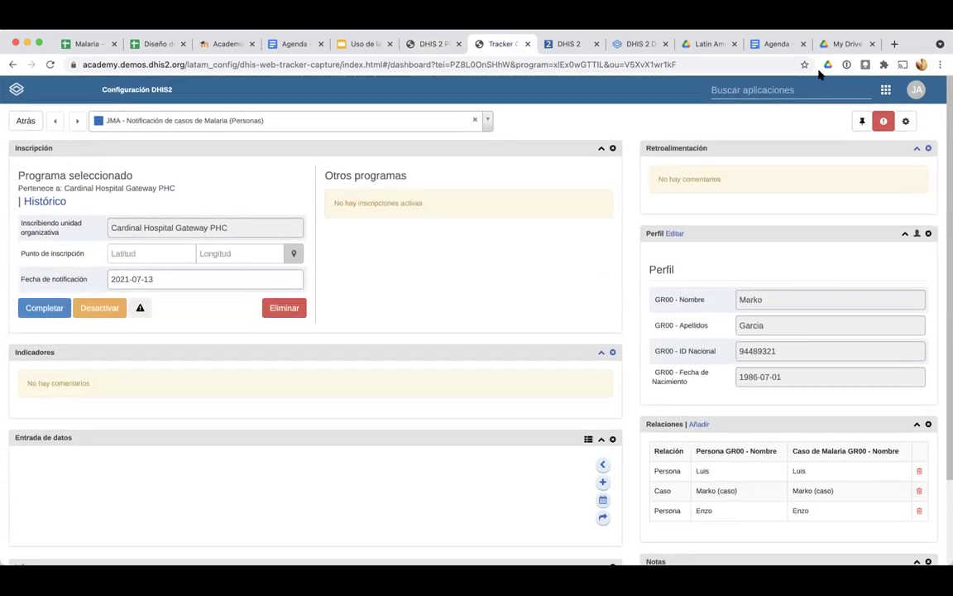
left_click(771, 92)
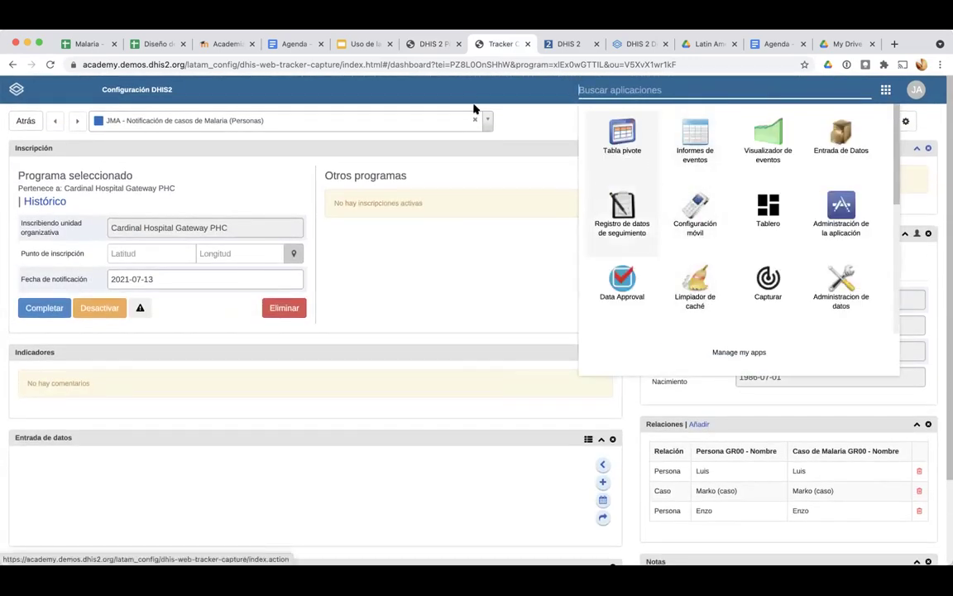
left_click(443, 46)
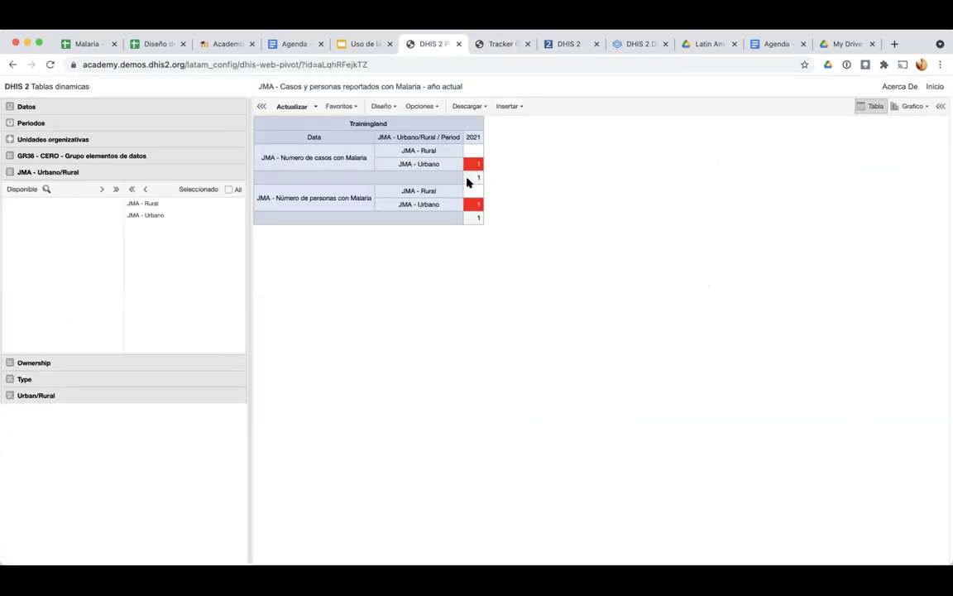
Step: Untick 'Incluir sólo eventos completos' and refresh so JMA - Urbano shows 2 malaria cases
left_click(384, 108)
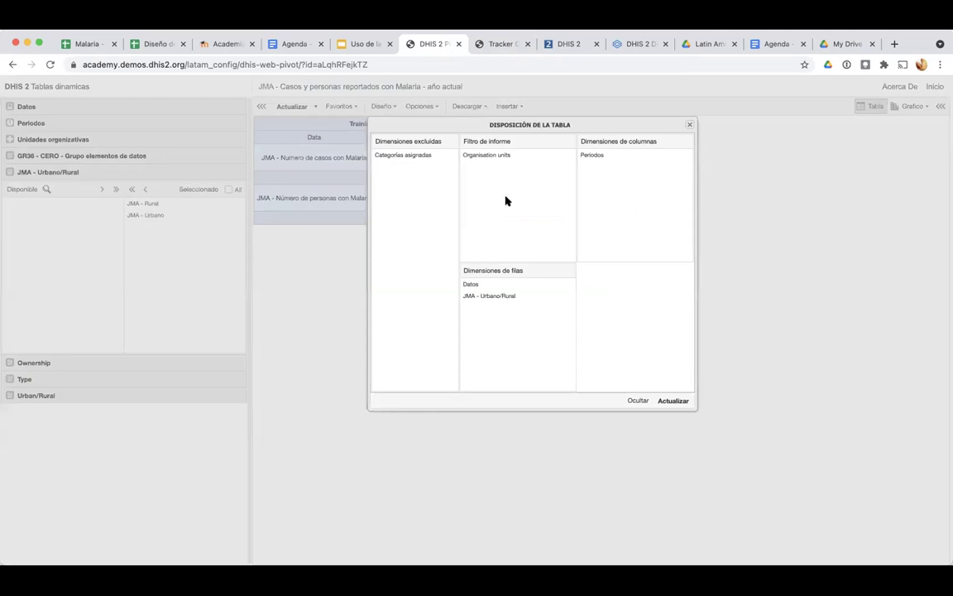
left_click(638, 401)
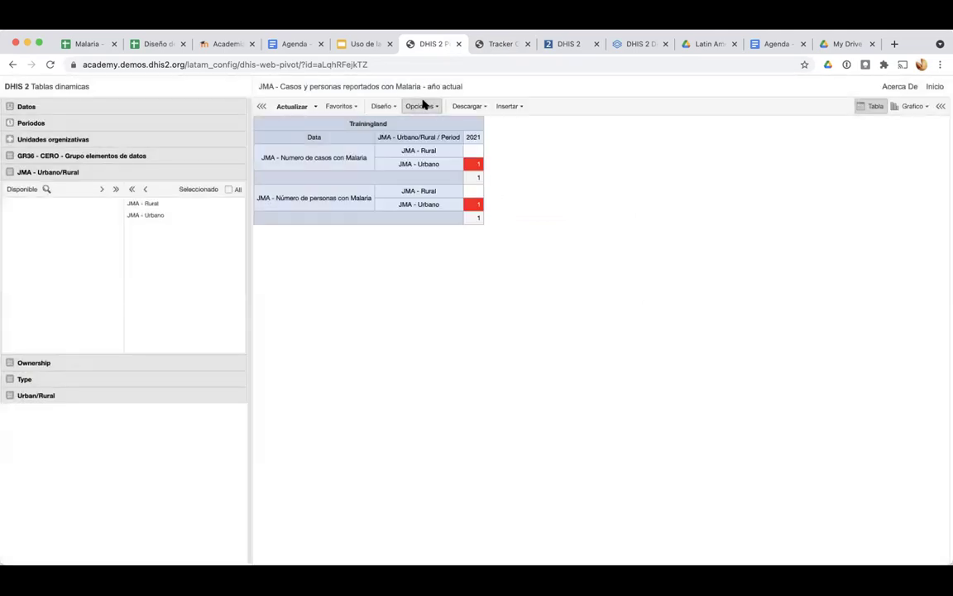
left_click(422, 106)
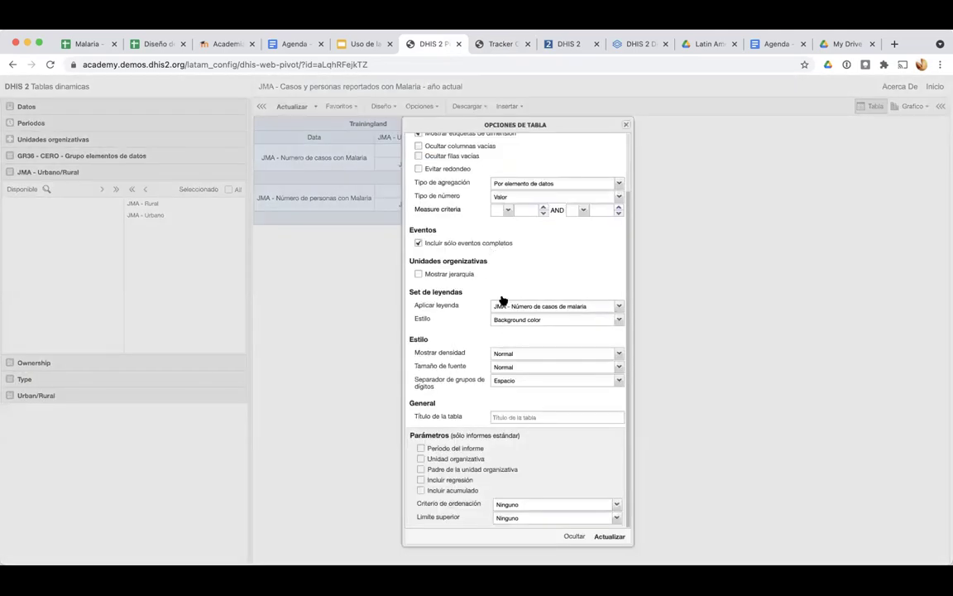
left_click(419, 243)
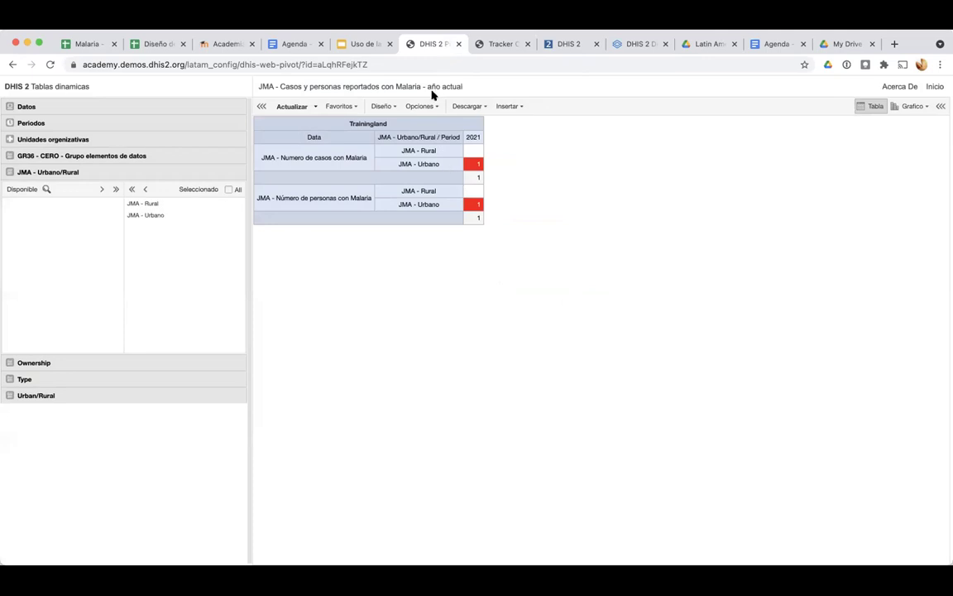
left_click(421, 106)
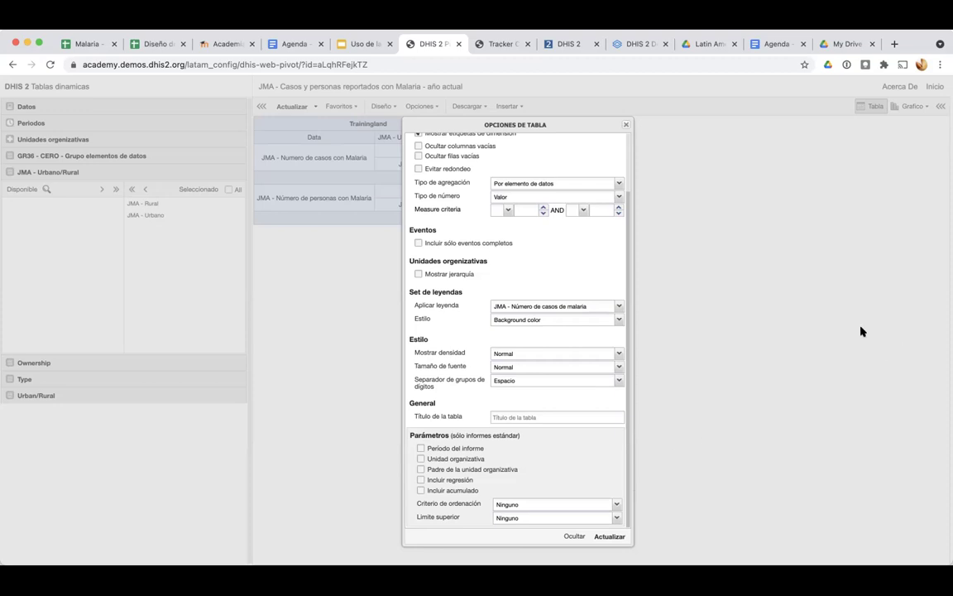
left_click(610, 536)
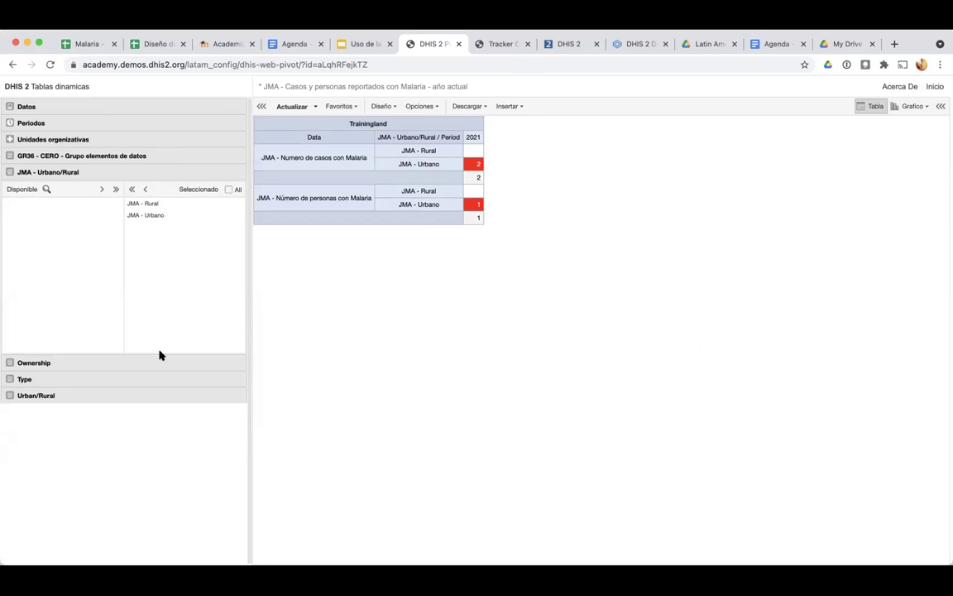
Step: Open the Mantenimiento app and go to OTRO > Set de leyendas
left_click(489, 46)
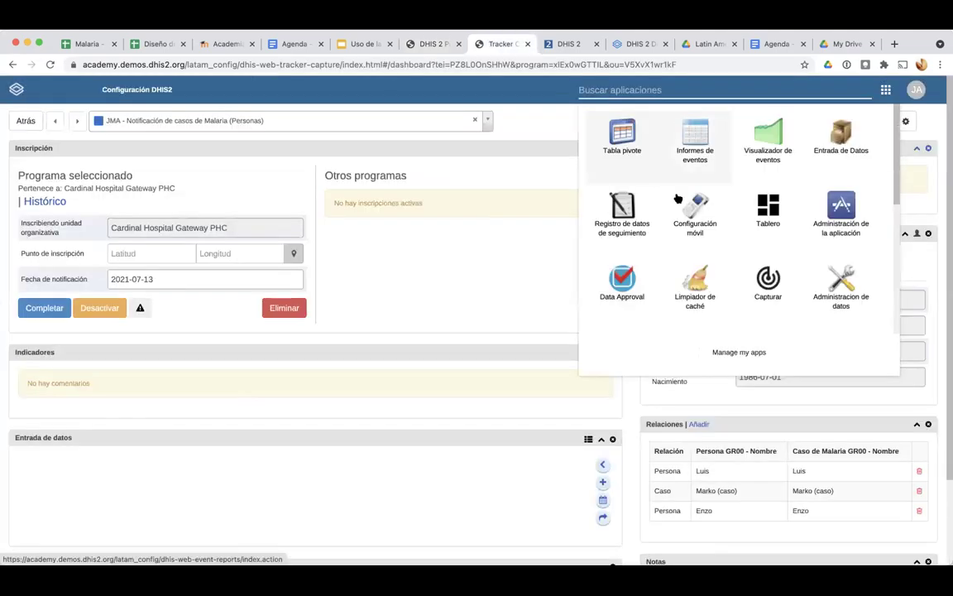
scroll(716, 249, "down", 3)
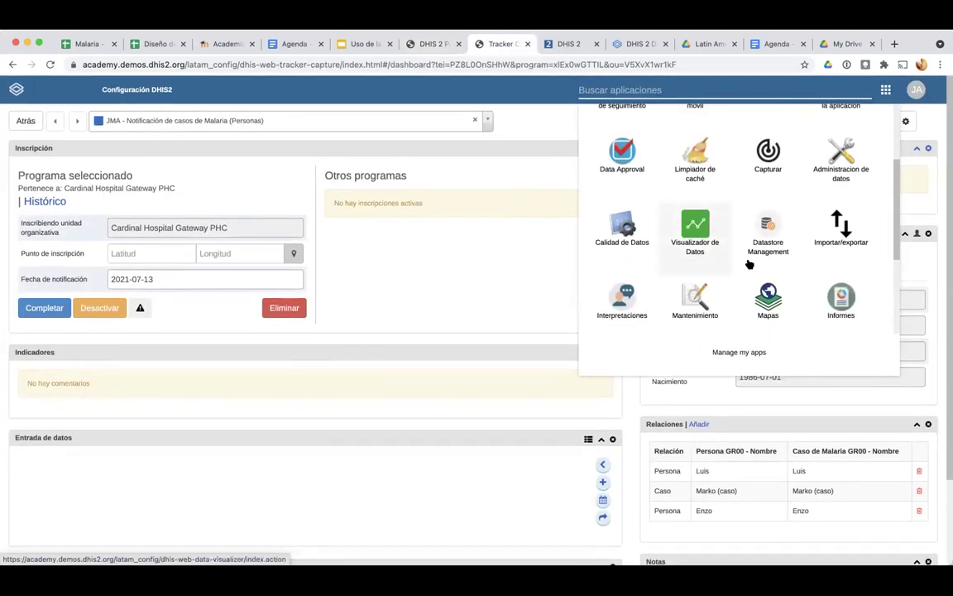
left_click(704, 294)
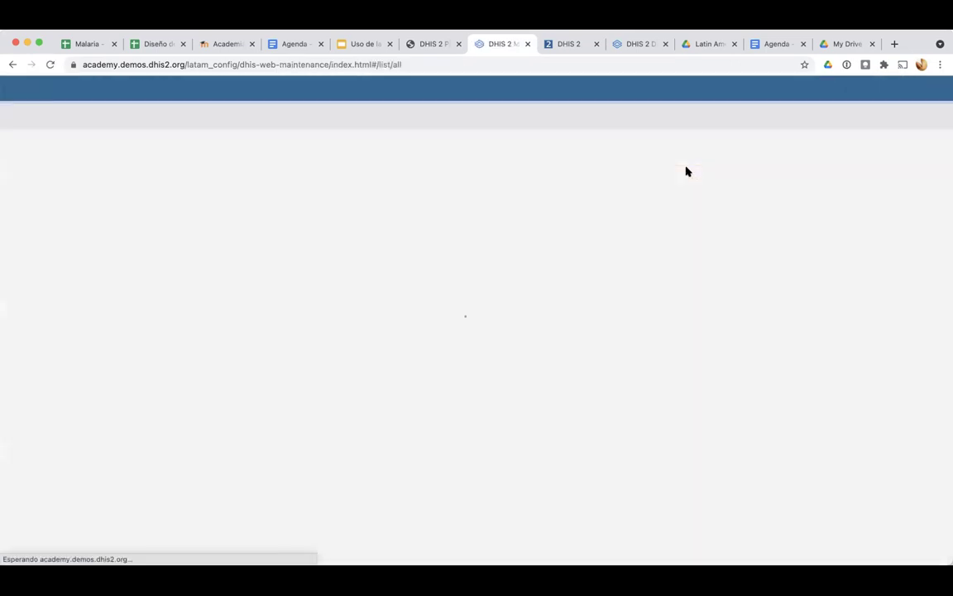
left_click(866, 120)
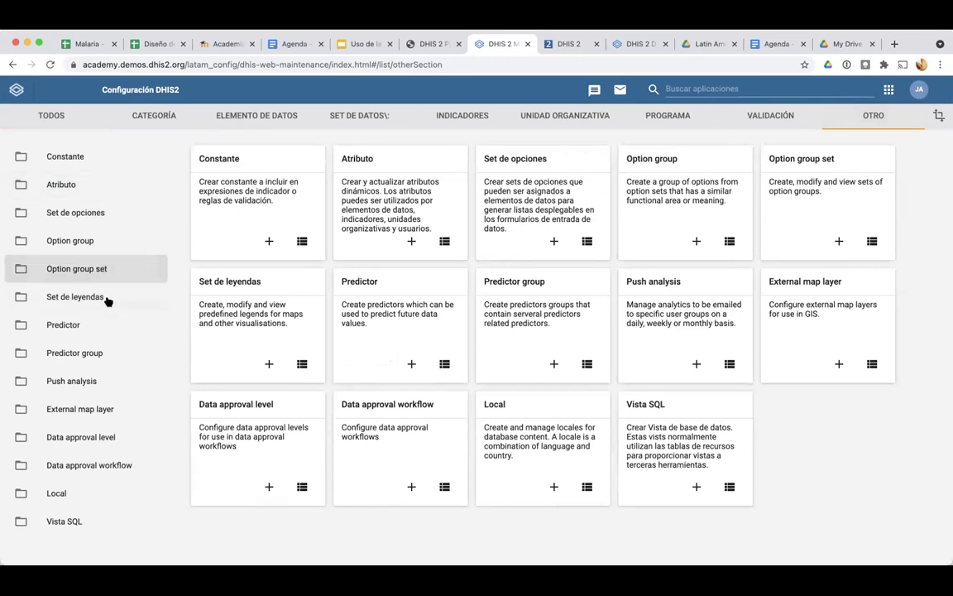
left_click(69, 301)
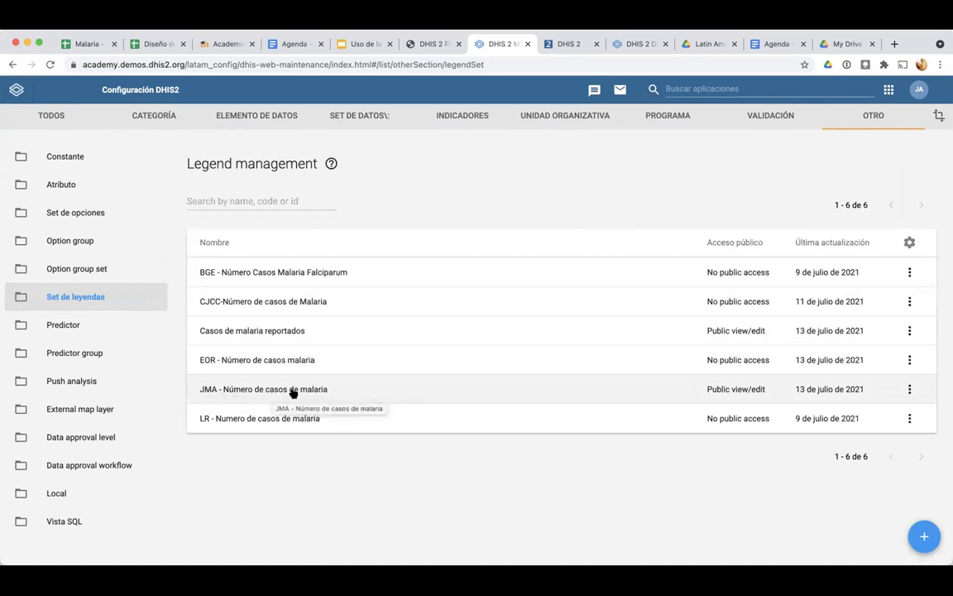
Step: Open the 'JMA - Número de casos de malaria' legend set, with items 0 (#00FF08) and 1+ (#FF0000)
left_click(343, 395)
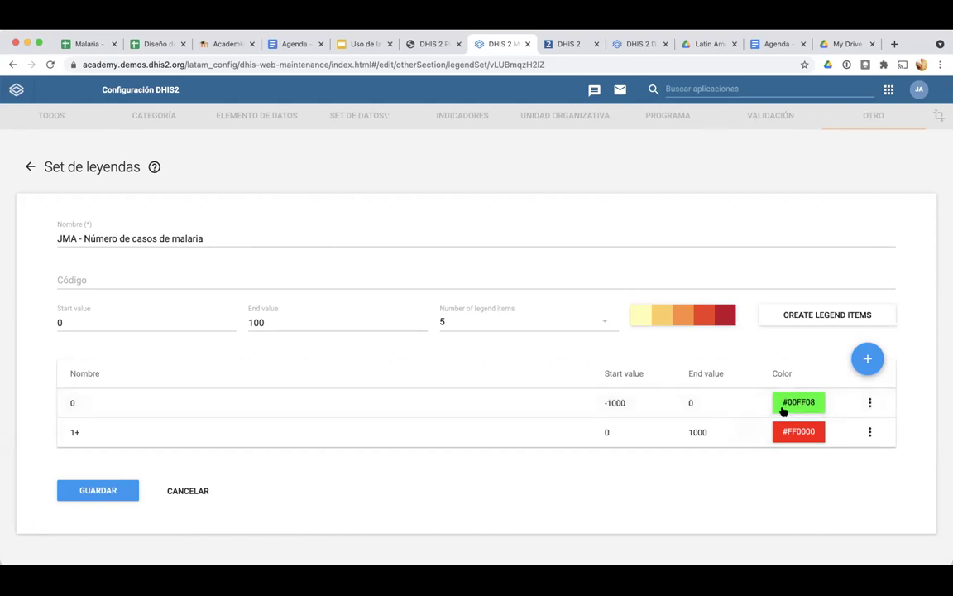
Step: Back in the pivot table, choose the JMA malaria cases (Casos) program for program indicators
left_click(438, 42)
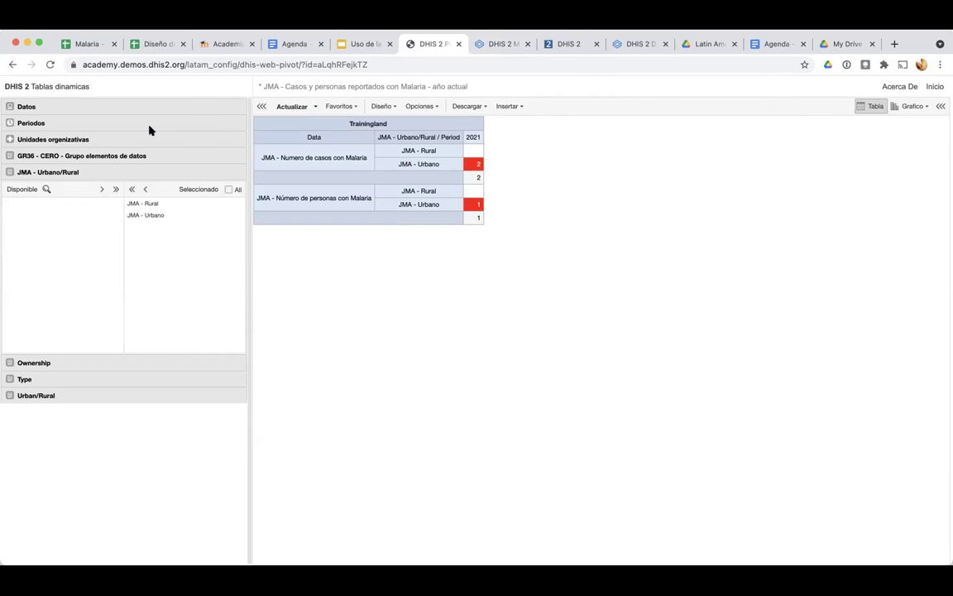
left_click(124, 111)
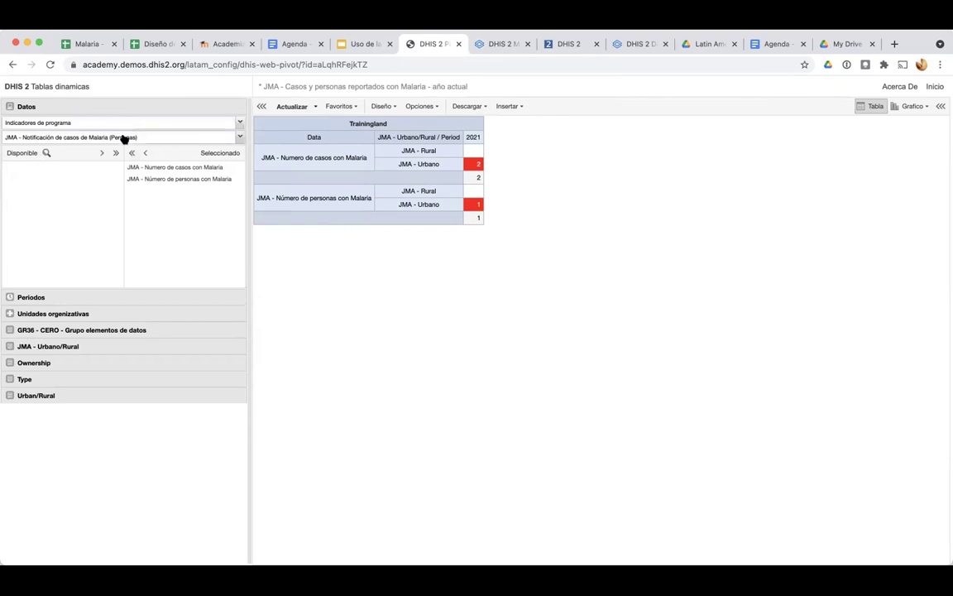
left_click(122, 137)
scroll(120, 230, "down", 2)
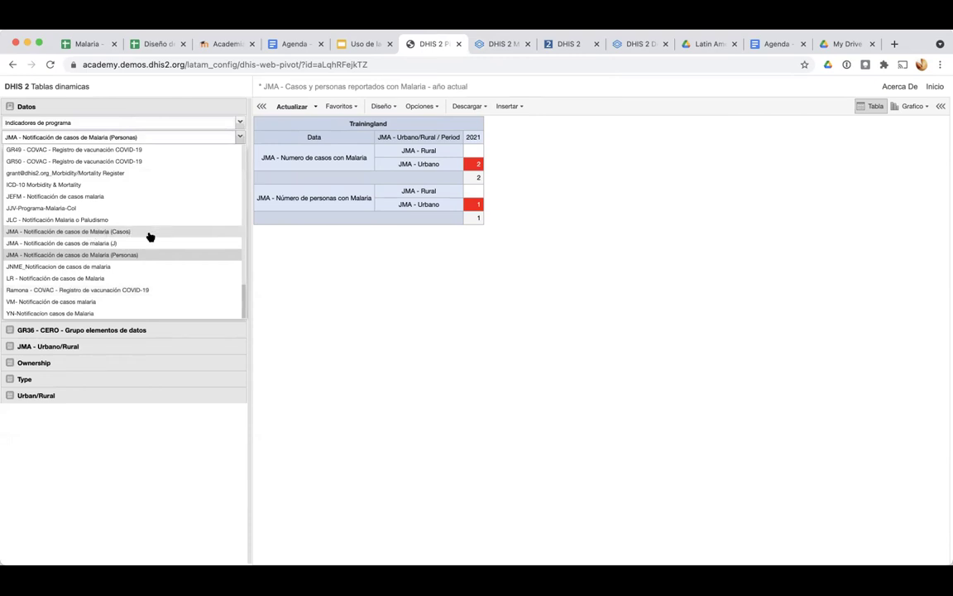
left_click(96, 232)
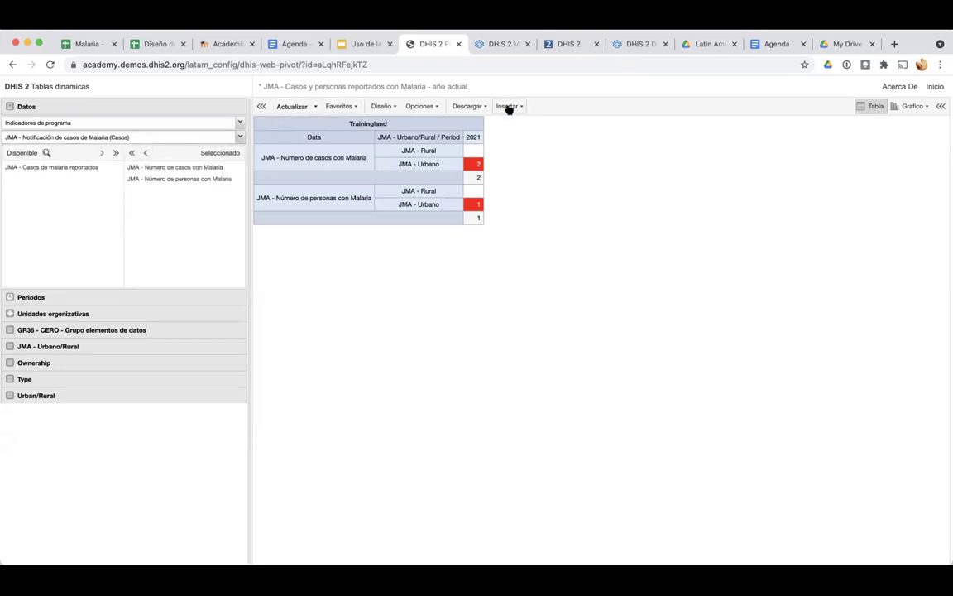
Step: Reload the pivot table page to restore the saved malaria favourite and open Favoritos
left_click(314, 108)
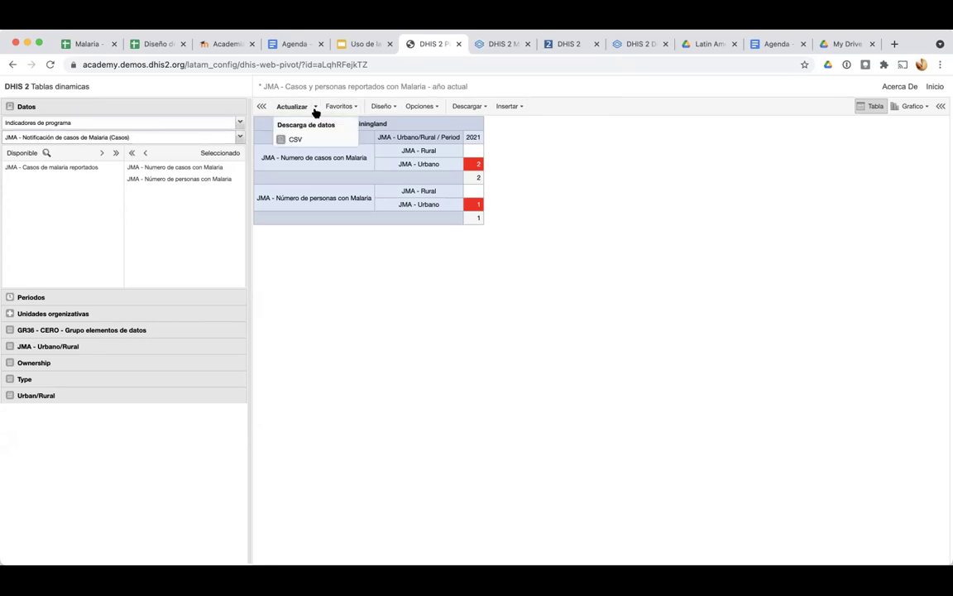
left_click(333, 106)
left_click(260, 106)
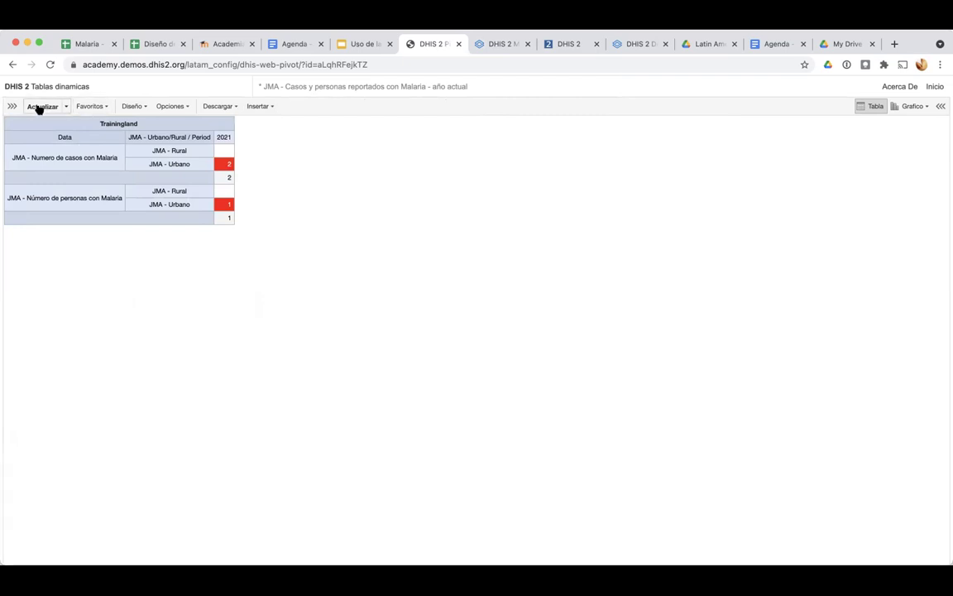
left_click(64, 107)
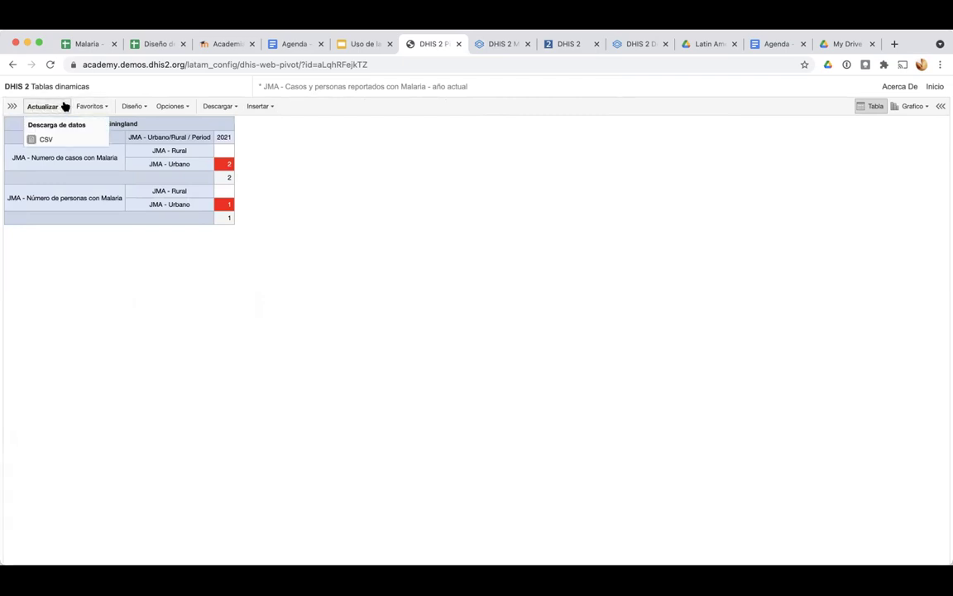
left_click(50, 64)
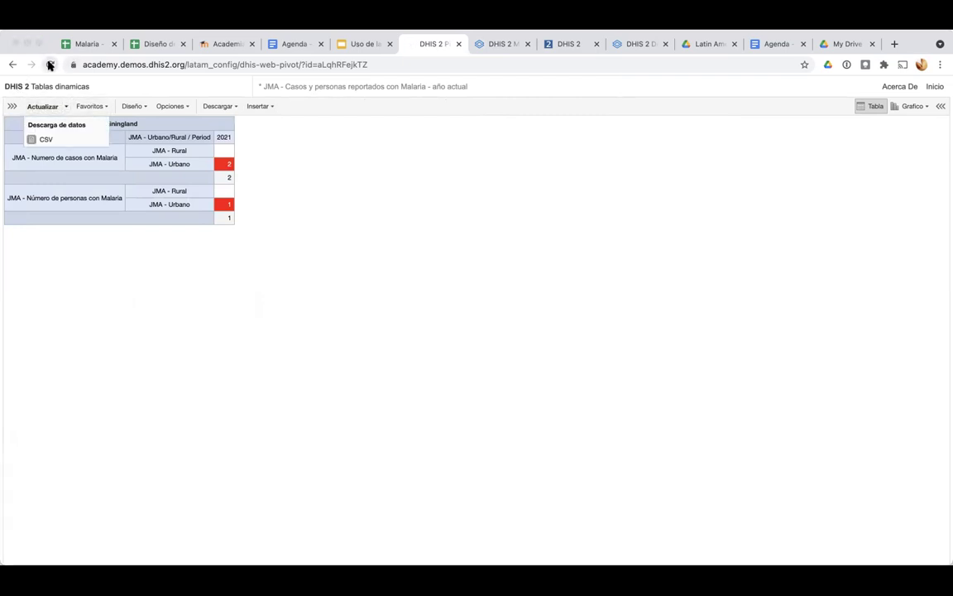
left_click(534, 251)
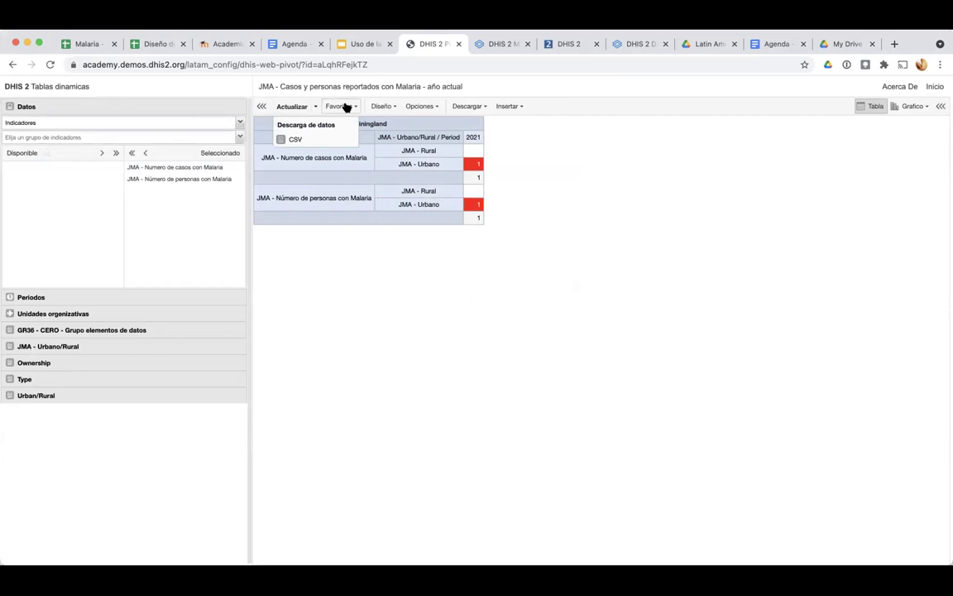
left_click(352, 105)
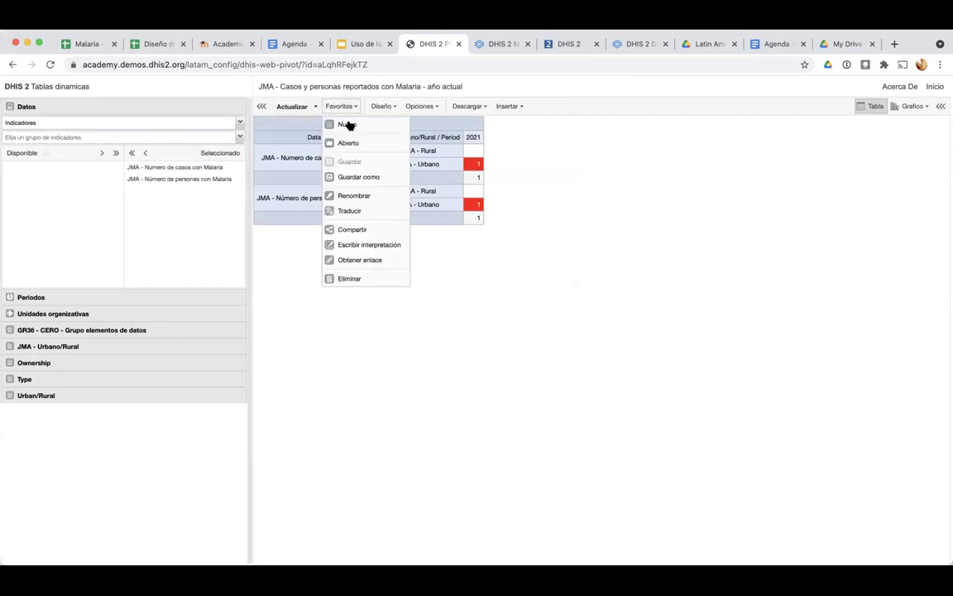
Step: Start a new table with program indicator JMA - Casos de malaria reportados from the JMA (Casos) program
left_click(349, 125)
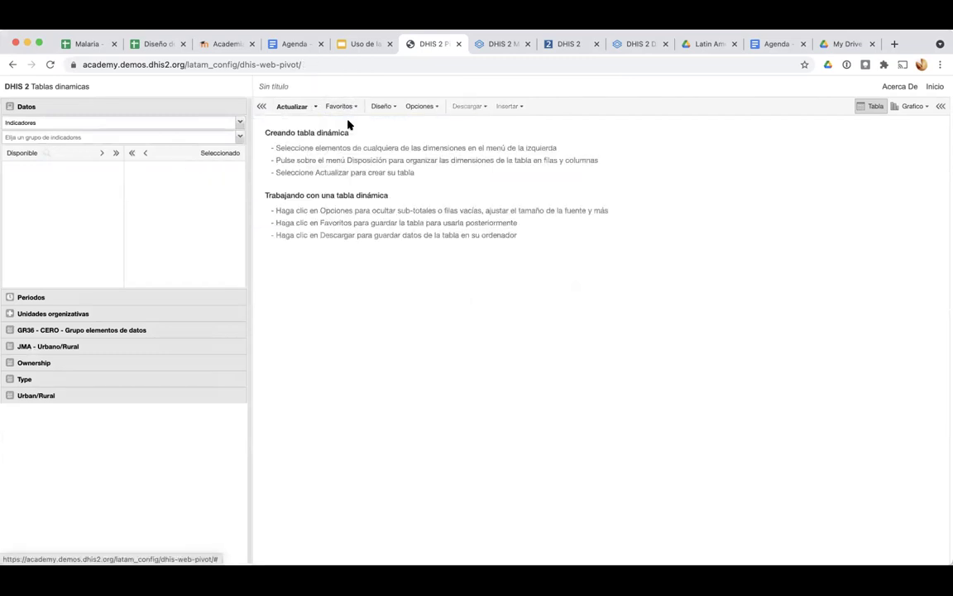
left_click(59, 124)
left_click(47, 183)
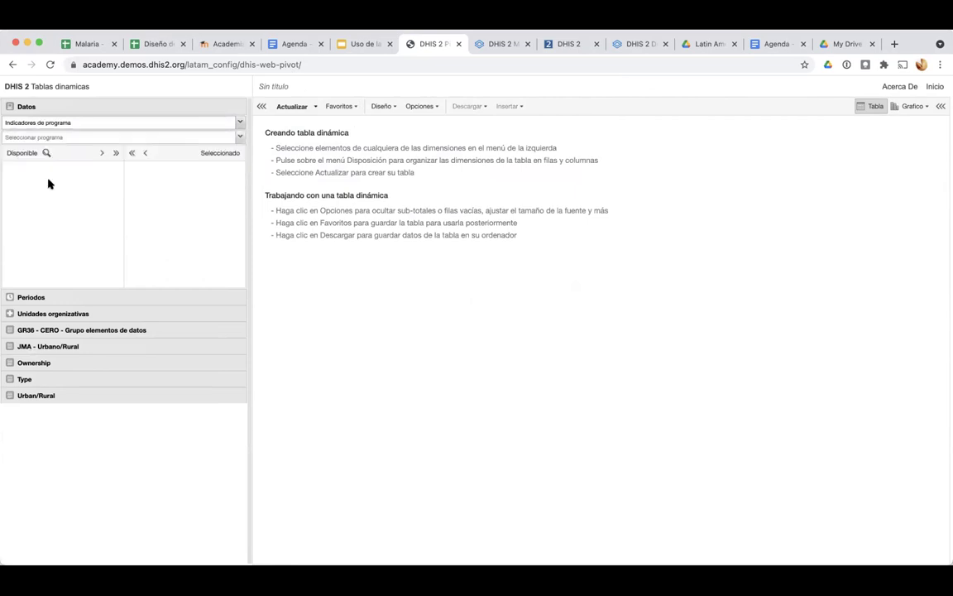
left_click(75, 138)
scroll(91, 253, "down", 5)
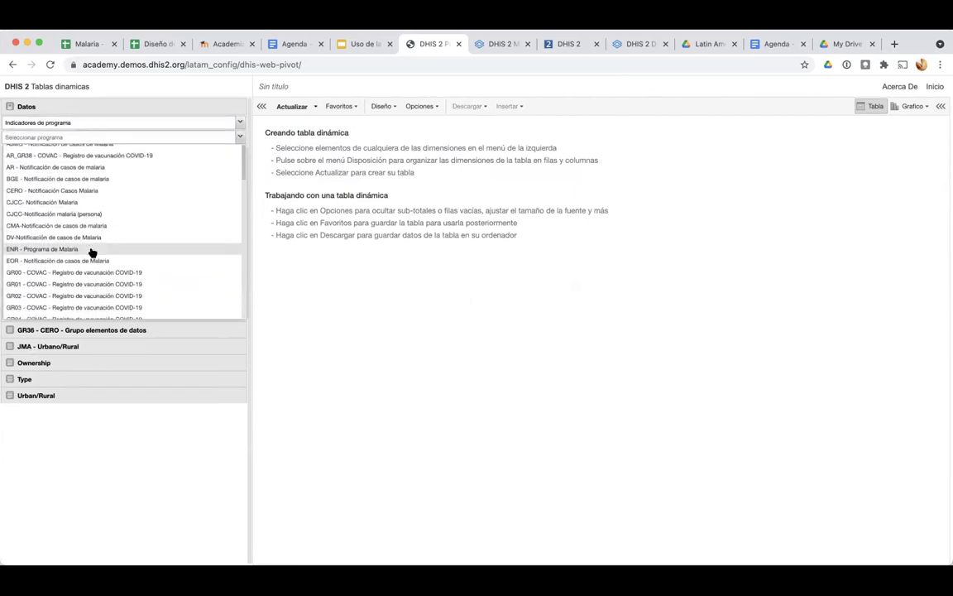
scroll(107, 252, "down", 8)
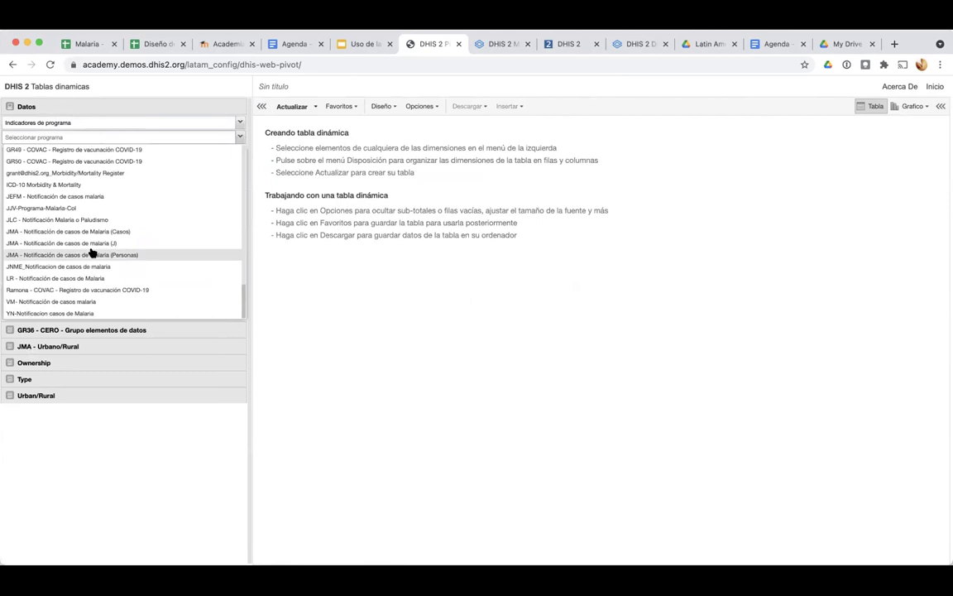
left_click(130, 234)
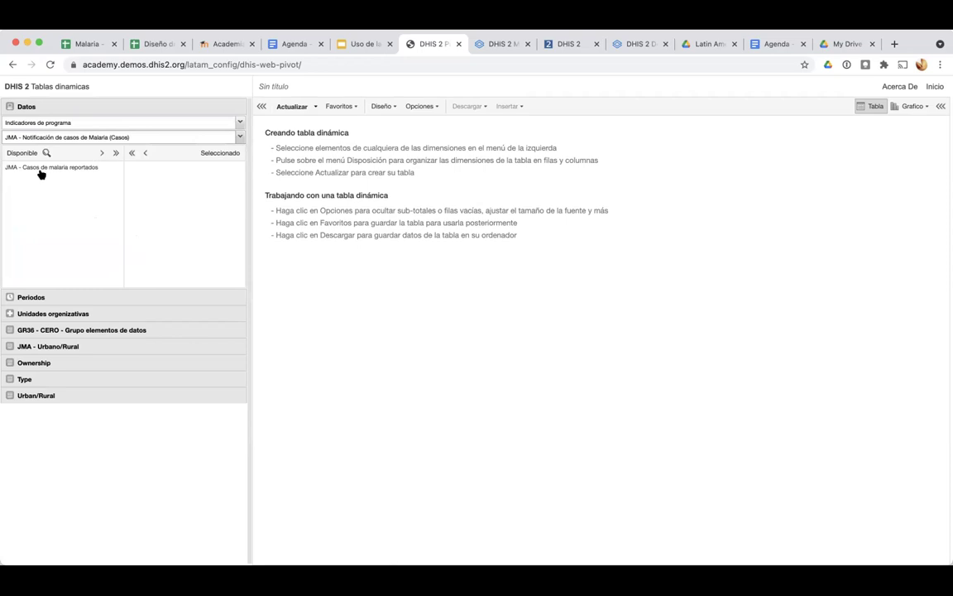
double_click(42, 170)
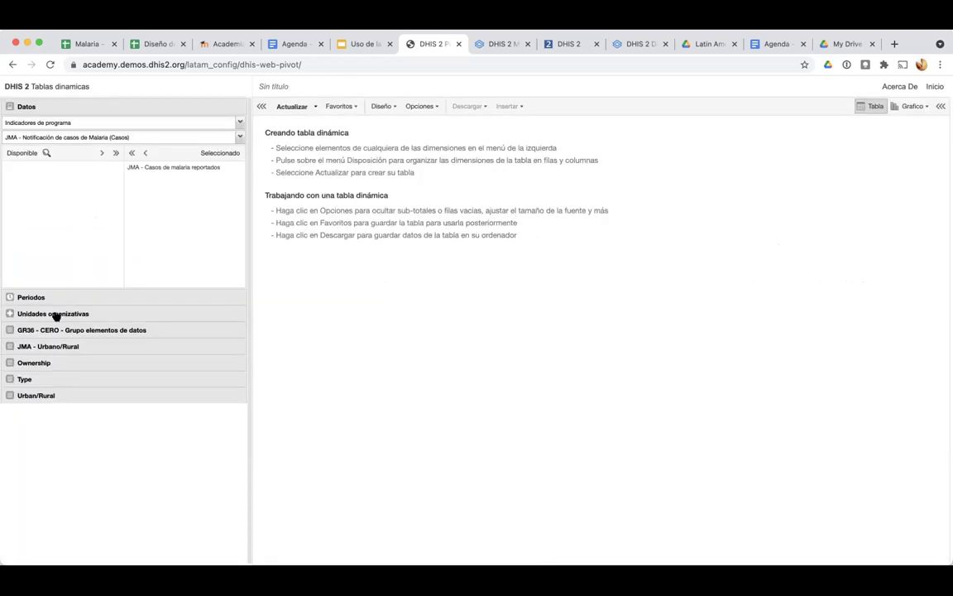
left_click(51, 298)
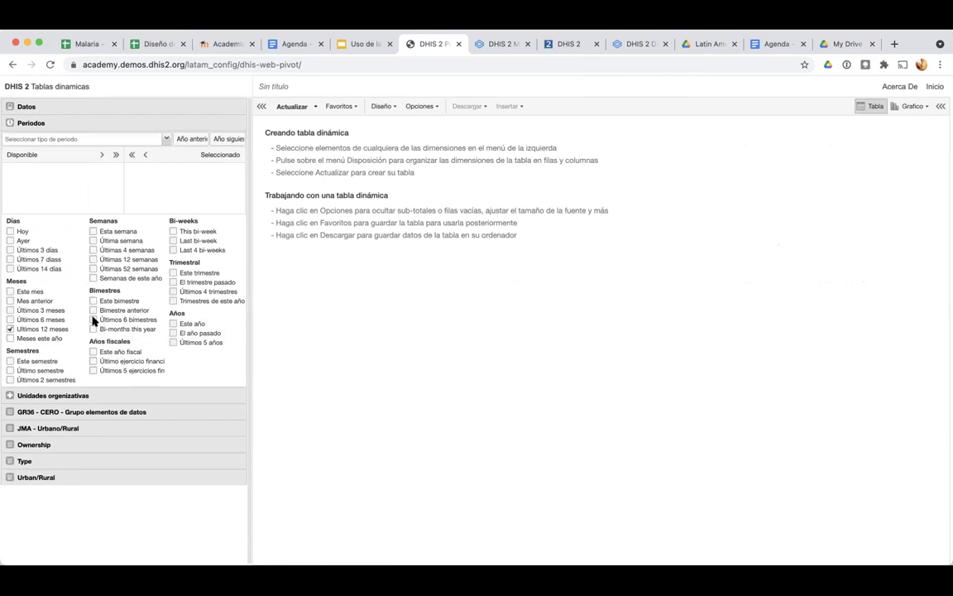
Step: Replace Últimos 12 meses with Este semestre and Último semestre as the table's periods
left_click(10, 329)
left_click(93, 301)
left_click(93, 301)
left_click(10, 361)
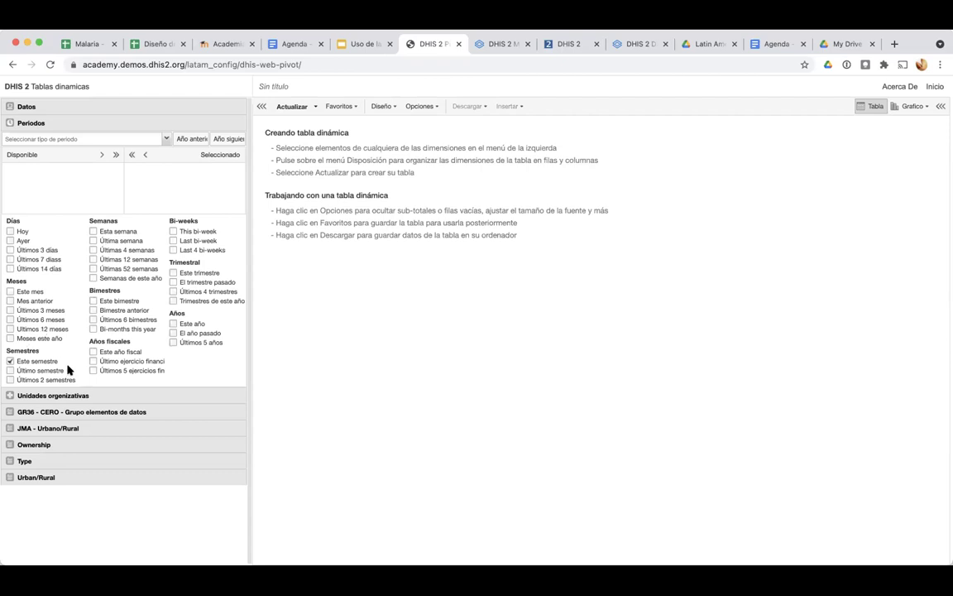
left_click(10, 370)
left_click(90, 397)
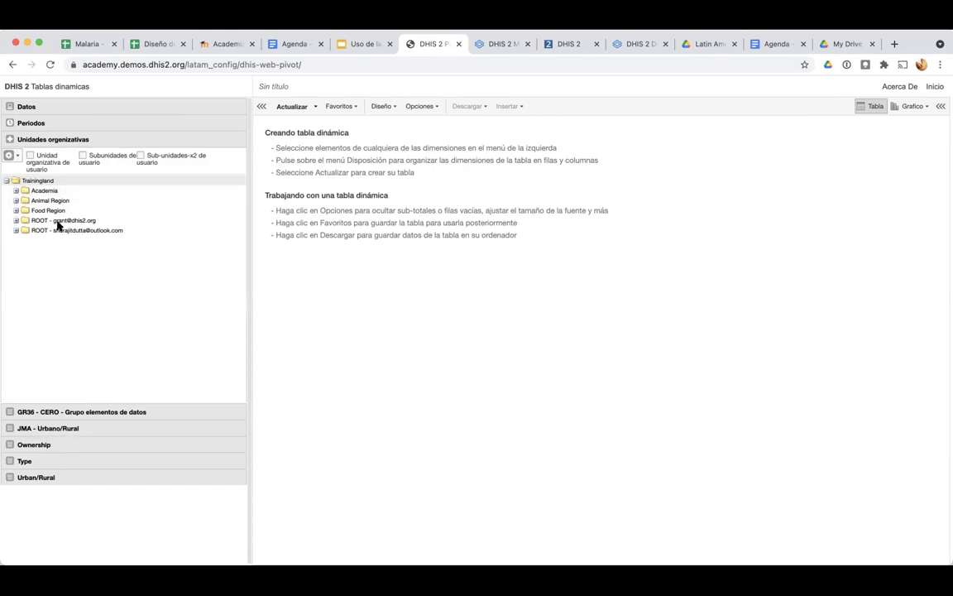
Step: Select organisation units by level, choosing the District level
left_click(14, 155)
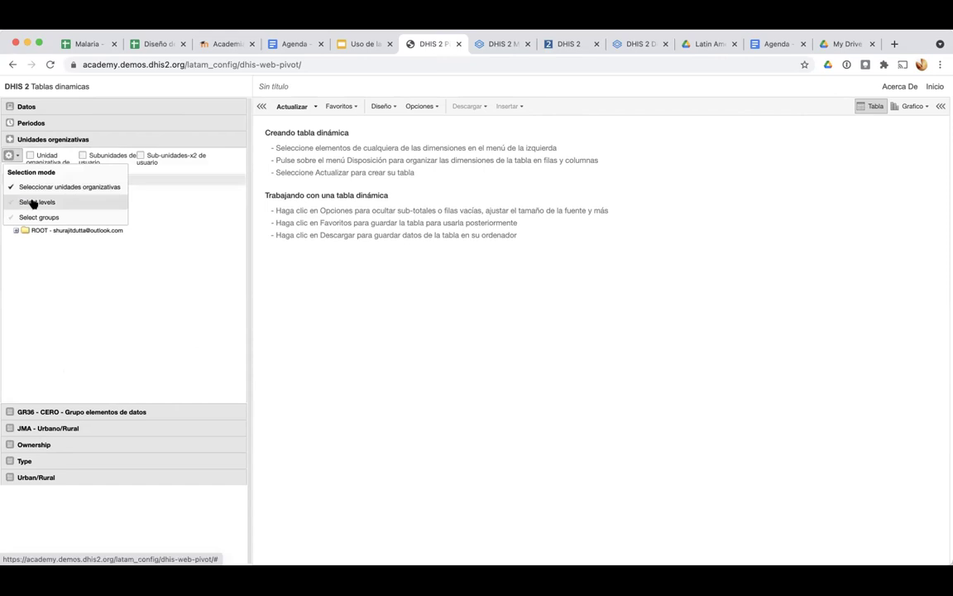
left_click(33, 203)
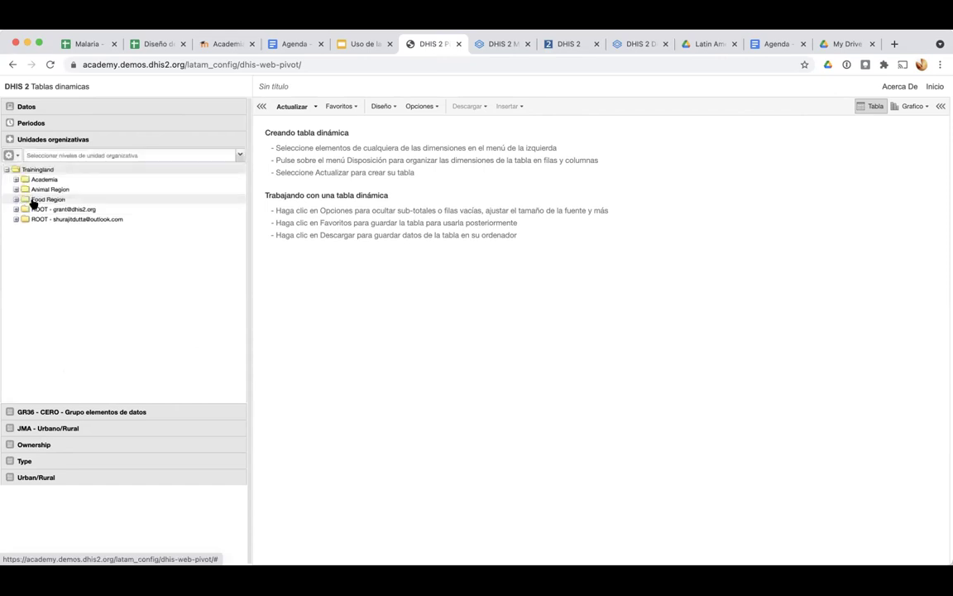
left_click(95, 155)
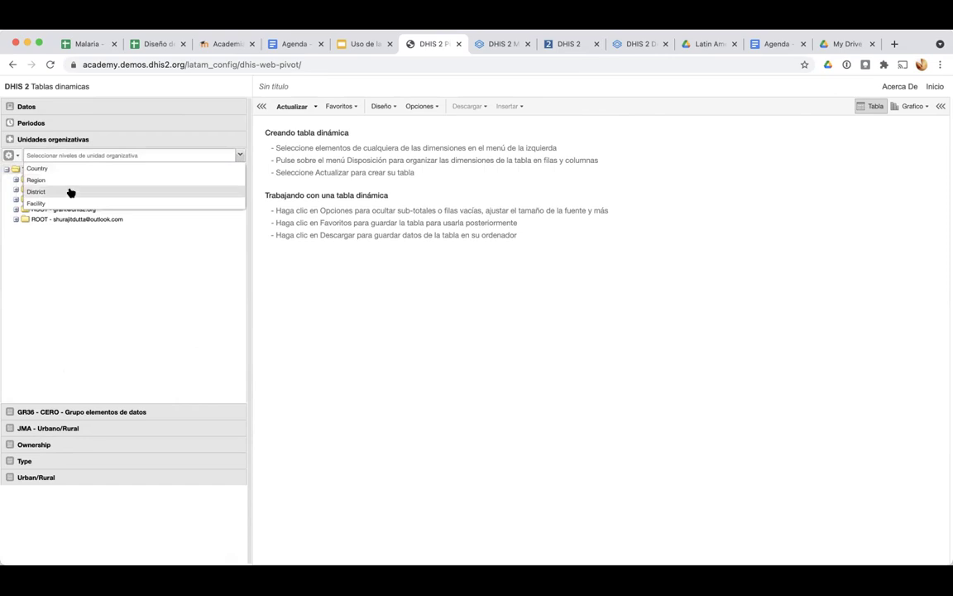
left_click(70, 192)
left_click(201, 327)
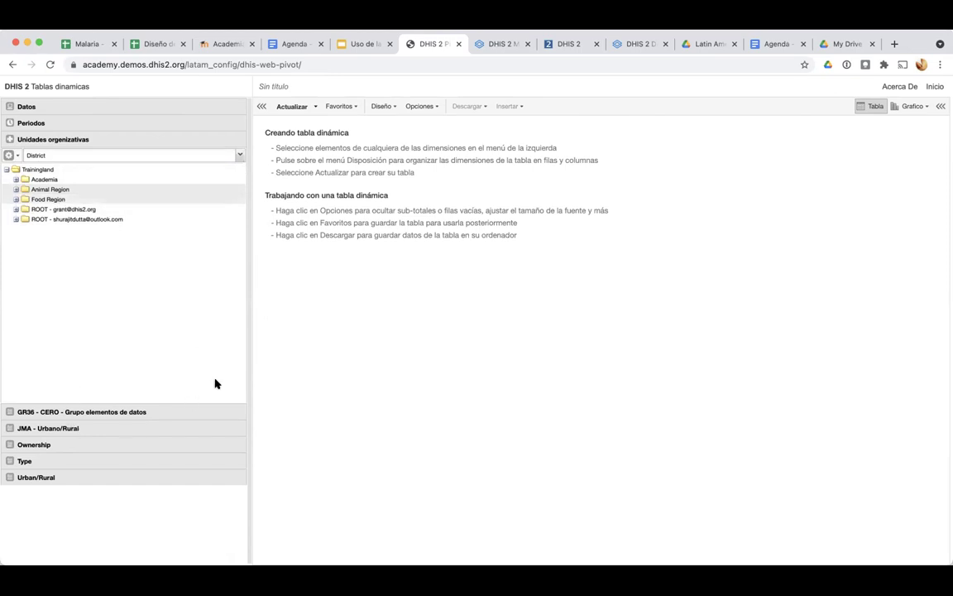
Step: Lay out Periodos as columns with Datos and Organisation units as rows, then update
left_click(382, 106)
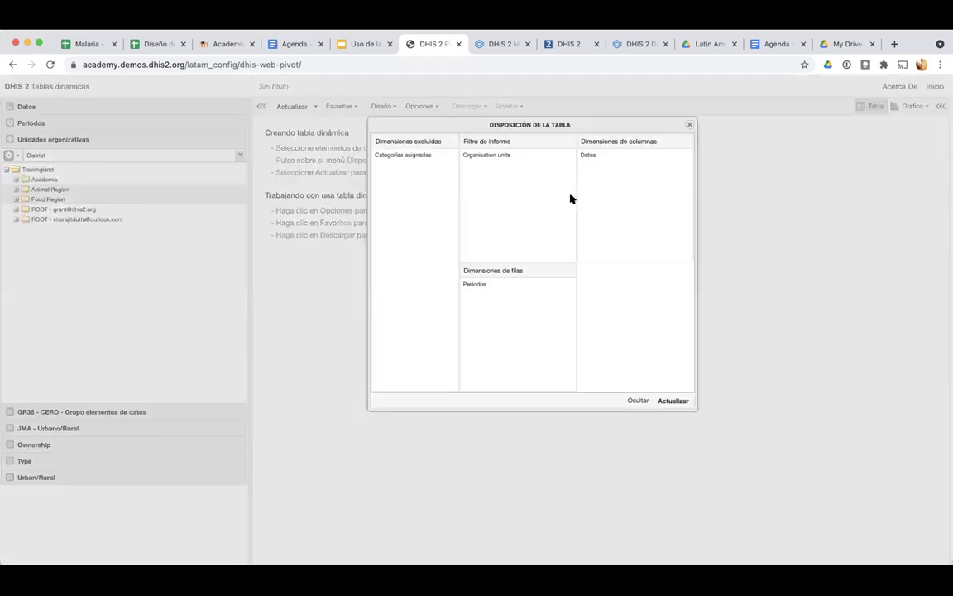
left_click_drag(483, 287, 603, 160)
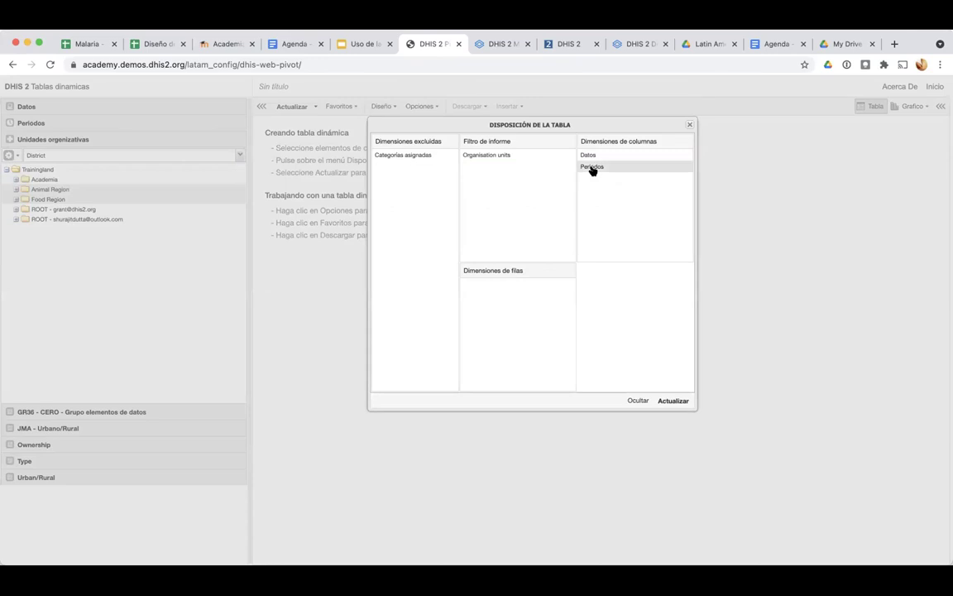
left_click_drag(591, 157, 518, 283)
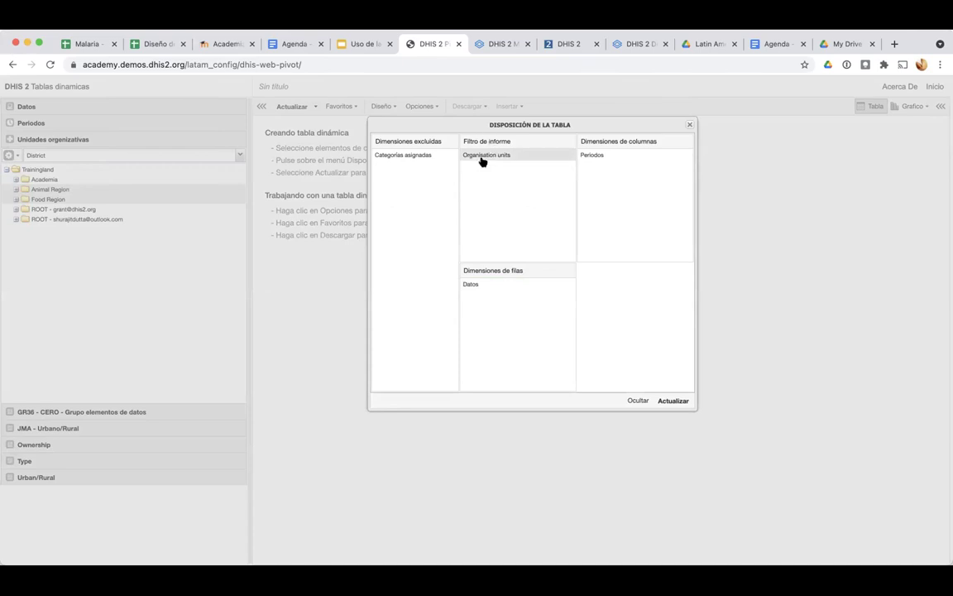
left_click_drag(483, 161, 513, 282)
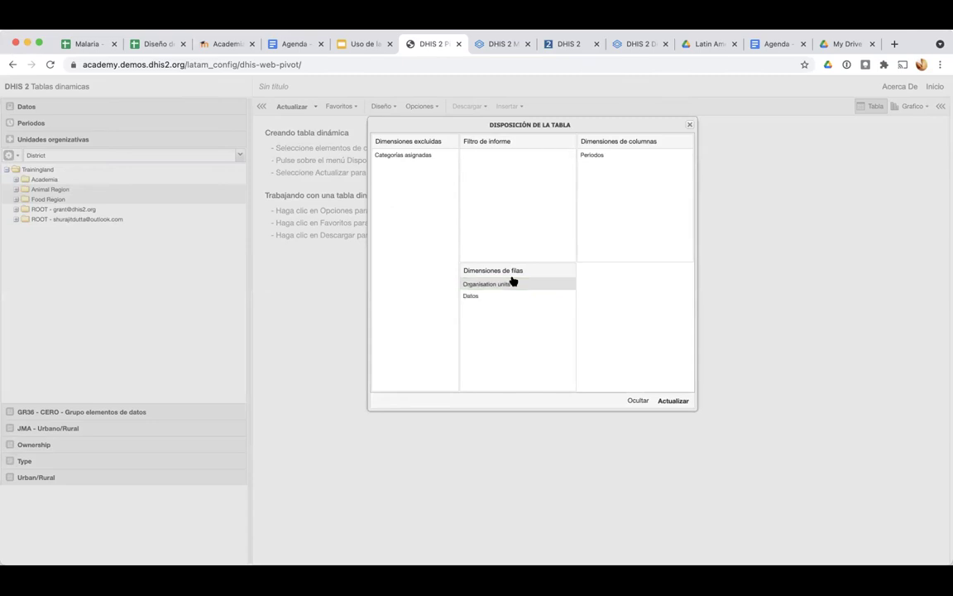
left_click(673, 401)
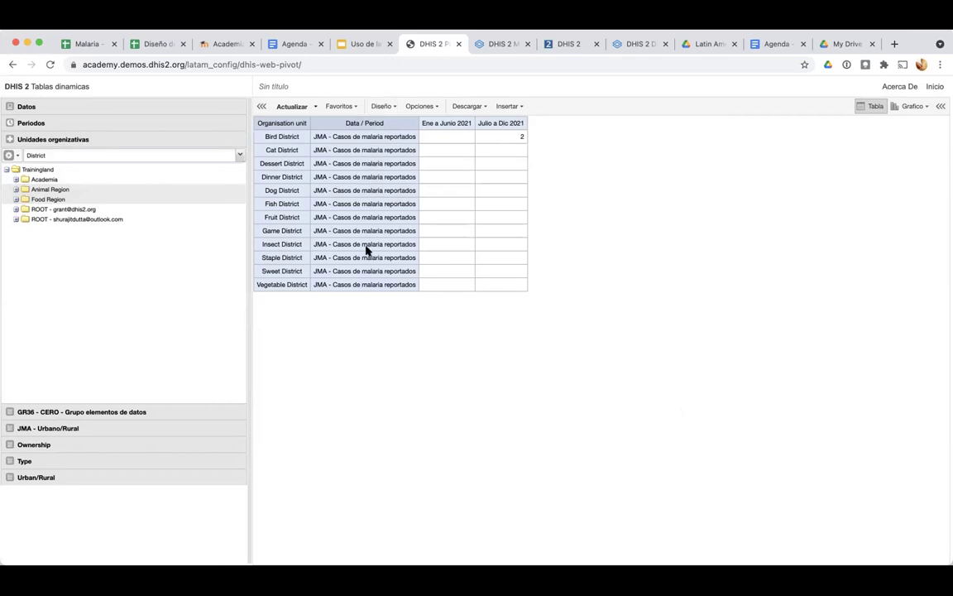
Step: Reorder rows to put Datos before Organisation units, showing districts by semester
scroll(368, 248, "up", 5)
scroll(369, 224, "up", 1)
scroll(372, 166, "up", 3)
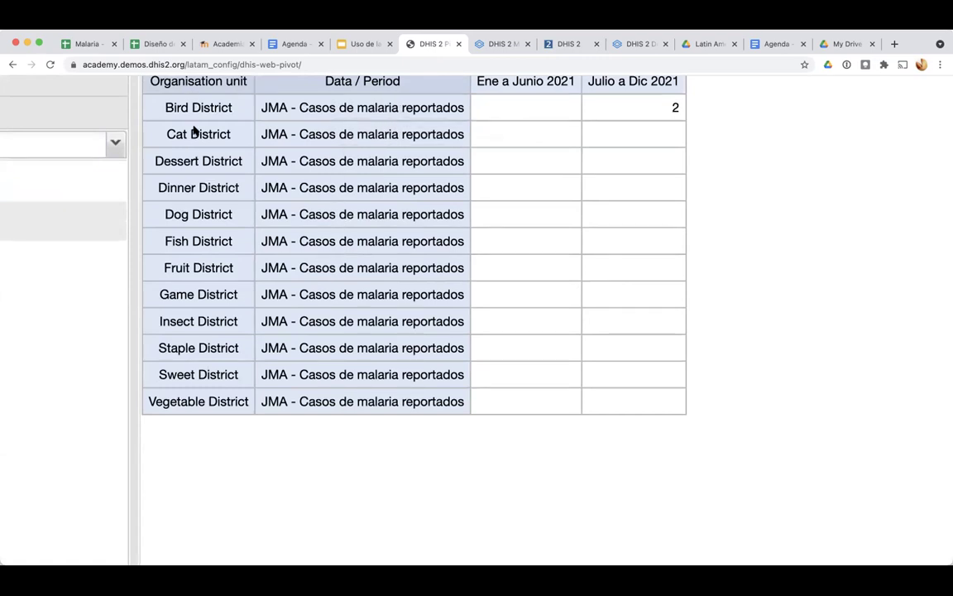
scroll(209, 133, "up", 1)
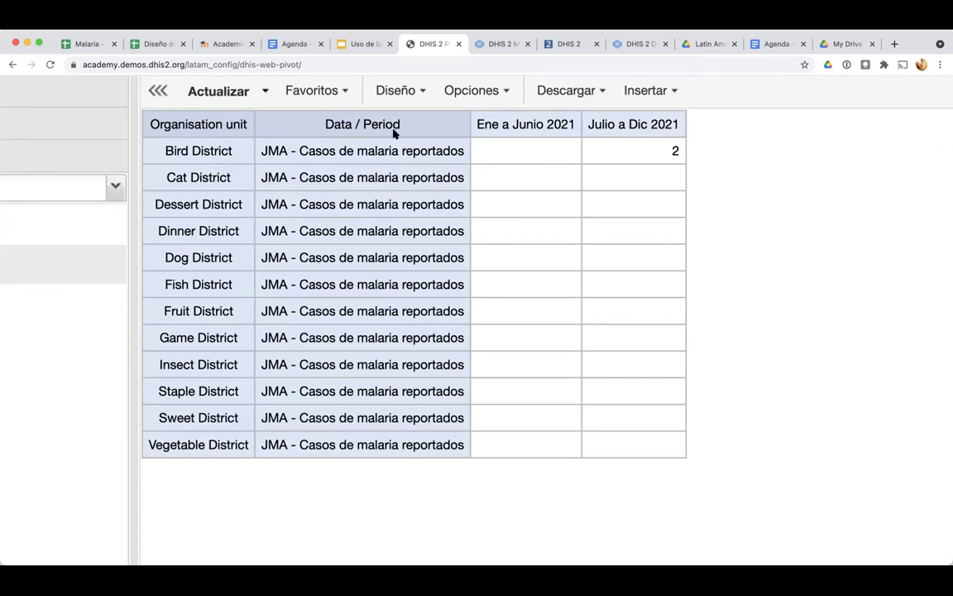
key("super+minus")
key("super+minus")
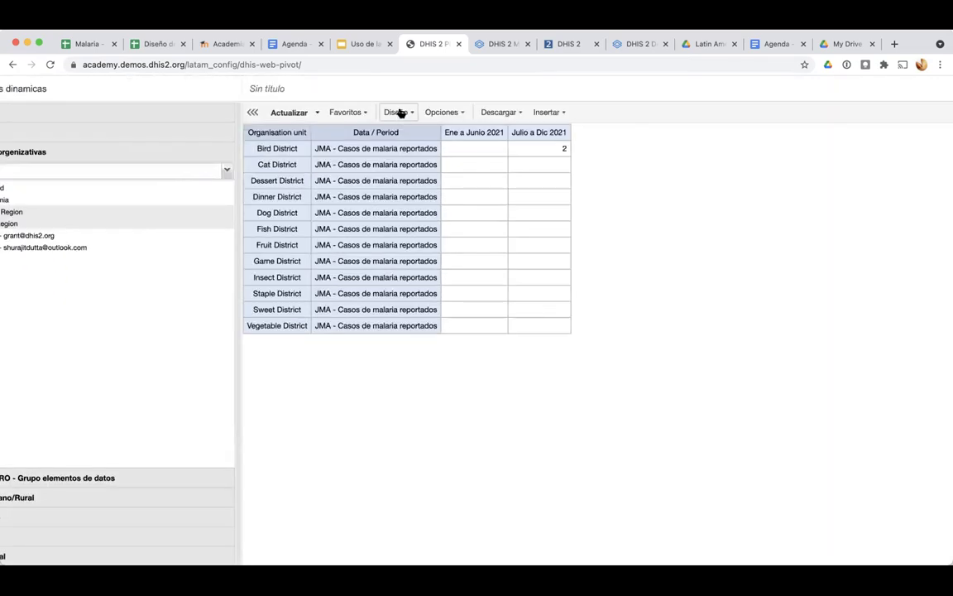
left_click(400, 114)
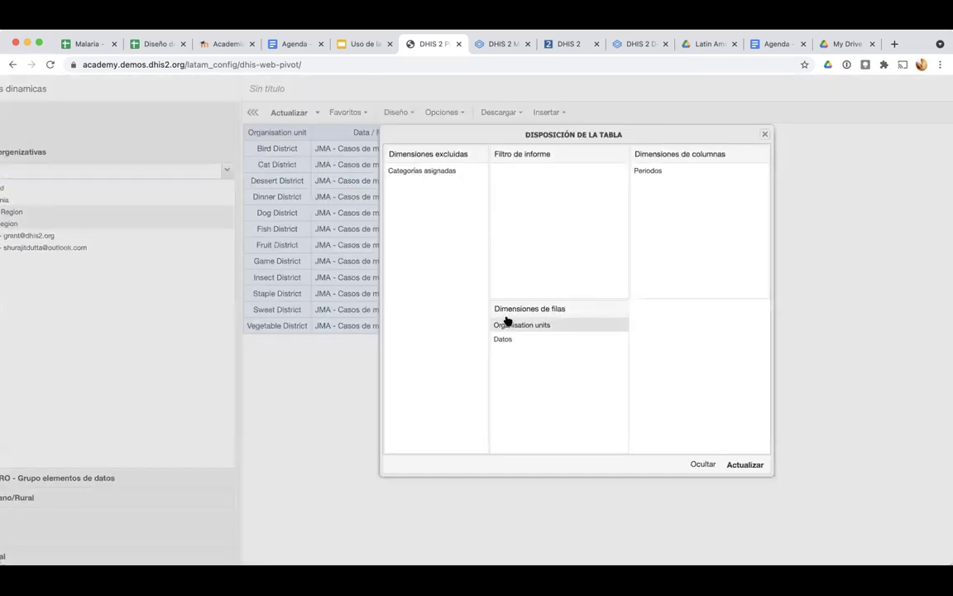
mouse_move(511, 323)
left_mouse_down()
mouse_move(512, 351)
mouse_move(503, 336)
left_mouse_up()
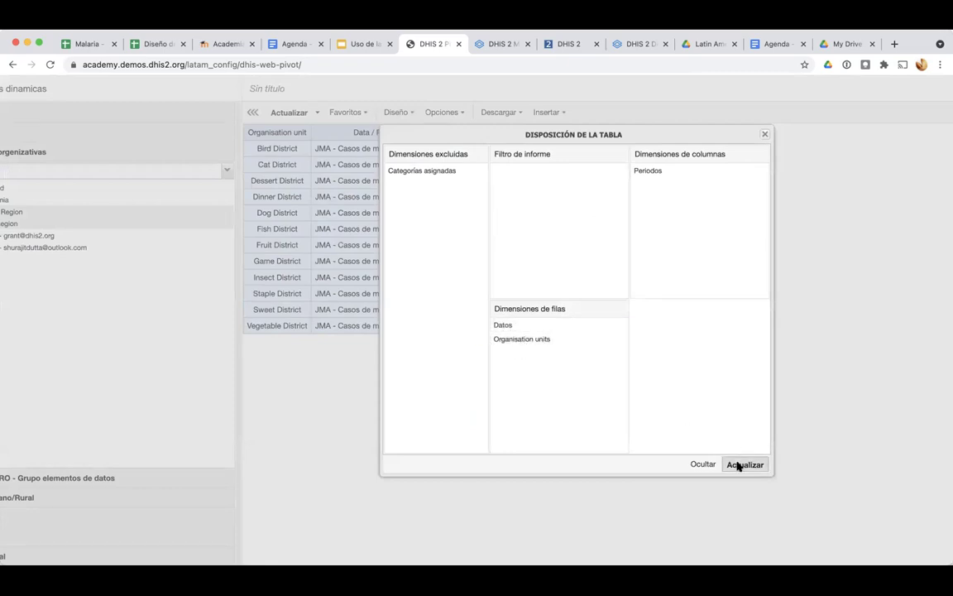
left_click(745, 465)
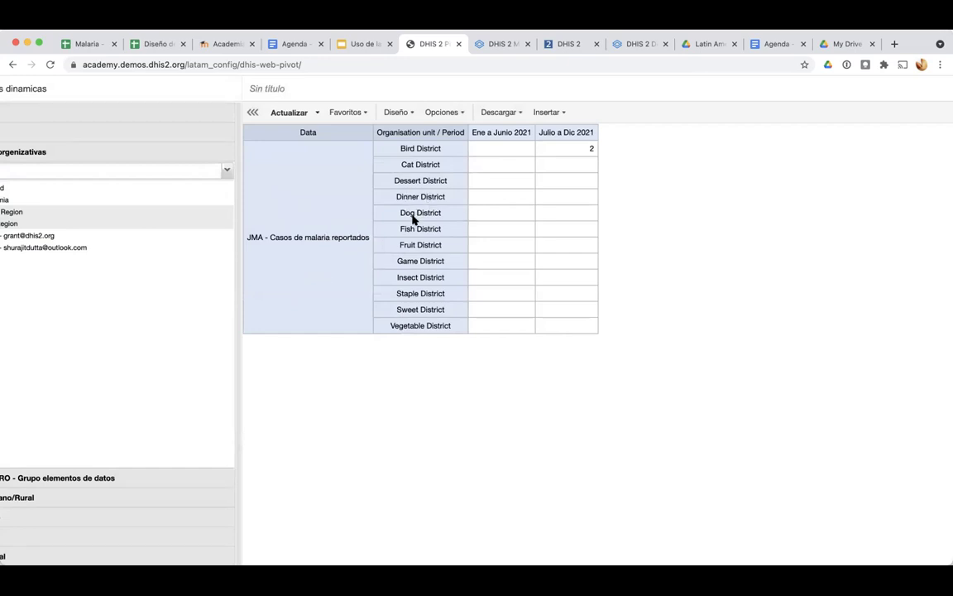
Step: Apply the 'JMA - Número de casos de malaria' legend set to the district table so Bird District's 2 cases show red
left_click(442, 113)
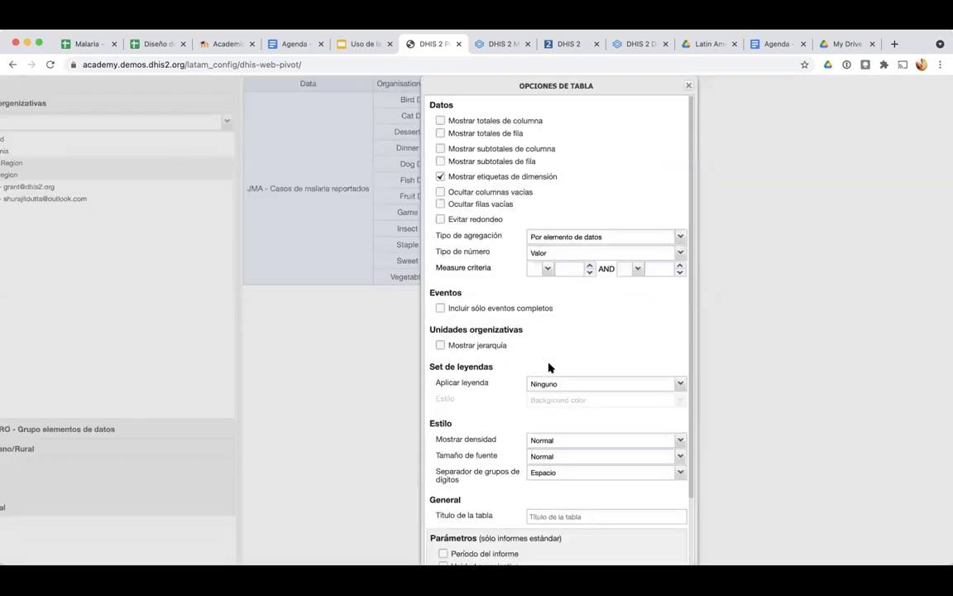
left_click(564, 384)
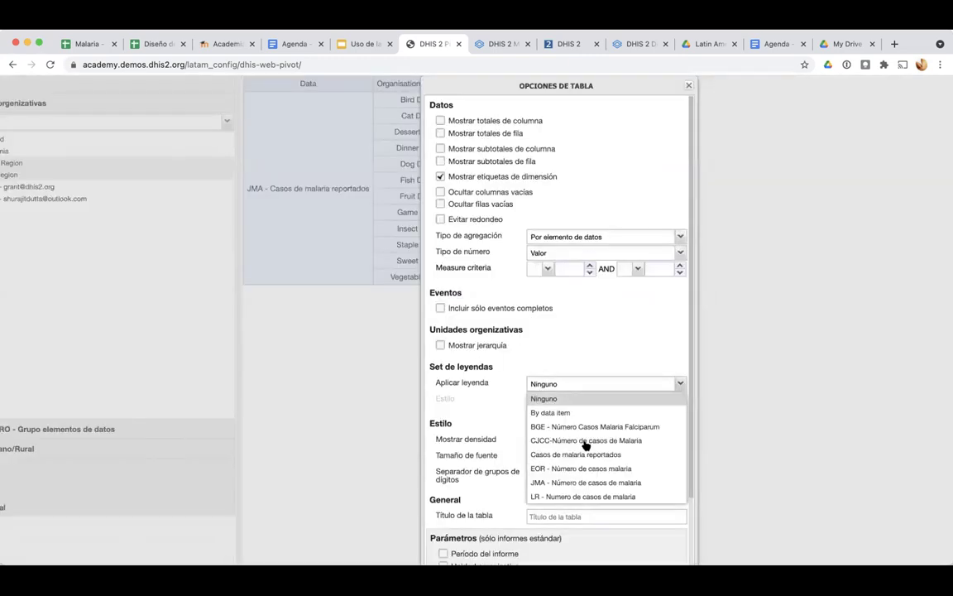
scroll(588, 452, "down", 2)
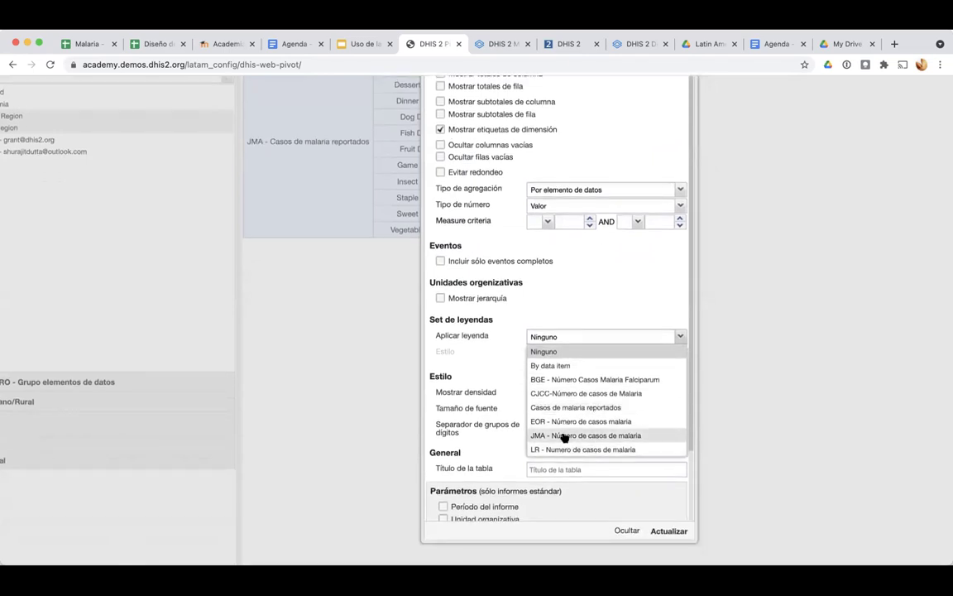
left_click(564, 436)
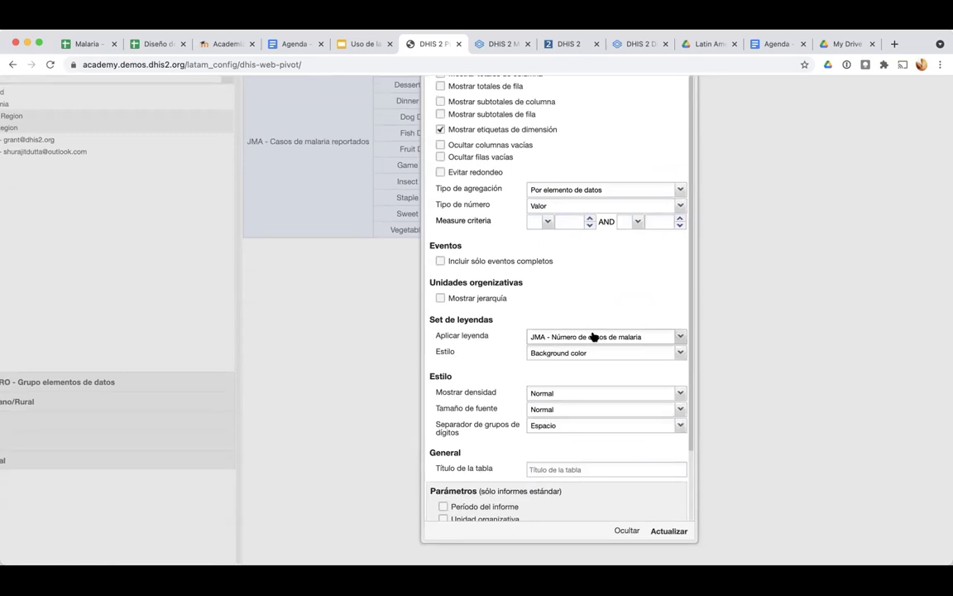
left_click(671, 531)
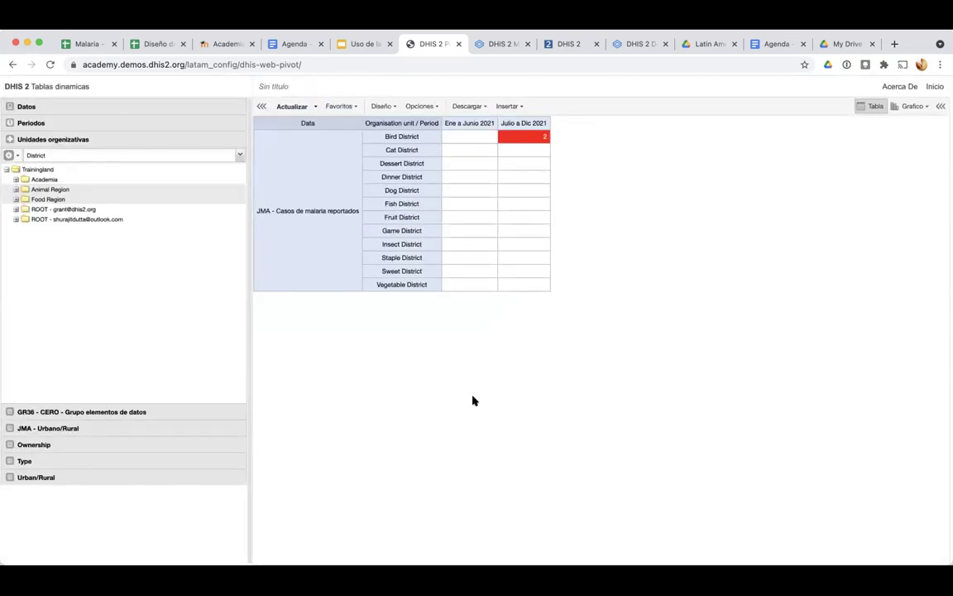
left_click(348, 105)
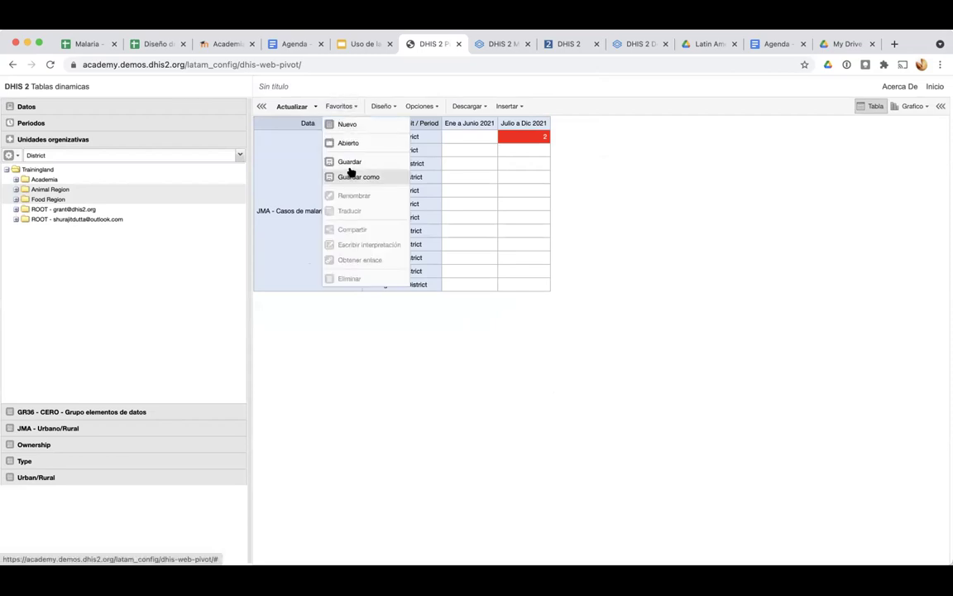
Step: Save as a new favourite named 'JMA - Casos de malaria reportados en distritos - semestre actual y anterior'
left_click(347, 163)
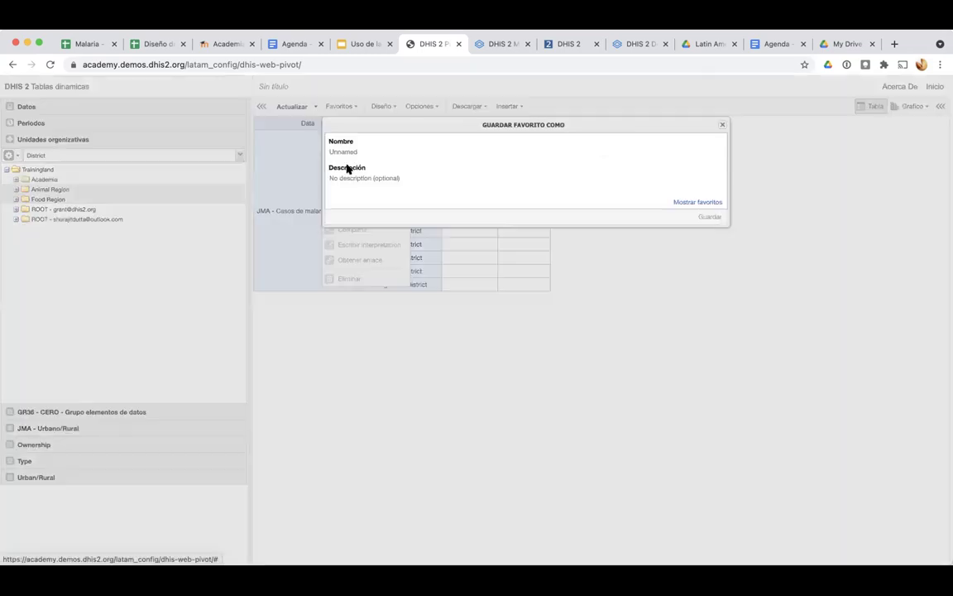
type("JM")
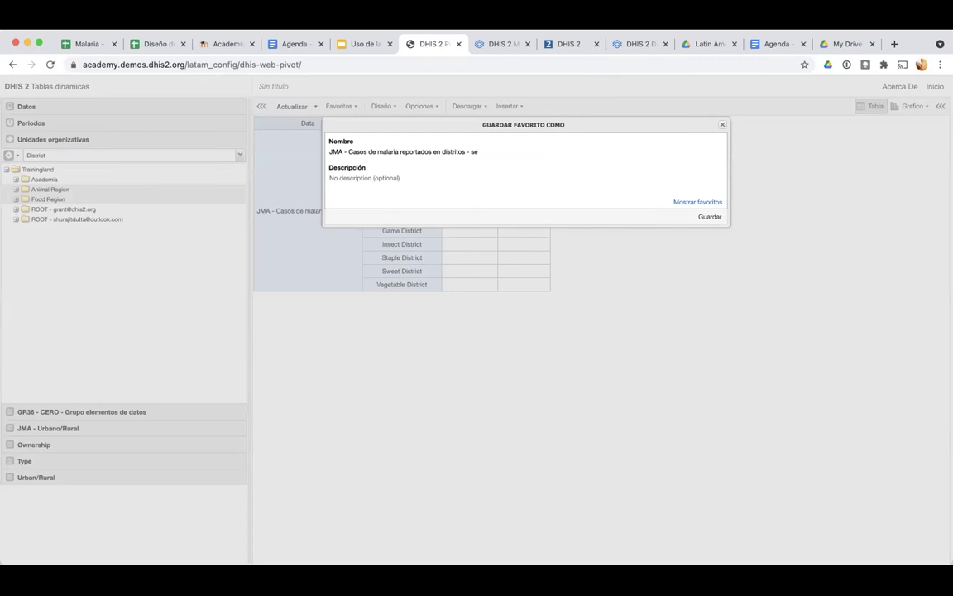
type("e actual y anterior")
scroll(309, 171, "up", 5)
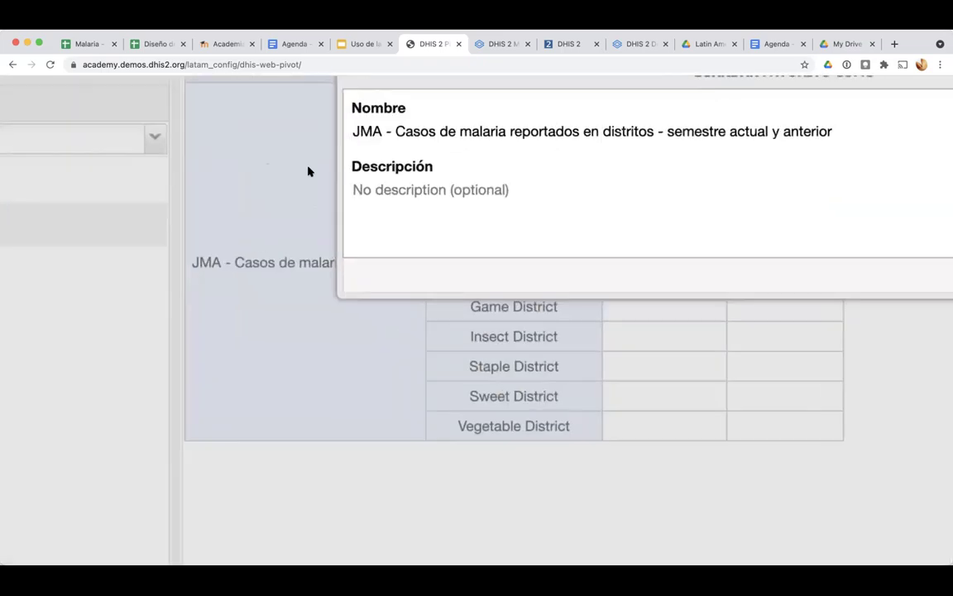
Step: Review the favourite name, checking the 'en distritos' and 'semestre actual y anterior' parts
scroll(484, 207, "left", 5)
scroll(484, 207, "up", 2)
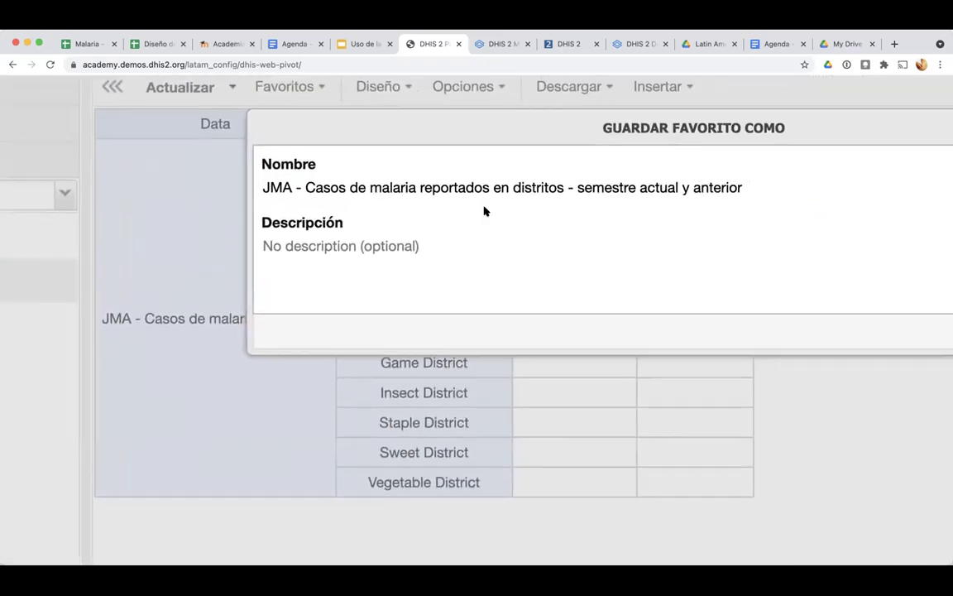
scroll(485, 209, "up", 2)
scroll(485, 208, "right", 1)
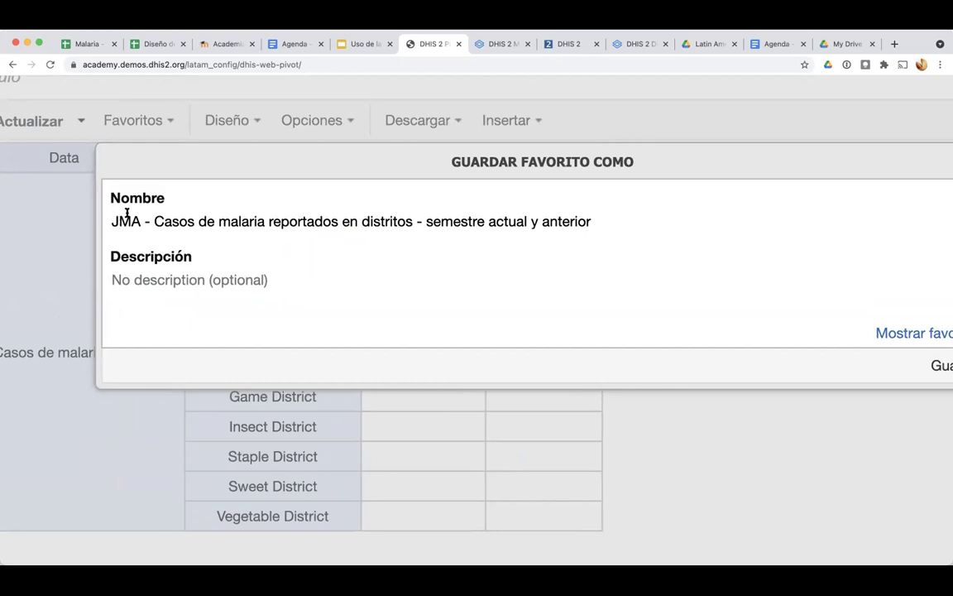
left_click_drag(153, 221, 413, 218)
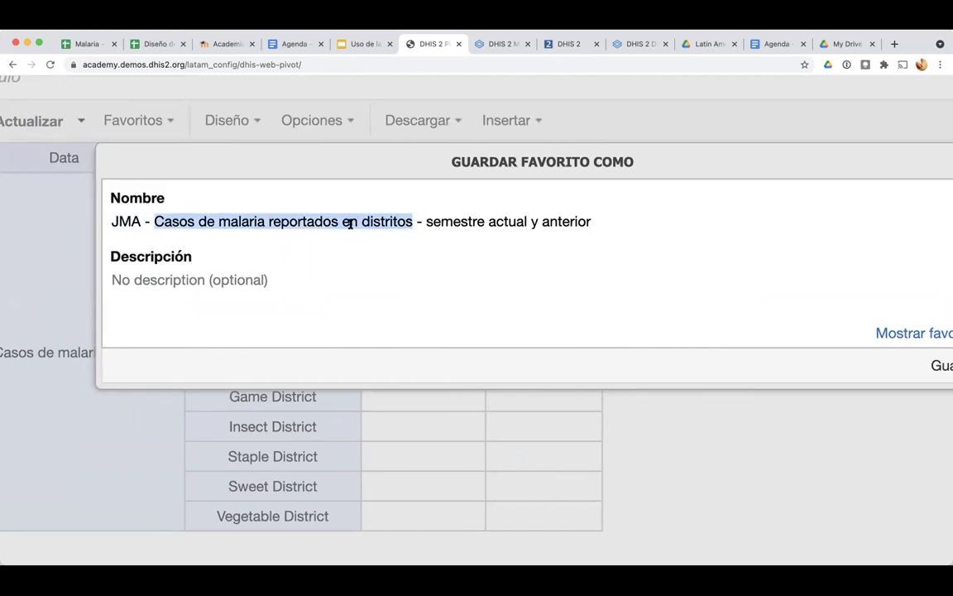
left_click(418, 225)
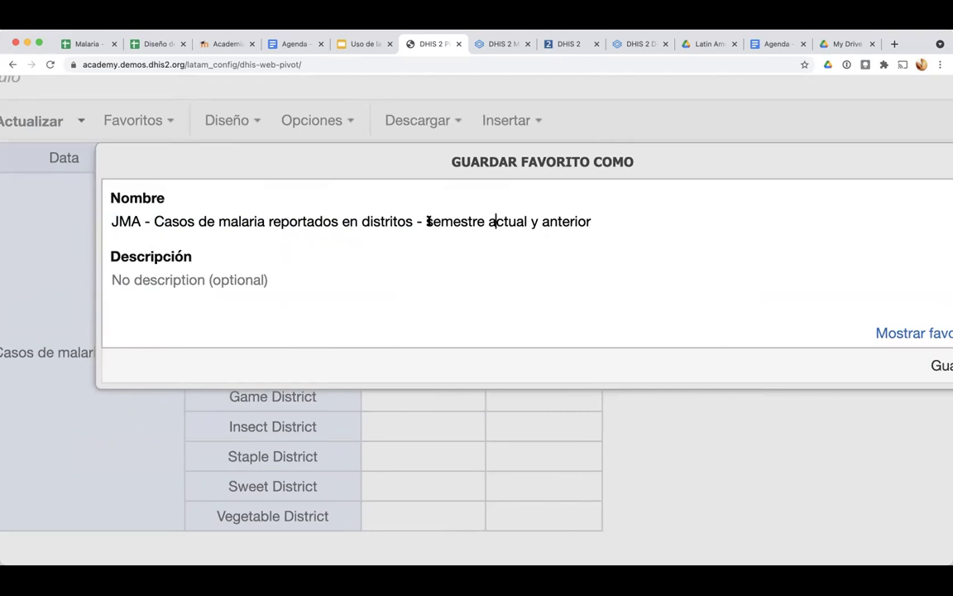
left_click_drag(428, 221, 591, 219)
left_click(372, 221)
left_click_drag(343, 221, 413, 219)
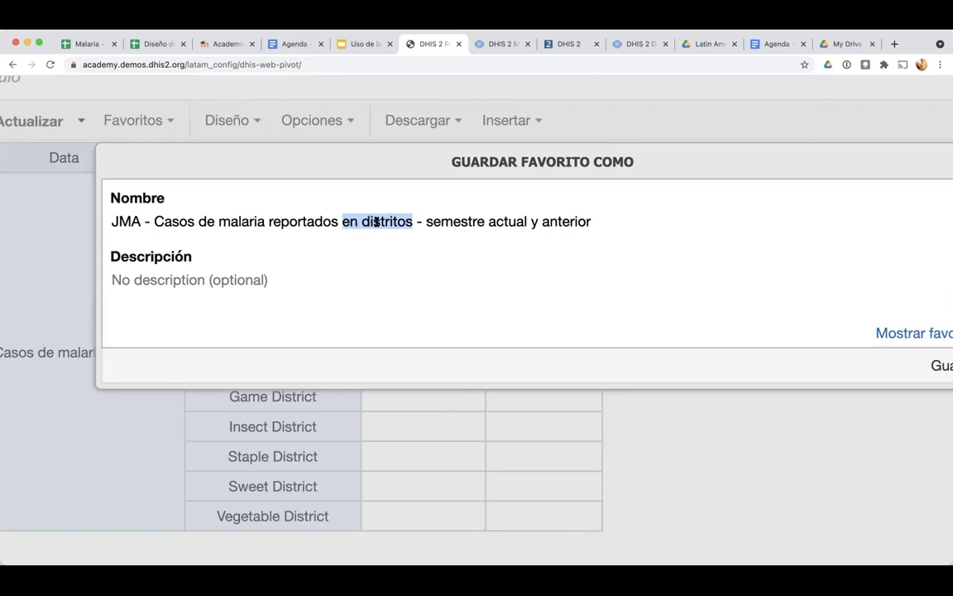
left_click(377, 222)
Step: Confirm the full favourite name, leave the description empty, and save the favourite
left_click(112, 221)
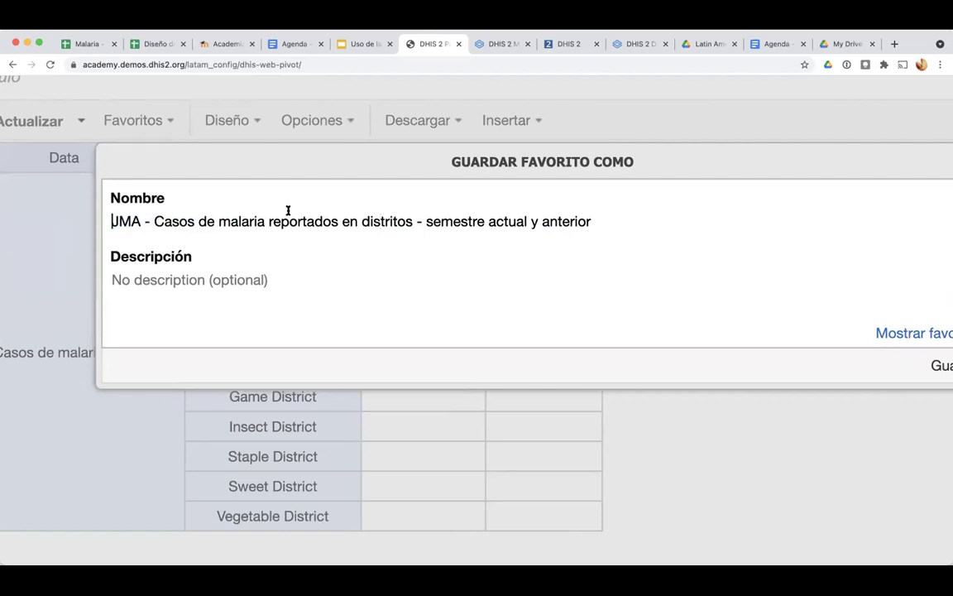
left_click(590, 221, "shift")
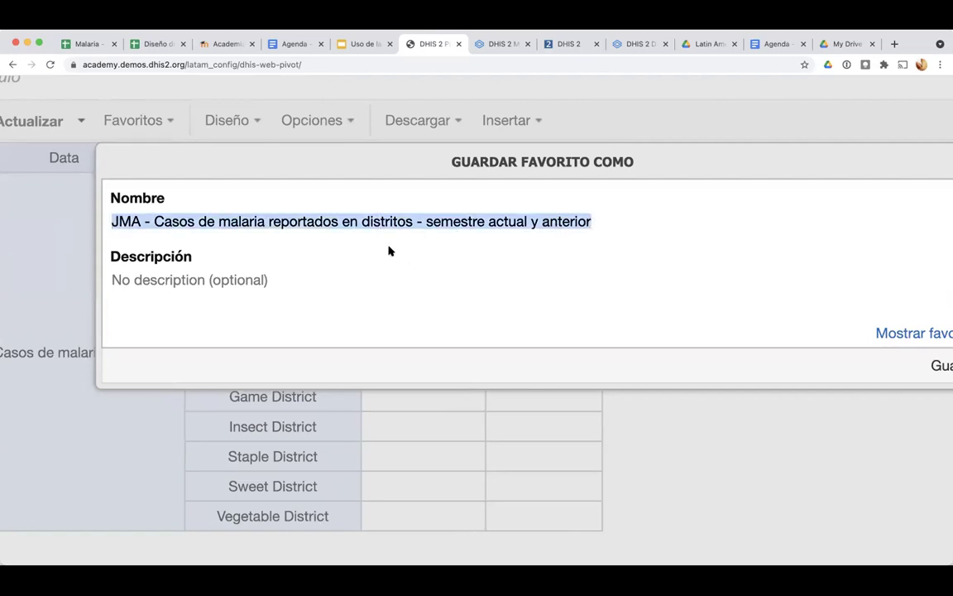
left_click(294, 222)
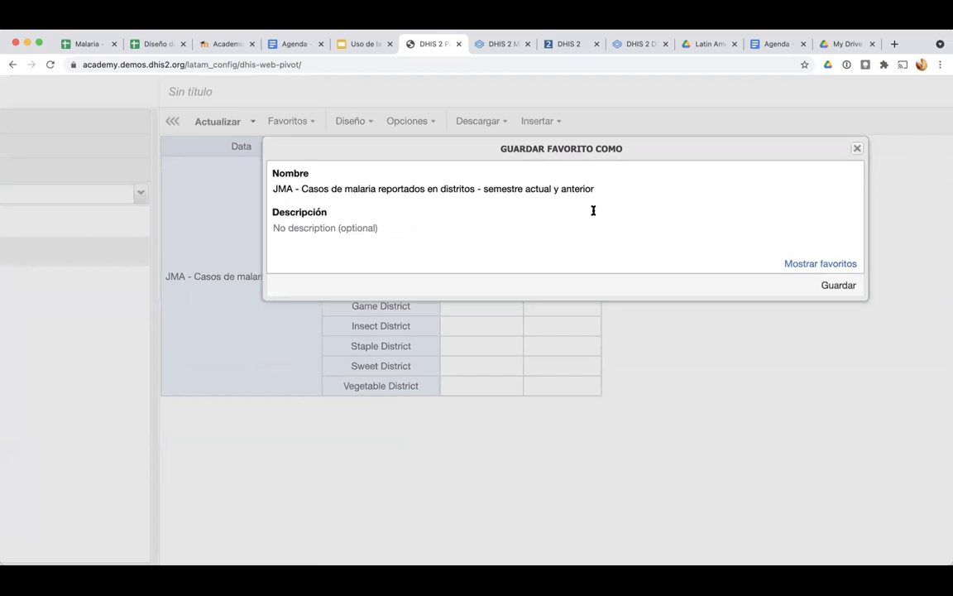
left_click(841, 286)
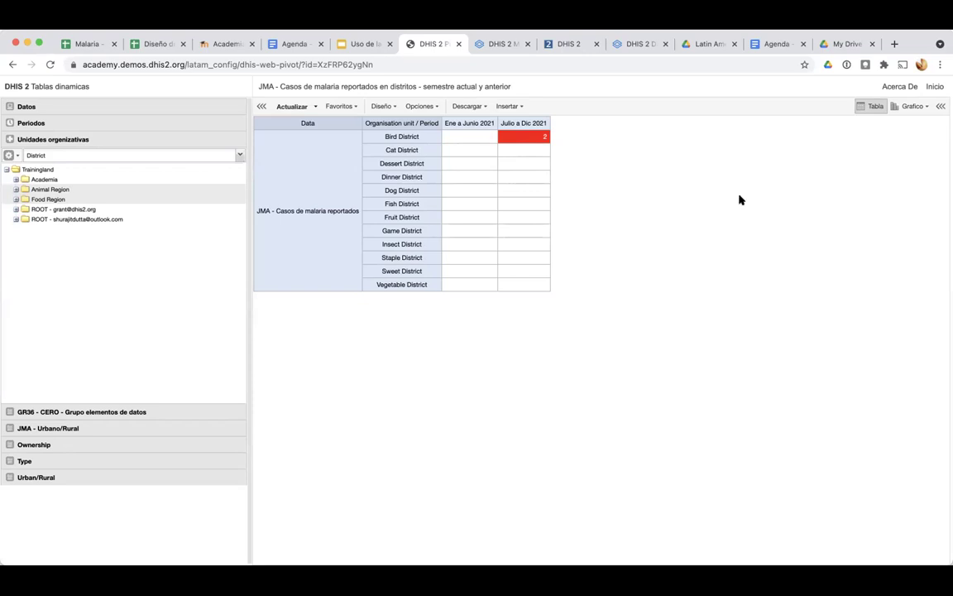
Step: Create a new dashboard titled 'JMA - Vigilancia Epidemiológica de Malaria'
left_click(935, 87)
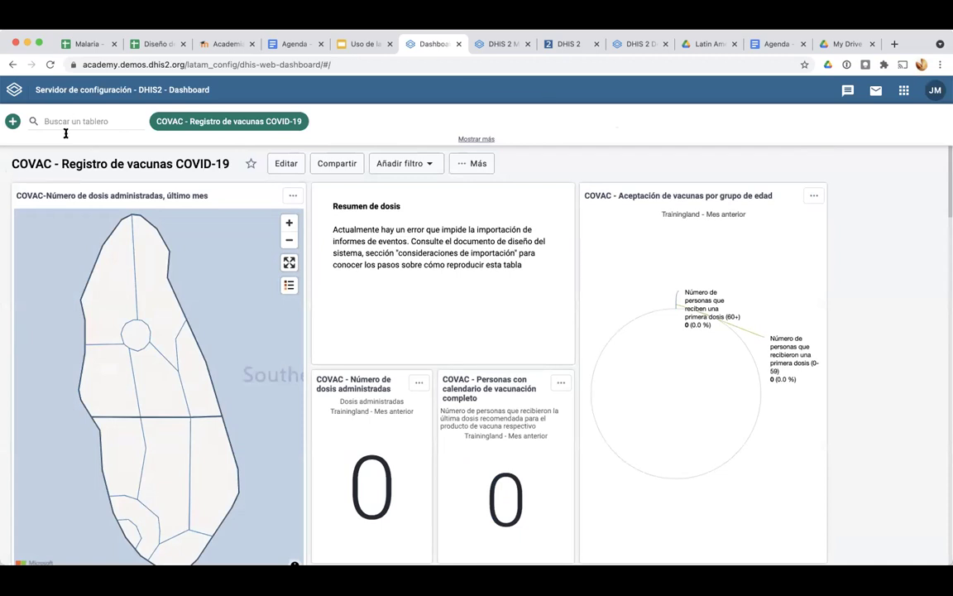
left_click(13, 121)
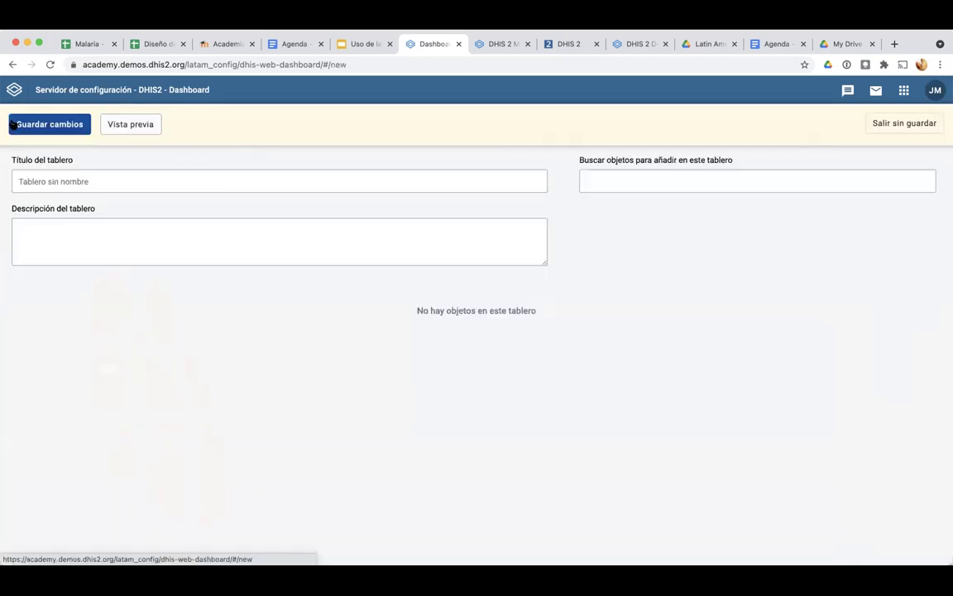
left_click(276, 179)
type("J")
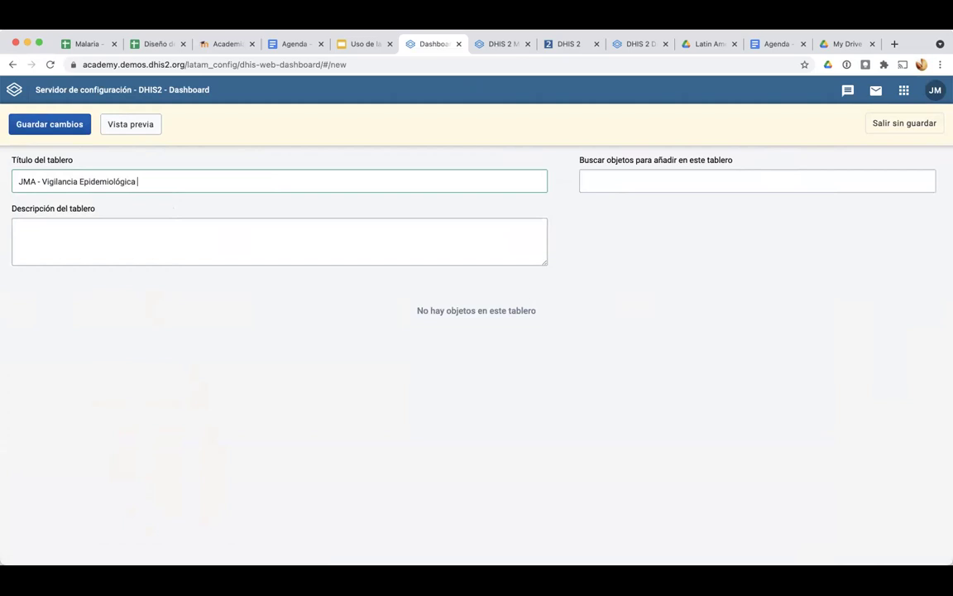
type("Malaria")
Step: Search JMA and insert the semester malaria district table and the 'Casos y personas reportados con Malaria' table
left_click(675, 183)
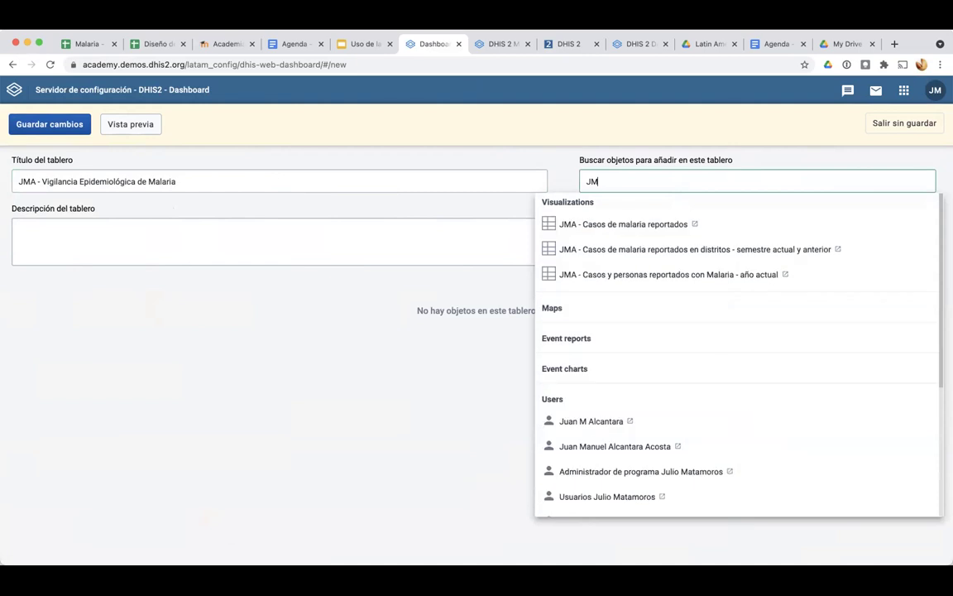
mouse_move(667, 225)
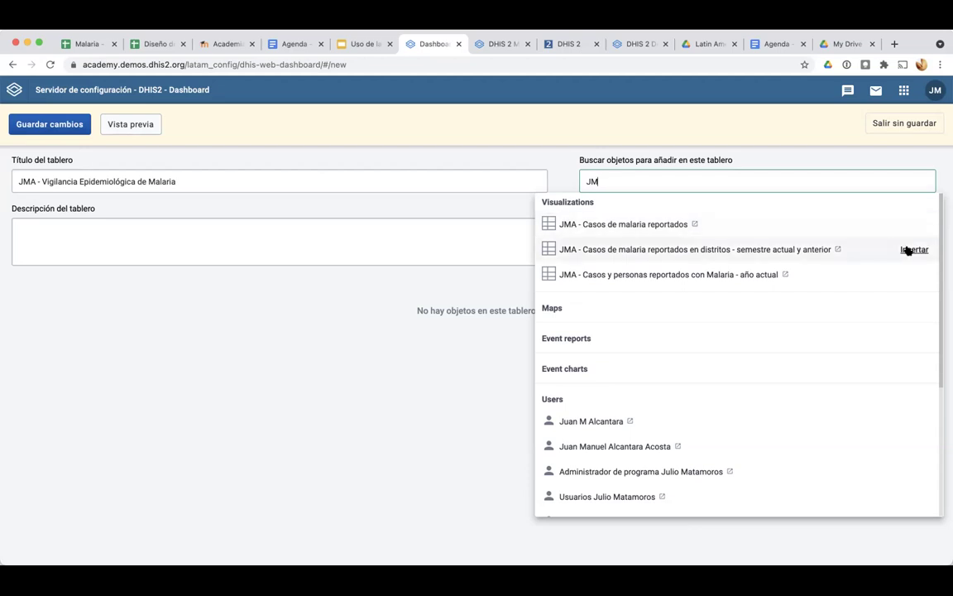
left_click(908, 250)
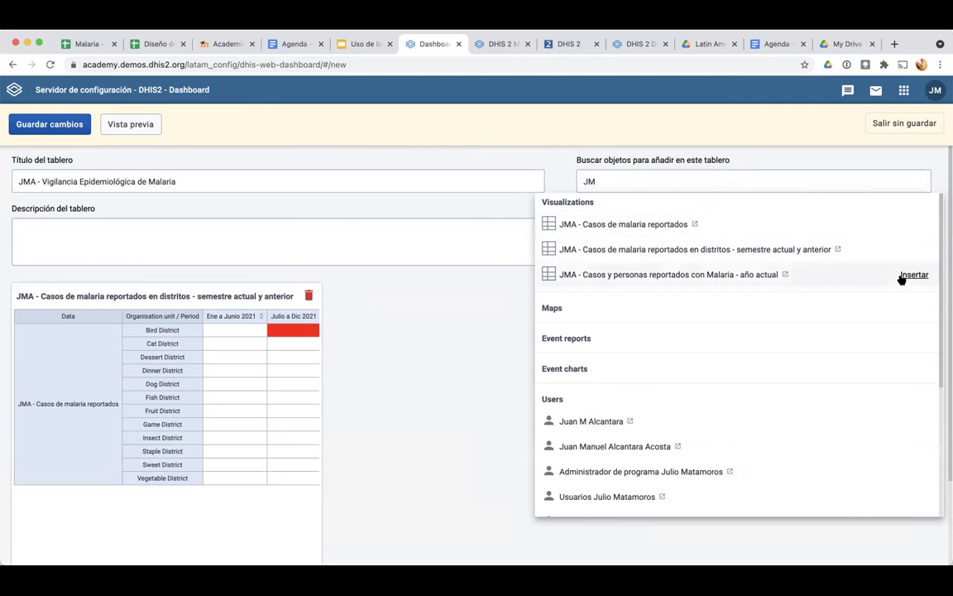
left_click(911, 277)
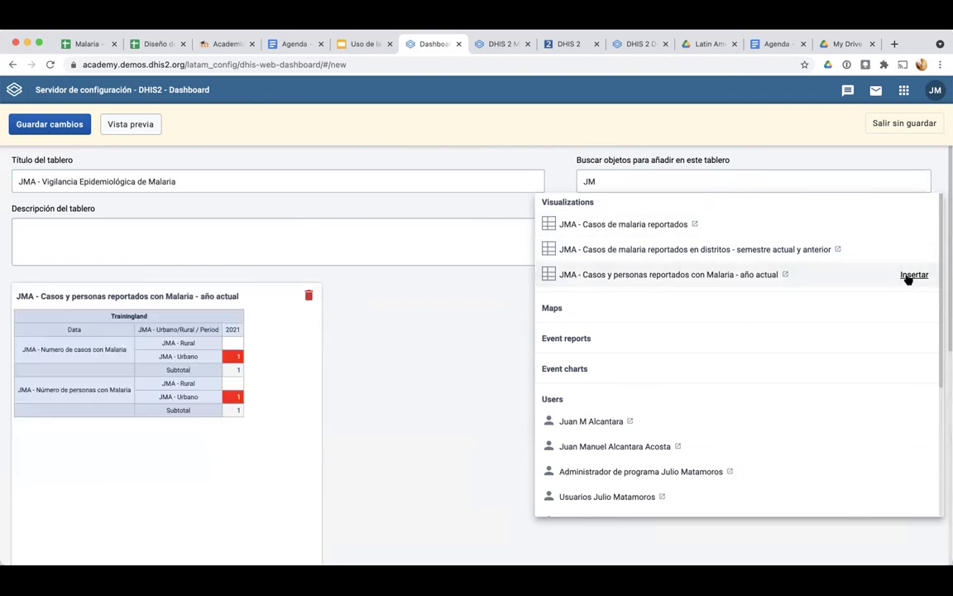
Step: Place the Casos y personas card beside the district table and save the dashboard
left_click(432, 343)
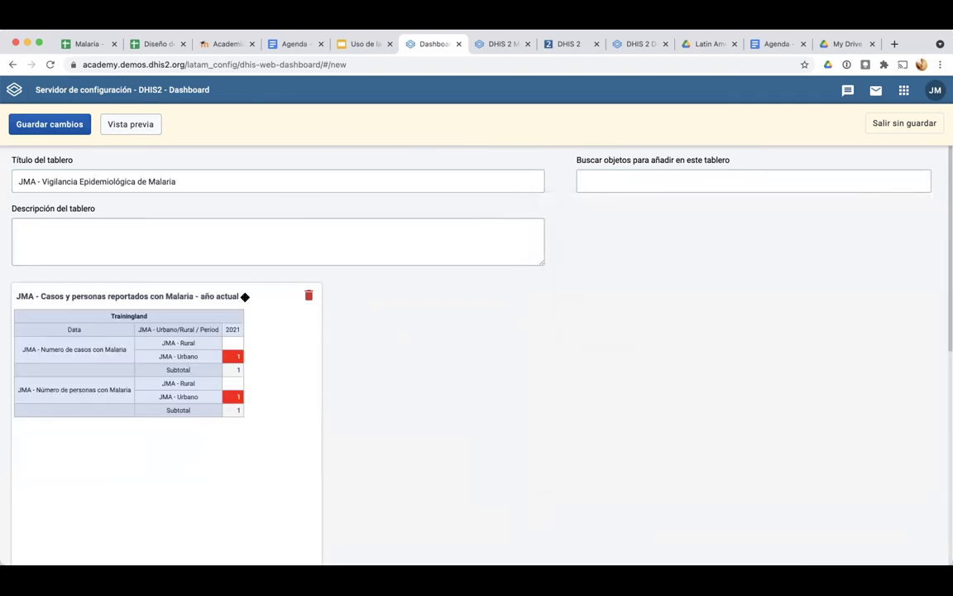
left_click_drag(236, 291, 569, 289)
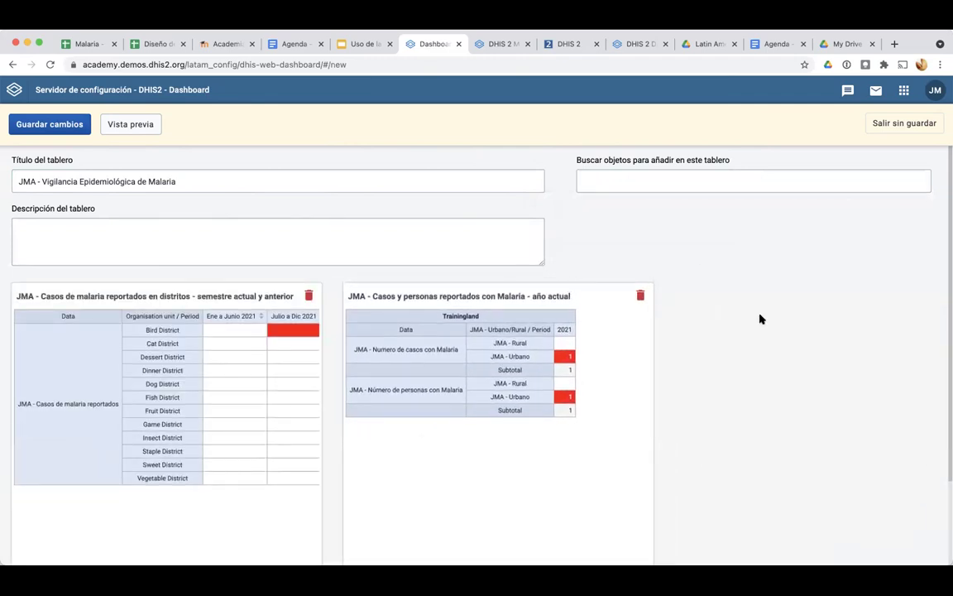
scroll(761, 318, "down", 3)
scroll(760, 319, "up", 3)
left_click(28, 130)
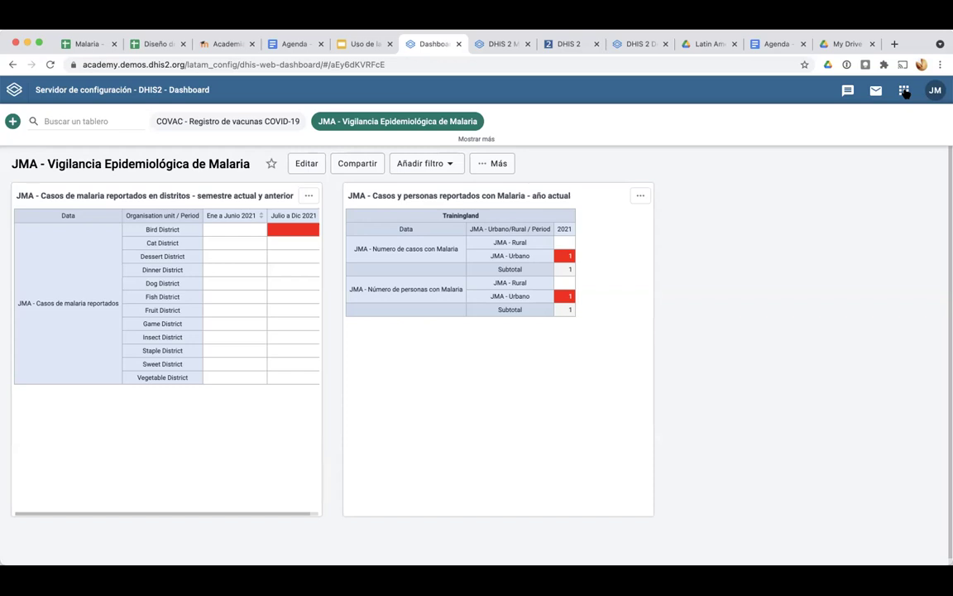
Step: Leave the malaria dashboard and open the Mantenimiento app from the DHIS2 apps list
left_click(905, 91)
scroll(765, 263, "down", 3)
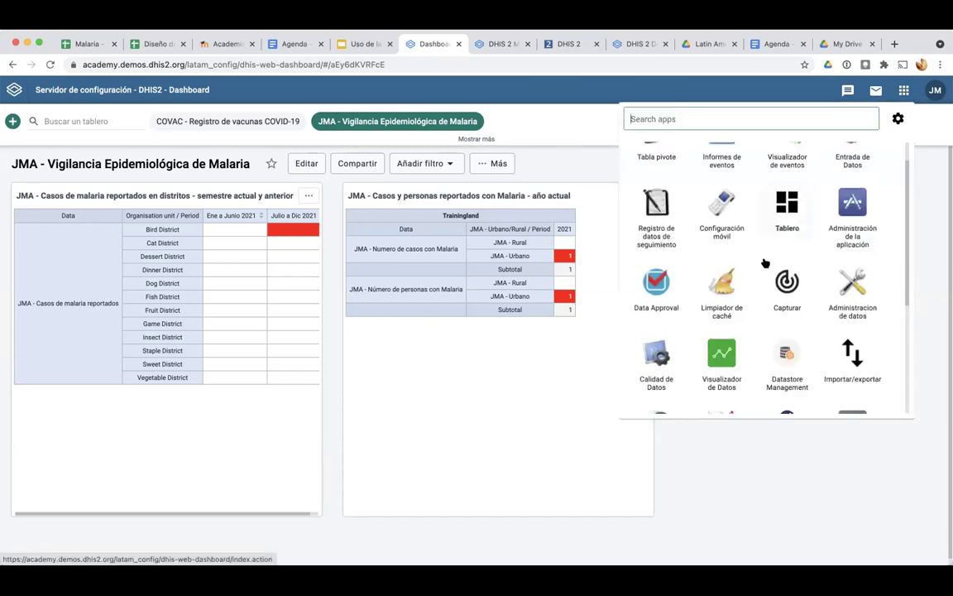
scroll(745, 253, "down", 3)
left_click(717, 242)
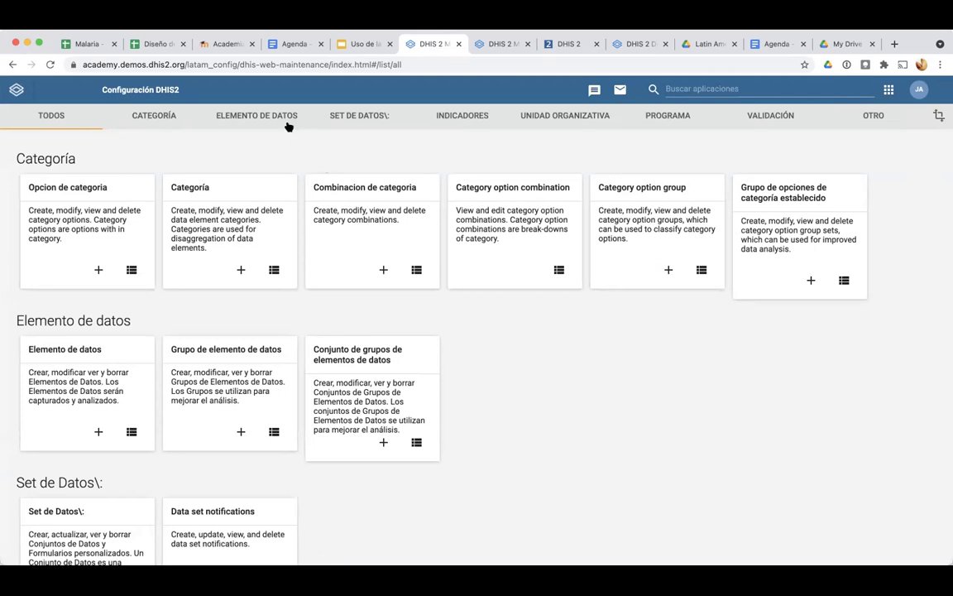
Step: Review the Grupo de indicadores and Indicadores lists, then start a blank new indicator group
left_click(470, 117)
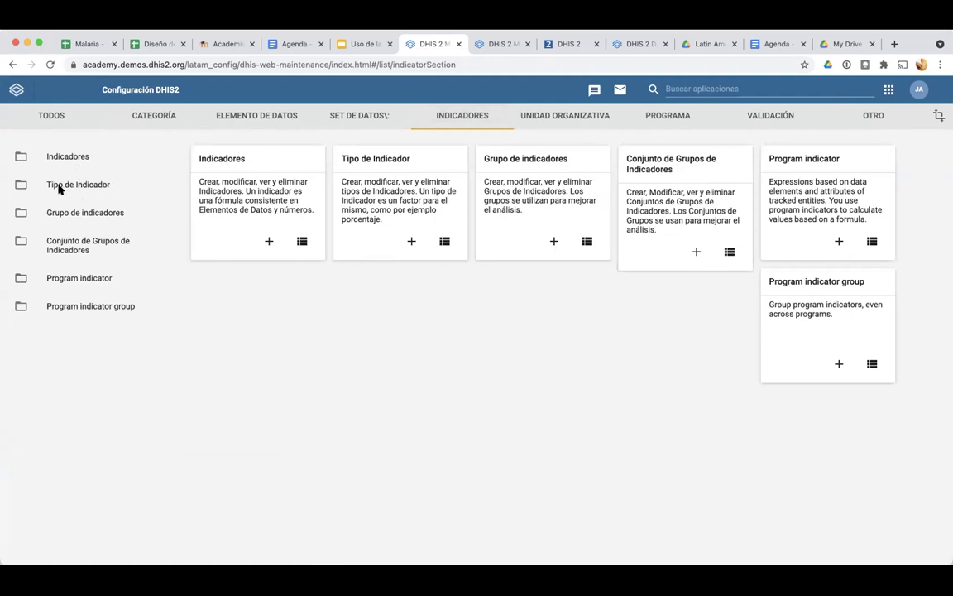
left_click(63, 214)
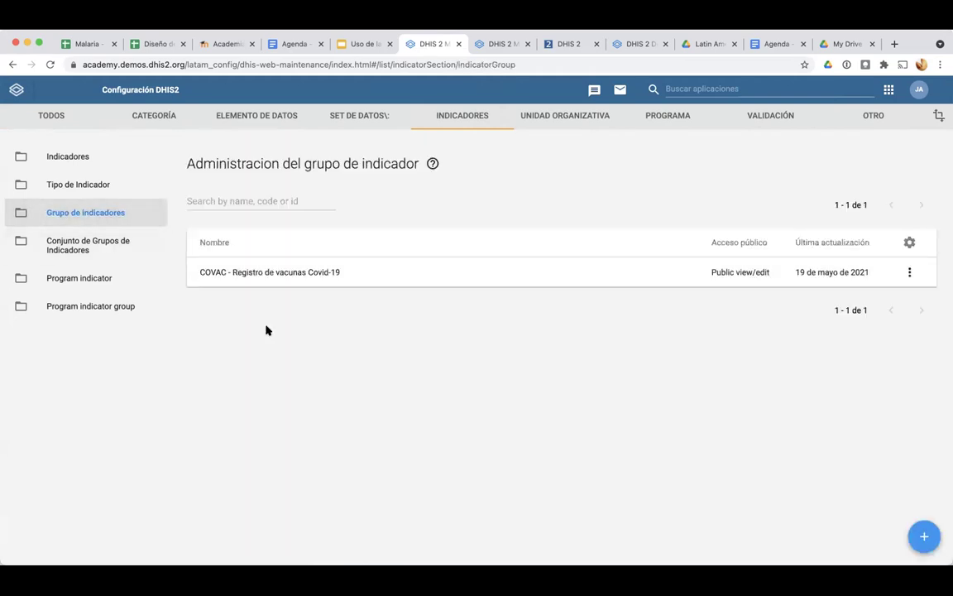
left_click(96, 161)
scroll(264, 370, "down", 2)
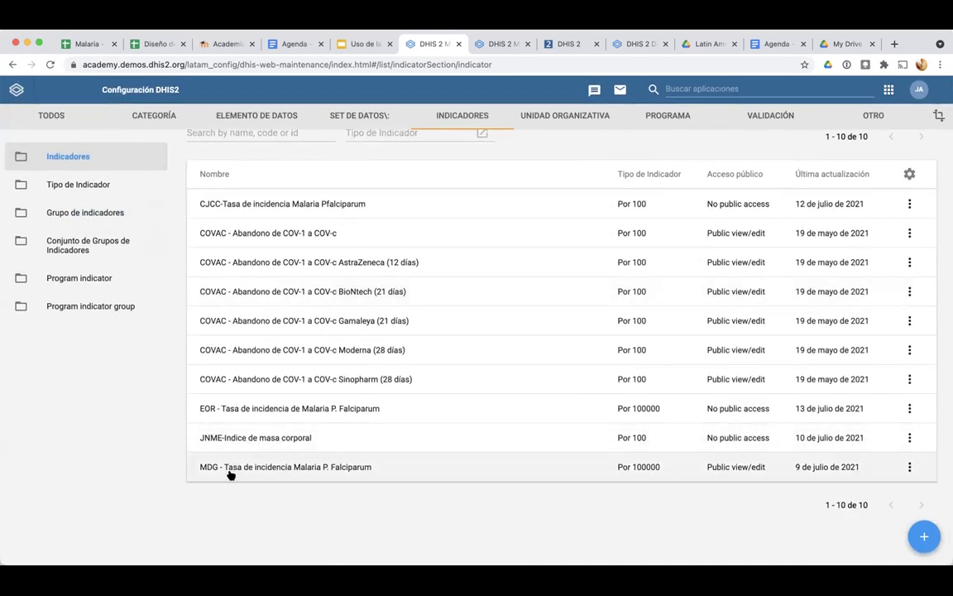
scroll(230, 474, "up", 3)
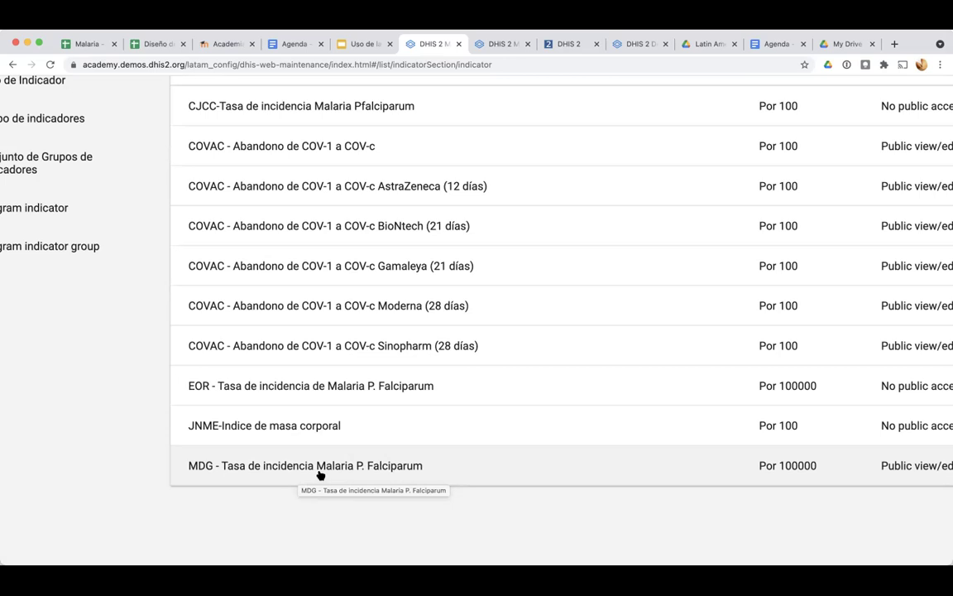
scroll(320, 474, "down", 3)
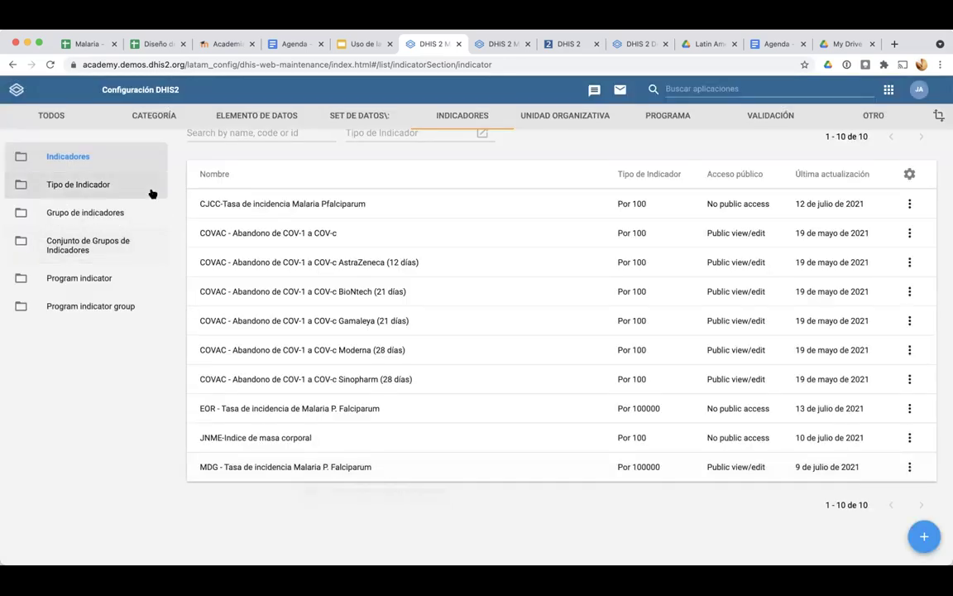
left_click(117, 215)
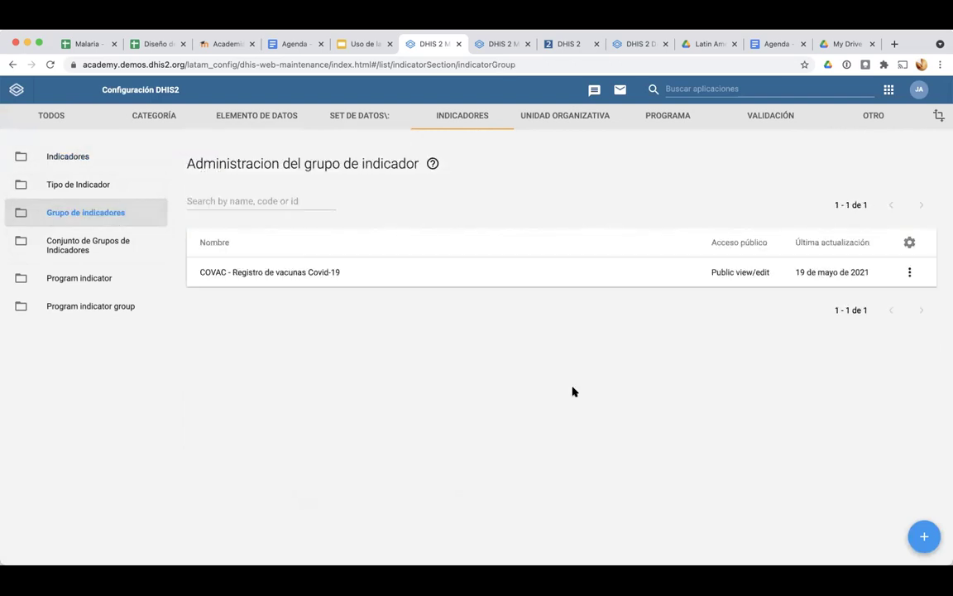
left_click(923, 538)
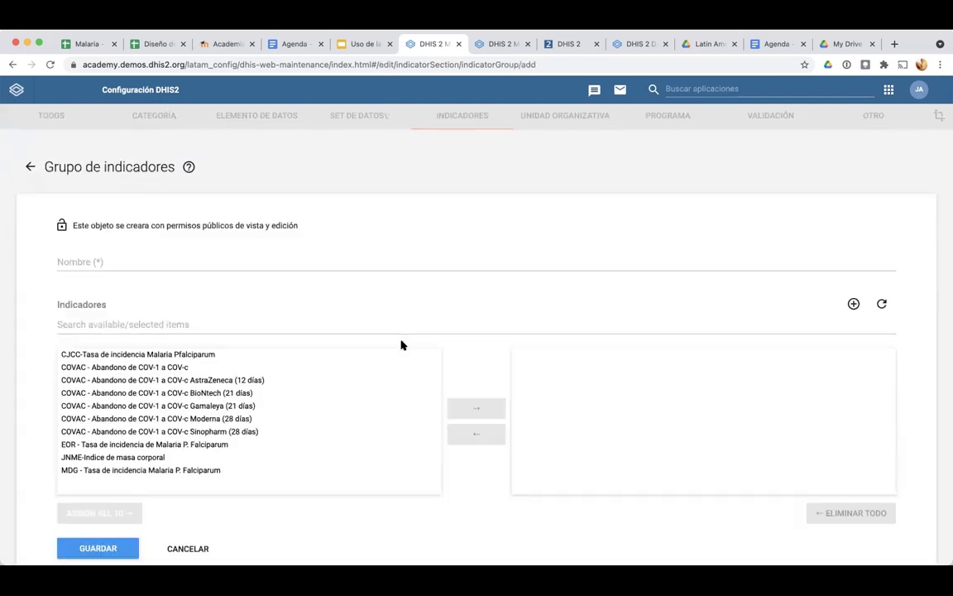
Step: Save indicator group 'MDG - Malaria' containing the MDG Malaria P. Falciparum incidence indicator
left_click(254, 258)
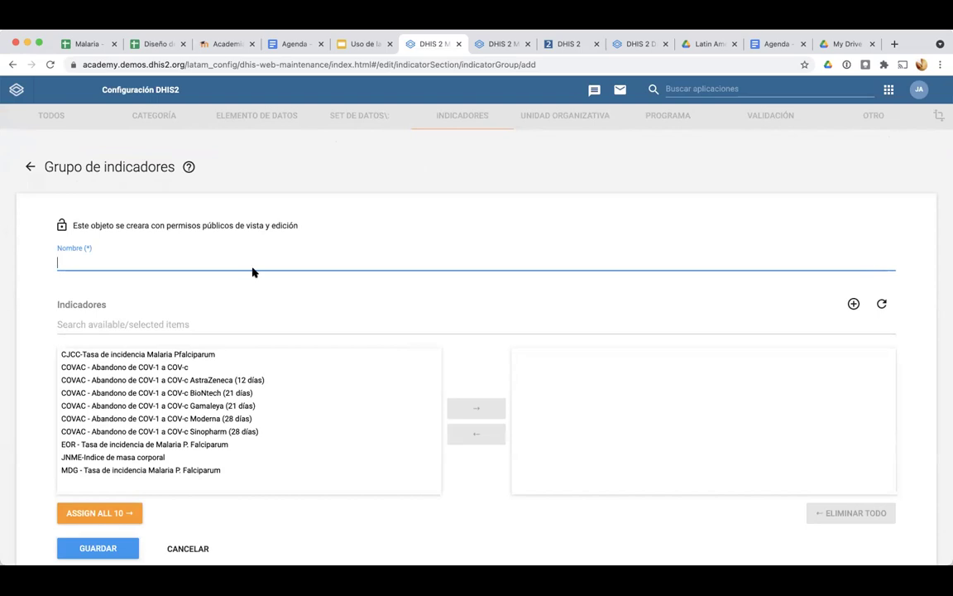
type("MDG - Malaria")
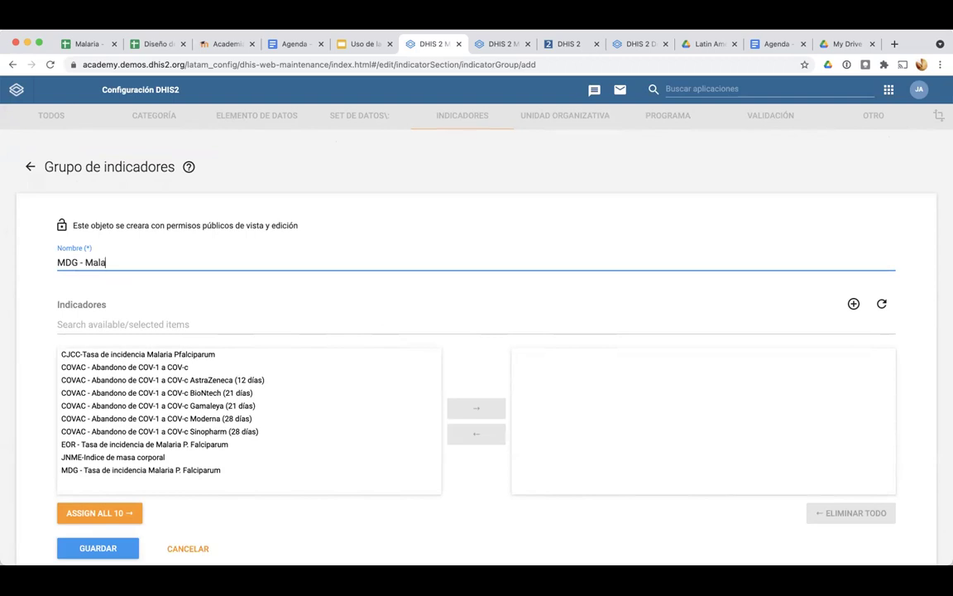
left_click(191, 470)
left_click(473, 409)
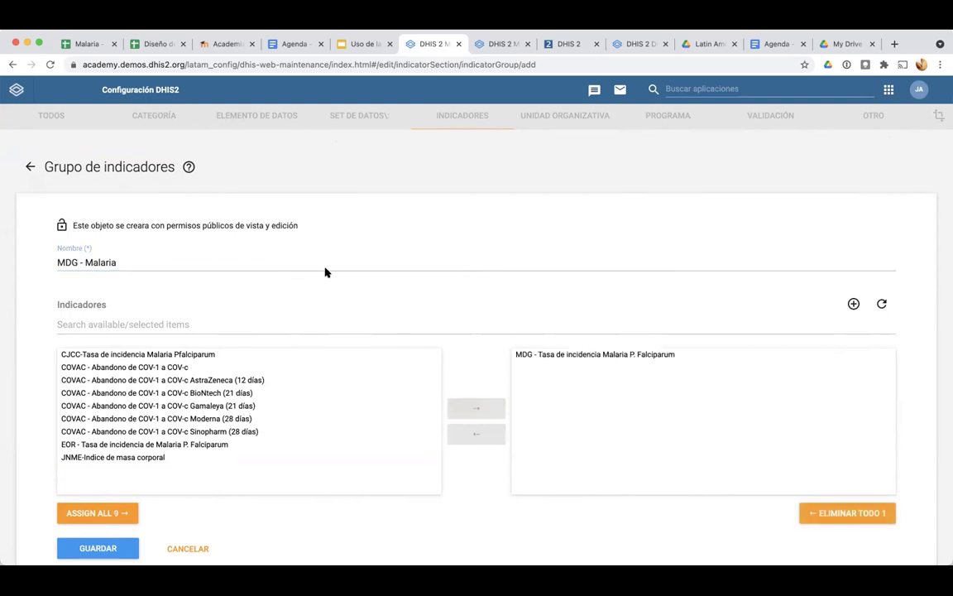
scroll(194, 398, "down", 2)
left_click(117, 477)
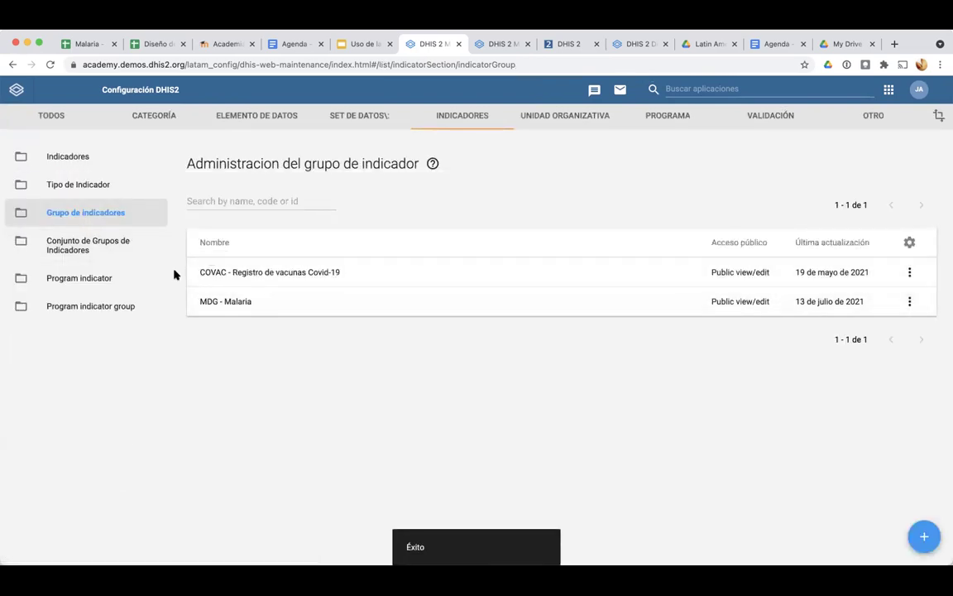
left_click(132, 255)
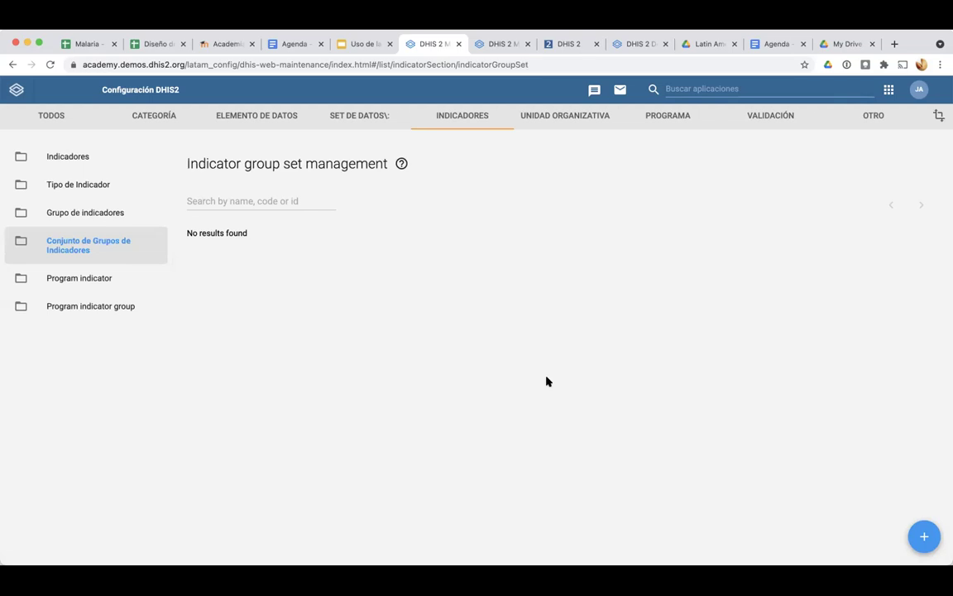
left_click(936, 538)
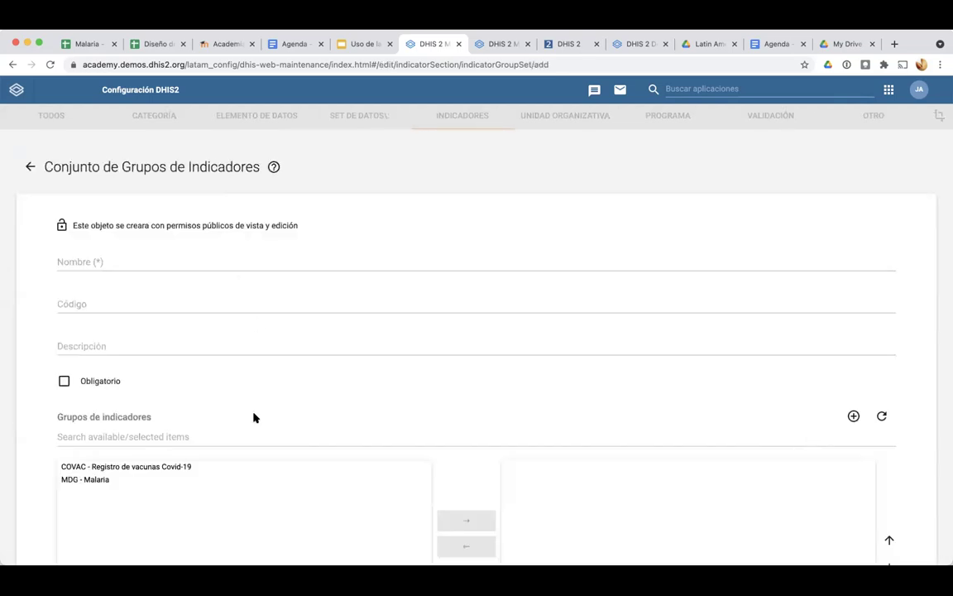
scroll(254, 417, "down", 2)
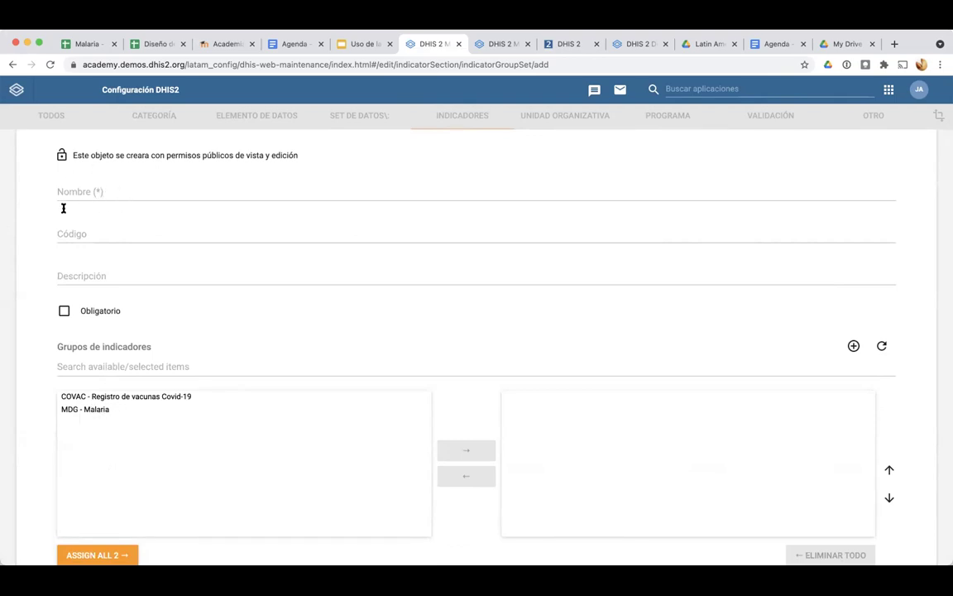
scroll(35, 405, "down", 2)
scroll(35, 405, "down", 1)
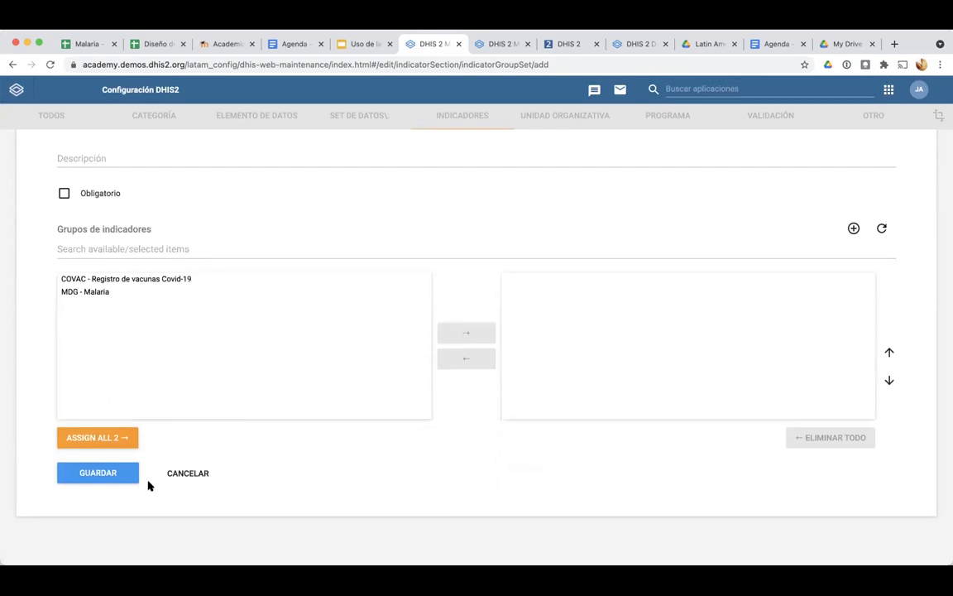
left_click(93, 470)
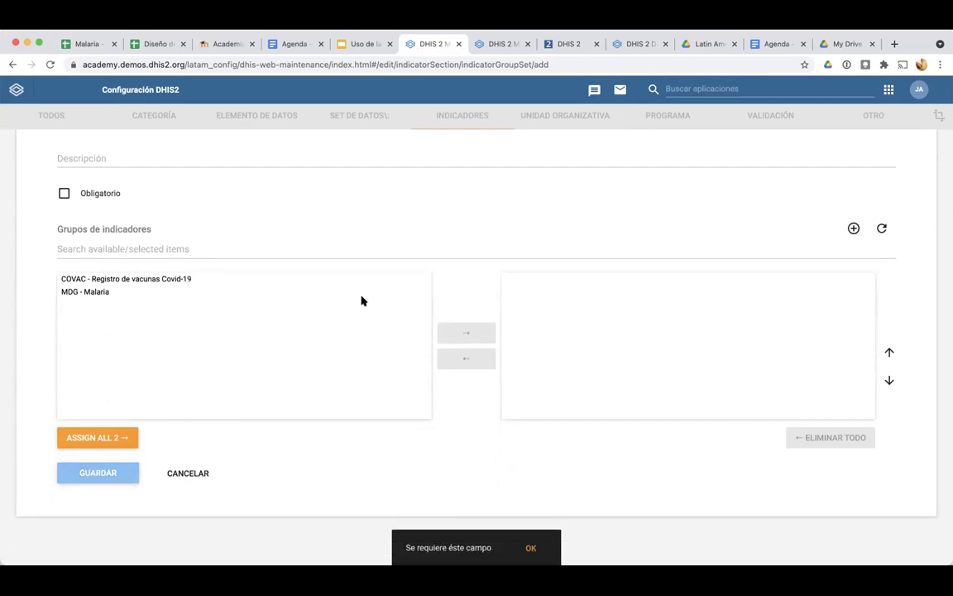
left_click(193, 474)
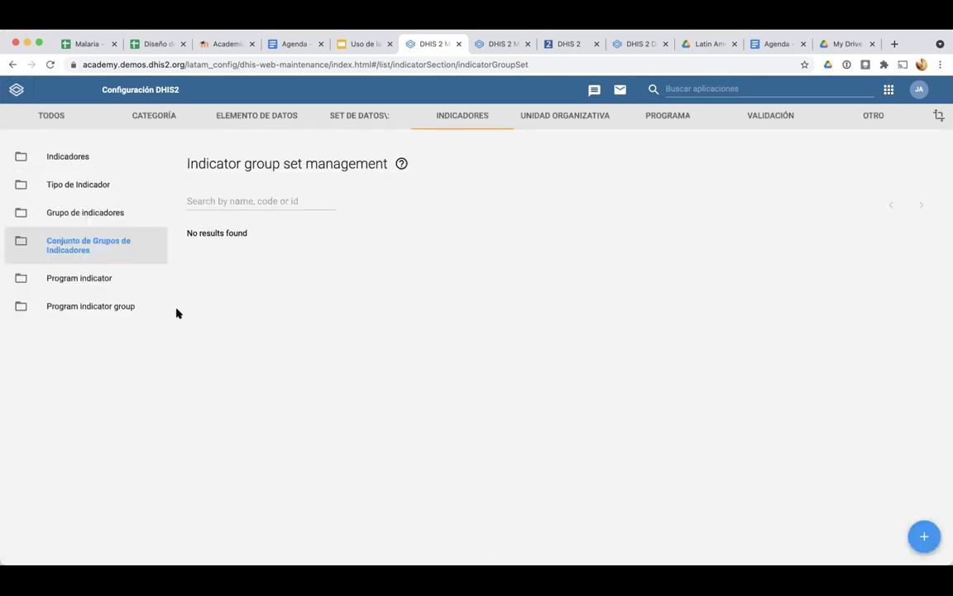
left_click(102, 213)
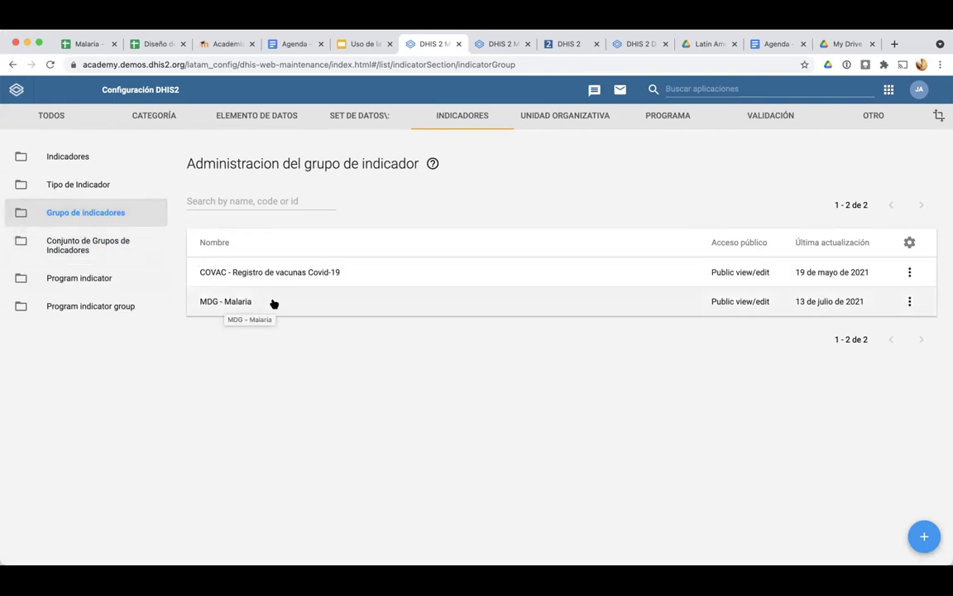
Step: Start a new program indicator group named 'JMA - Indicadores de Malaria'
left_click(109, 279)
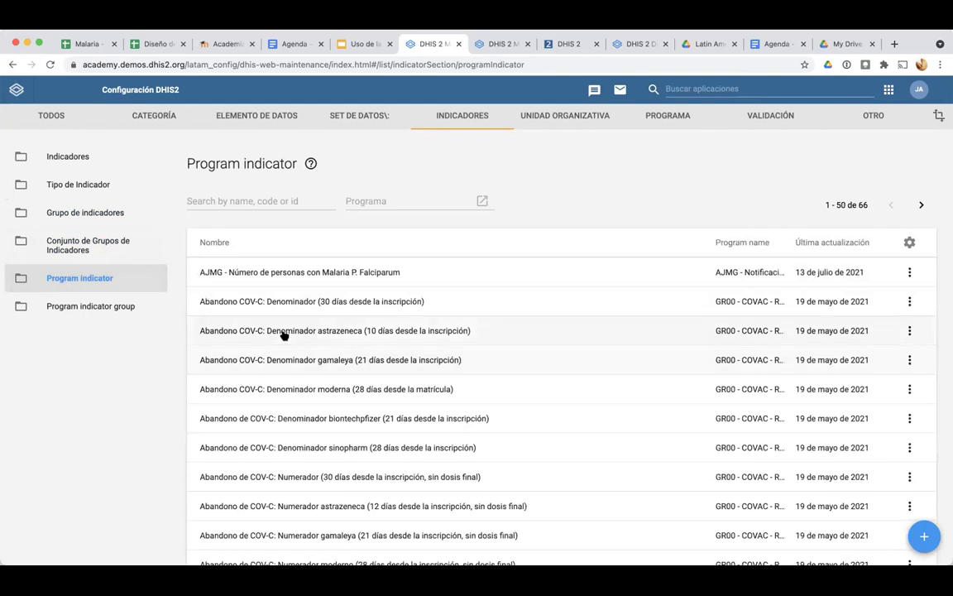
left_click(134, 313)
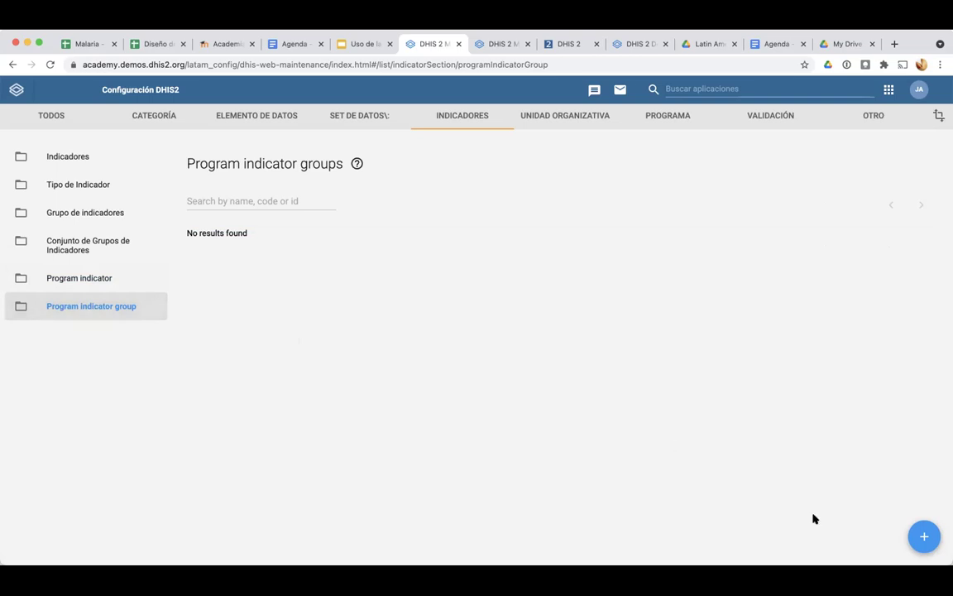
left_click(923, 539)
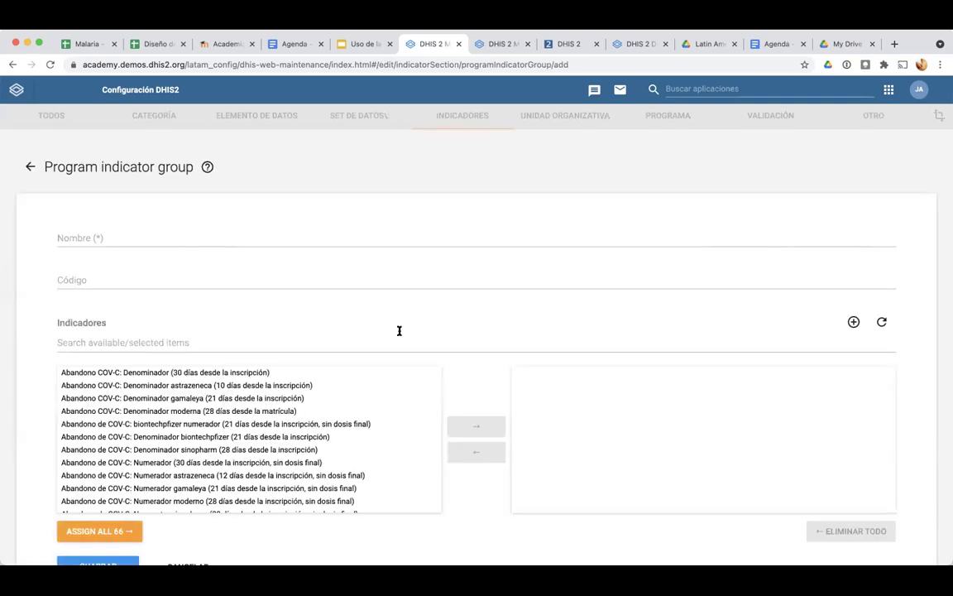
left_click(221, 234)
type("JMA -")
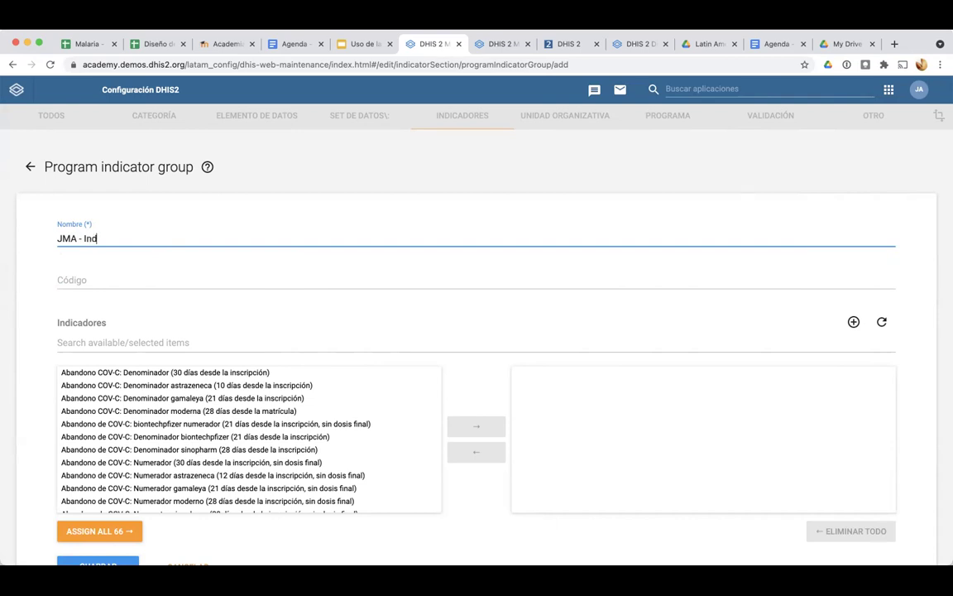
type("Indicadores de Malaria")
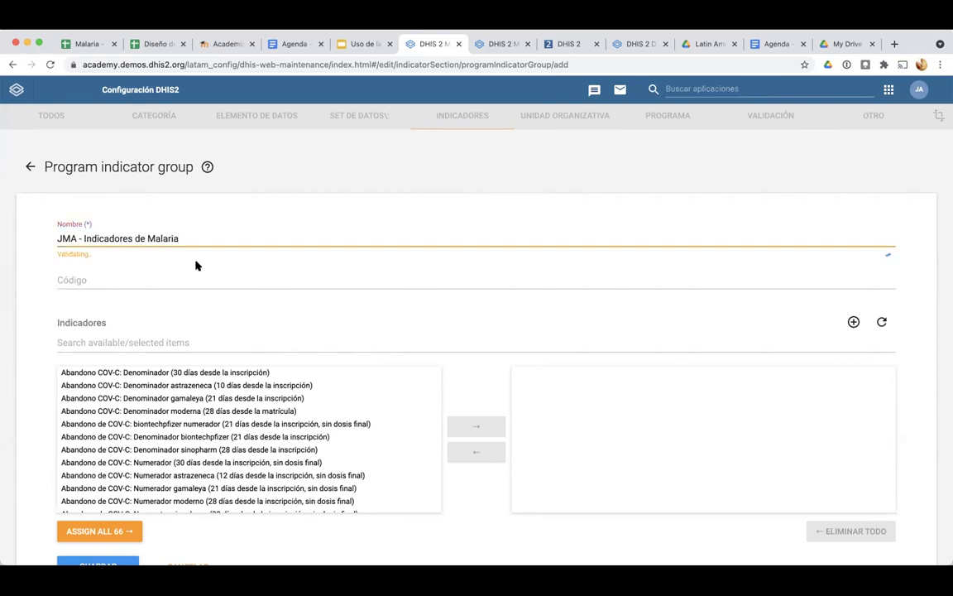
Step: Filter by 'JMA', assign the three JMA malaria program indicators, and save the group
left_click(108, 342)
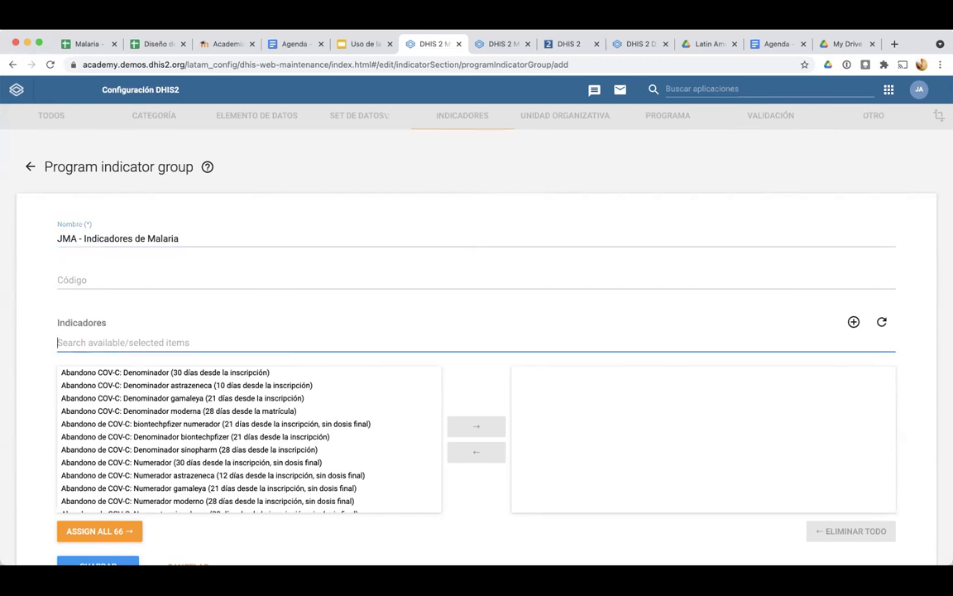
type("JMA")
left_click(125, 533)
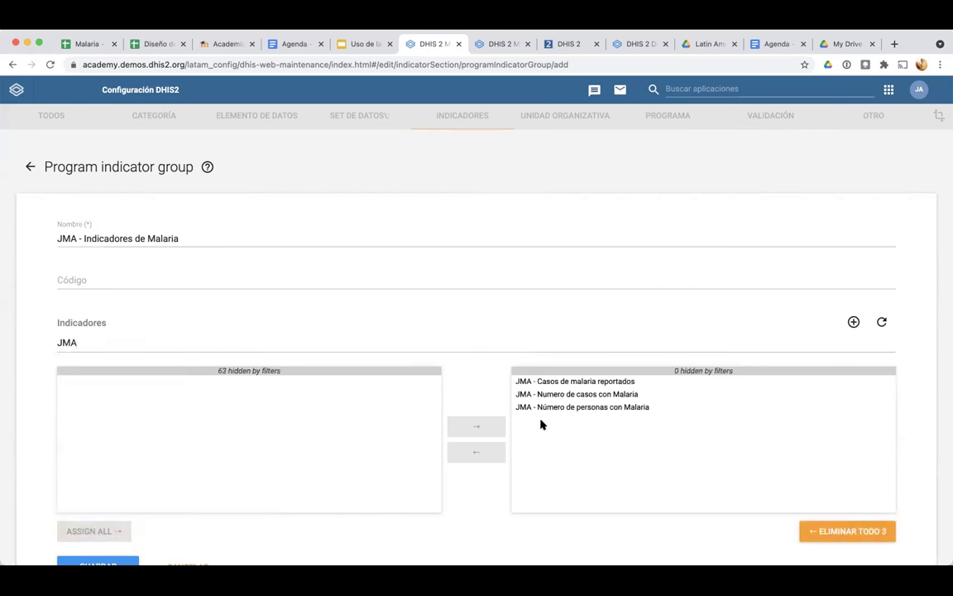
scroll(476, 447, "down", 2)
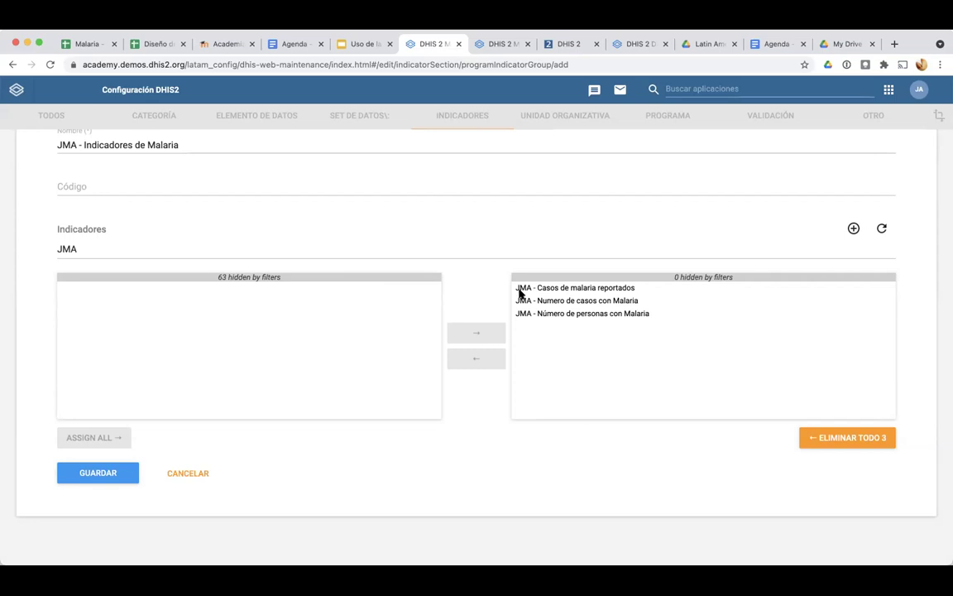
scroll(424, 349, "up", 3)
scroll(368, 295, "down", 3)
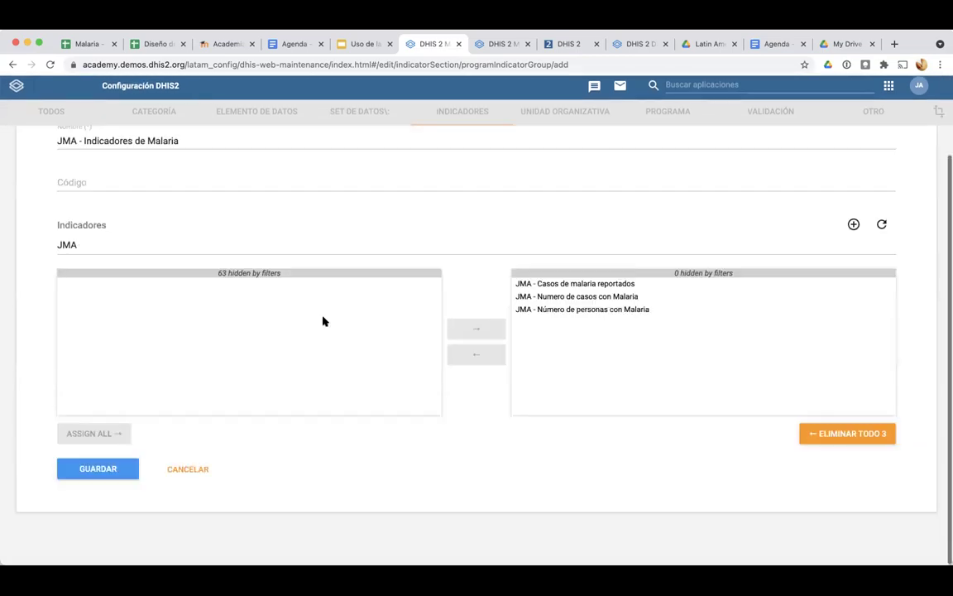
left_click(96, 476)
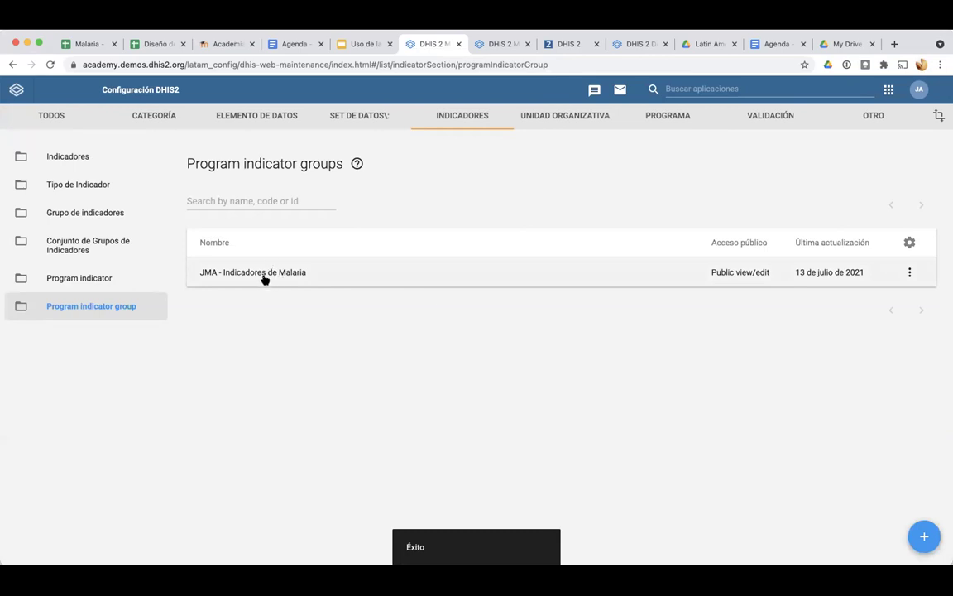
left_click(116, 309)
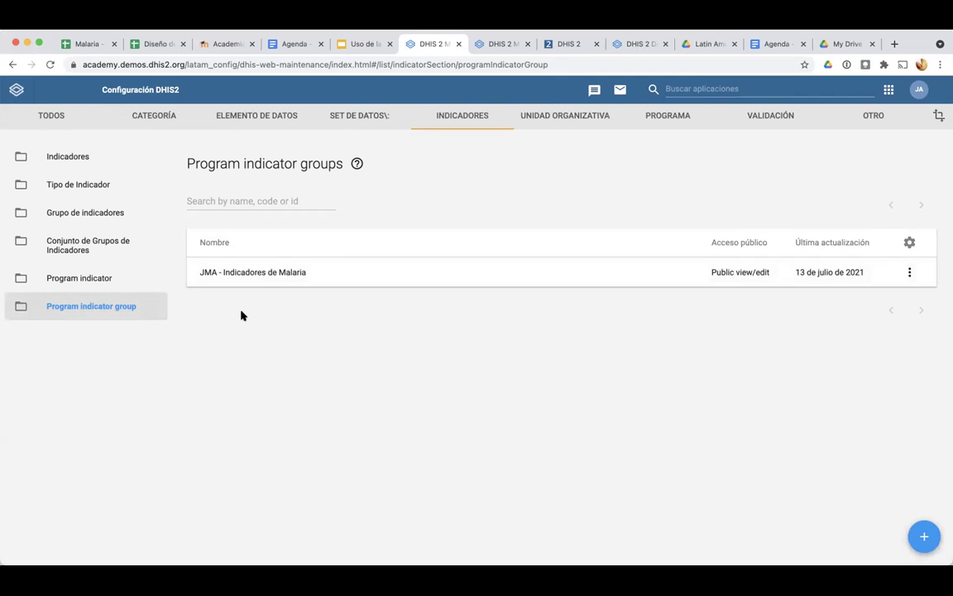
left_click(245, 272)
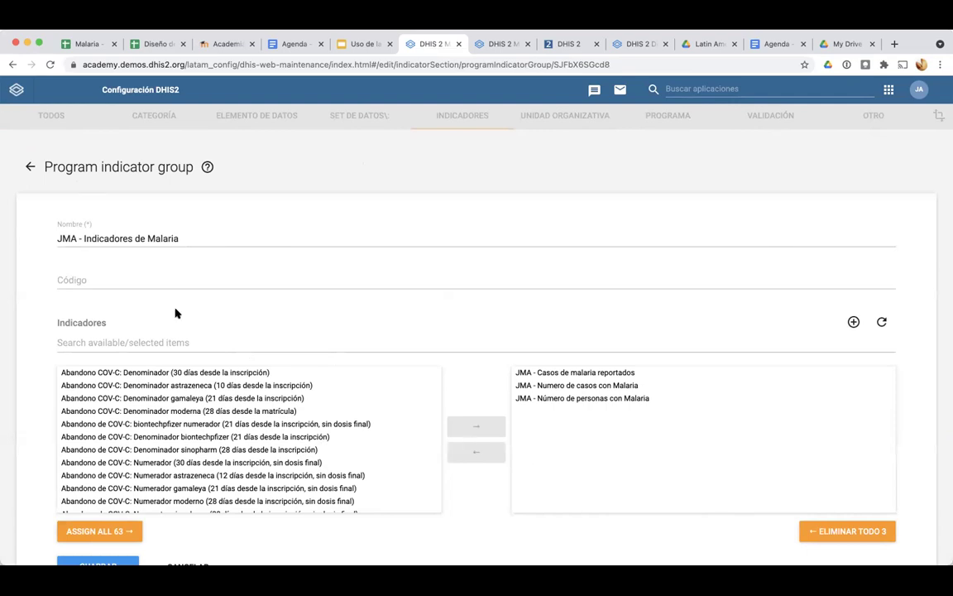
scroll(152, 415, "down", 5)
scroll(151, 415, "down", 15)
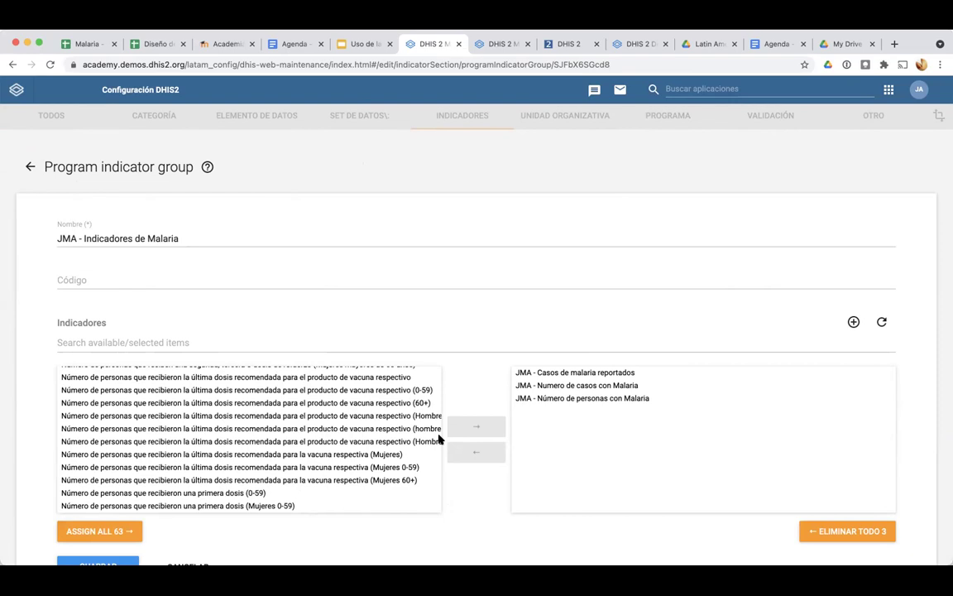
left_click(156, 338)
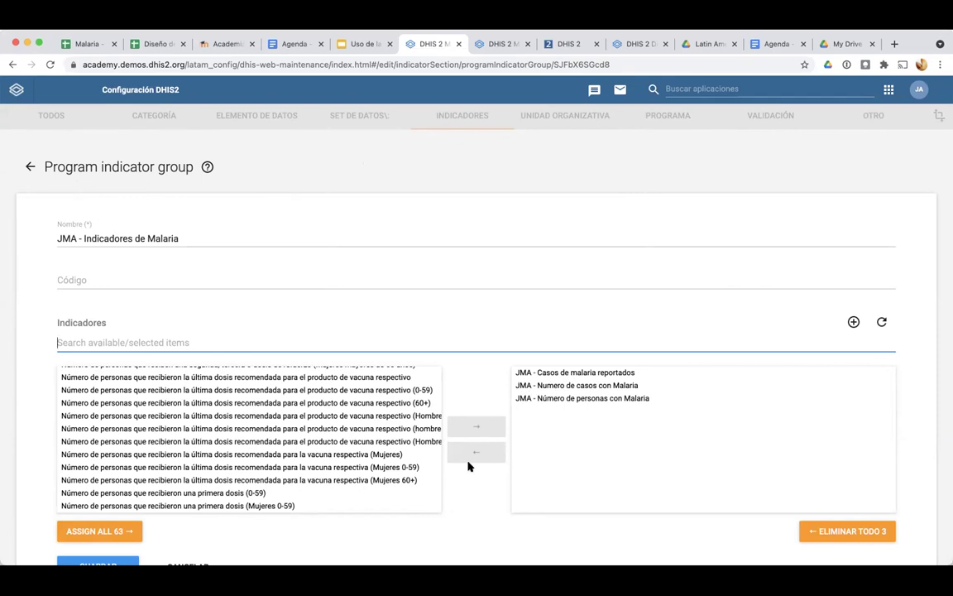
scroll(467, 467, "down", 3)
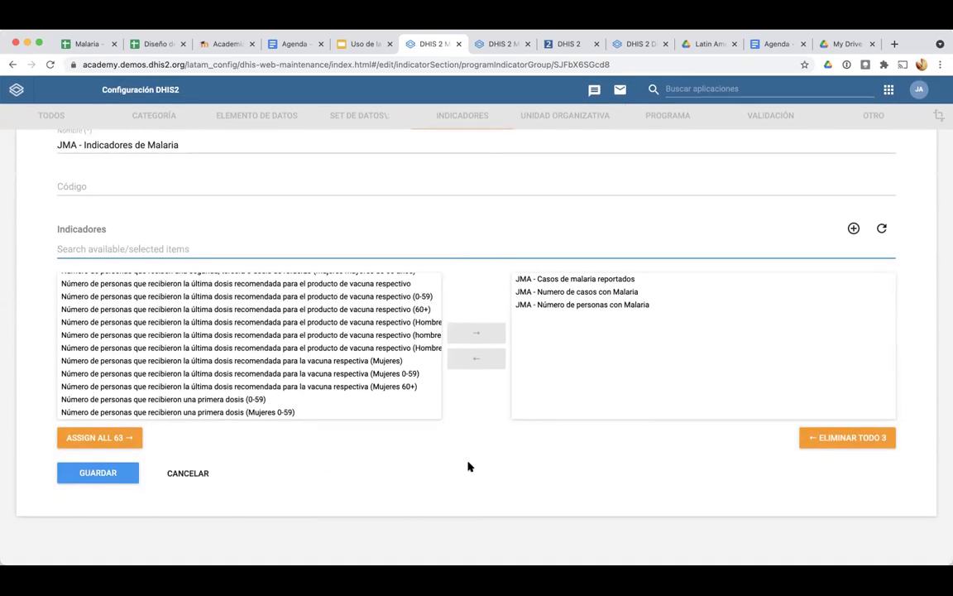
left_click(200, 474)
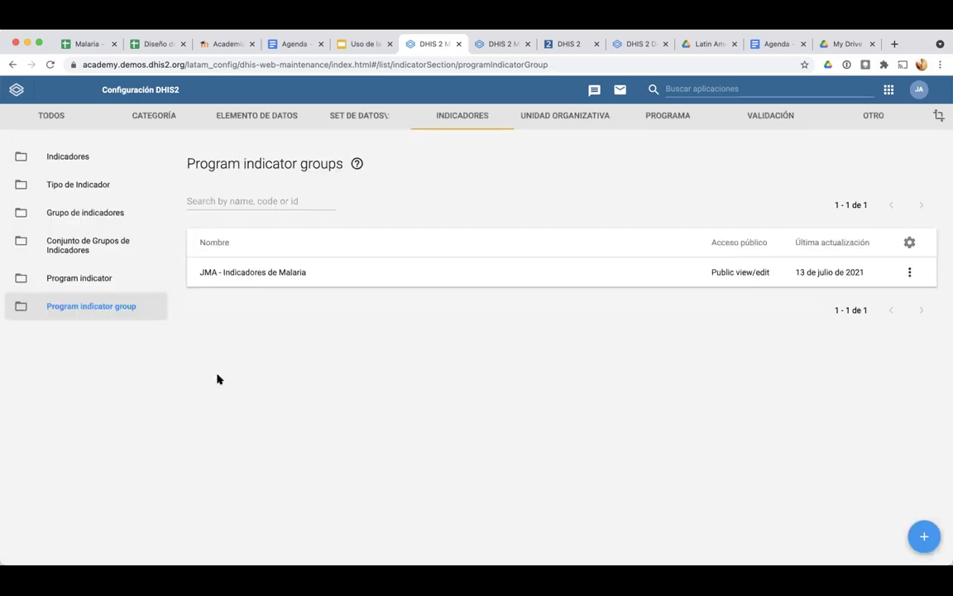
left_click(105, 282)
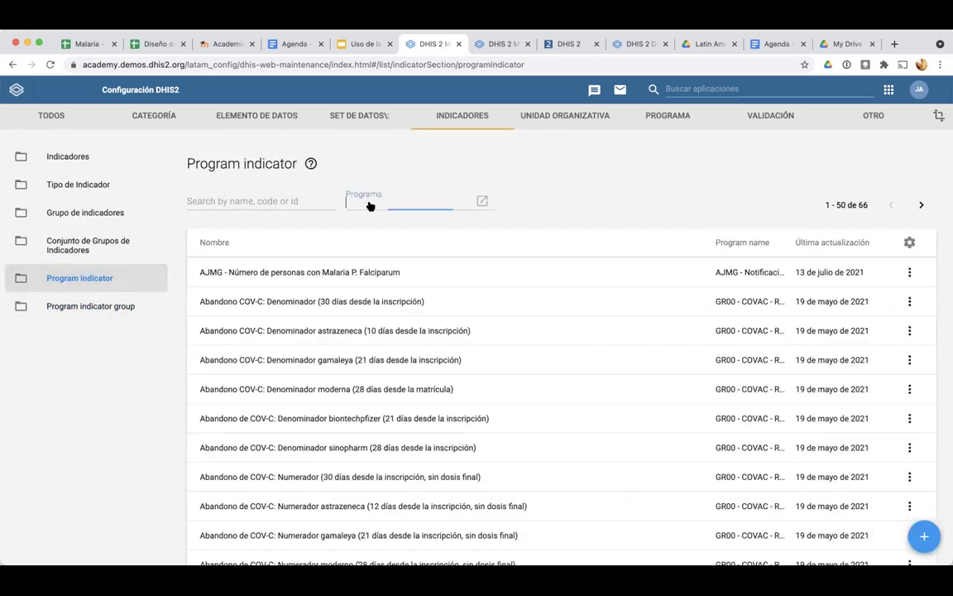
left_click(367, 206)
scroll(358, 447, "down", 10)
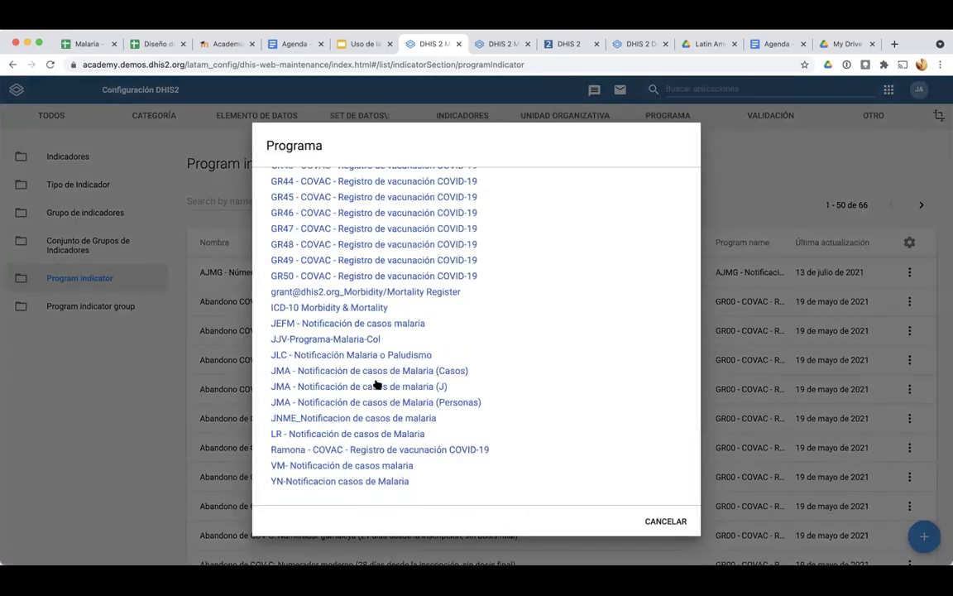
left_click(388, 404)
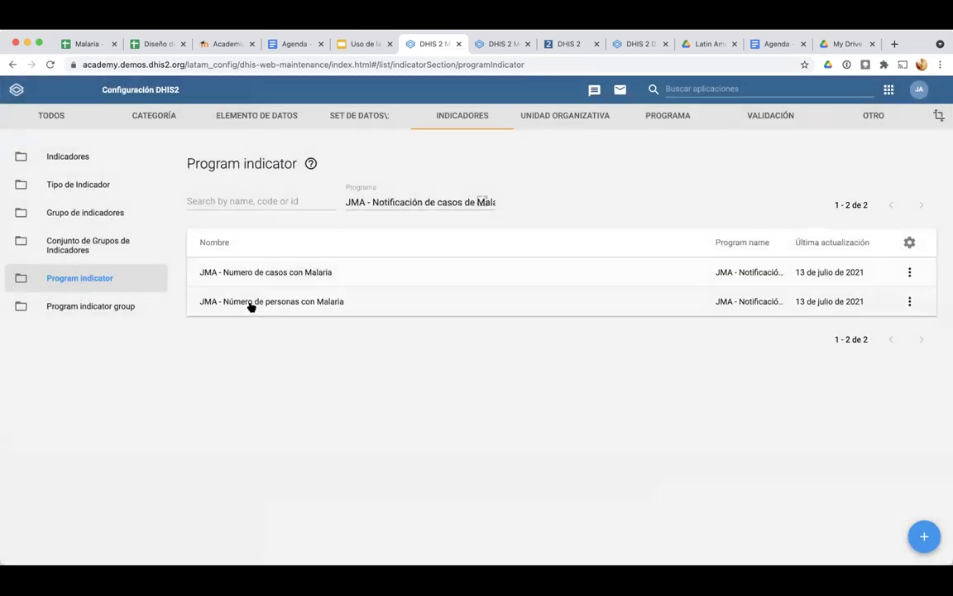
left_click(387, 204)
scroll(365, 441, "down", 15)
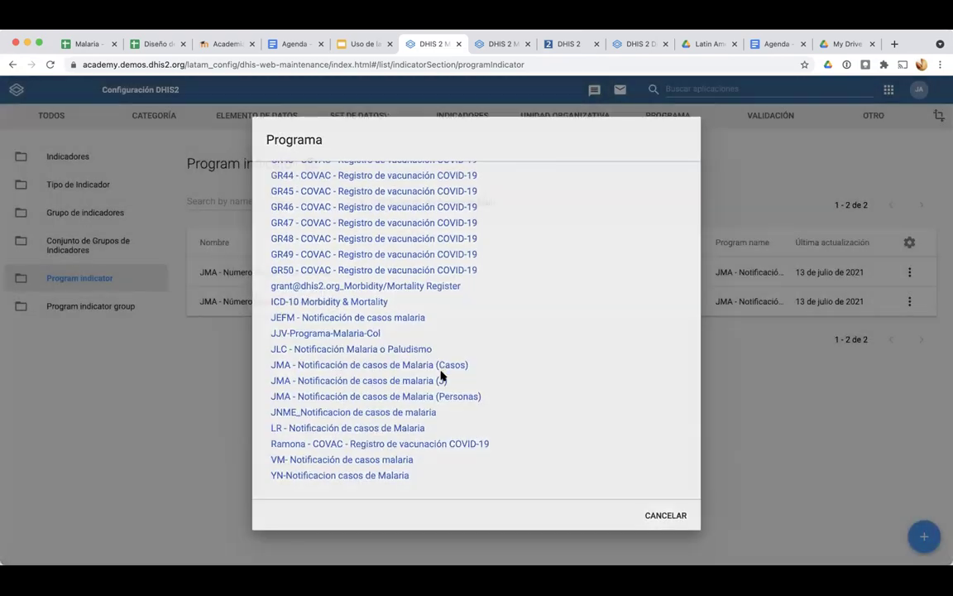
left_click(432, 374)
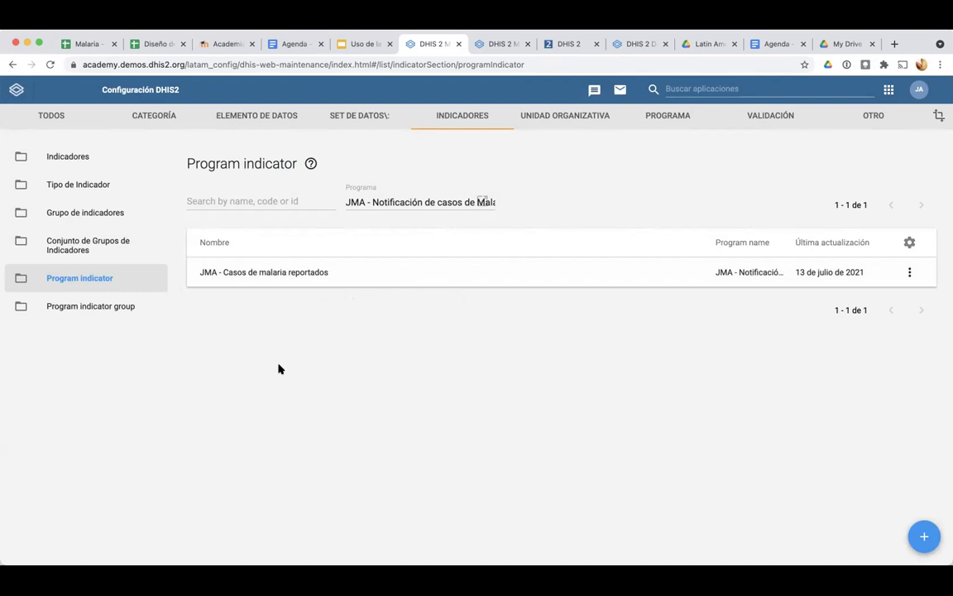
left_click(118, 315)
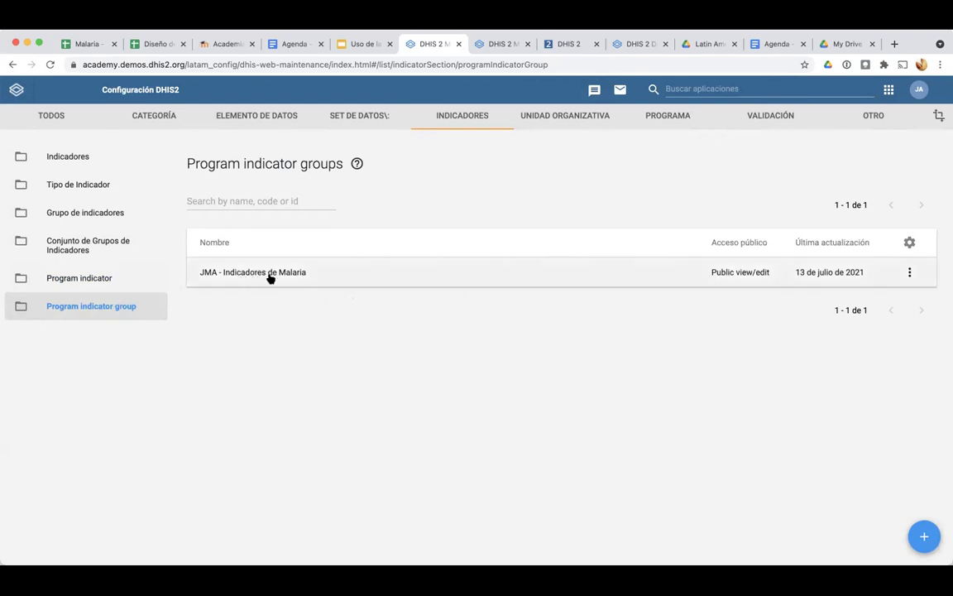
left_click(270, 278)
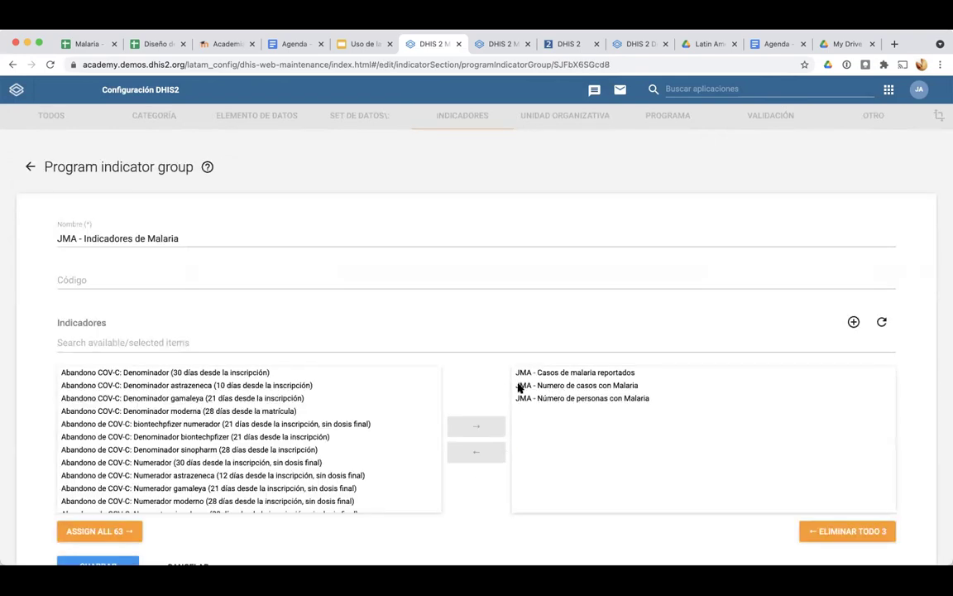
scroll(447, 503, "down", 3)
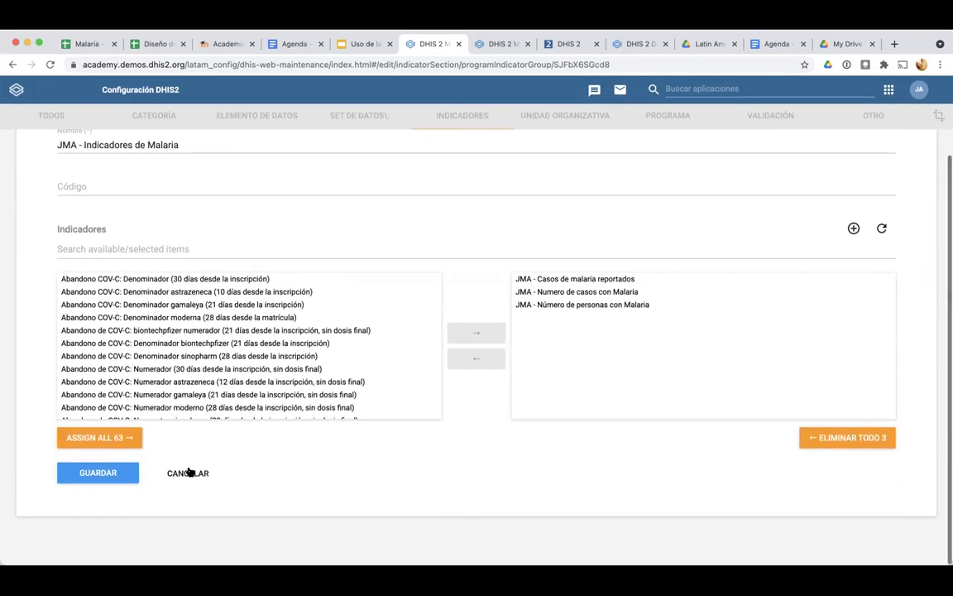
left_click(189, 473)
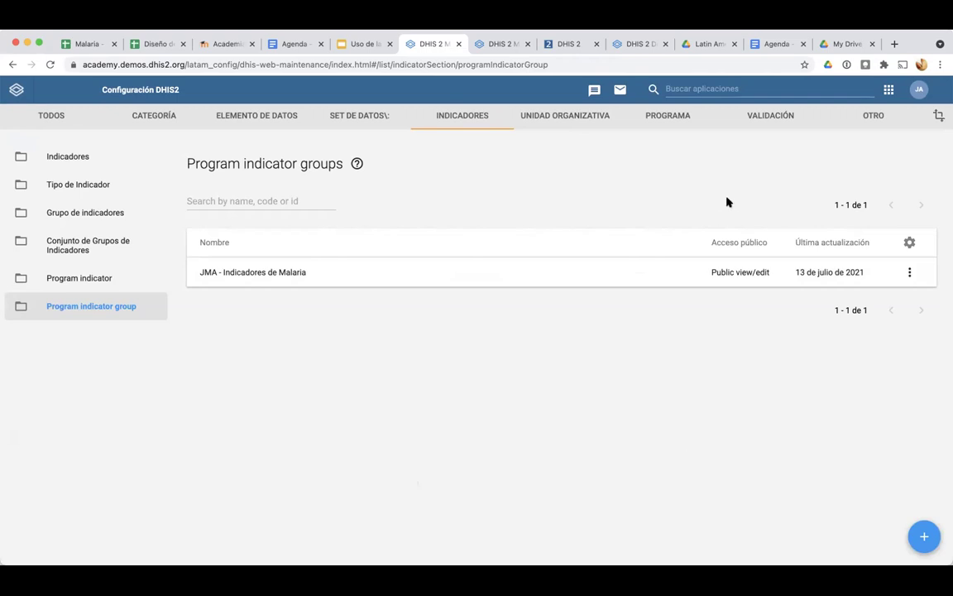
Step: Start an Analytics Tables export in Administración de datos, then return to the malaria dashboard
left_click(727, 88)
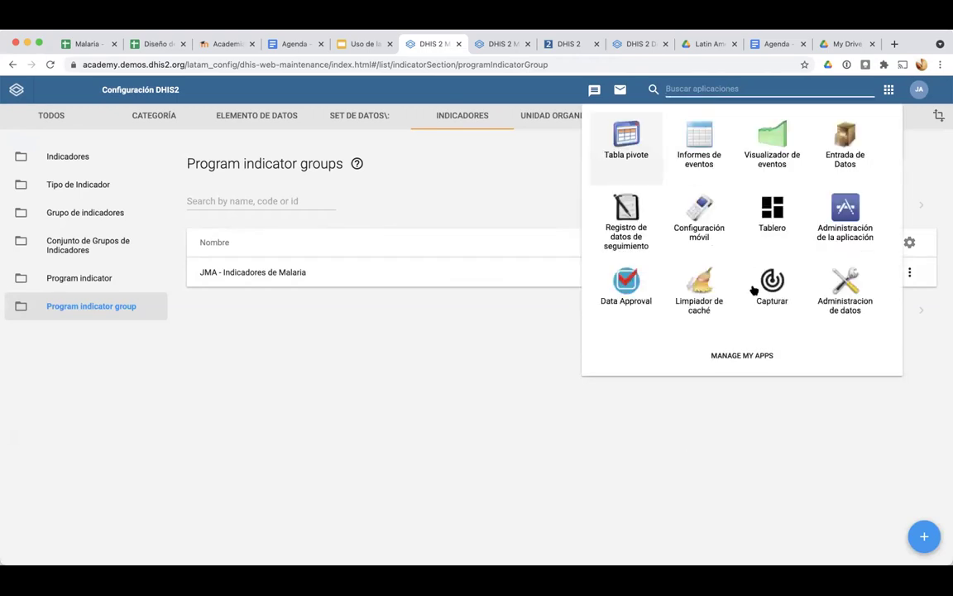
left_click(845, 283)
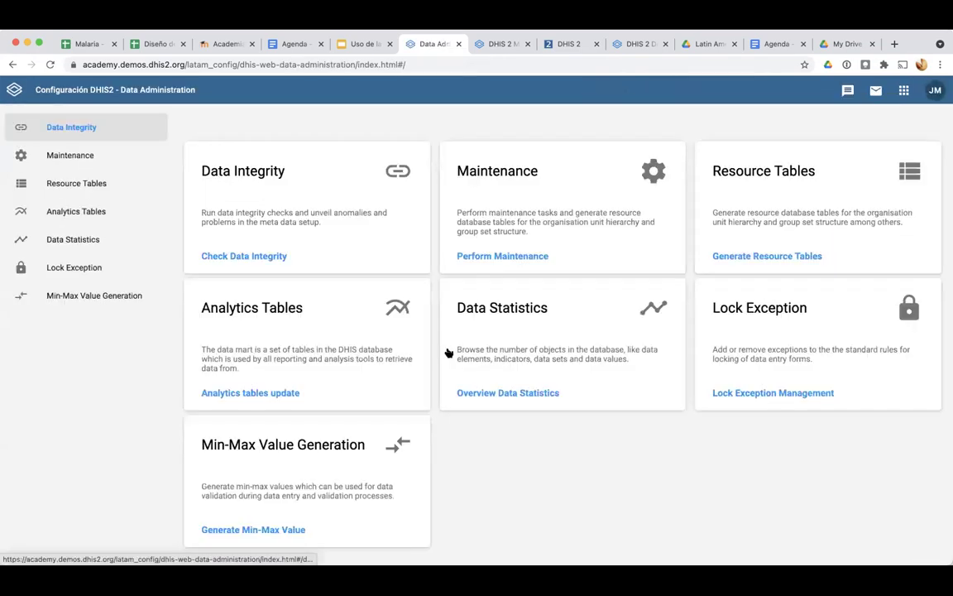
left_click(119, 220)
left_click(240, 357)
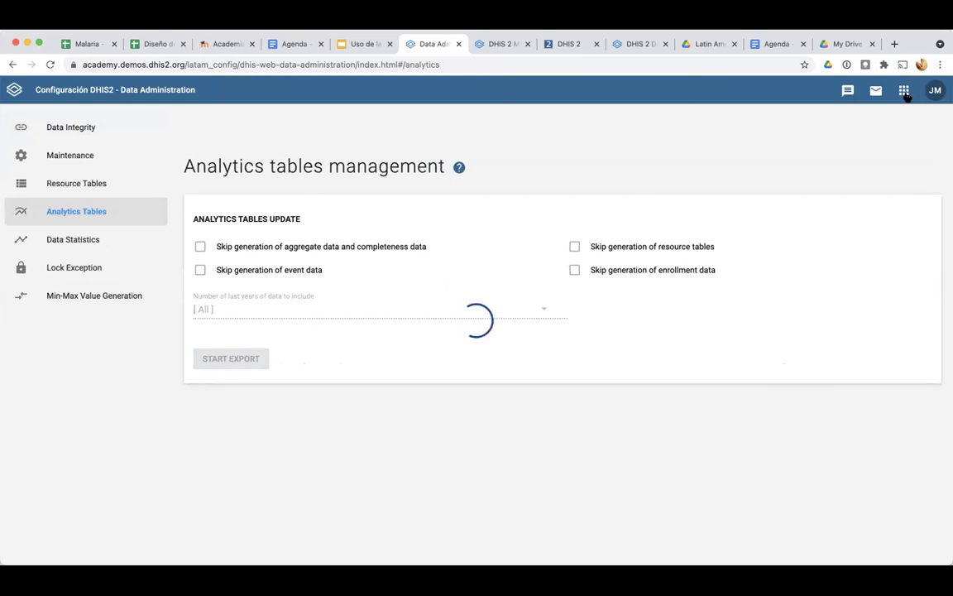
left_click(904, 89)
left_click(782, 244)
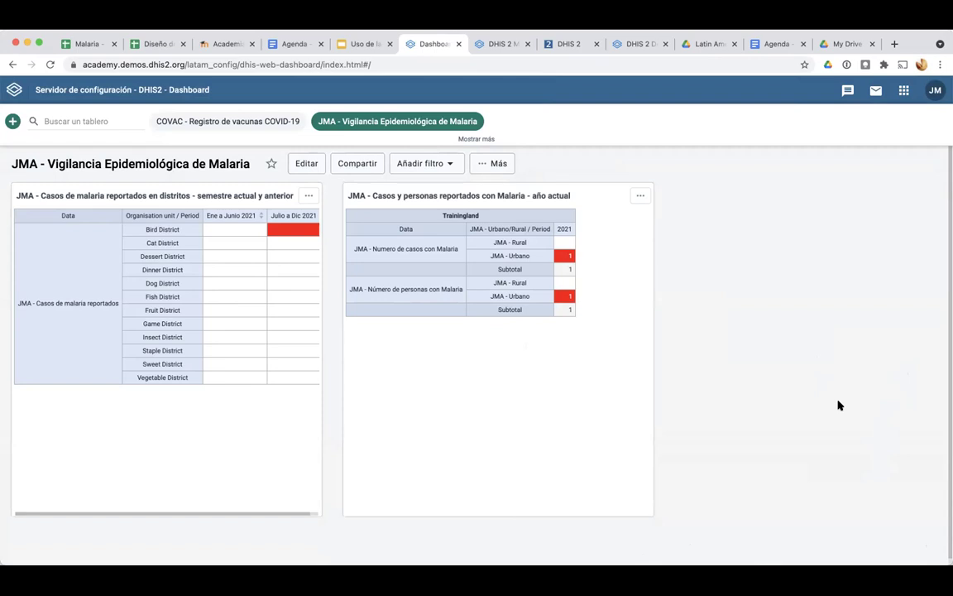
Step: On the DHIS2 Academy course page, turn off course editing mode
left_click(226, 44)
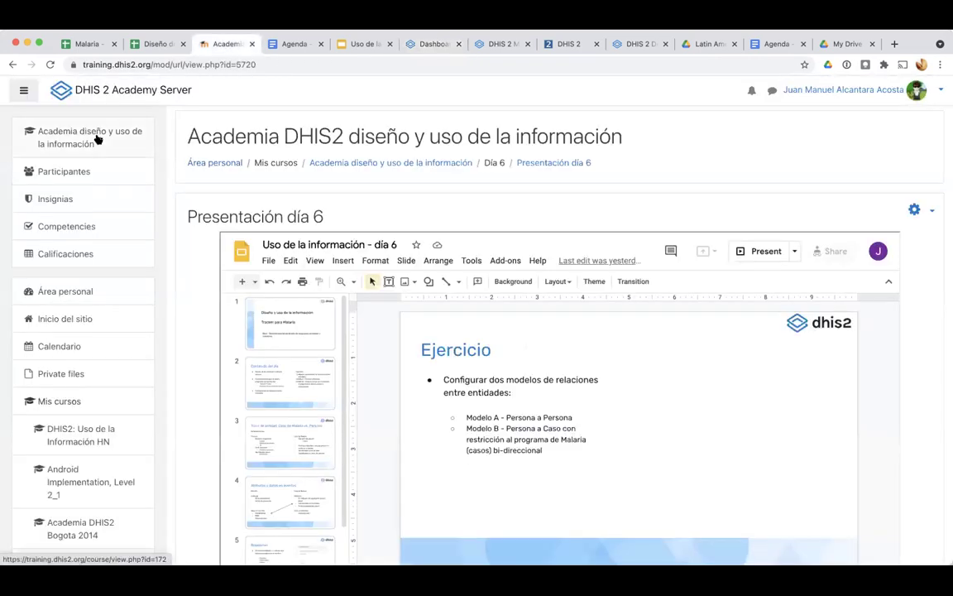
left_click(97, 140)
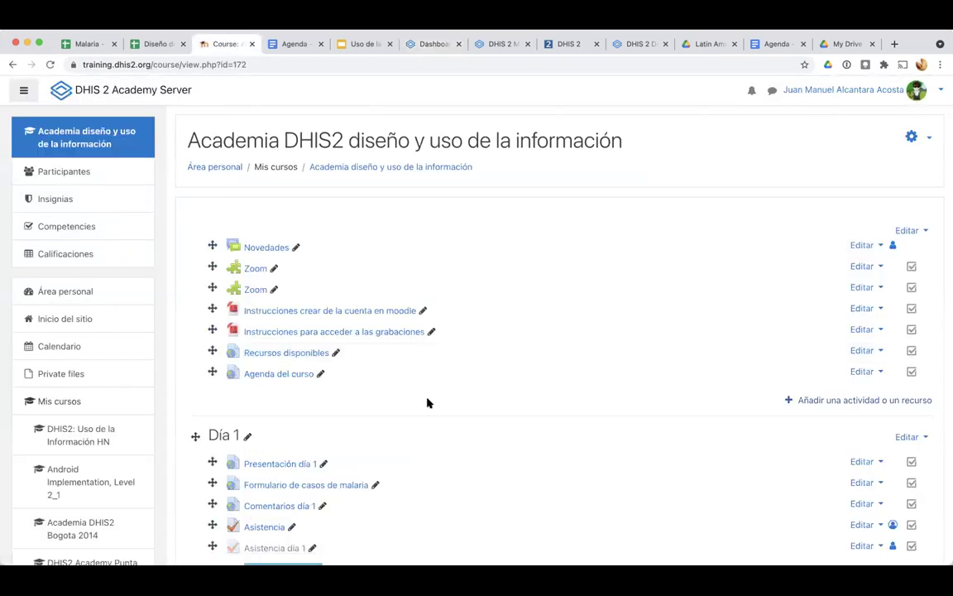
scroll(427, 403, "down", 10)
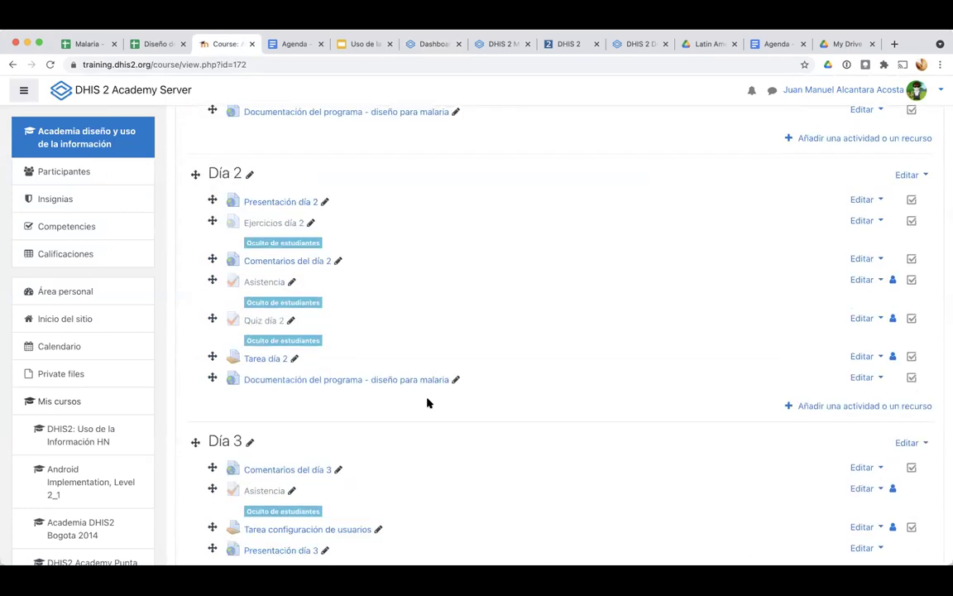
scroll(427, 403, "up", 10)
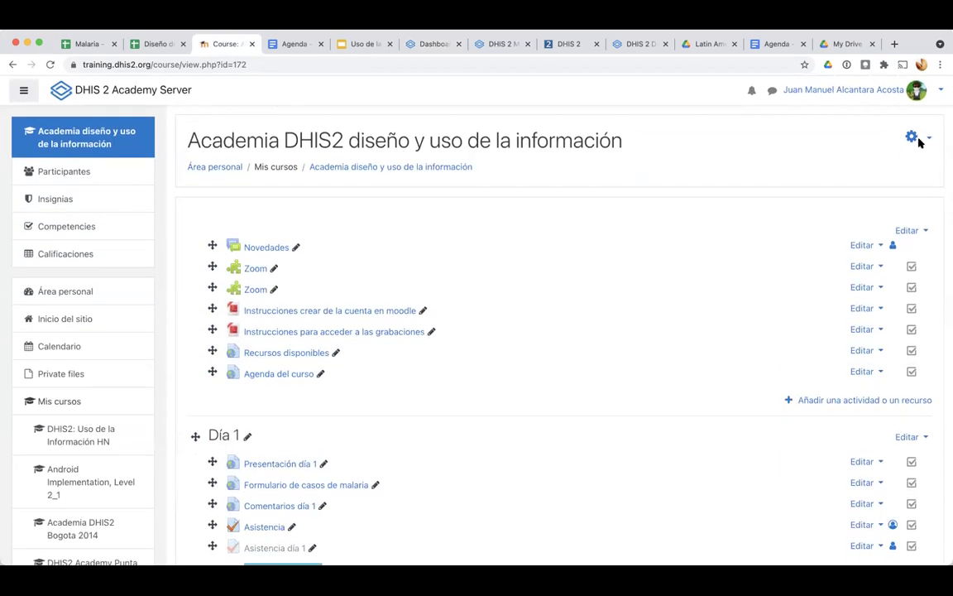
left_click(913, 137)
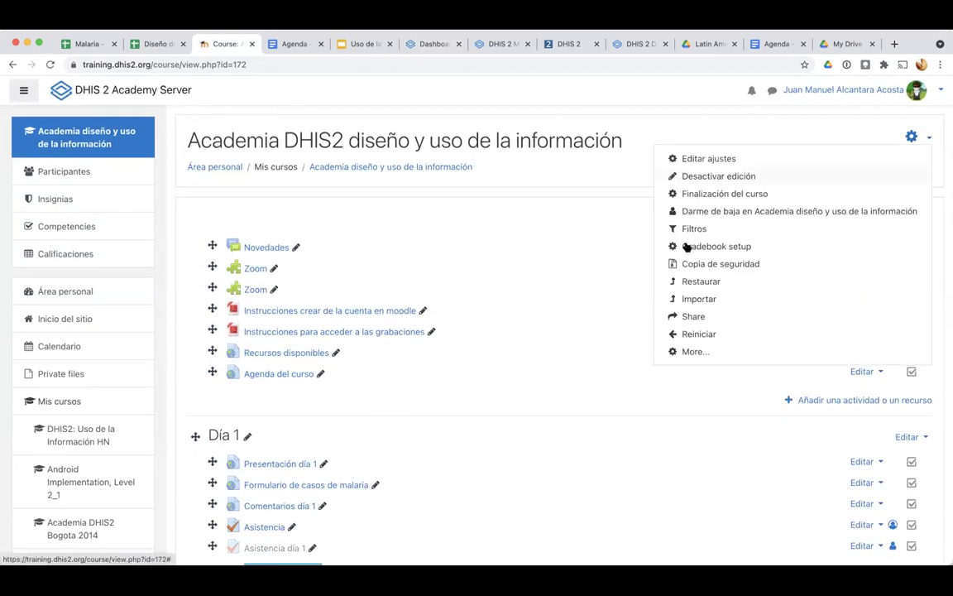
left_click(692, 177)
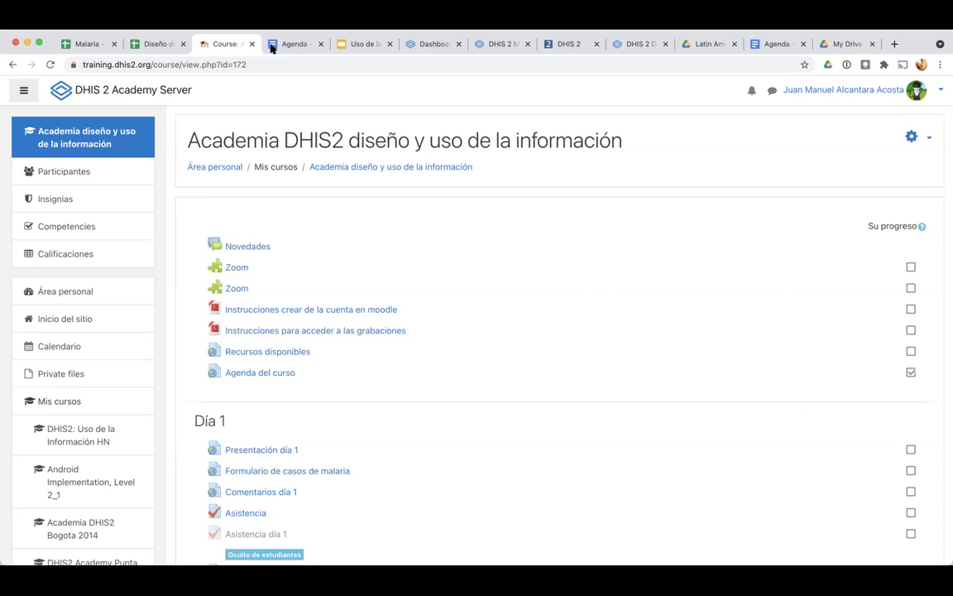
Step: Bring up the 'Uso de la información - dia 7' slides at the Dimensiones slide
left_click(356, 46)
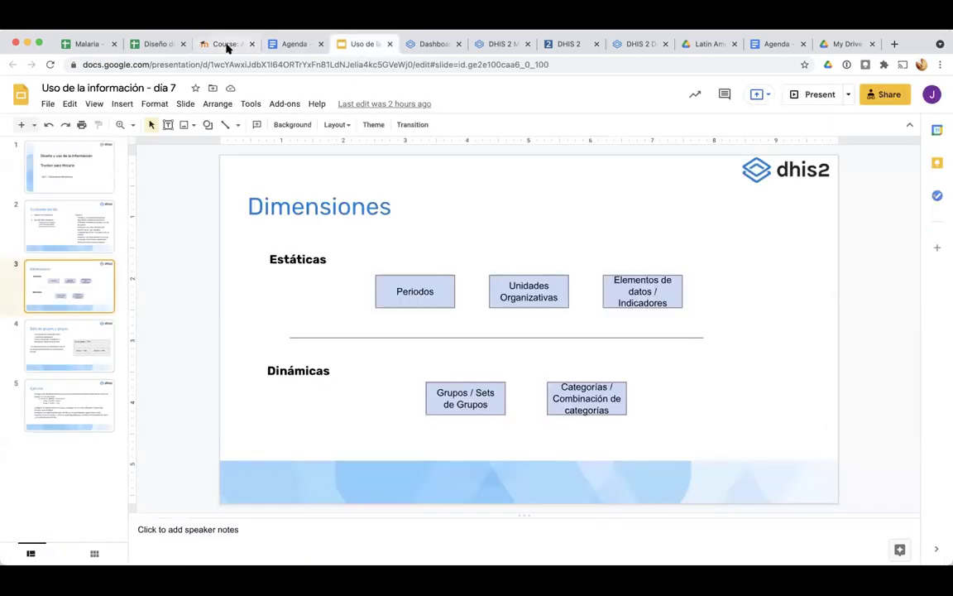
left_click(227, 46)
scroll(265, 425, "down", 20)
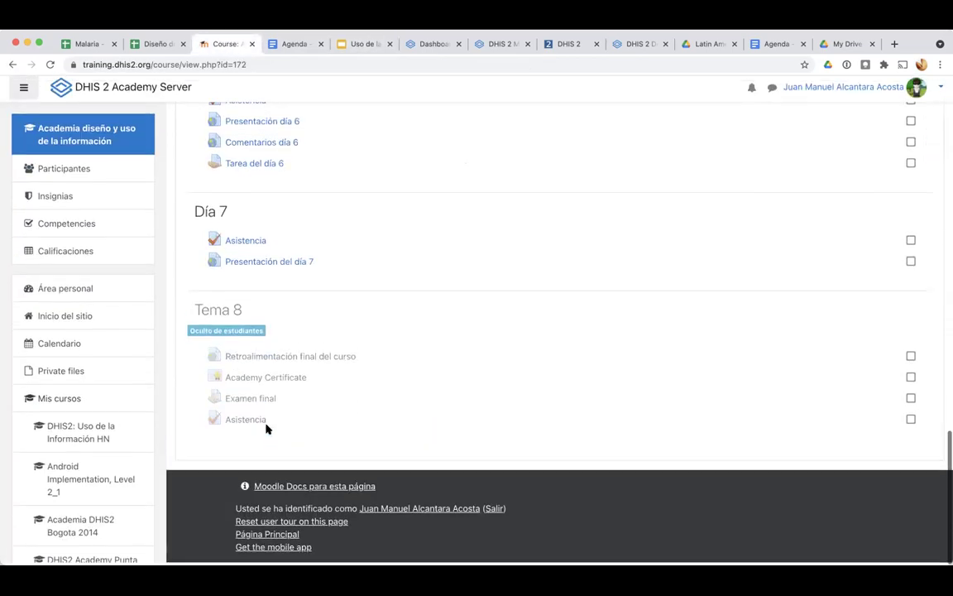
scroll(266, 428, "up", 3)
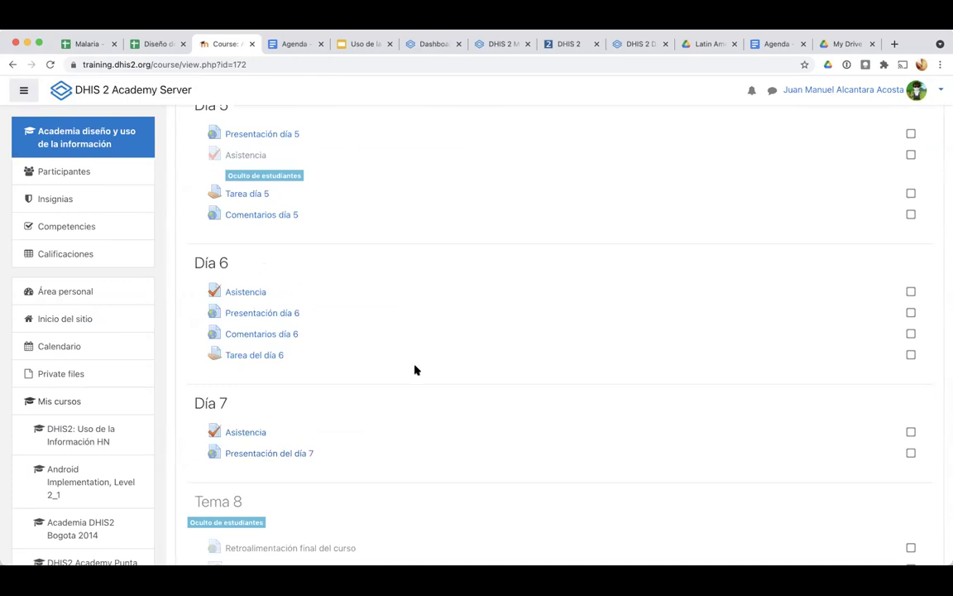
left_click(358, 44)
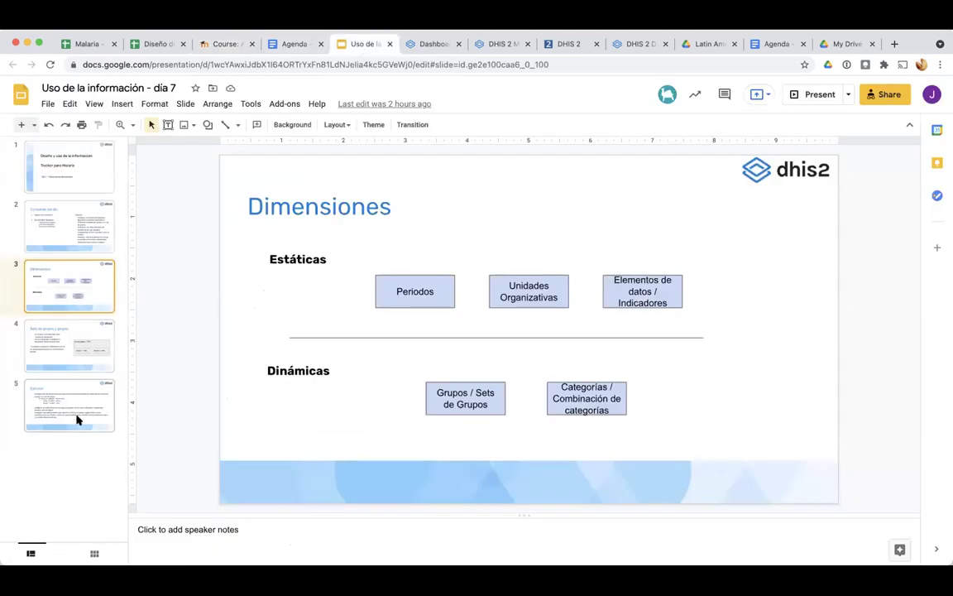
Step: Advance to slide 5 'Ejercicio', then switch to the DHIS2 malaria dashboard
key("Down")
key("Down")
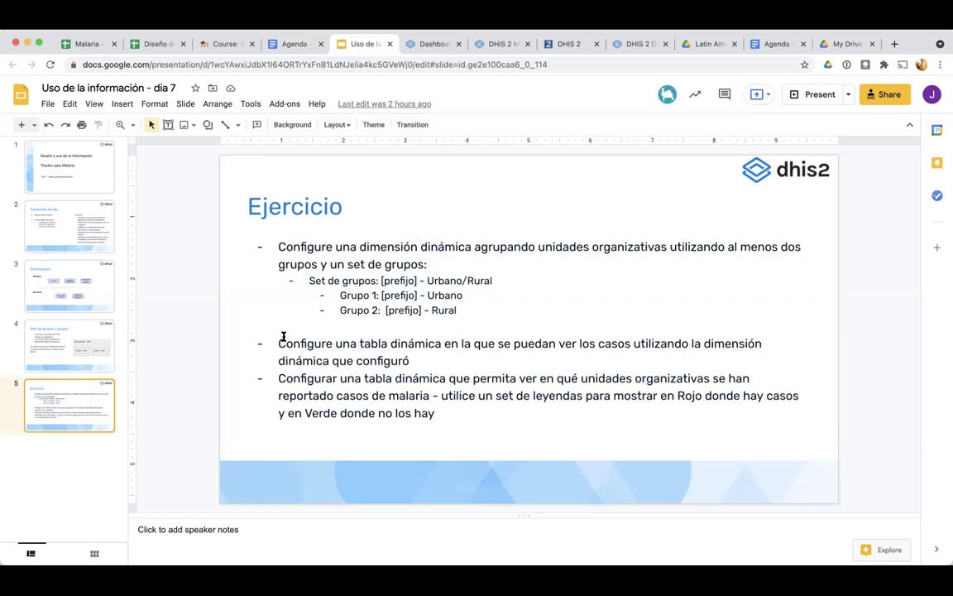
left_click(423, 53)
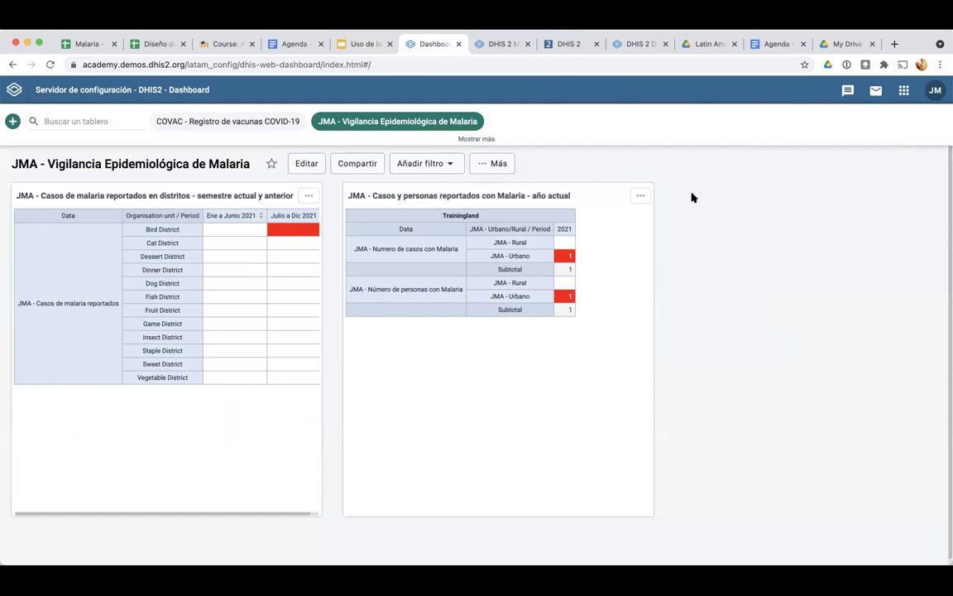
Step: Open the DHIS2 apps menu over the JMA malaria surveillance dashboard
left_click(903, 92)
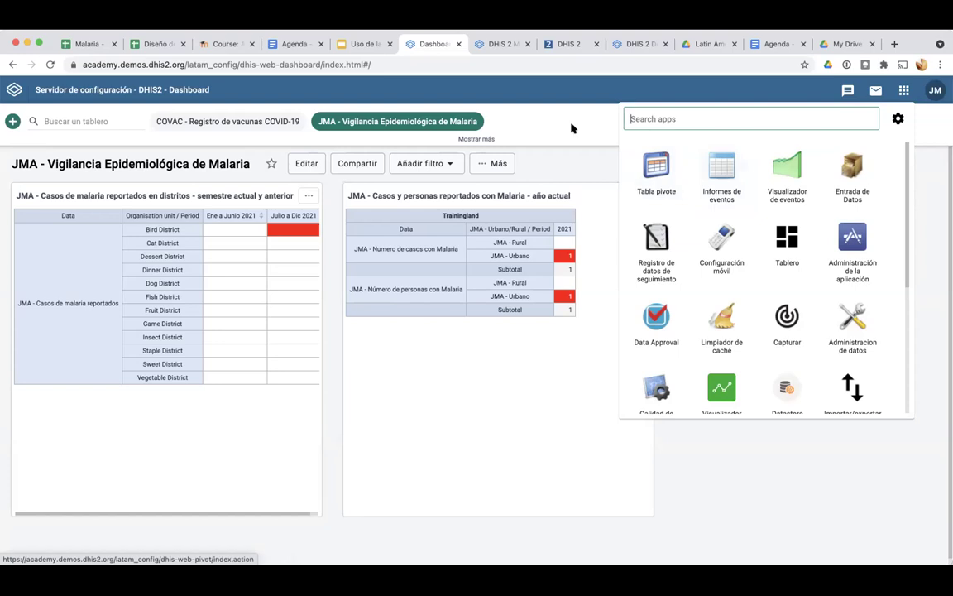
Step: Dismiss the apps menu, reopen it, and close it again to view the malaria dashboard
key("Escape")
left_click(906, 91)
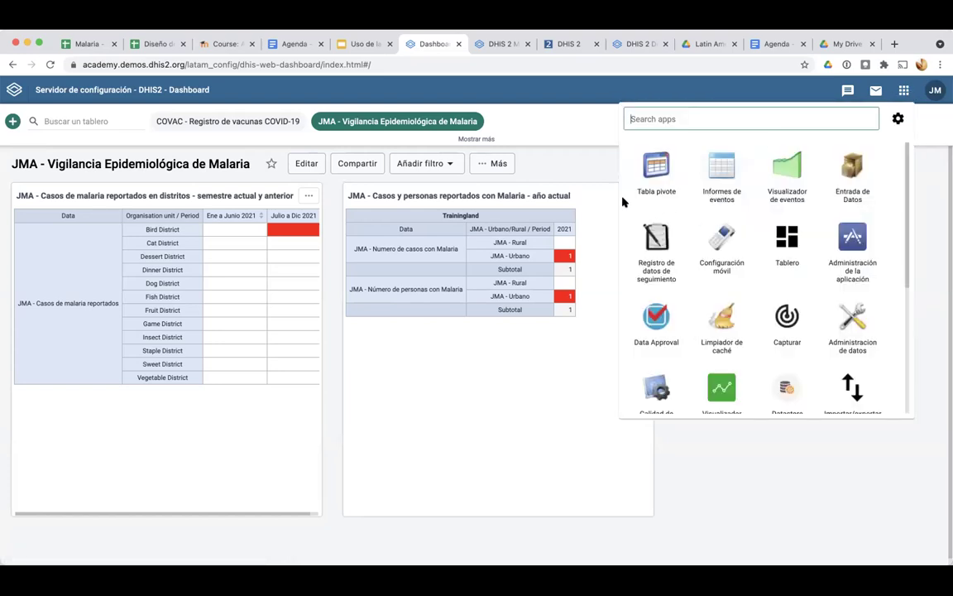
left_click(527, 161)
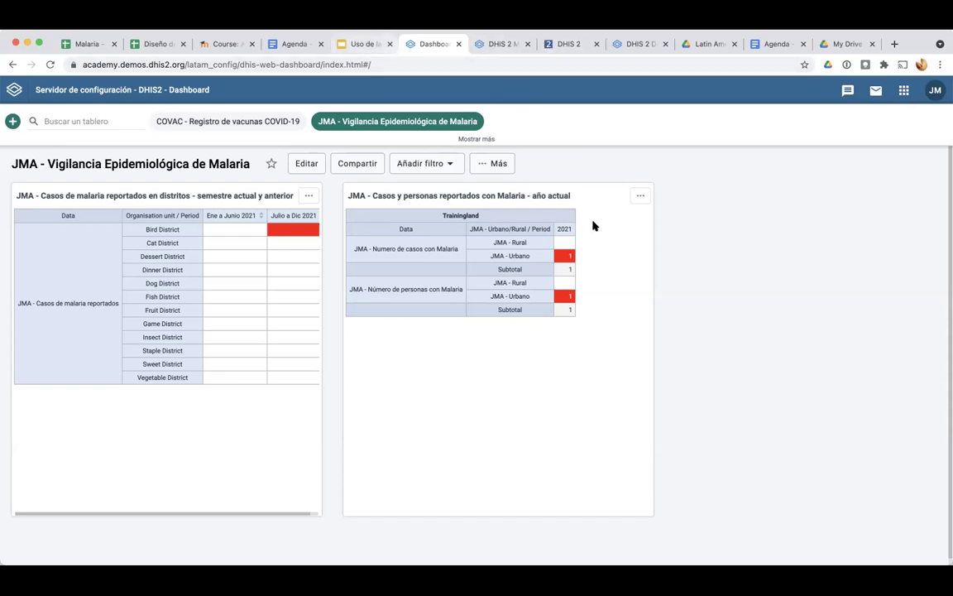
Step: Open the malaria cases-and-persons table in Data Visualizer, then launch Tabla pivote
left_click(639, 196)
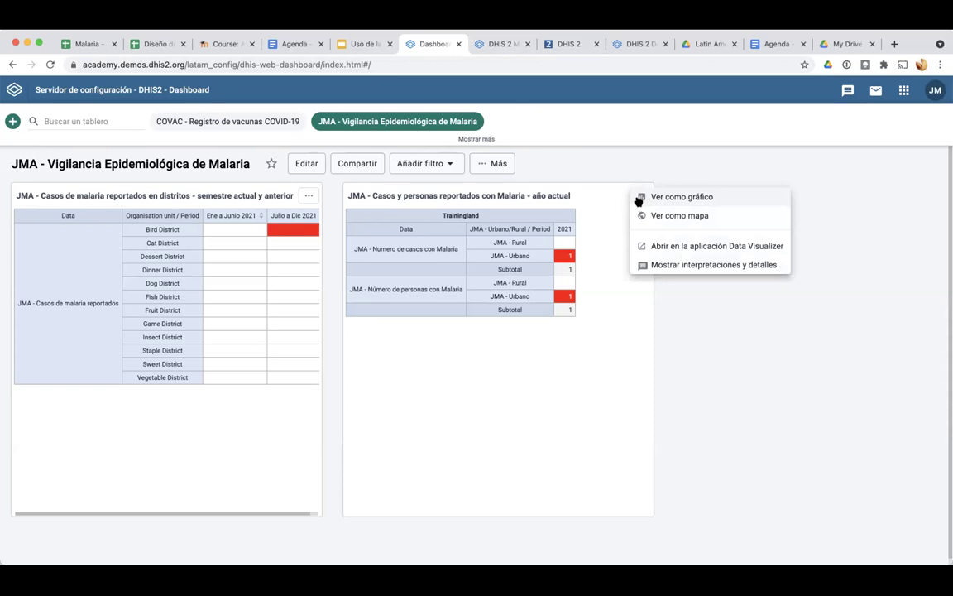
left_click(665, 247)
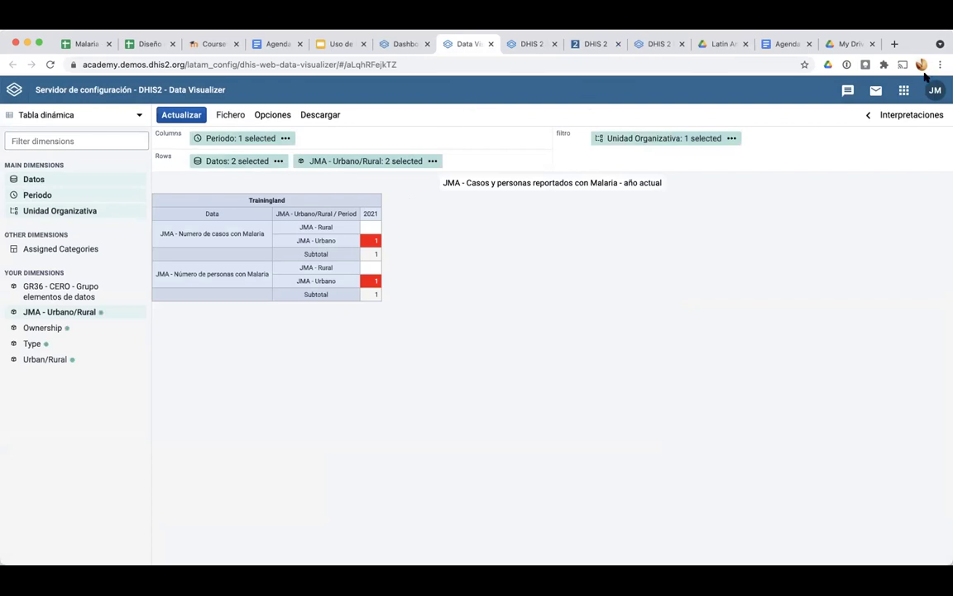
left_click(904, 90)
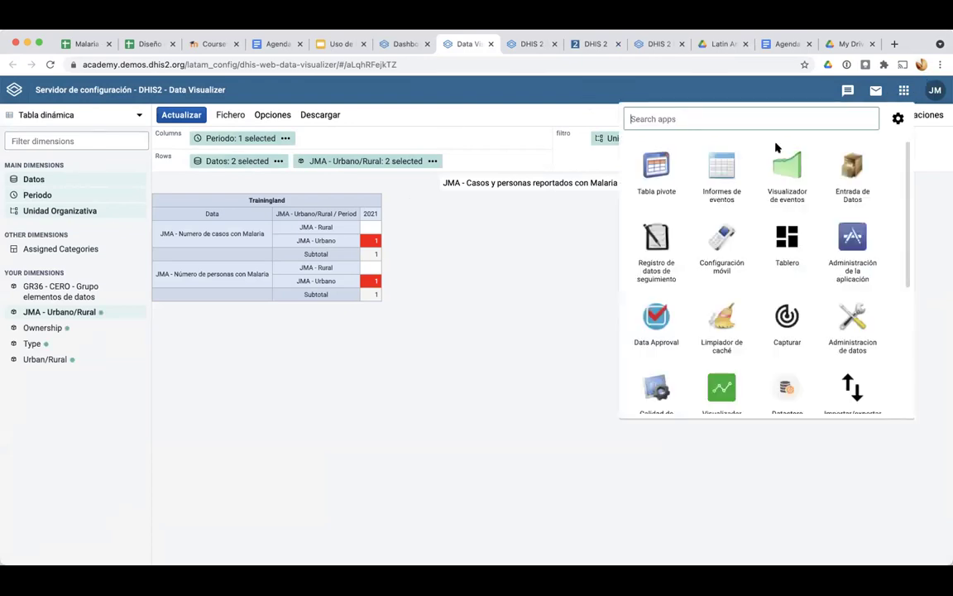
left_click(655, 172)
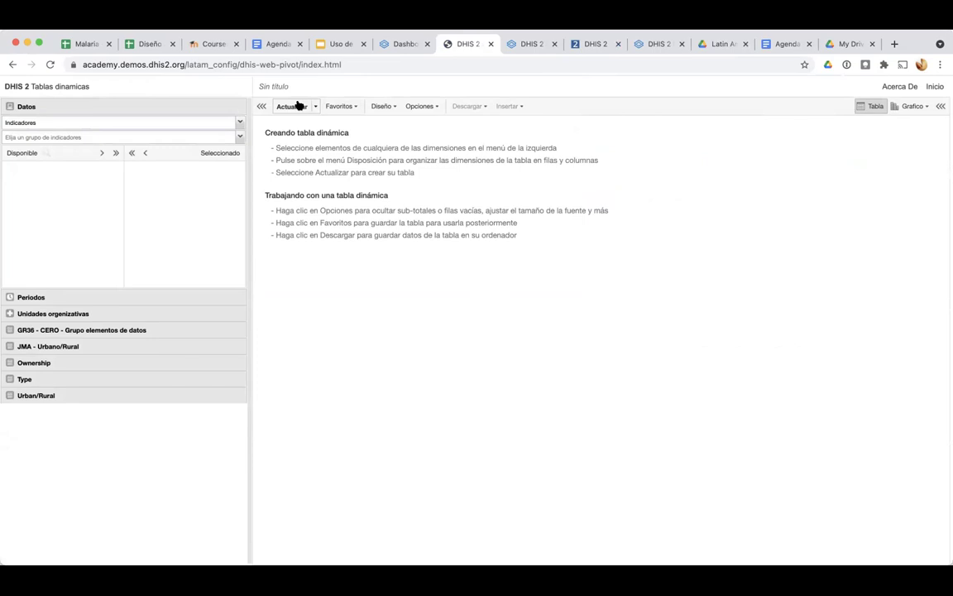
Step: Load the favourite 'JMA - Casos y personas reportados con Malaria - año actual' from Favoritos > Abierto
left_click(357, 106)
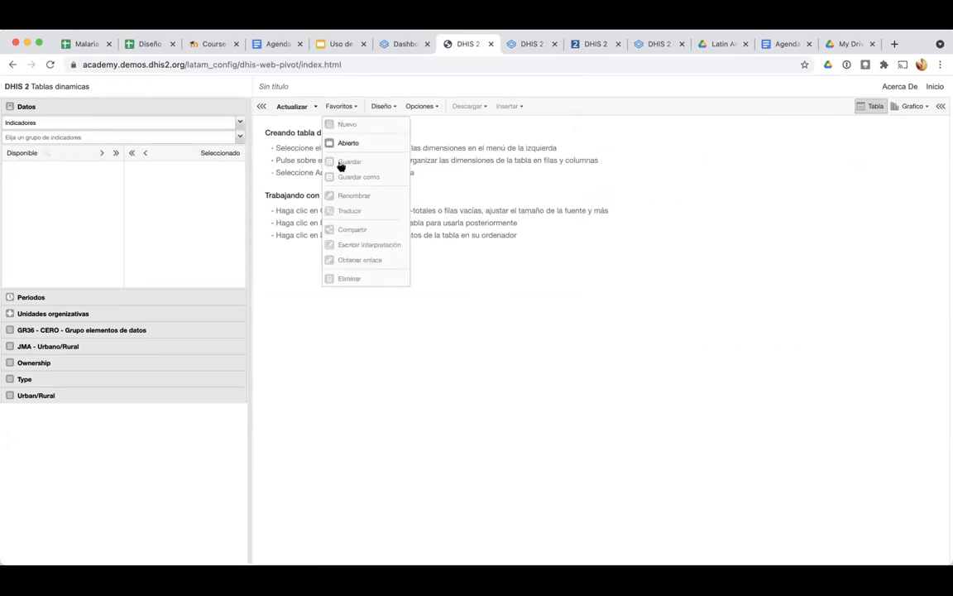
left_click(347, 109)
left_click(346, 142)
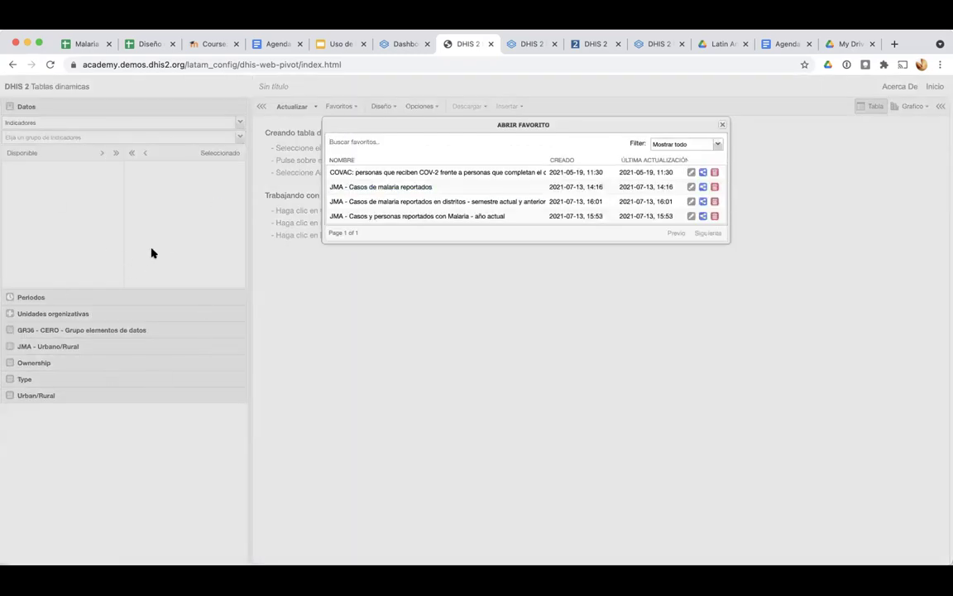
left_click(405, 216)
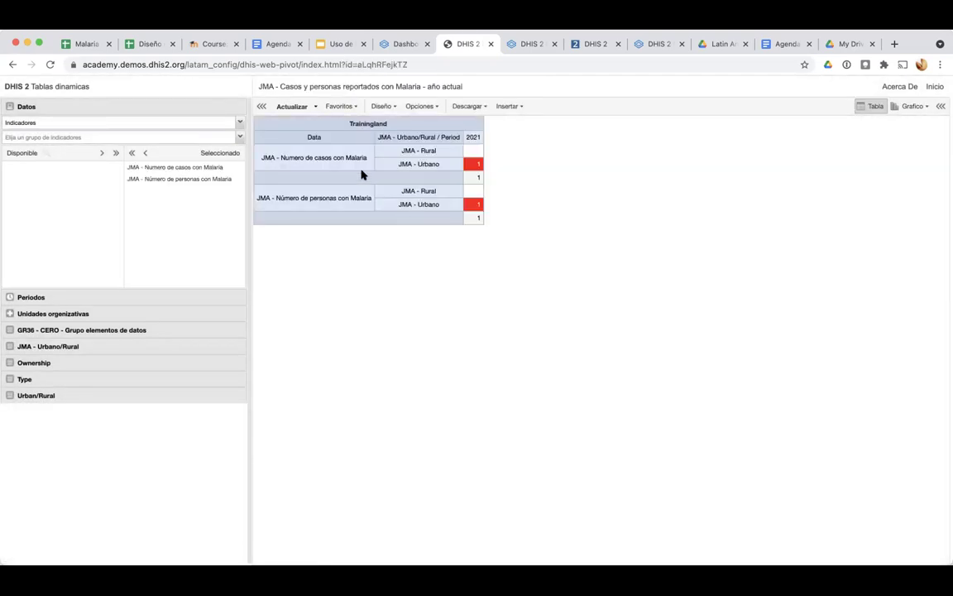
left_click(350, 108)
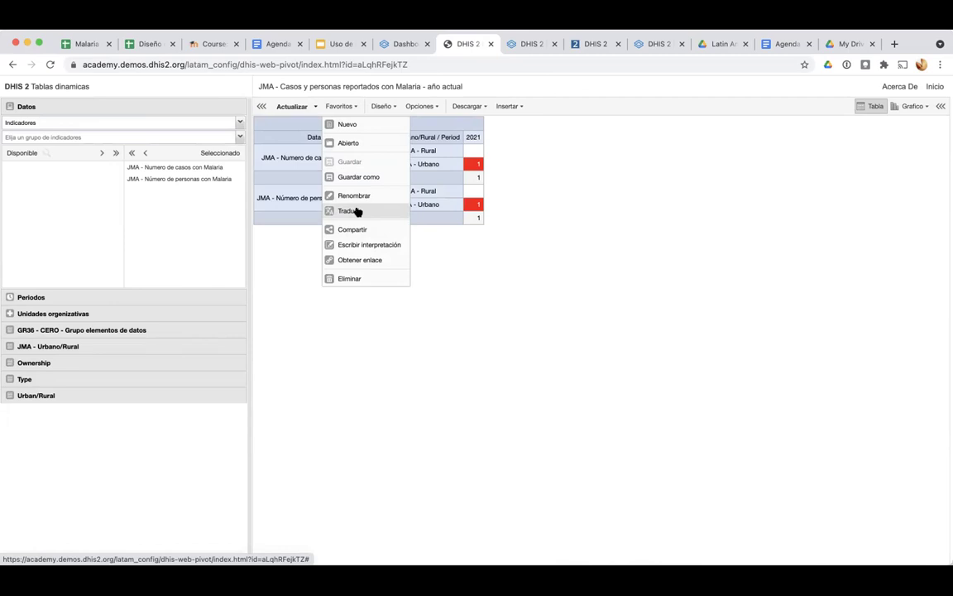
left_click(356, 213)
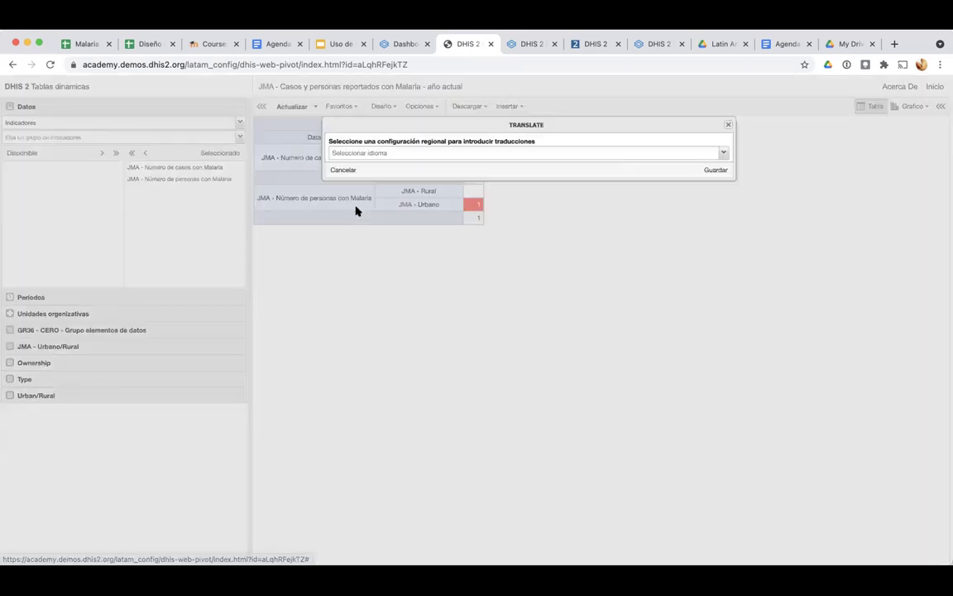
left_click(722, 151)
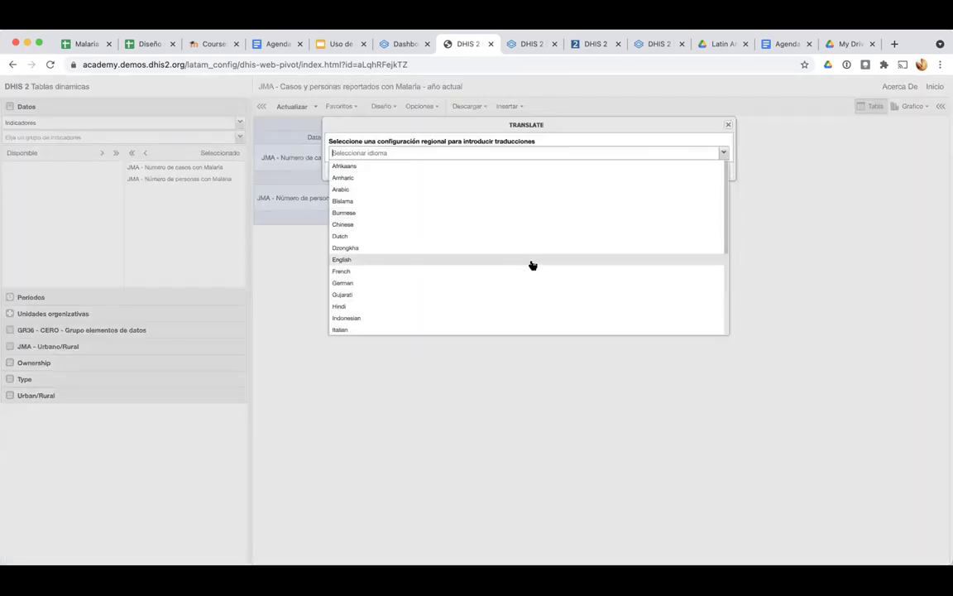
scroll(532, 265, "down", 2)
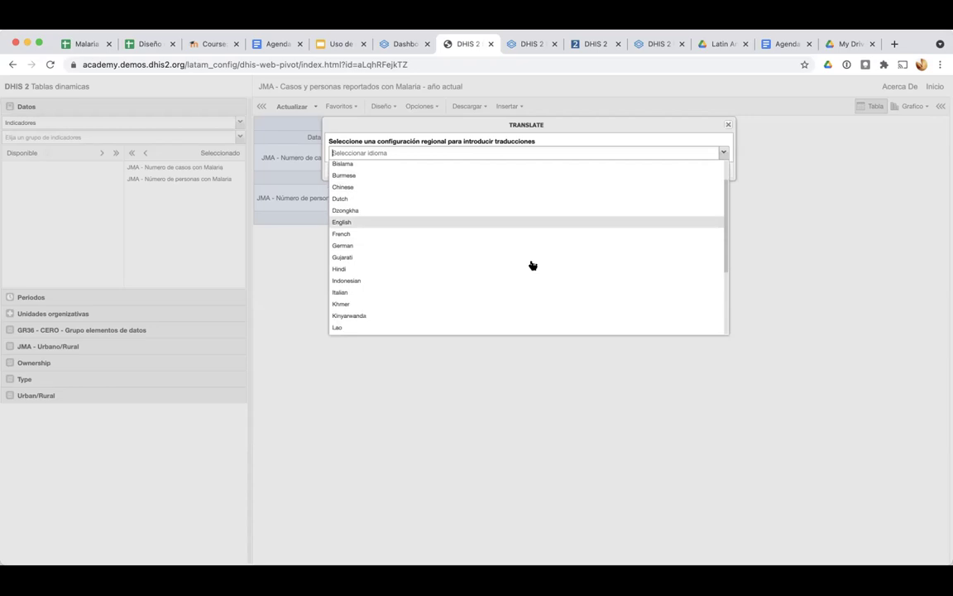
left_click(511, 216)
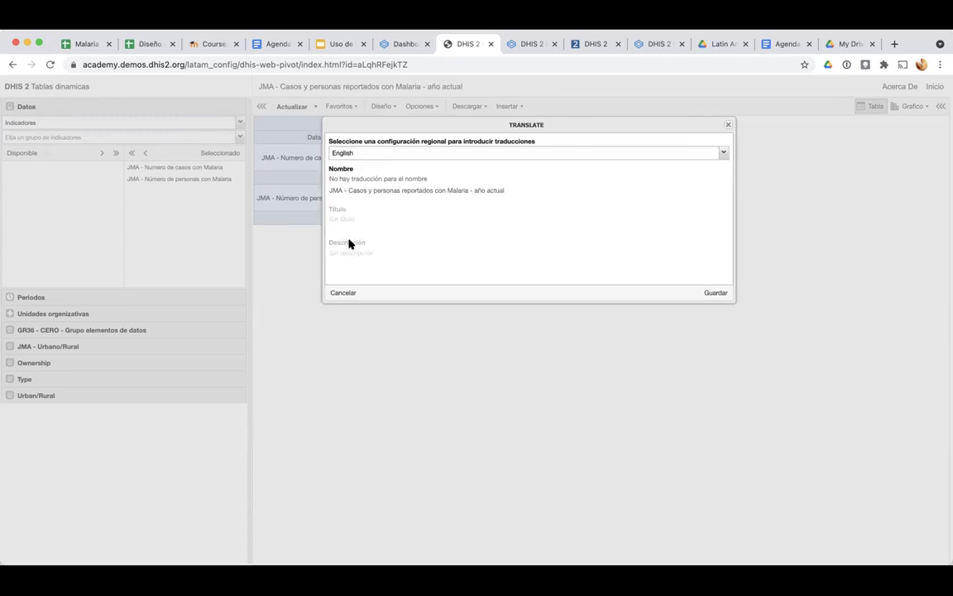
double_click(336, 190)
left_click(343, 294)
left_click(341, 104)
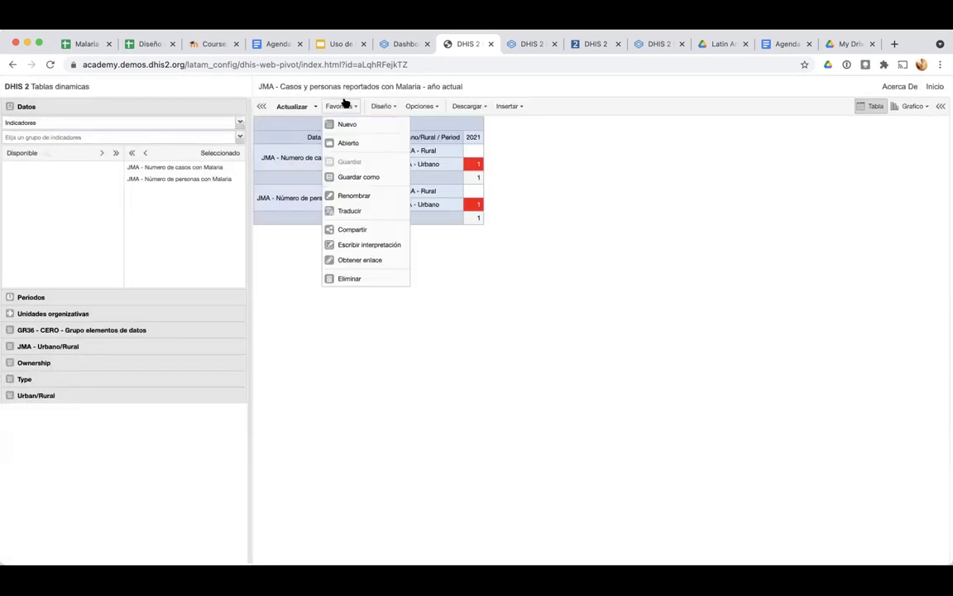
Step: Start a new interpretation, share it with the JMA Malaria - Capturistas group, and move the dialog below the table
left_click(381, 247)
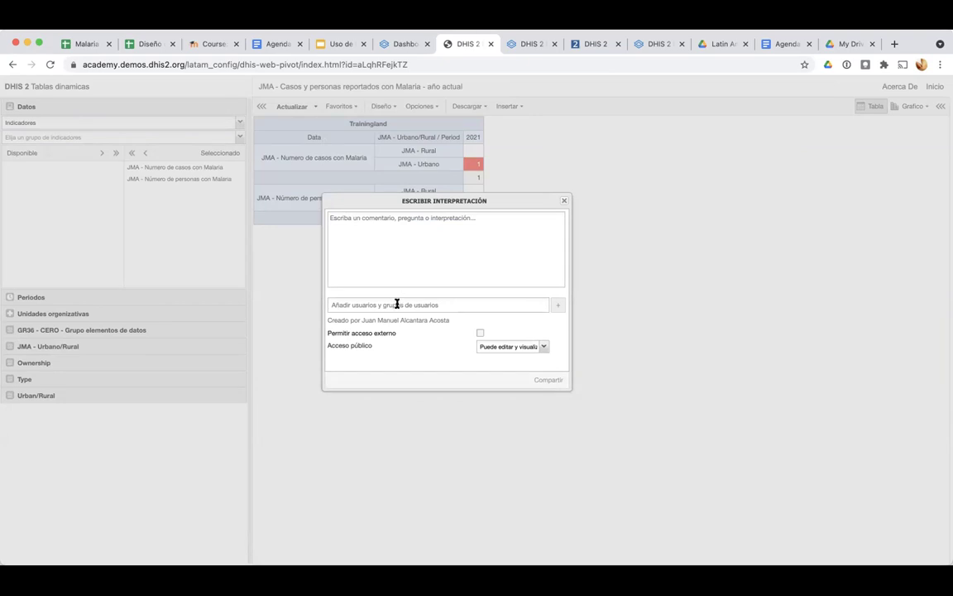
left_click(528, 307)
left_click(528, 308)
type("JMA")
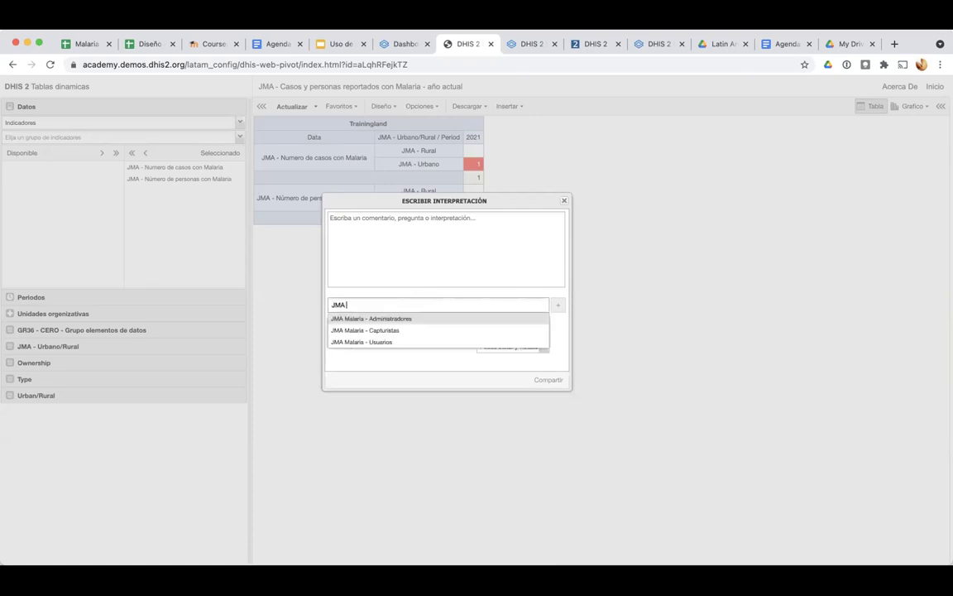
left_click(418, 332)
left_click(407, 249)
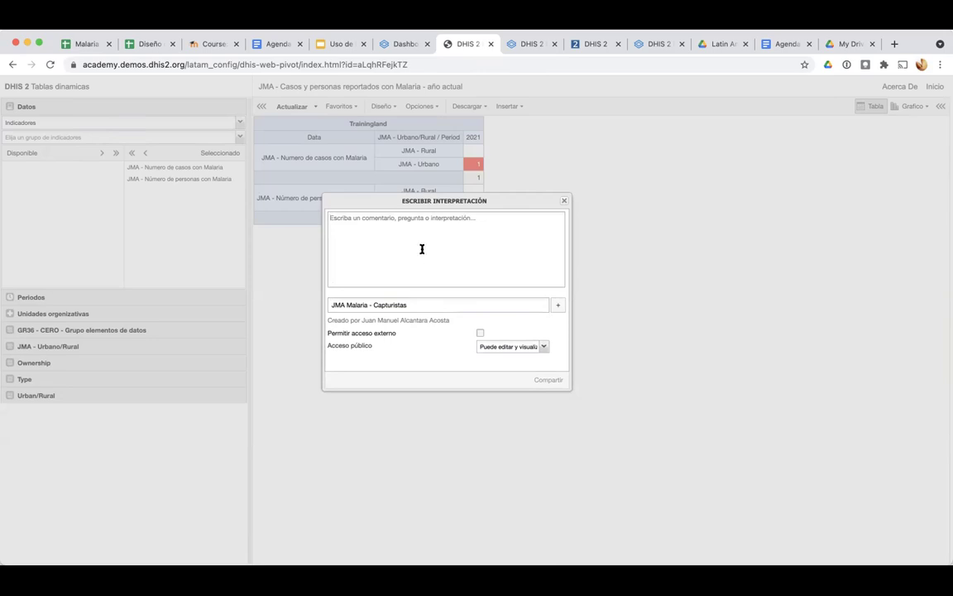
left_click_drag(454, 200, 435, 285)
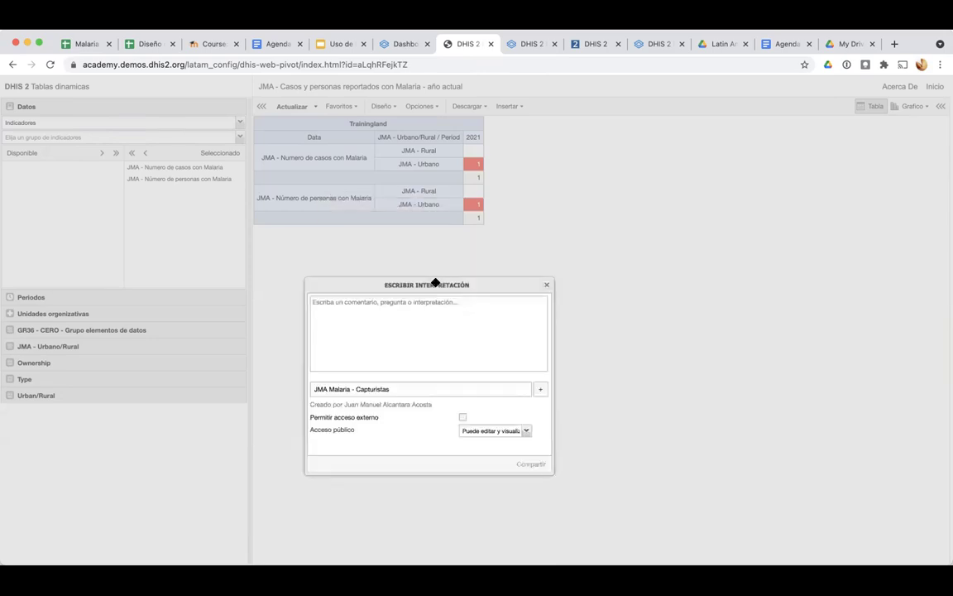
Step: Type the interpretation 'El informe presenta datos agregados por el ámbito geográfico de las unidades organizativas'
left_click(439, 326)
type("el inform")
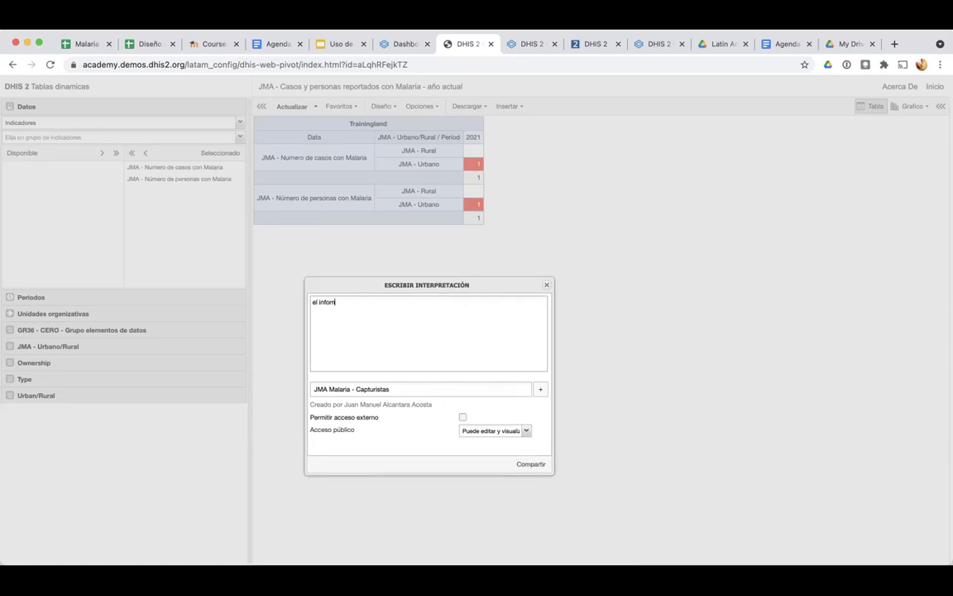
type("e presenta datos agregados por la")
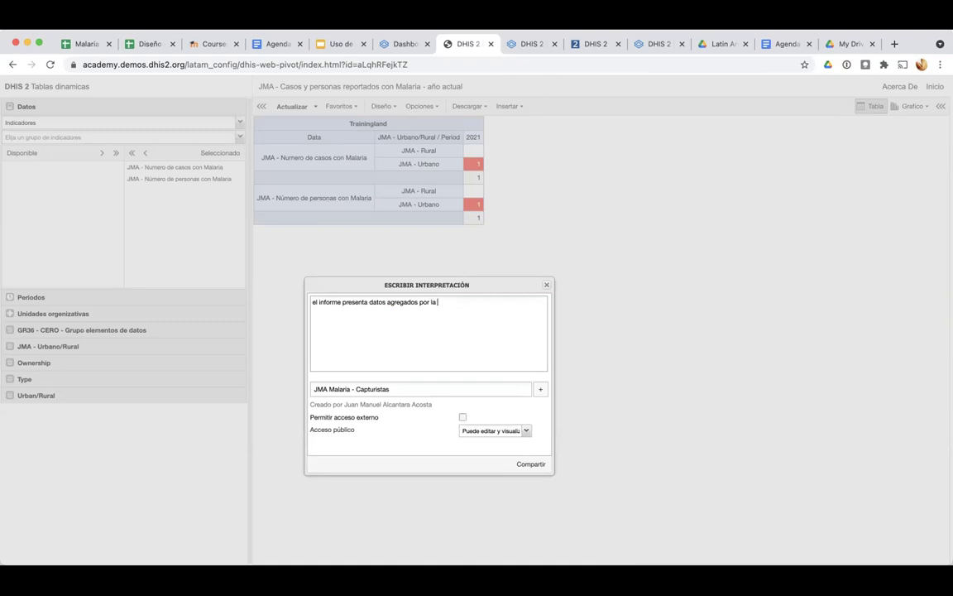
key("BackSpace")
key("BackSpace")
key("BackSpace")
type("el ambito")
key("BackSpace")
key("BackSpace")
key("BackSpace")
key("BackSpace")
key("BackSpace")
key("BackSpace")
key("BackSpace")
type("ámbito geográfico dee")
key("BackSpace")
type("las unidades oganizat")
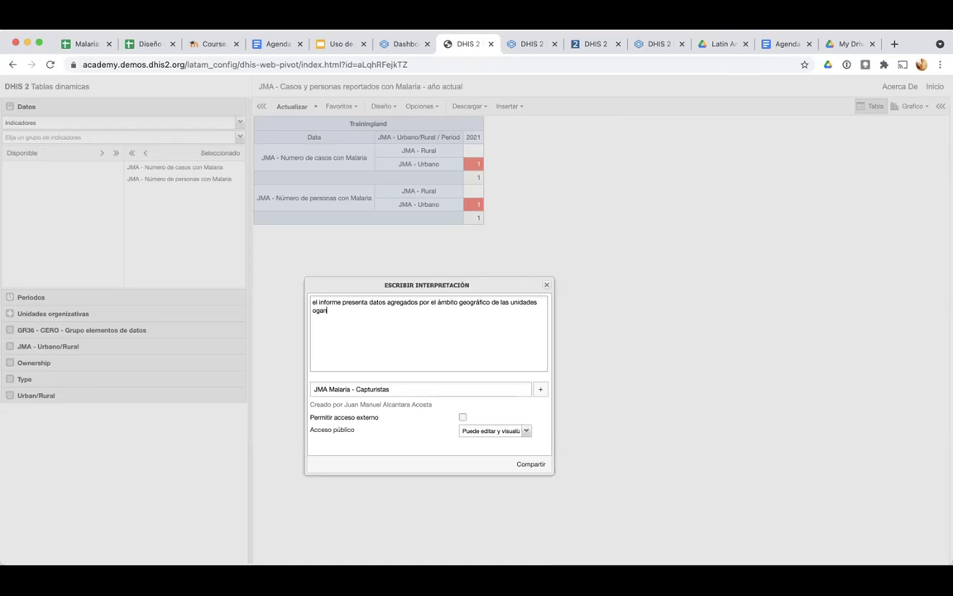
type("ivas yy")
Step: Correct 'organizativas' and finish the comment with 'y sólo para eventos completados'
right_click(322, 310)
left_click(357, 314)
key("BackSpace")
key("BackSpace")
key("BackSpace")
key("BackSpace")
type("iv")
scroll(395, 325, "up", 5)
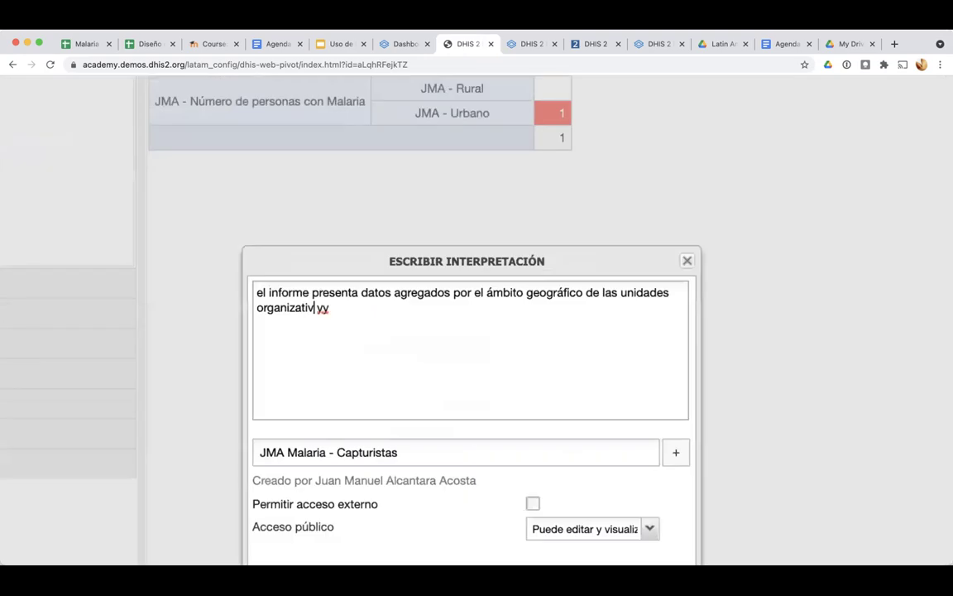
type("as")
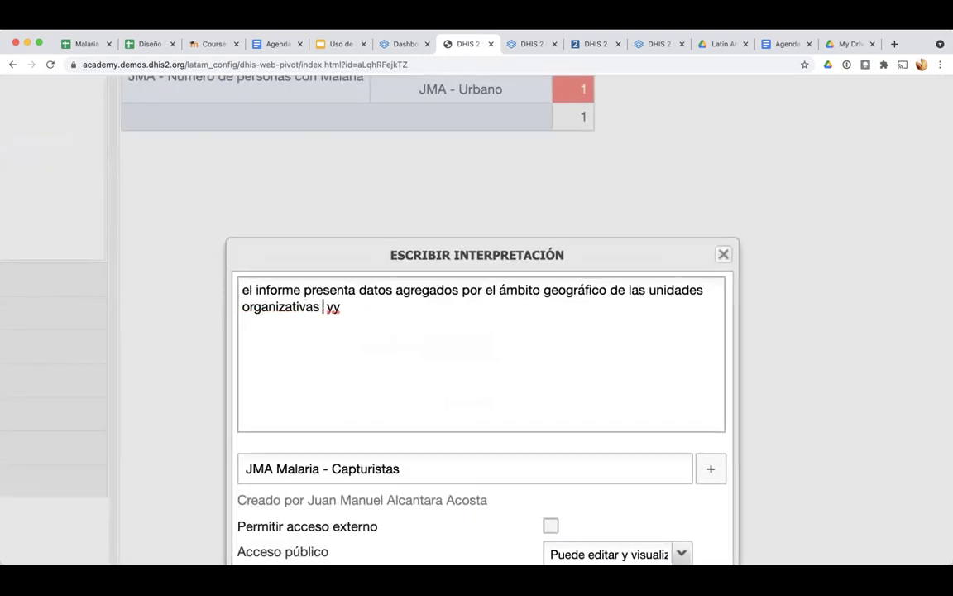
type(" u só")
key("BackSpace")
key("BackSpace")
key("BackSpace")
key("BackSpace")
key("BackSpace")
key("BackSpace")
key("BackSpace")
type("sólo para")
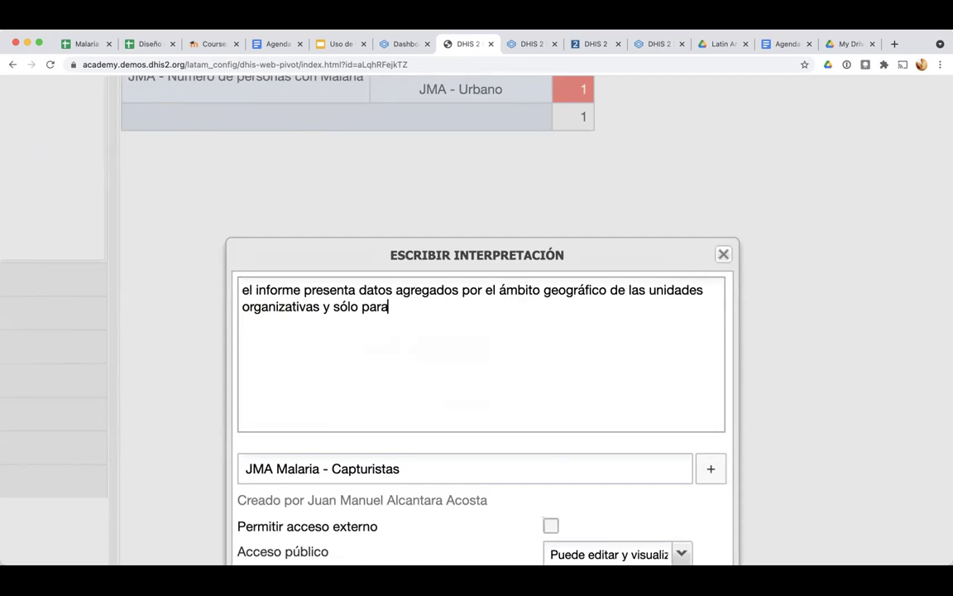
key("super+minus")
key("super+minus")
key("super+minus")
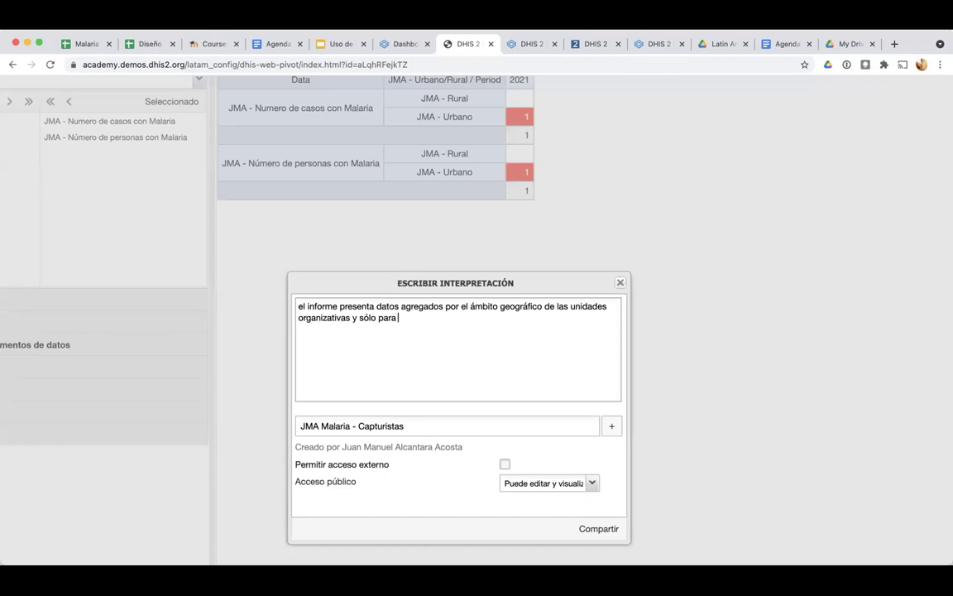
type("eventos completados")
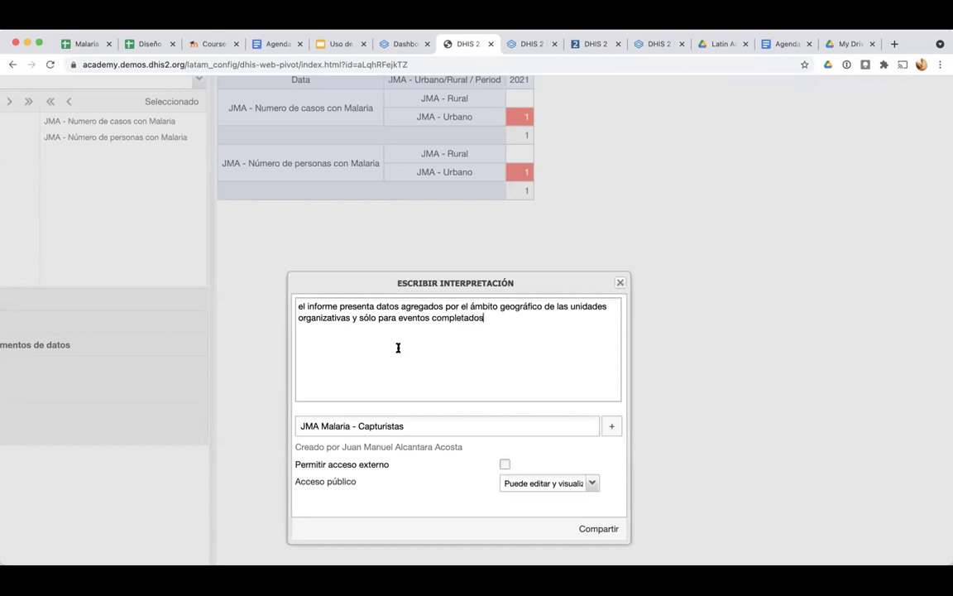
scroll(372, 429, "down", 2)
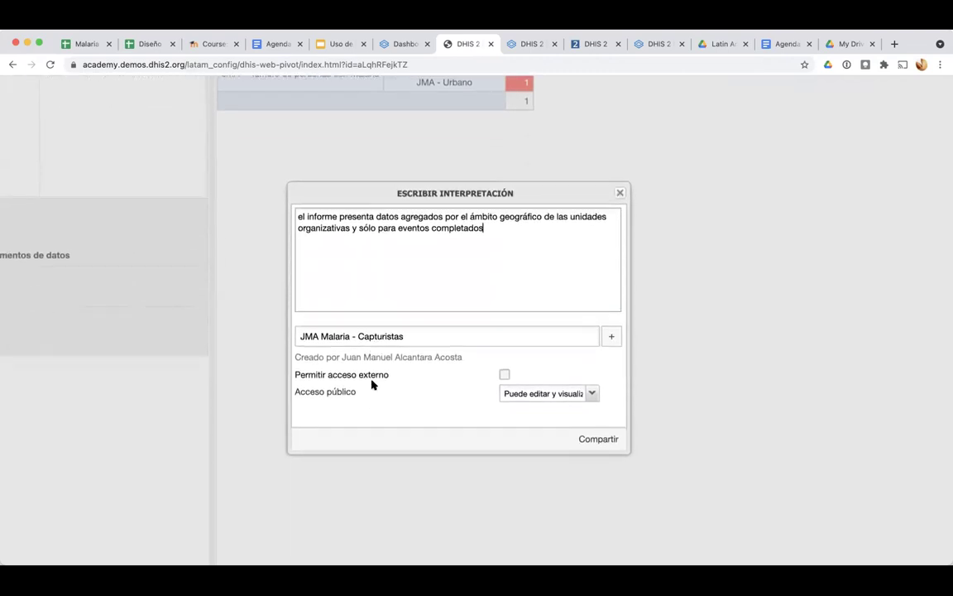
Step: Set public access to Ninguno and share the interpretation
left_click(593, 395)
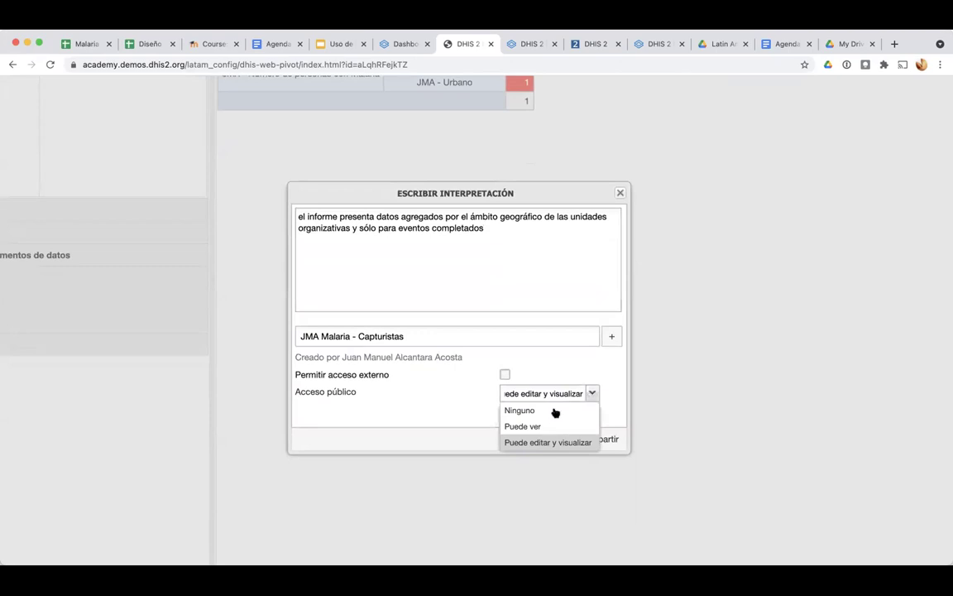
left_click(547, 413)
left_click(601, 438)
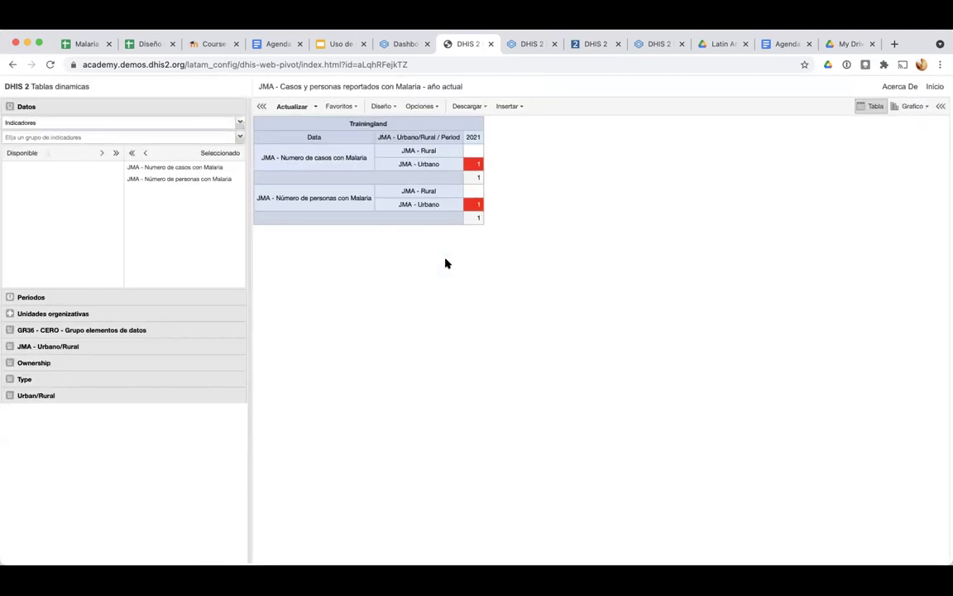
Step: Open the Descargar menu and view its JSON and CSV data-format submenus
left_click(428, 106)
left_click(477, 111)
left_click(483, 108)
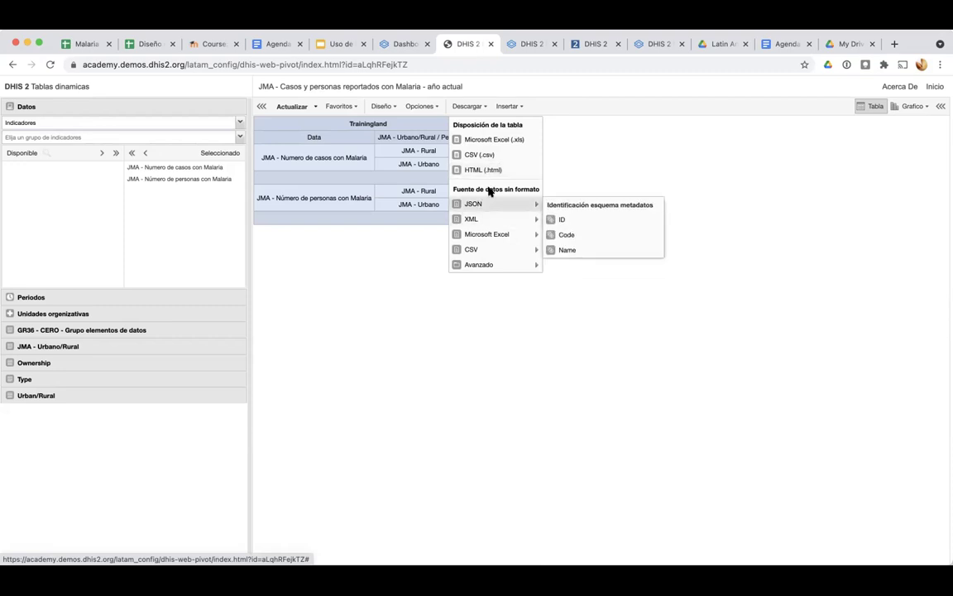
mouse_move(499, 205)
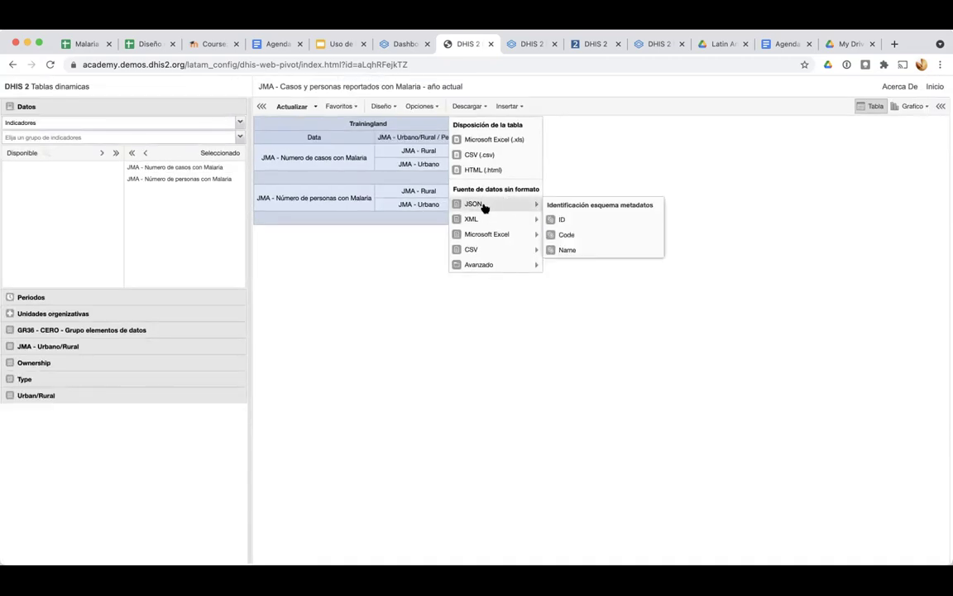
mouse_move(504, 245)
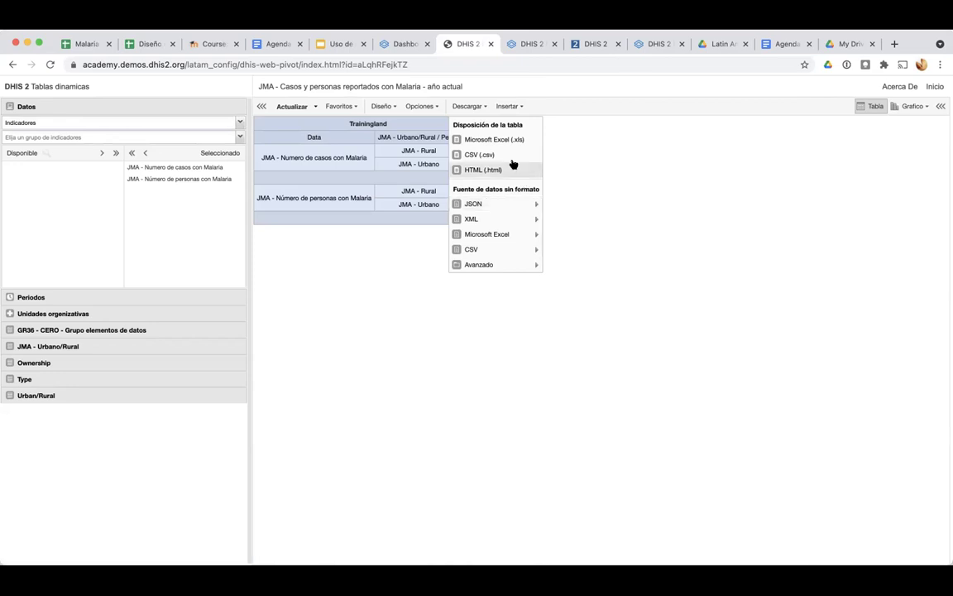
left_click(483, 109)
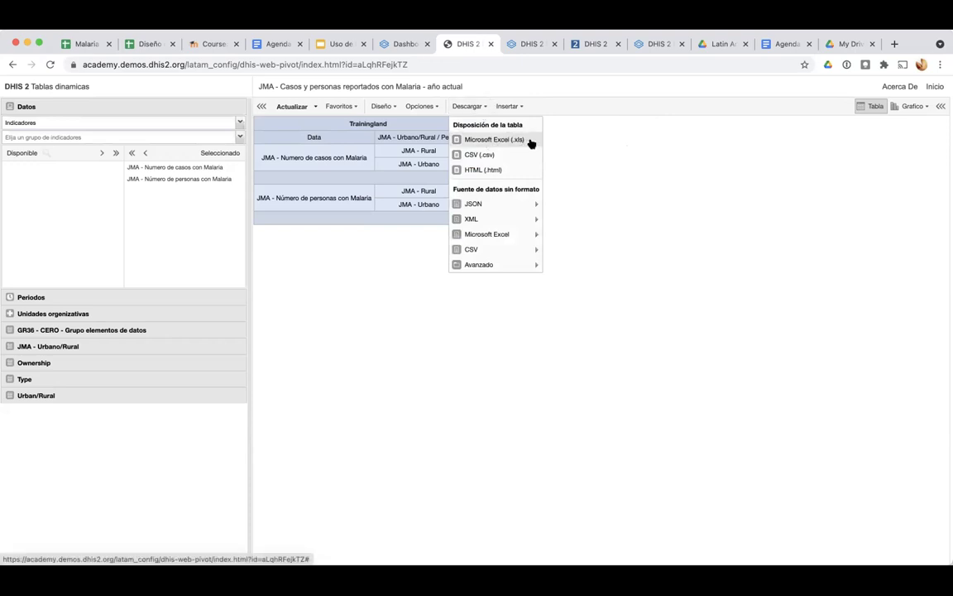
Step: Download the malaria table as Microsoft Excel (.xls), saved as data Malaria.xls
left_click(490, 141)
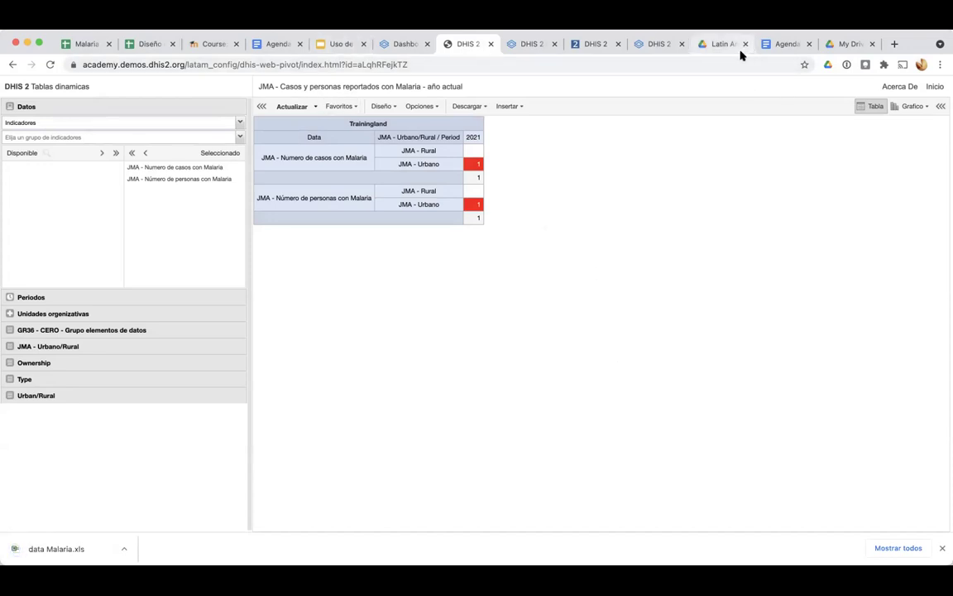
Step: Switch to the Latin America Academy folder in Google Drive
left_click(714, 45)
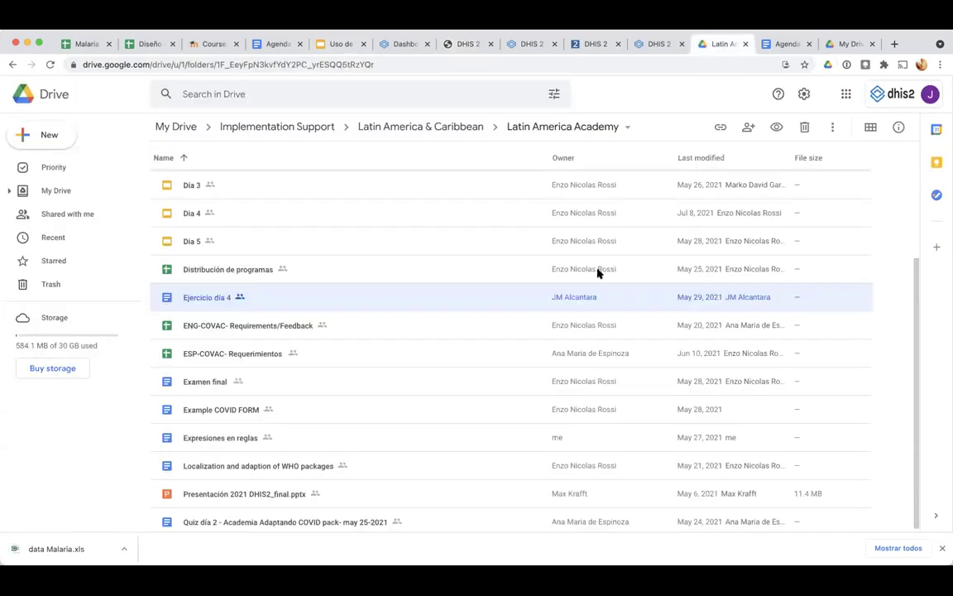
Step: Upload data Malaria.xls into the Uso de la información folder and open the uploaded file in Sheets
scroll(469, 431, "up", 4)
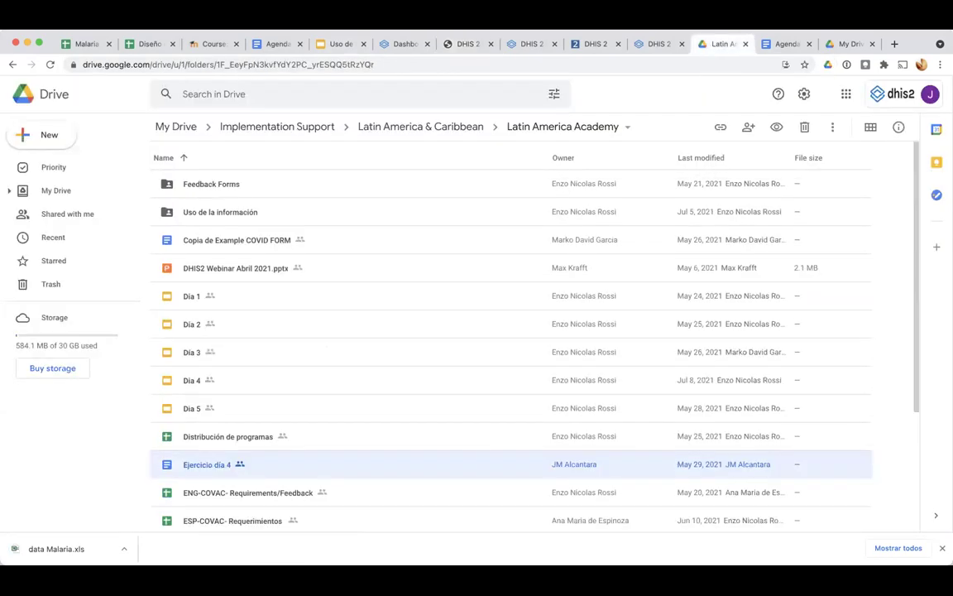
double_click(231, 211)
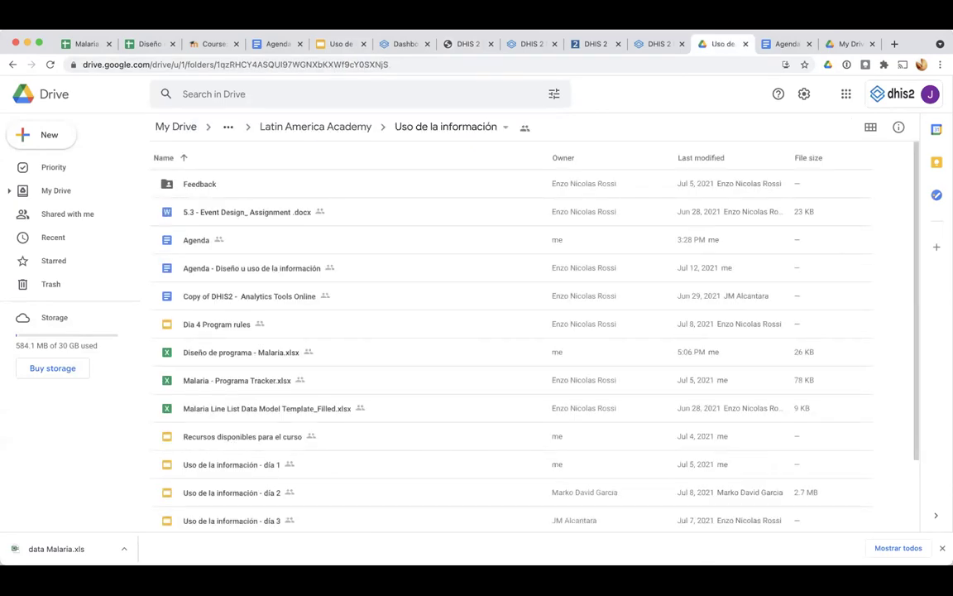
left_click_drag(611, 499, 564, 414)
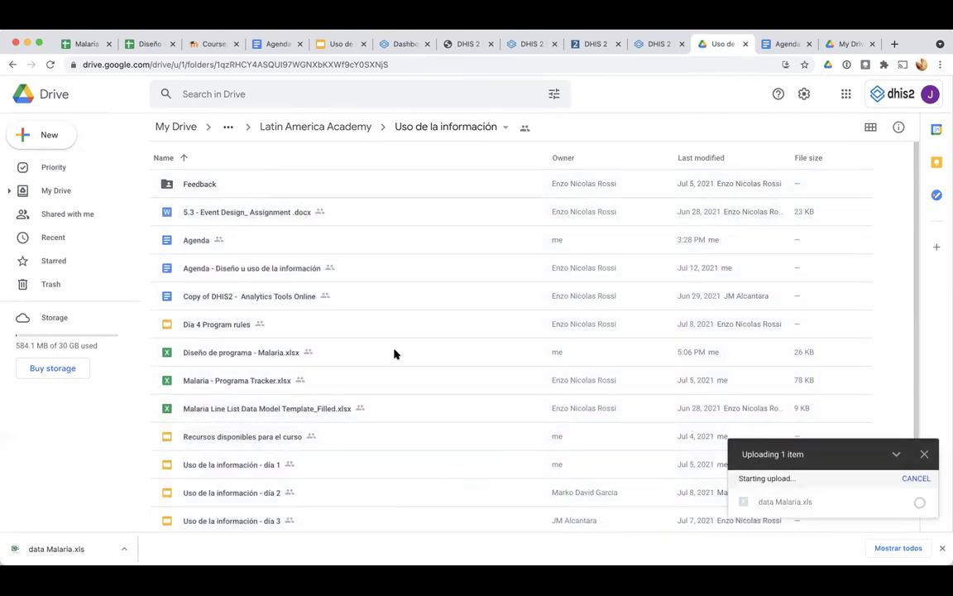
scroll(394, 354, "down", 3)
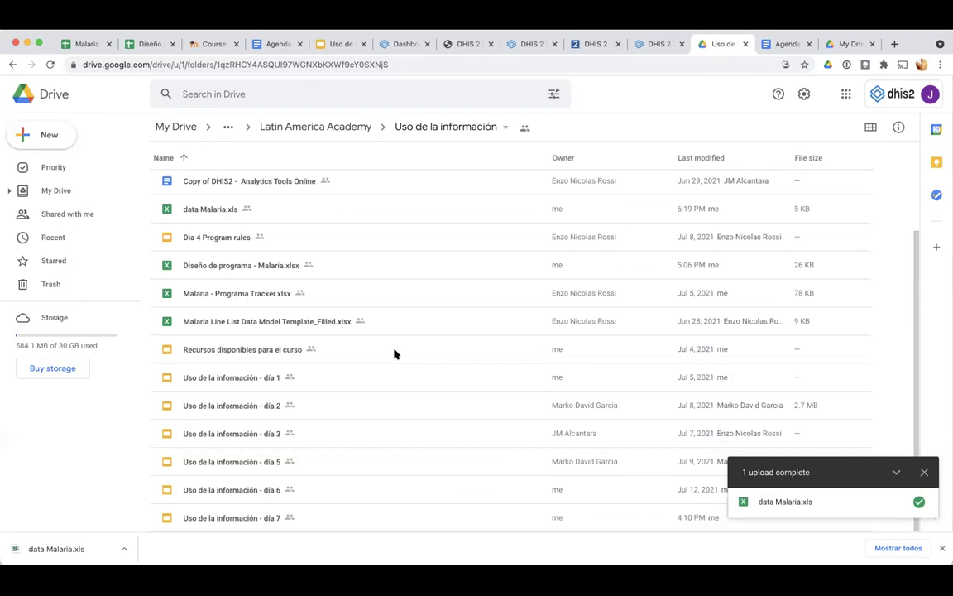
scroll(394, 354, "up", 3)
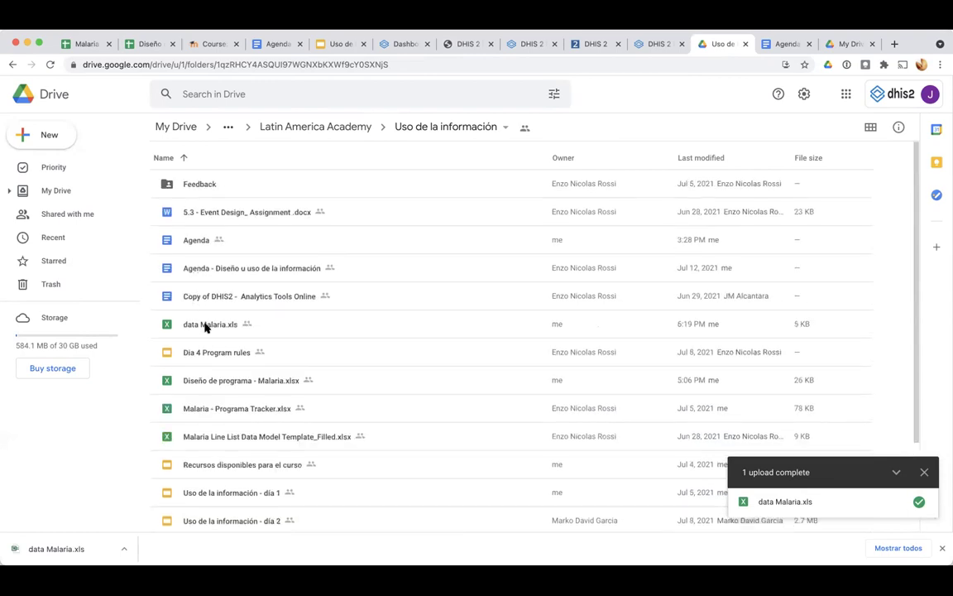
double_click(195, 325)
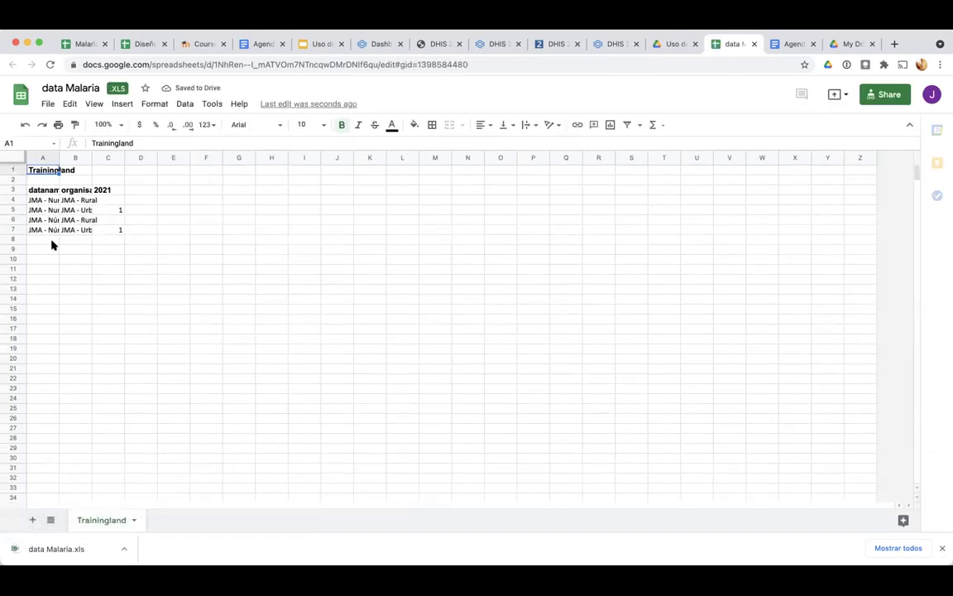
Step: Fit column A, save the file as XLSX, and widen column B
double_click(58, 159)
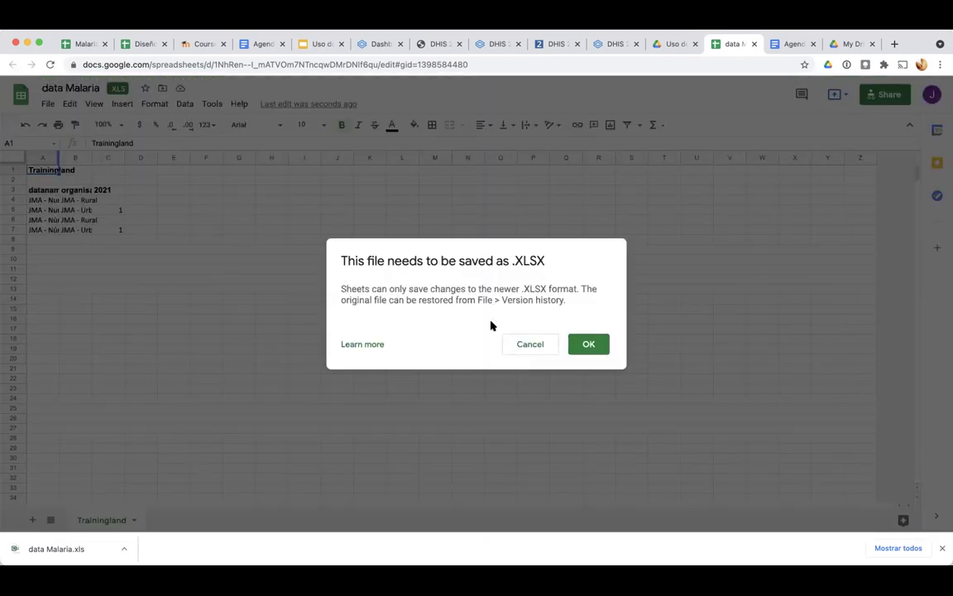
left_click(533, 343)
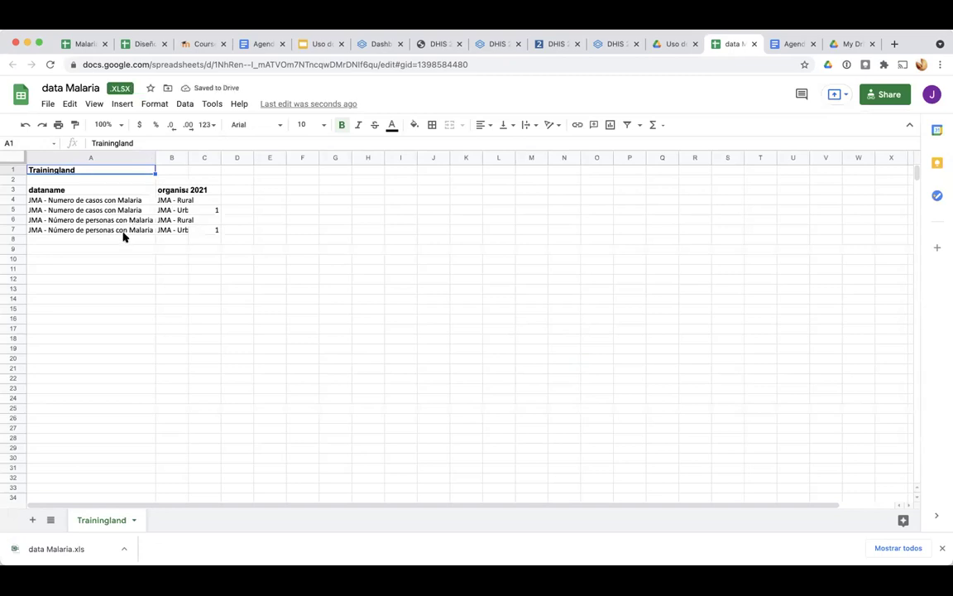
left_click_drag(187, 158, 221, 157)
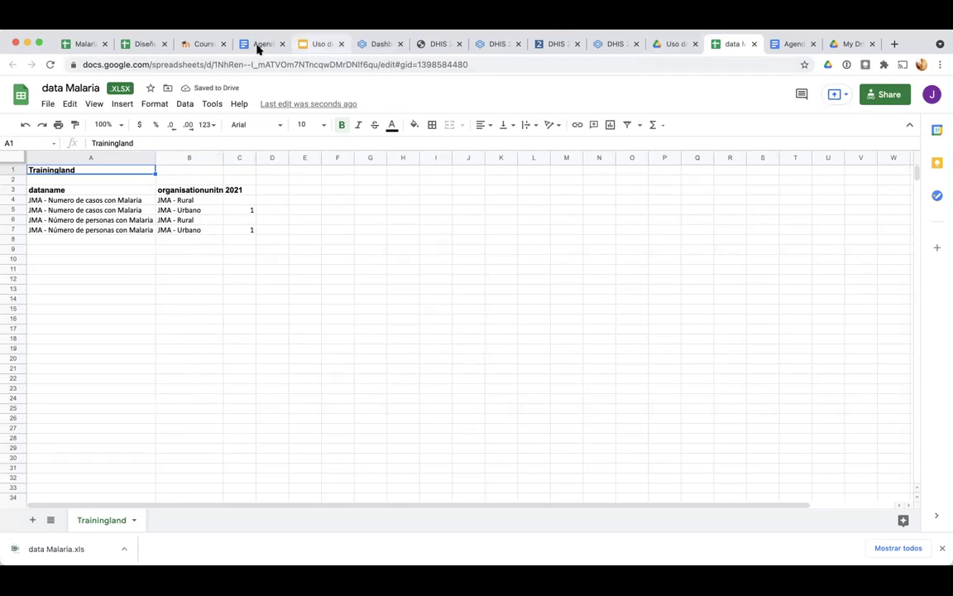
Step: Glance at the malaria dashboard and pivot table tabs, then return to the sheet's B3 header
left_click(379, 44)
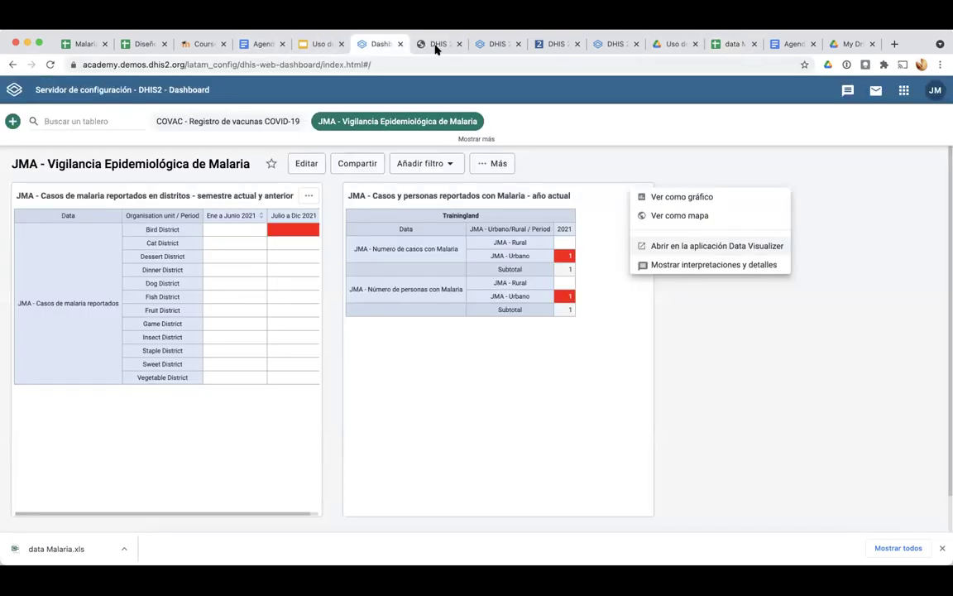
left_click(435, 47)
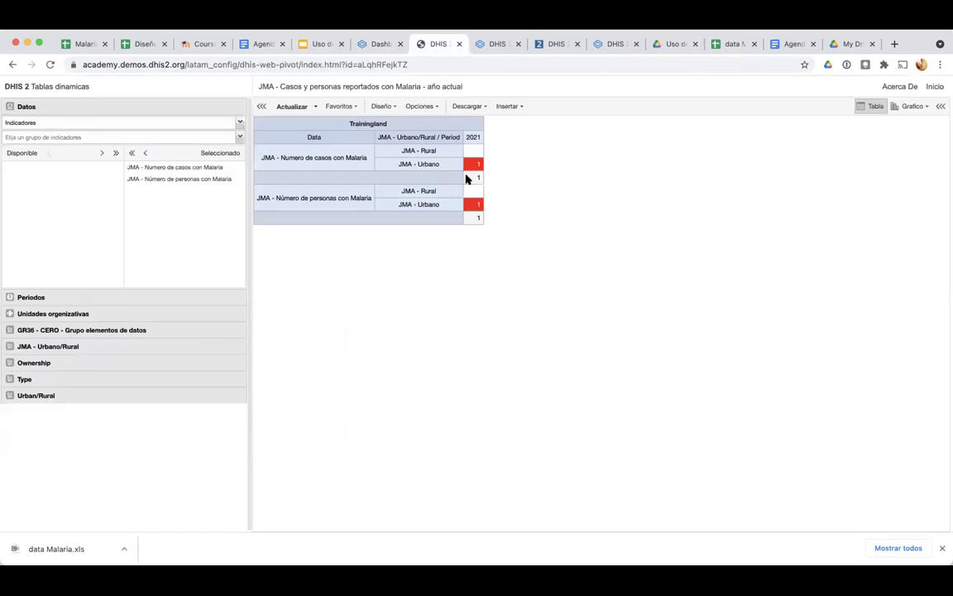
left_click(732, 44)
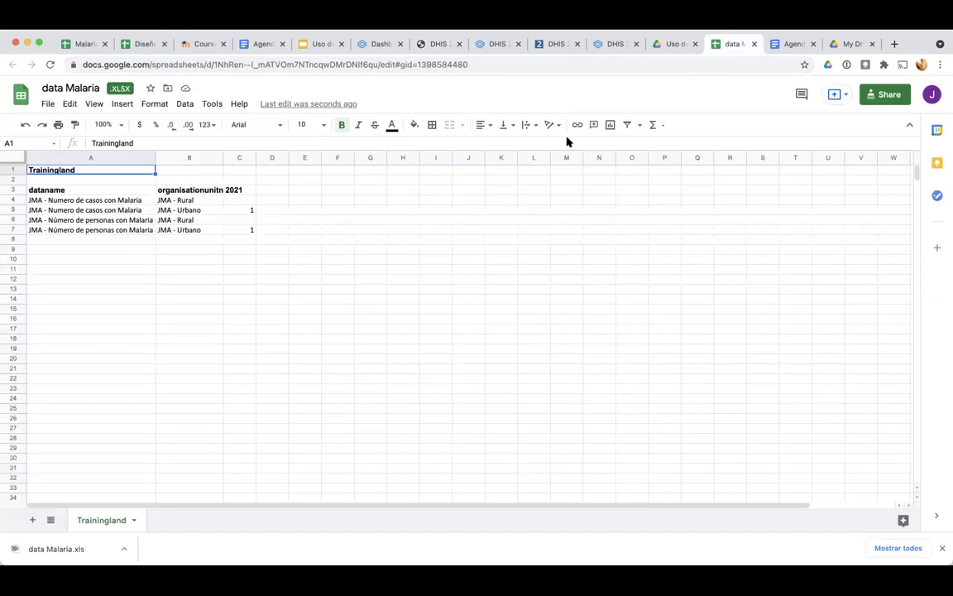
left_click(209, 193)
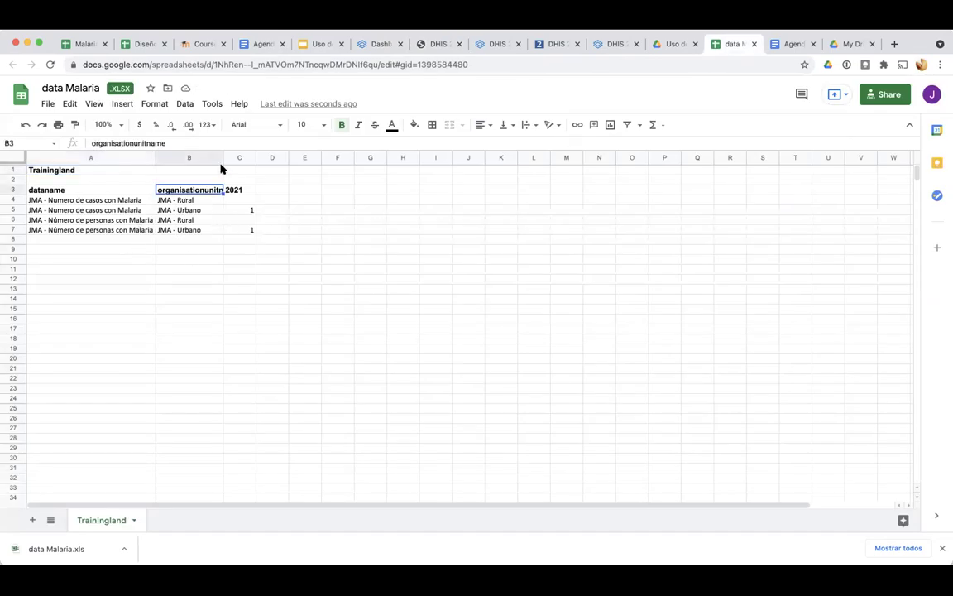
Step: Widen column B further and check the JMA - Rural/Urbano cells and the 1 values in C5 and C7
left_click_drag(222, 157, 263, 157)
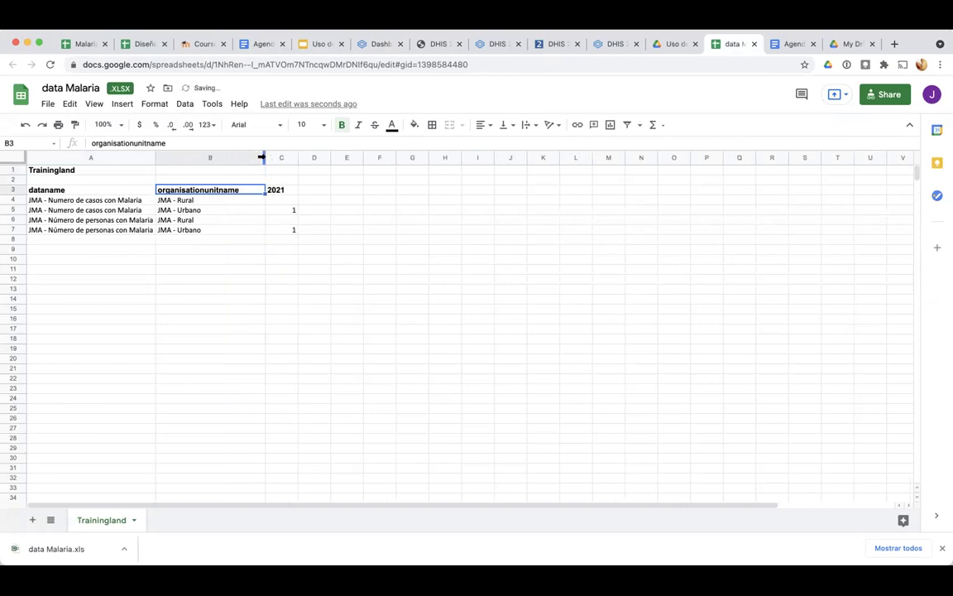
left_click(178, 202)
left_click(209, 212)
left_click(288, 212)
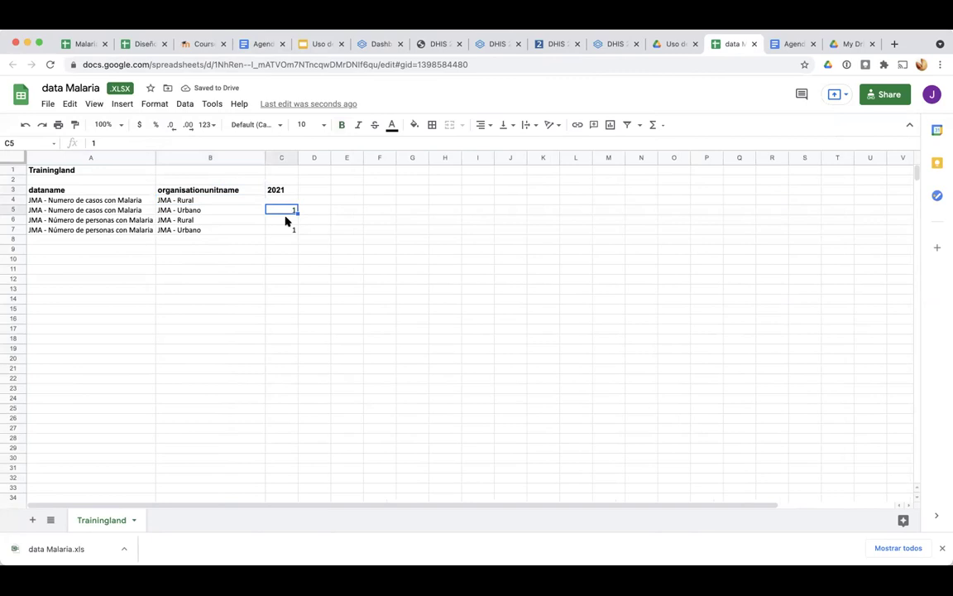
left_click(278, 231)
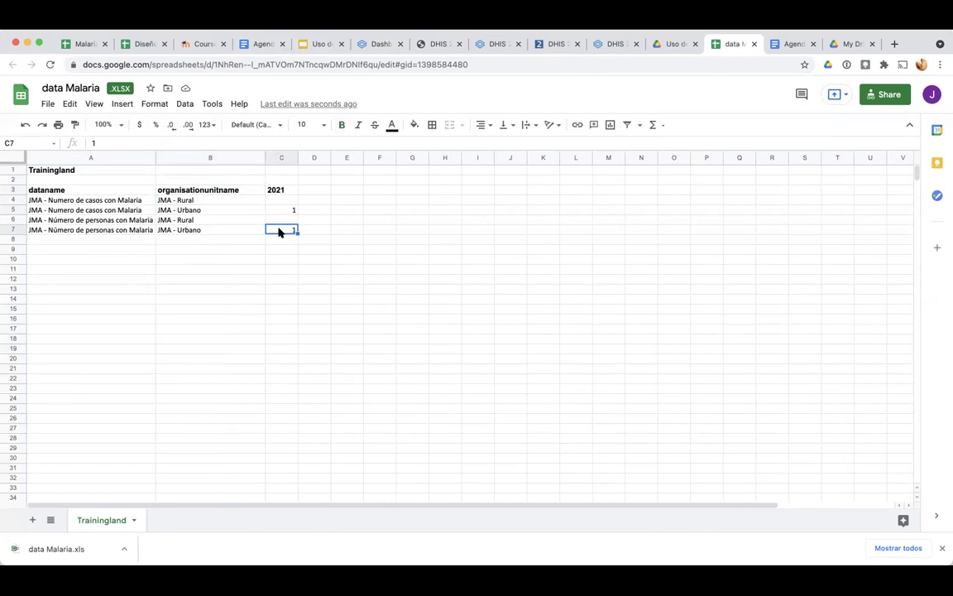
left_click(81, 174)
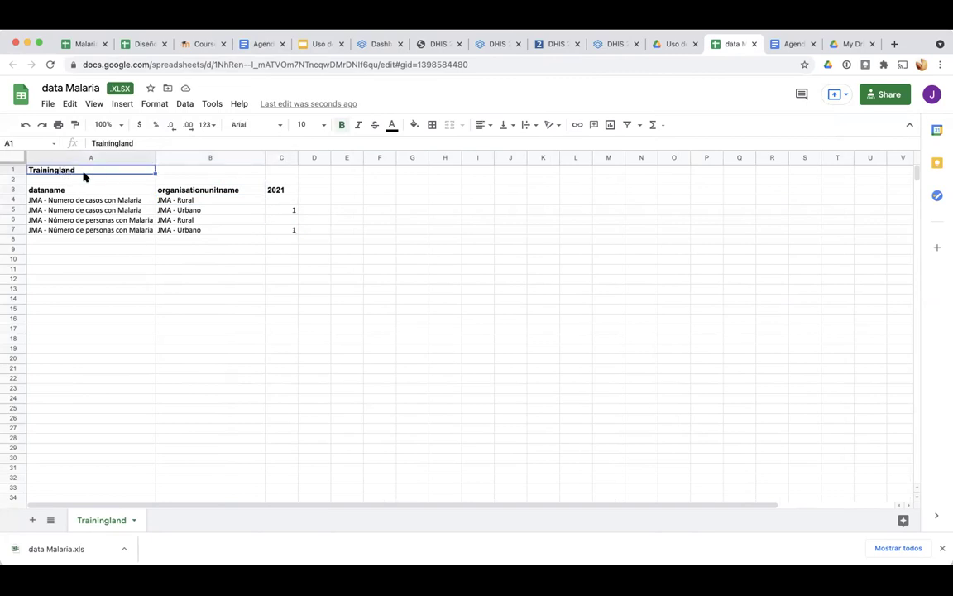
Step: Select B4:B7, then each indicator's rows A4:C5 and A6:C7 to review the exported data
left_click(209, 191)
left_click(184, 203)
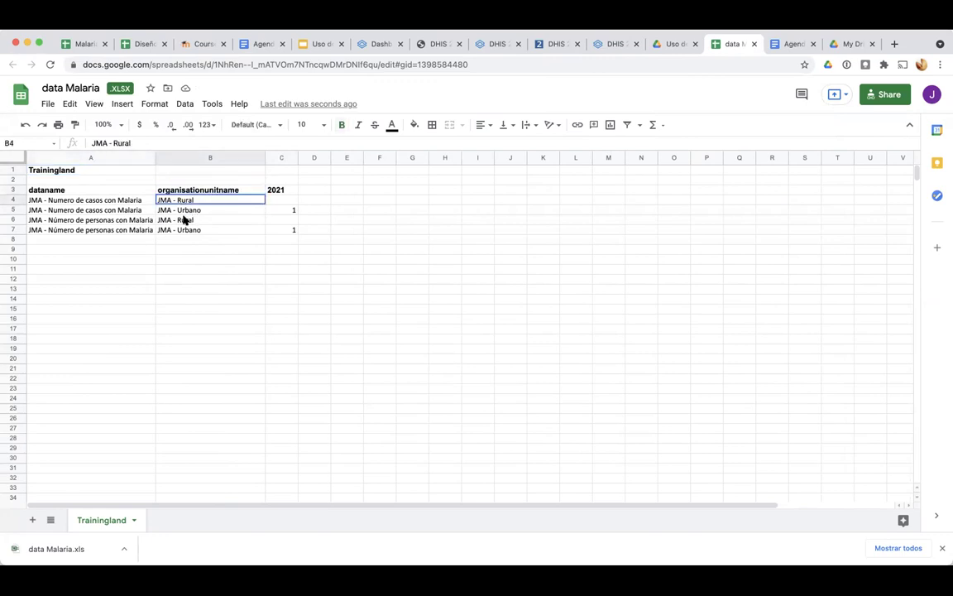
left_click_drag(185, 210, 184, 230)
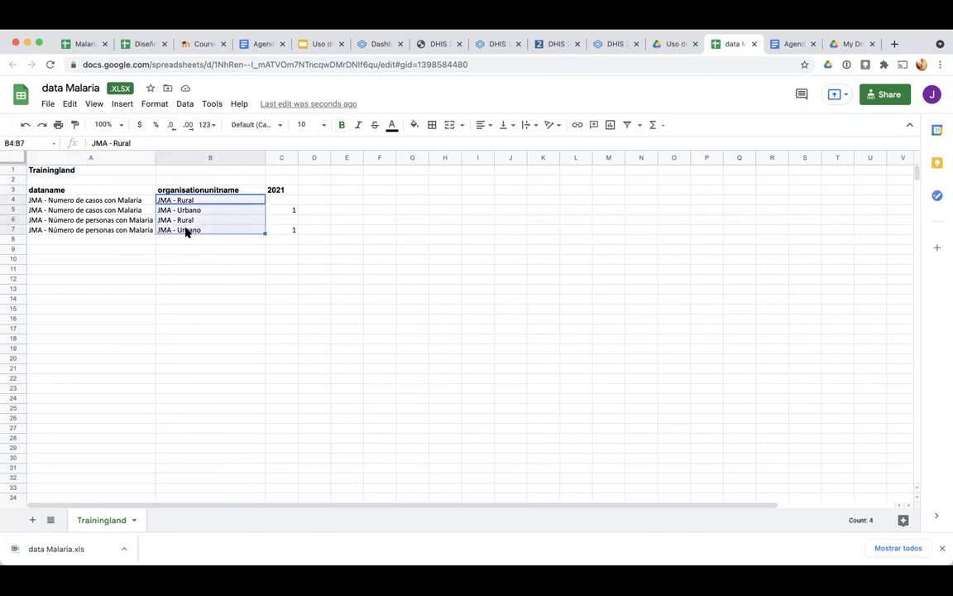
left_click(247, 211)
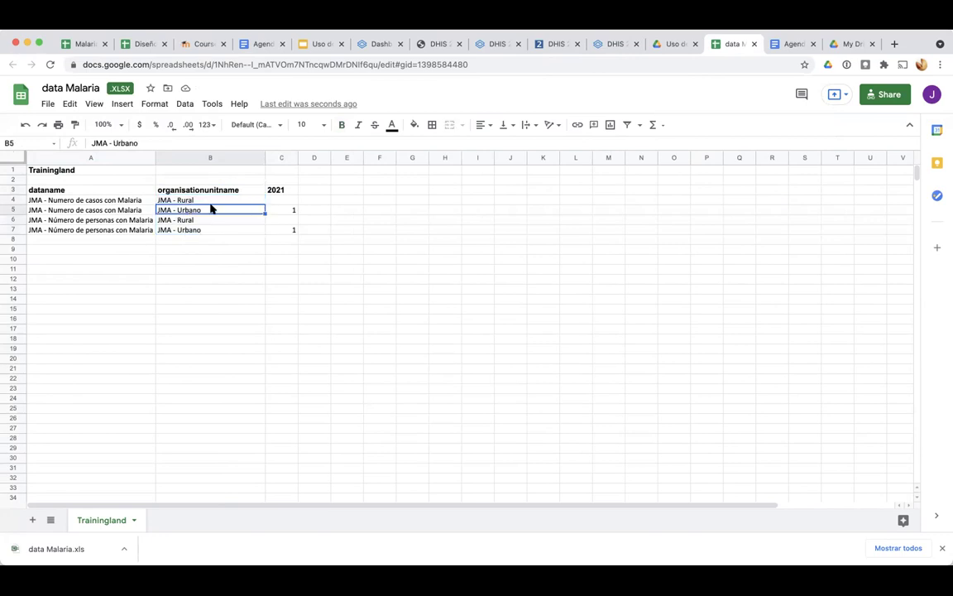
left_click_drag(120, 203, 274, 210)
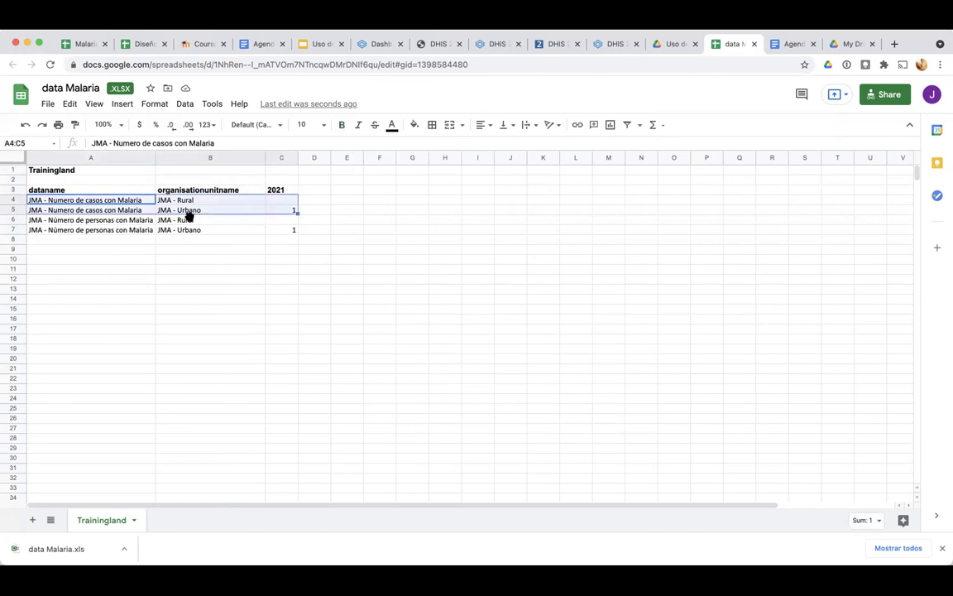
left_click_drag(140, 219, 283, 230)
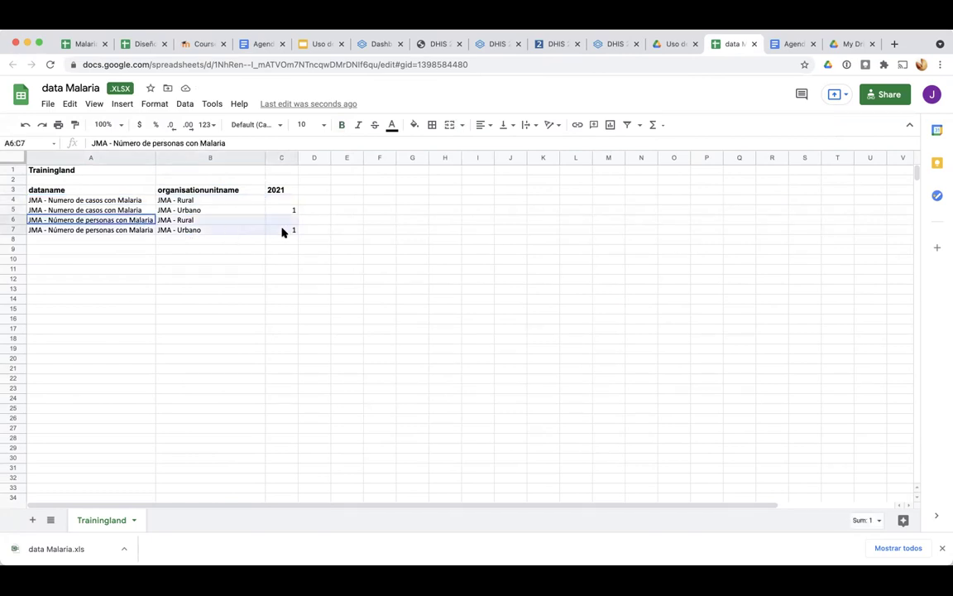
left_click(134, 240)
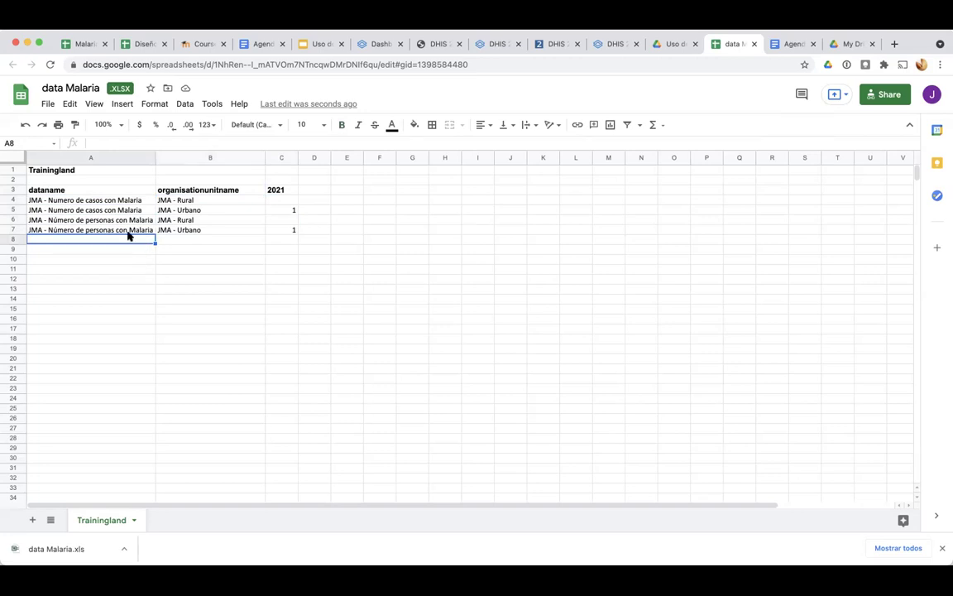
left_click(108, 200)
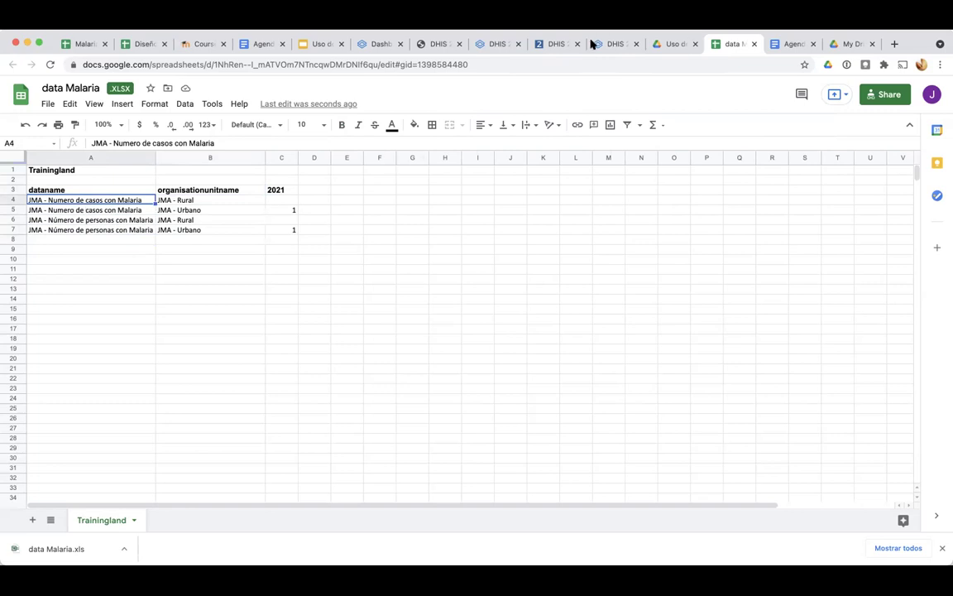
left_click(555, 45)
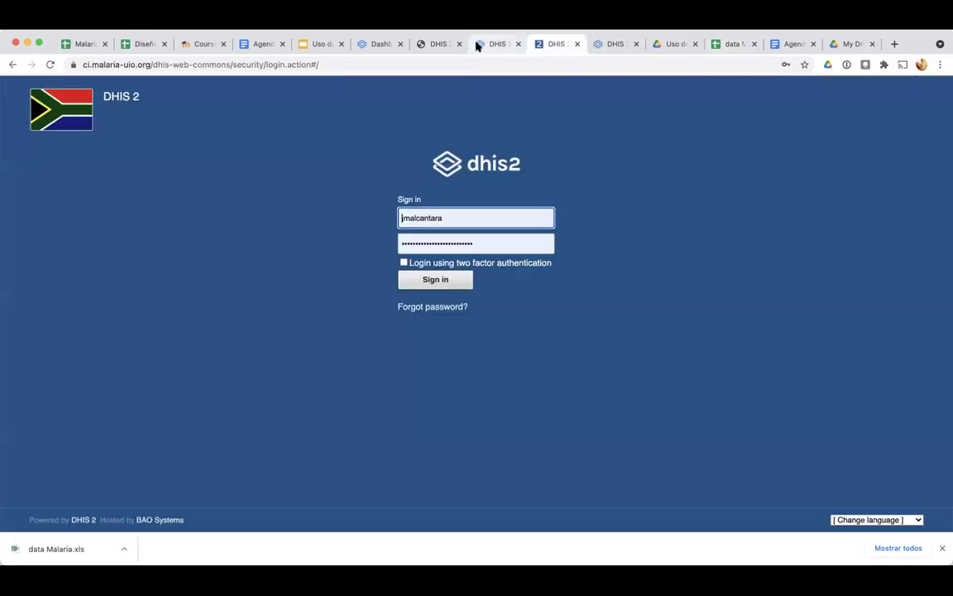
Step: Zoom into the DHIS 2 Malaria pivot table to compare Rural and Urbano values, then go back
left_click(480, 44)
left_click(428, 44)
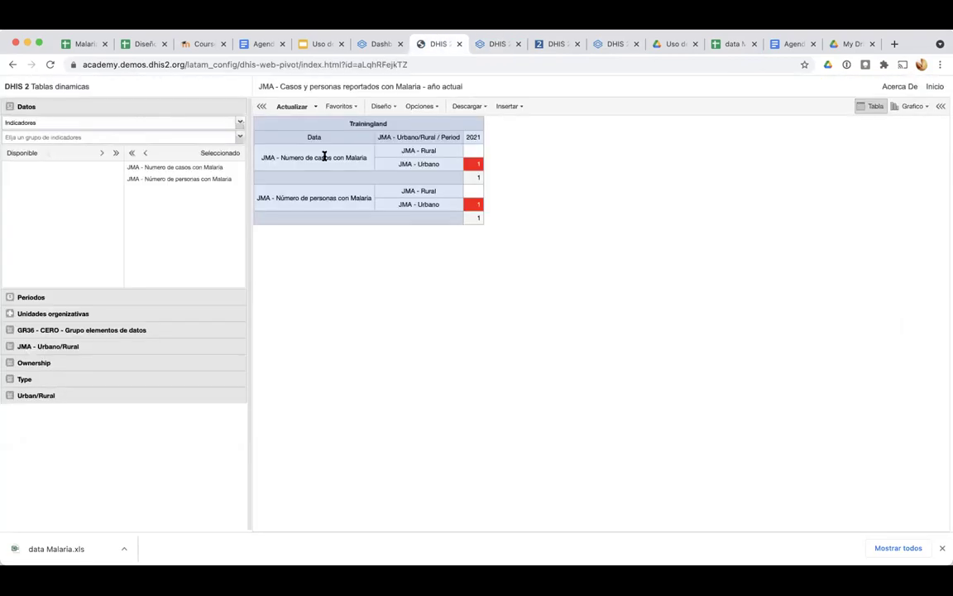
scroll(325, 155, "up", 5)
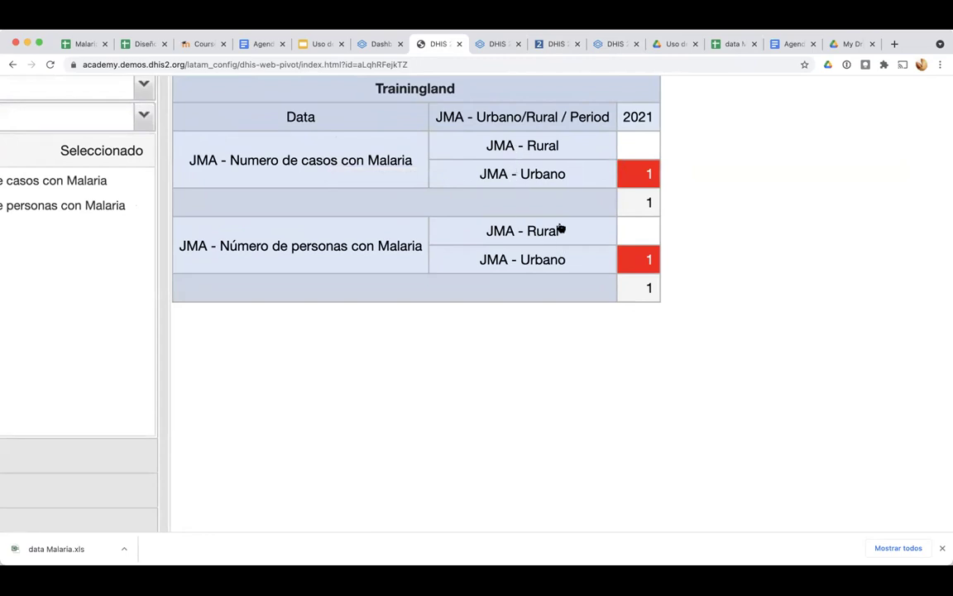
scroll(561, 229, "down", 5)
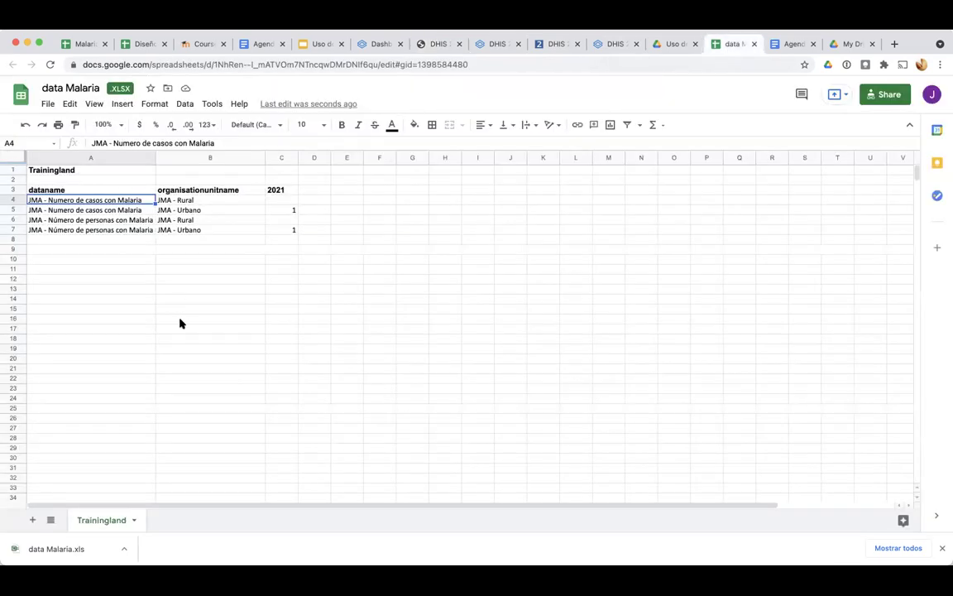
left_click(181, 321)
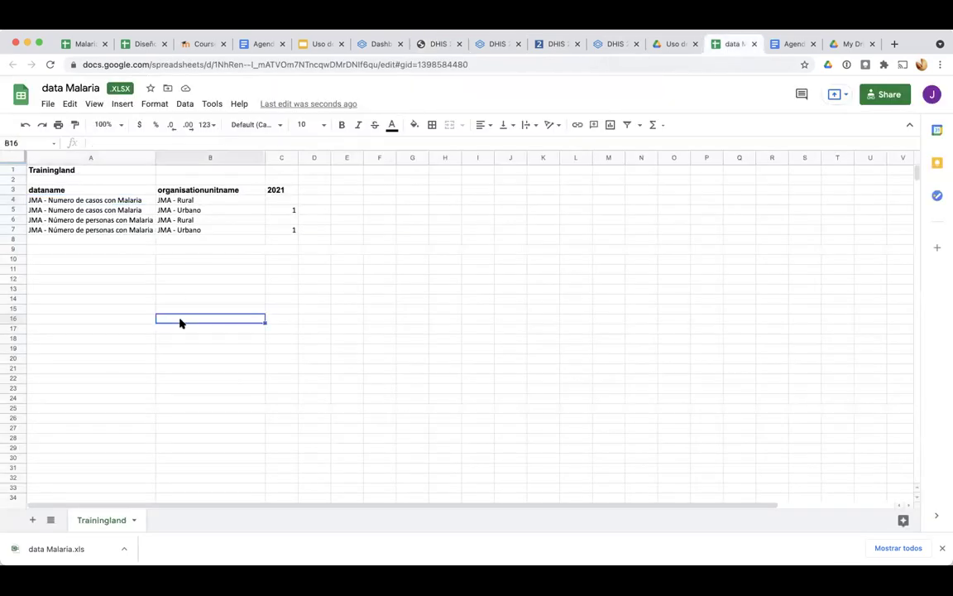
Step: Check the indicator names and JMA - Rural / JMA - Urbano cells in rows 4 and 5
left_click(78, 198)
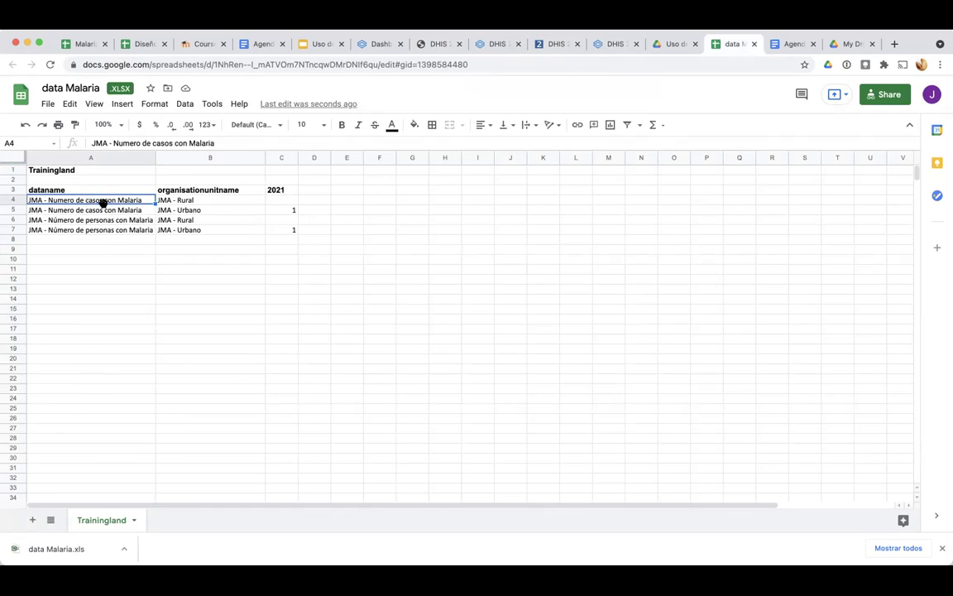
left_click(177, 201)
left_click(125, 202)
left_click(157, 202)
left_click(136, 210)
left_click(191, 212)
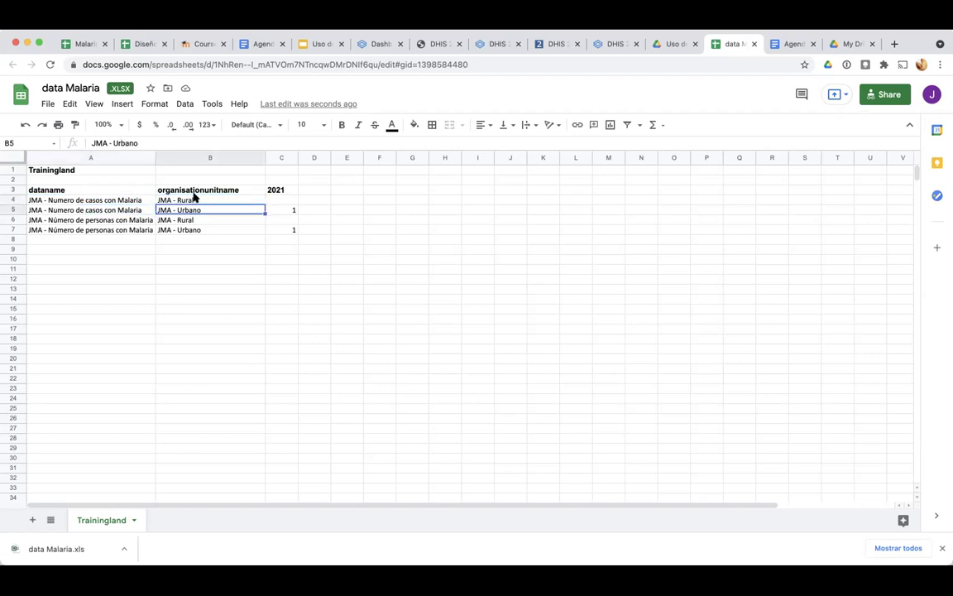
Step: Undo an accidental move of B5 into B4, check C5 and C3, then close the spreadsheet
left_click_drag(191, 205, 191, 200)
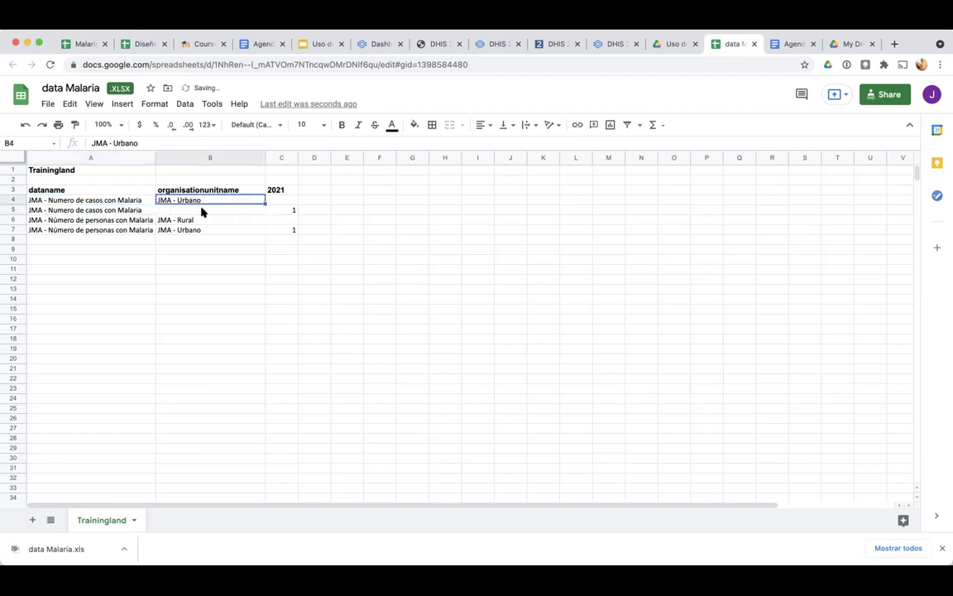
key("super+z")
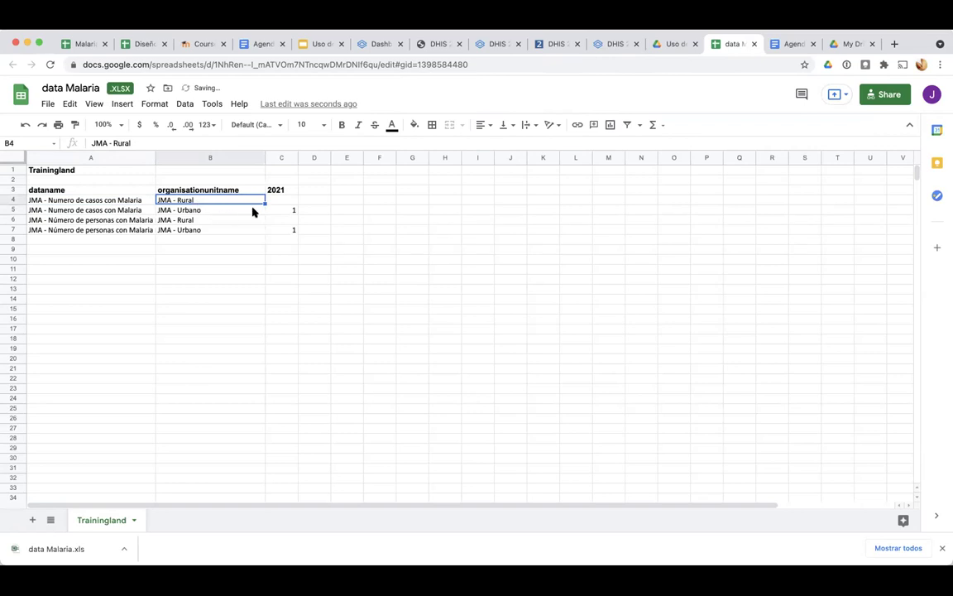
left_click(287, 211)
left_click(288, 190)
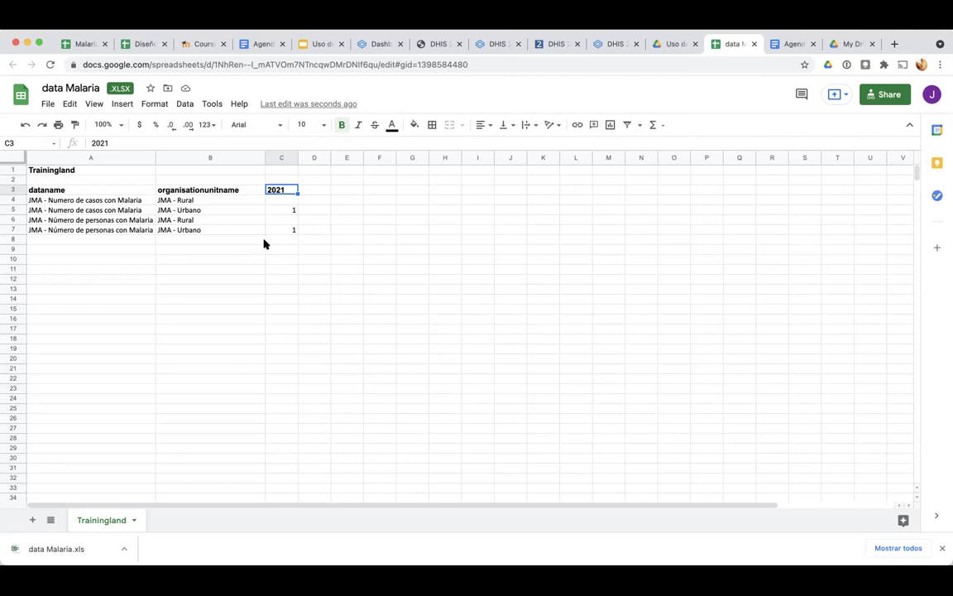
left_click(752, 46)
left_click(495, 41)
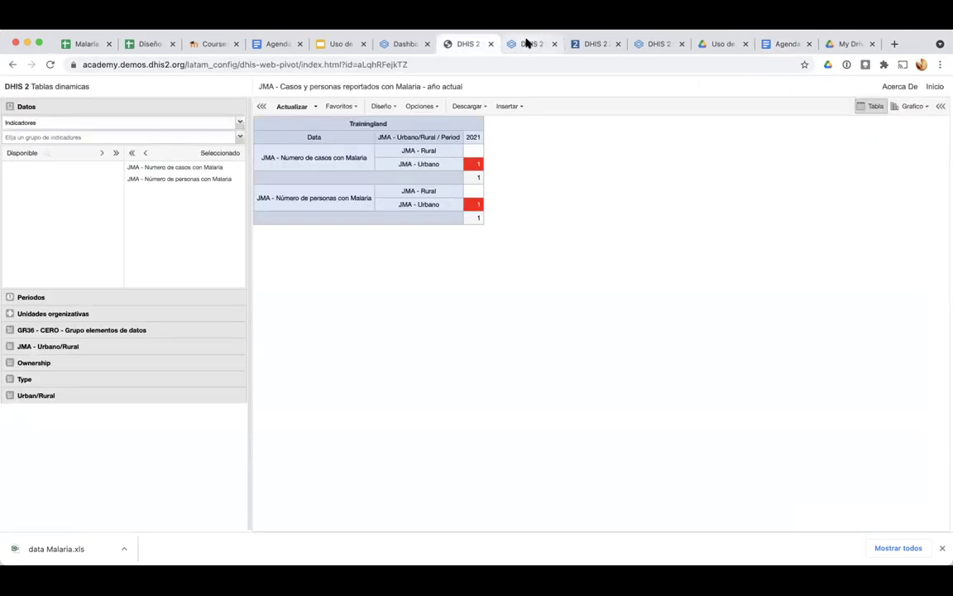
Step: Download the Malaria pivot table layout as data malaria.csv and go to the Drive course folder
left_click(516, 43)
left_click(470, 48)
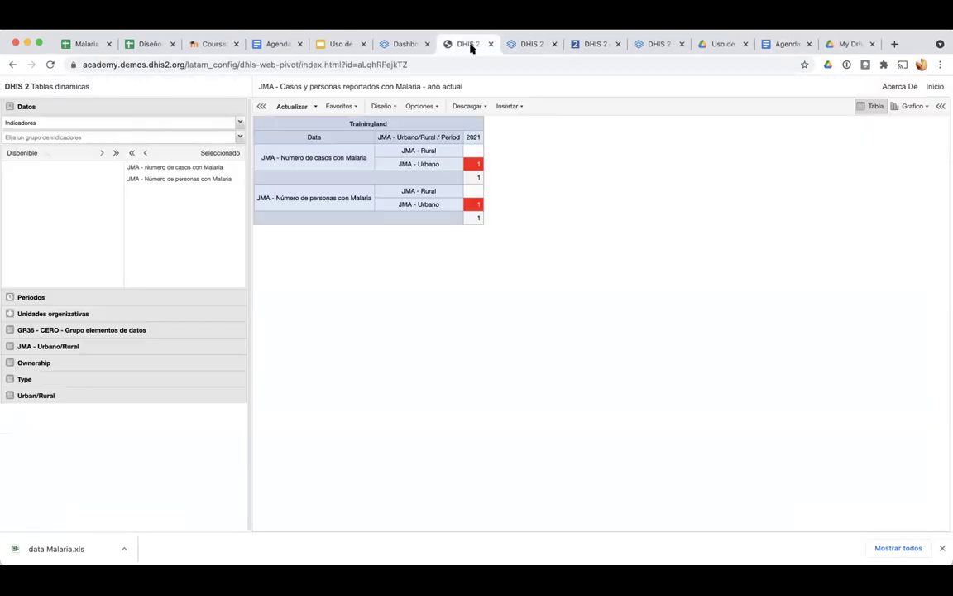
left_click(478, 106)
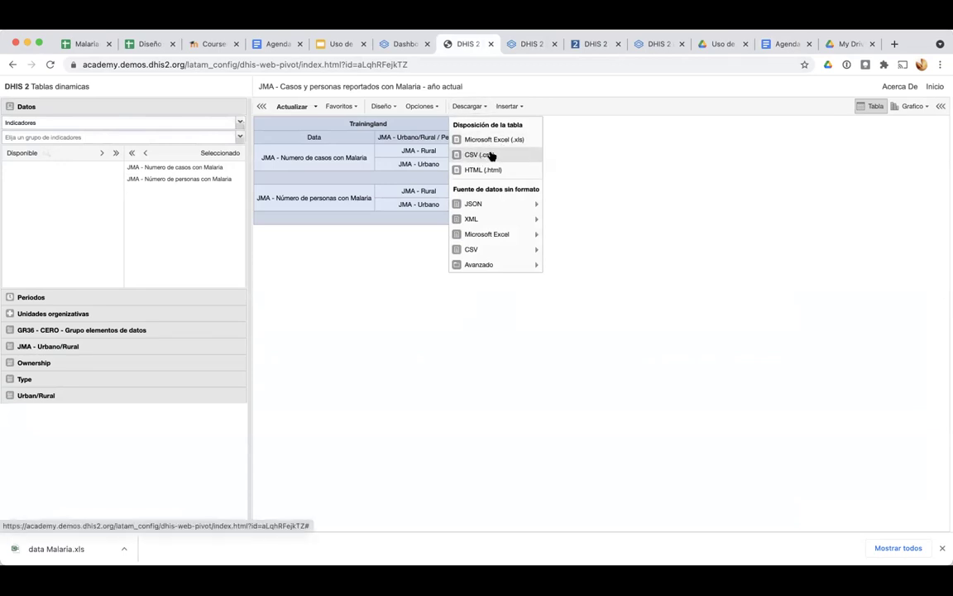
left_click(493, 156)
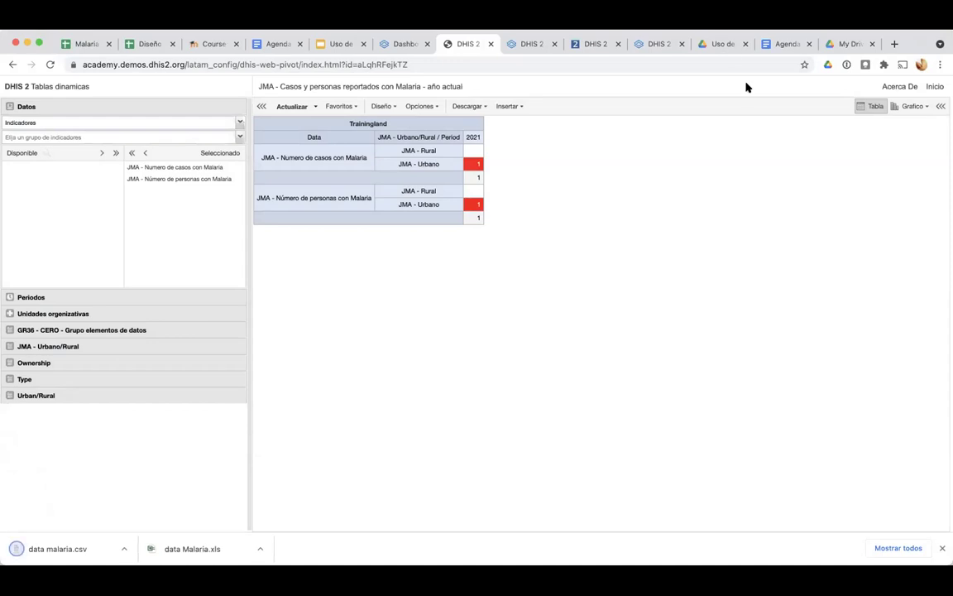
left_click(725, 45)
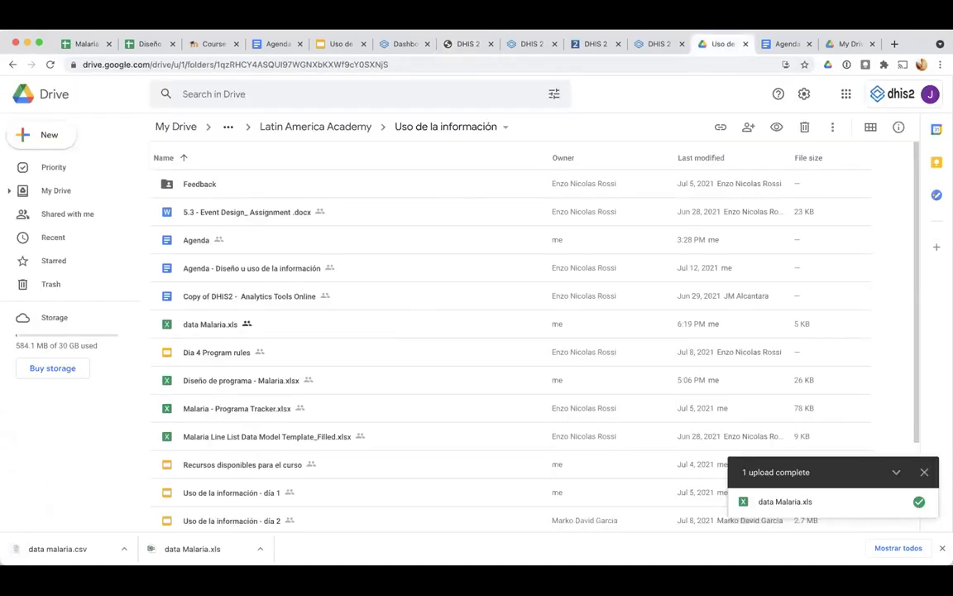
Step: Upload data malaria.csv into the Uso de la información Drive folder
left_click_drag(684, 562, 558, 435)
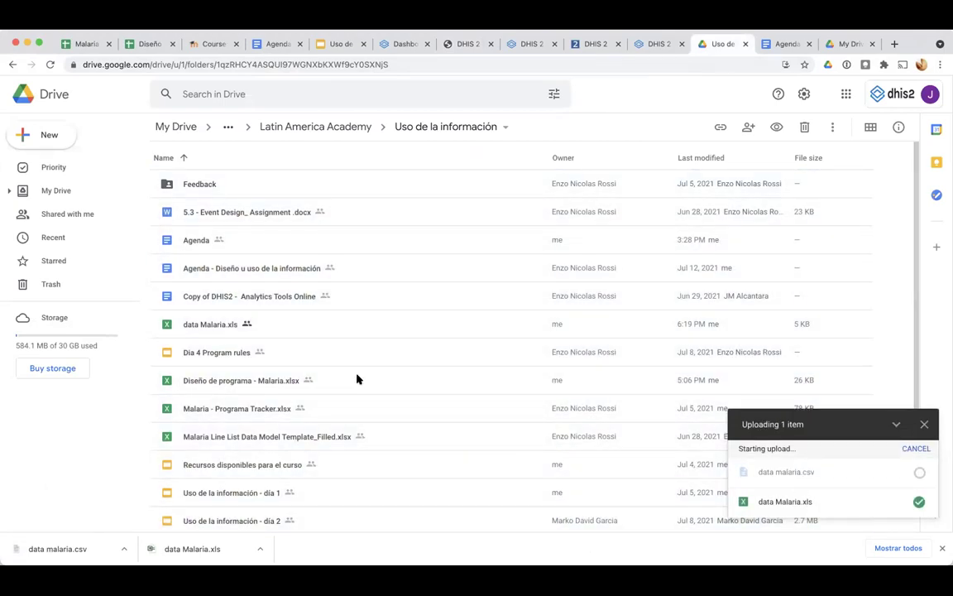
scroll(357, 379, "down", 3)
scroll(357, 379, "up", 1)
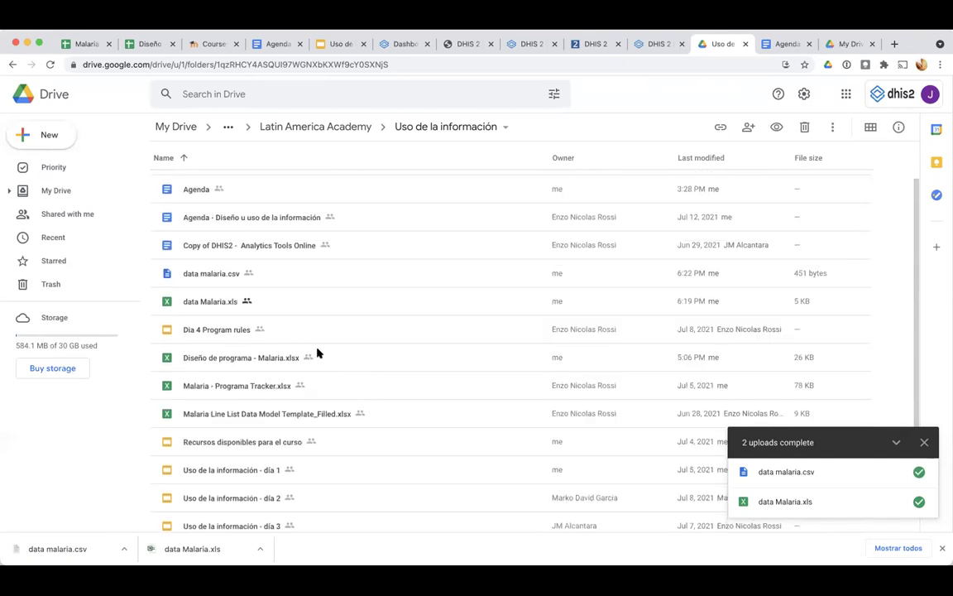
scroll(318, 354, "up", 1)
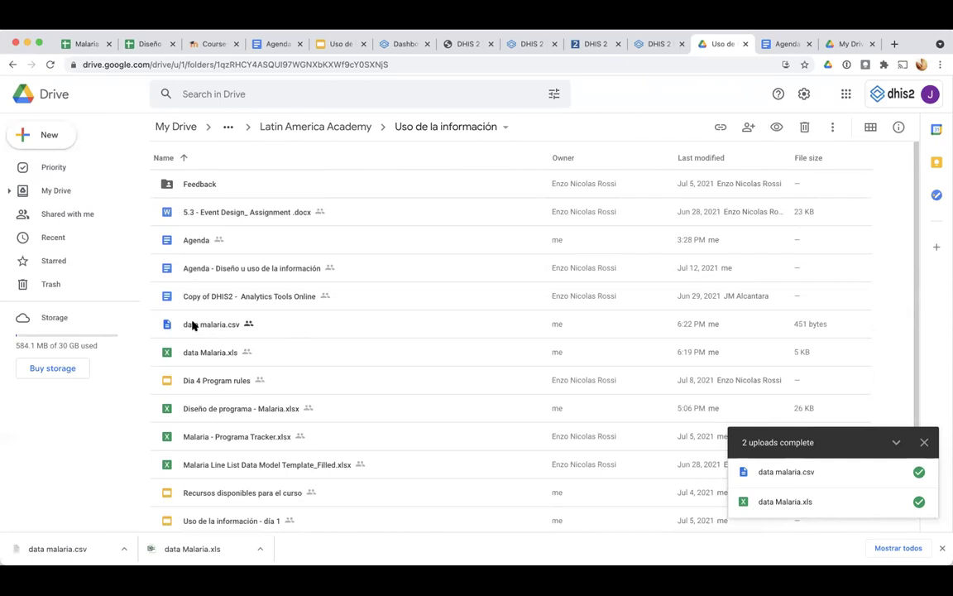
Step: Preview the uploaded data malaria.csv and open it with Google Sheets
double_click(192, 325)
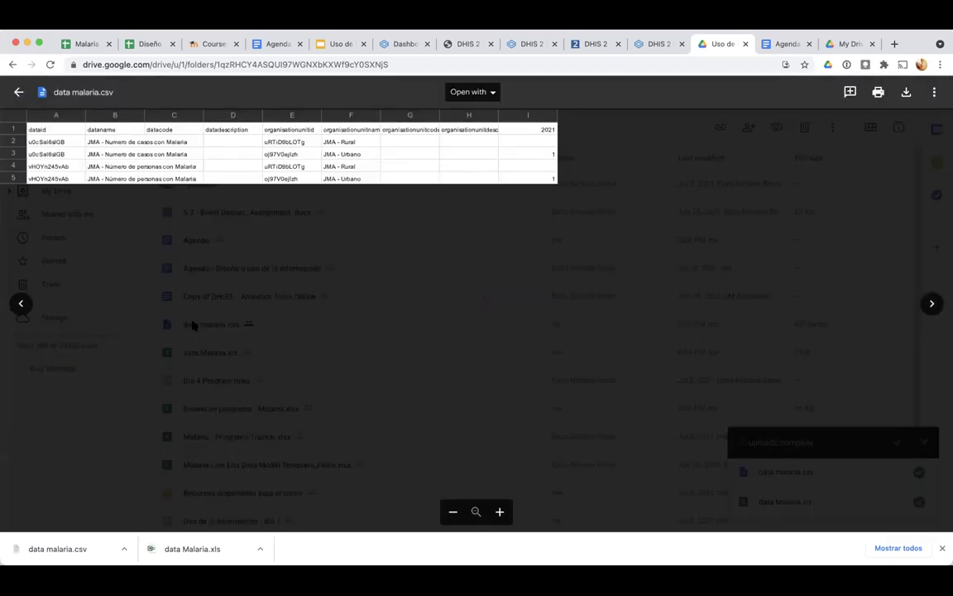
scroll(164, 164, "up", 5)
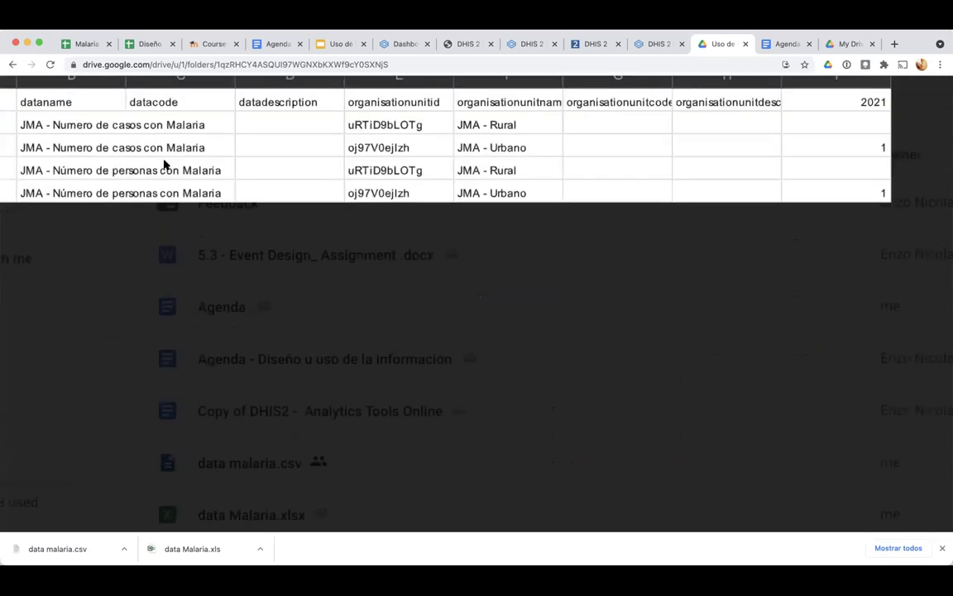
scroll(164, 164, "left", 3)
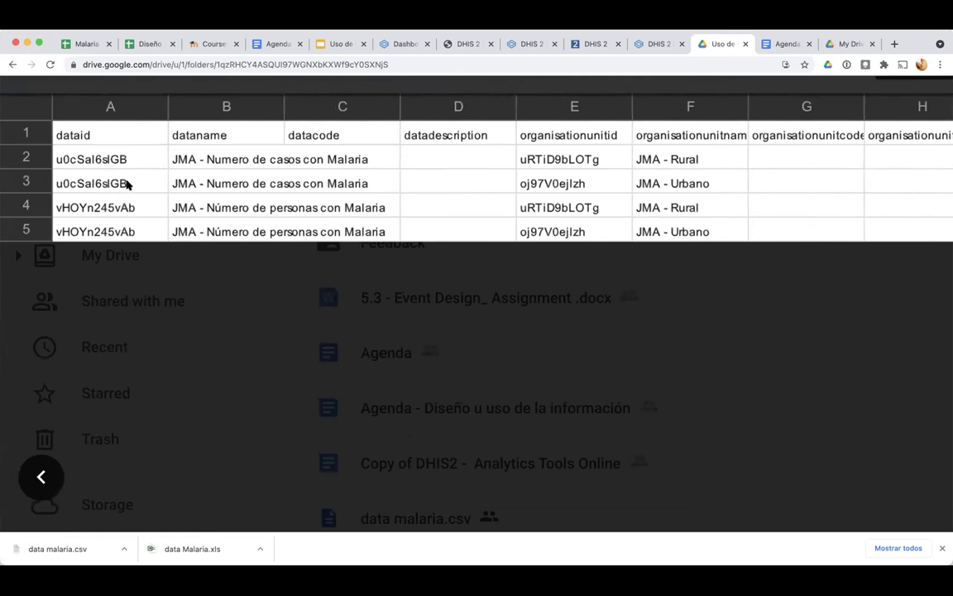
scroll(130, 176, "right", 5)
scroll(130, 175, "down", 5)
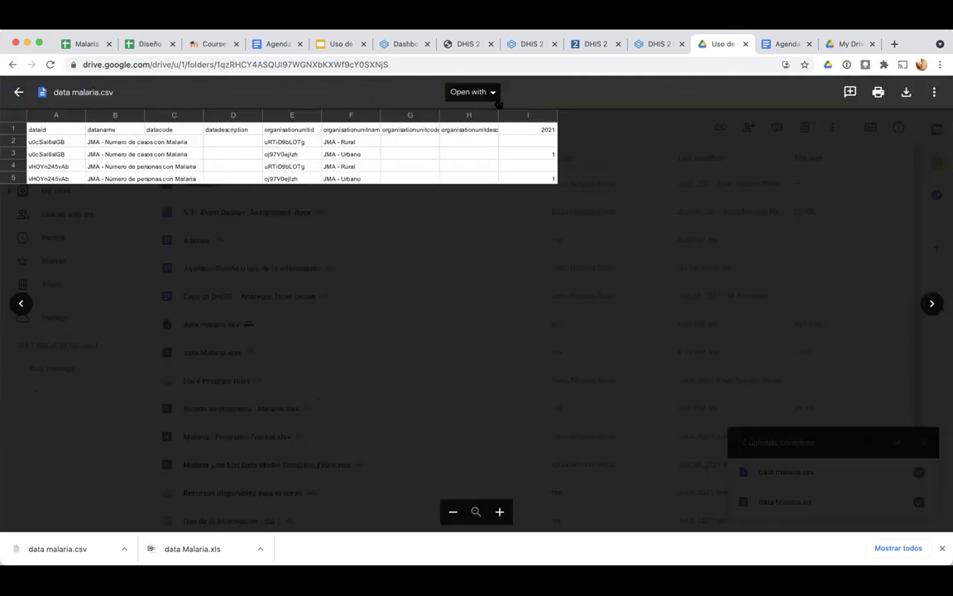
left_click(491, 92)
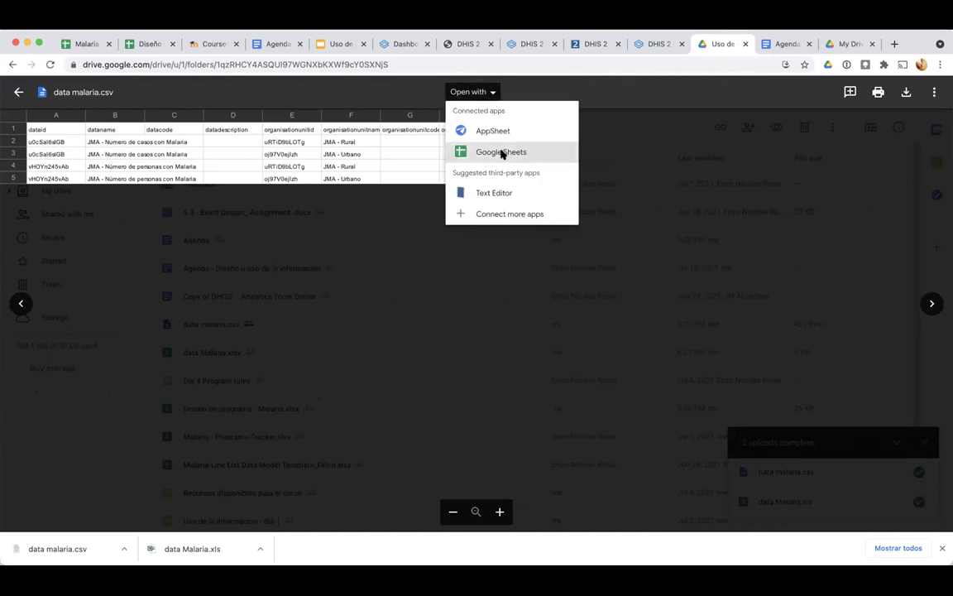
left_click(502, 153)
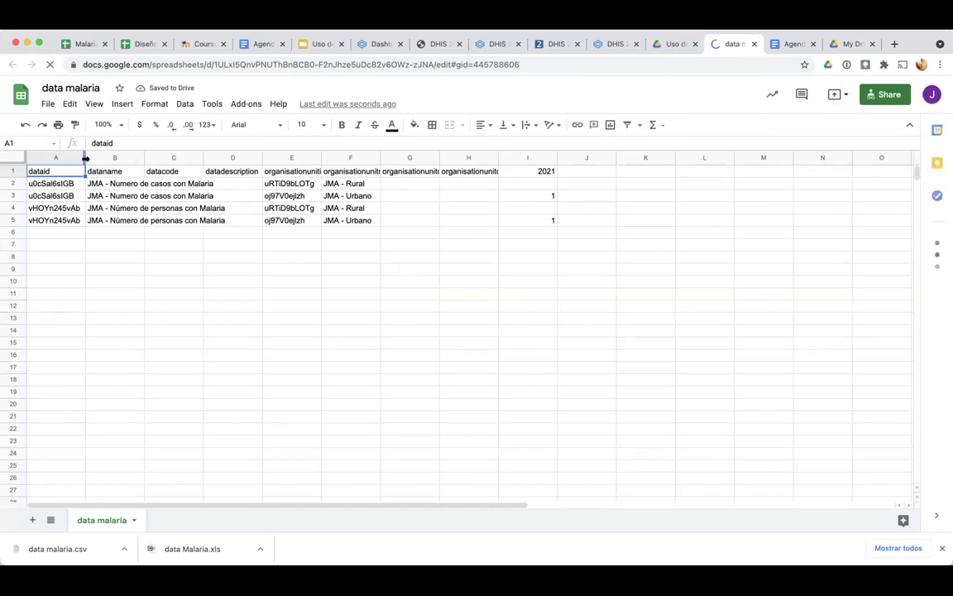
Step: Narrow columns A, C and D, and auto-fit columns B, E, F and G to their contents
left_click_drag(85, 158, 81, 158)
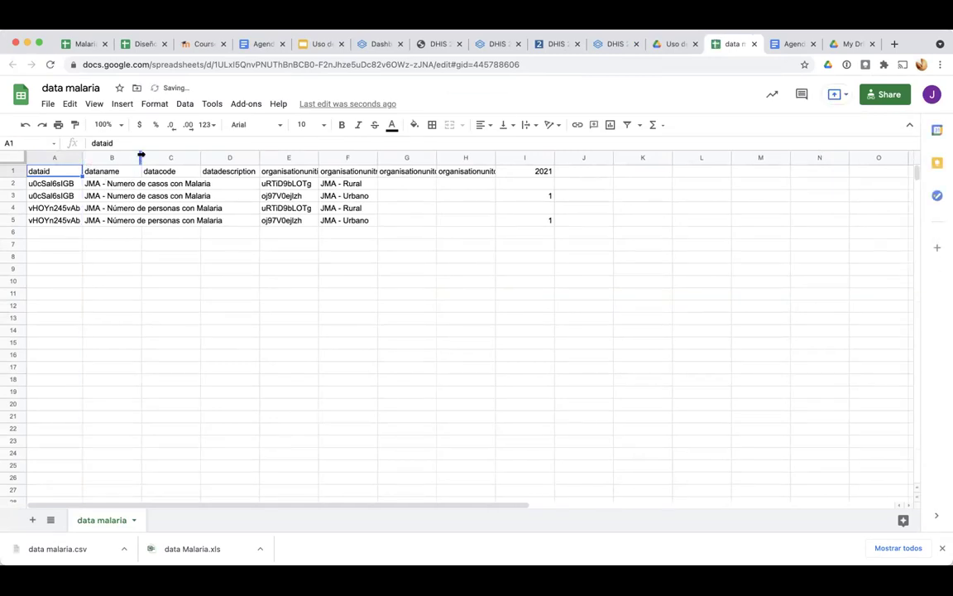
double_click(141, 158)
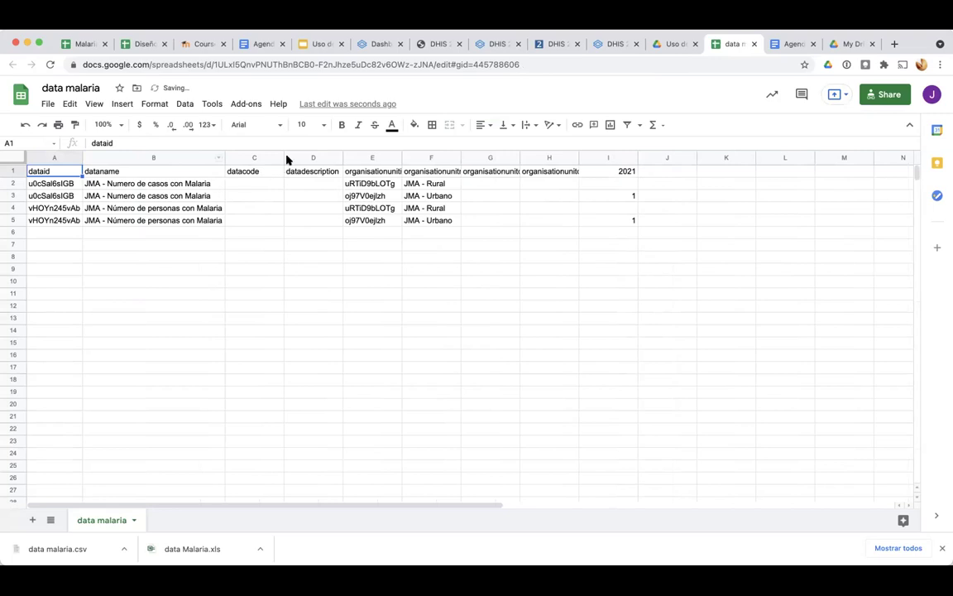
left_click_drag(284, 158, 262, 158)
left_click_drag(321, 158, 319, 158)
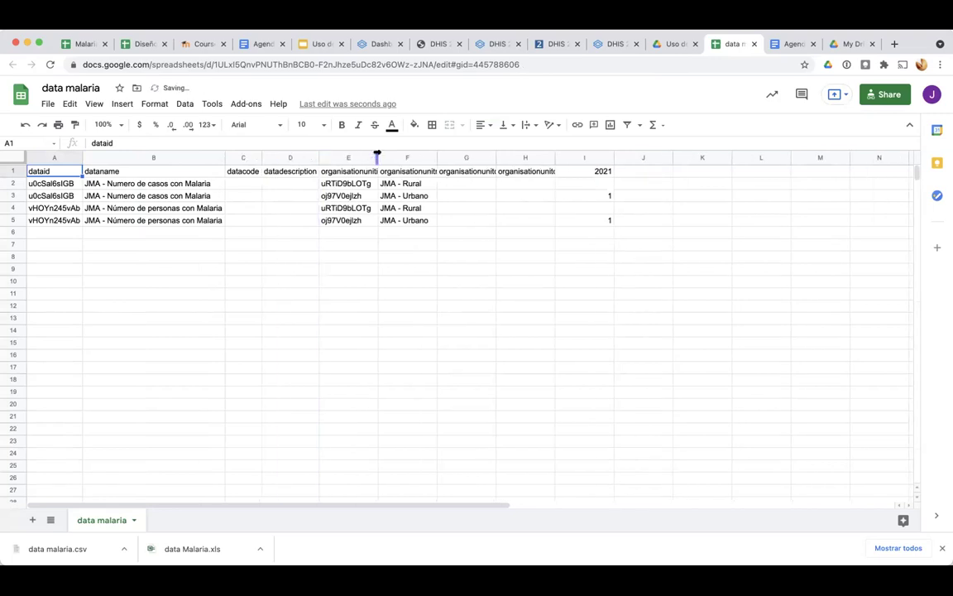
double_click(377, 157)
double_click(442, 157)
left_click(522, 158)
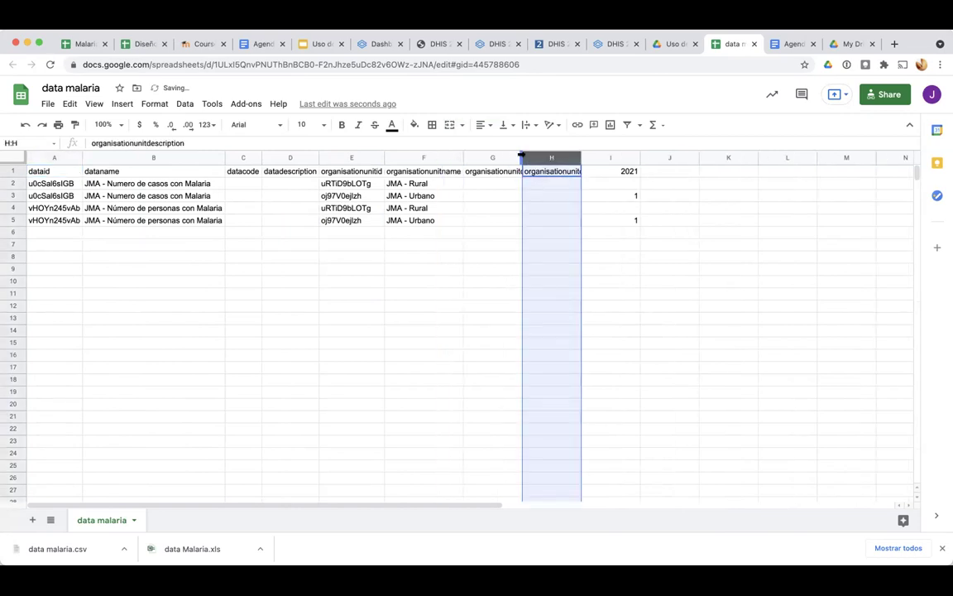
left_click(509, 157)
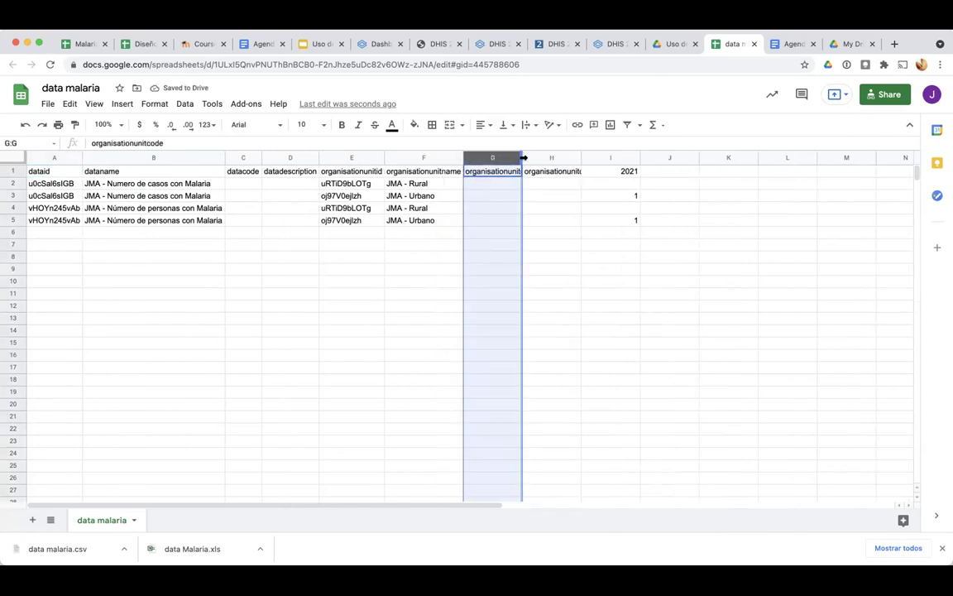
double_click(521, 157)
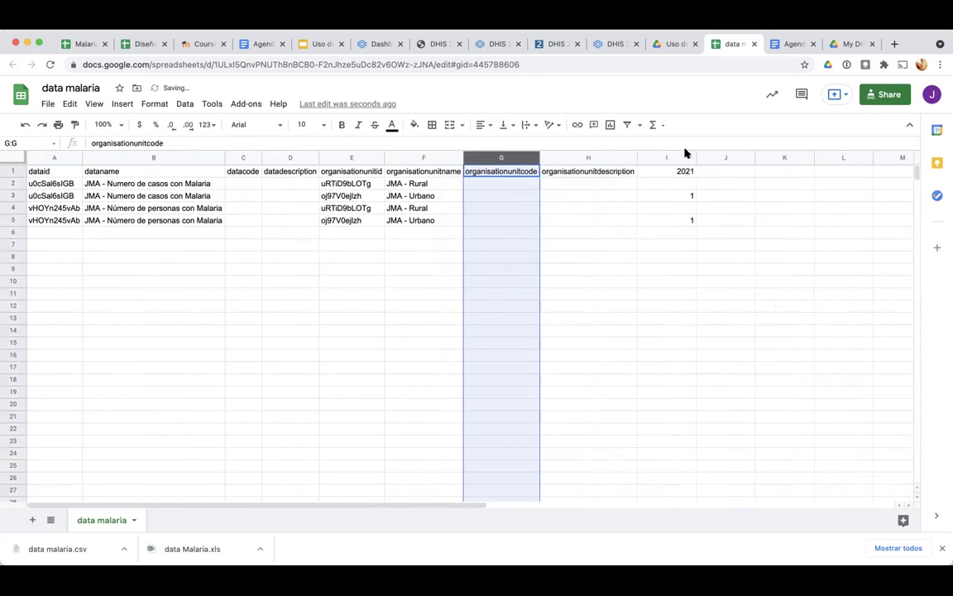
left_click(571, 232)
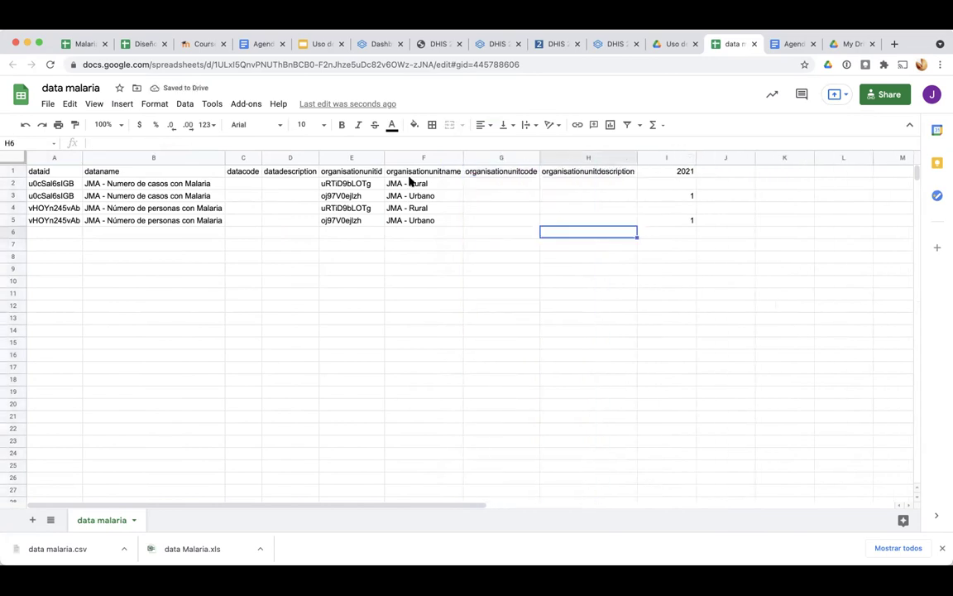
Step: Walk through the exported columns: data ids, data names, empty code and description cells, org unit ids
left_click(334, 186)
left_click(337, 222, "shift")
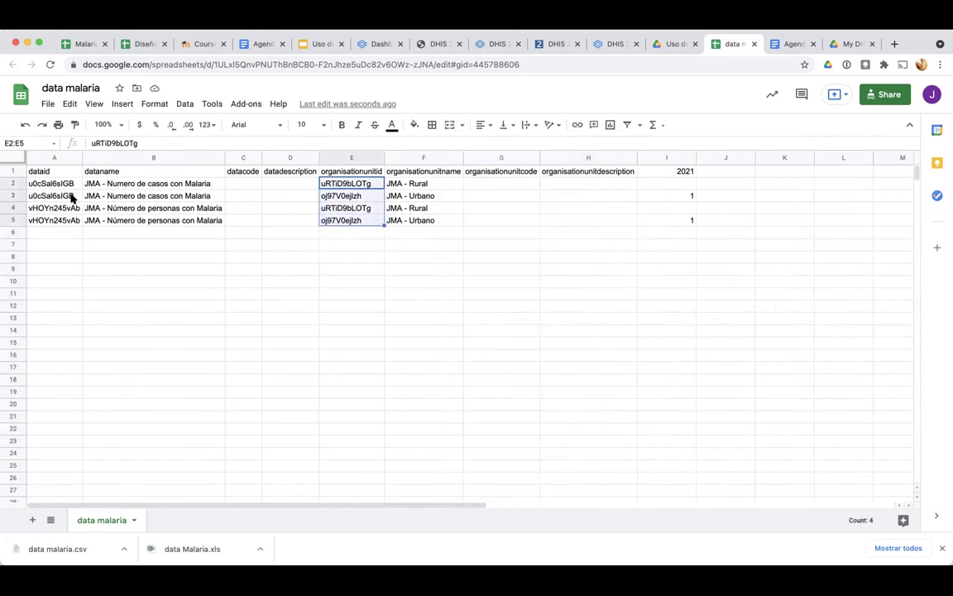
left_click_drag(64, 184, 60, 217)
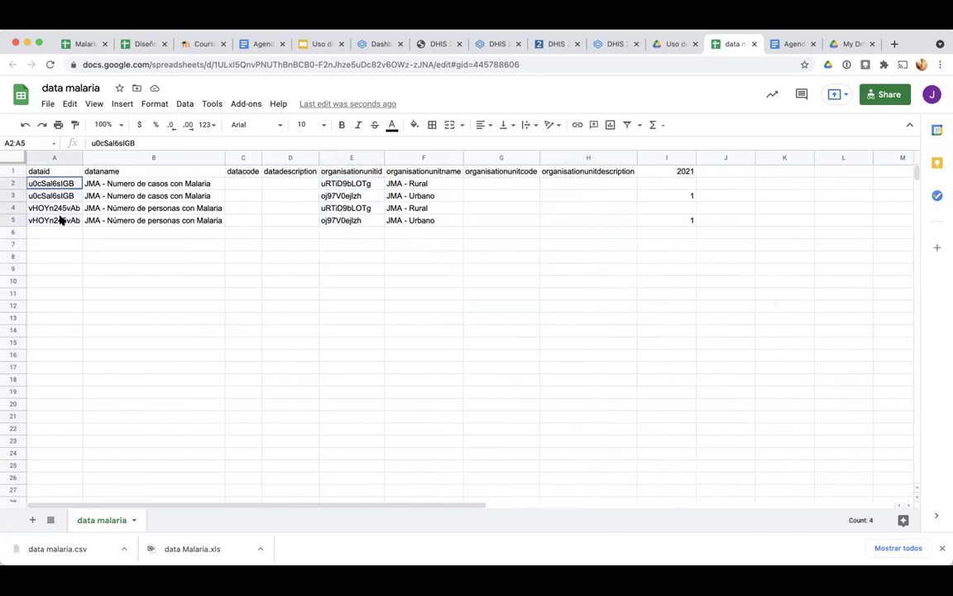
left_click(203, 196)
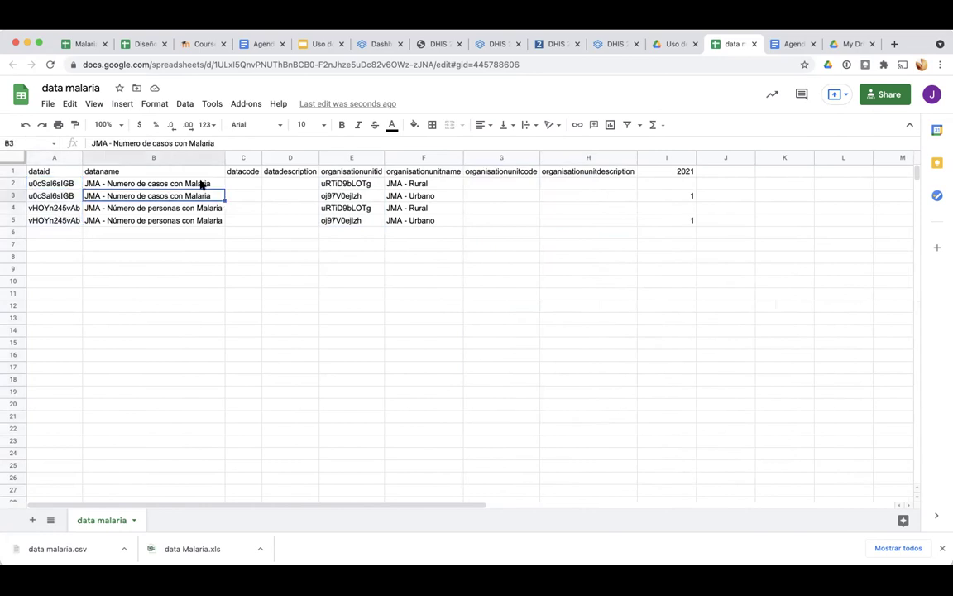
left_click(156, 185)
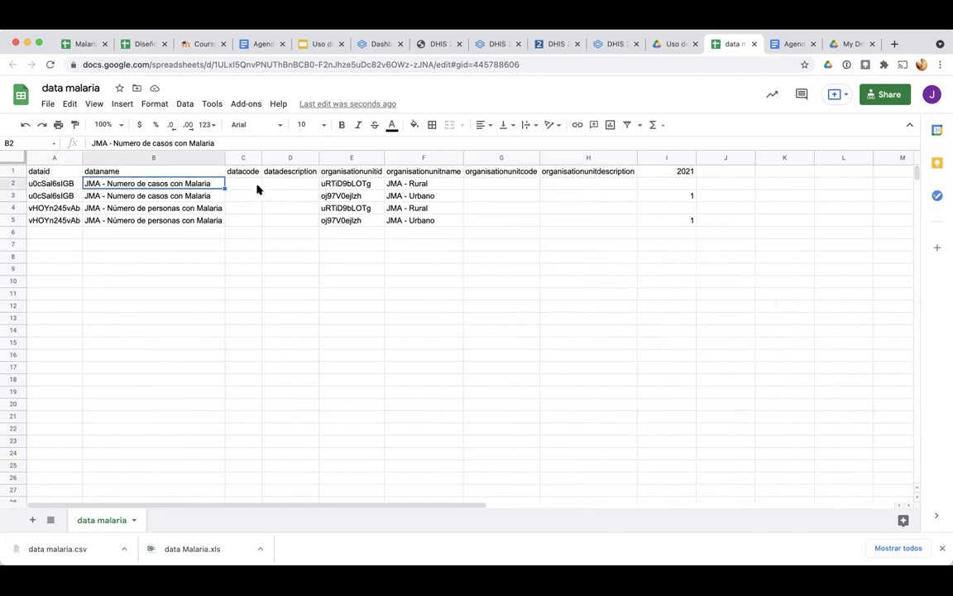
left_click_drag(249, 187, 253, 229)
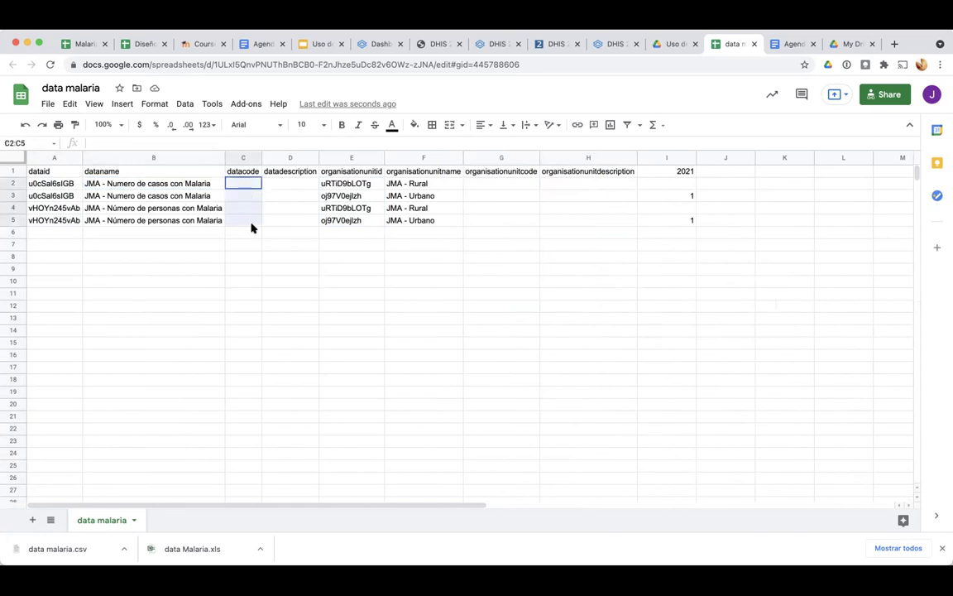
left_click(302, 220)
left_click_drag(363, 183, 361, 219)
left_click(352, 220)
left_click(352, 183)
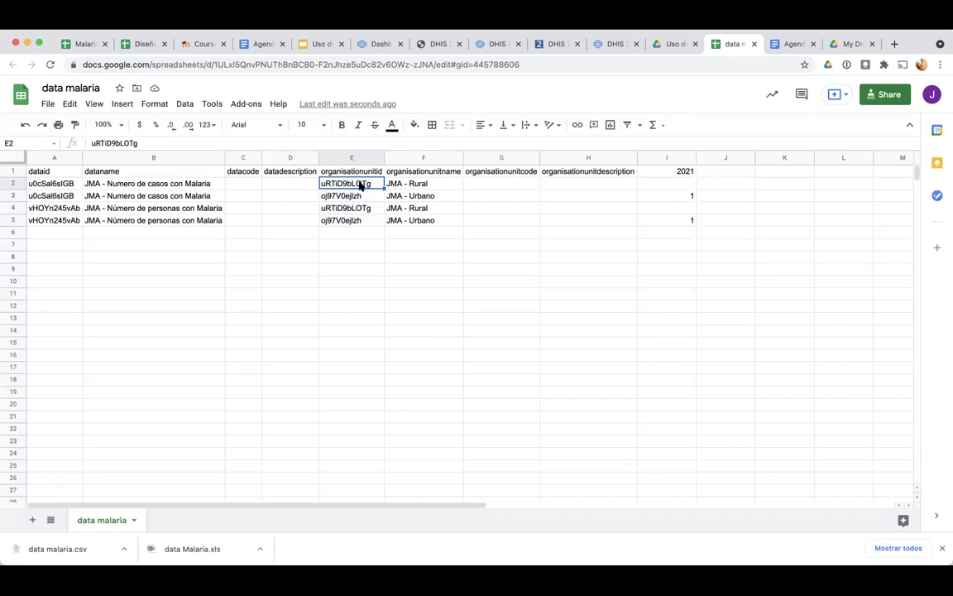
left_click(395, 186)
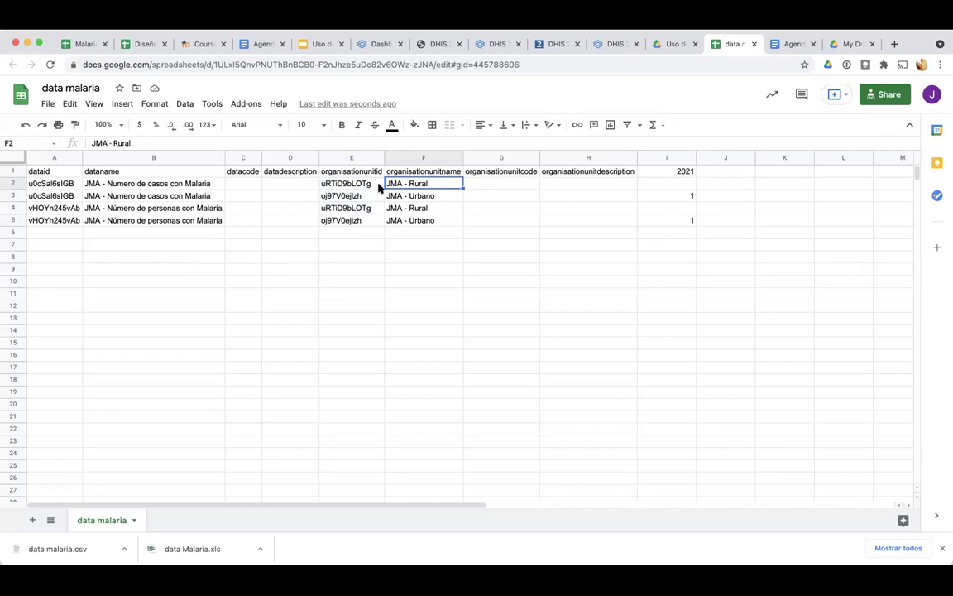
left_click(379, 186)
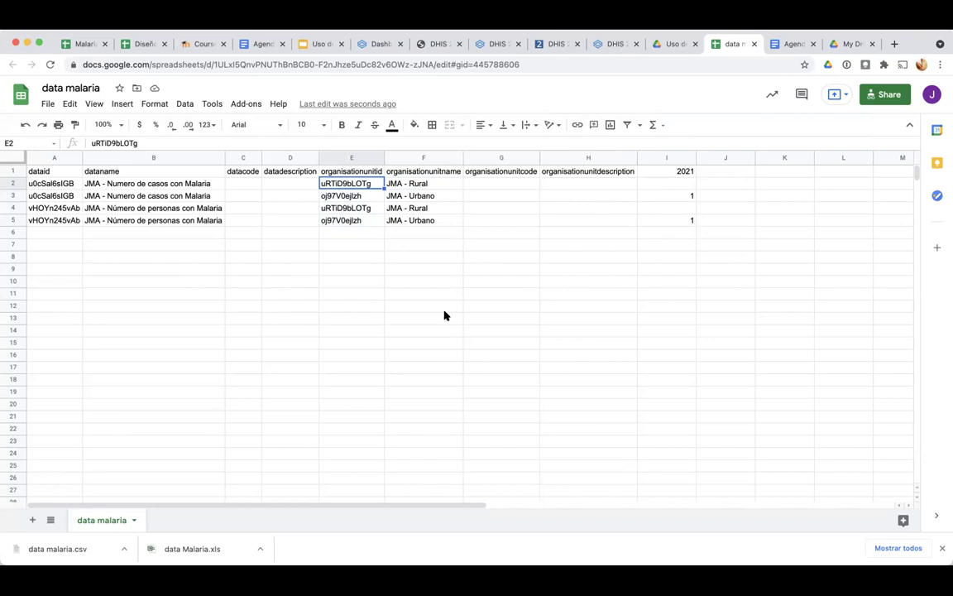
left_click(471, 185)
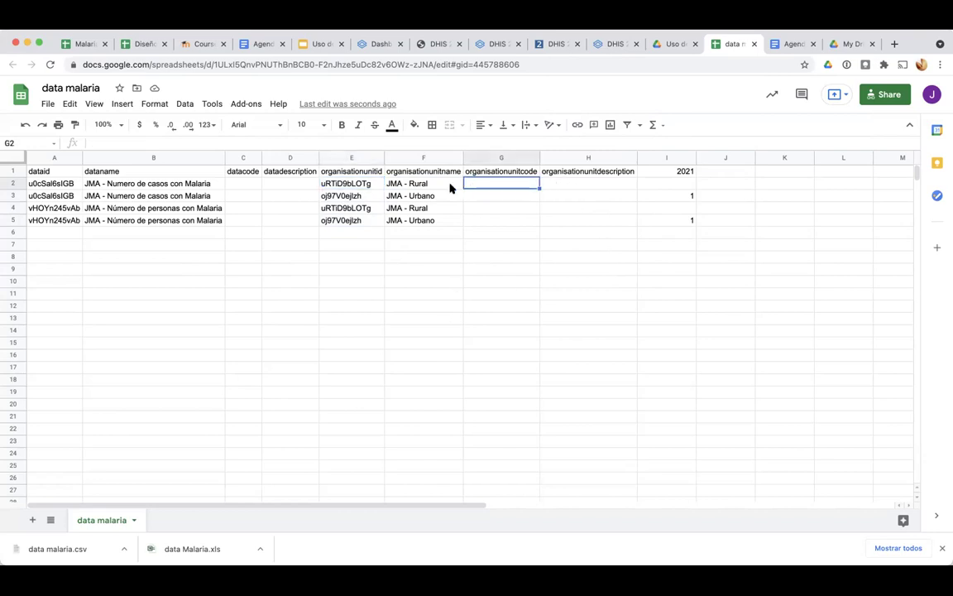
left_click(497, 221, "shift")
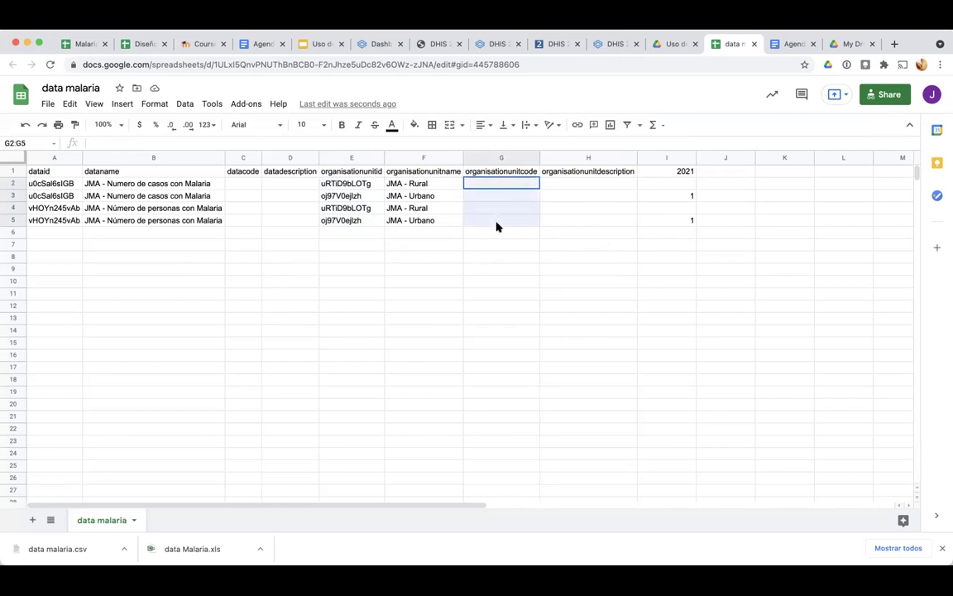
left_click(564, 185)
left_click(563, 216, "shift")
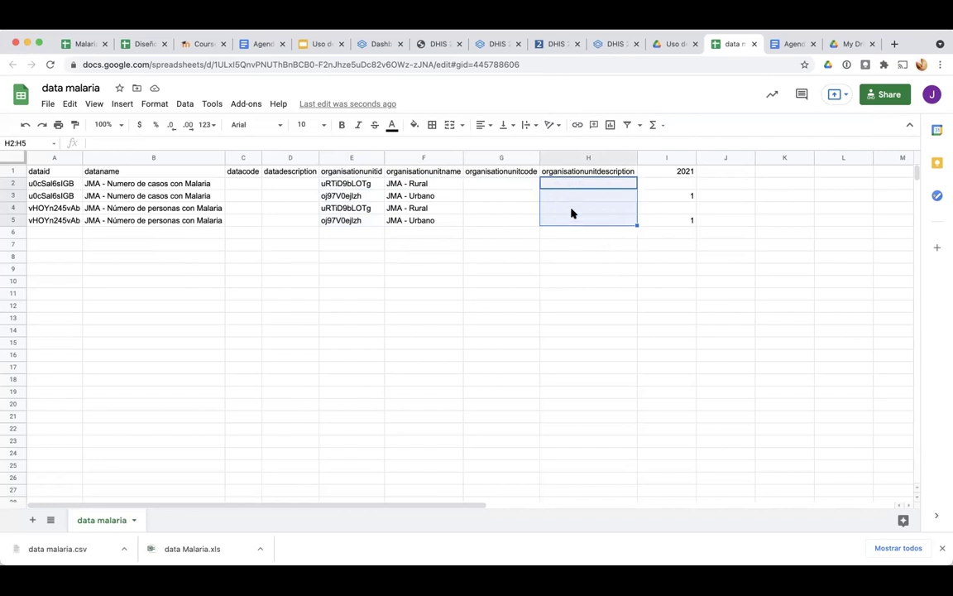
left_click(671, 175)
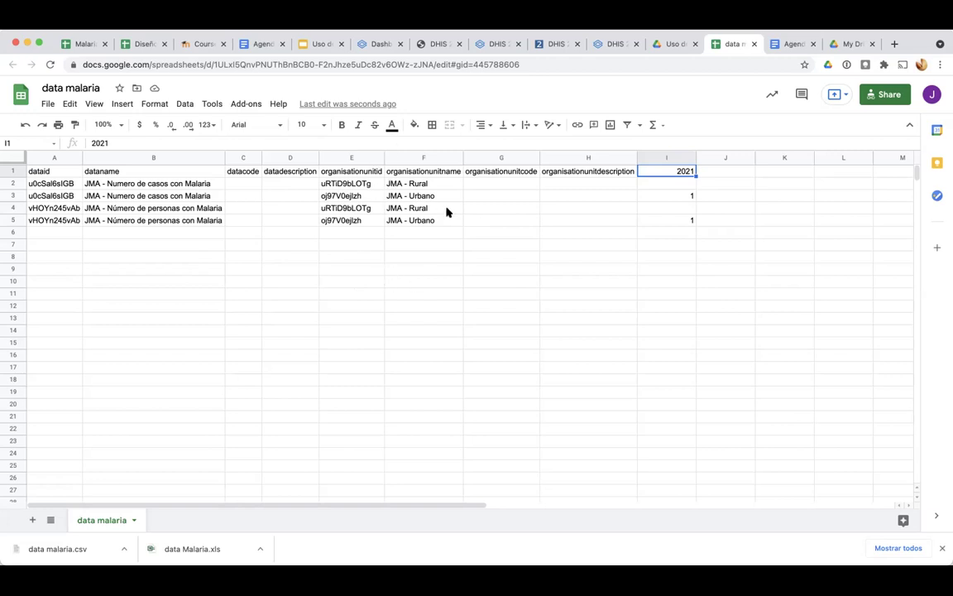
Step: Review the org unit ids, names and empty code cells, then close the data malaria spreadsheet
left_click(370, 184)
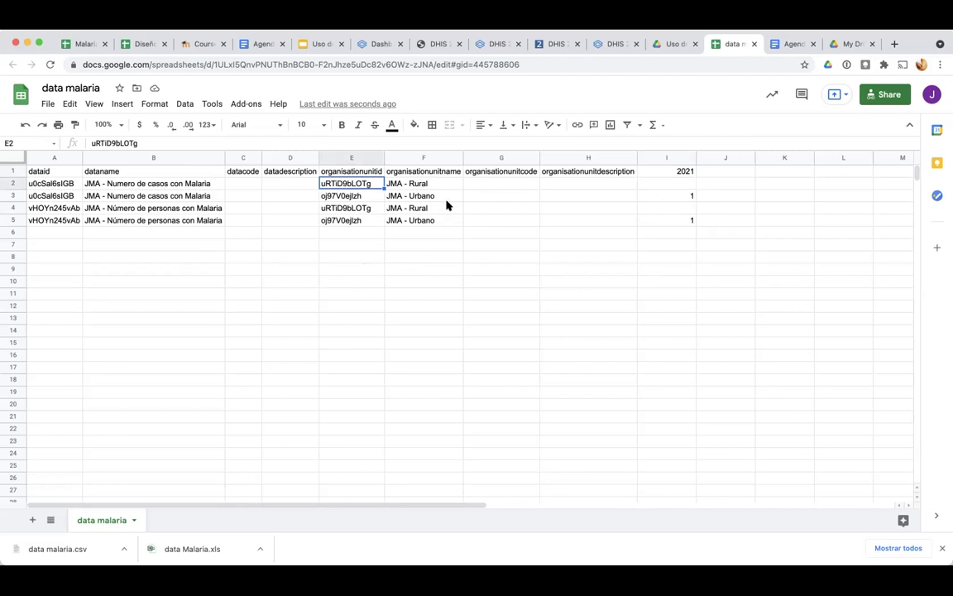
left_click_drag(497, 182, 494, 225)
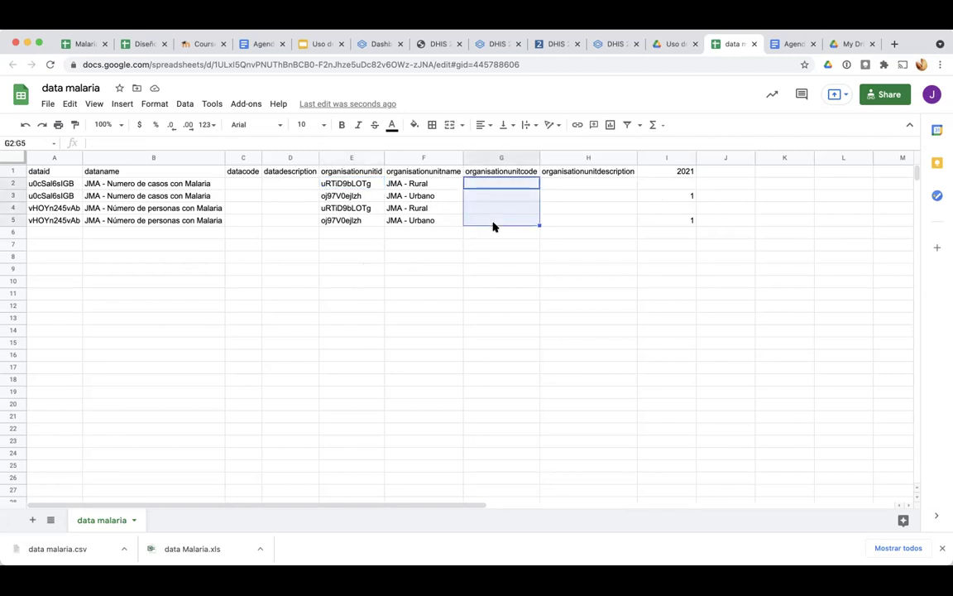
left_click(347, 183)
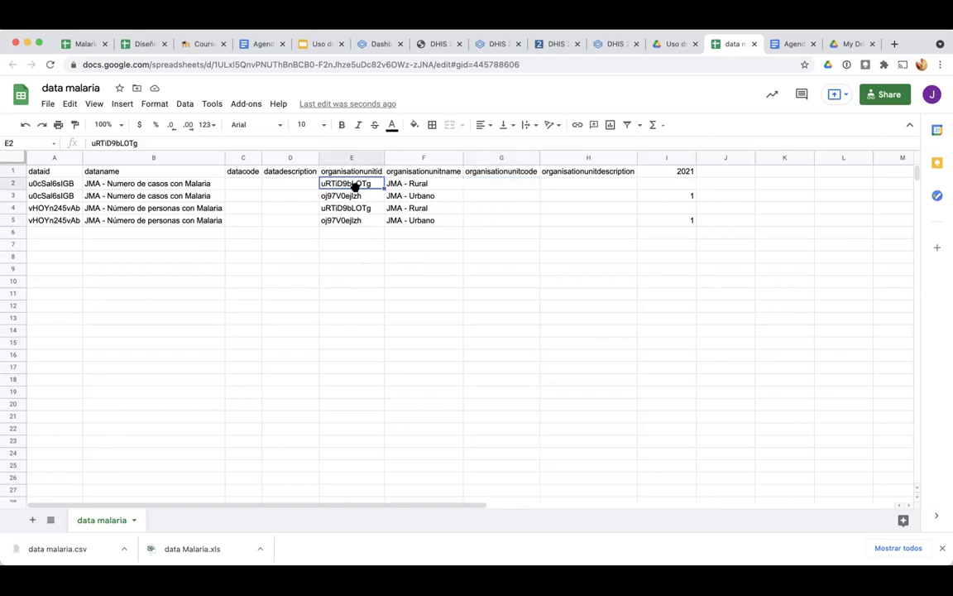
left_click_drag(513, 185, 511, 234)
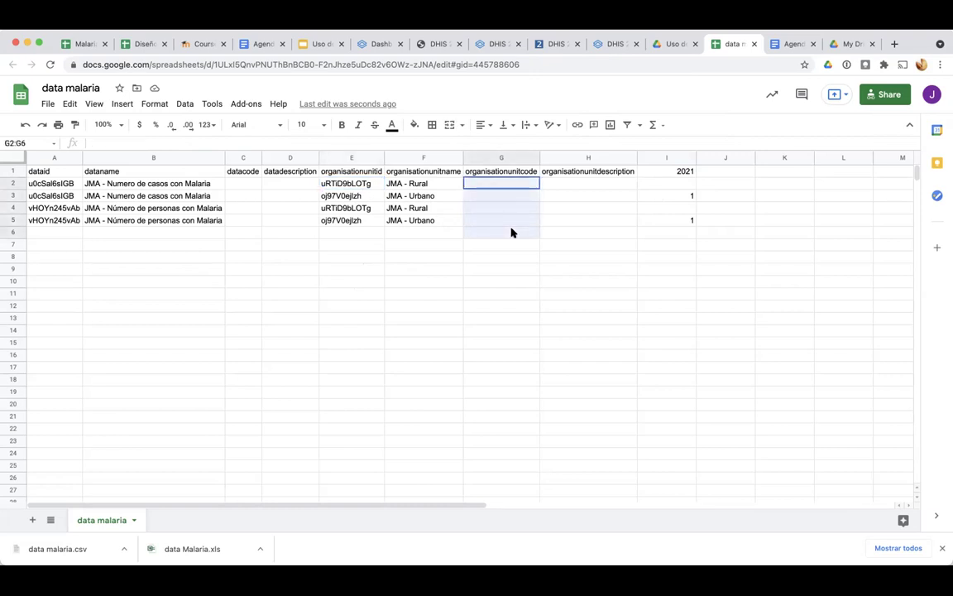
key("Left")
left_click(451, 208, "shift")
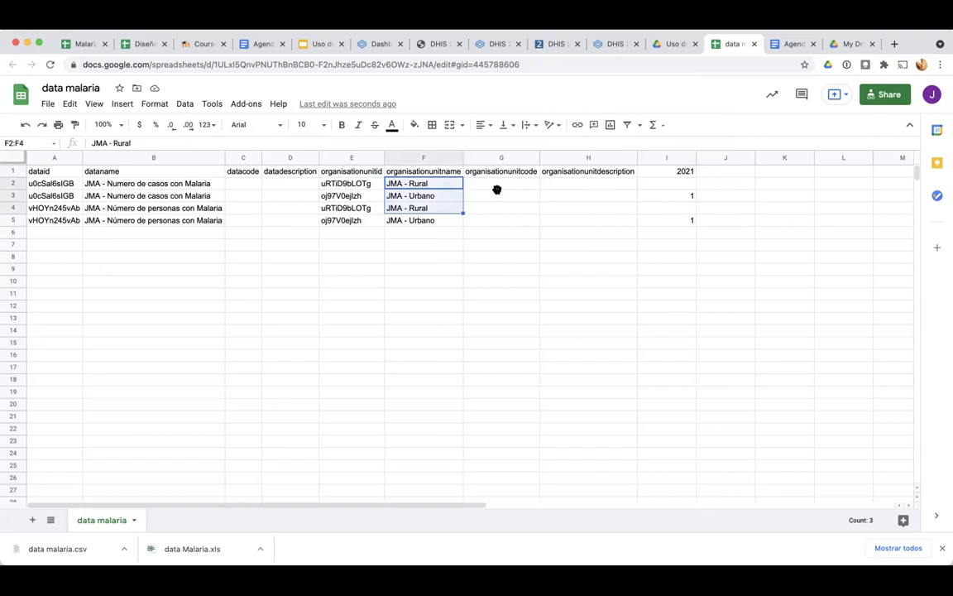
left_click(496, 192)
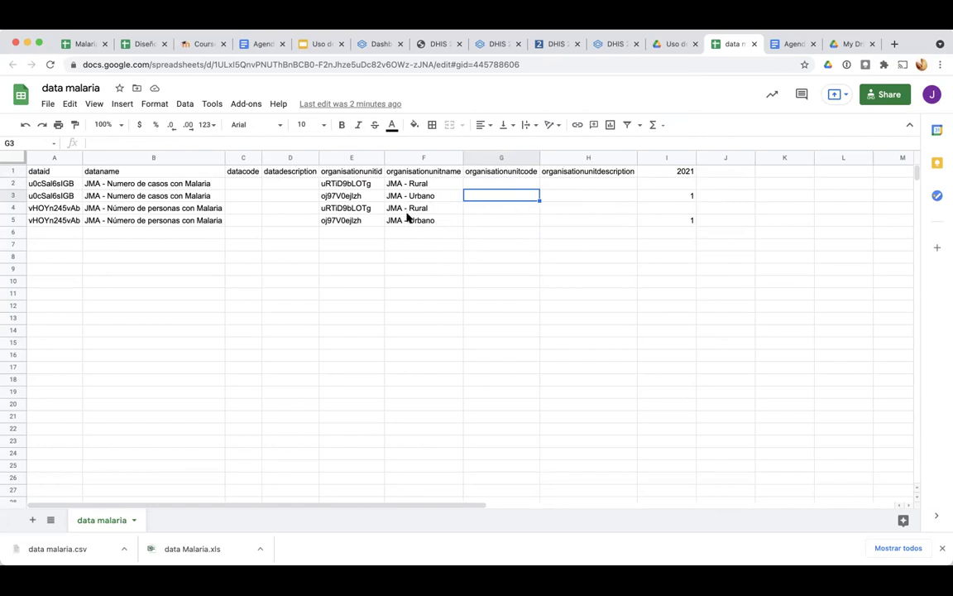
left_click_drag(365, 184, 432, 225)
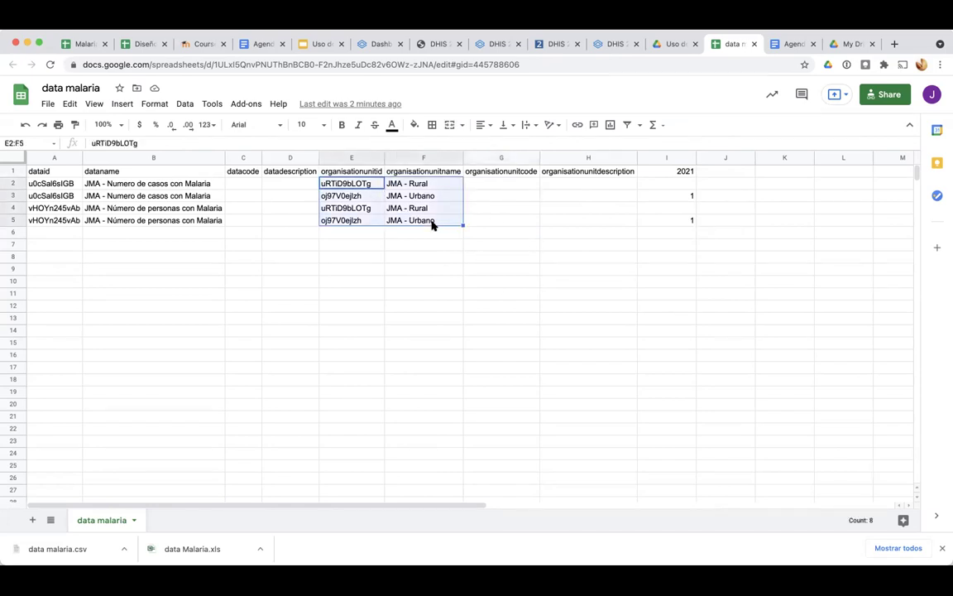
left_click(432, 224)
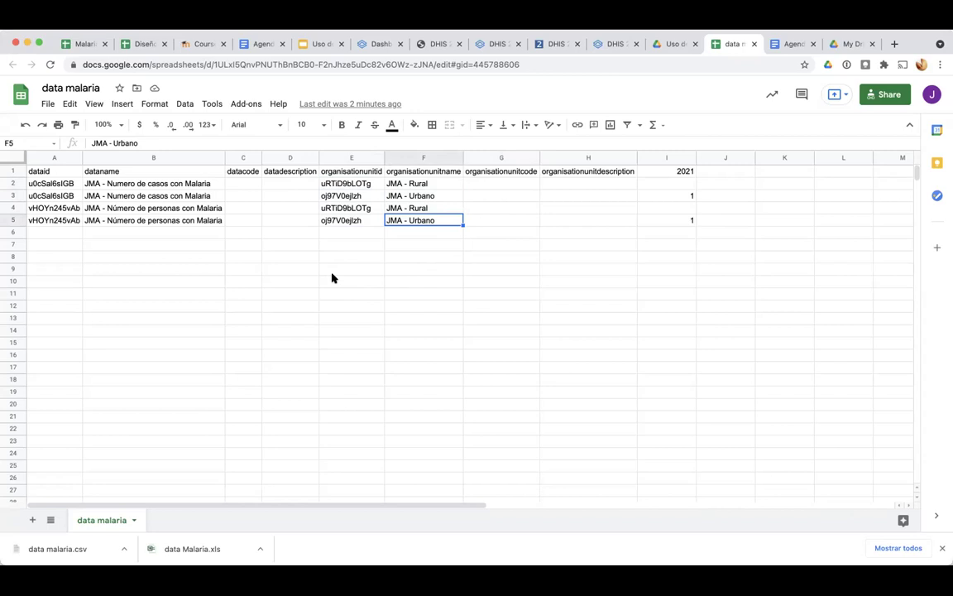
left_click(753, 44)
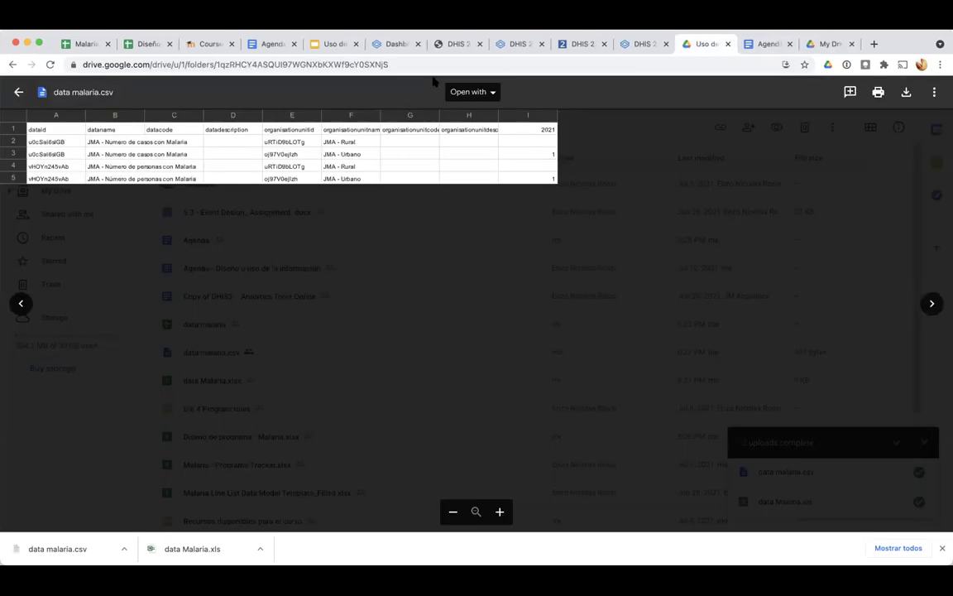
left_click(461, 44)
Step: Download the malaria table's raw data source as Microsoft Excel using names as identifiers
left_click(525, 44)
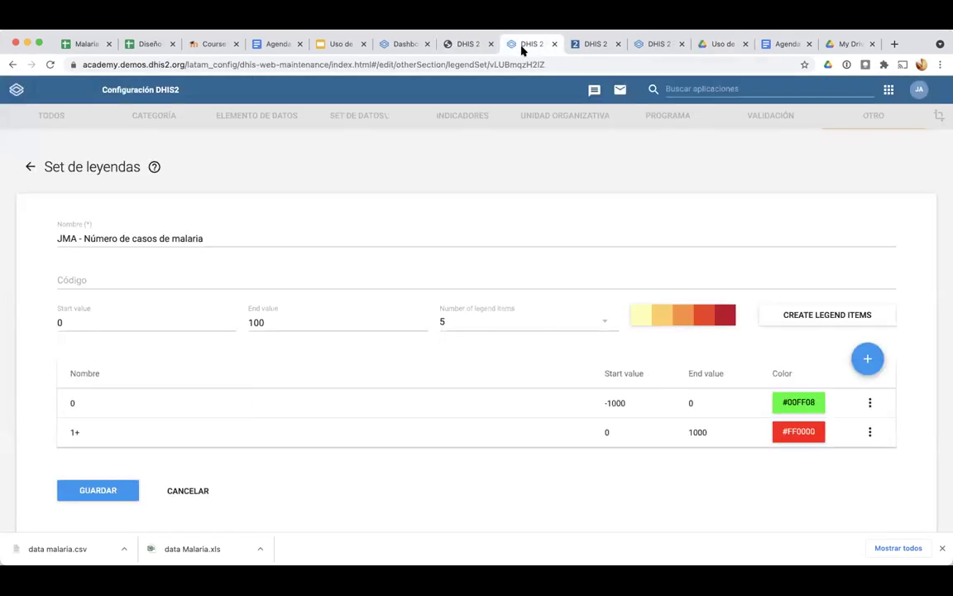
left_click(460, 45)
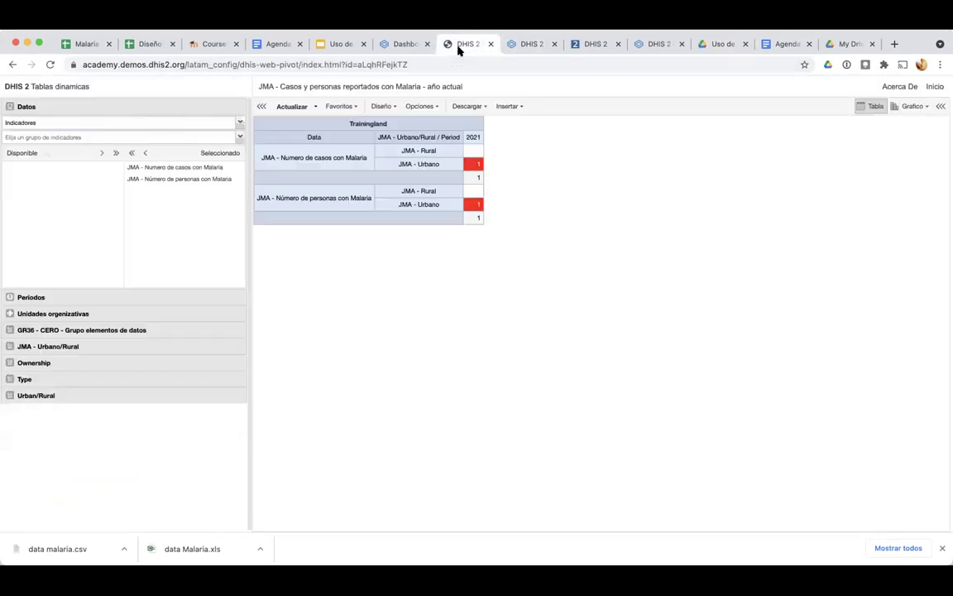
left_click(484, 107)
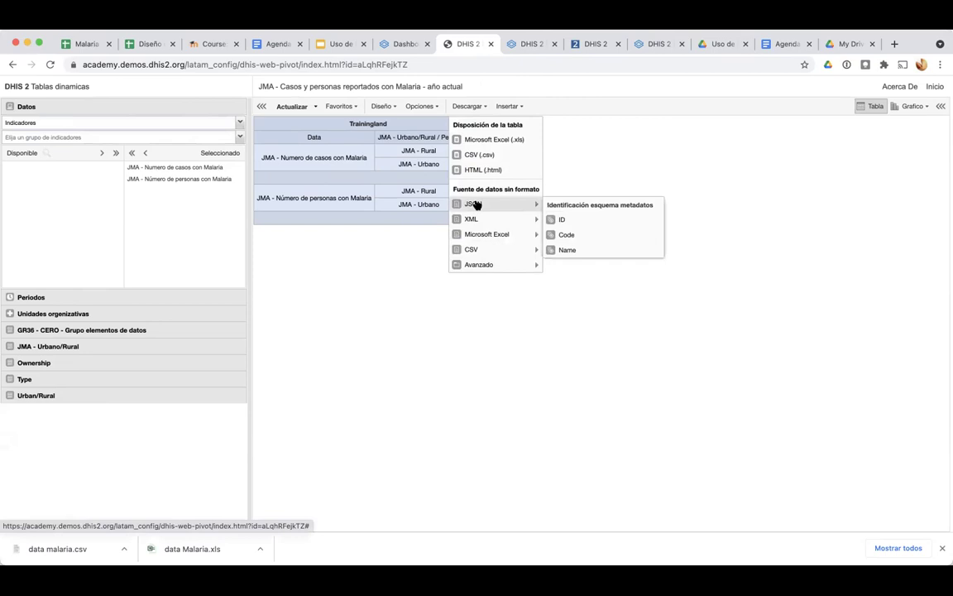
mouse_move(477, 225)
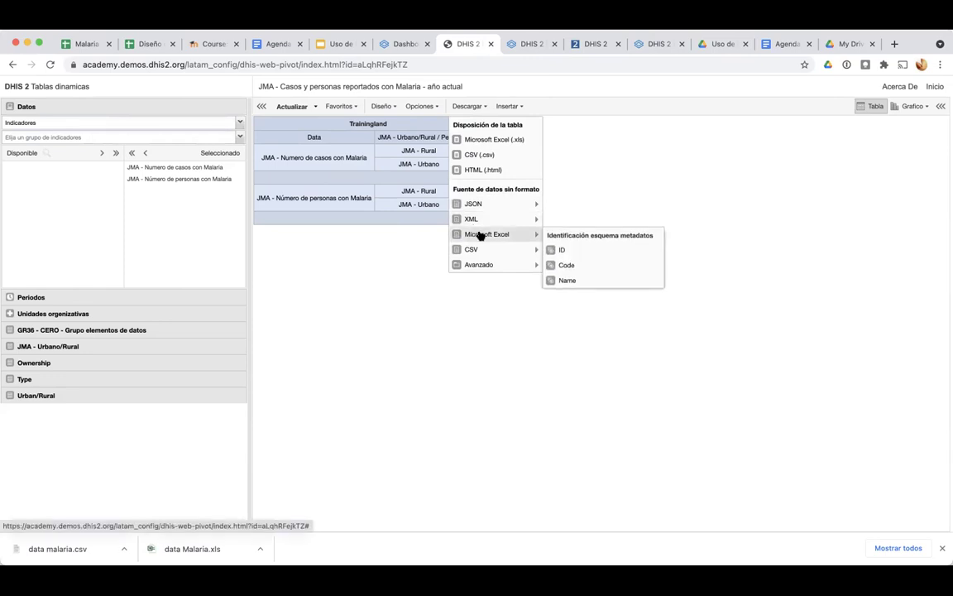
left_click(568, 280)
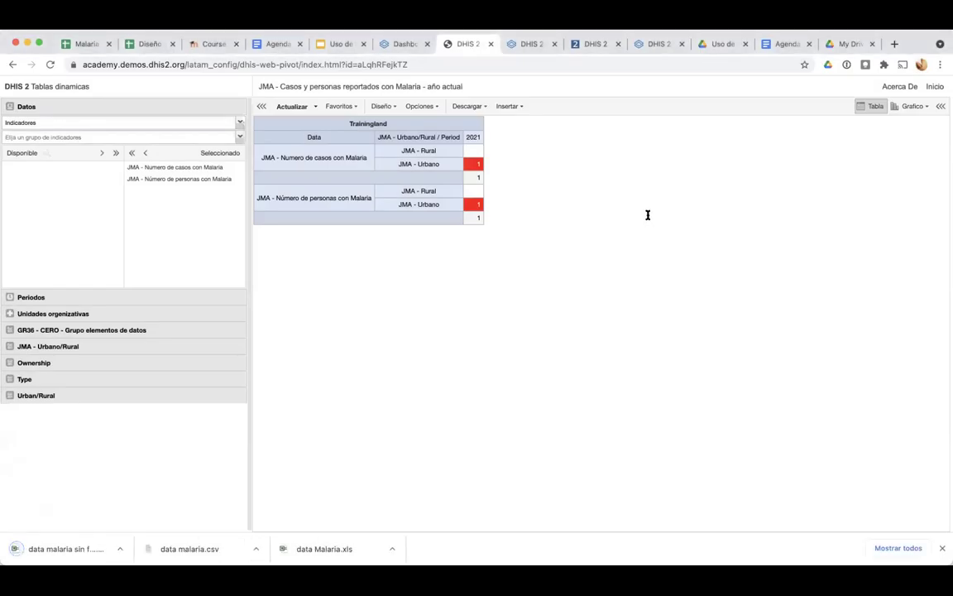
Step: Upload data malaria sin formato con nombres.xls into the Drive folder and open it in Sheets
left_click(713, 46)
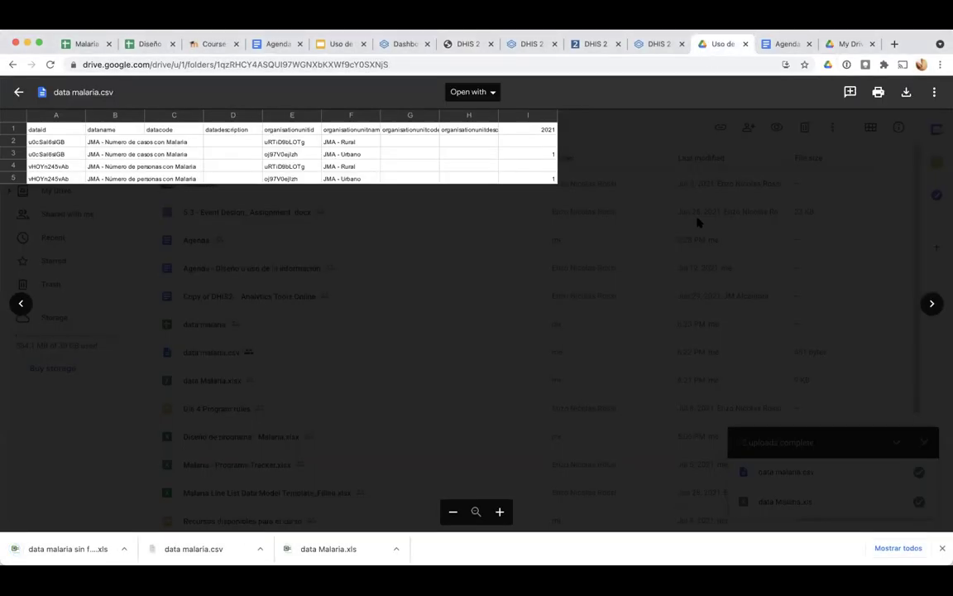
left_click(19, 92)
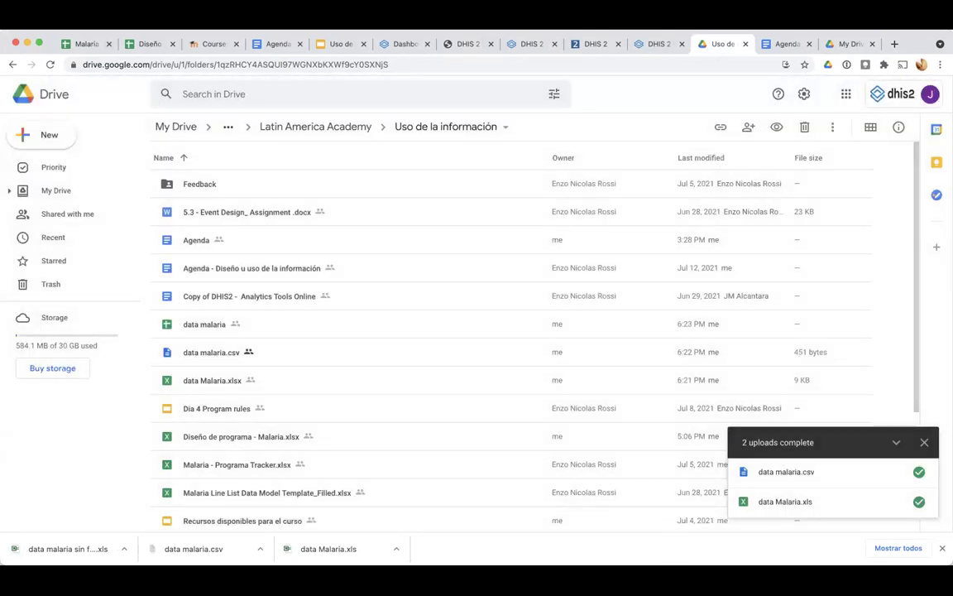
left_click_drag(613, 423, 610, 420)
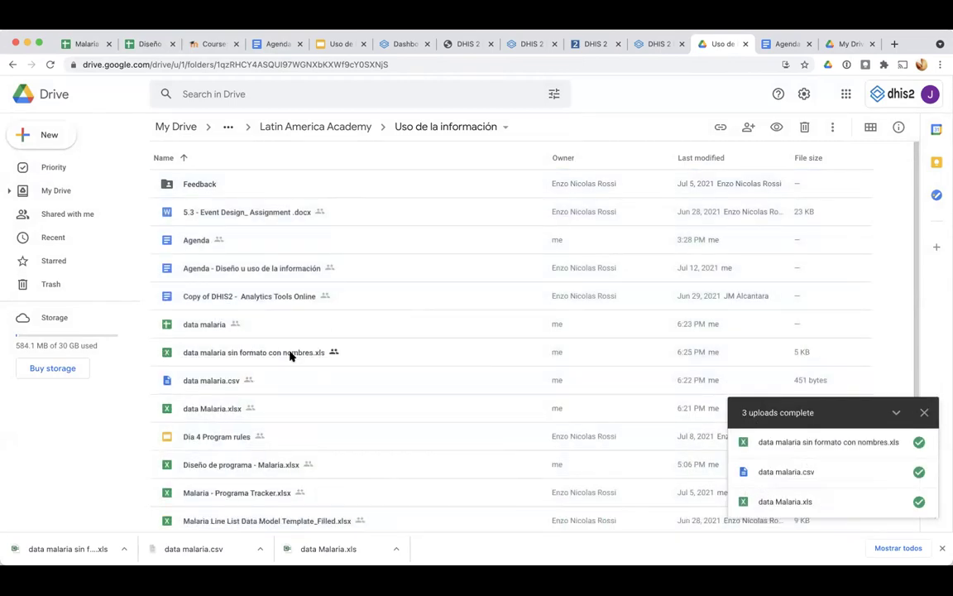
double_click(247, 356)
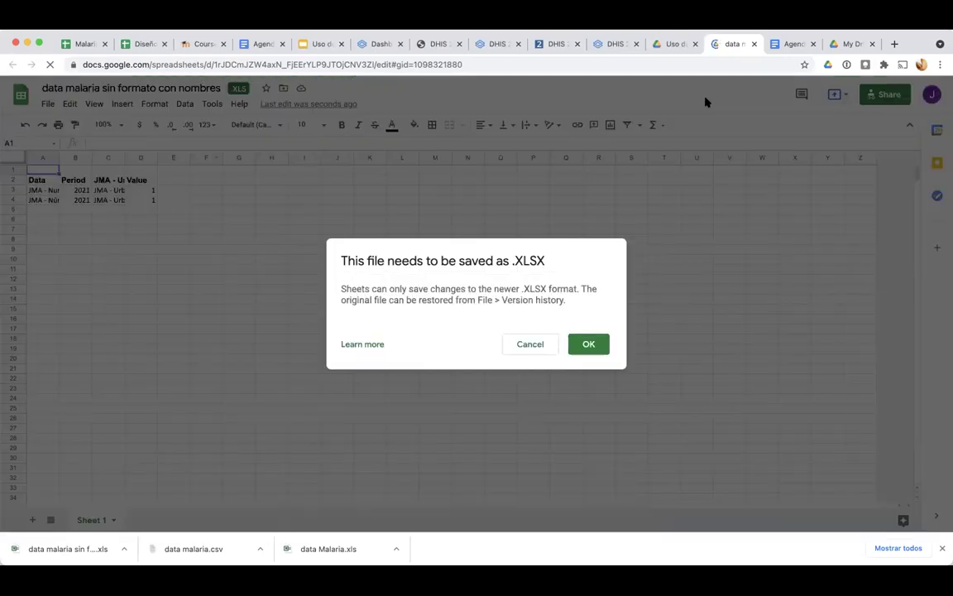
Step: Save the new export as XLSX and open data Malaria.xlsx from Drive
left_click(590, 346)
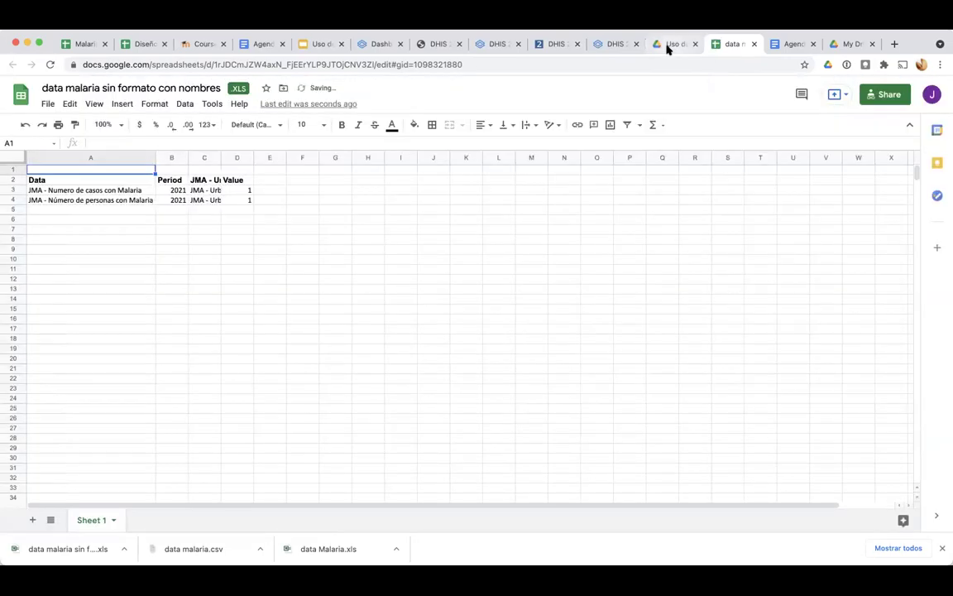
left_click(666, 44)
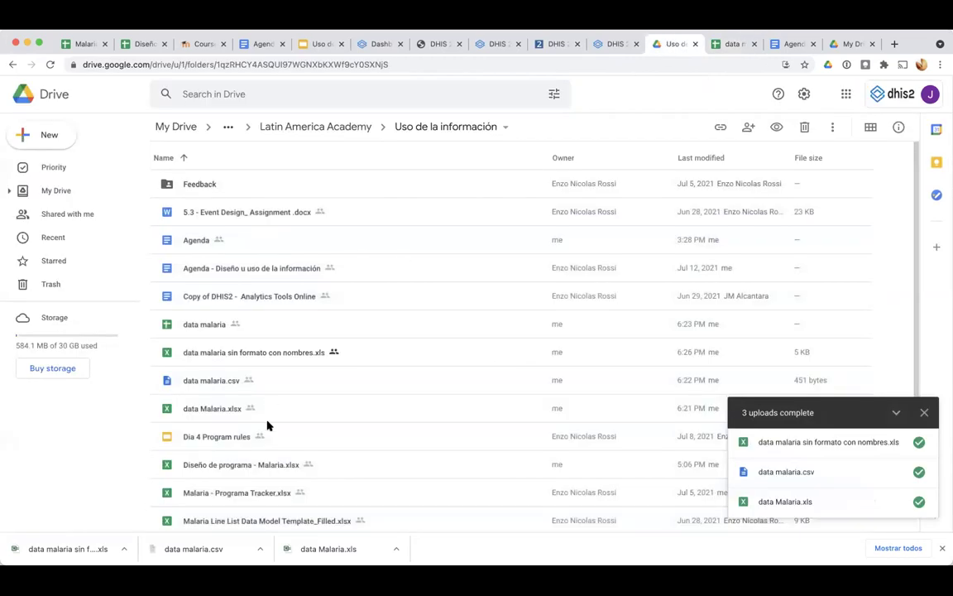
double_click(201, 411)
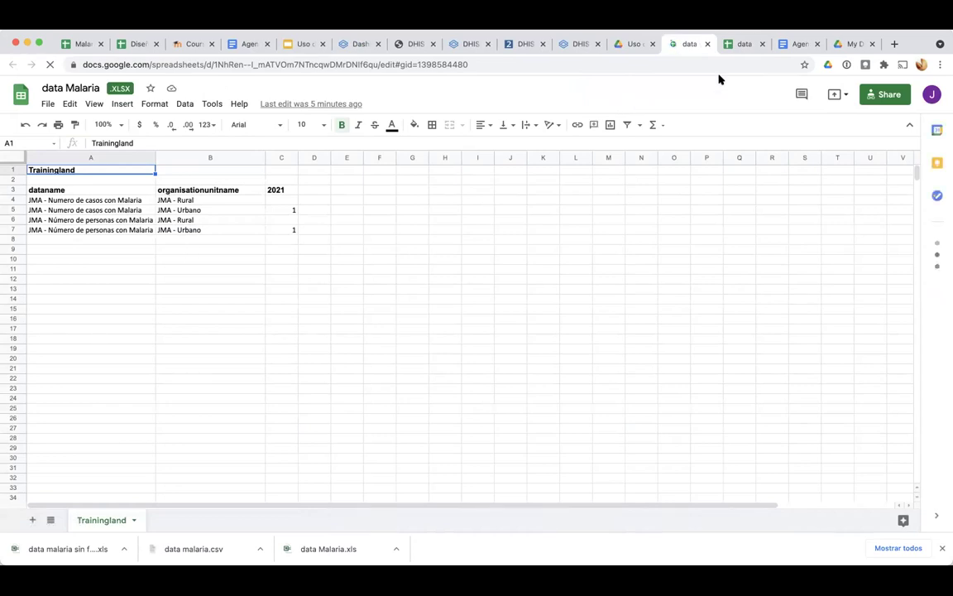
Step: Compare the two malaria exports, inspecting the dataname and JMA - Rural rows
left_click(740, 45)
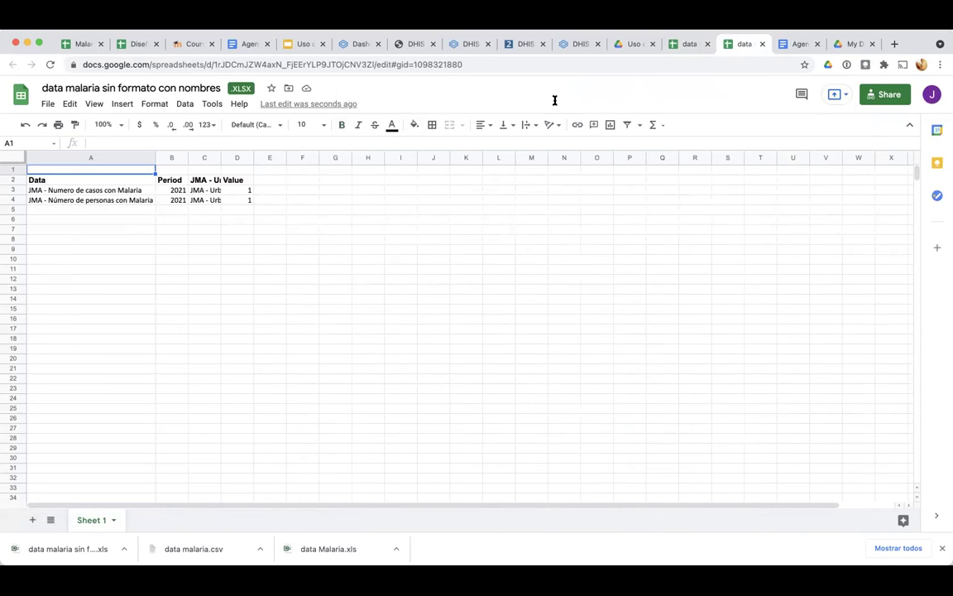
left_click(683, 45)
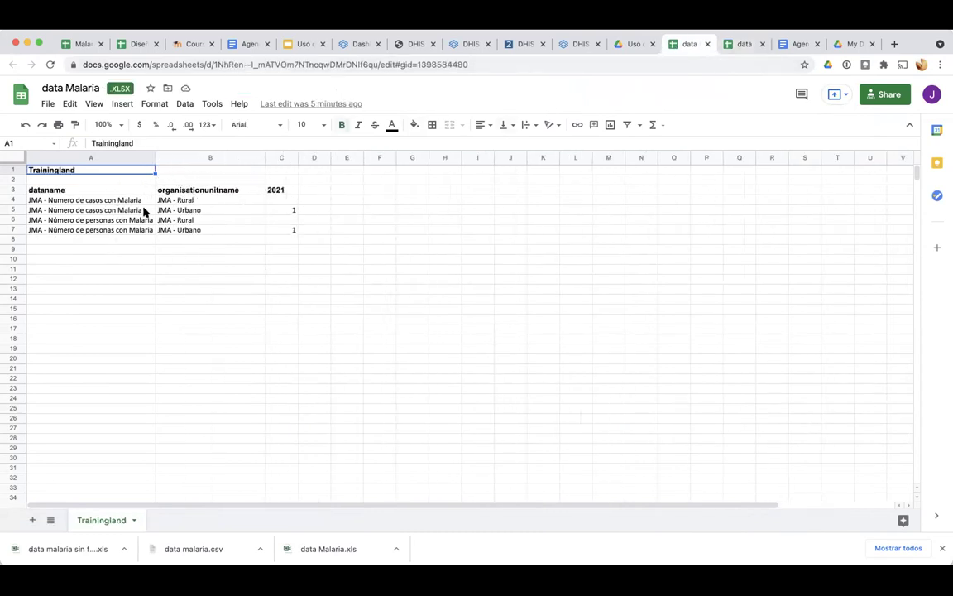
left_click(99, 201)
left_click(219, 201)
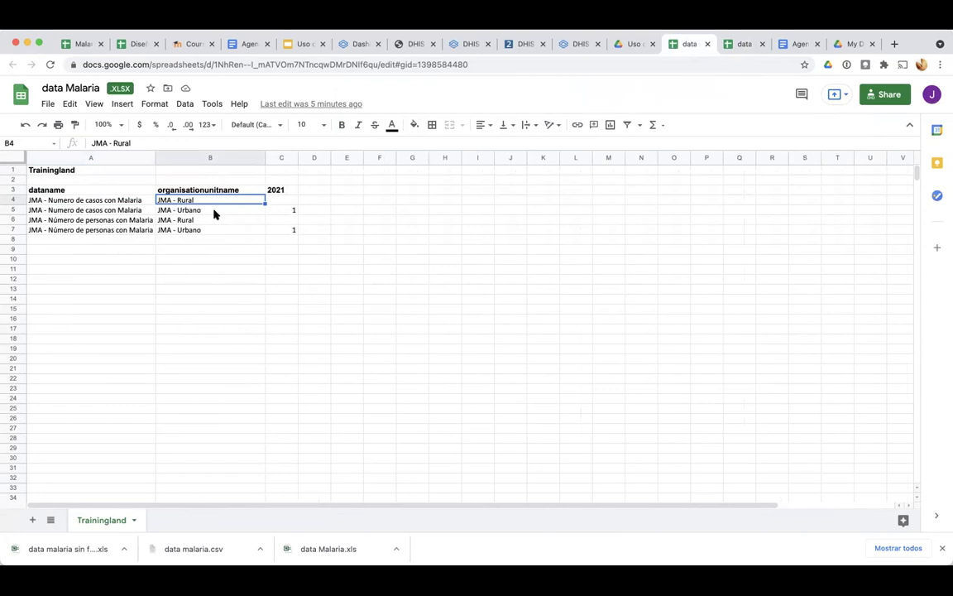
left_click(732, 45)
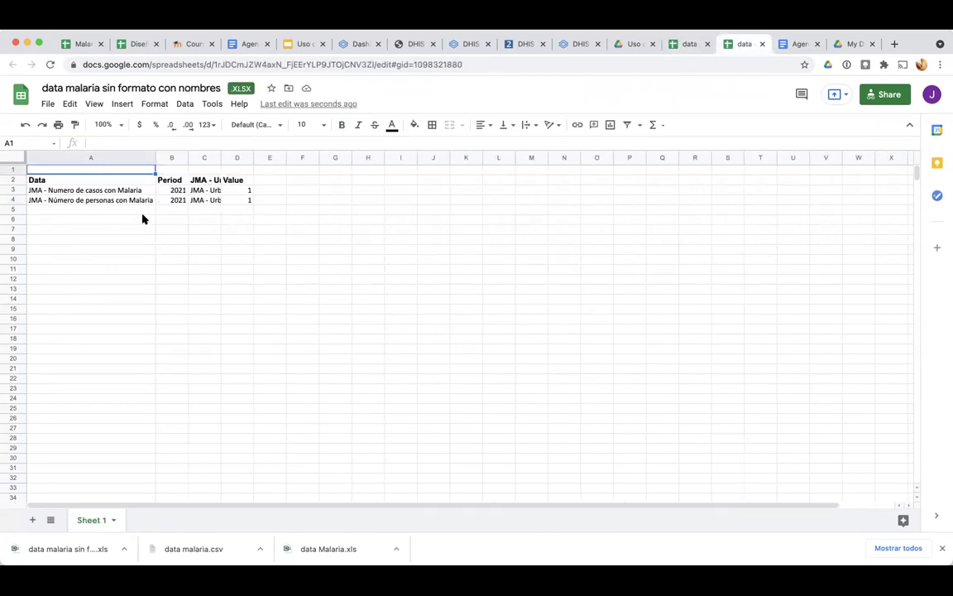
Step: Auto-fit columns A to C of the raw-data sheet and check the 2021 JMA - Urbano row
double_click(153, 158)
left_click(105, 192)
left_click_drag(105, 196, 240, 191)
left_click(184, 189)
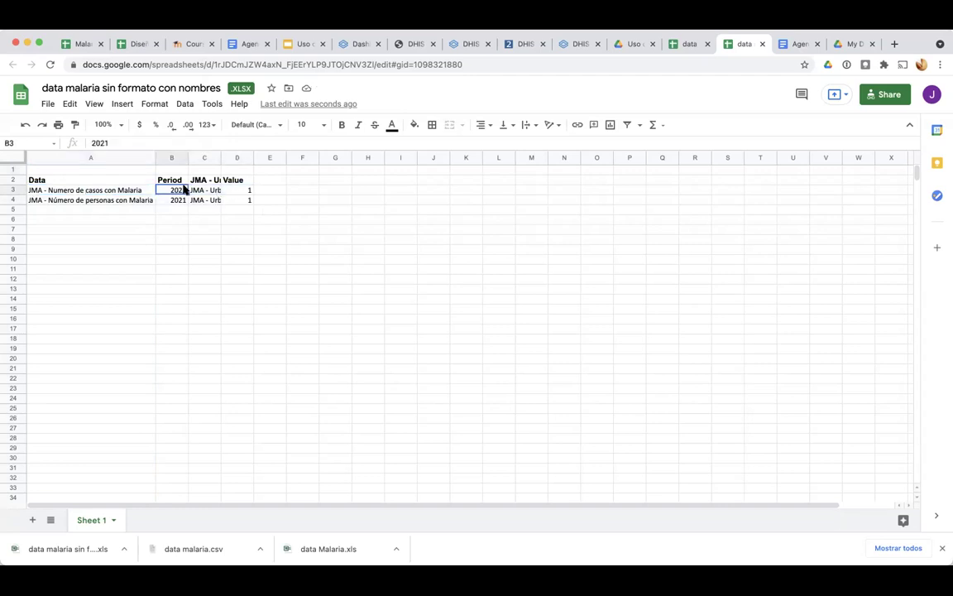
left_click(203, 189)
left_click(238, 190)
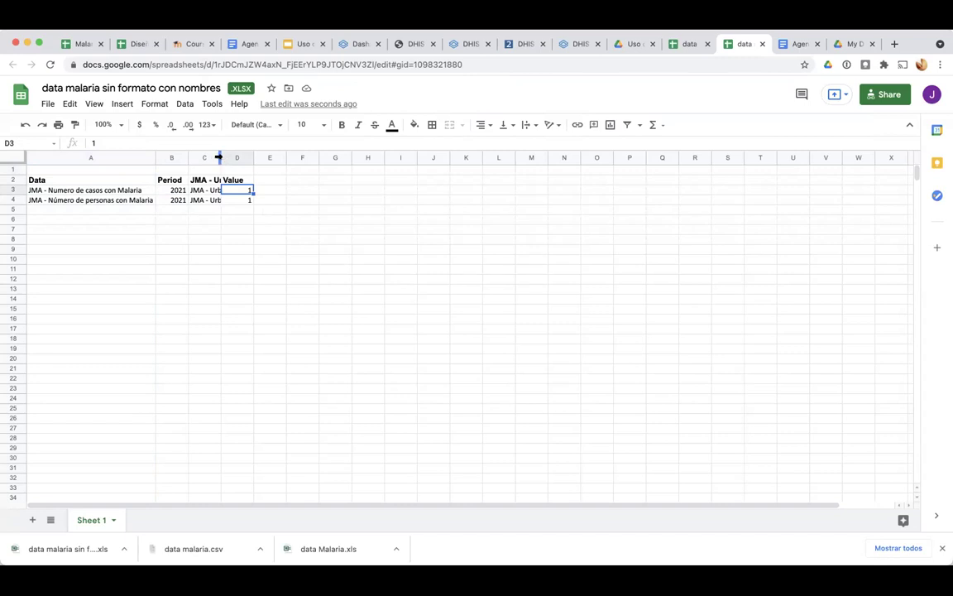
double_click(218, 157)
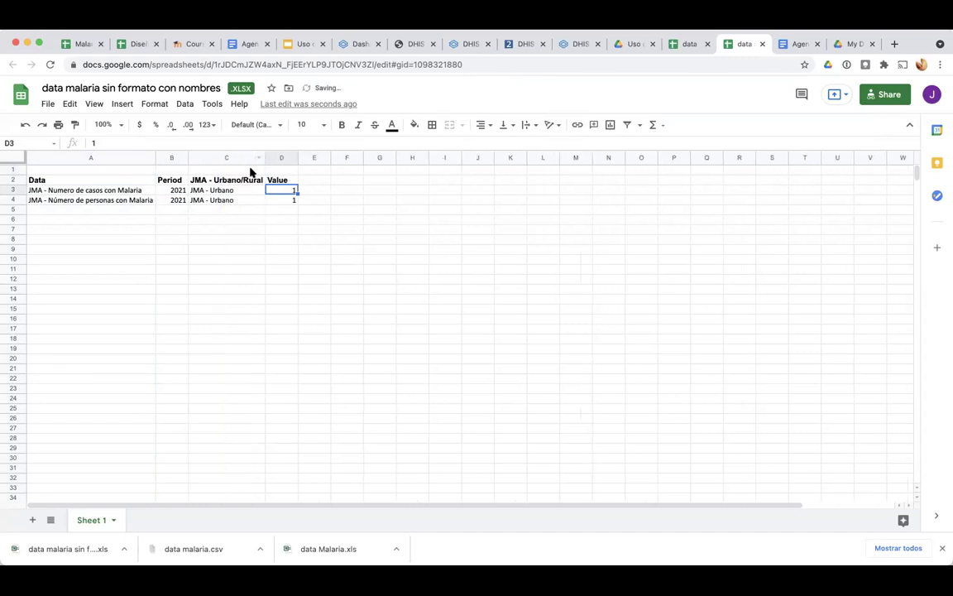
double_click(188, 155)
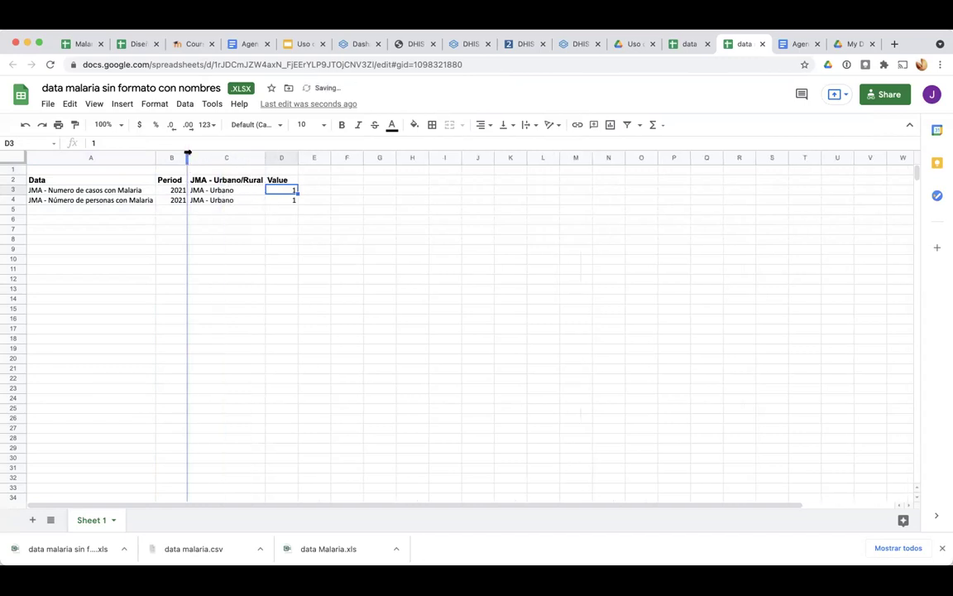
left_click(101, 170)
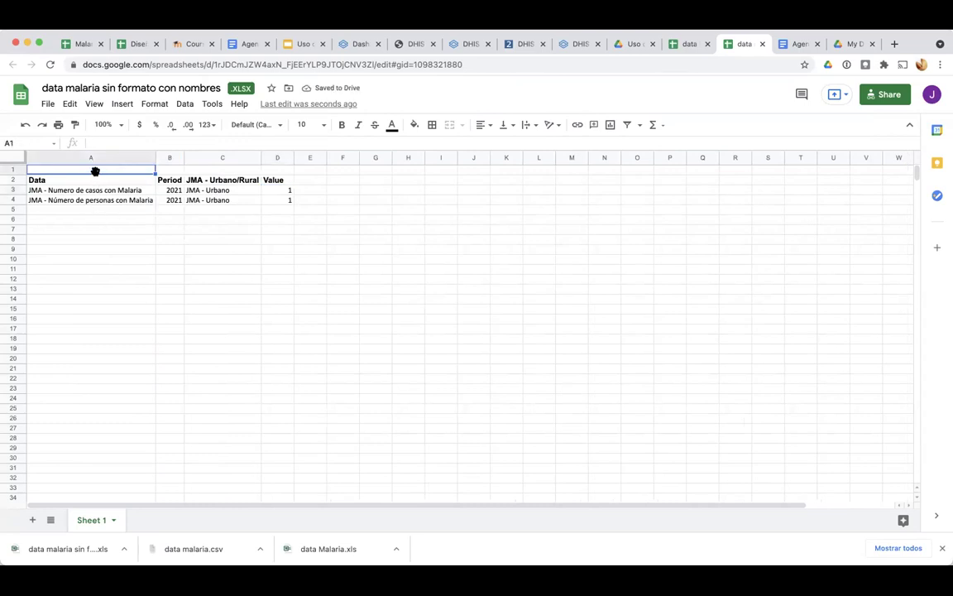
Step: Review both data rows A3:D4 against data Malaria, then close the raw-data spreadsheet
left_click(198, 198)
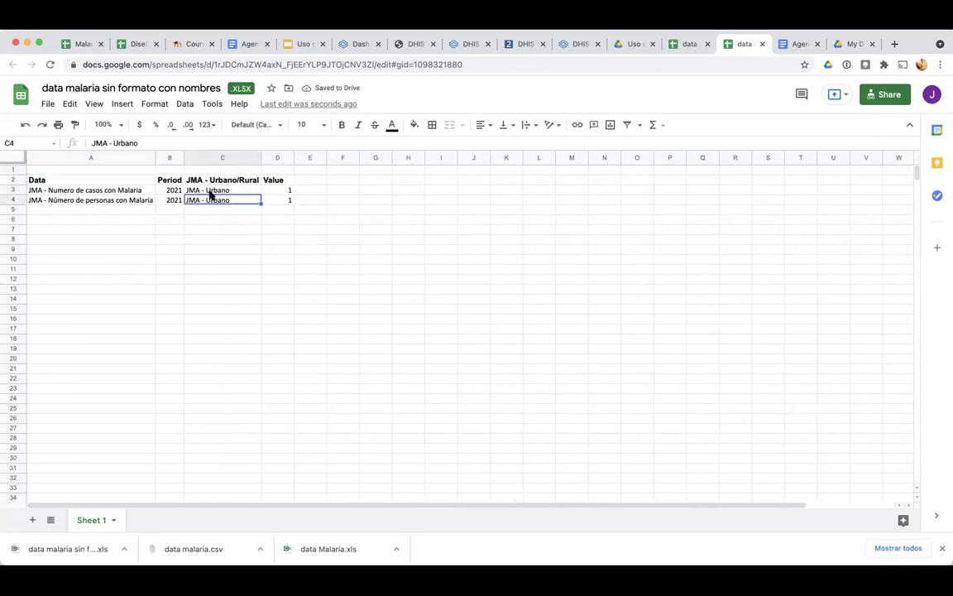
left_click_drag(167, 194, 230, 197)
left_click(230, 199)
left_click_drag(127, 190, 287, 203)
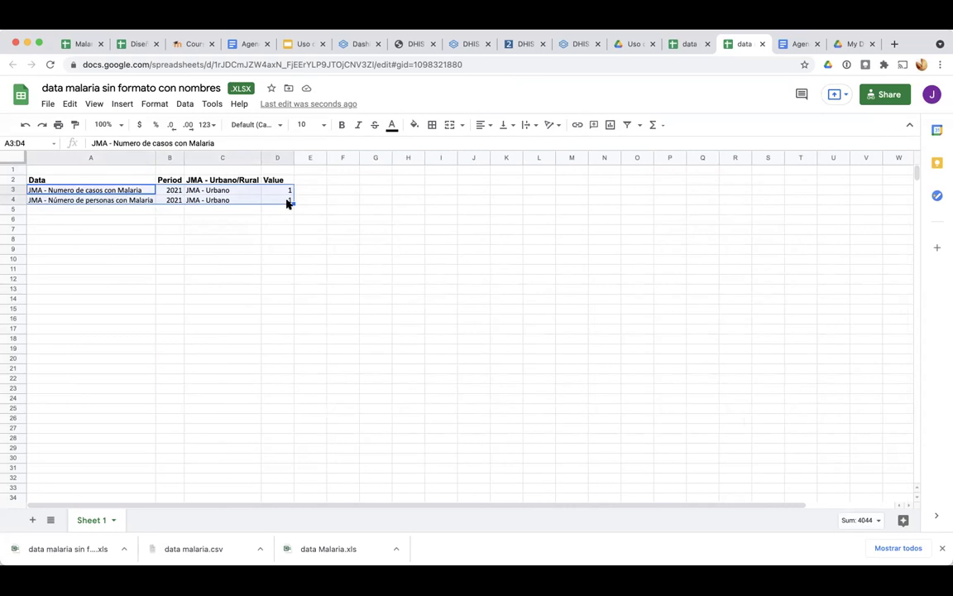
left_click(411, 231)
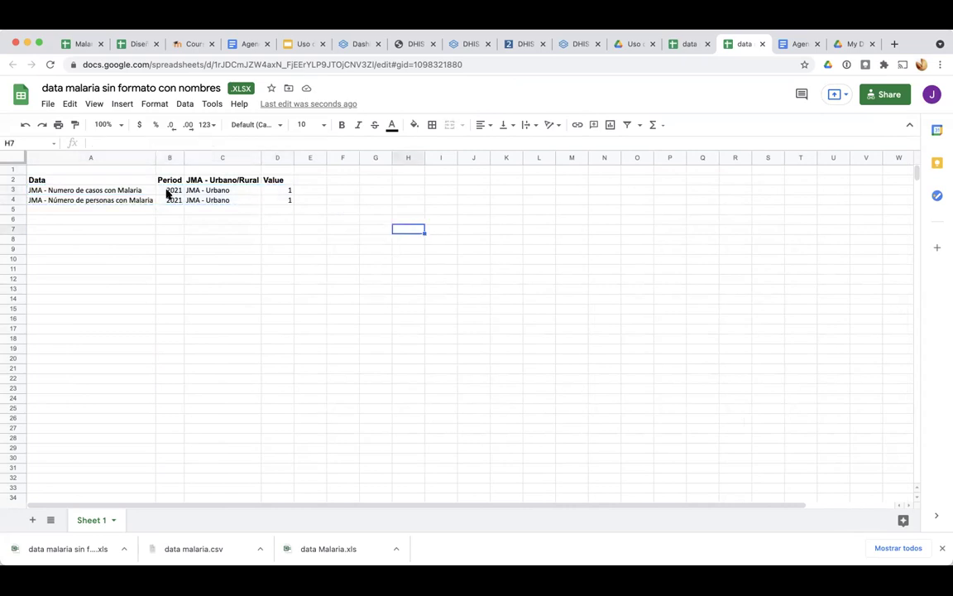
left_click(286, 170)
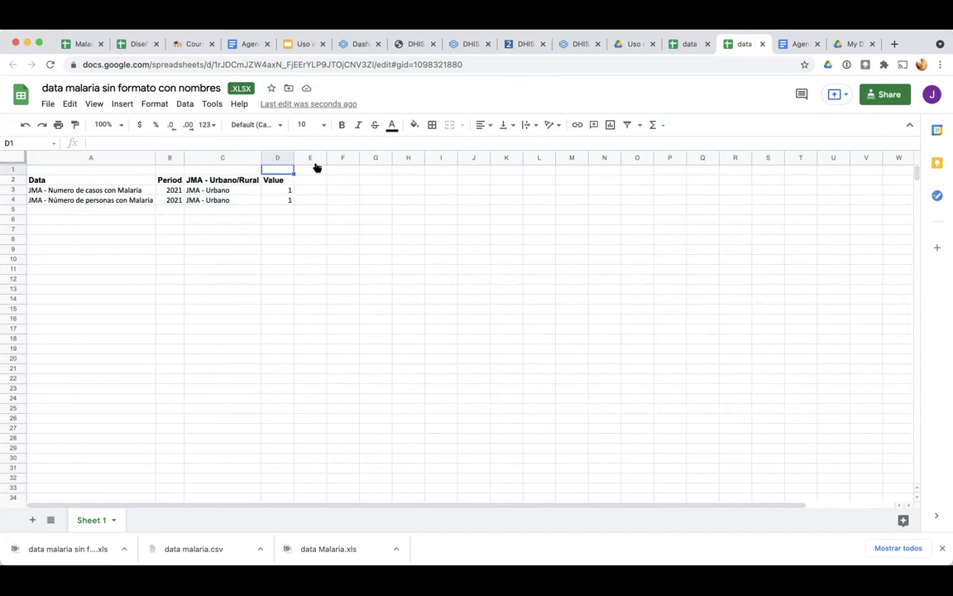
left_click(684, 44)
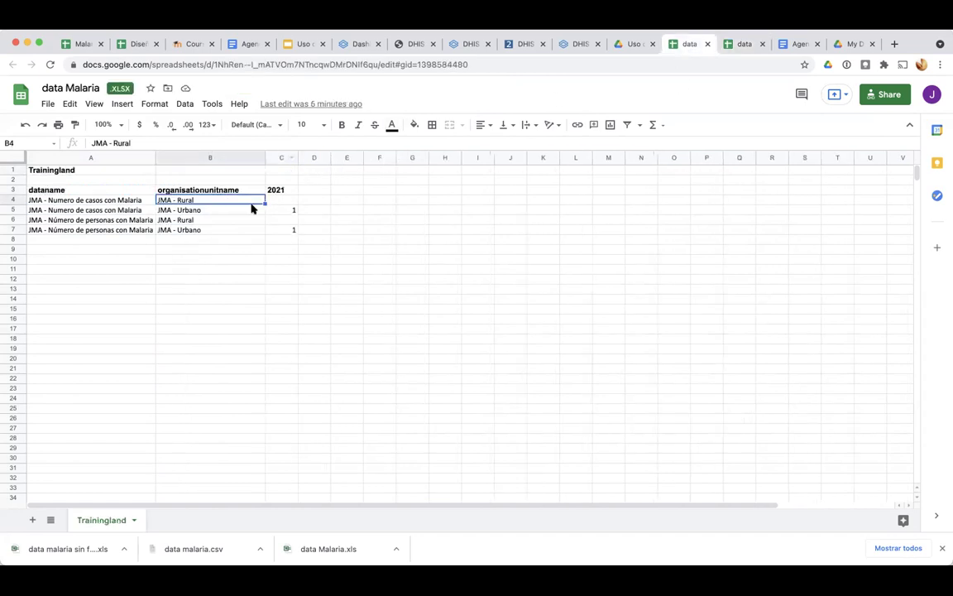
left_click(280, 179)
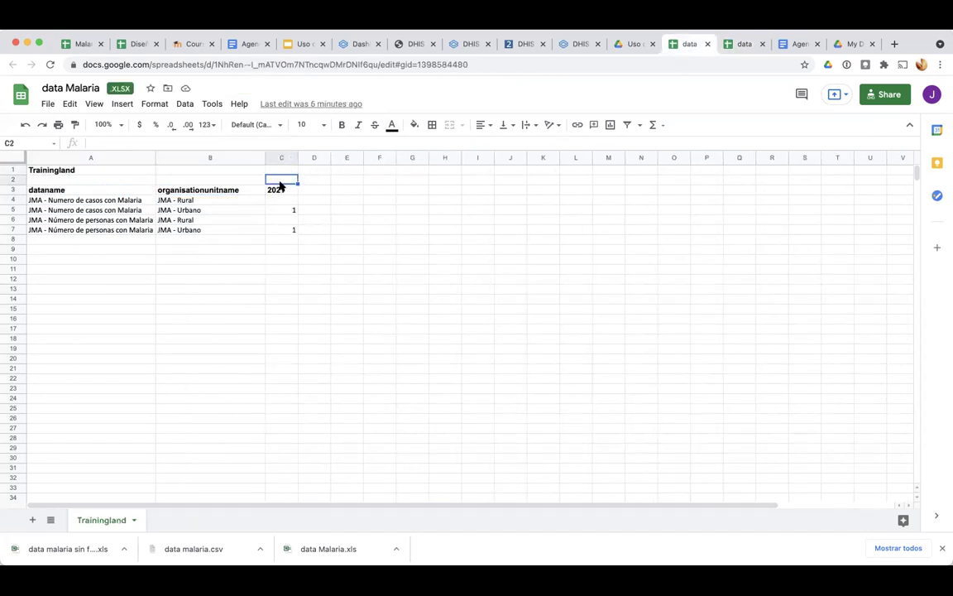
left_click(741, 44)
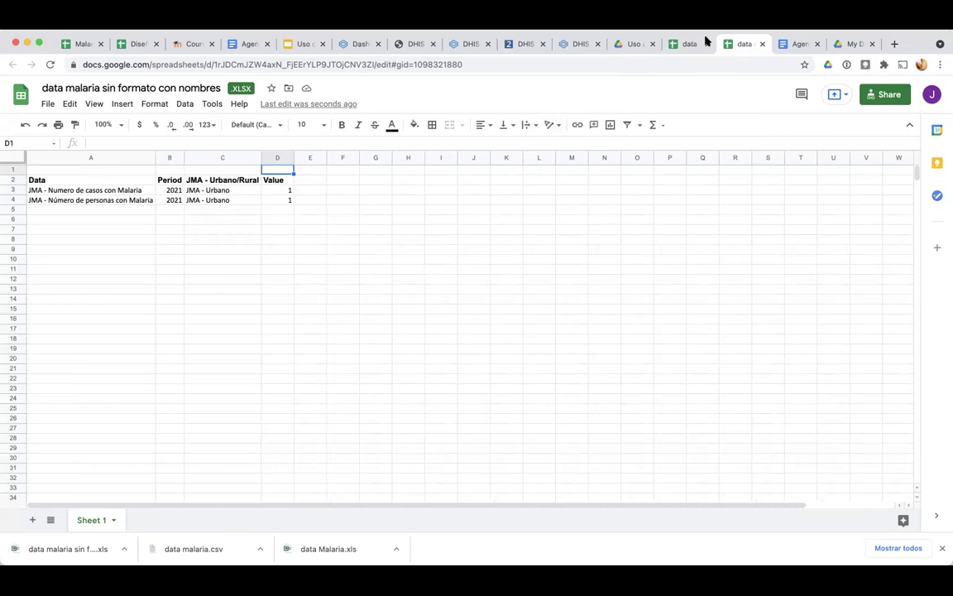
left_click(763, 45)
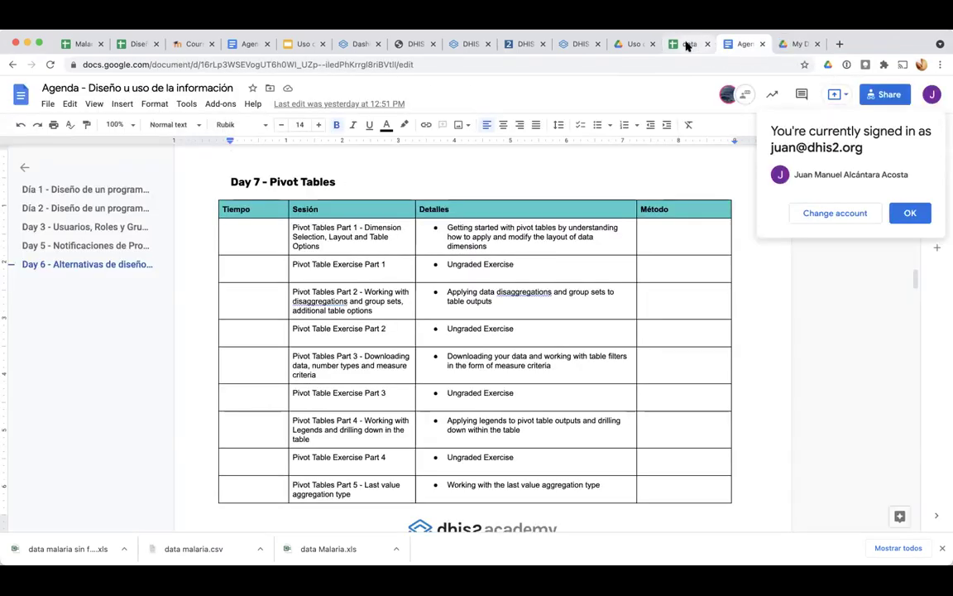
Step: Close the data Malaria spreadsheet and bring up the day 7 Uso de la información presentation
left_click(687, 43)
left_click(706, 44)
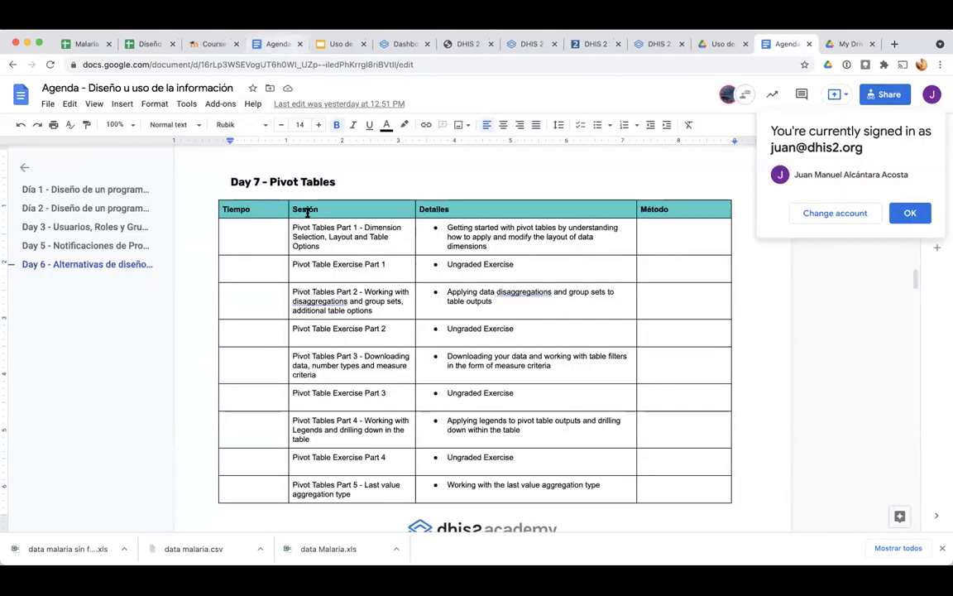
left_click(335, 44)
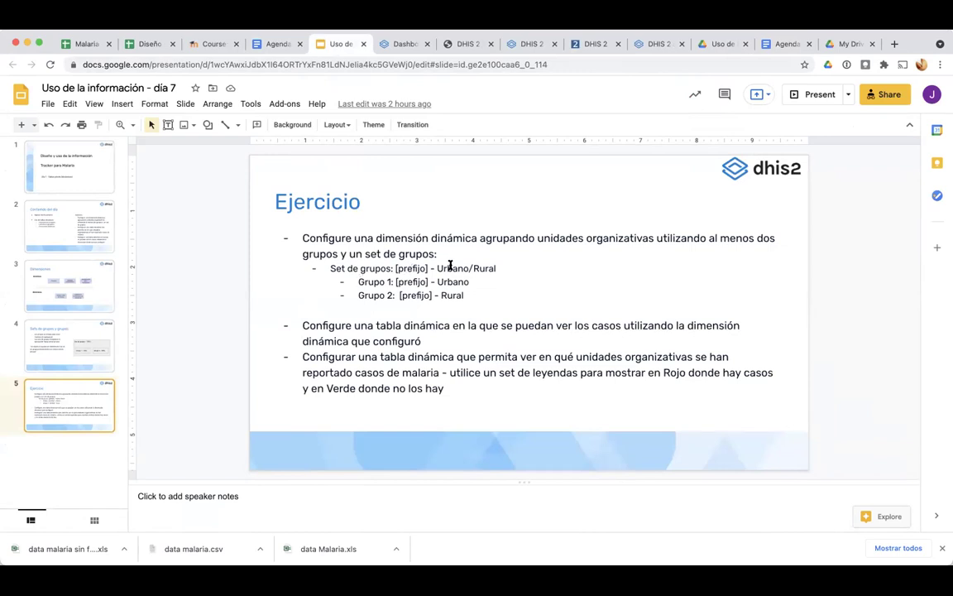
Step: Highlight the Grupo 1 urban group line in the exercise, then return to the DHIS2 dashboard
left_click(353, 283)
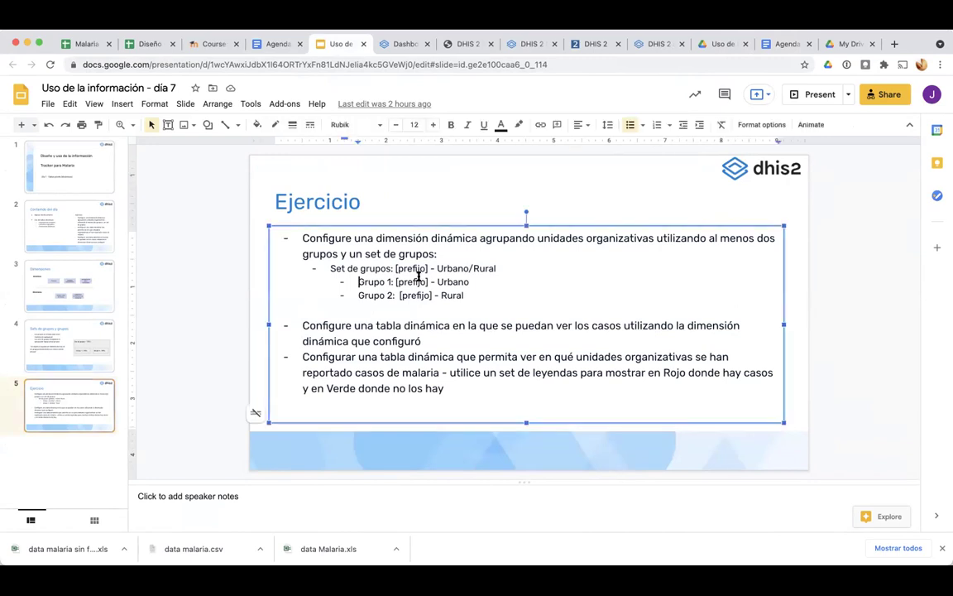
left_click_drag(356, 282, 474, 279)
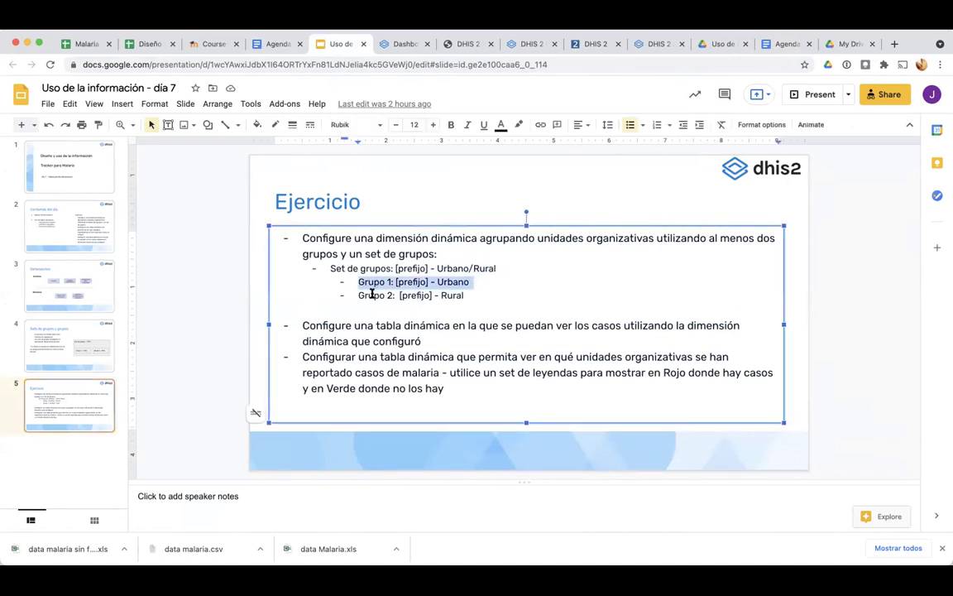
left_click(456, 283)
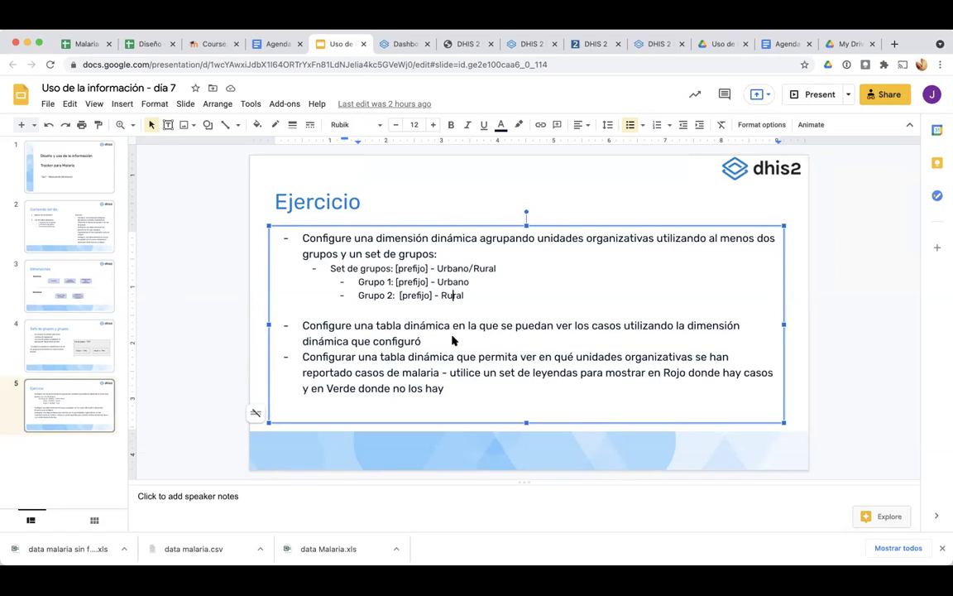
left_click(401, 43)
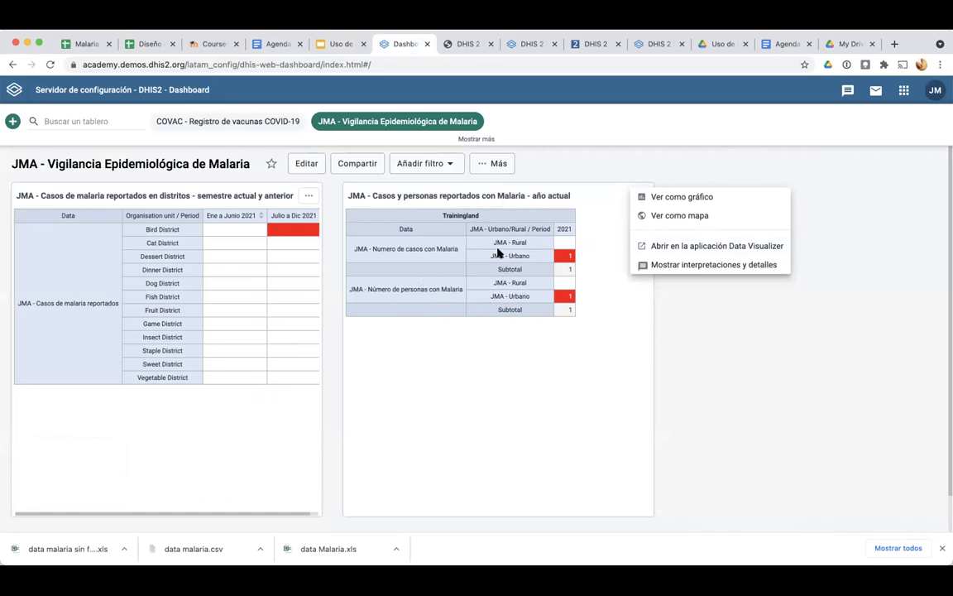
Step: Zoom in on the urban/rural malaria pivot table, close its options list, and return to the day 7 slides
scroll(499, 246, "up", 5, "ctrl")
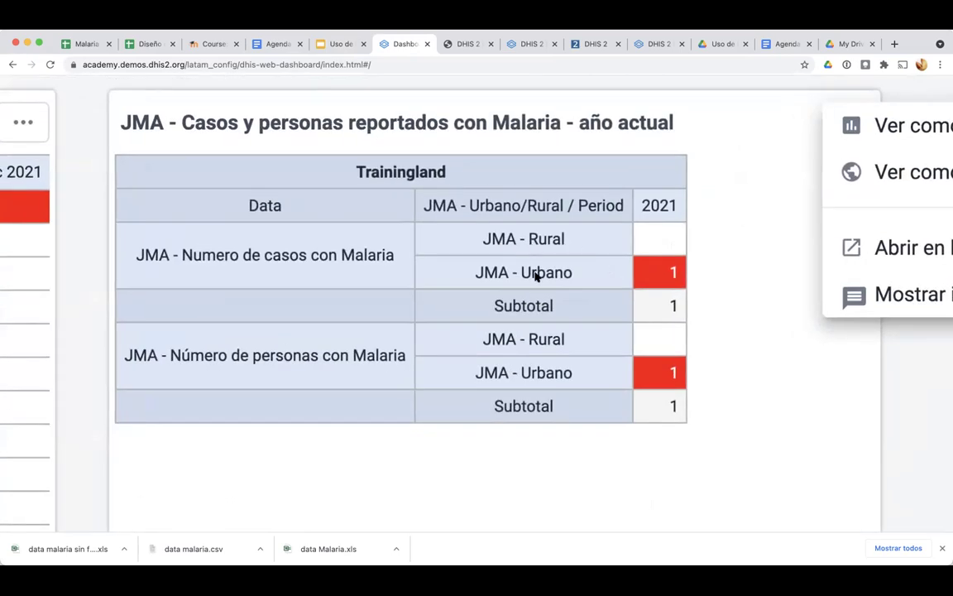
scroll(534, 273, "down", 5, "ctrl")
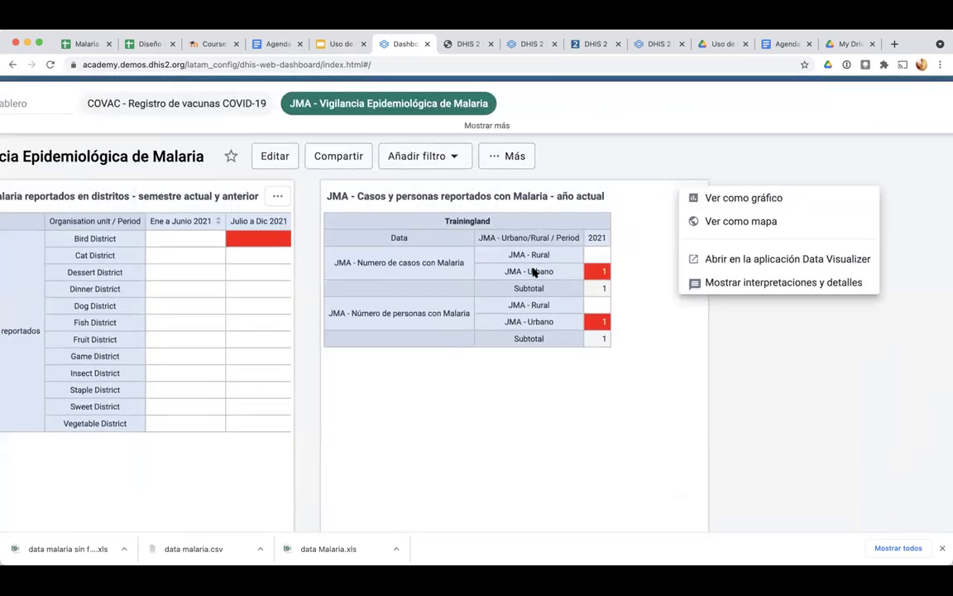
left_click(687, 358)
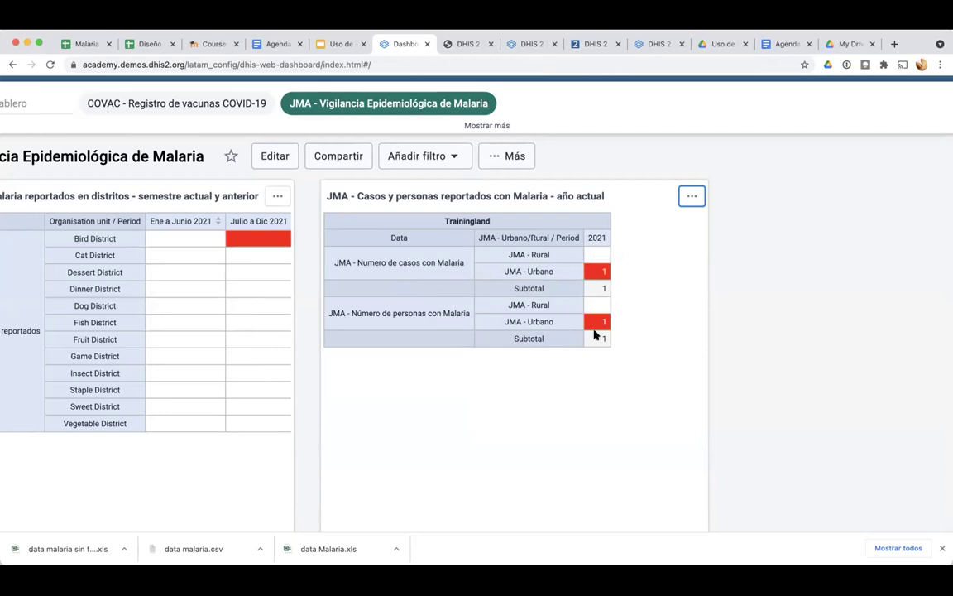
left_click(341, 45)
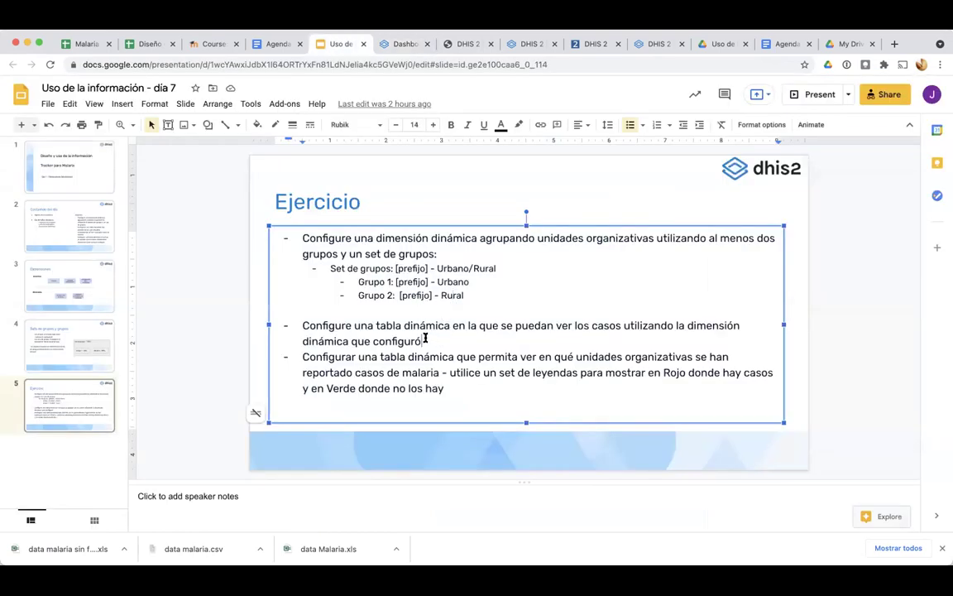
Step: Highlight the second and third pivot table exercise instructions, then go back to the DHIS2 malaria dashboard
left_click_drag(428, 339, 306, 325)
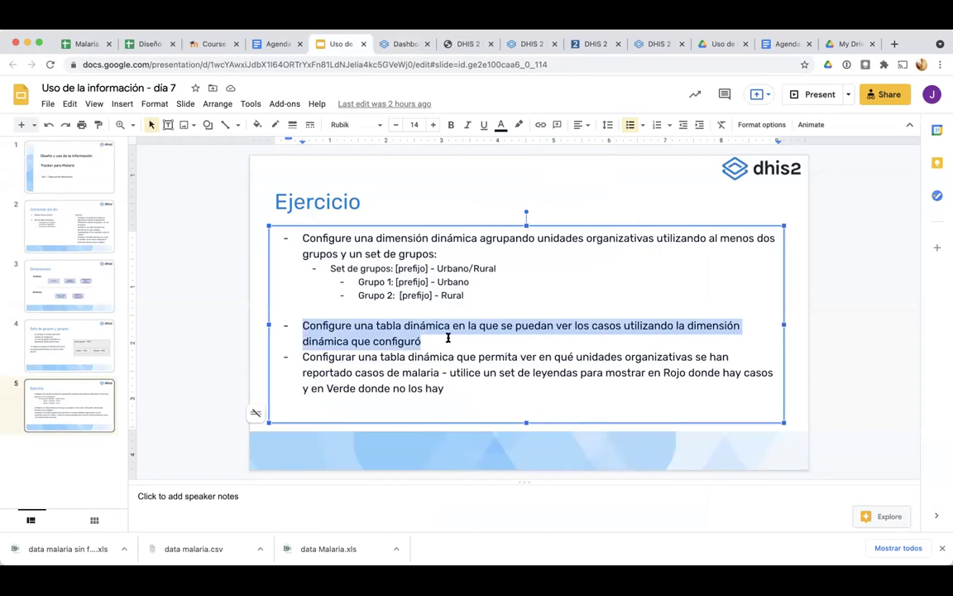
left_click(351, 358)
left_click_drag(303, 357, 452, 391)
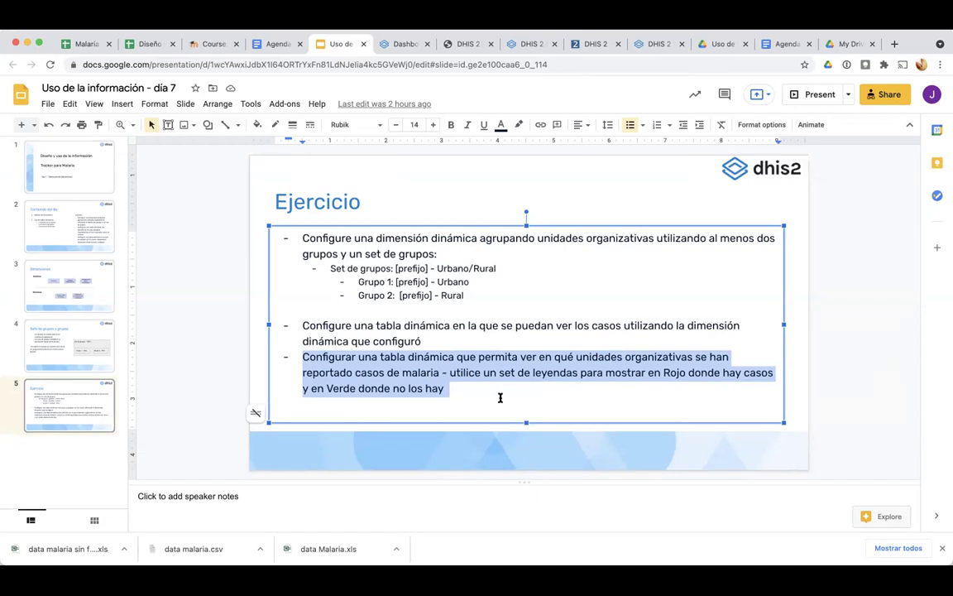
left_click(466, 388)
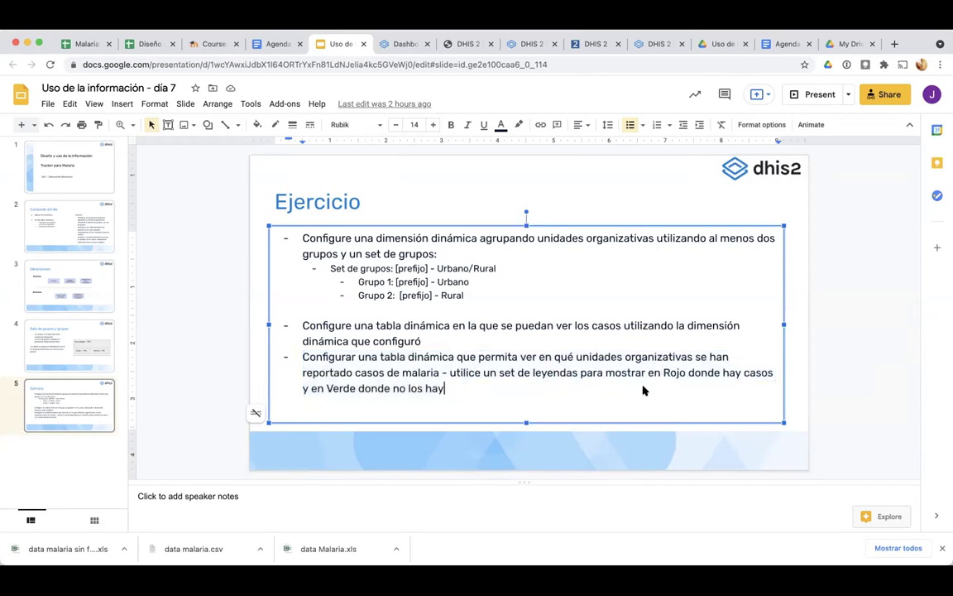
left_click(397, 43)
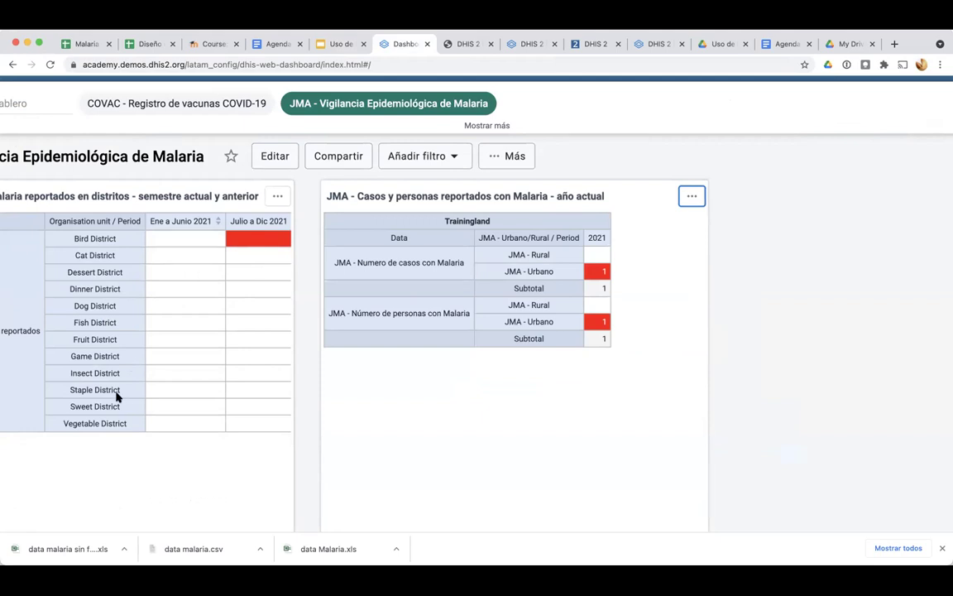
Step: Zoom the dashboard out and launch the Mantenimiento app from the DHIS2 apps grid
scroll(42, 346, "left", 3)
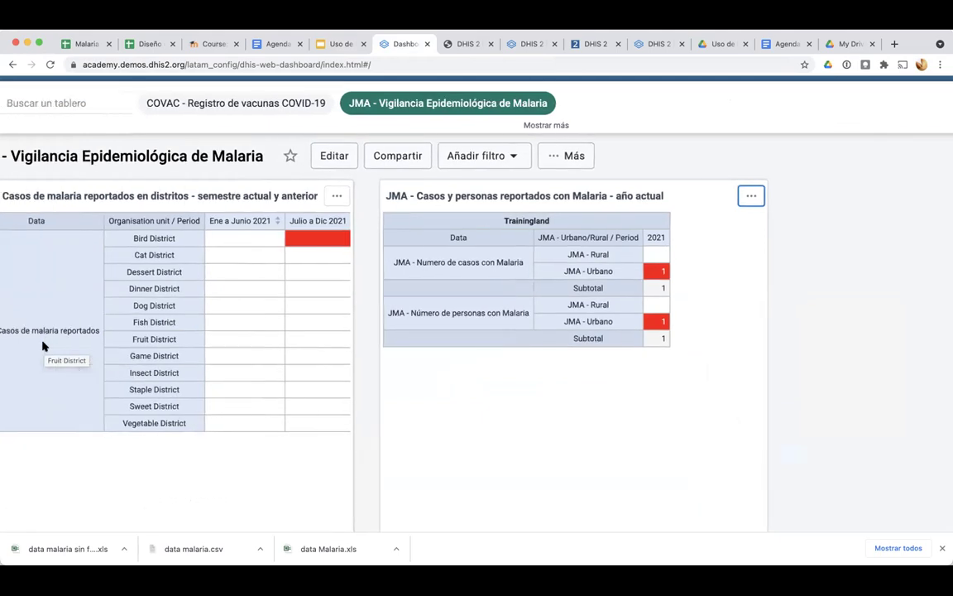
key("super+minus")
key("super+minus")
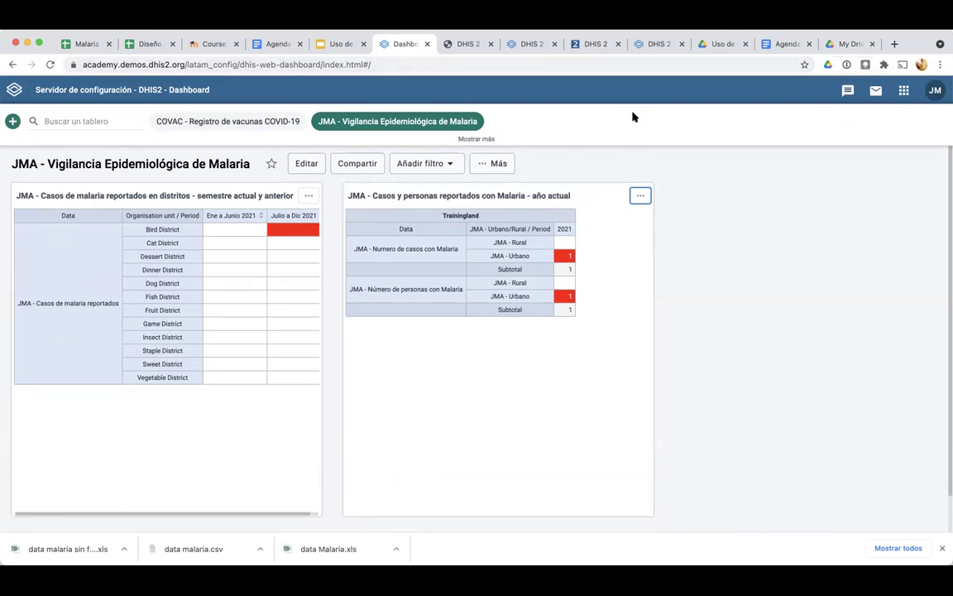
left_click(906, 90)
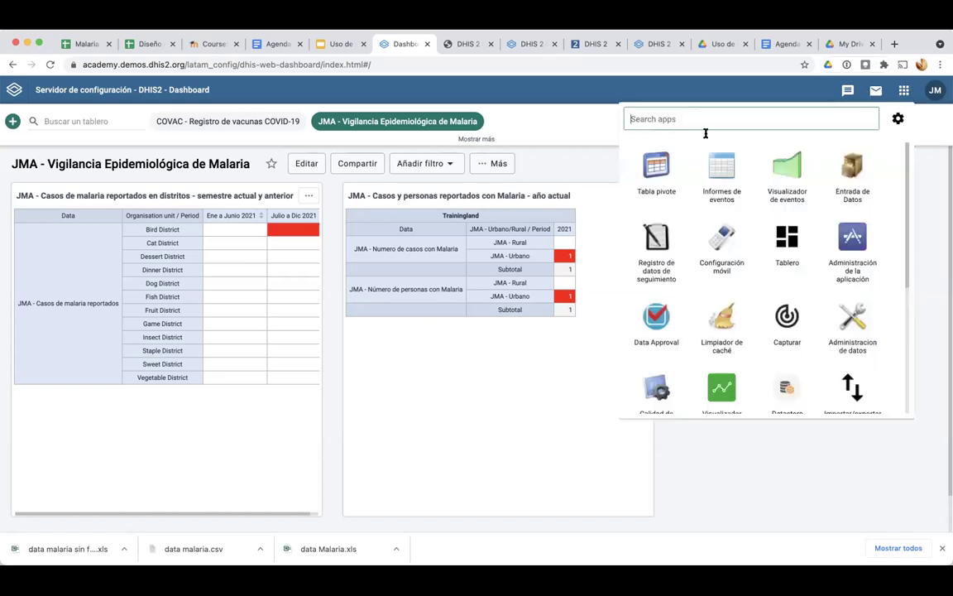
scroll(705, 273, "down", 3)
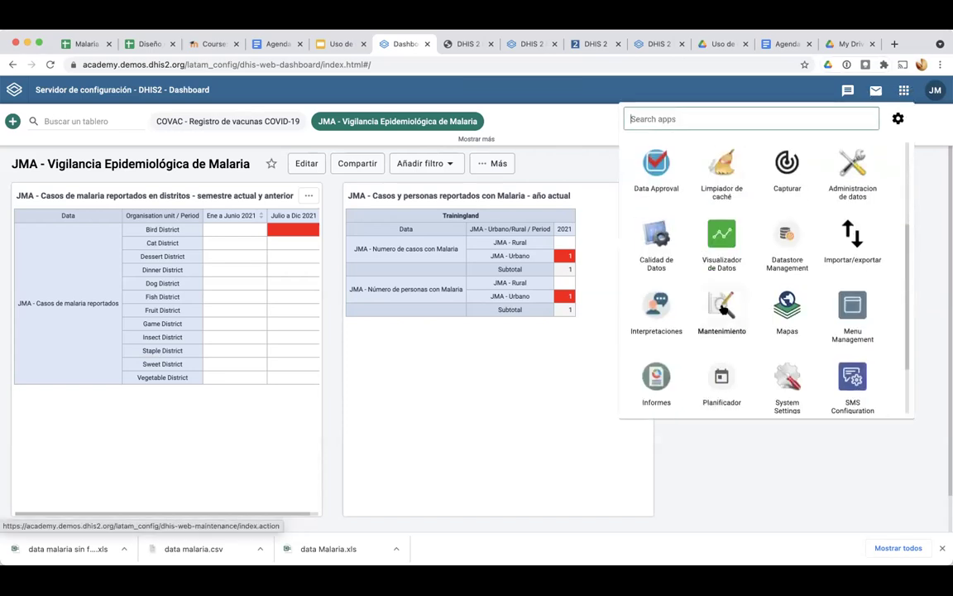
left_click(714, 308)
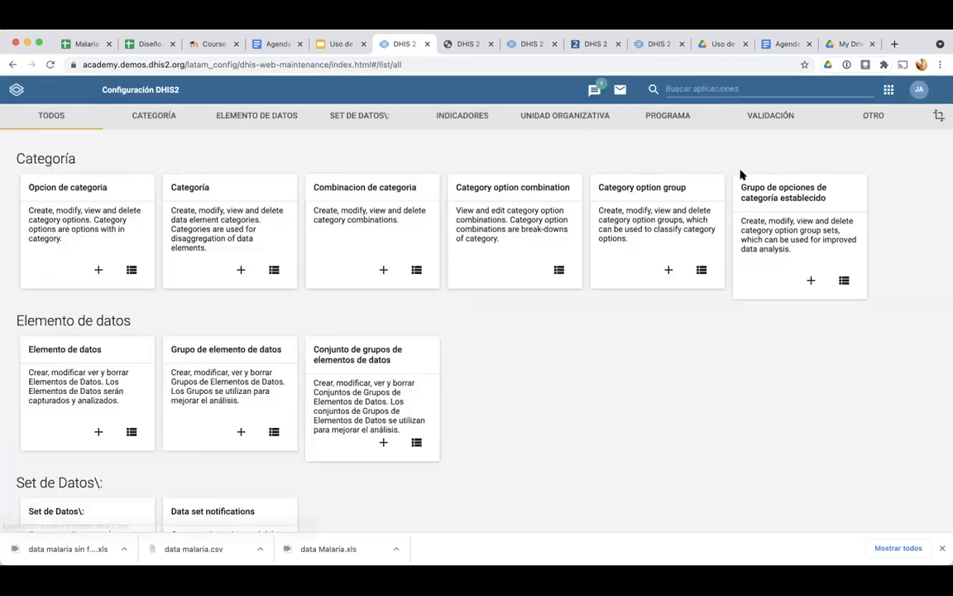
Step: Show the program maintenance sections and open the Relationship type list
left_click(657, 117)
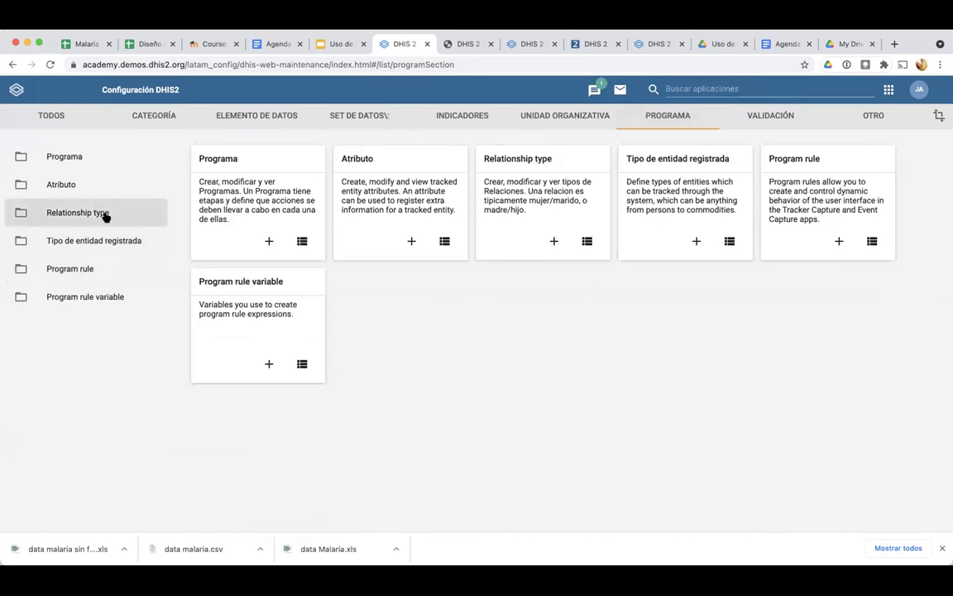
left_click(105, 216)
scroll(300, 398, "down", 5)
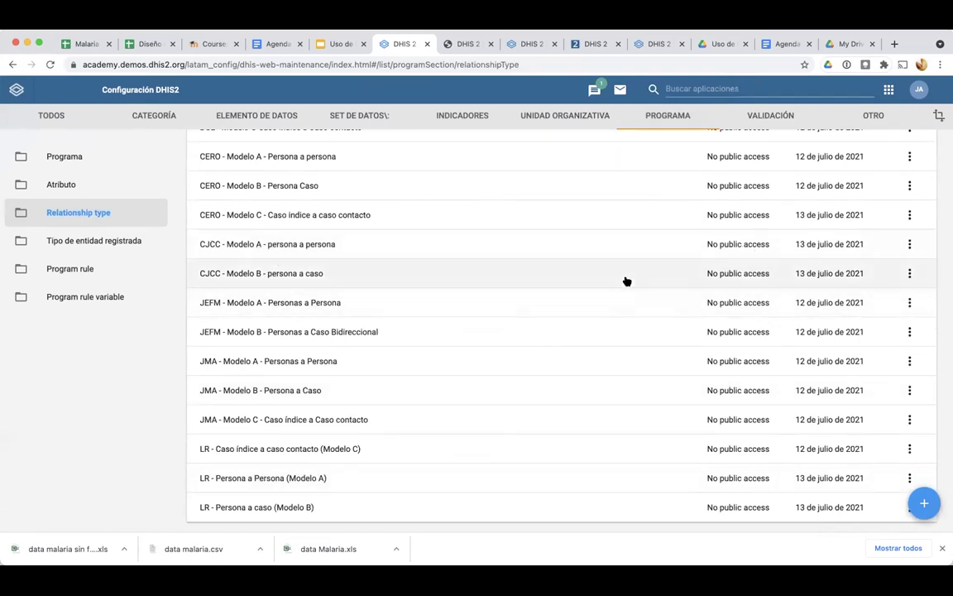
Step: Review CJCC - Modelo A's sharing, checking the CJCC - Administradores group and creator access, then close it
left_click(910, 245)
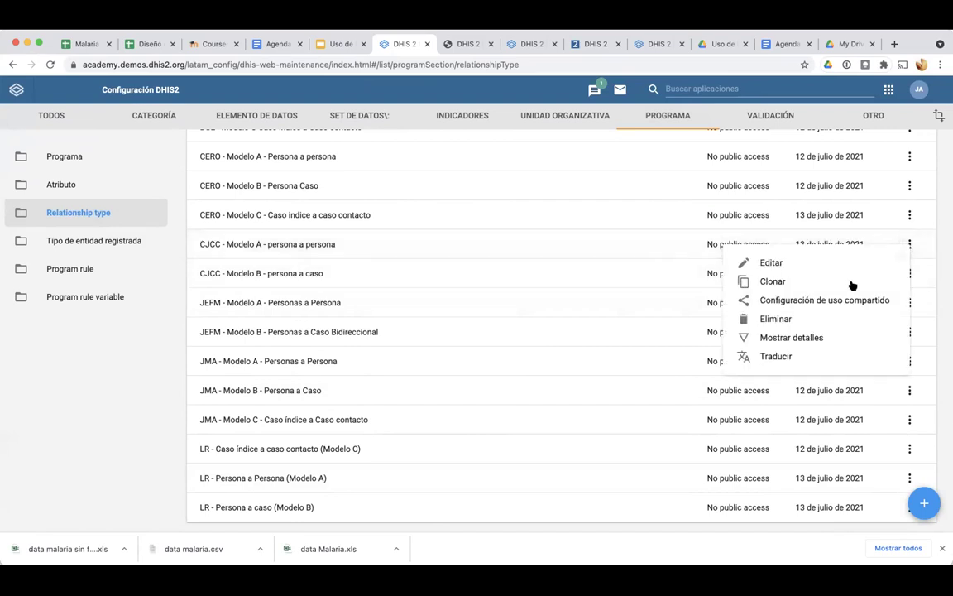
left_click(841, 302)
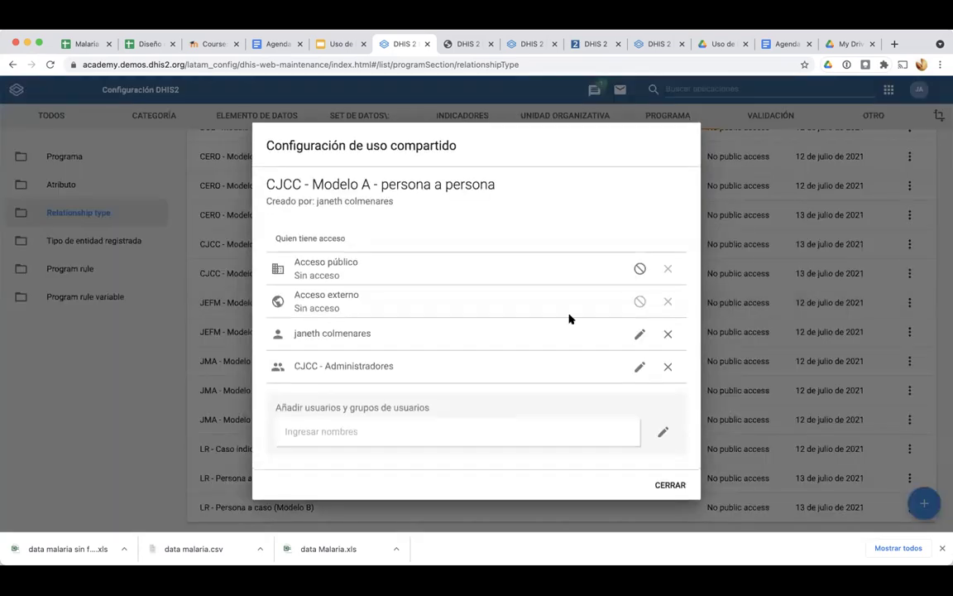
scroll(533, 319, "down", 2)
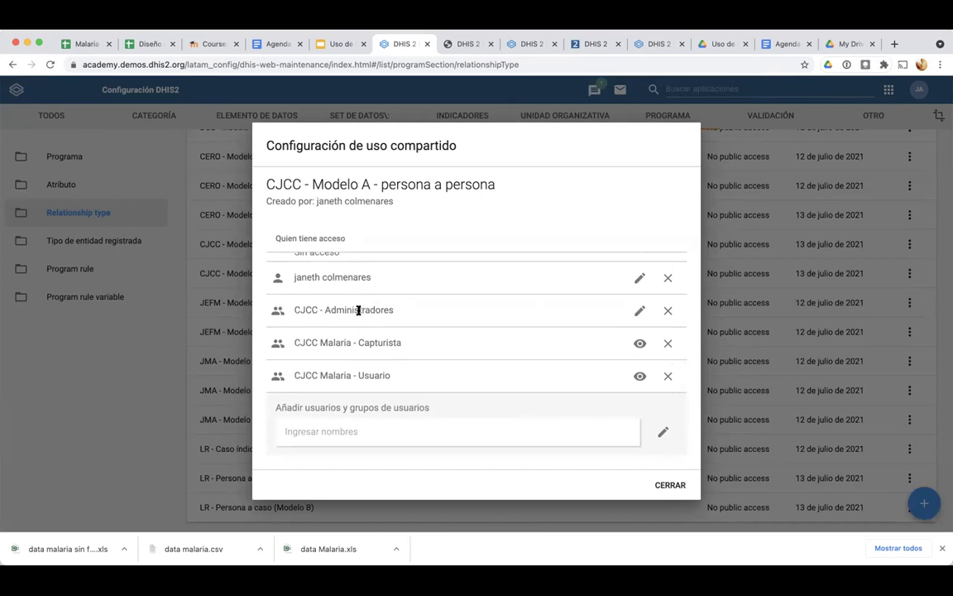
left_click(639, 312)
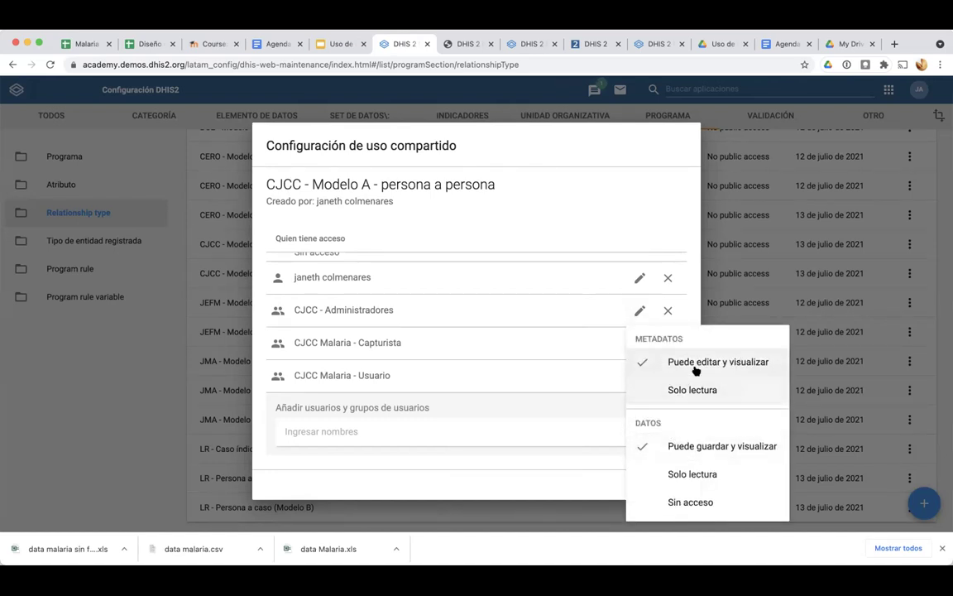
left_click(612, 332)
left_click(640, 280)
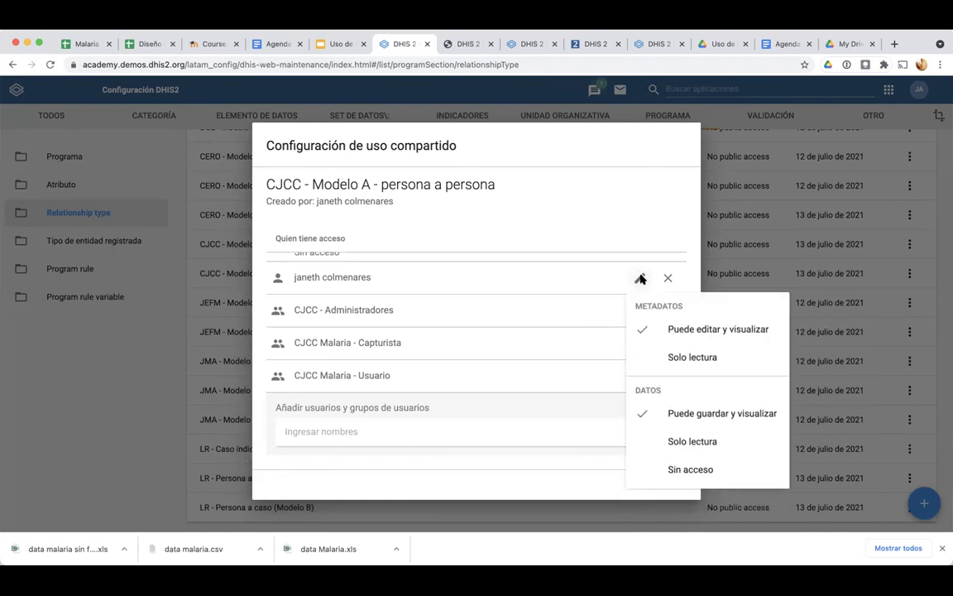
left_click(641, 282)
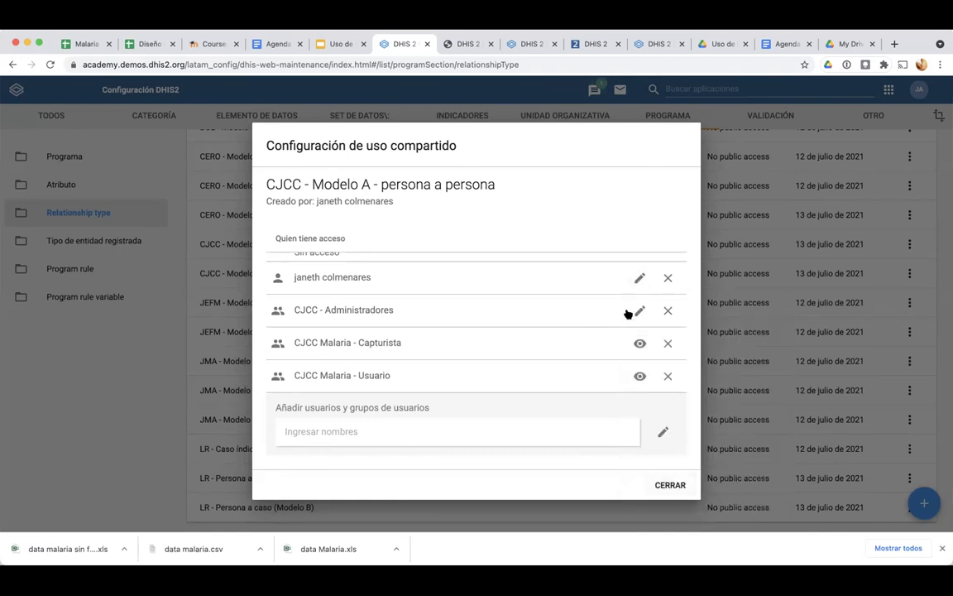
left_click(671, 483)
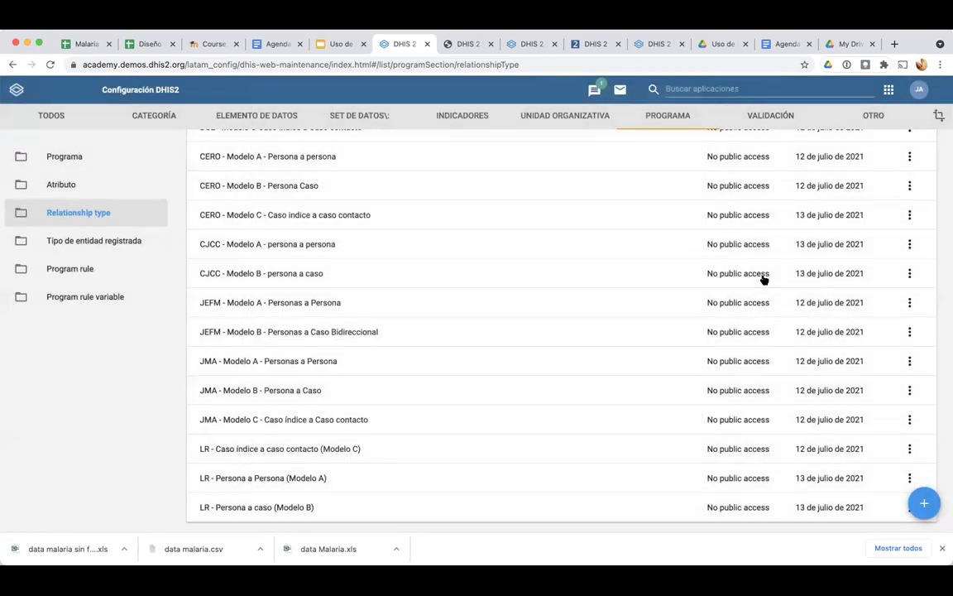
Step: Inspect the owner and Capturista group permissions on CJCC - Modelo B - persona a caso, leaving them unchanged
left_click(910, 274)
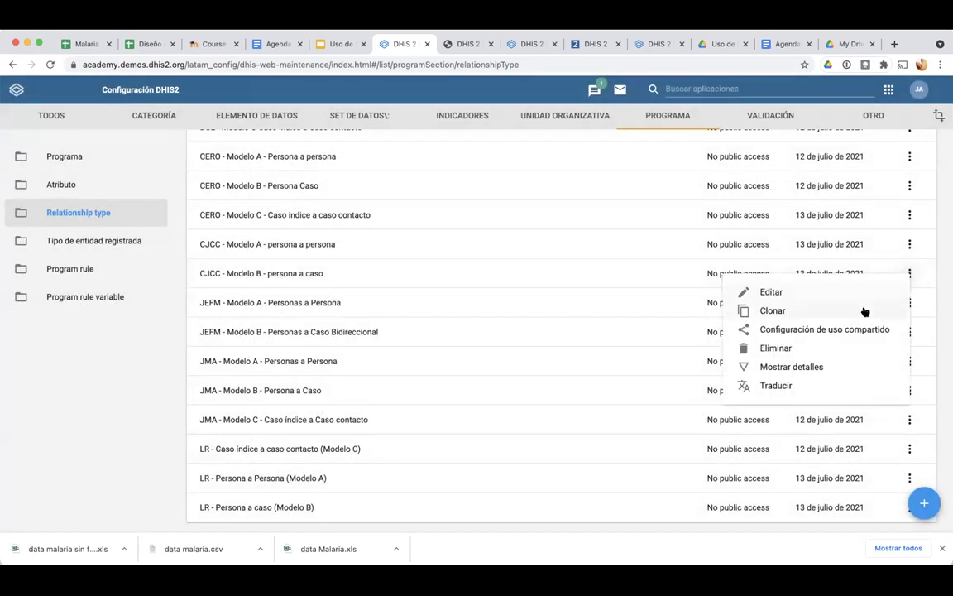
left_click(854, 331)
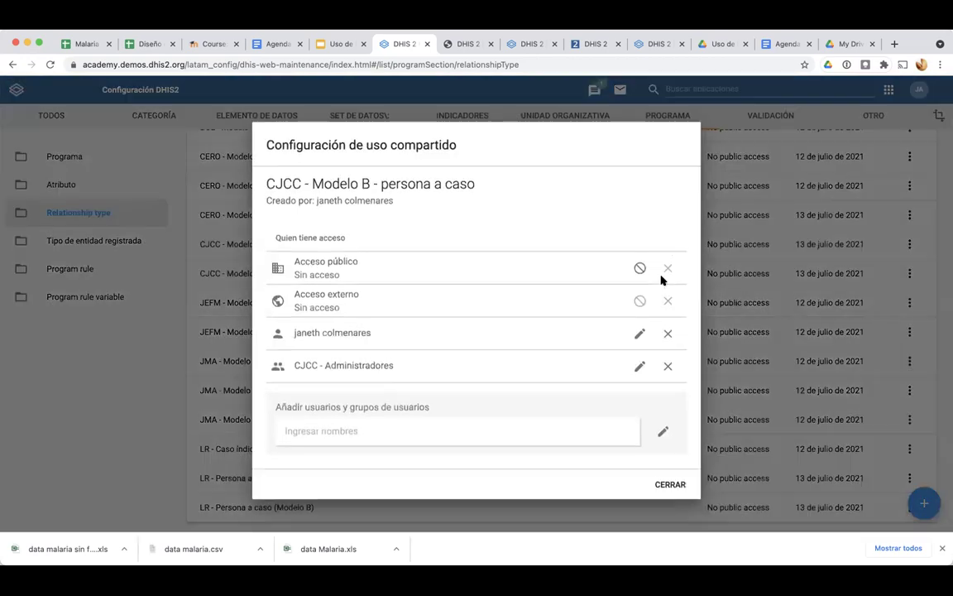
scroll(586, 339, "down", 2)
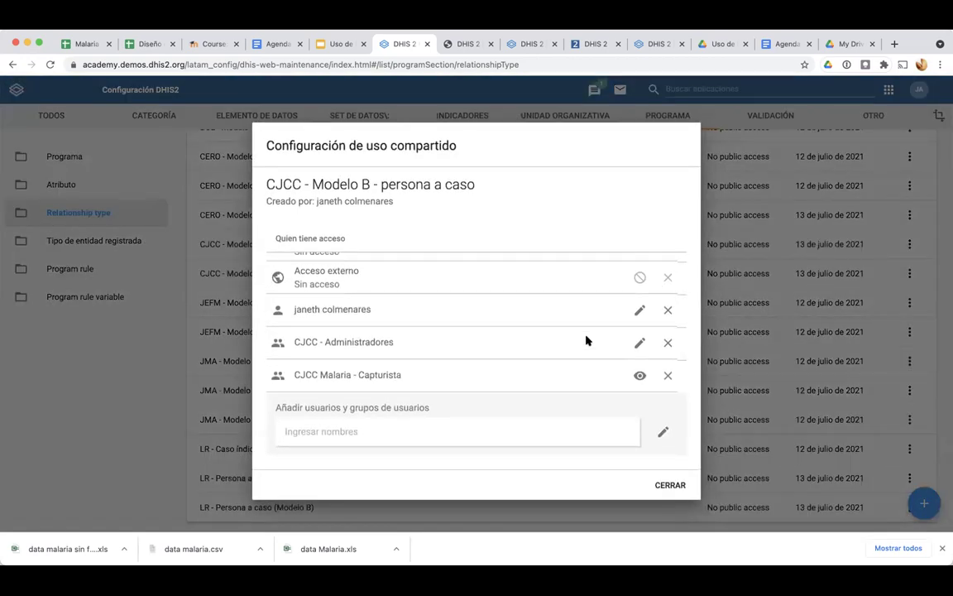
scroll(588, 341, "up", 1)
left_click(638, 326)
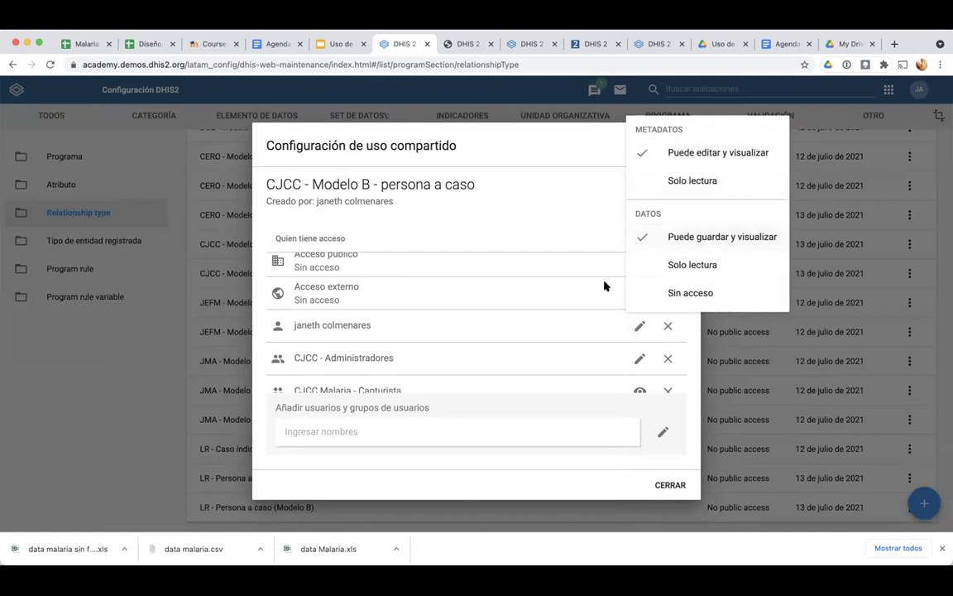
left_click(589, 337)
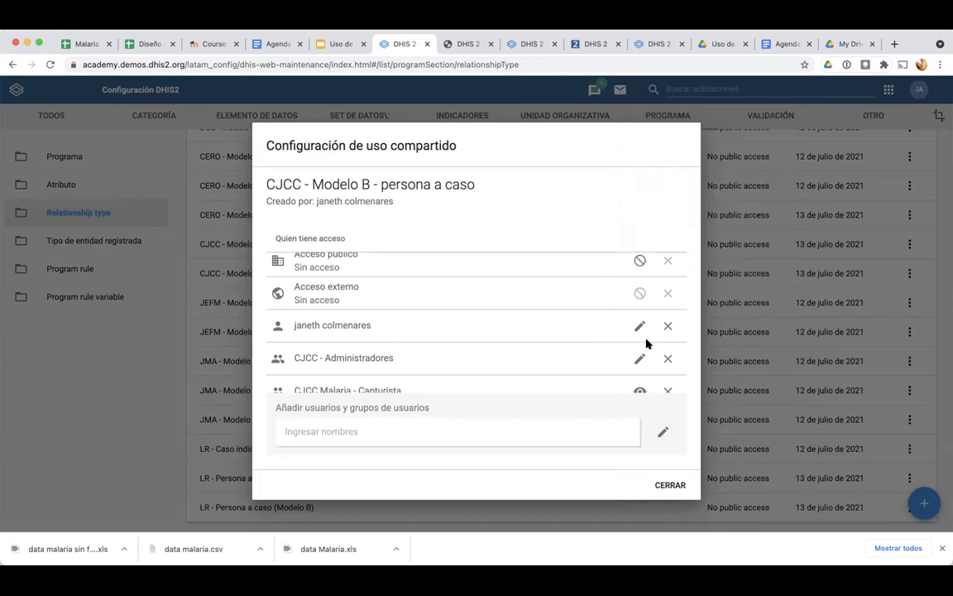
scroll(647, 344, "down", 1)
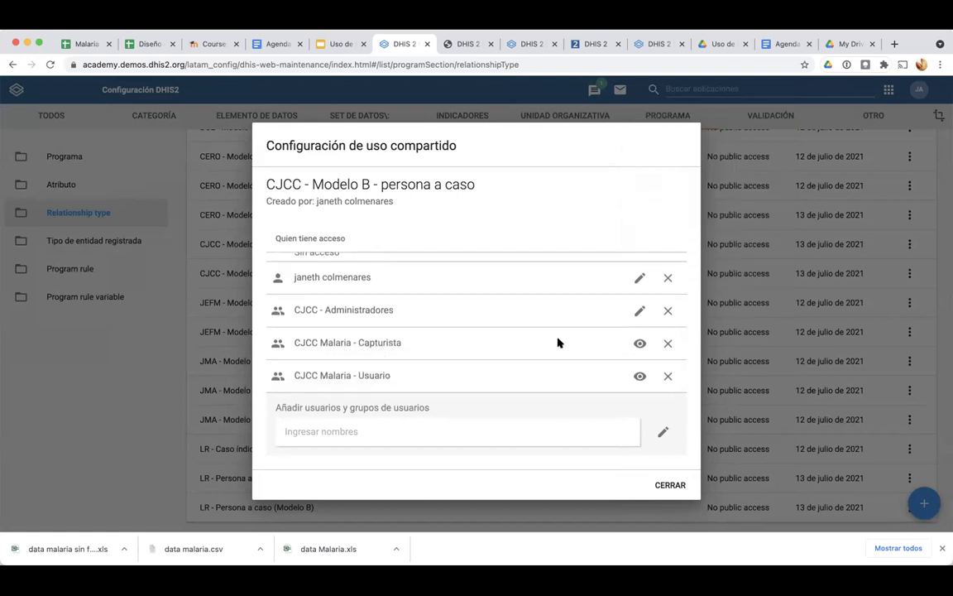
left_click(640, 344)
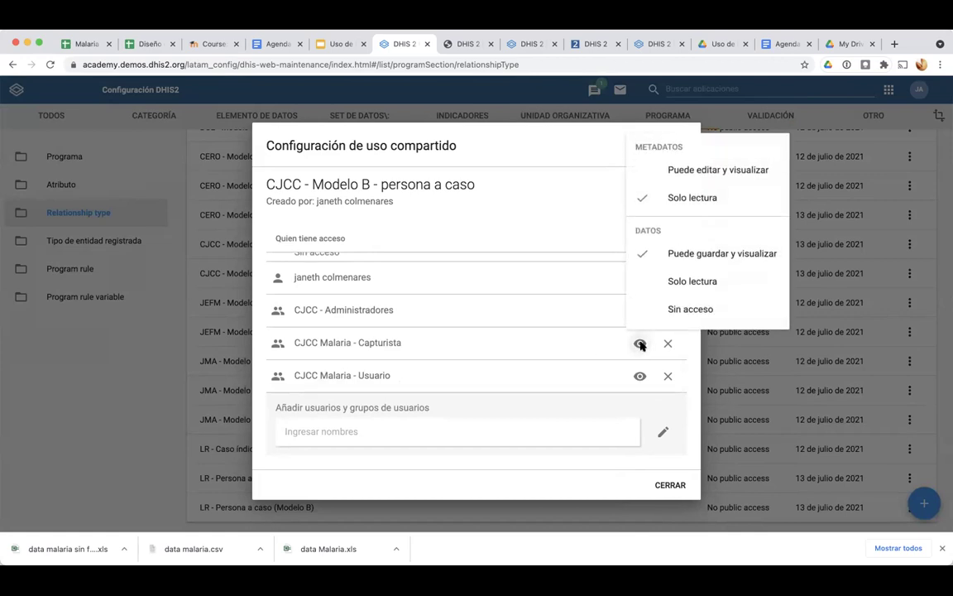
left_click(588, 330)
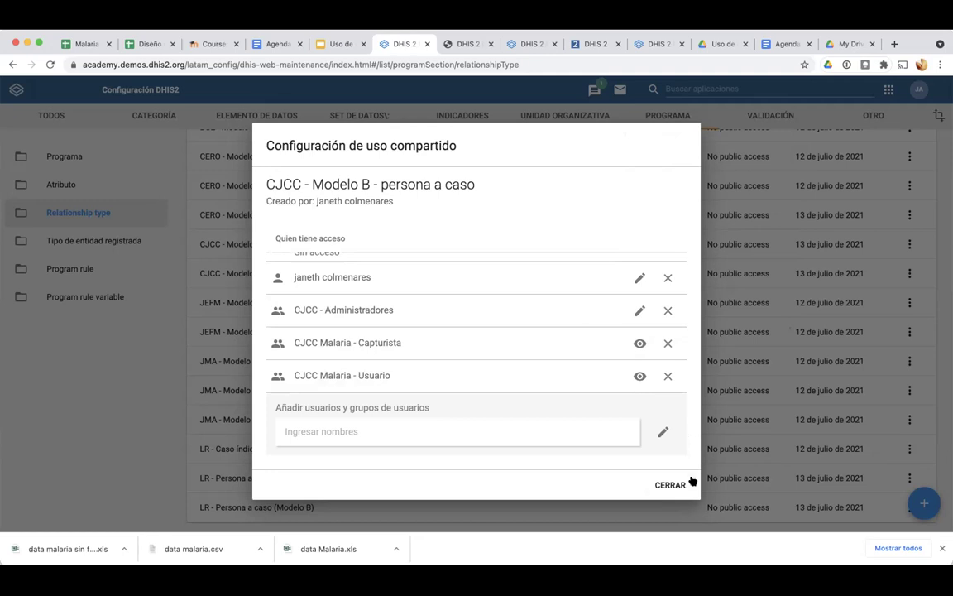
left_click(672, 487)
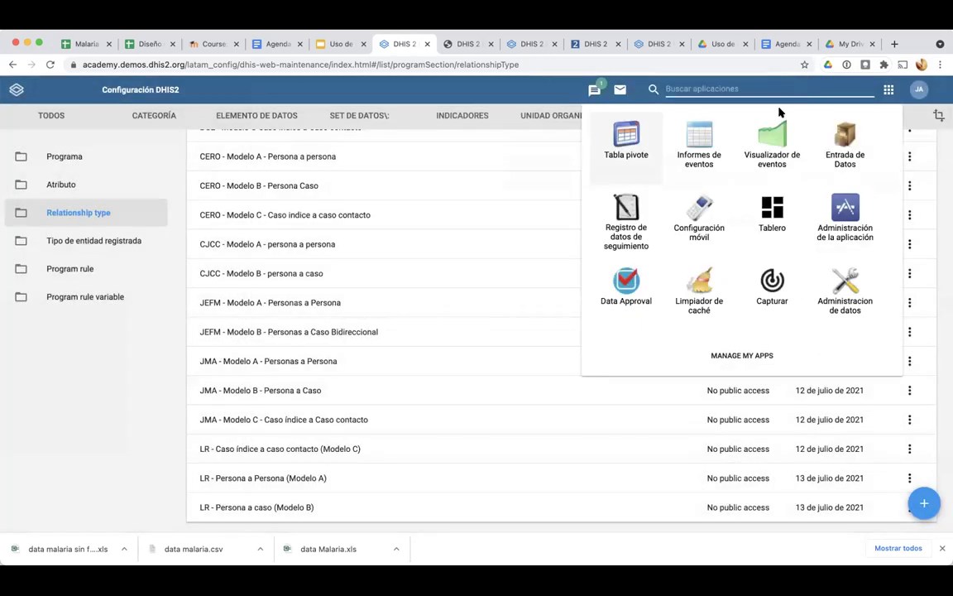
Step: Open the Usuarios app and show its list of user groups
scroll(778, 111, "down", 5)
scroll(779, 112, "down", 3)
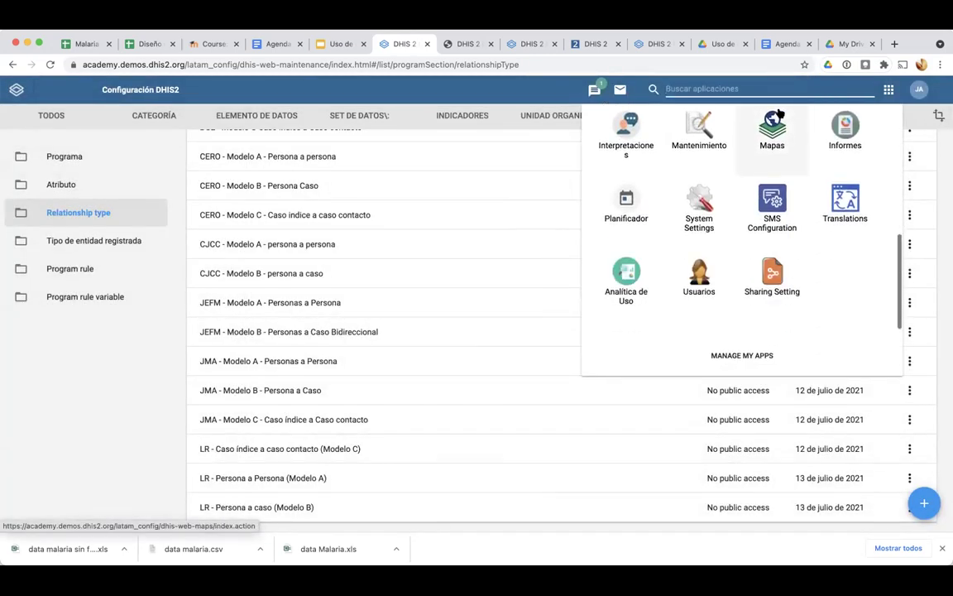
left_click(698, 273)
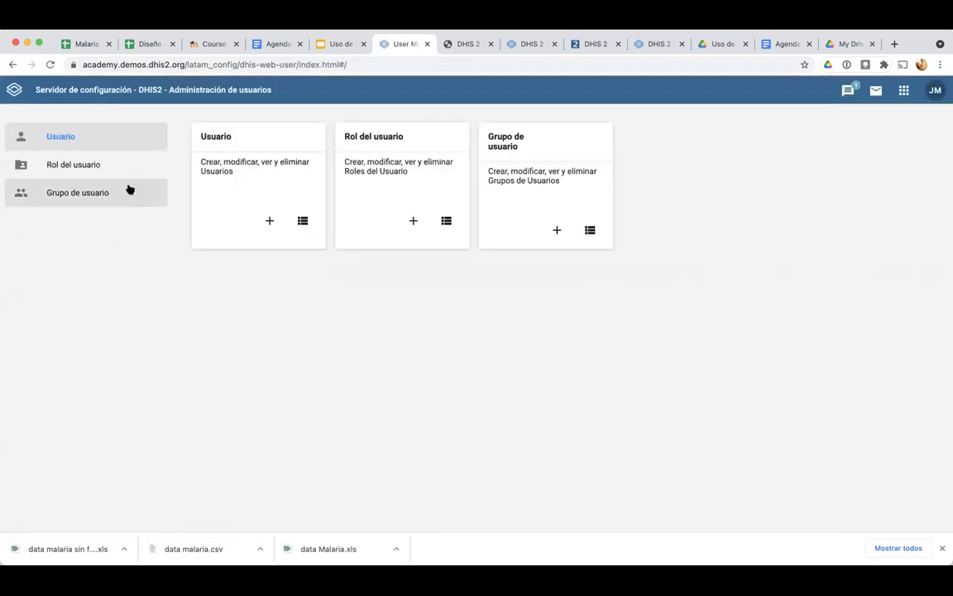
left_click(129, 191)
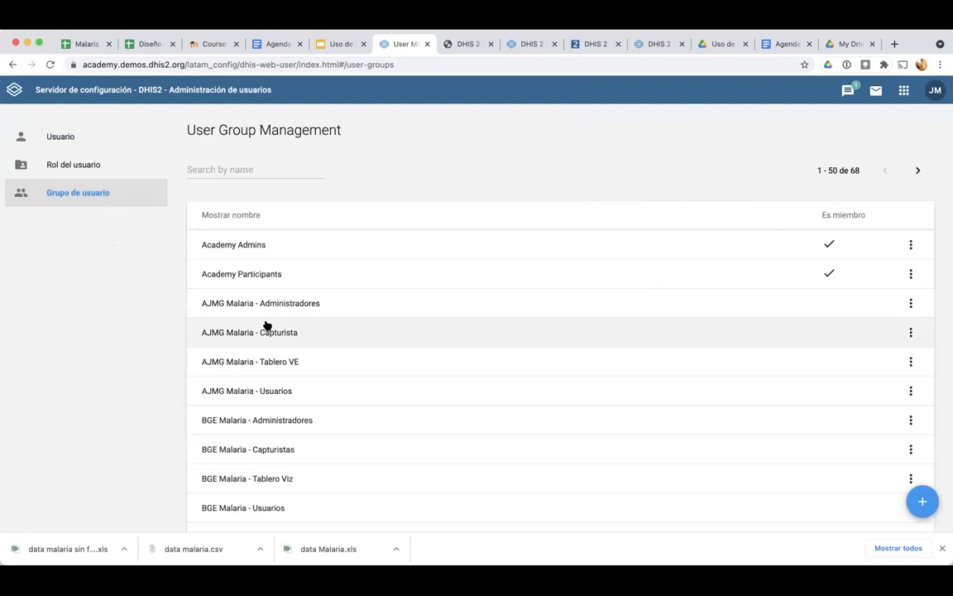
Step: Check the three groups CJCC - Administradores manages, then switch to the 119-user list
scroll(267, 326, "down", 5)
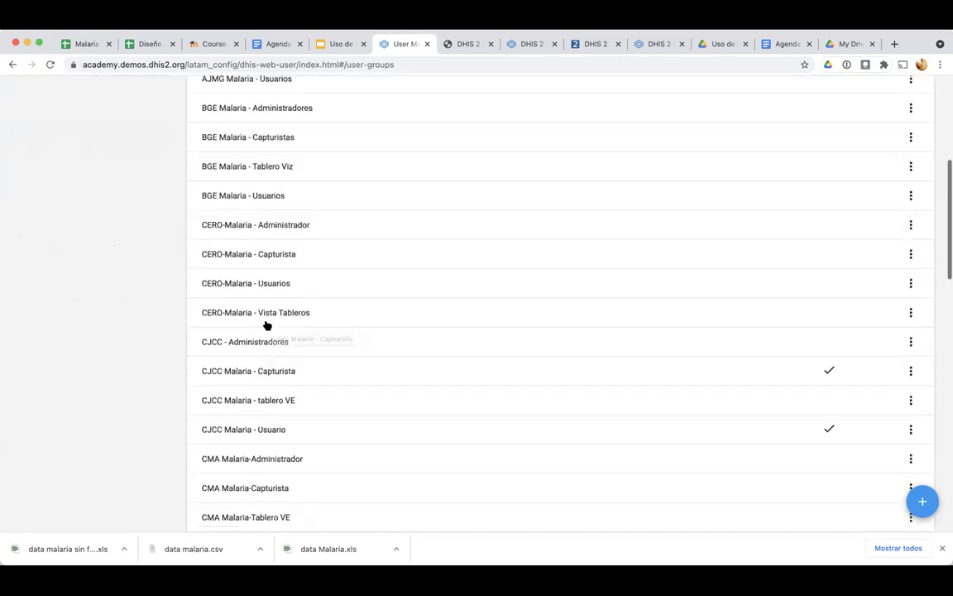
scroll(284, 314, "down", 1)
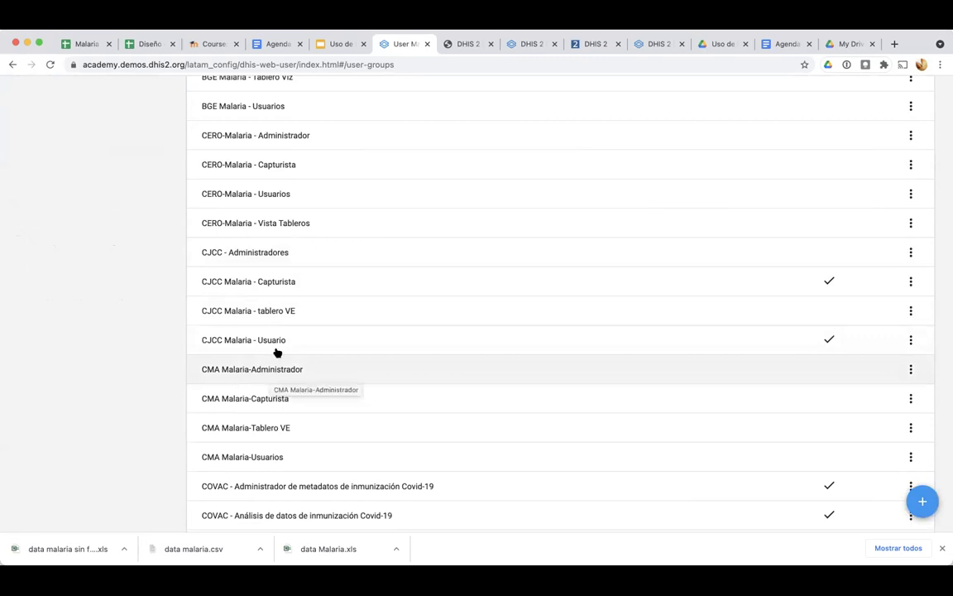
left_click(279, 252)
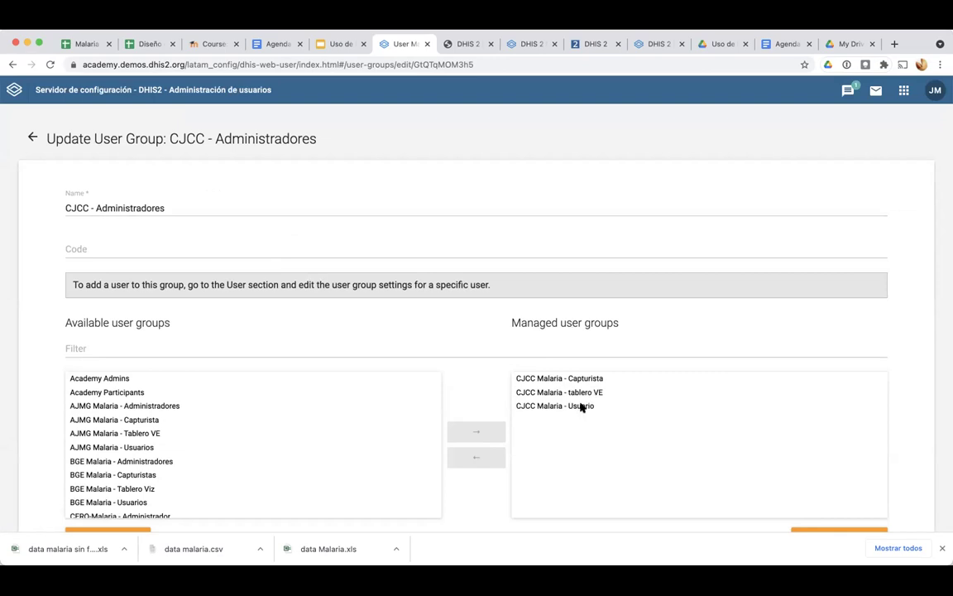
left_click(33, 137)
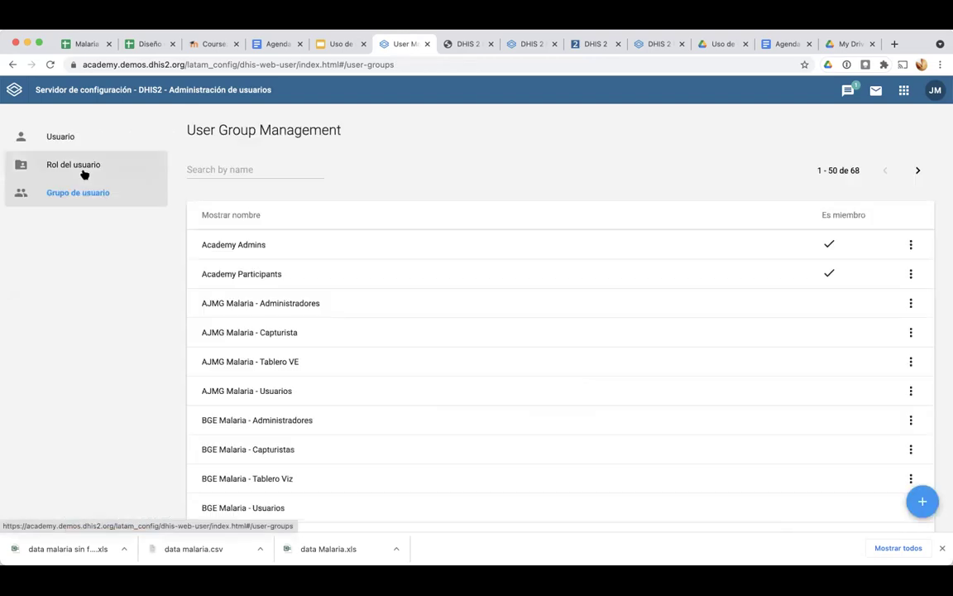
left_click(71, 142)
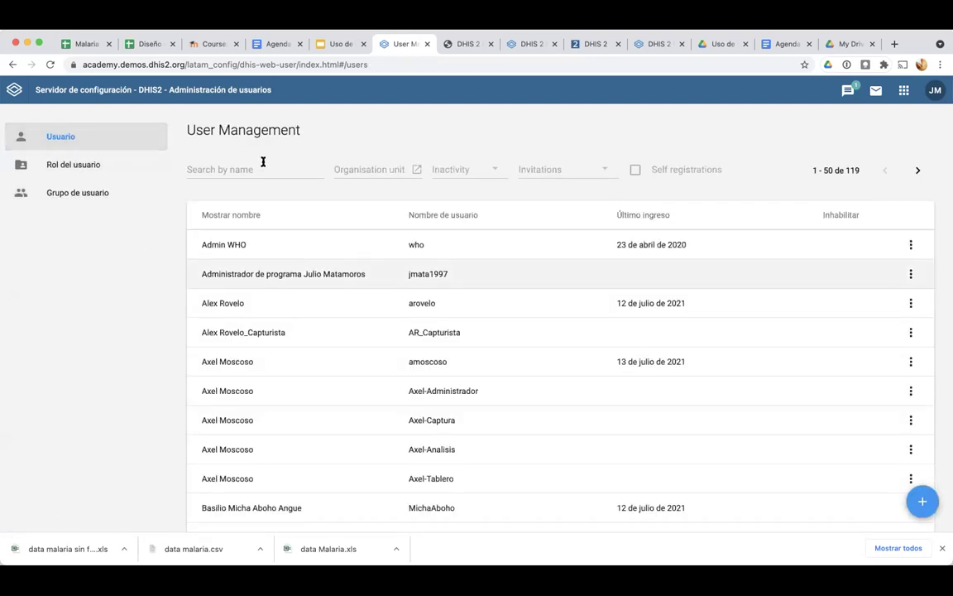
Step: Search users by name and open the matching user's account form
left_click(264, 161)
type("Jan")
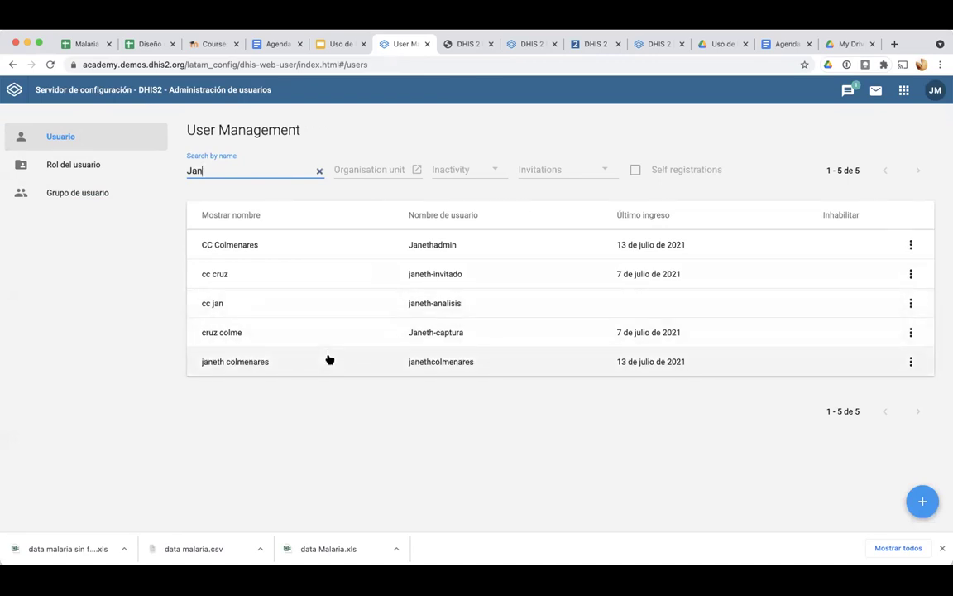
left_click(330, 361)
scroll(418, 436, "down", 3)
scroll(418, 436, "down", 15)
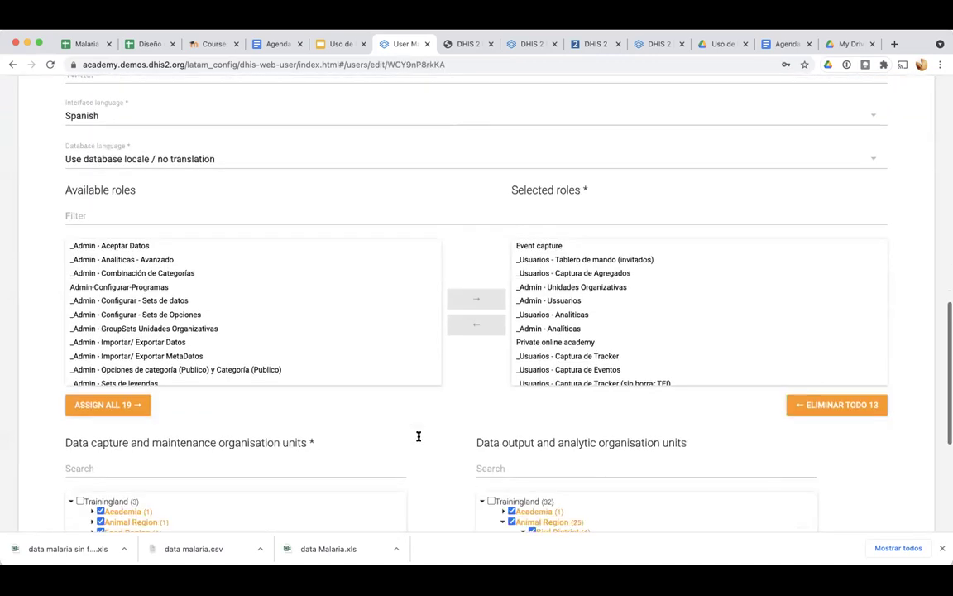
Step: Review the user's seven assigned groups, including CJCC - Administradores and CJCC Malaria - Capturista, and cancel unsaved
left_click(112, 448)
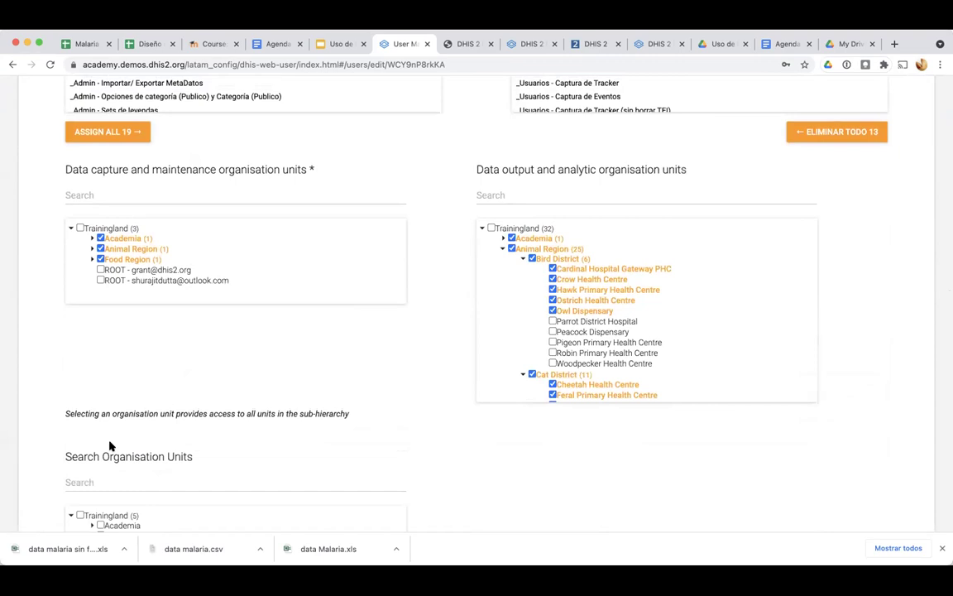
scroll(111, 445, "down", 6)
scroll(460, 424, "down", 5)
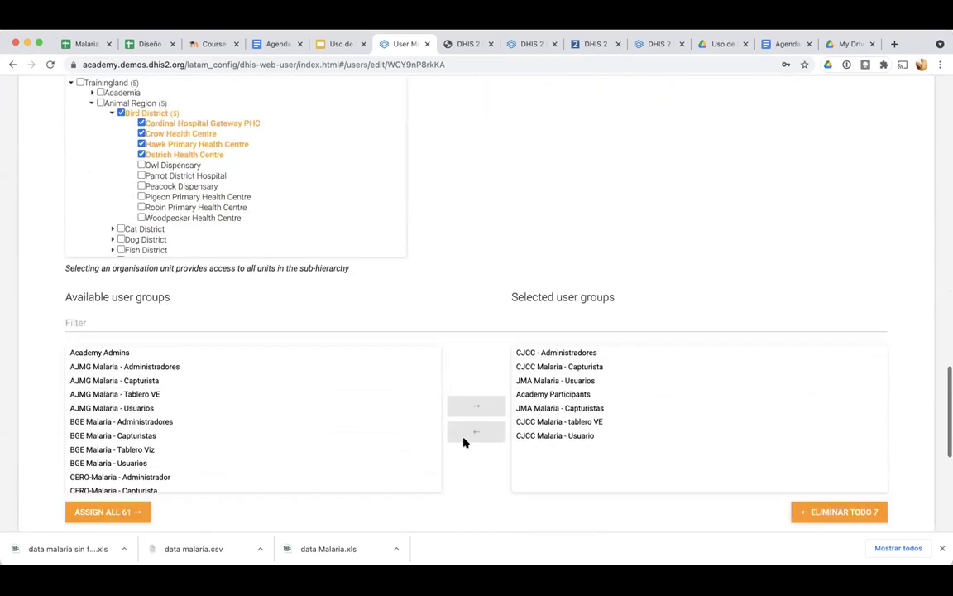
left_click(570, 297)
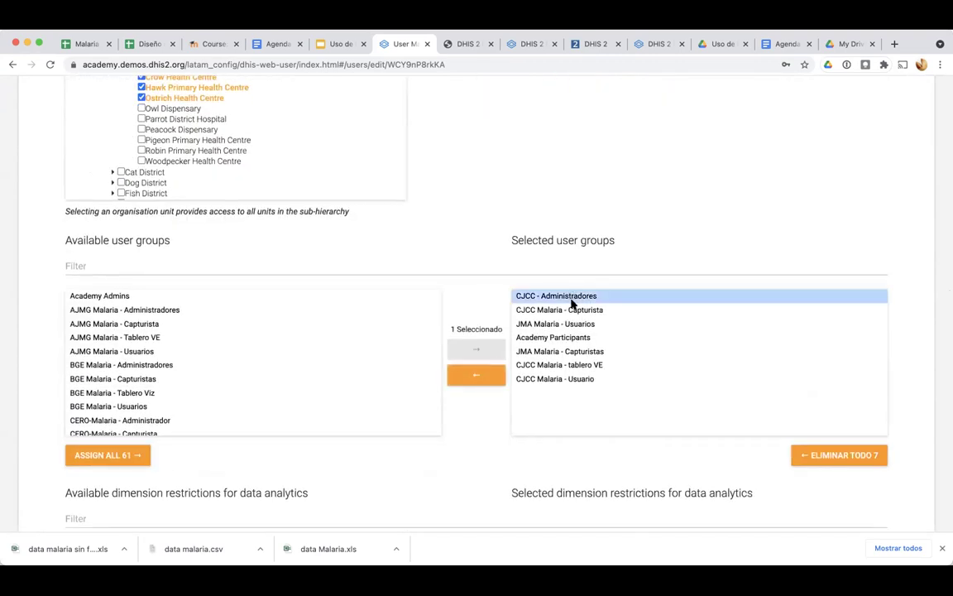
left_click(575, 310)
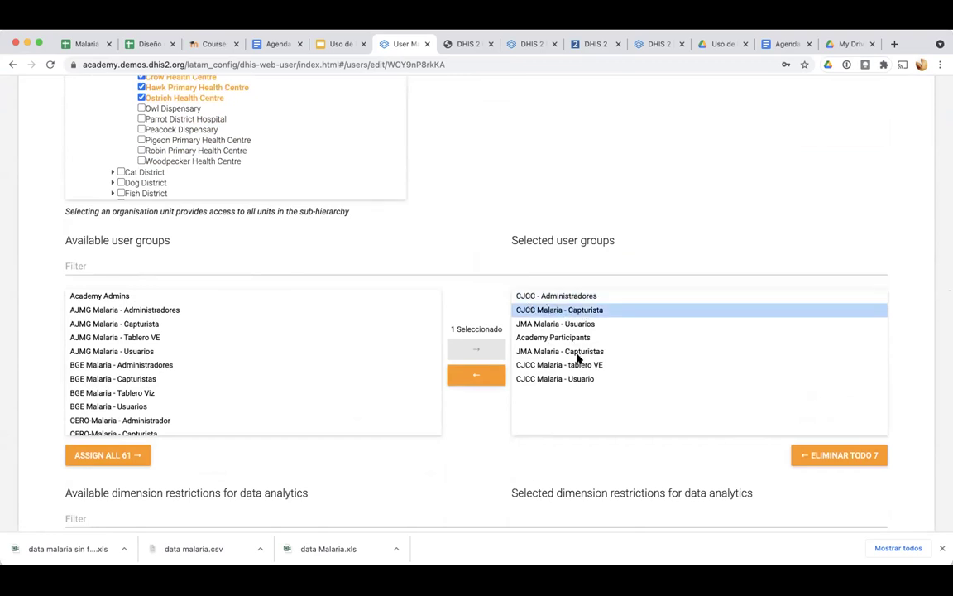
left_click(553, 296)
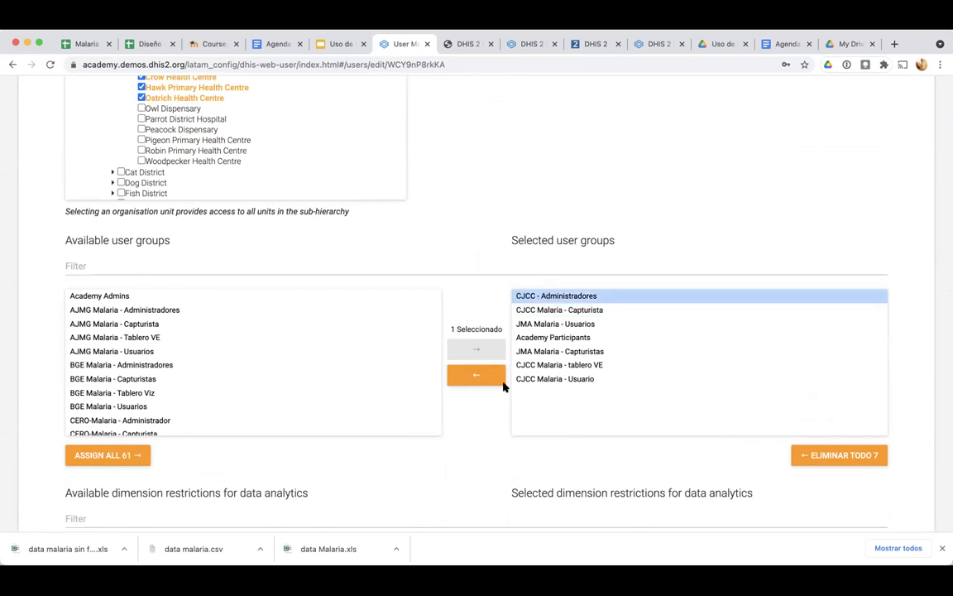
scroll(481, 443, "down", 4)
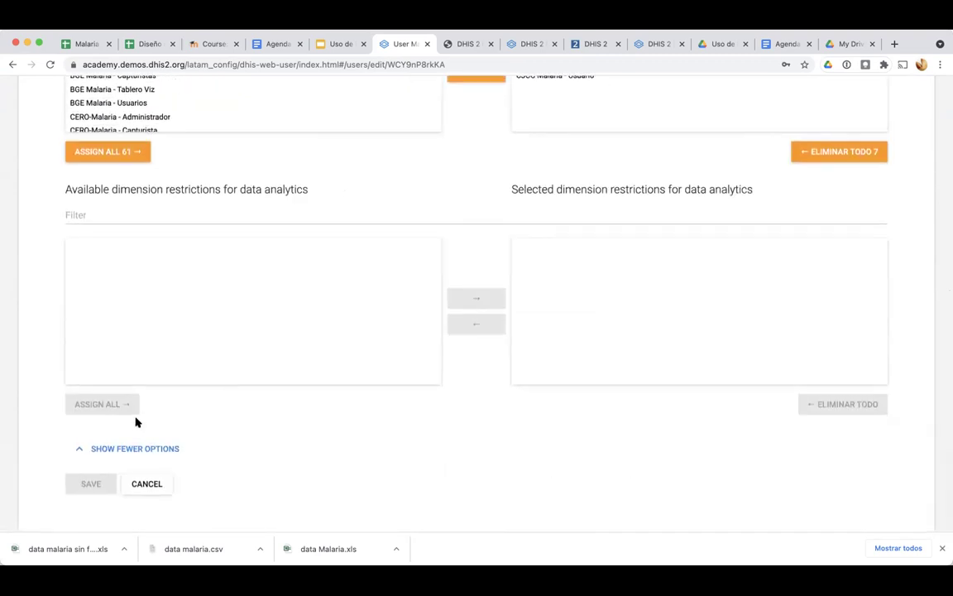
left_click(161, 478)
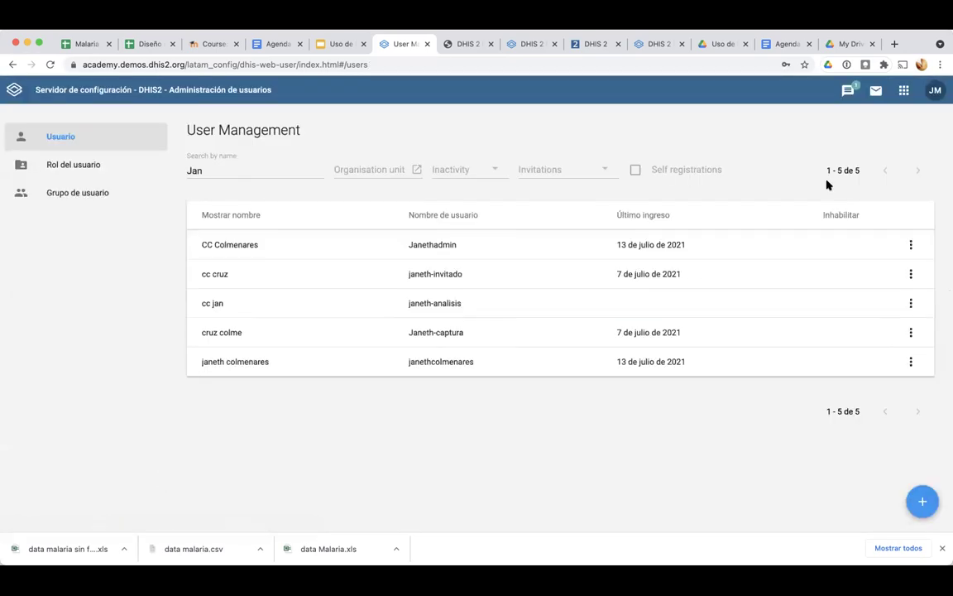
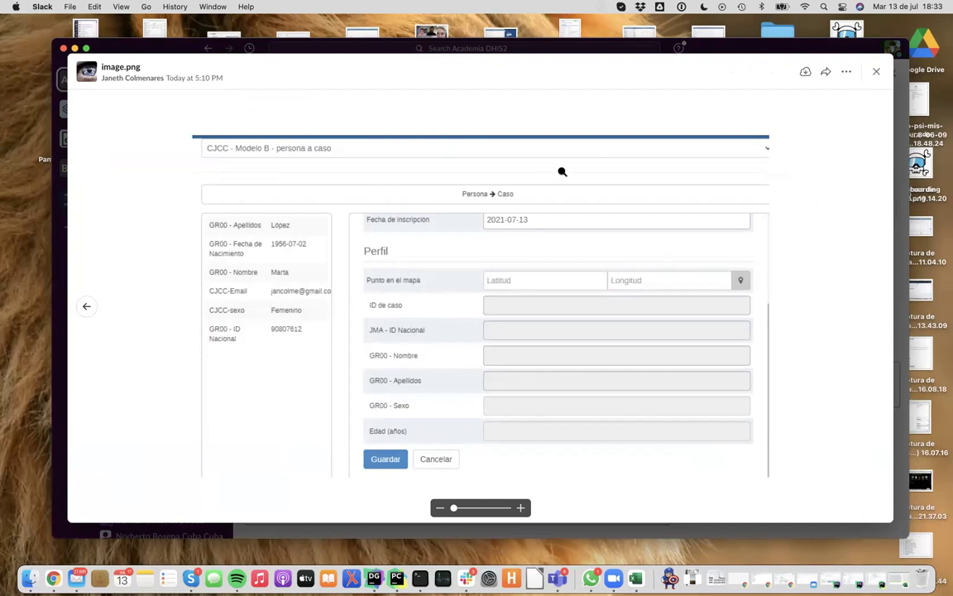
Step: Close the Slack screenshot preview and bring the browser window back to the front
left_click(877, 71)
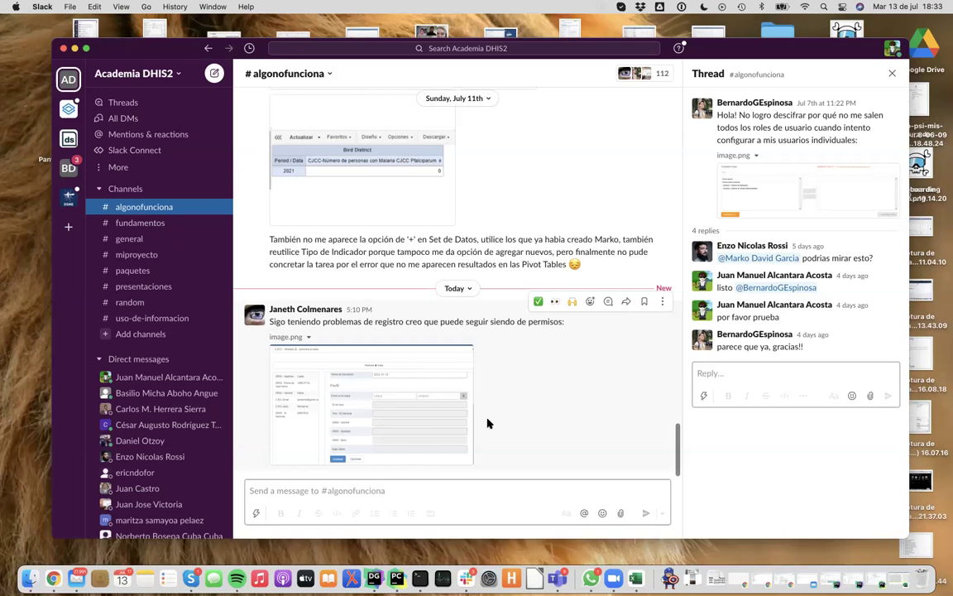
left_click(53, 578)
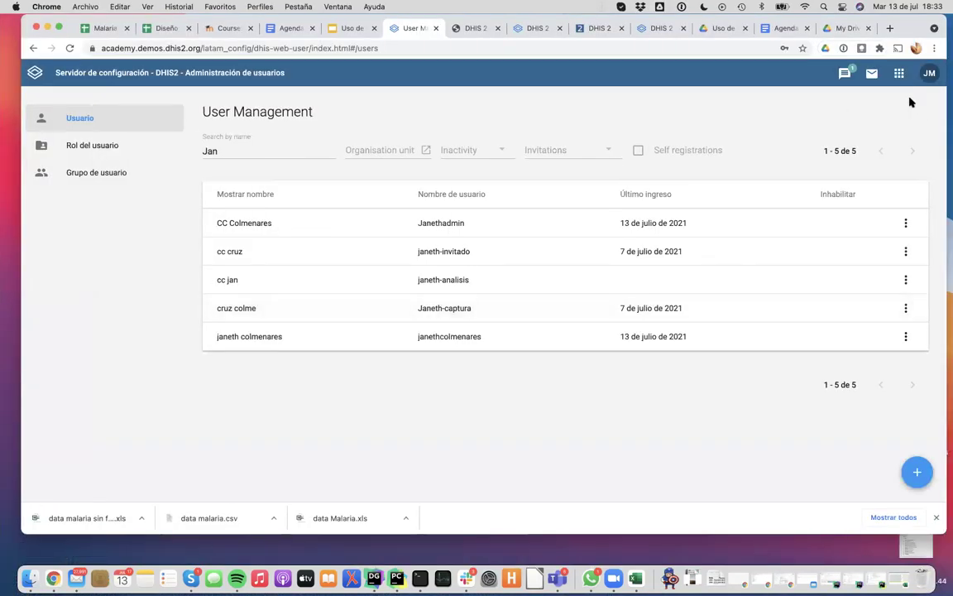
Step: Open the CJCC- Notificación Malaria program for editing from Maintenance's program list
left_click(899, 76)
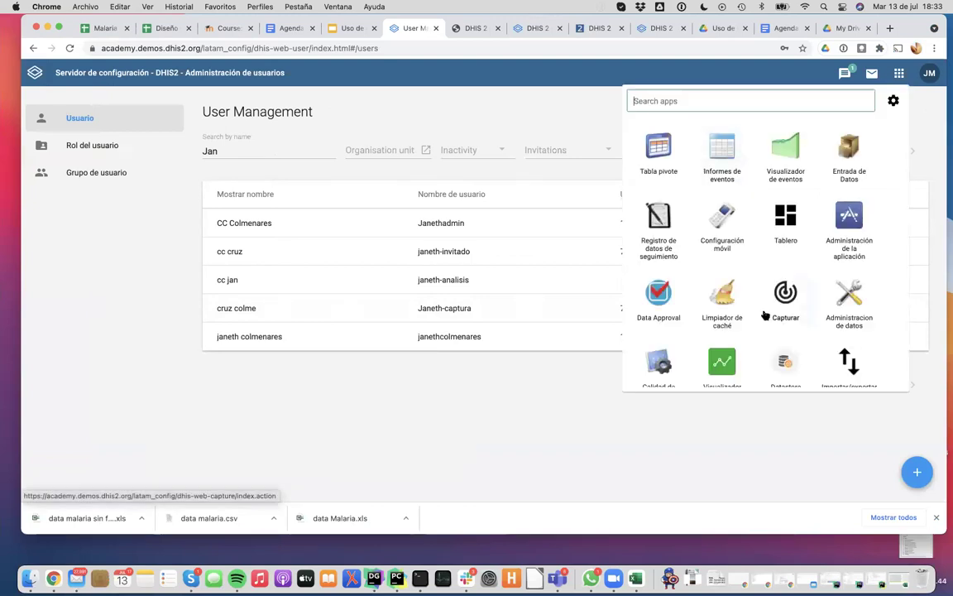
scroll(774, 319, "down", 3)
scroll(745, 282, "down", 1)
left_click(719, 242)
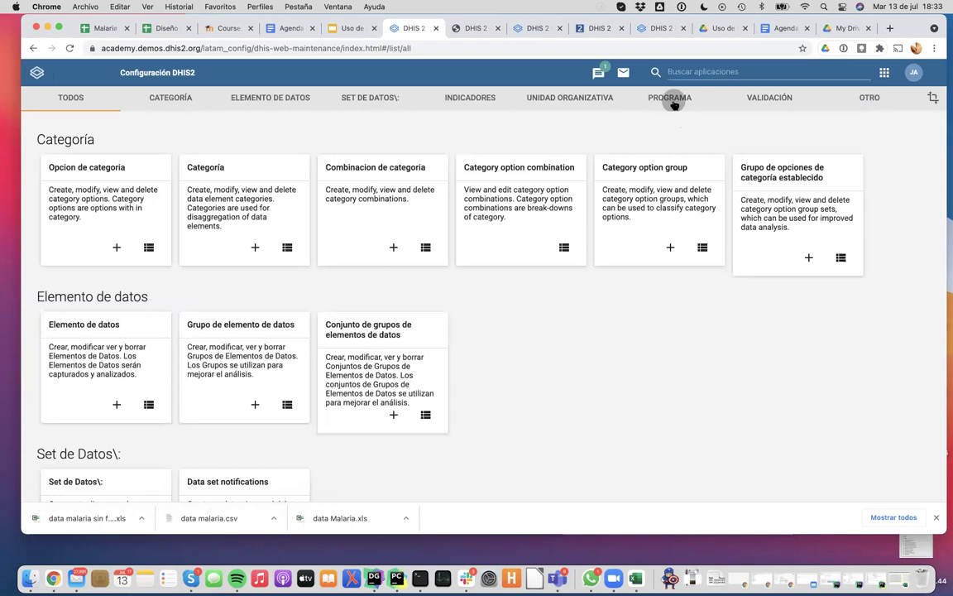
left_click(673, 101)
left_click(124, 139)
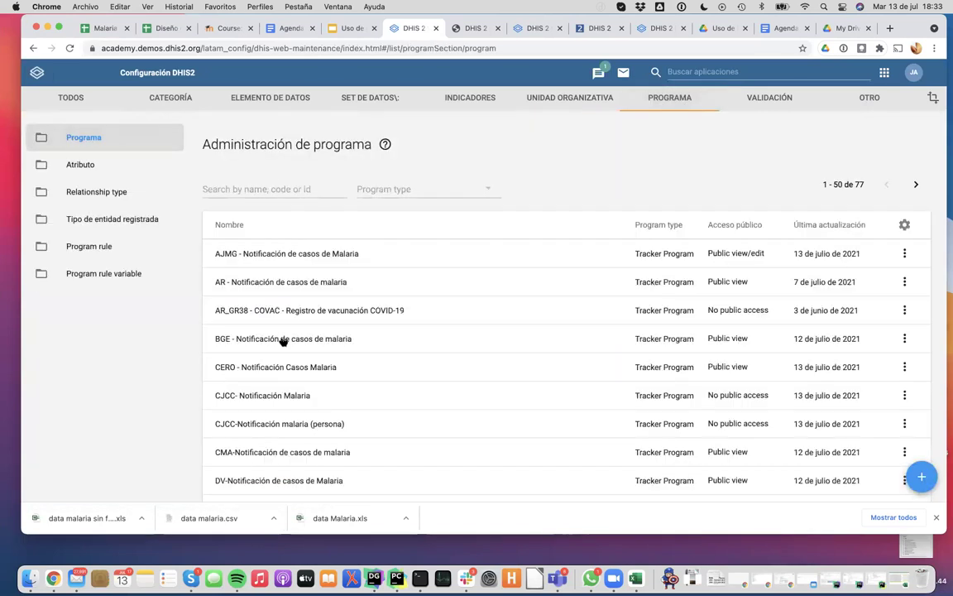
scroll(284, 352, "down", 2)
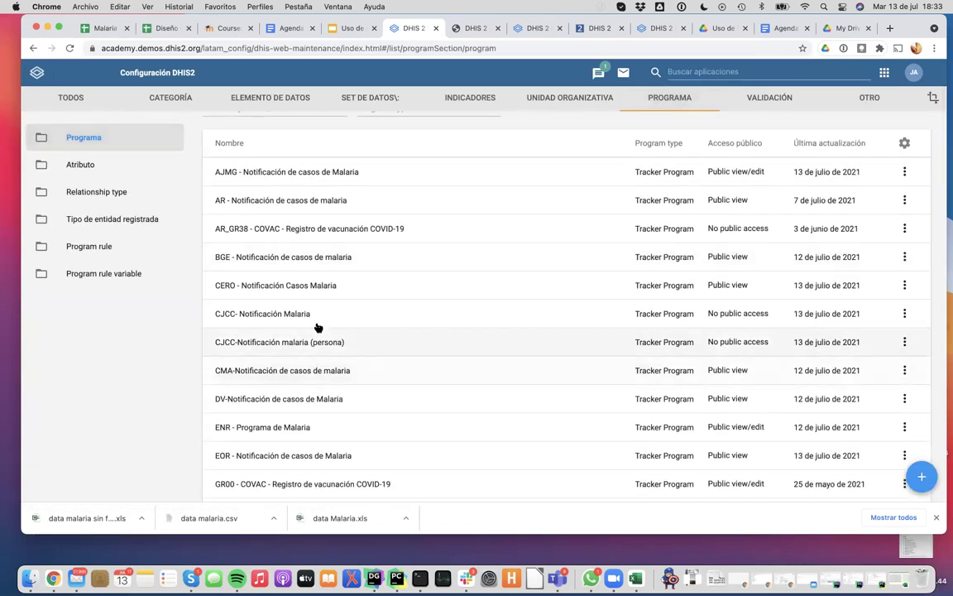
left_click(317, 323)
Step: Review the program's enrollment details and attributes, then go to its Acceso step
scroll(383, 362, "down", 15)
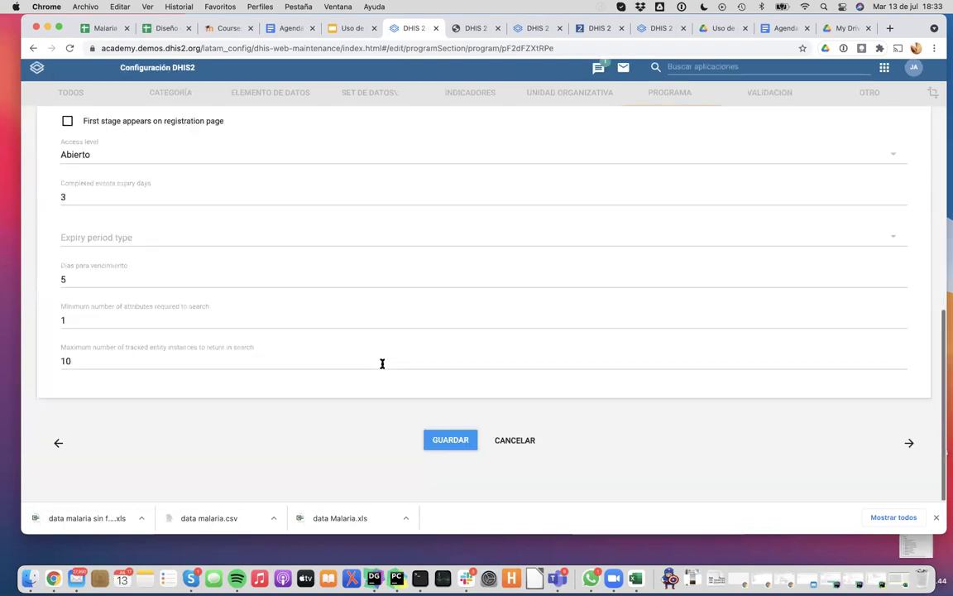
scroll(382, 364, "up", 15)
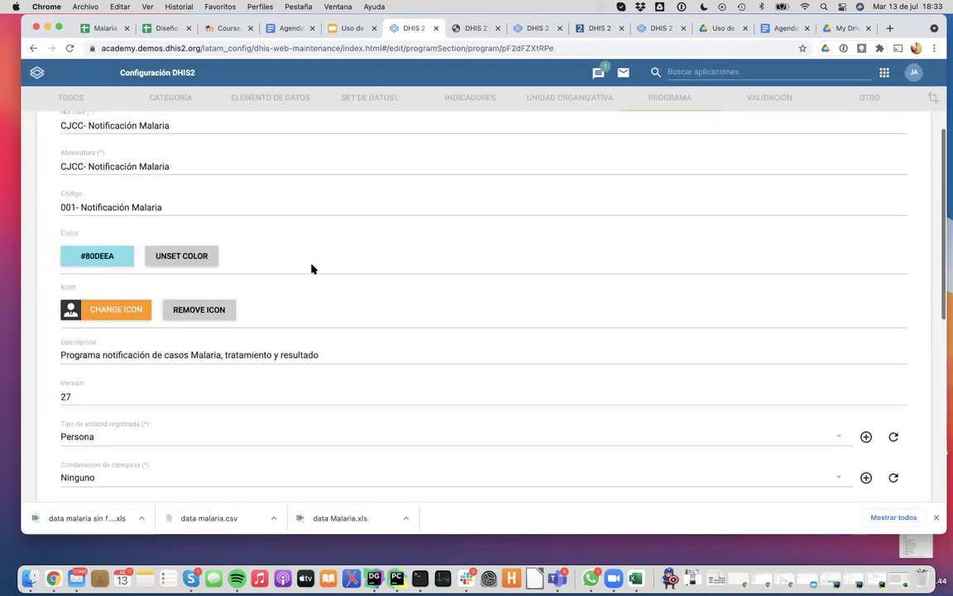
left_click(250, 215)
scroll(323, 339, "down", 3)
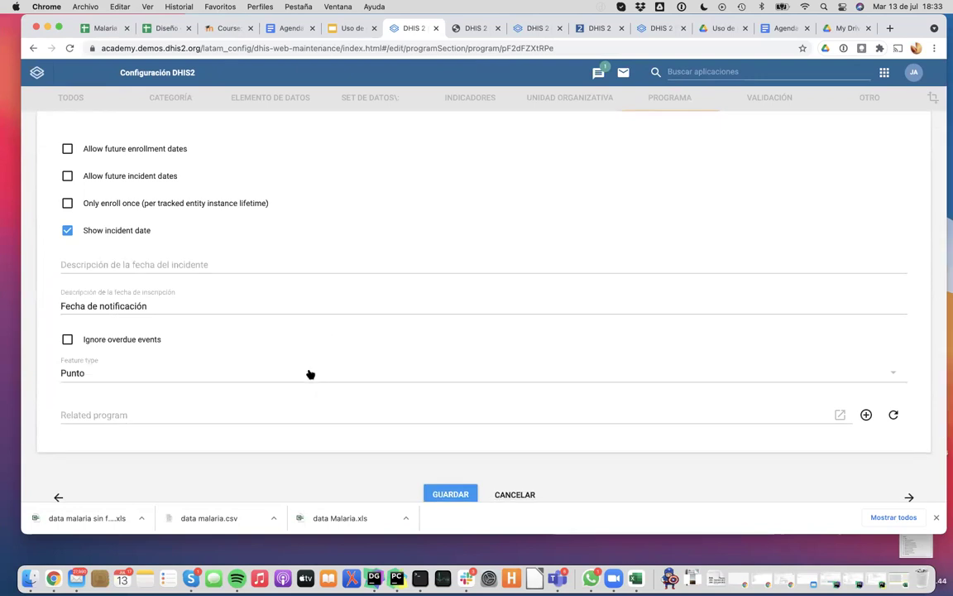
scroll(301, 419, "up", 1)
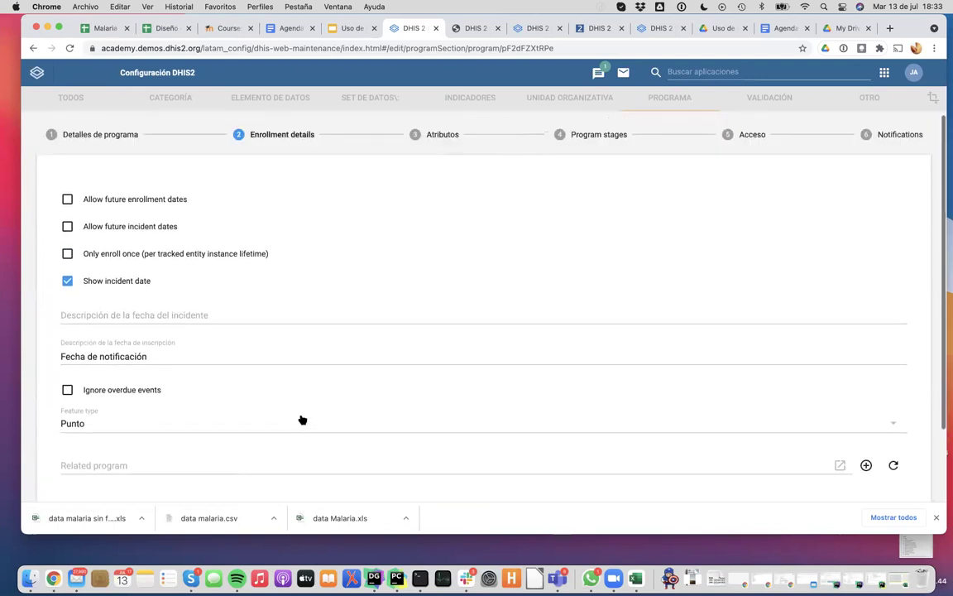
left_click(425, 137)
scroll(467, 385, "down", 2)
scroll(467, 385, "down", 4)
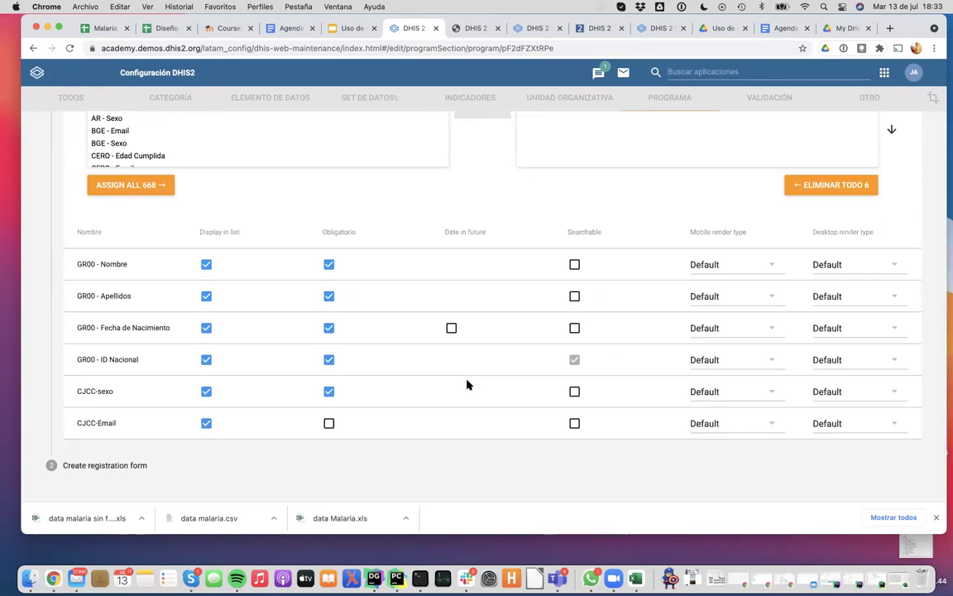
scroll(467, 385, "up", 6)
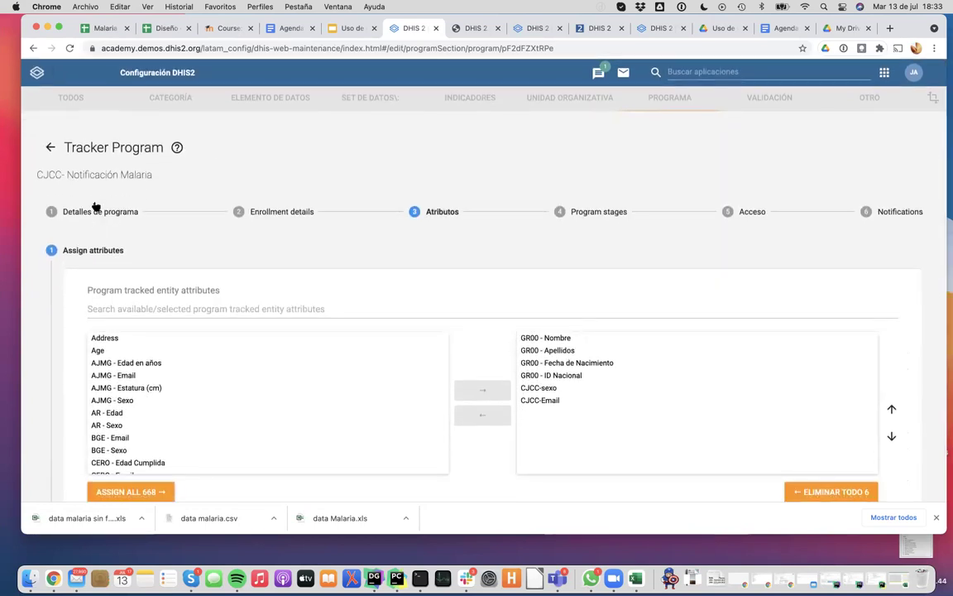
left_click(93, 207)
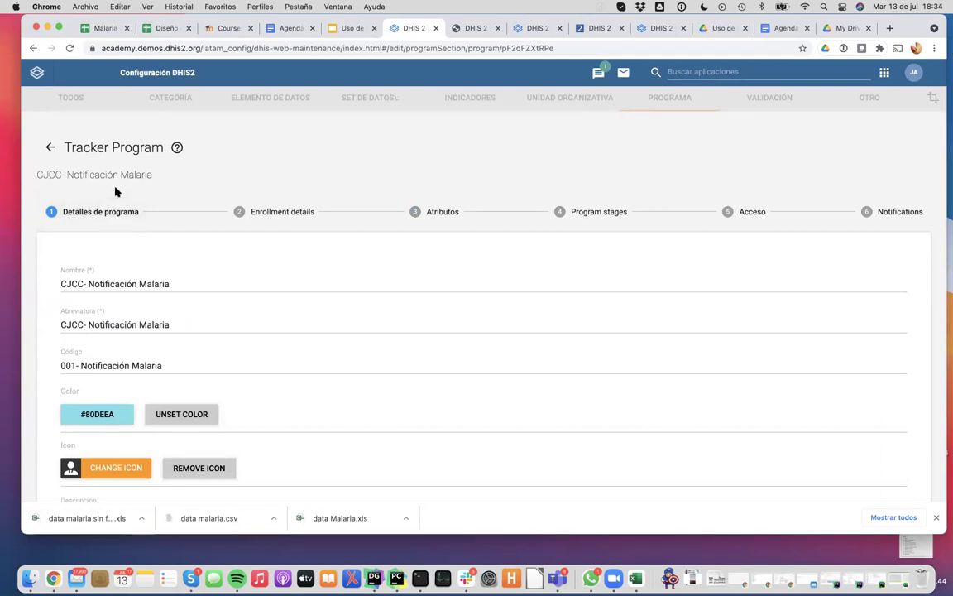
left_click(766, 214)
scroll(559, 321, "down", 6)
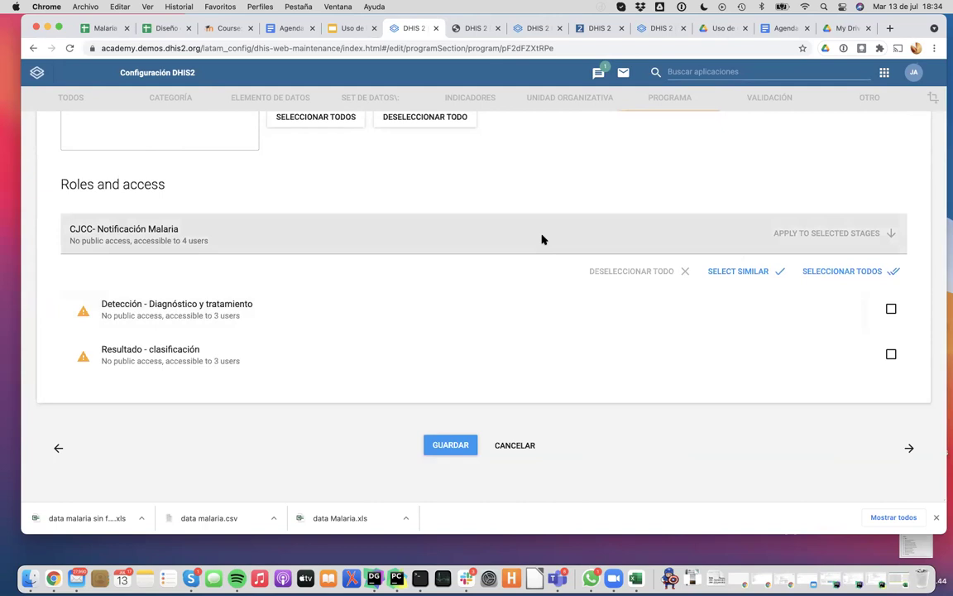
Step: Open the program's sharing settings and check an individual user's permission options
left_click(542, 239)
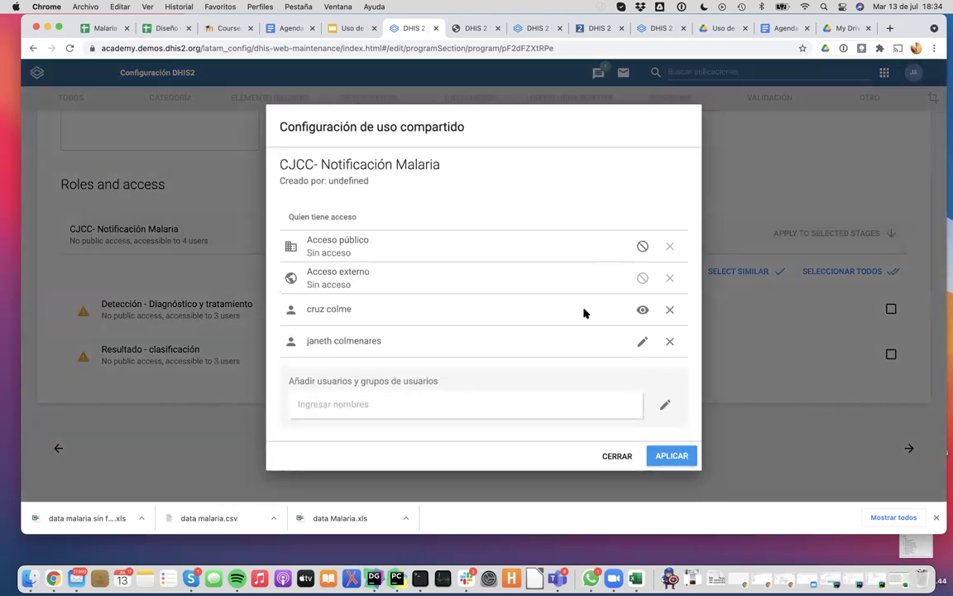
scroll(583, 313, "down", 2)
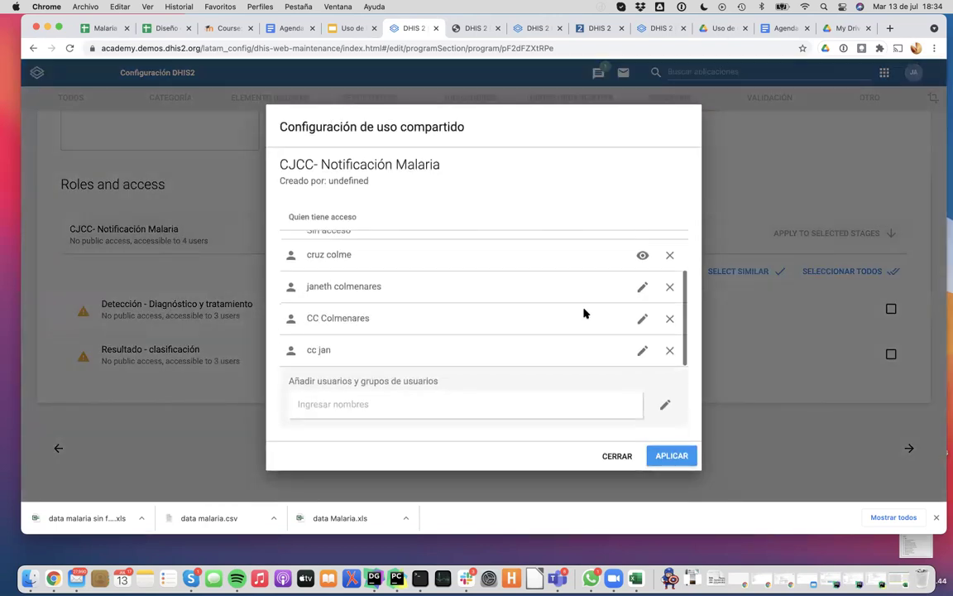
left_click(643, 286)
left_click(605, 286)
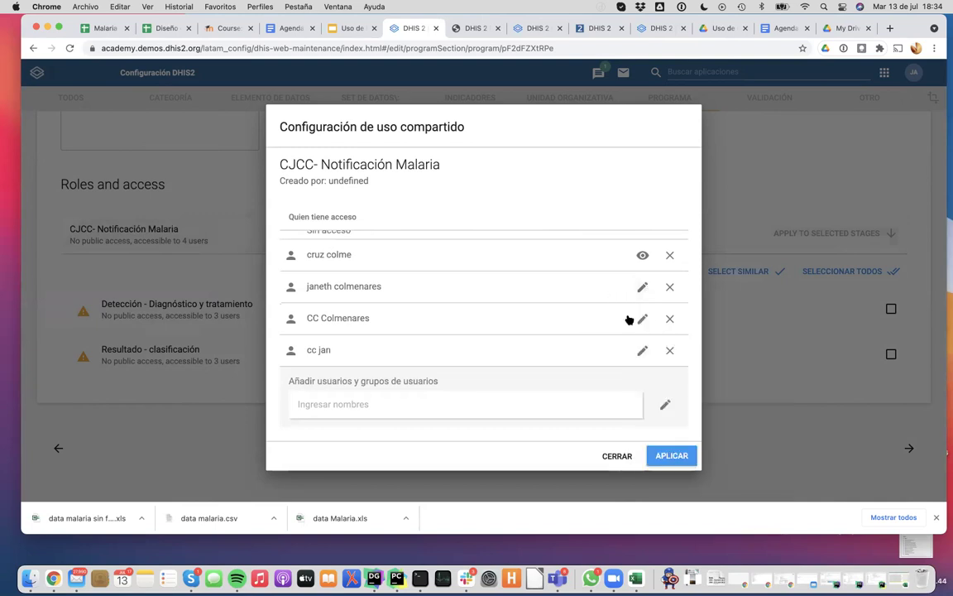
scroll(623, 318, "up", 3)
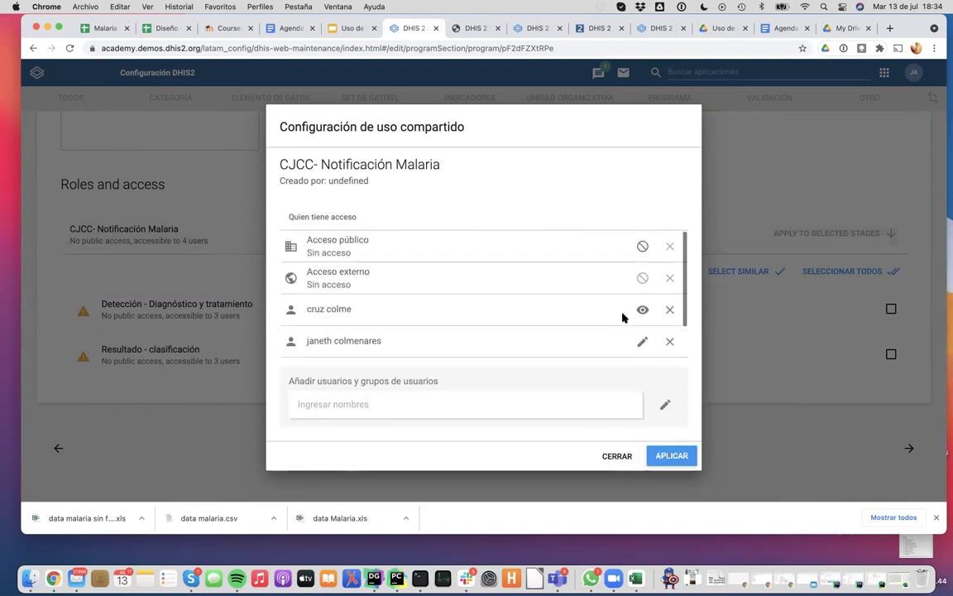
scroll(624, 318, "down", 3)
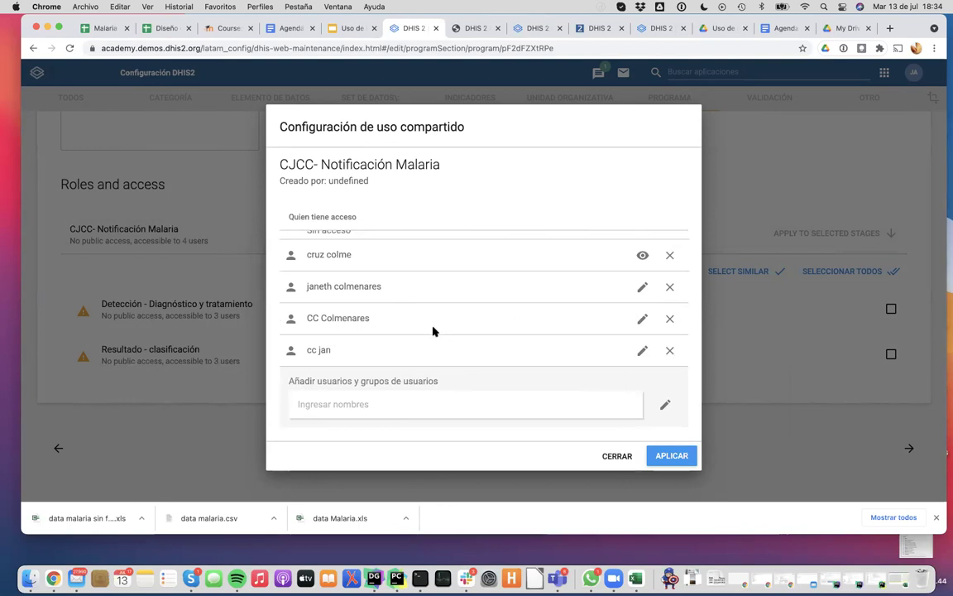
Step: Remove three individual users from the access list and search for CJ groups
left_click(670, 354)
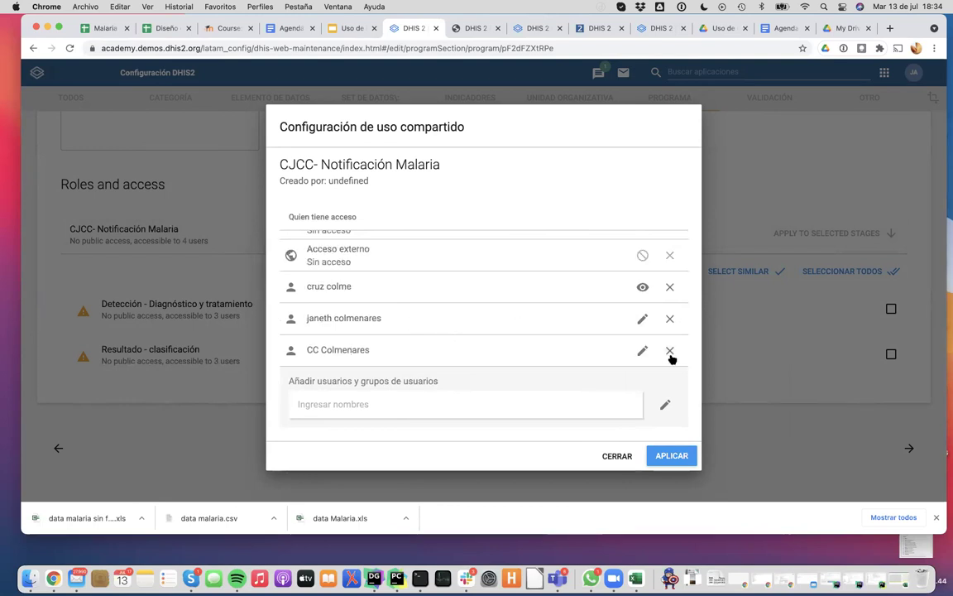
left_click(671, 350)
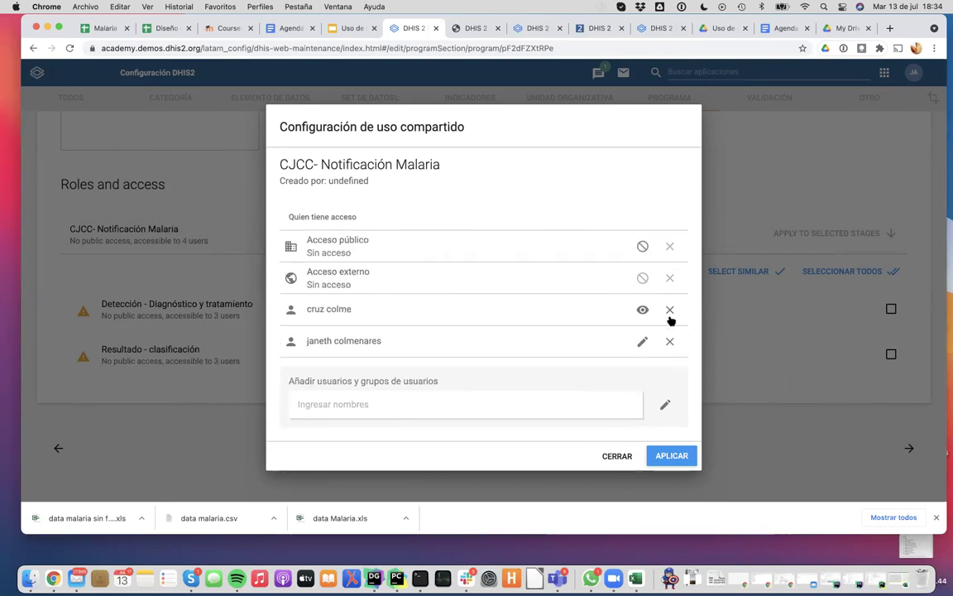
left_click(671, 311)
type("CJ")
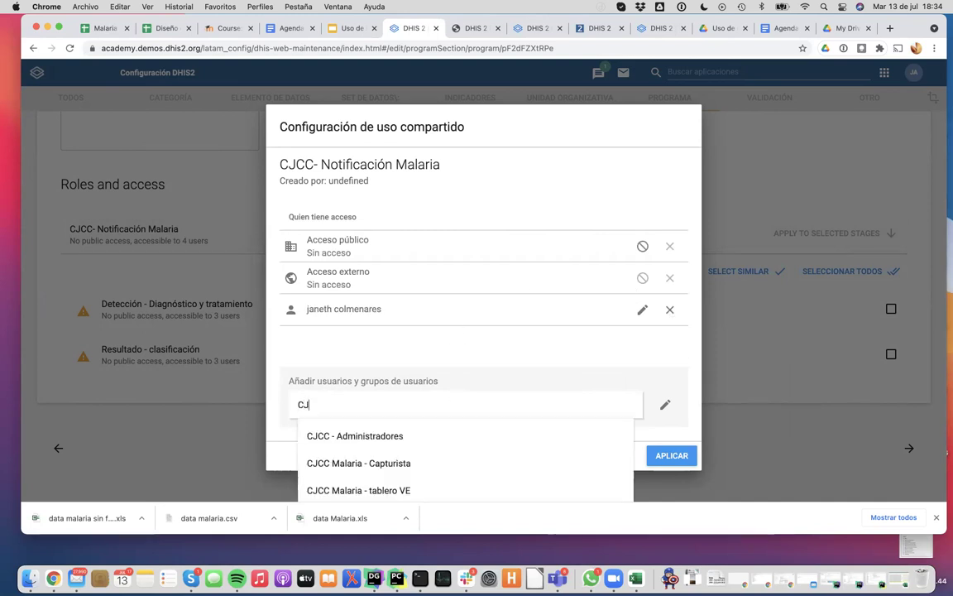
Step: Add the CJCC - Administradores, CJCC Malaria - Capturista and CJCC Malaria - Usuario groups to sharing
left_click(398, 437)
left_click(384, 405)
type("CJC")
left_click(391, 435)
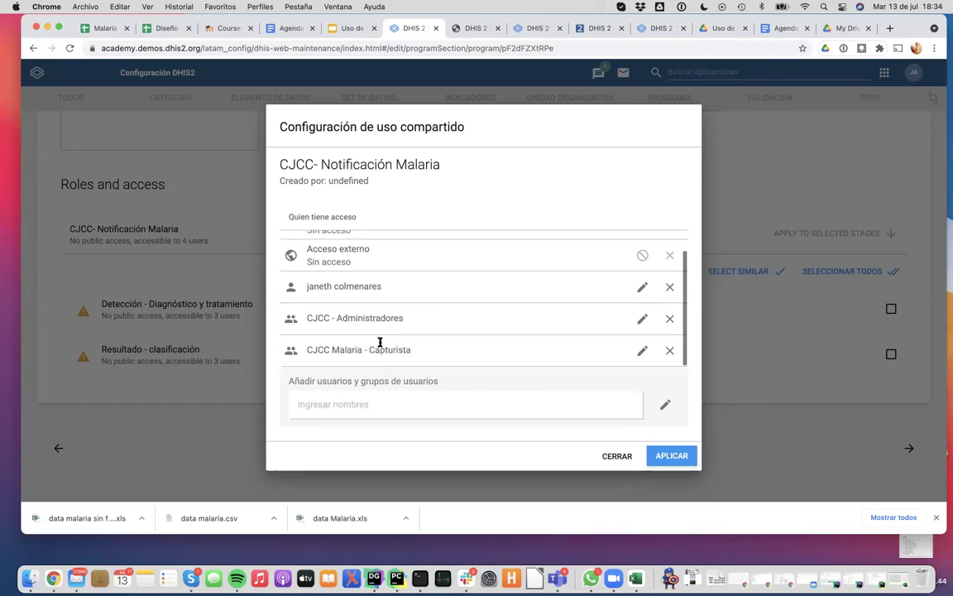
left_click(374, 402)
type("CJC")
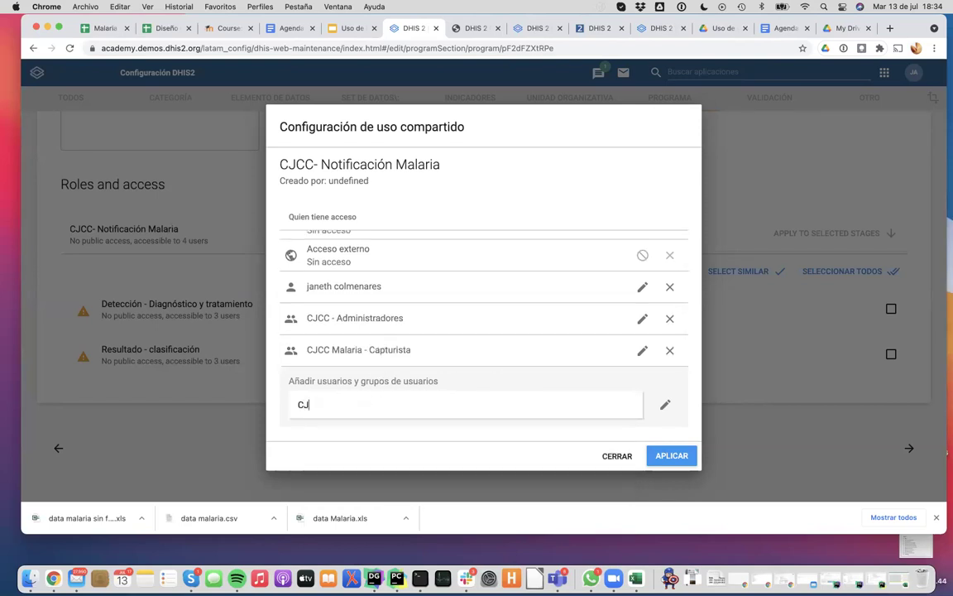
left_click(388, 468)
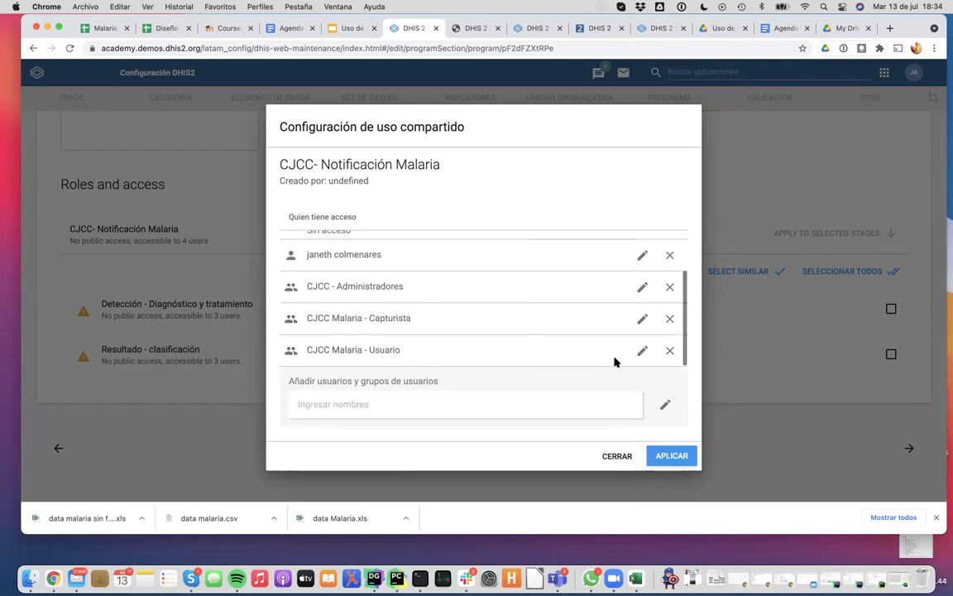
Step: Make the CJCC Malaria - Usuario group's metadata access read-only
left_click(642, 351)
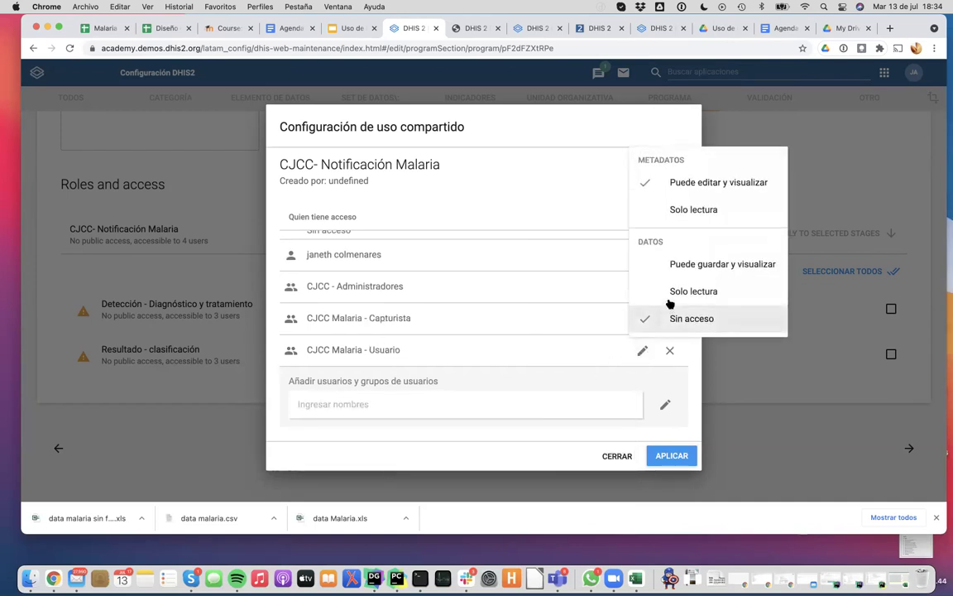
left_click(673, 210)
left_click(577, 402)
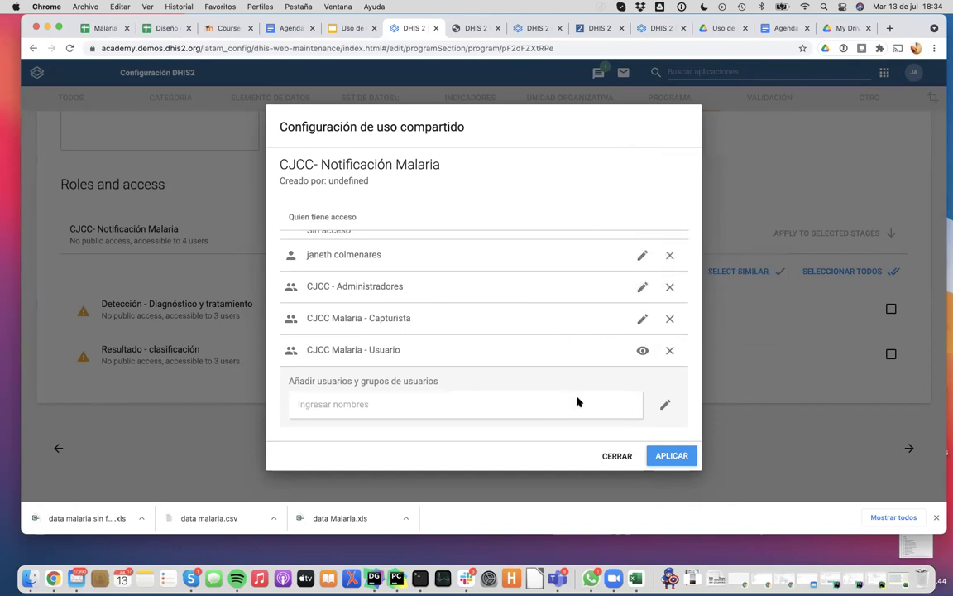
left_click(643, 319)
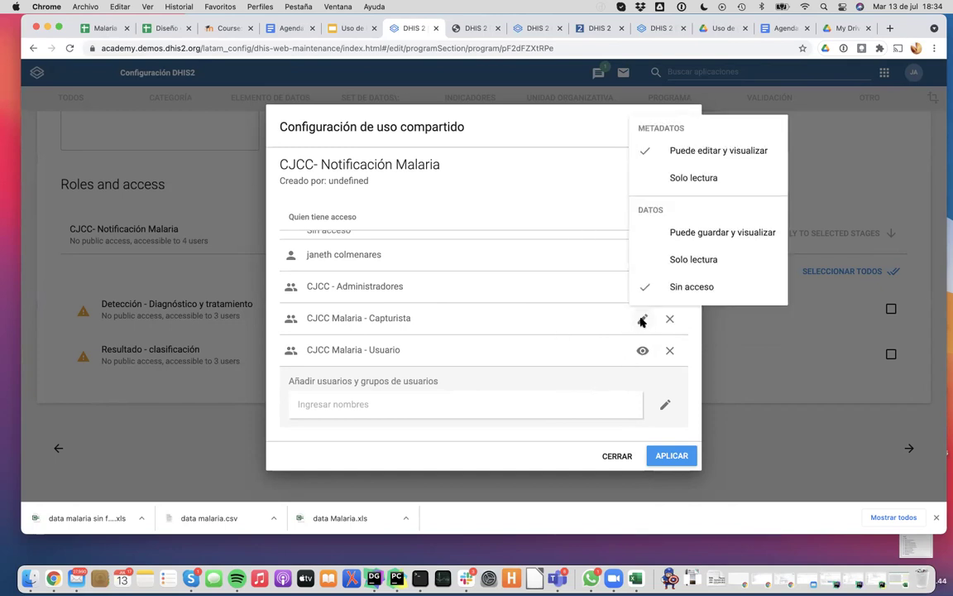
left_click(578, 325)
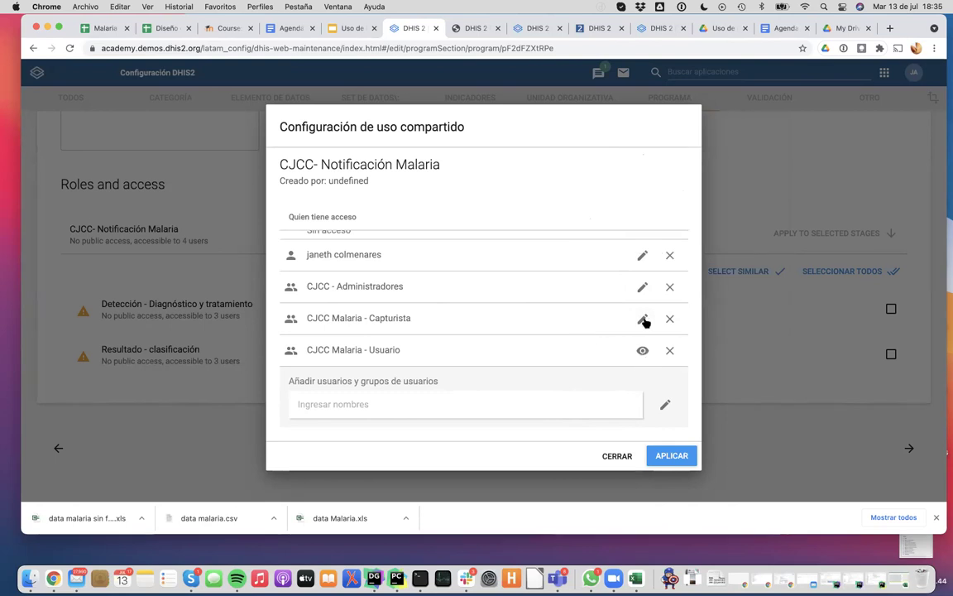
left_click(643, 351)
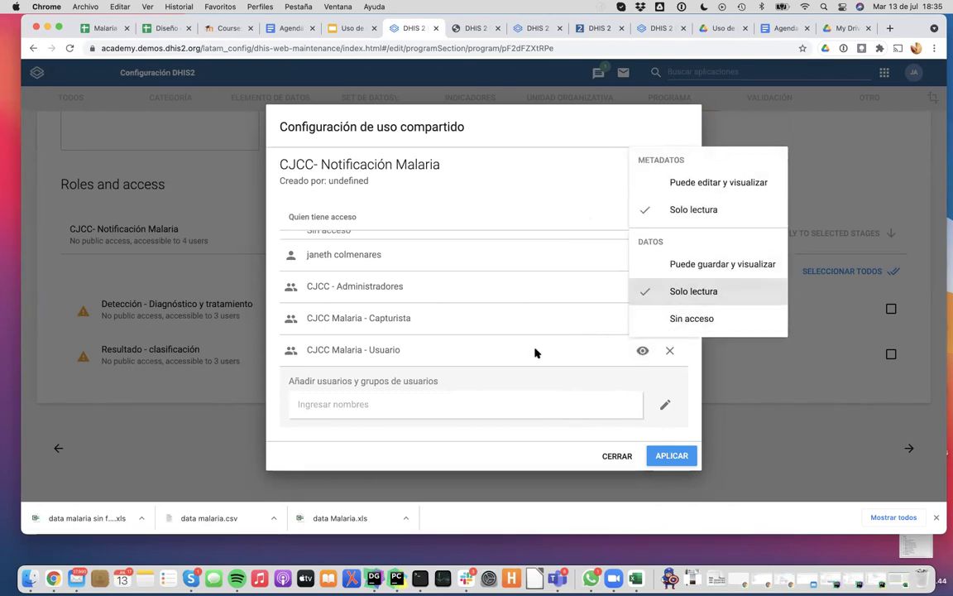
left_click(586, 303)
Step: Give Capturista read-only metadata and can capture and view data, leaving Administradores and the user unchanged
left_click(642, 318)
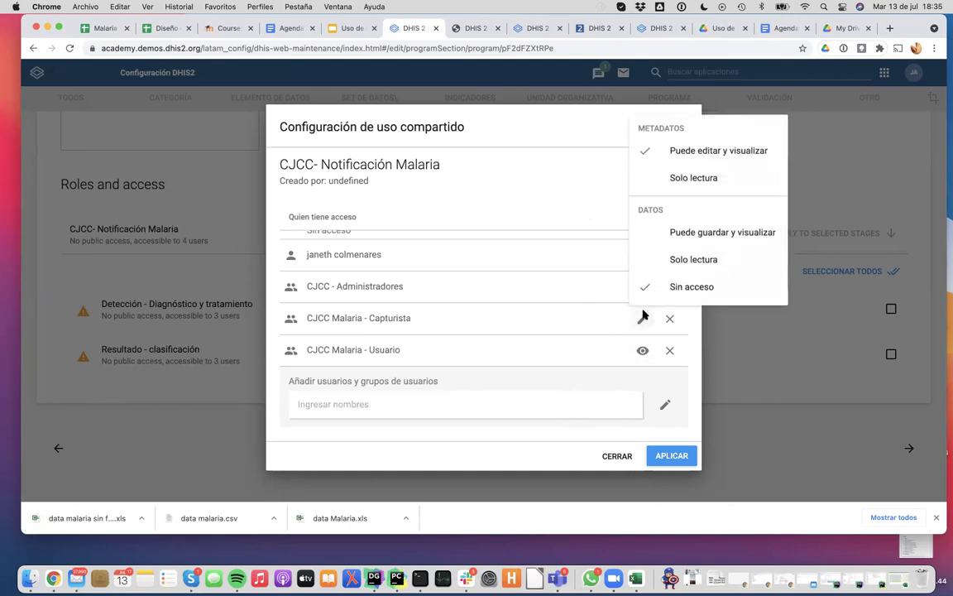
left_click(683, 234)
left_click(678, 178)
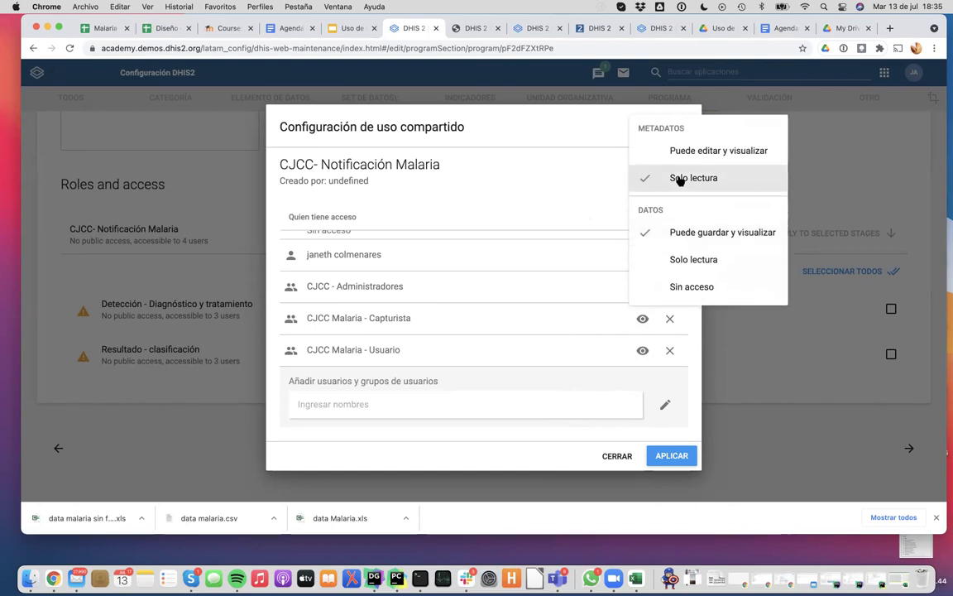
left_click(571, 230)
left_click(643, 286)
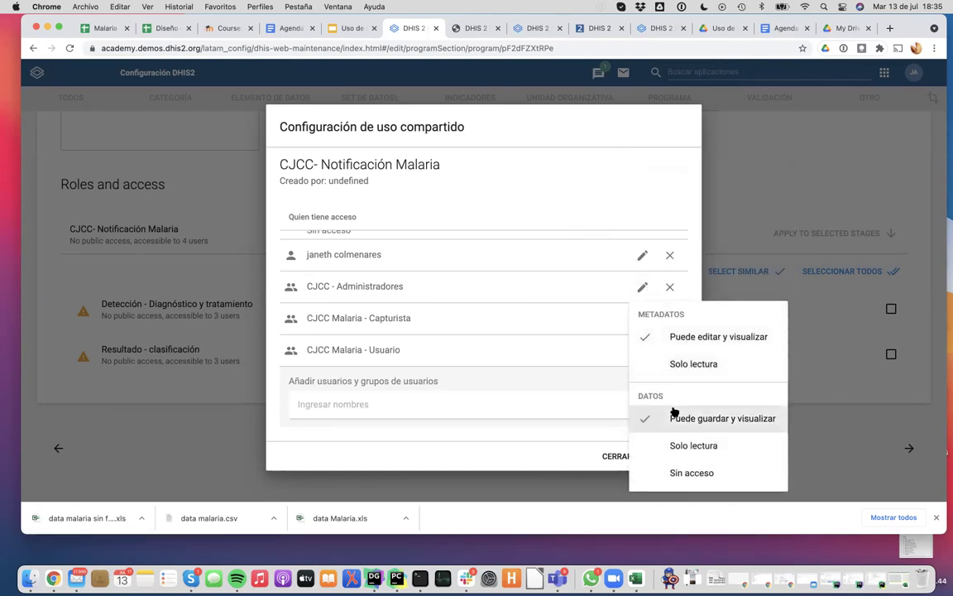
left_click(599, 292)
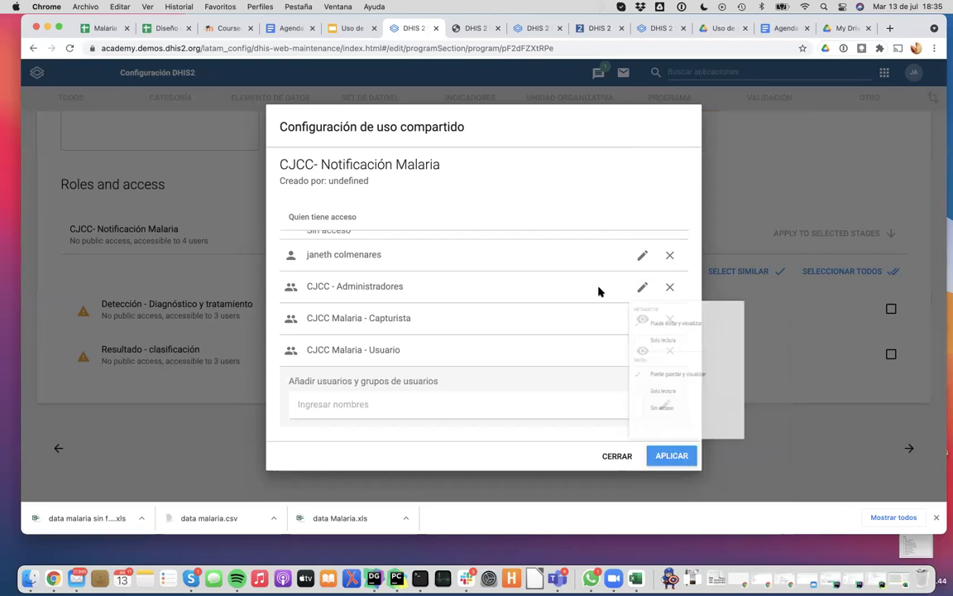
scroll(624, 289, "up", 2)
left_click(642, 306)
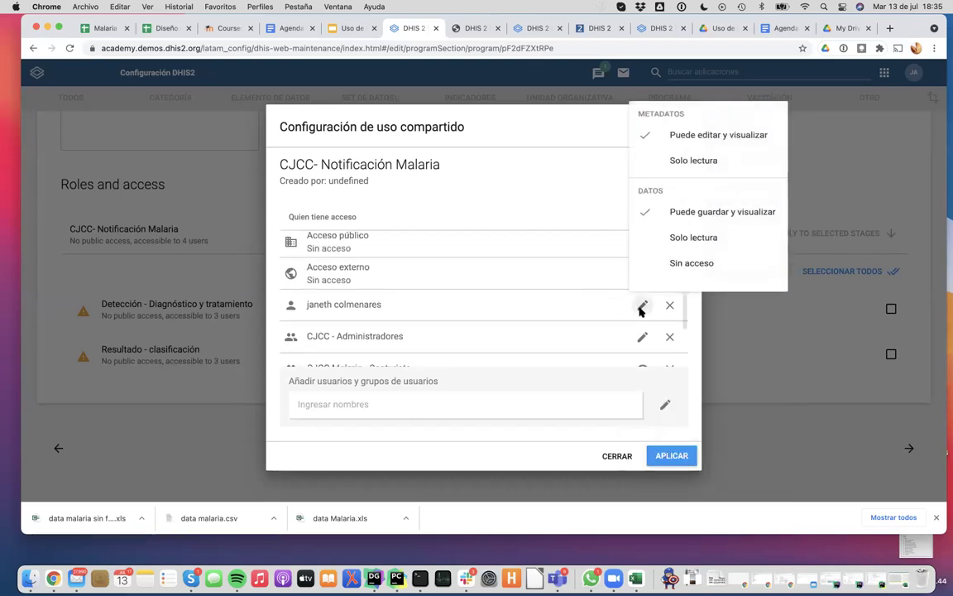
left_click(592, 304)
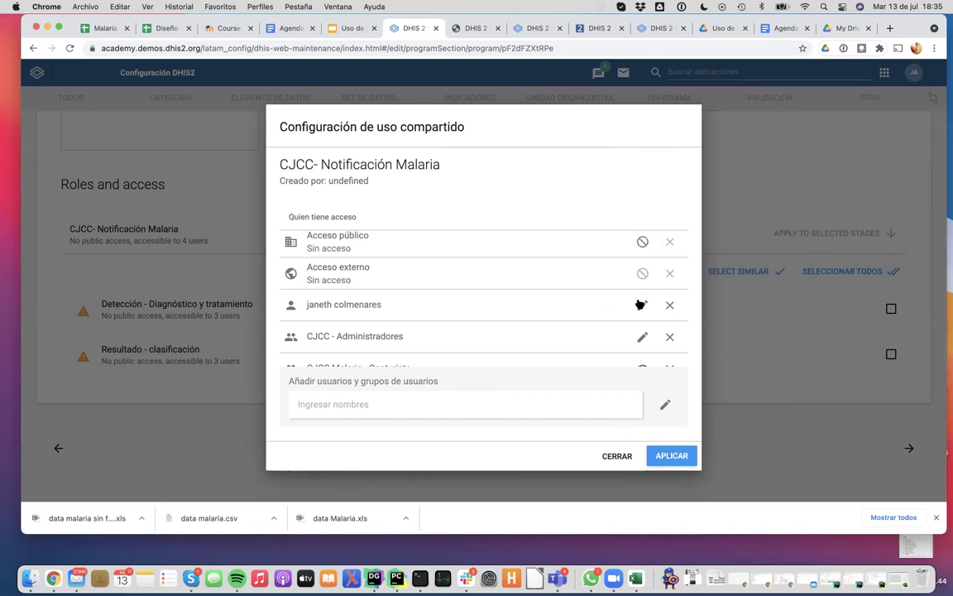
scroll(570, 306, "down", 2)
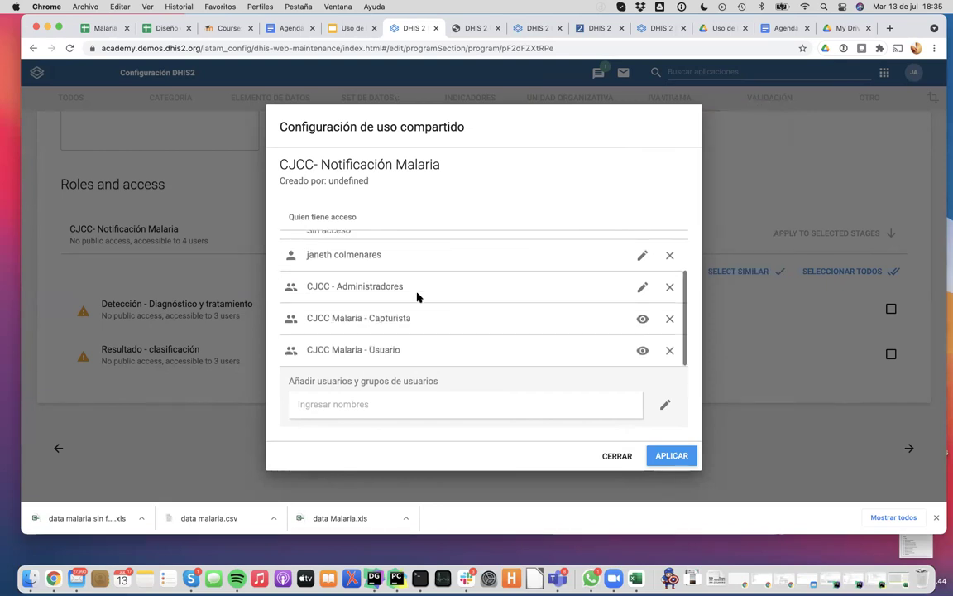
Step: Apply the sharing settings to the program and copy them to both program stages
left_click(682, 458)
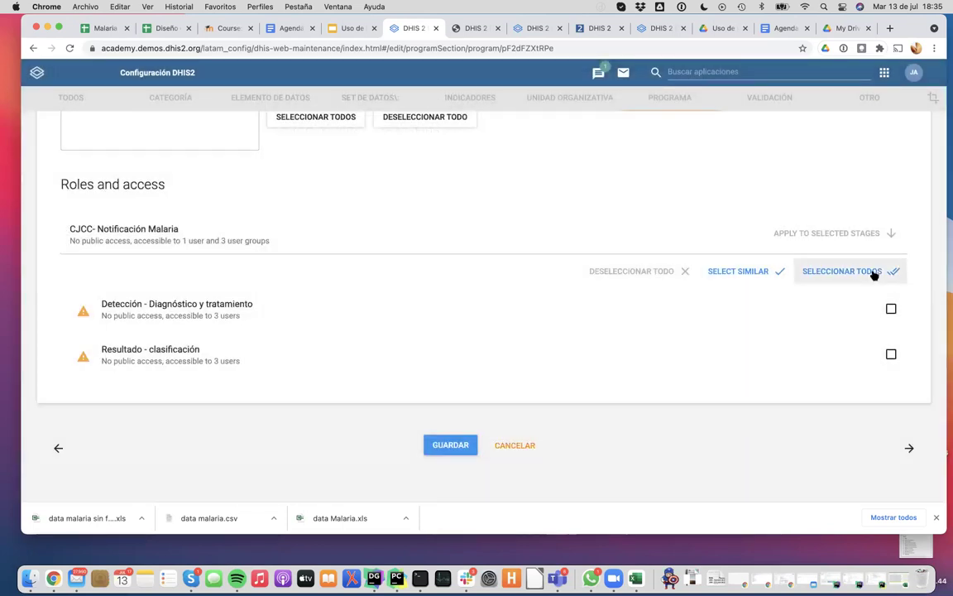
left_click(875, 273)
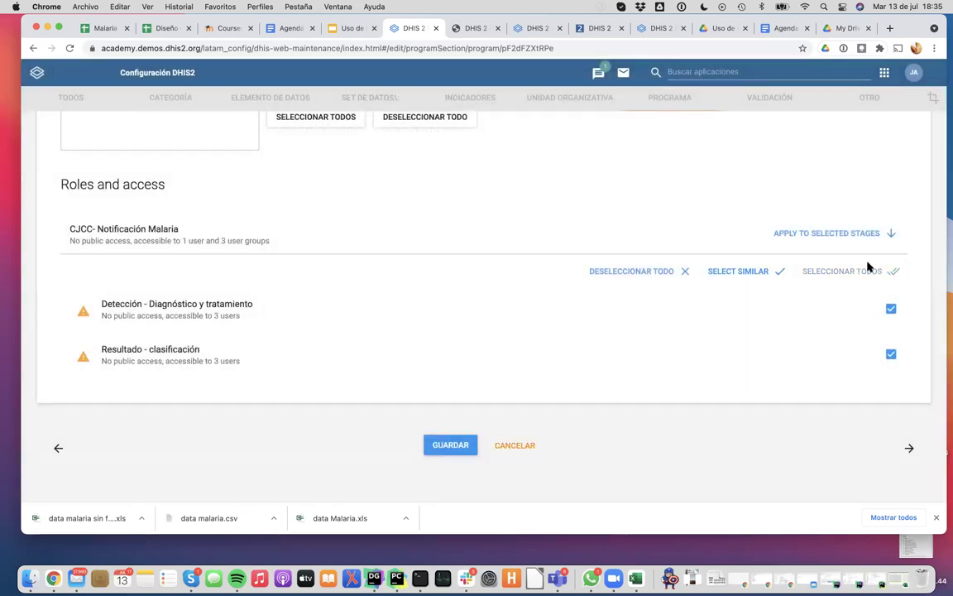
left_click(861, 234)
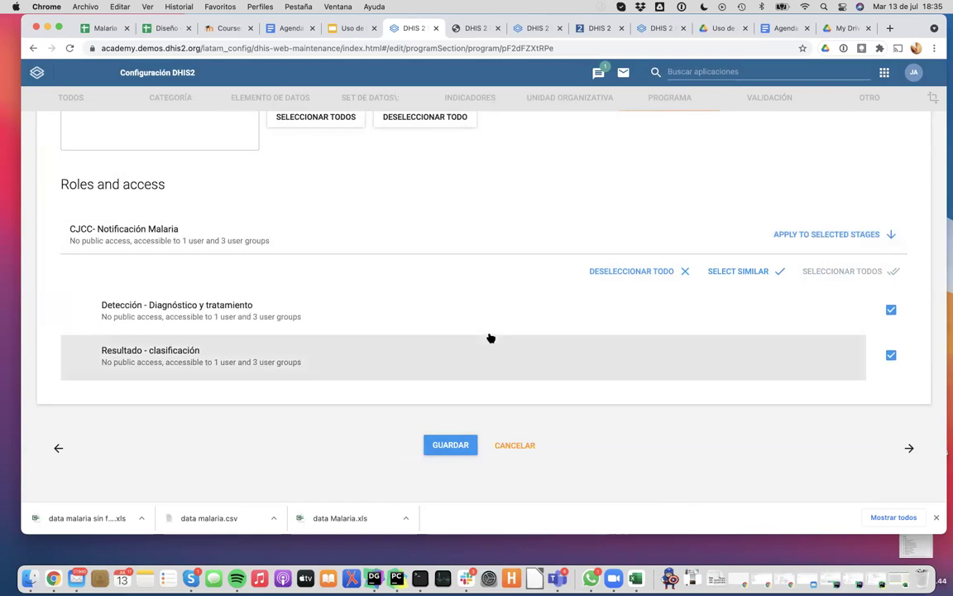
scroll(490, 336, "up", 8)
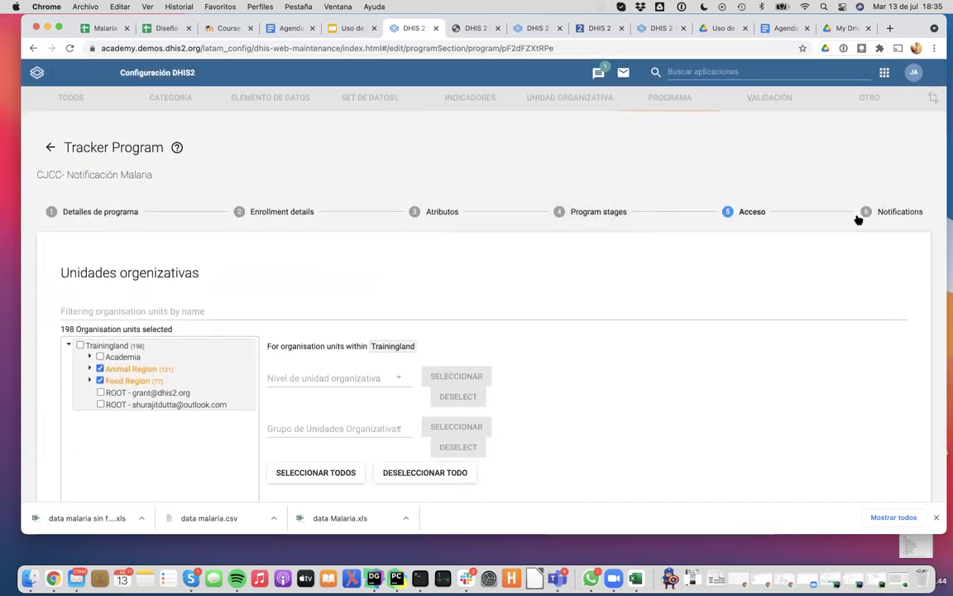
left_click(861, 213)
left_click(742, 212)
left_click(564, 230)
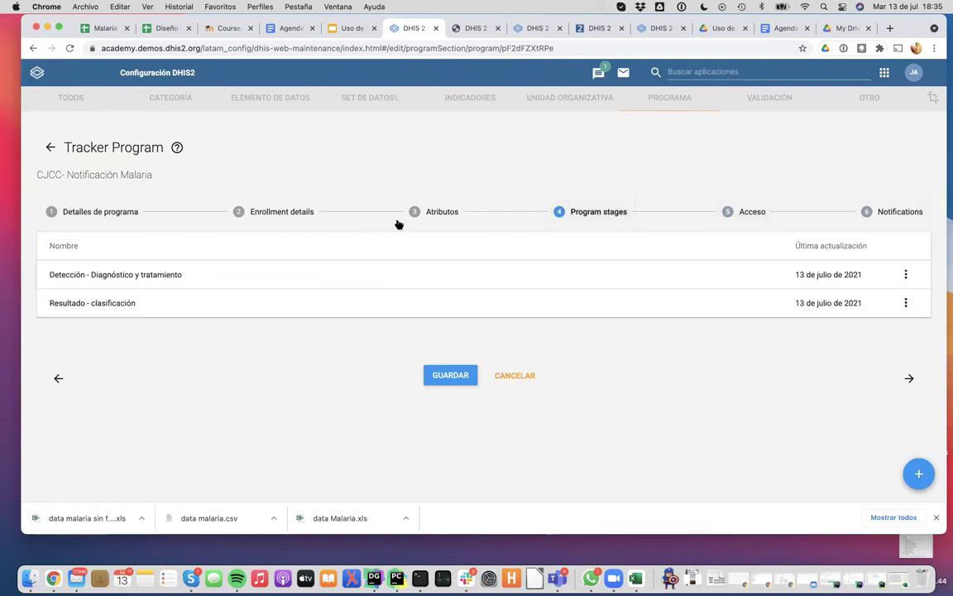
Step: Look over the program's Atributos and Enrollment details steps
left_click(422, 214)
scroll(486, 434, "down", 1)
scroll(485, 434, "down", 5)
scroll(486, 435, "up", 10)
left_click(286, 213)
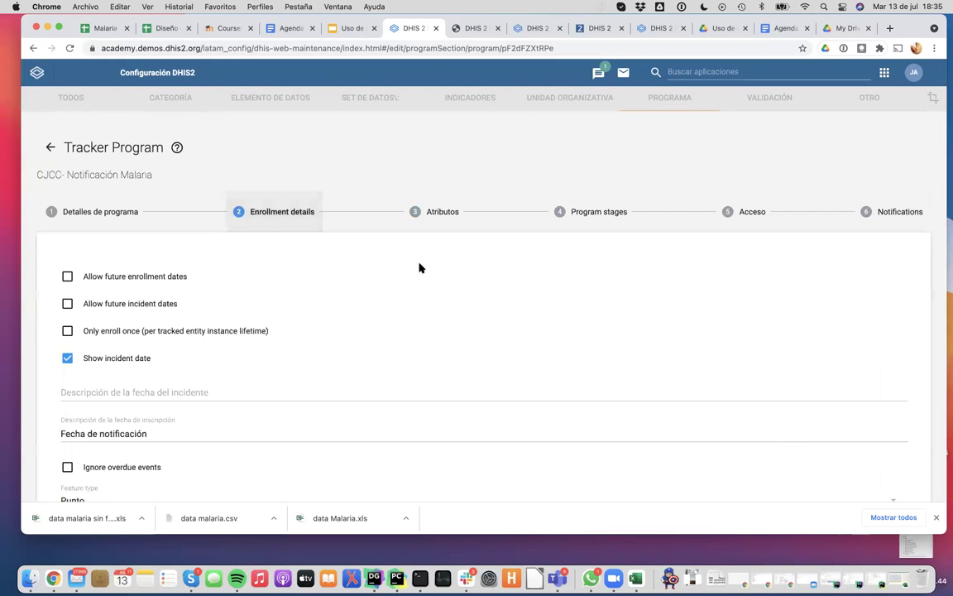
scroll(420, 266, "down", 3)
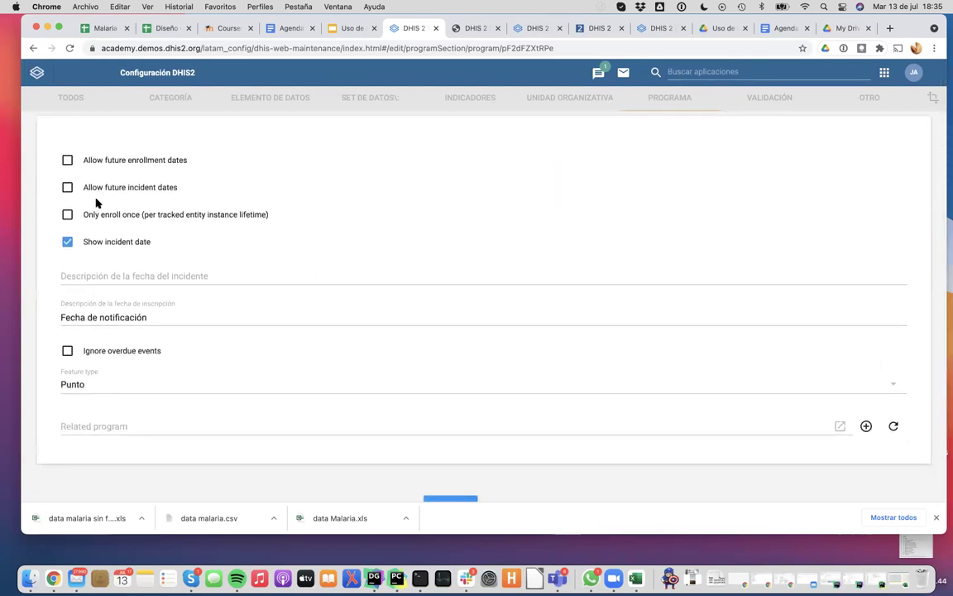
scroll(102, 300, "up", 2)
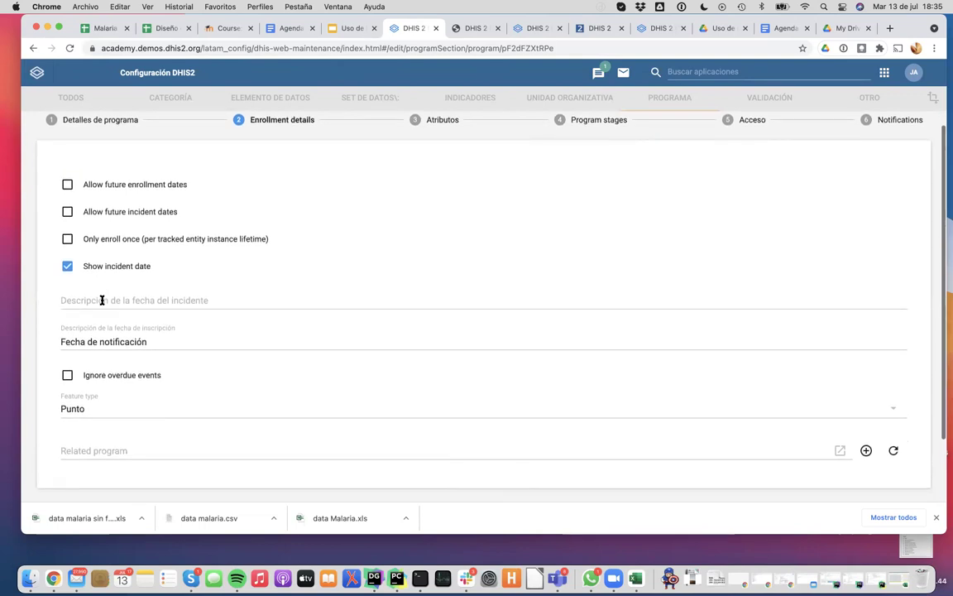
scroll(102, 300, "up", 2)
Step: Return to the Detalles de programa step and scroll through its name, code and description fields
left_click(98, 219)
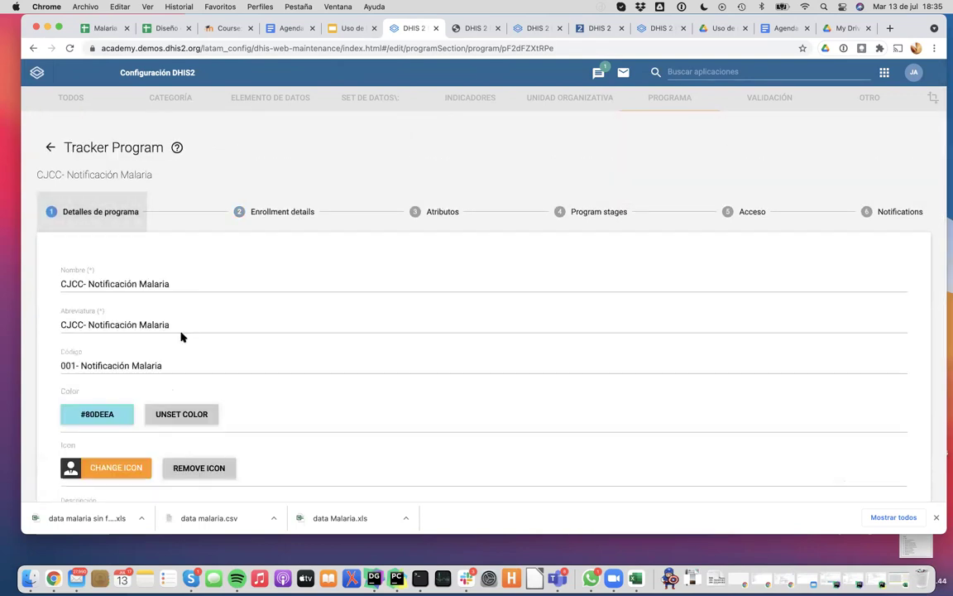
scroll(182, 336, "down", 4)
scroll(184, 341, "down", 4)
scroll(186, 340, "up", 5)
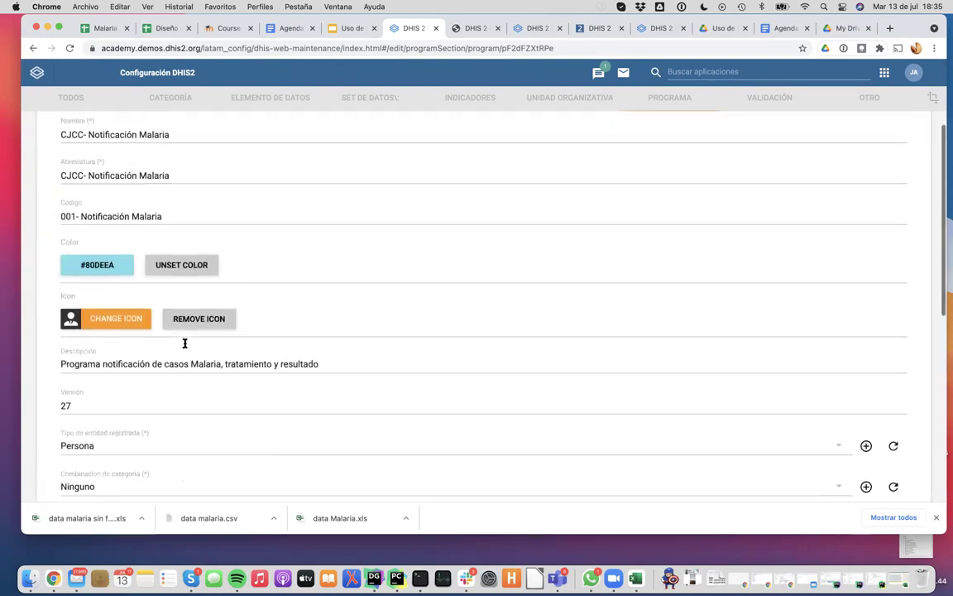
scroll(126, 202, "up", 3)
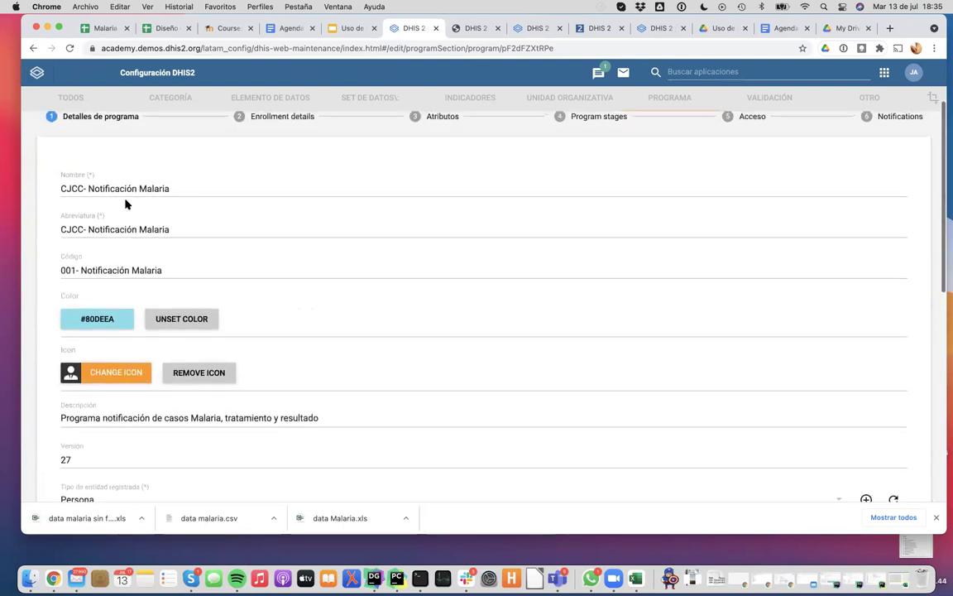
scroll(163, 259, "down", 2)
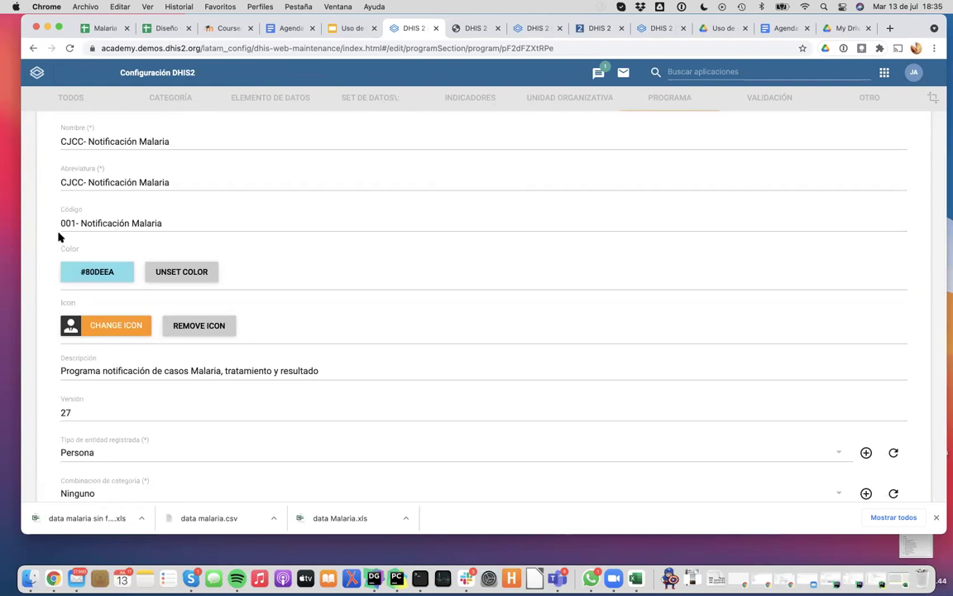
Step: Prefix the program code with CJCC so it reads CJCC-001- Notificación Malaria
left_click(59, 224)
type("C")
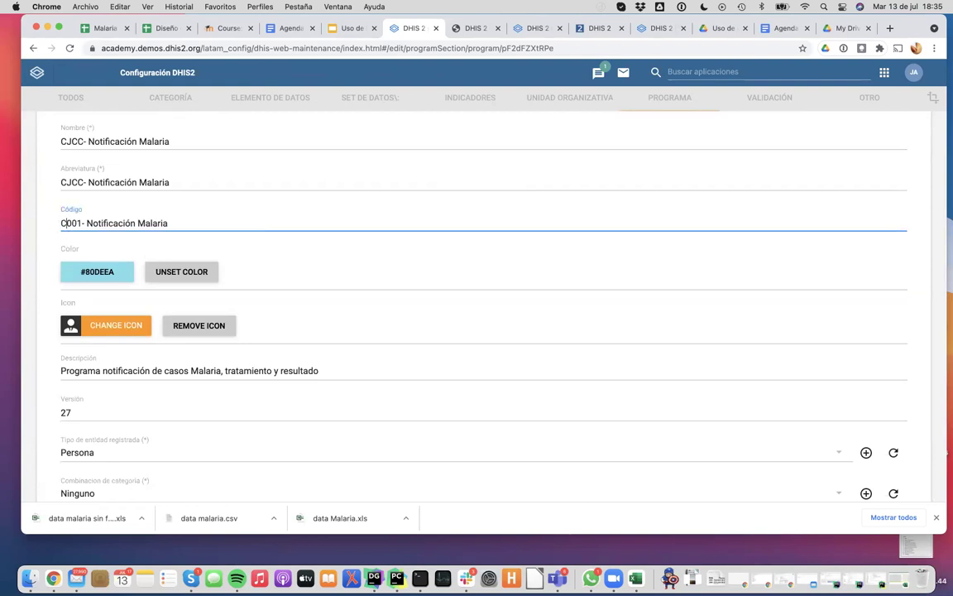
type("JCC-")
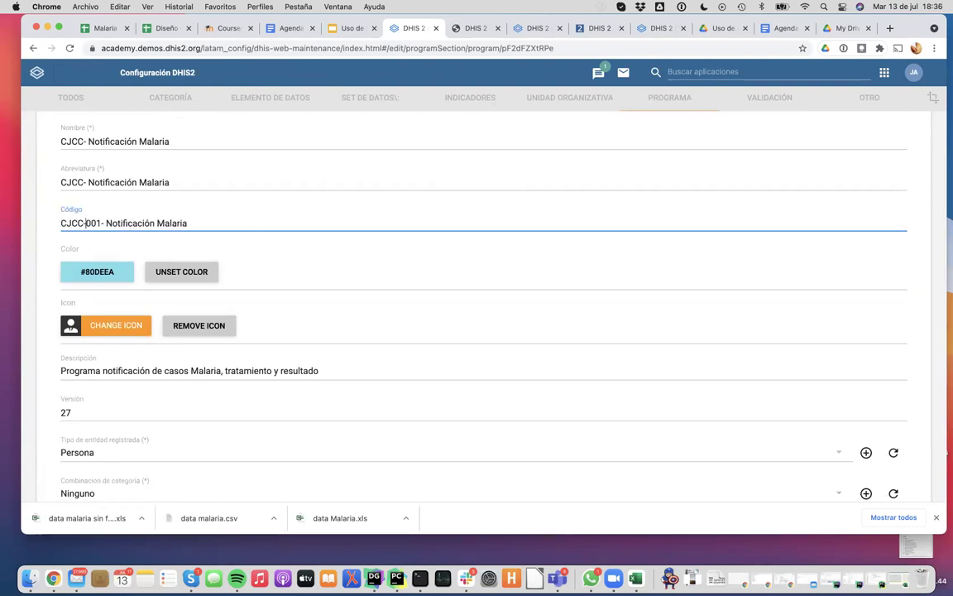
scroll(277, 306, "down", 2)
scroll(276, 306, "up", 3)
left_click_drag(61, 272, 83, 271)
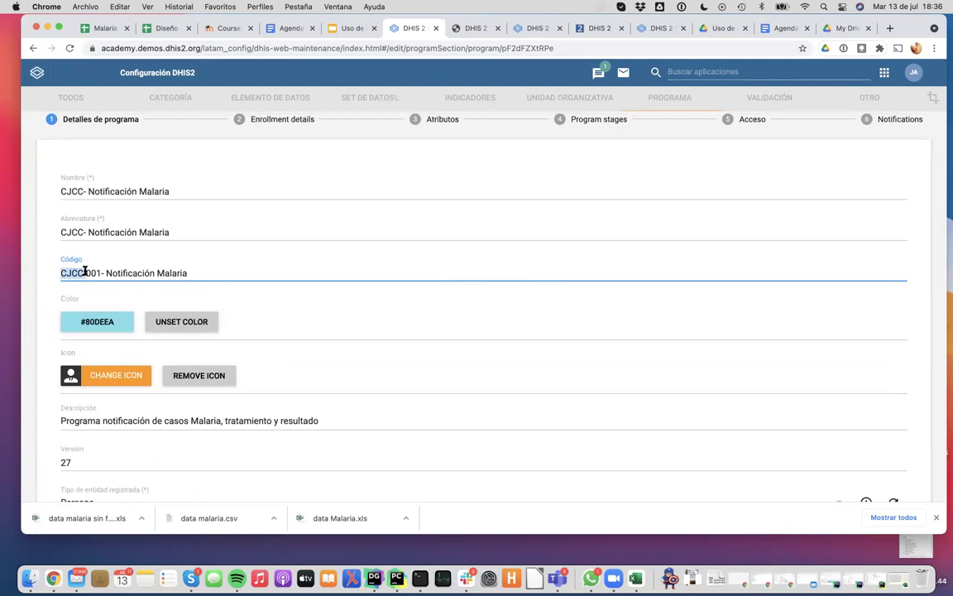
left_click(83, 274)
Step: Set Completed events expiry days to 3 and save the program
scroll(46, 376, "down", 2)
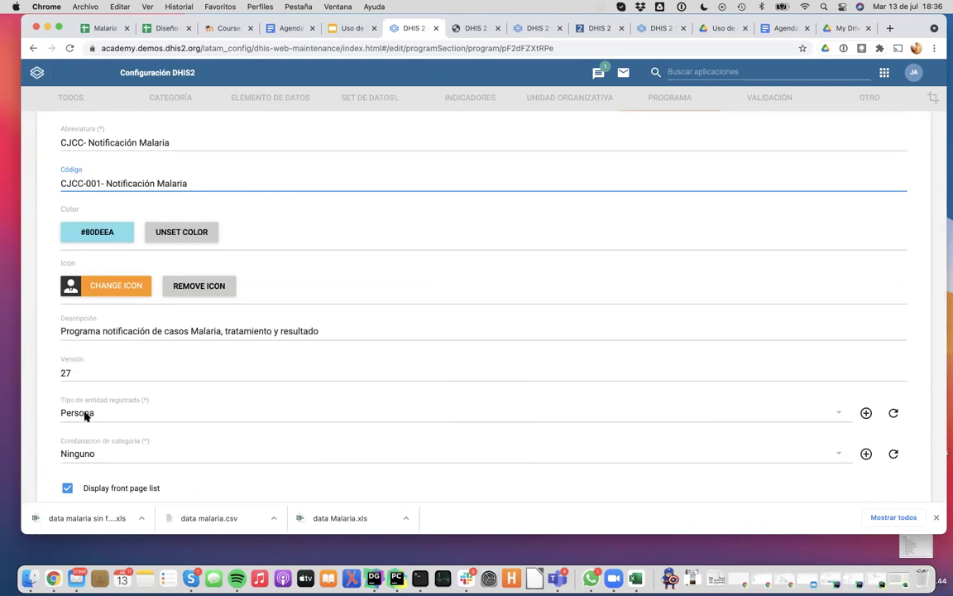
scroll(57, 466, "down", 3)
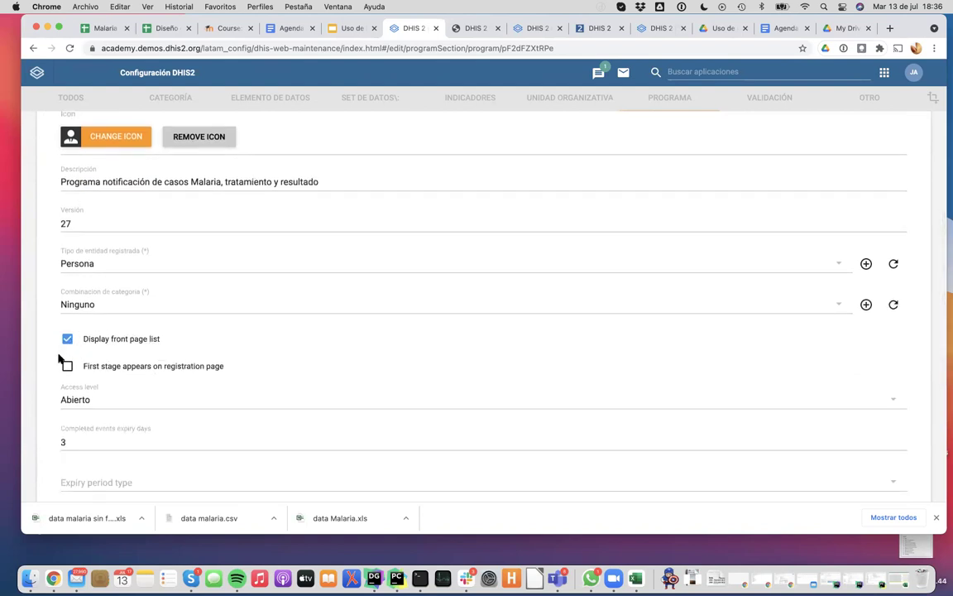
scroll(59, 358, "down", 2)
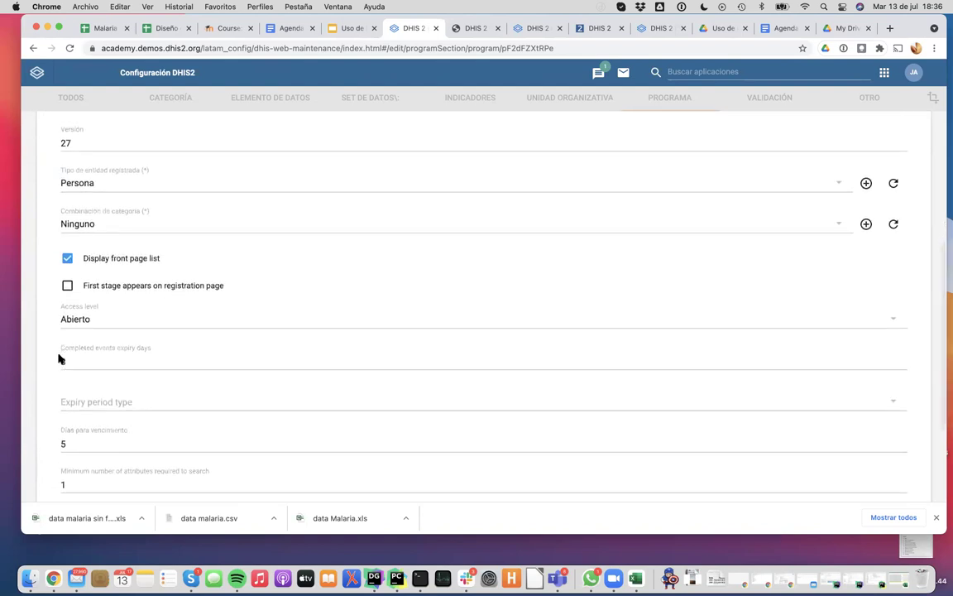
left_click(59, 358)
type("3")
scroll(60, 357, "down", 4)
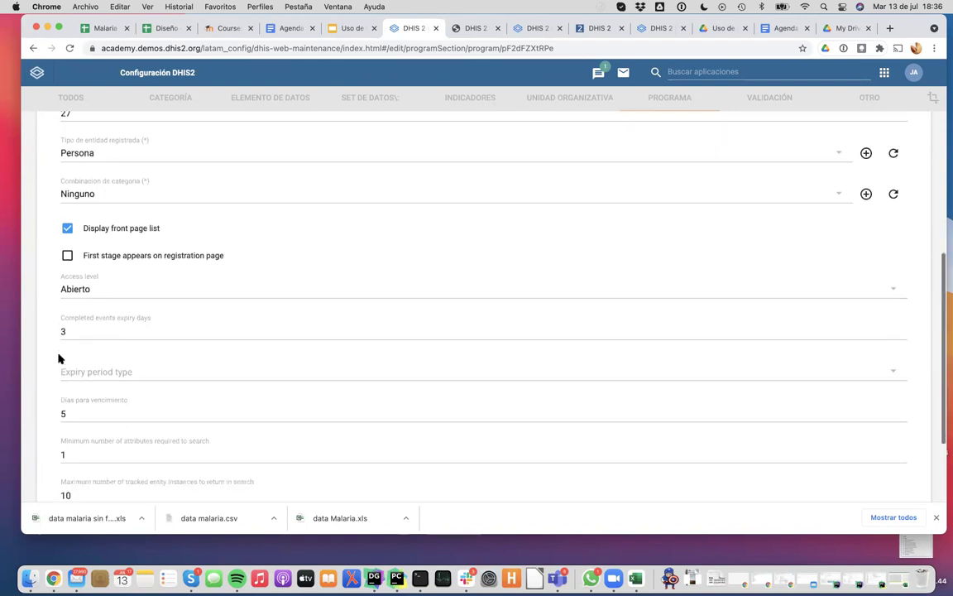
left_click(433, 468)
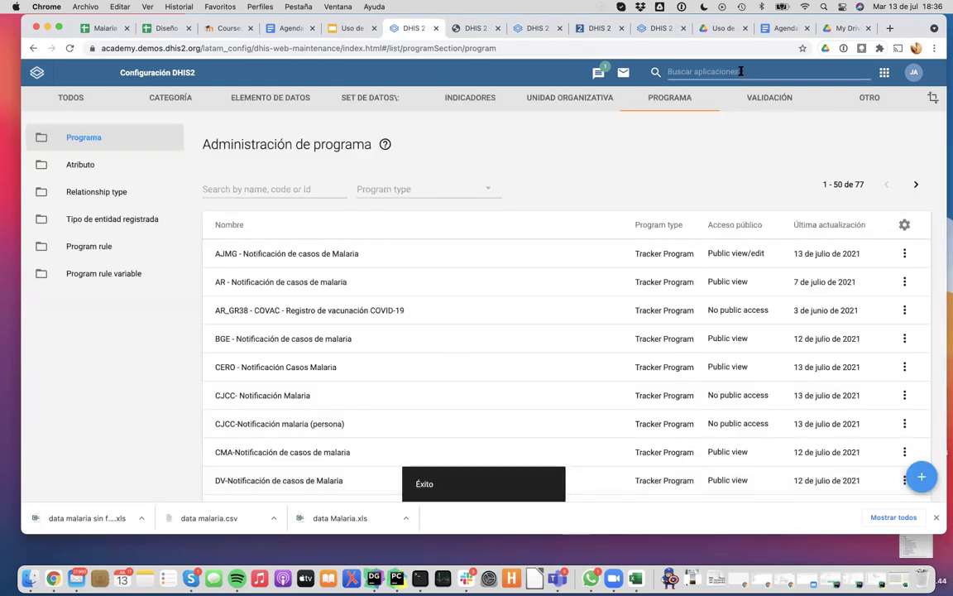
Step: Open Tracker Capture and glance at the other open DHIS2 tabs
left_click(669, 72)
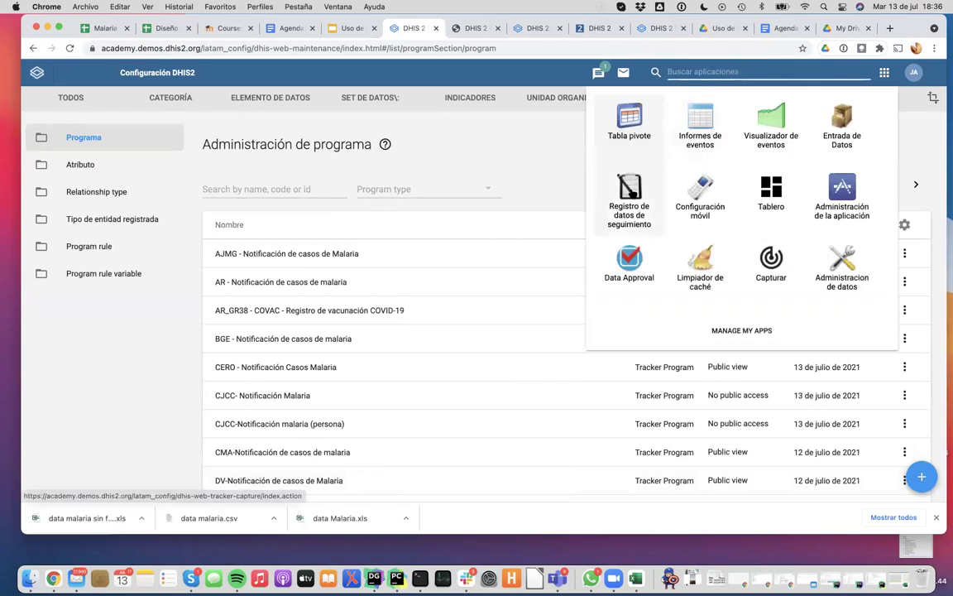
left_click(629, 194)
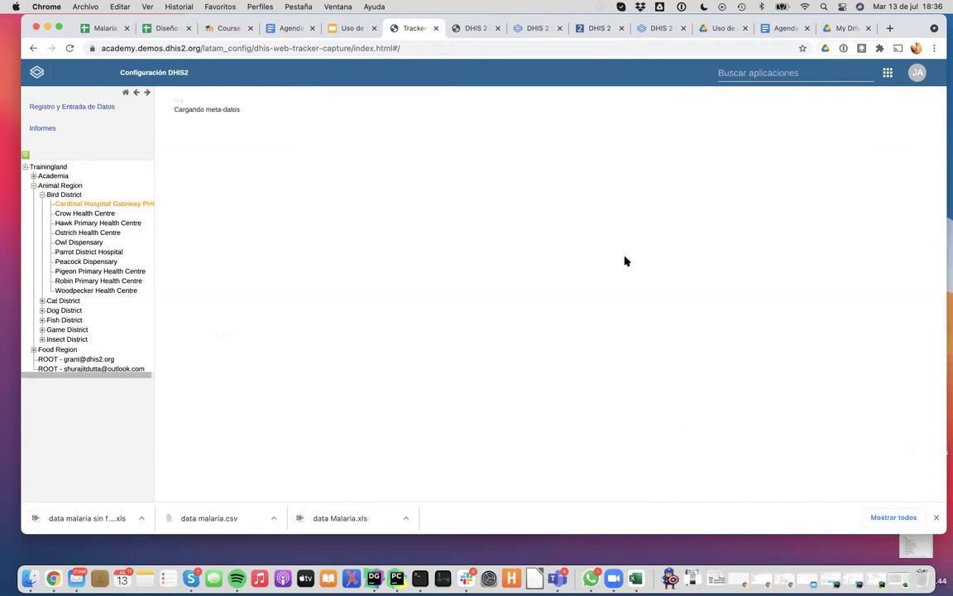
left_click(473, 29)
left_click(528, 29)
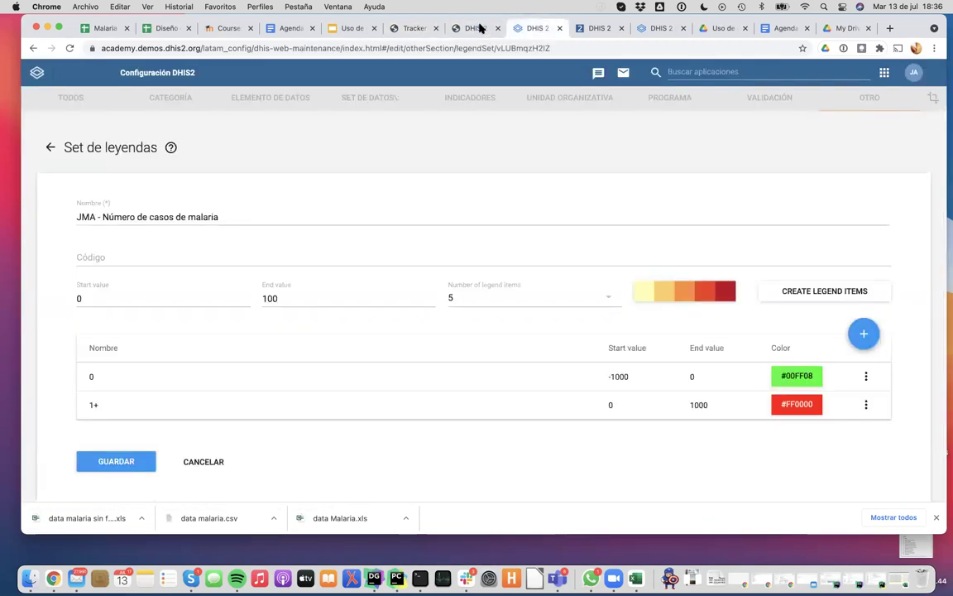
left_click(414, 29)
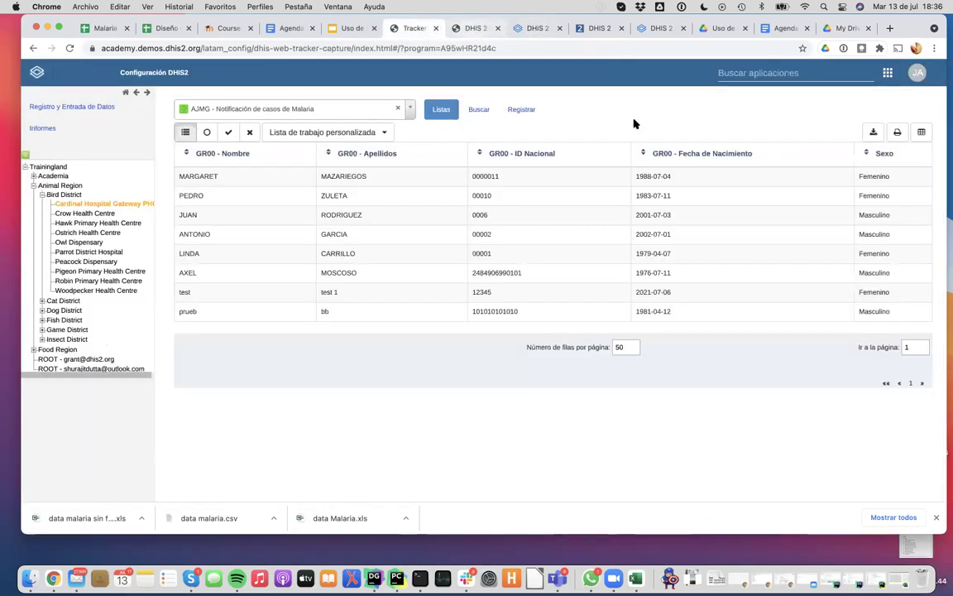
Step: Launch the Usuarios user administration app
left_click(790, 77)
scroll(760, 205, "down", 5)
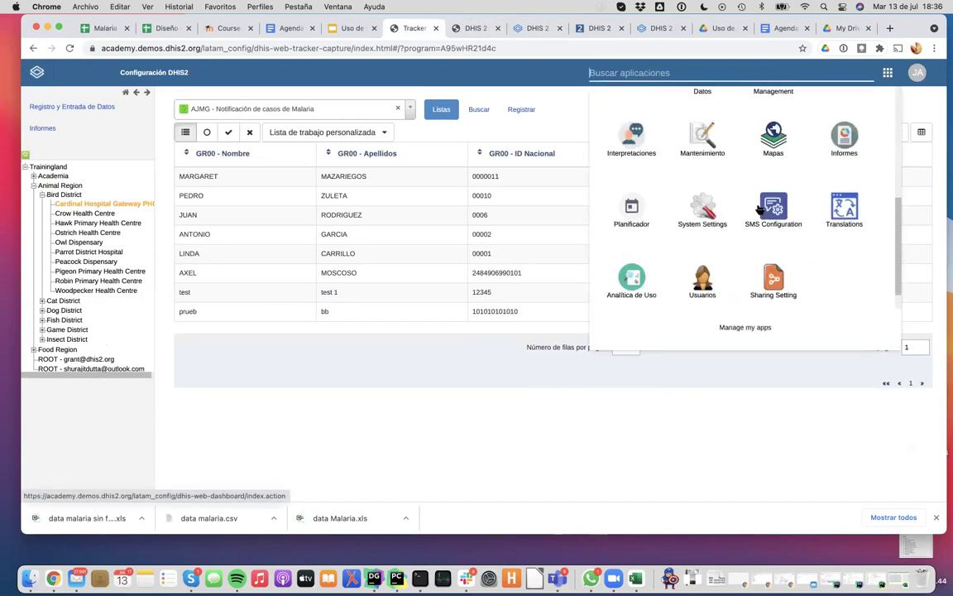
left_click(701, 252)
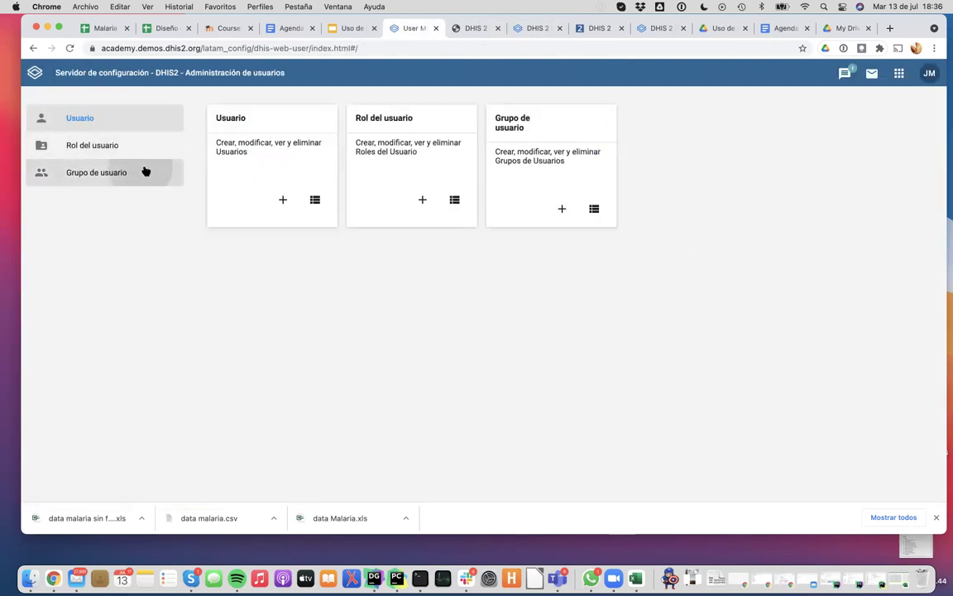
Step: Filter user groups by 'CJCC' and join the CJCC Malaria - Capturista group
left_click(144, 174)
left_click(265, 149)
type("C")
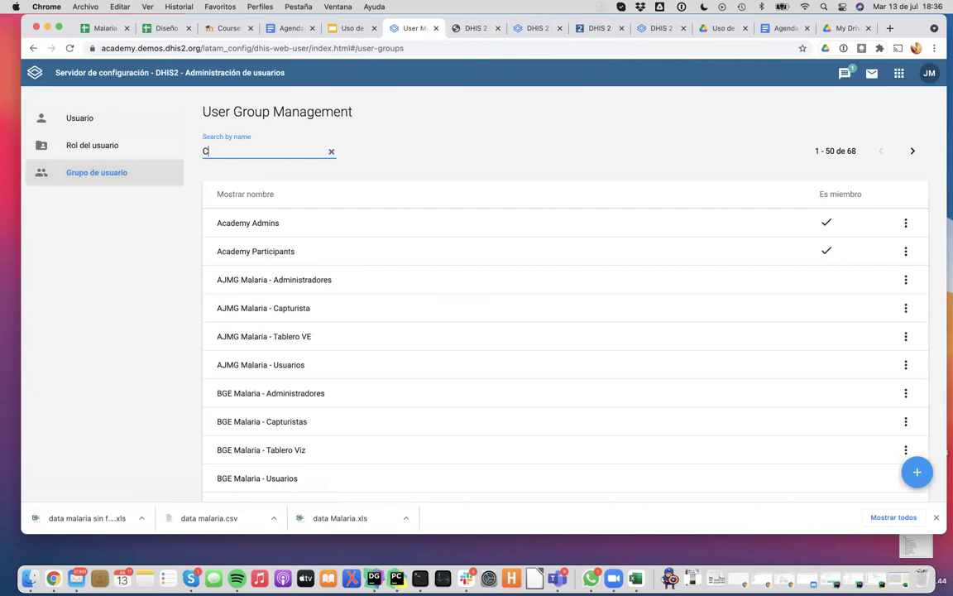
type("JCC")
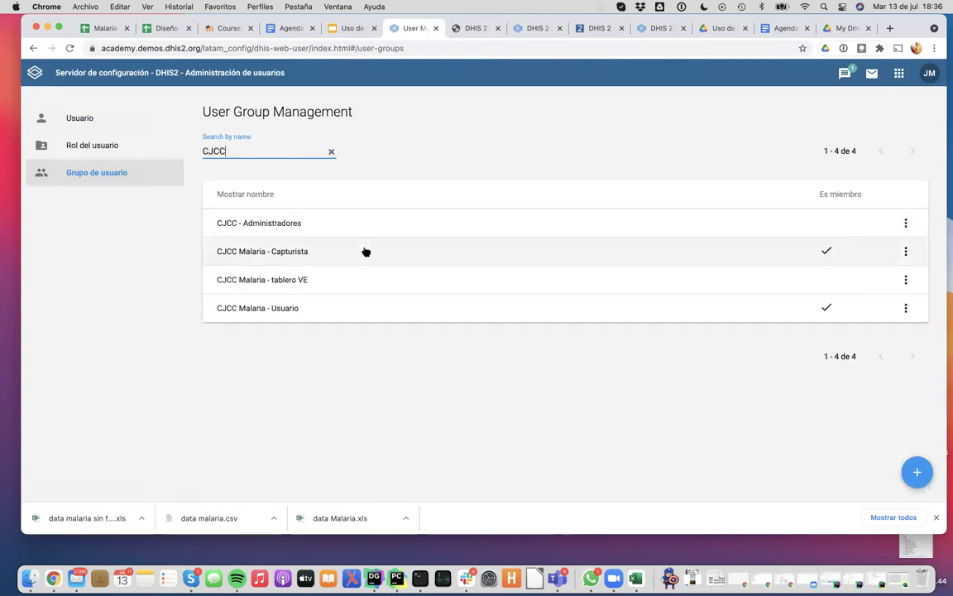
left_click(825, 249)
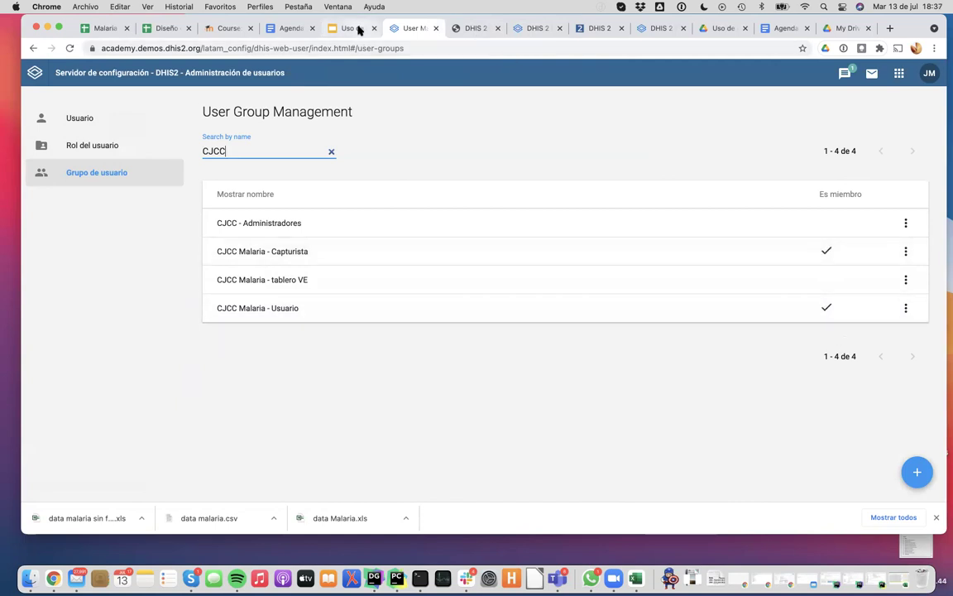
Step: Check the pivot table tab, then launch the Registro de datos de seguimiento app
left_click(465, 33)
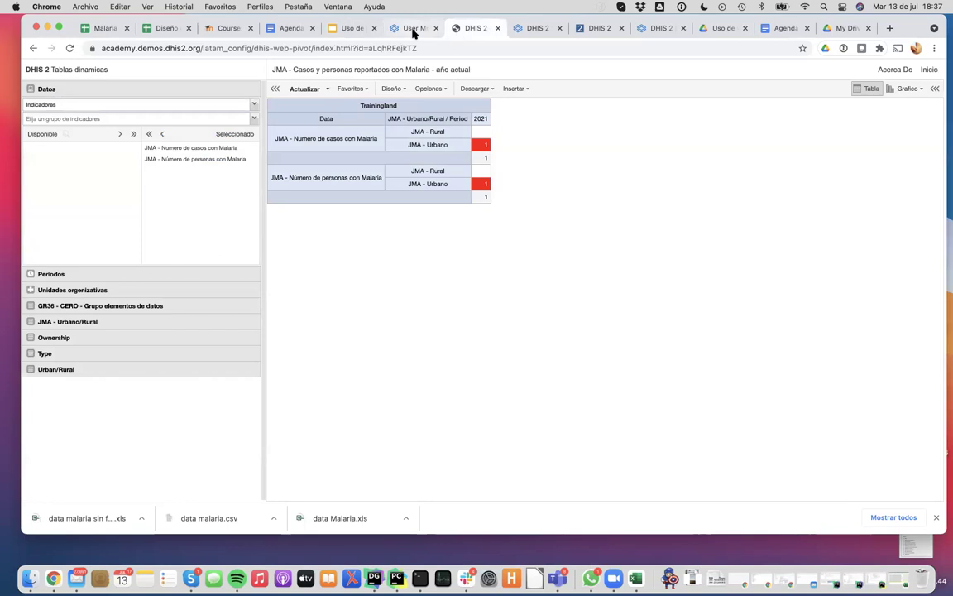
left_click(413, 31)
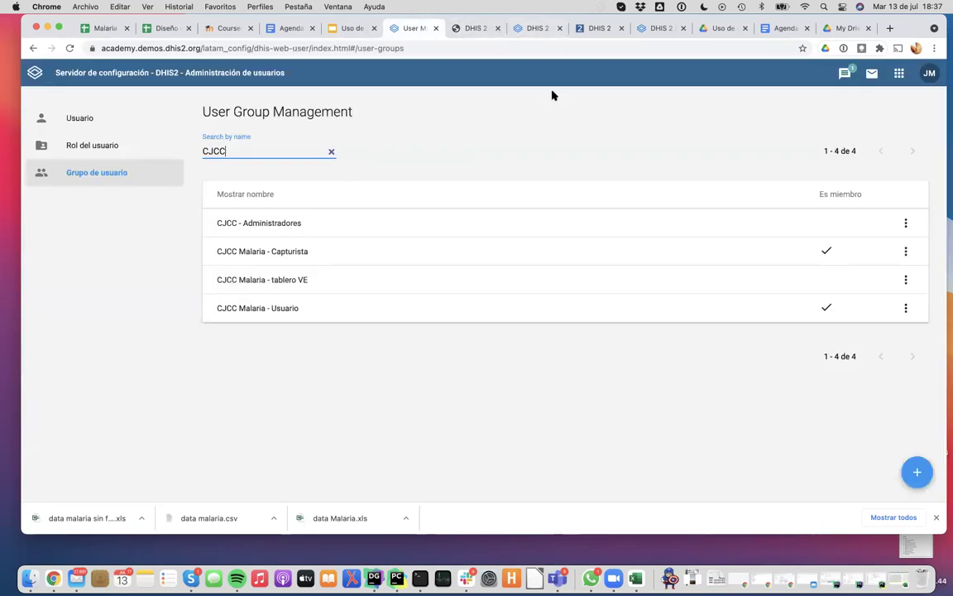
left_click(900, 74)
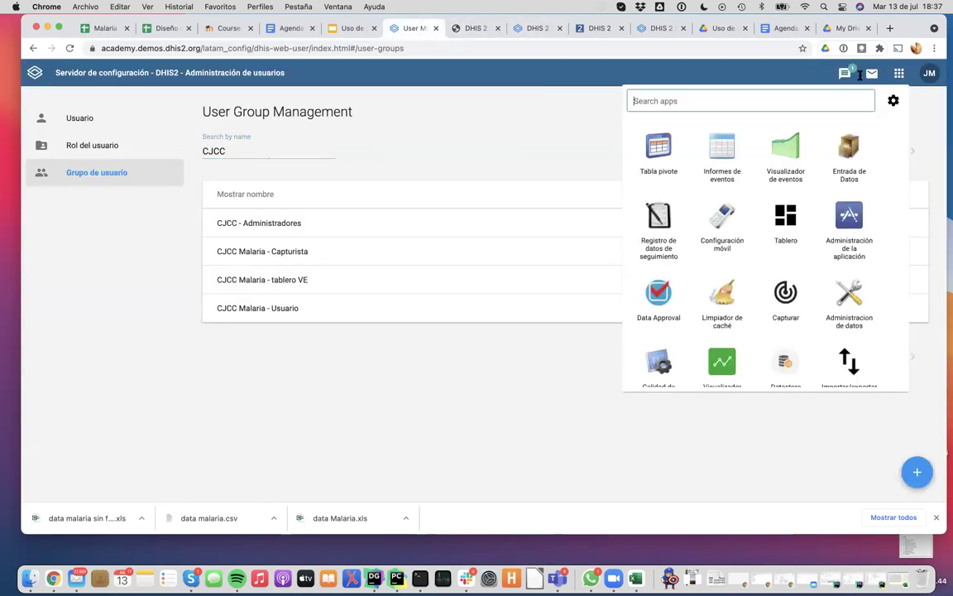
left_click(659, 219)
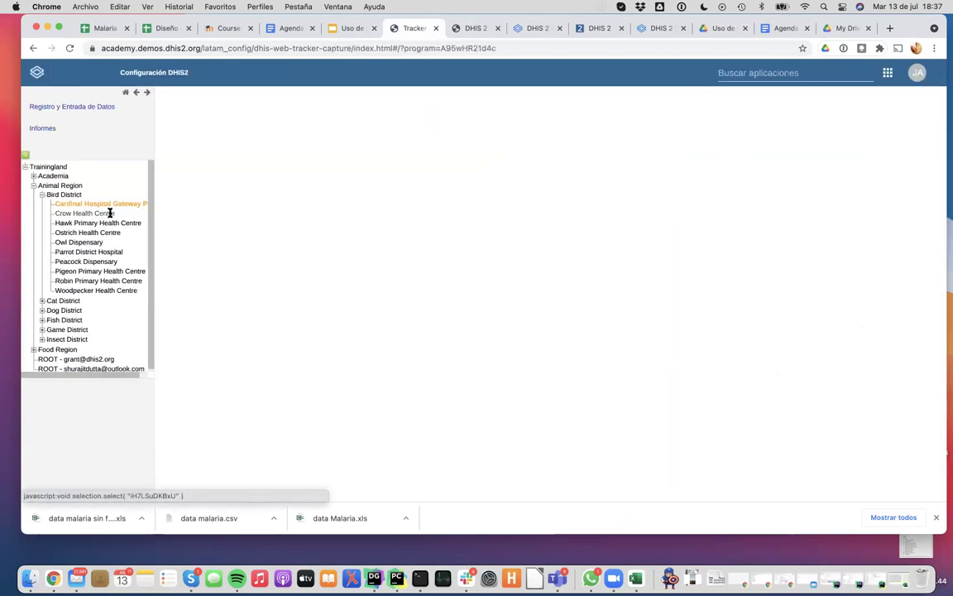
Step: Open the first CJCC- Notificación Malaria case and start registering a CJCC - Modelo A person-to-person relationship
left_click(211, 108)
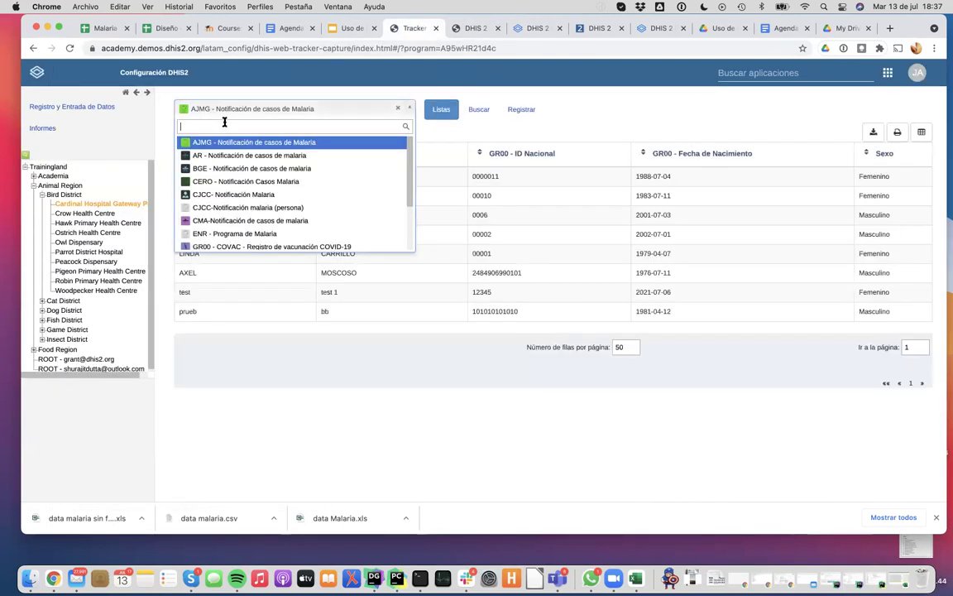
left_click(232, 195)
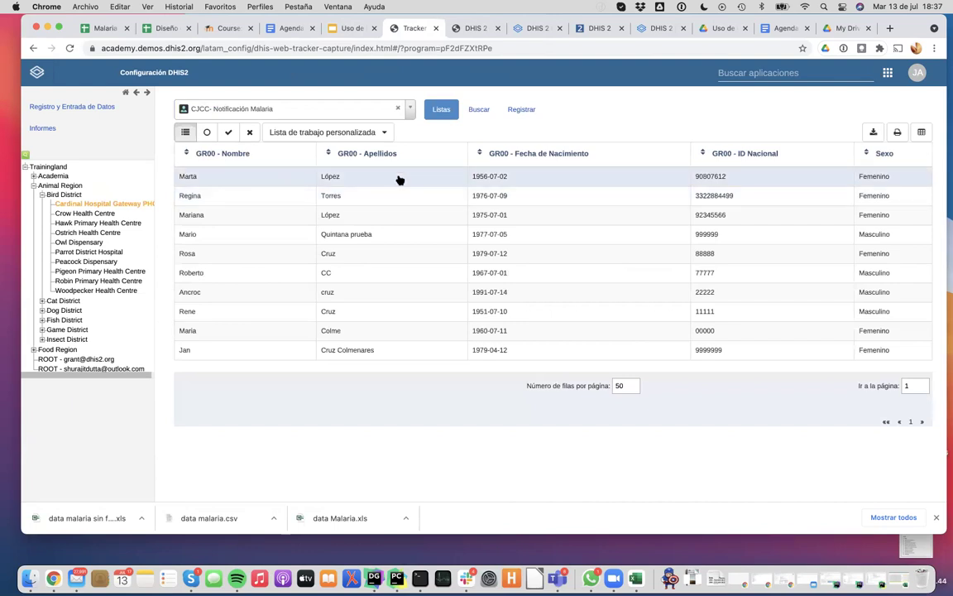
left_click(400, 180)
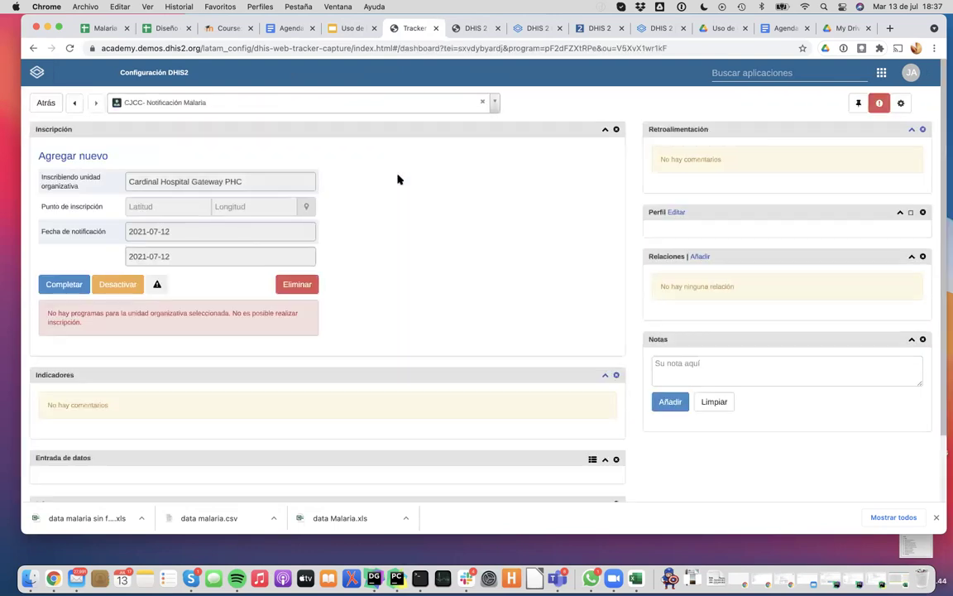
scroll(575, 266, "down", 3)
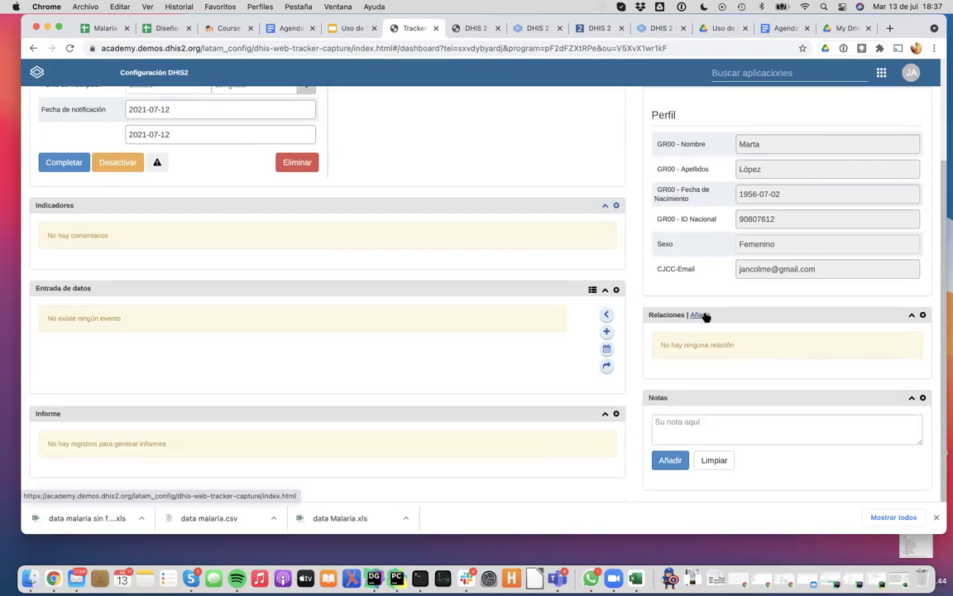
left_click(702, 316)
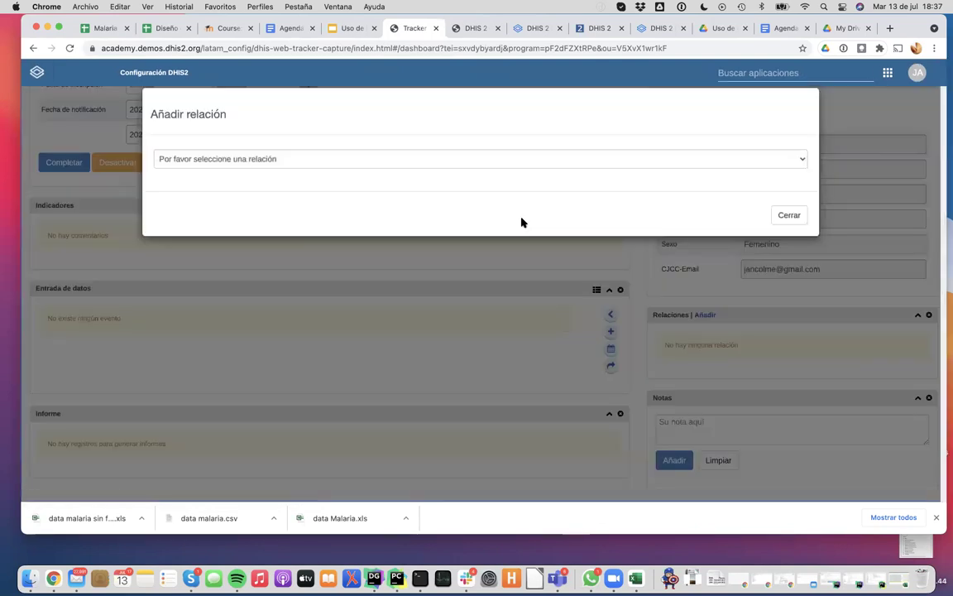
left_click(469, 165)
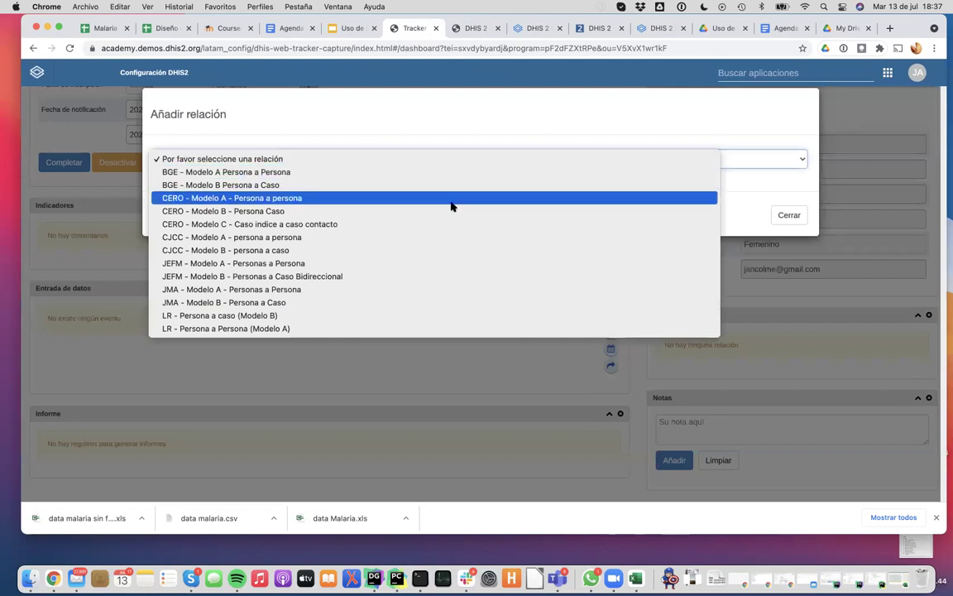
left_click(443, 237)
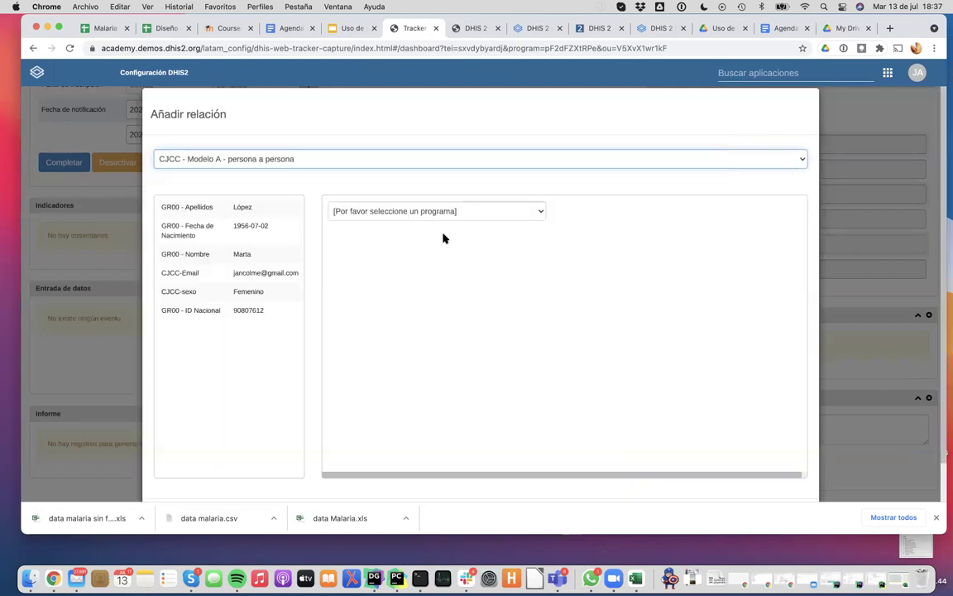
left_click(458, 213)
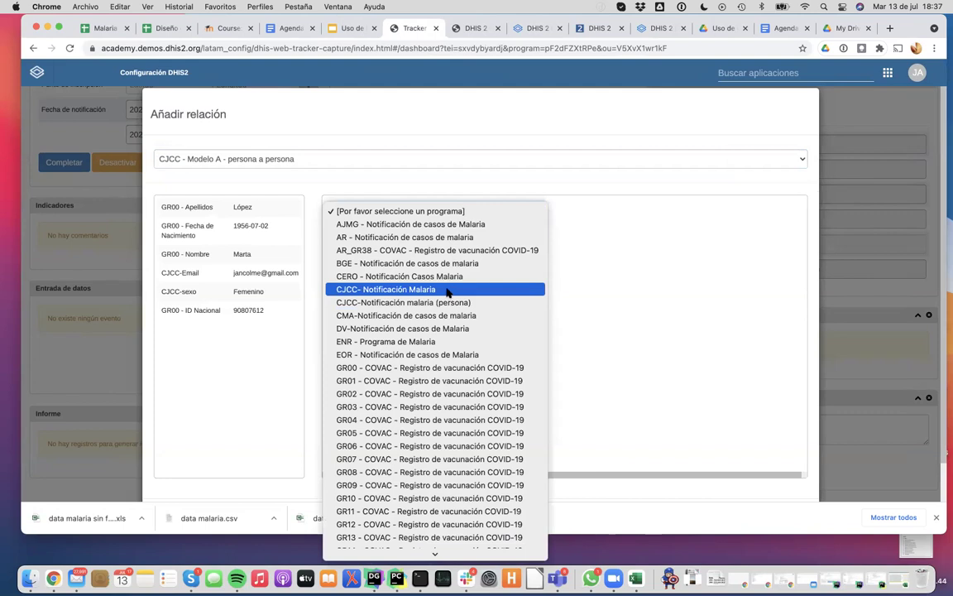
left_click(447, 291)
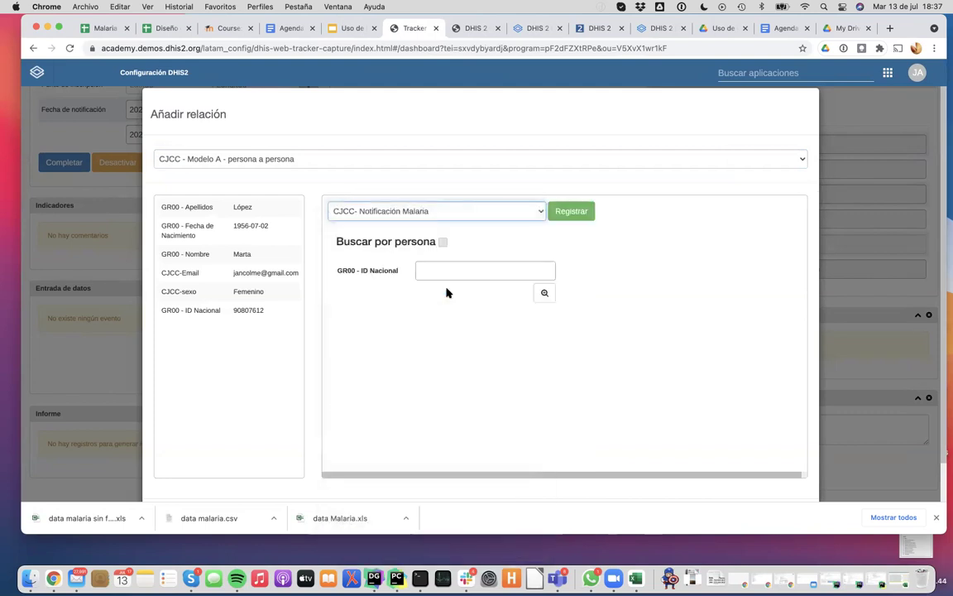
left_click(571, 212)
Step: Enter the new related person's first name and surname
scroll(597, 323, "down", 3)
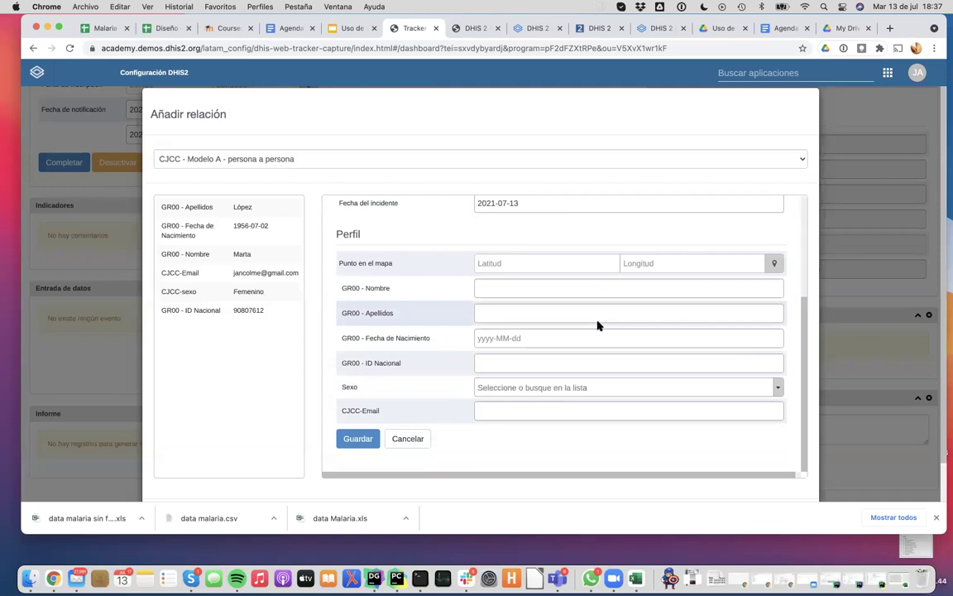
scroll(553, 296, "up", 3)
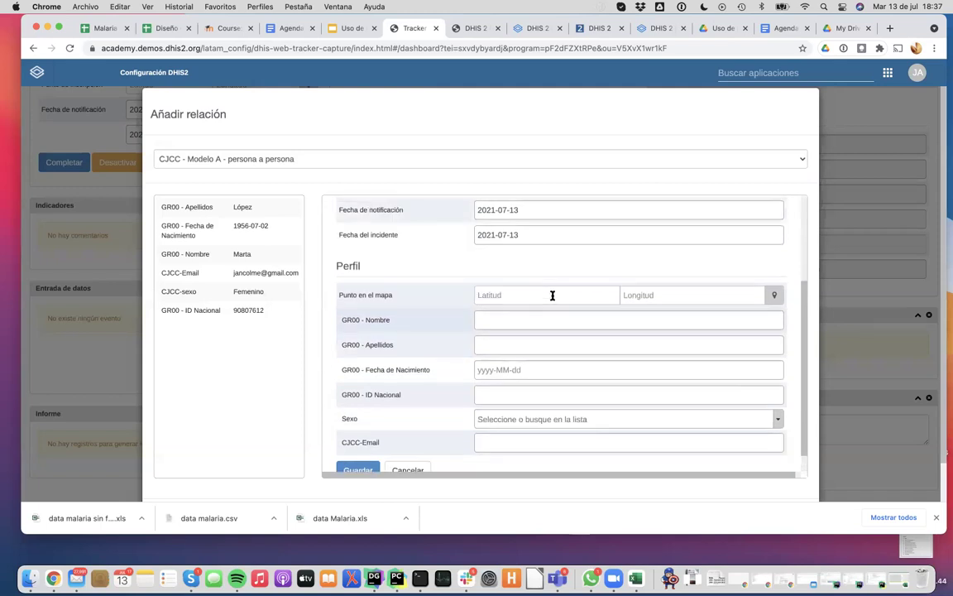
scroll(553, 298, "down", 1)
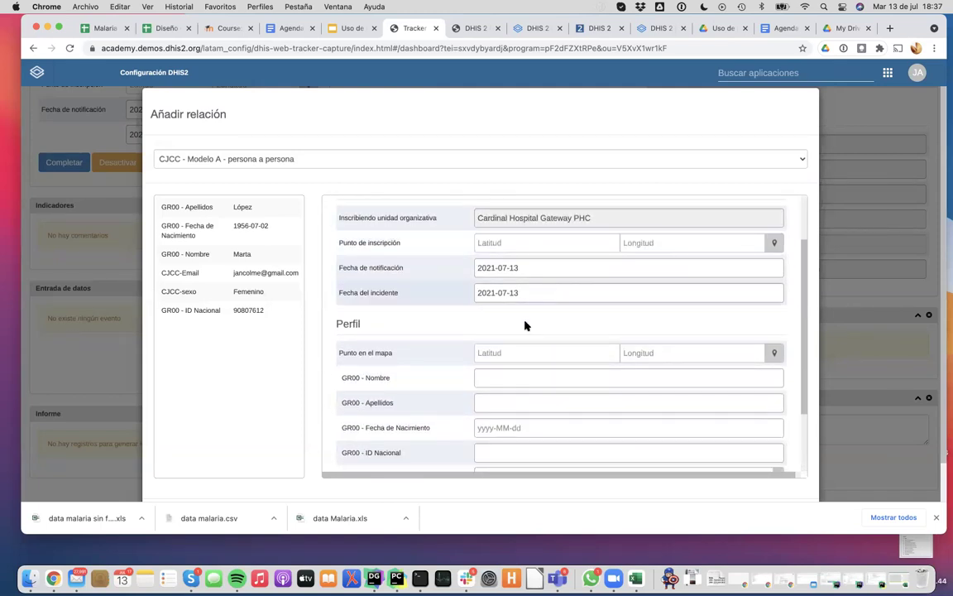
left_click(532, 378)
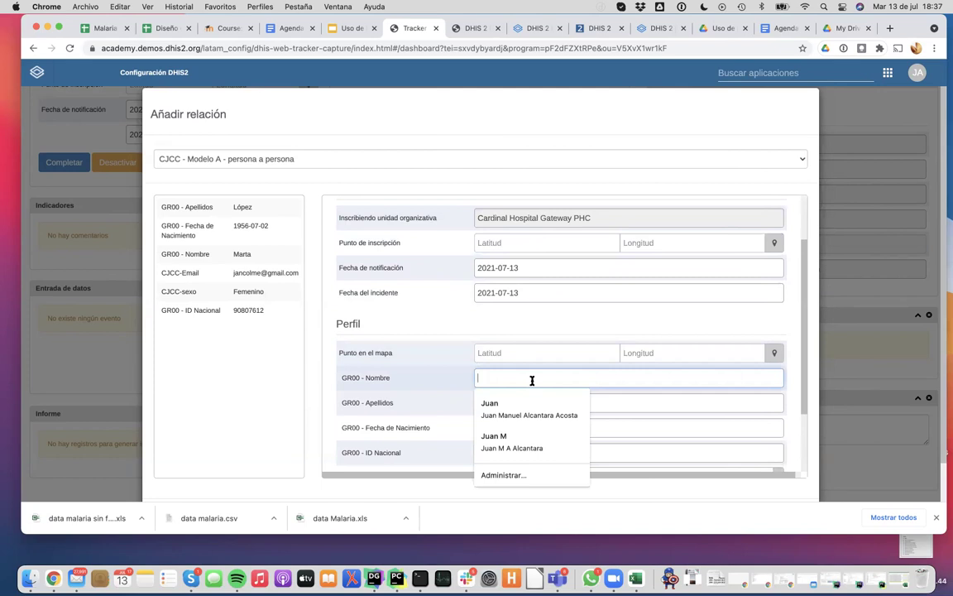
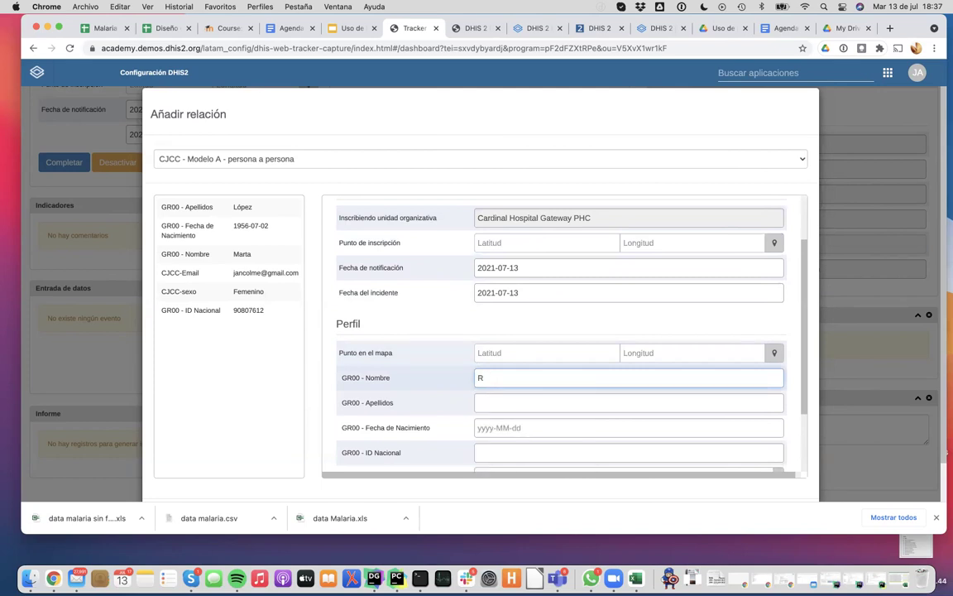
left_click(523, 402)
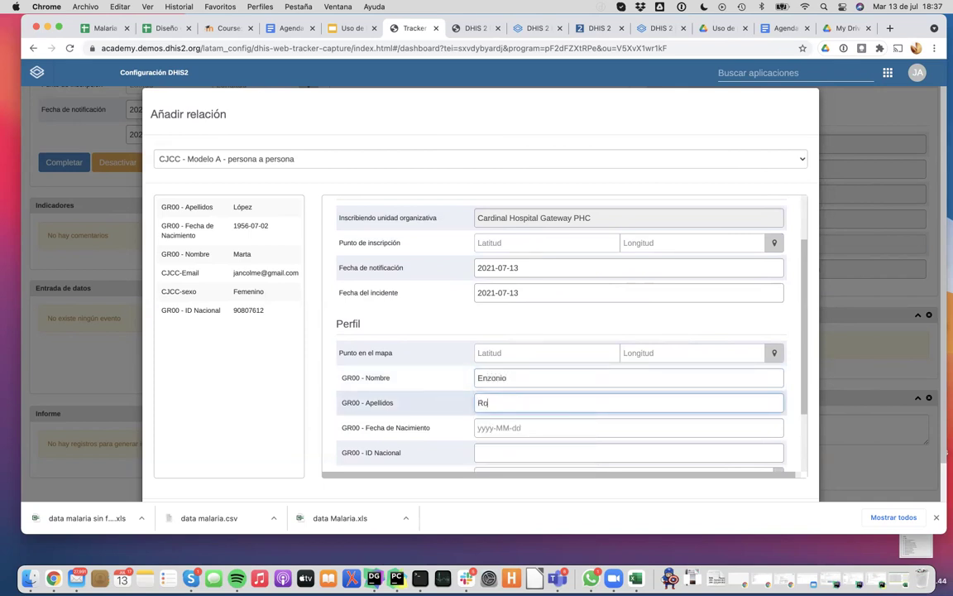
scroll(444, 405, "down", 2)
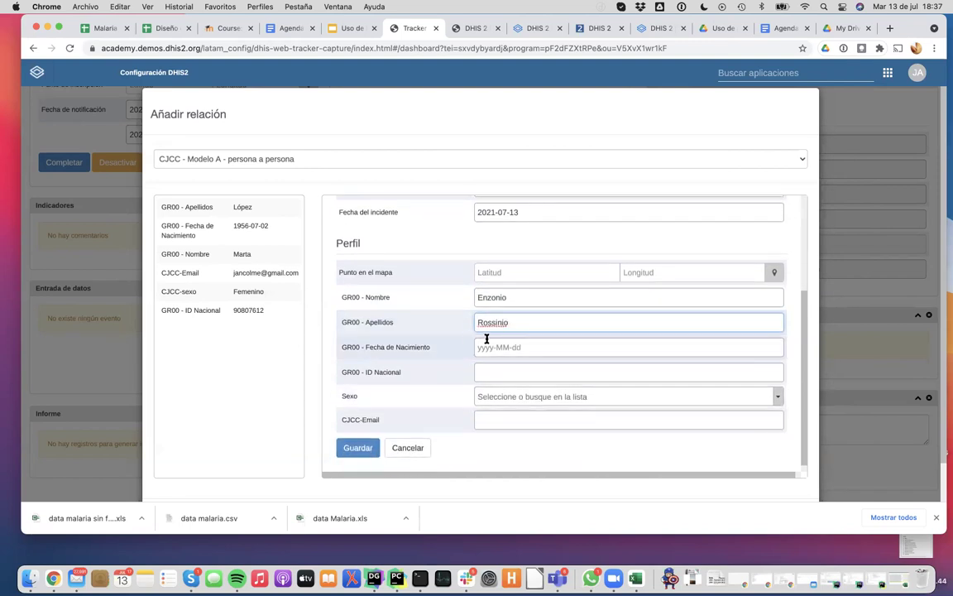
Step: Set the new person's birth date to 1990-07-01
left_click(486, 345)
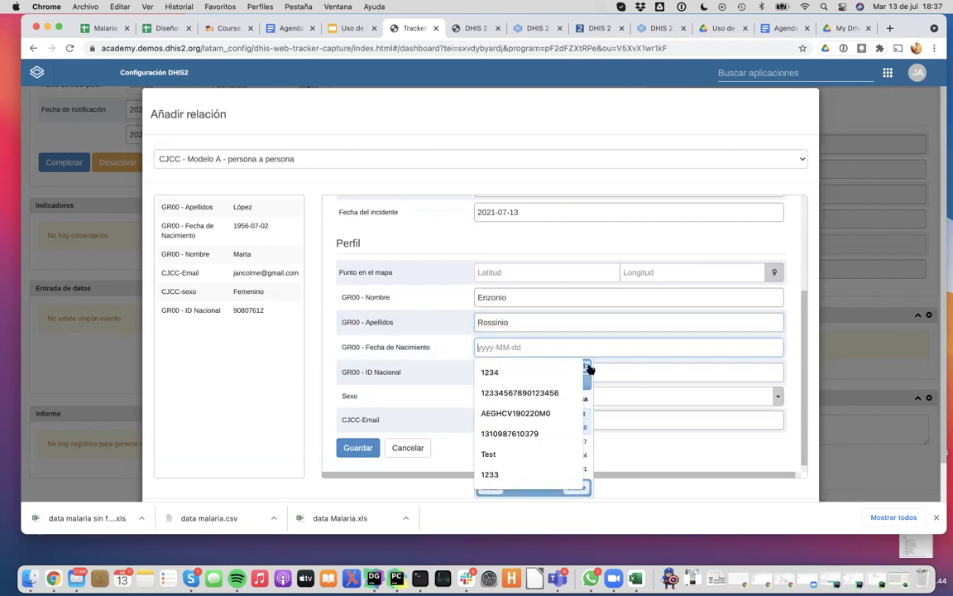
key("Escape")
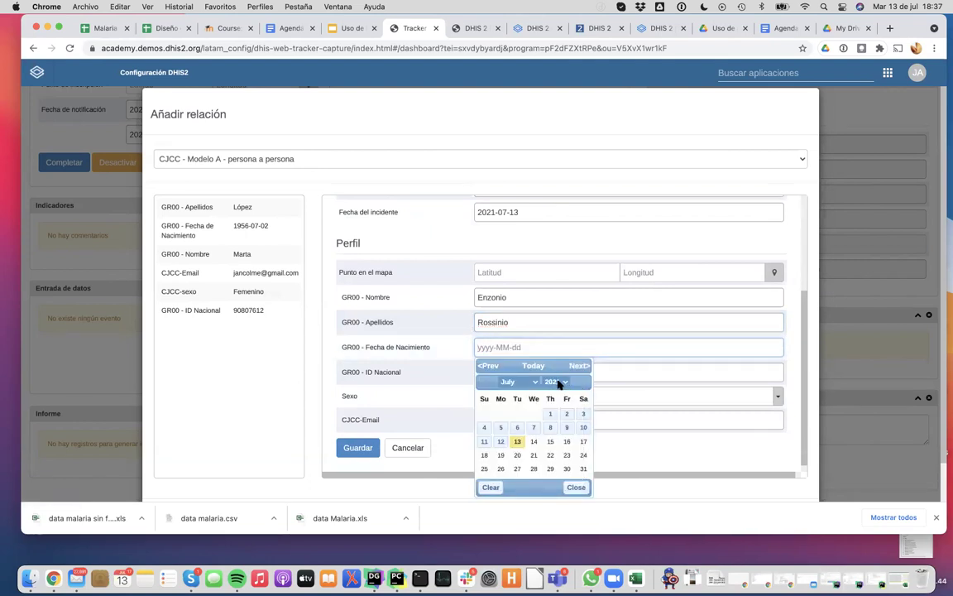
left_click(560, 382)
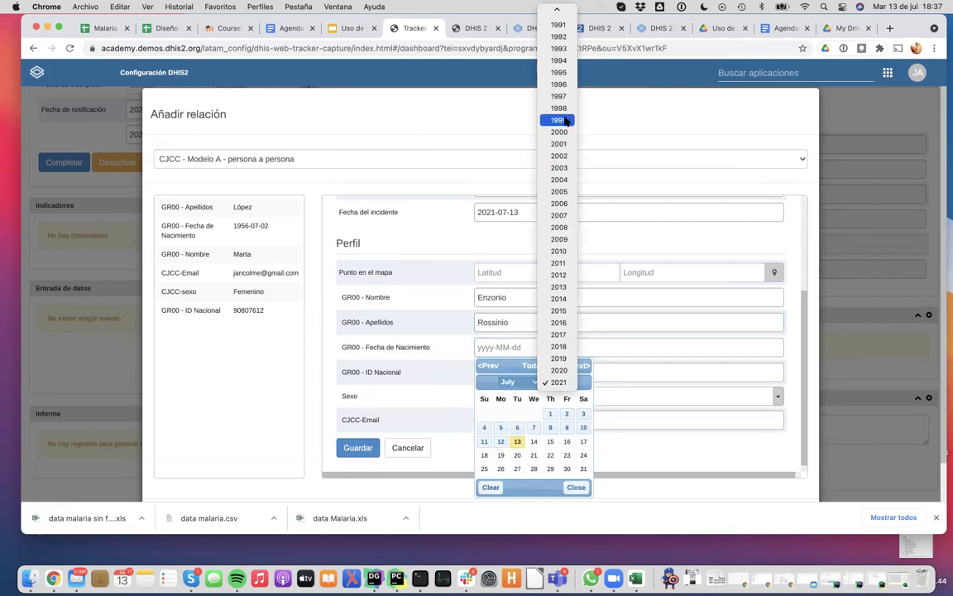
scroll(566, 122, "up", 5)
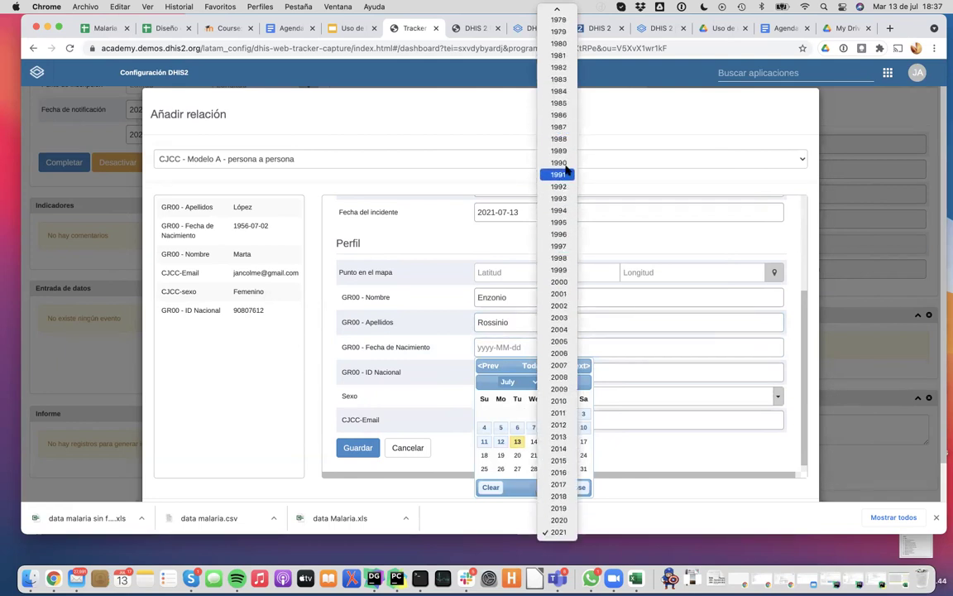
left_click(563, 162)
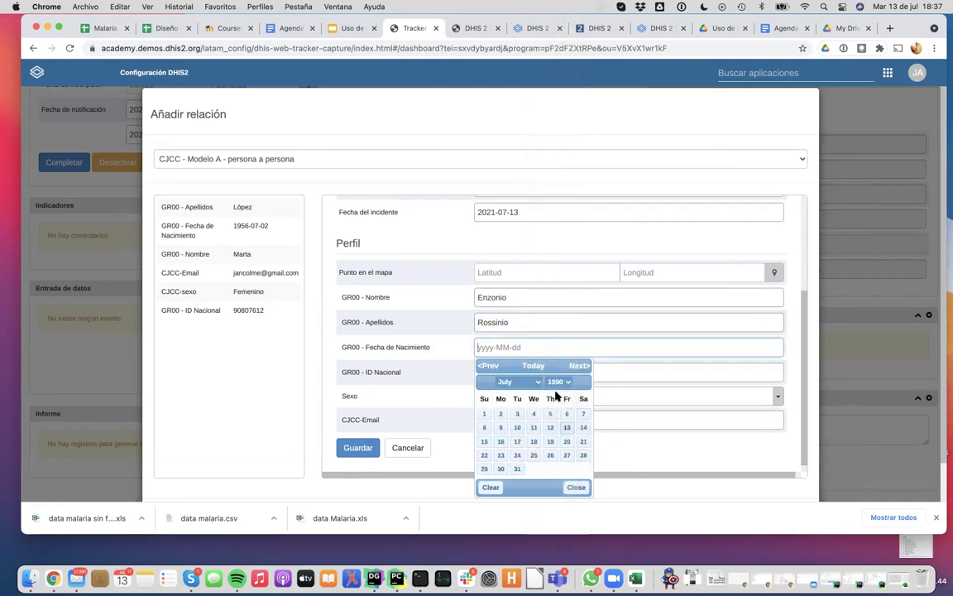
left_click(485, 414)
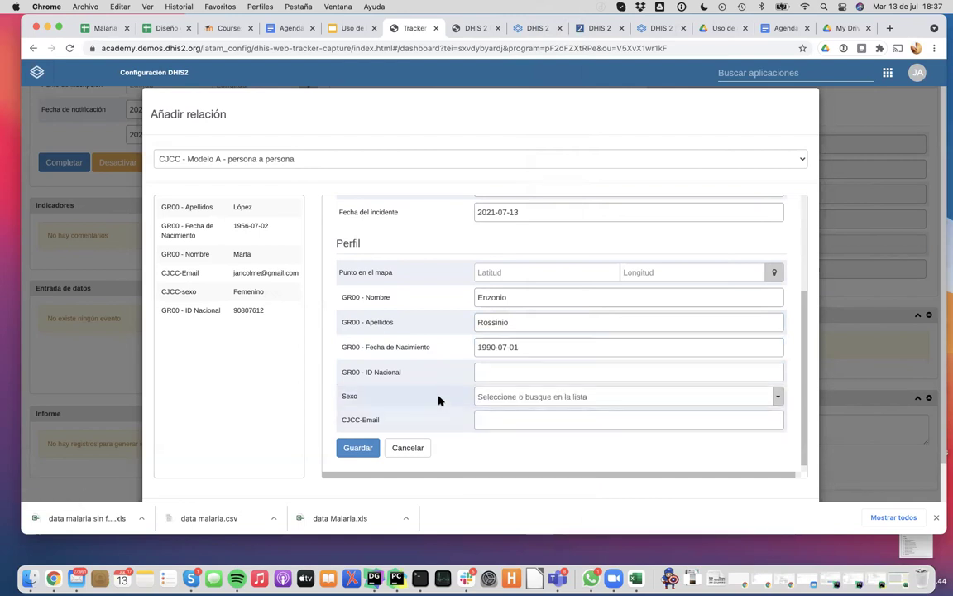
Step: Enter the person's national ID, set sex to Masculino, and save the relationship
left_click(486, 370)
type("1233")
key("BackSpace")
key("BackSpace")
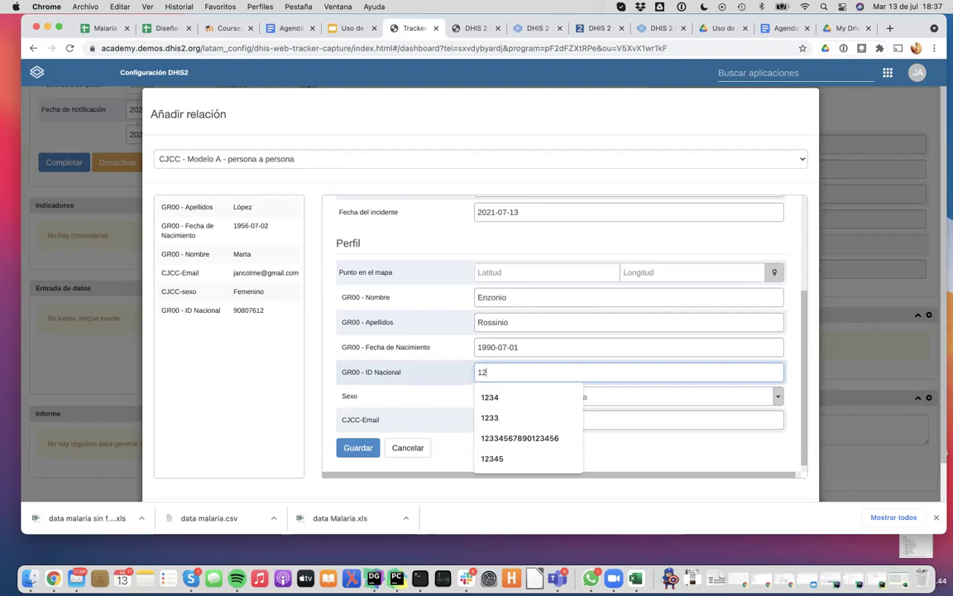
type("345ABC")
left_click(505, 398)
left_click(500, 461)
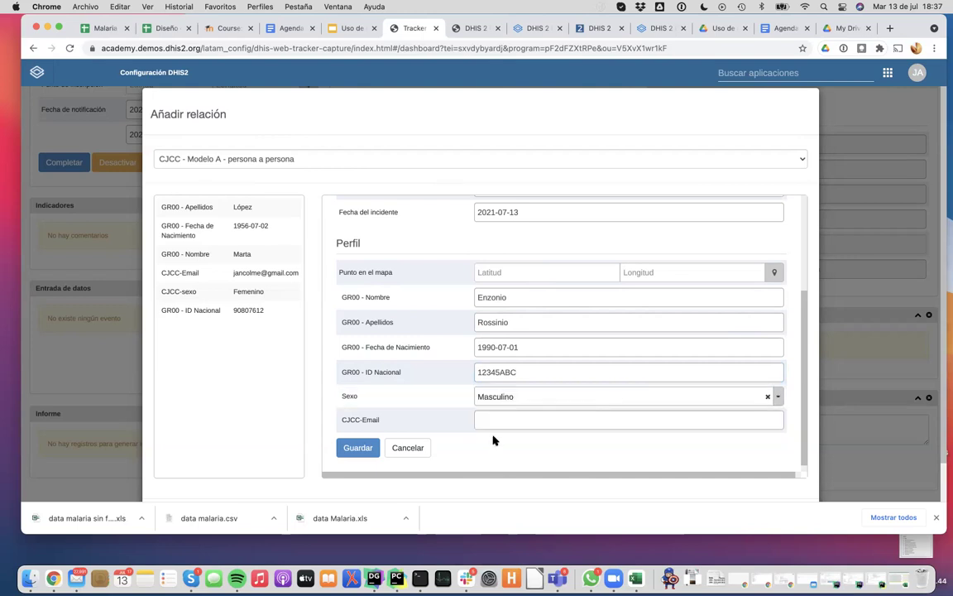
left_click(373, 450)
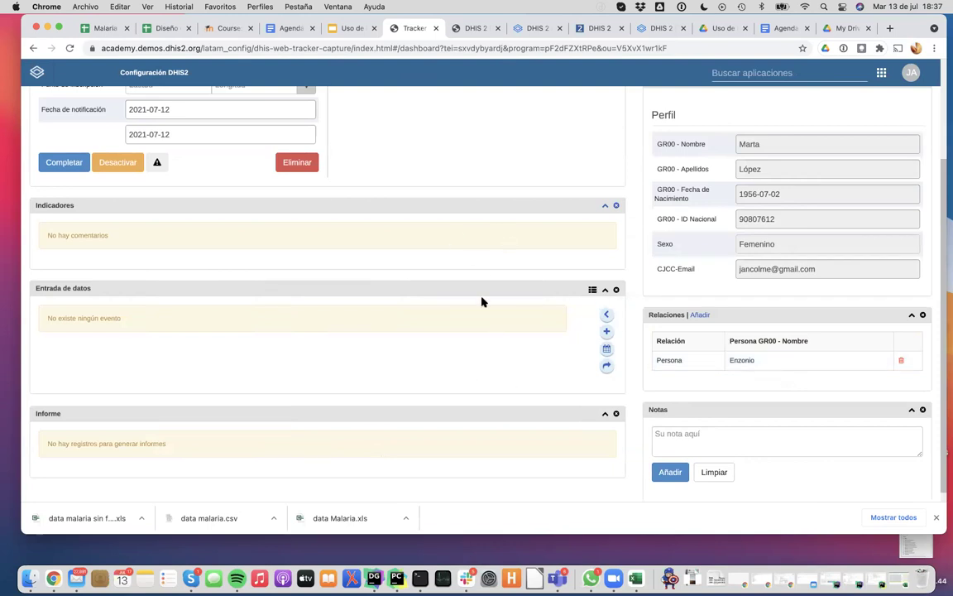
Step: Add a 2021-07-13 Detección - Diagnóstico y tratamiento event, with age 65 auto-filled
scroll(477, 402, "up", 3)
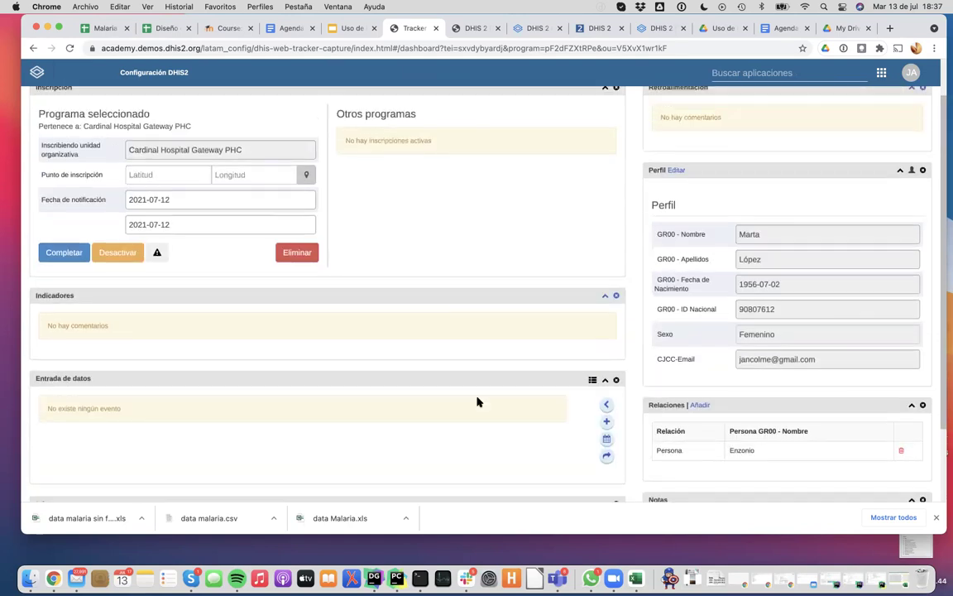
scroll(476, 401, "down", 3)
left_click(609, 350)
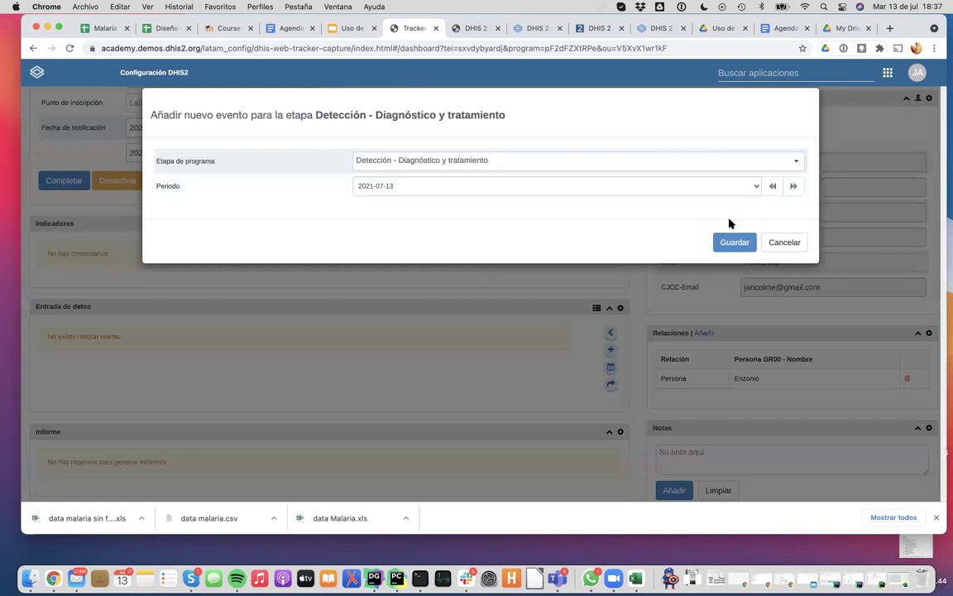
left_click(733, 240)
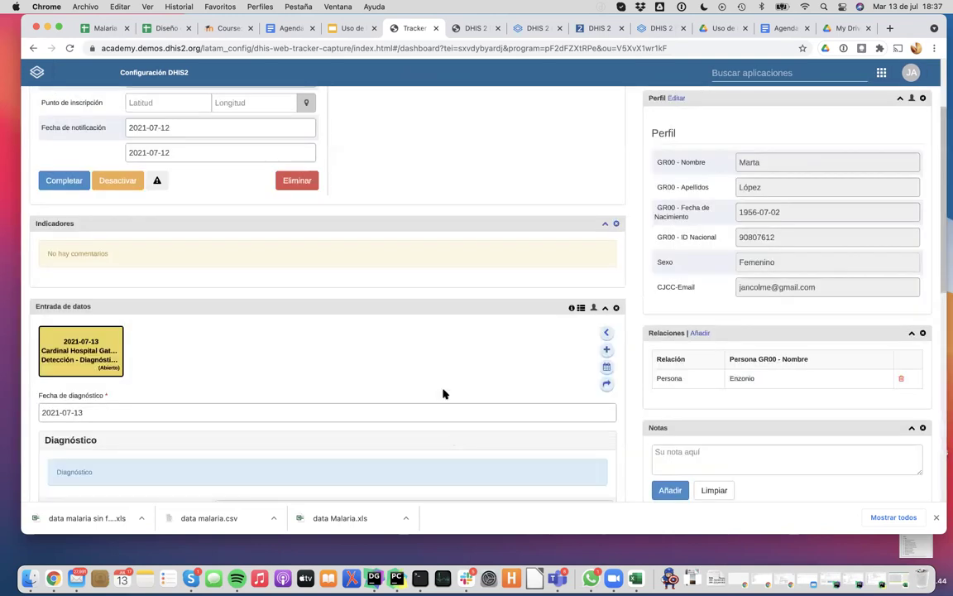
scroll(443, 394, "up", 3)
scroll(443, 394, "down", 10)
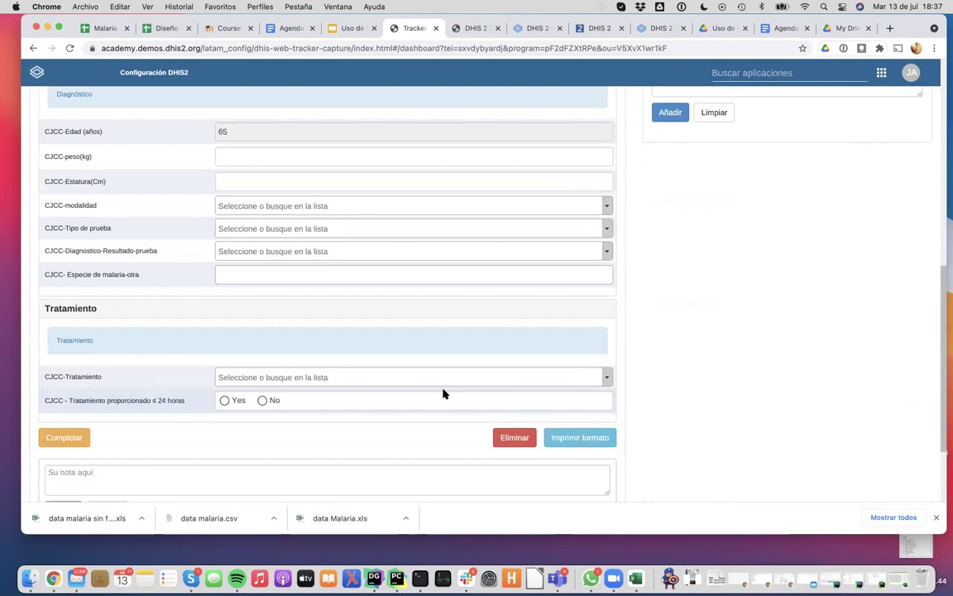
scroll(443, 394, "up", 10)
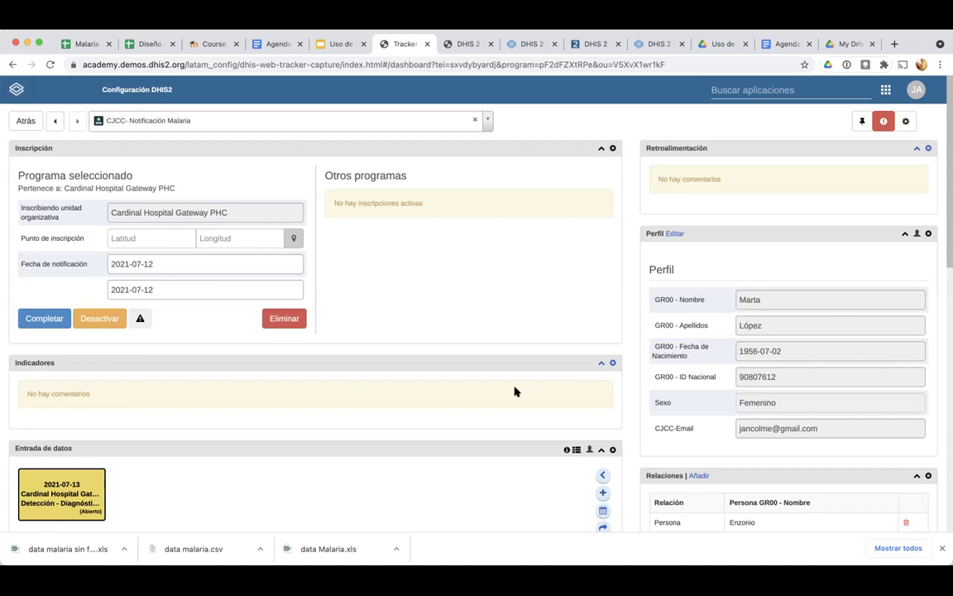
scroll(514, 390, "down", 2)
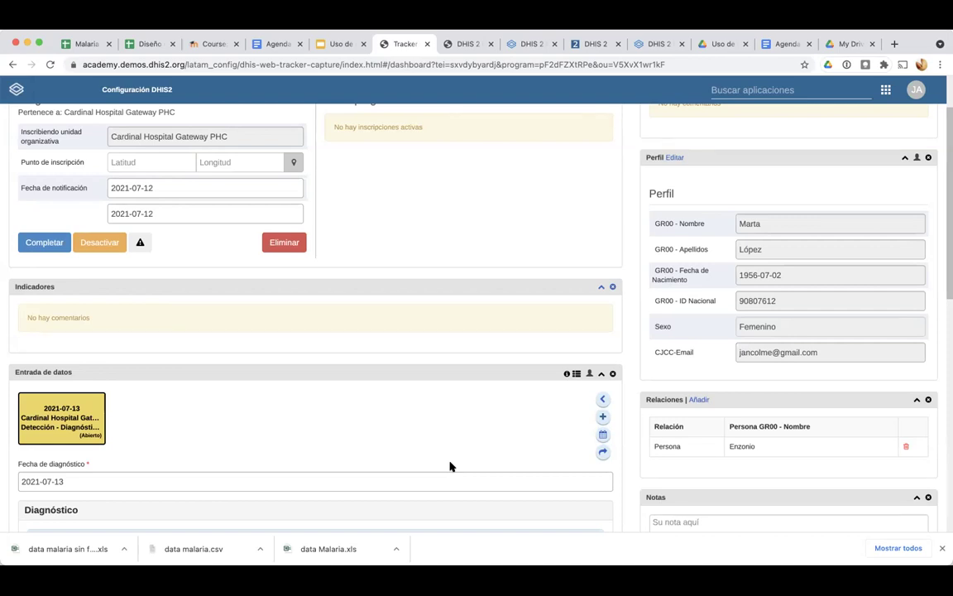
scroll(457, 331, "up", 2)
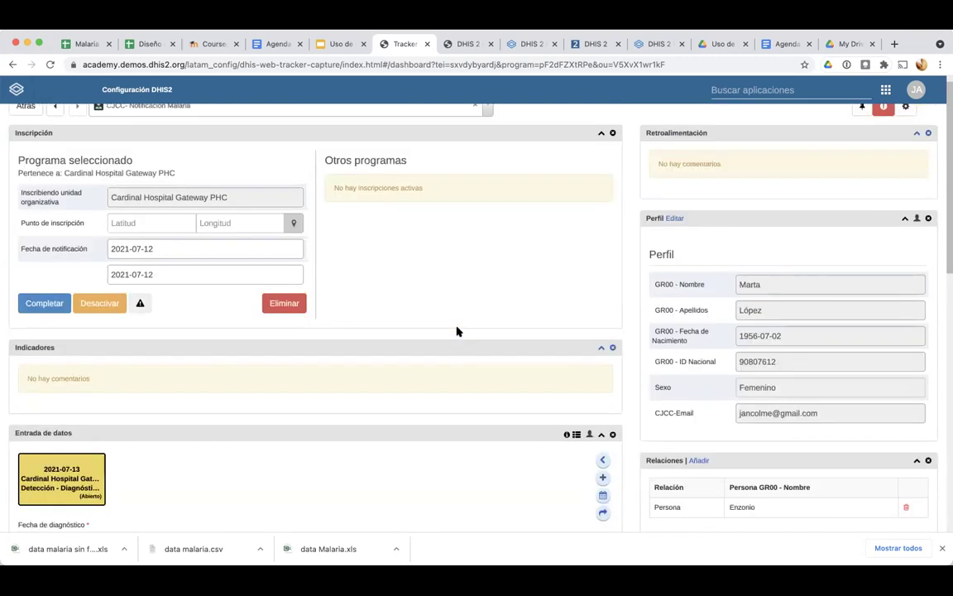
scroll(456, 331, "up", 1)
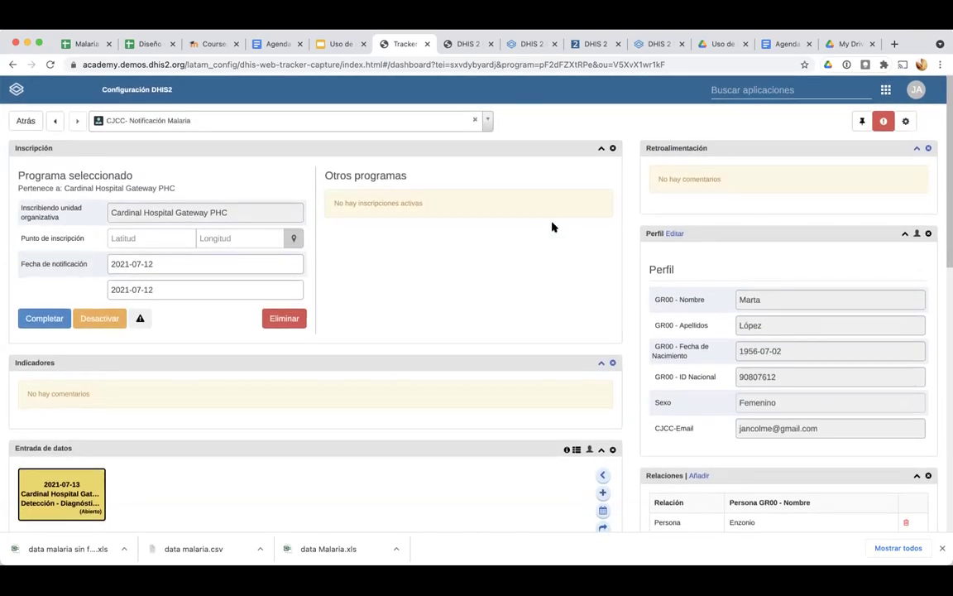
Step: Go to the Maintenance app's Set de leyendas list under OTRO
left_click(723, 91)
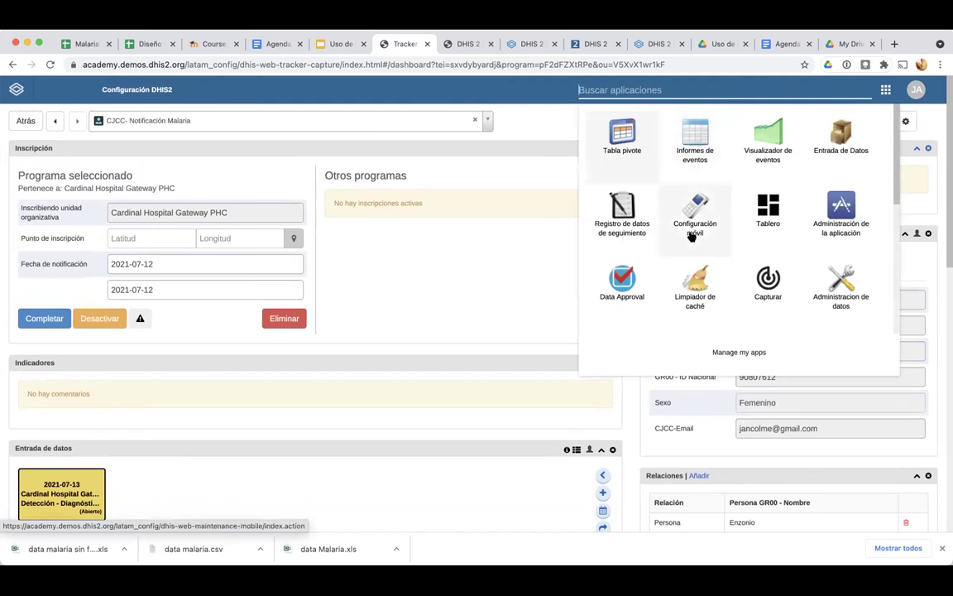
scroll(687, 221, "down", 3)
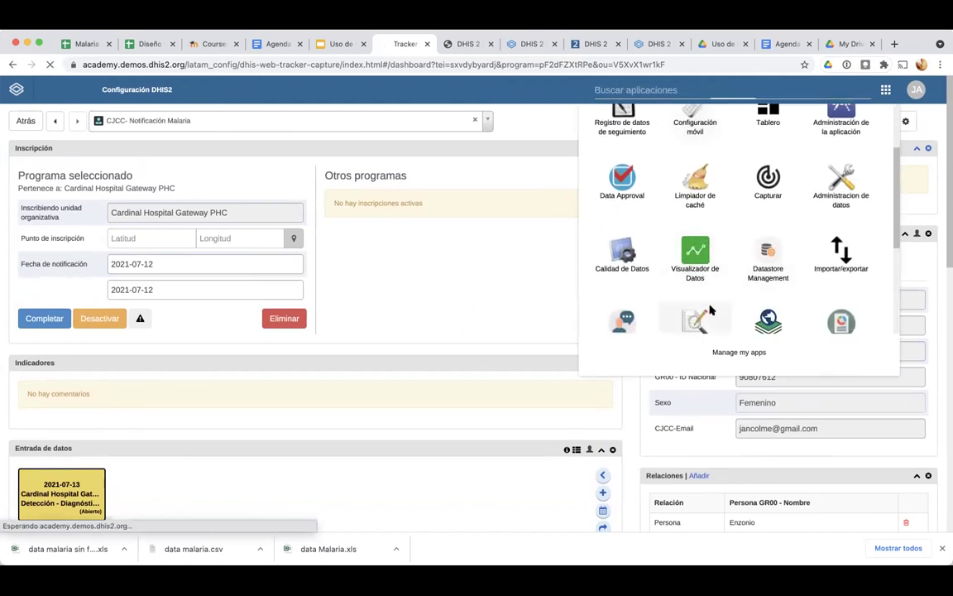
left_click(708, 312)
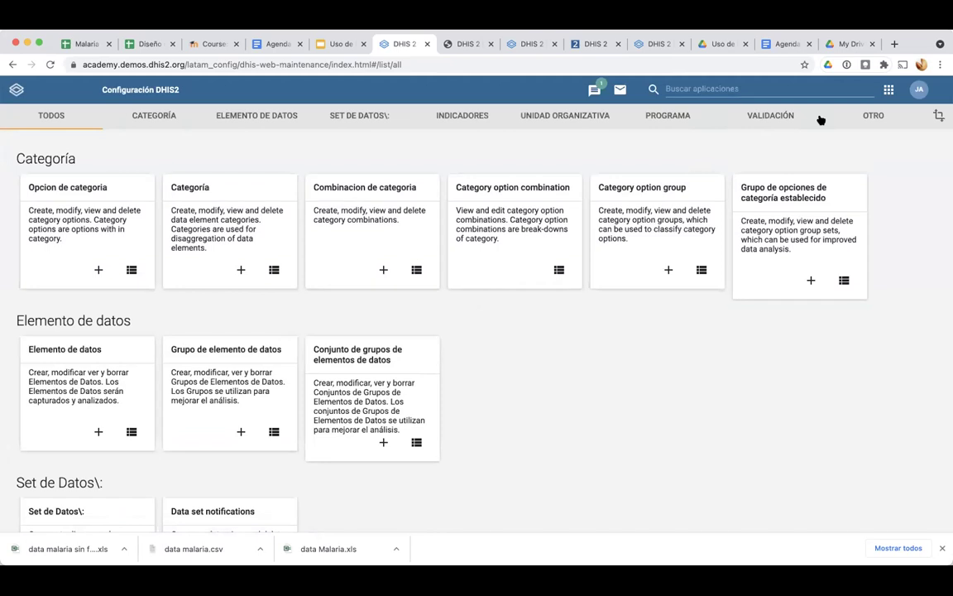
left_click(863, 118)
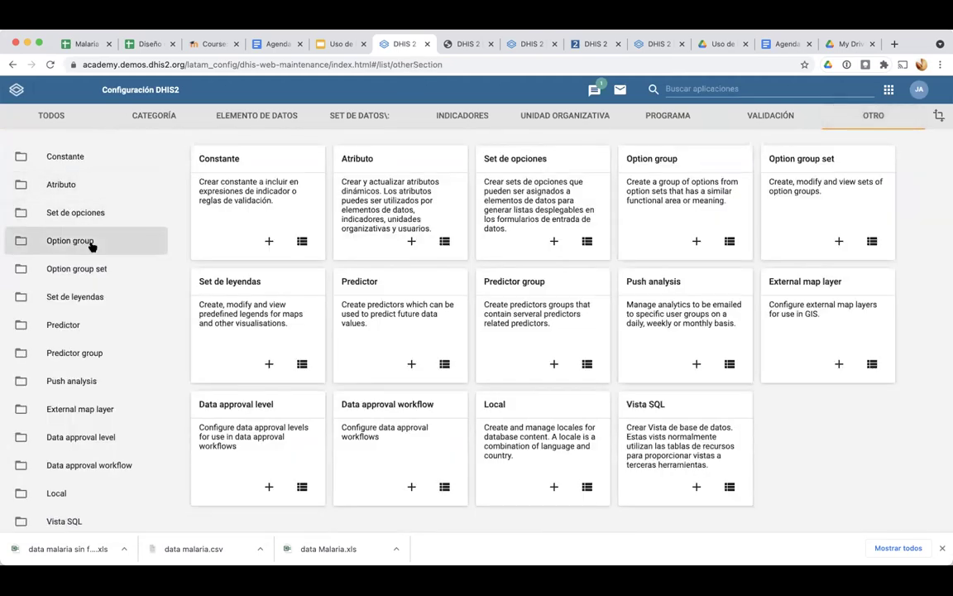
left_click(97, 297)
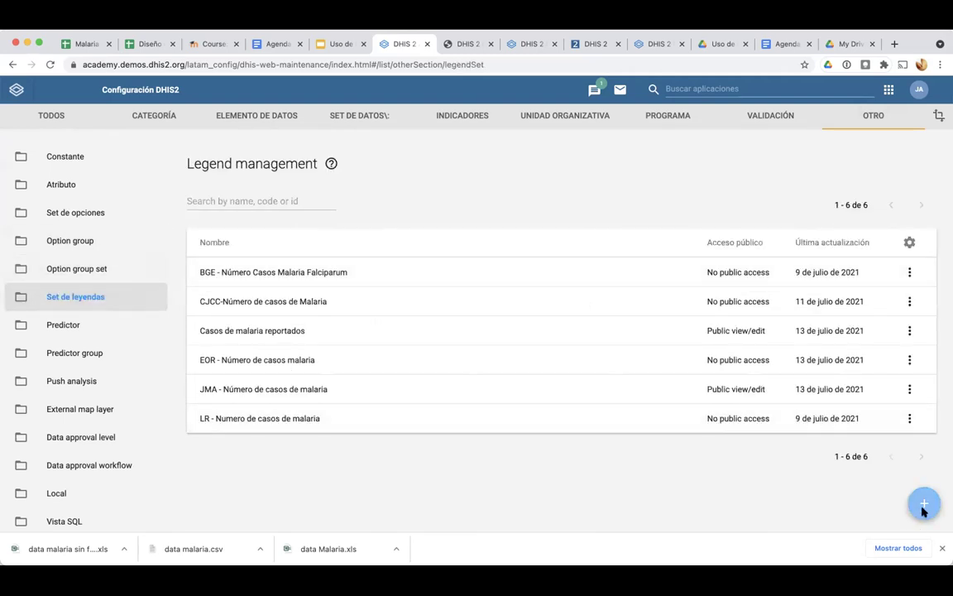
Step: Start a new legend set named 'JMA - Grupos de edad'
left_click(922, 509)
left_click(267, 253)
type("JMA -")
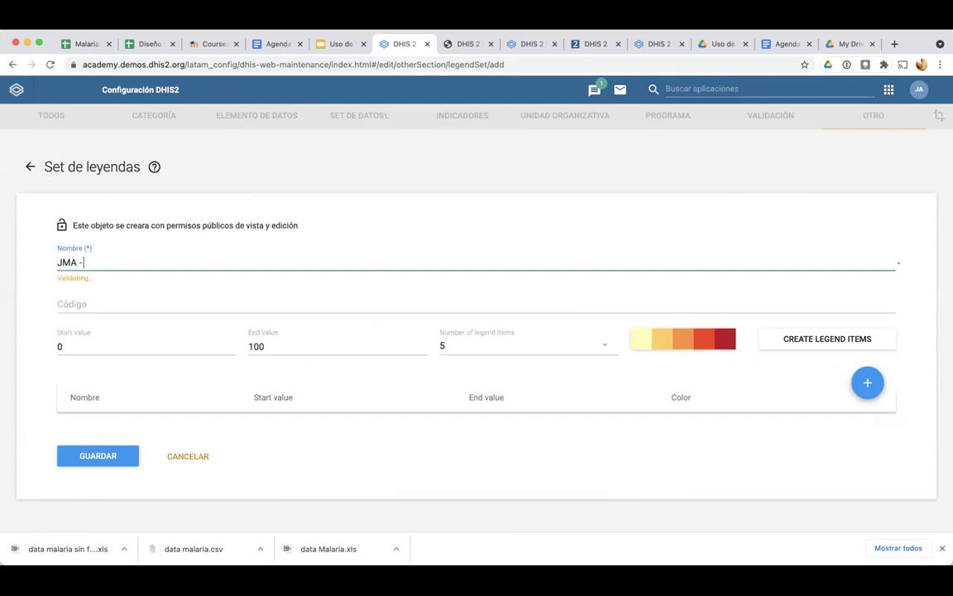
type(" Grupos de edad")
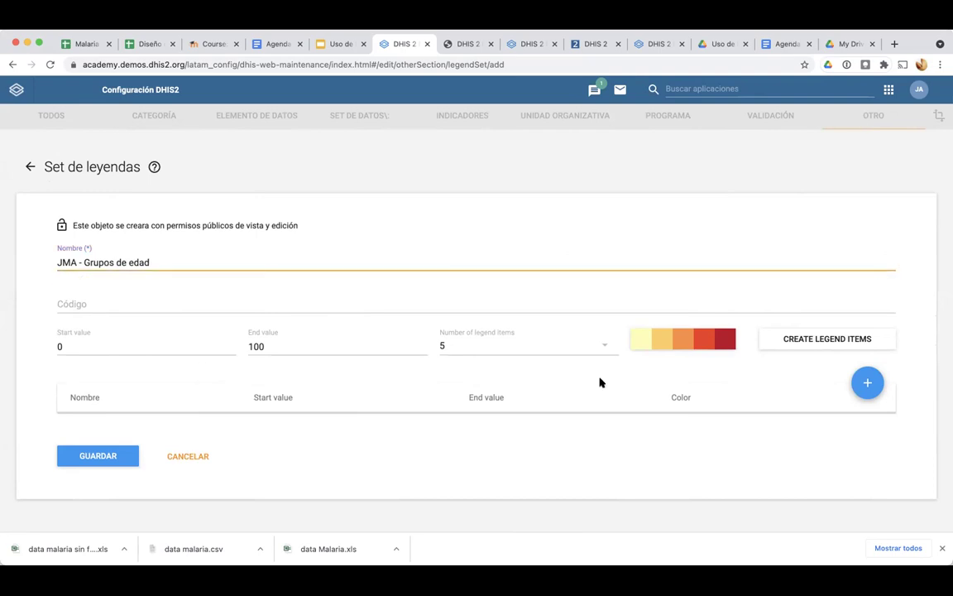
Step: Add legend item '0 - 5' ranging from 0 to 5
left_click(862, 383)
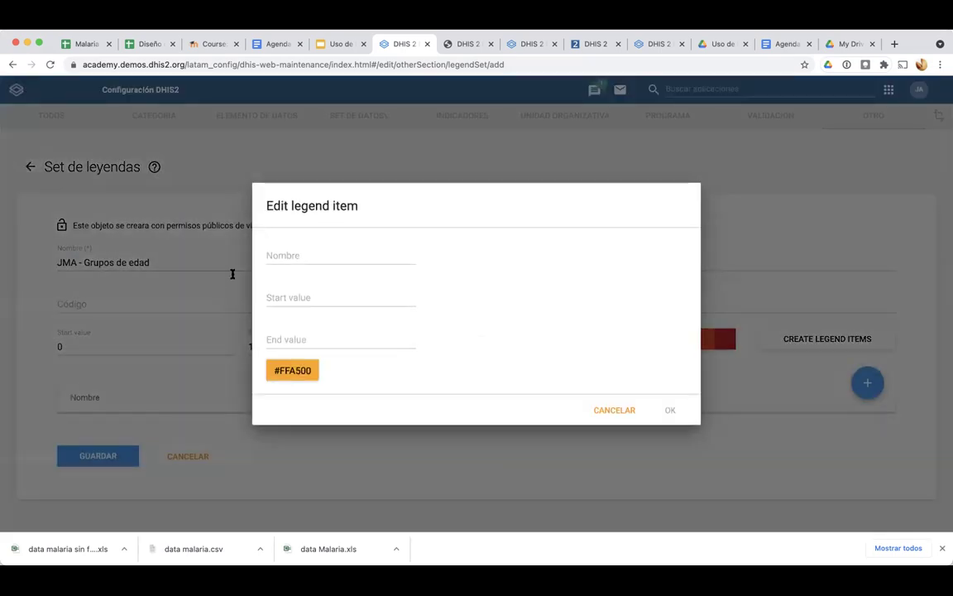
left_click(335, 255)
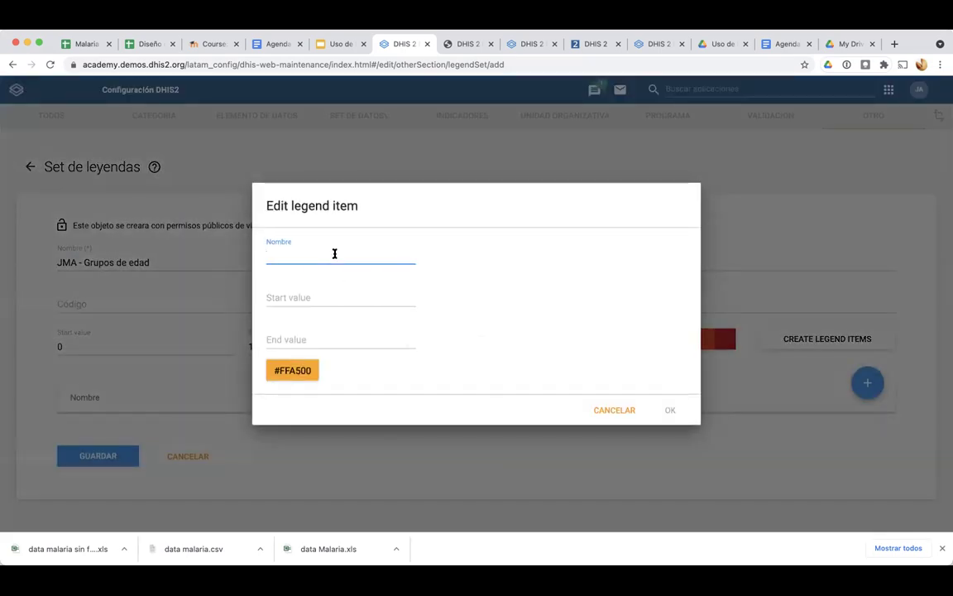
type("0 -")
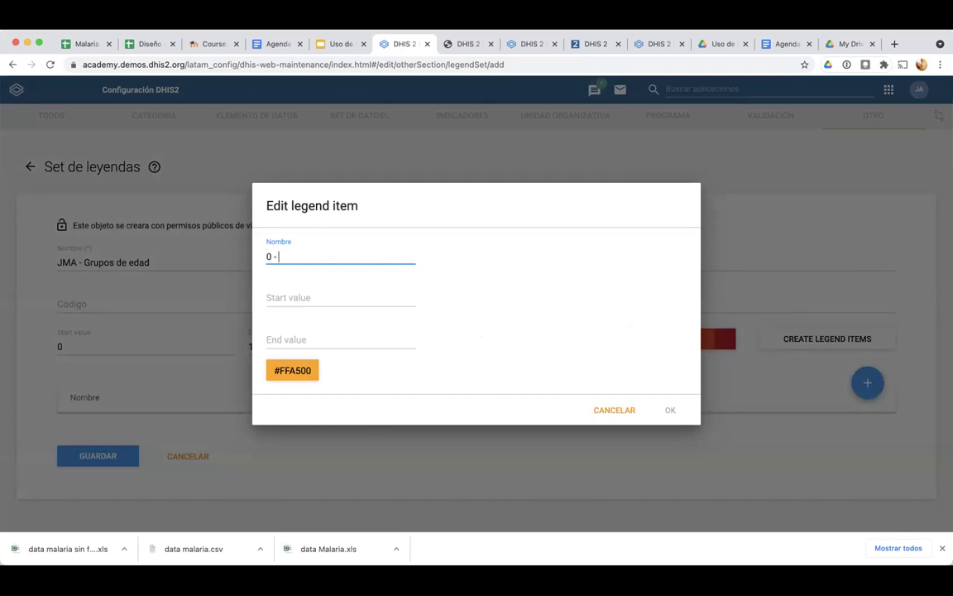
type(" 5")
left_click(308, 296)
type("0")
left_click(298, 331)
type("5")
left_click(670, 412)
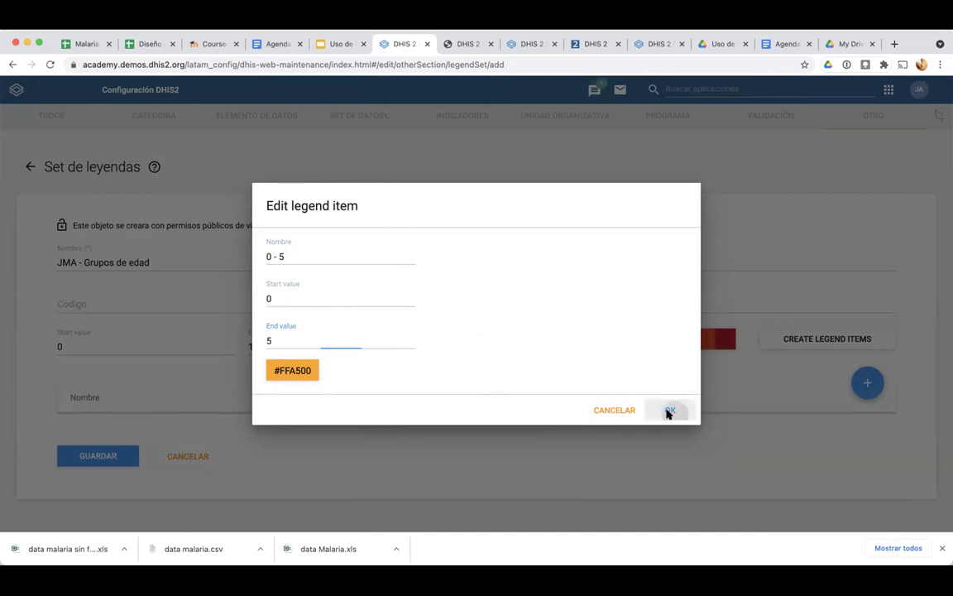
Step: Enter a yellow legend item '6 - 10' starting at 5
left_click(861, 381)
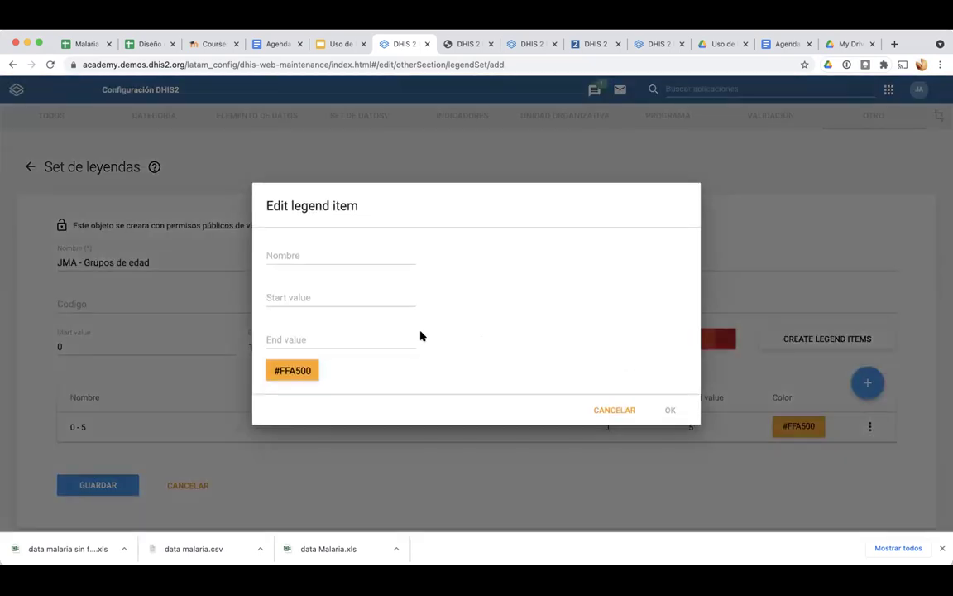
left_click(296, 373)
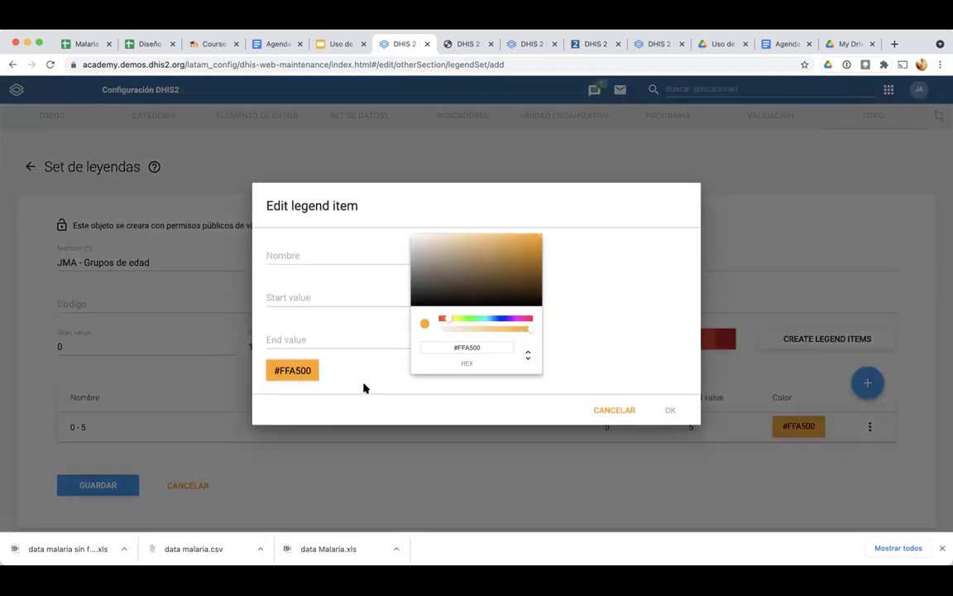
left_click(453, 319)
left_click(350, 254)
left_click(350, 254)
type("5")
left_click(335, 301)
left_click(317, 257)
key("BackSpace")
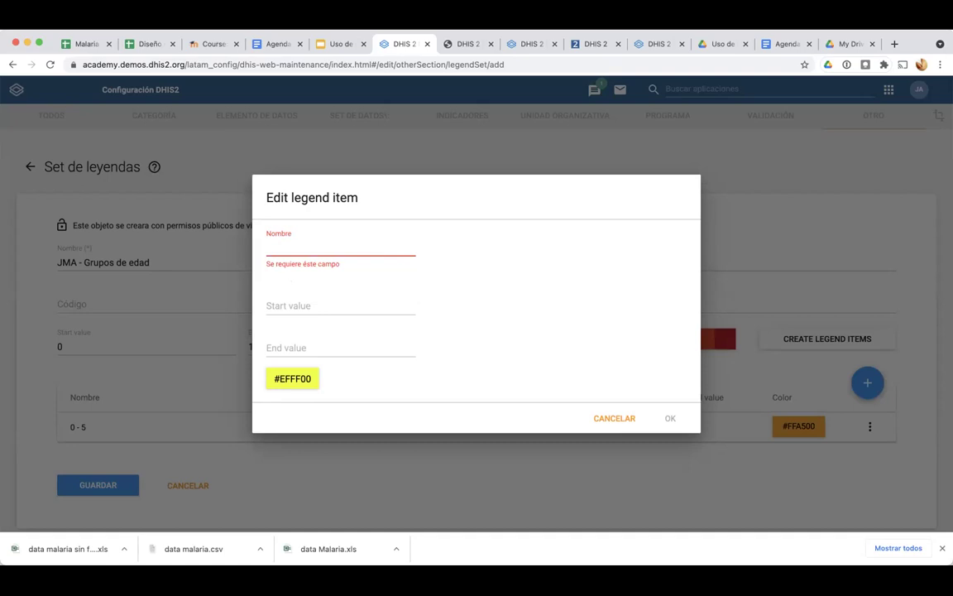
type("6 -")
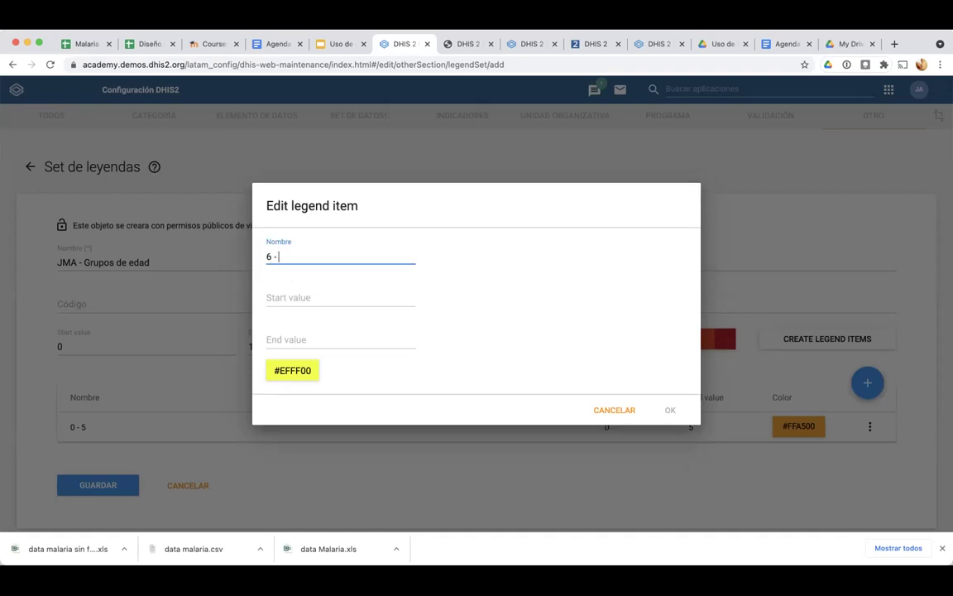
type(" 10")
left_click(296, 294)
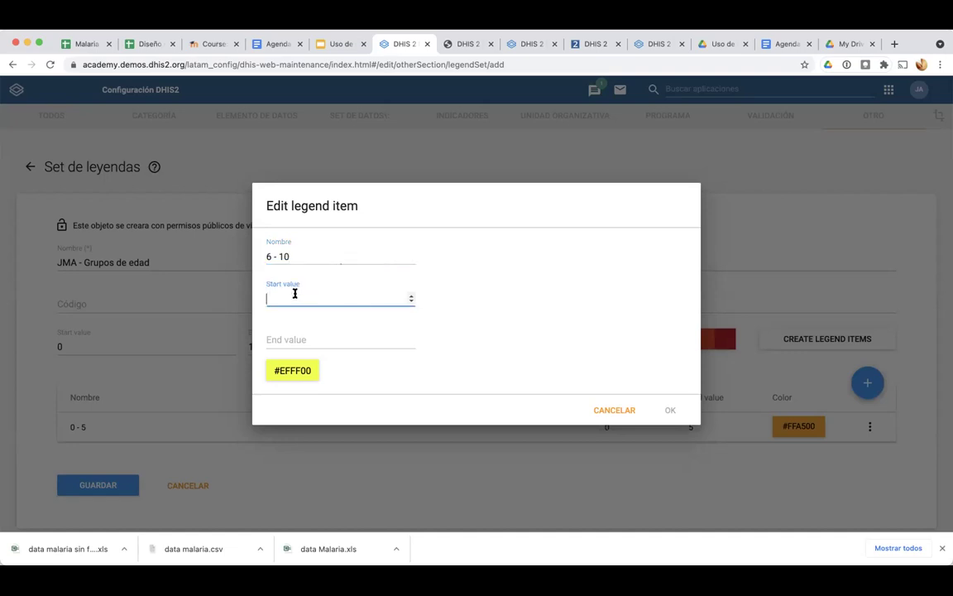
type("5")
left_click(295, 339)
Step: Finish item 6 - 10 with end value 10, then add green item '11 - 15' (10 to 15)
type("10")
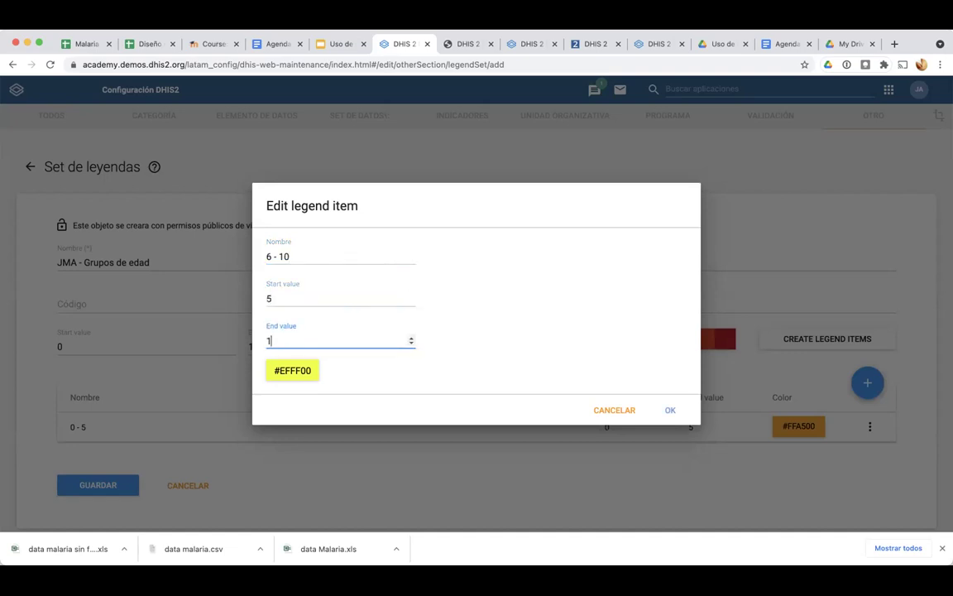
left_click(672, 410)
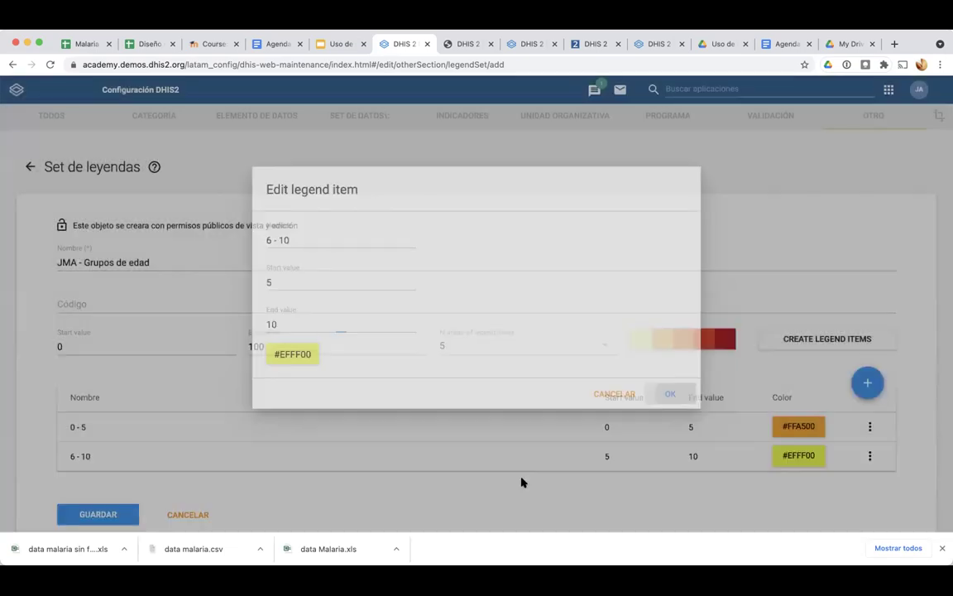
left_click(879, 381)
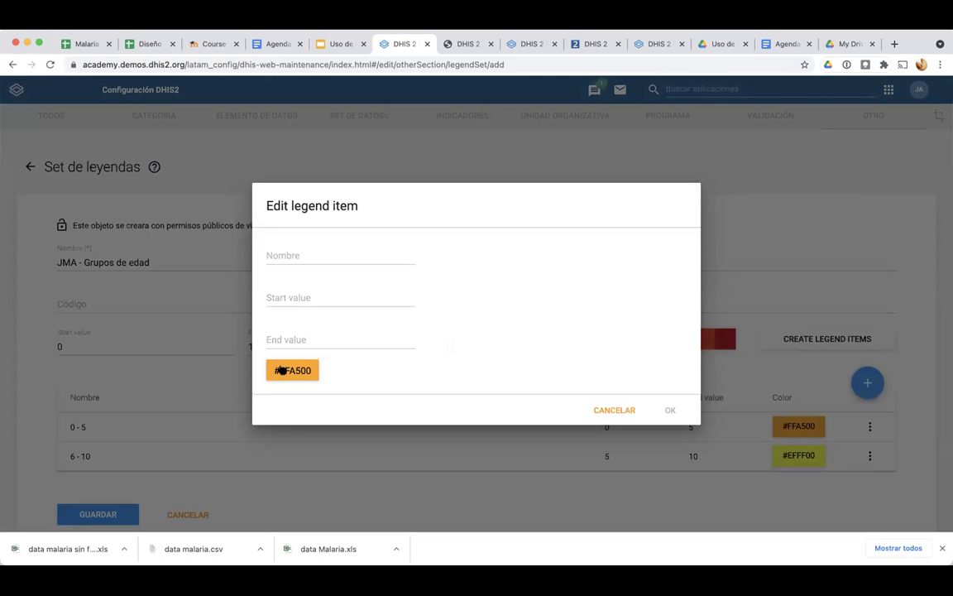
left_click(292, 370)
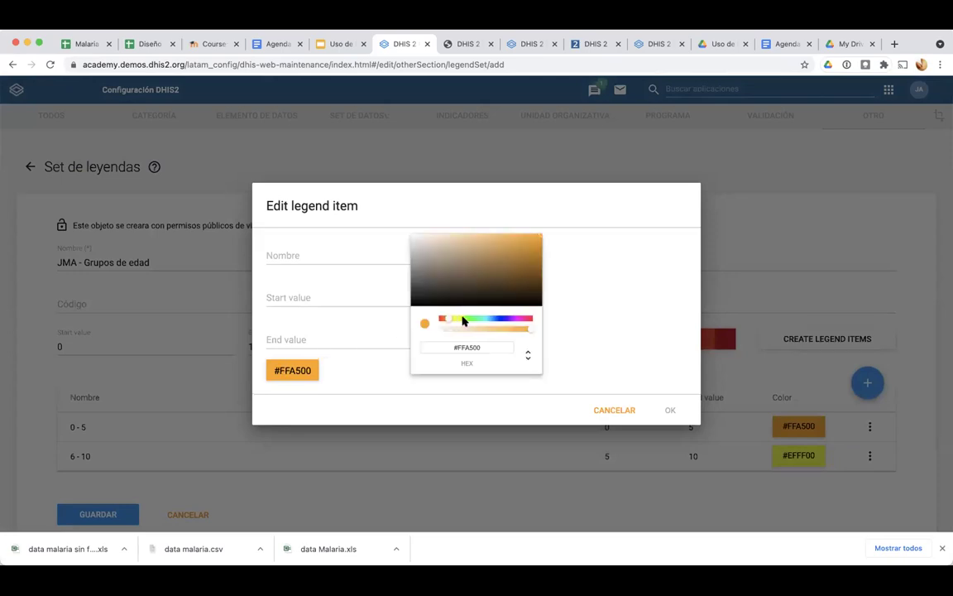
left_click(464, 319)
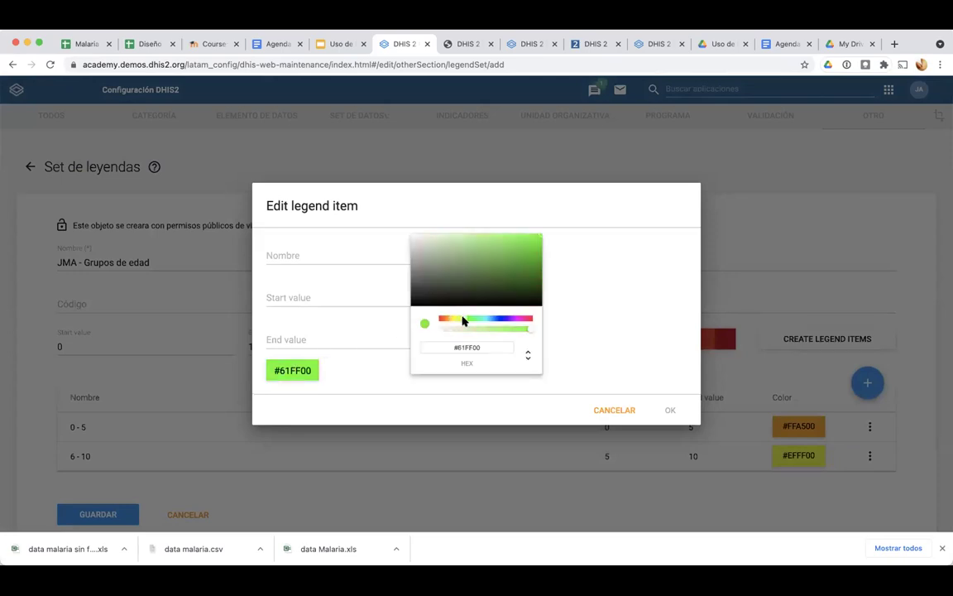
left_click(347, 255)
left_click(347, 257)
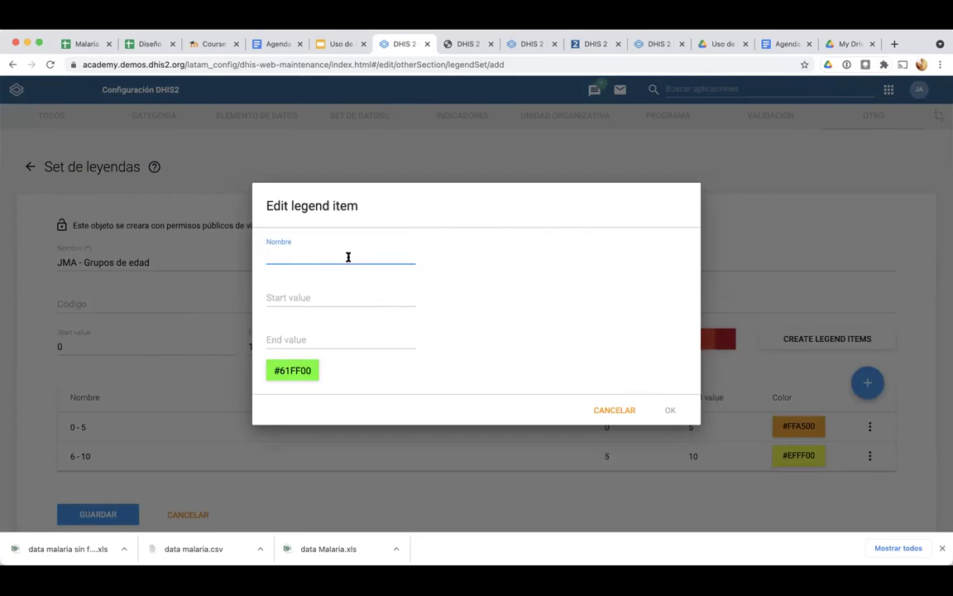
type("11 - 15")
left_click(332, 304)
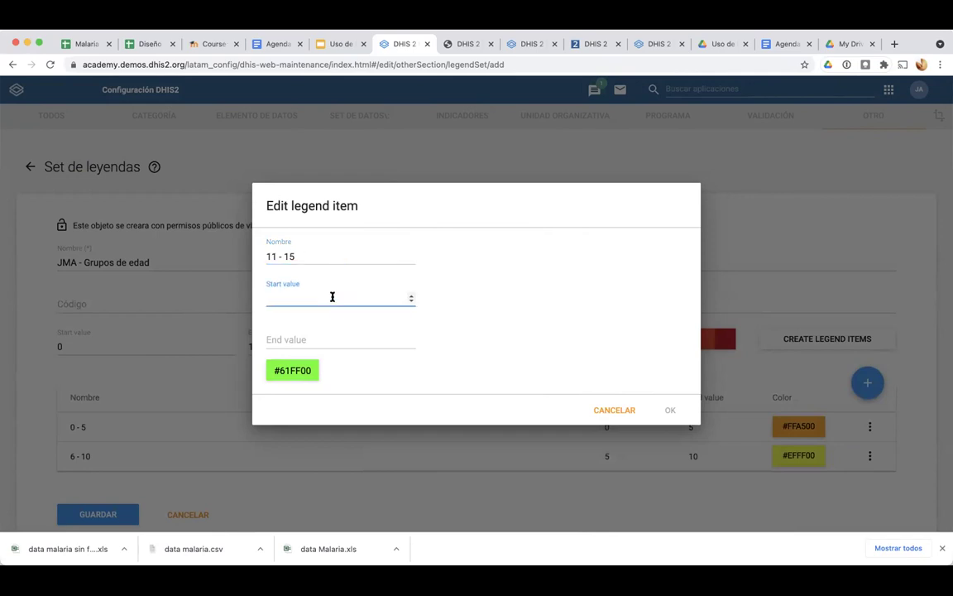
type("10")
left_click(320, 330)
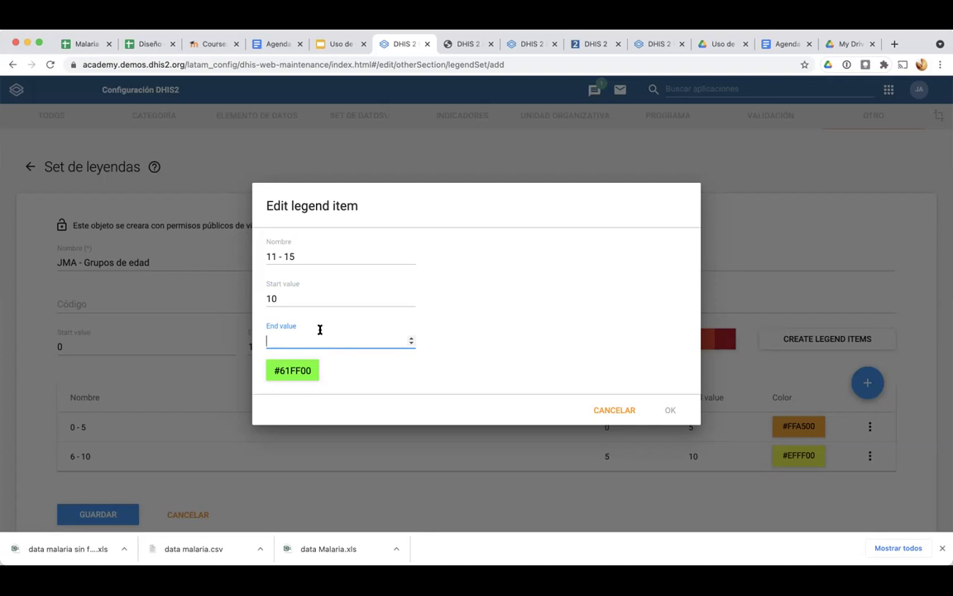
type("15")
left_click(667, 411)
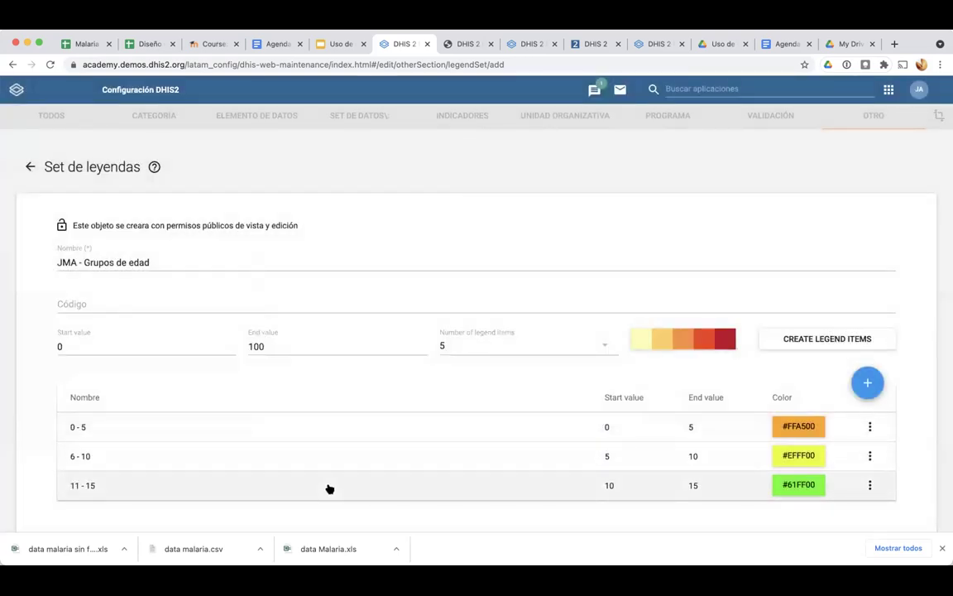
Step: Add a green legend item '16 - 20' ranging from 15 to 20
scroll(329, 489, "down", 3)
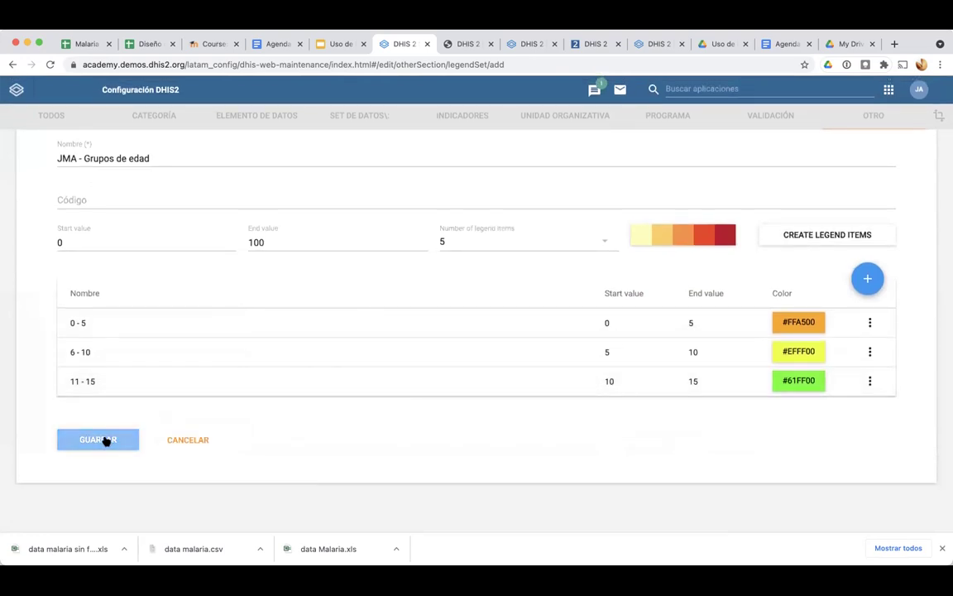
left_click(865, 280)
left_click(318, 251)
type("16 - ")
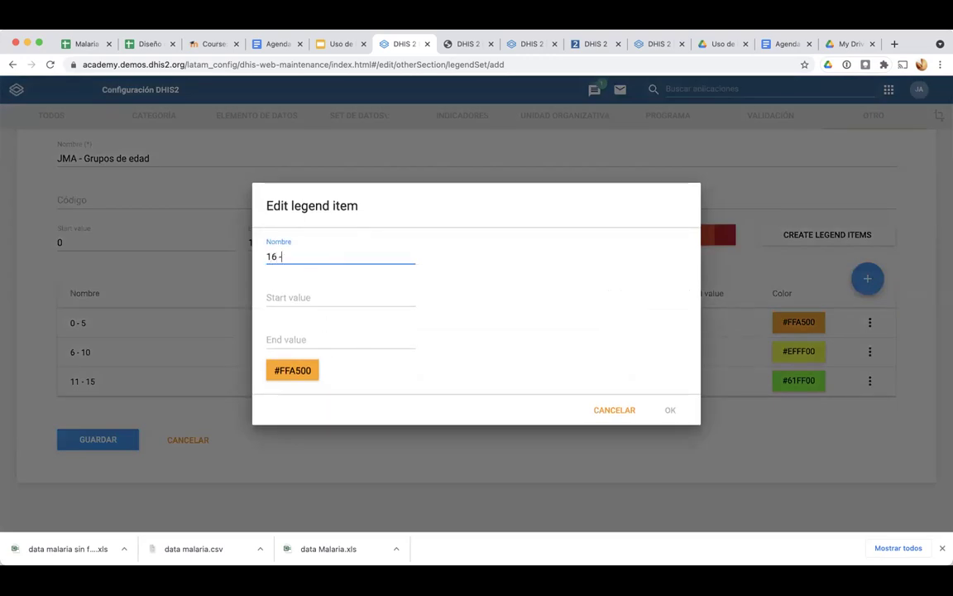
type("20")
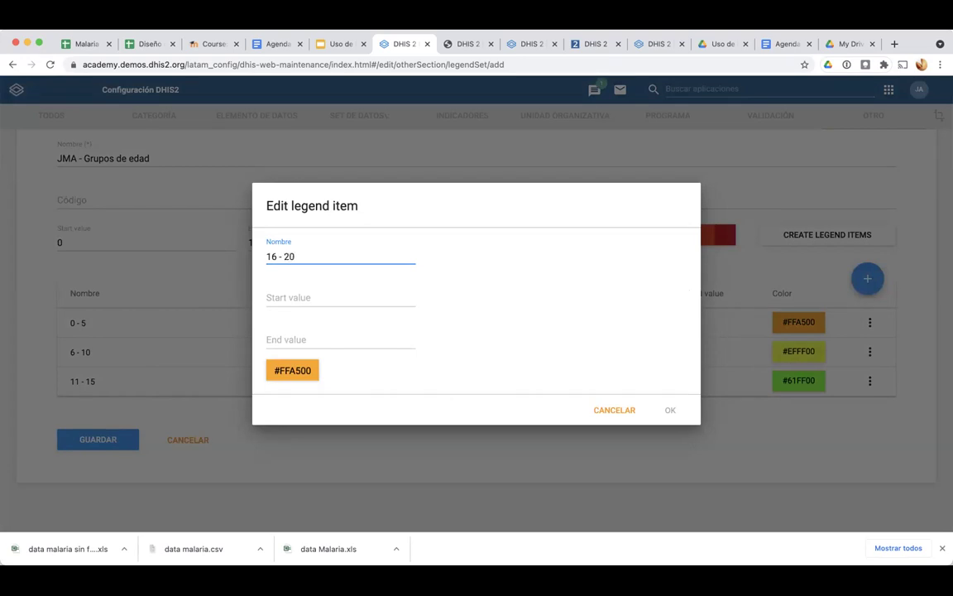
left_click(301, 295)
type("15")
left_click(284, 341)
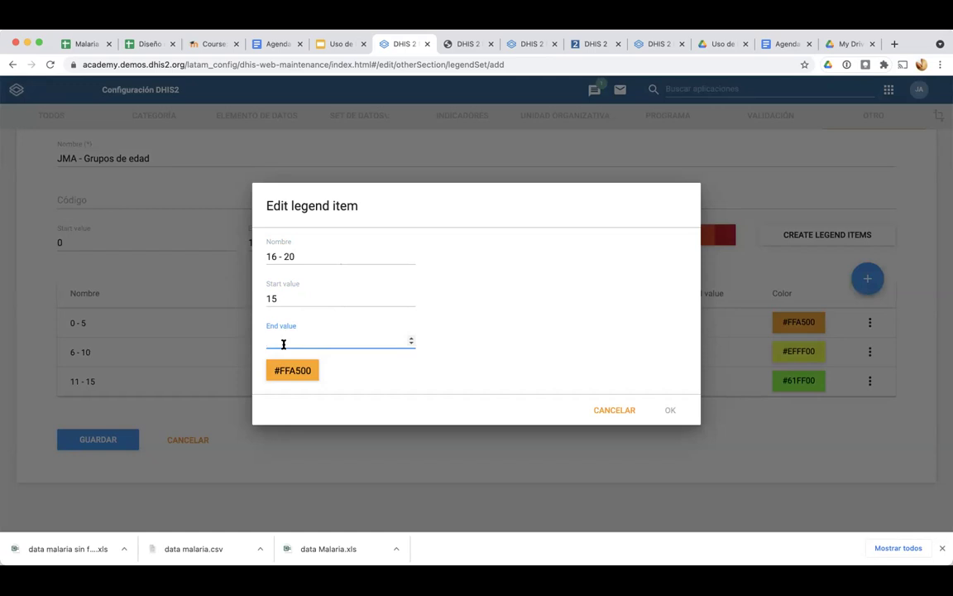
type("20")
left_click(303, 369)
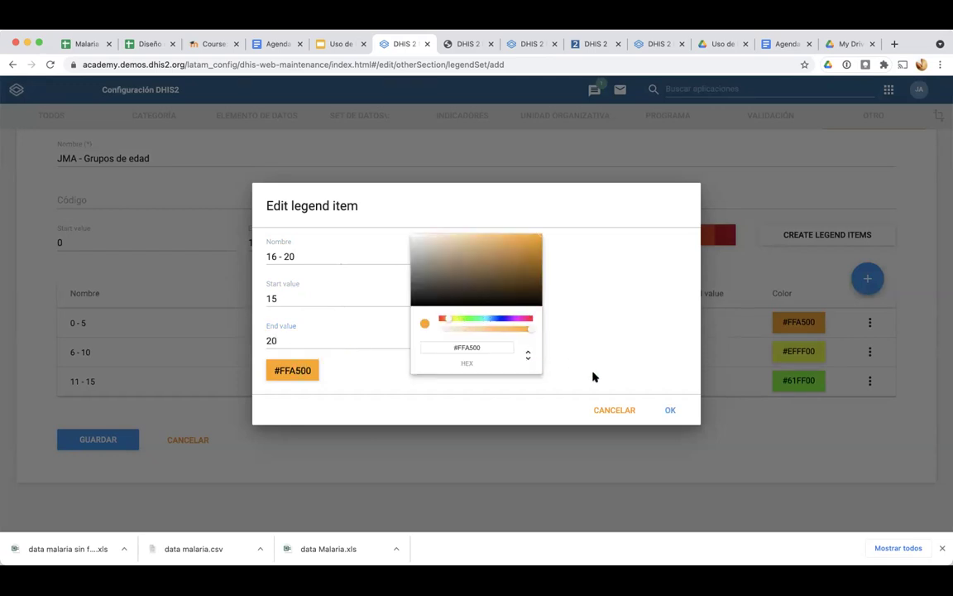
left_click(468, 318)
left_click(667, 412)
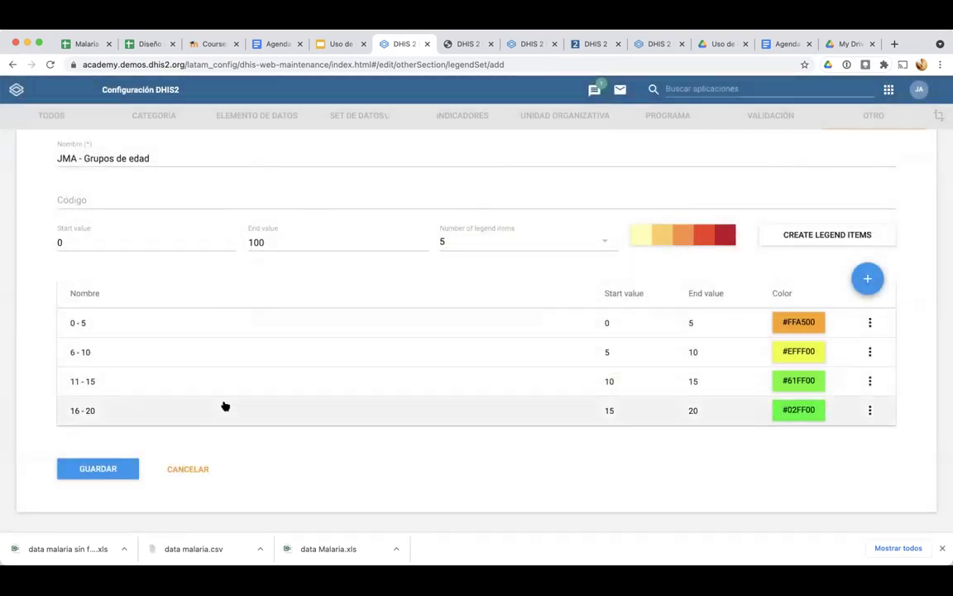
left_click(867, 279)
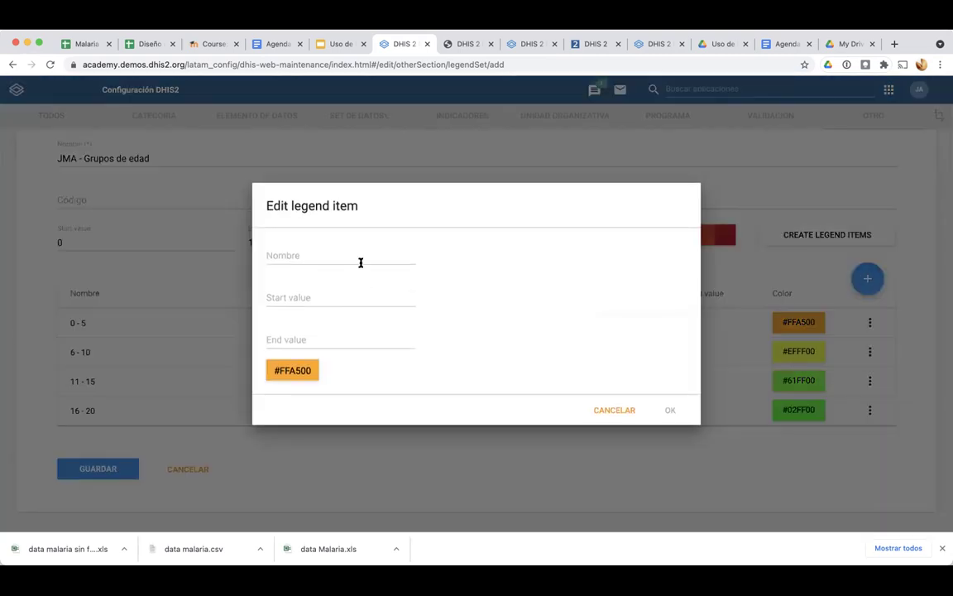
Step: Add legend item '21 - 25' ranging from 20 to 25
left_click(358, 254)
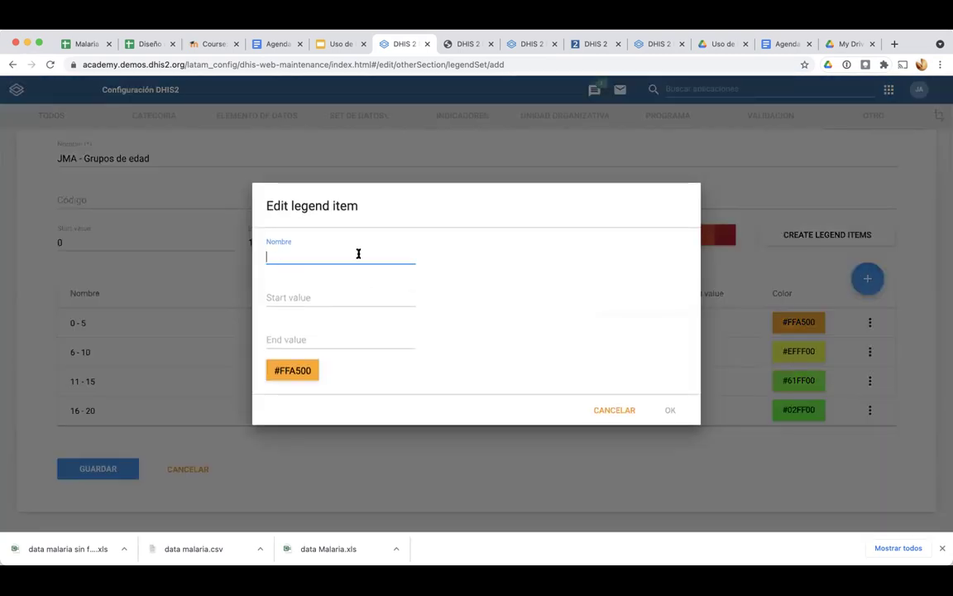
type("21 - 225")
key("Left")
key("BackSpace")
left_click(318, 297)
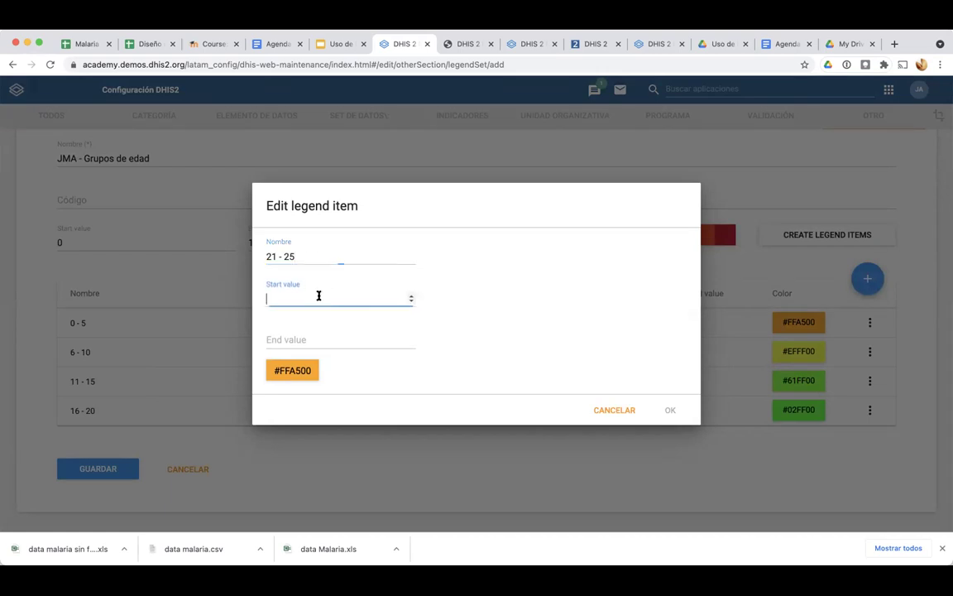
type("220")
key("BackSpace")
key("BackSpace")
key("BackSpace")
type("20")
left_click(301, 339)
type("225")
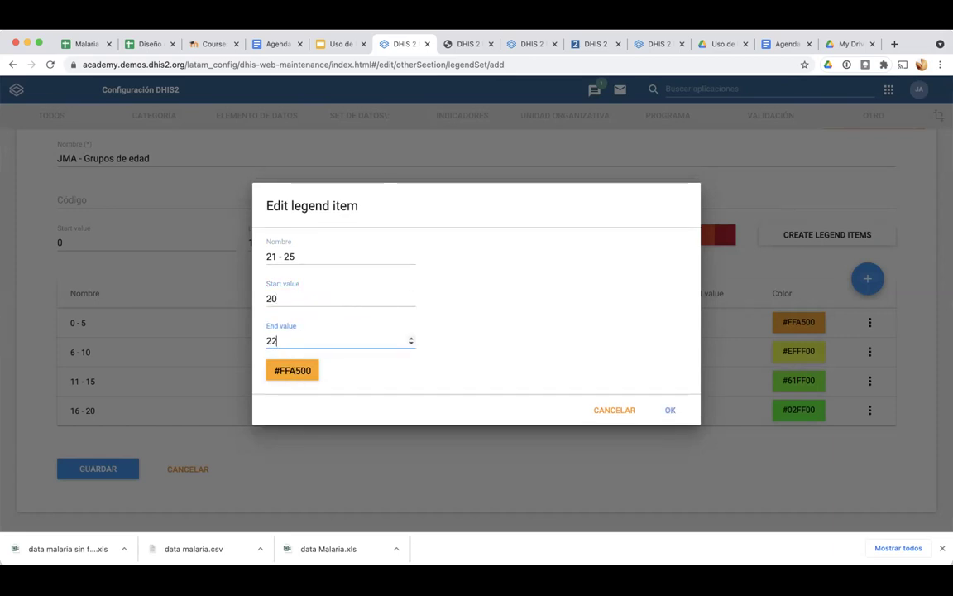
key("BackSpace")
key("BackSpace")
type("5")
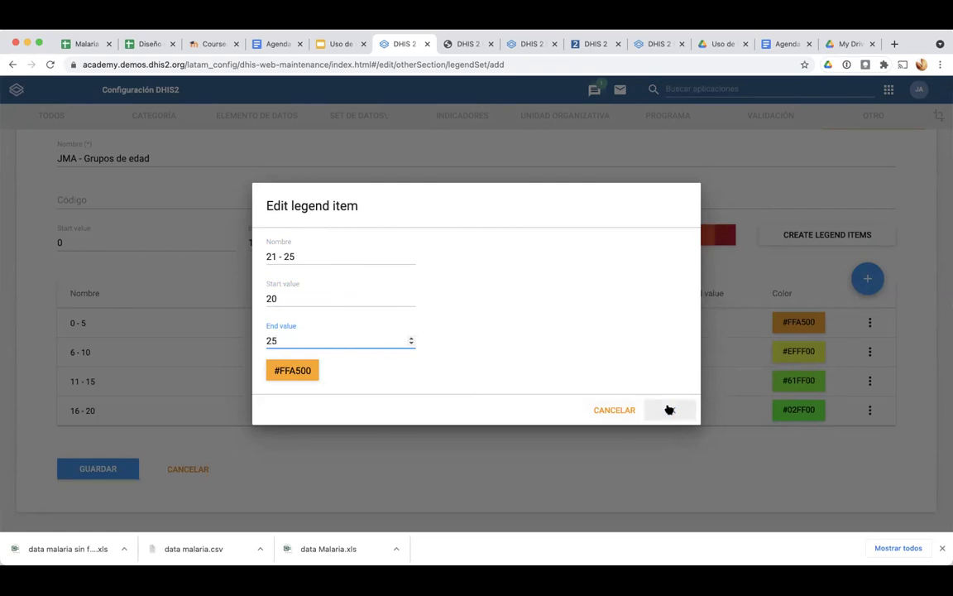
left_click(670, 410)
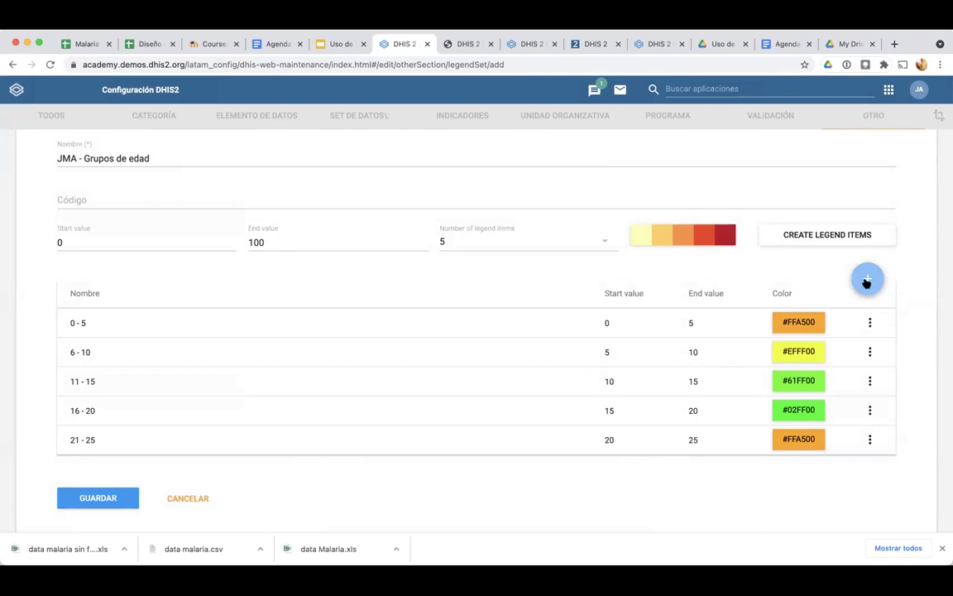
Step: Add the final legend item '25+' covering 25 to 100
left_click(867, 283)
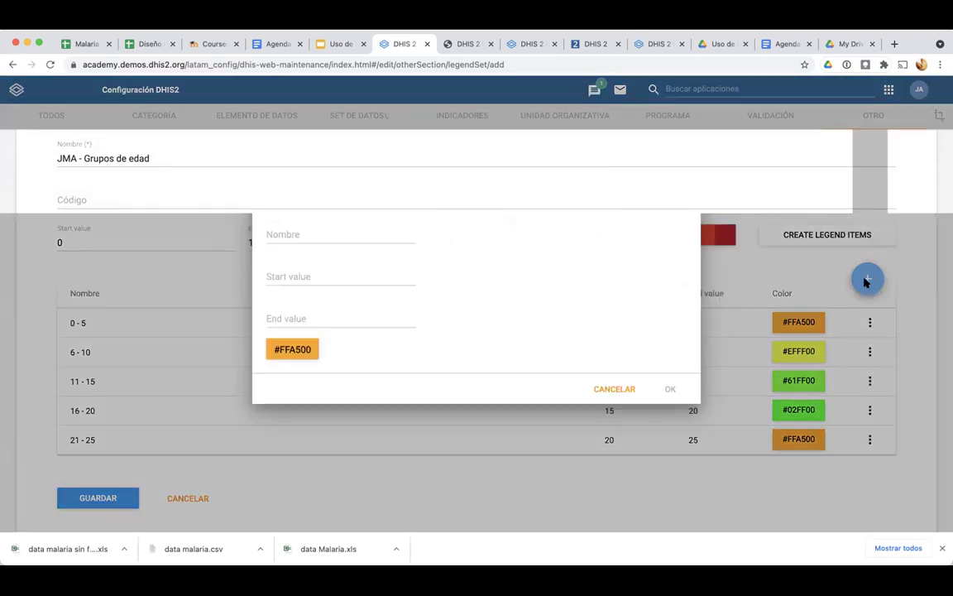
left_click(336, 253)
type("25+")
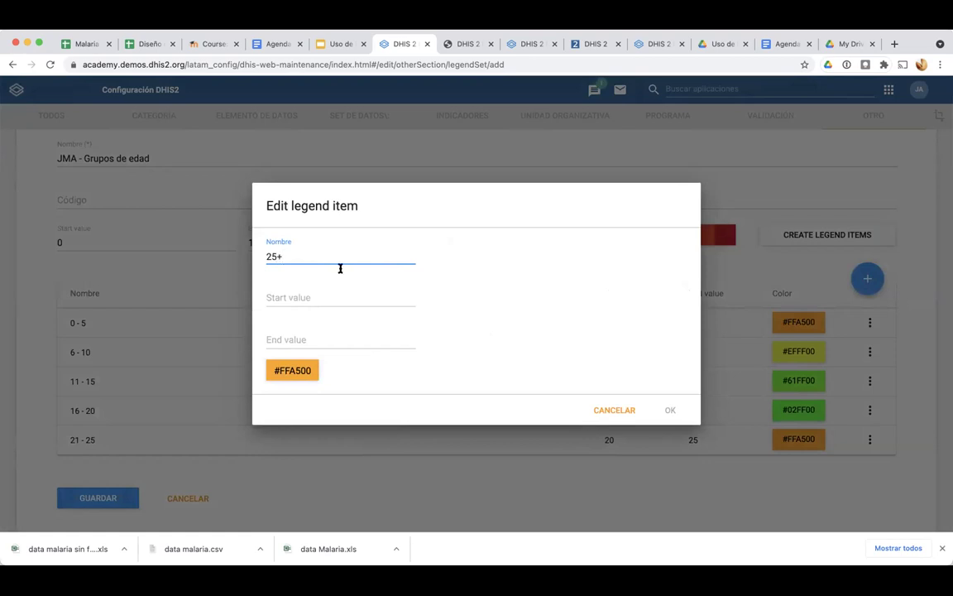
left_click(319, 299)
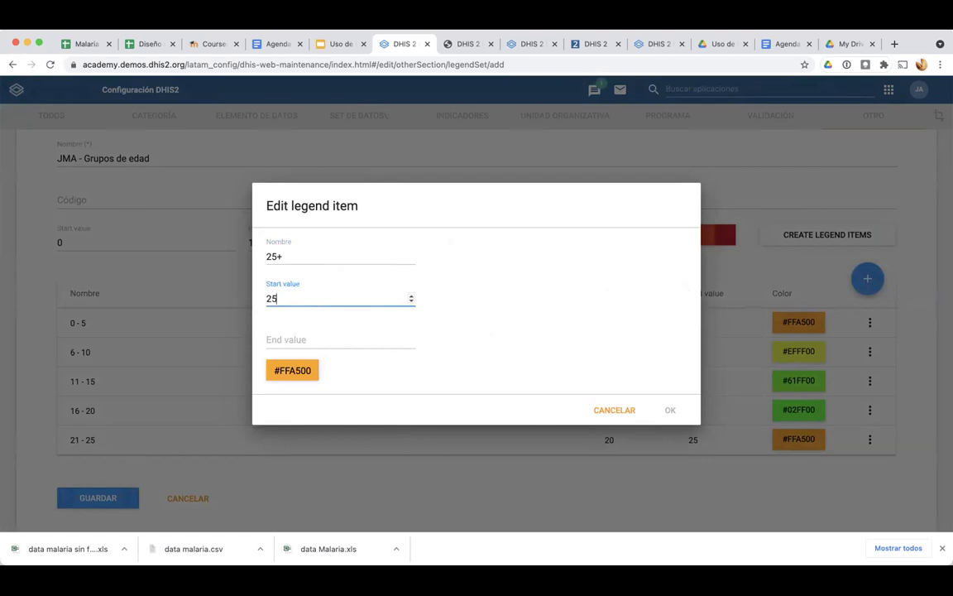
left_click(313, 338)
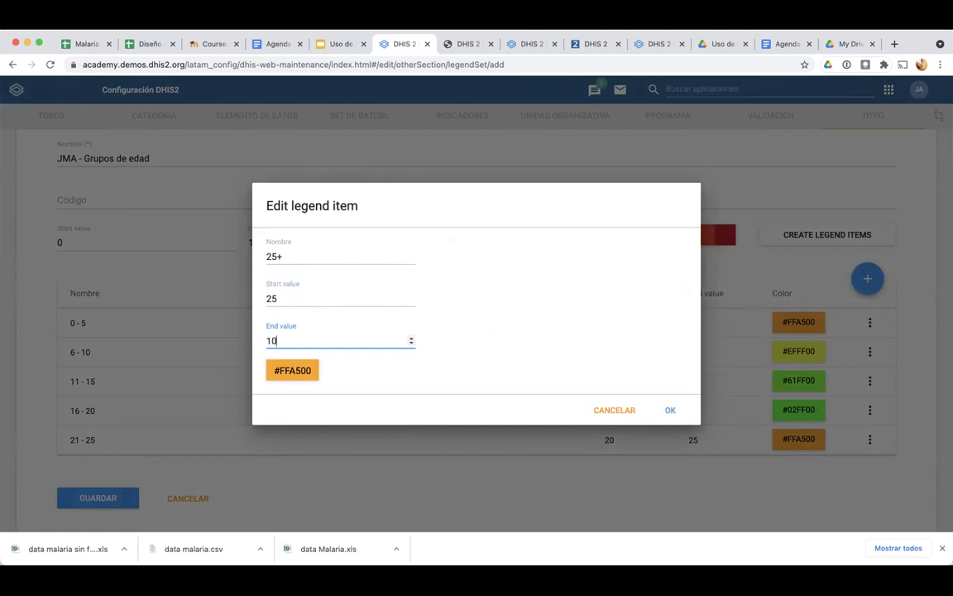
left_click(670, 412)
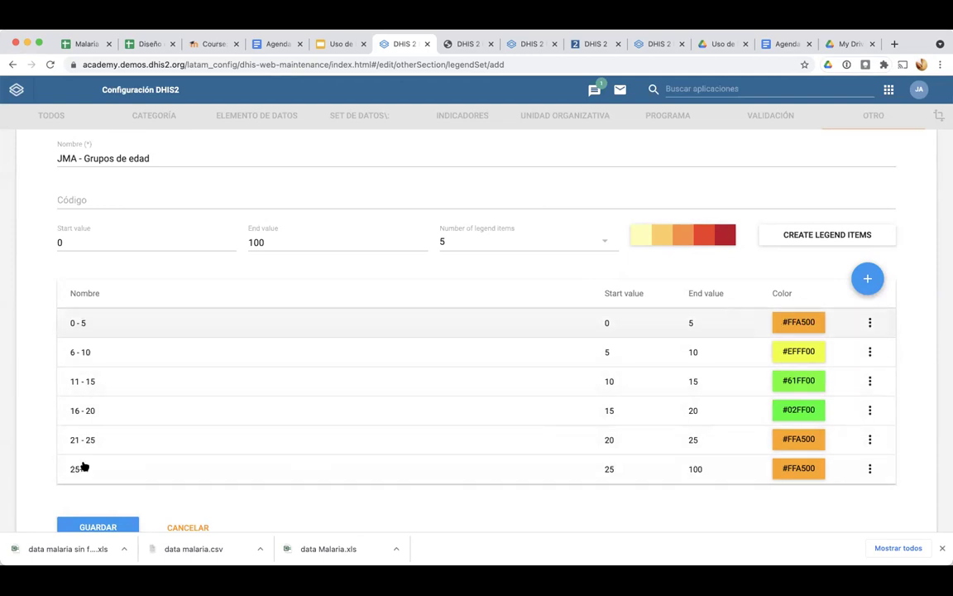
scroll(101, 411, "down", 2)
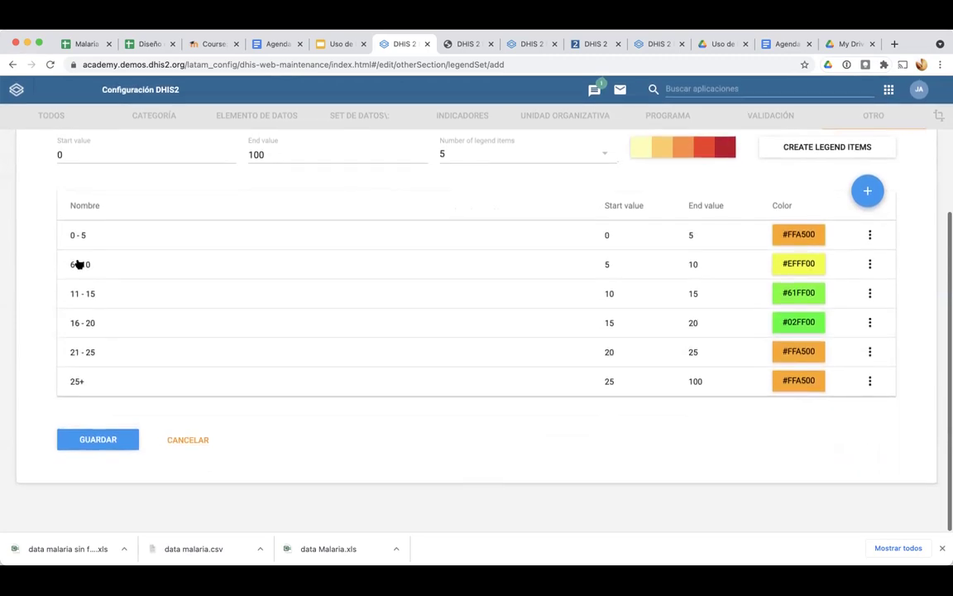
Step: Save the JMA - Grupos de edad legend set and browse the data element list
left_click(98, 443)
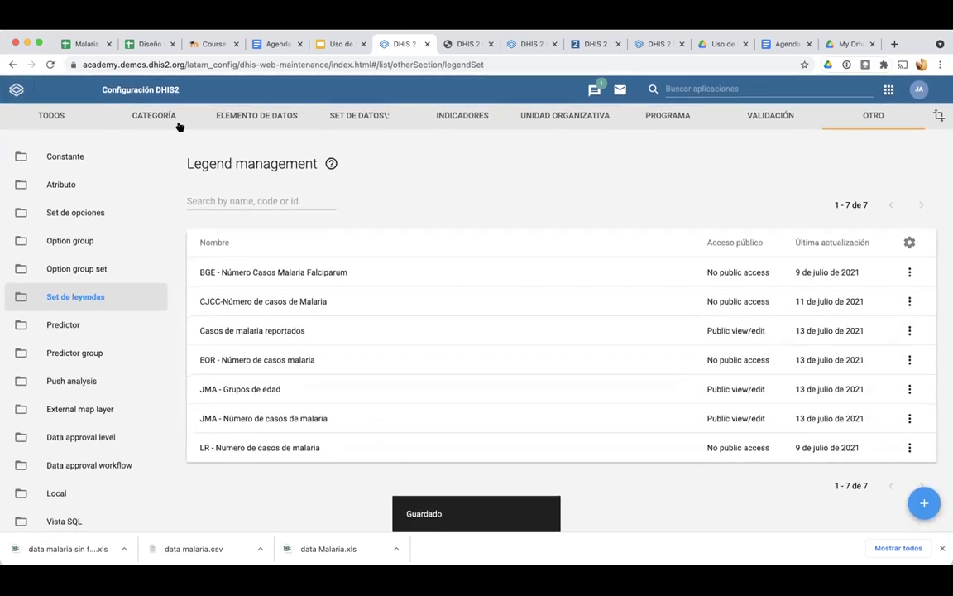
left_click(248, 121)
left_click(101, 156)
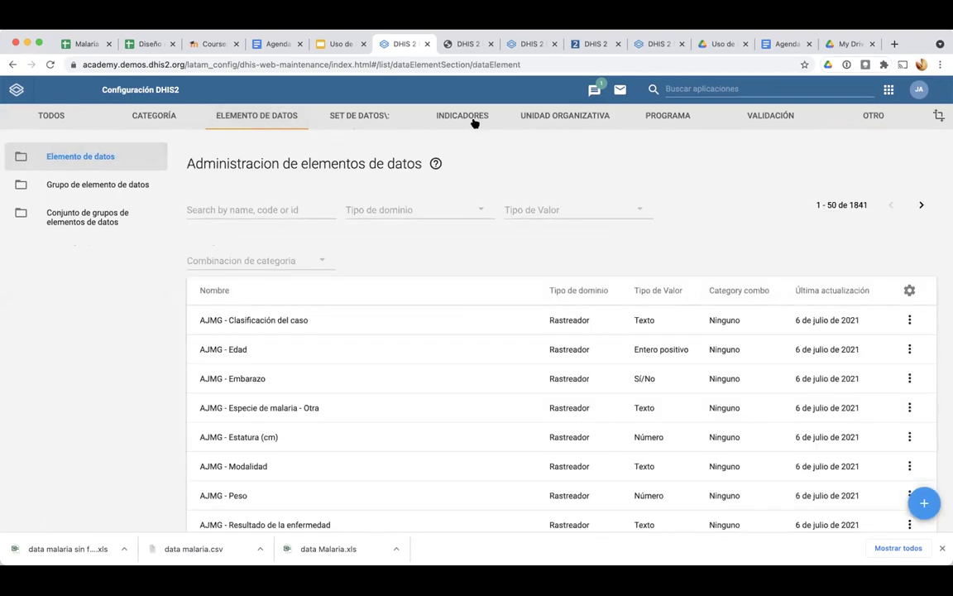
left_click(279, 208)
type("JMA")
key("BackSpace")
key("BackSpace")
key("BackSpace")
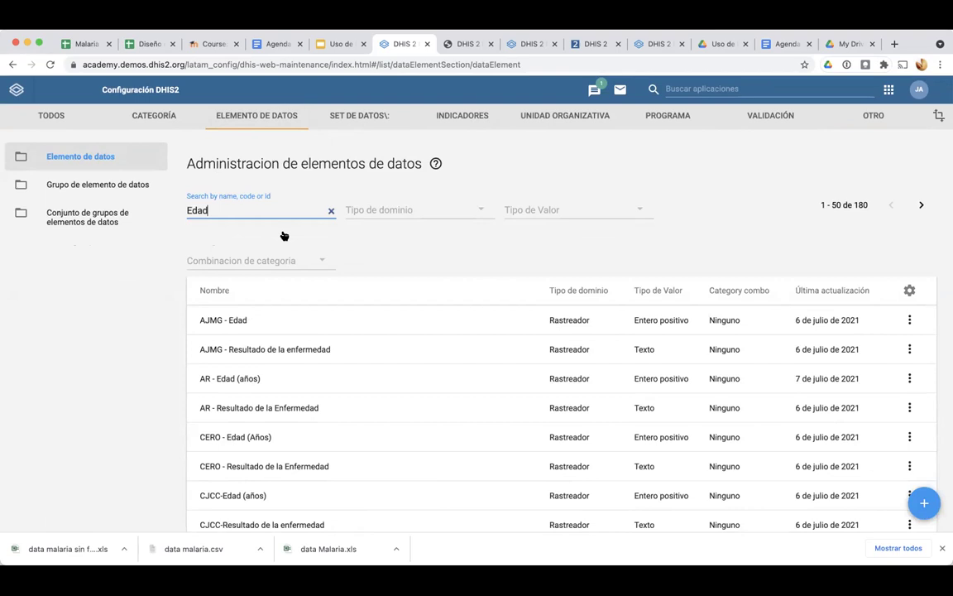
scroll(355, 398, "down", 5)
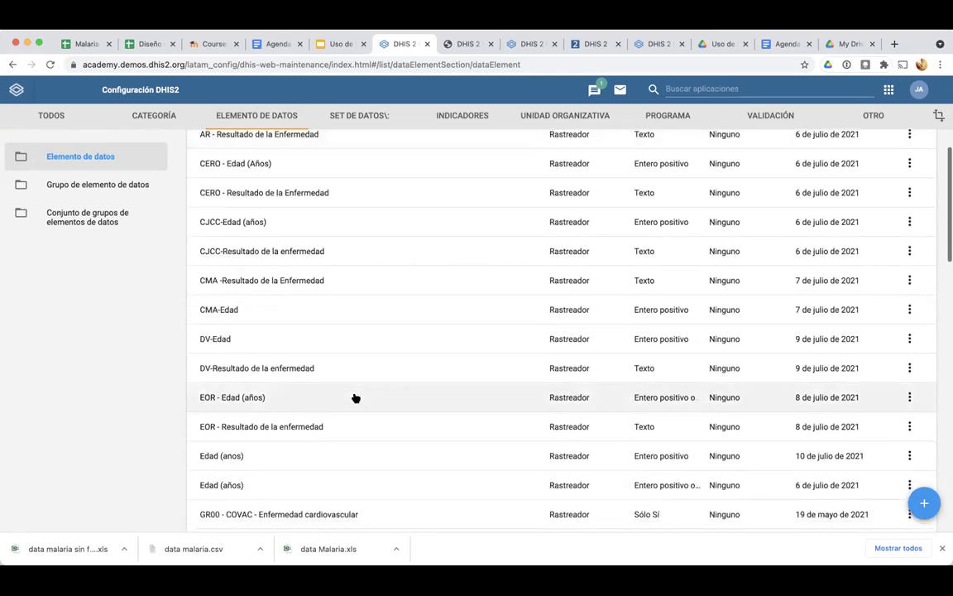
scroll(355, 398, "down", 2)
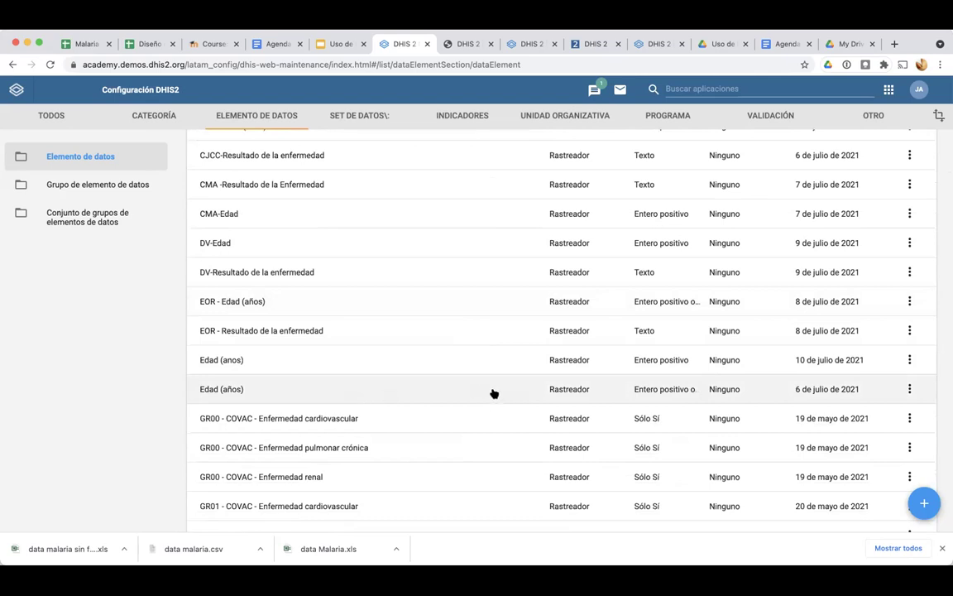
scroll(485, 391, "down", 2)
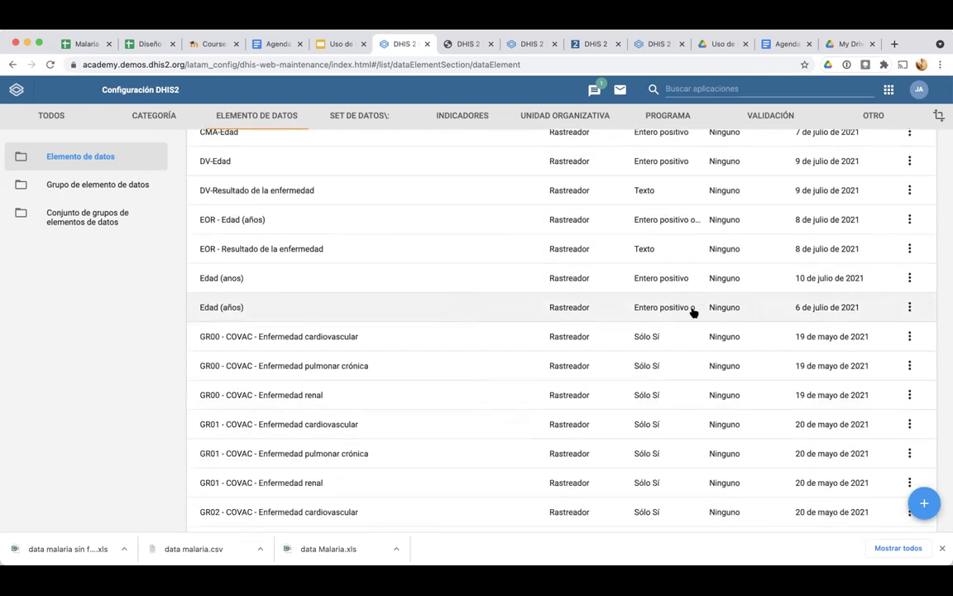
Step: Assign the JMA - Grupos de edad legend to the Edad (años) data element and save
left_click(432, 313)
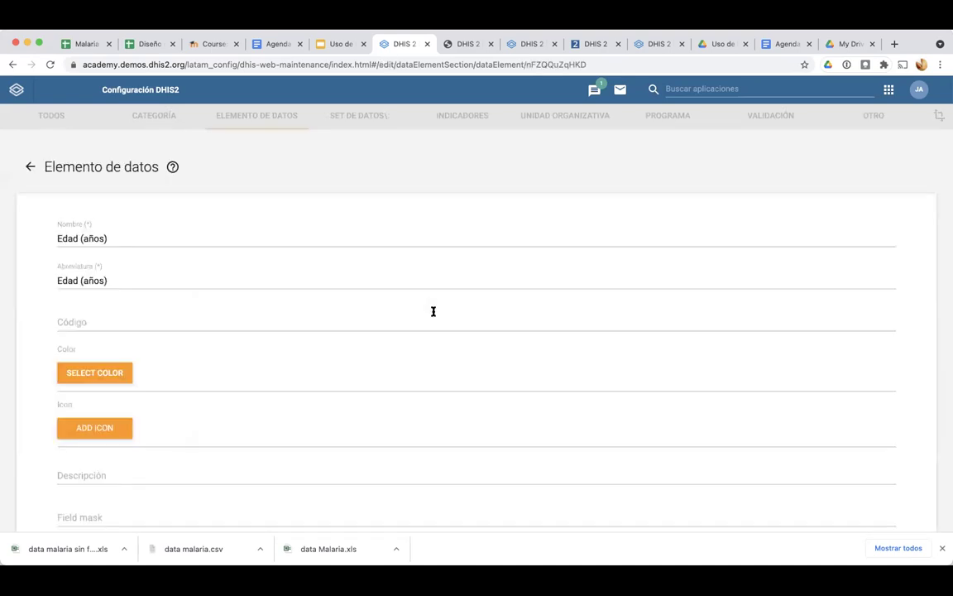
scroll(433, 311, "down", 5)
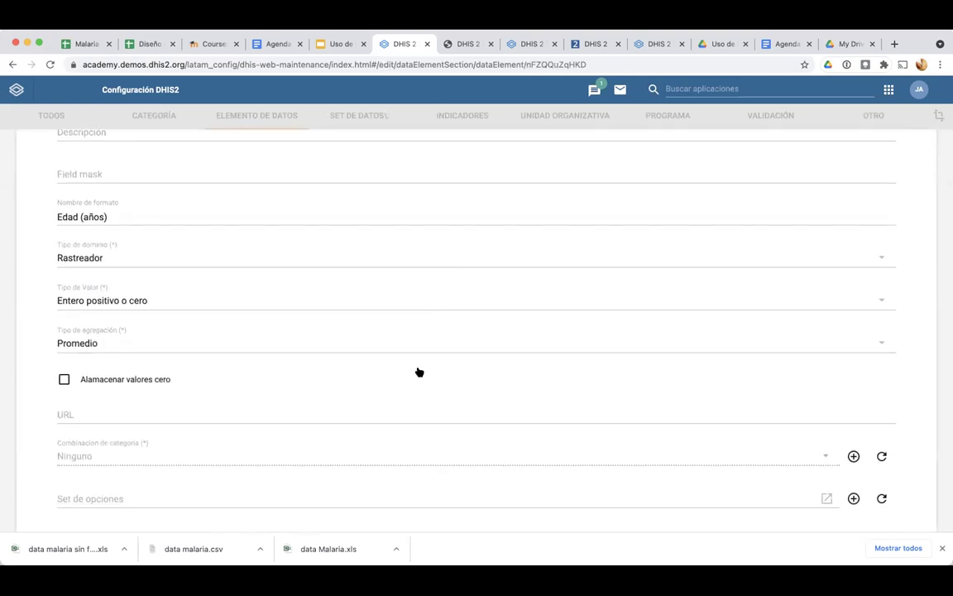
scroll(414, 389, "down", 4)
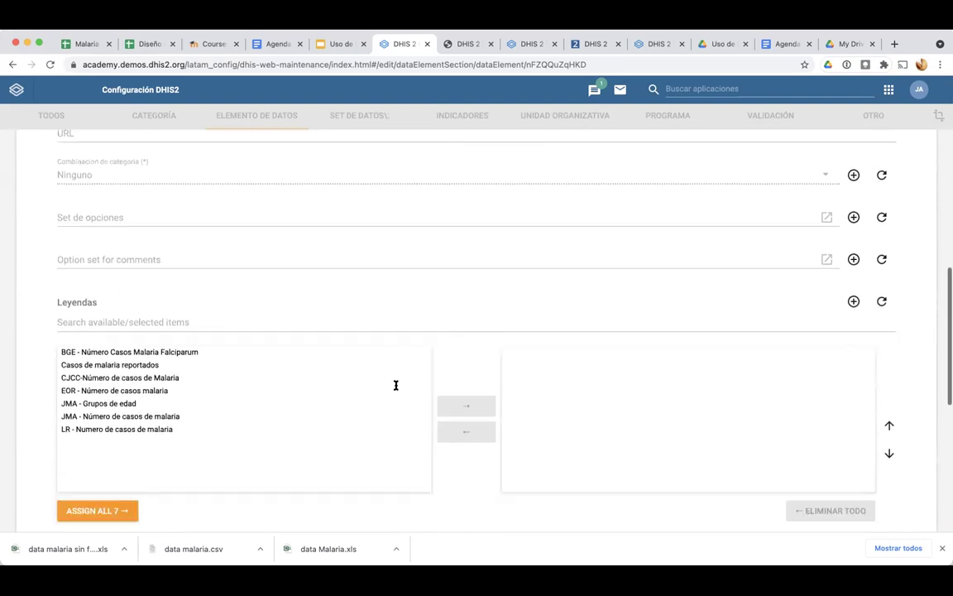
scroll(396, 385, "down", 1)
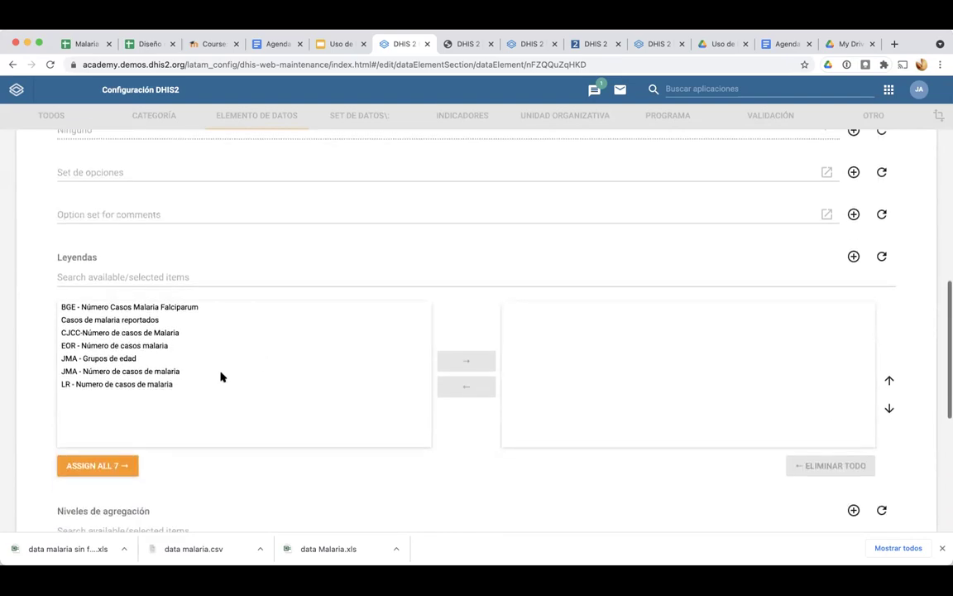
left_click(101, 360)
left_click(466, 360)
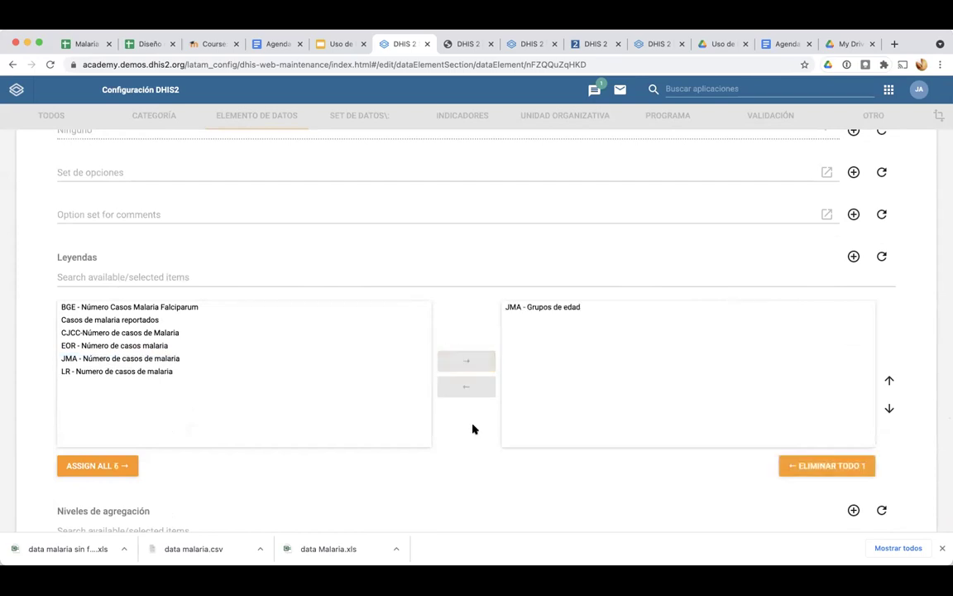
scroll(473, 429, "down", 5)
left_click(97, 441)
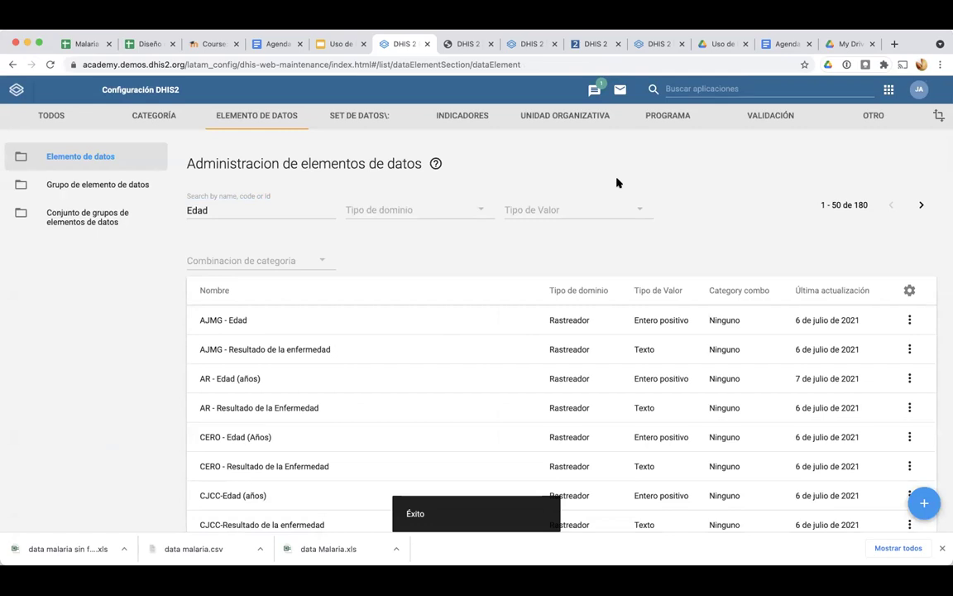
Step: Open the Diagnóstico y tratamiento stage of the JMA (Personas) program for editing
left_click(671, 115)
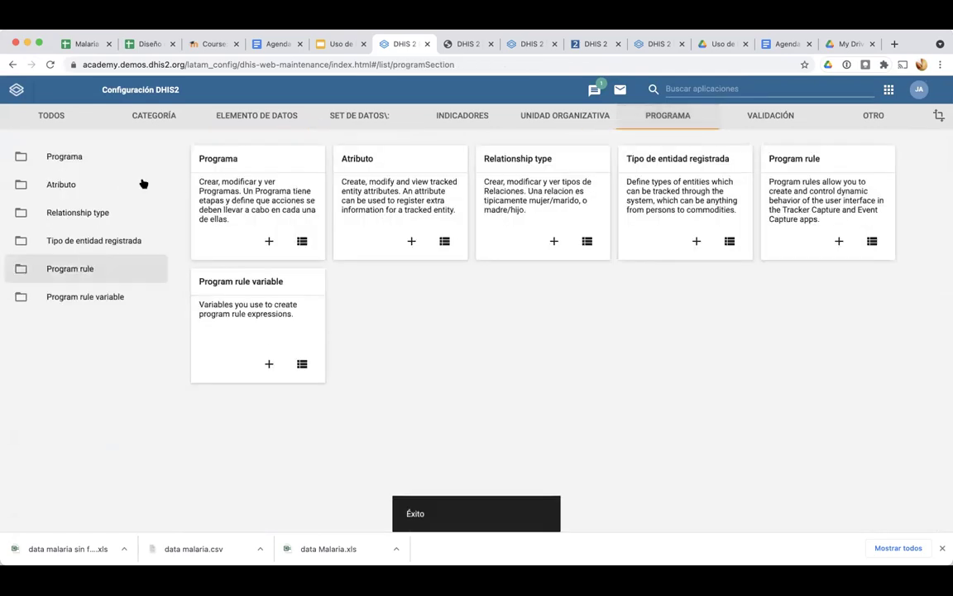
left_click(87, 167)
left_click(248, 210)
type("JM")
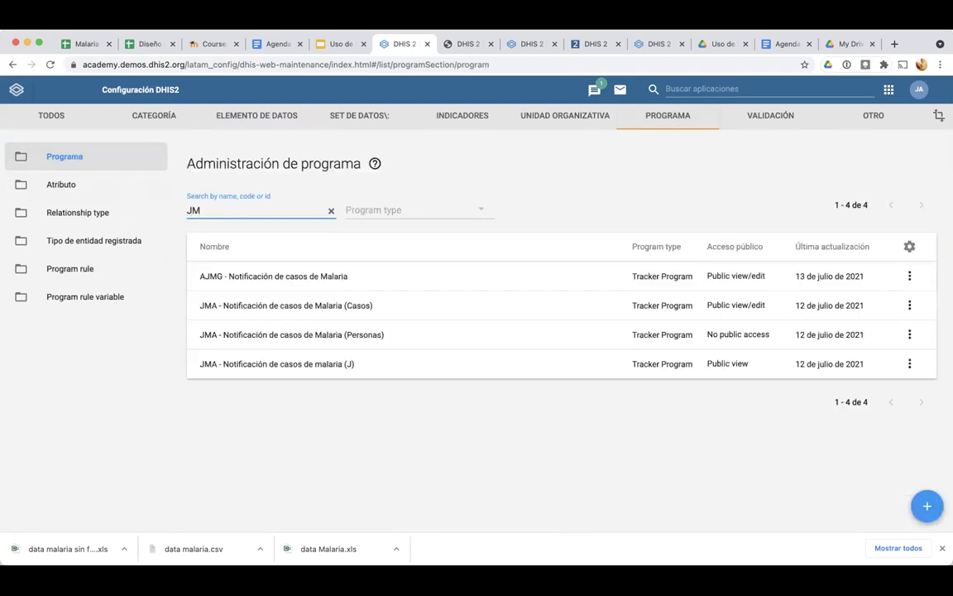
type("A")
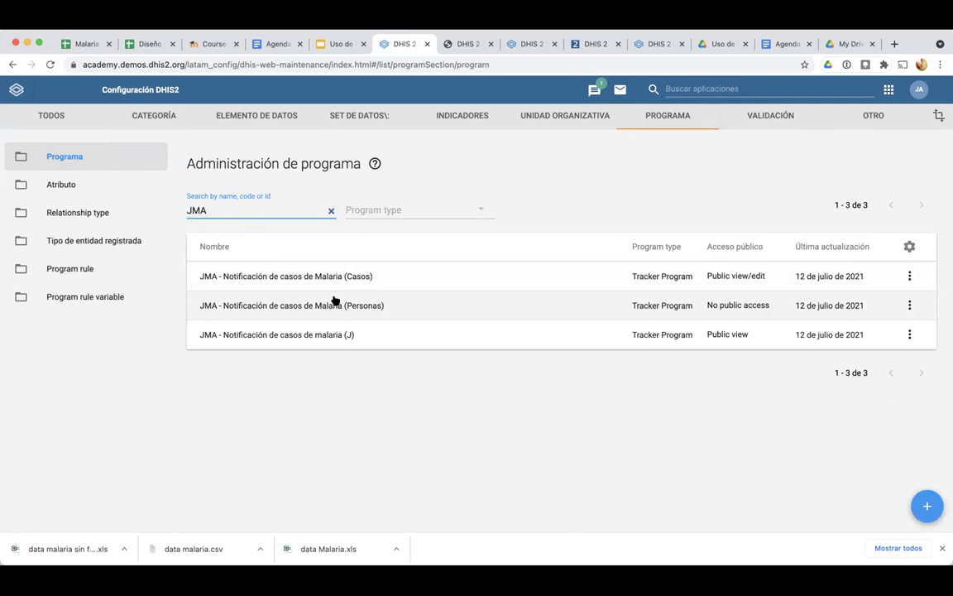
left_click(333, 298)
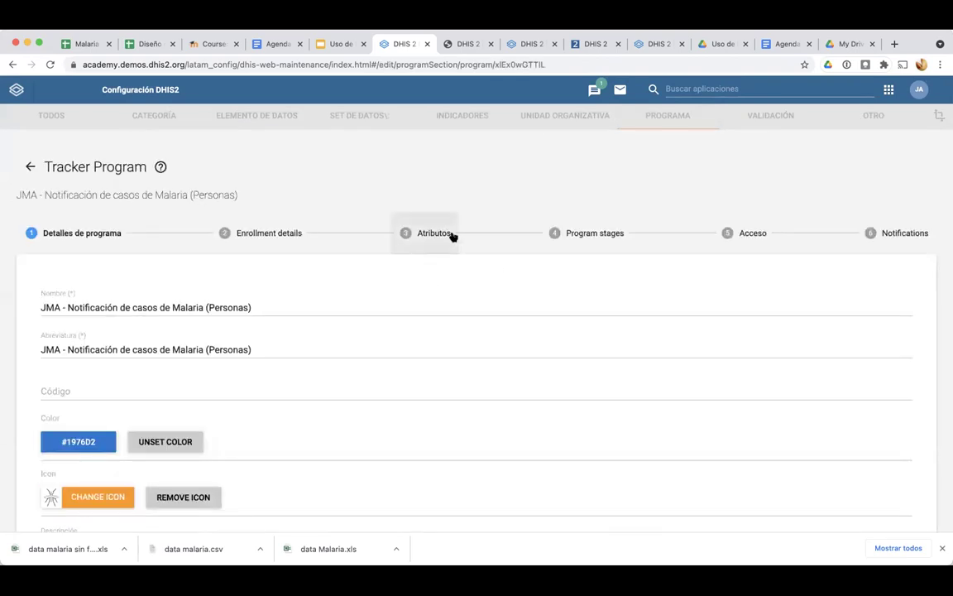
left_click(612, 234)
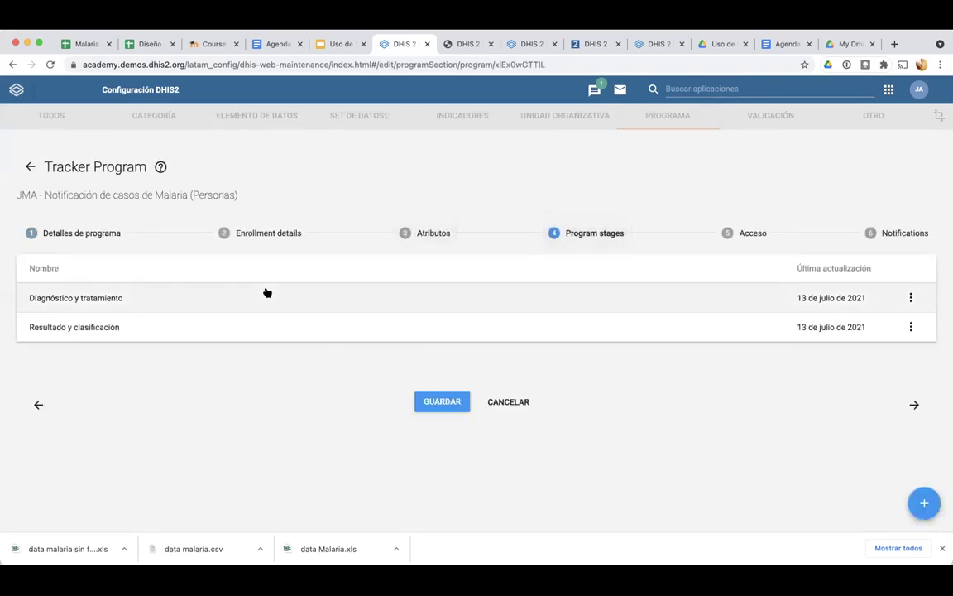
left_click(267, 293)
Step: Review the stage's data elements, discard the edits, and switch to Tracker Capture
scroll(318, 347, "down", 10)
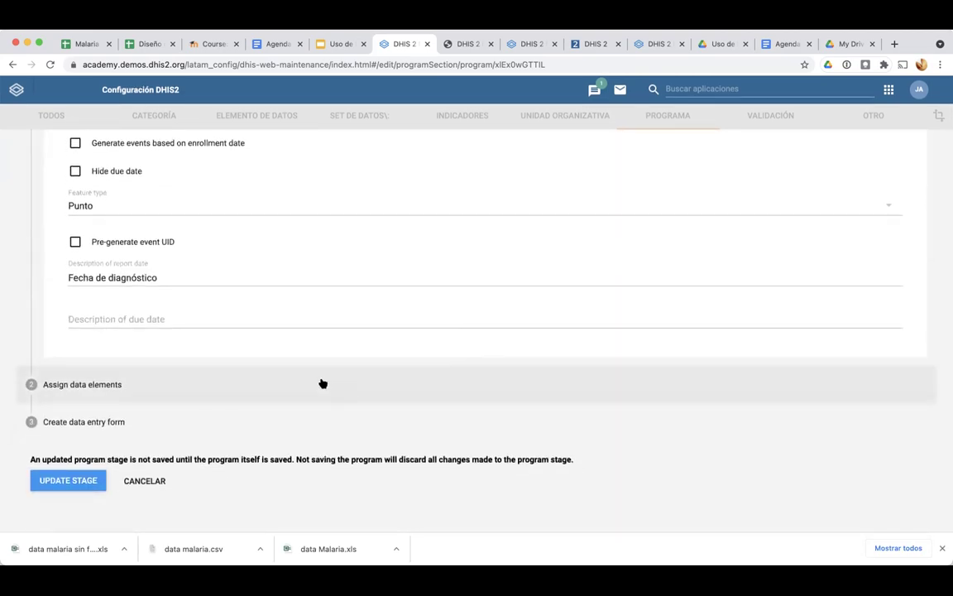
left_click(323, 384)
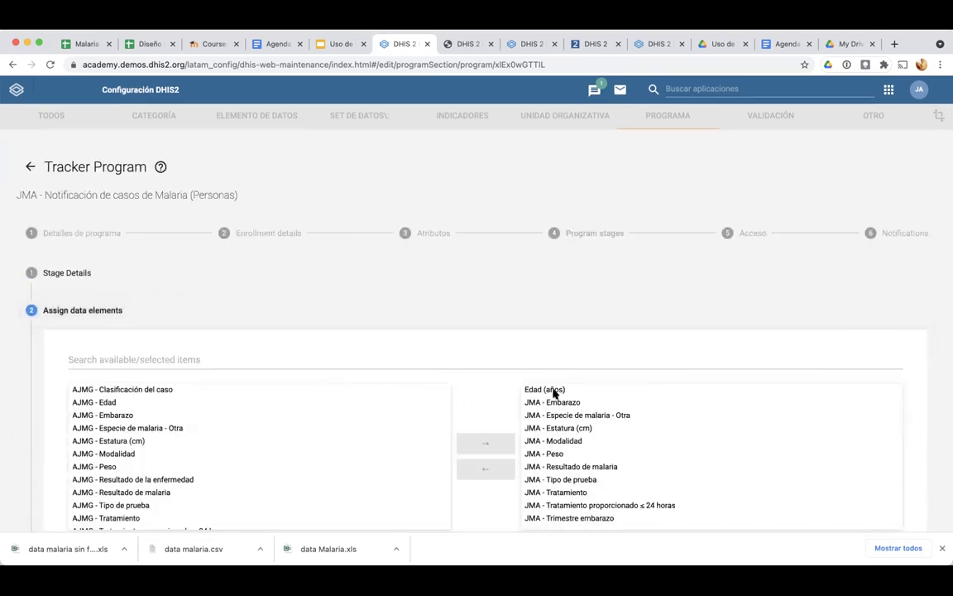
scroll(535, 390, "up", 3)
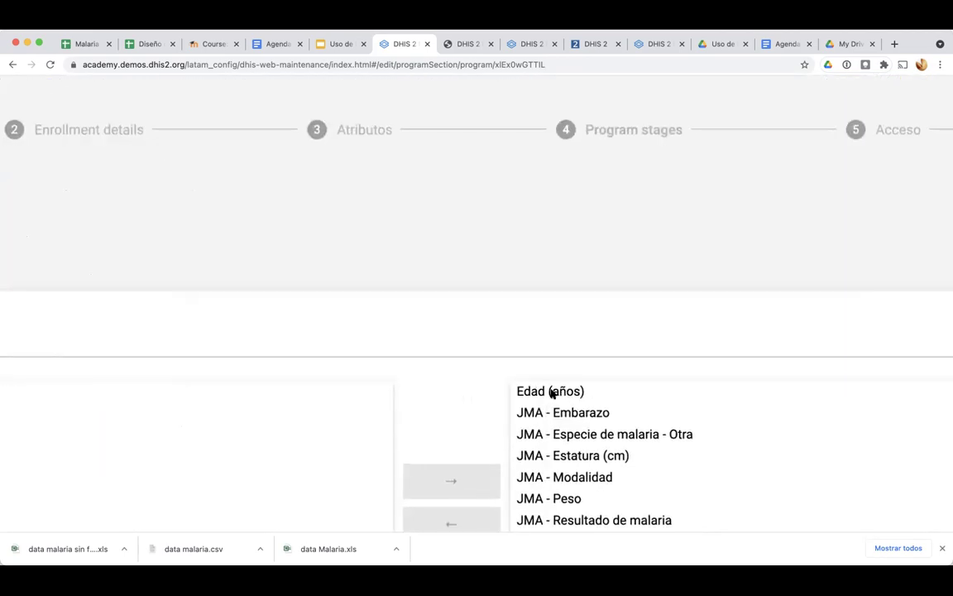
scroll(553, 395, "down", 3)
scroll(500, 405, "down", 10)
left_click(262, 398)
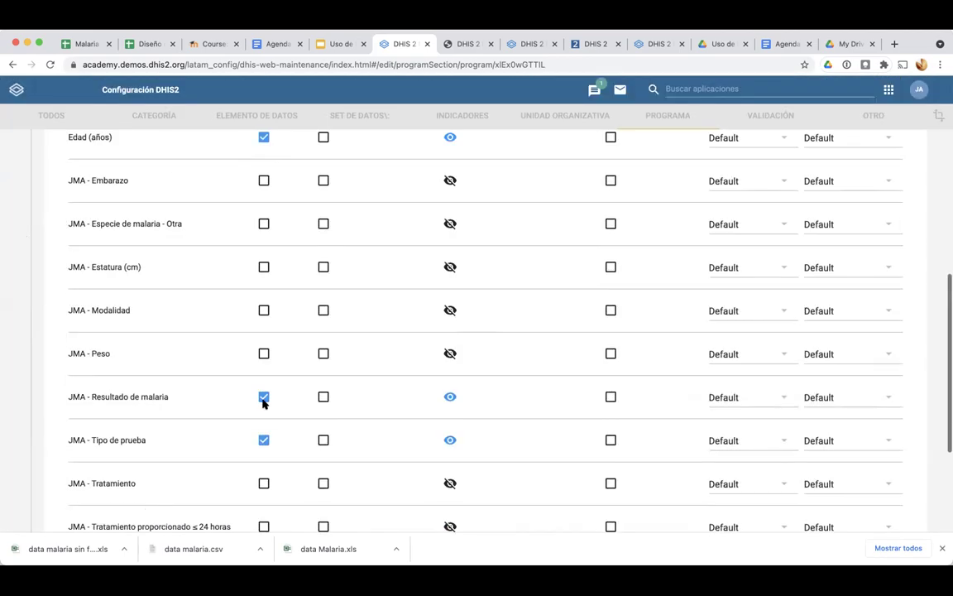
scroll(248, 414, "down", 5)
left_click(162, 480)
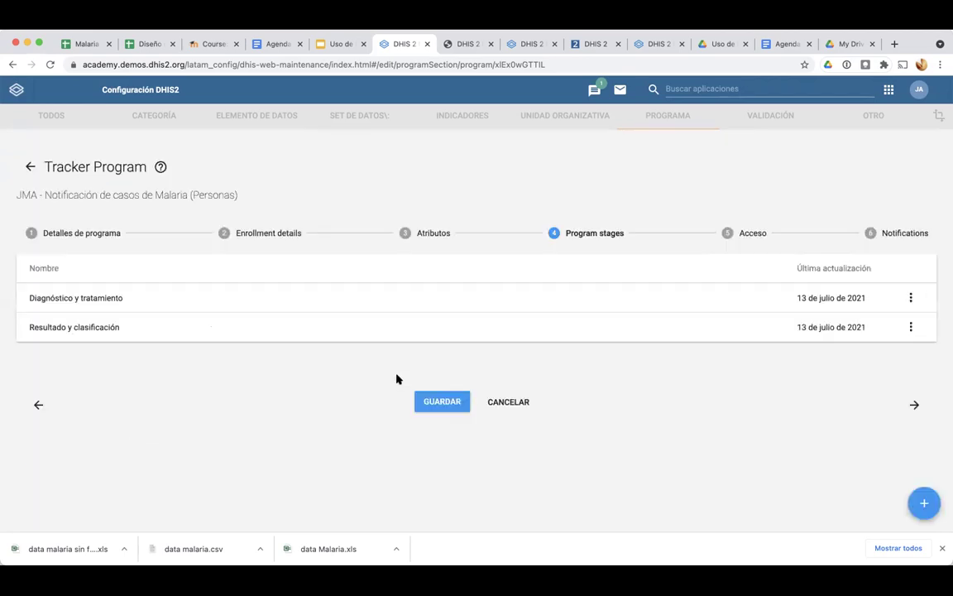
left_click(508, 403)
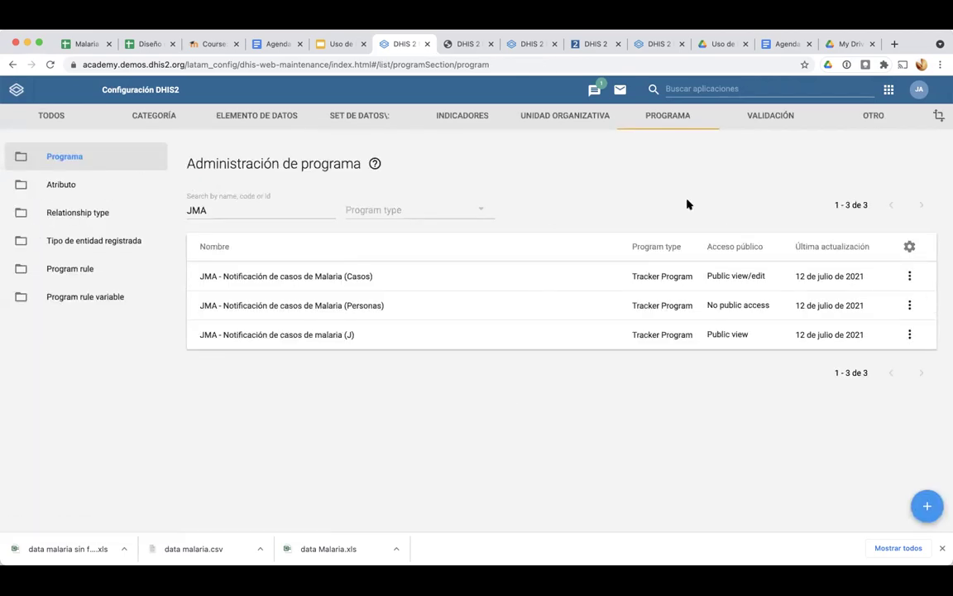
left_click(750, 90)
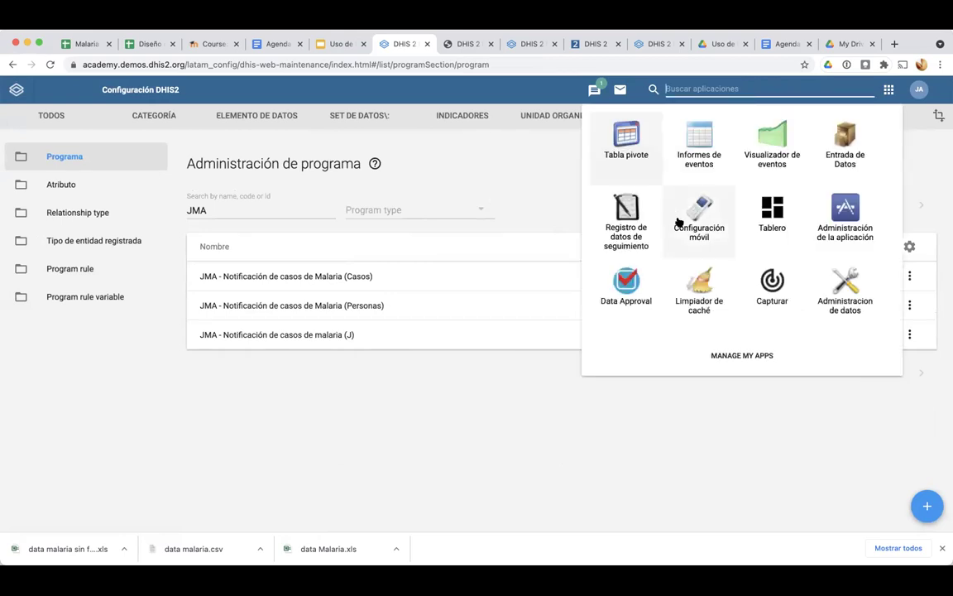
left_click(633, 217)
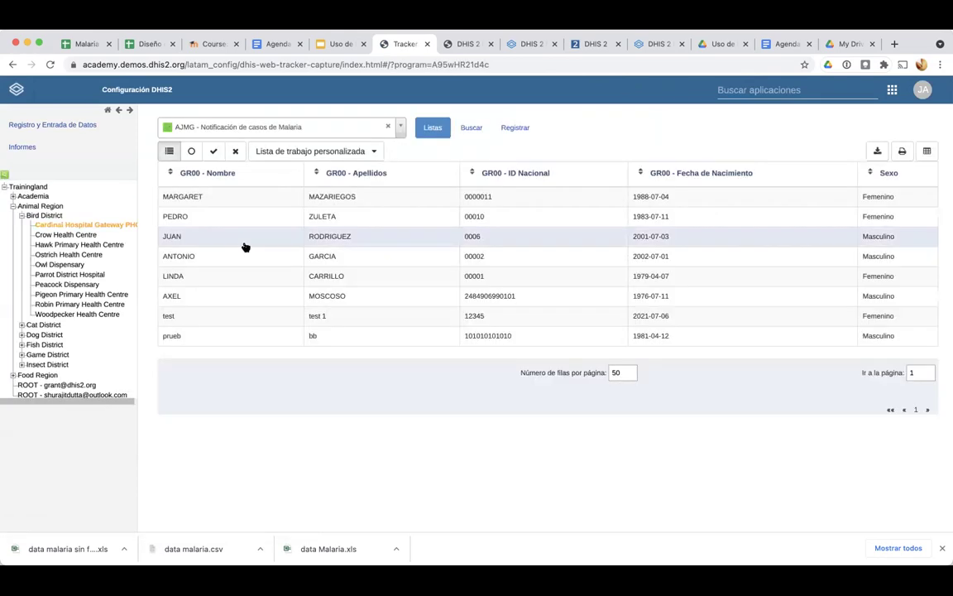
Step: Select the JMA - Notificación de casos de Malaria (Personas) program in Tracker Capture
left_click(401, 126)
scroll(281, 219, "down", 3)
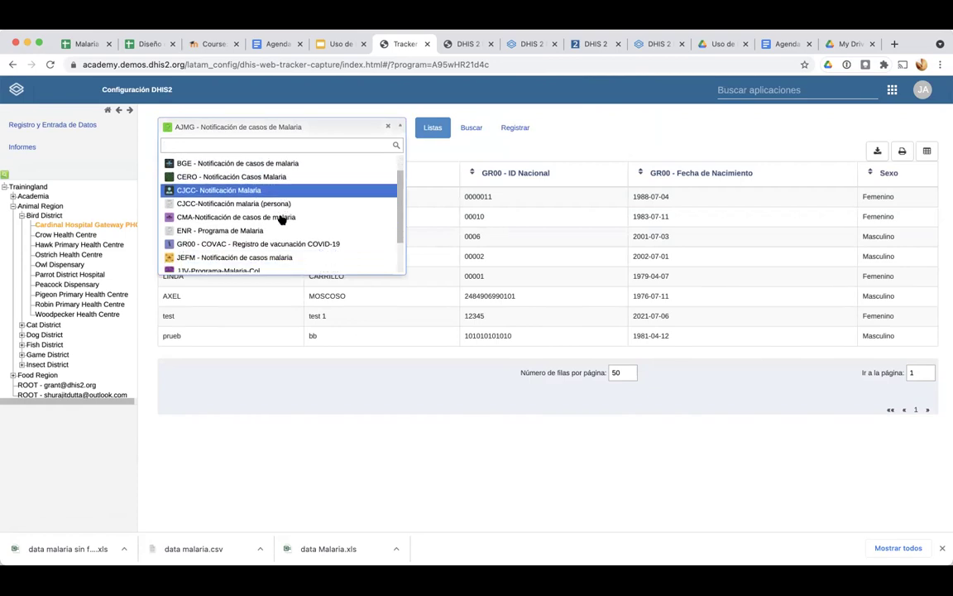
scroll(281, 218, "down", 2)
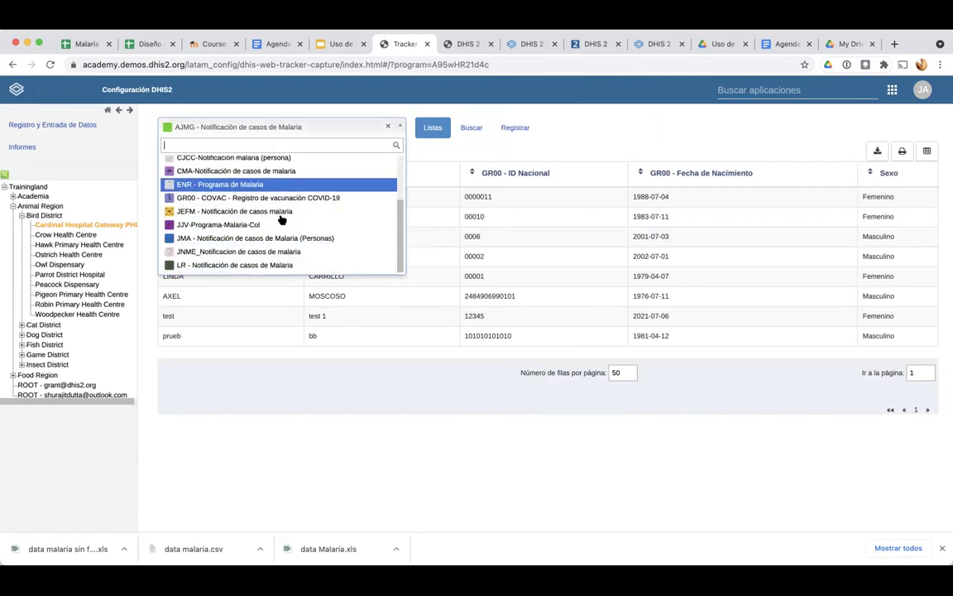
left_click(235, 239)
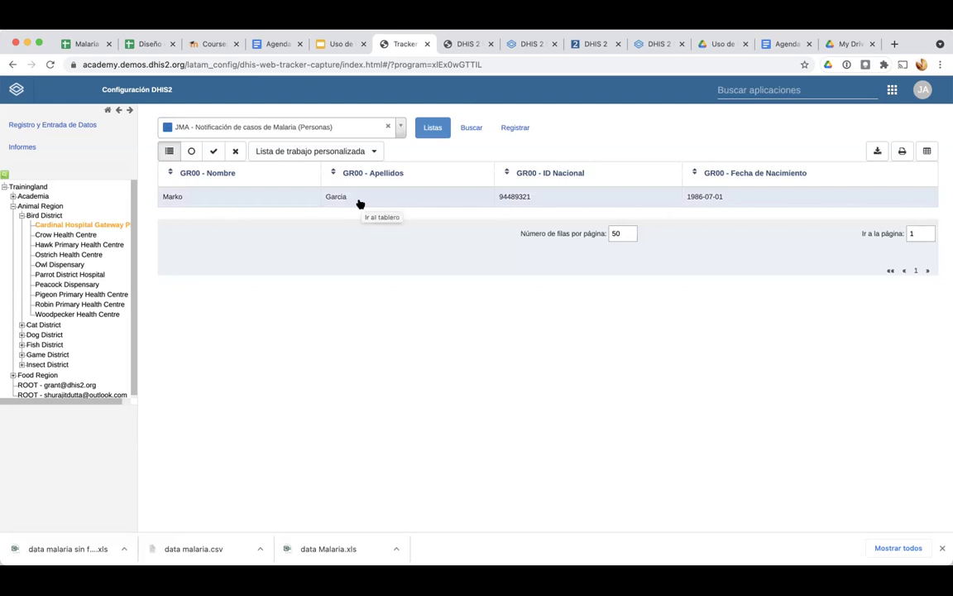
left_click(403, 127)
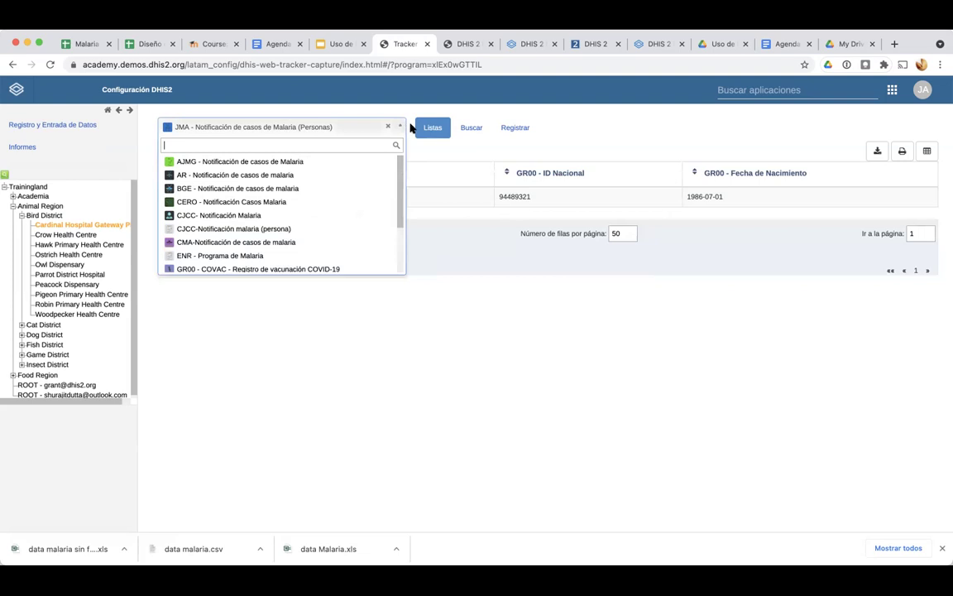
left_click(403, 127)
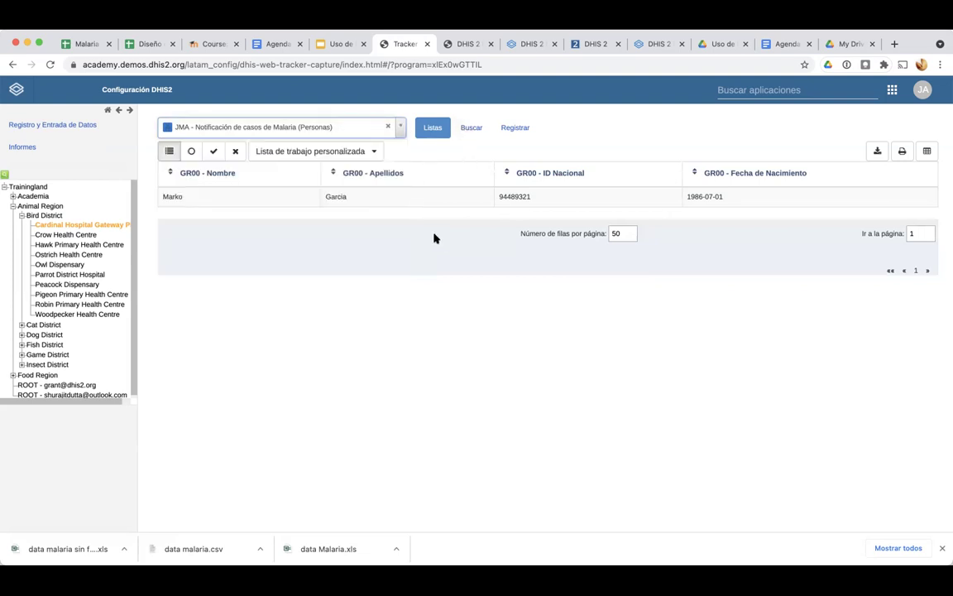
Step: Start a new person registration and enter the first name, surname and national ID
left_click(512, 128)
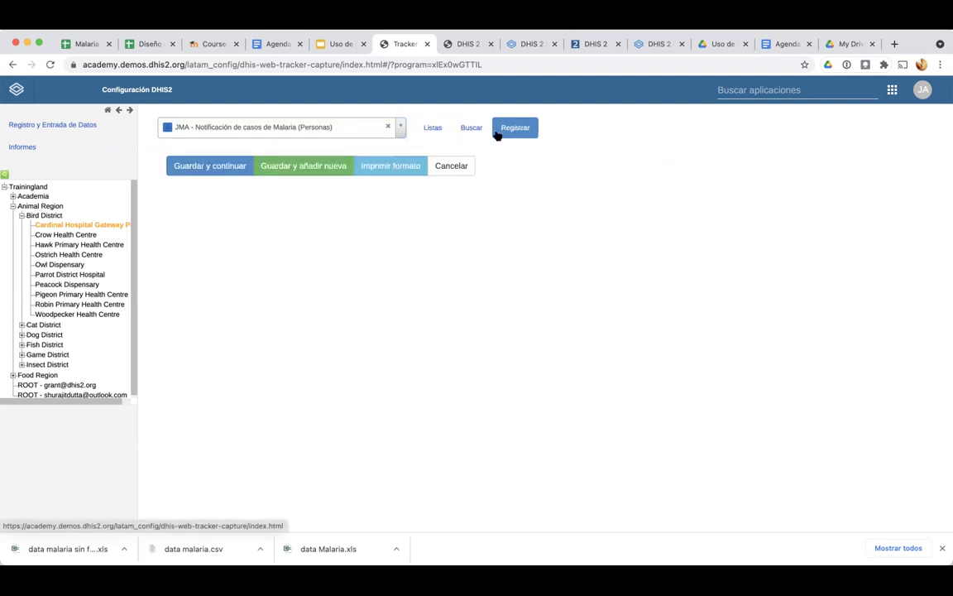
left_click(306, 295)
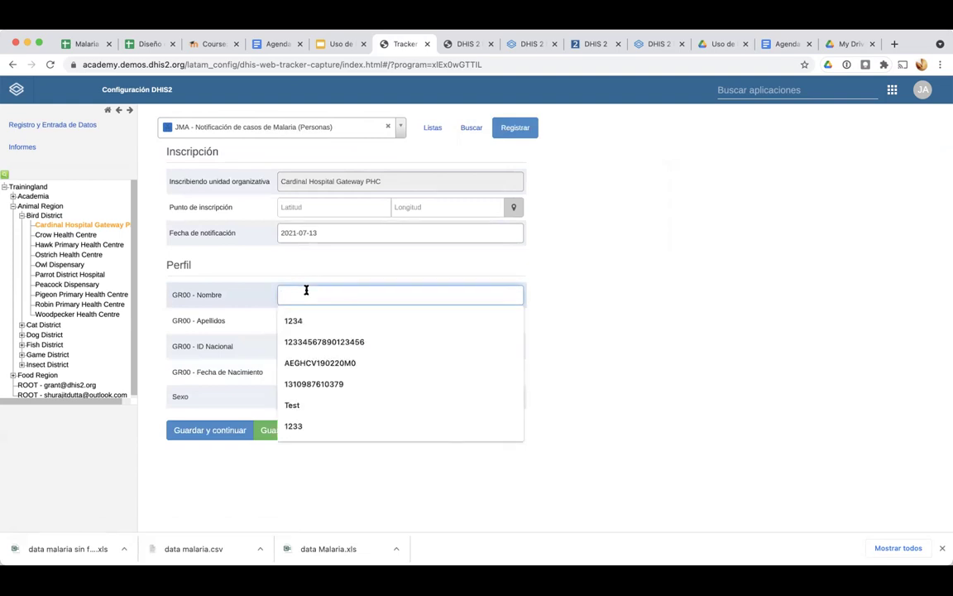
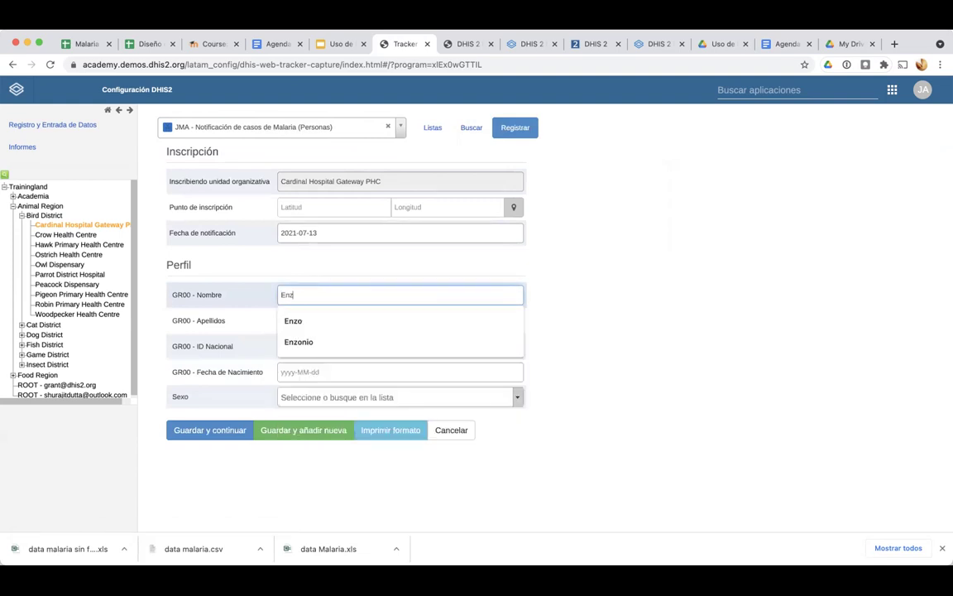
left_click(304, 338)
key("BackSpace")
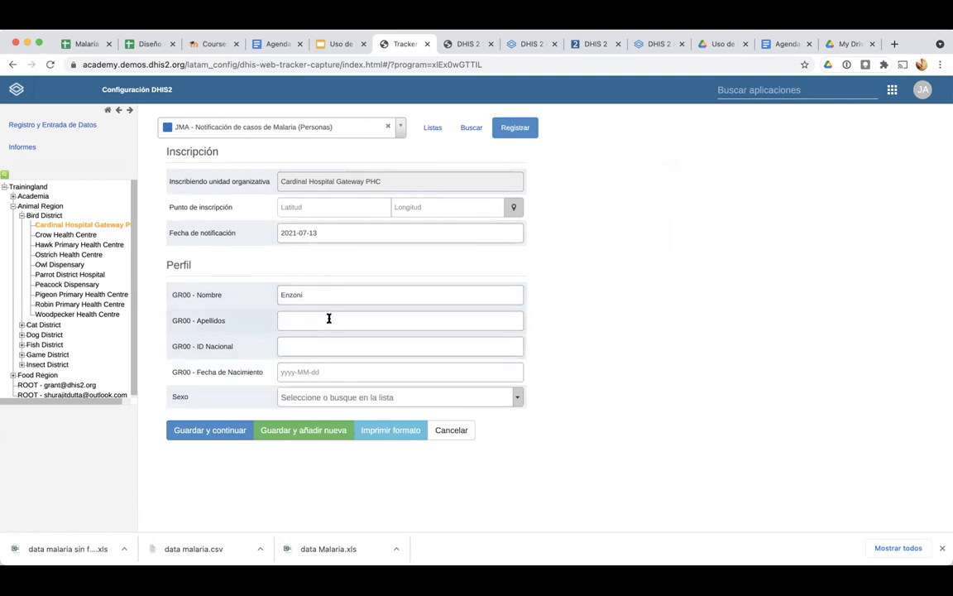
left_click(328, 320)
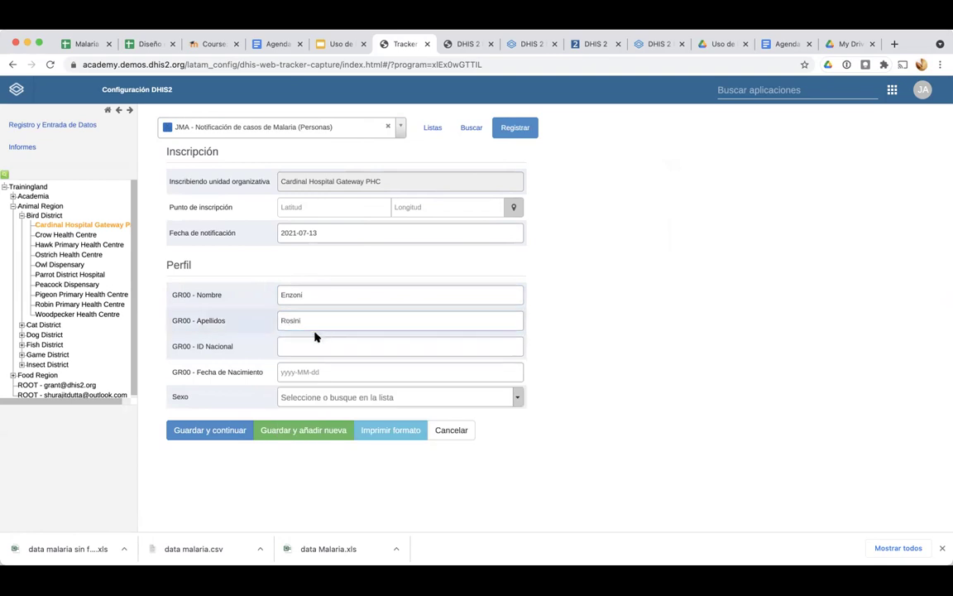
left_click(306, 345)
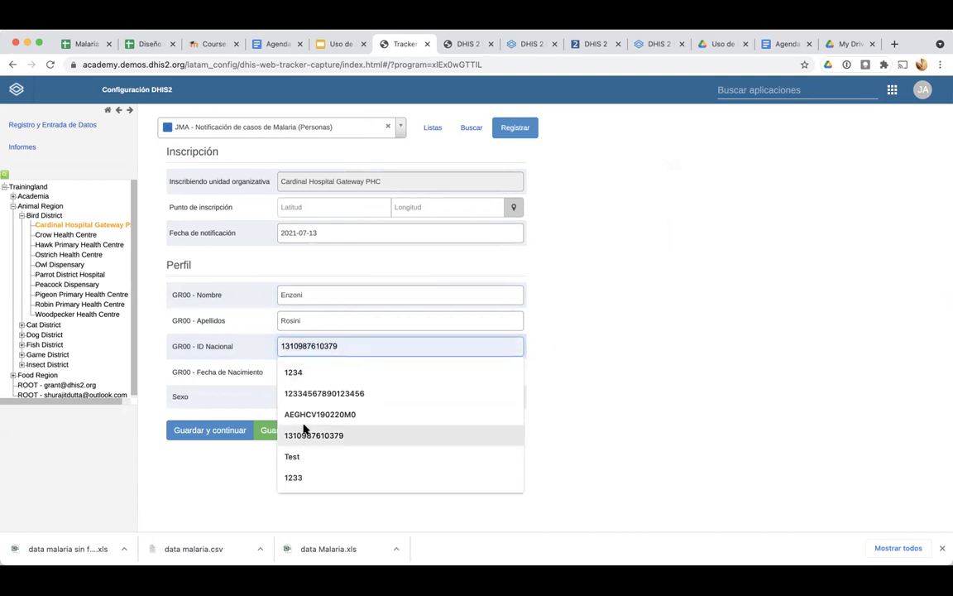
type("122")
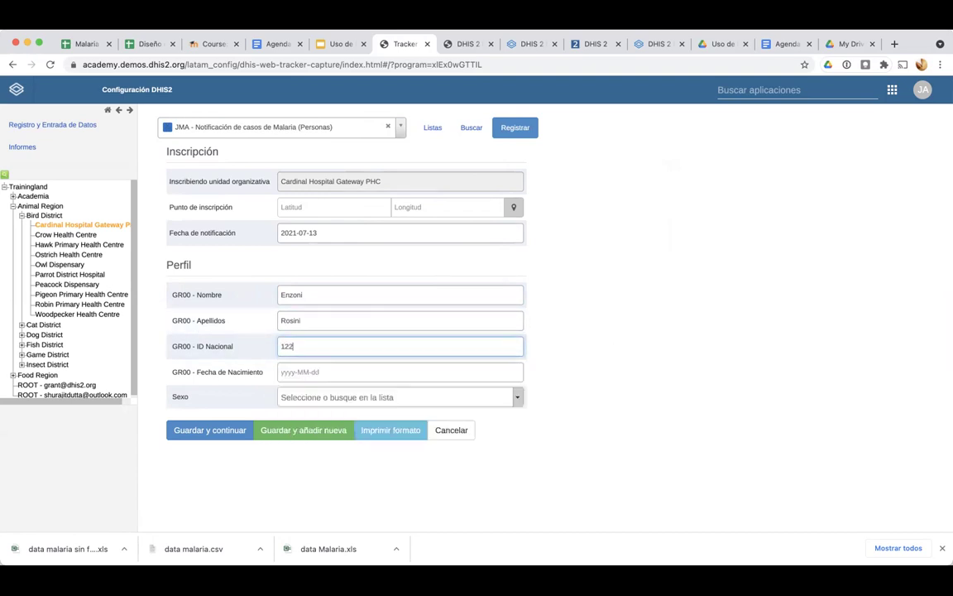
key("BackSpace")
type("3AB4")
Step: Set birth date 1990-07-01 and sex Masculino, then save the registration to enroll him
left_click(322, 373)
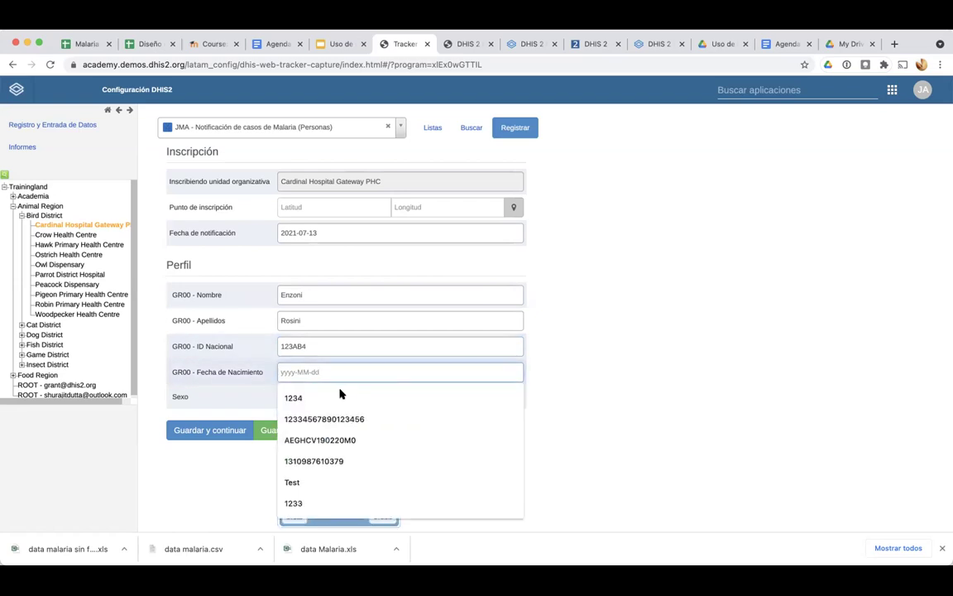
left_click(340, 374)
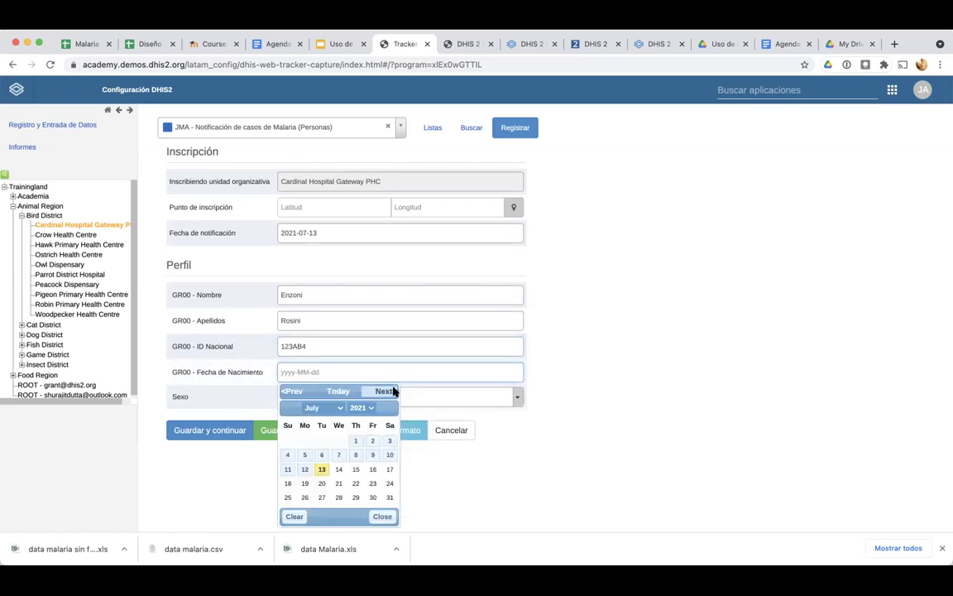
left_click(361, 407)
scroll(376, 245, "up", 5)
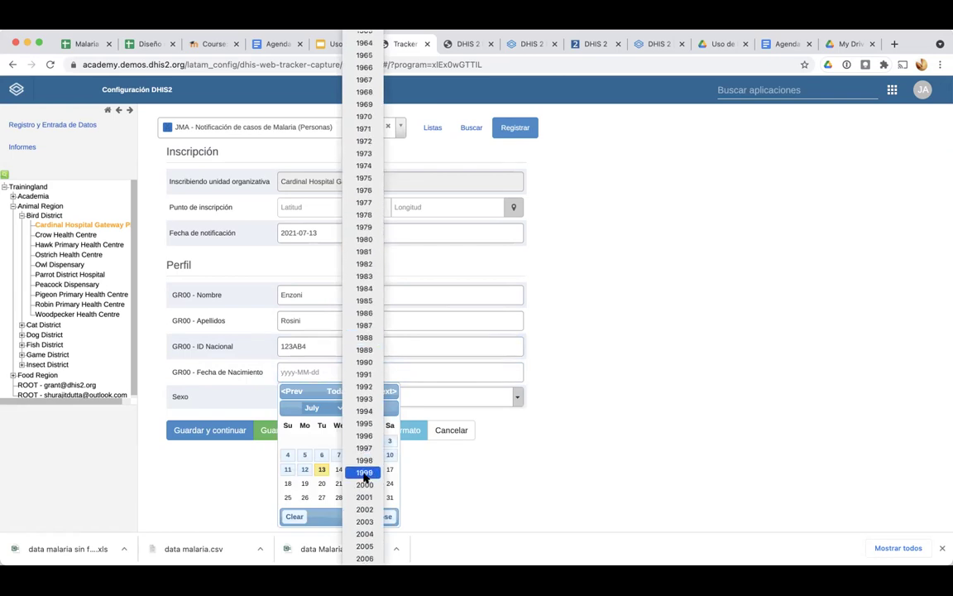
left_click(363, 362)
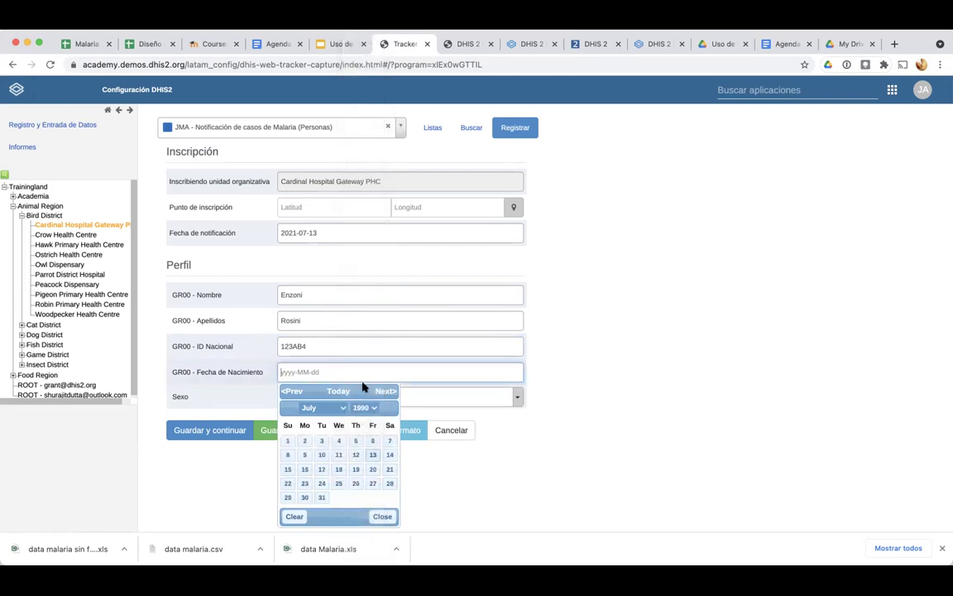
left_click(289, 441)
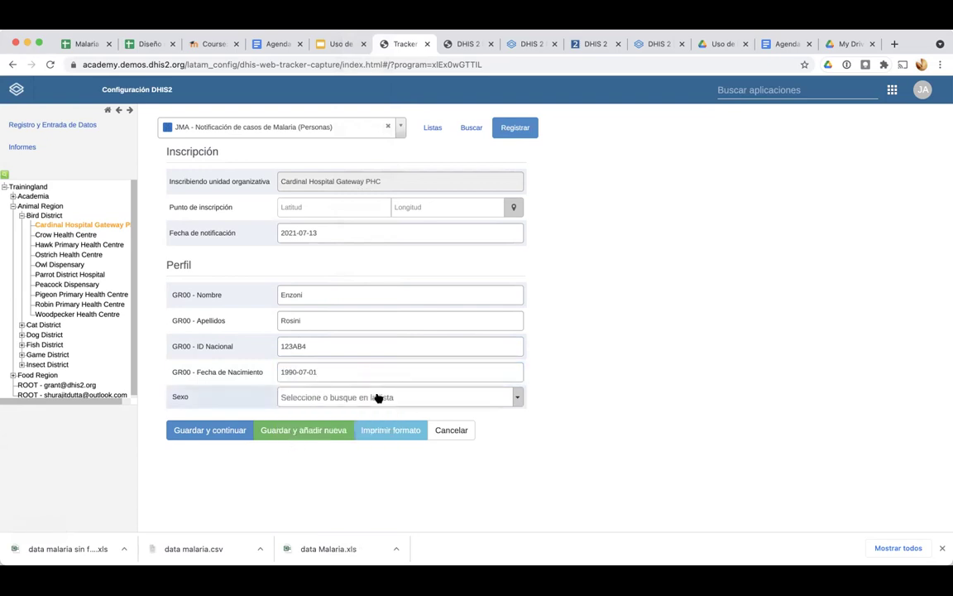
left_click(380, 397)
left_click(318, 465)
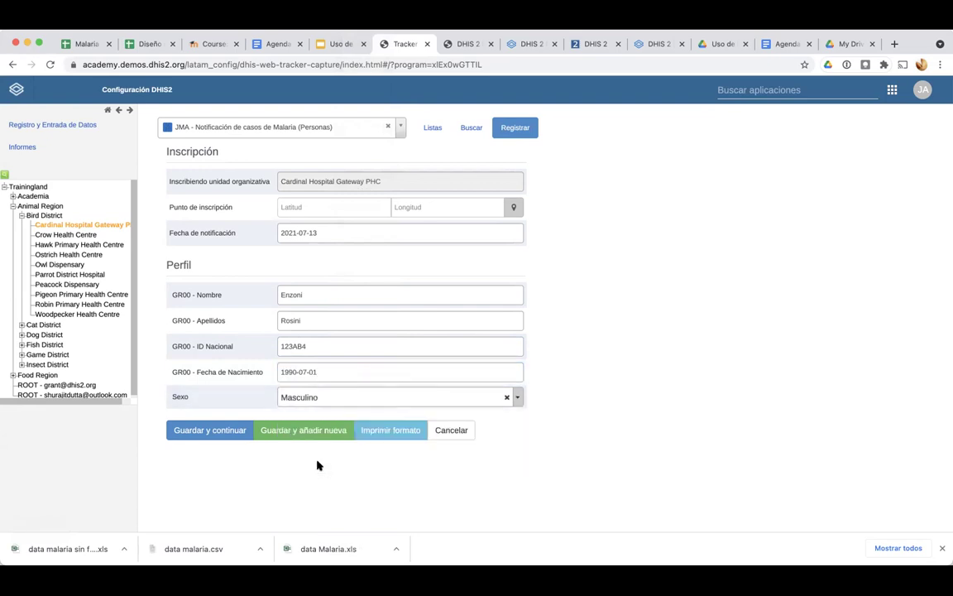
left_click(198, 436)
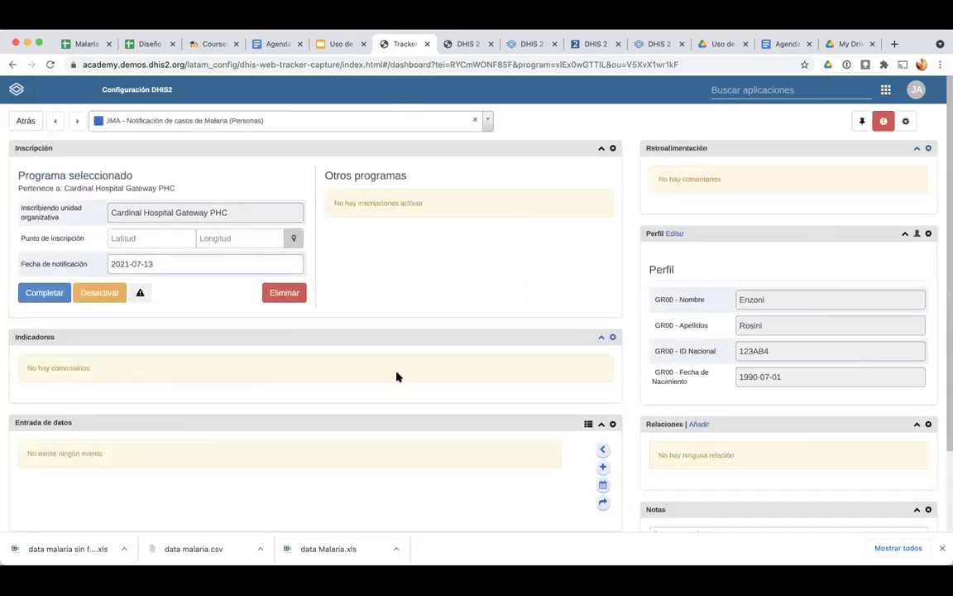
Step: Add and save a new Diagnóstico y tratamiento event dated 2021-07-13
left_click(603, 467)
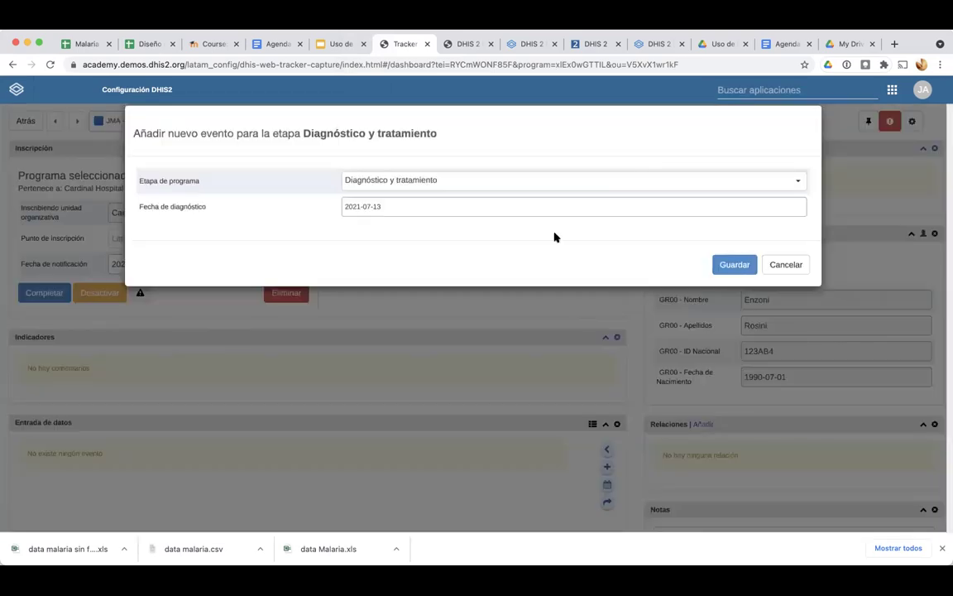
left_click(732, 265)
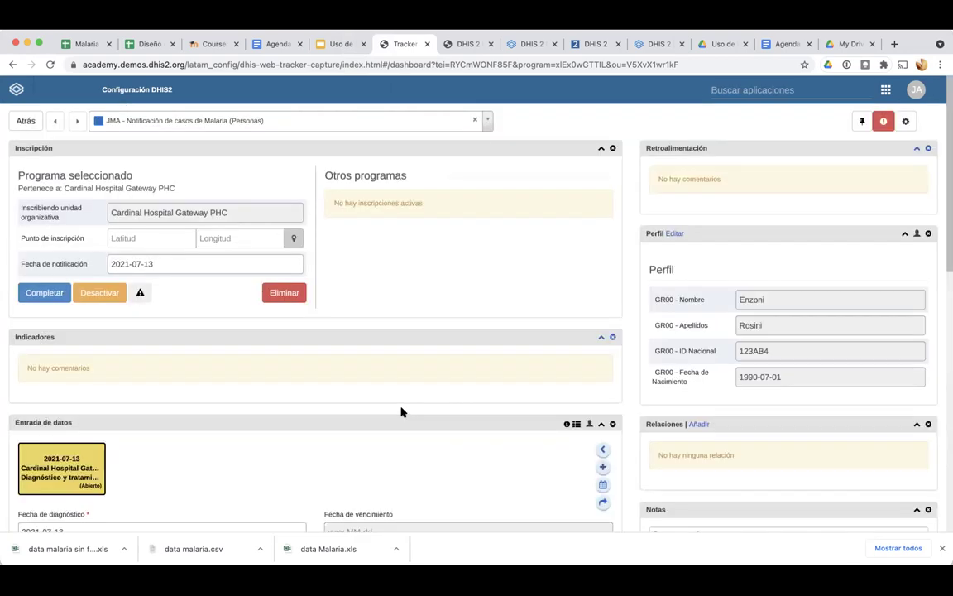
scroll(399, 411, "down", 7)
scroll(401, 413, "down", 5)
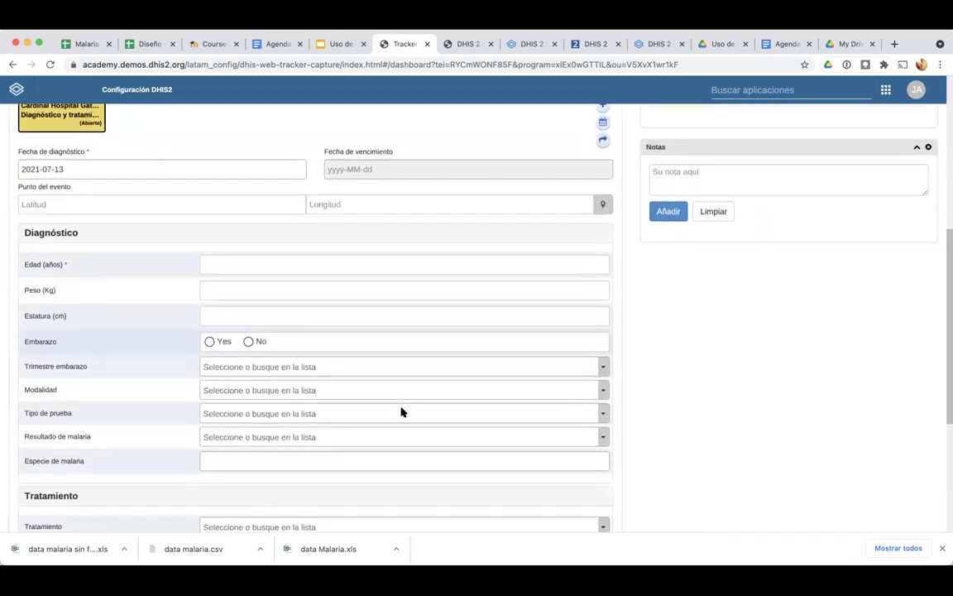
scroll(402, 408, "up", 1)
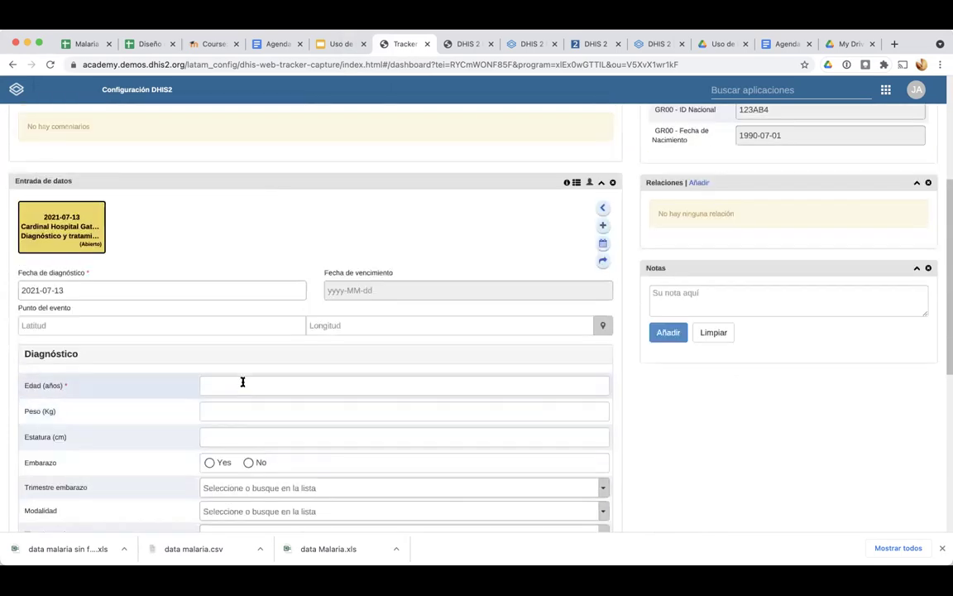
Step: Click into the Edad (años) field and scroll through the diagnosis form
left_click(240, 385)
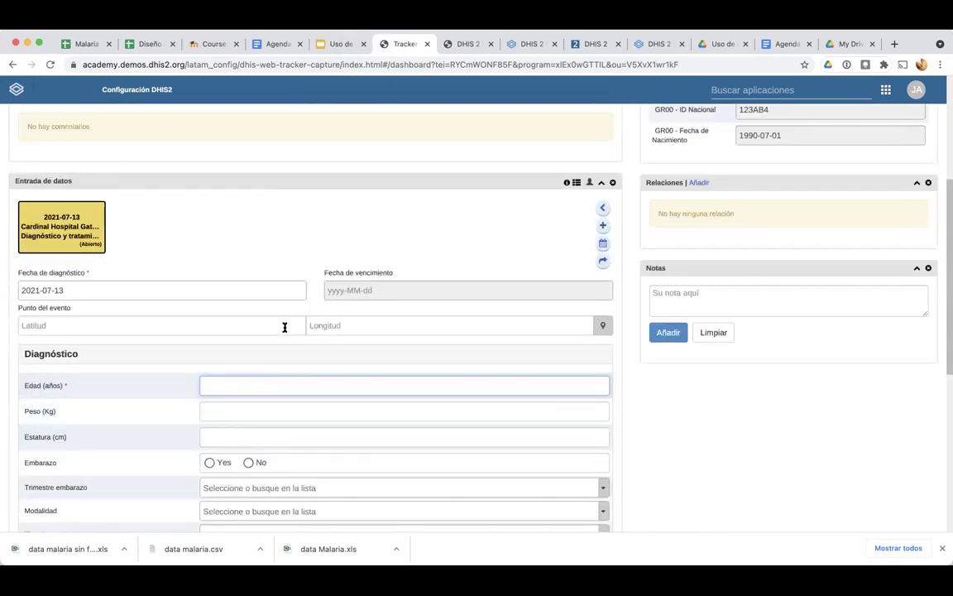
scroll(655, 435, "up", 1)
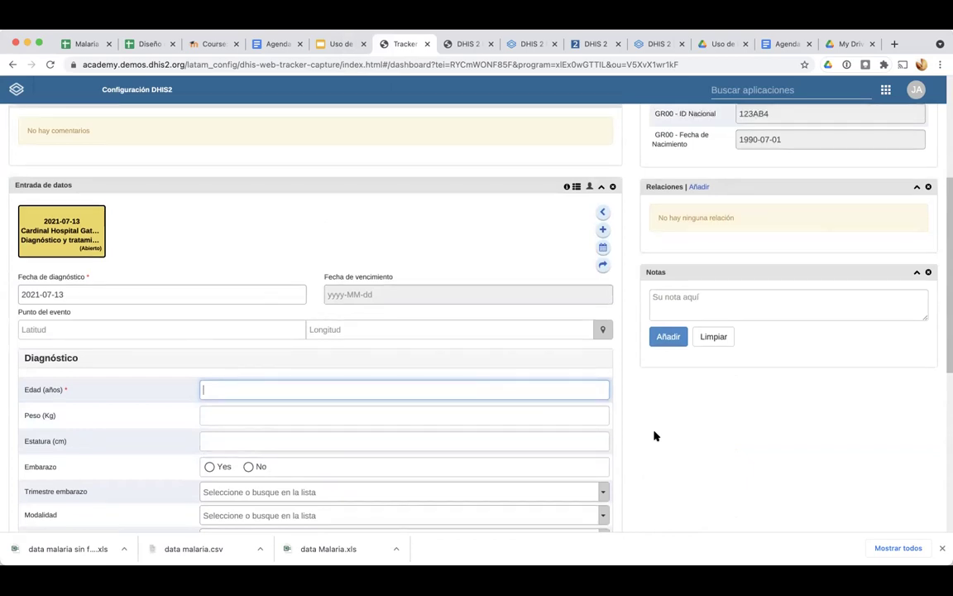
scroll(655, 434, "up", 5)
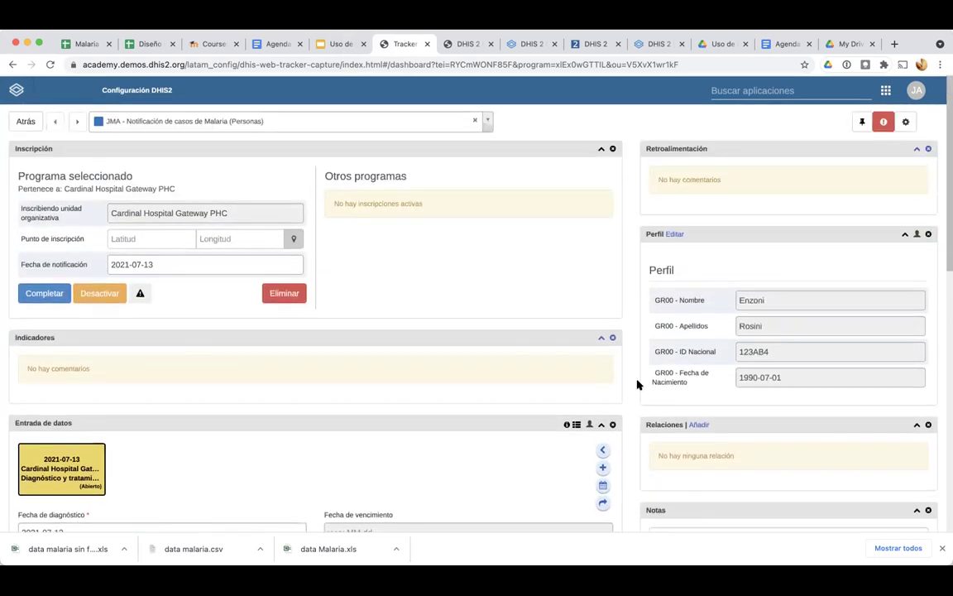
scroll(637, 384, "down", 5)
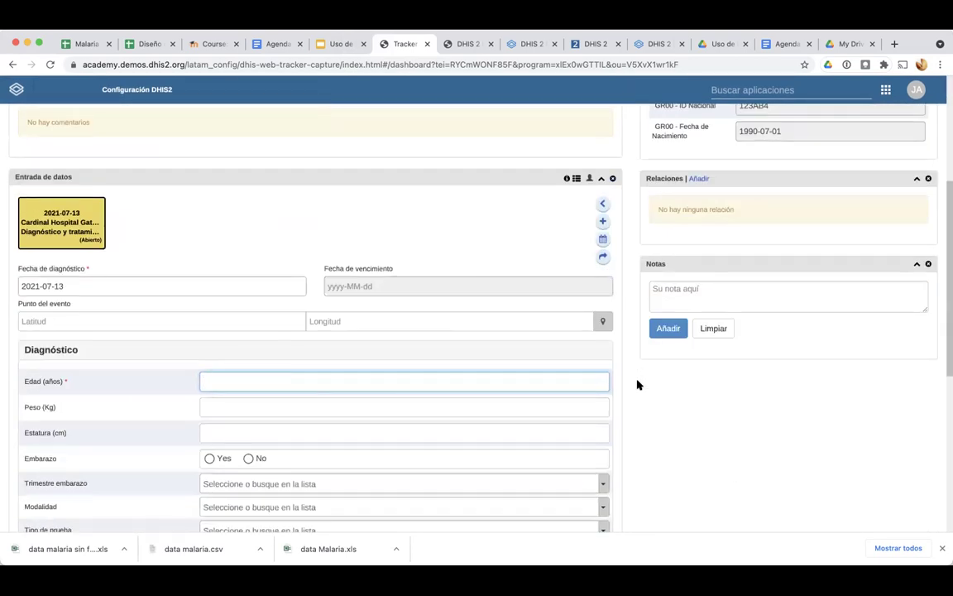
scroll(637, 385, "up", 5)
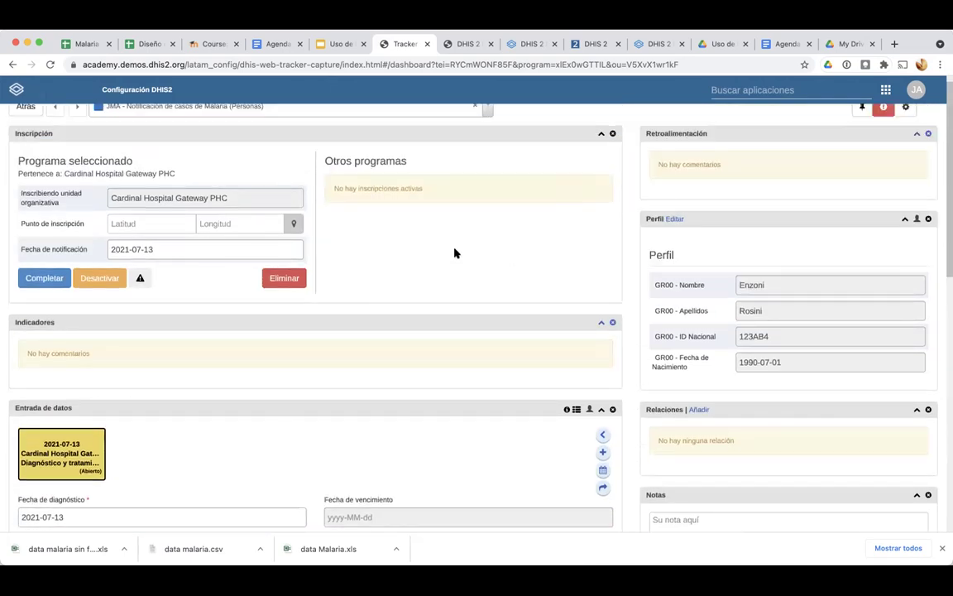
scroll(690, 298, "down", 1)
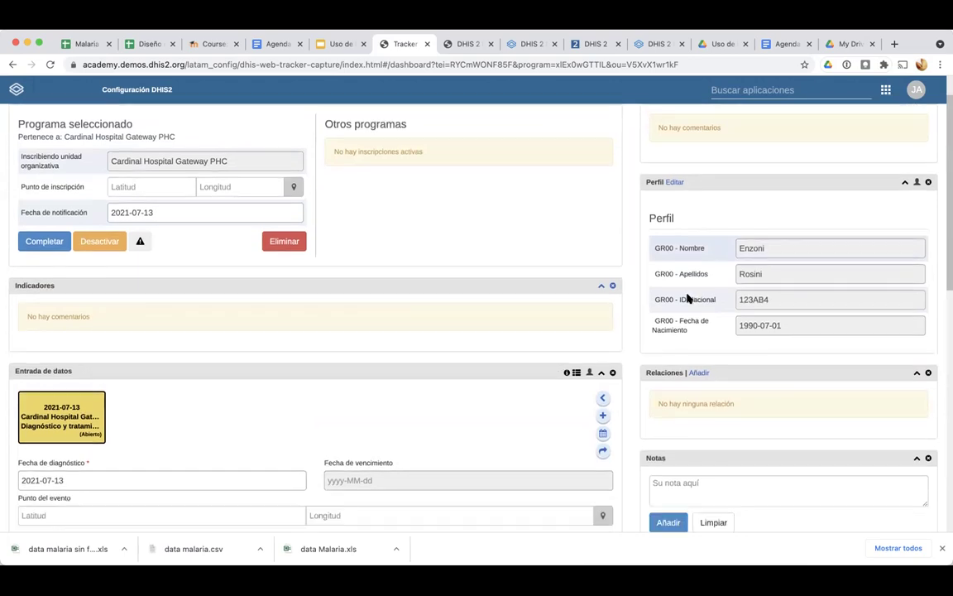
scroll(663, 321, "up", 2)
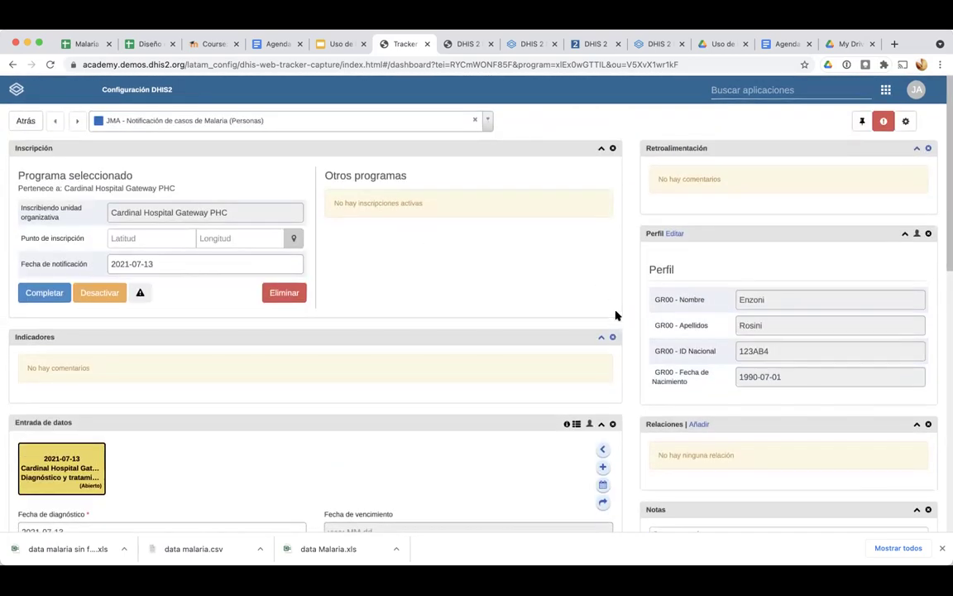
scroll(615, 316, "down", 6)
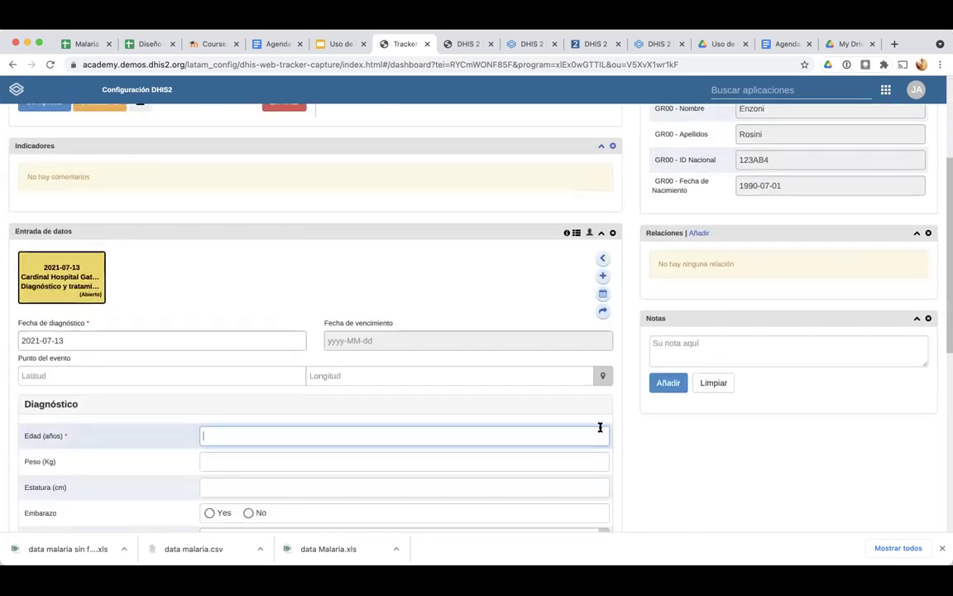
scroll(601, 428, "down", 3)
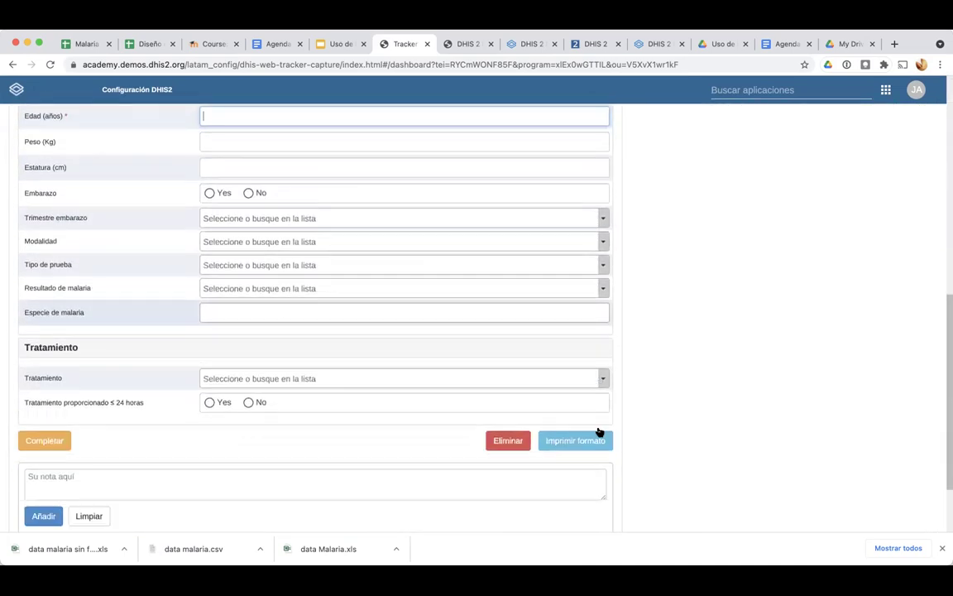
scroll(600, 427, "up", 3)
scroll(600, 429, "up", 2)
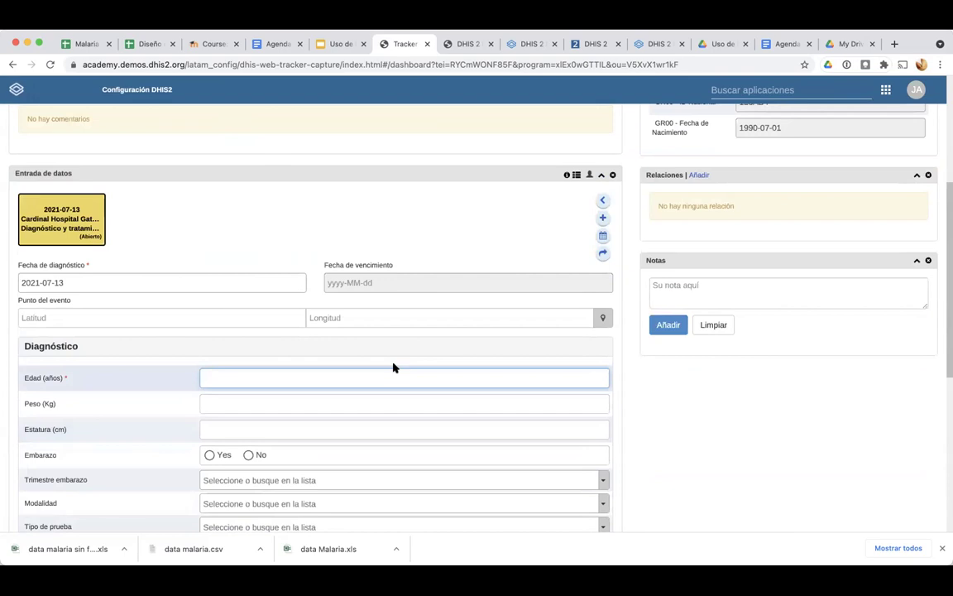
Step: Open Chrome DevTools' Console filtered to user messages to read the missing-variable warnings
left_click(941, 64)
mouse_move(822, 261)
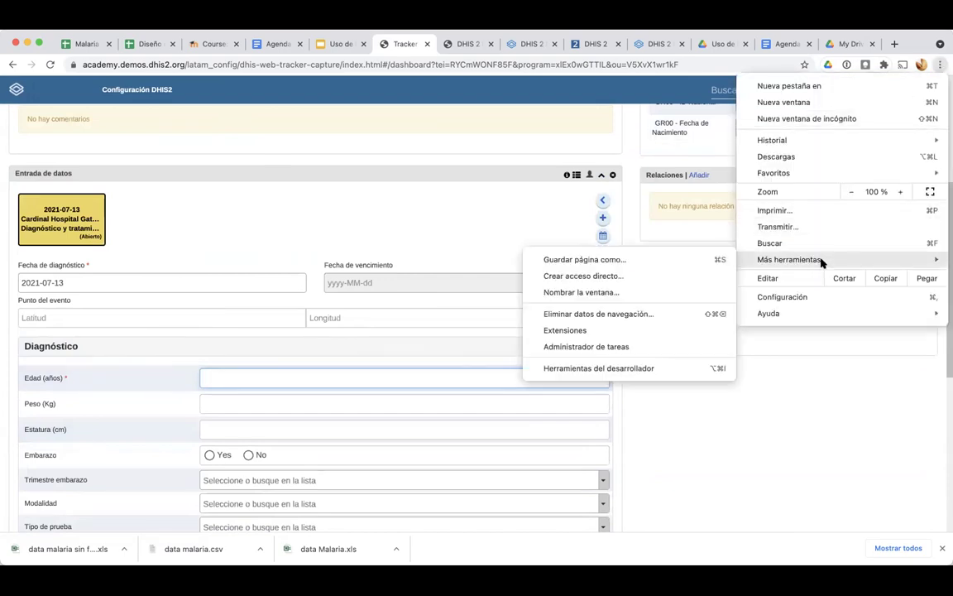
left_click(622, 367)
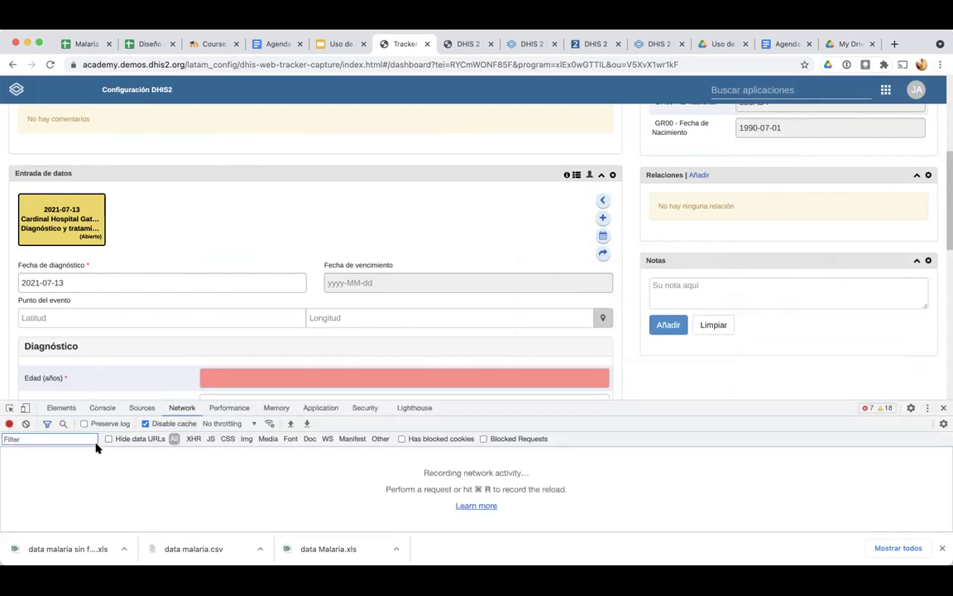
left_click(101, 409)
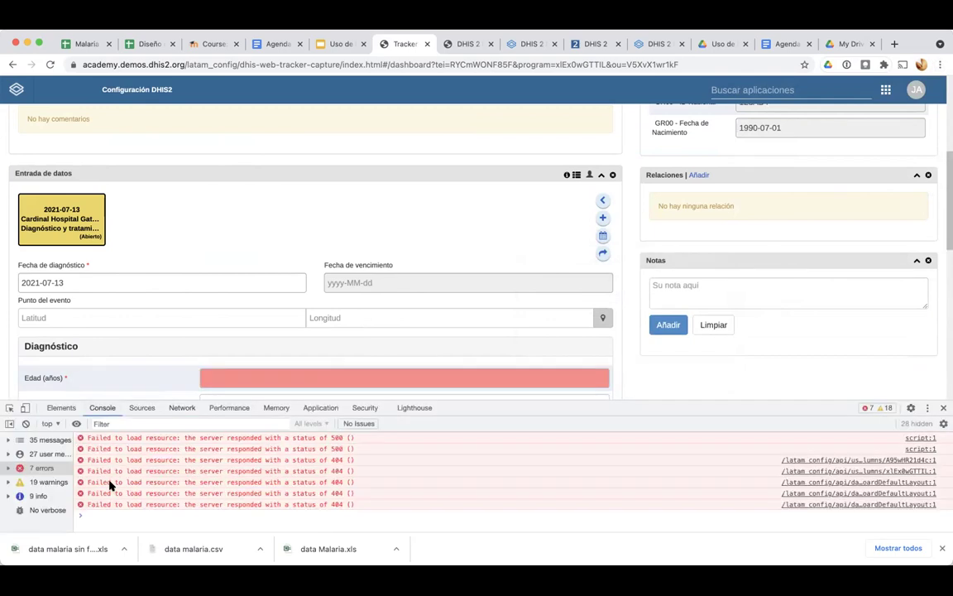
left_click(34, 454)
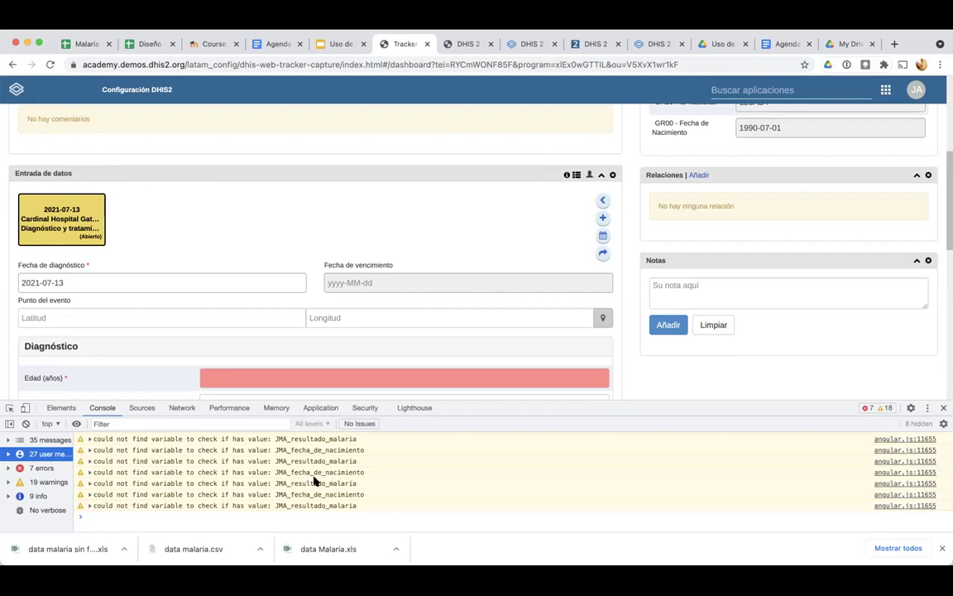
left_click(462, 45)
Step: In Maintenance, list program rule variables filtered to the JMA Malaria (Personas) program
left_click(934, 86)
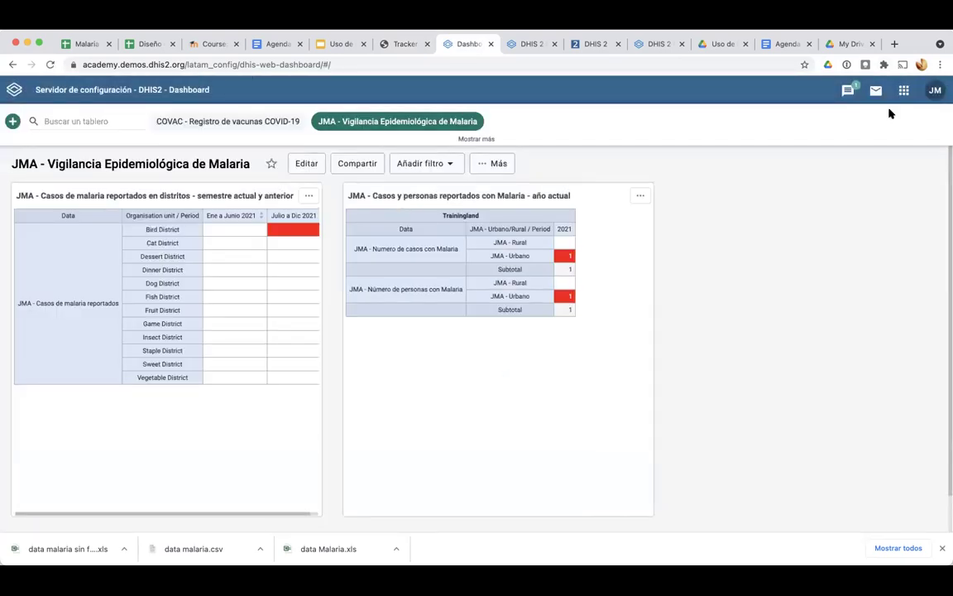
left_click(904, 89)
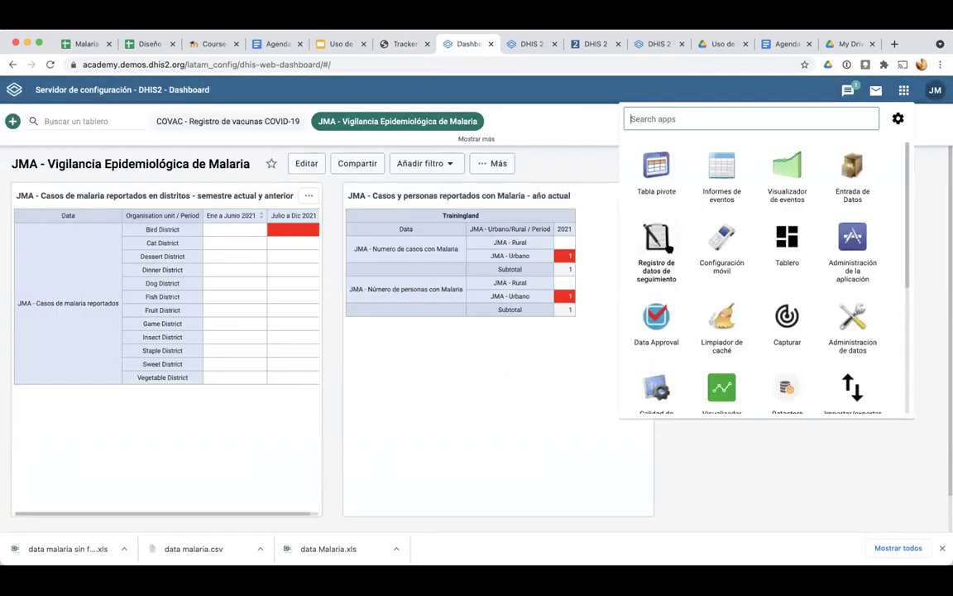
scroll(725, 264, "down", 1)
scroll(728, 259, "down", 1)
left_click(722, 356)
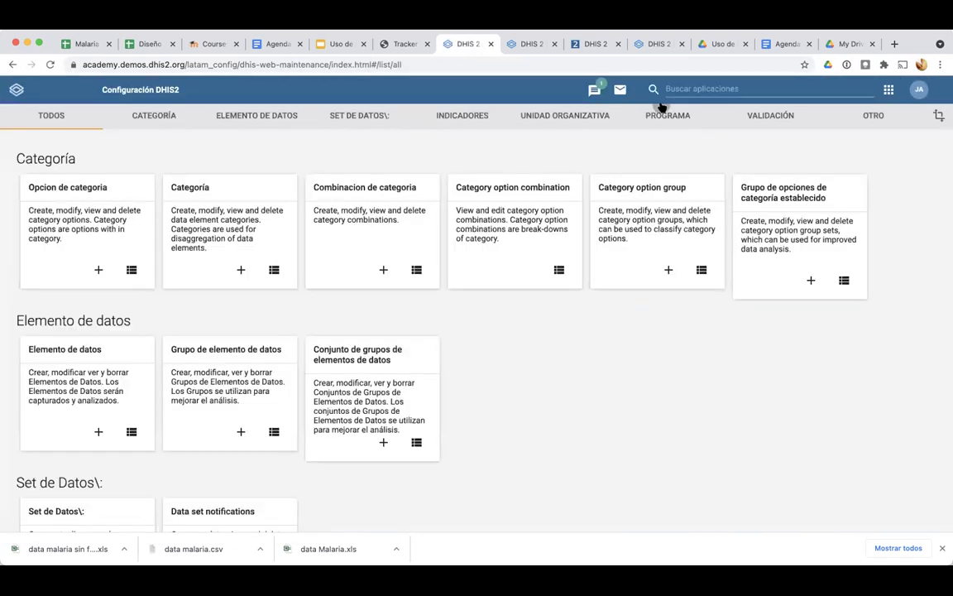
left_click(662, 113)
left_click(125, 295)
left_click(378, 214)
scroll(374, 321, "down", 10)
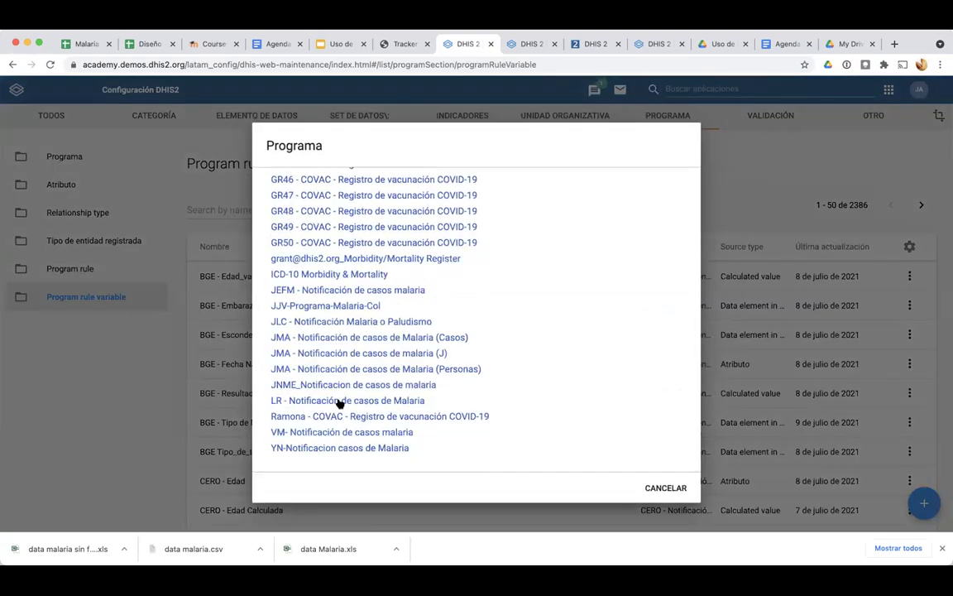
left_click(360, 368)
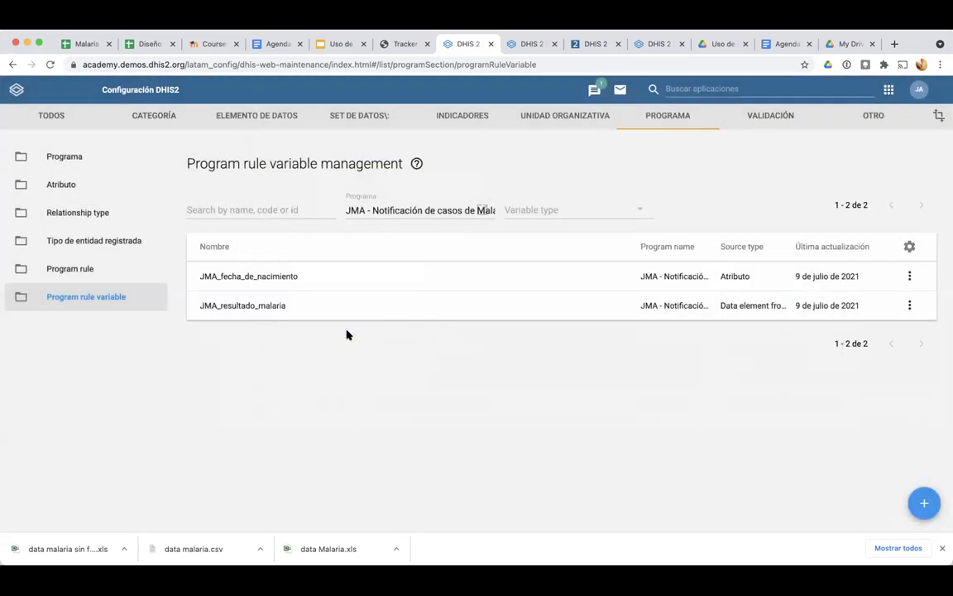
Step: Re-save the JMA_fecha_de_nacimiento rule variable without changes
left_click(265, 280)
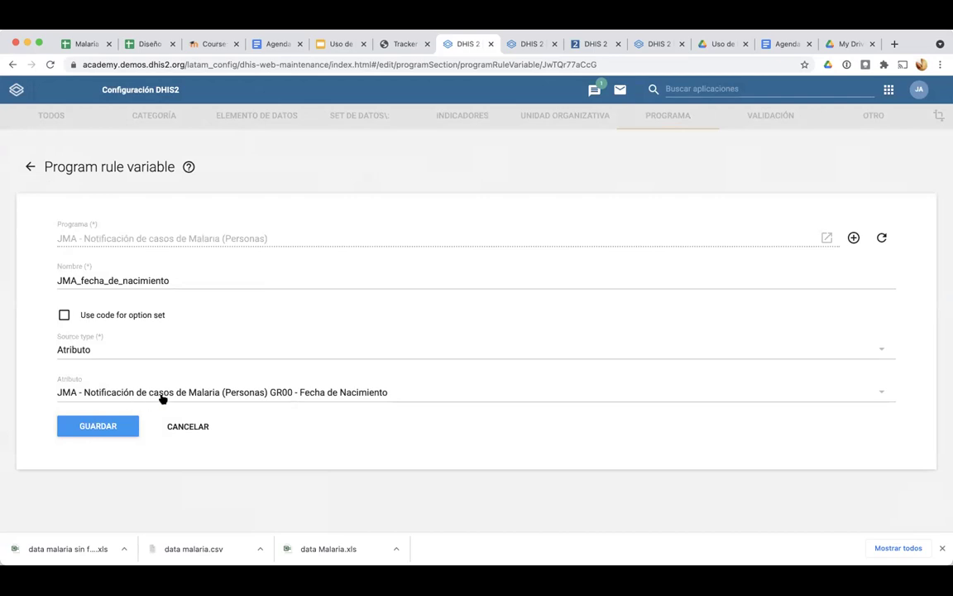
double_click(182, 280)
left_click(108, 424)
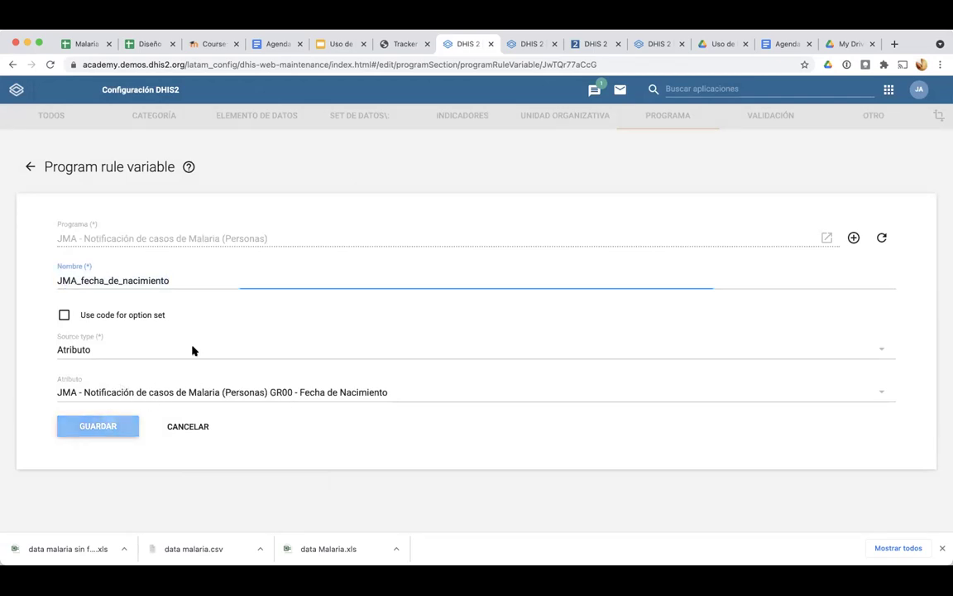
left_click(82, 270)
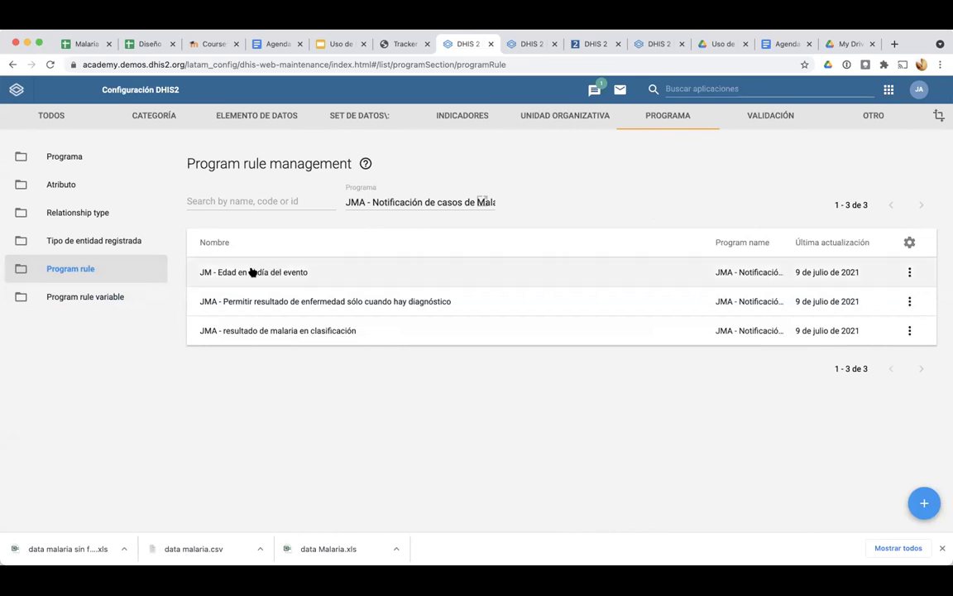
Step: Open the JM - Edad en el día del evento rule, leaving its stage trigger empty
left_click(285, 276)
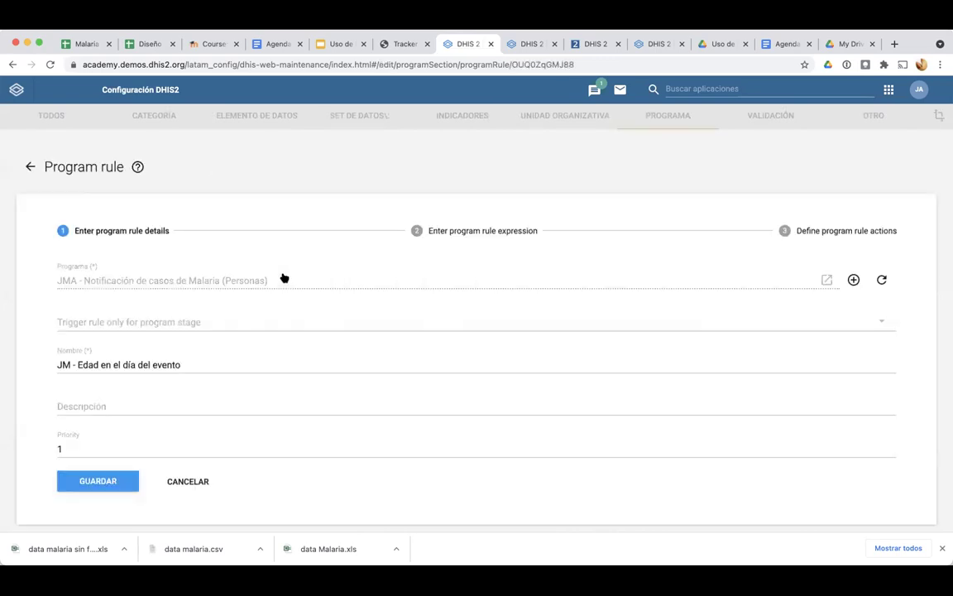
left_click(74, 324)
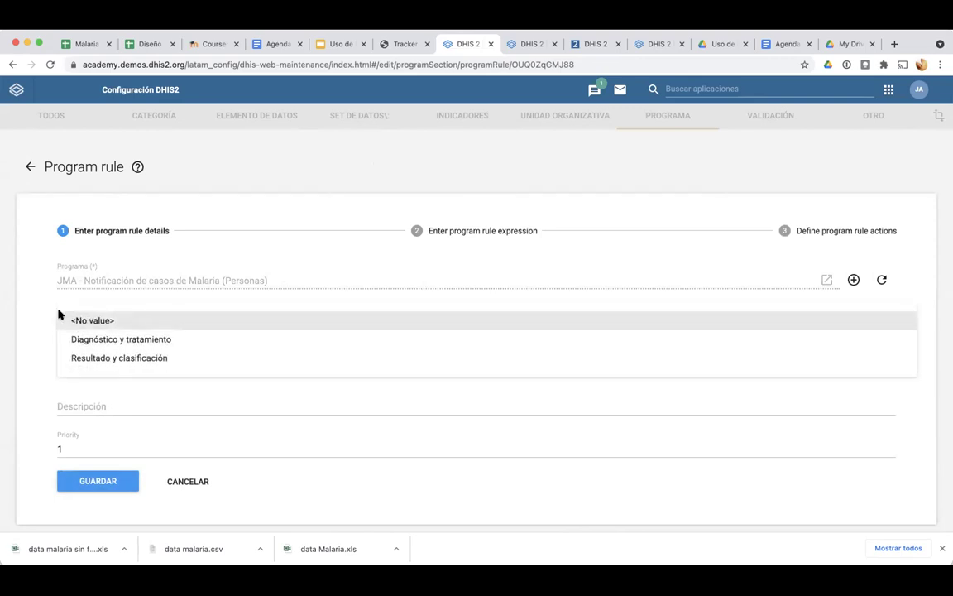
left_click(42, 318)
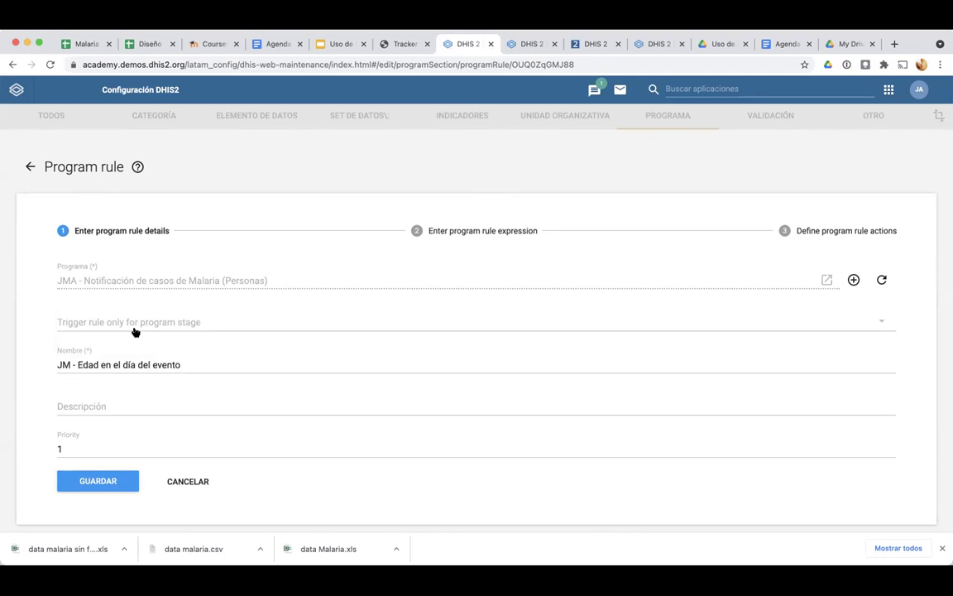
left_click(460, 246)
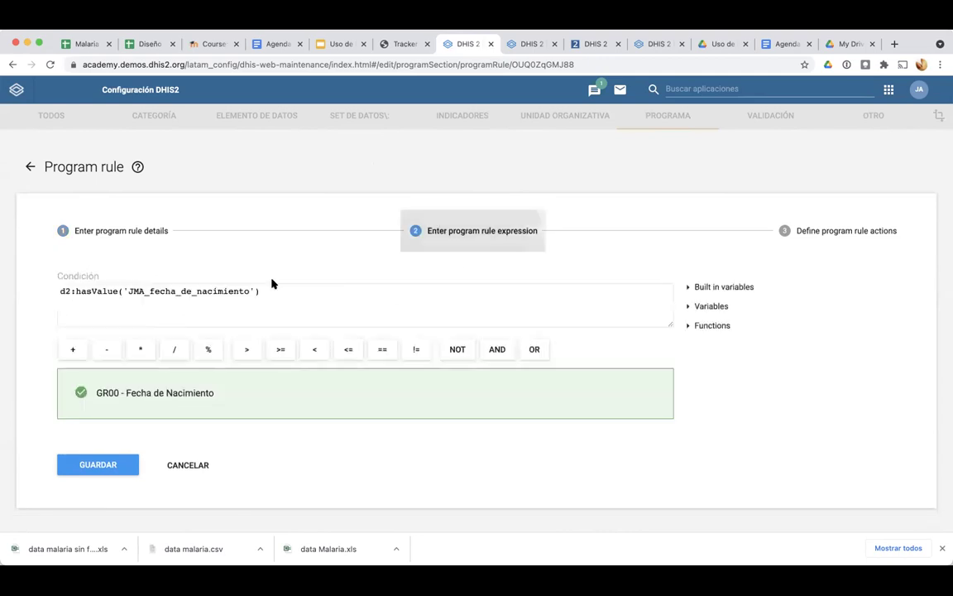
left_click(217, 288)
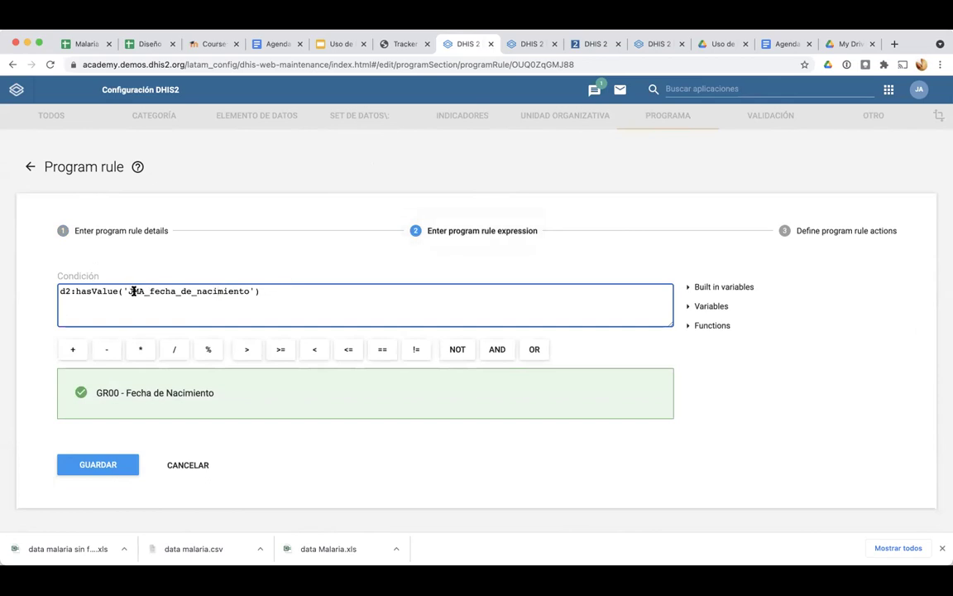
Step: Fix the condition to read d2:hasValue('JMA_fecha_de_nacimiento')
left_click_drag(128, 290, 248, 291)
left_click(250, 290)
left_click_drag(123, 291, 252, 288)
key("BackSpace")
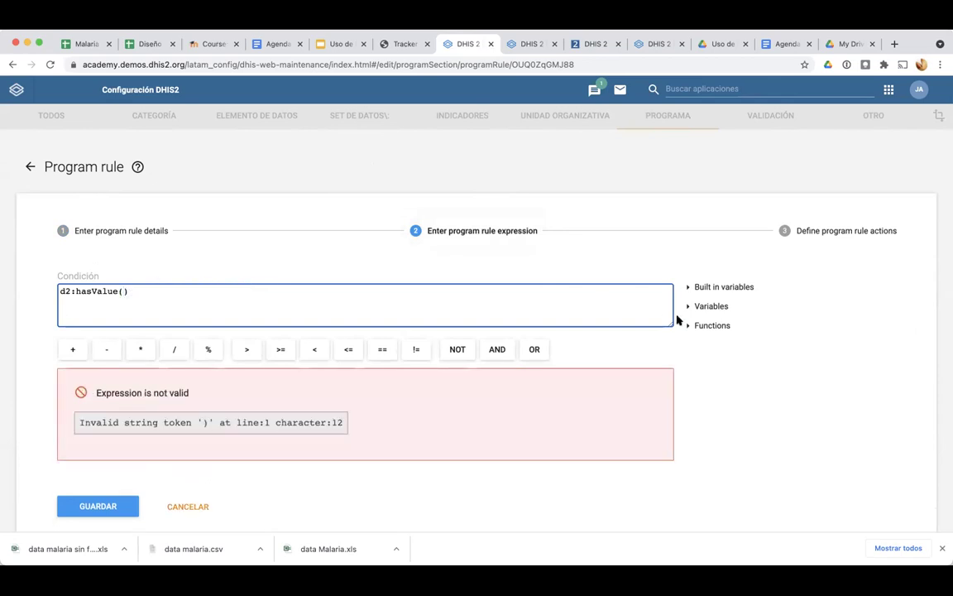
left_click(687, 312)
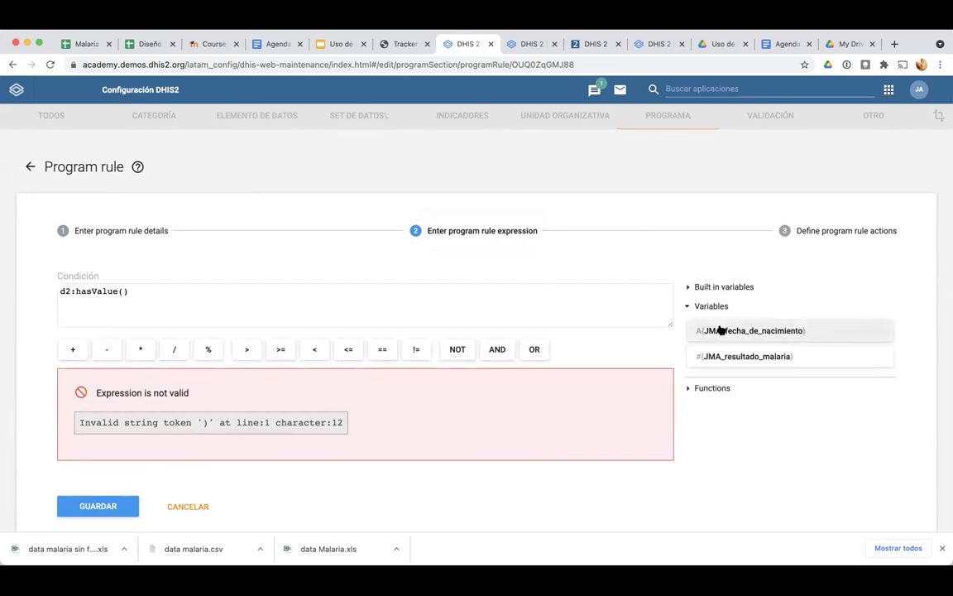
left_click(720, 330)
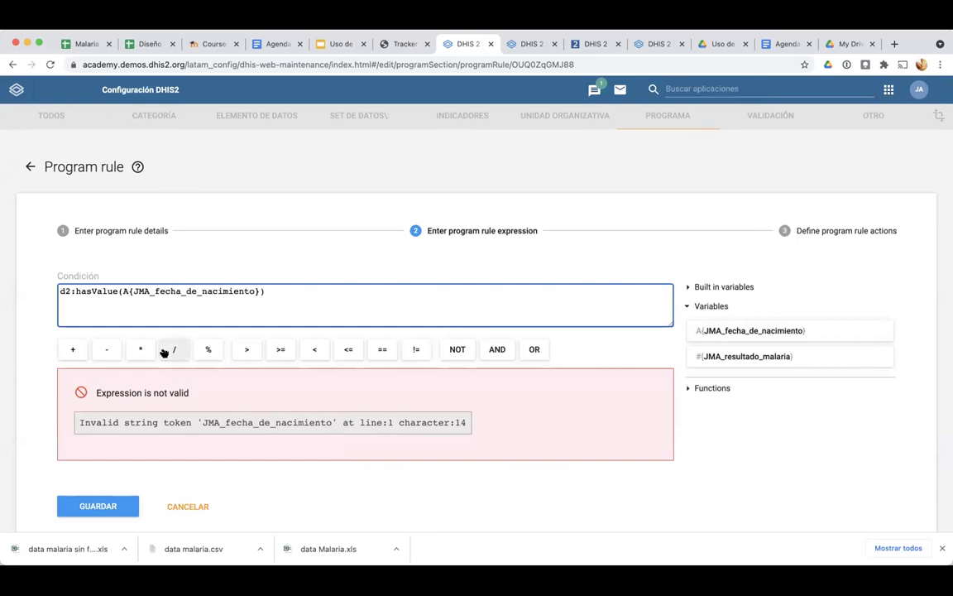
left_click(130, 291)
key("BackSpace")
key("BackSpace")
type("'")
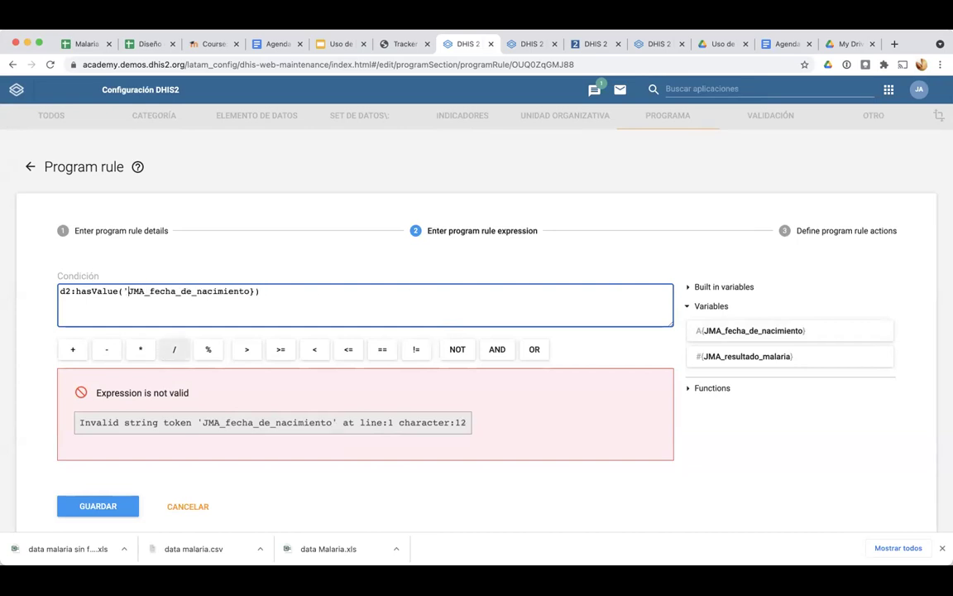
left_click(256, 292)
key("BackSpace")
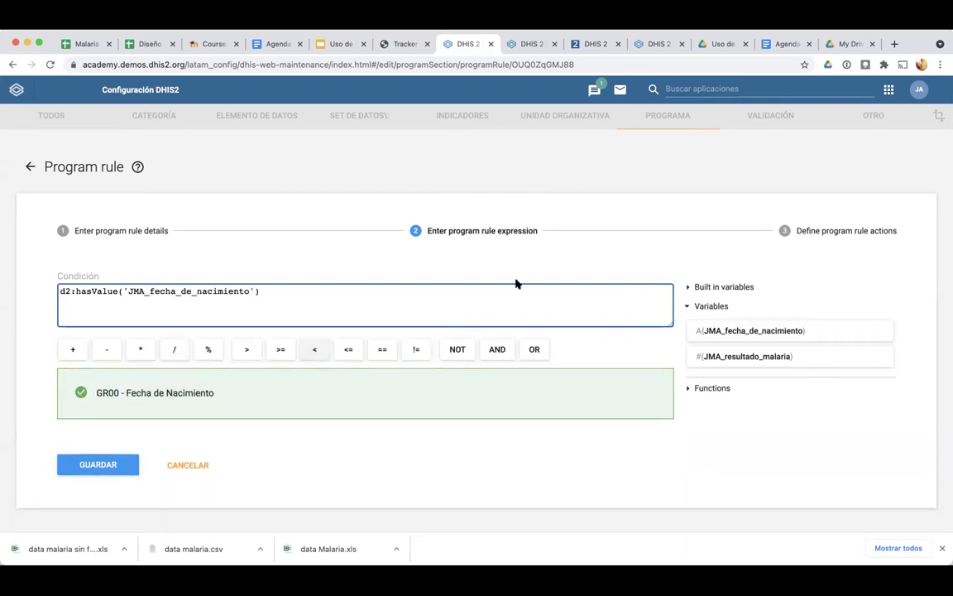
Step: Edit the age assignment action, keeping Edad (años) as the target data element
left_click(769, 229)
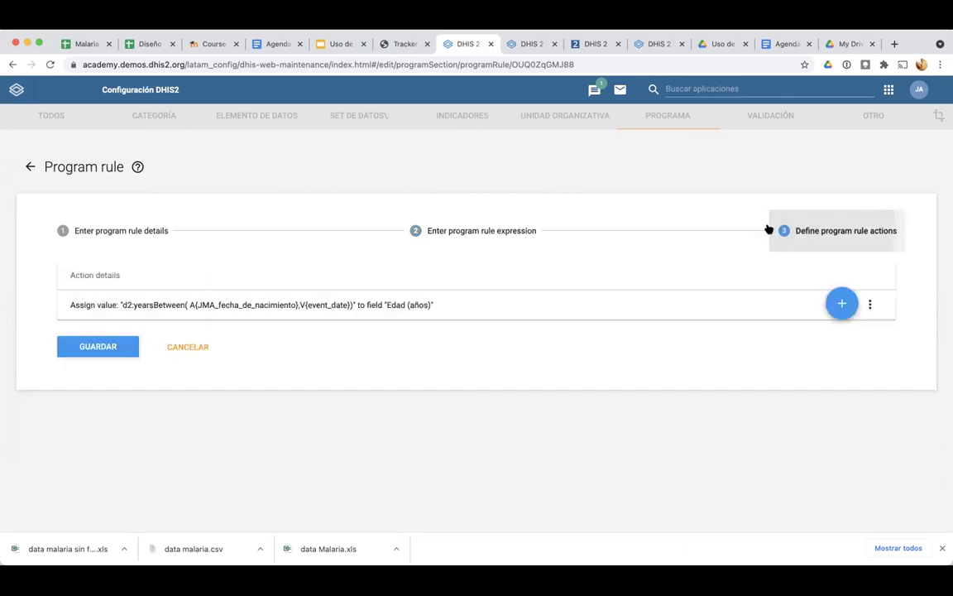
left_click(306, 305)
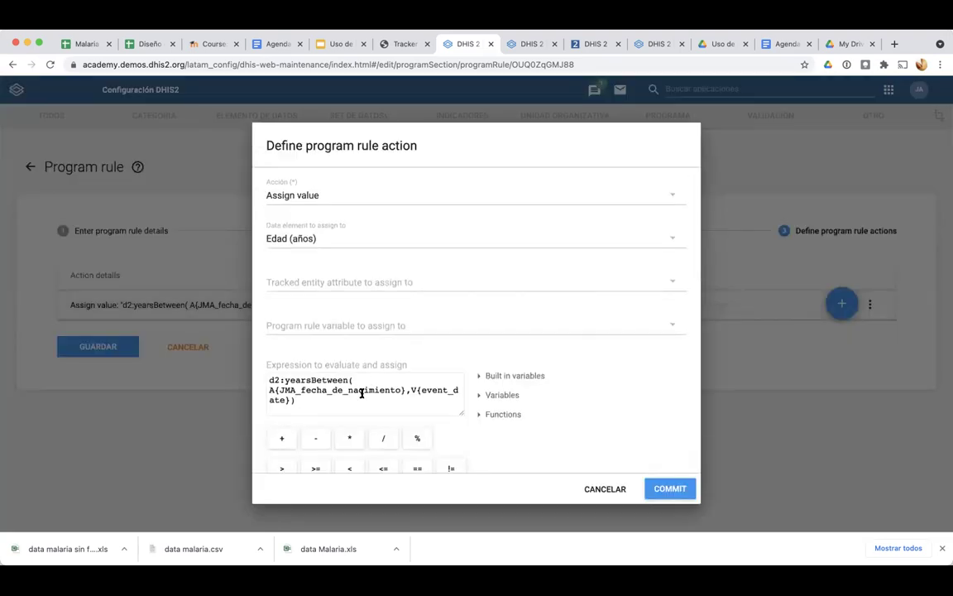
left_click(402, 385)
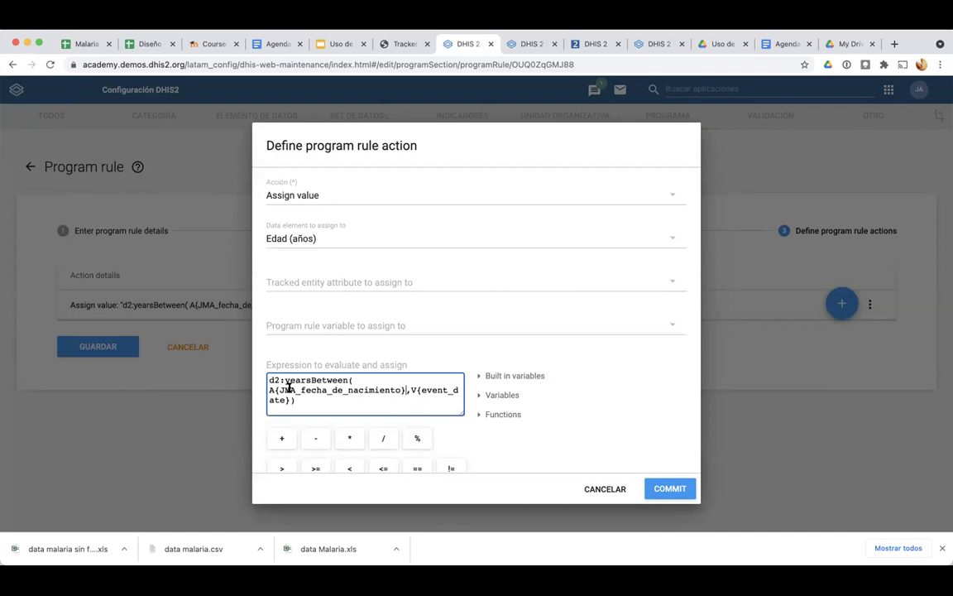
left_click(289, 215)
left_click(314, 253)
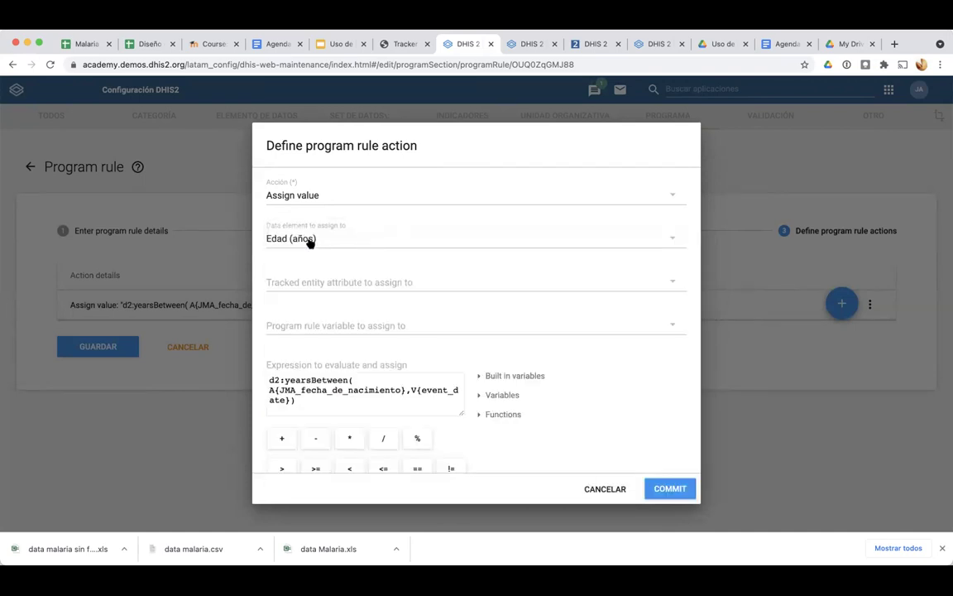
Step: Re-insert A{JMA_fecha_de_nacimiento} into d2:yearsBetween via Variables, commit, and save the rule
left_click(271, 387)
type("A")
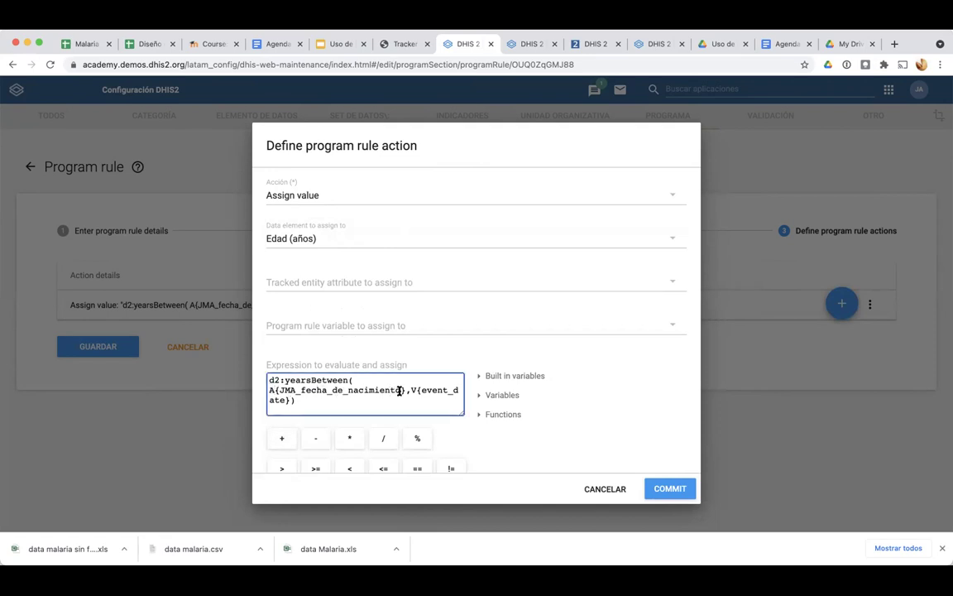
left_click_drag(406, 390, 271, 390)
key("BackSpace")
key("BackSpace")
left_click(479, 397)
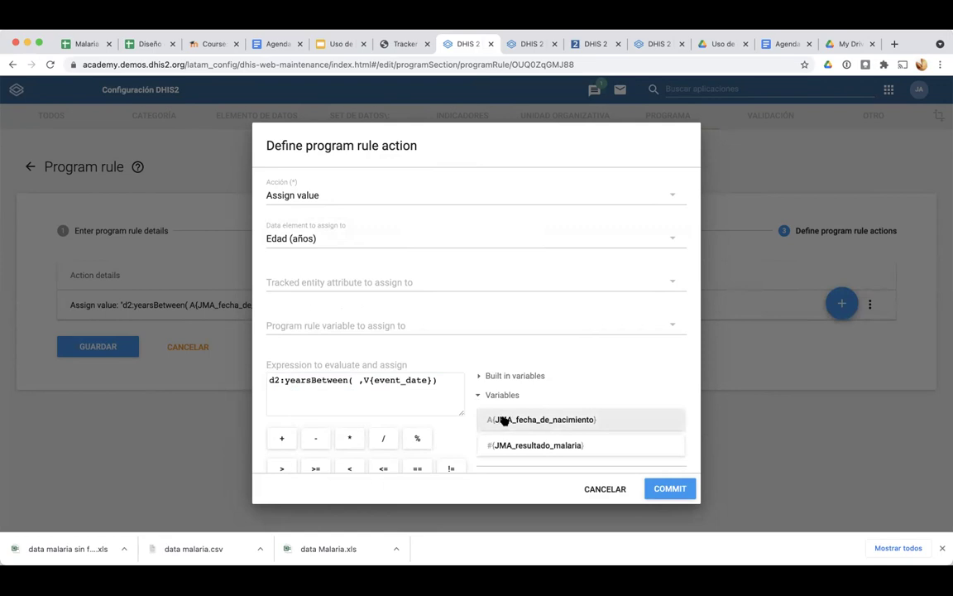
left_click(511, 420)
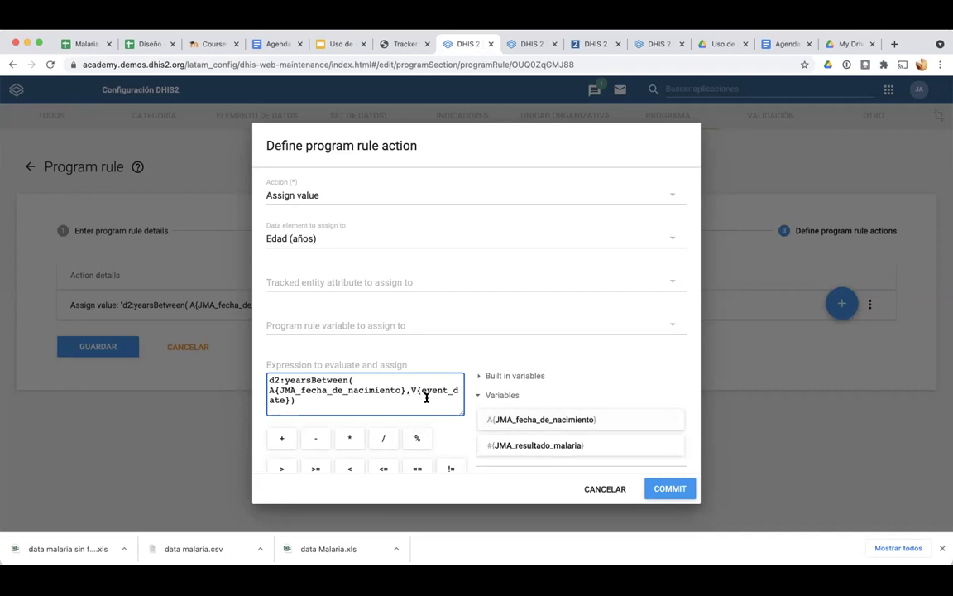
left_click(675, 489)
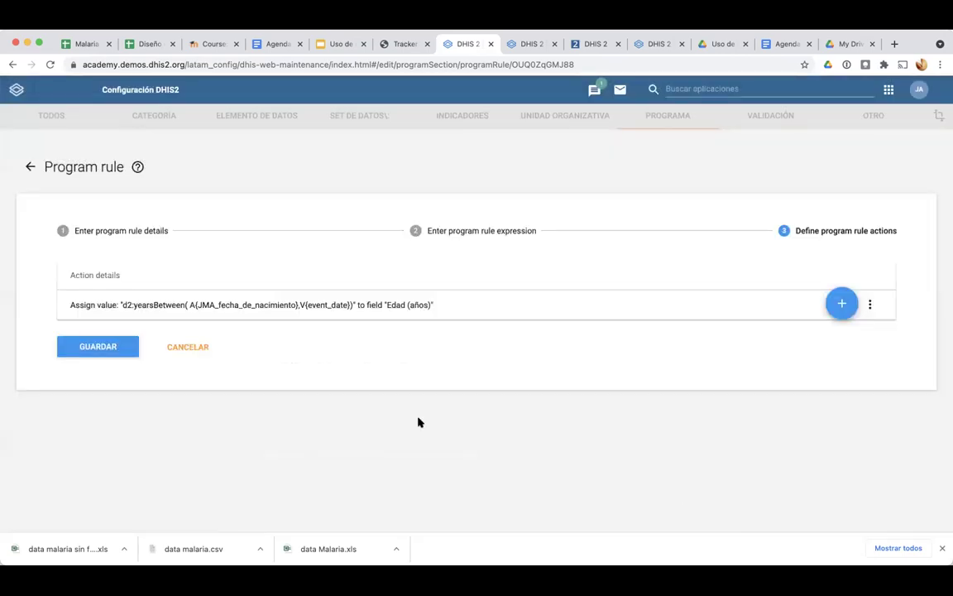
left_click(102, 346)
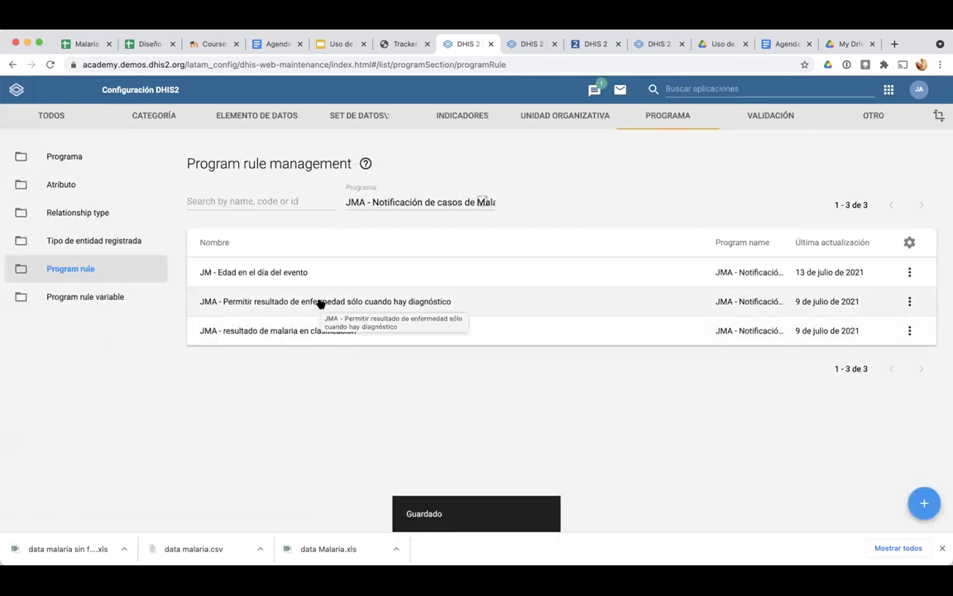
Step: Fix the diagnosis rule condition to d2:hasValue(#{JMA_resultado_malaria}) == false, removing the extra space
left_click(320, 303)
left_click(494, 227)
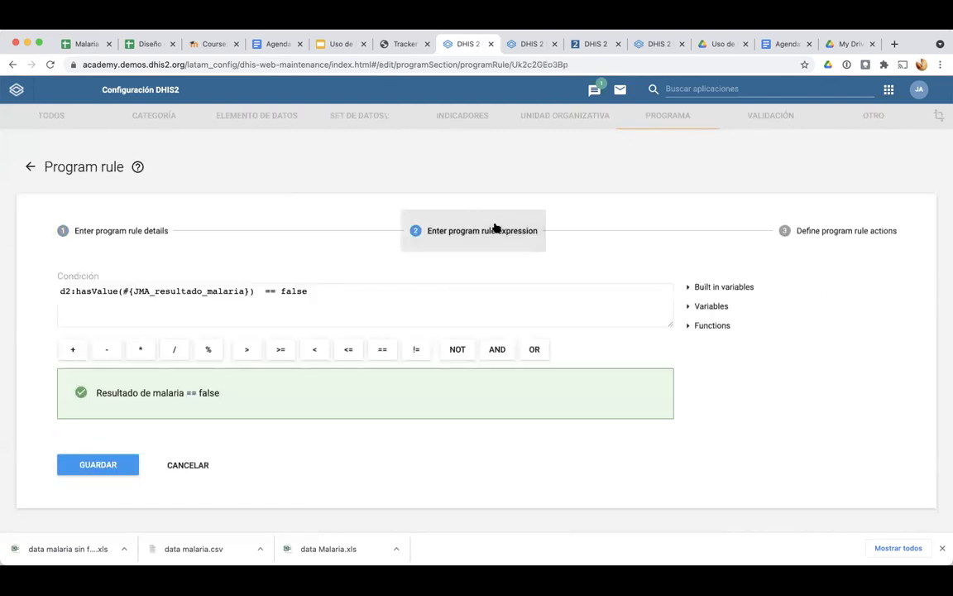
left_click_drag(250, 290, 123, 289)
key("BackSpace")
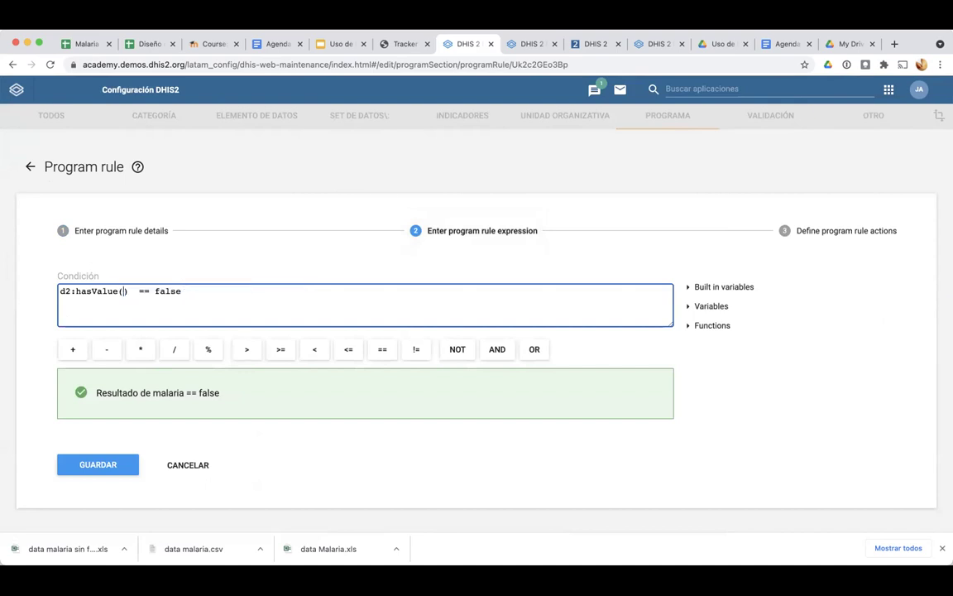
left_click(698, 309)
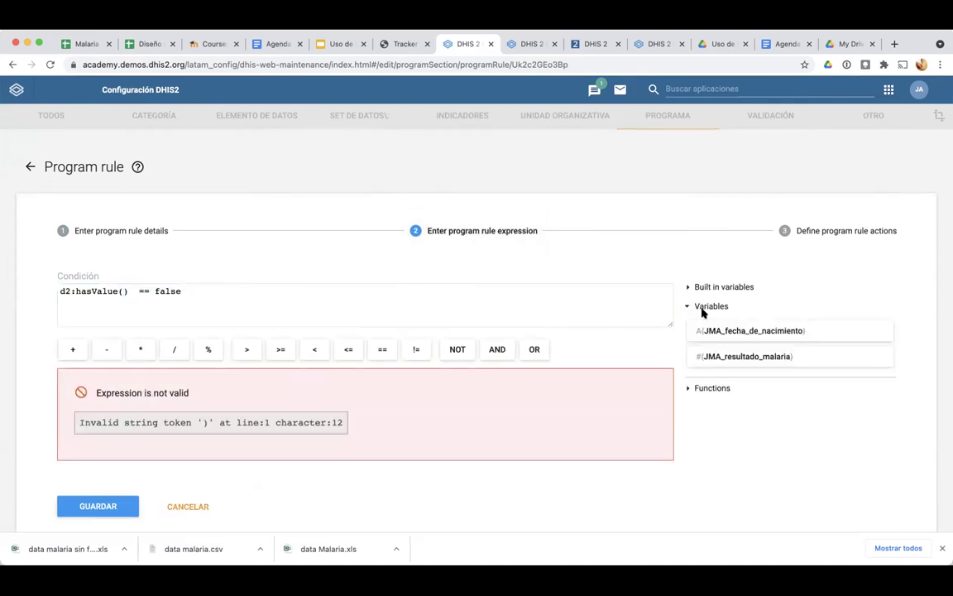
left_click(655, 304)
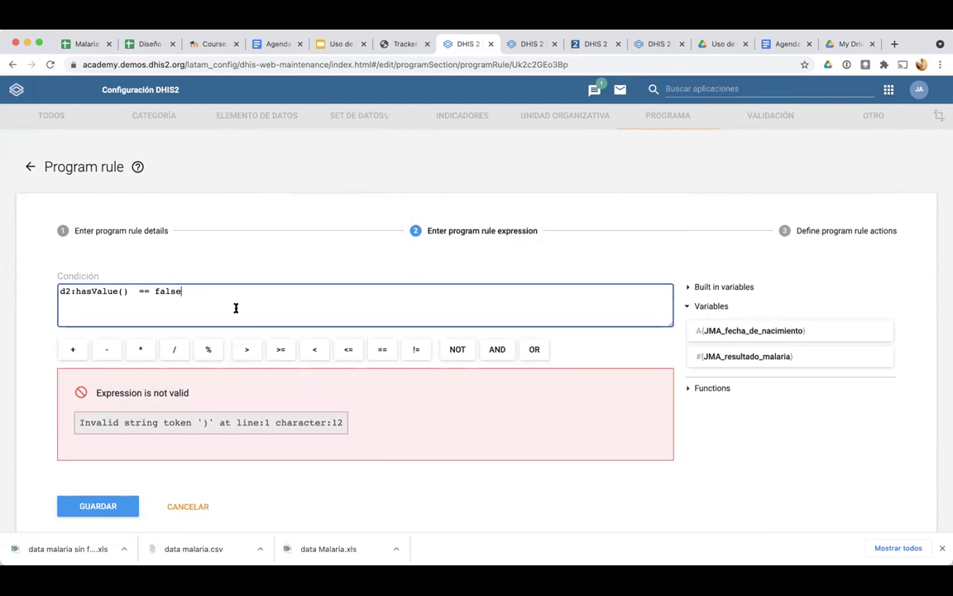
left_click(132, 289)
key("BackSpace")
left_click(720, 357)
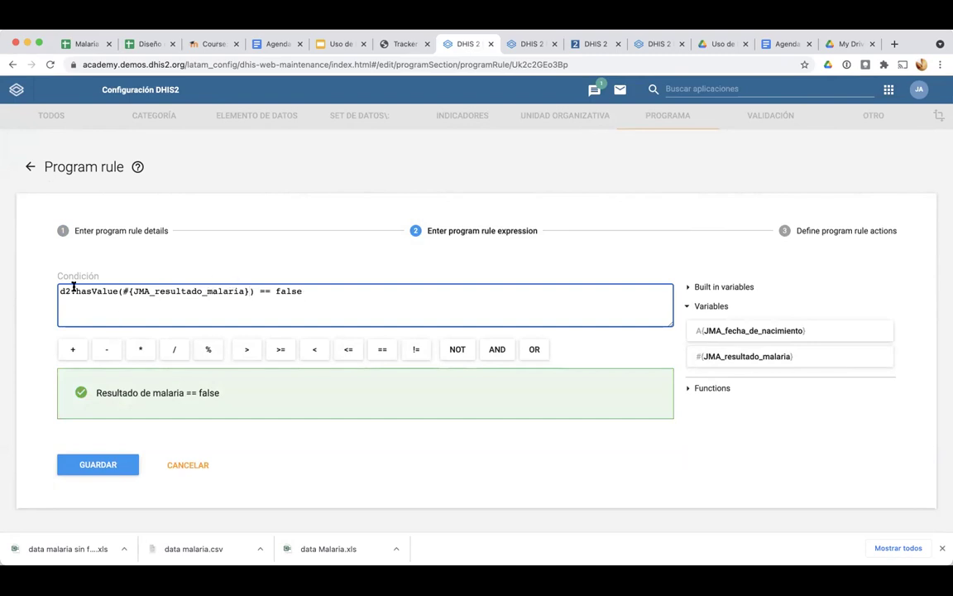
Step: Save the diagnosis rule with its action hiding the Resultado y clasificación stage
scroll(73, 287, "up", 5)
scroll(103, 302, "down", 5)
left_click(802, 233)
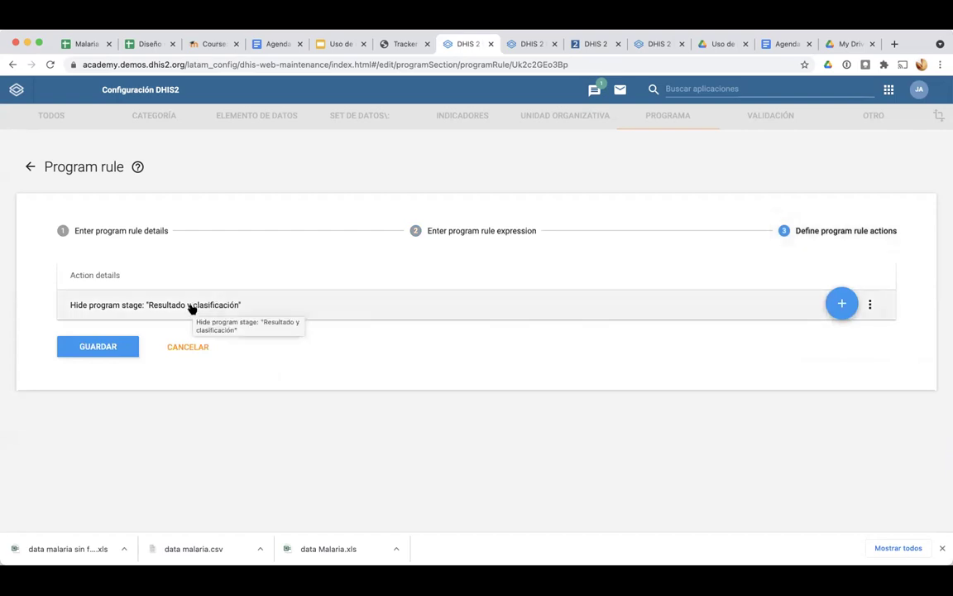
left_click(111, 345)
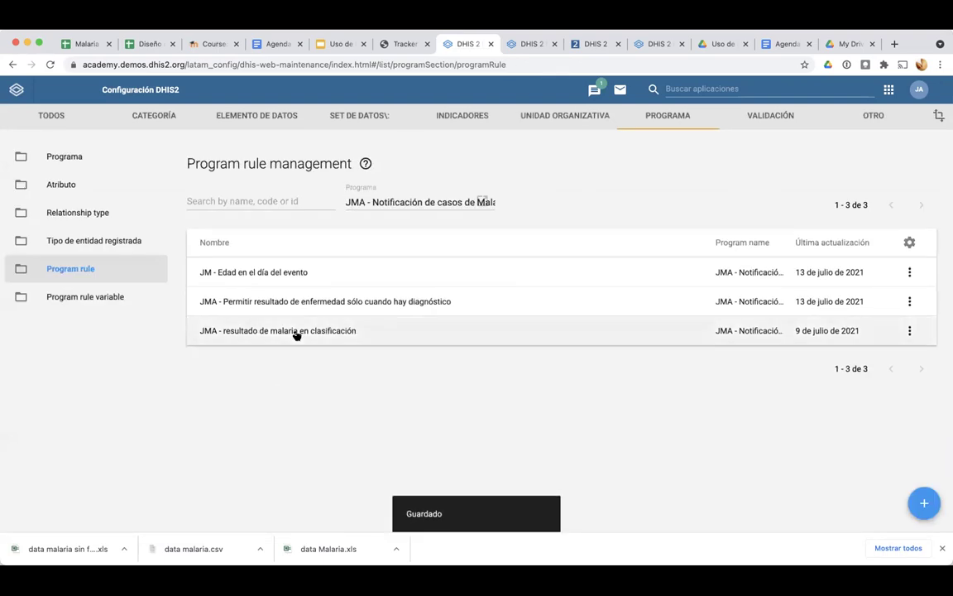
left_click(294, 334)
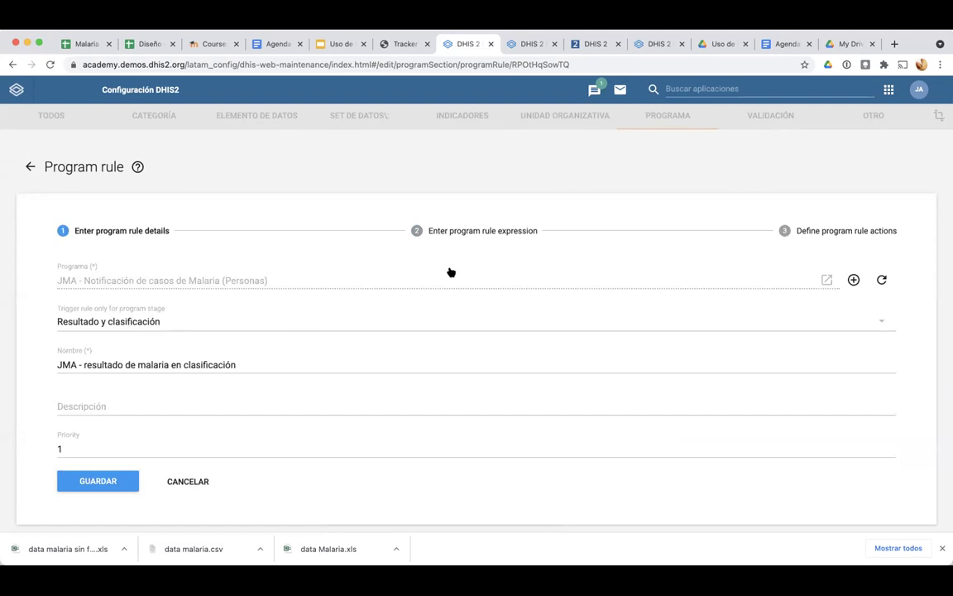
left_click(468, 238)
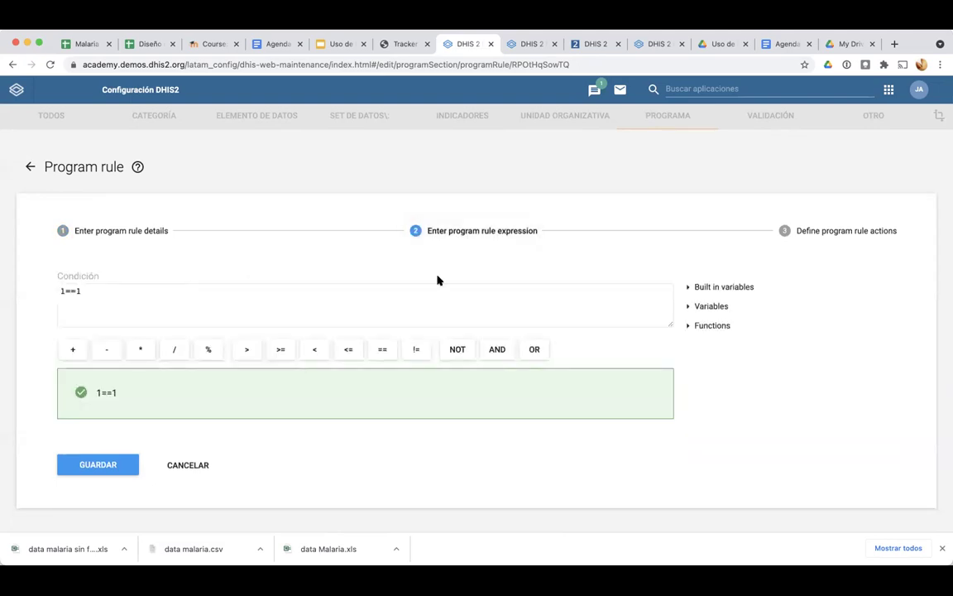
left_click(79, 291)
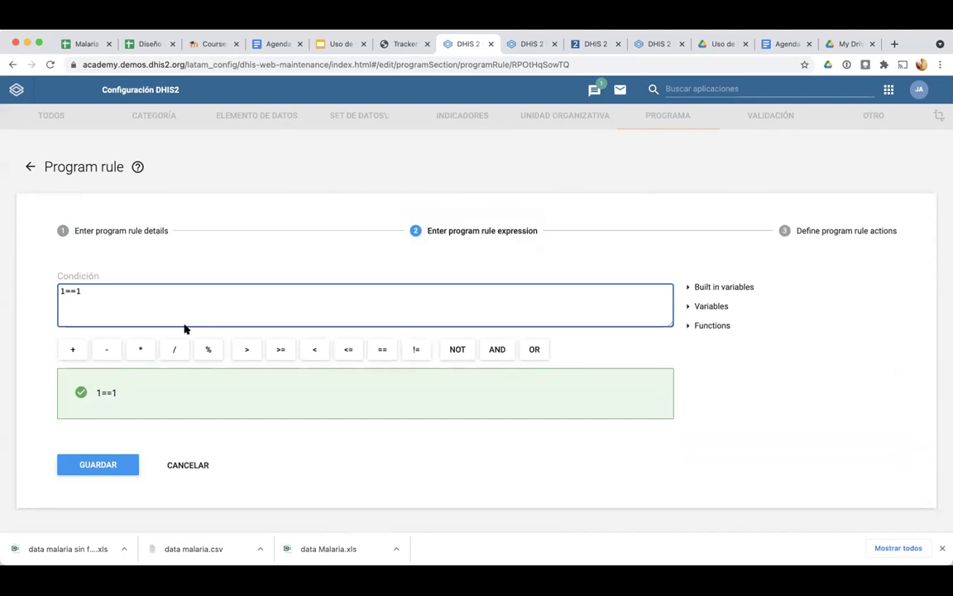
left_click(815, 230)
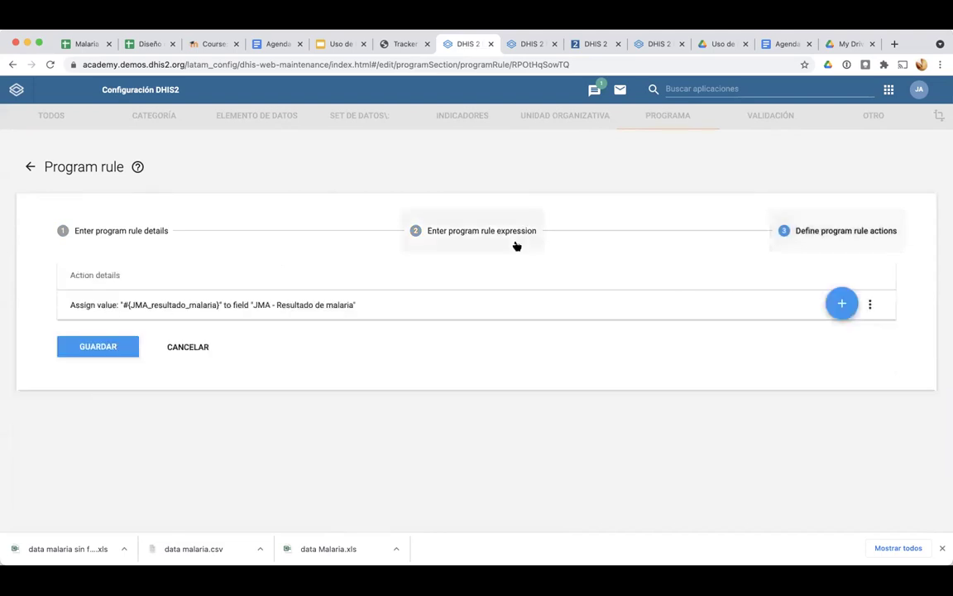
left_click(165, 308)
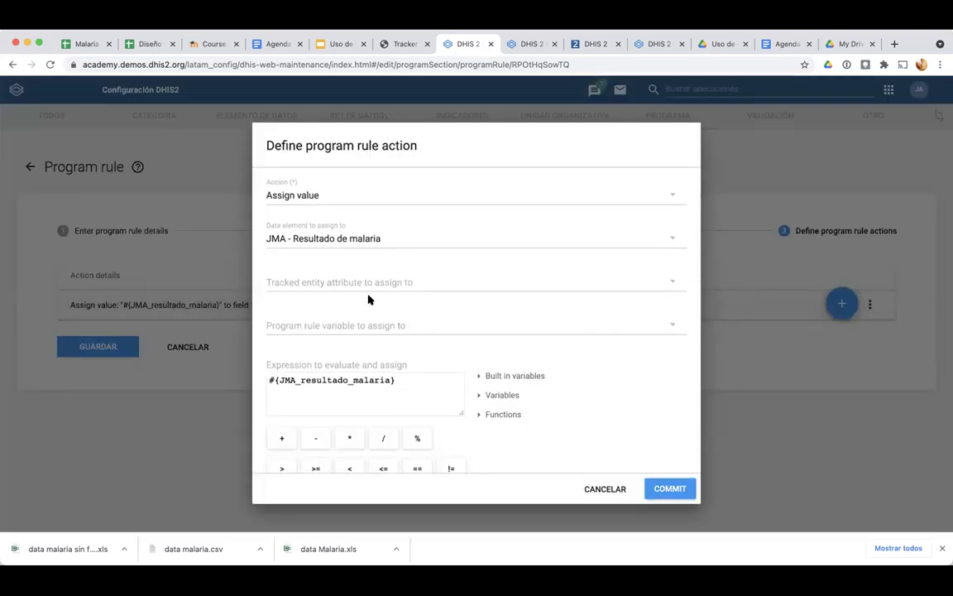
left_click(418, 387)
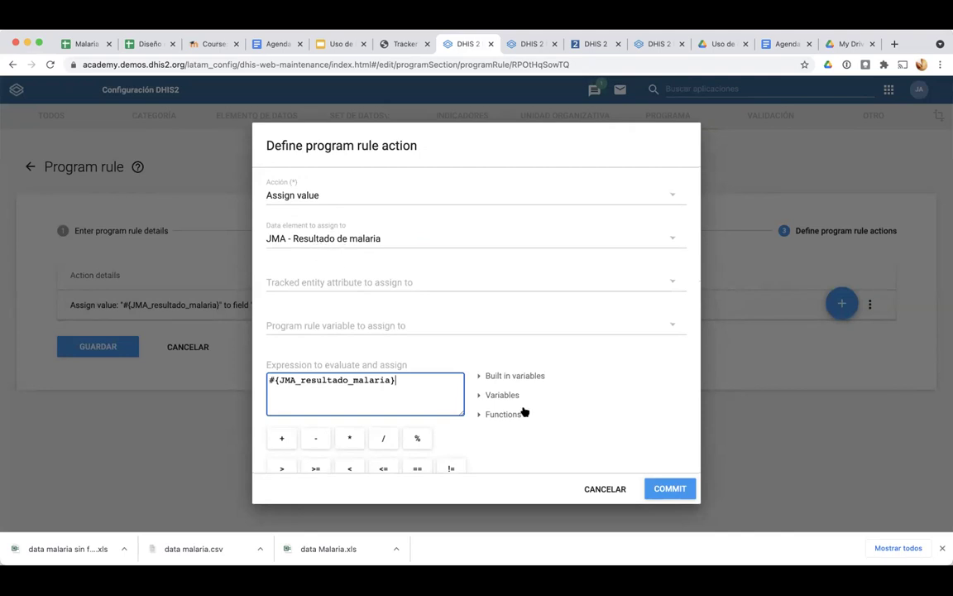
left_click(594, 488)
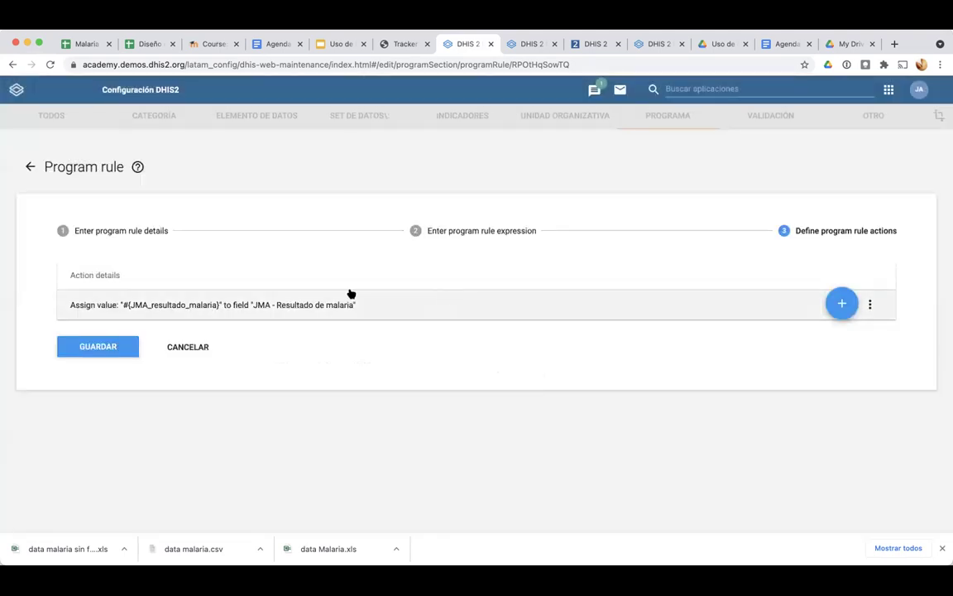
left_click(189, 346)
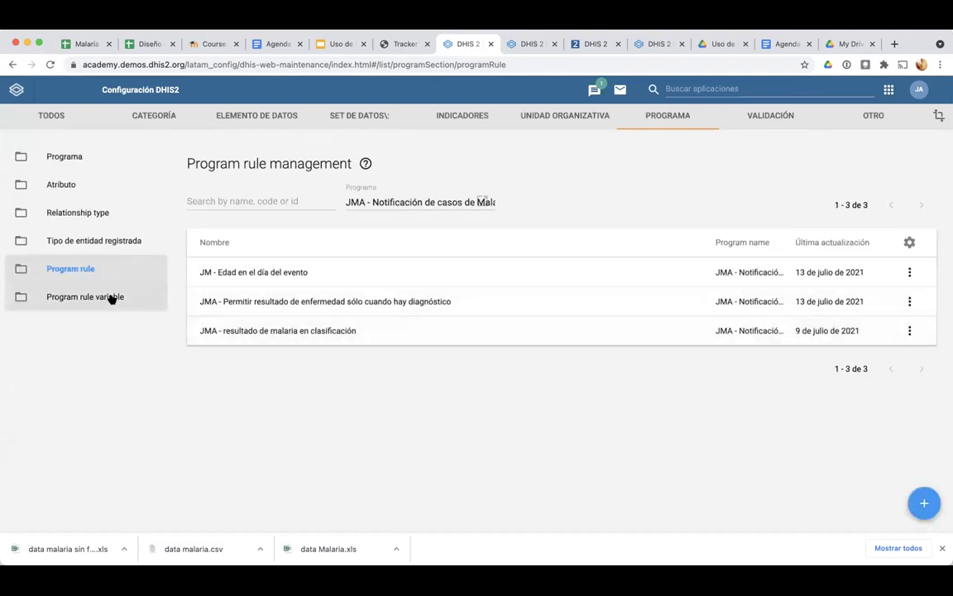
Step: Open the JMA_resultado_malaria program rule variable from the variables list
left_click(112, 298)
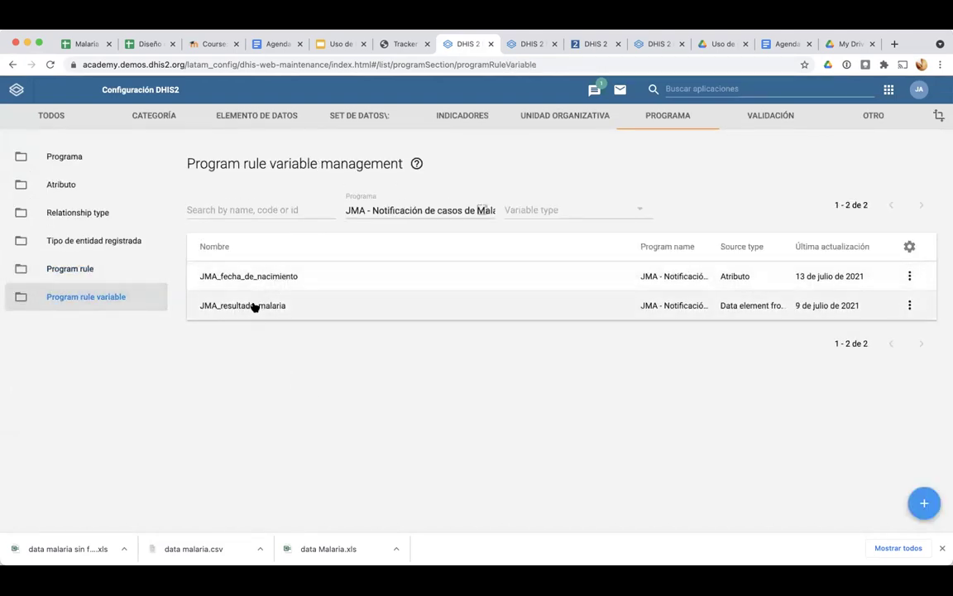
left_click(254, 307)
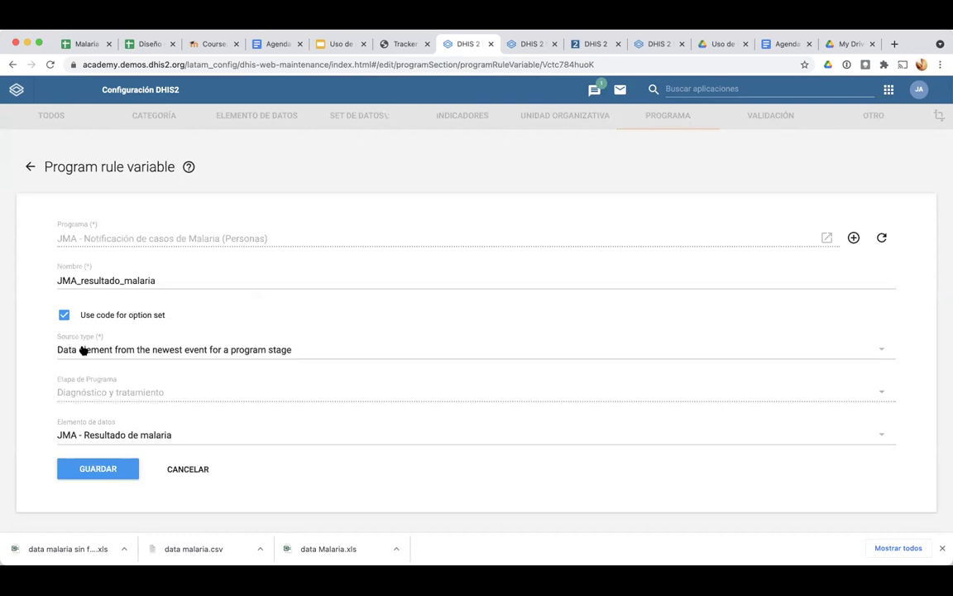
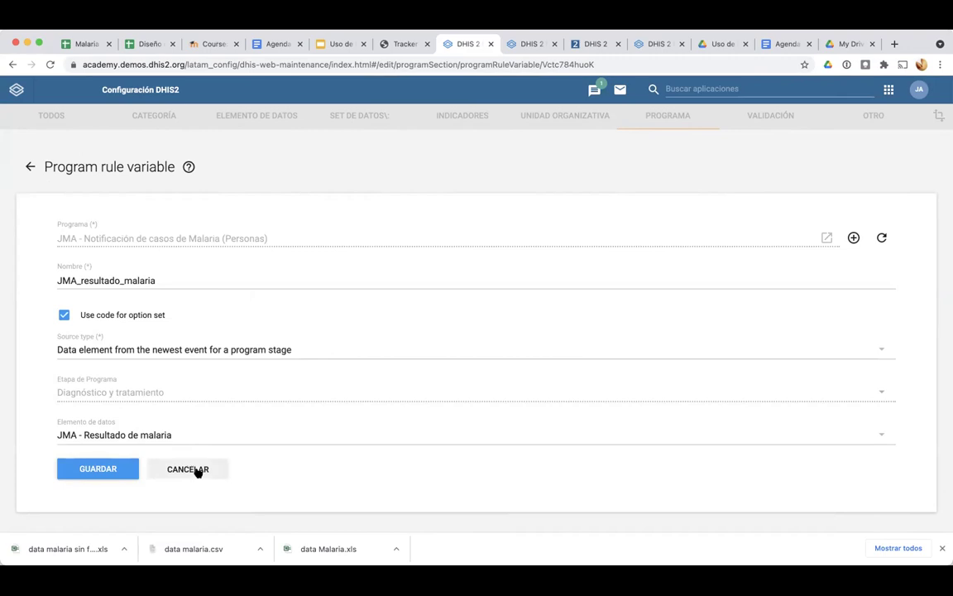
Step: Close the JMA_resultado_malaria form unsaved and open JMA_fecha_de_nacimiento for editing
left_click(197, 469)
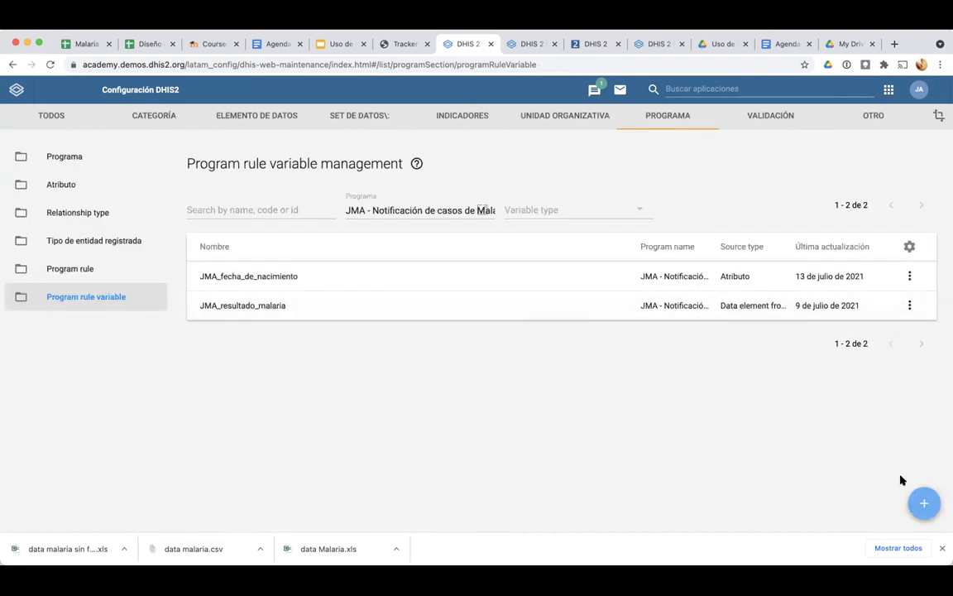
left_click(911, 276)
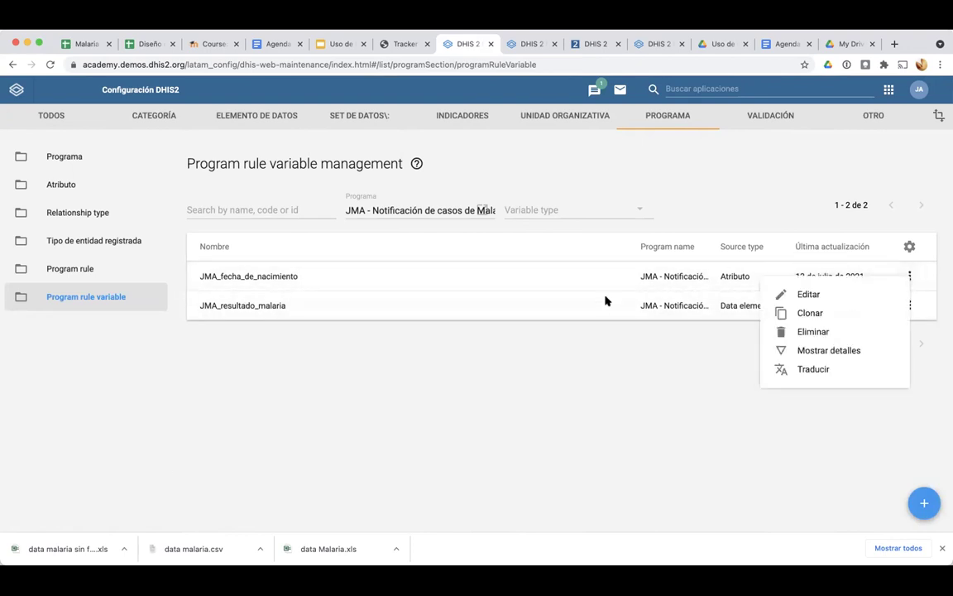
left_click(555, 282)
left_click(552, 275)
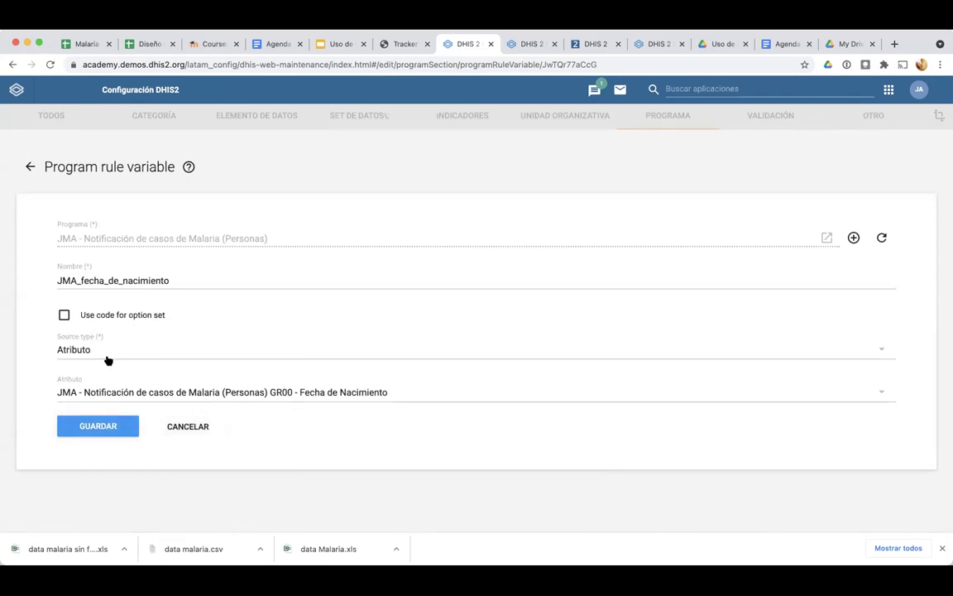
Step: Switch browser tabs over to the Tracker Capture case dashboard
left_click(521, 43)
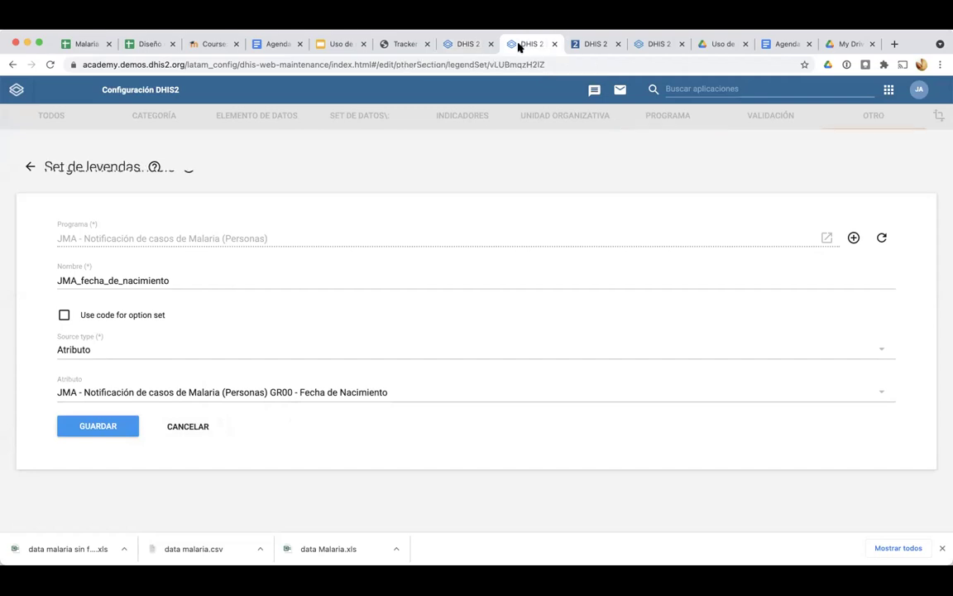
left_click(443, 43)
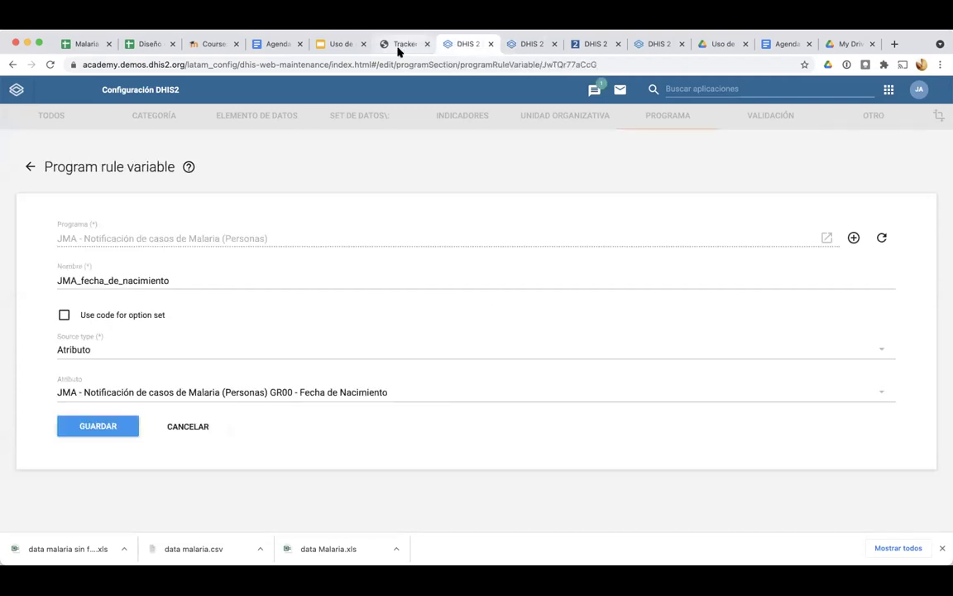
left_click(397, 43)
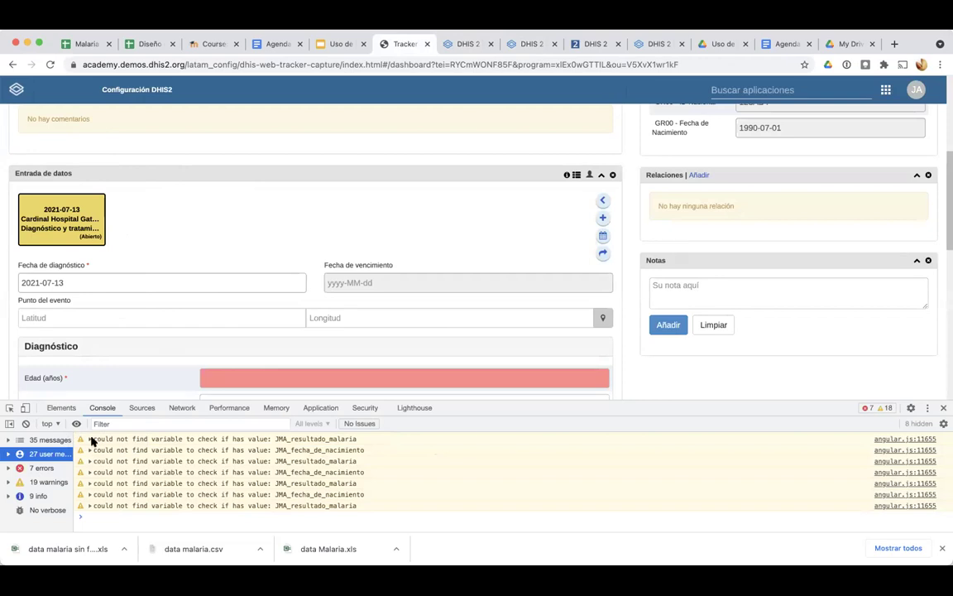
Step: Review the Tracker dashboard, then cancel the JMA_fecha_de_nacimiento variable form unchanged
left_click(143, 442)
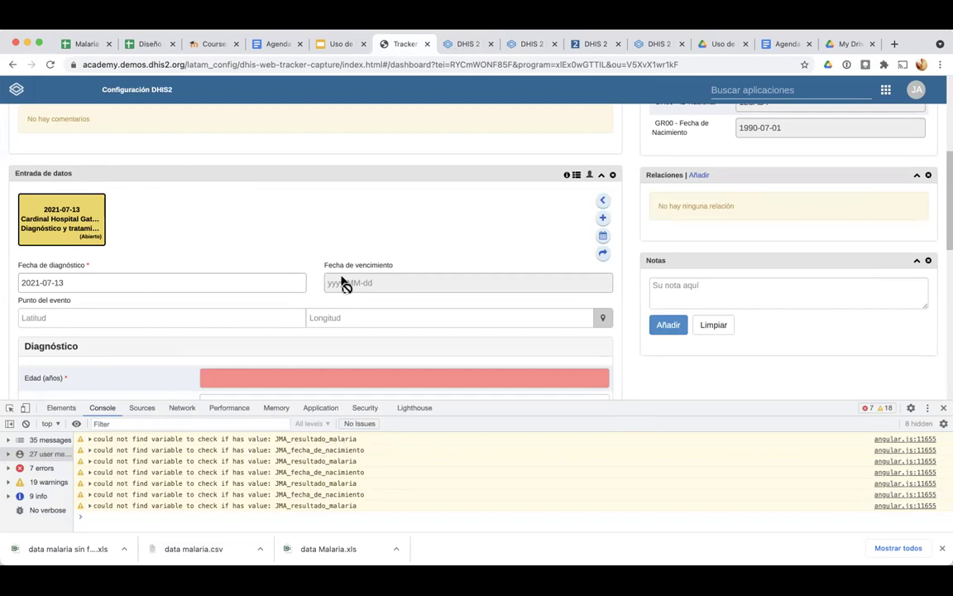
scroll(346, 284, "down", 2)
scroll(473, 254, "up", 5)
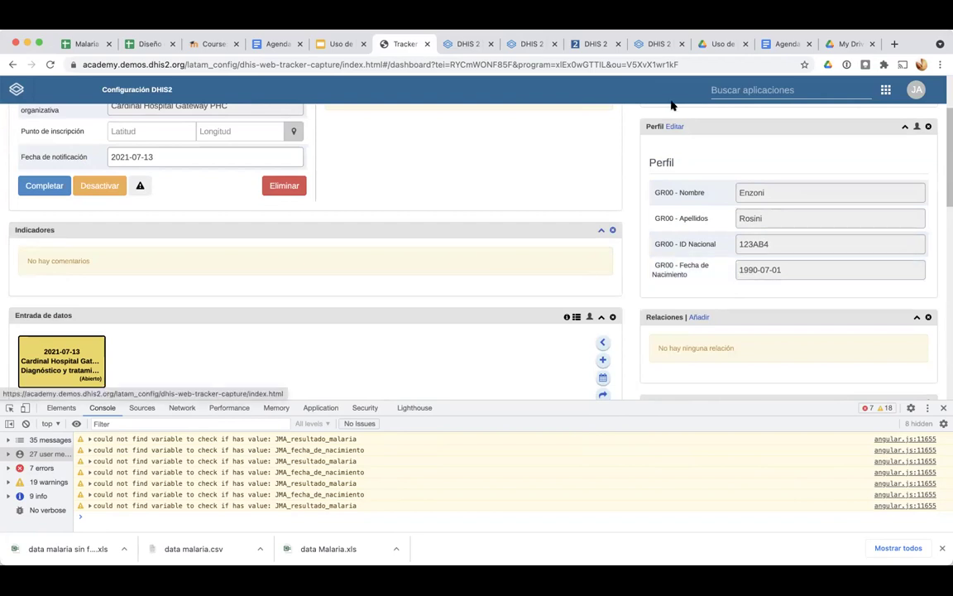
key("ctrl+Tab")
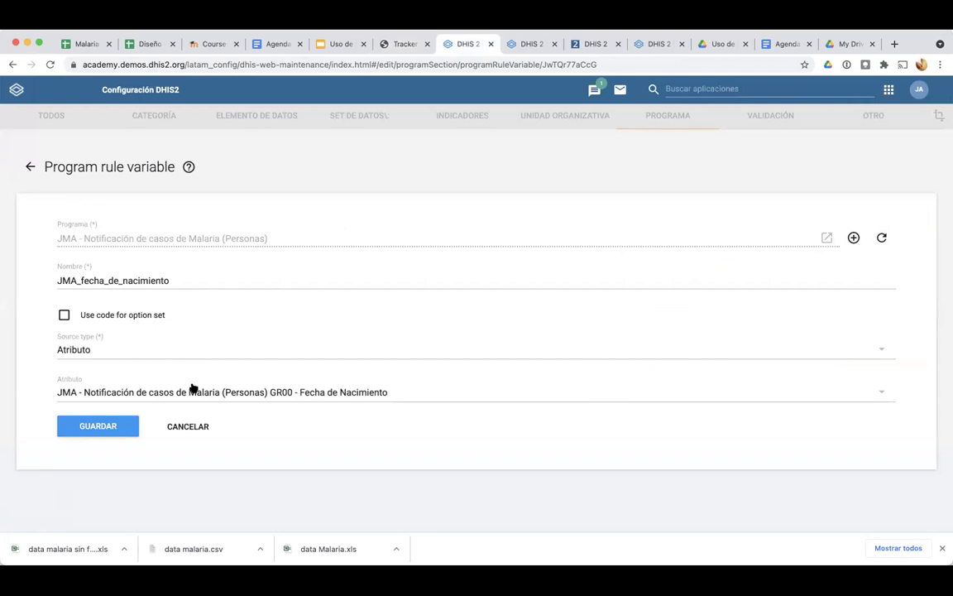
left_click(191, 429)
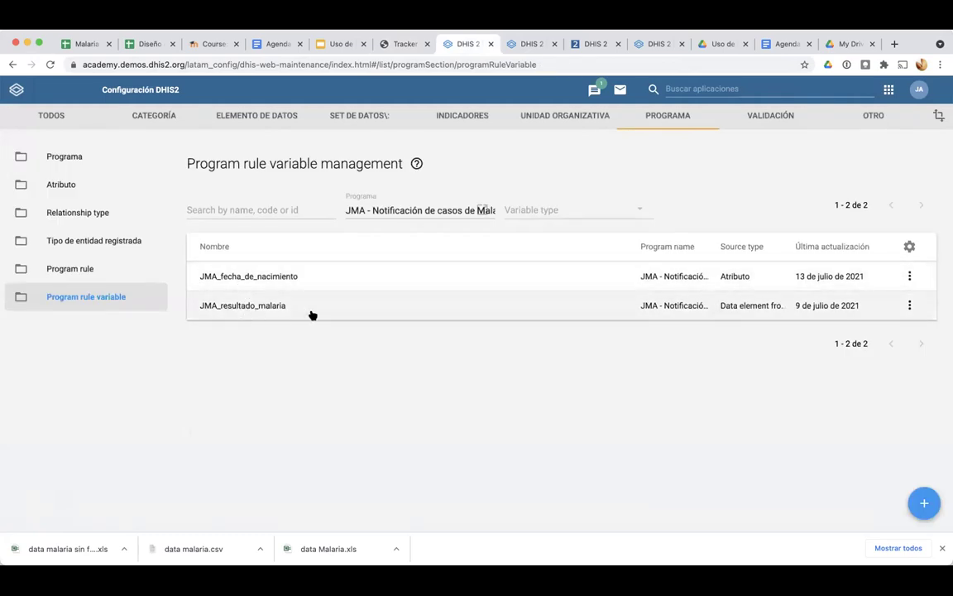
Step: Recheck the Tracker Capture dashboard and return to the rule variable list
left_click(398, 47)
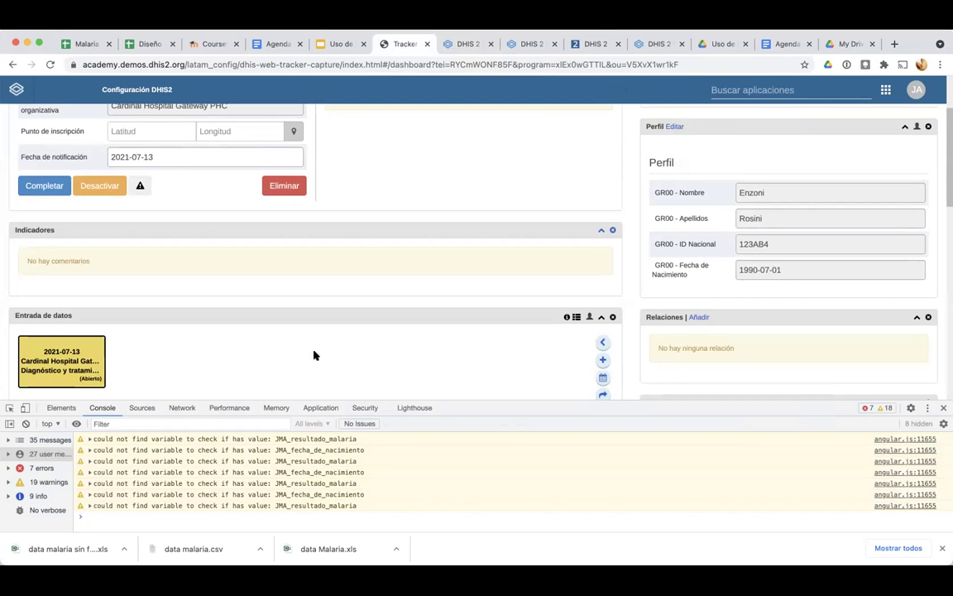
scroll(314, 355, "up", 3)
scroll(314, 356, "down", 3)
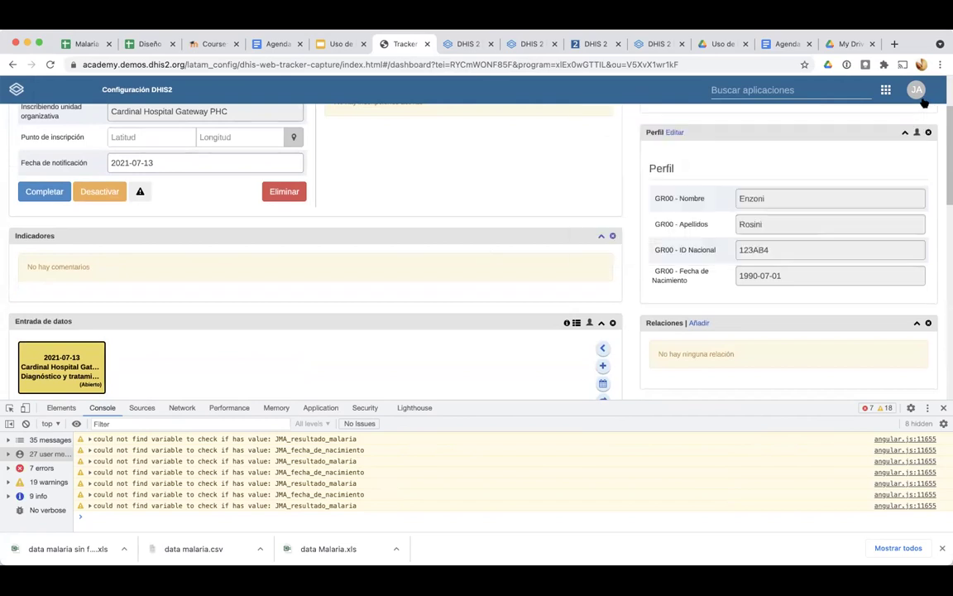
left_click(459, 43)
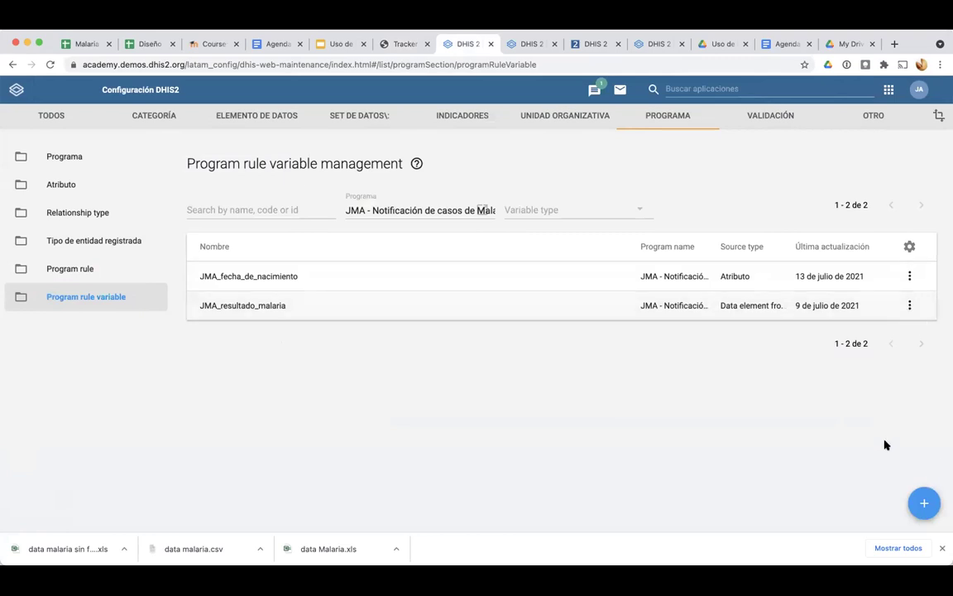
Step: Rename the JMA_resultado_malaria variable to JMA_resultado_malaria_nuevo and save it
left_click(415, 311)
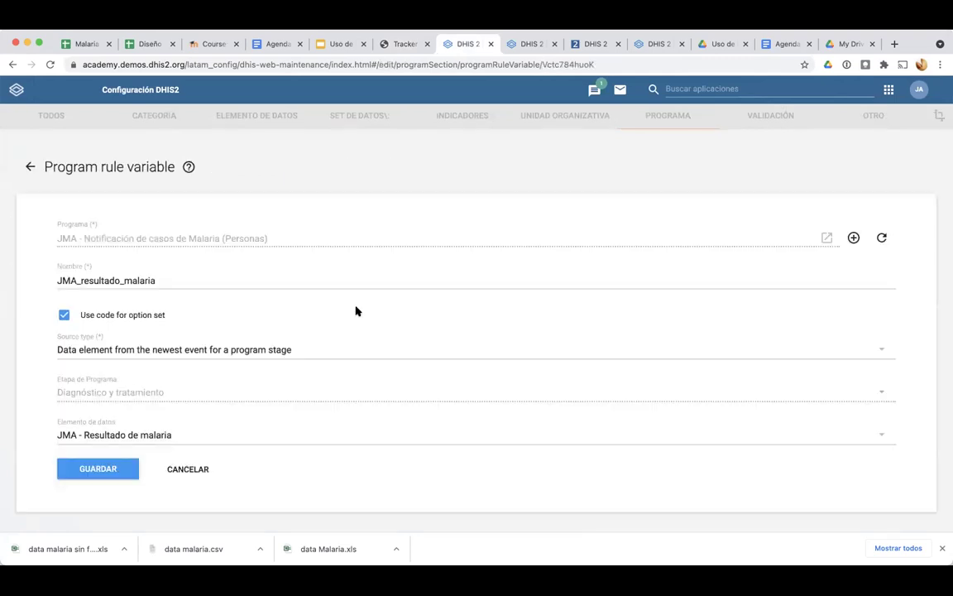
left_click(190, 471)
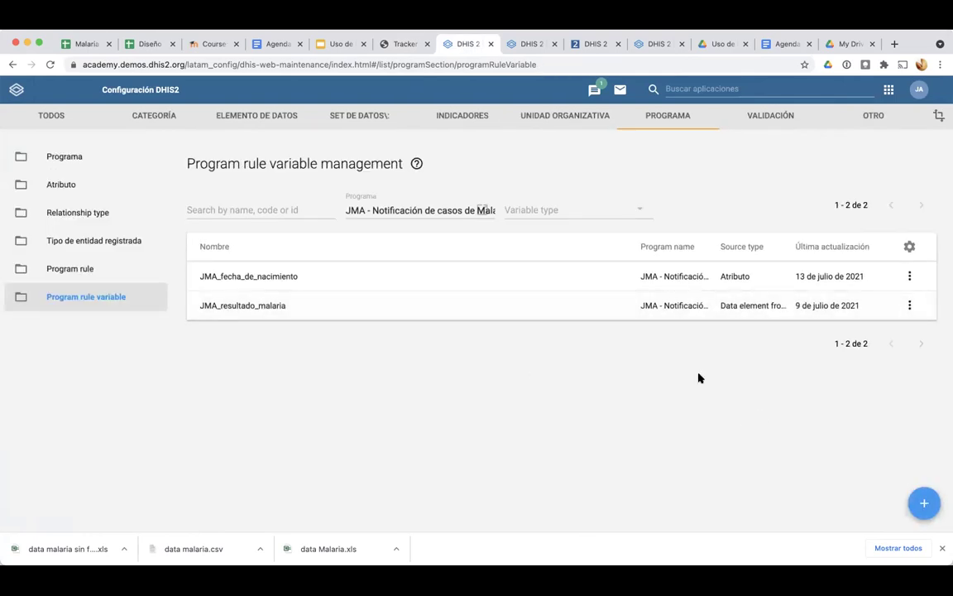
left_click(613, 312)
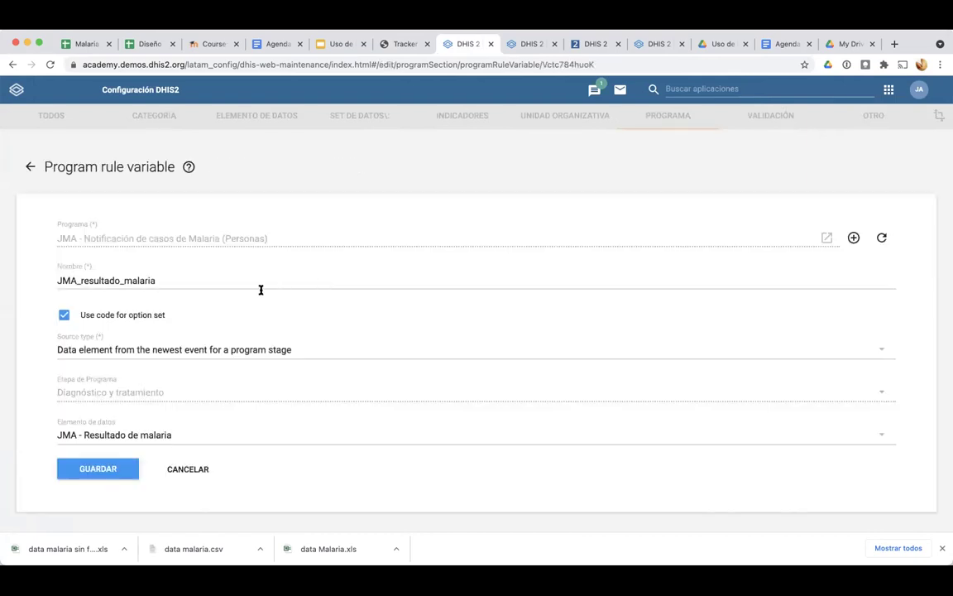
left_click(255, 281)
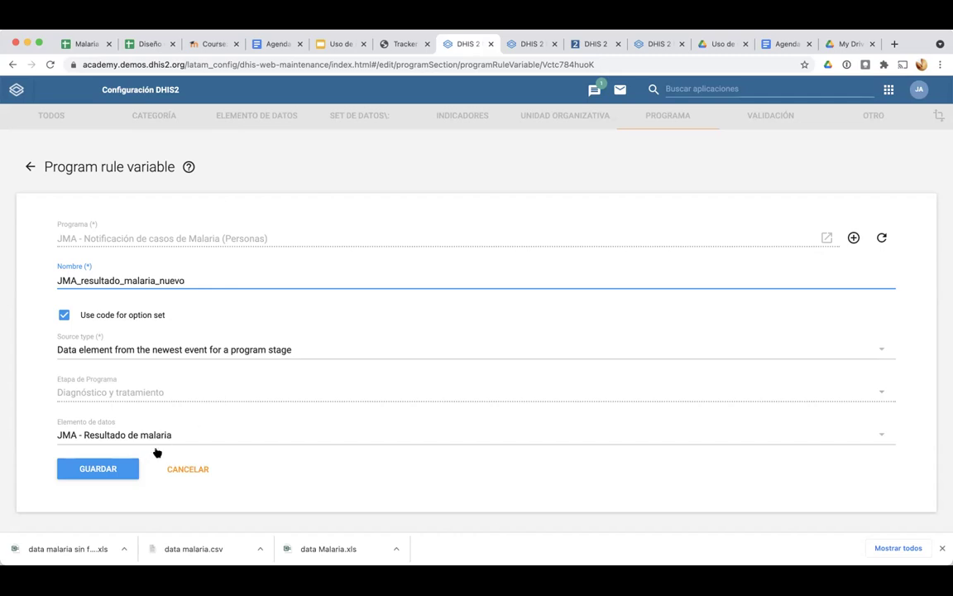
left_click(111, 461)
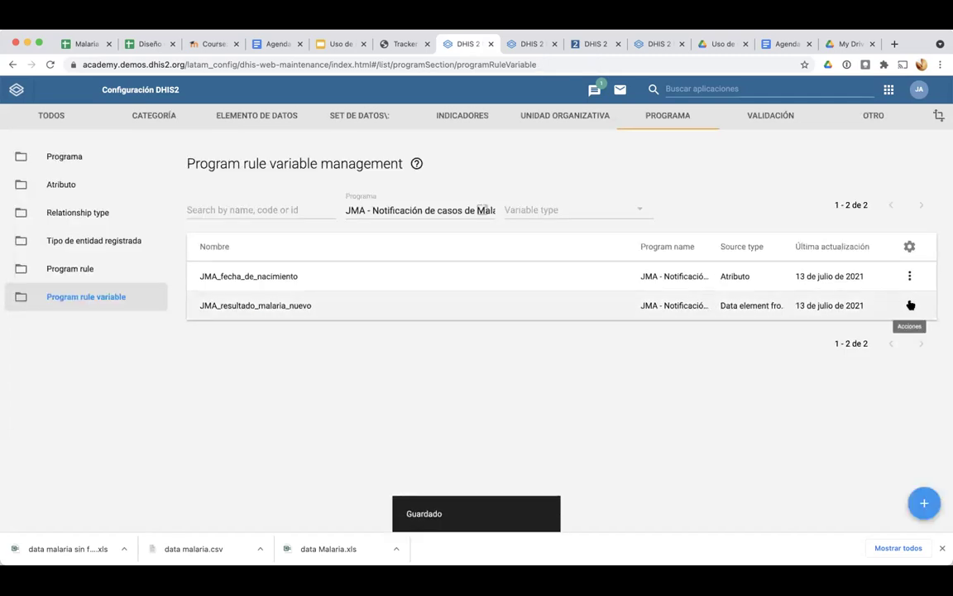
Step: Clone it as JMA_resultado_malaria, sourced from Data element in current event, and save
left_click(911, 305)
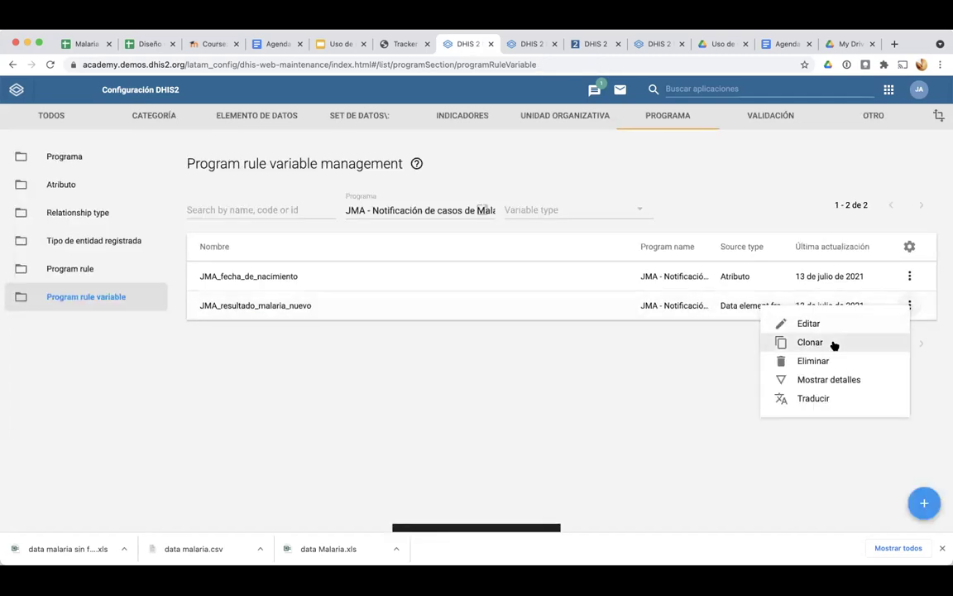
left_click(824, 345)
left_click(191, 278)
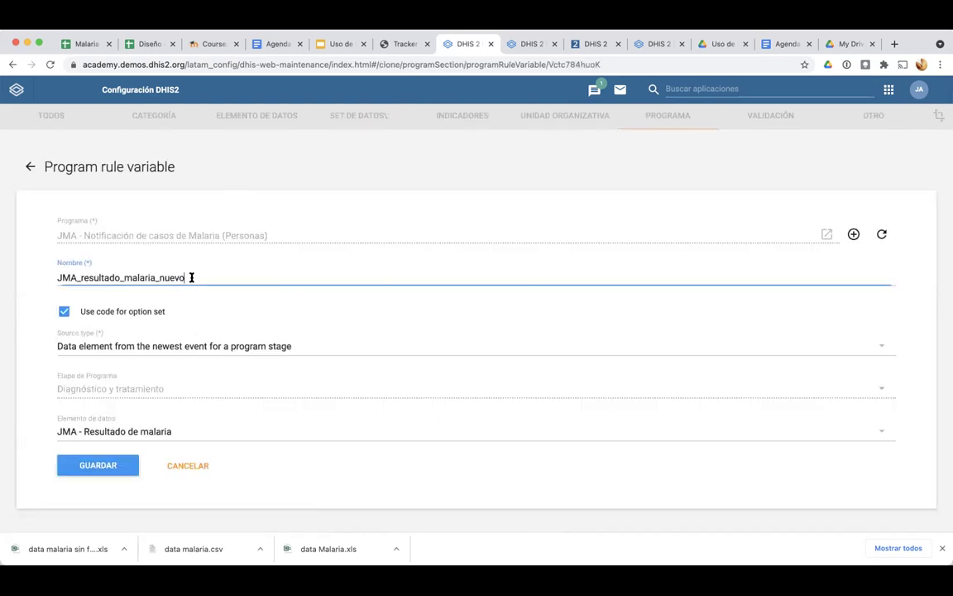
left_click(144, 347)
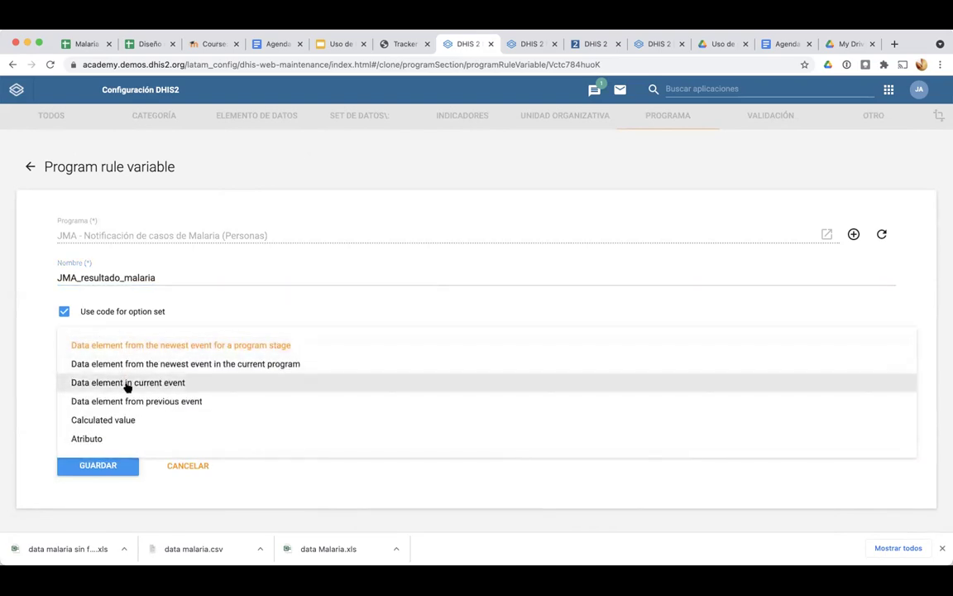
left_click(134, 385)
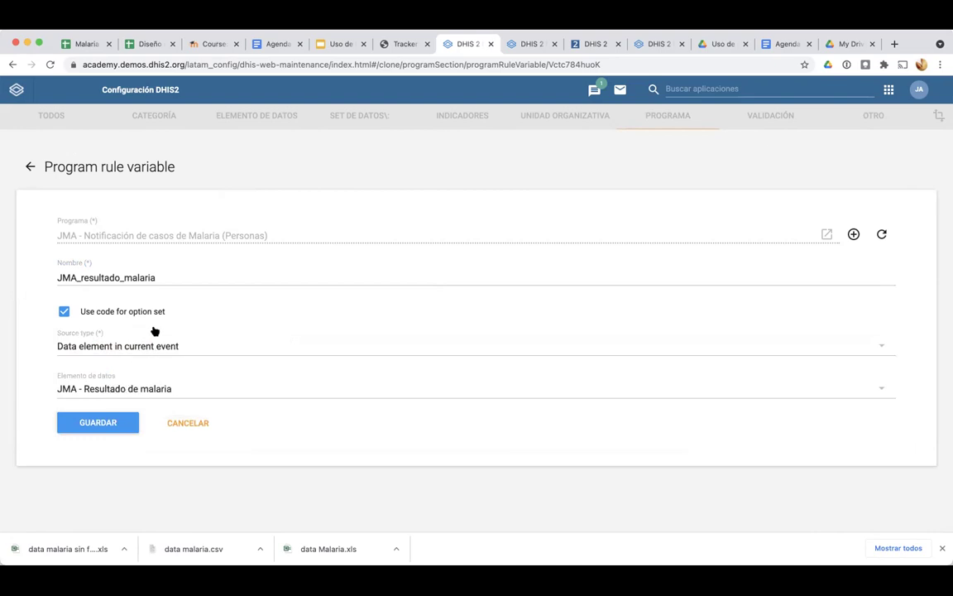
left_click(103, 423)
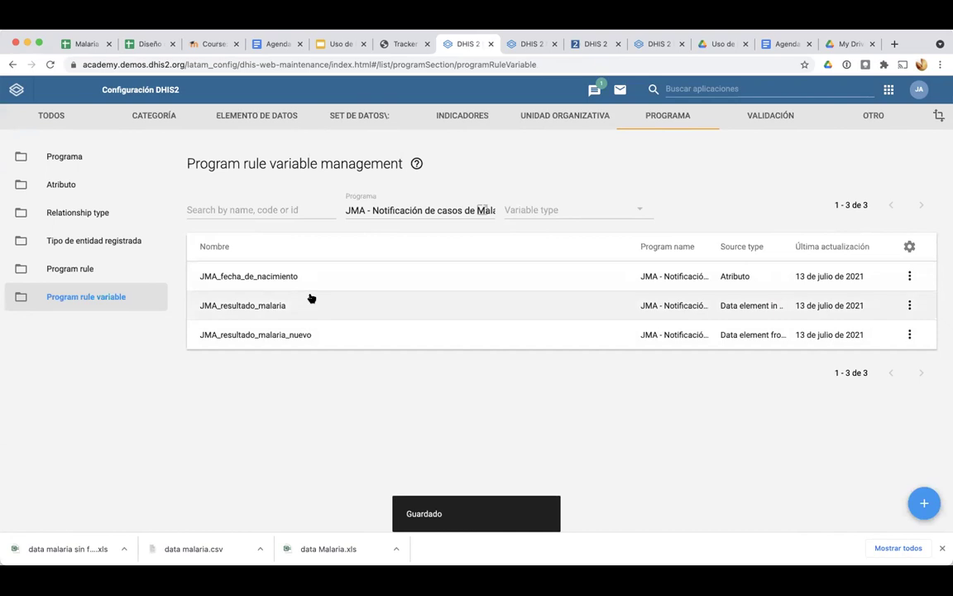
Step: Open the 'JMA - resultado de malaria en clasificación' rule and review its condition and actions
left_click(89, 279)
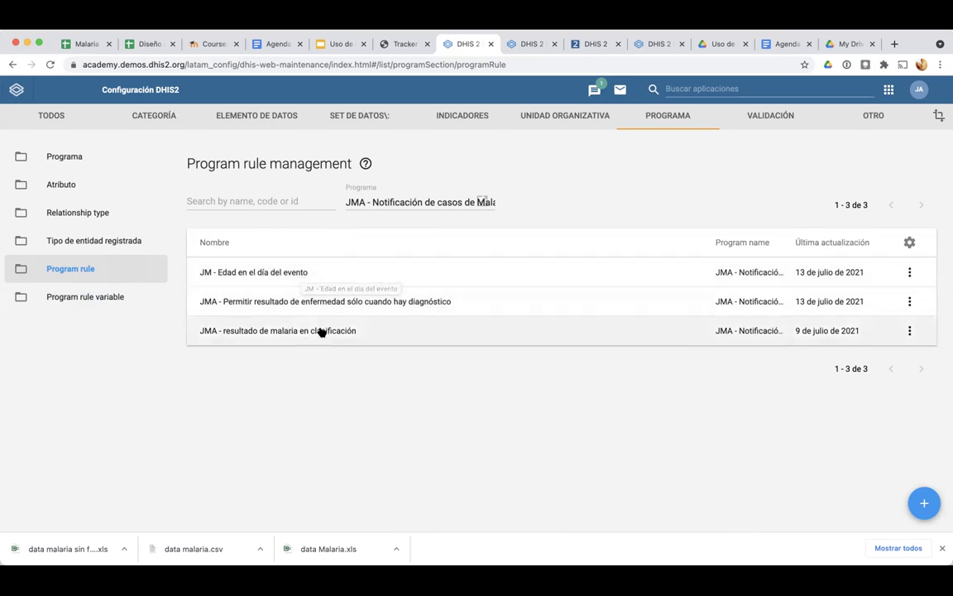
left_click(367, 335)
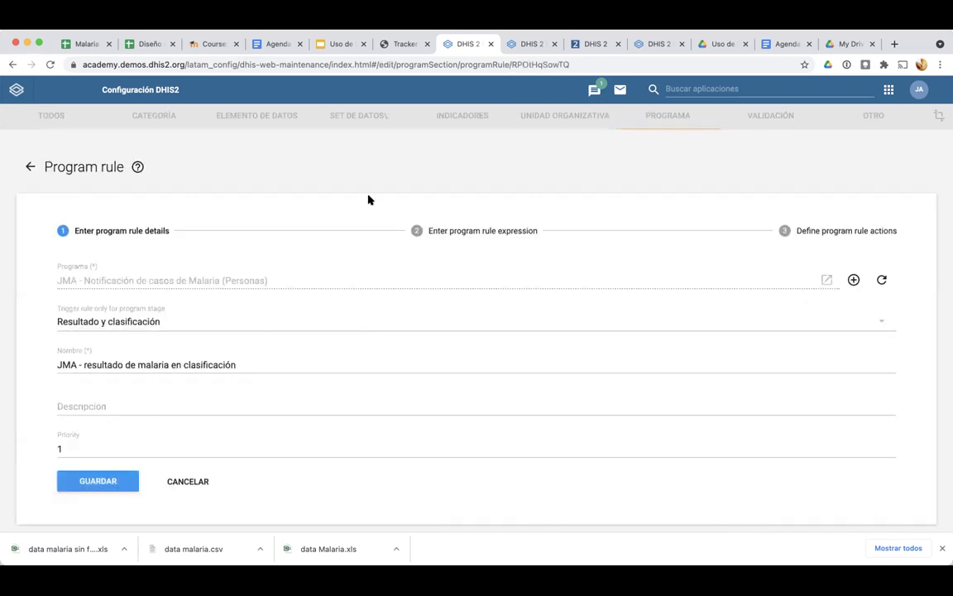
left_click(477, 224)
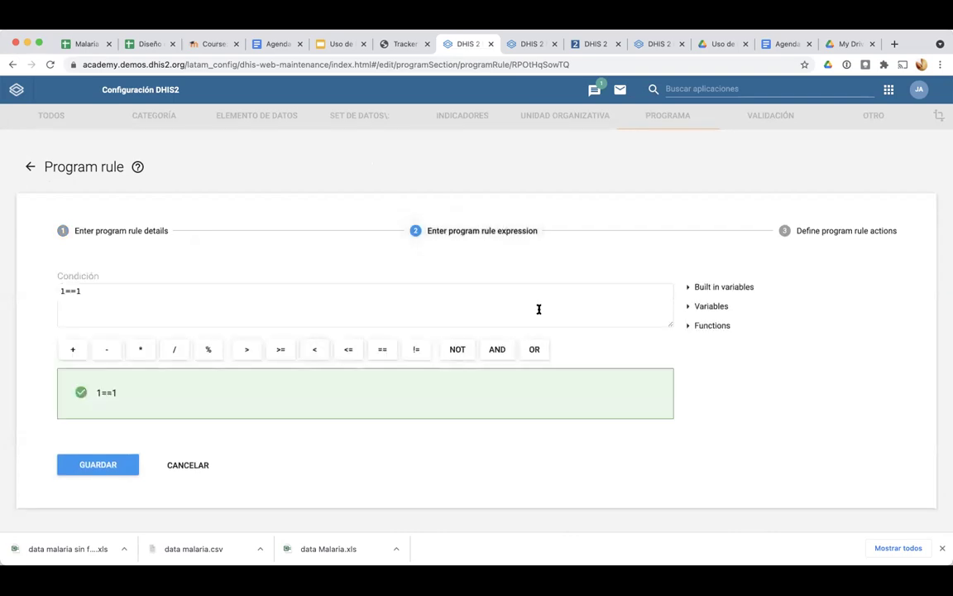
left_click(827, 231)
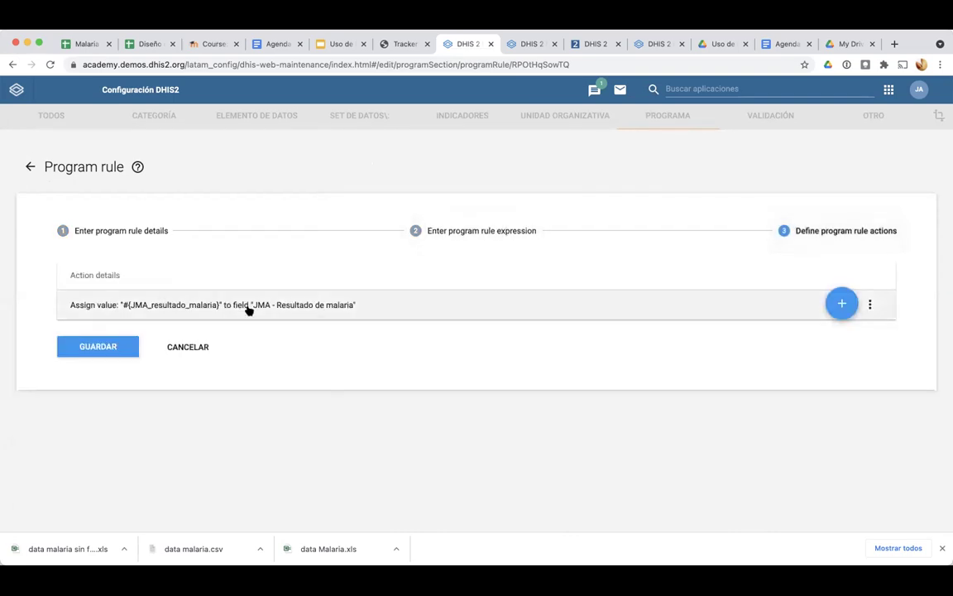
Step: Inspect the Assign value action's #{JMA_resultado_malaria} expression unchanged, then save the rule
left_click(247, 308)
left_click(409, 379)
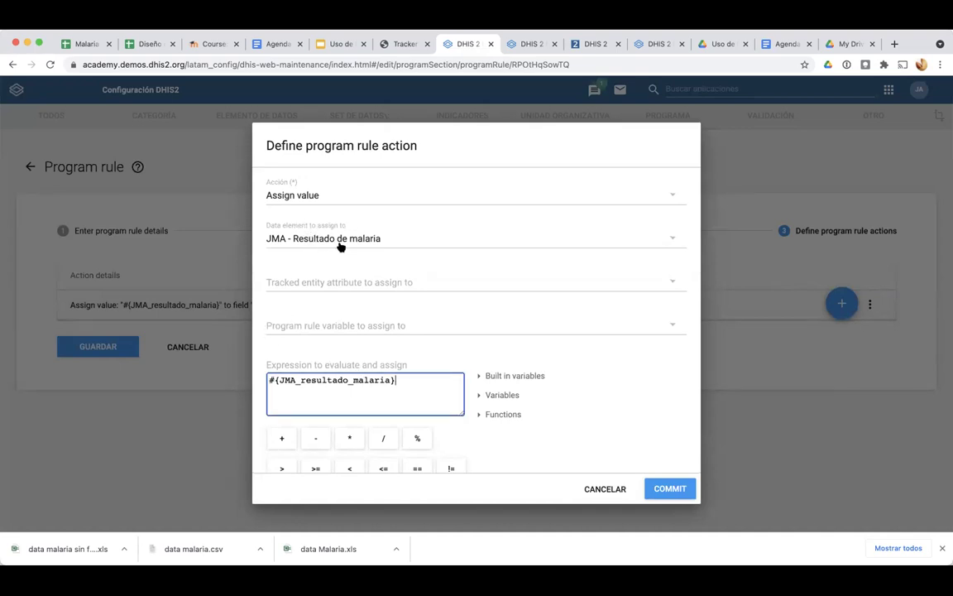
left_click(614, 491)
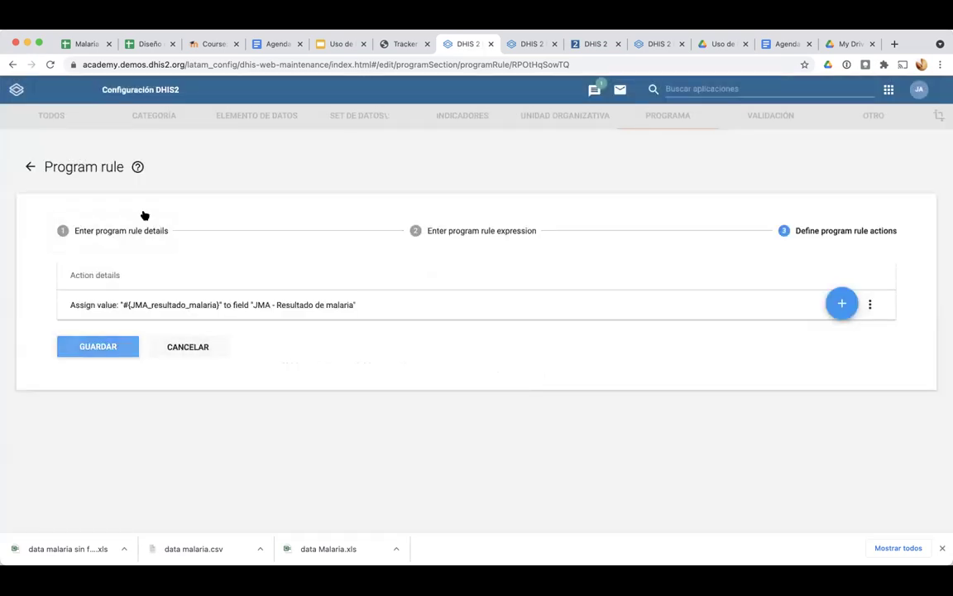
left_click(102, 231)
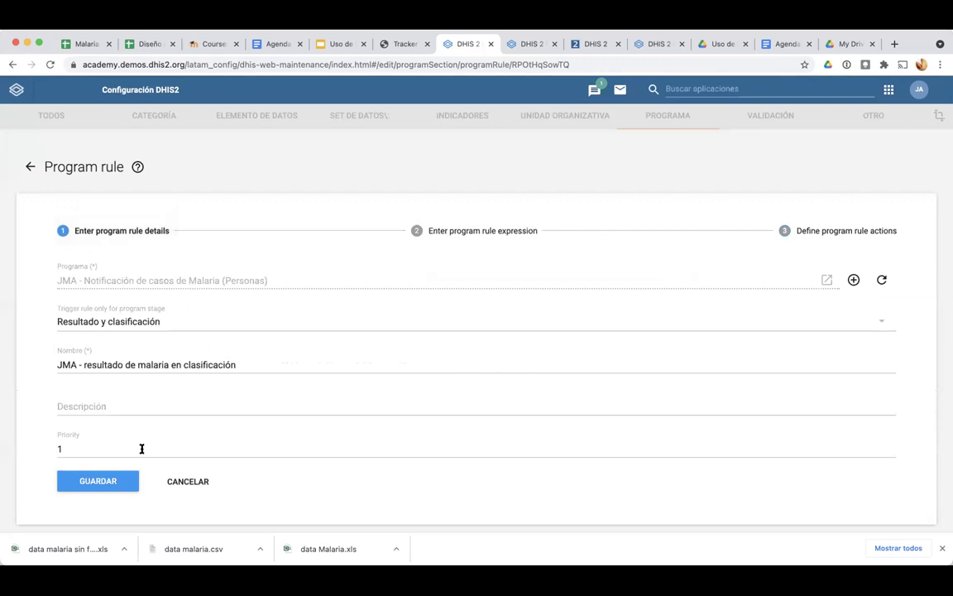
left_click(107, 485)
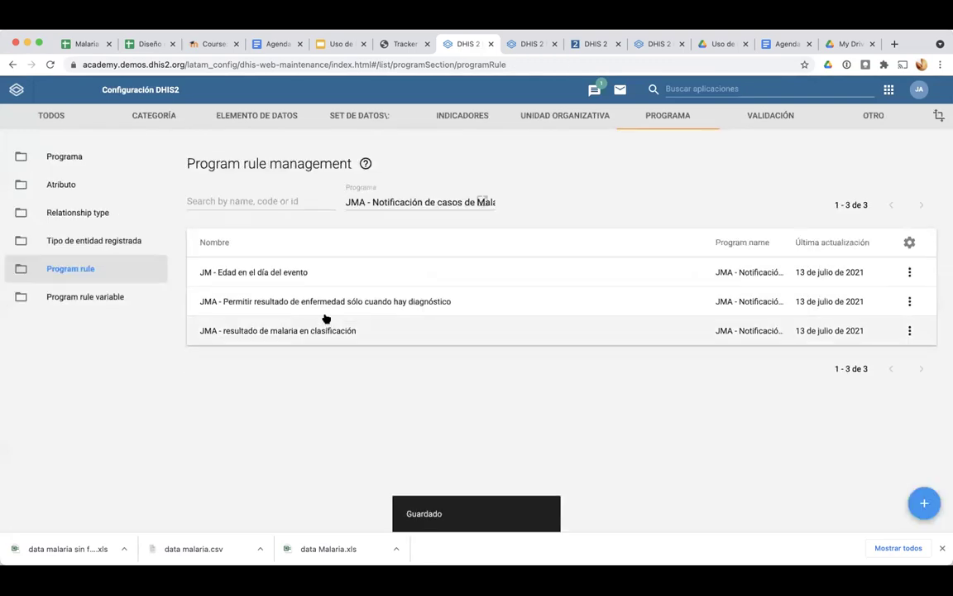
Step: Close the legend set page and return to the Tracker Capture tab
left_click(523, 45)
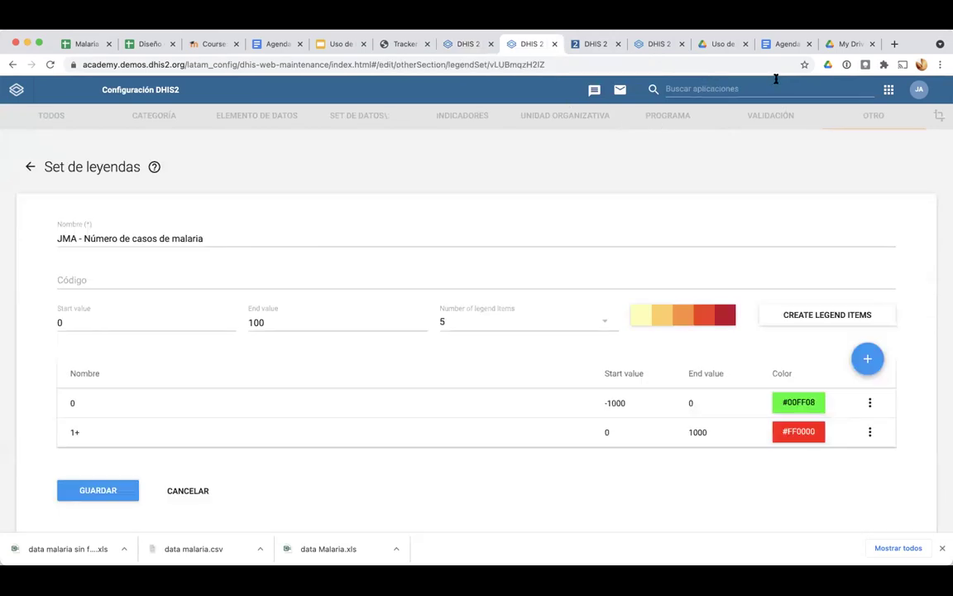
left_click(555, 44)
left_click(398, 47)
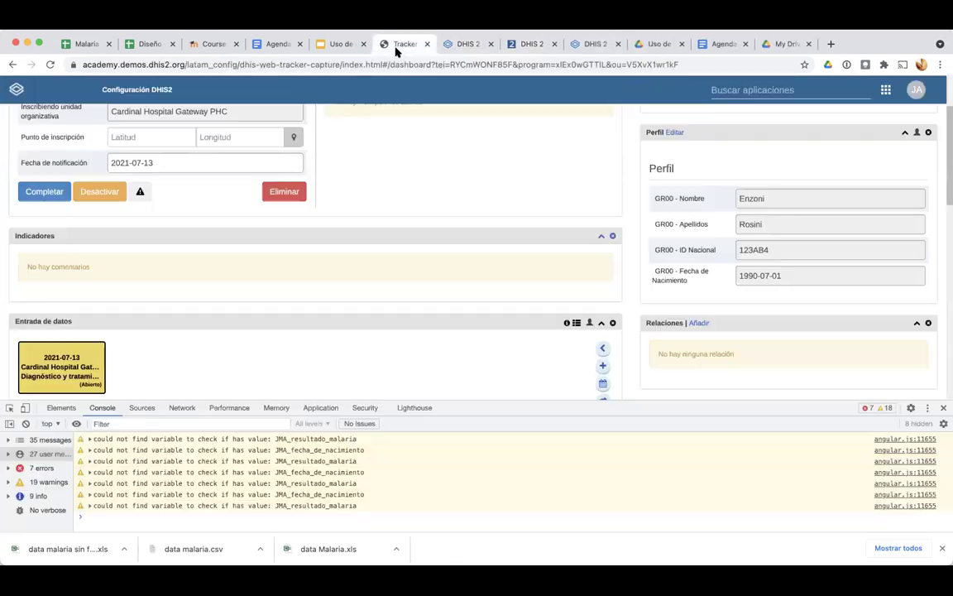
Step: Clear all local, session and indexed storage in Cache Cleaner, then relaunch Tracker Capture
left_click(759, 92)
left_click(686, 283)
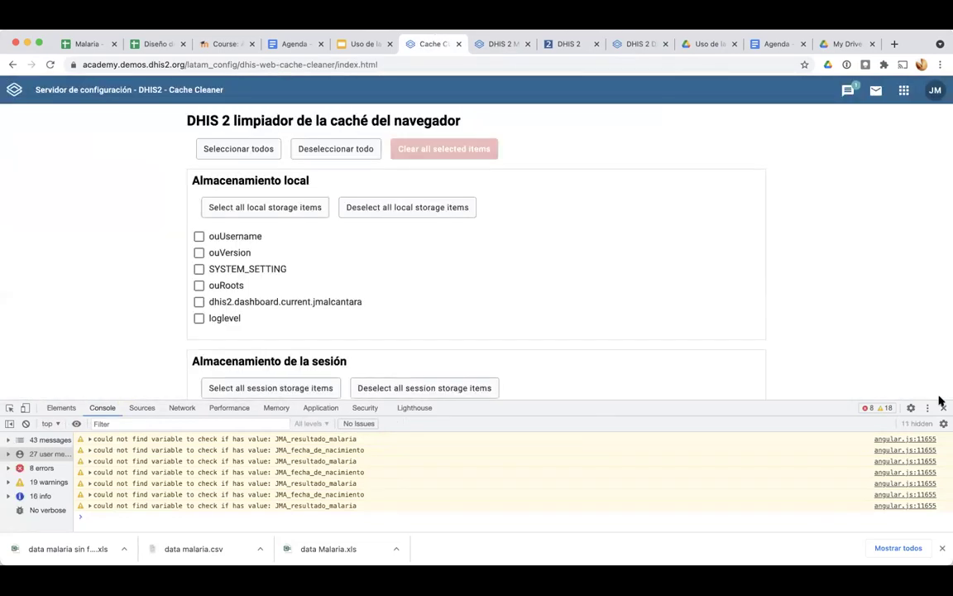
left_click(230, 150)
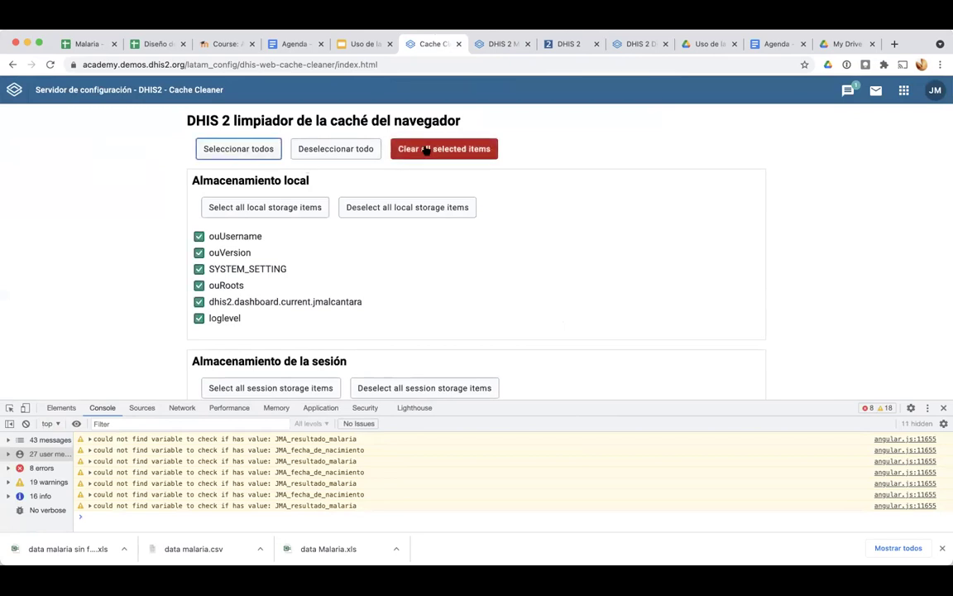
left_click(427, 150)
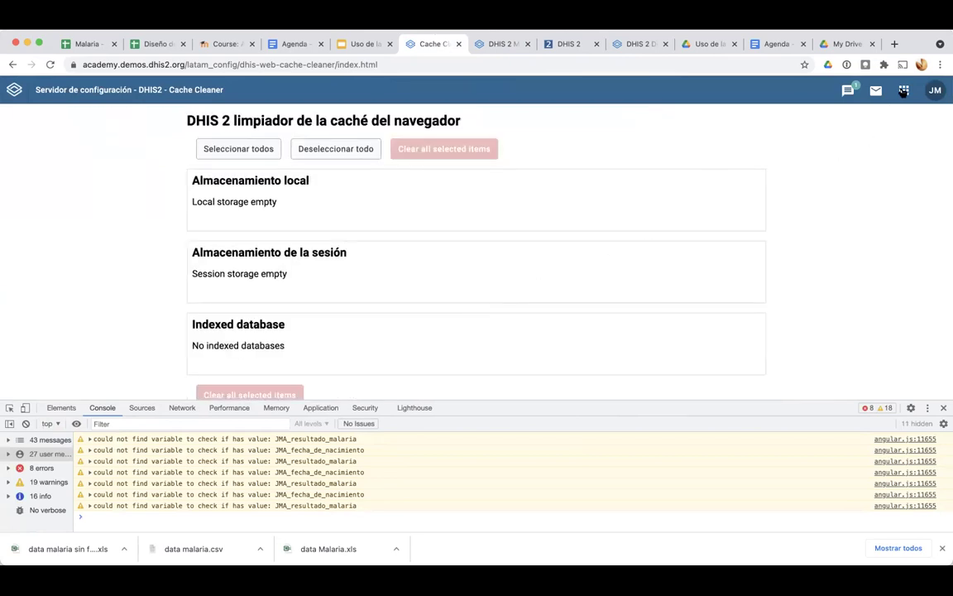
left_click(904, 91)
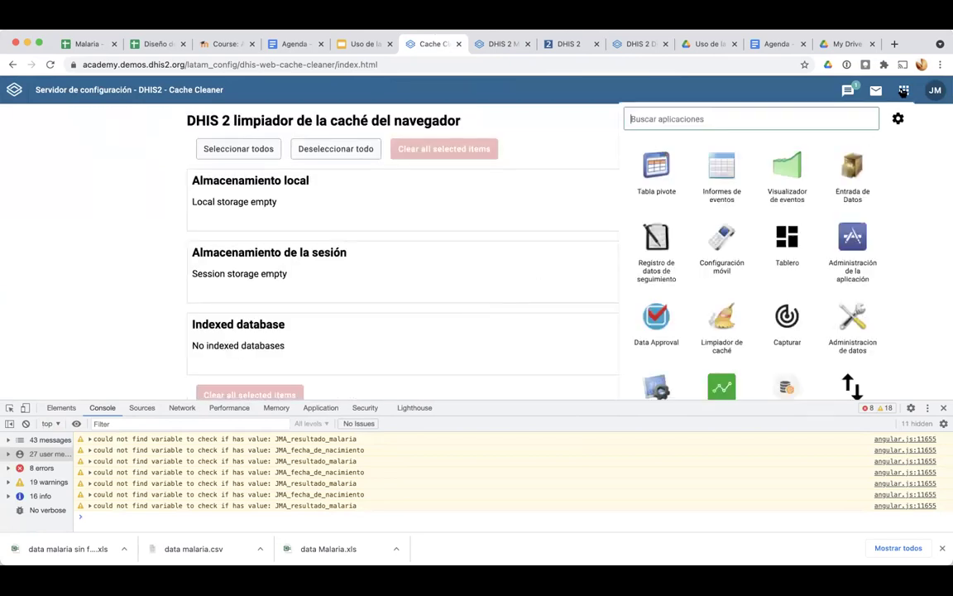
left_click(644, 262)
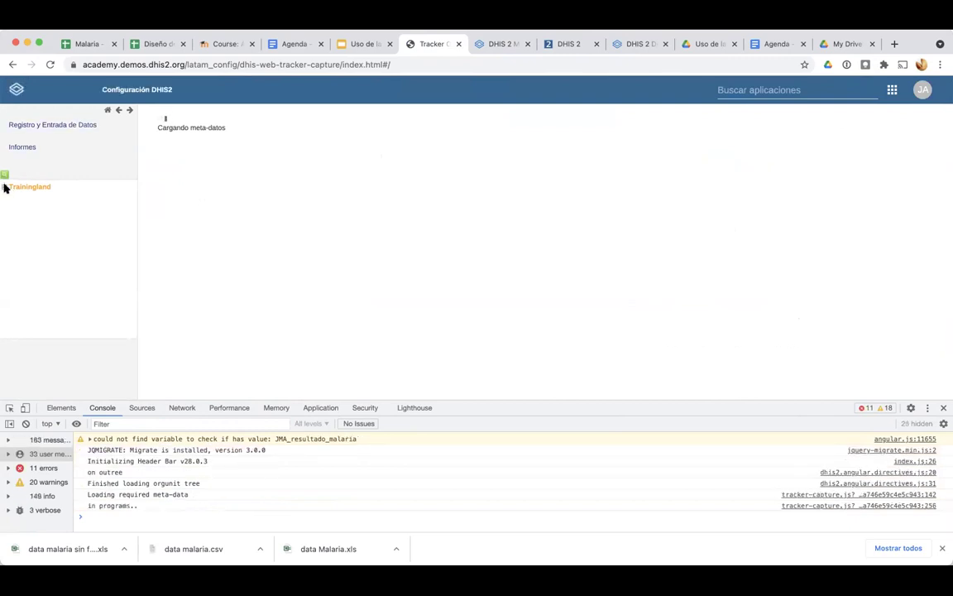
Step: Select Cardinal Hospital Gateway PHC under Bird District and the JMA malaria (Personas) program
left_click(26, 424)
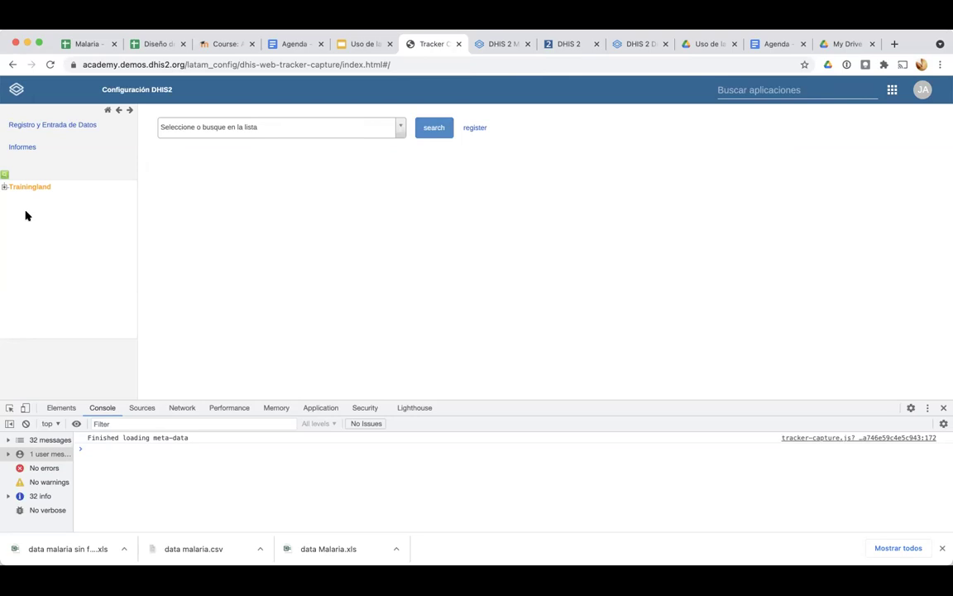
left_click(5, 187)
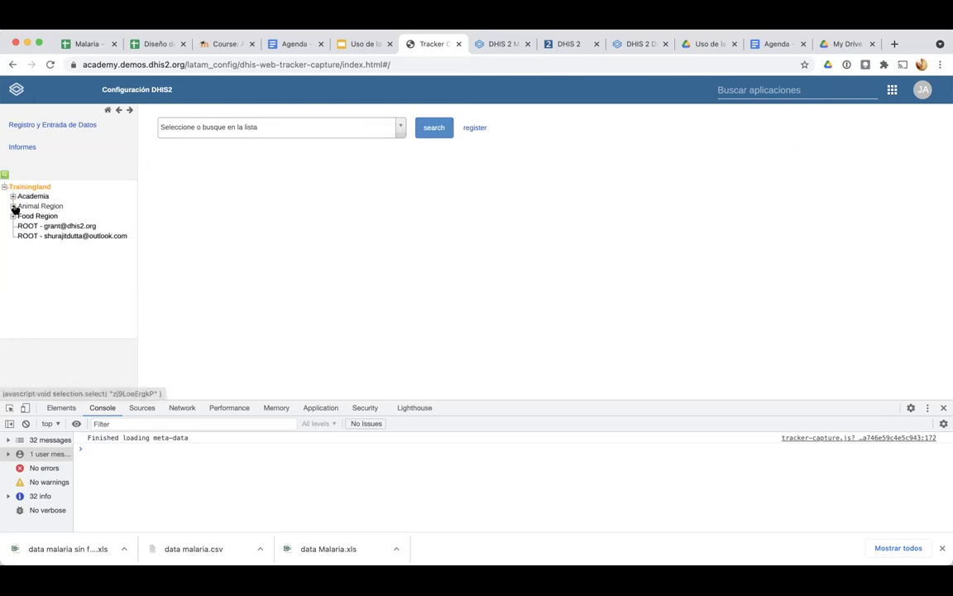
left_click(13, 206)
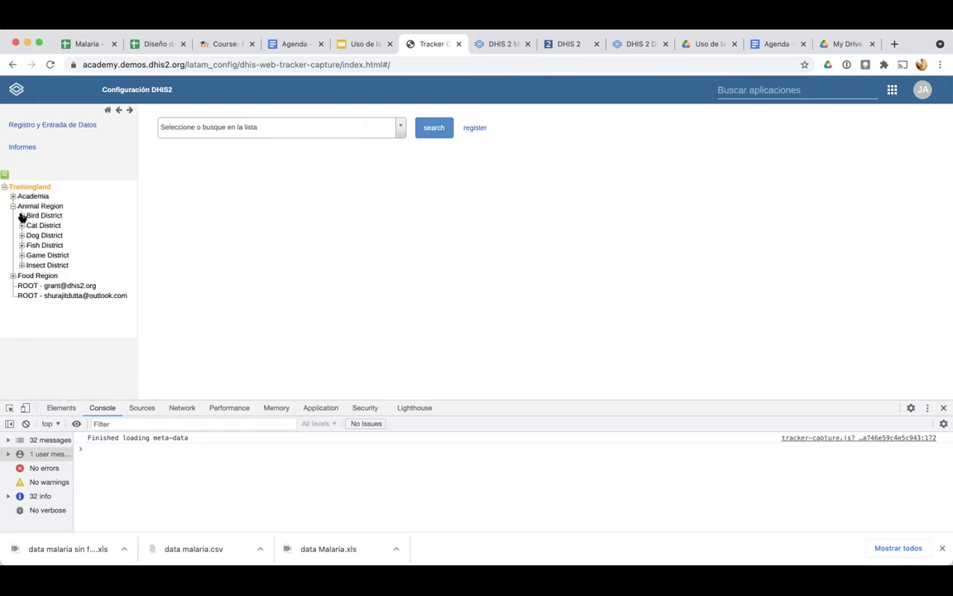
left_click(21, 215)
left_click(43, 224)
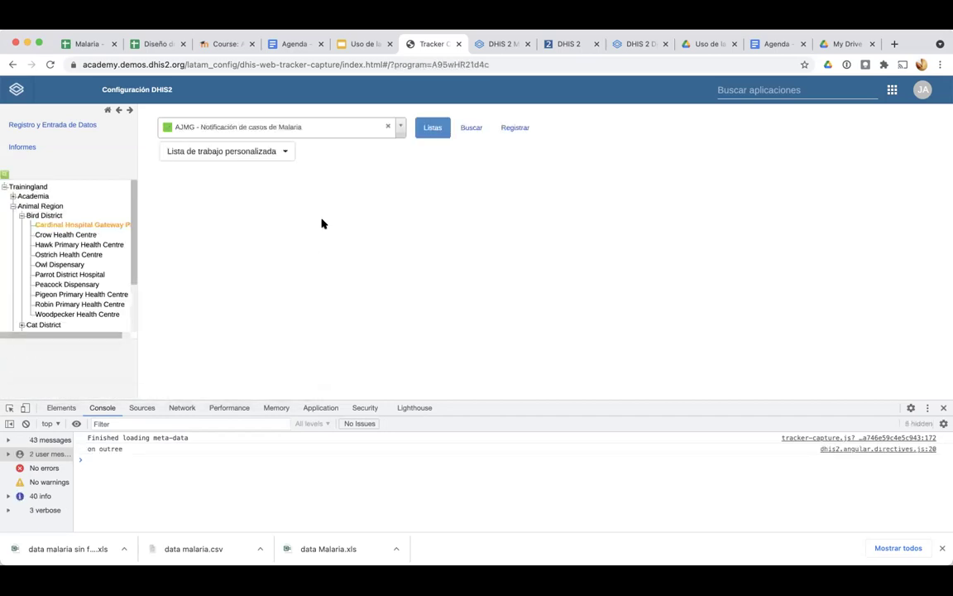
left_click(398, 127)
scroll(305, 213, "down", 3)
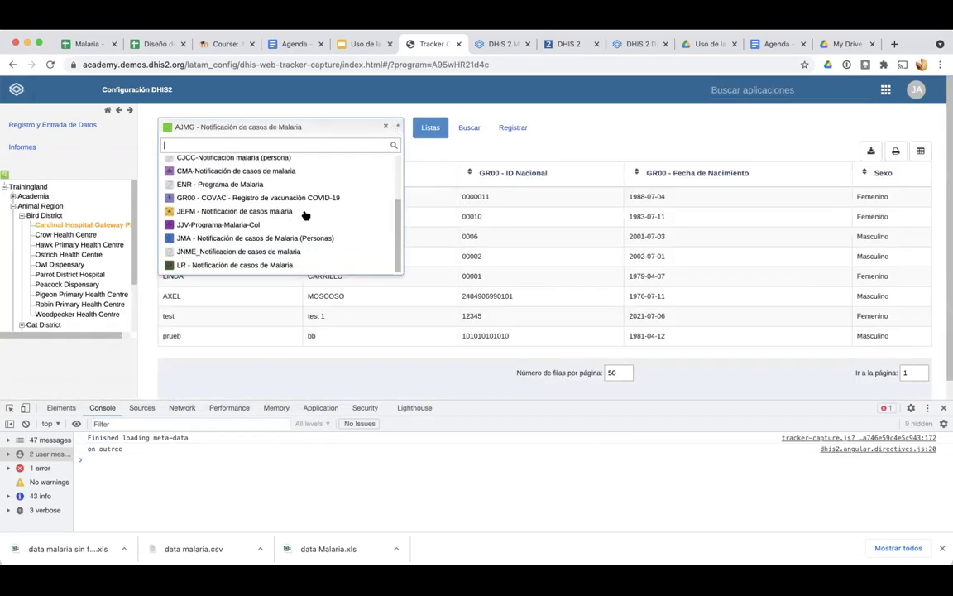
left_click(279, 238)
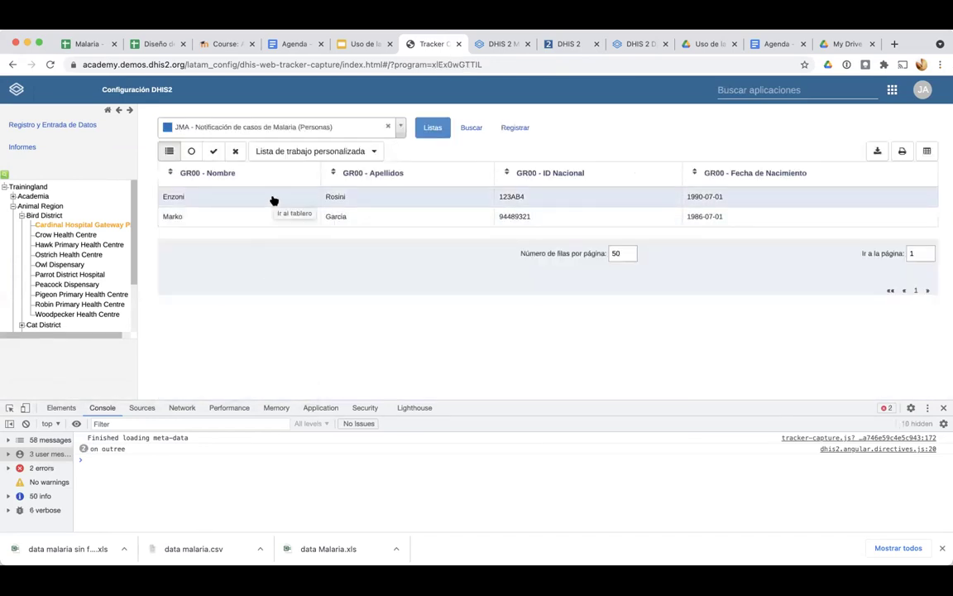
Step: Open the first patient's malaria case dashboard and look through it
left_click(273, 199)
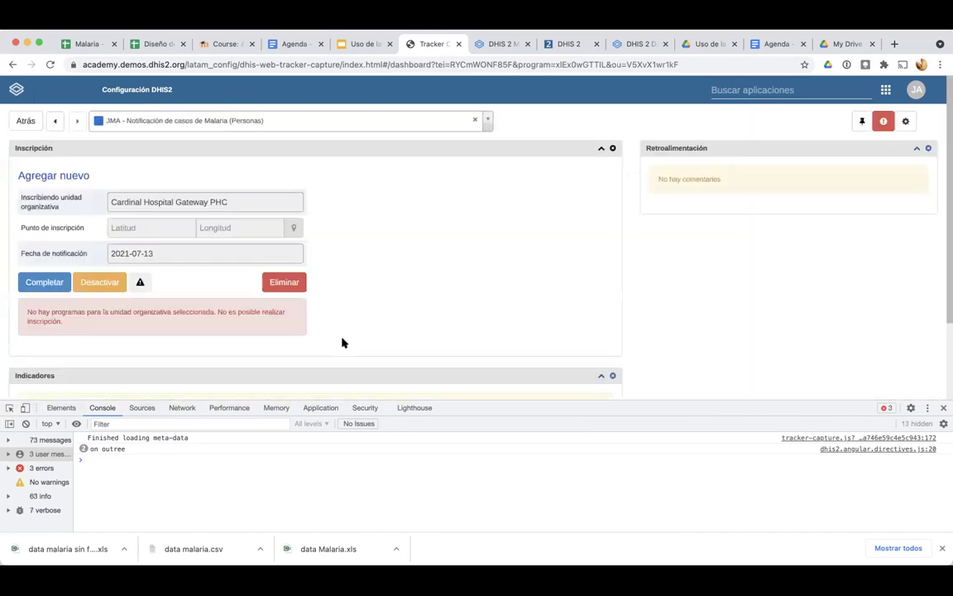
scroll(446, 284, "down", 3)
scroll(446, 284, "down", 5)
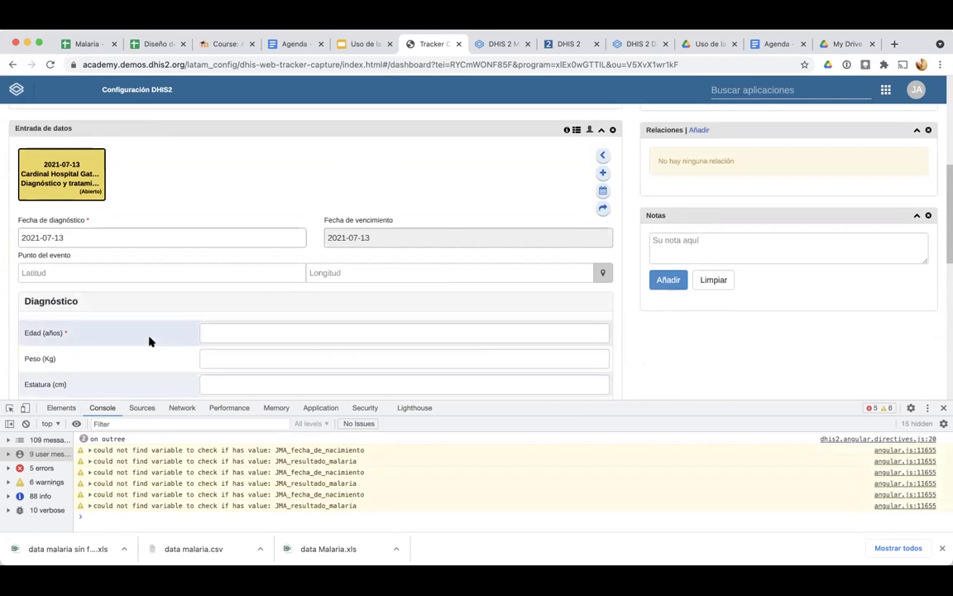
scroll(687, 271, "up", 2)
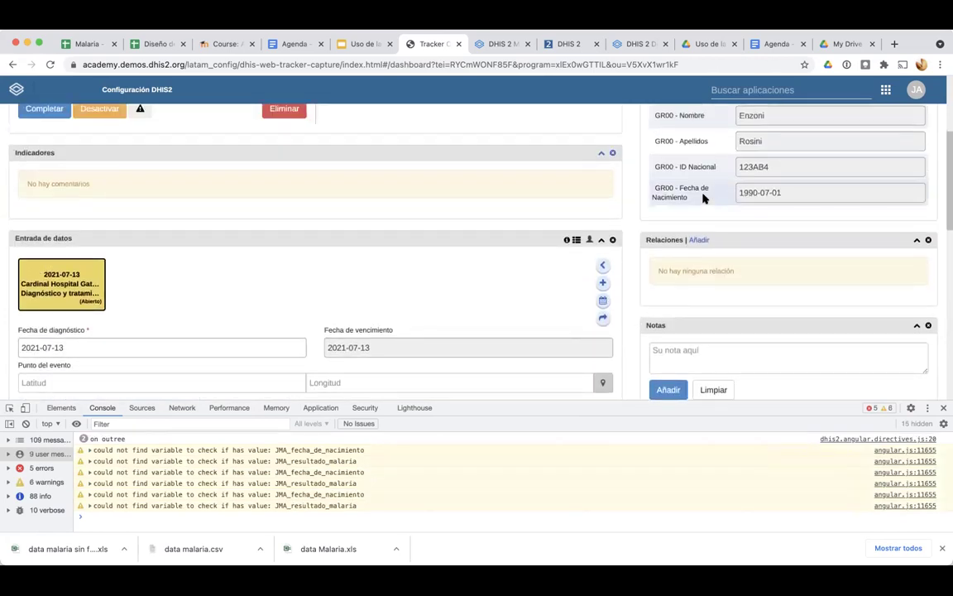
scroll(702, 196, "up", 1)
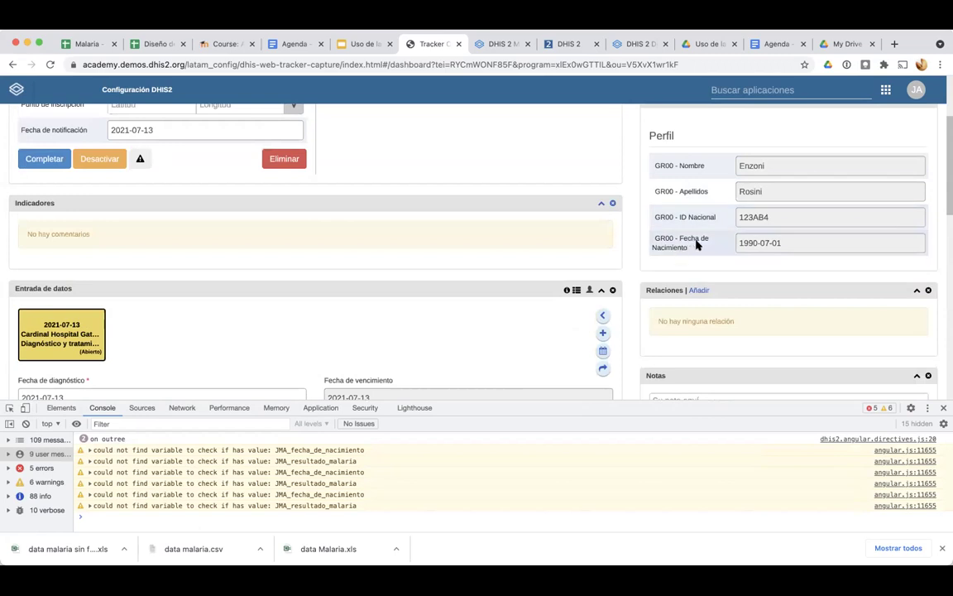
scroll(687, 213, "up", 2)
left_click(675, 174)
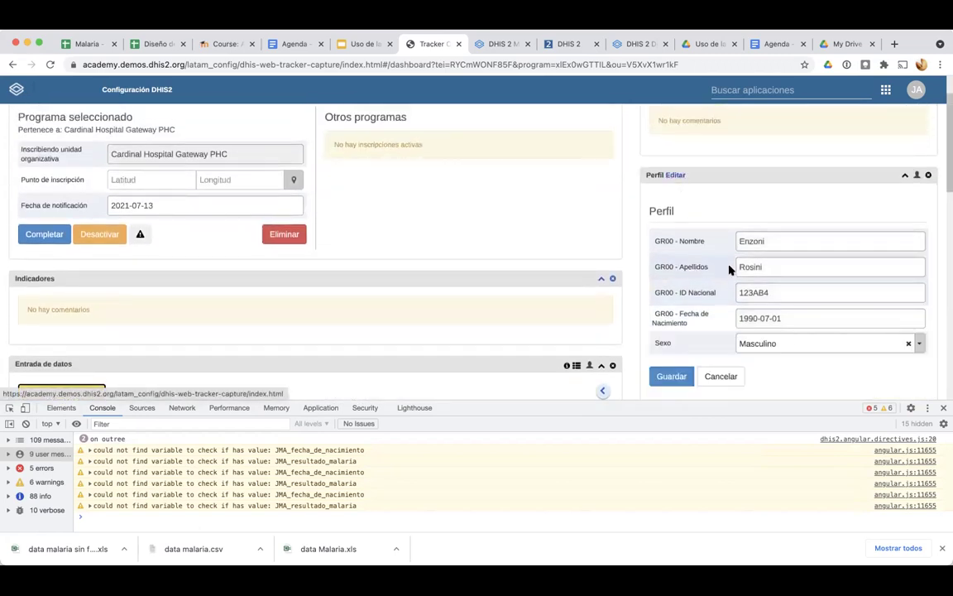
left_click(815, 318)
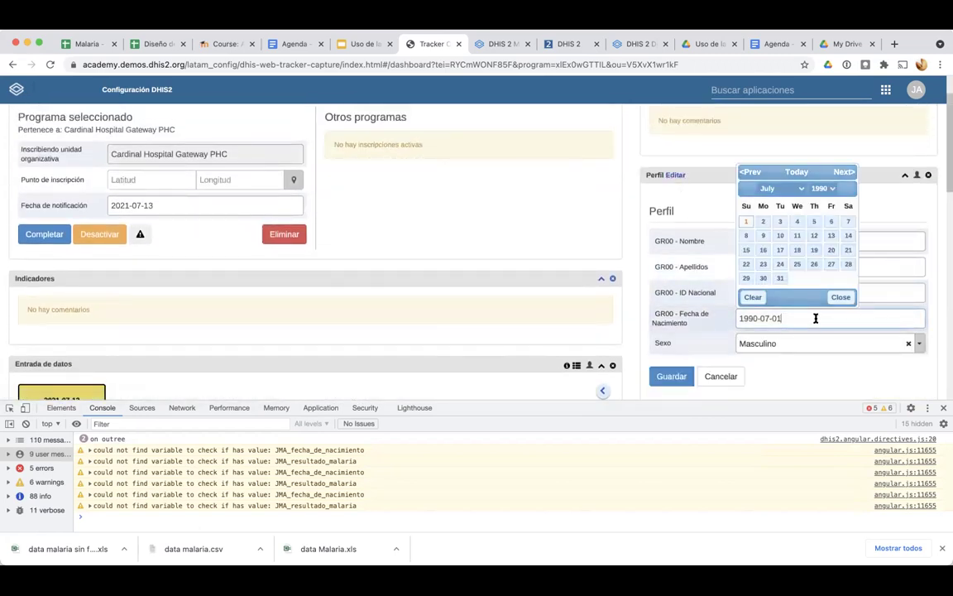
left_click(687, 315)
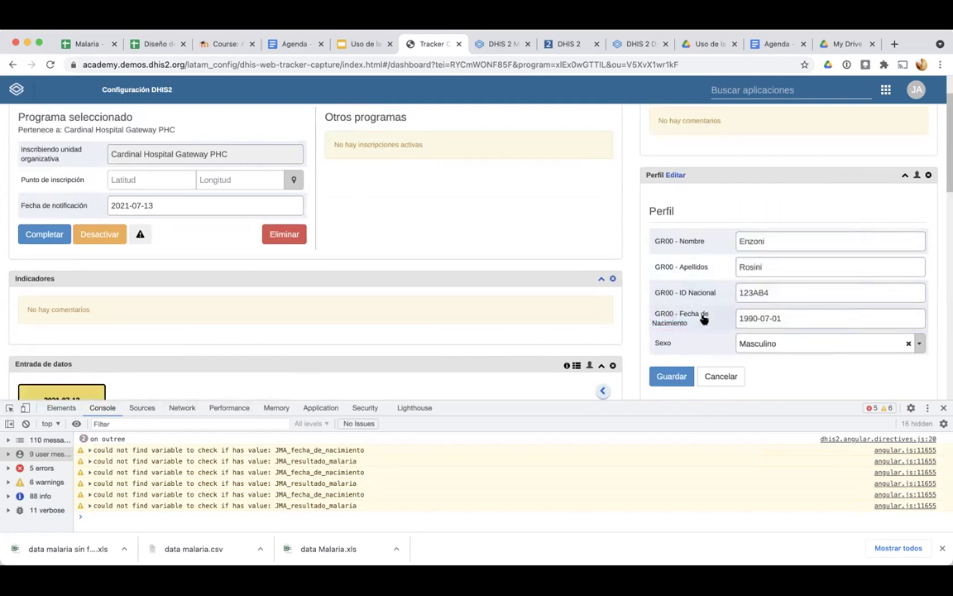
scroll(704, 318, "down", 2)
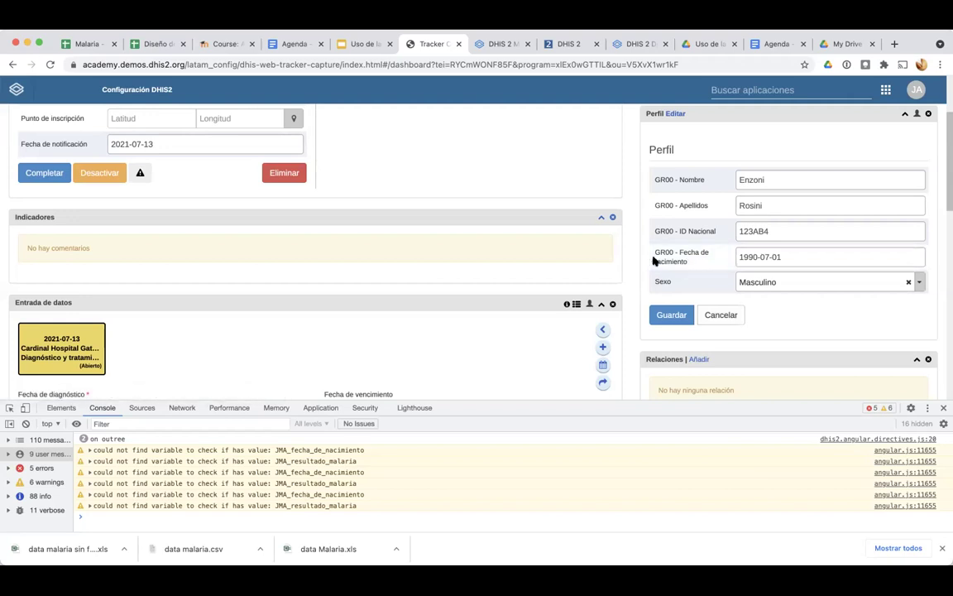
scroll(654, 261, "down", 5)
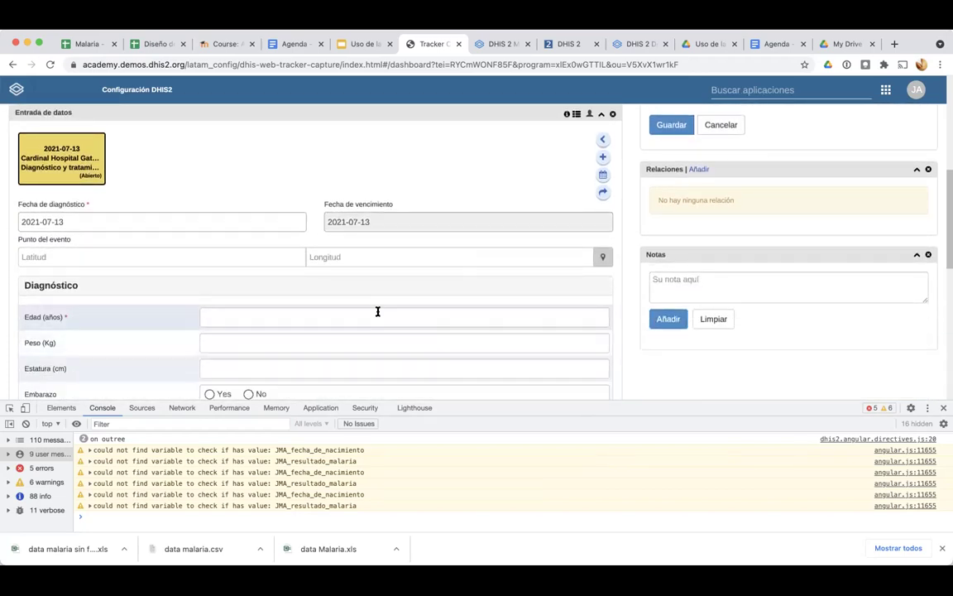
scroll(377, 311, "up", 3)
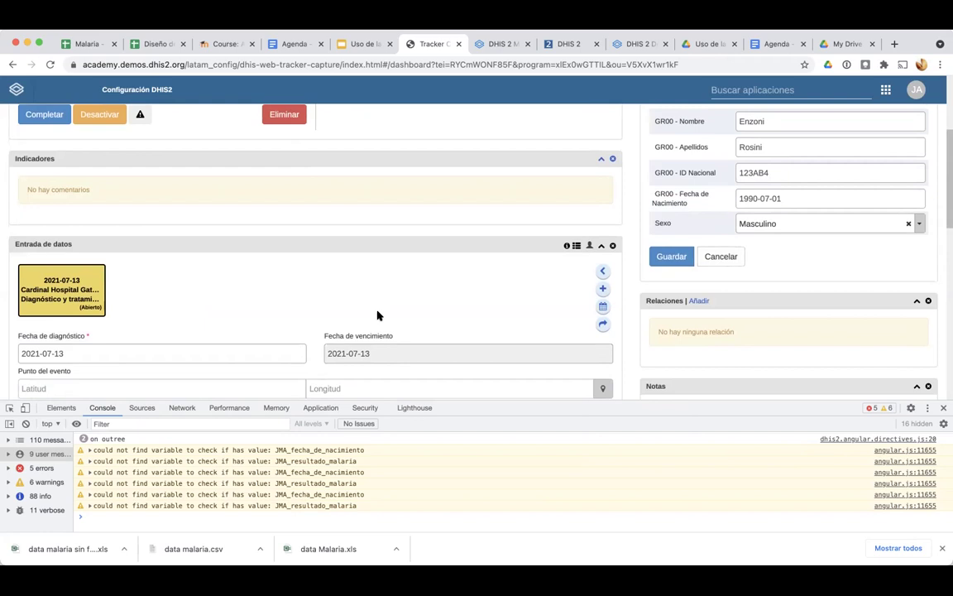
scroll(377, 316, "down", 3)
Step: Record the patient's age as 31 in the Diagnóstico event
left_click(236, 339)
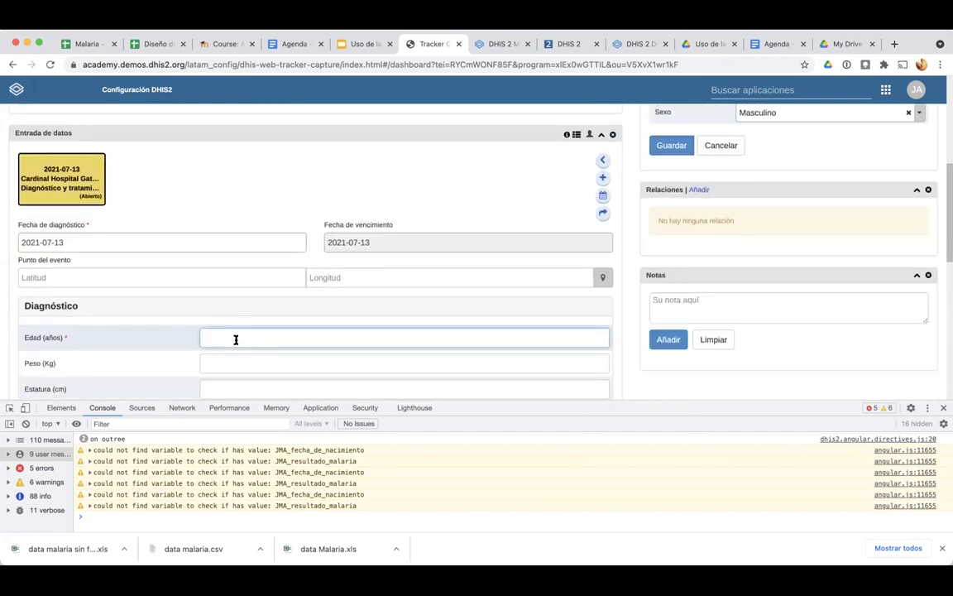
type("31")
left_click(361, 187)
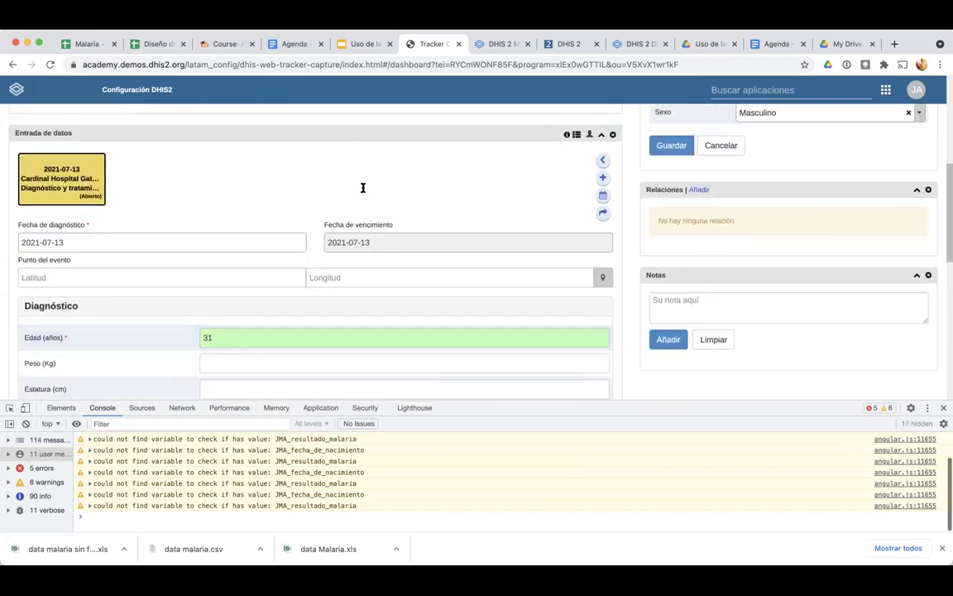
scroll(409, 285, "down", 4)
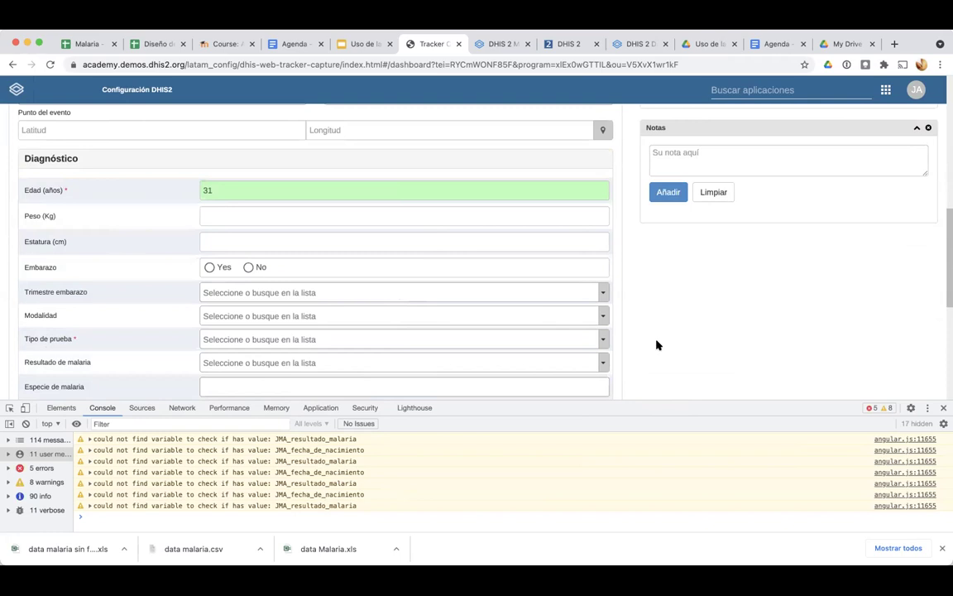
scroll(658, 345, "down", 2)
scroll(658, 345, "down", 2)
scroll(655, 344, "up", 4)
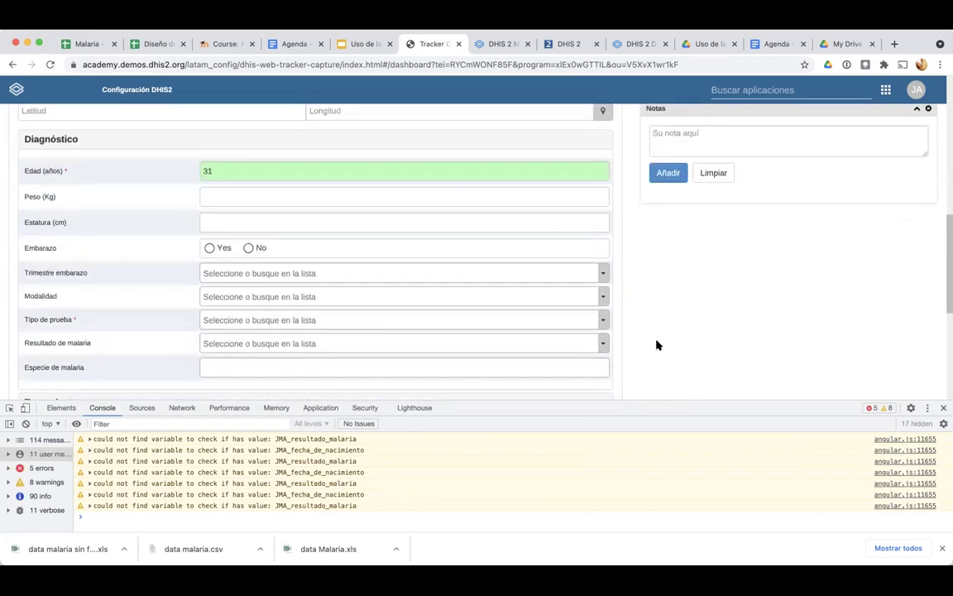
Step: Set Tipo de prueba to PDR and Resultado de malaria to Mixto con Pf
left_click(506, 300)
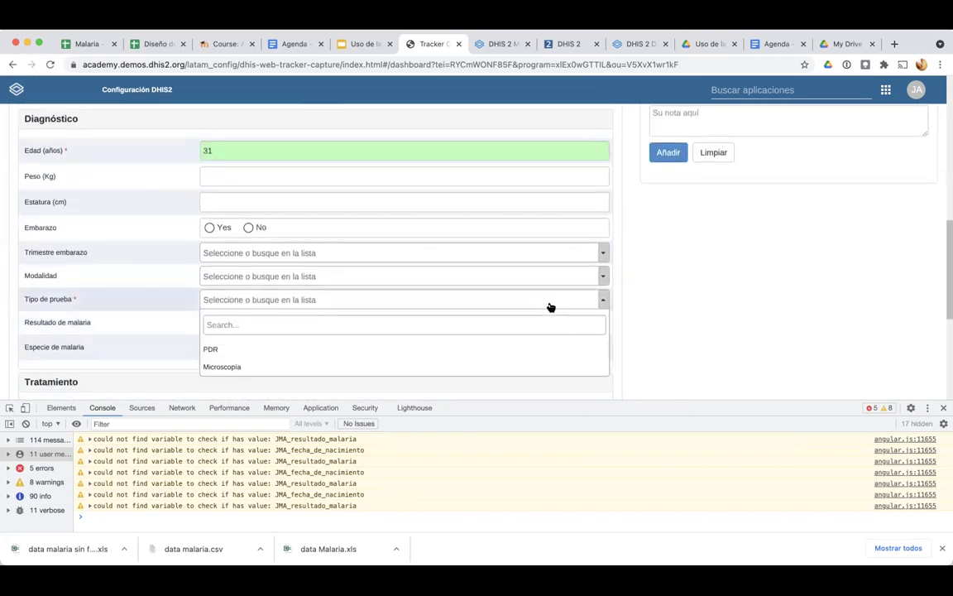
left_click(497, 352)
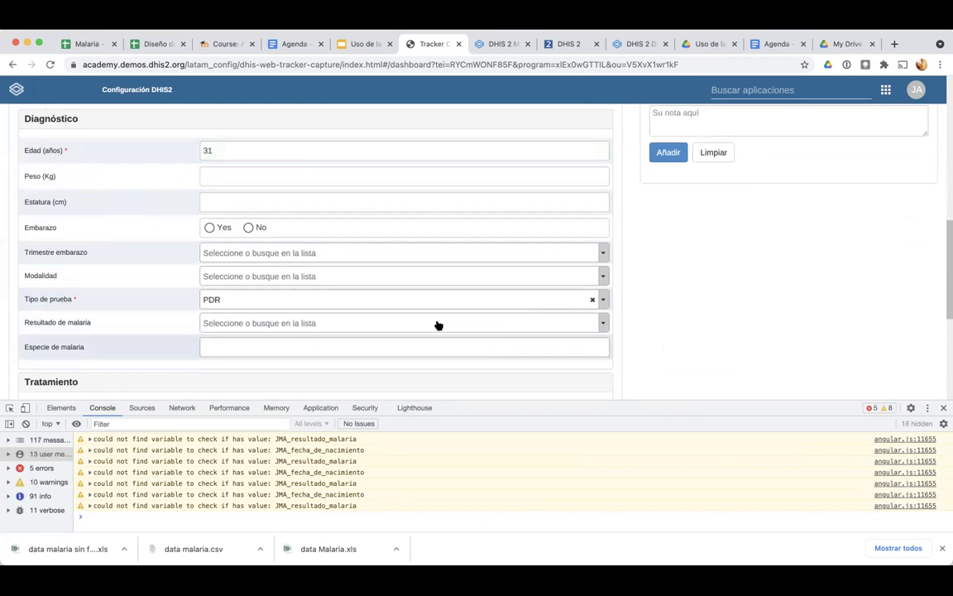
left_click(404, 325)
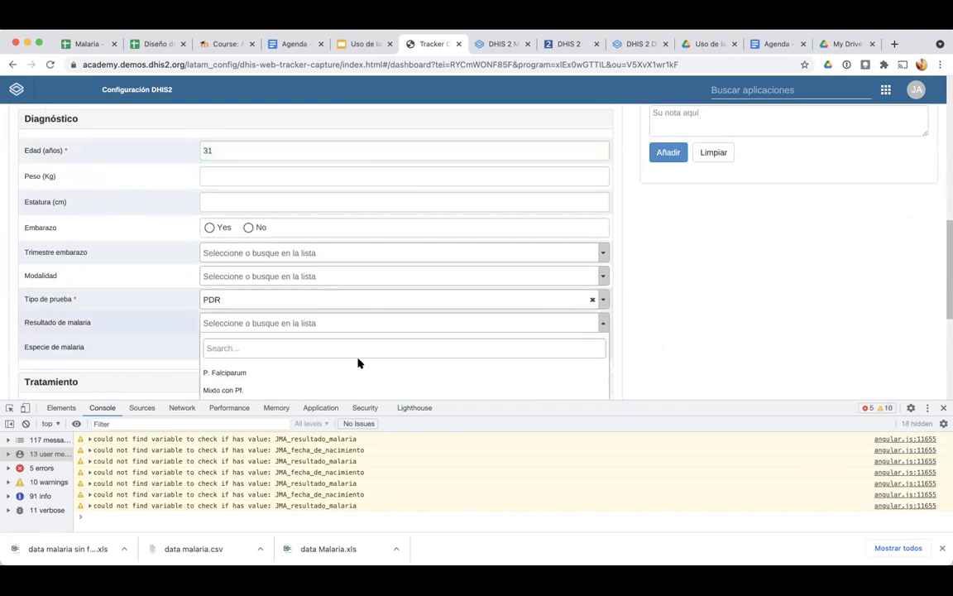
scroll(358, 361, "down", 5)
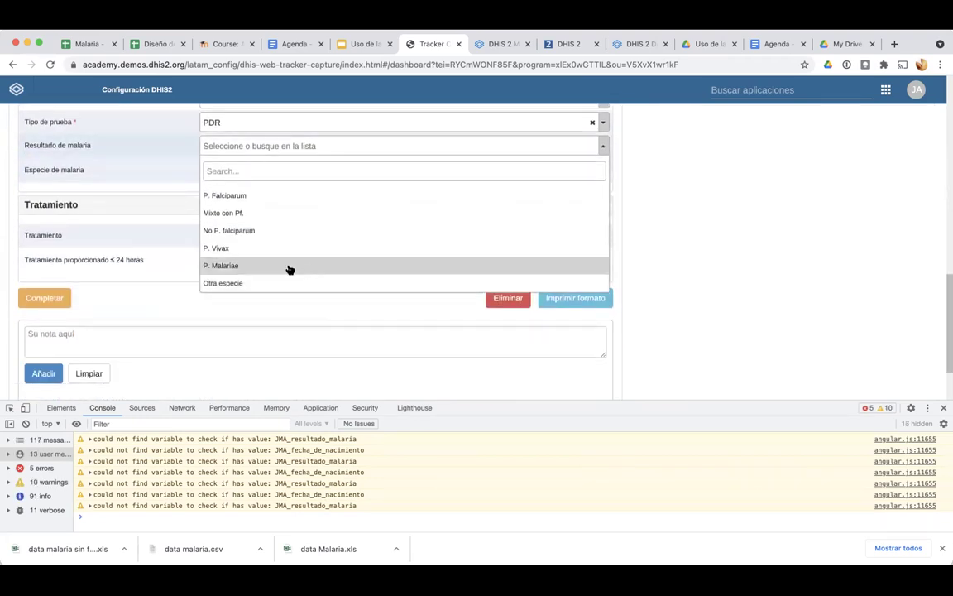
left_click(267, 215)
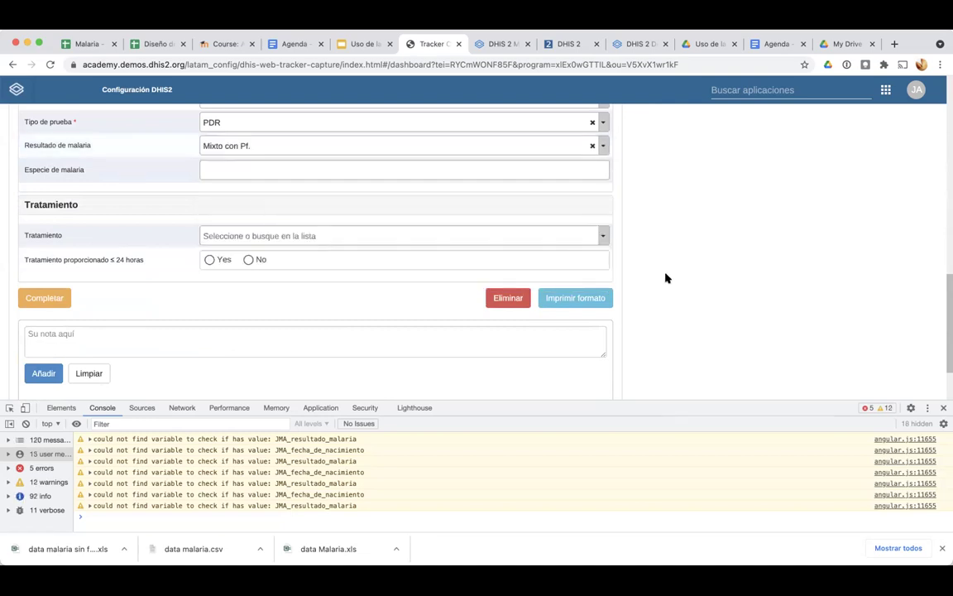
scroll(665, 276, "up", 1)
Step: Choose first-line Coartem tablet treatment and mark treatment within 24 hours as Yes
left_click(531, 288)
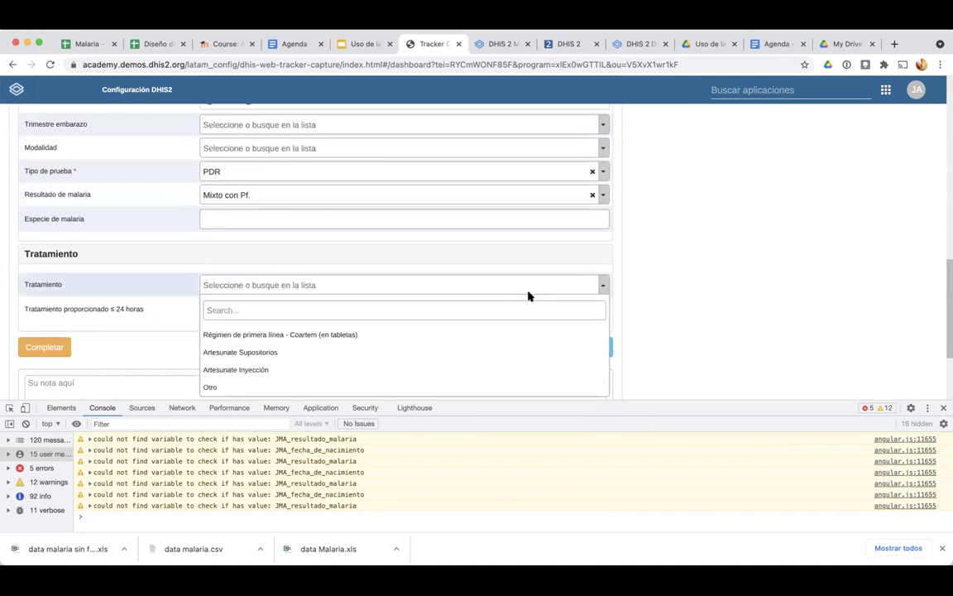
left_click(397, 334)
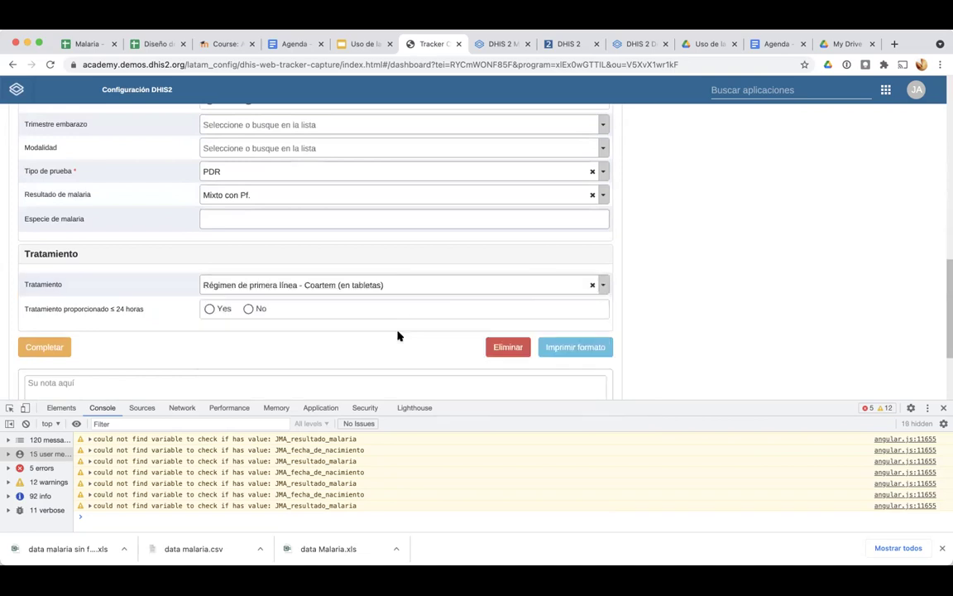
left_click(208, 309)
scroll(165, 310, "up", 3)
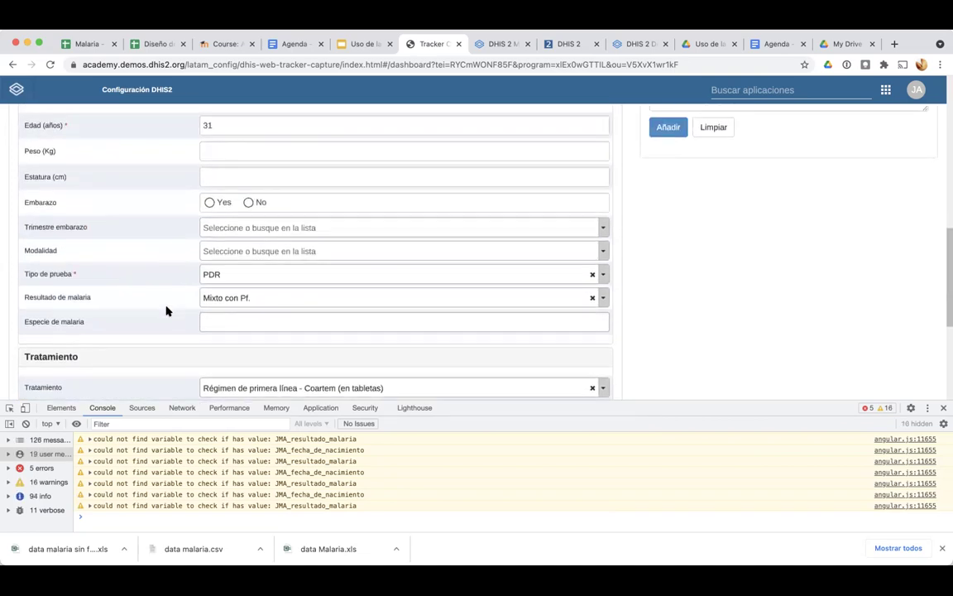
scroll(165, 310, "up", 1)
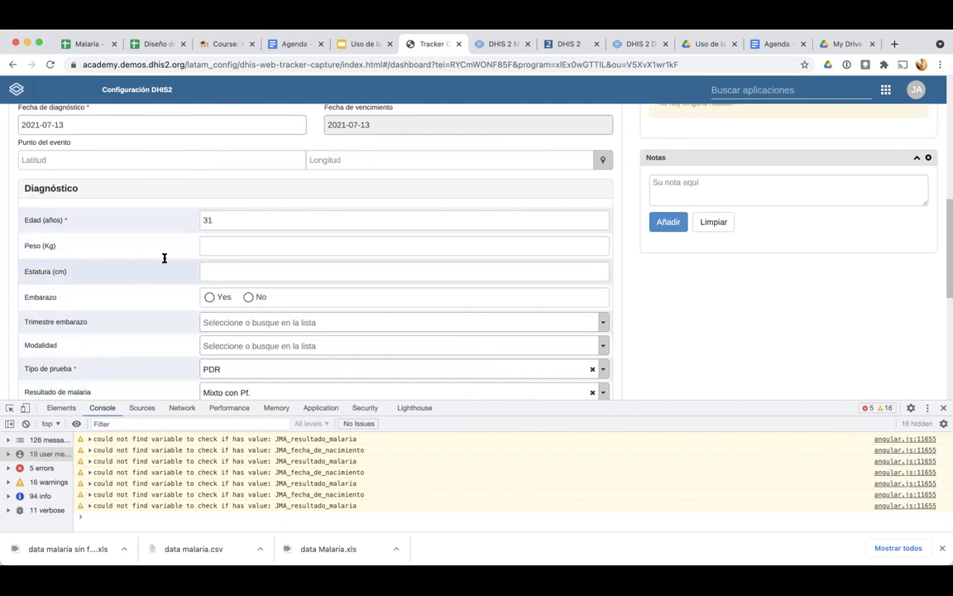
scroll(164, 259, "up", 2)
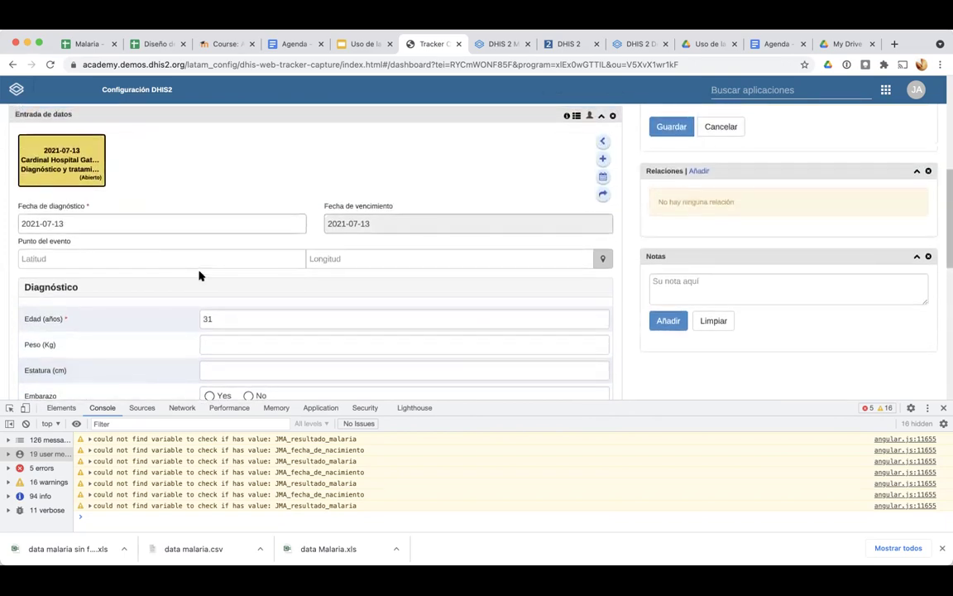
scroll(200, 274, "down", 6)
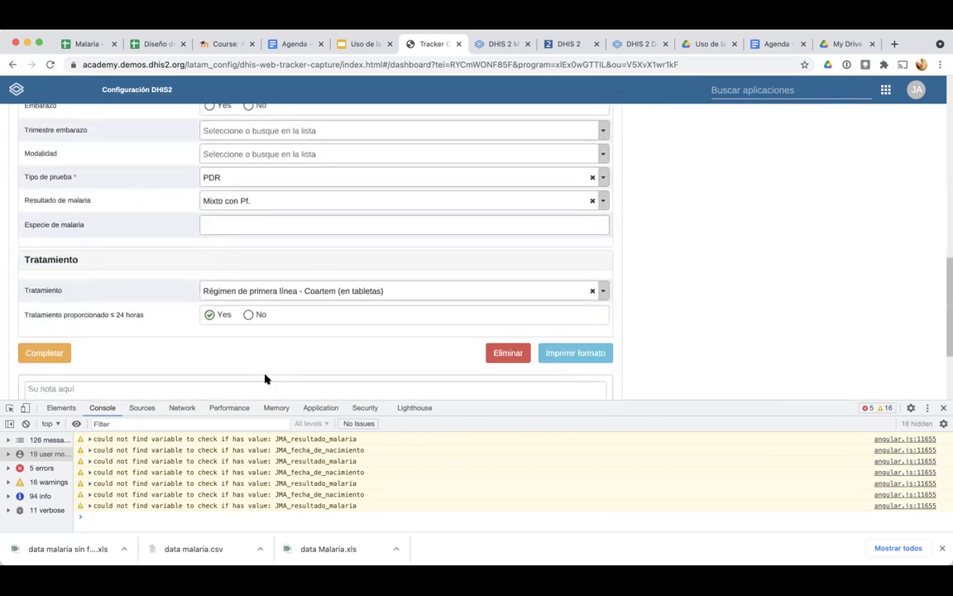
scroll(265, 379, "up", 10)
scroll(265, 379, "down", 5)
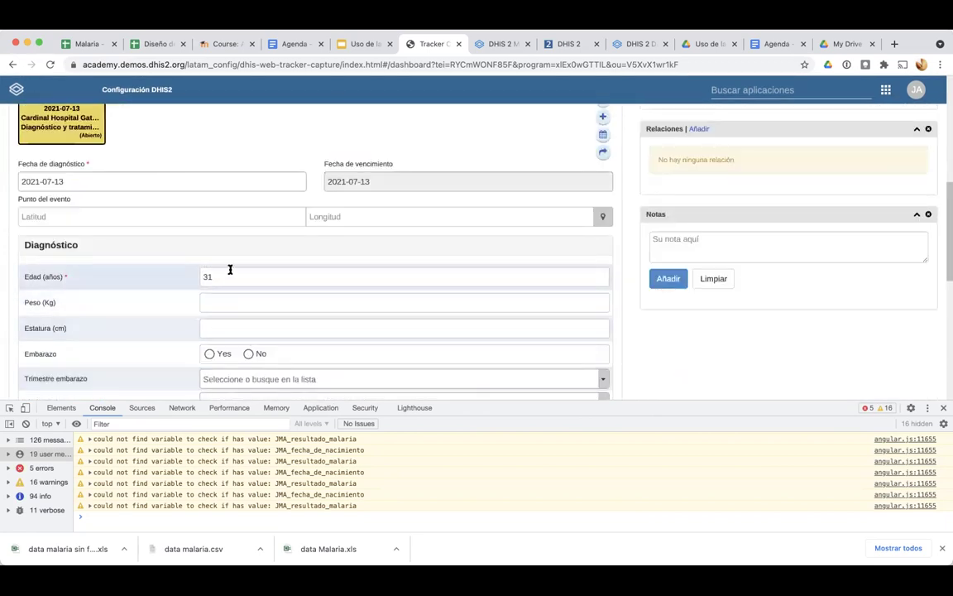
scroll(434, 264, "up", 8)
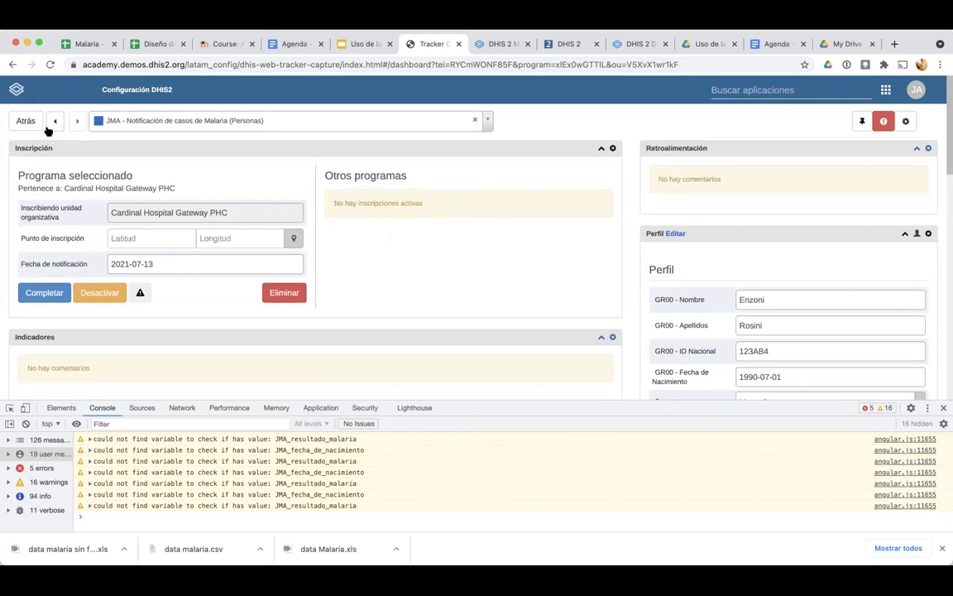
Step: Open another malaria case and complete its current 2021-07-13 enrollment
left_click(27, 121)
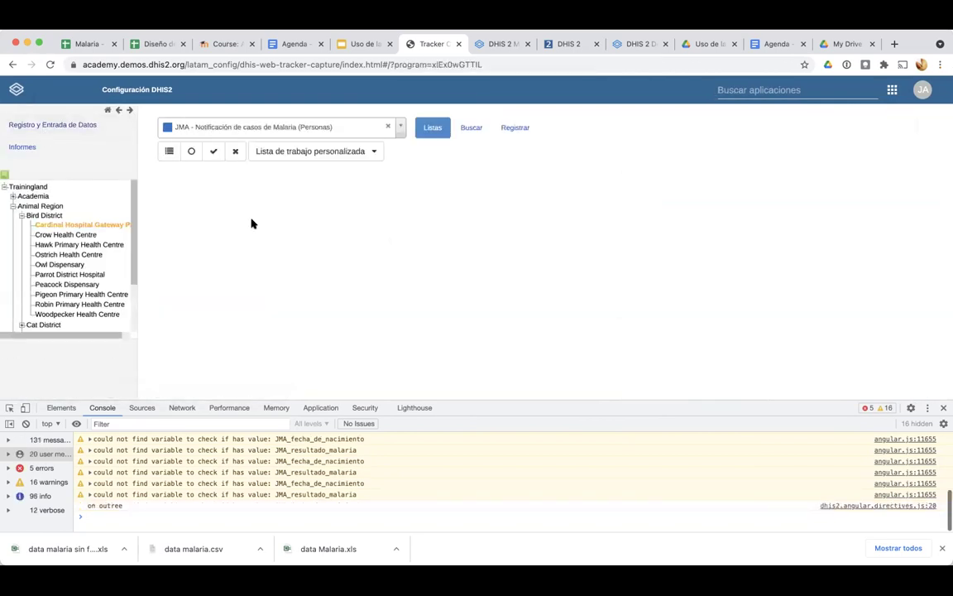
left_click(239, 216)
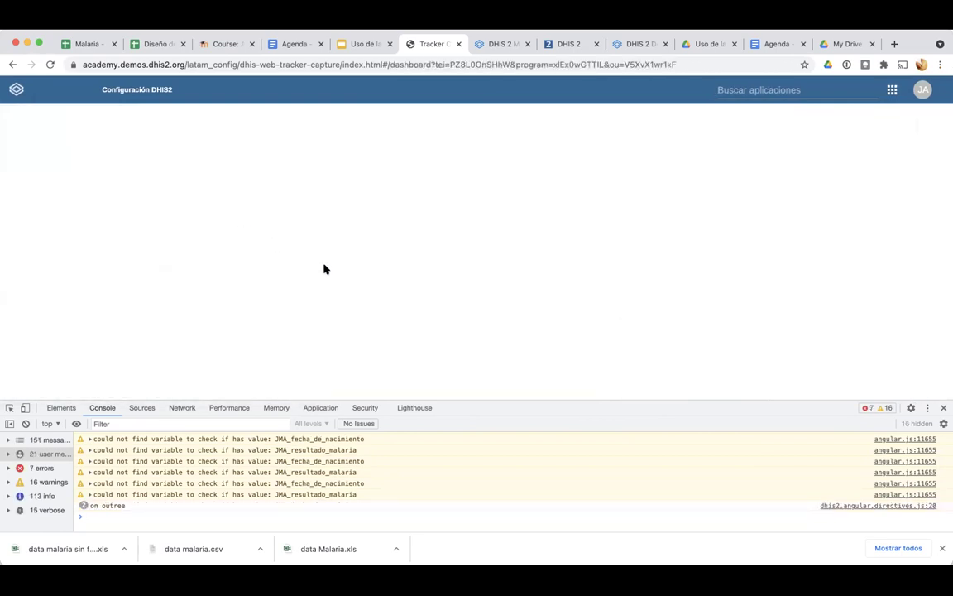
scroll(324, 268, "down", 5)
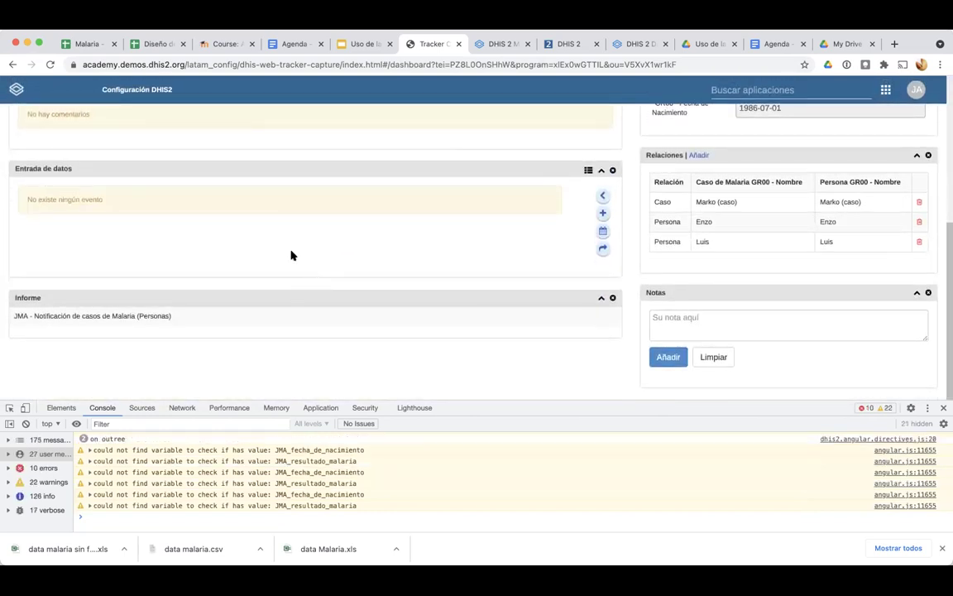
scroll(291, 254, "up", 5)
scroll(291, 254, "up", 2)
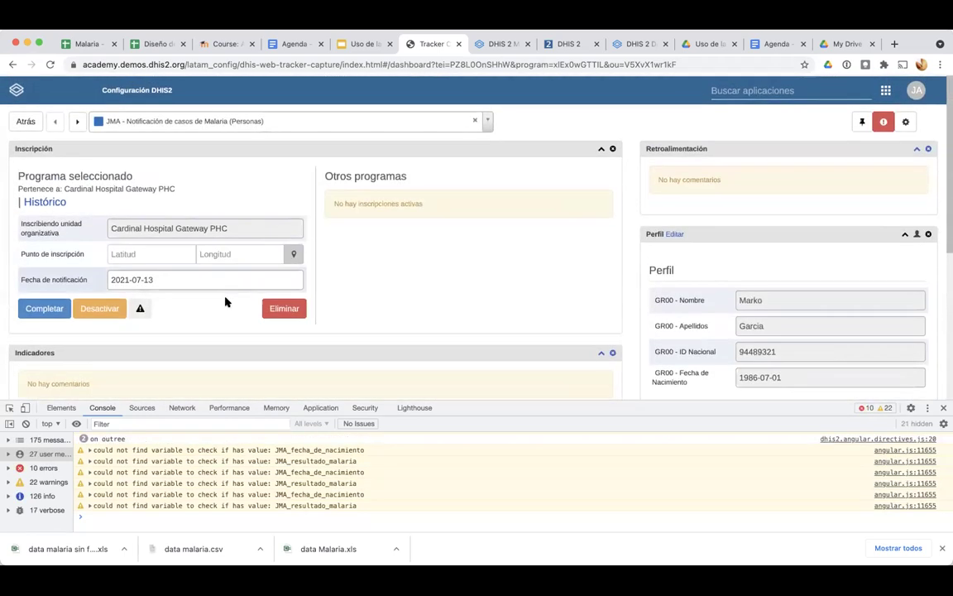
left_click(44, 308)
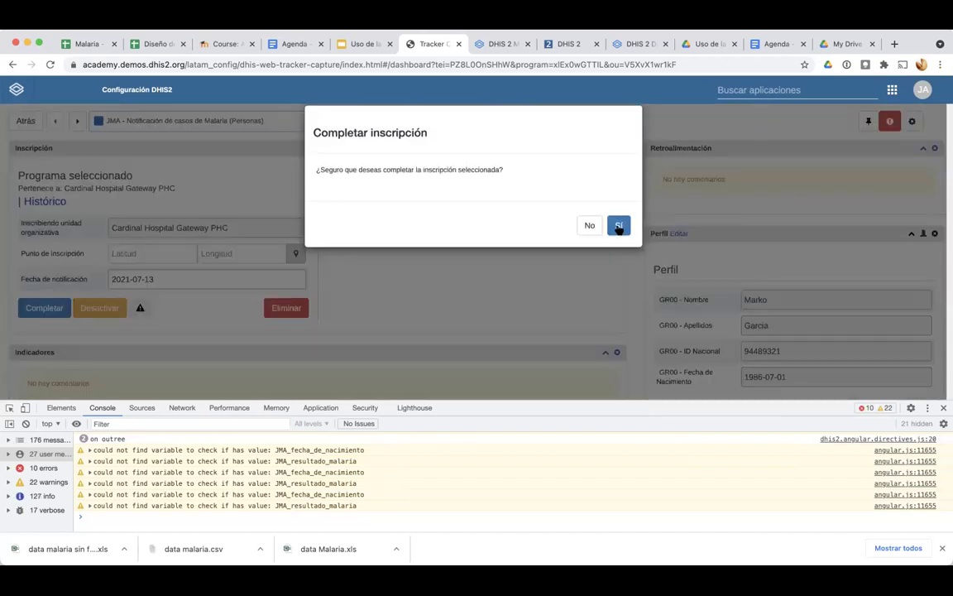
left_click(616, 224)
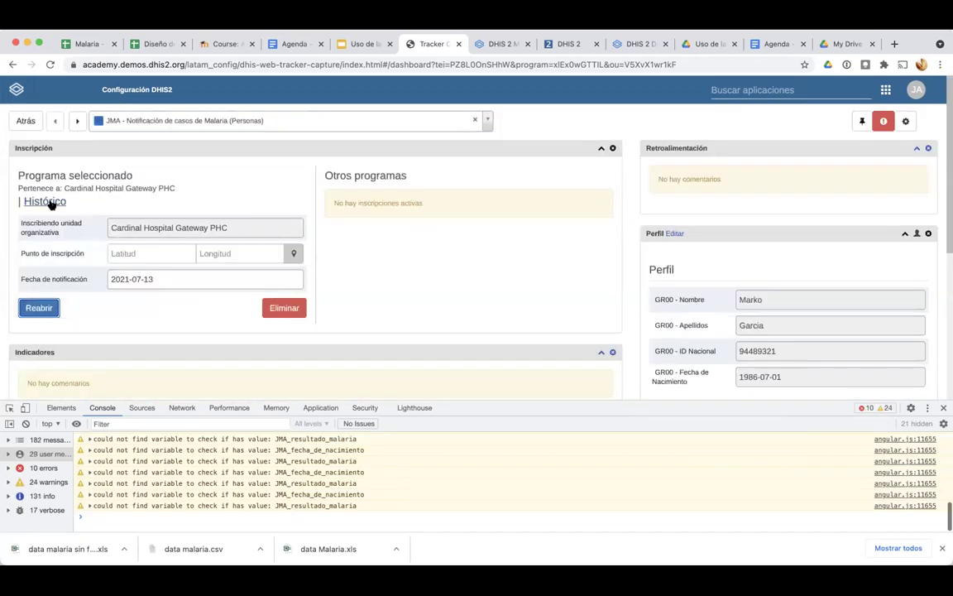
Step: Reopen the case's earlier 2021-07-06 enrollment from its history
left_click(50, 202)
left_click(173, 247)
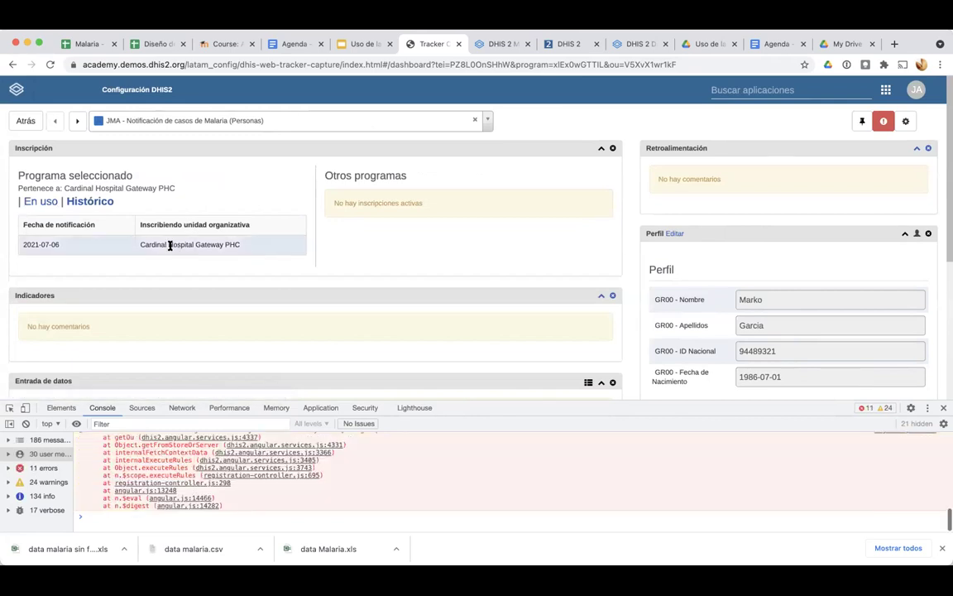
scroll(374, 268, "down", 5)
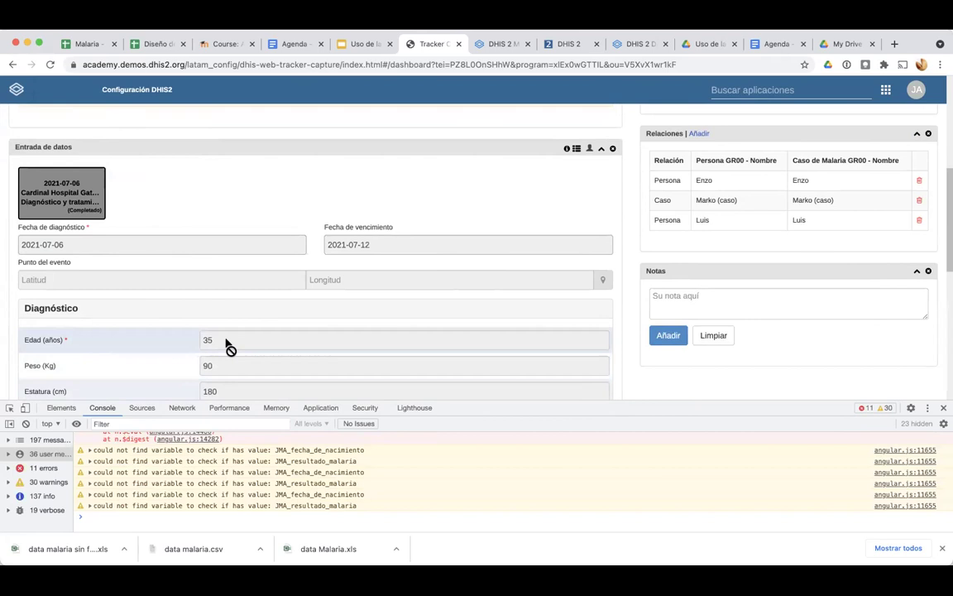
scroll(229, 347, "down", 2)
scroll(230, 346, "down", 3)
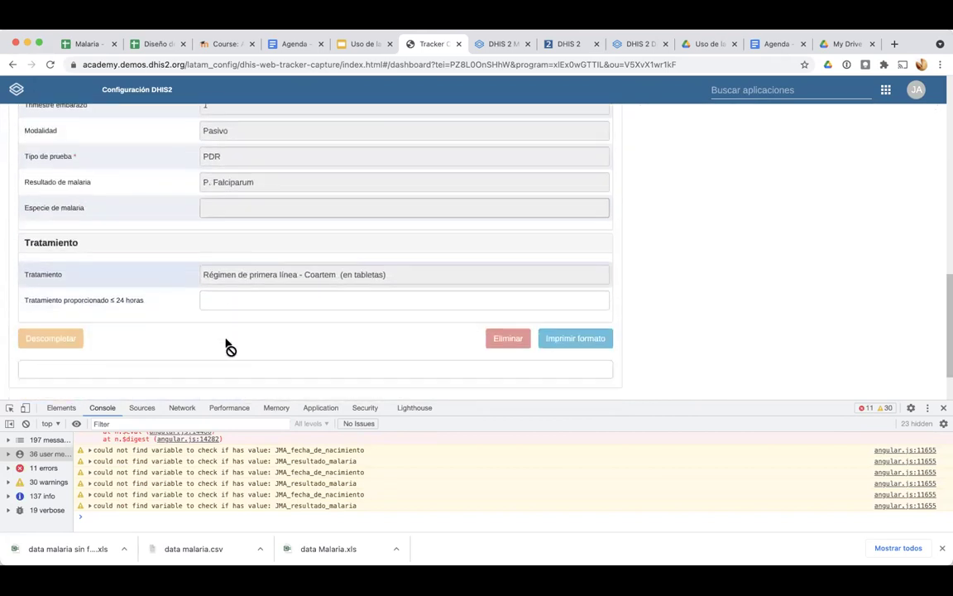
left_click(62, 302)
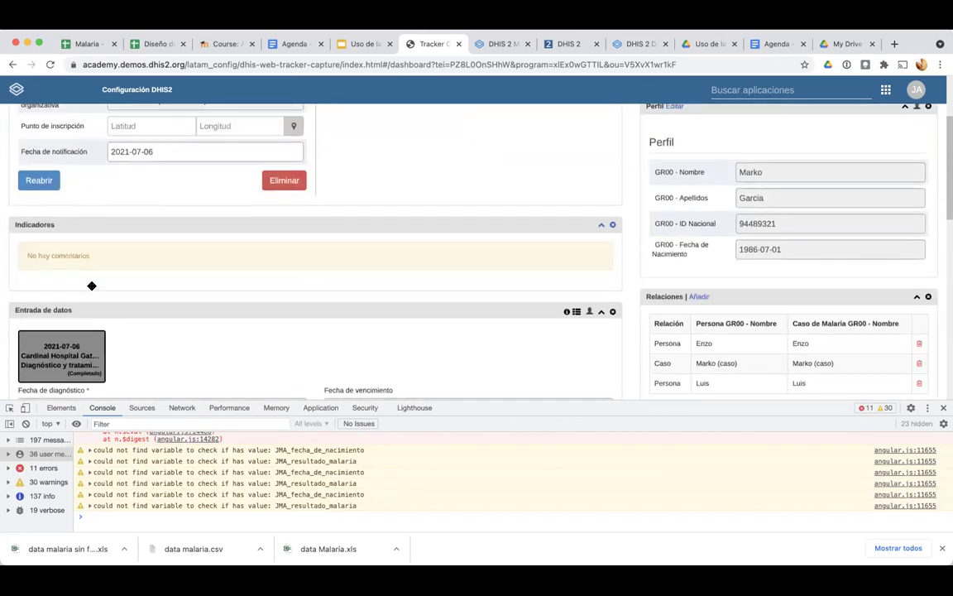
left_click(38, 221)
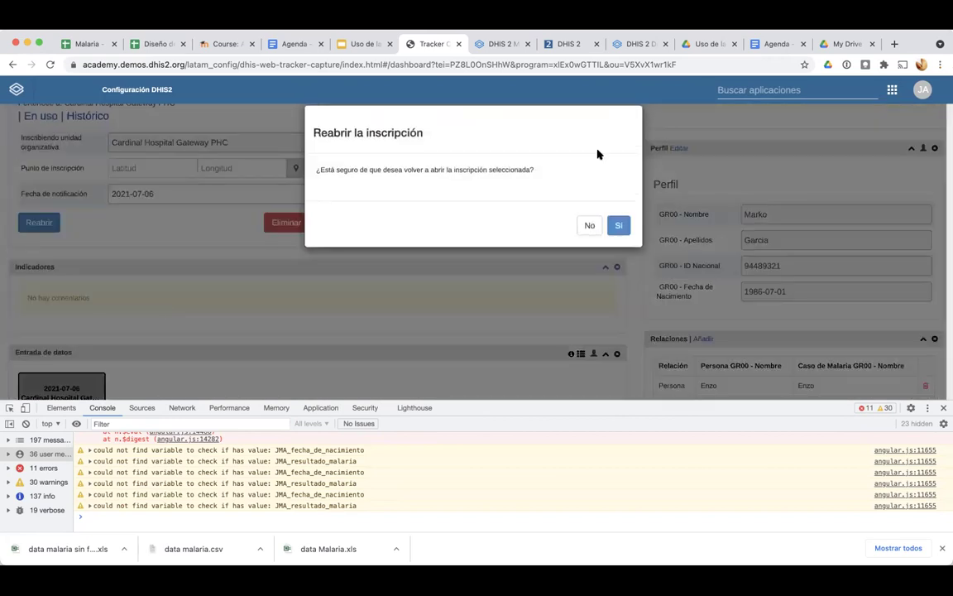
left_click(617, 224)
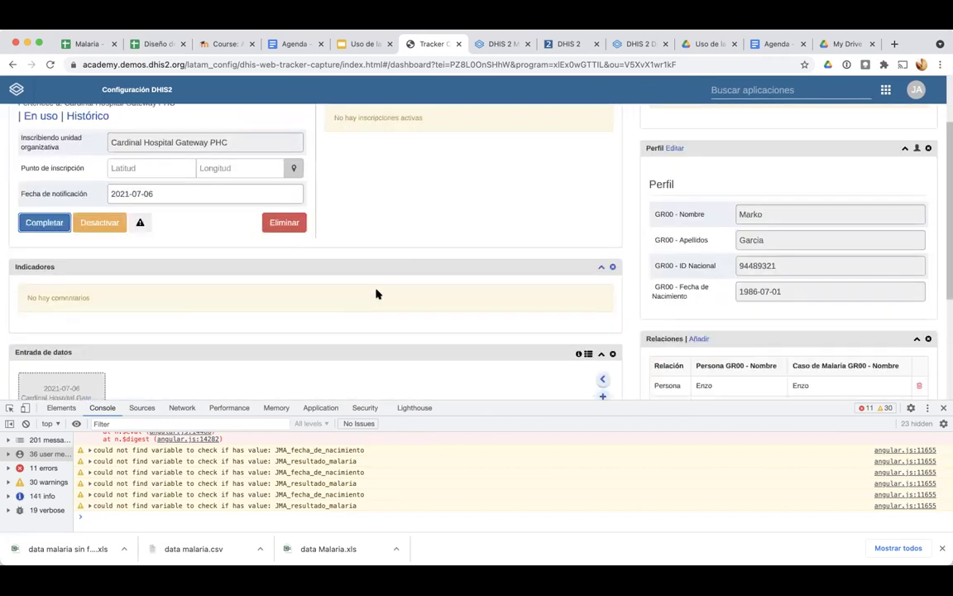
scroll(376, 294, "down", 3)
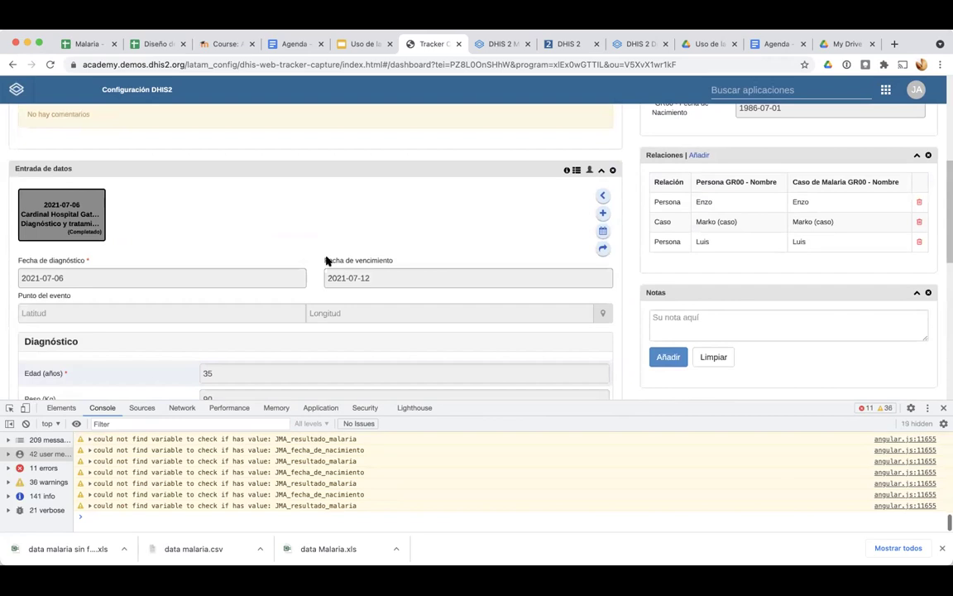
scroll(127, 326, "down", 10)
Step: Reopen the completed Diagnóstico event and change the age from 35 to 17
left_click(69, 324)
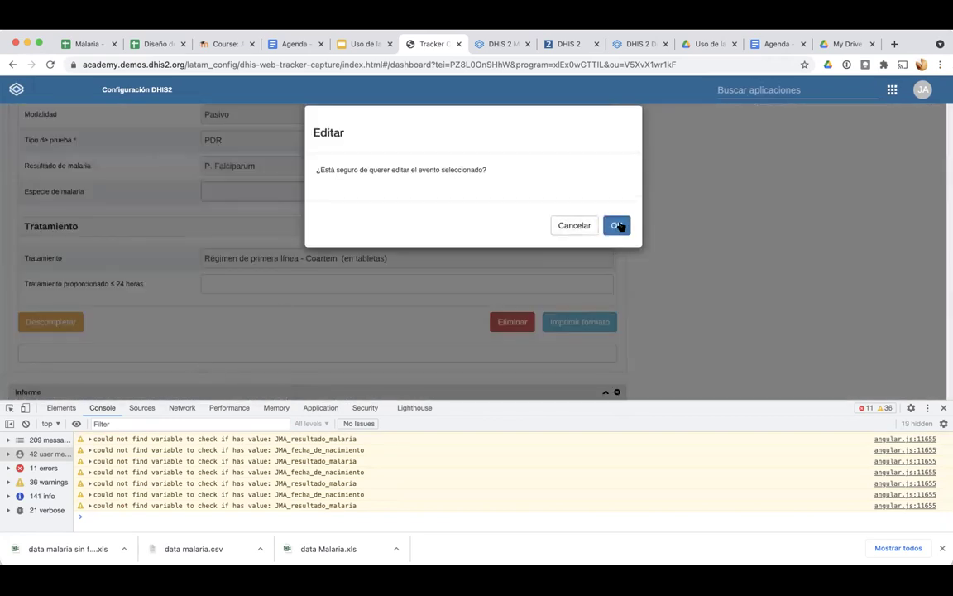
left_click(617, 225)
scroll(381, 336, "up", 5)
left_click(271, 251)
left_click_drag(223, 246, 184, 249)
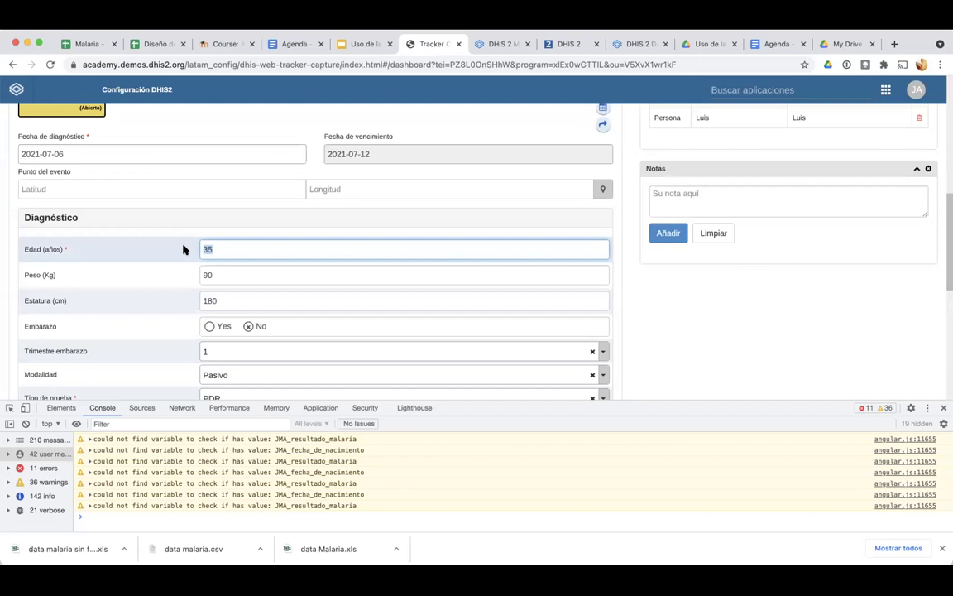
type("17")
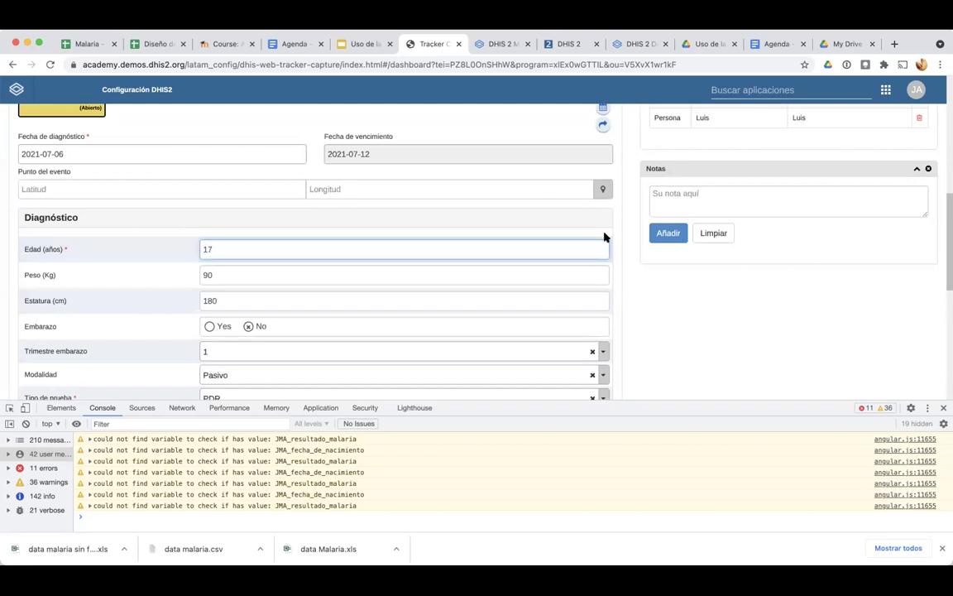
left_click(632, 298)
Step: Mark the Diagnóstico event as complete again
scroll(634, 297, "down", 2)
scroll(633, 296, "down", 1)
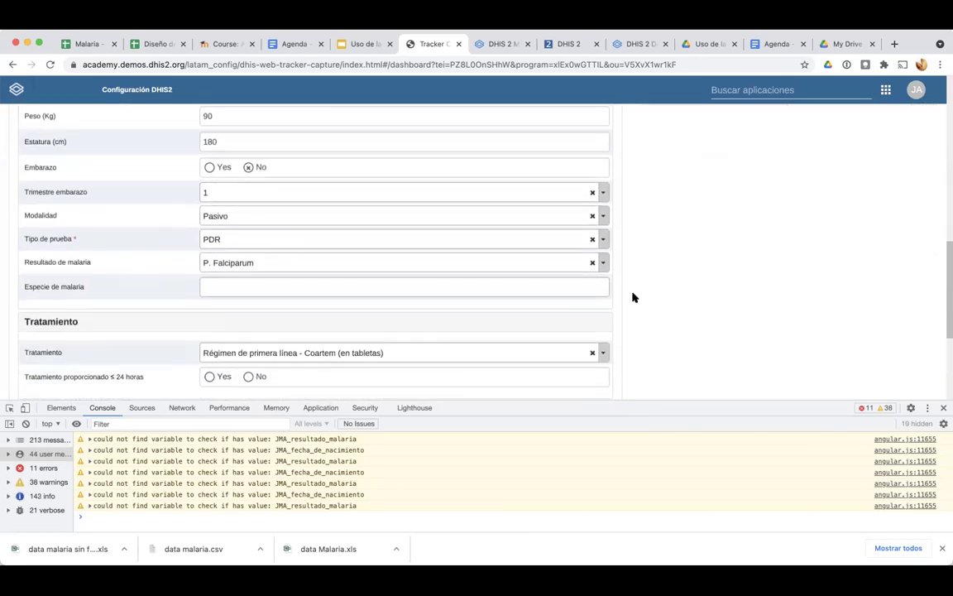
scroll(633, 296, "up", 2)
scroll(632, 297, "down", 5)
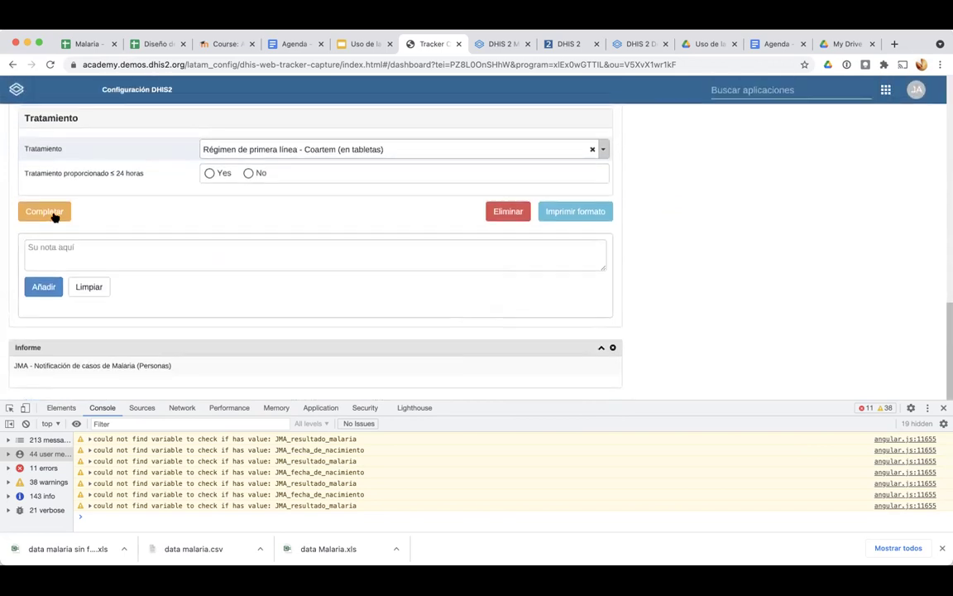
left_click(44, 210)
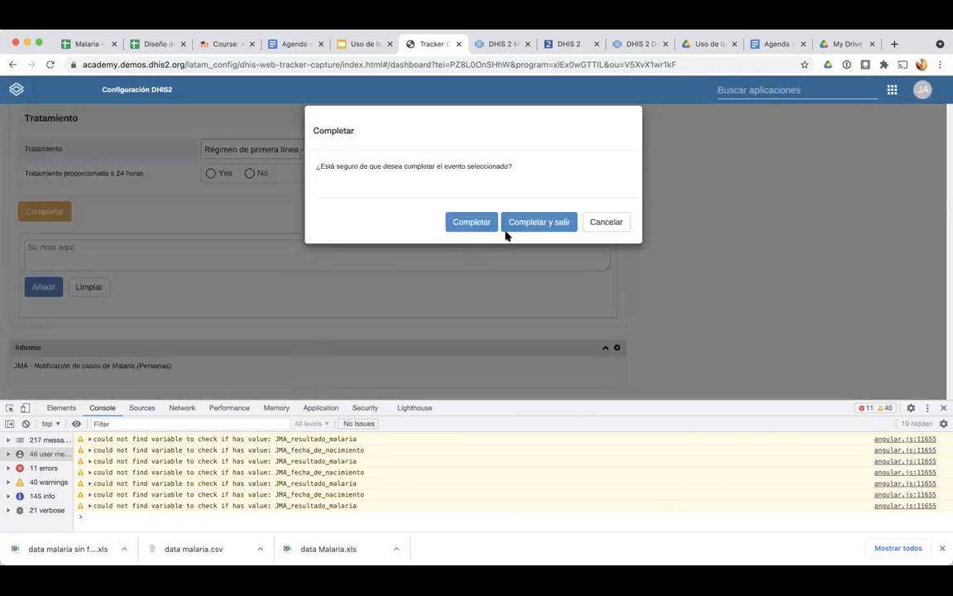
left_click(455, 220)
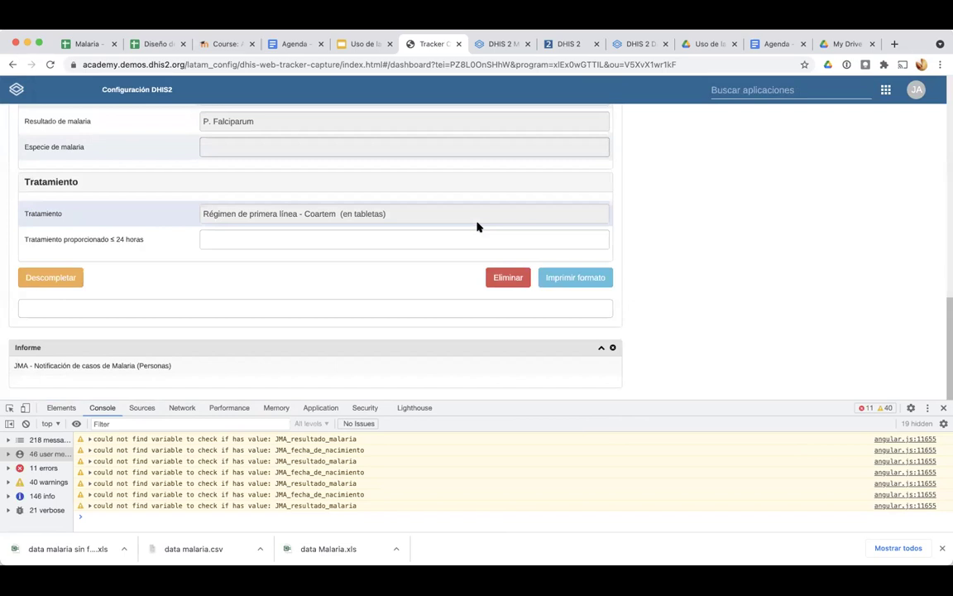
scroll(479, 228, "up", 15)
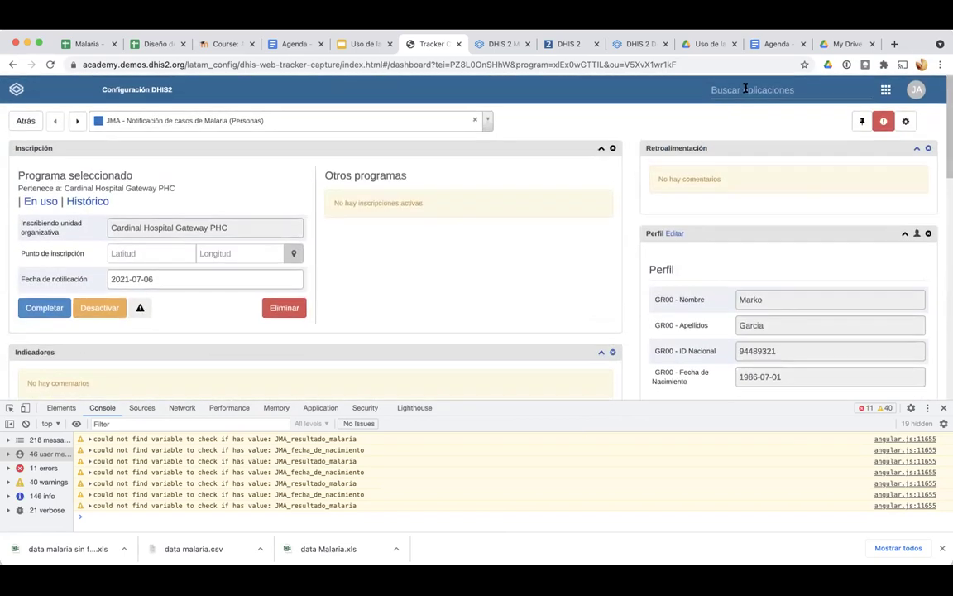
left_click(886, 94)
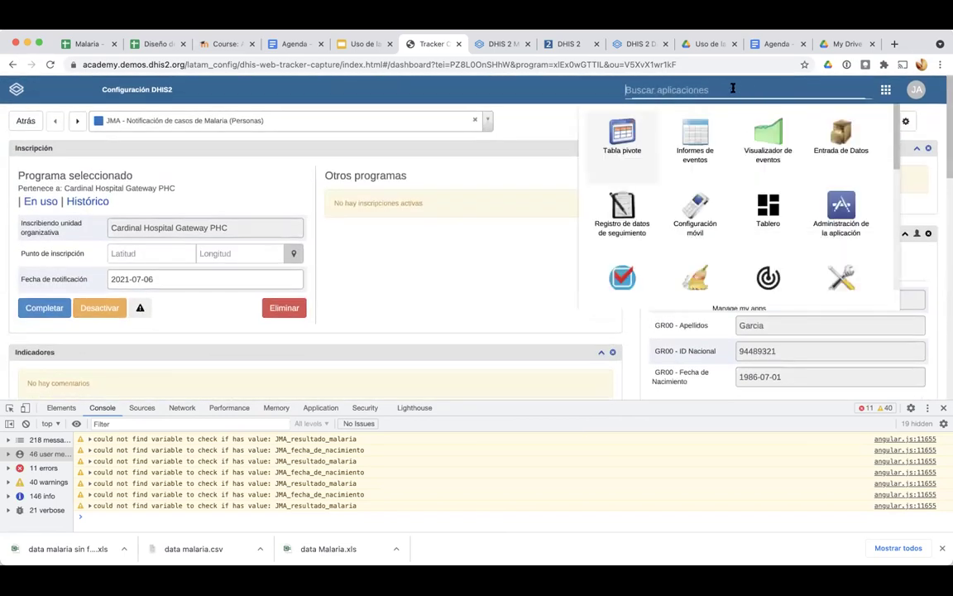
Step: In Data Administration, resume the paused debugger and start an analytics tables export
left_click(843, 290)
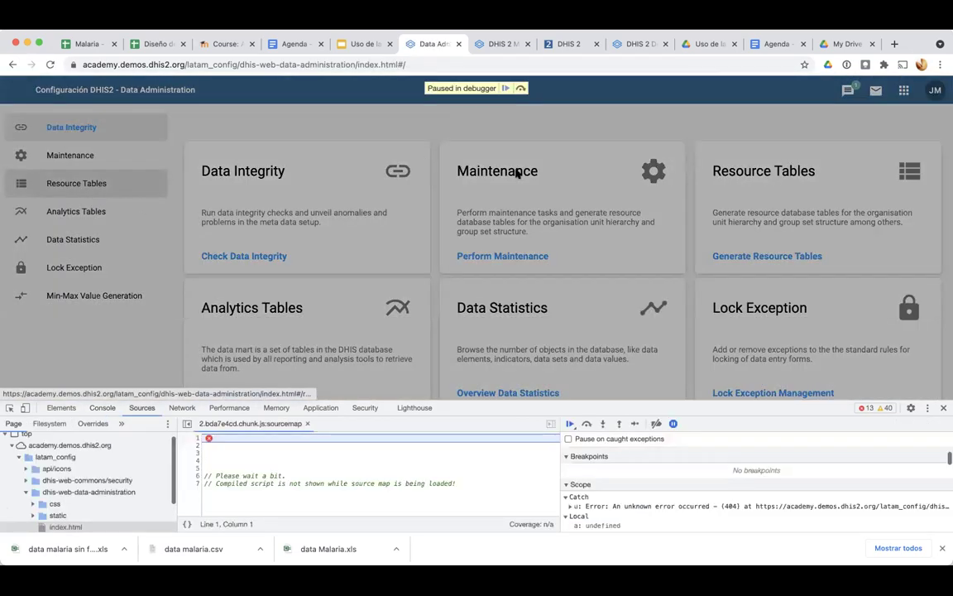
left_click(507, 88)
key("super+alt+i")
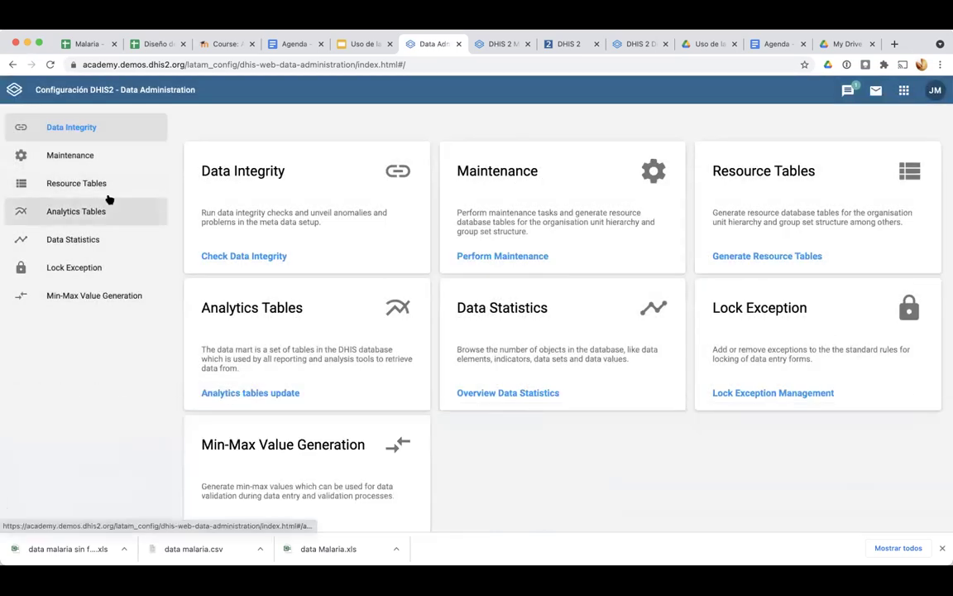
left_click(106, 210)
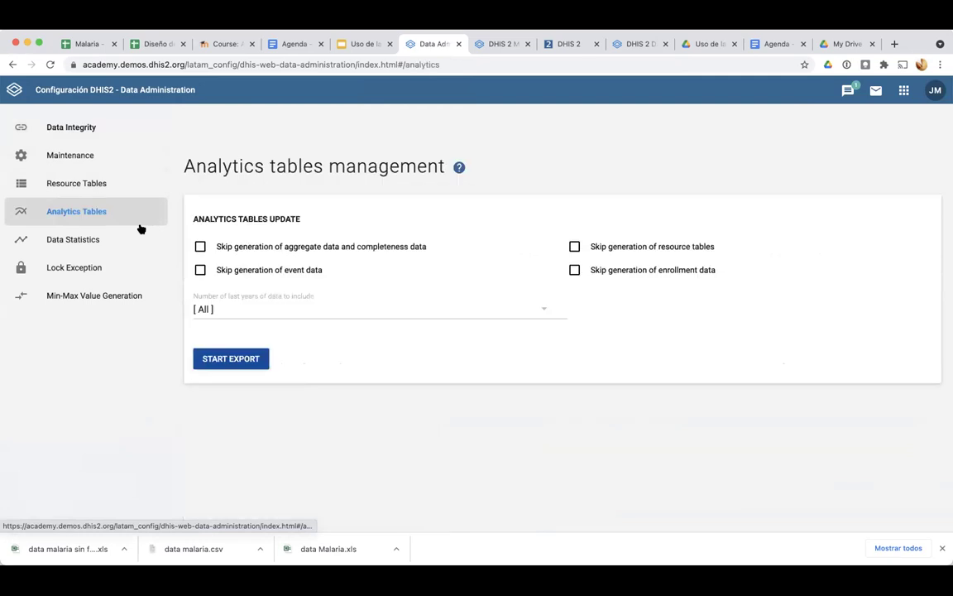
left_click(251, 356)
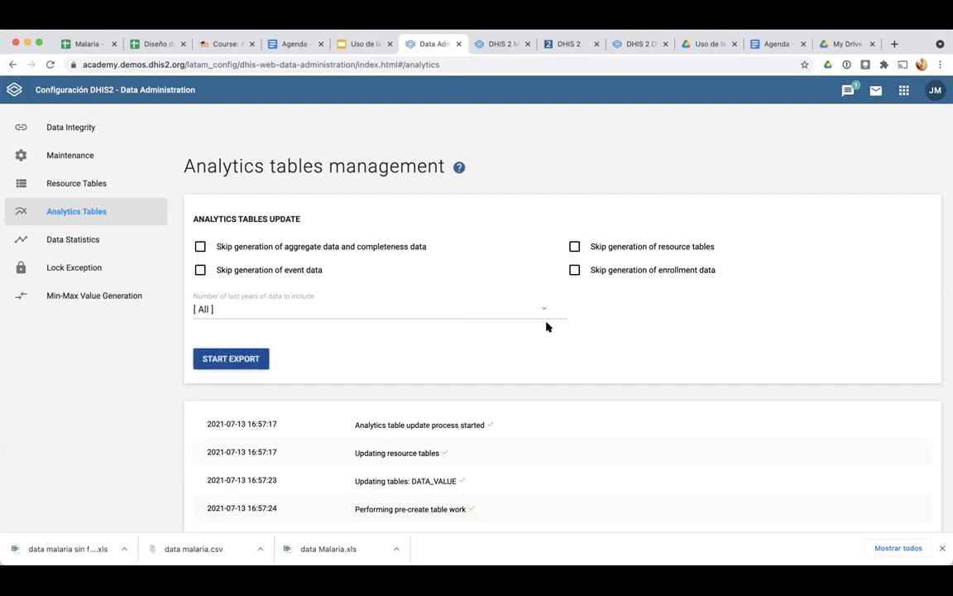
left_click(903, 90)
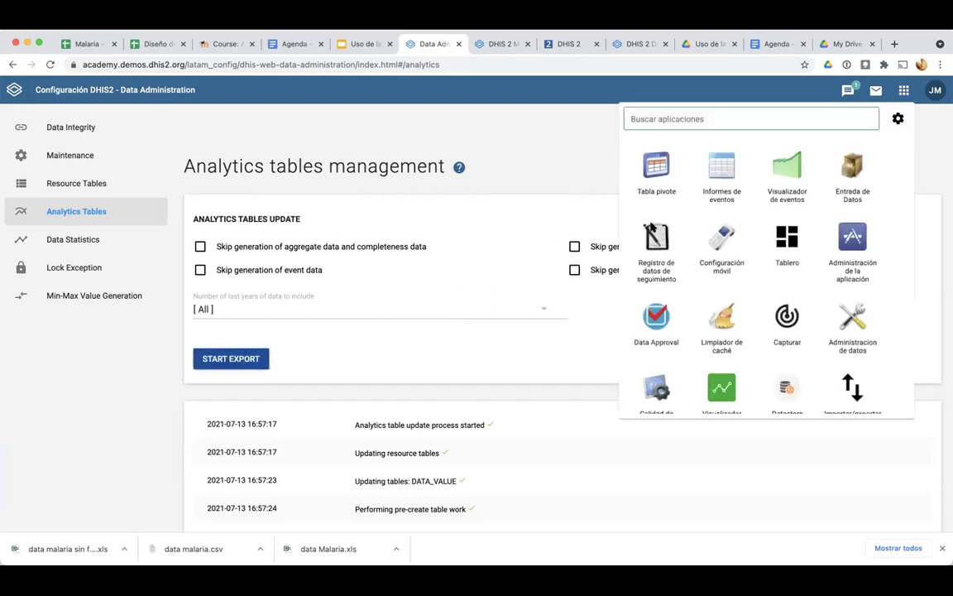
Step: Start an event report on the JMA malaria (Personas) program's Diagnóstico y tratamiento stage
left_click(721, 175)
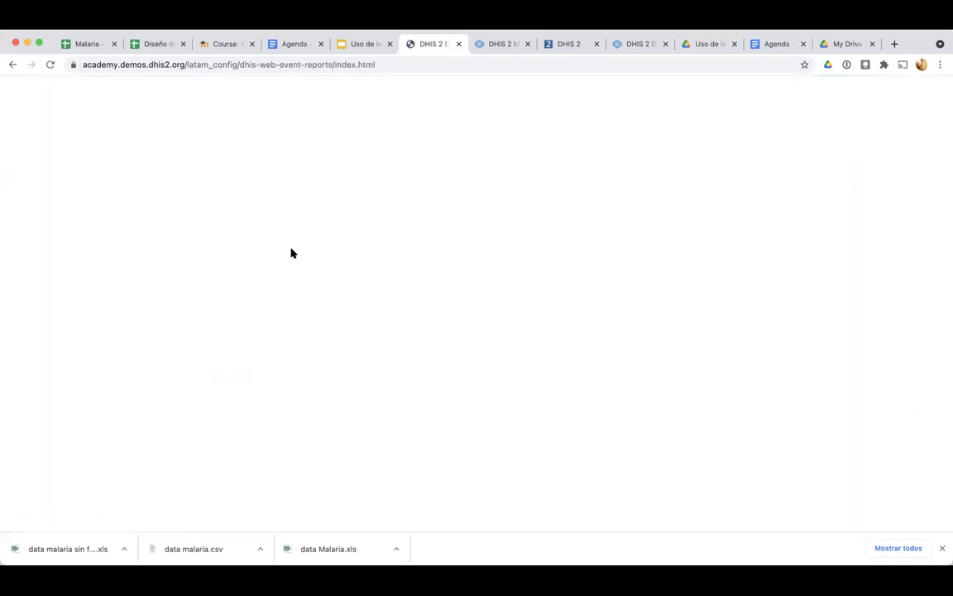
left_click(124, 160)
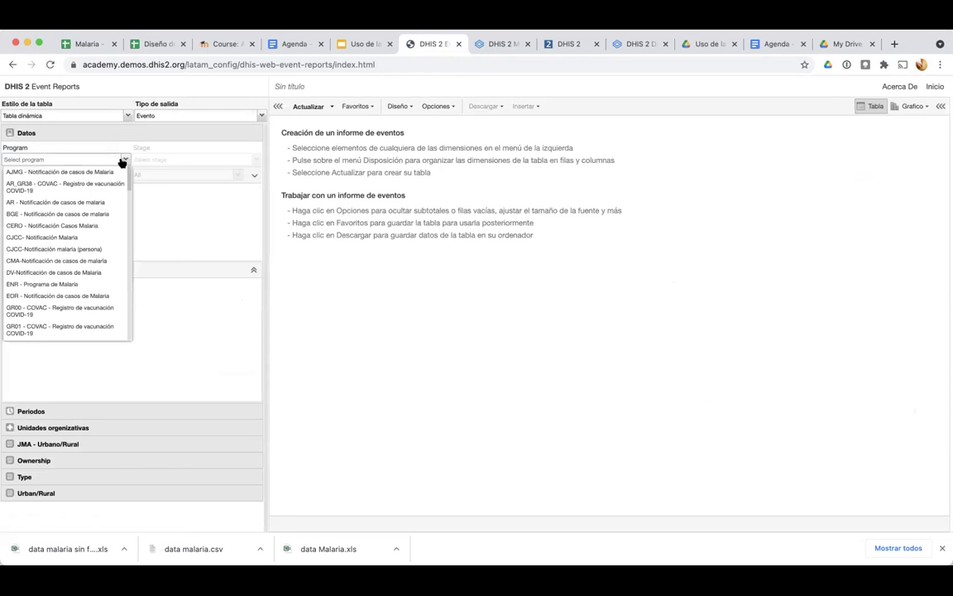
scroll(93, 265, "down", 5)
scroll(93, 265, "down", 10)
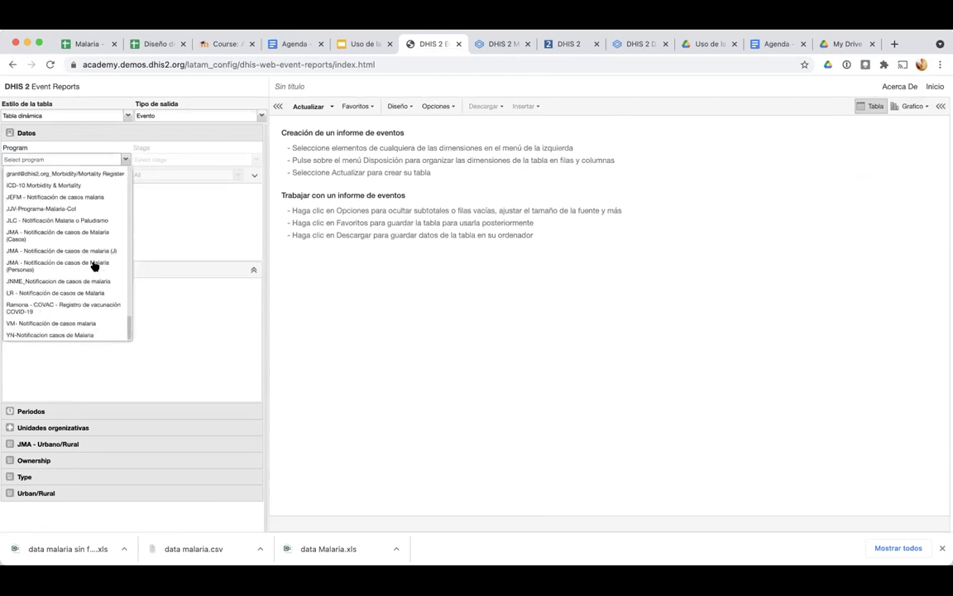
left_click(37, 267)
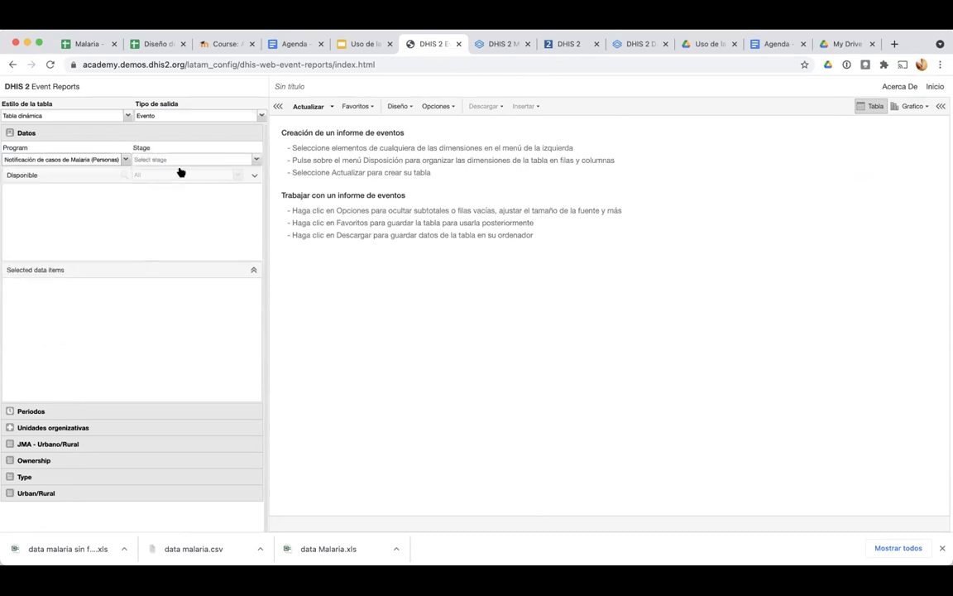
left_click(175, 159)
left_click(168, 171)
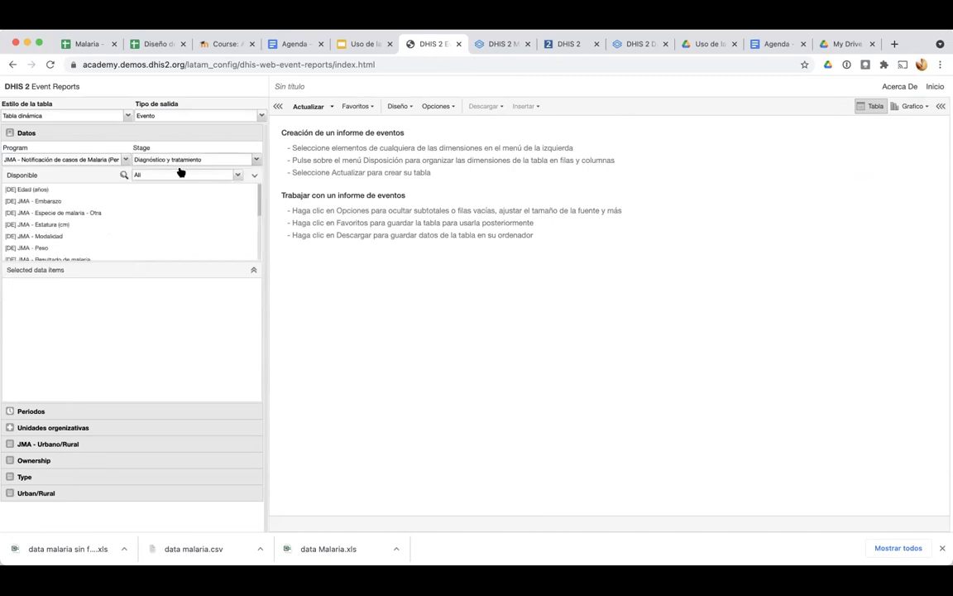
Step: Add Tipo de prueba and Edad (años) as the report's data items
scroll(164, 224, "down", 3)
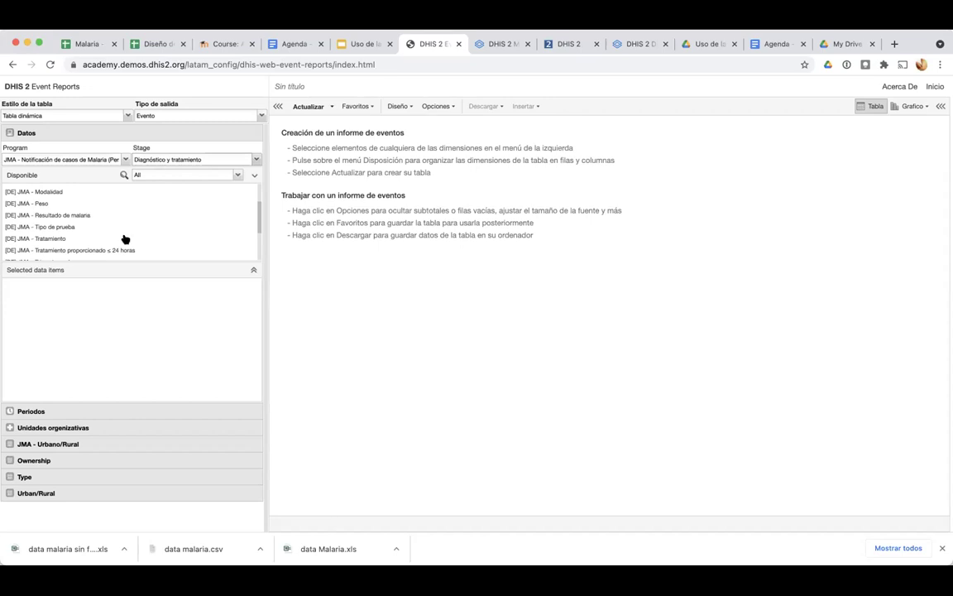
scroll(125, 239, "down", 1)
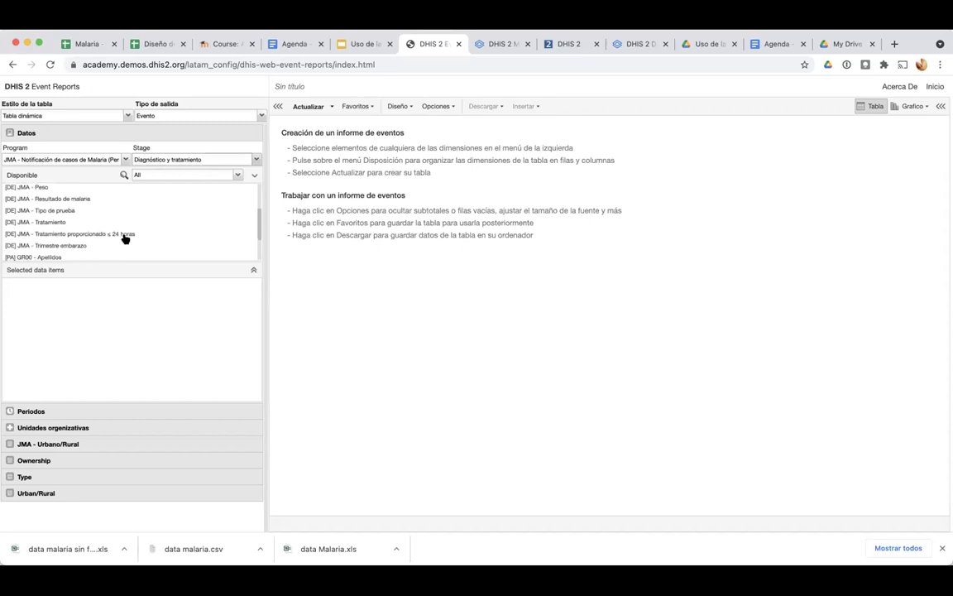
double_click(71, 211)
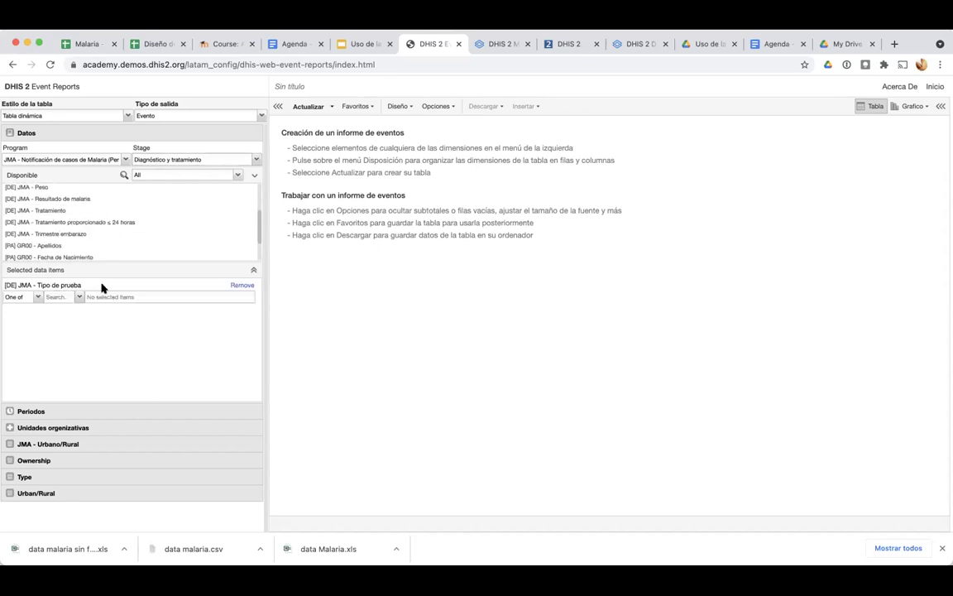
scroll(117, 242, "up", 3)
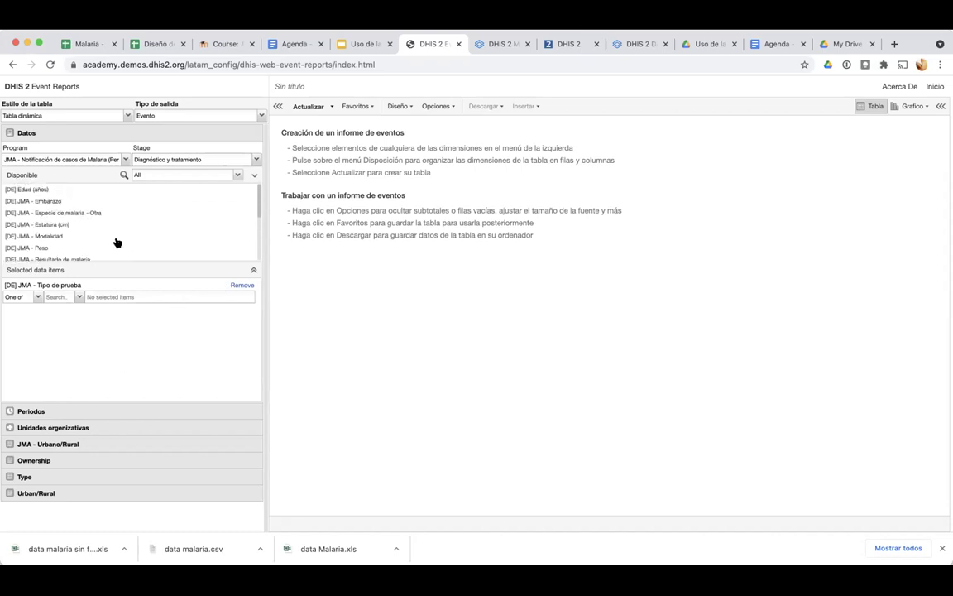
scroll(117, 241, "down", 10)
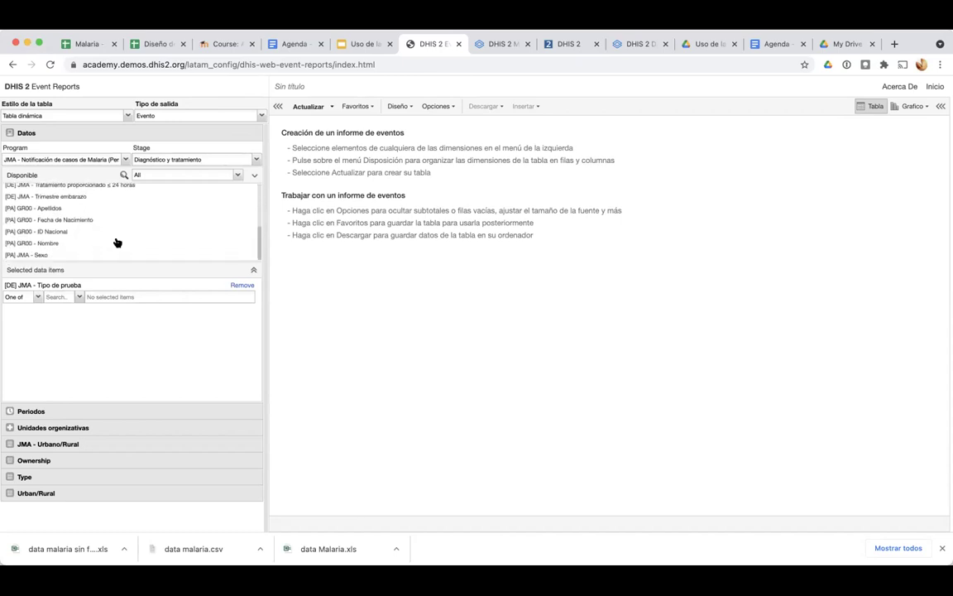
scroll(112, 245, "up", 10)
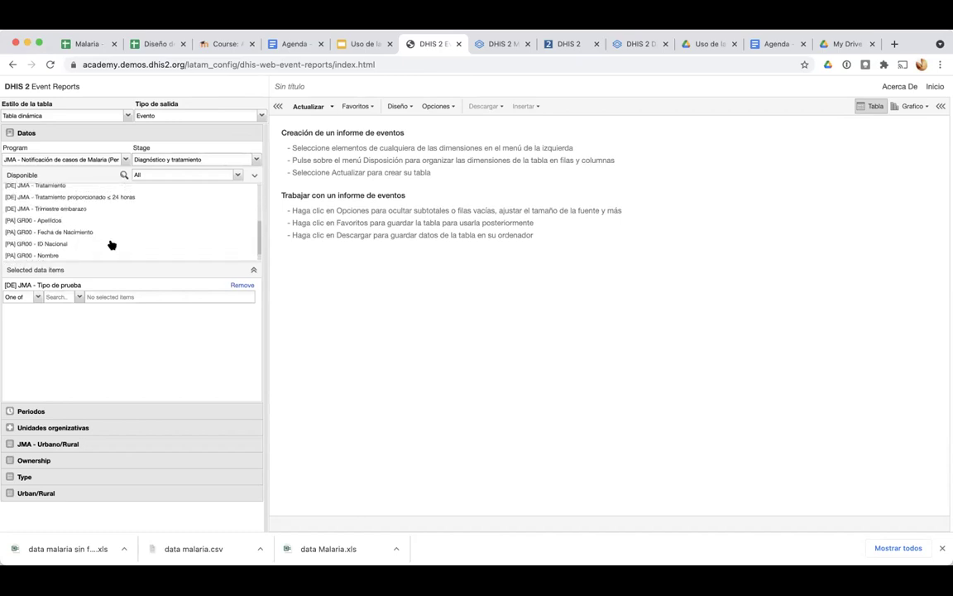
scroll(112, 245, "up", 1)
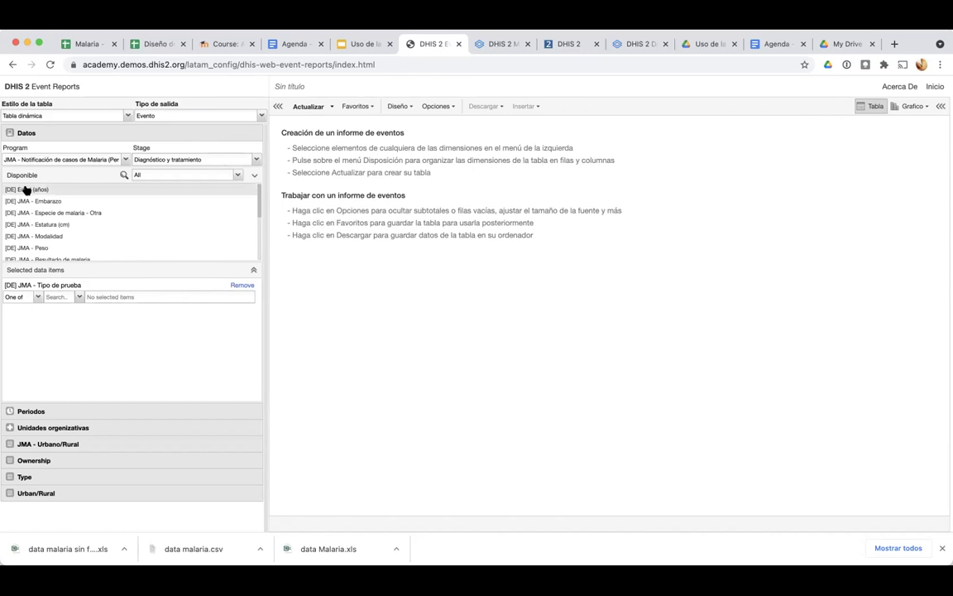
left_click_drag(19, 189, 17, 313)
Step: Set the Edad (años) legend to No range set
scroll(23, 330, "up", 5)
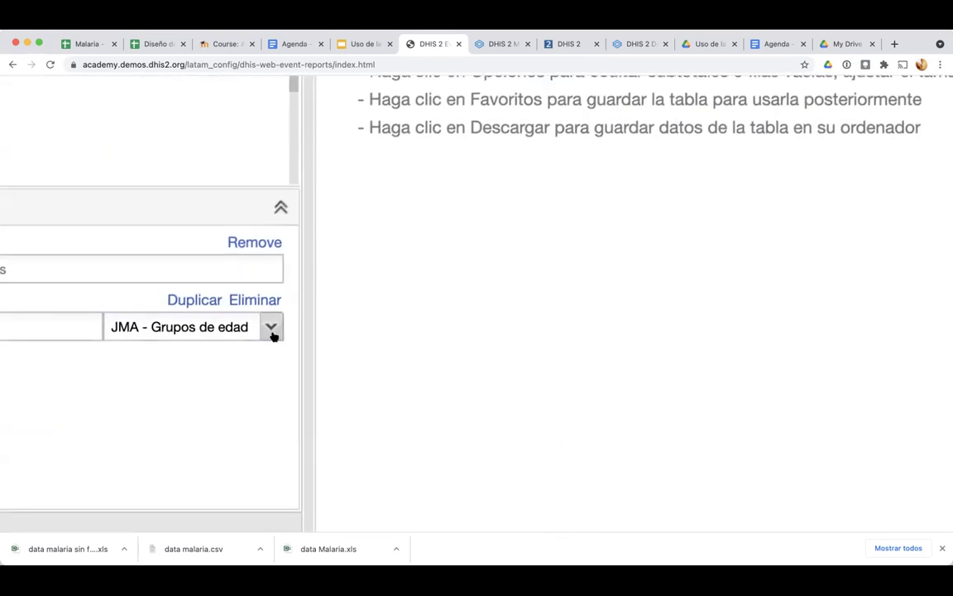
left_click(272, 330)
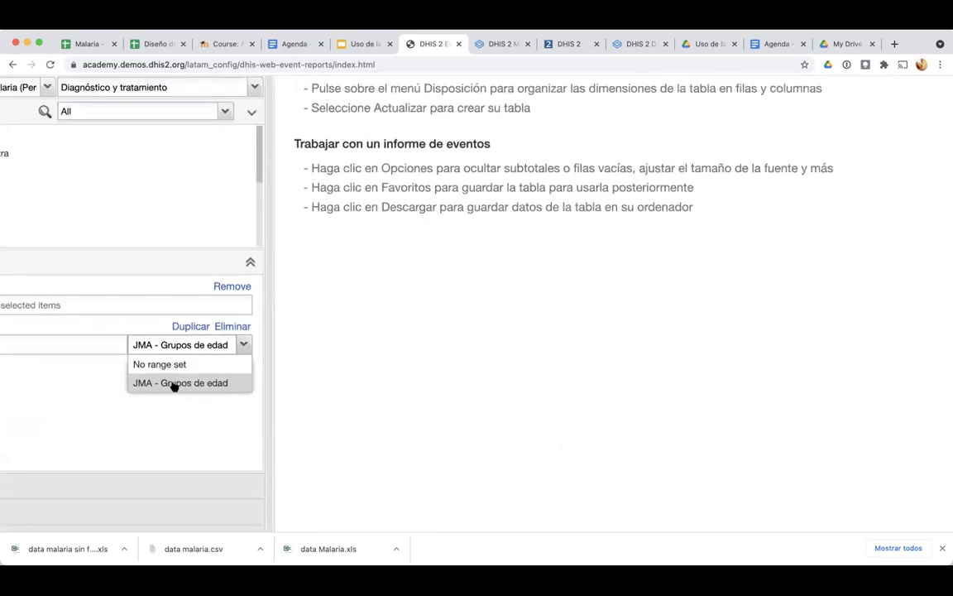
left_click(181, 386)
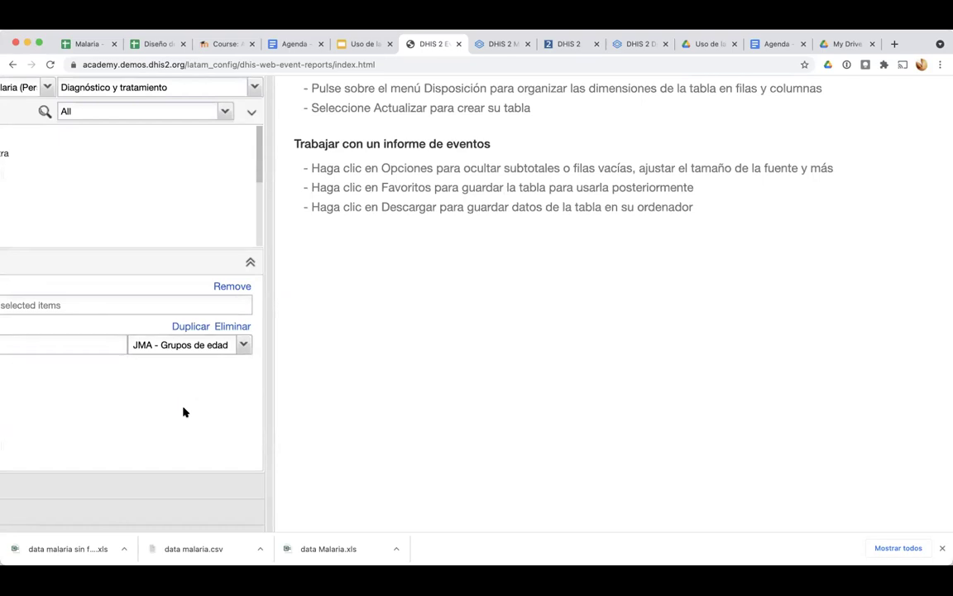
left_click(249, 323)
left_click(202, 336)
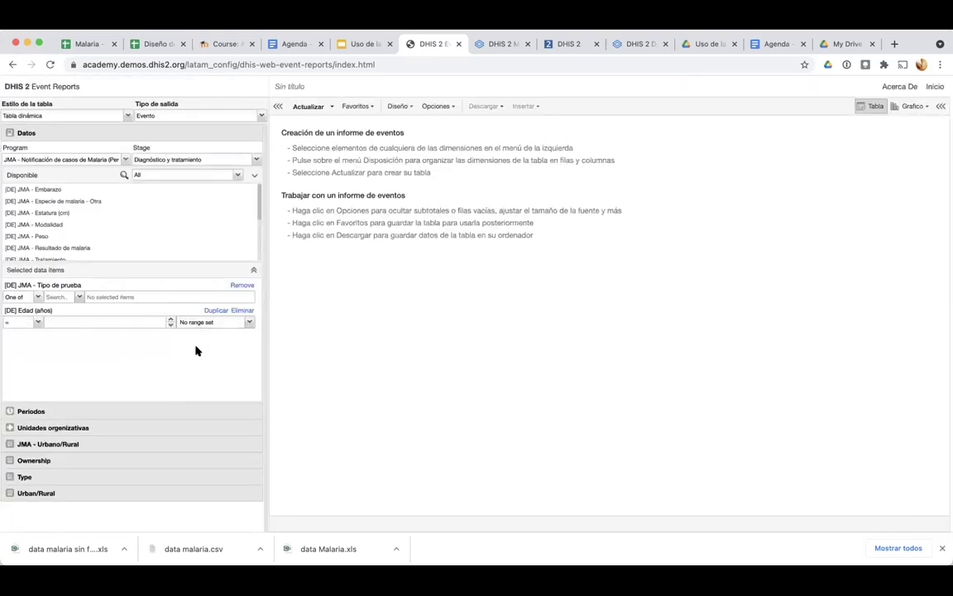
left_click(115, 411)
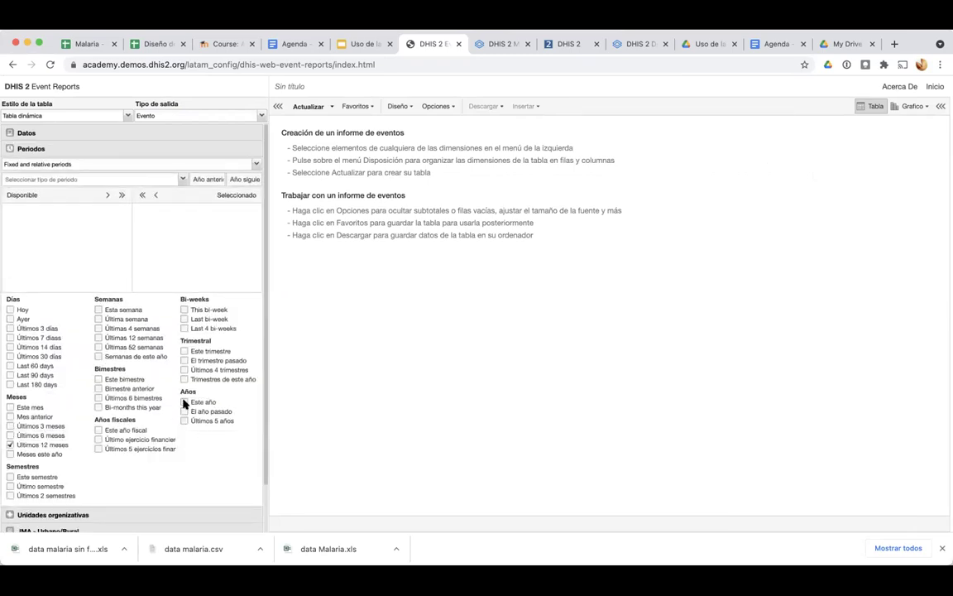
Step: Limit the report to this year, select both JMA - Rural and JMA - Urbano, and update
left_click(185, 404)
scroll(133, 401, "down", 2)
left_click(66, 458)
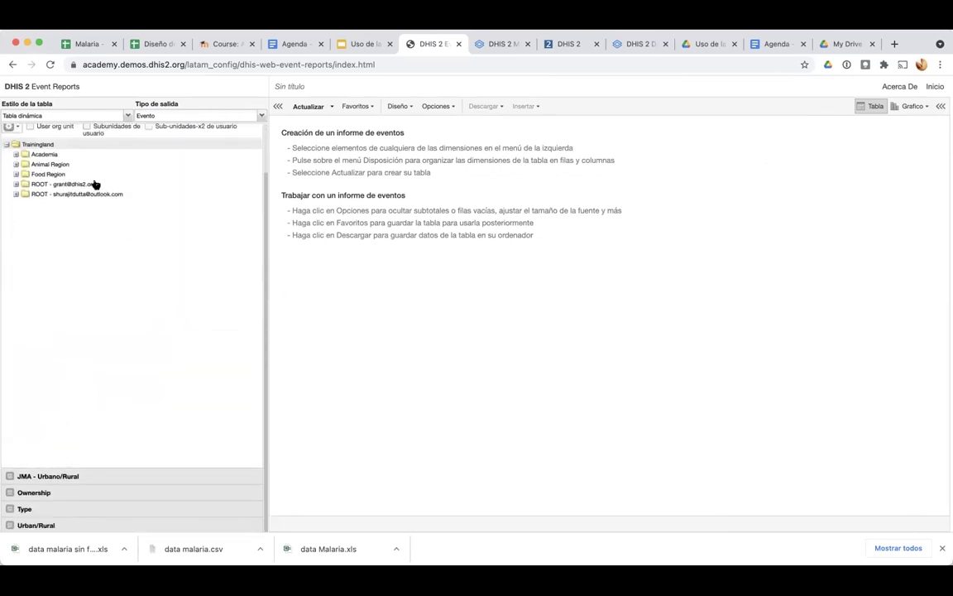
left_click(69, 479)
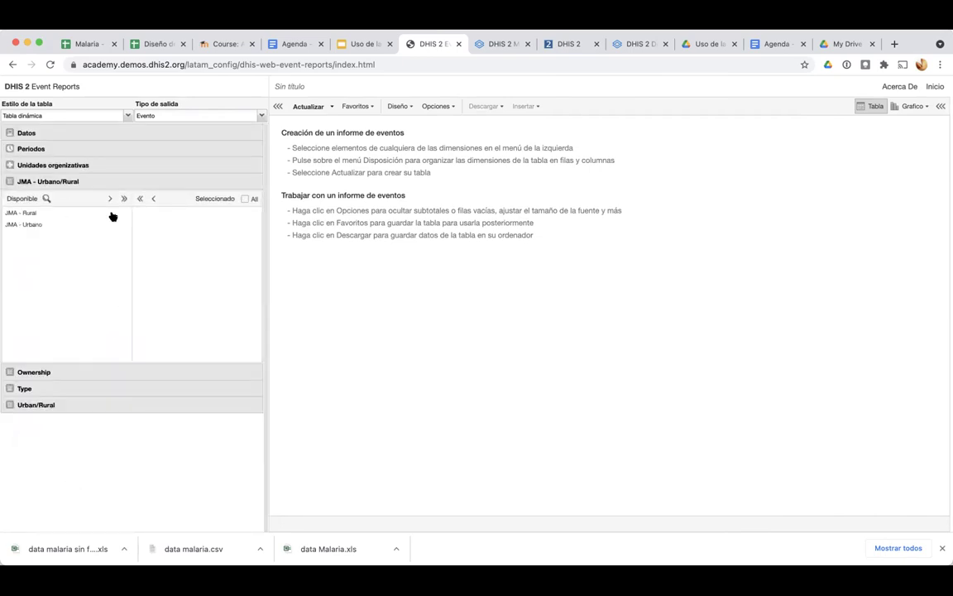
left_click(123, 202)
left_click(309, 106)
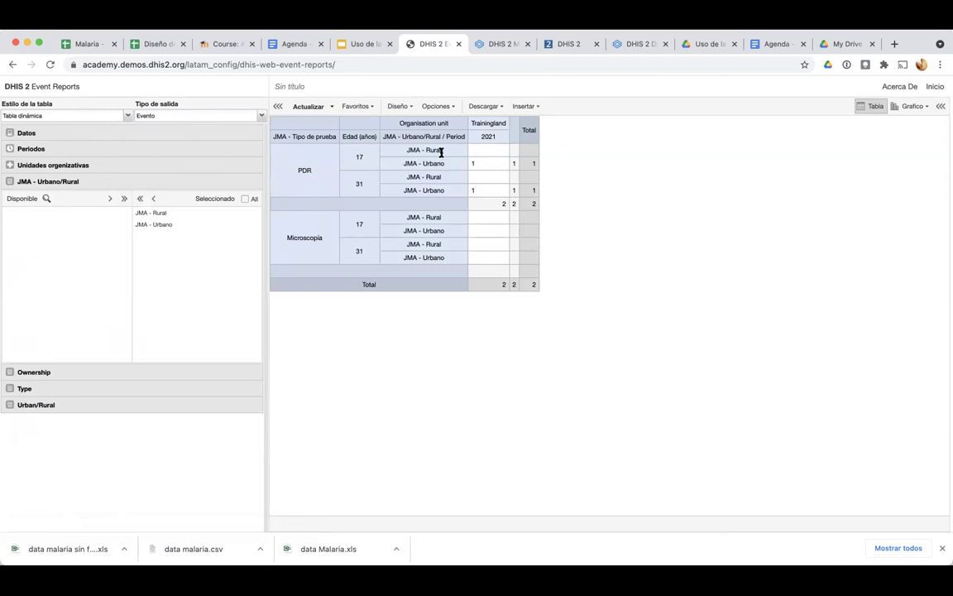
Step: In the layout, move JMA - Urbano/Rural from rows to column dimensions and update
left_click(397, 106)
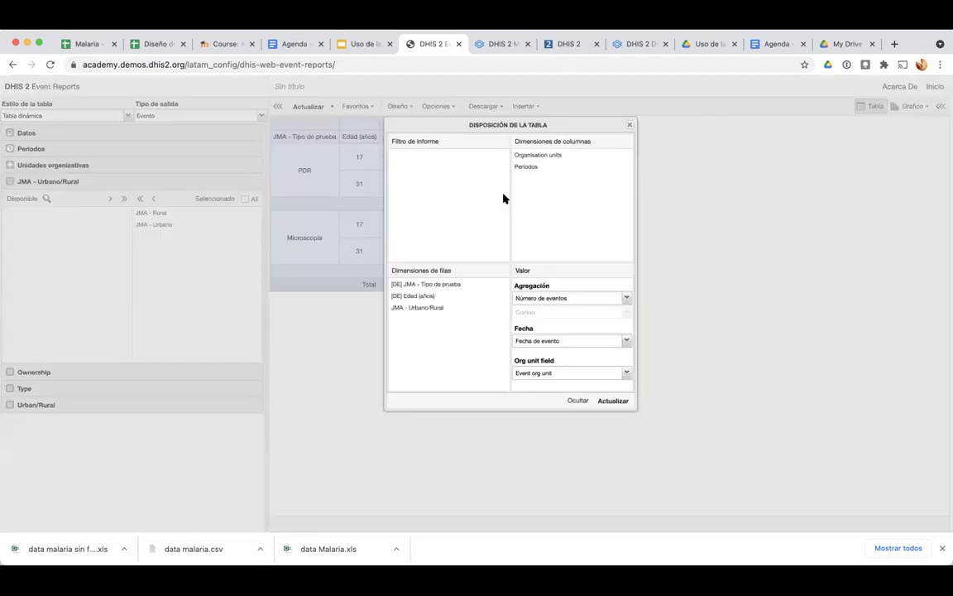
left_click_drag(443, 309, 557, 179)
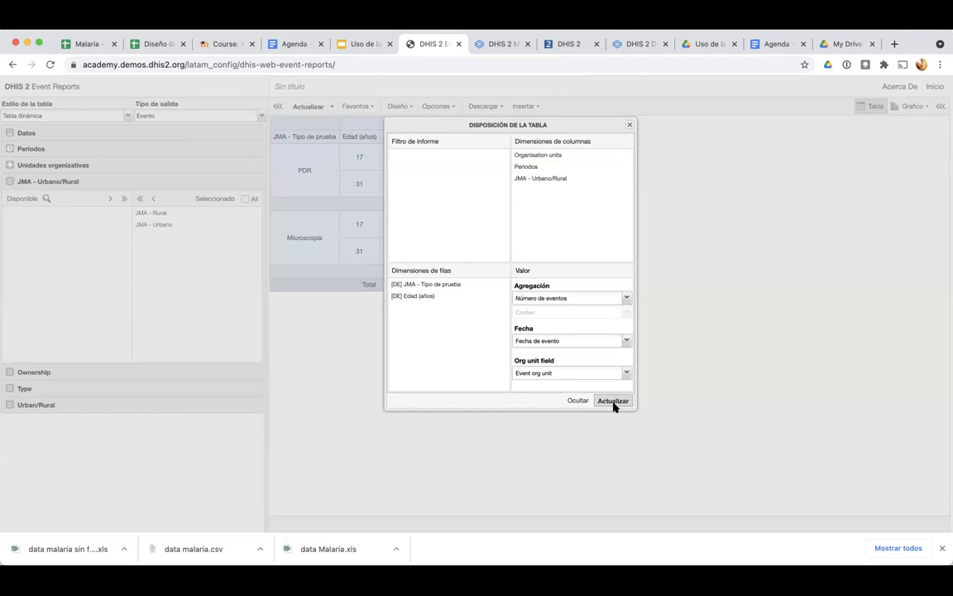
left_click(614, 401)
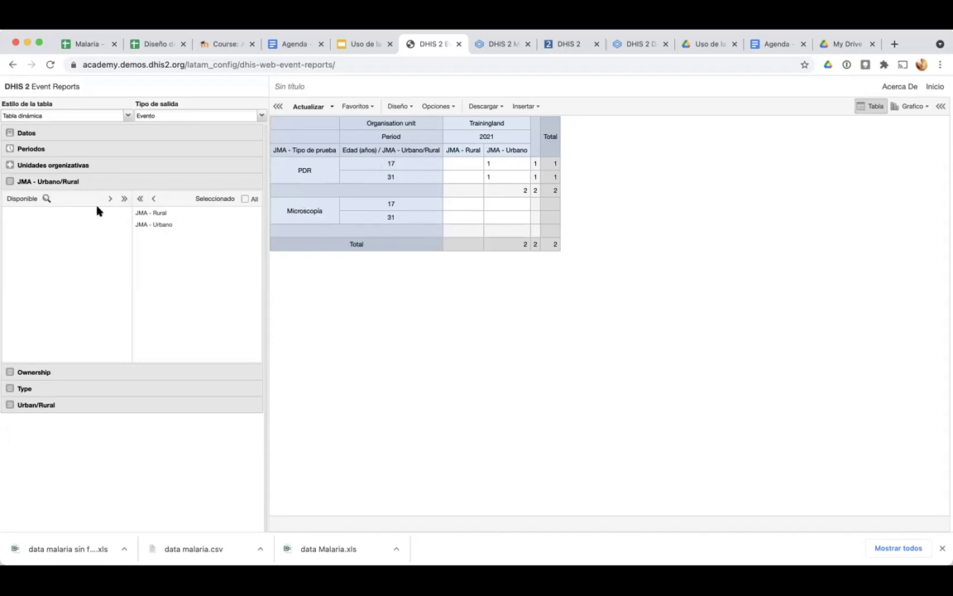
Step: Set the Edad (años) range set to JMA - Grupos de edad
left_click(113, 133)
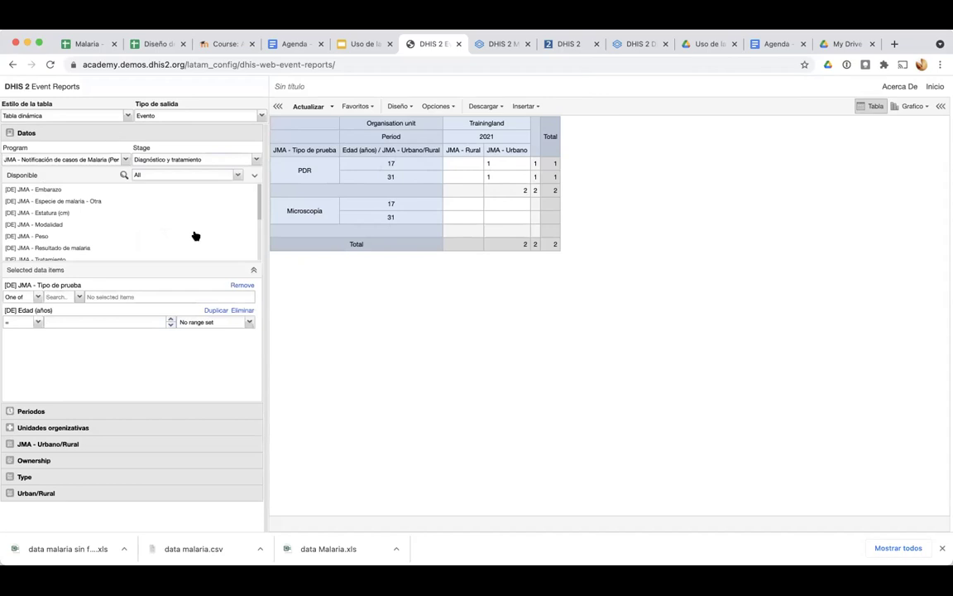
left_click(249, 322)
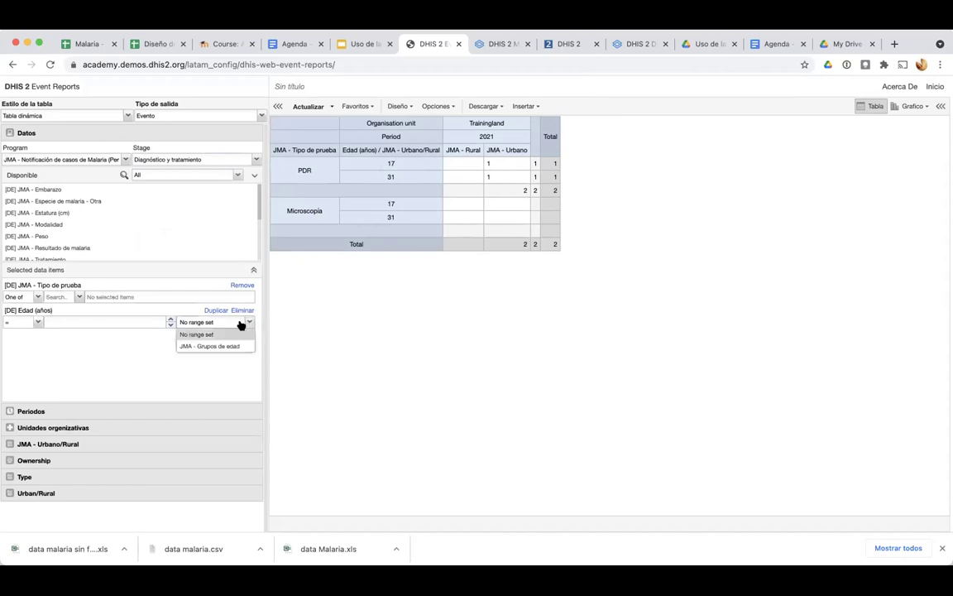
left_click(196, 346)
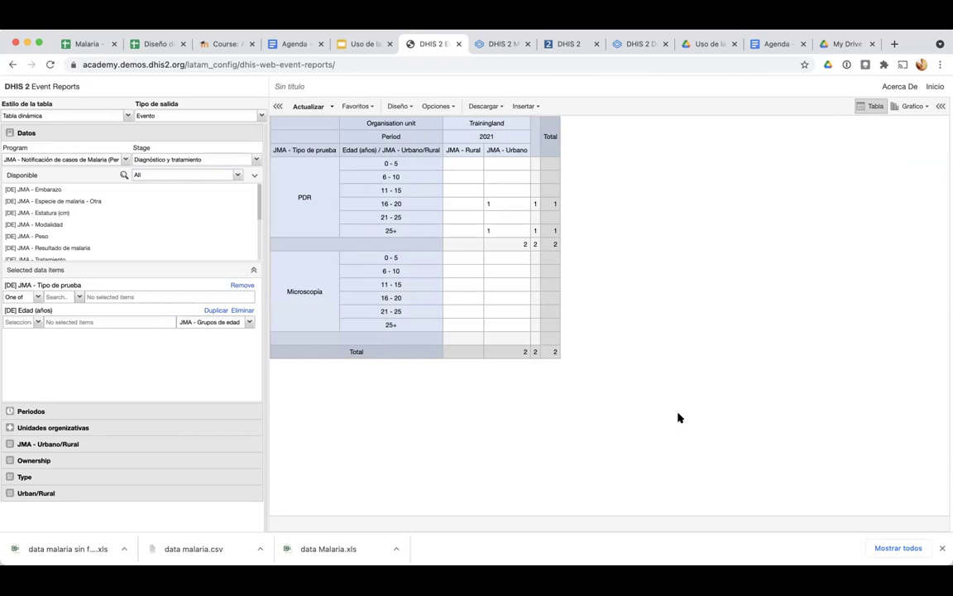
Step: Save the report as 'JMA - Casos de malaria por grupo de edad - año actual'
left_click(369, 104)
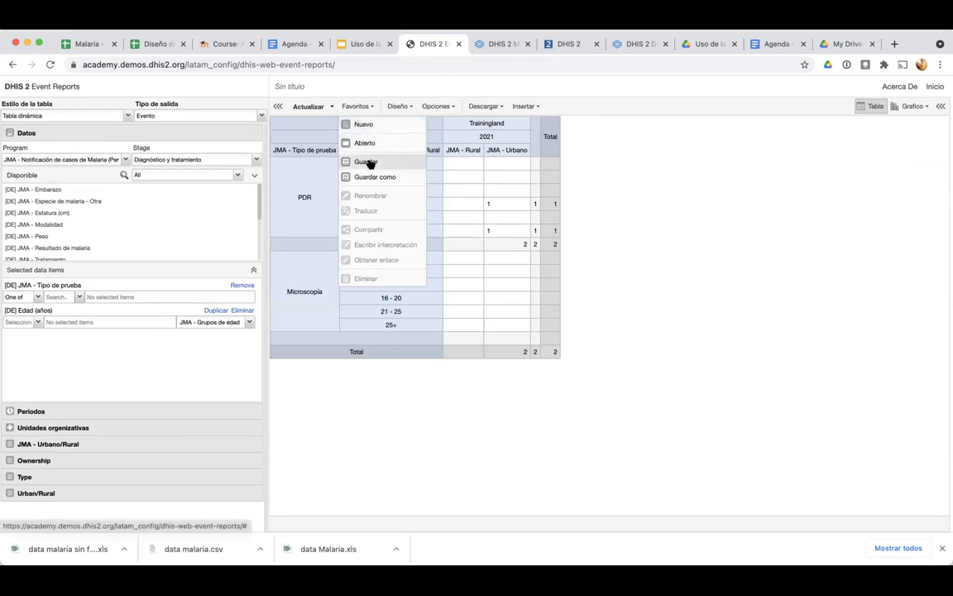
left_click(368, 162)
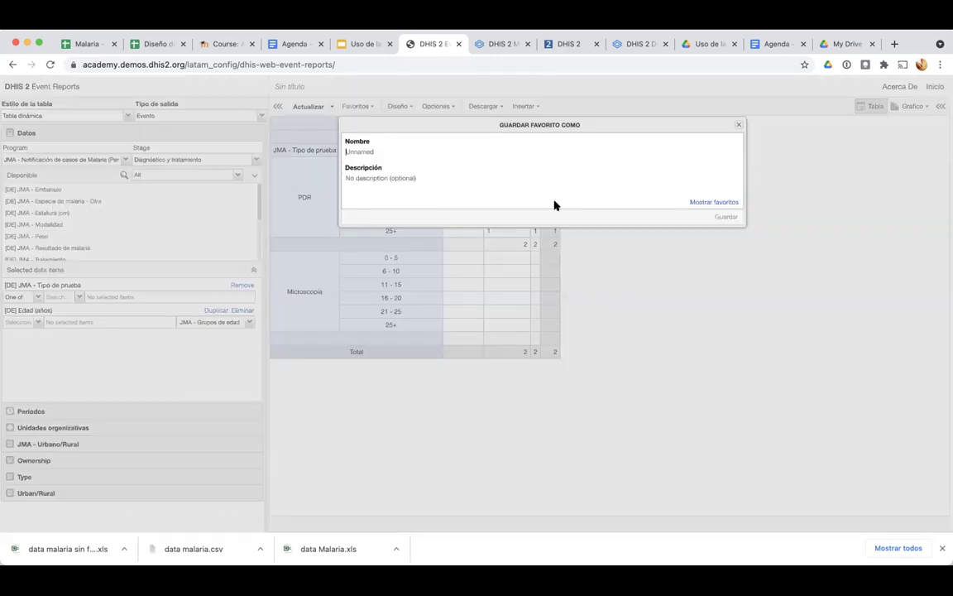
type("JMa")
key("BackSpace")
type("A - Casos de malaria po ")
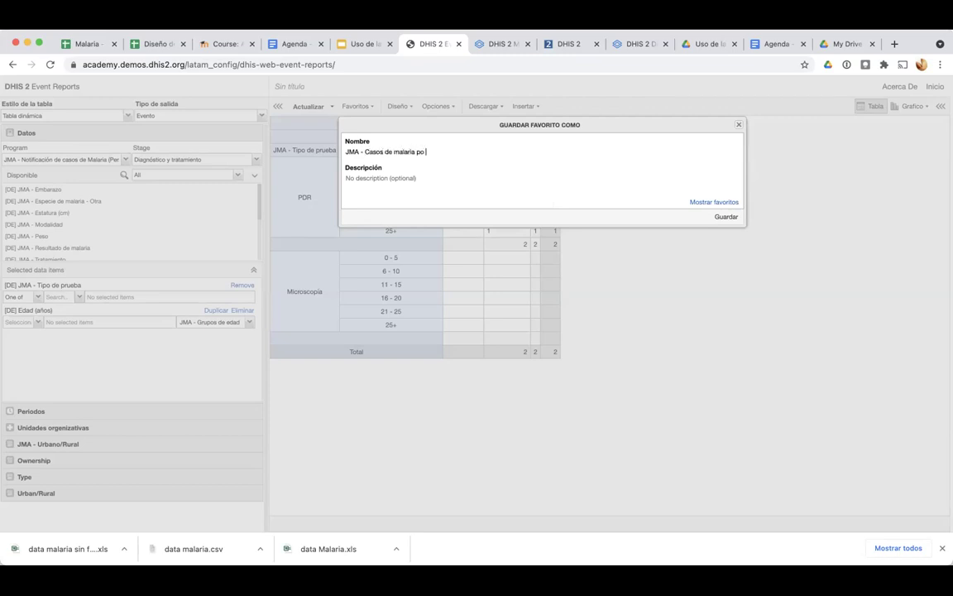
type(" grupo de edad - año actual")
left_click(725, 216)
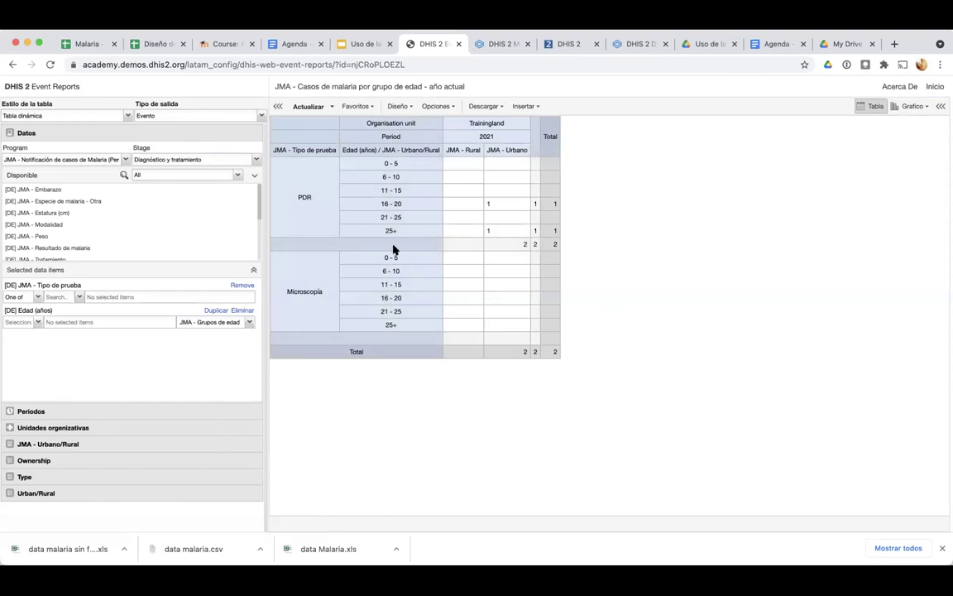
Step: Edit the malaria surveillance dashboard and insert the age-group malaria cases report
left_click(936, 87)
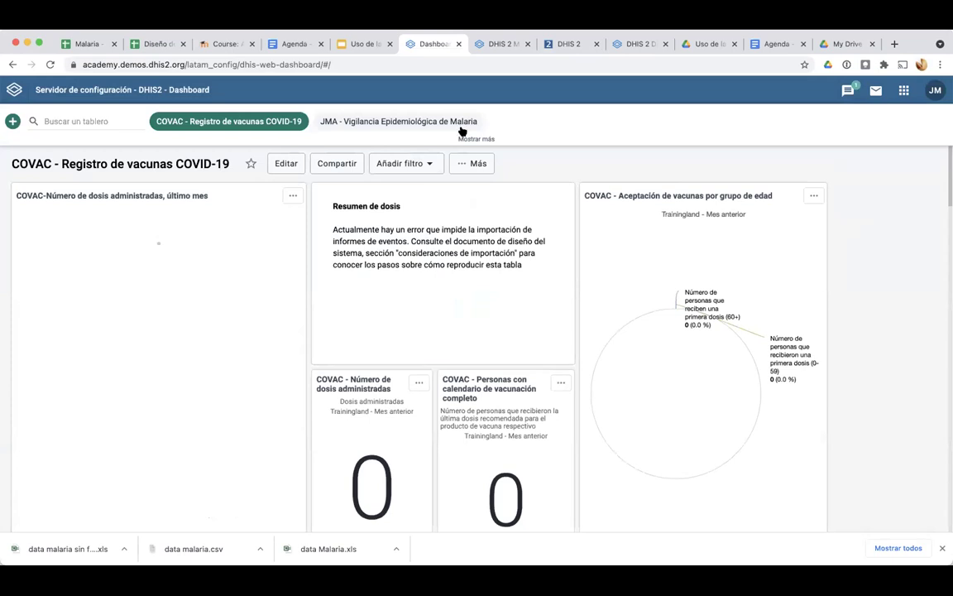
left_click(386, 126)
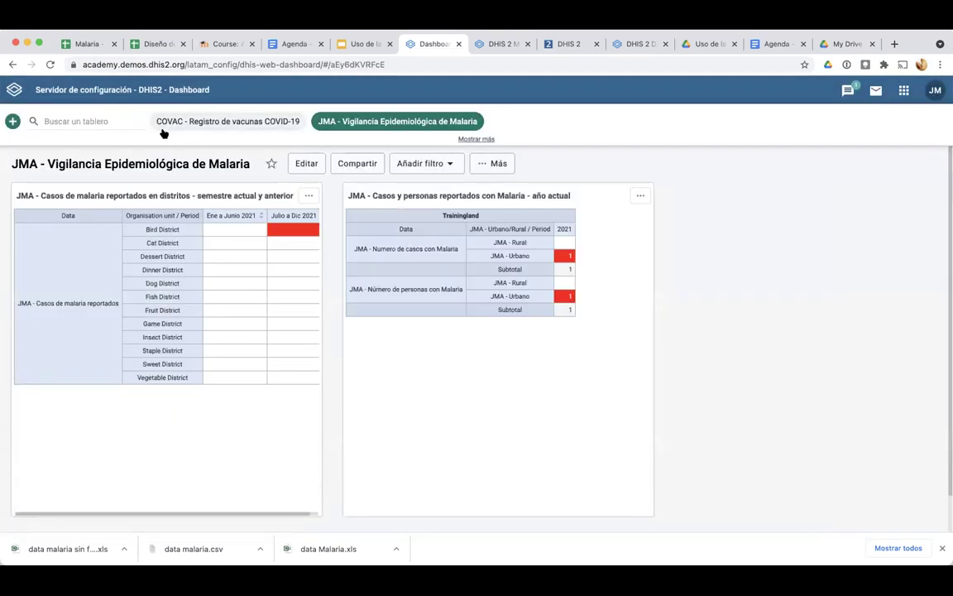
left_click(303, 163)
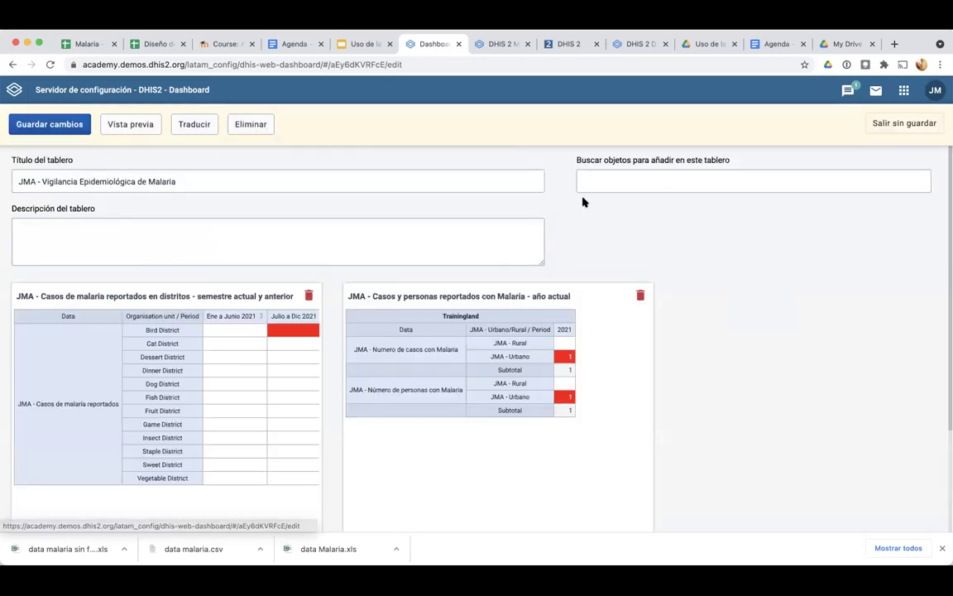
left_click(668, 182)
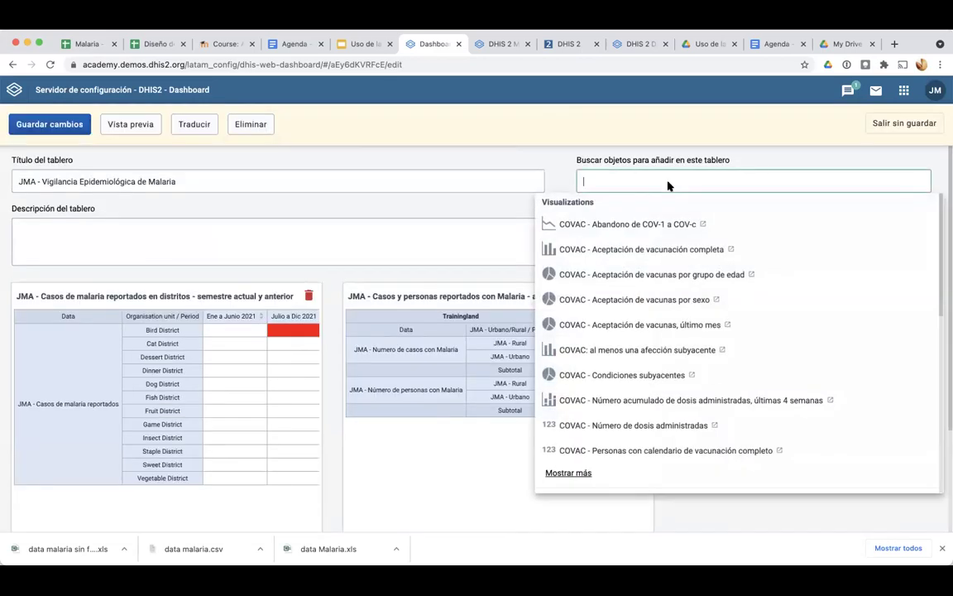
scroll(633, 421, "down", 10)
scroll(631, 419, "up", 3)
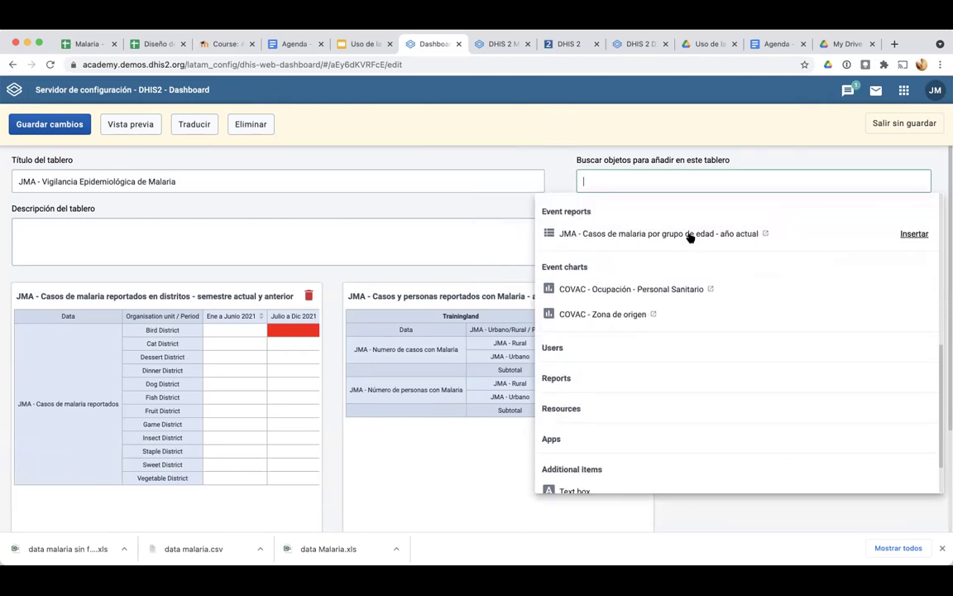
left_click(906, 233)
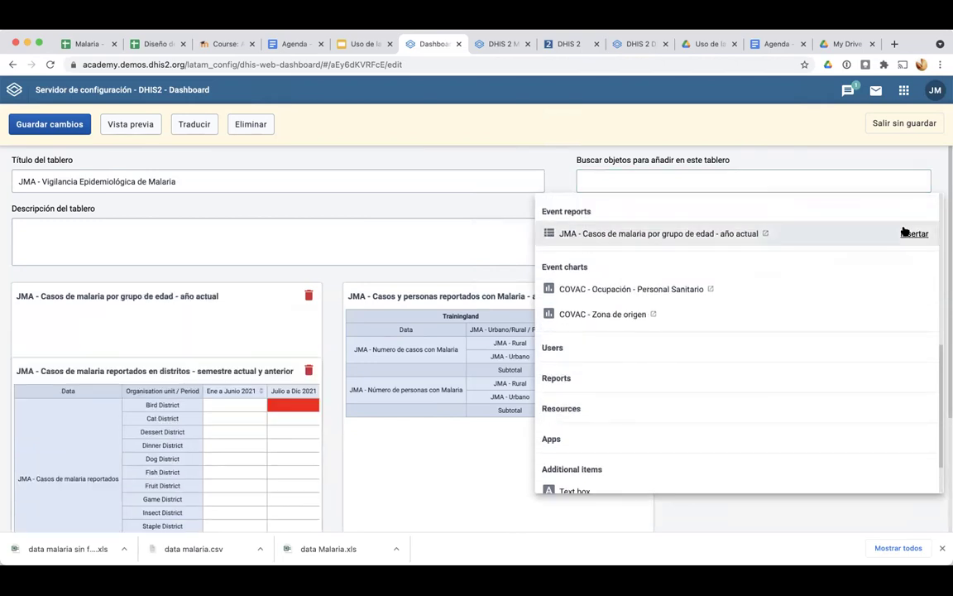
Step: Place the new report card in the left column below the district cases table
scroll(803, 397, "down", 2)
left_click(793, 472)
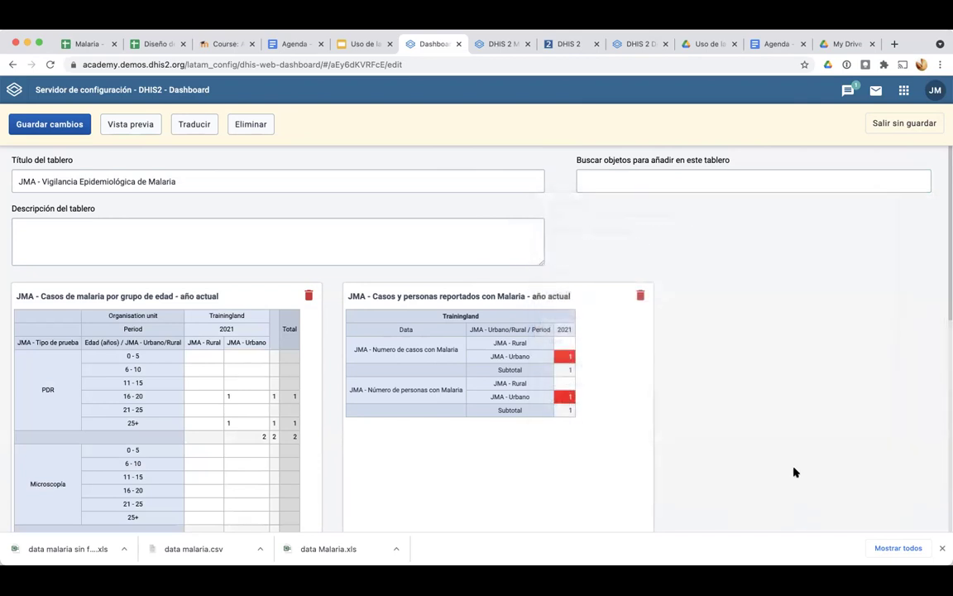
scroll(300, 174, "down", 5)
scroll(341, 251, "up", 4)
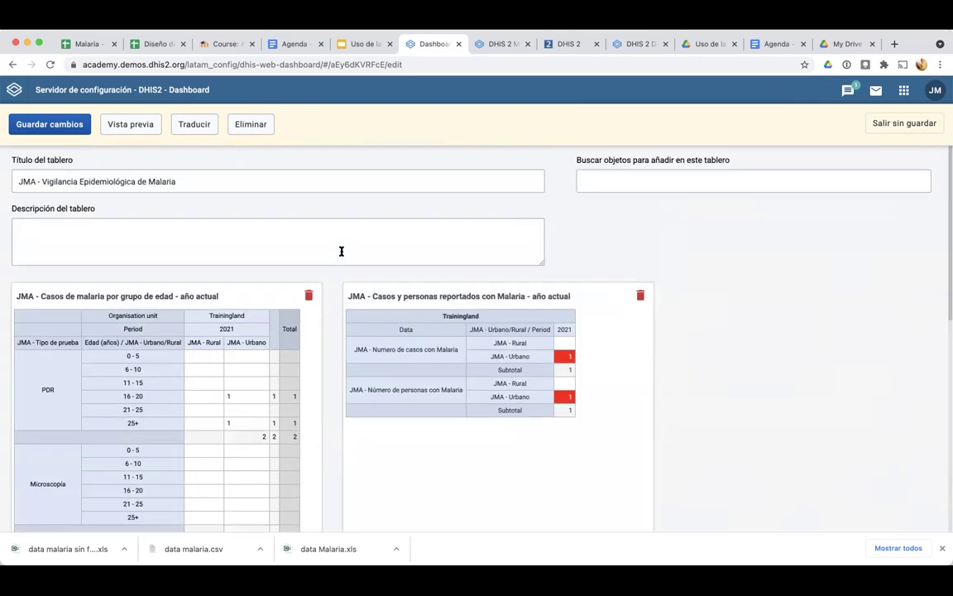
left_click_drag(194, 279, 421, 251)
scroll(422, 251, "up", 2)
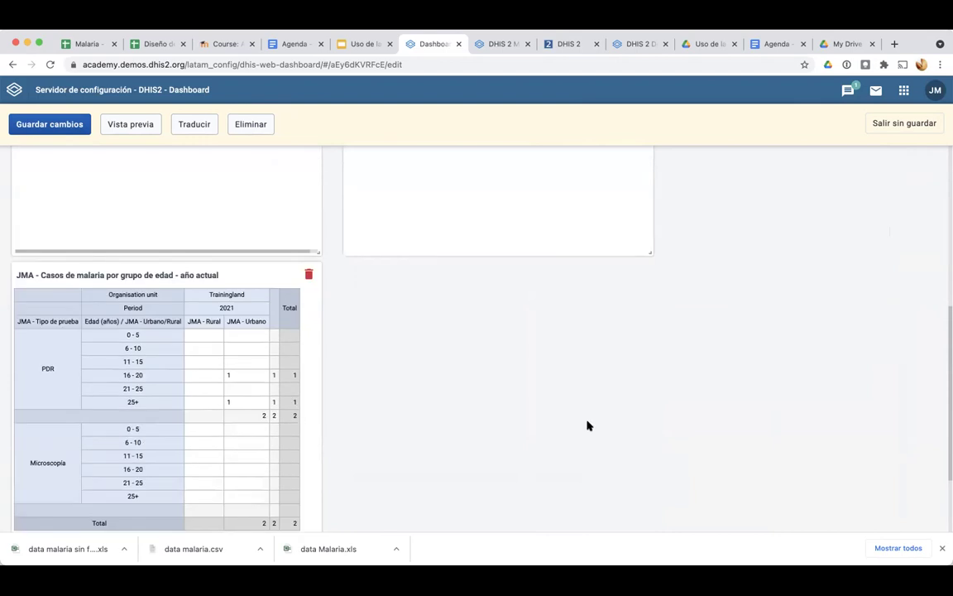
scroll(588, 424, "up", 6)
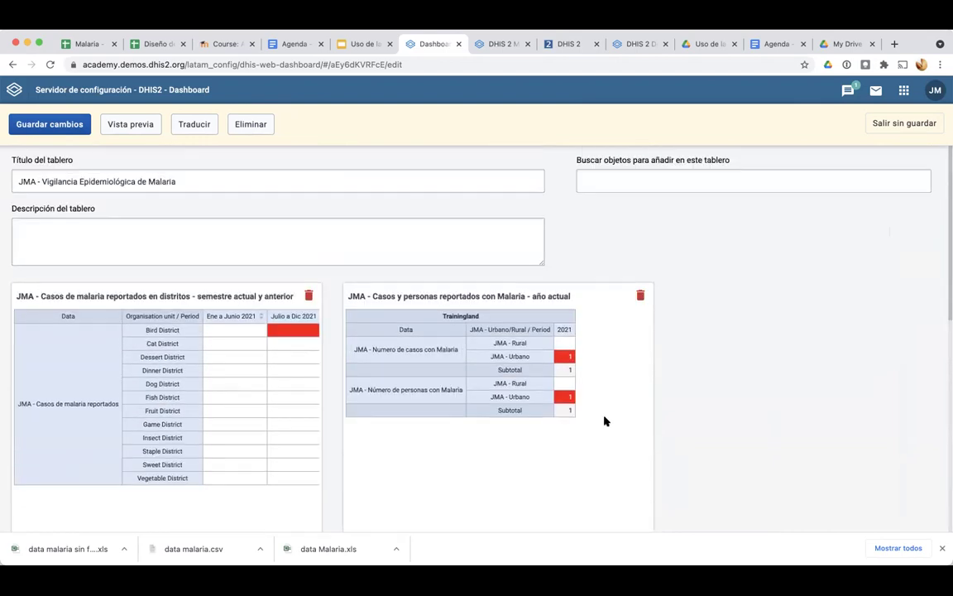
Step: Save the dashboard changes and review the age-group table's item options without choosing any
left_click(66, 118)
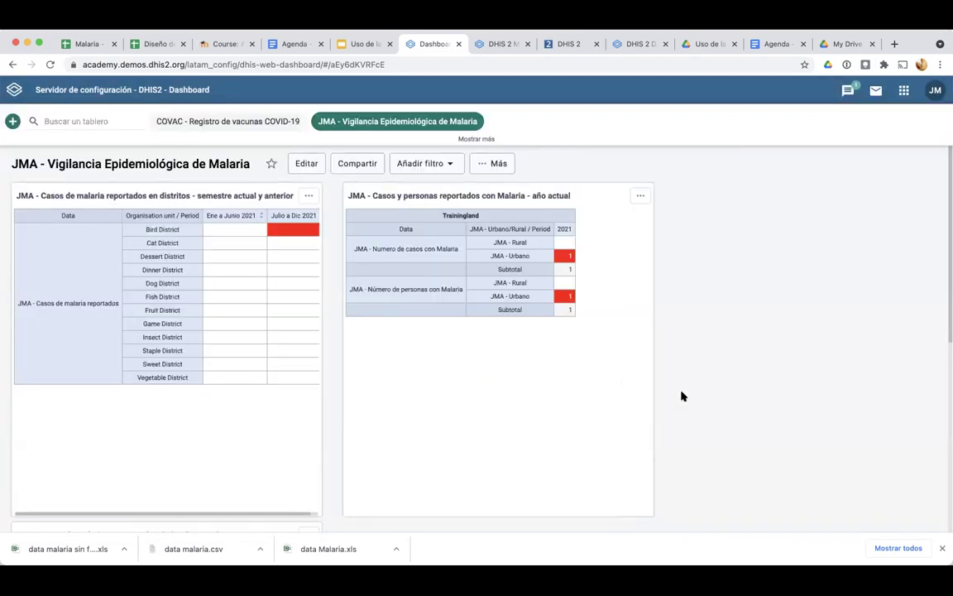
scroll(624, 382, "down", 5)
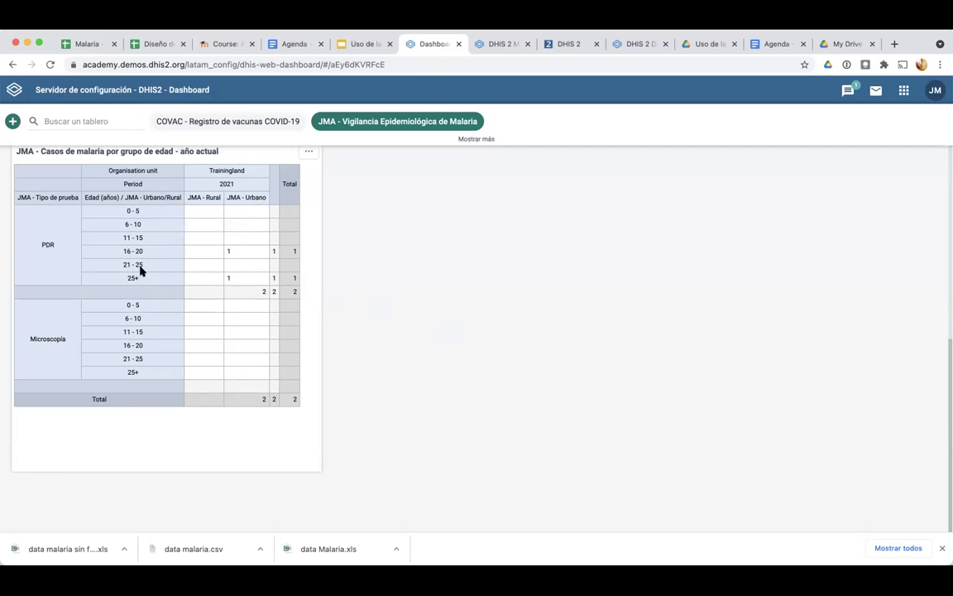
scroll(151, 284, "up", 1)
scroll(150, 284, "up", 2)
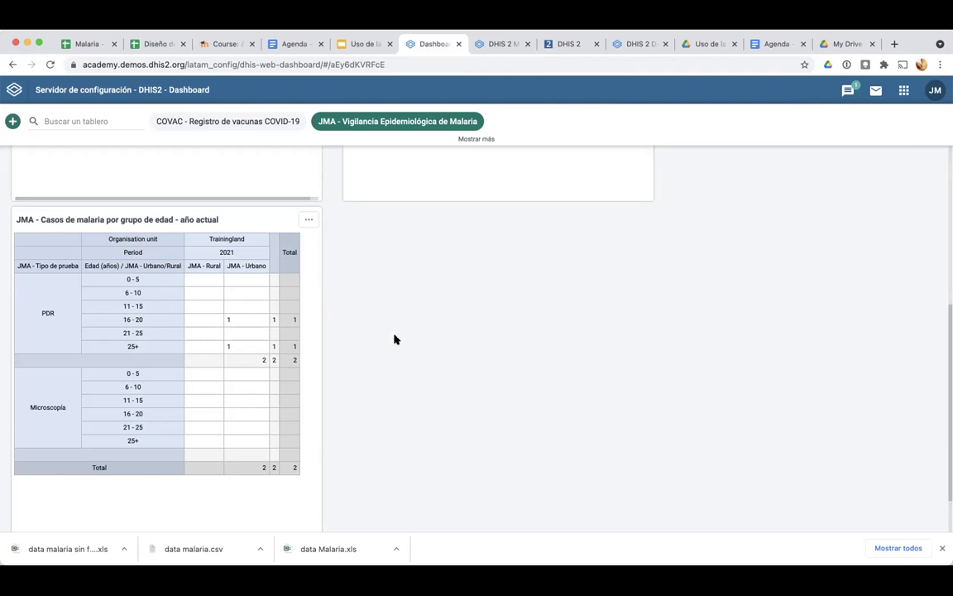
left_click(305, 222)
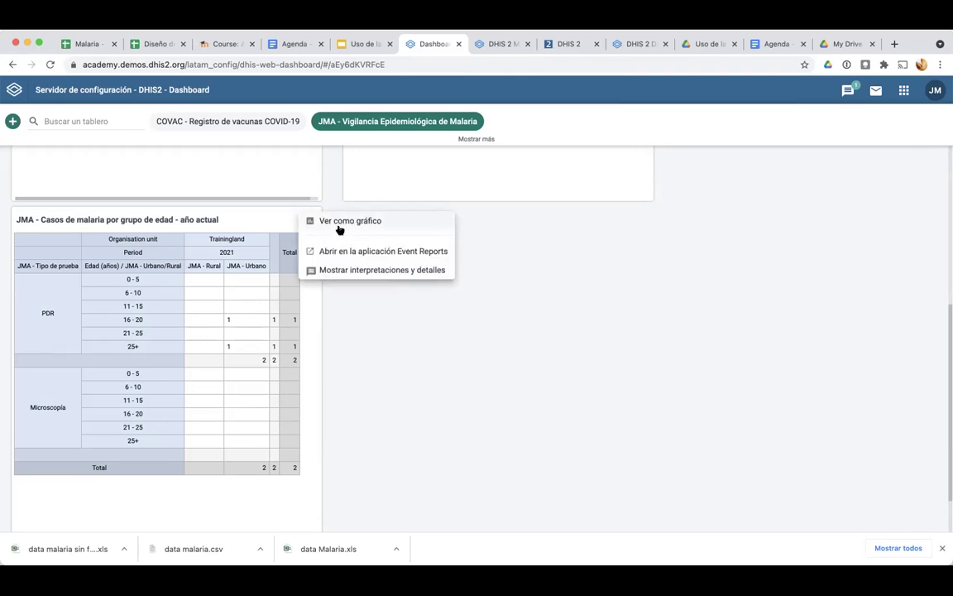
left_click(772, 260)
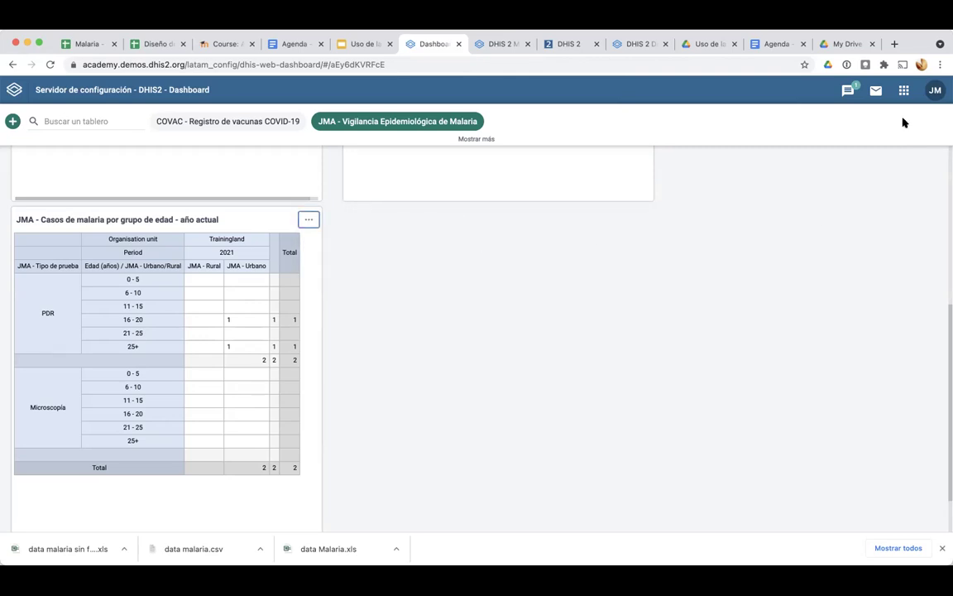
Step: In Maintenance, find and open the JMA - Edad (años) tracked entity attribute for editing
left_click(906, 95)
scroll(716, 238, "down", 4)
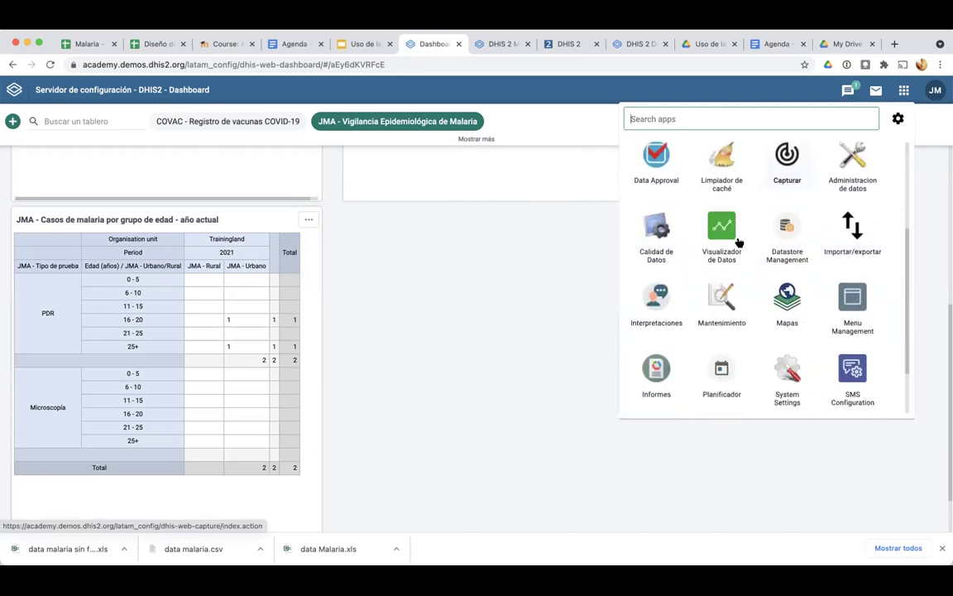
left_click(716, 238)
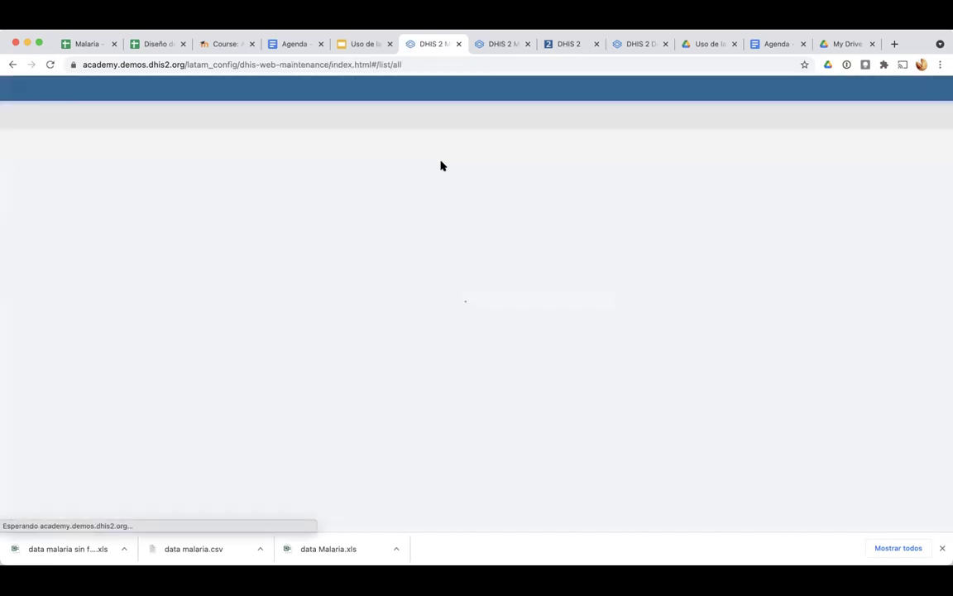
left_click(668, 118)
left_click(81, 189)
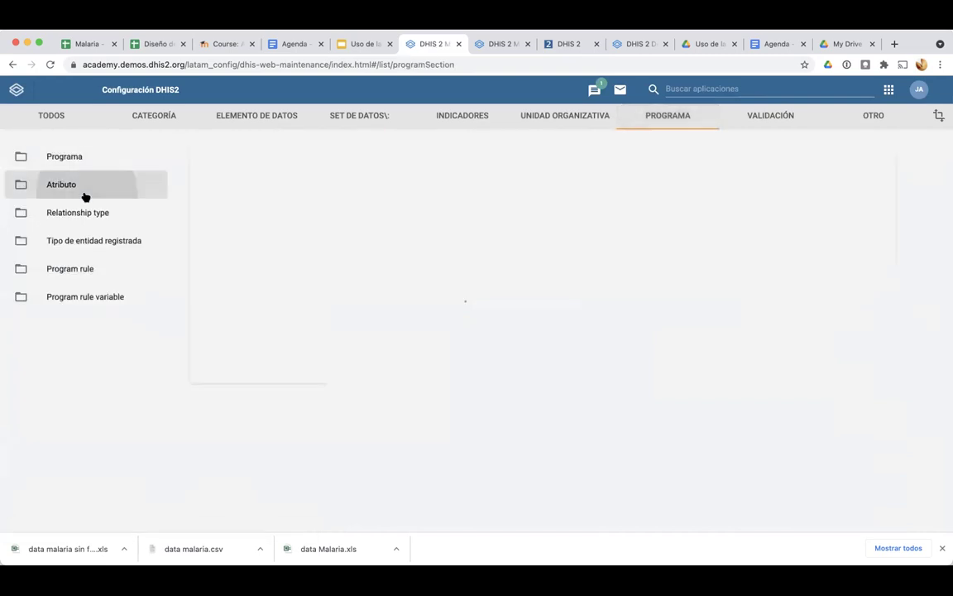
left_click(254, 207)
type("JM")
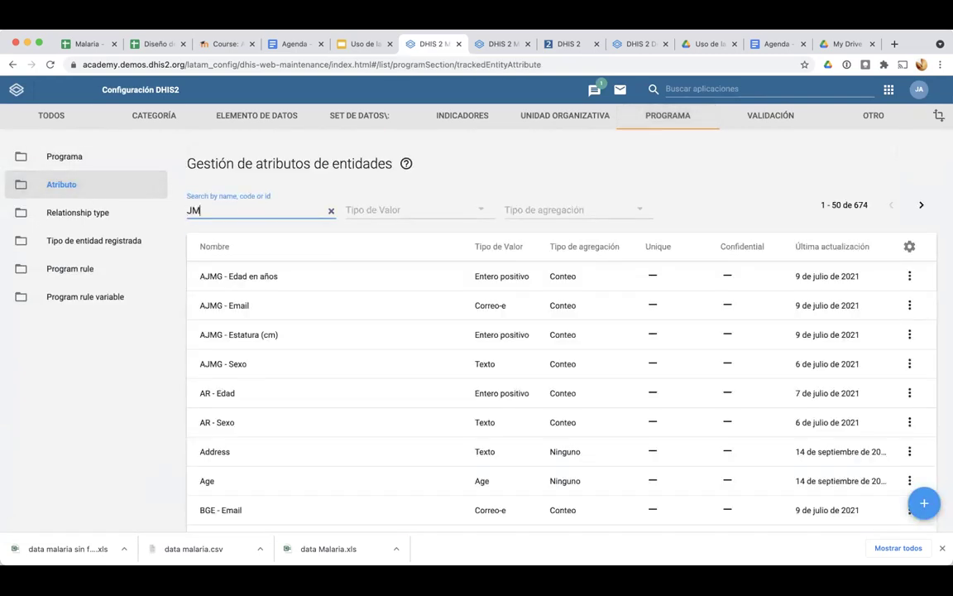
type("A")
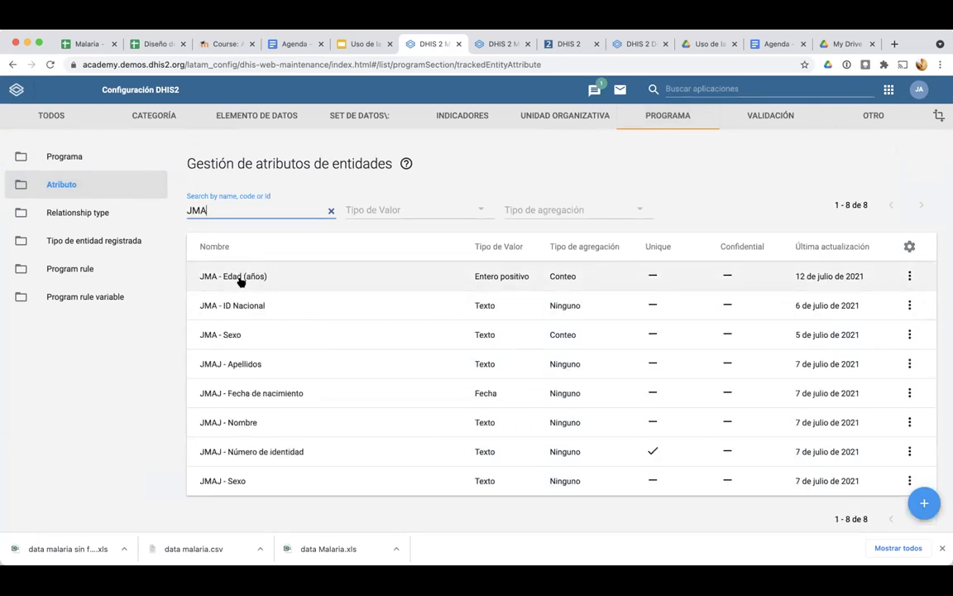
left_click(239, 280)
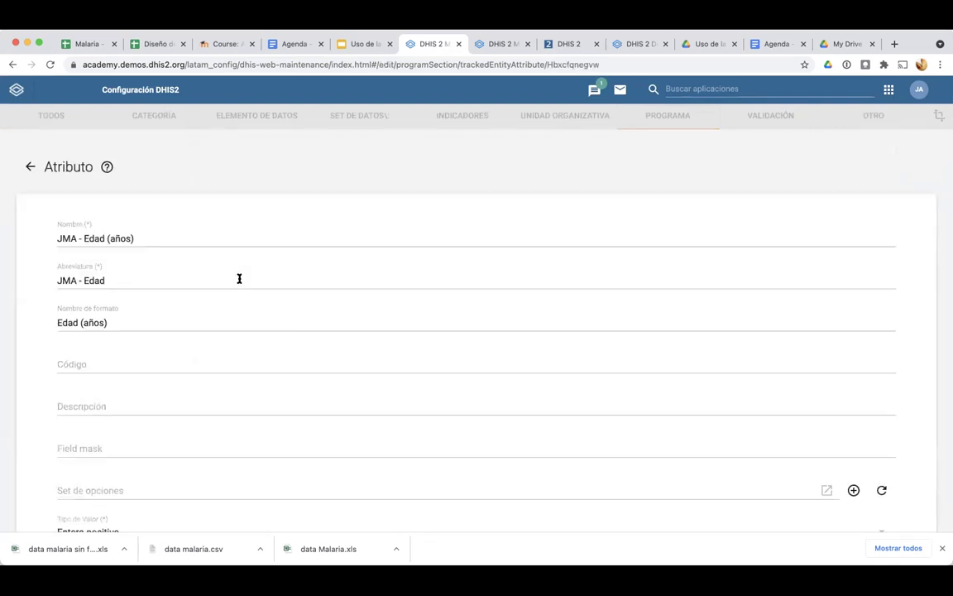
Step: Replace the JMA - Número de casos de malaria legend with JMA - Grupos de edad and save
scroll(239, 279, "down", 8)
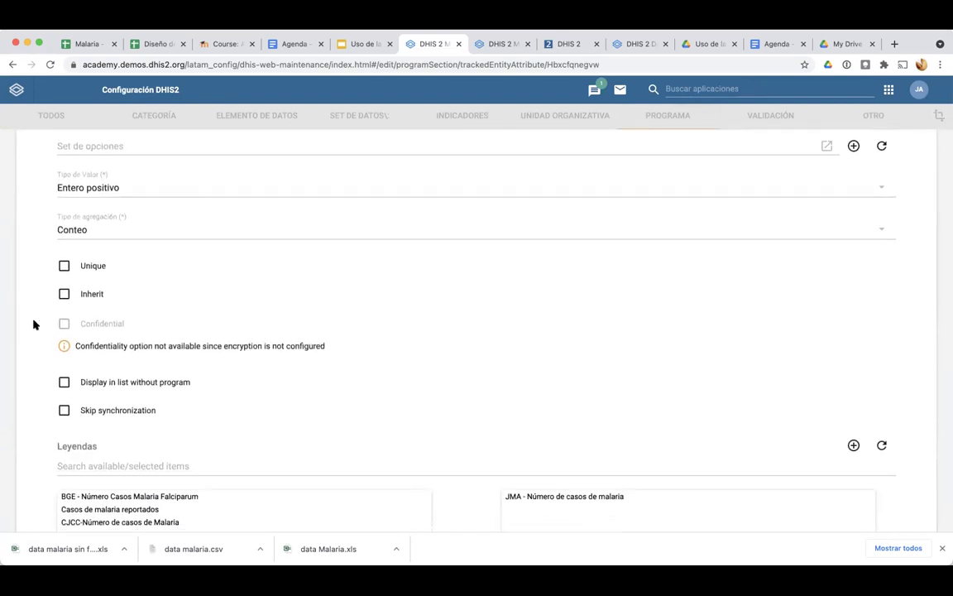
scroll(33, 325, "up", 5)
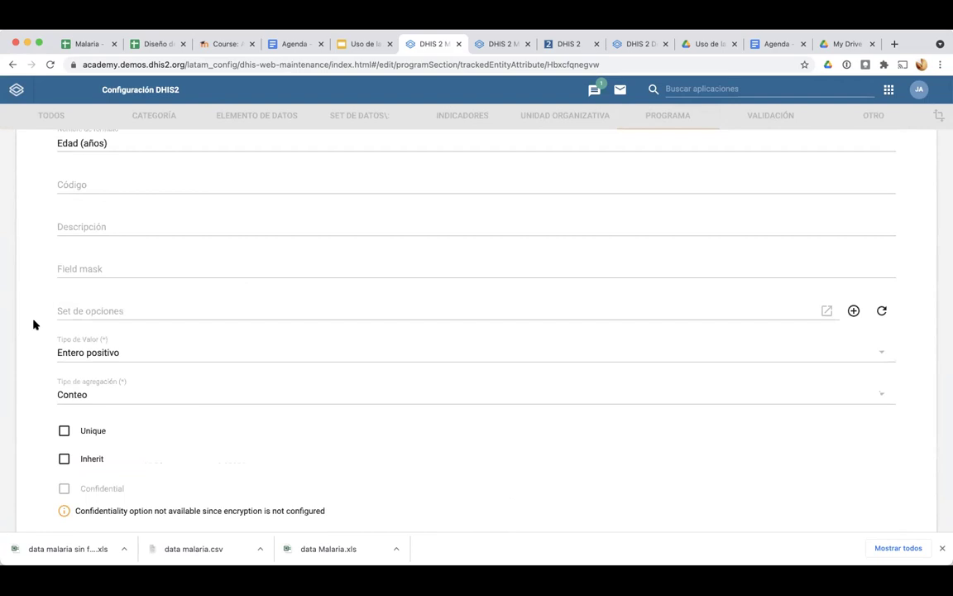
scroll(33, 324, "down", 8)
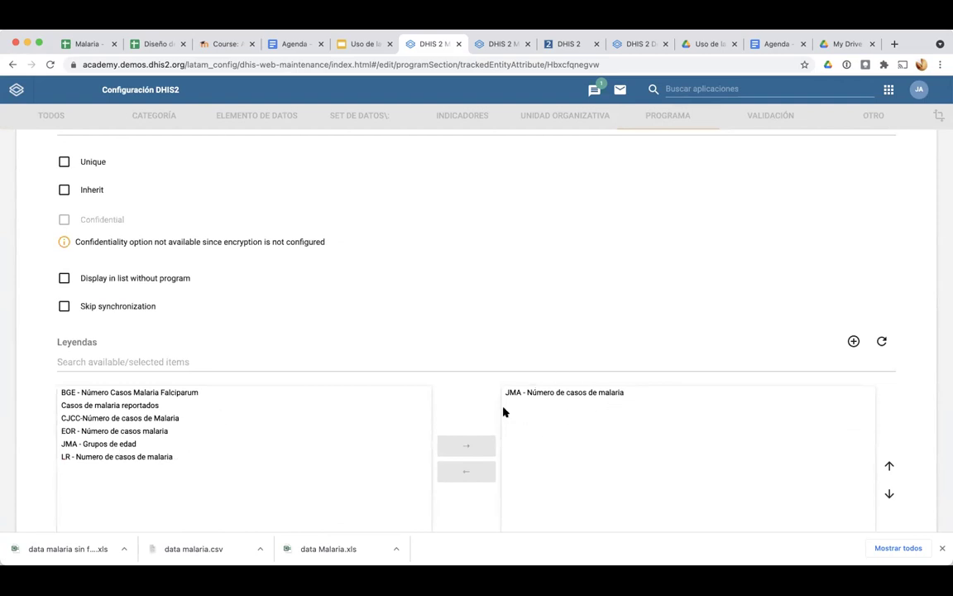
left_click(116, 442)
left_click(470, 447)
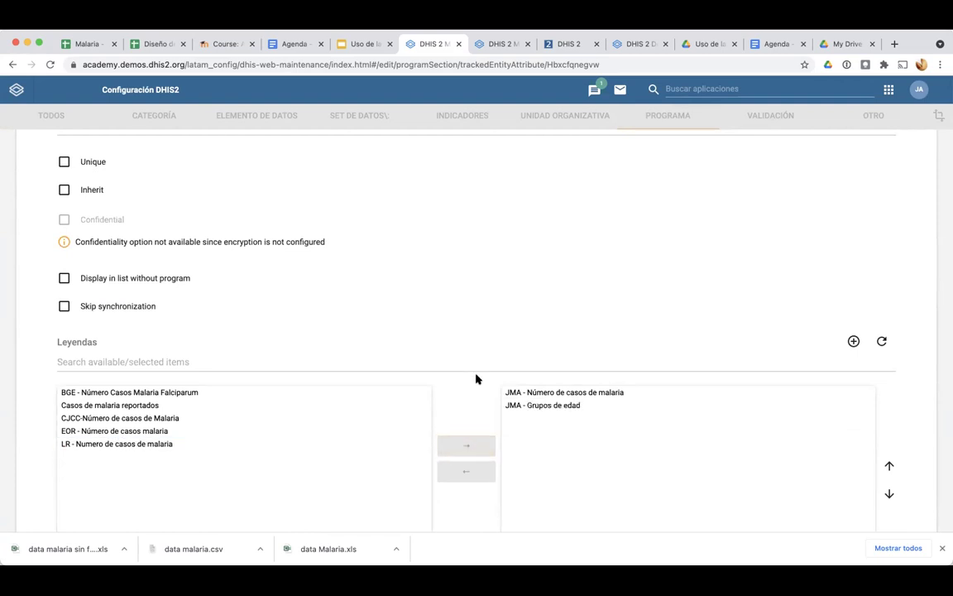
scroll(476, 379, "up", 1)
left_click(511, 421)
scroll(491, 442, "down", 1)
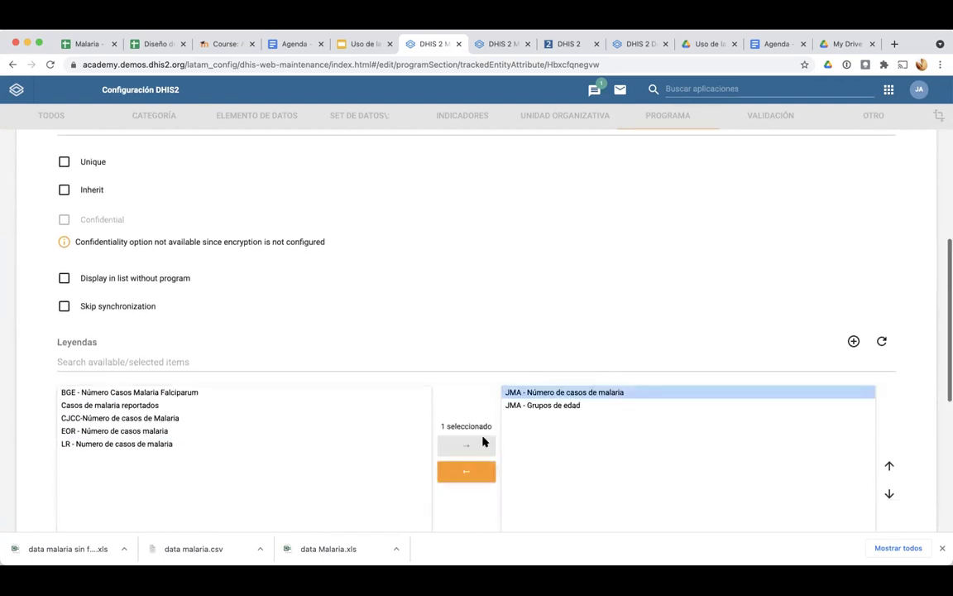
left_click(467, 474)
scroll(454, 468, "down", 5)
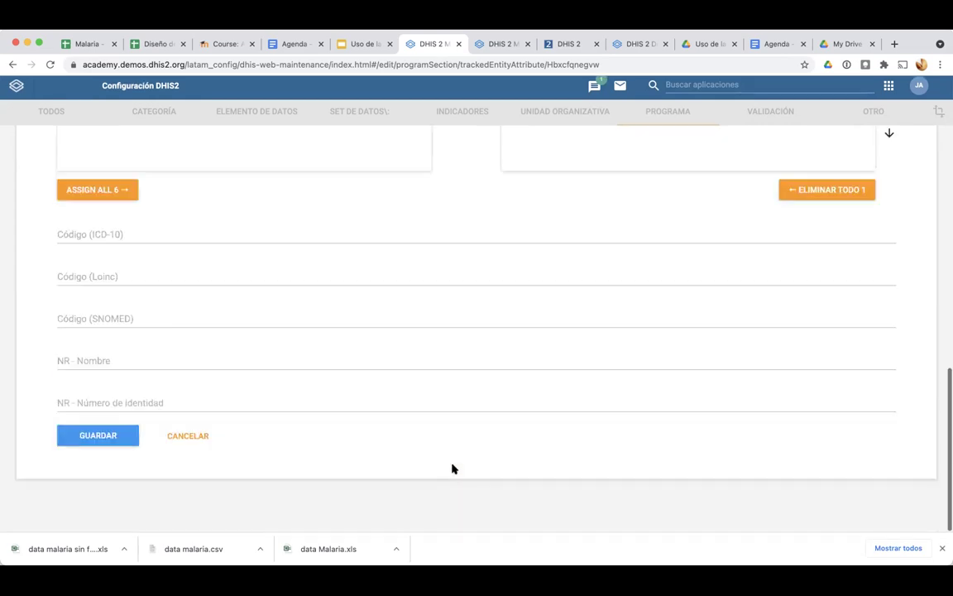
left_click(97, 444)
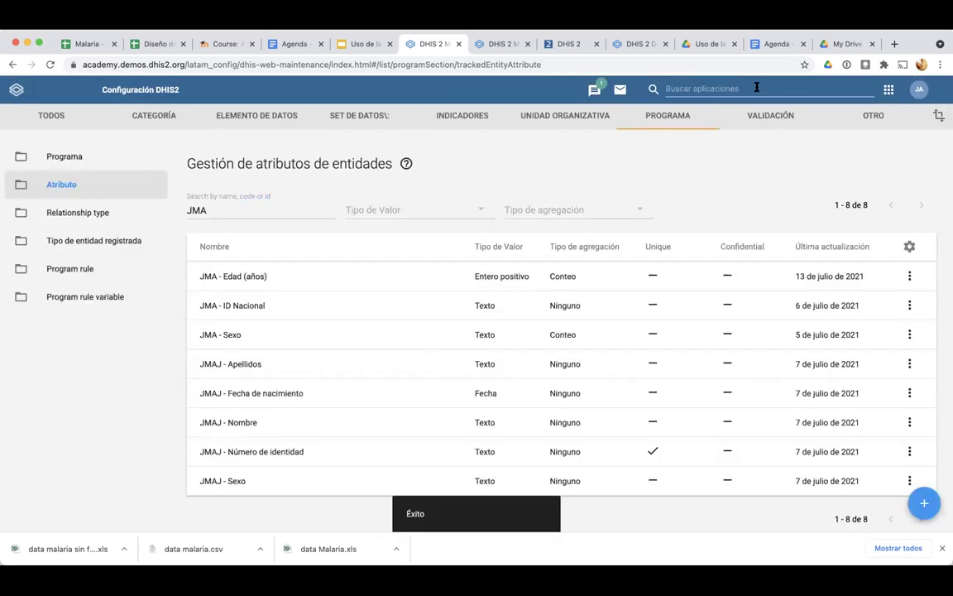
Step: In Event Reports, select the JMA malaria (Casos) program's Diagnóstico y tratamiento stage
left_click(682, 88)
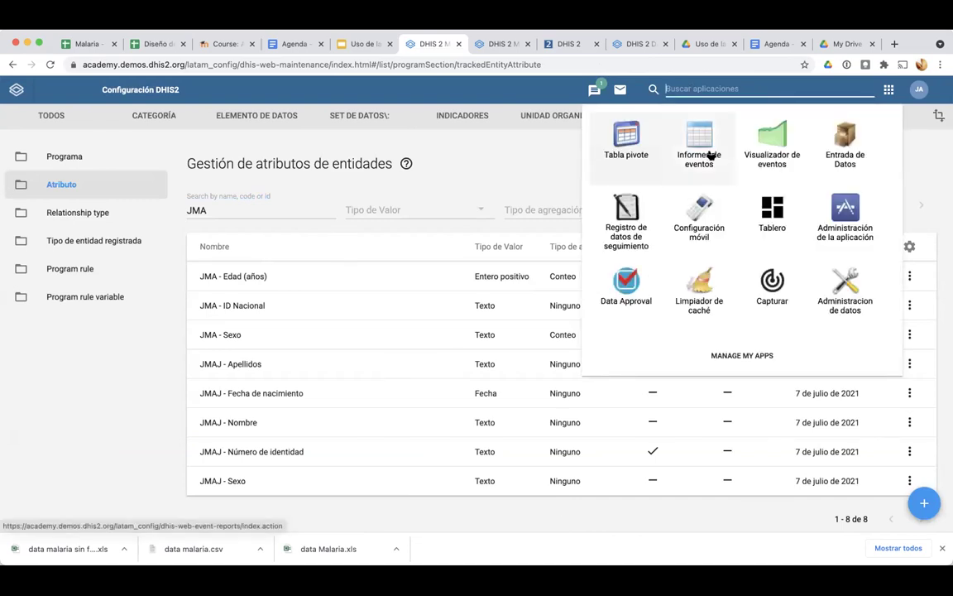
left_click(705, 156)
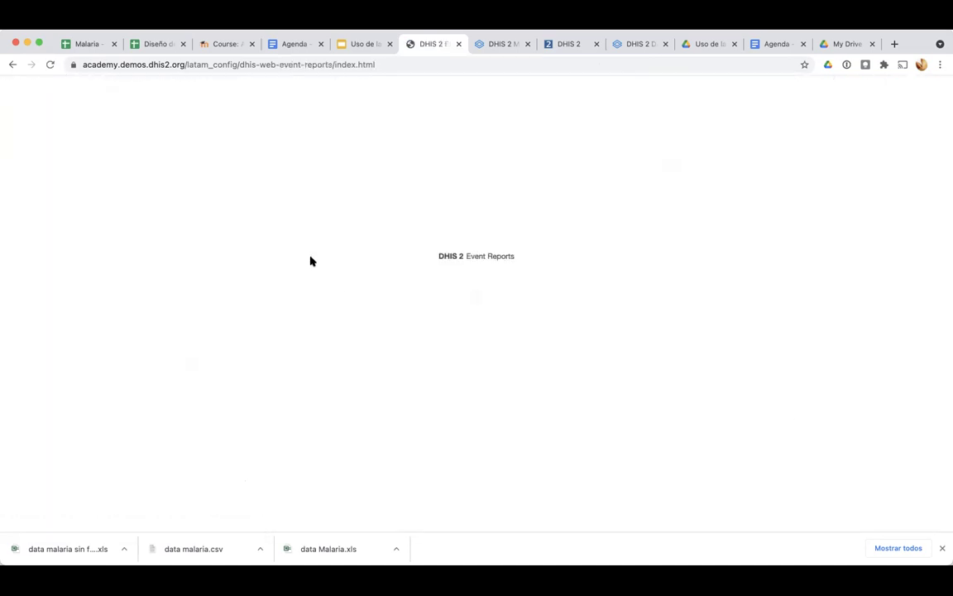
left_click(107, 158)
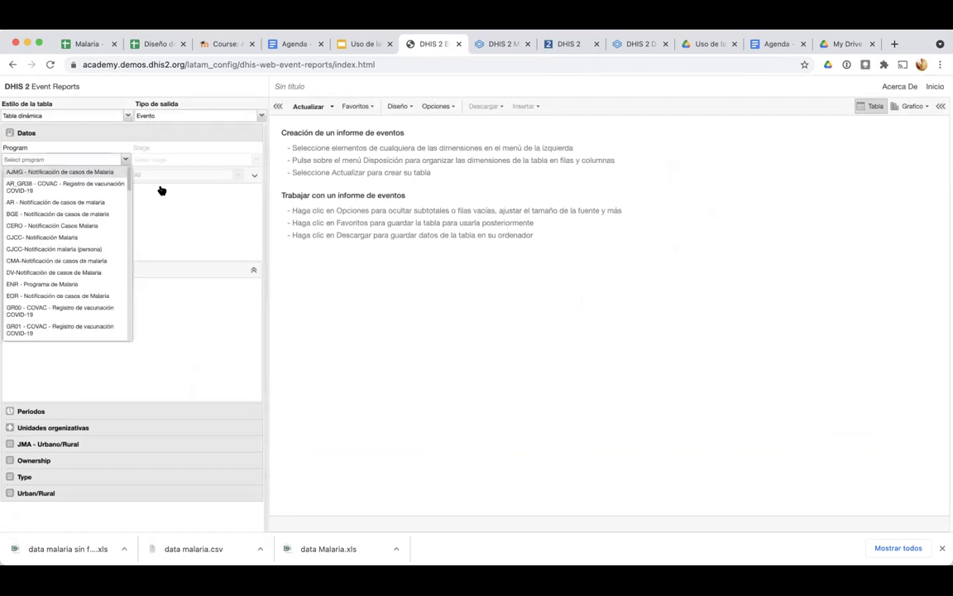
scroll(52, 290, "down", 10)
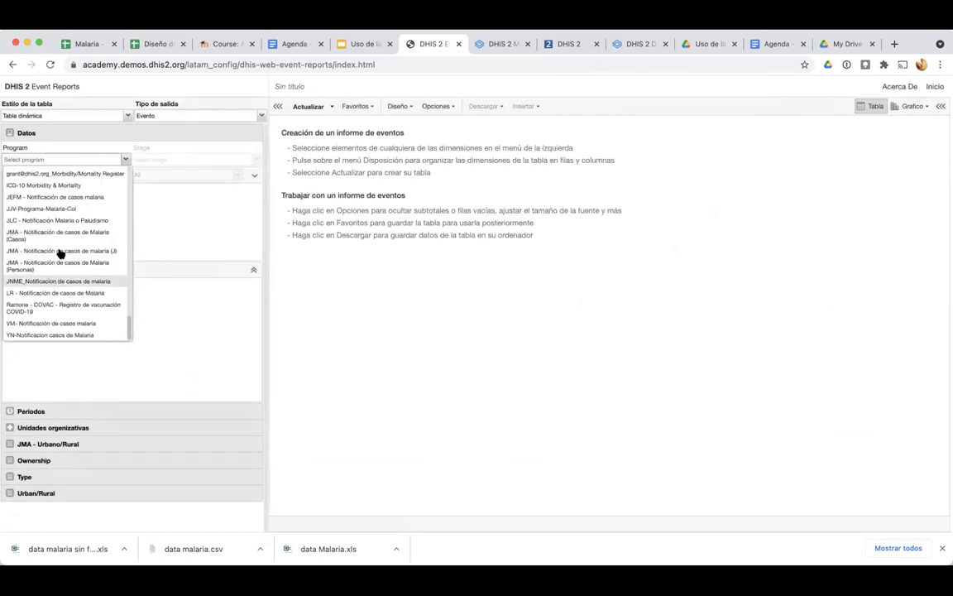
left_click(43, 239)
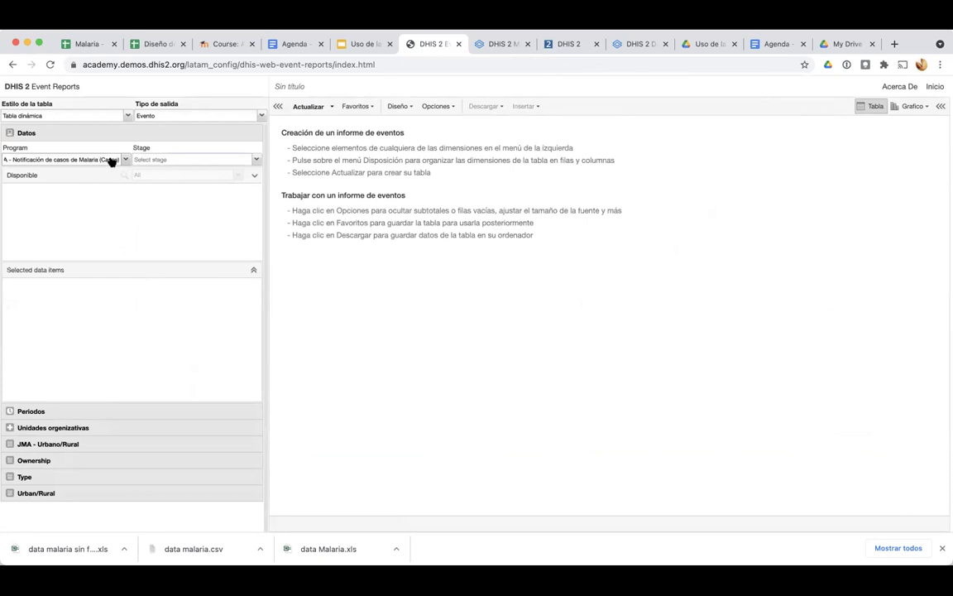
left_click(165, 160)
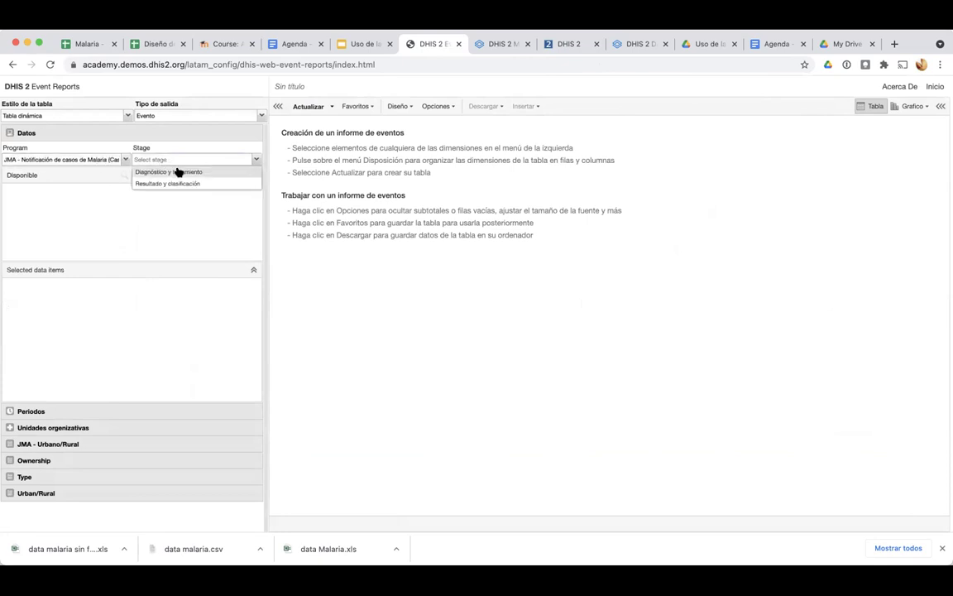
left_click(176, 171)
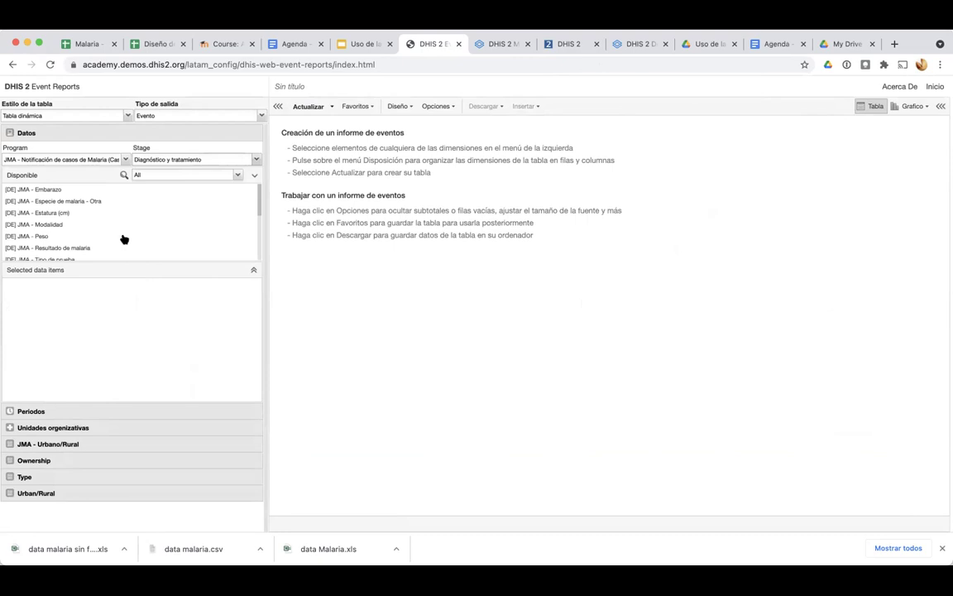
Step: Add the [PA] JMA - Edad (años) attribute with JMA - Grupos de edad legend and generate the table
scroll(123, 240, "down", 5)
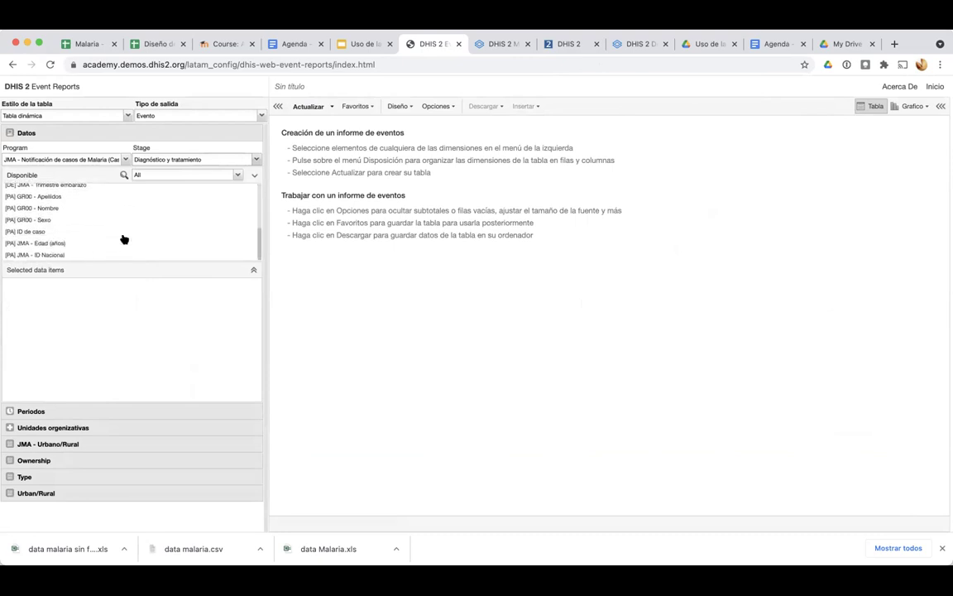
scroll(123, 240, "up", 5)
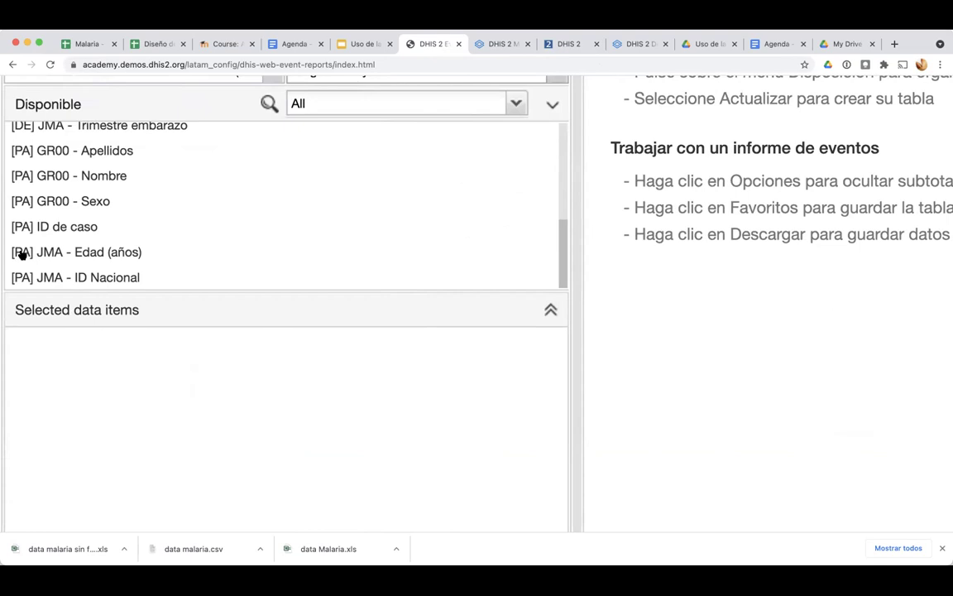
left_click(36, 253)
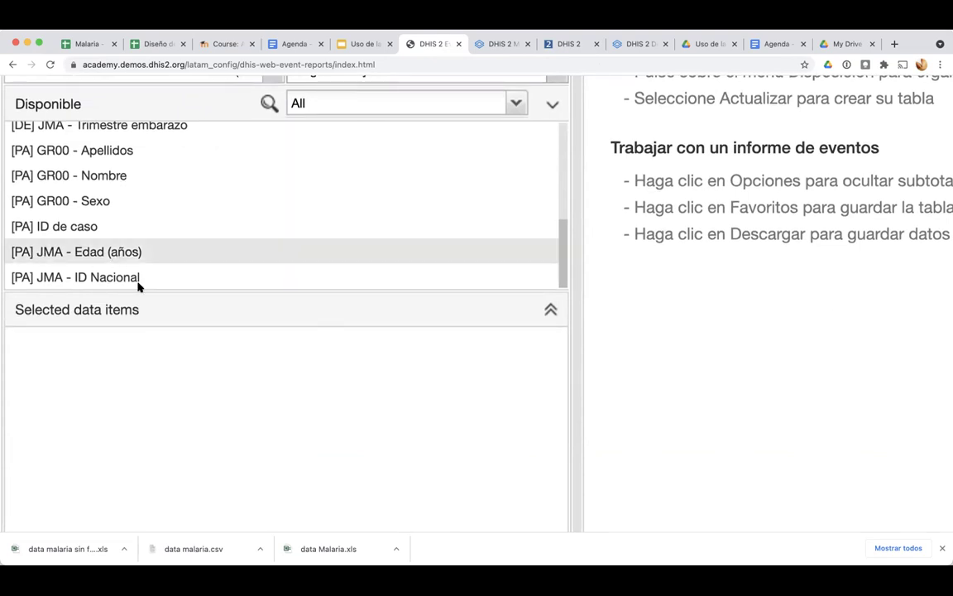
double_click(346, 258)
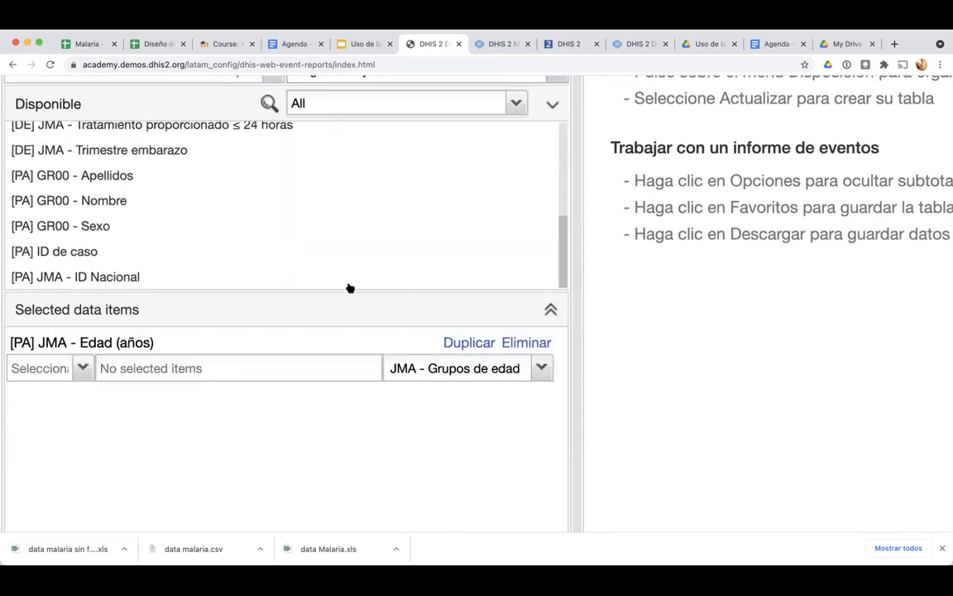
left_click(488, 372)
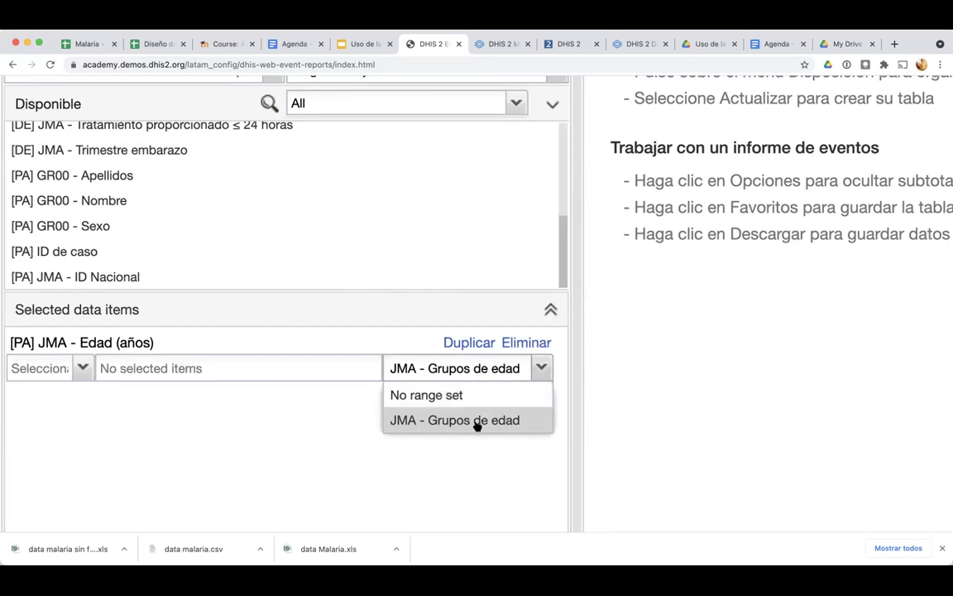
left_click(451, 424)
key("super+0")
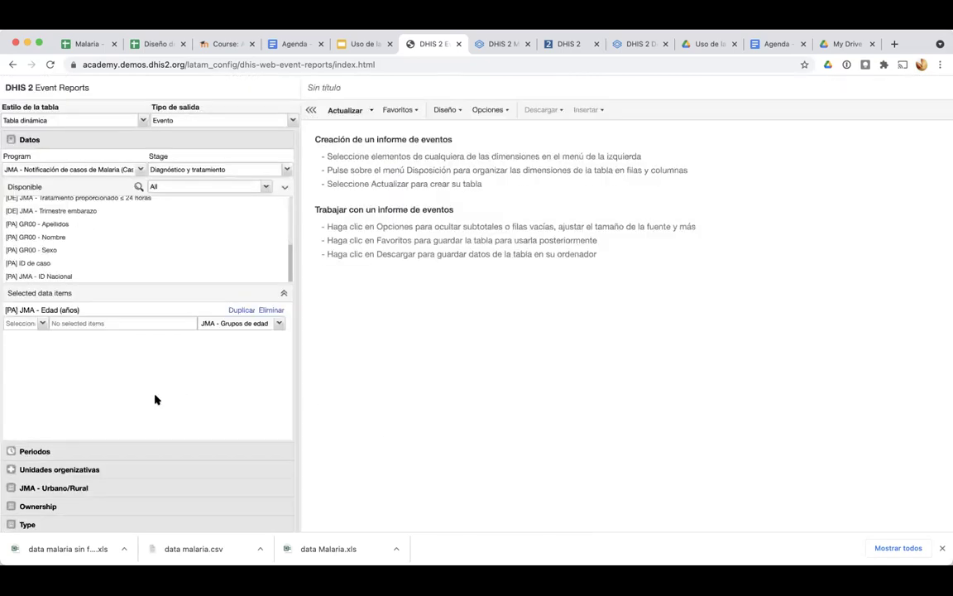
left_click(84, 454)
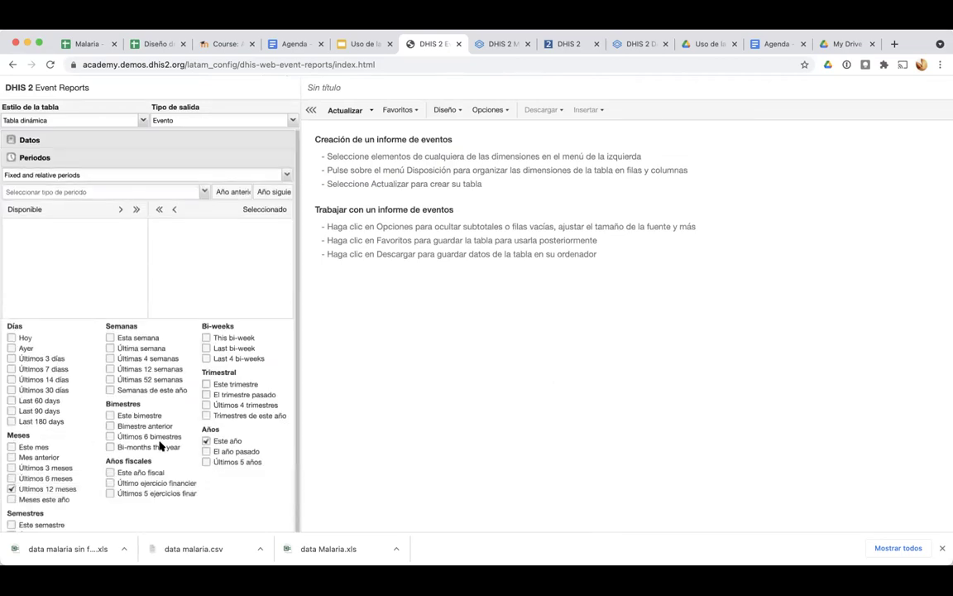
key("super+minus")
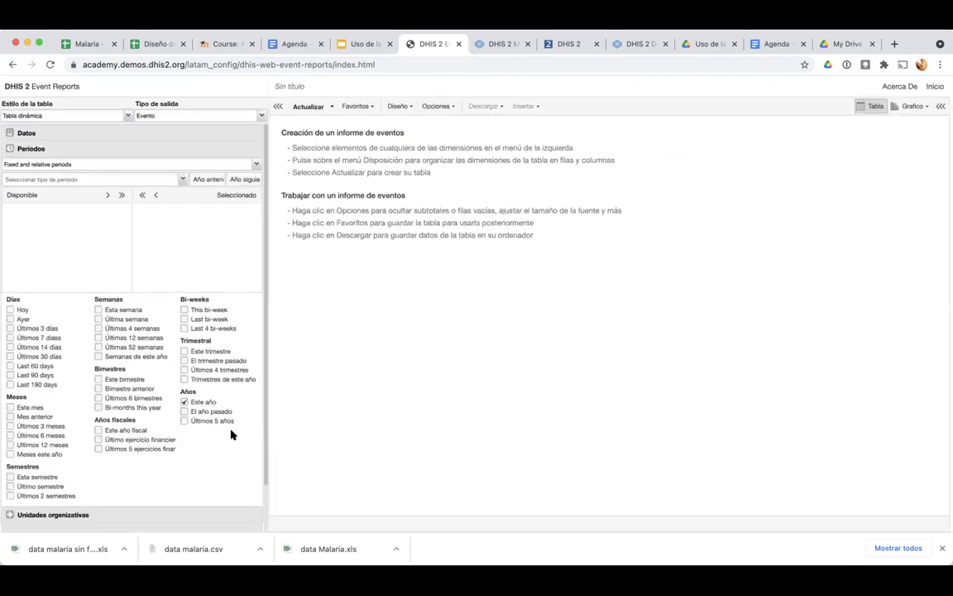
left_click(89, 520)
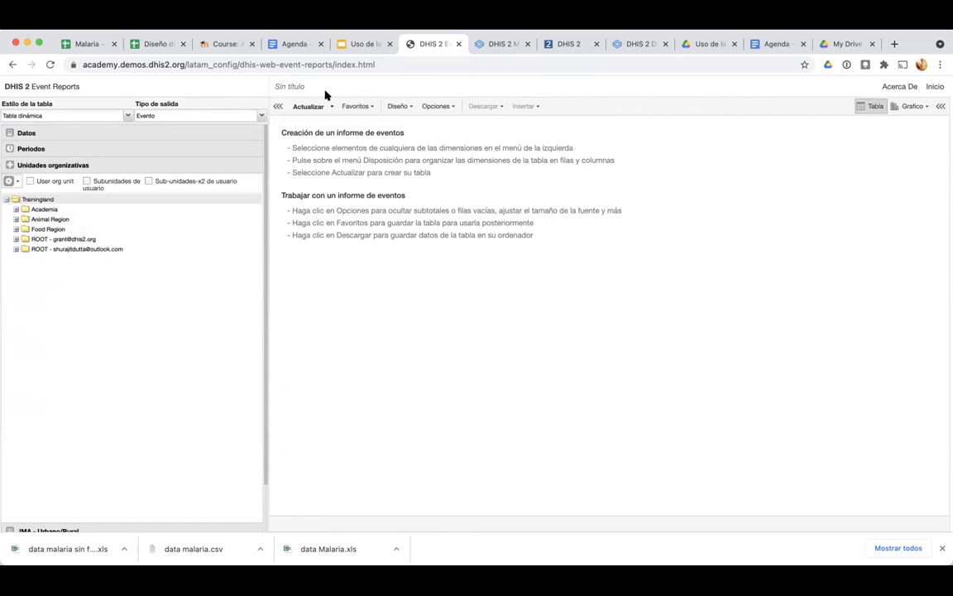
left_click(305, 106)
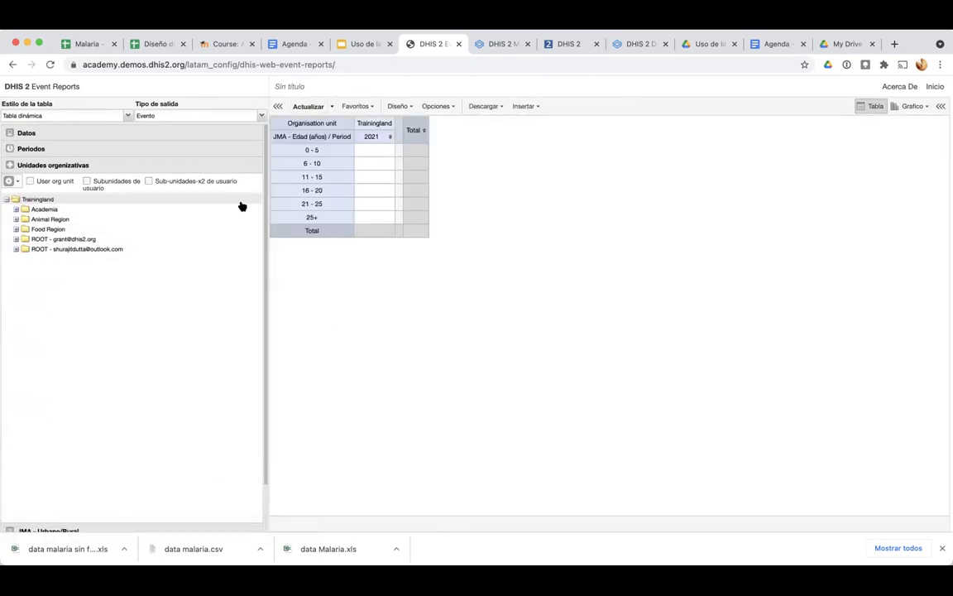
Step: Switch the age item to No range set, update, then back to JMA - Grupos de edad
left_click(96, 130)
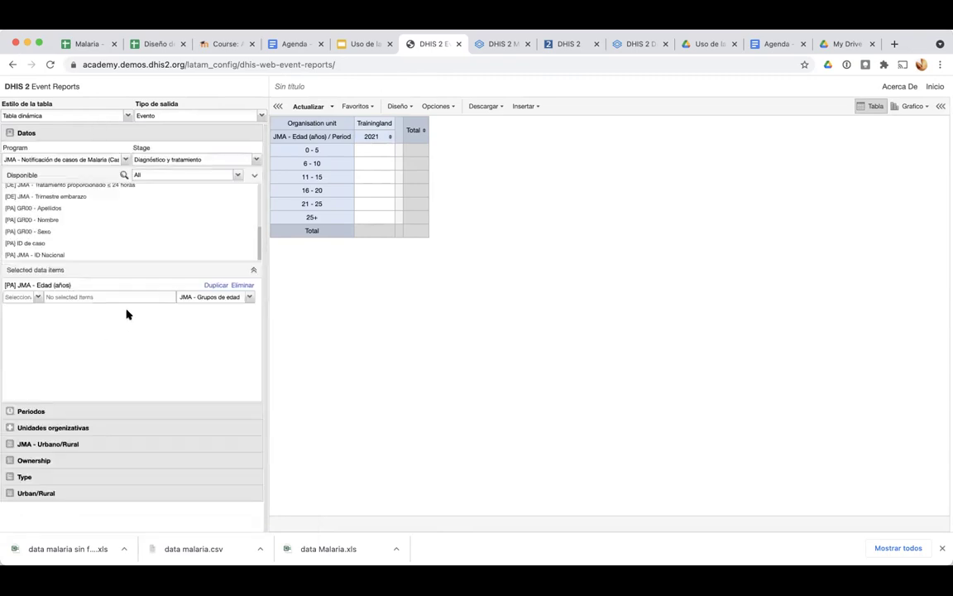
left_click(201, 298)
left_click(196, 308)
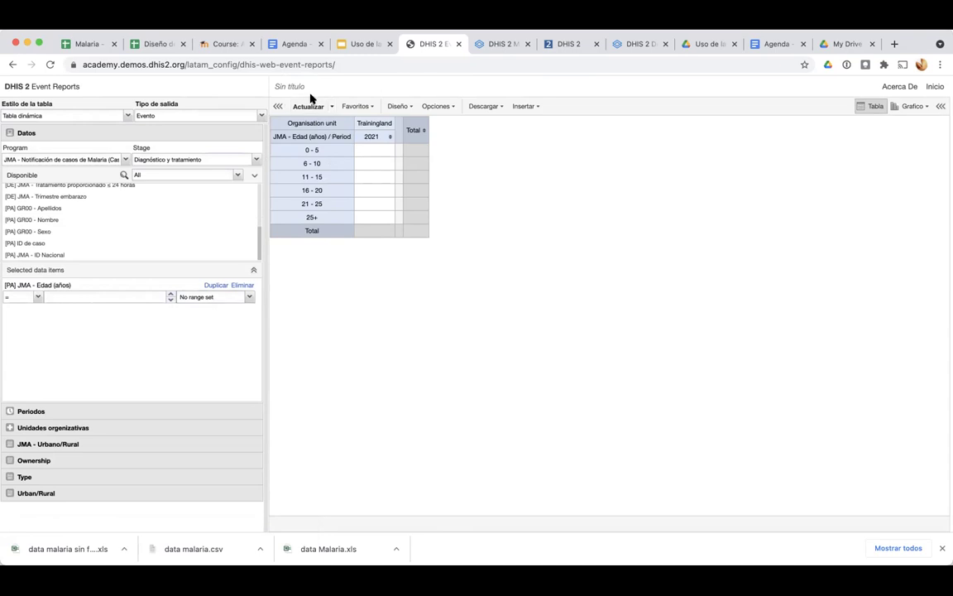
left_click(310, 106)
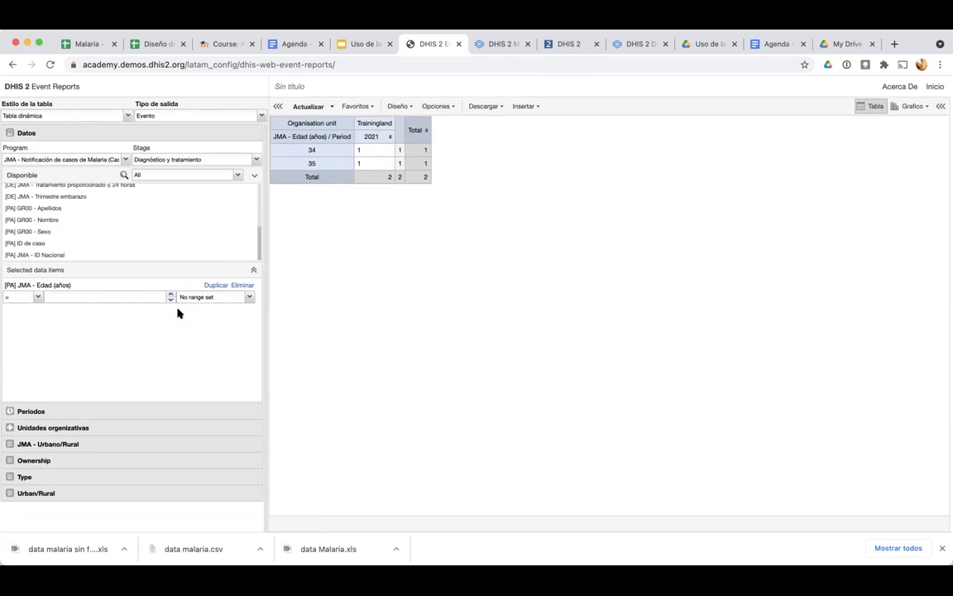
left_click(203, 297)
left_click(196, 321)
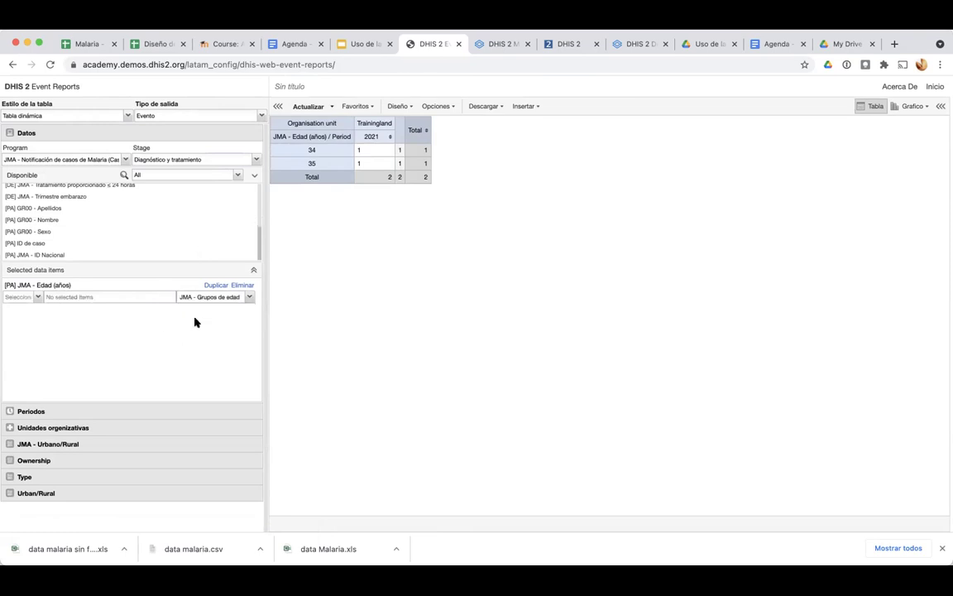
left_click(309, 107)
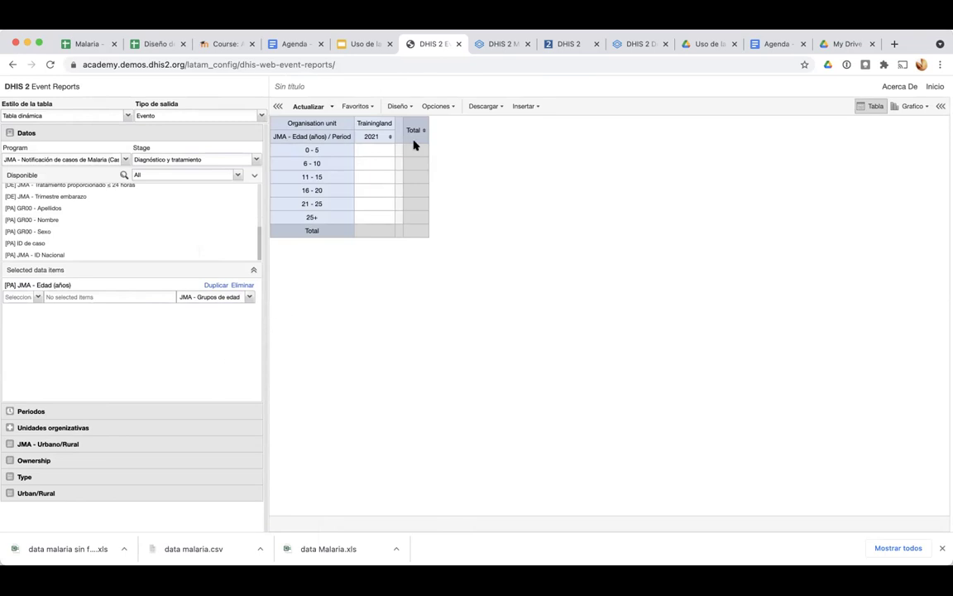
Step: Save the report as favourite 'JMA - Notificación de casos de malaria por grupo de edad'
left_click(358, 107)
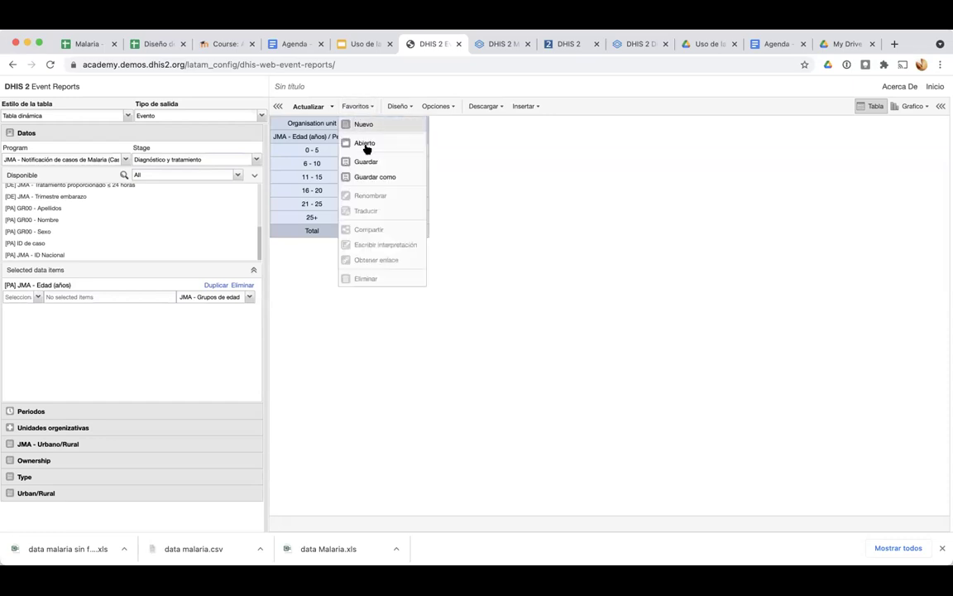
left_click(396, 163)
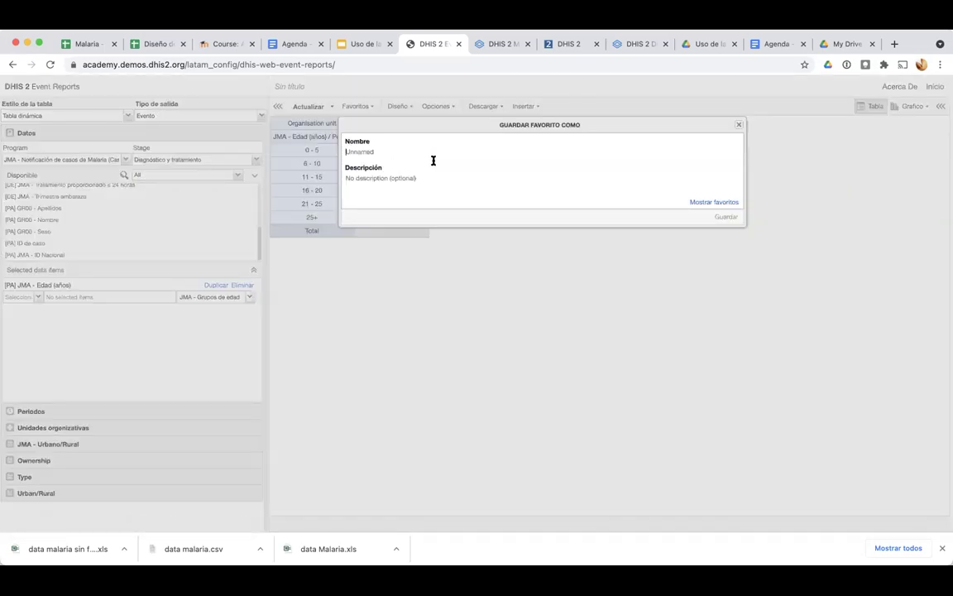
type("J")
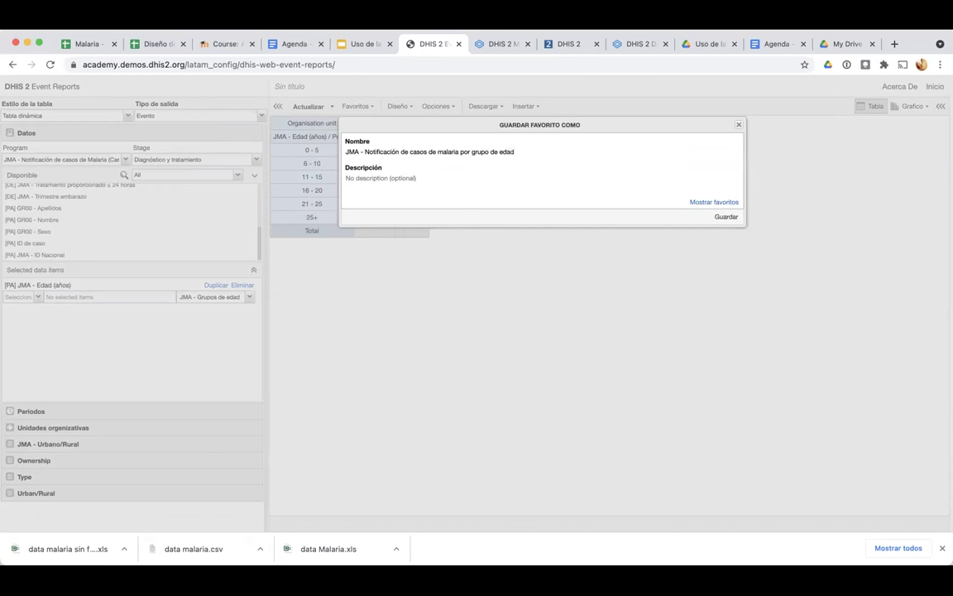
left_click(725, 217)
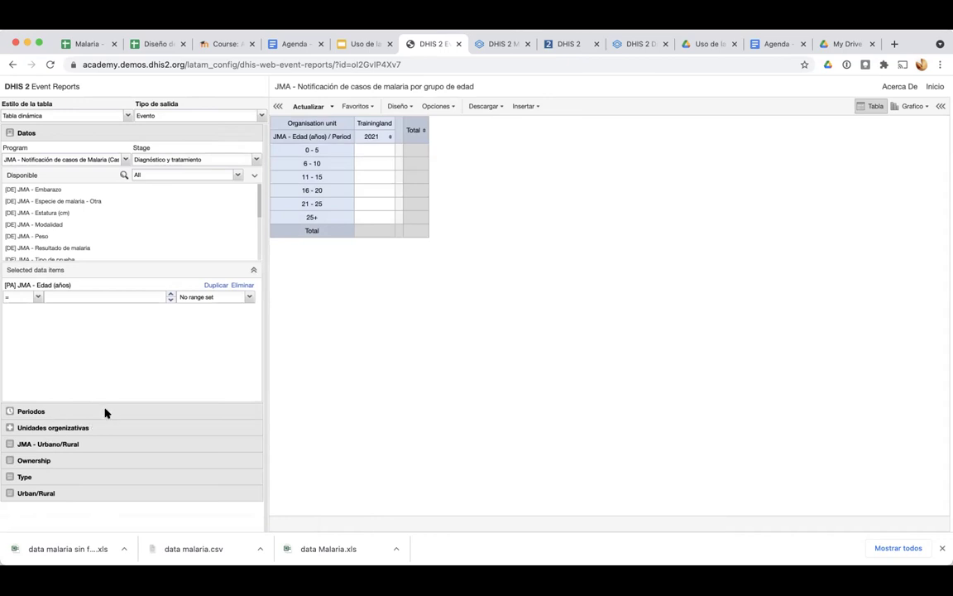
left_click(79, 427)
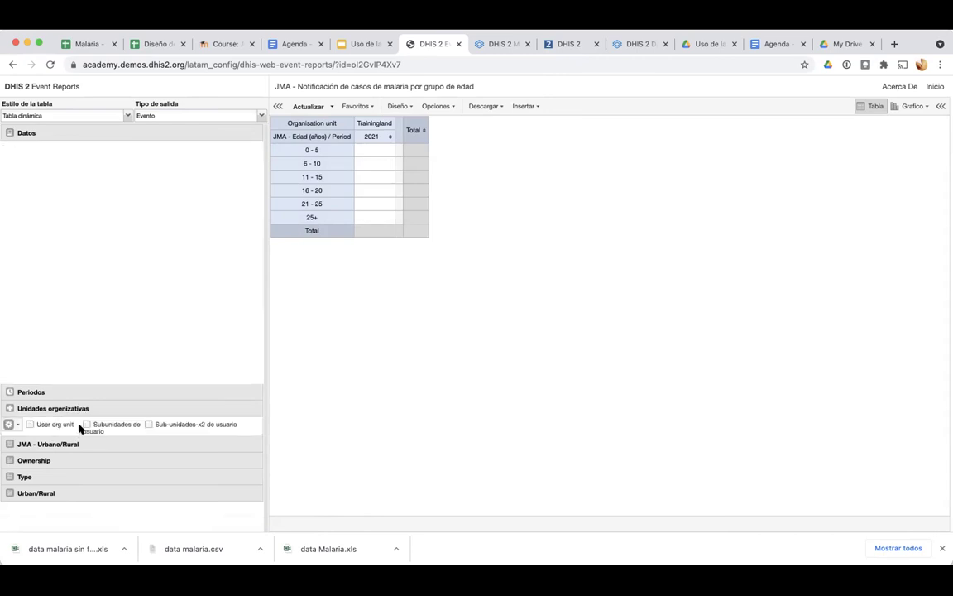
Step: Select organisation units by the District level and refresh so district columns AC_01 onward appear
left_click(12, 180)
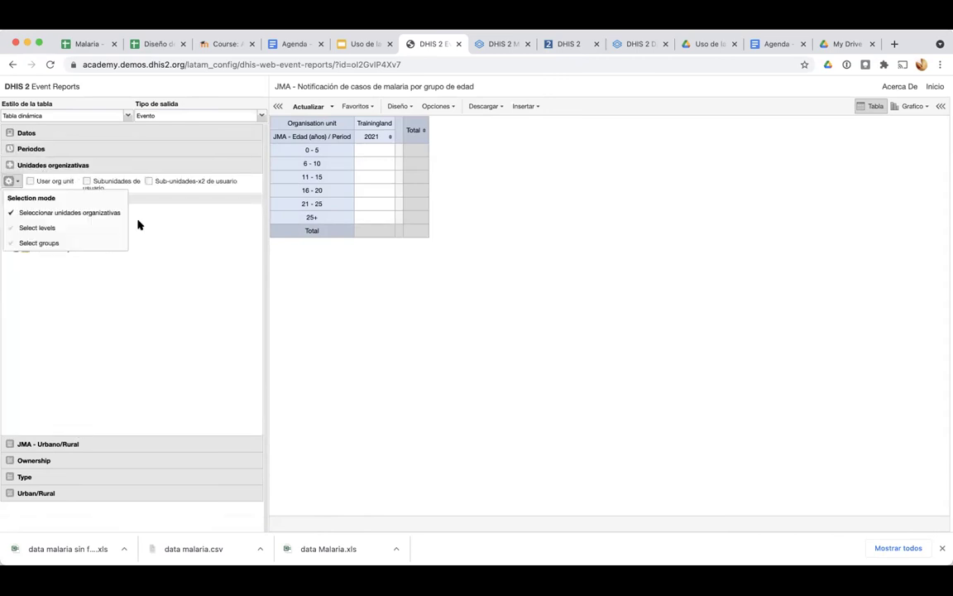
left_click(362, 275)
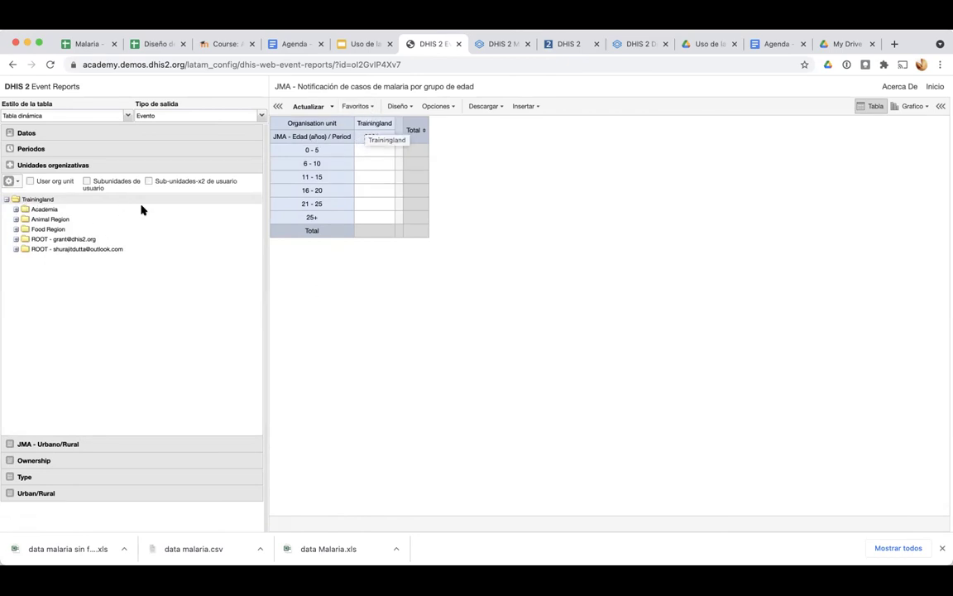
left_click(11, 181)
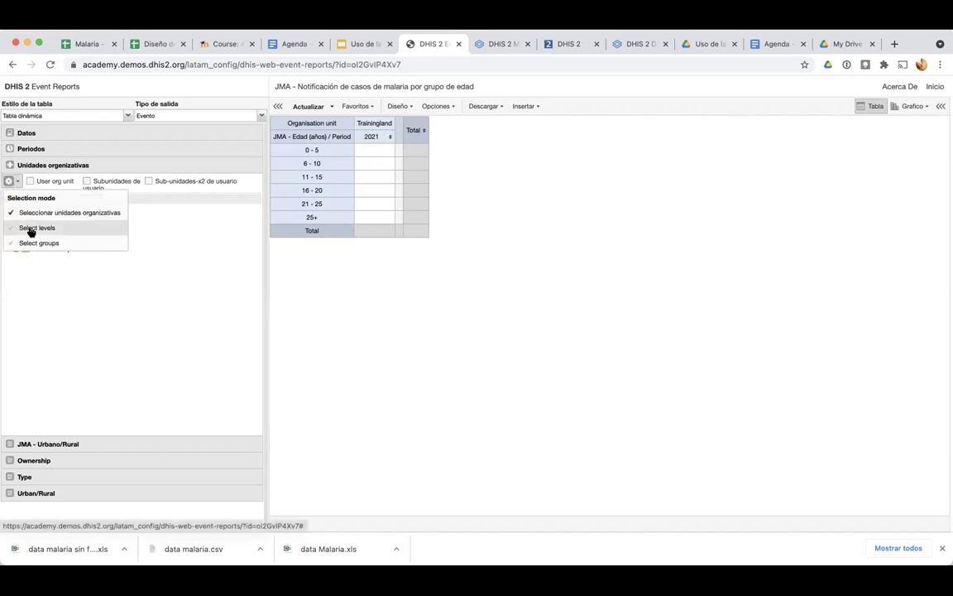
left_click(30, 226)
left_click(67, 182)
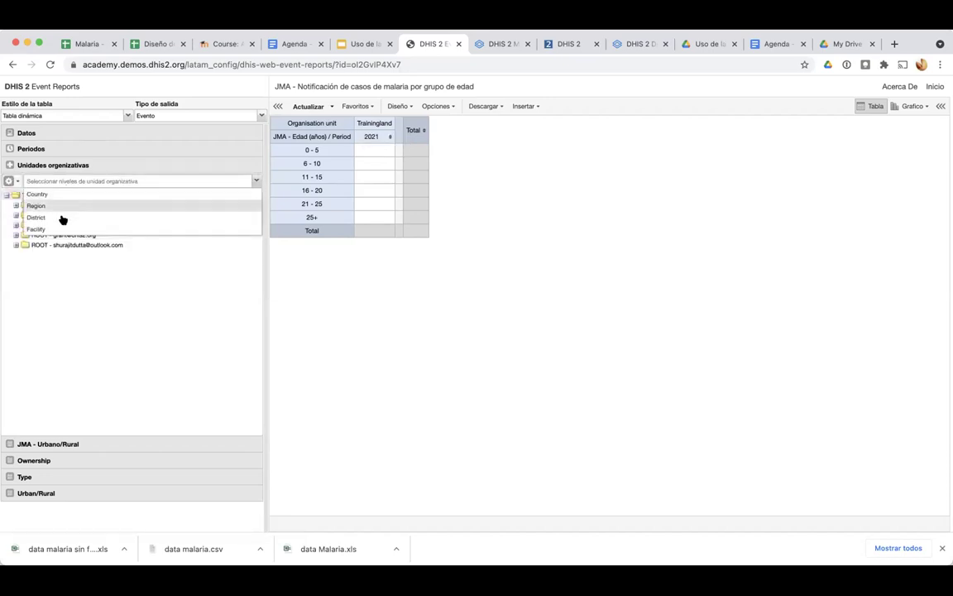
left_click(62, 216)
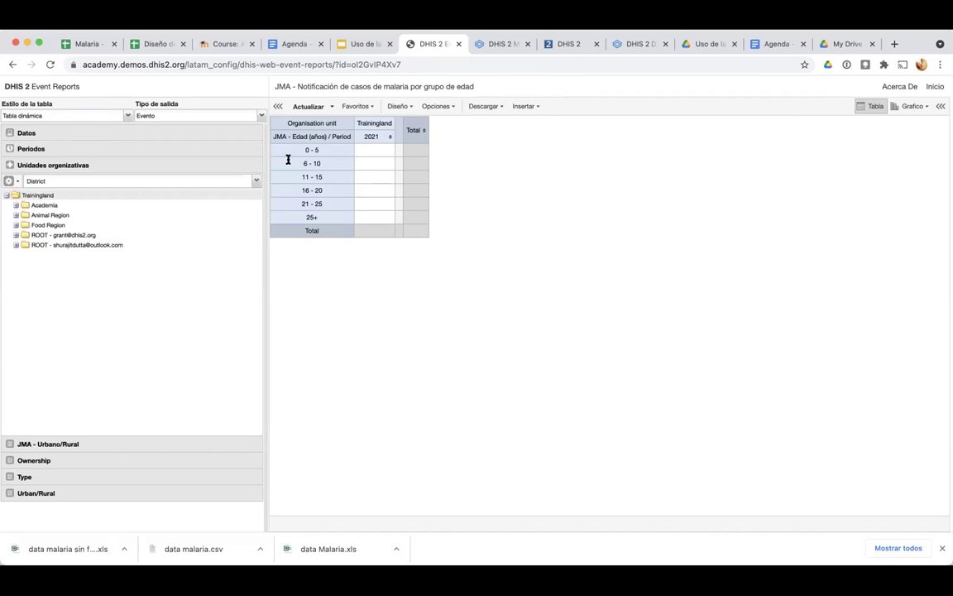
left_click(308, 106)
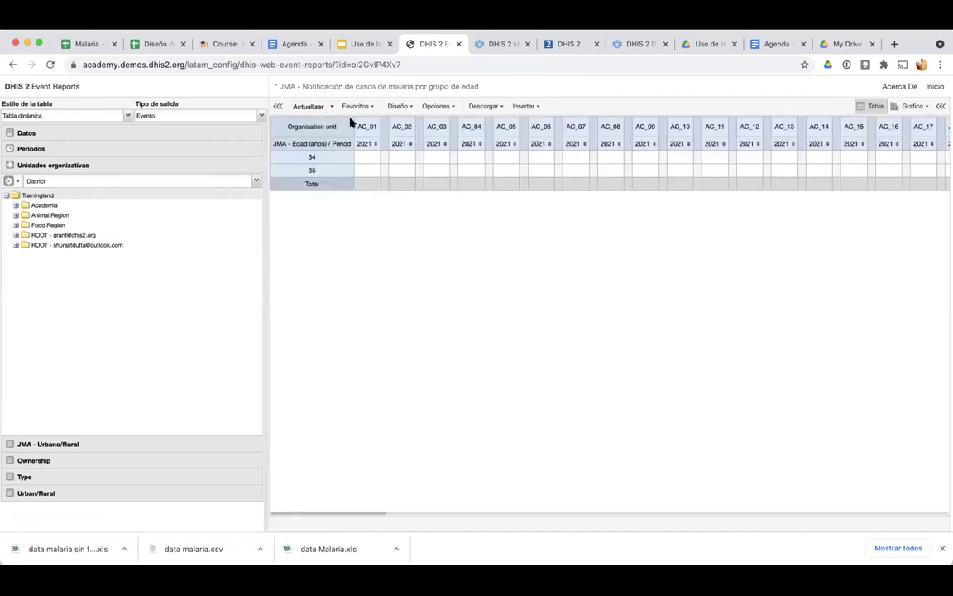
Step: Move Organisation units into the row dimensions in the table layout
left_click(398, 105)
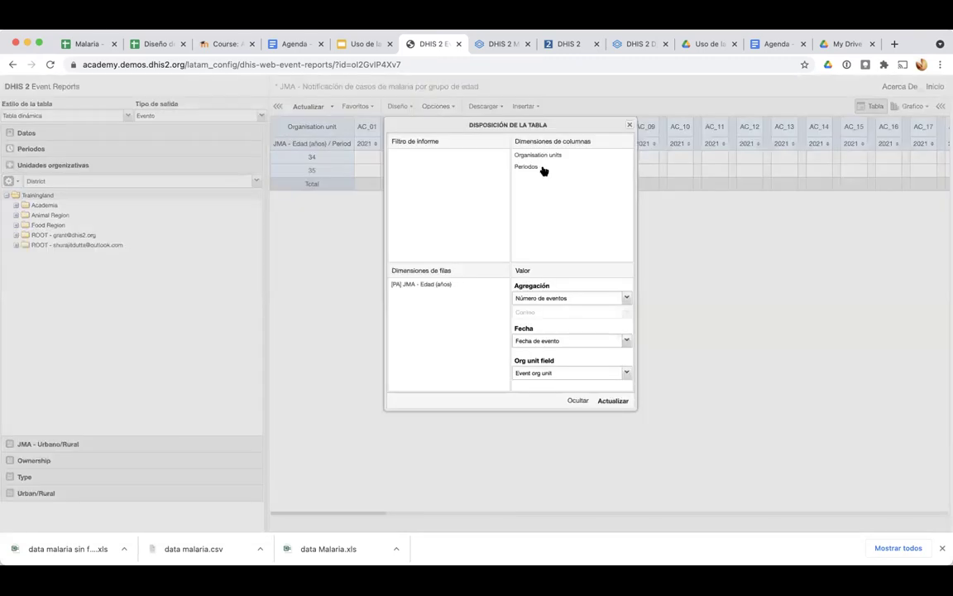
left_click_drag(542, 156, 436, 283)
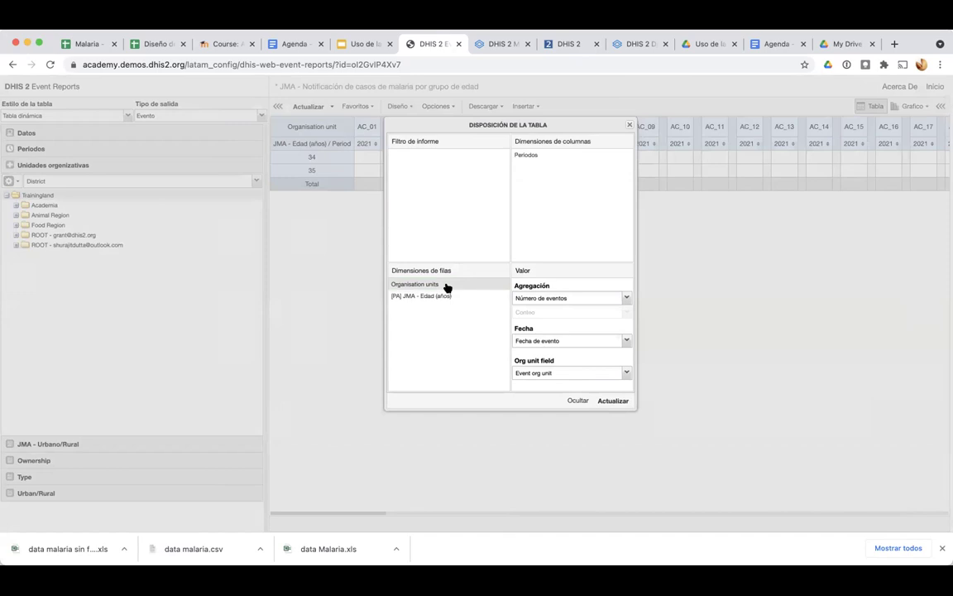
left_click(615, 400)
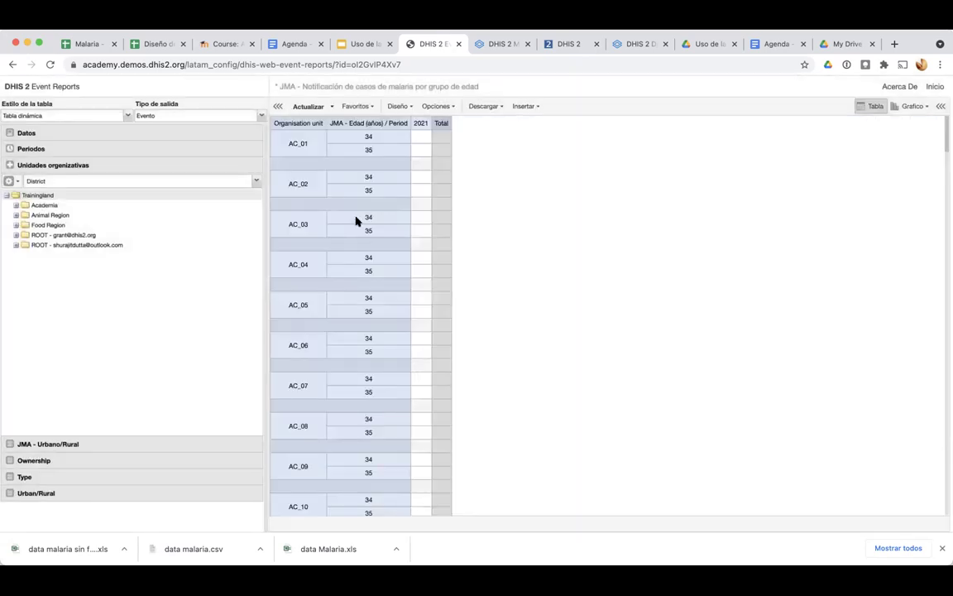
Step: Select Animal Region and refresh to list its districts, Bird through Vegetable District, as rows
left_click(46, 215)
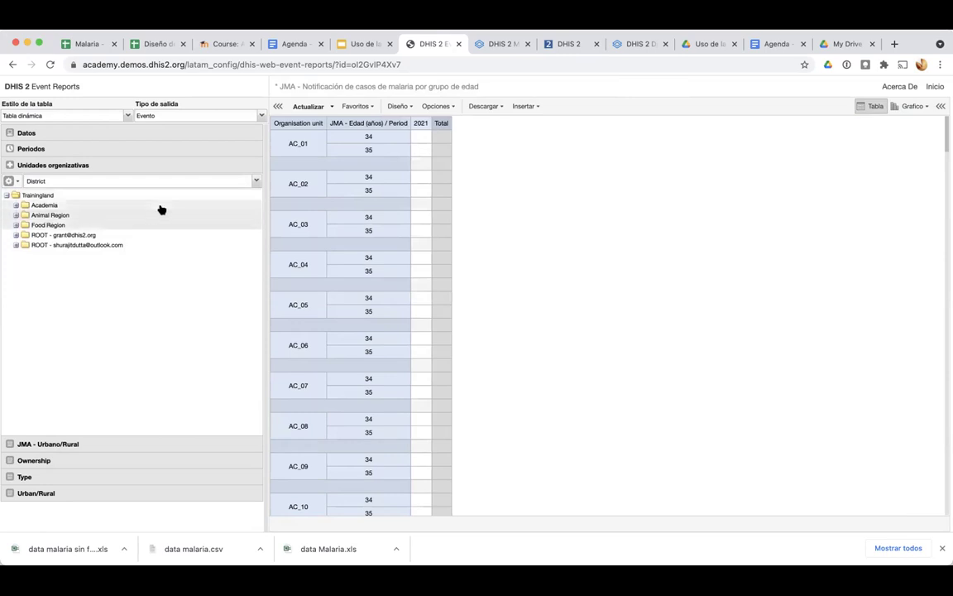
left_click(321, 110)
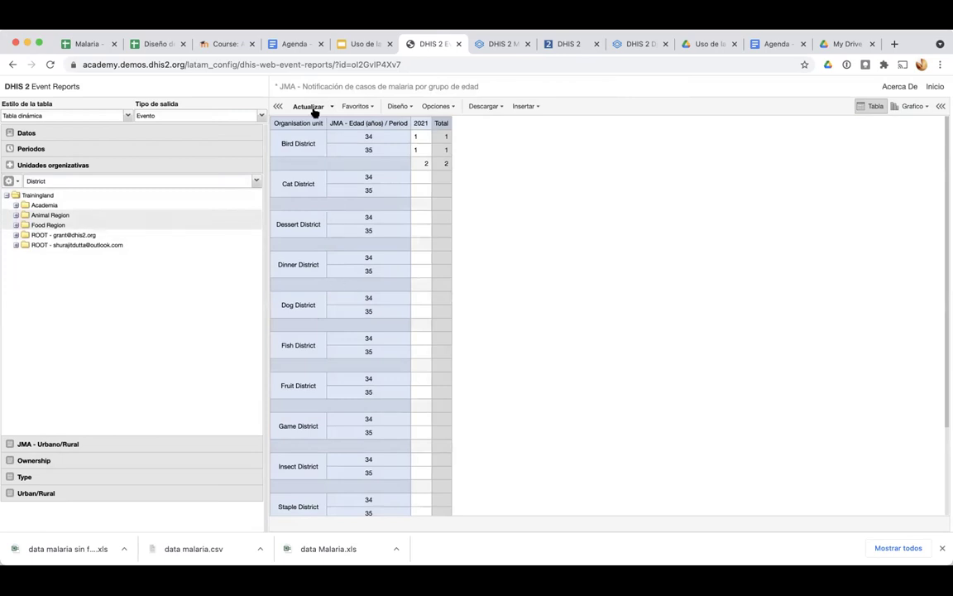
scroll(345, 390, "down", 3)
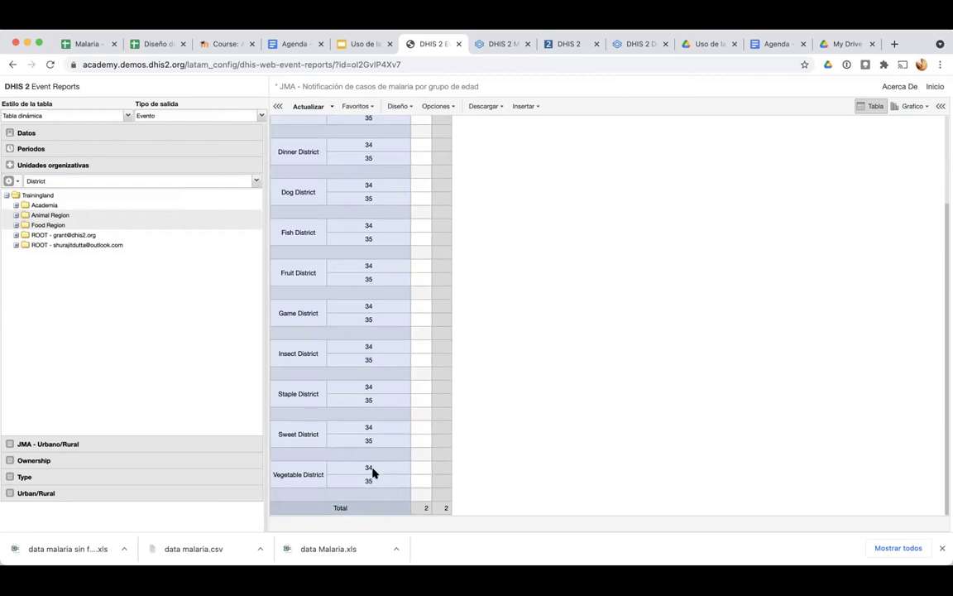
scroll(372, 472, "up", 3)
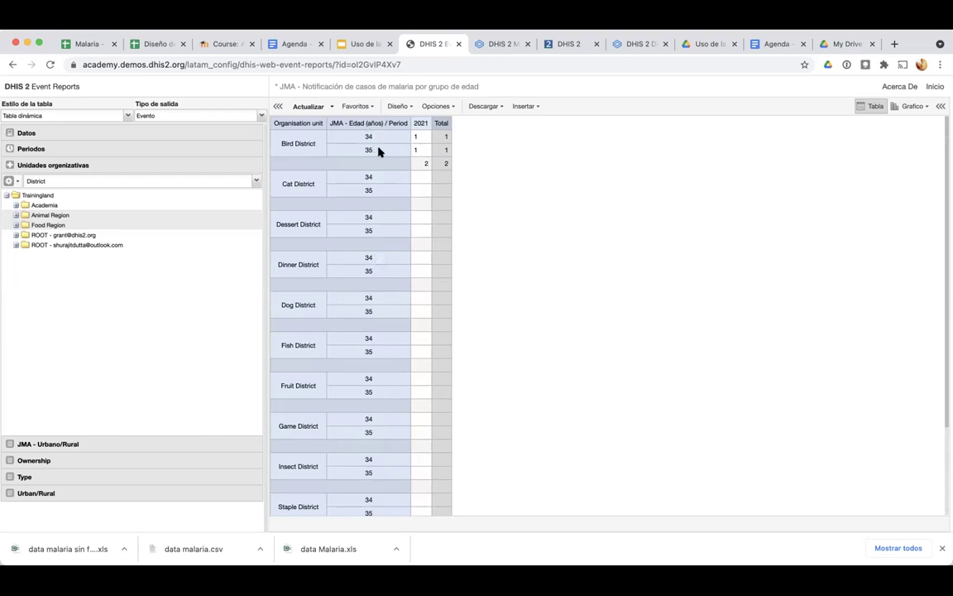
Step: Group the age item by 'JMA - Grupos de edad' and refresh the table
left_click(166, 154)
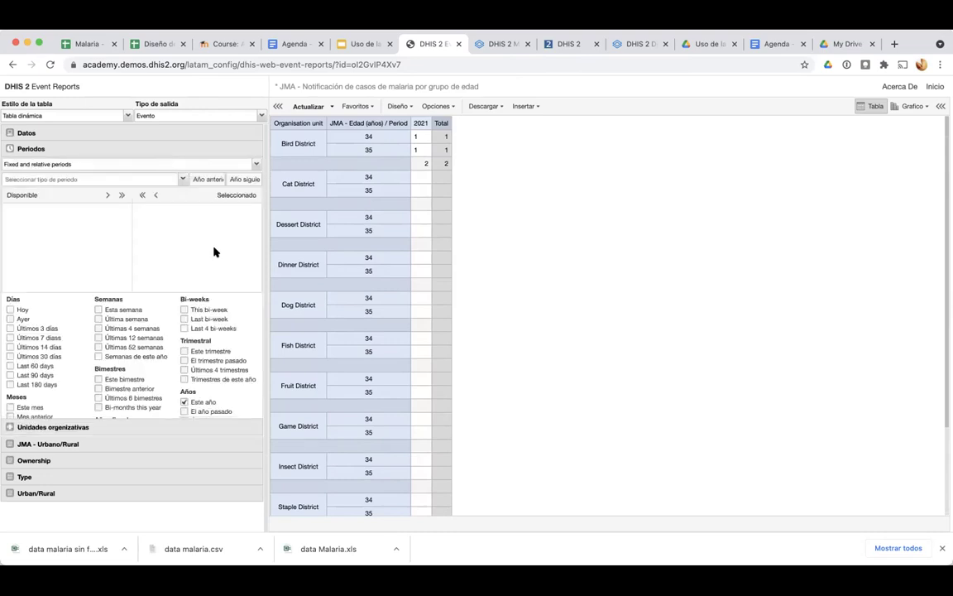
left_click(192, 135)
left_click(209, 297)
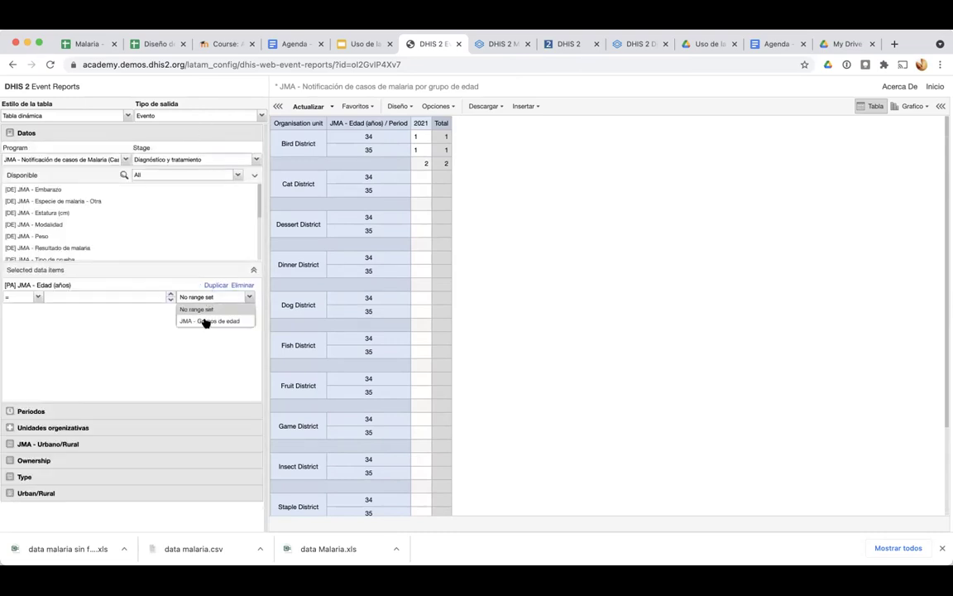
left_click(205, 321)
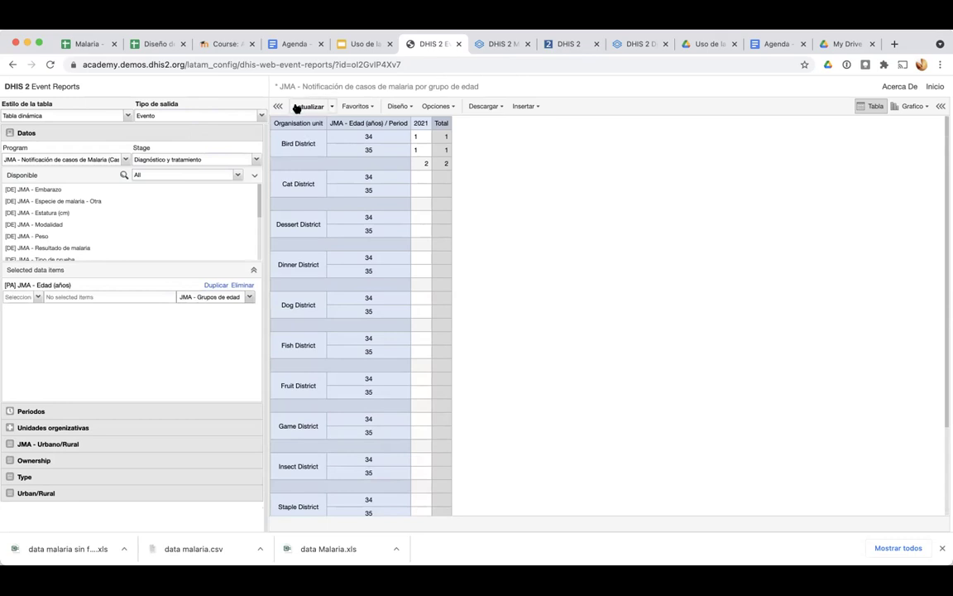
left_click(300, 107)
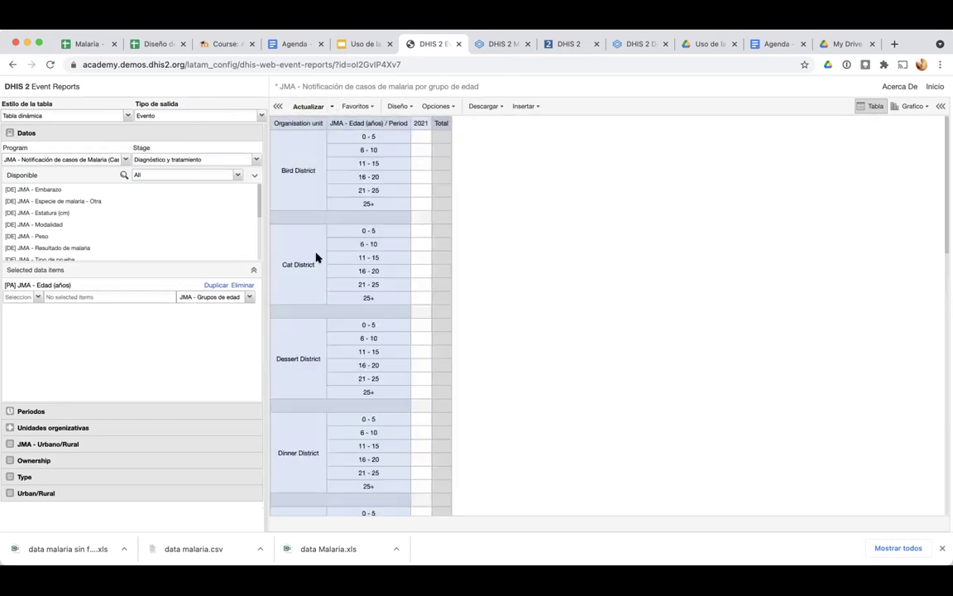
scroll(316, 259, "down", 7)
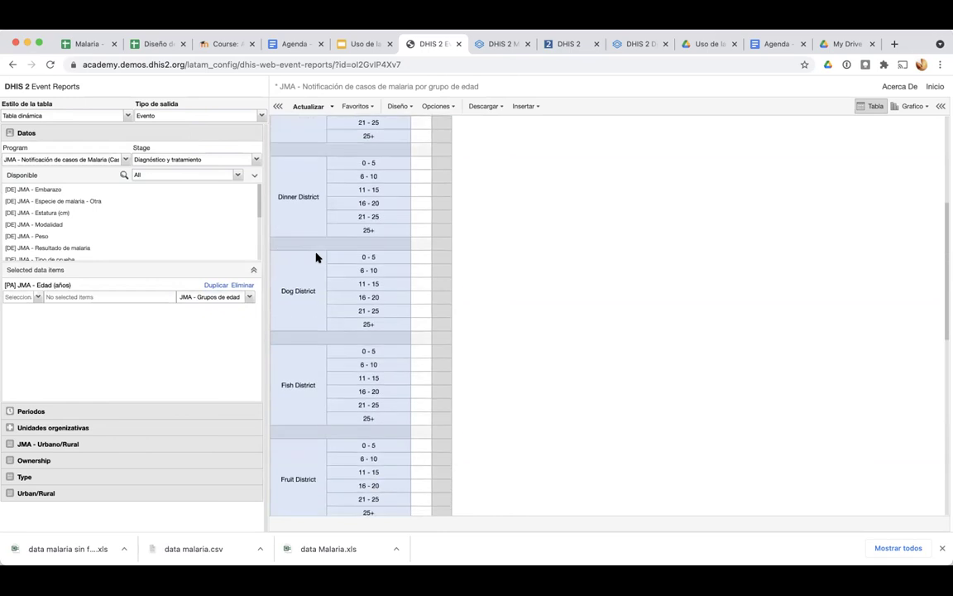
scroll(315, 258, "down", 10)
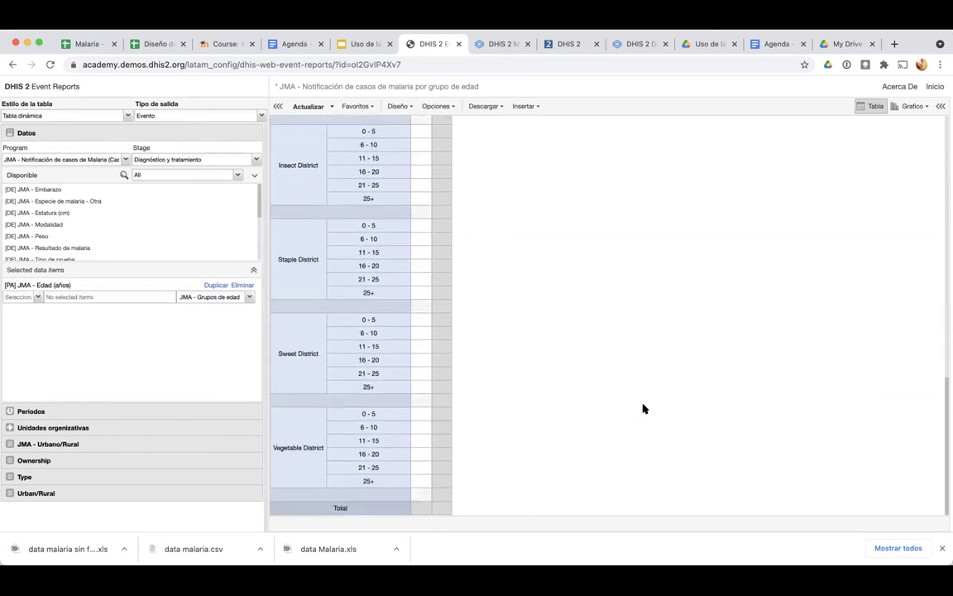
Step: Save the event report favourite and return to the malaria surveillance dashboard
left_click(356, 108)
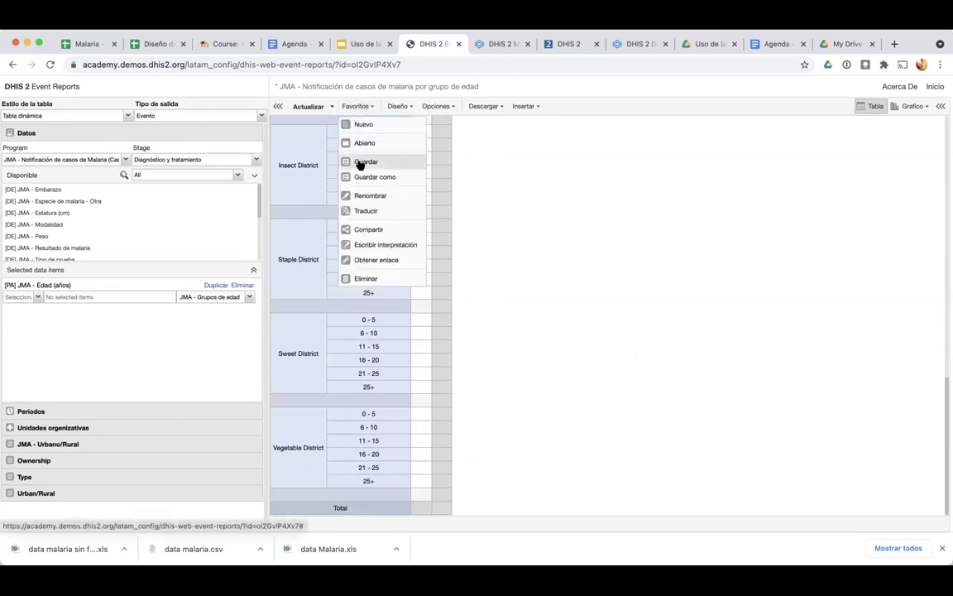
left_click(359, 161)
left_click(935, 87)
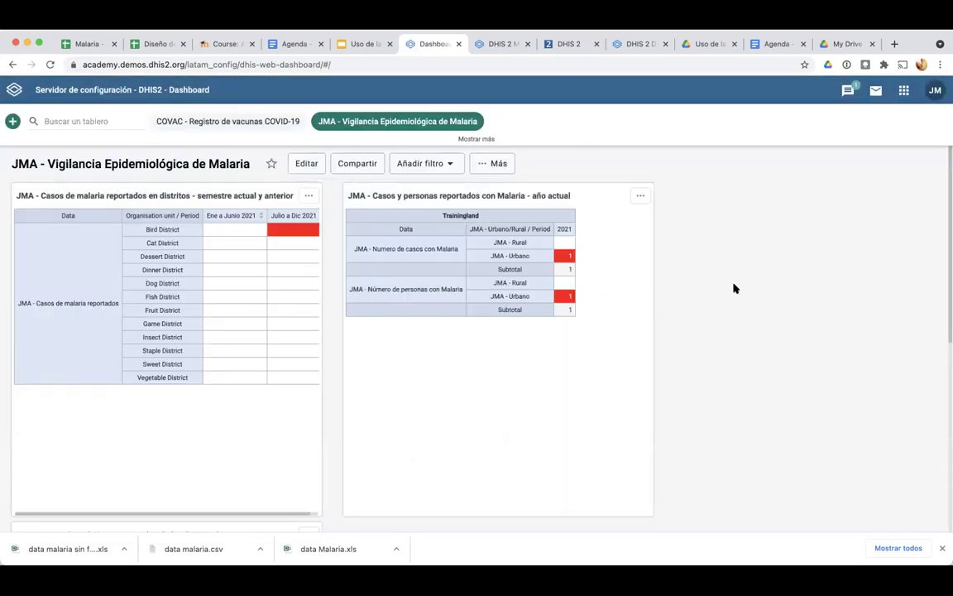
Step: In dashboard edit mode, insert the 'Notificación de casos de malaria por grupo de edad' report
left_click(310, 163)
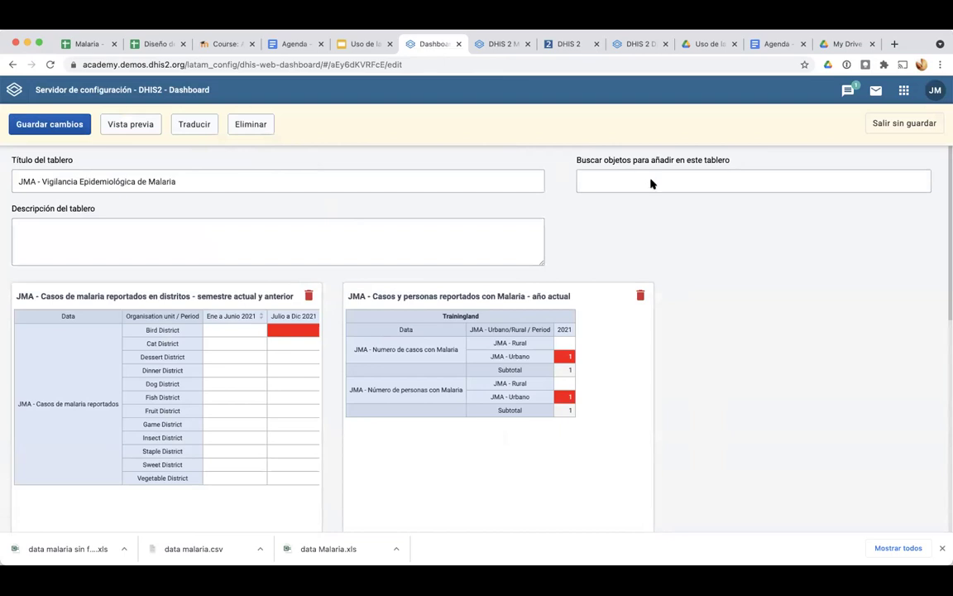
left_click(652, 179)
scroll(761, 304, "down", 6)
scroll(761, 304, "up", 3)
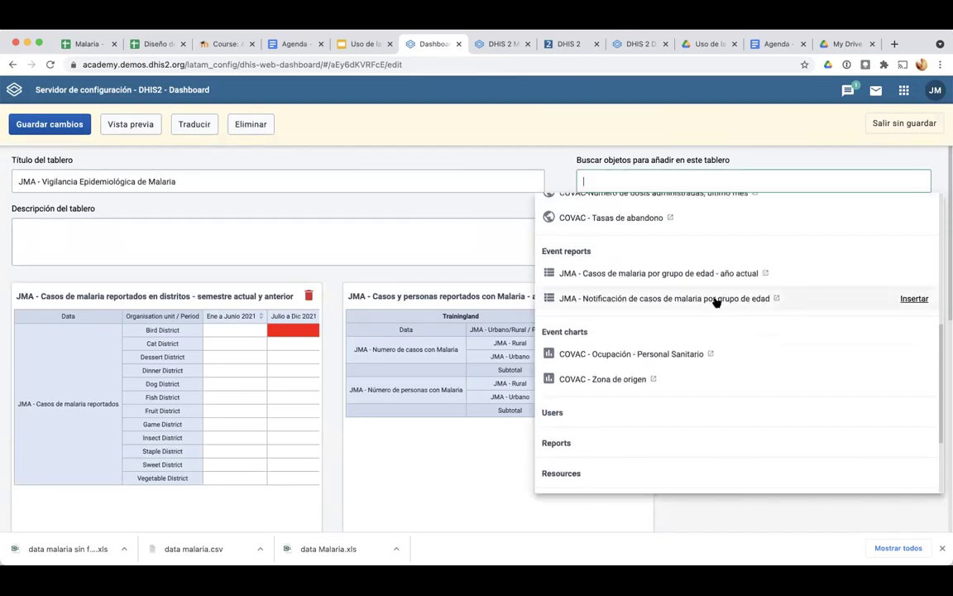
left_click(658, 299)
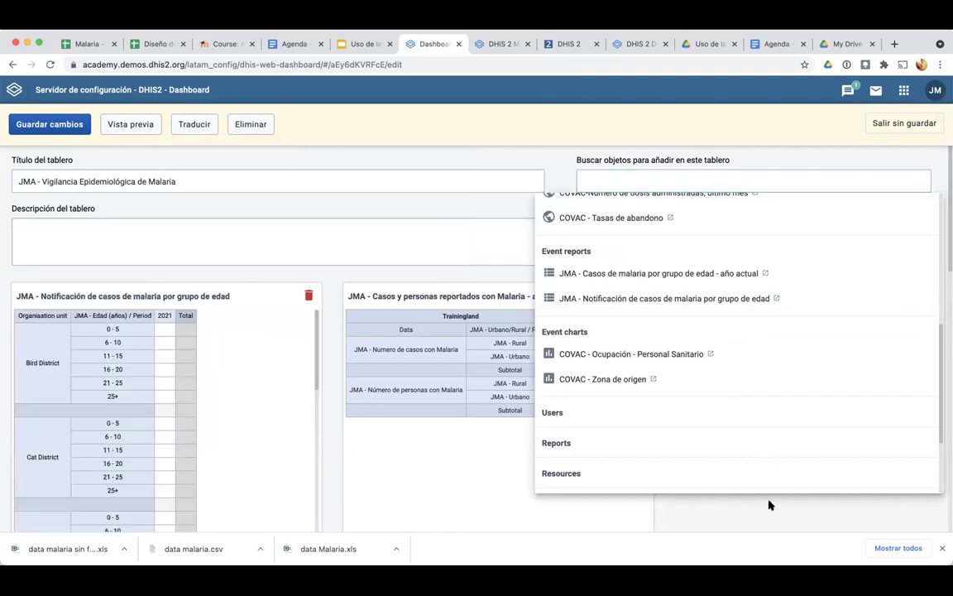
left_click(634, 374)
Step: Position the new report beside the other age-group table and save the dashboard changes
left_click_drag(258, 296, 581, 180)
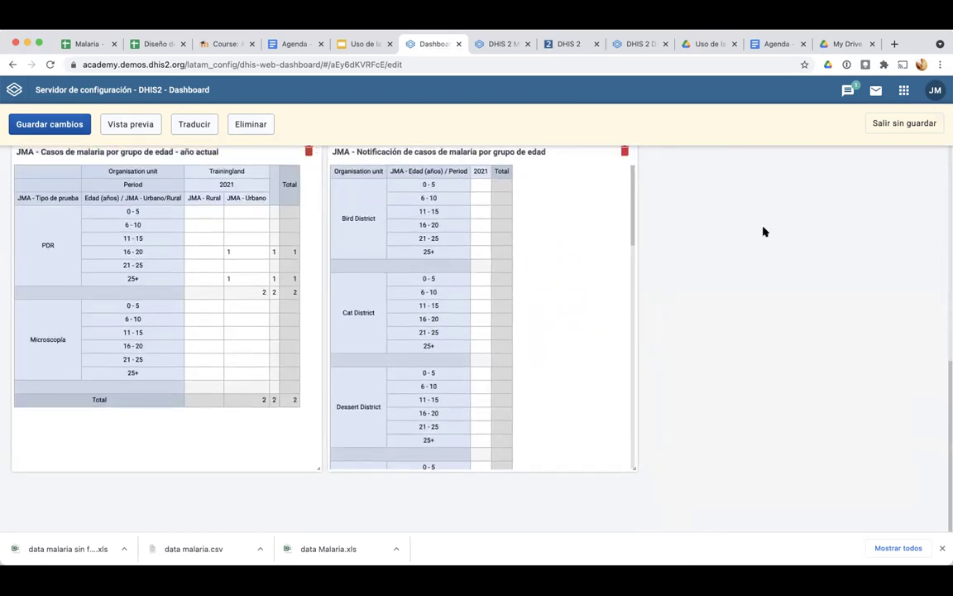
scroll(763, 232, "up", 5)
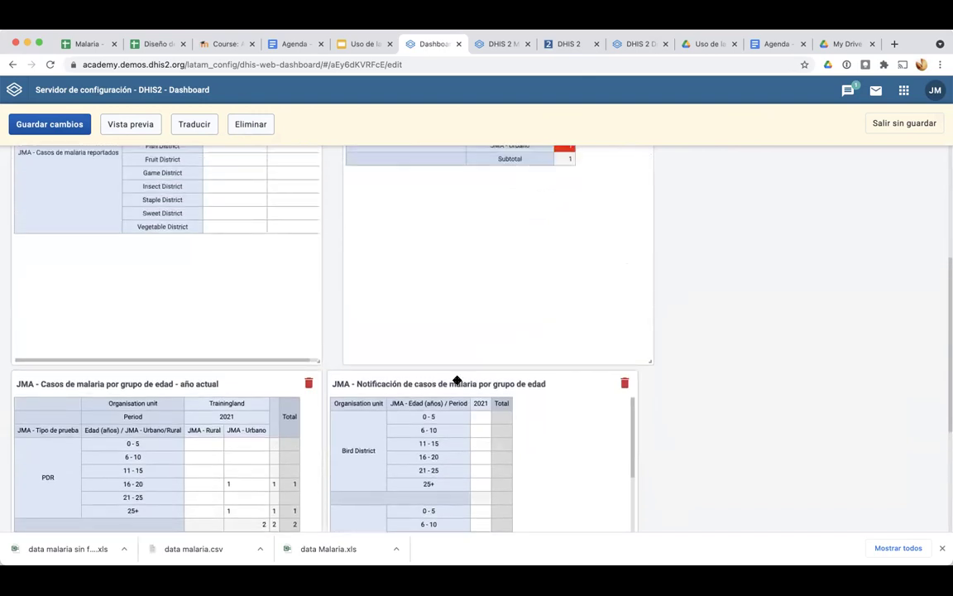
left_click_drag(457, 380, 670, 383)
scroll(672, 384, "down", 5)
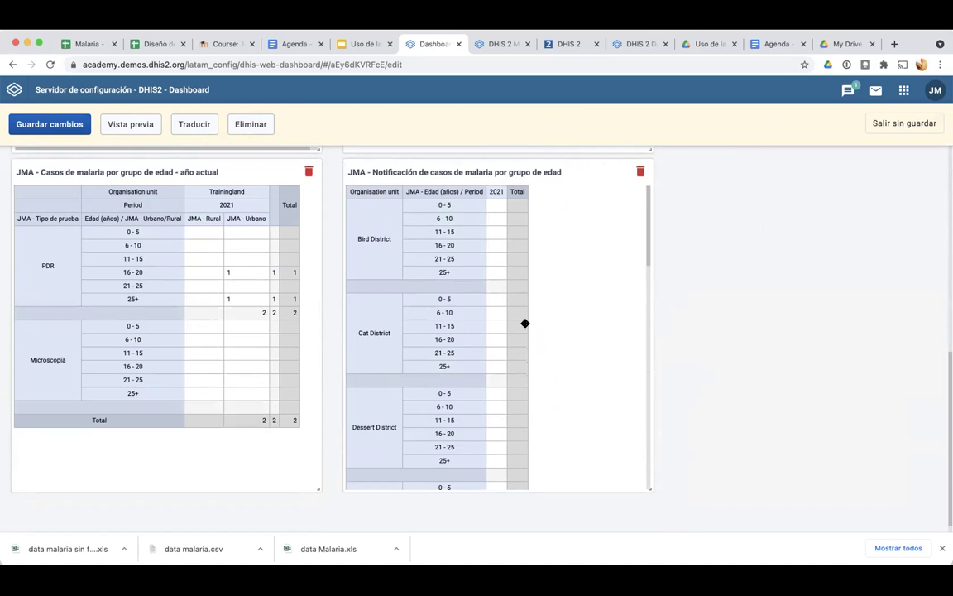
scroll(532, 403, "down", 6)
scroll(532, 403, "down", 5)
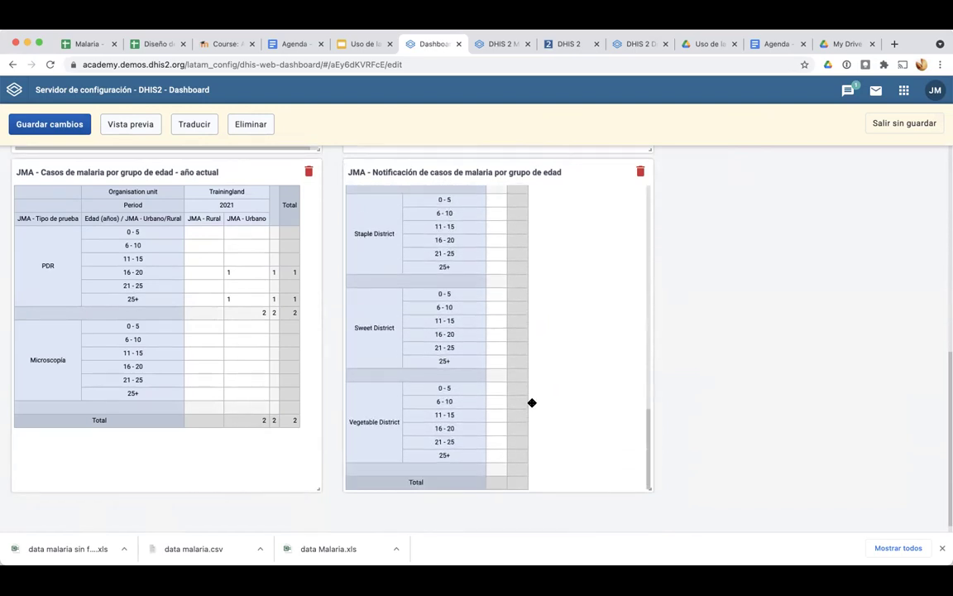
scroll(532, 403, "up", 10)
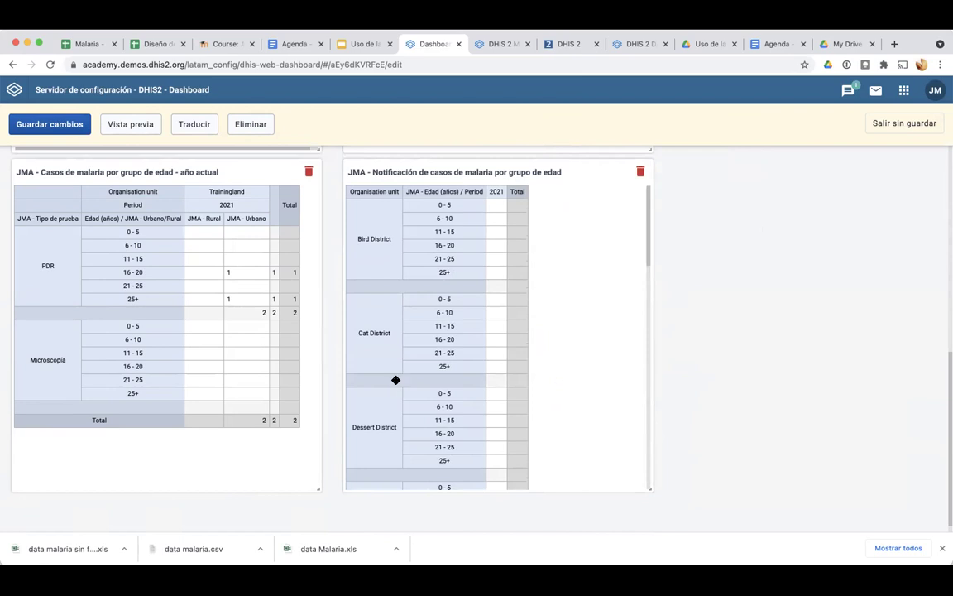
left_click(43, 116)
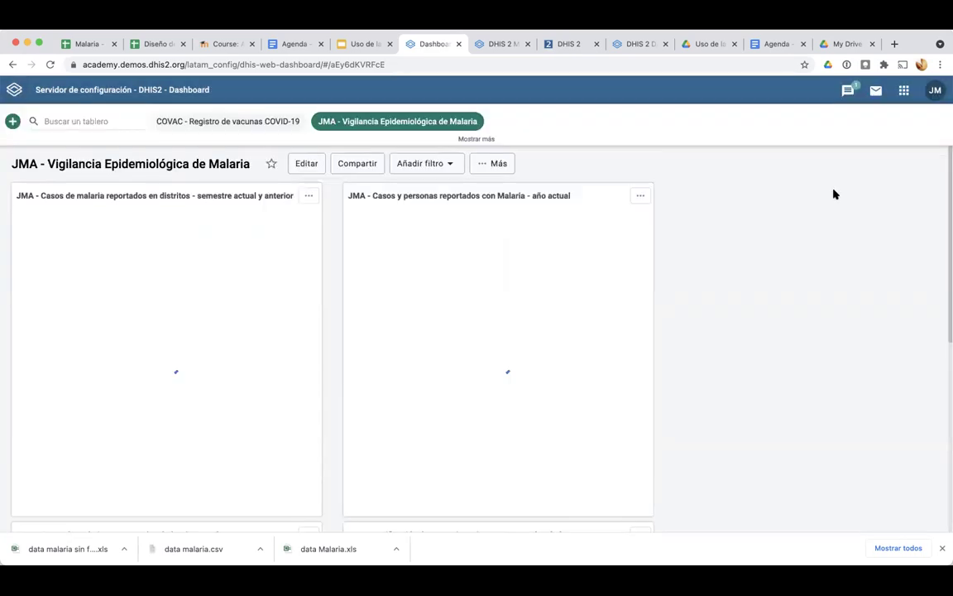
Step: Start an analytics tables export in Data Administration, then go back to the Dashboard app
left_click(904, 89)
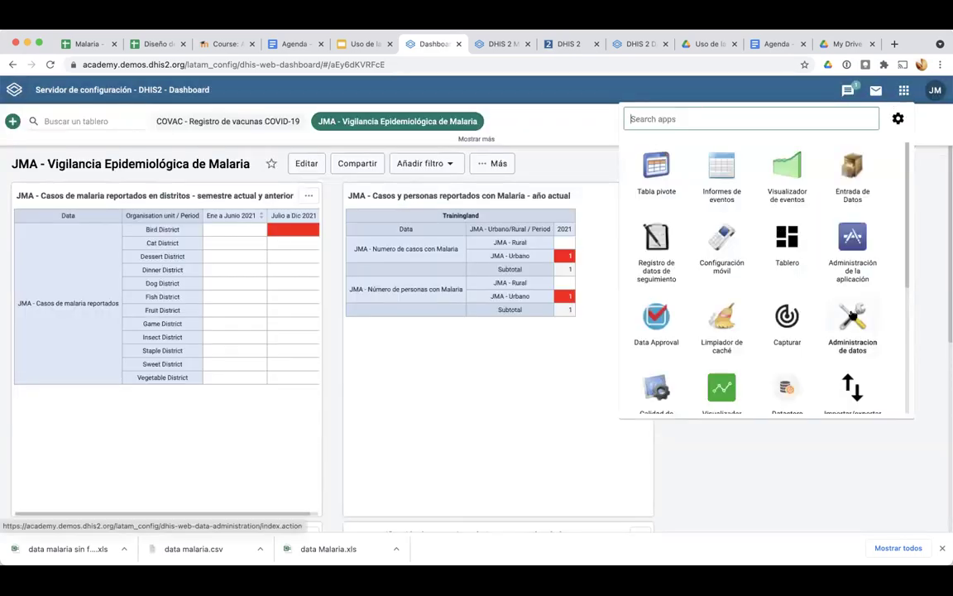
scroll(756, 248, "down", 2)
left_click(852, 236)
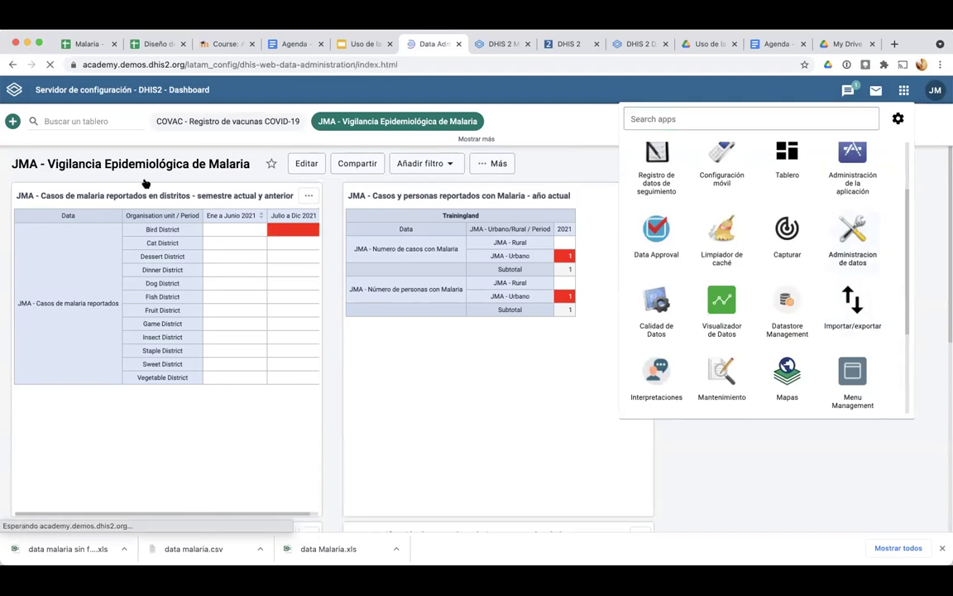
left_click(87, 209)
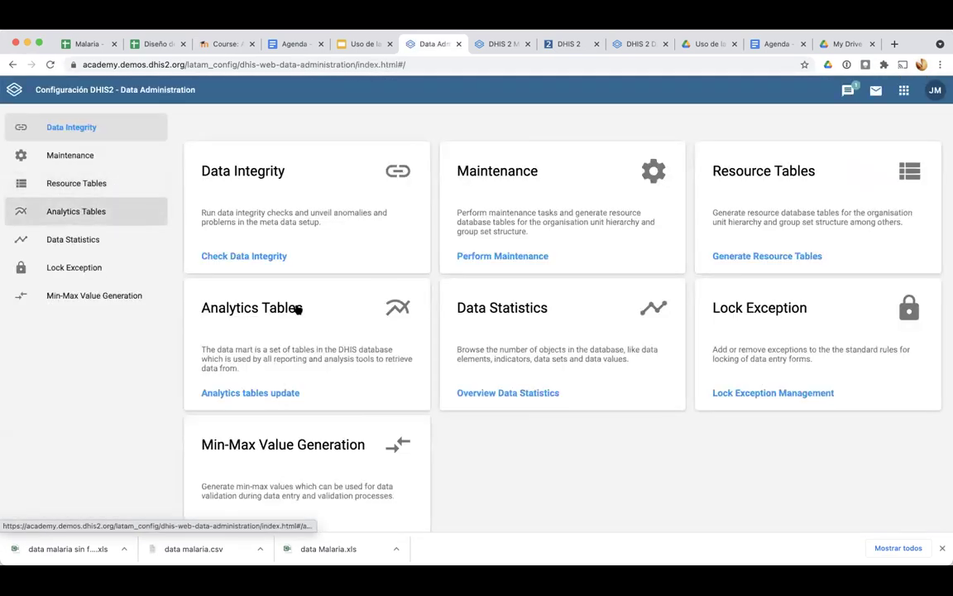
left_click(250, 358)
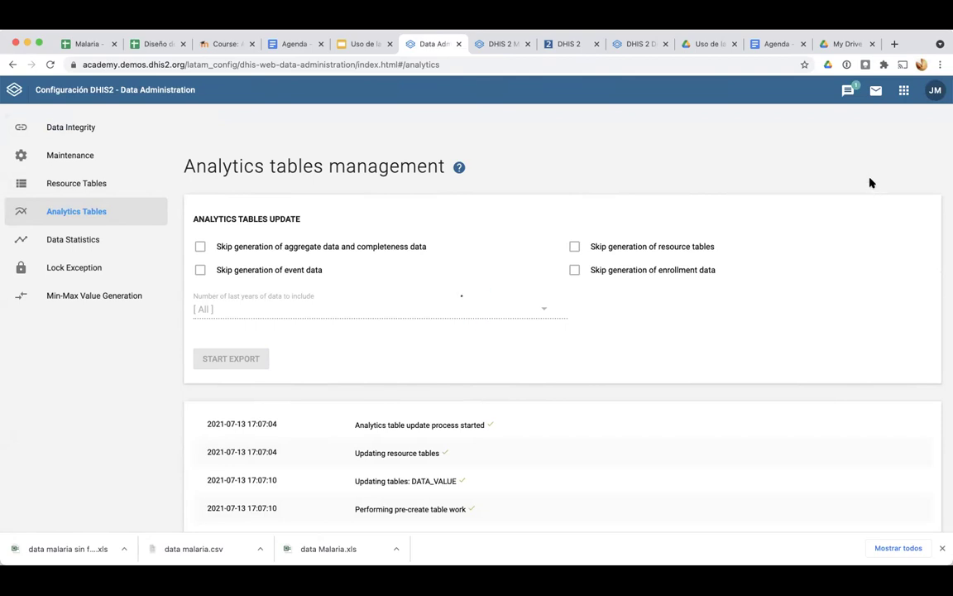
left_click(904, 92)
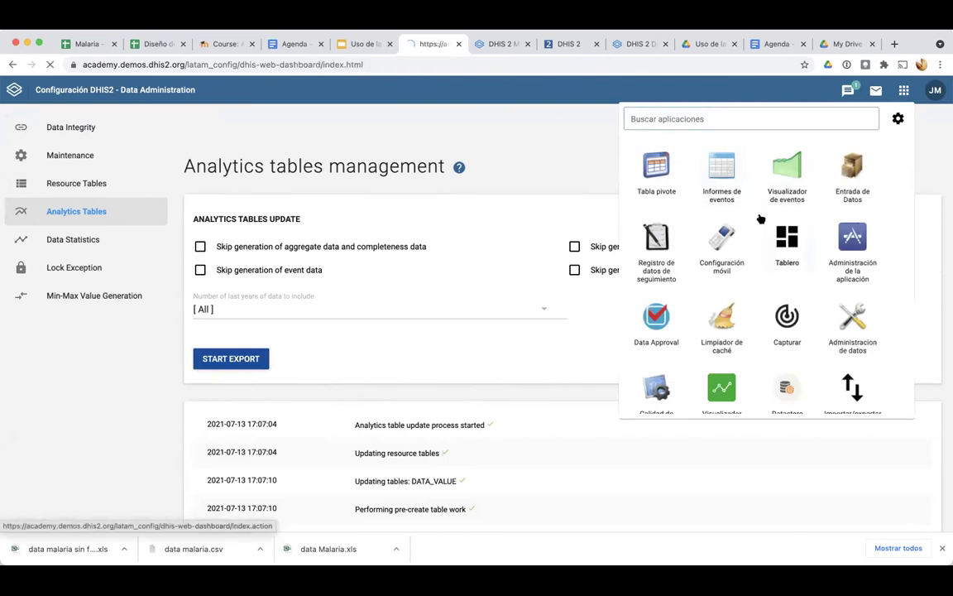
left_click(759, 219)
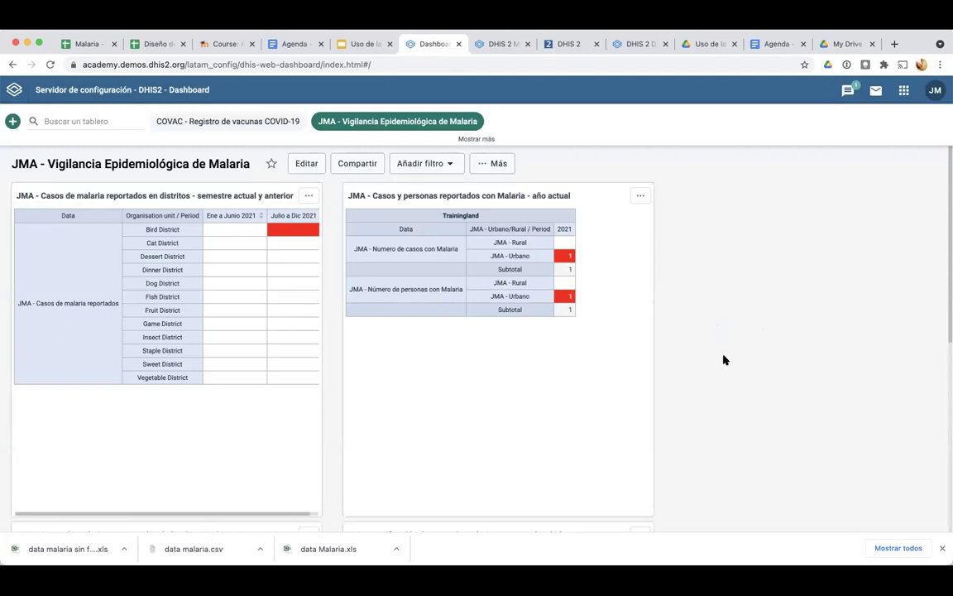
scroll(724, 360, "down", 5)
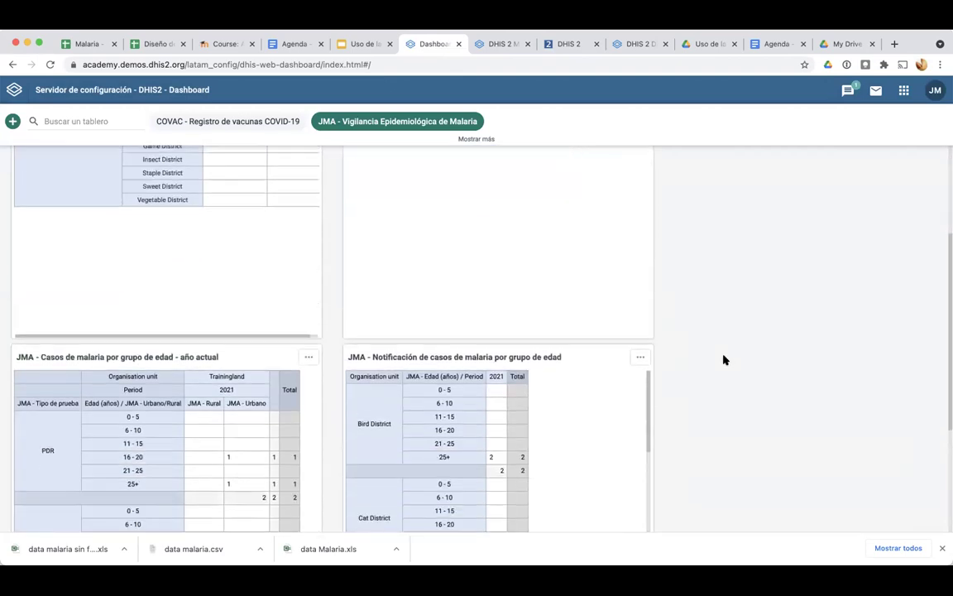
scroll(724, 360, "down", 4)
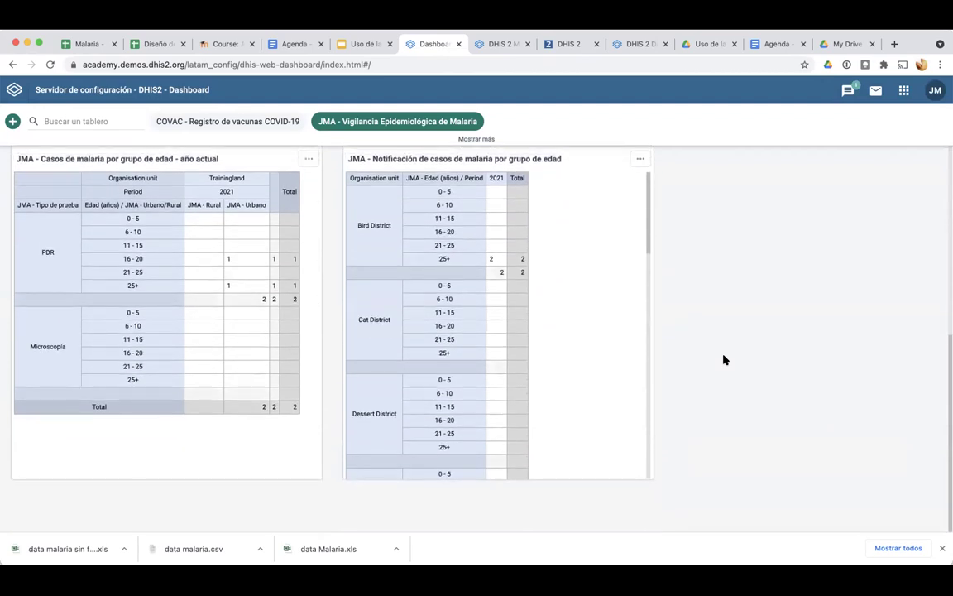
scroll(720, 358, "up", 2)
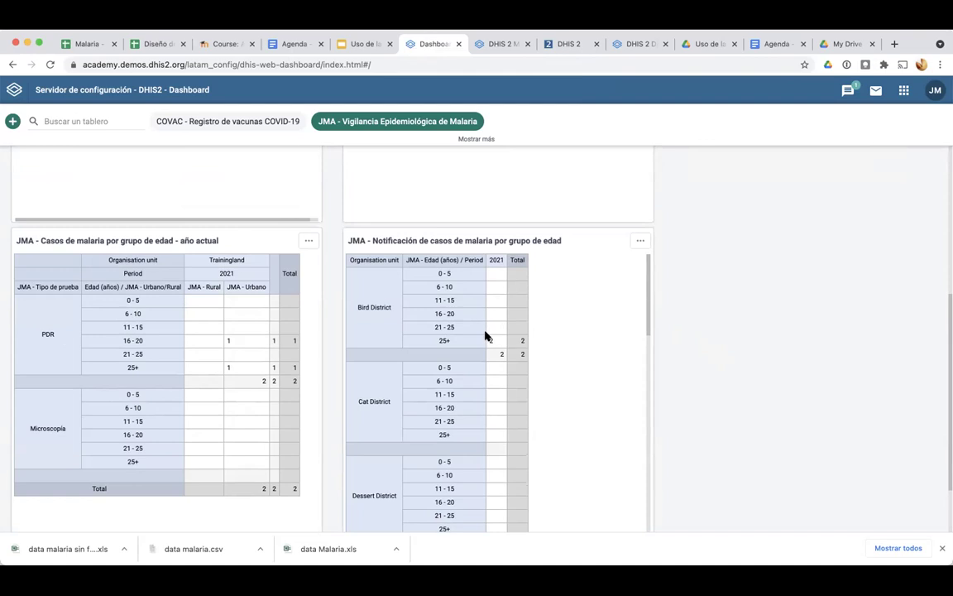
scroll(722, 383, "down", 3)
scroll(591, 362, "down", 1)
scroll(592, 361, "up", 1)
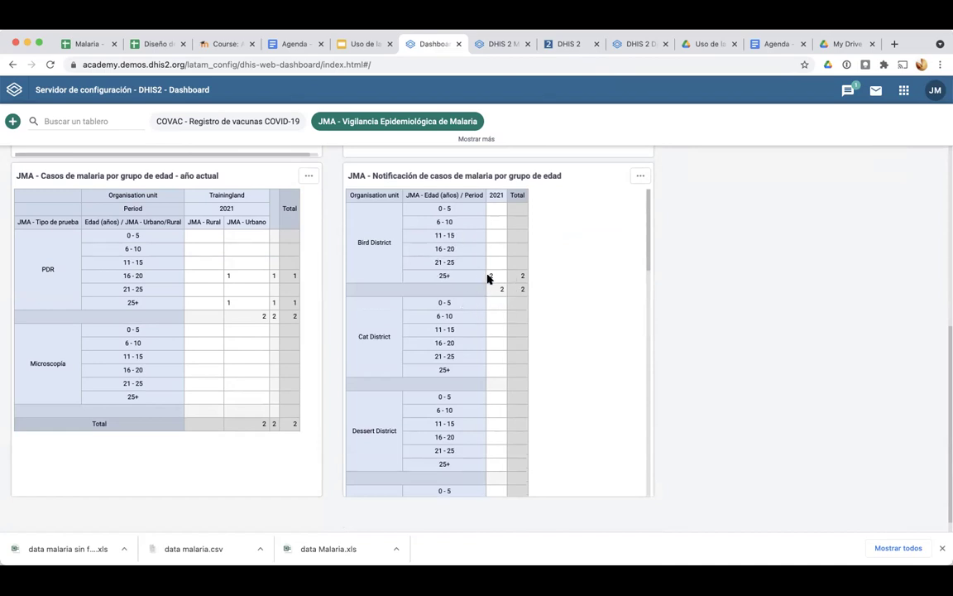
scroll(487, 277, "down", 3)
scroll(488, 279, "down", 10)
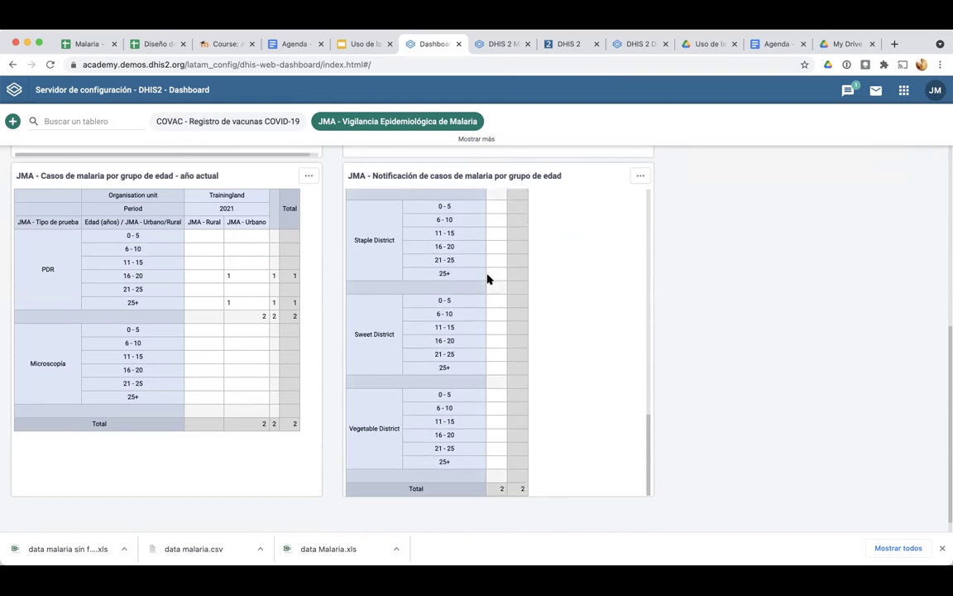
scroll(488, 279, "up", 15)
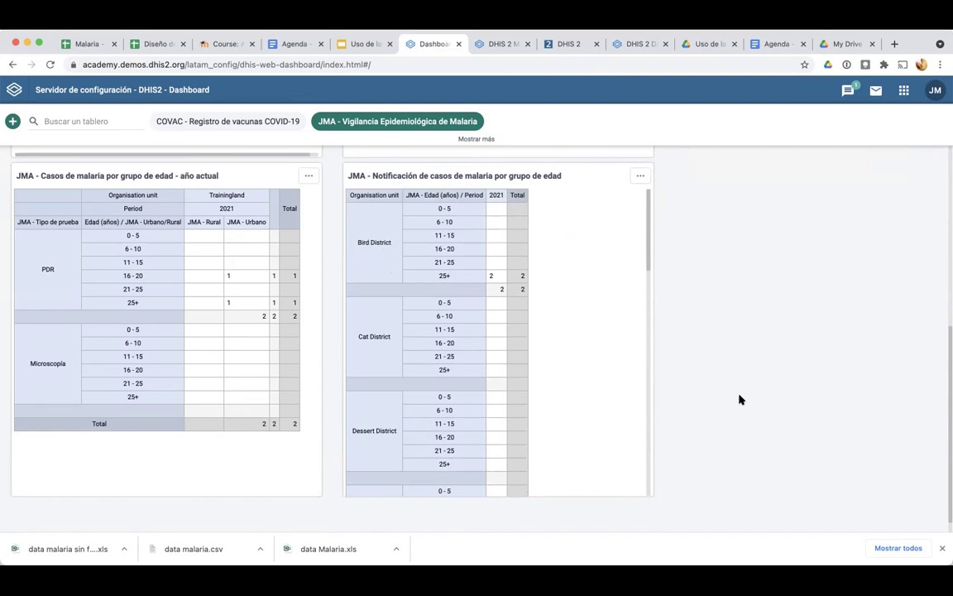
scroll(741, 400, "up", 5)
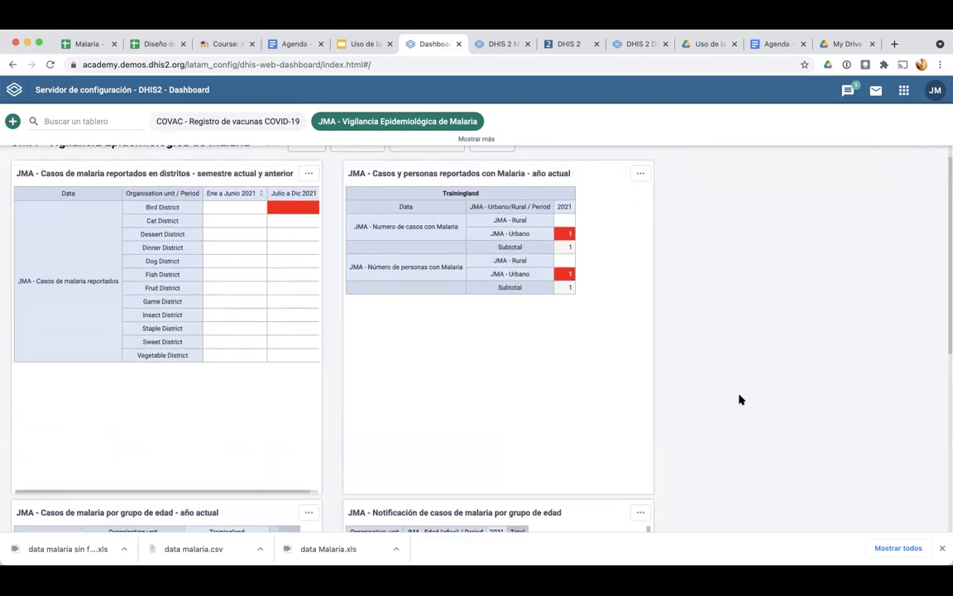